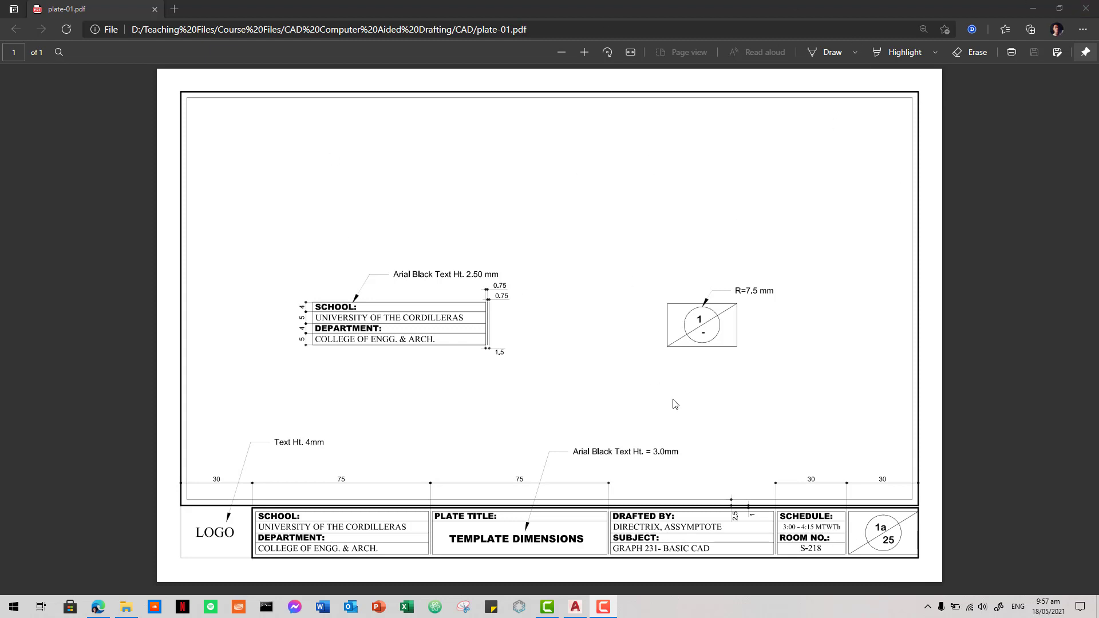
Step: Switch to AutoCAD and delete both existing plate templates, including the dimensions, from Drawing1
click(581, 609)
scroll(486, 406, down, 5)
click(667, 486)
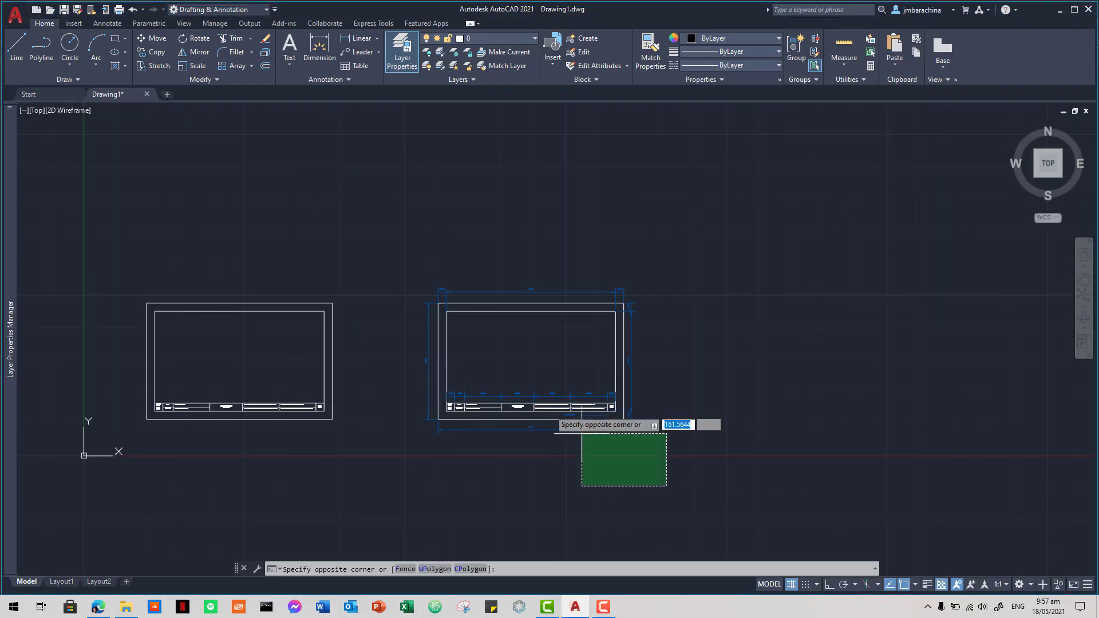
click(128, 193)
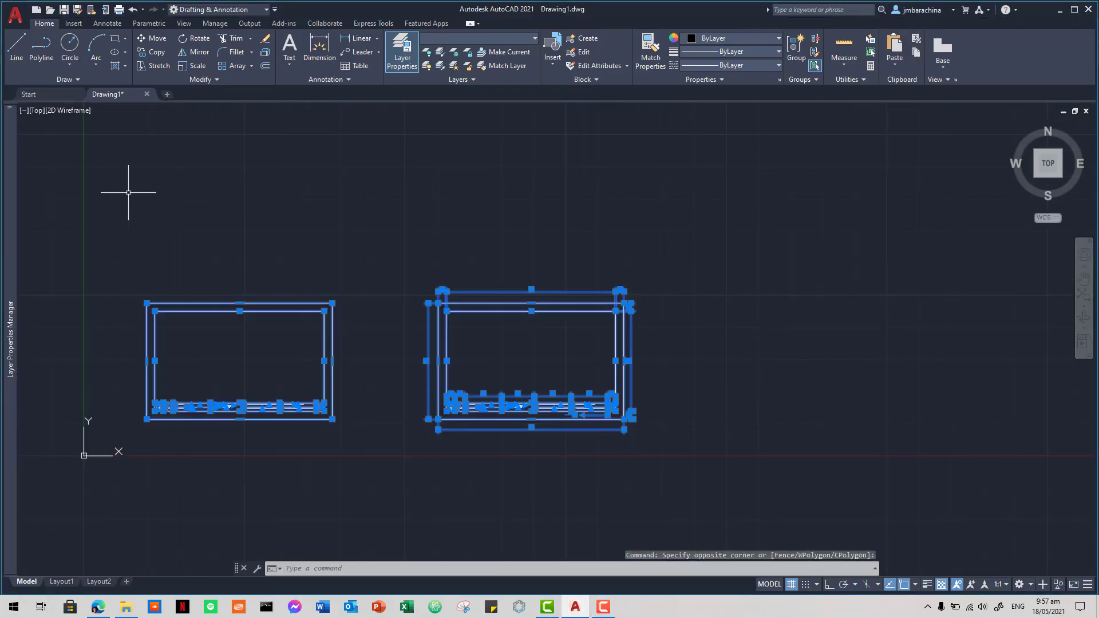
key(Delete)
Step: Open the drawing units settings and set the decimal degrees angle precision to 0.000
scroll(252, 334, down, 4)
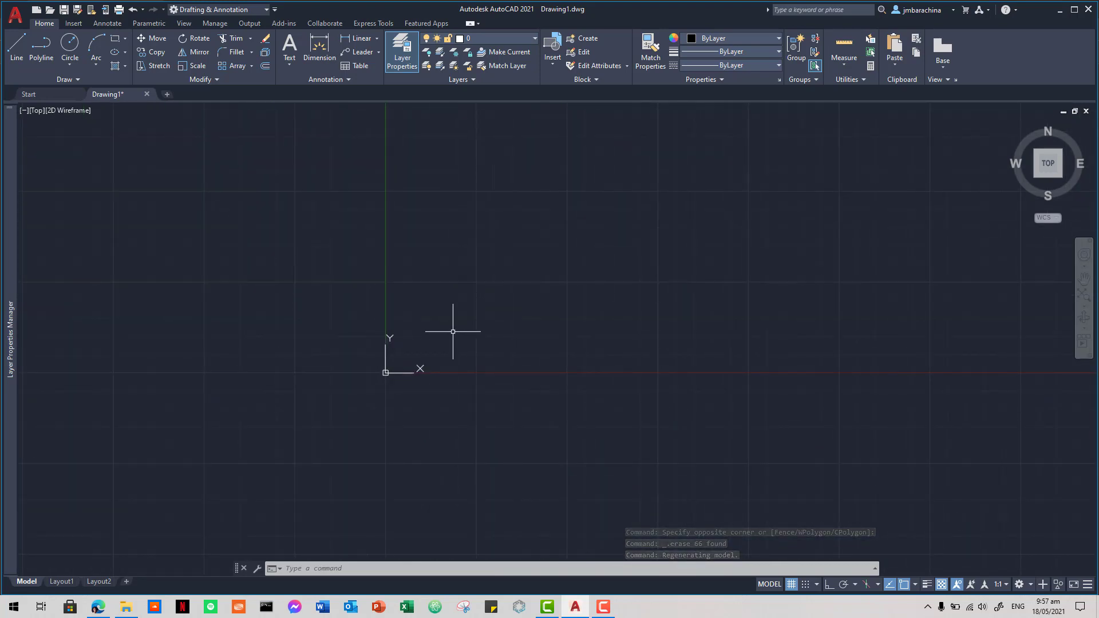
text(un)
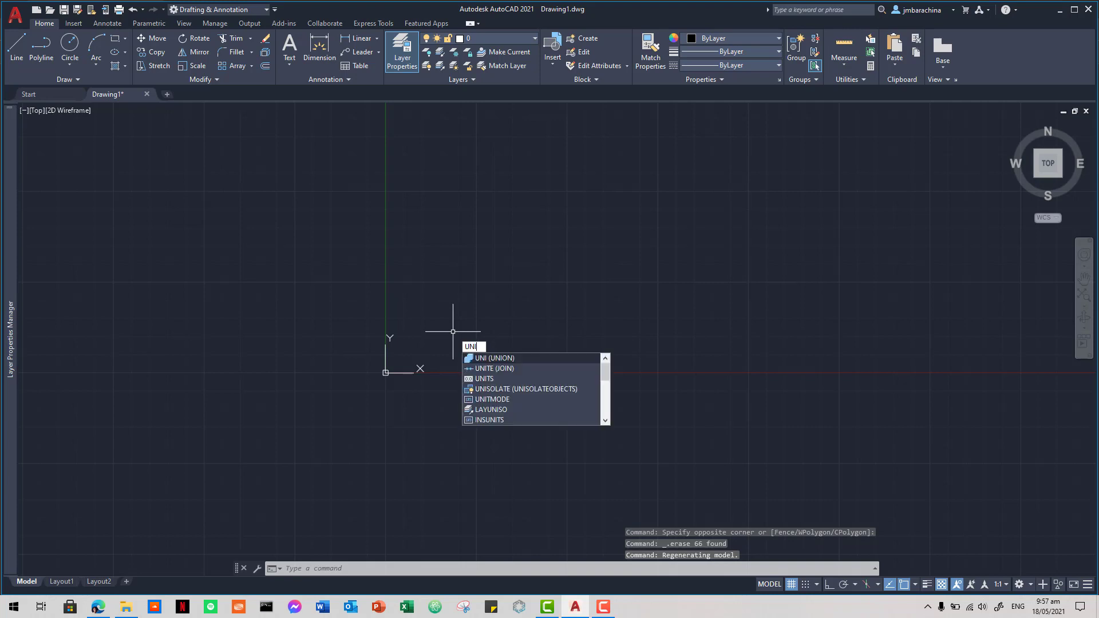
key(Down)
key(Down)
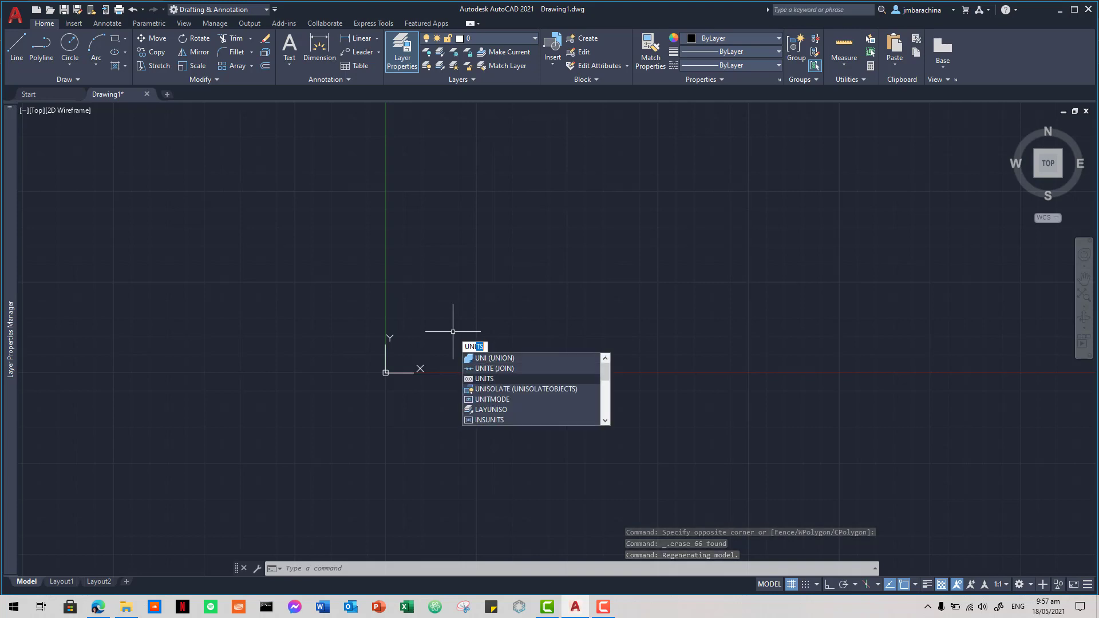
key(Return)
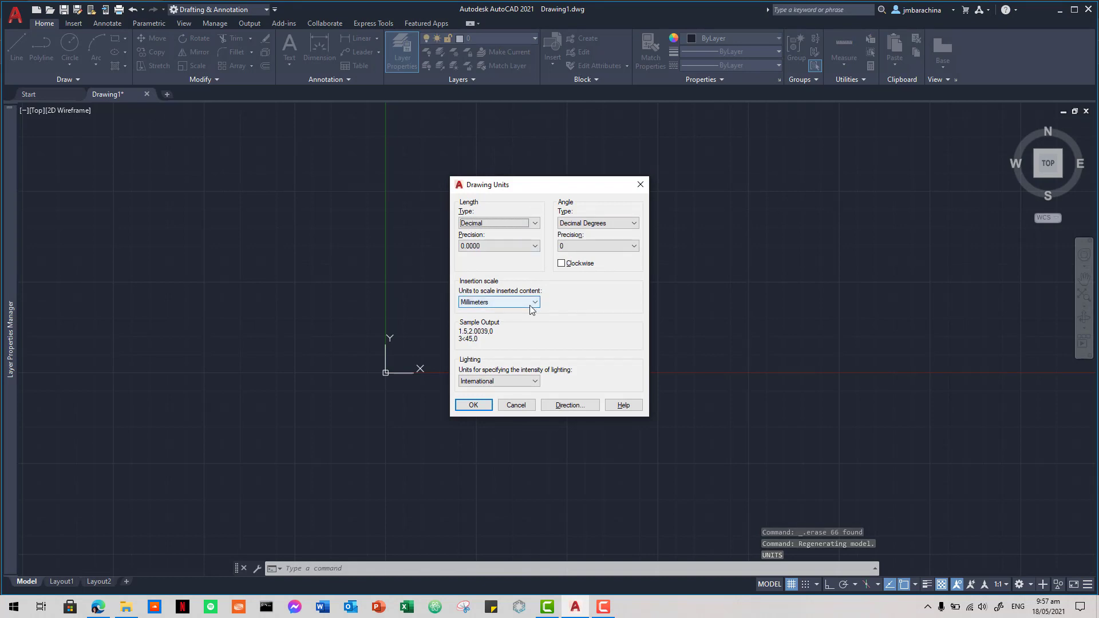
click(528, 247)
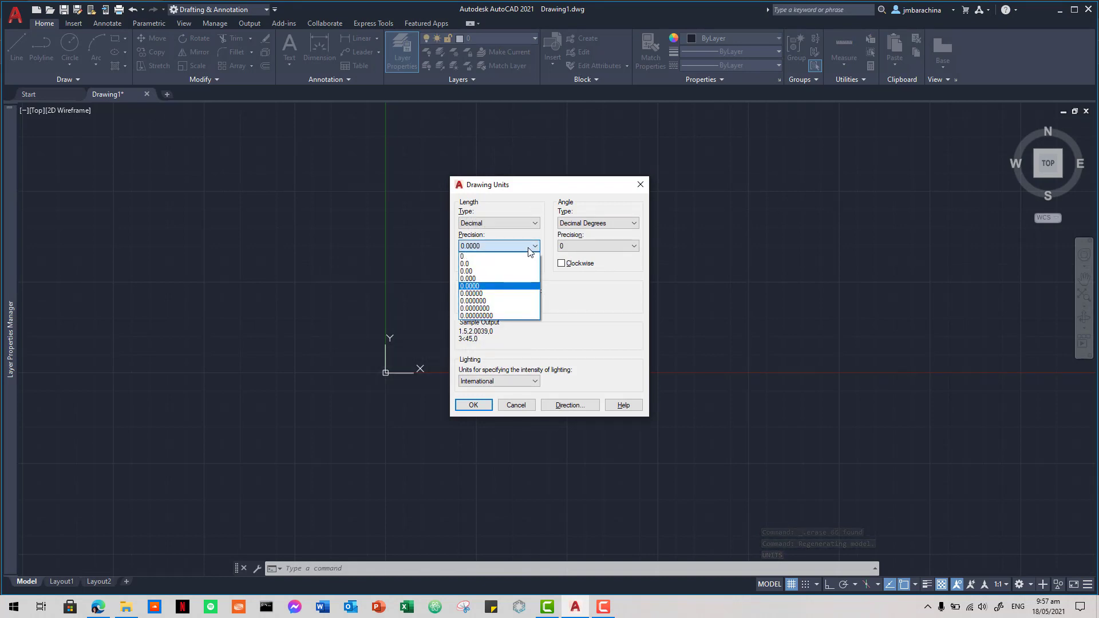
click(527, 250)
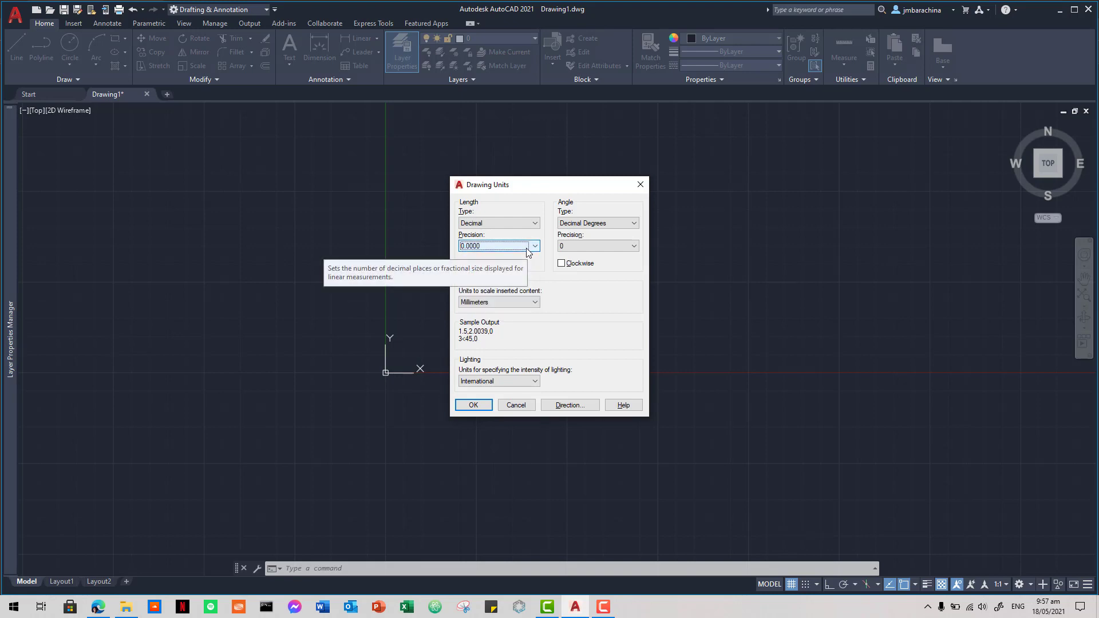
click(632, 247)
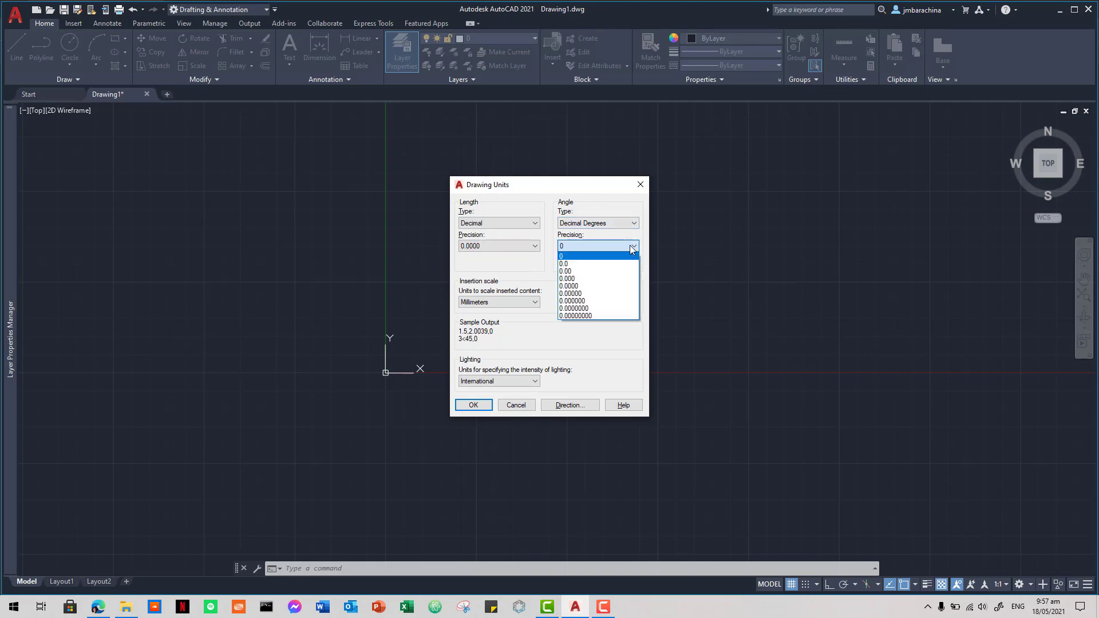
click(616, 279)
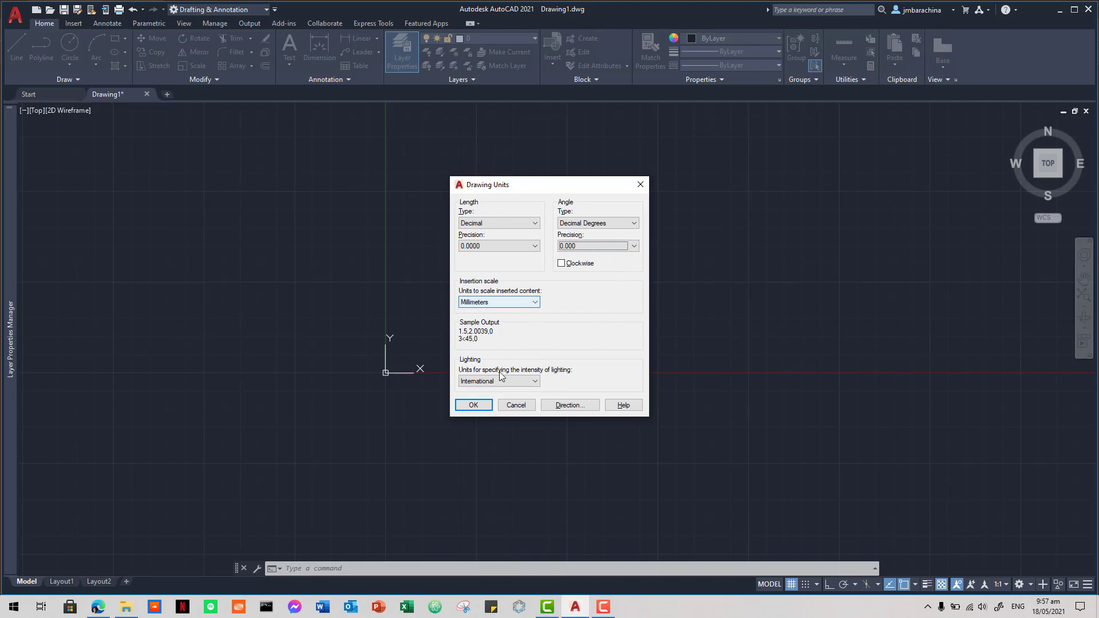
click(473, 405)
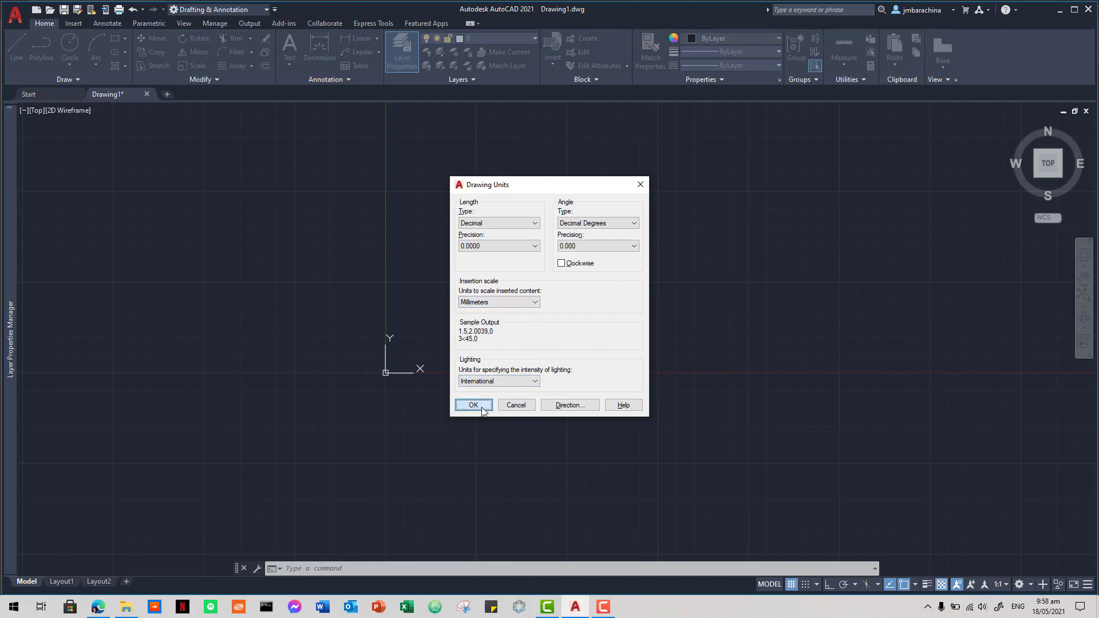
scroll(609, 301, down, 1)
mouse_move(609, 302)
middle_down()
mouse_move(561, 361)
mouse_move(482, 354)
middle_up()
key(alt+Tab)
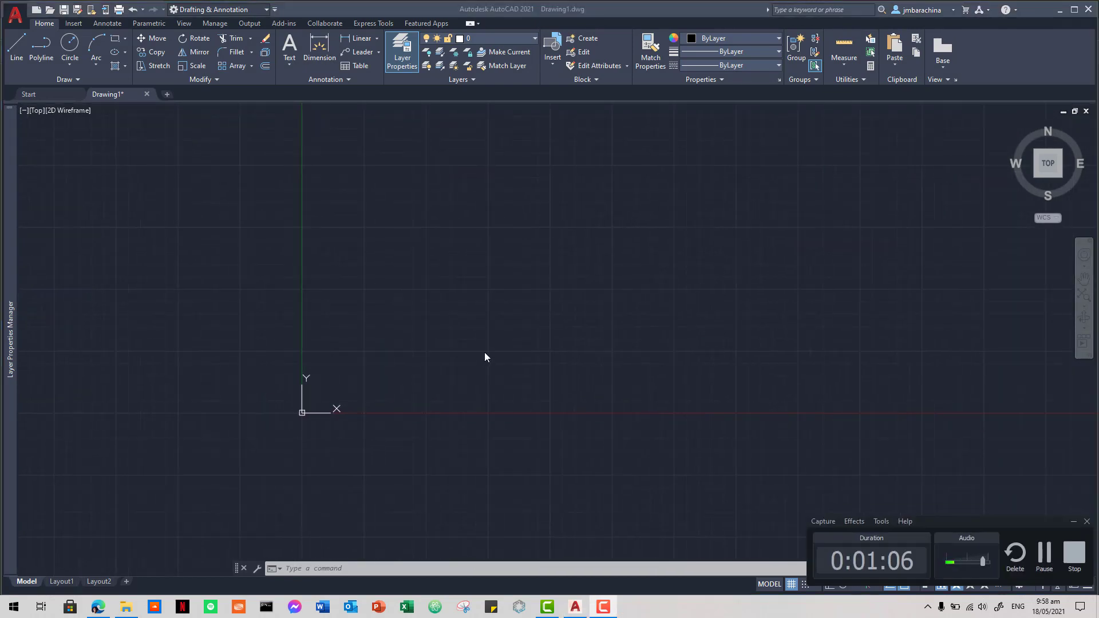
key(alt+Tab)
key(alt+Tab)
click(1070, 524)
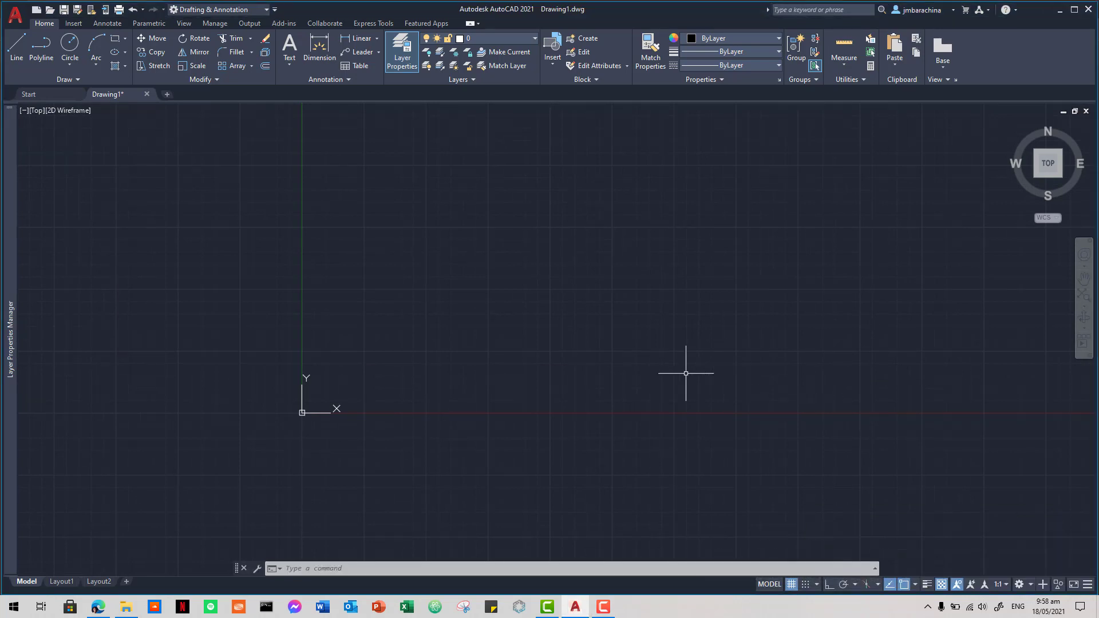
Step: Consult plate-01.pdf in the browser, and in AutoCAD draw a 330.2 by 215.9 mm rectangle just up and right of the origin
click(98, 606)
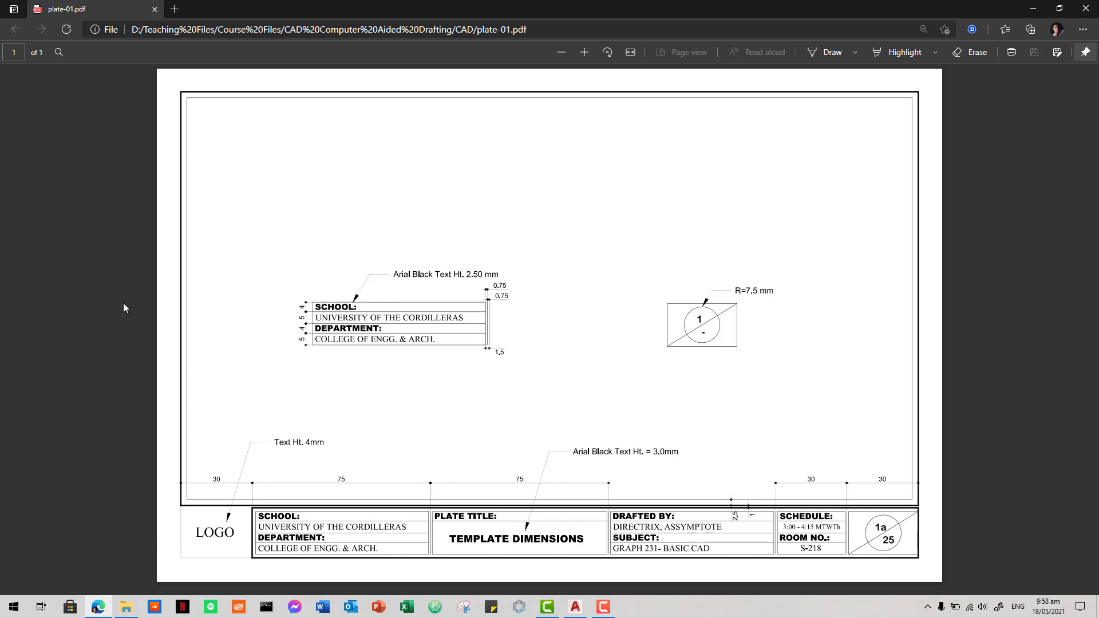
key(alt+Tab)
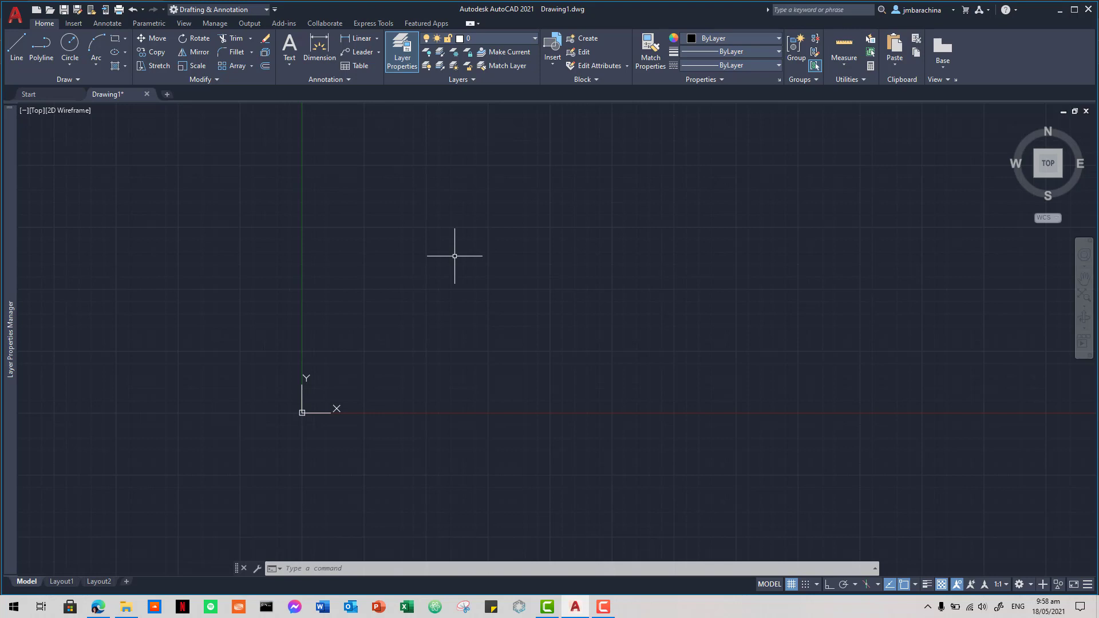
middle_drag(488, 271, 480, 373)
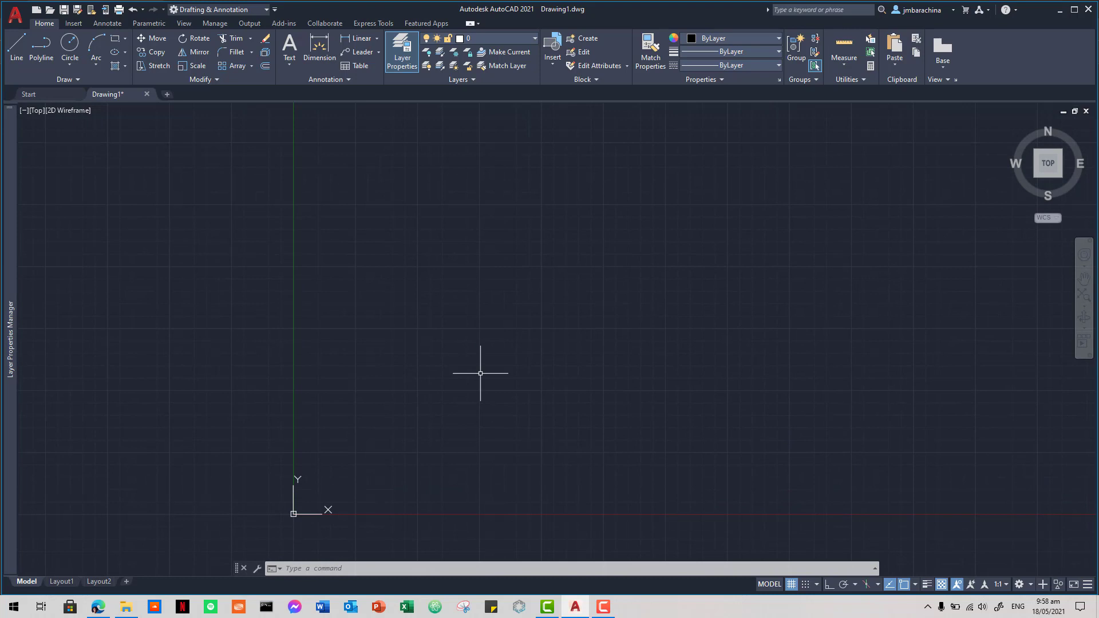
text(REC)
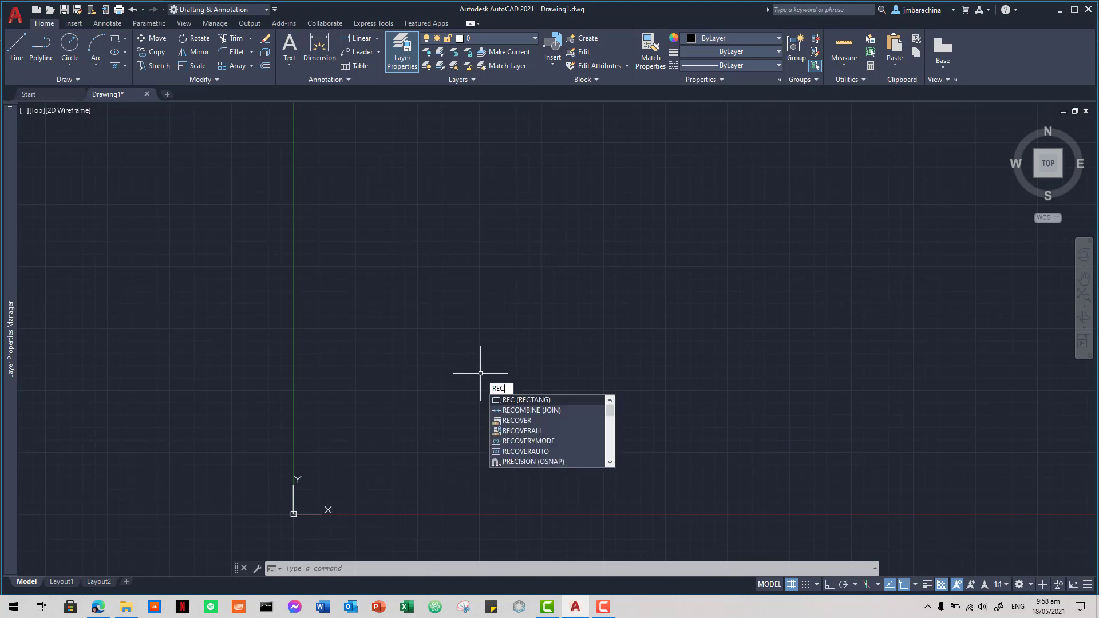
key(Return)
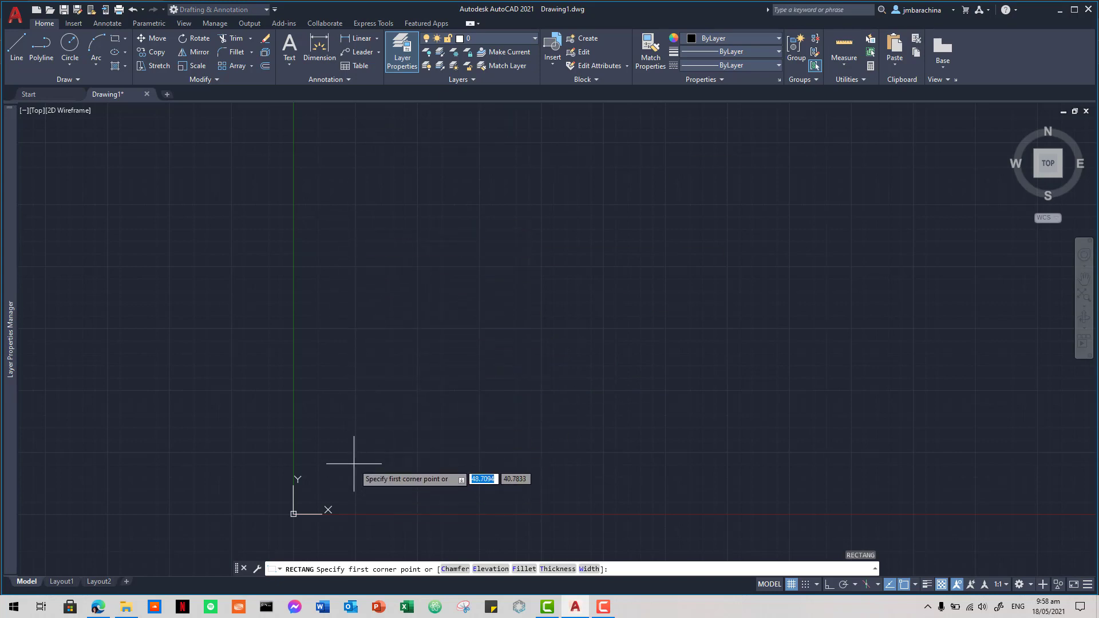
click(354, 464)
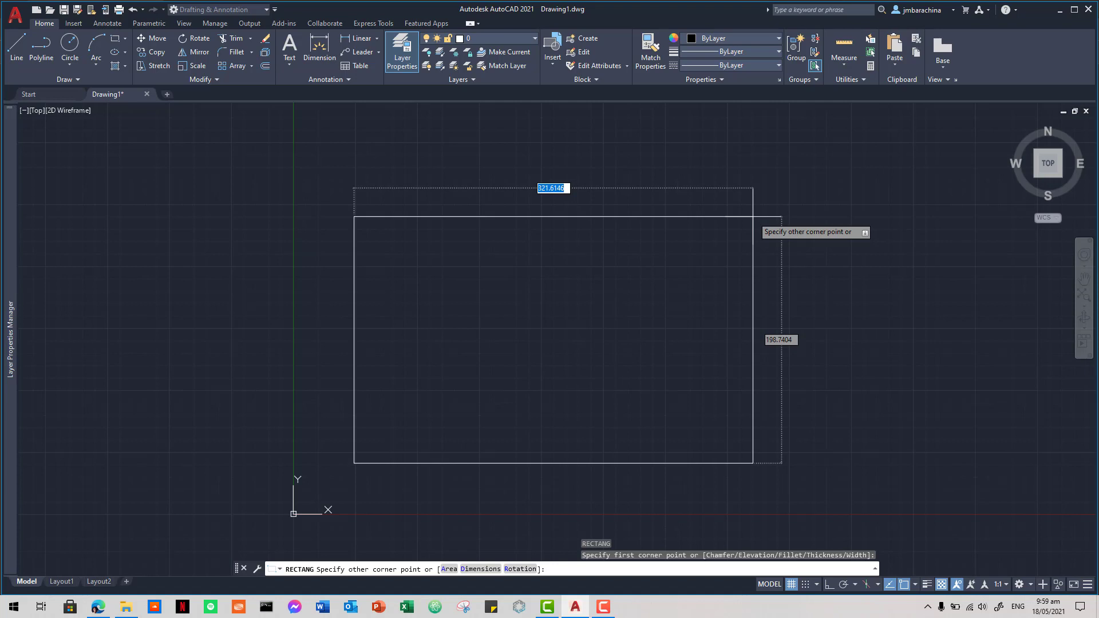
text(330.2)
key(Tab)
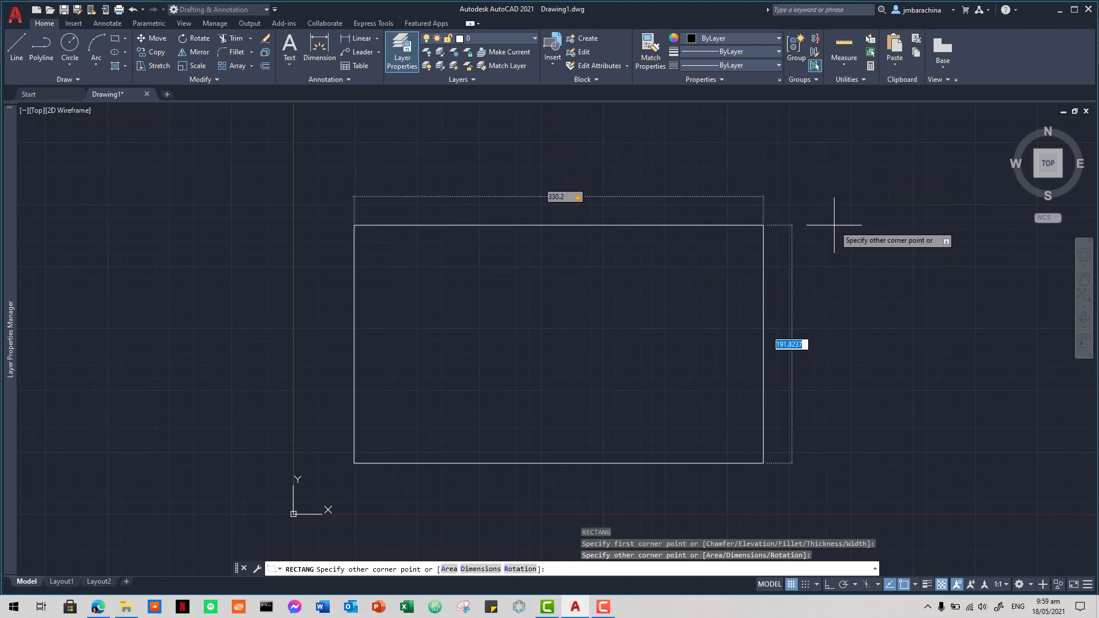
text(215.9)
key(Return)
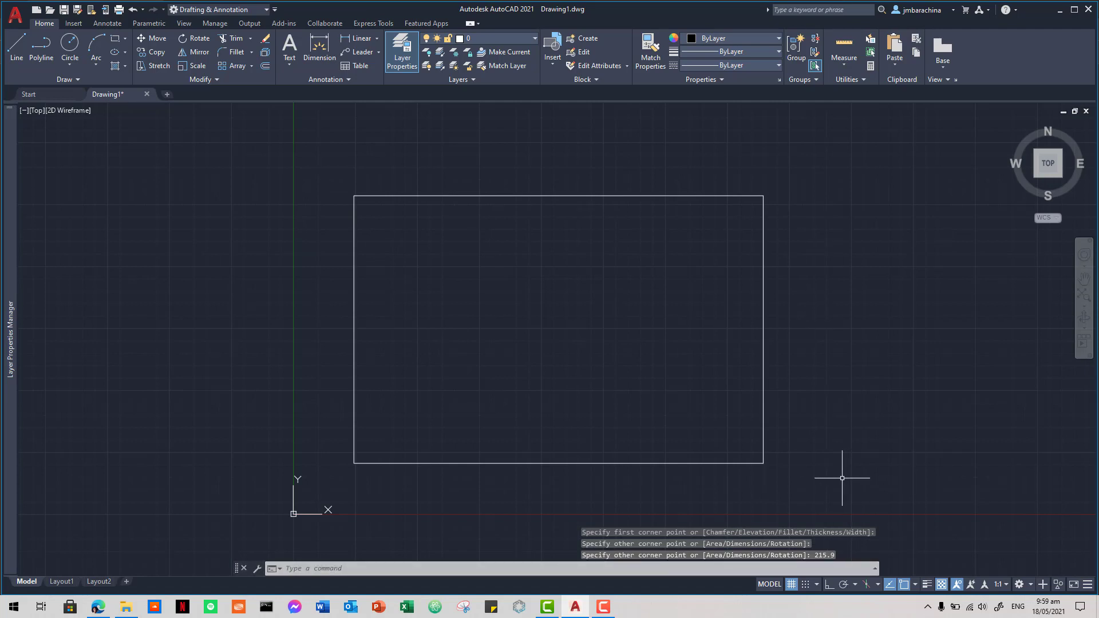
Step: Check the border in plate-01.pdf, and in AutoCAD offset the rectangle inward by 12.7 mm
key(alt+Tab)
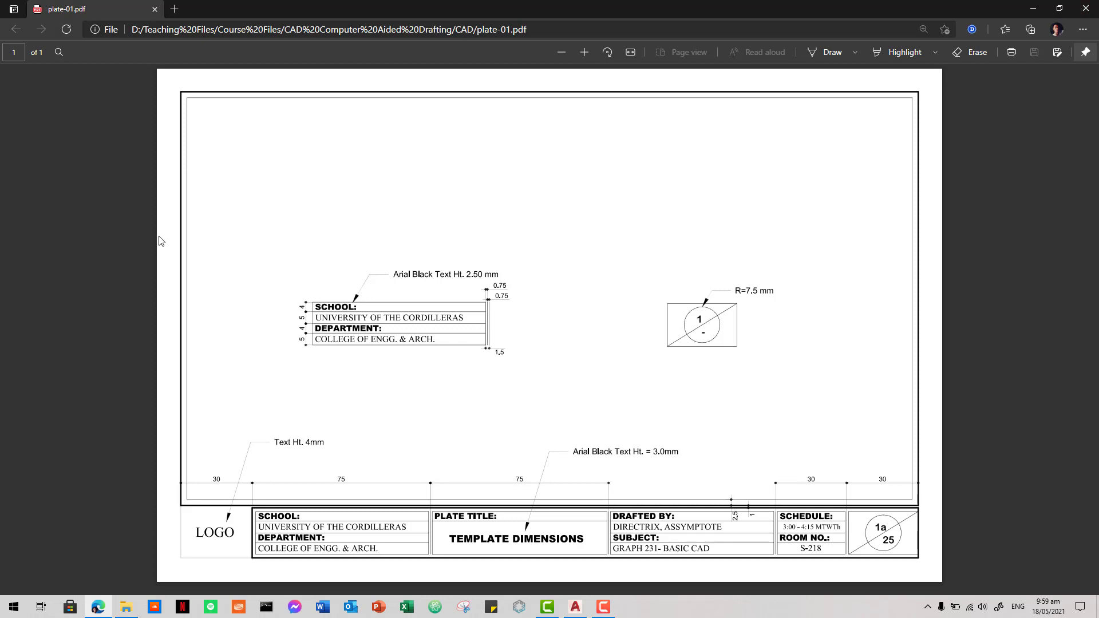
key(alt+Tab)
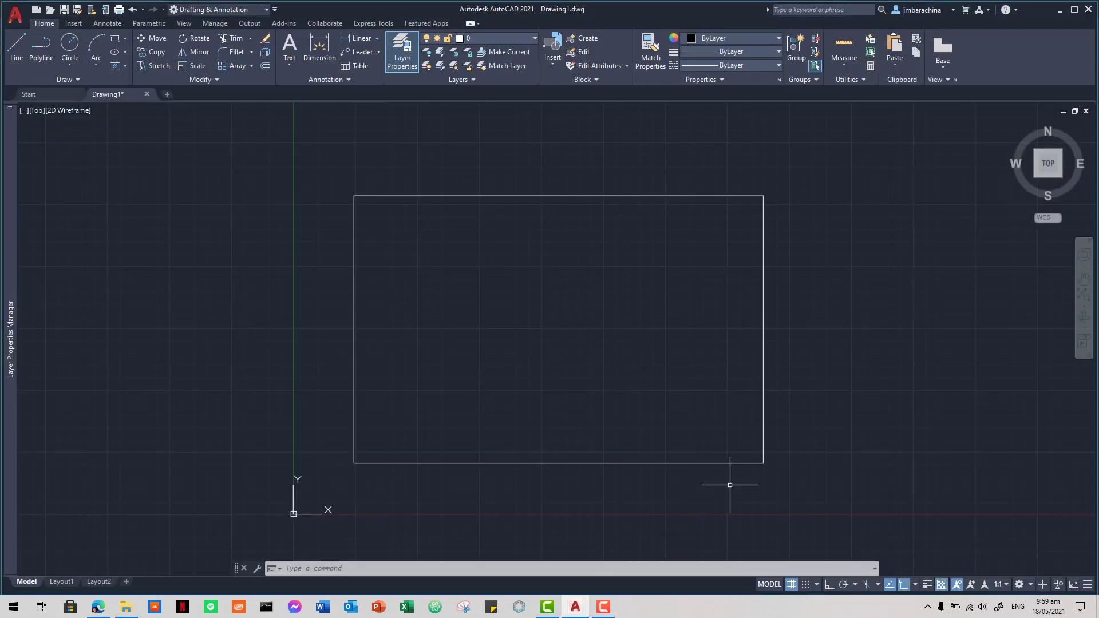
click(792, 486)
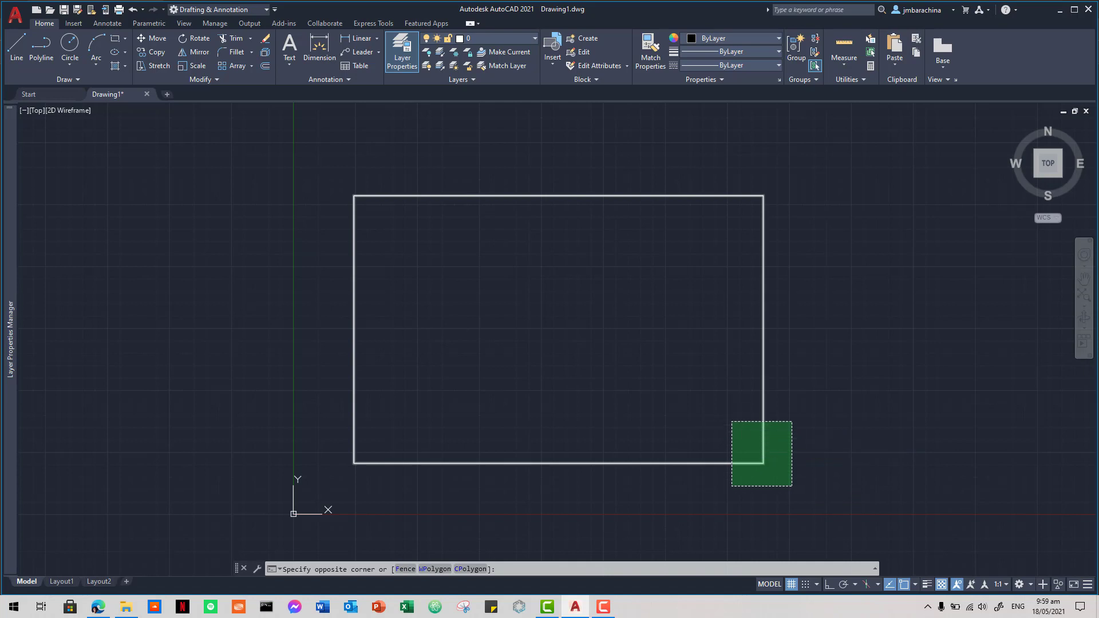
click(731, 422)
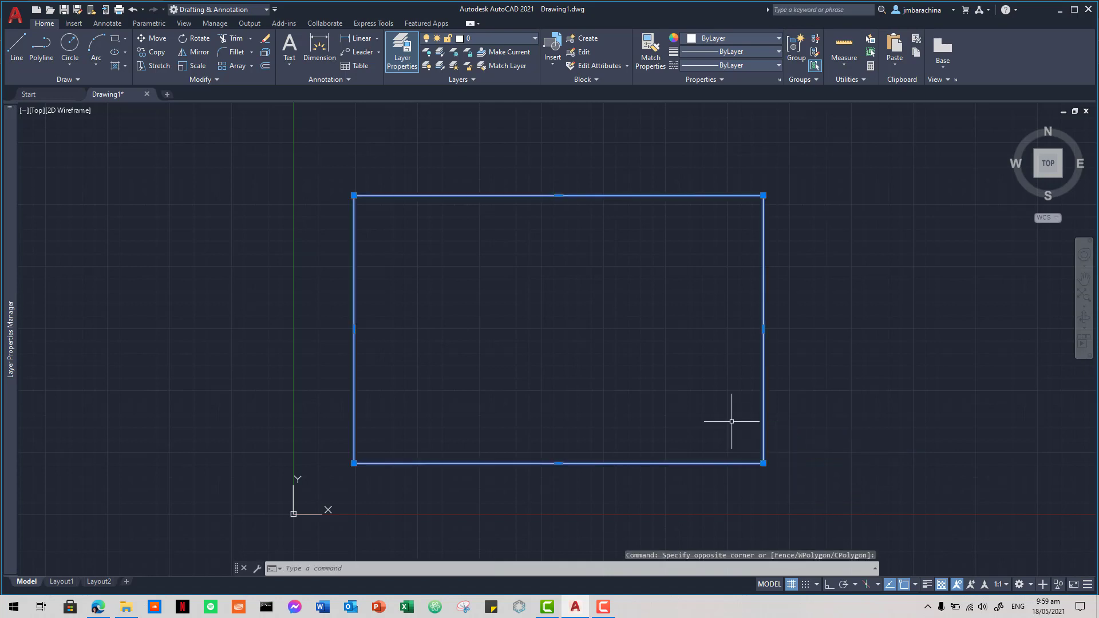
text(OFFSET)
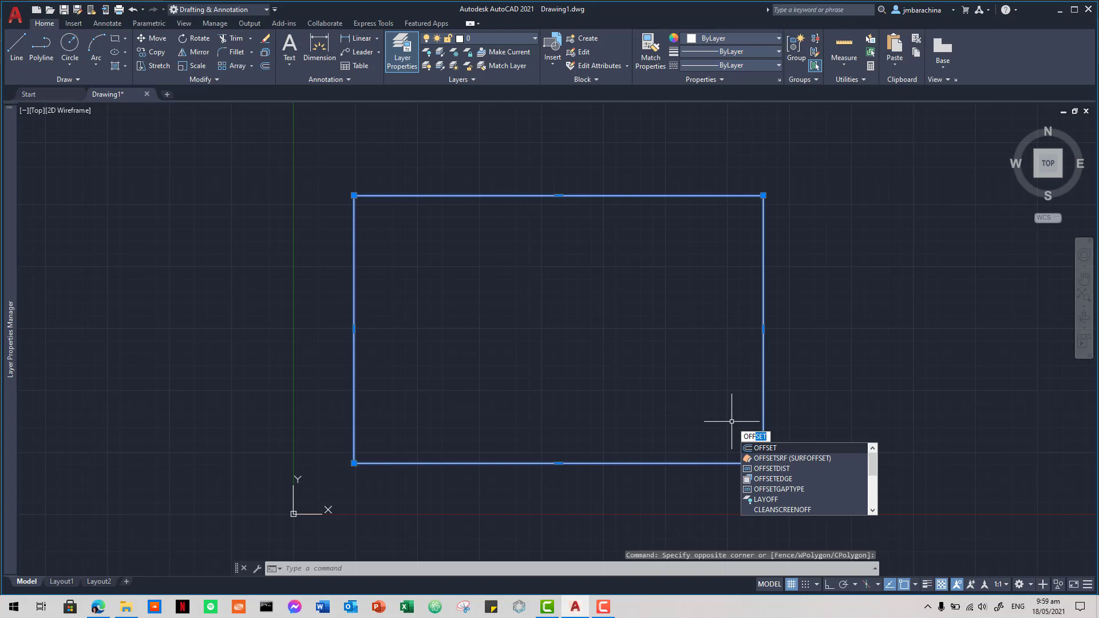
key(Return)
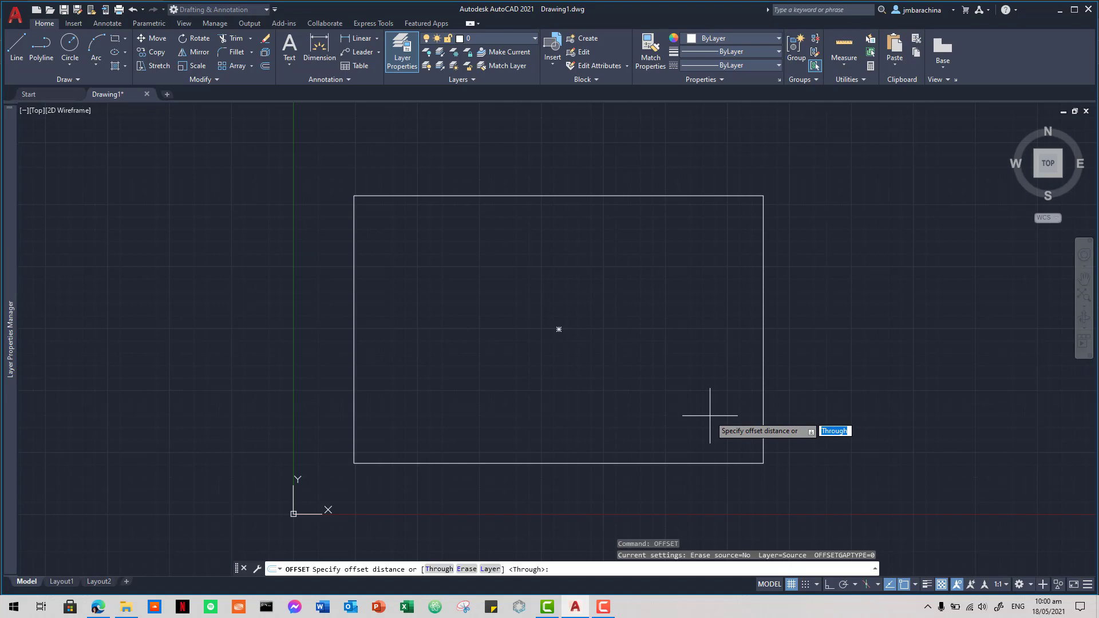
text(12.7)
key(Return)
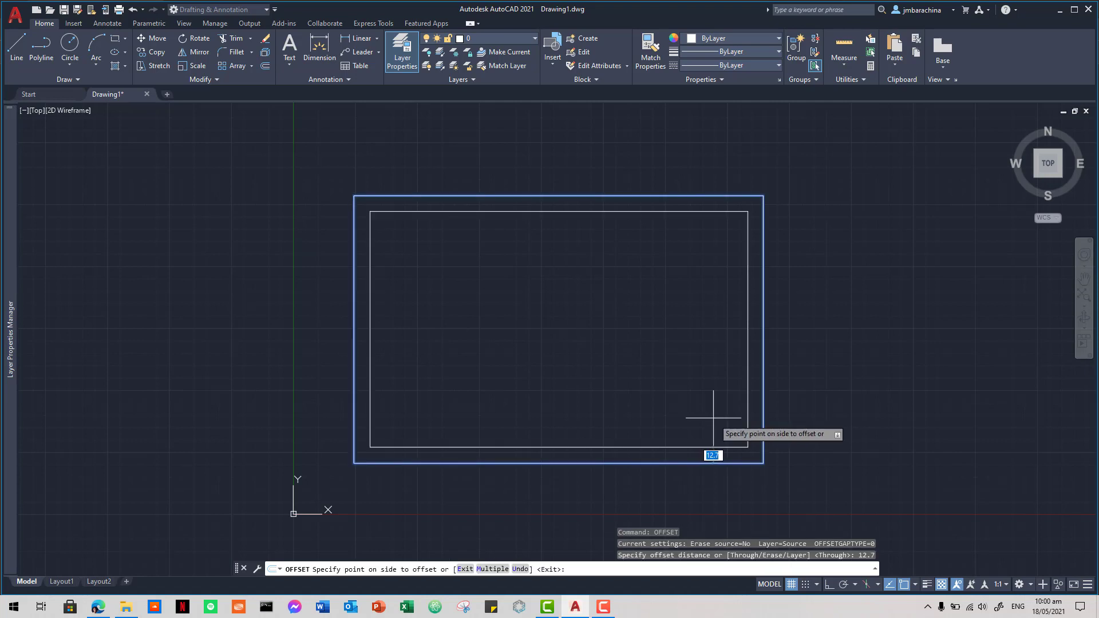
click(667, 416)
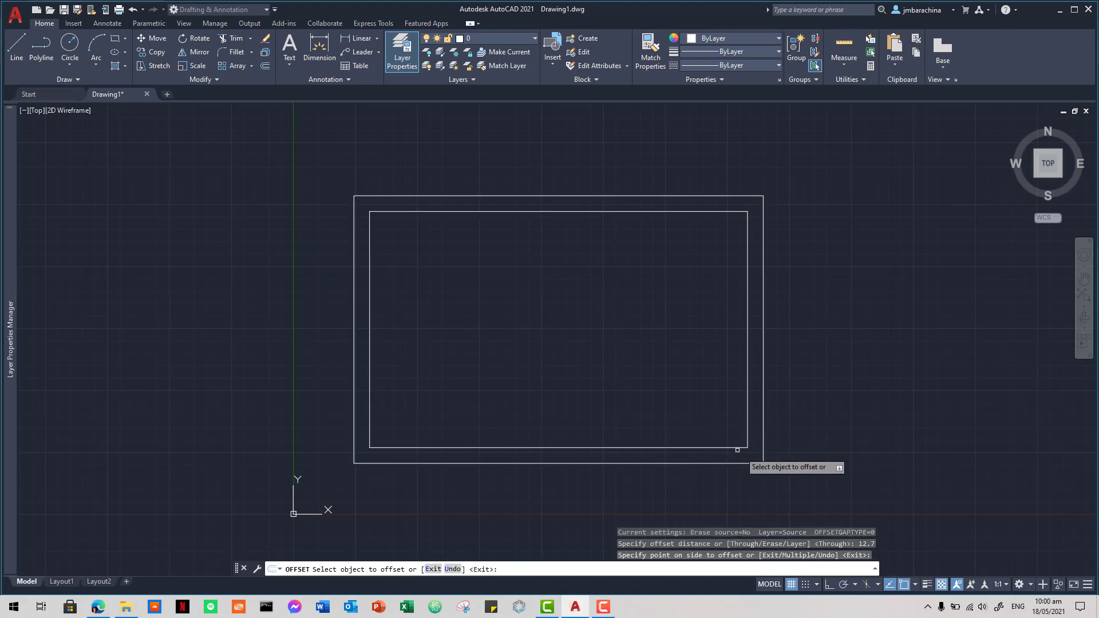
key(Escape)
key(Escape)
key(Escape)
Step: Select the outer rectangle and view the layers available for it
click(772, 465)
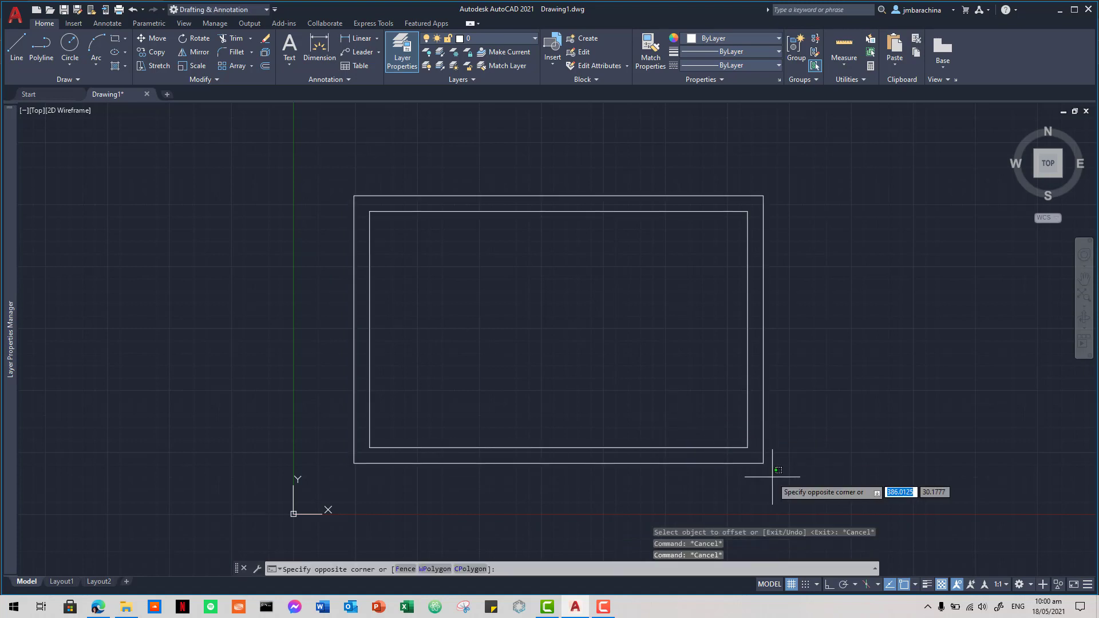
click(764, 452)
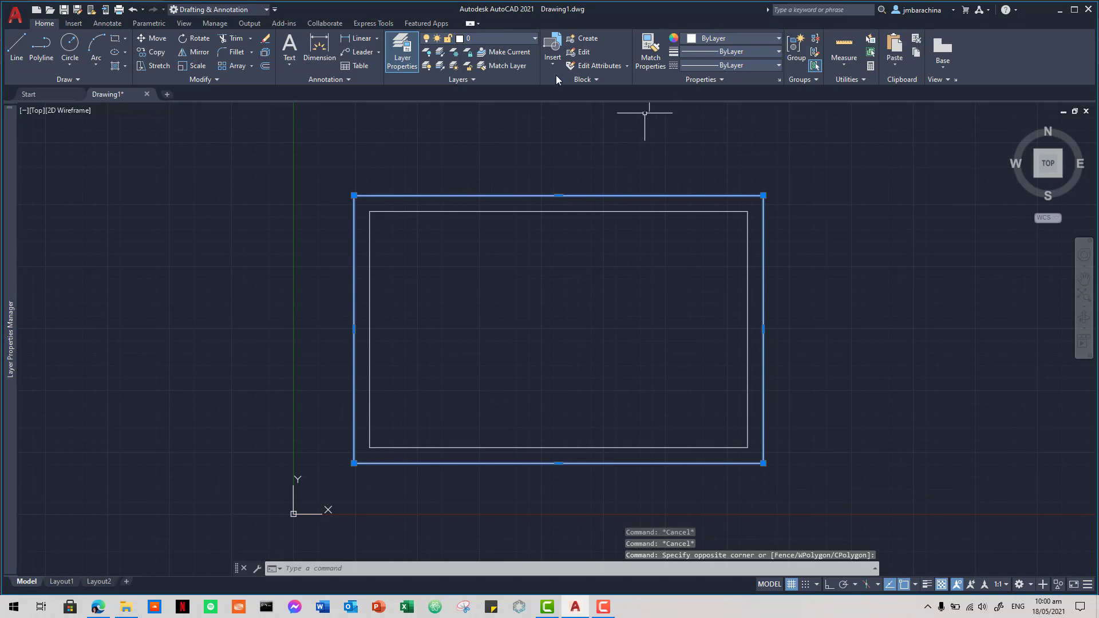
click(509, 38)
click(509, 38)
click(511, 122)
click(512, 117)
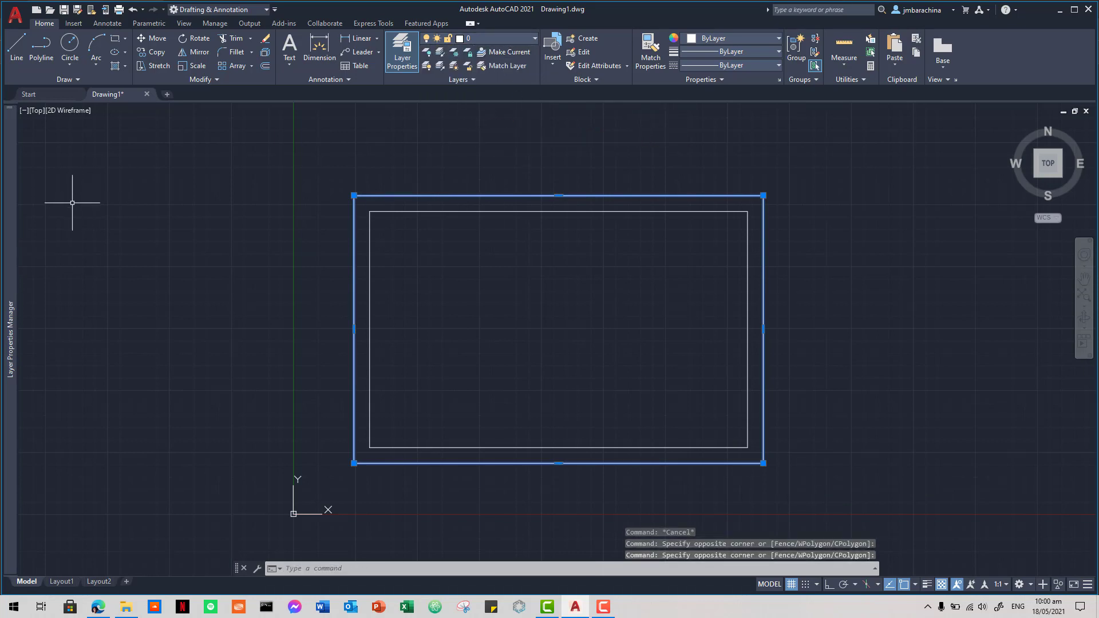
Step: Create a new layer named ISOdash0.05mm
mouse_move(20, 204)
mouse_move(12, 278)
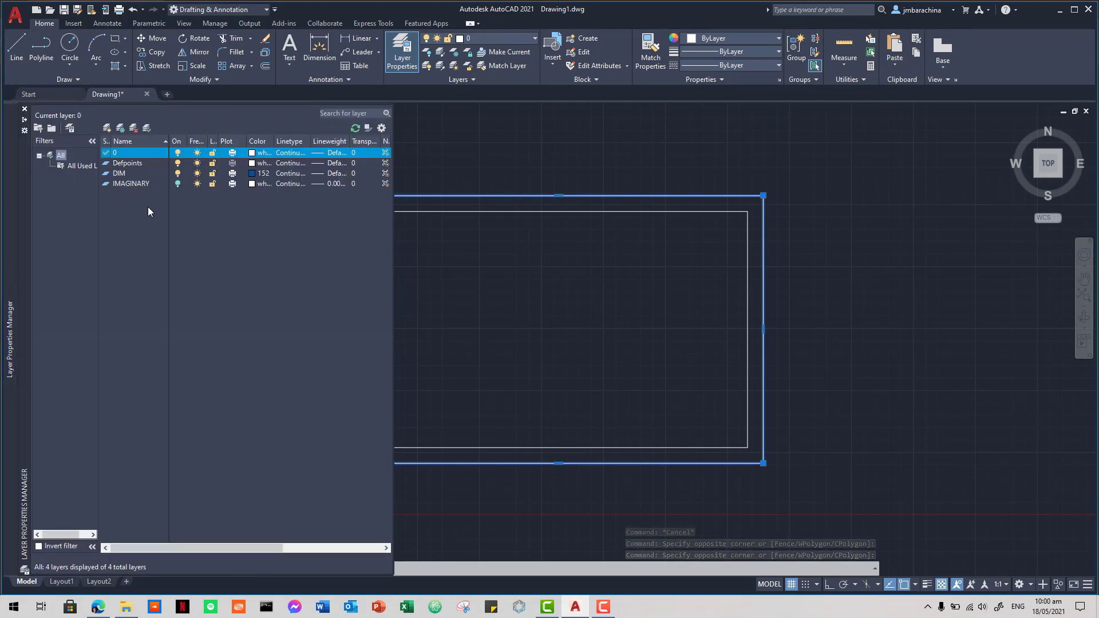
click(108, 129)
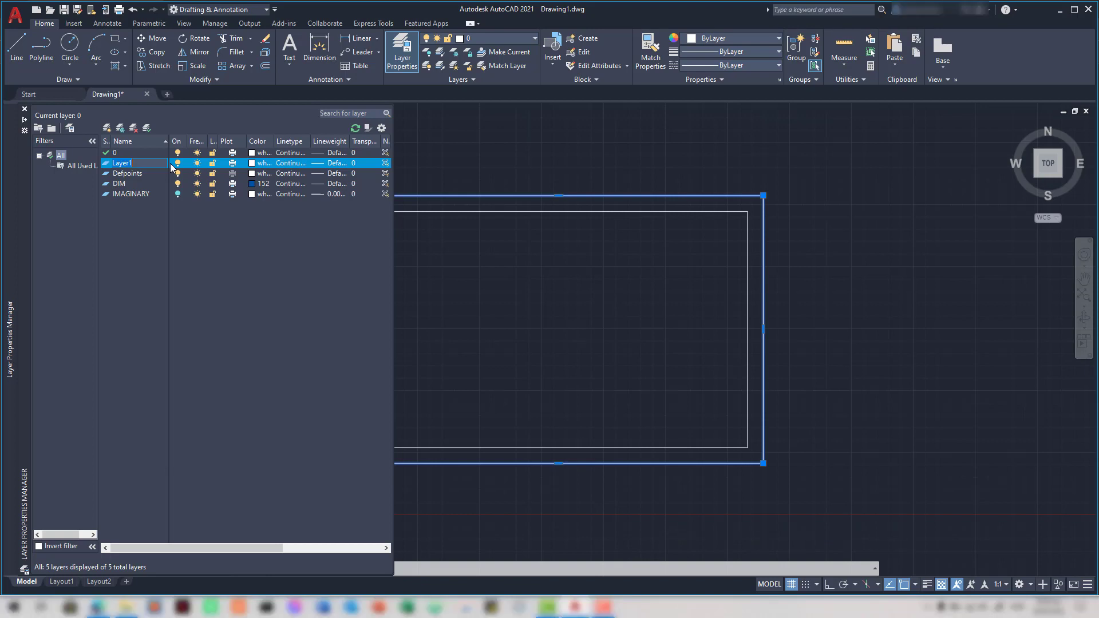
key(BackSpace)
key(BackSpace)
key(BackSpace)
key(BackSpace)
key(BackSpace)
key(BackSpace)
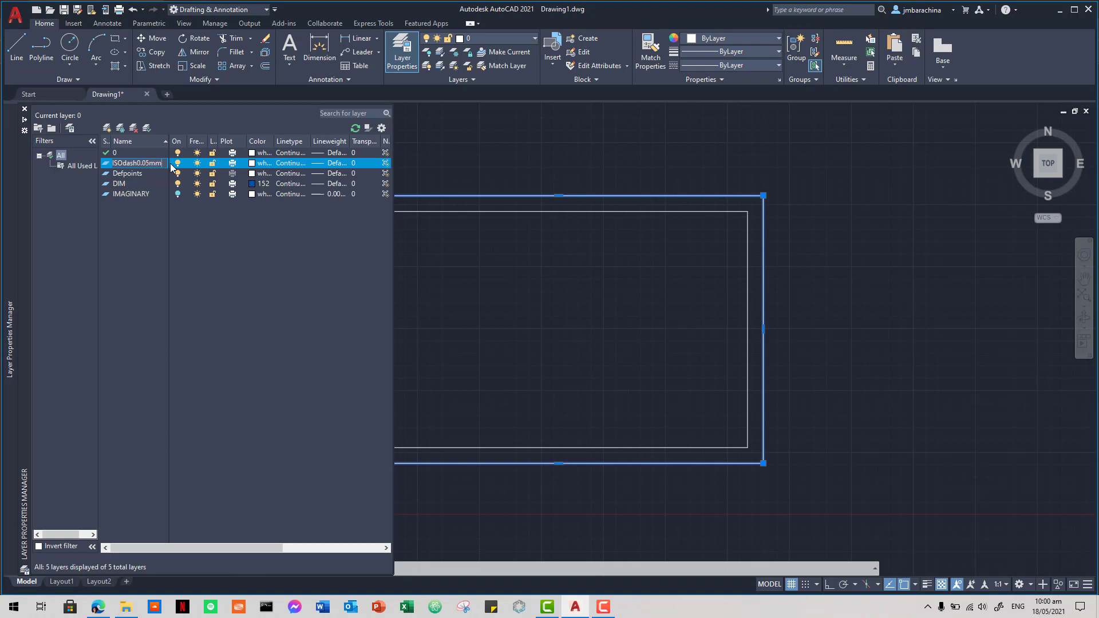
key(Return)
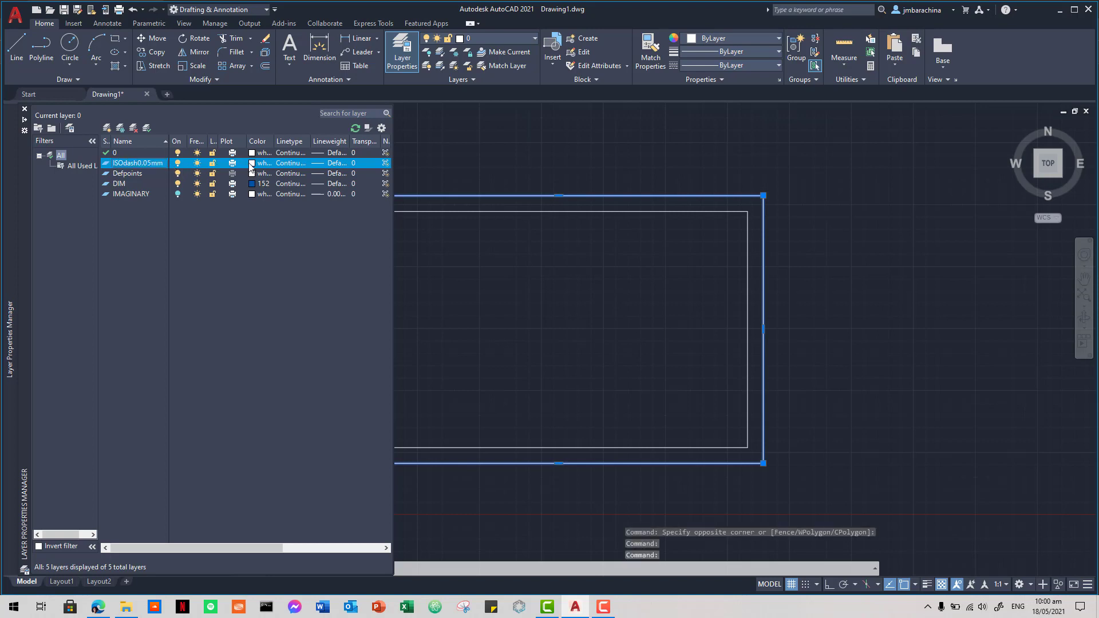
Step: Load the ACAD_ISO02W100 ISO dash linetype and assign it to the ISOdash0.05mm layer
click(289, 164)
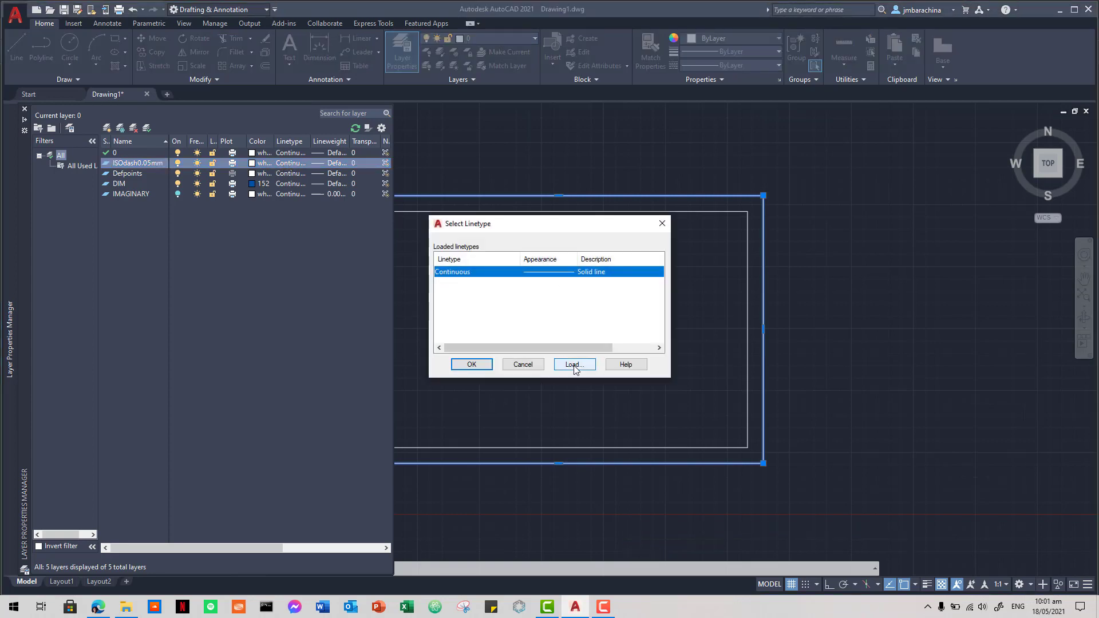
click(574, 365)
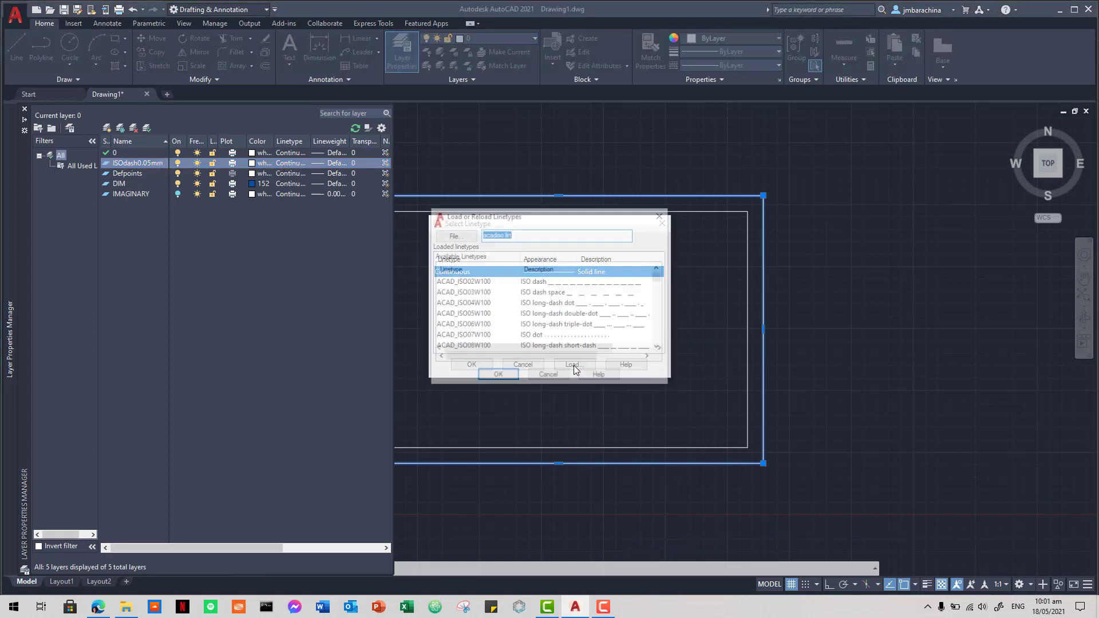
click(565, 285)
click(503, 376)
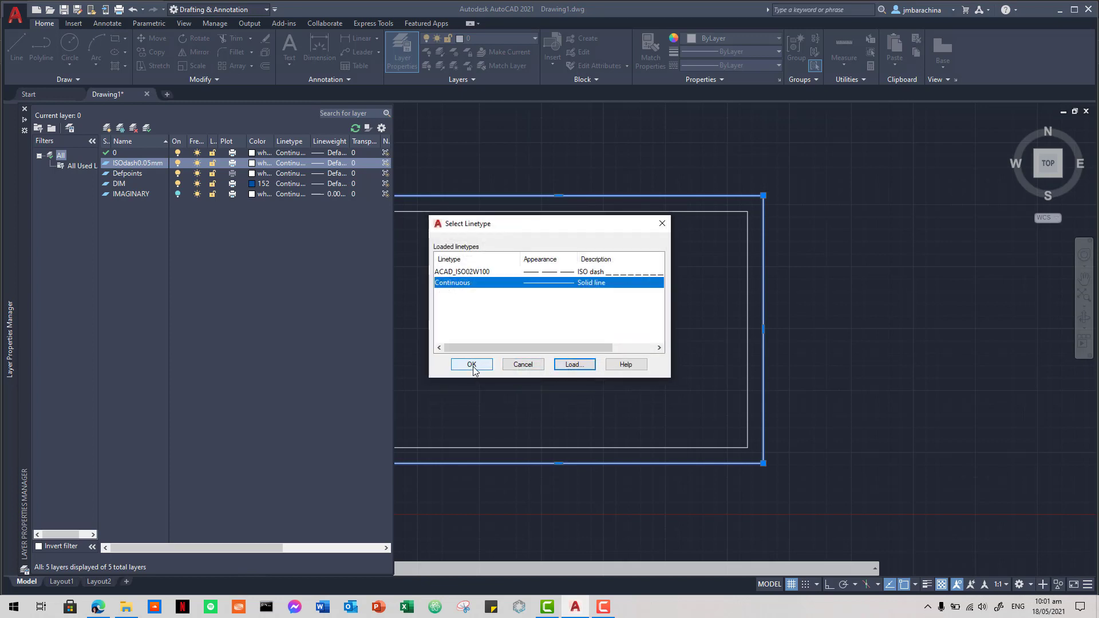
click(515, 272)
click(473, 366)
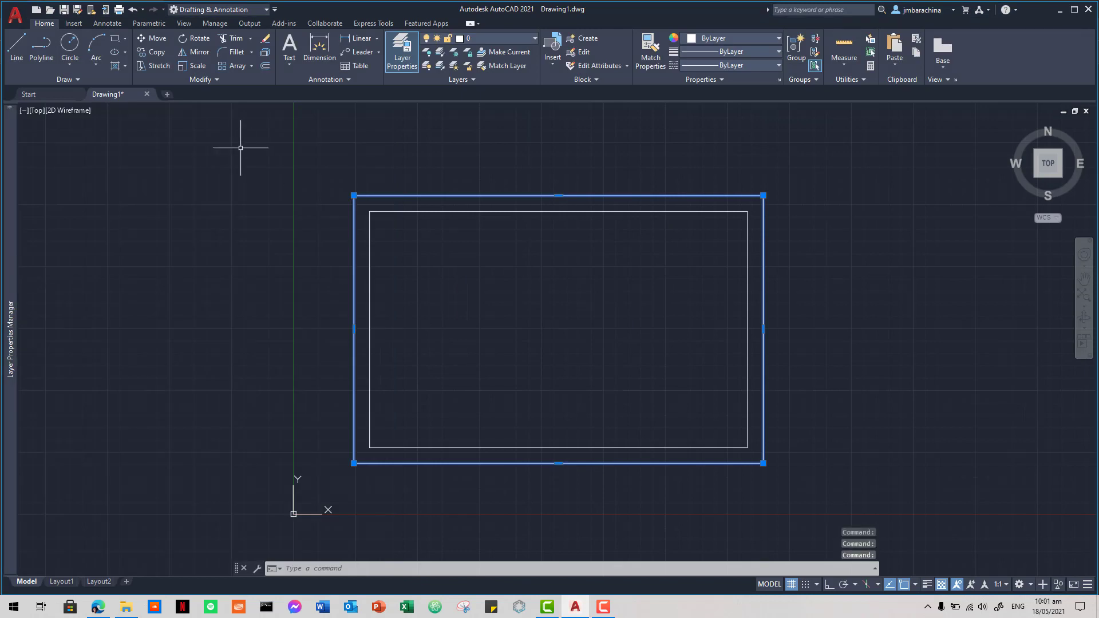
Step: Set the lineweight of the ISOdash0.05mm layer to 0.05 mm
mouse_move(13, 171)
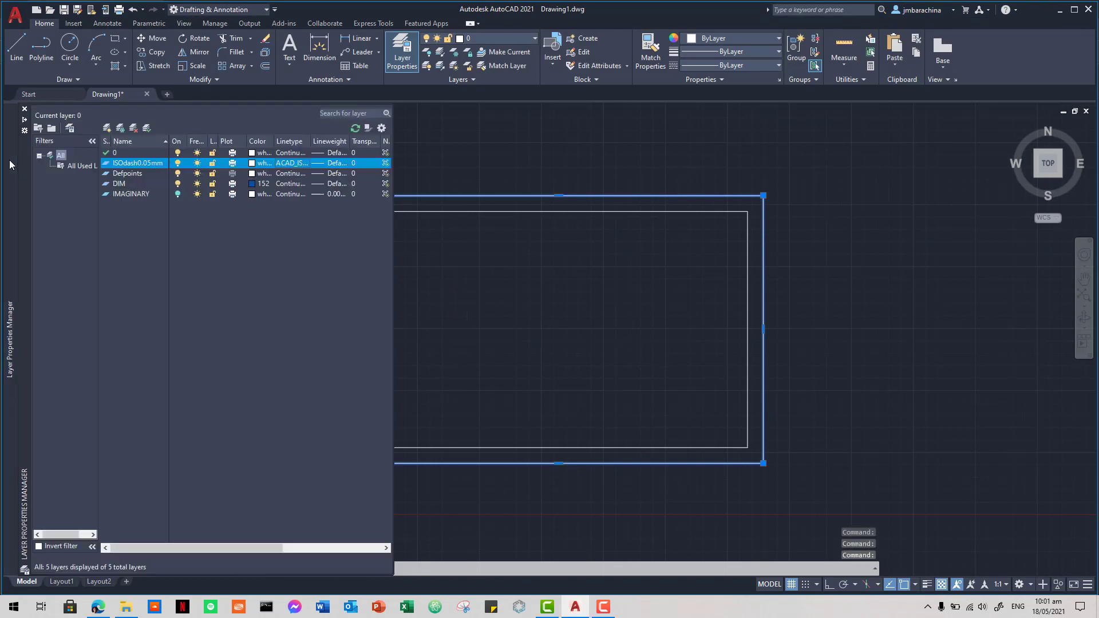
click(326, 165)
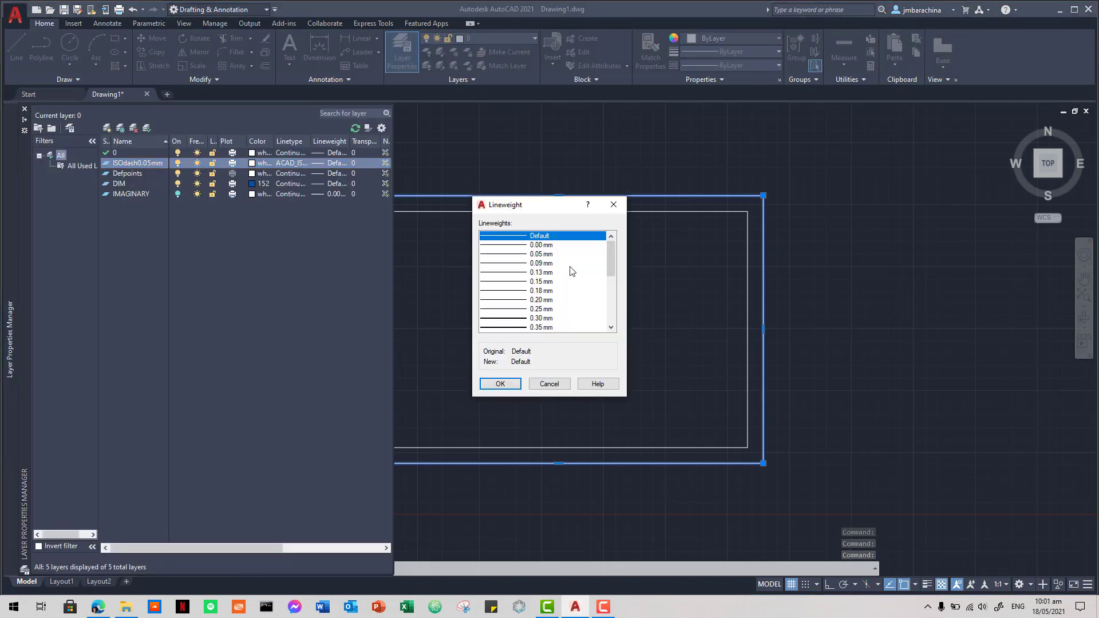
click(541, 254)
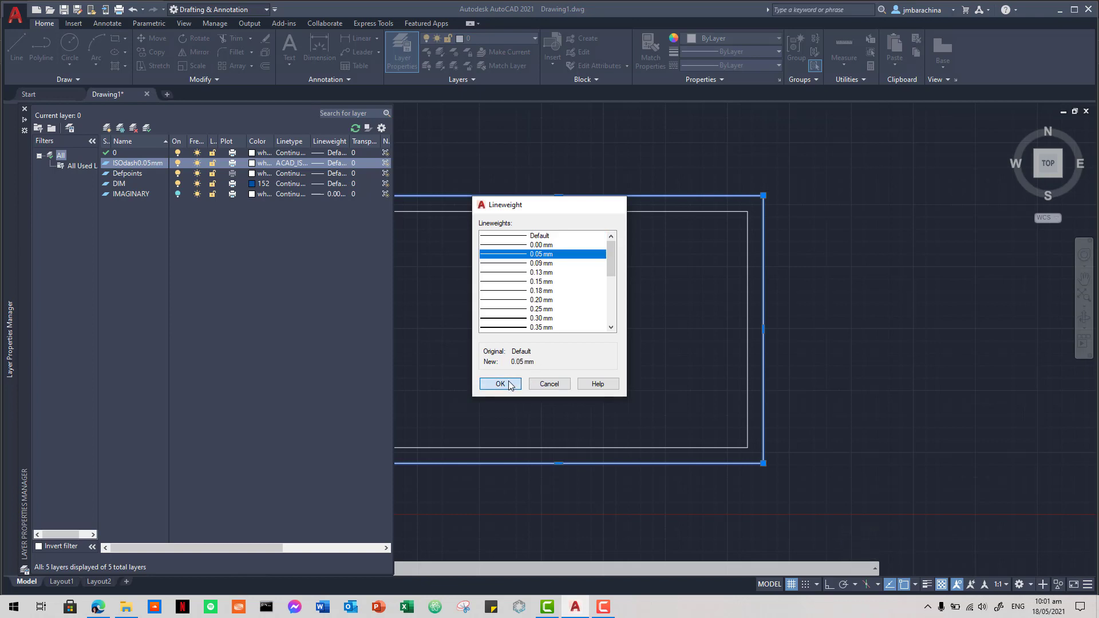
click(511, 384)
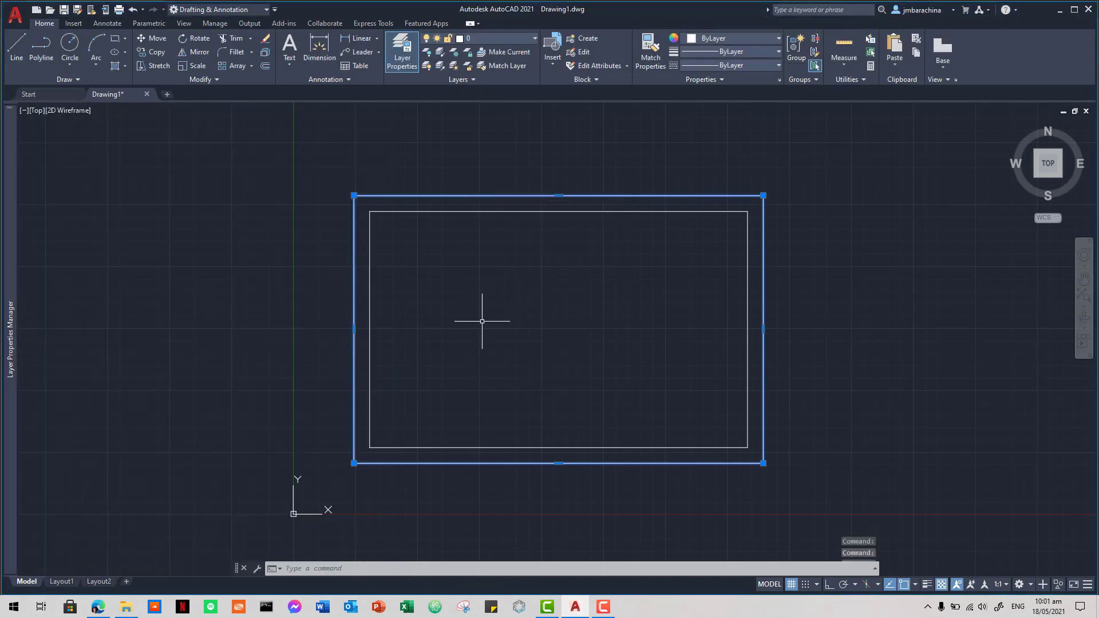
Step: Put the selected outer rectangle on the ISOdash0.05mm layer and clear the selection
click(524, 38)
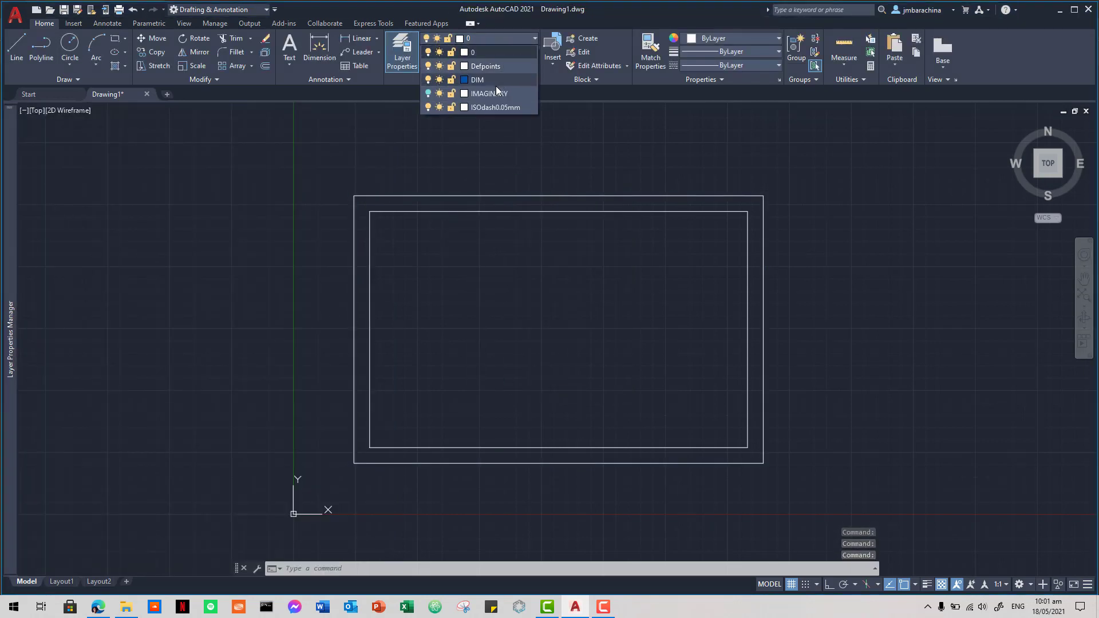
click(493, 106)
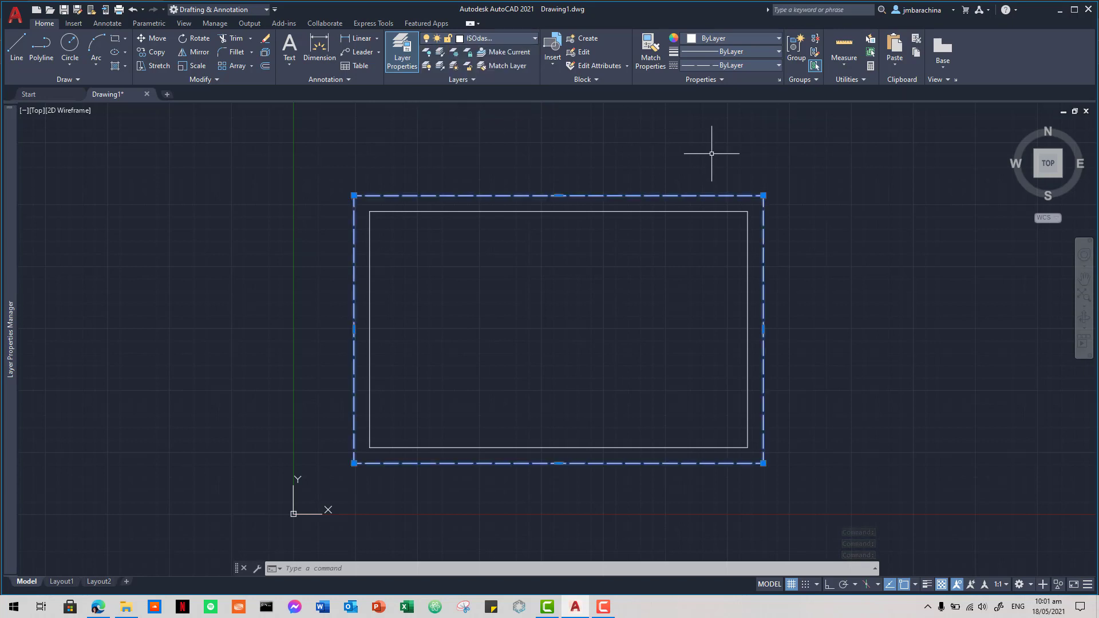
key(Escape)
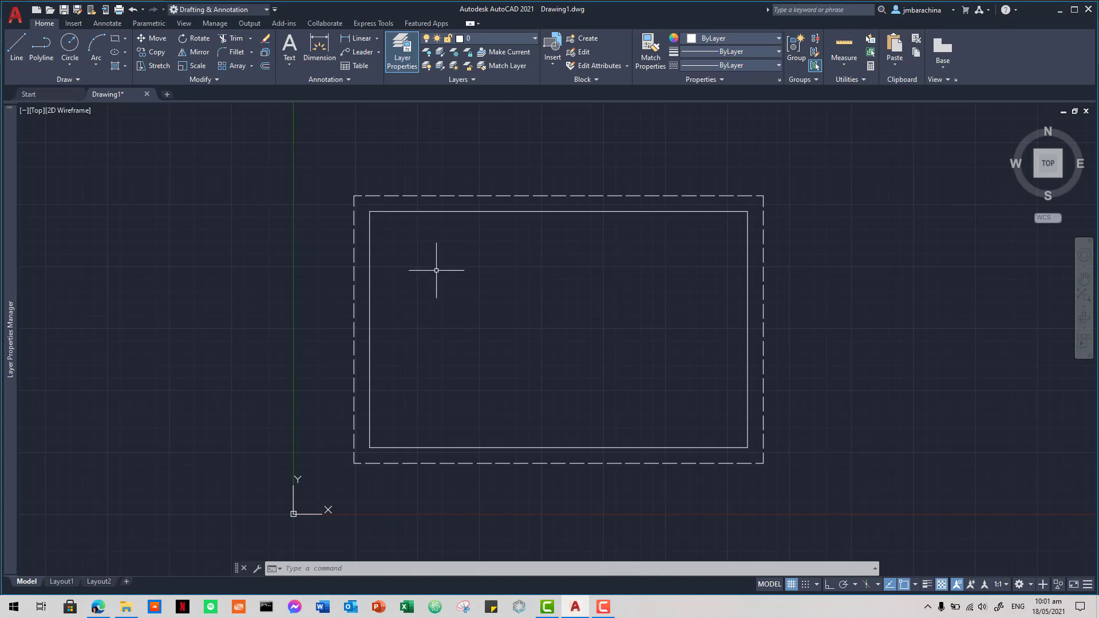
Step: Check the border in plate-01.pdf in the browser, and in AutoCAD explode the inner rectangle into separate lines
key(alt+Tab)
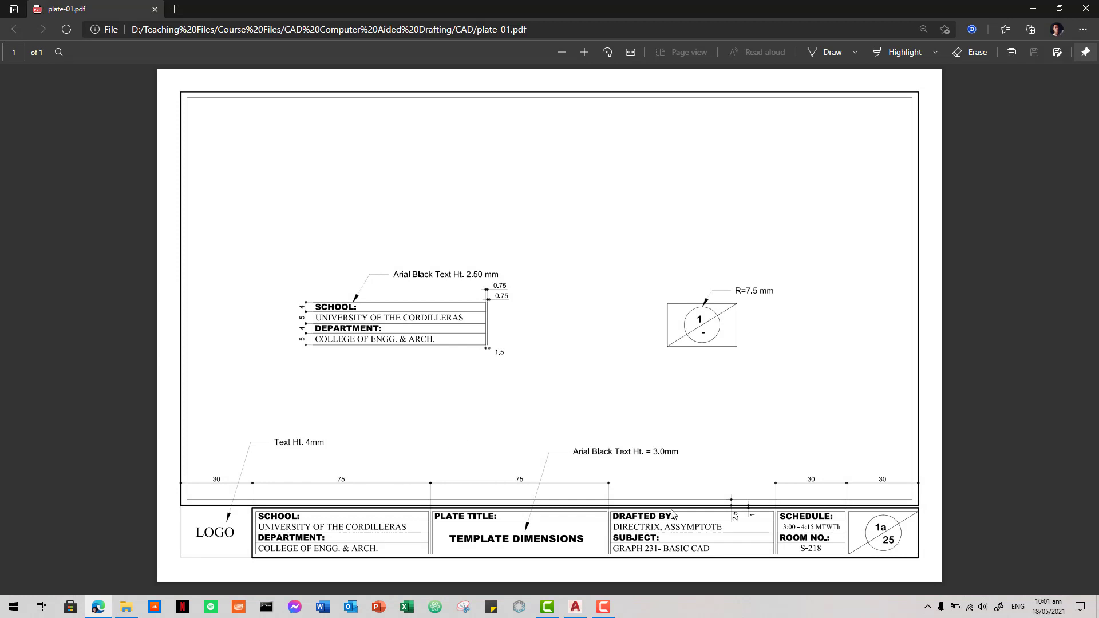
key(alt+Tab)
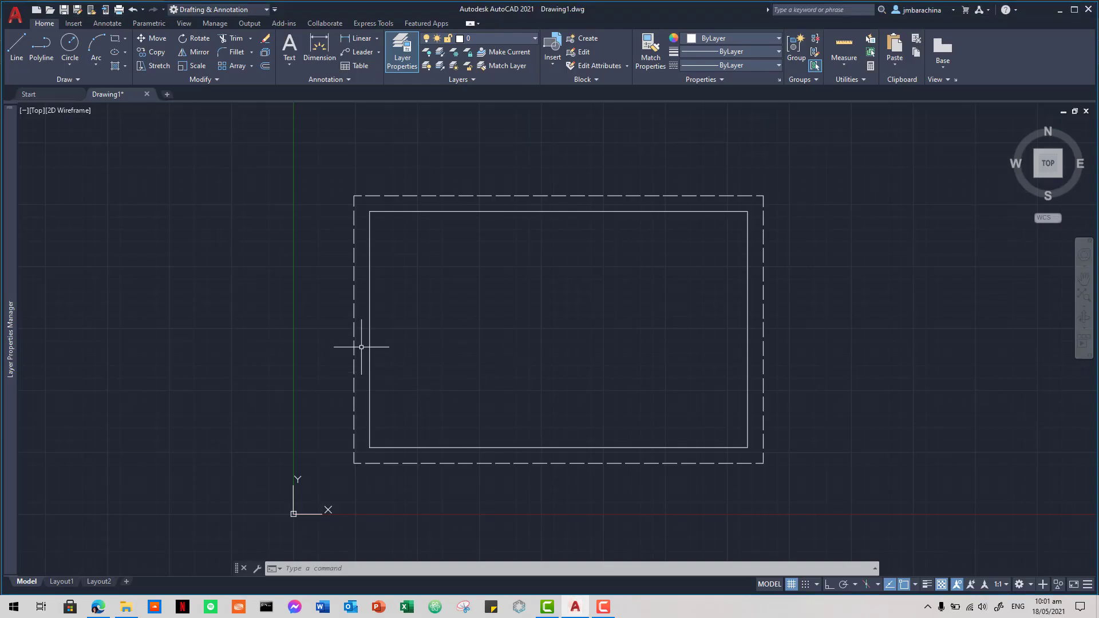
click(373, 331)
click(364, 323)
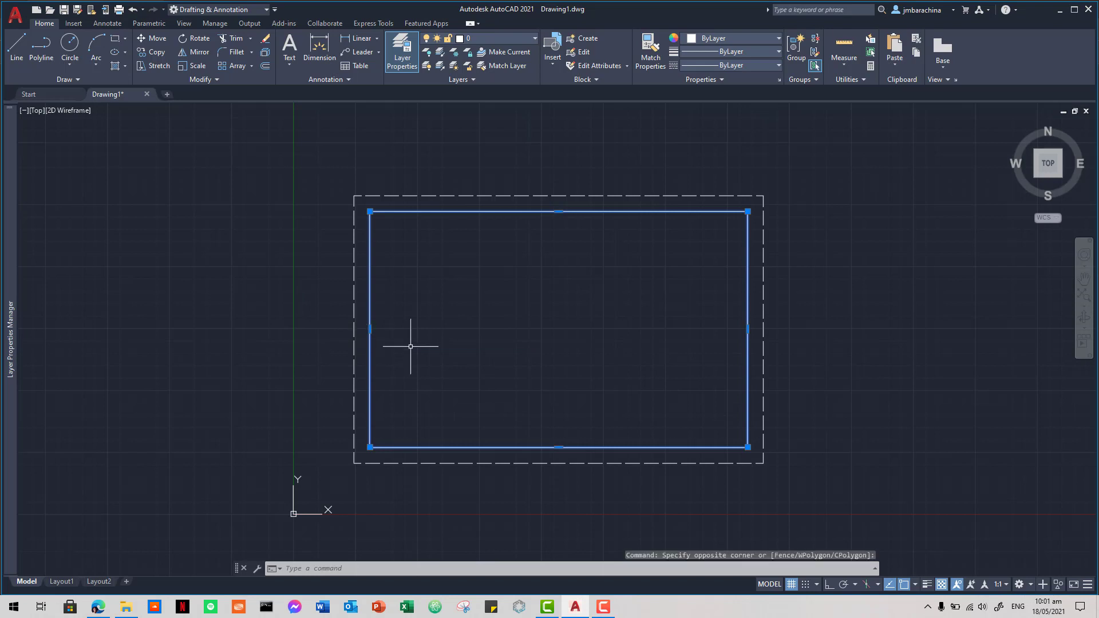
text(explode)
key(Return)
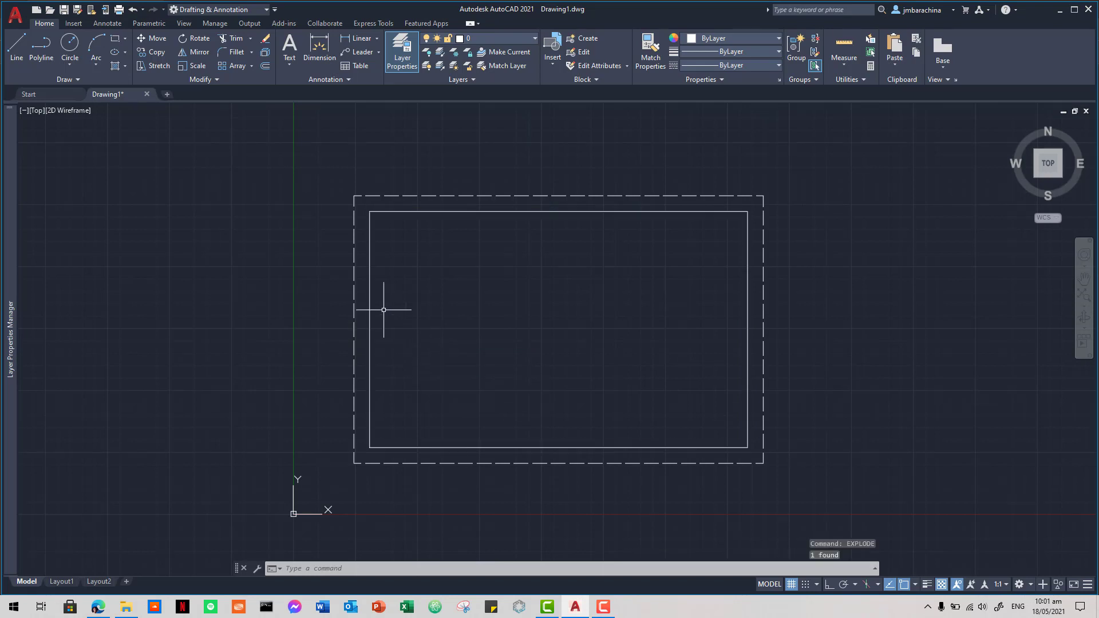
Step: Select the edges of the exploded inner rectangle individually to check that each is a separate line
click(373, 290)
click(368, 266)
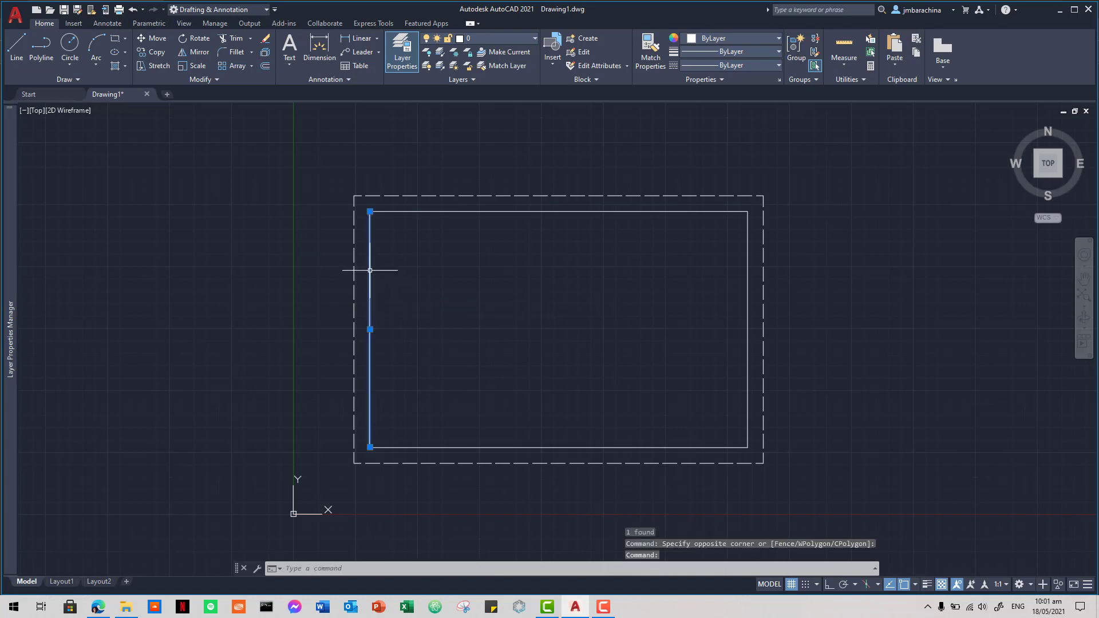
click(428, 211)
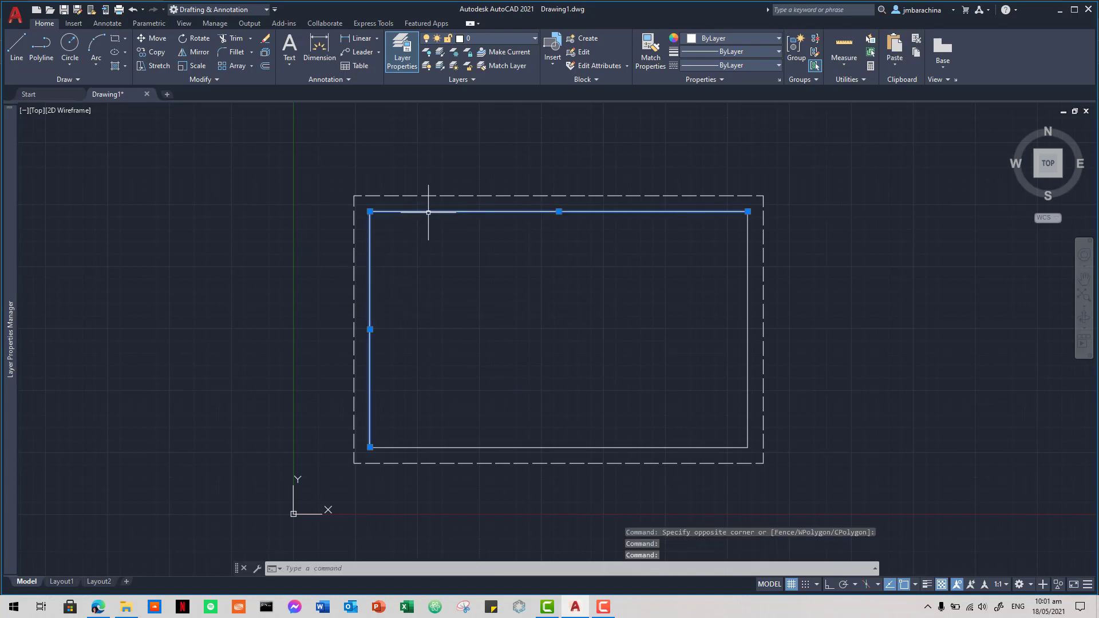
click(747, 260)
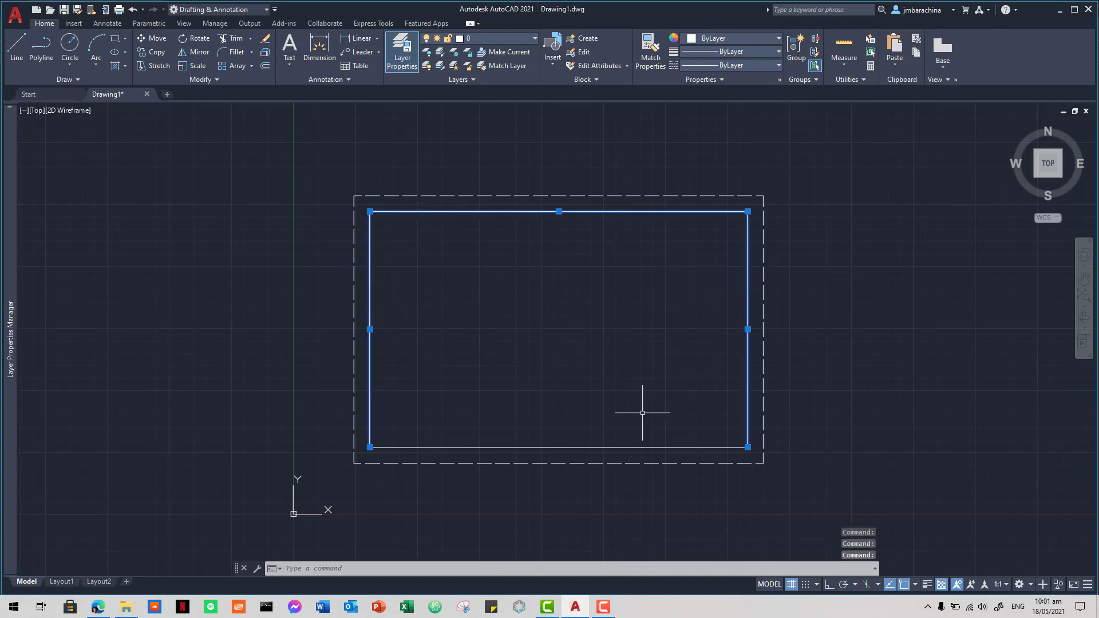
click(595, 445)
click(592, 444)
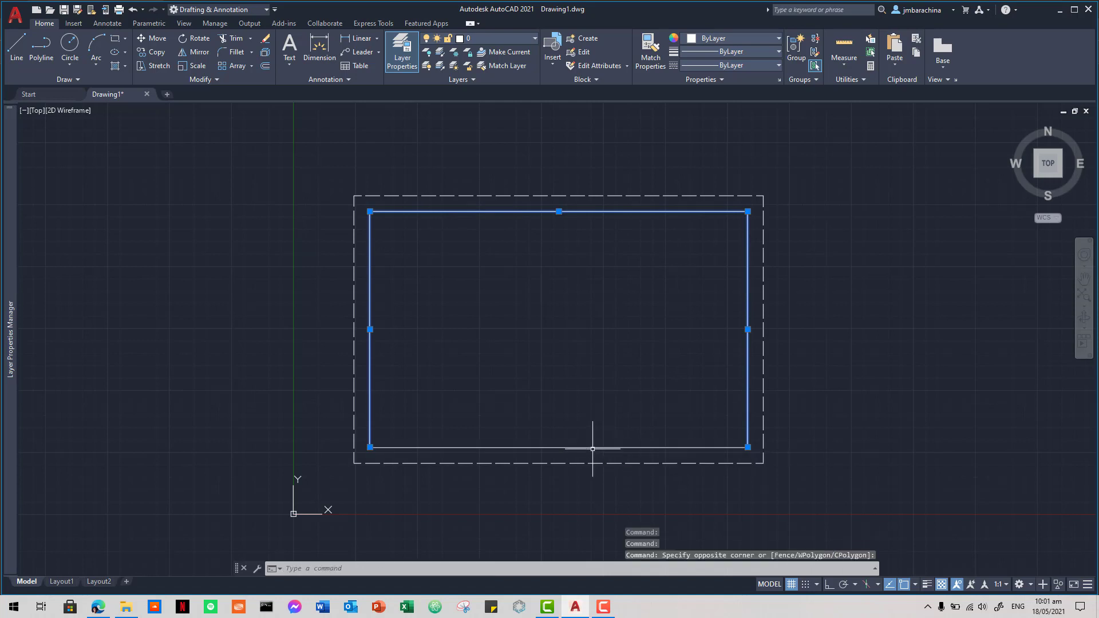
click(591, 389)
key(Escape)
key(Escape)
key(Escape)
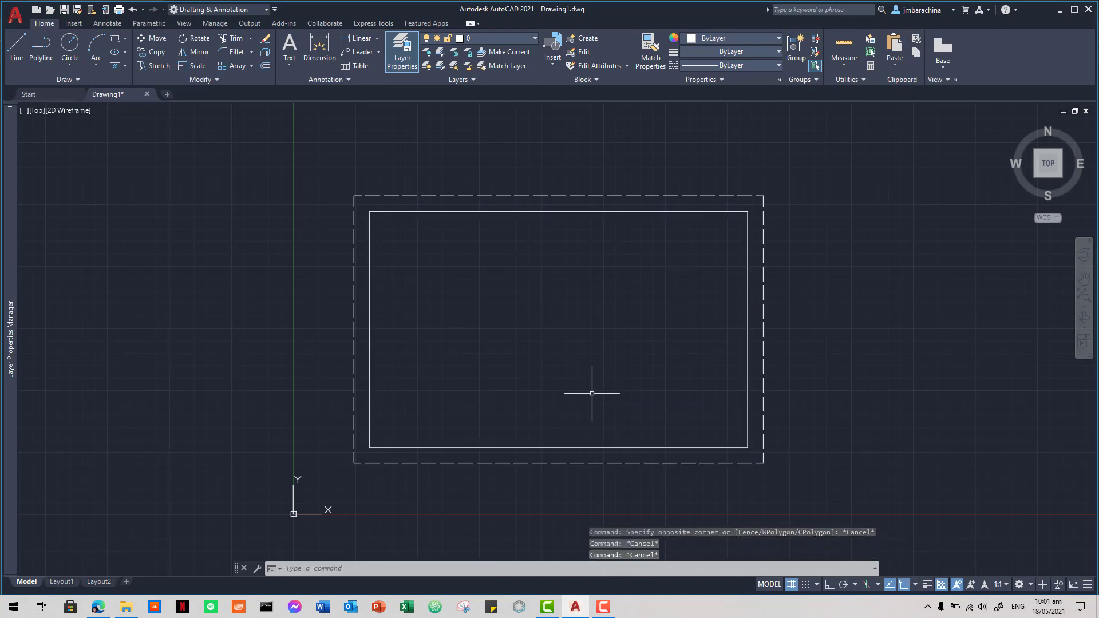
click(593, 445)
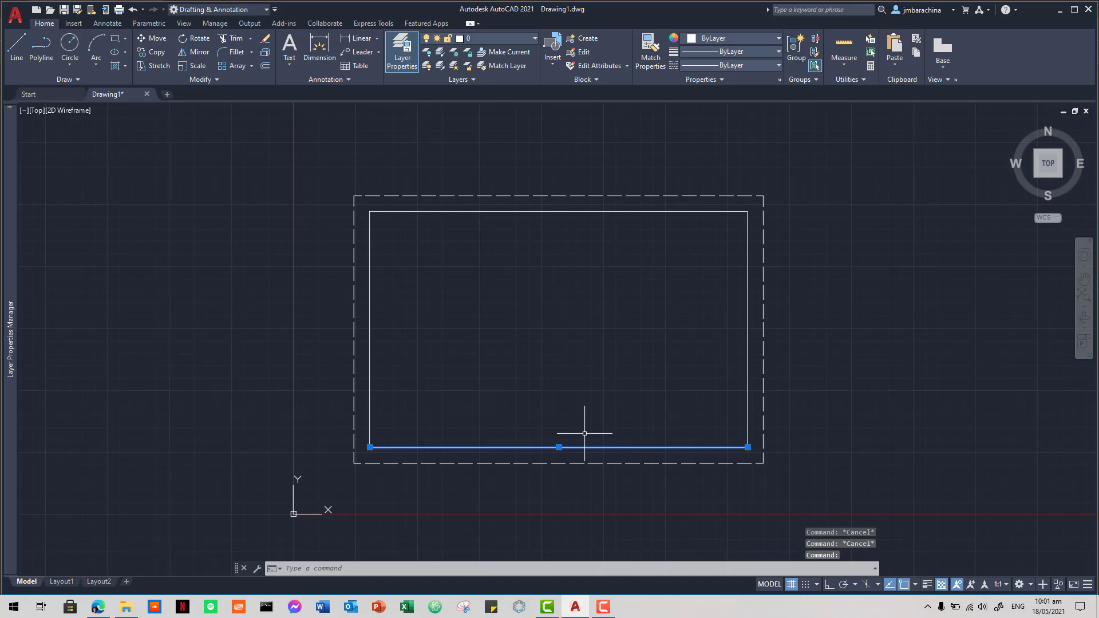
Step: Switch to plate-01.pdf in the browser and examine the title block's row heights, column widths and gaps up close
key(alt+Tab)
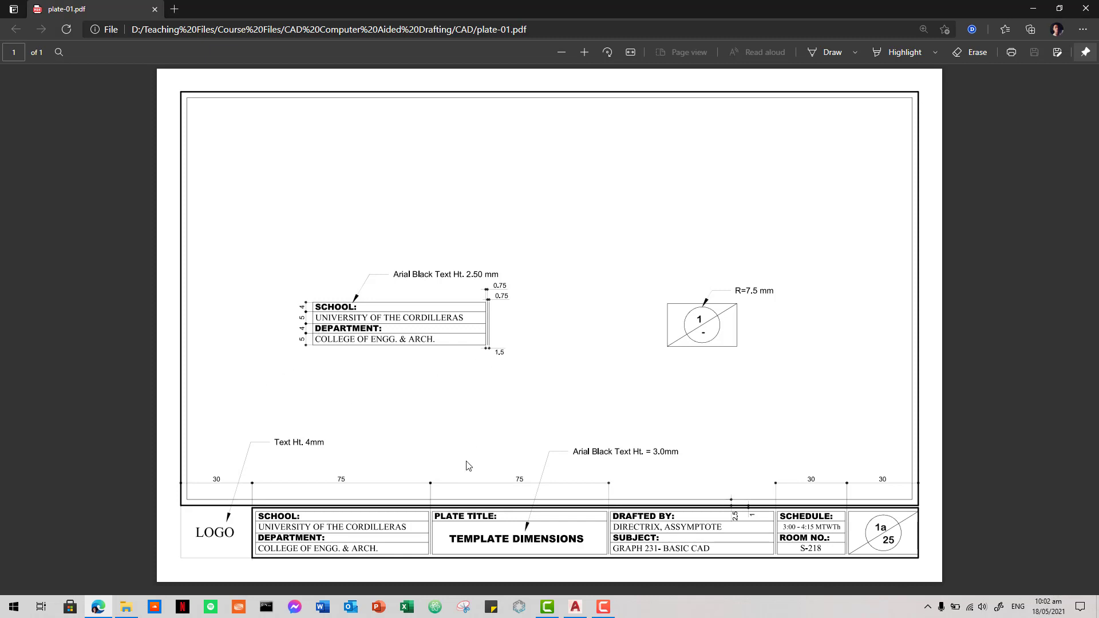
ctrl+scroll(457, 512, up, 1)
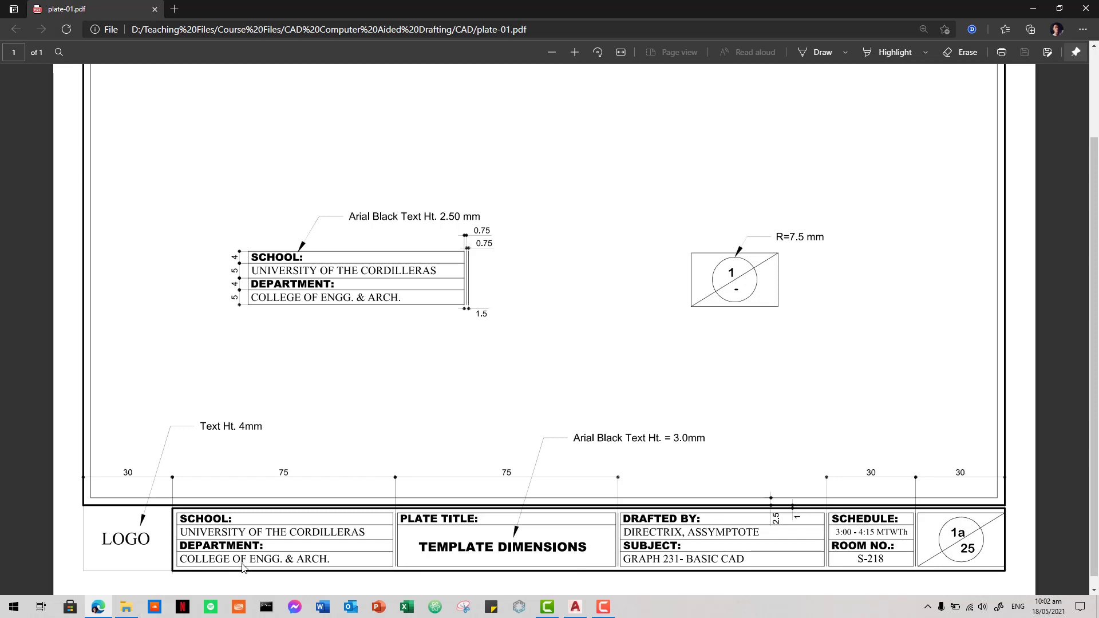
ctrl+scroll(243, 531, up, 8)
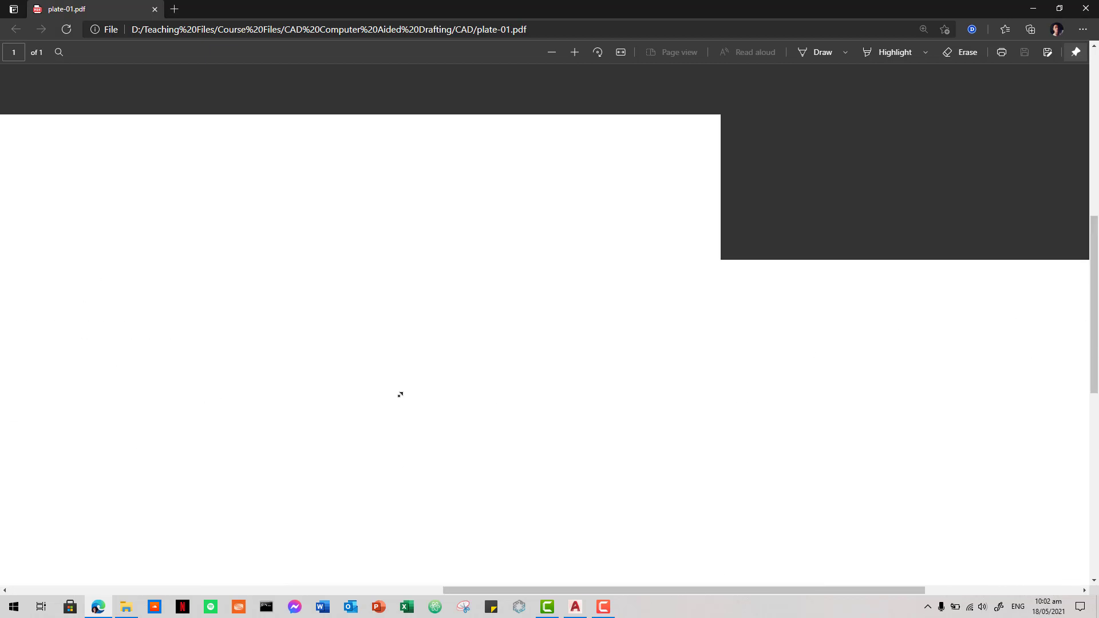
scroll(450, 455, down, 17)
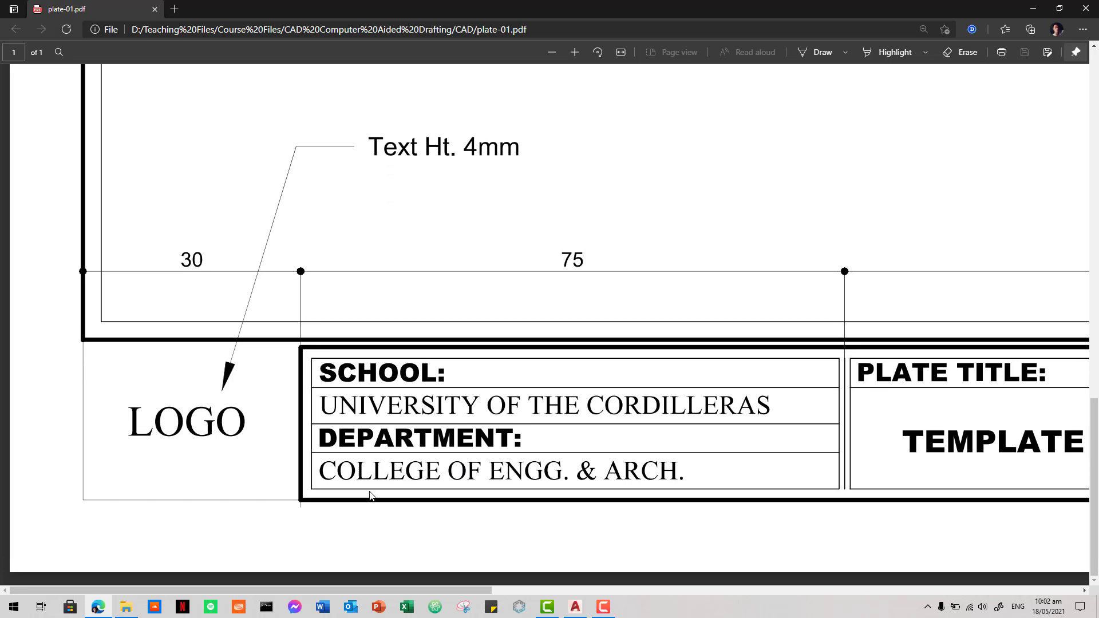
scroll(400, 481, up, 10)
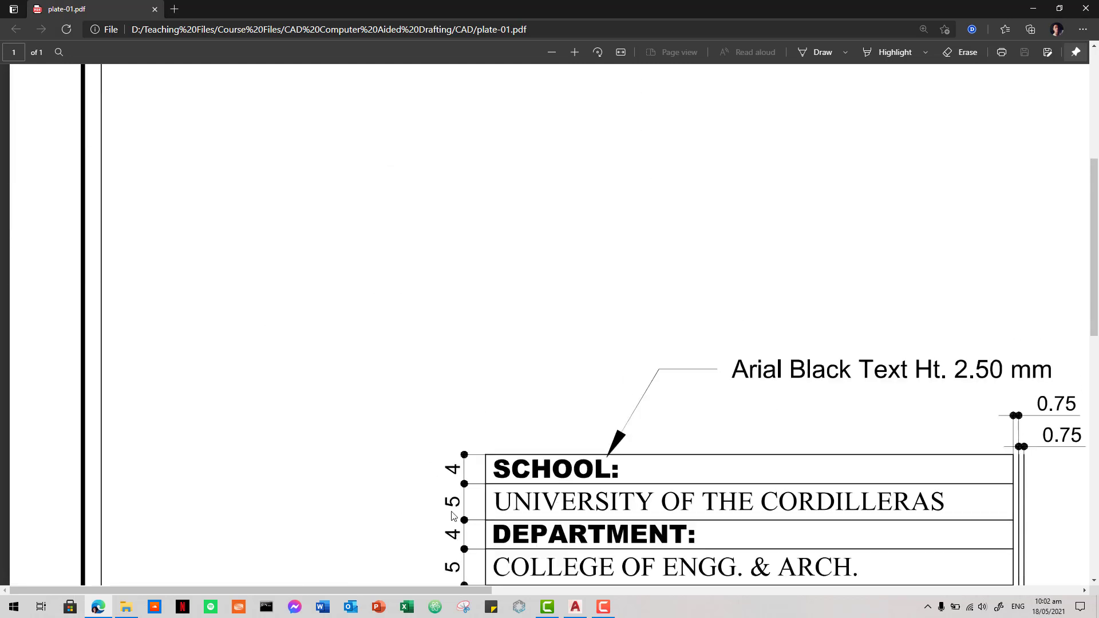
scroll(452, 516, down, 10)
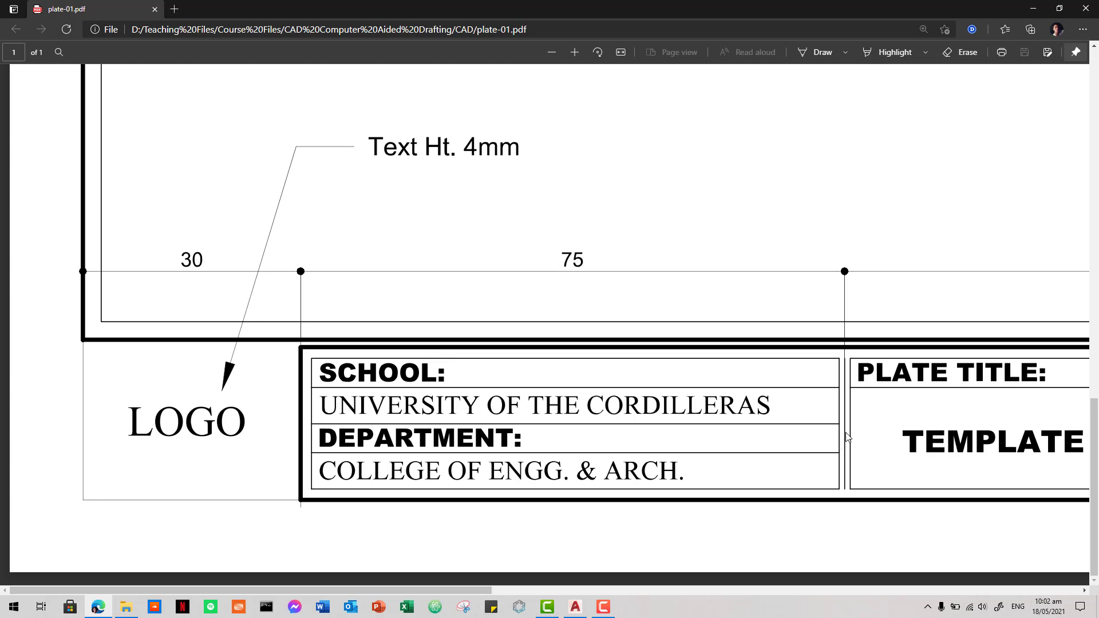
scroll(792, 414, up, 8)
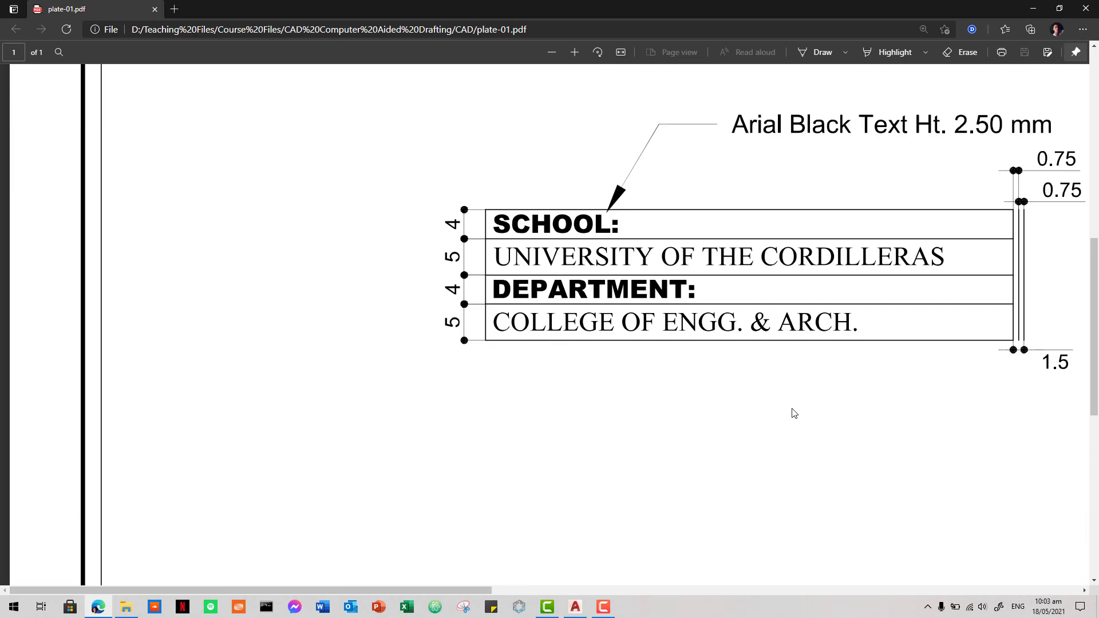
scroll(793, 413, down, 8)
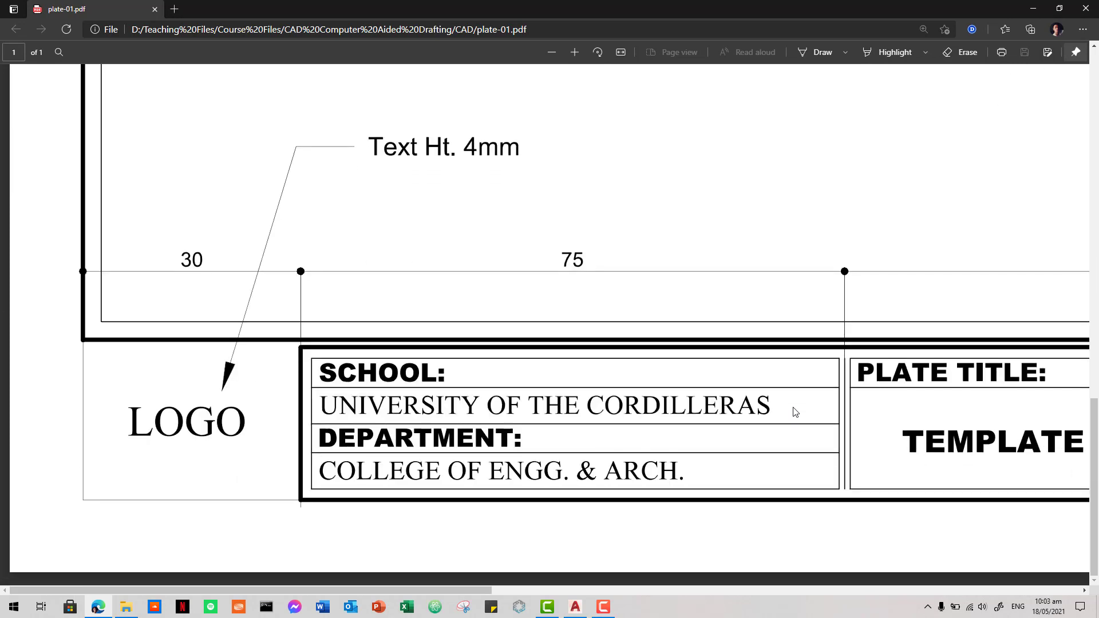
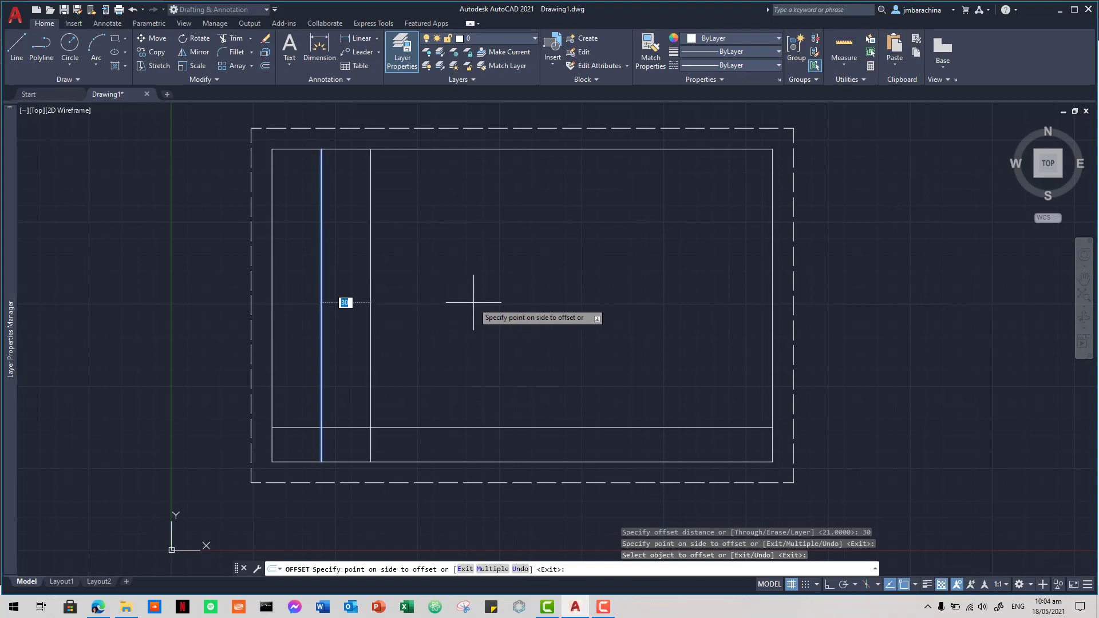
key(alt+Tab)
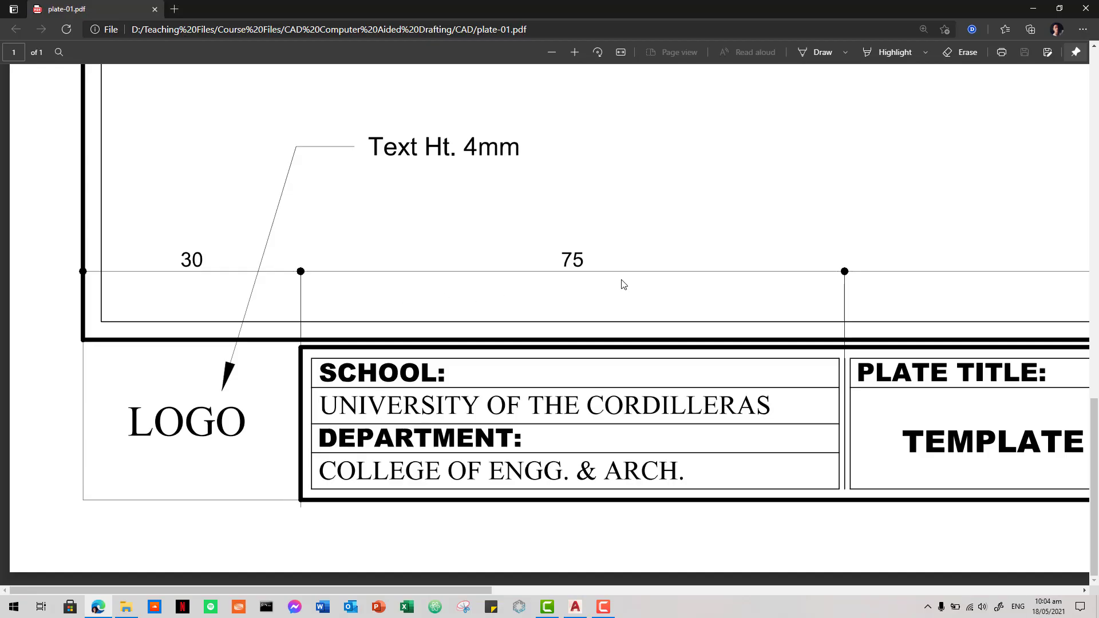
Step: Switch to AutoCAD and offset the first vertical divider 75 toward the inside of the sheet, then end the Offset command
key(alt+Tab)
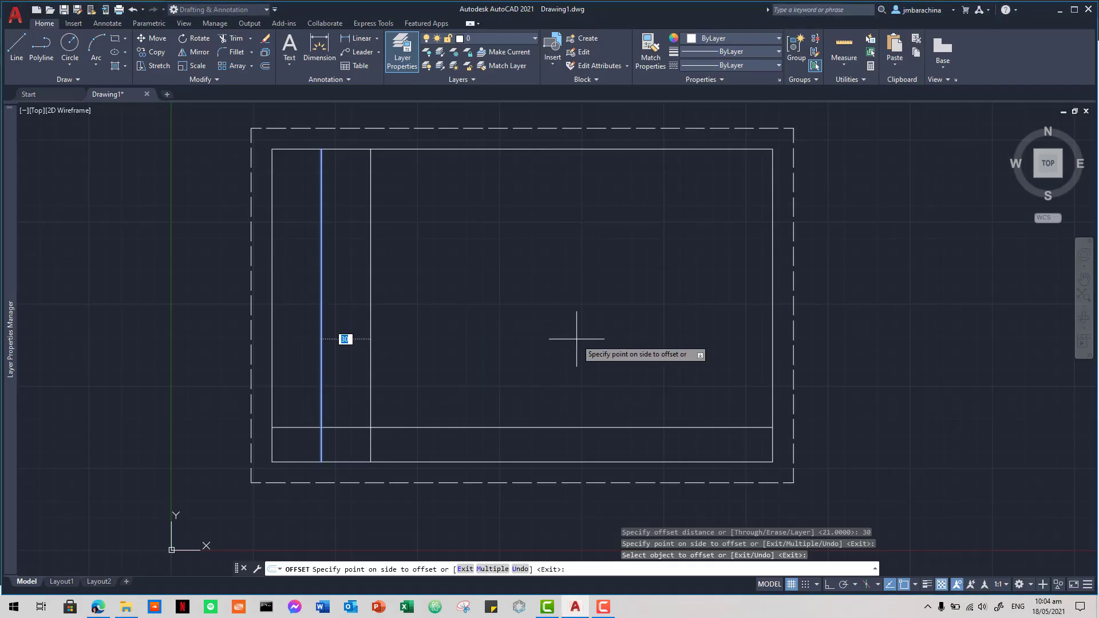
text(75)
key(Return)
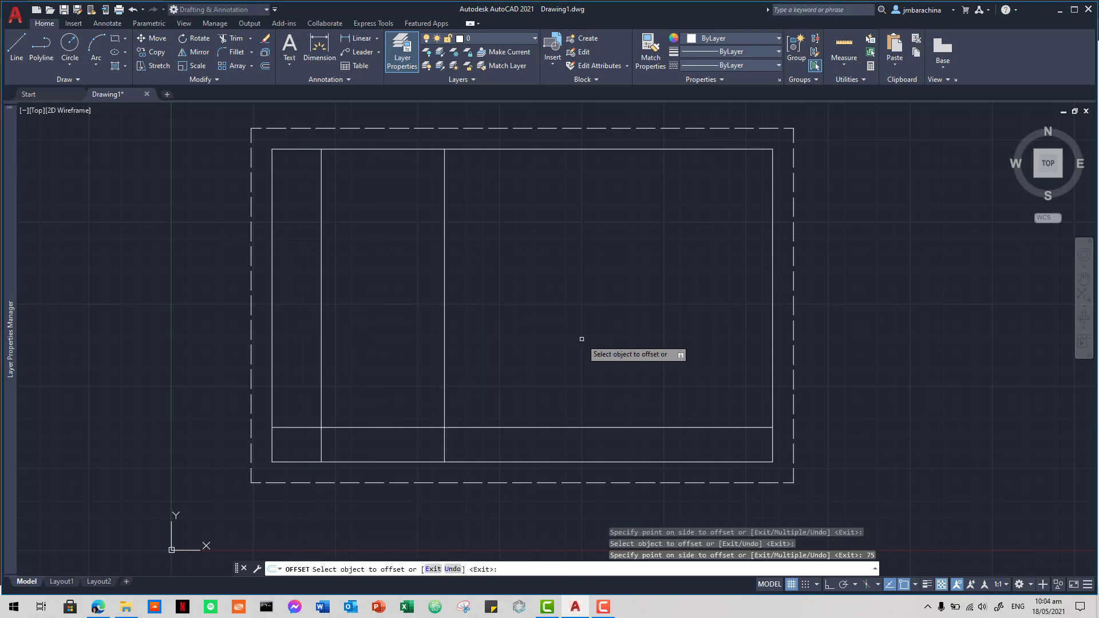
key(Escape)
key(Escape)
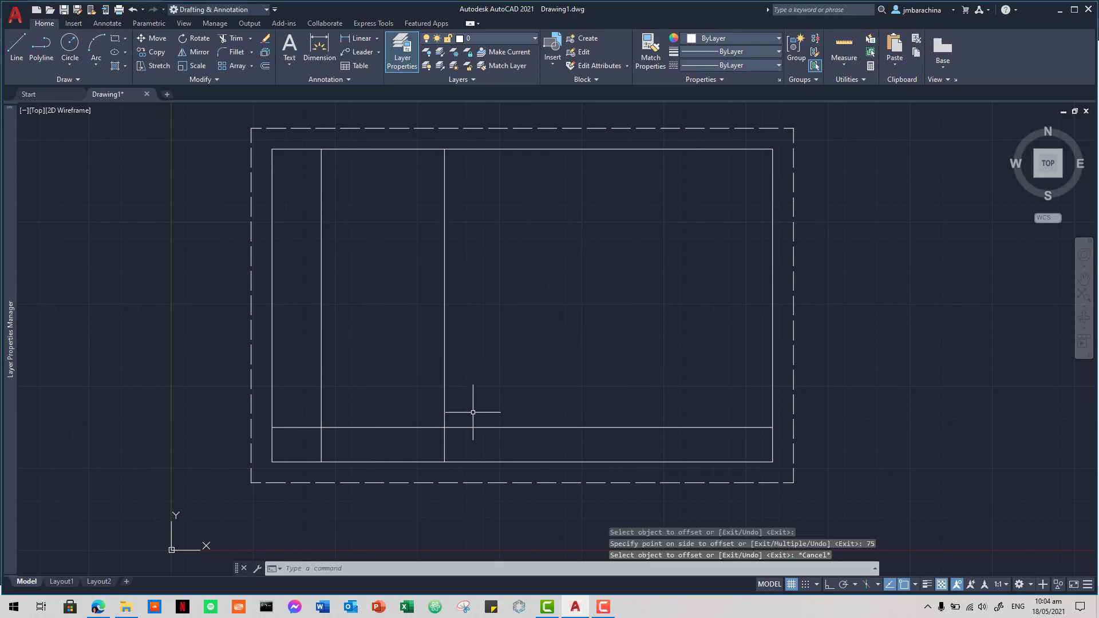
Step: Trim away the parts of both vertical dividers that extend above the title block's upper line
click(478, 438)
click(295, 366)
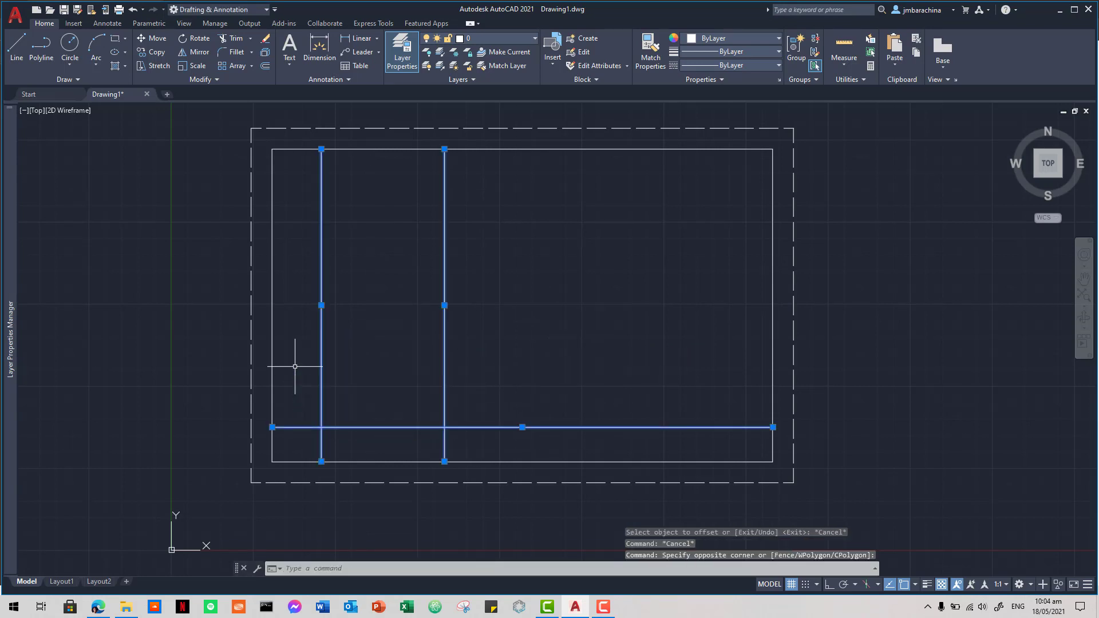
text(tr)
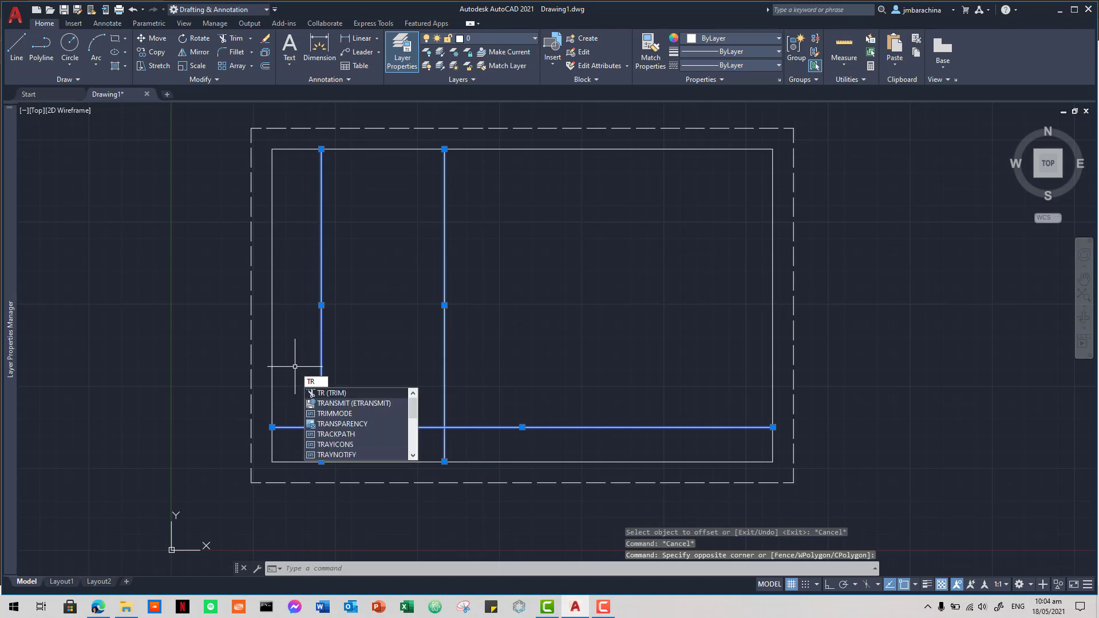
key(Return)
click(478, 346)
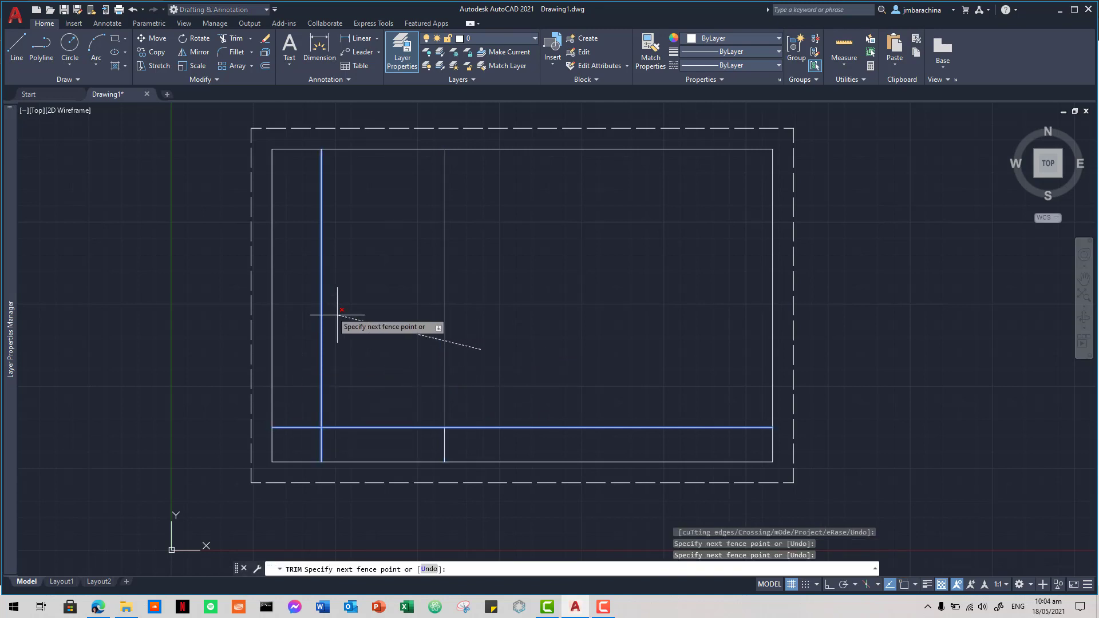
click(308, 293)
key(Return)
key(Escape)
key(Escape)
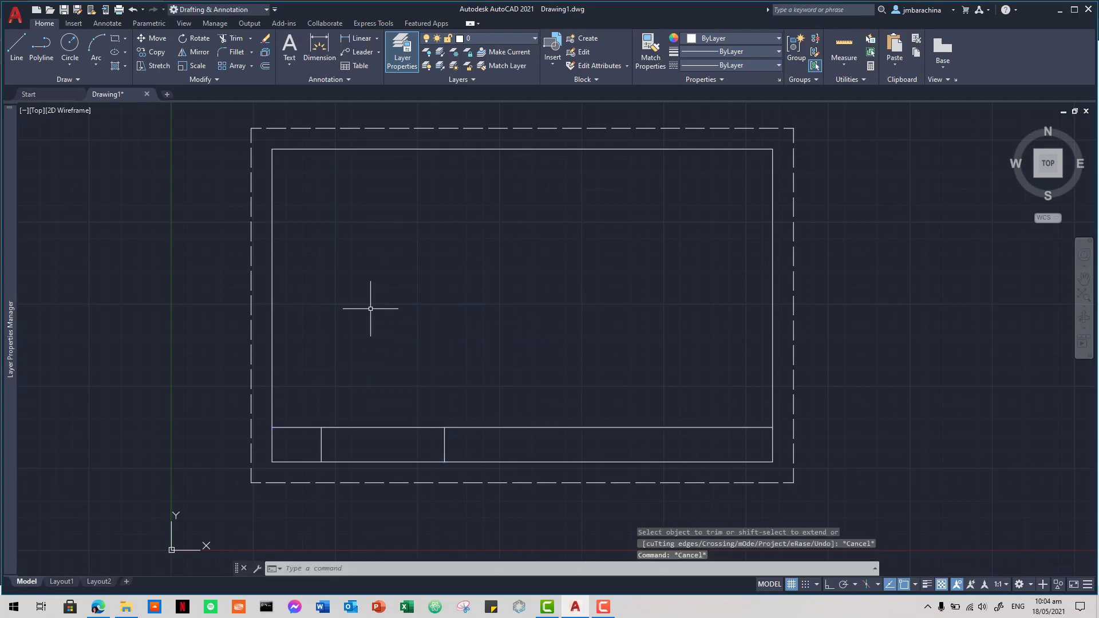
Step: Check the title block in plate-01.pdf in the browser, and in AutoCAD create a new layer named 0.8mm
key(alt+Tab)
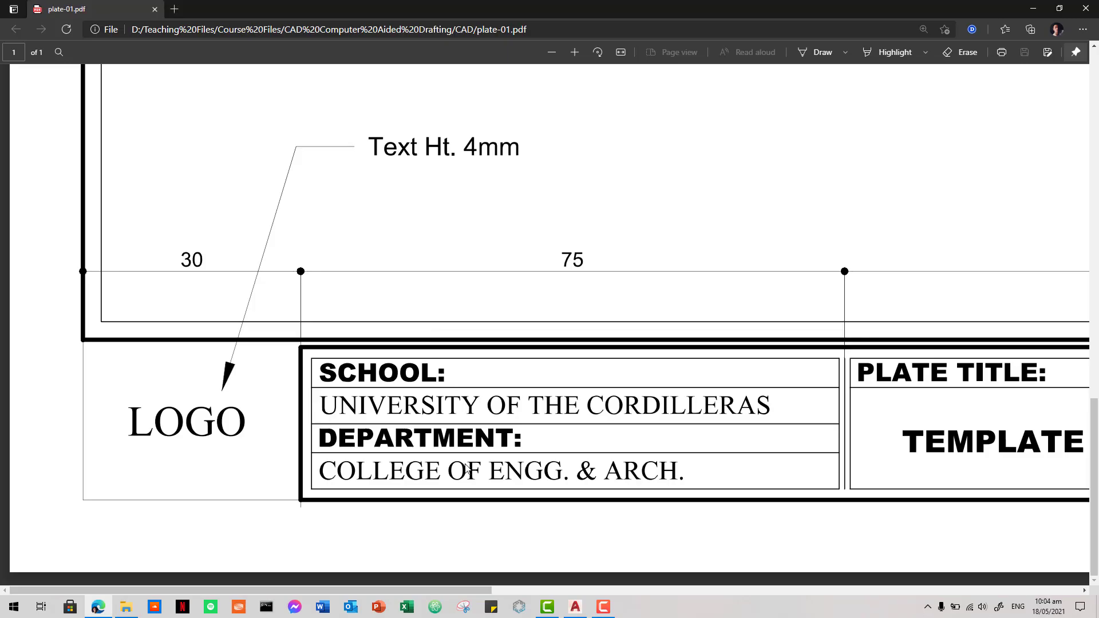
middle_click(577, 430)
key(alt+Tab)
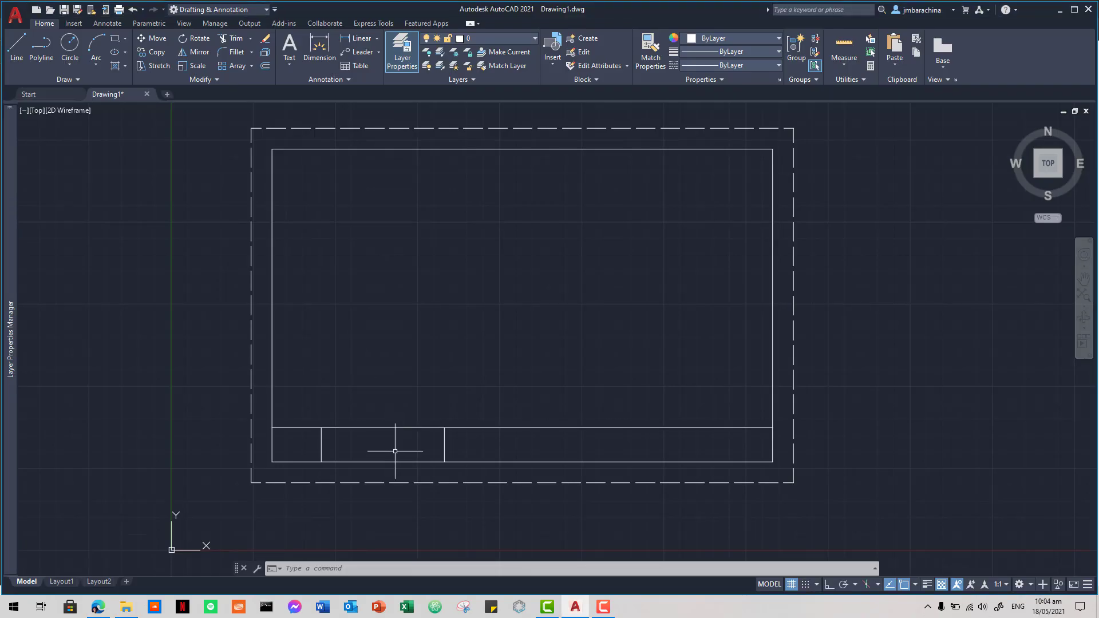
key(alt+Tab)
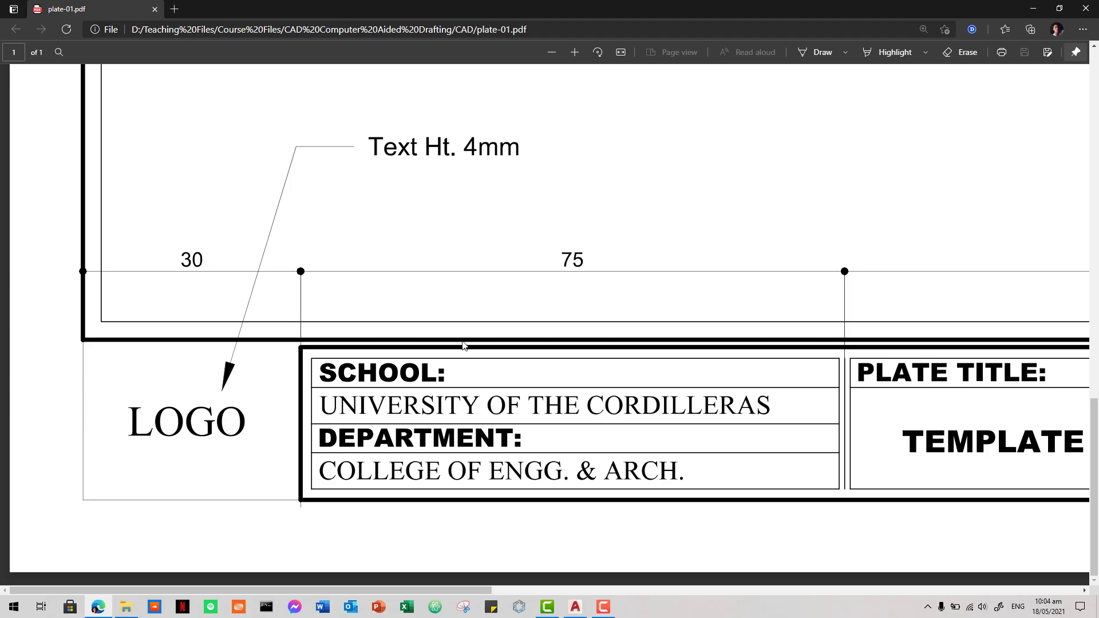
key(alt+Tab)
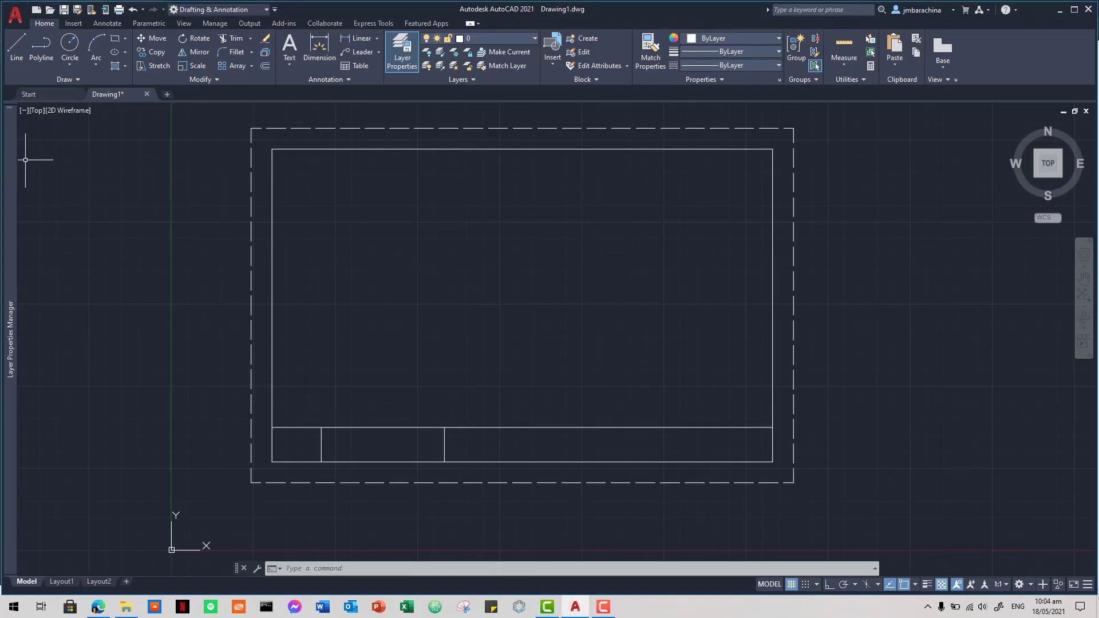
mouse_move(15, 143)
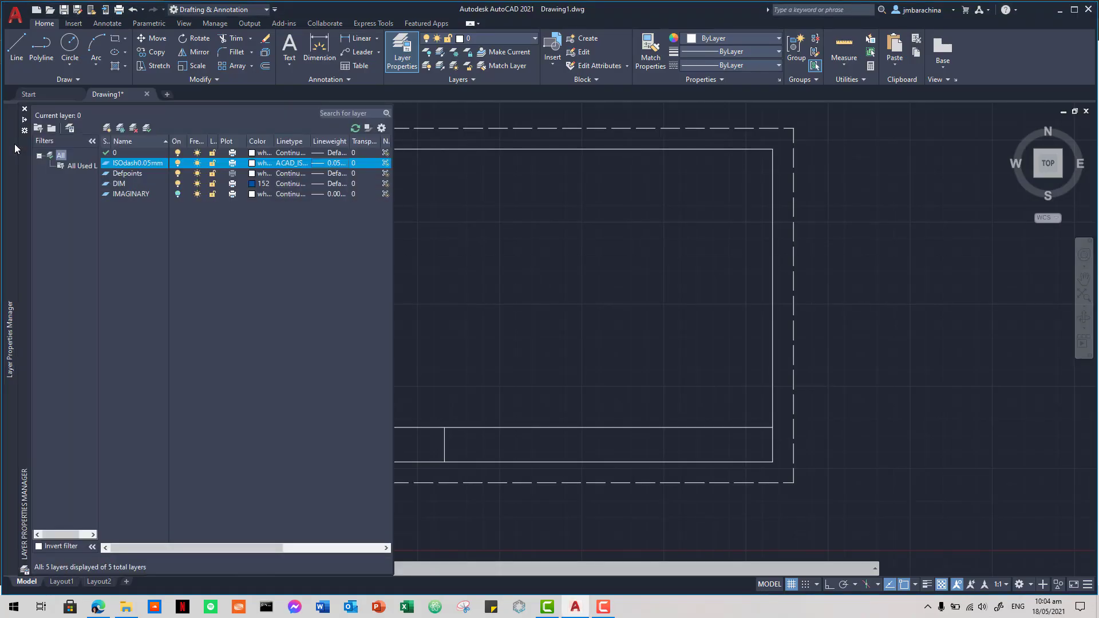
right_click(149, 164)
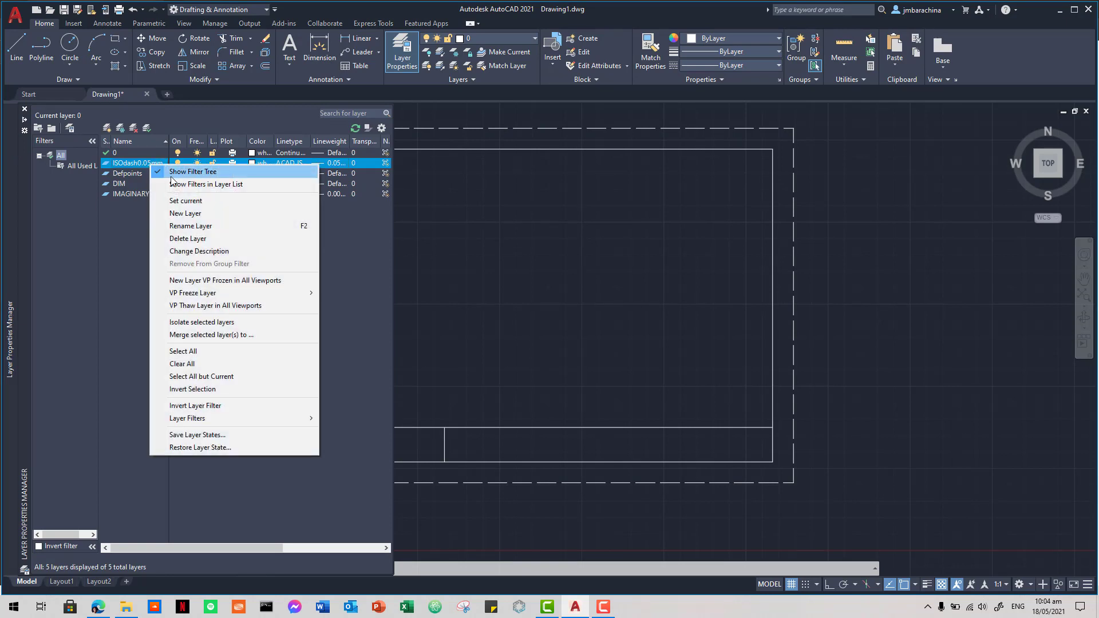
click(176, 128)
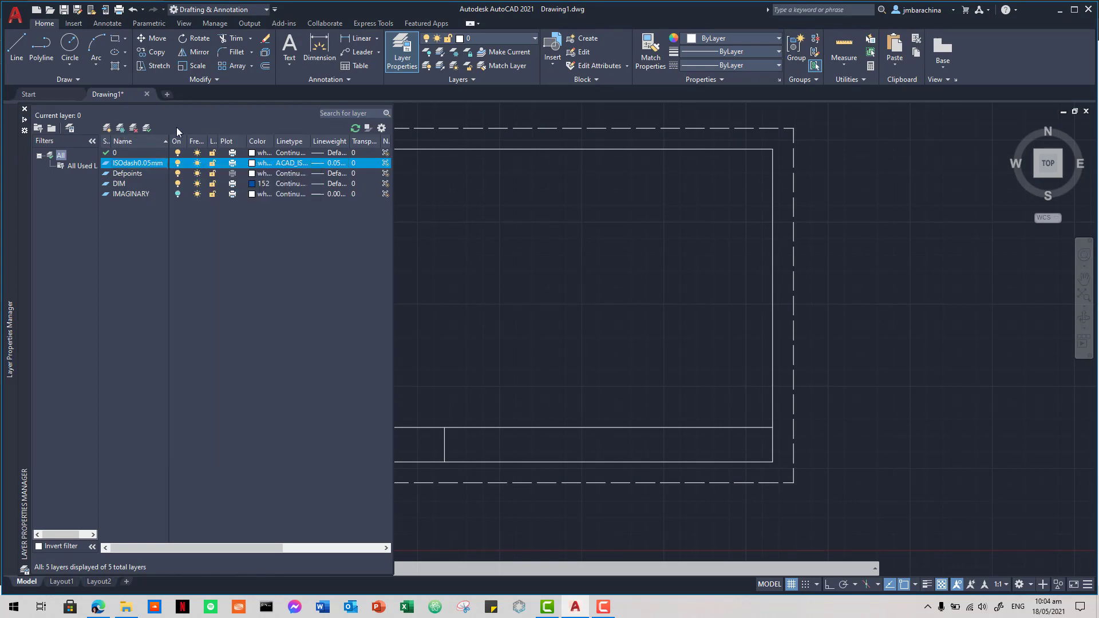
click(107, 128)
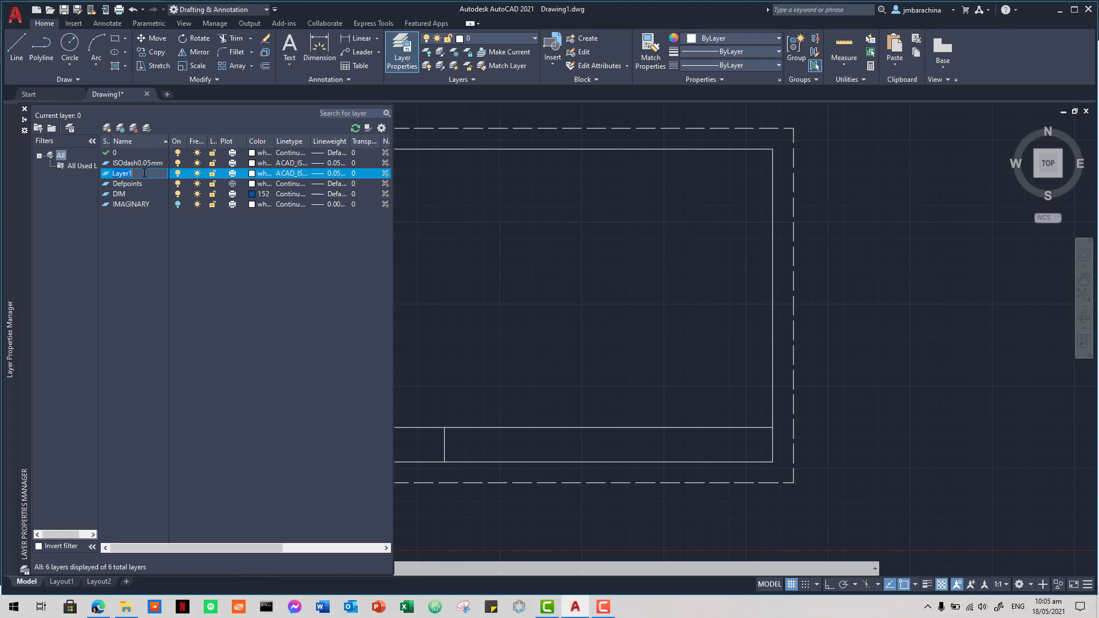
key(BackSpace)
key(BackSpace)
key(BackSpace)
key(BackSpace)
key(BackSpace)
key(BackSpace)
key(Escape)
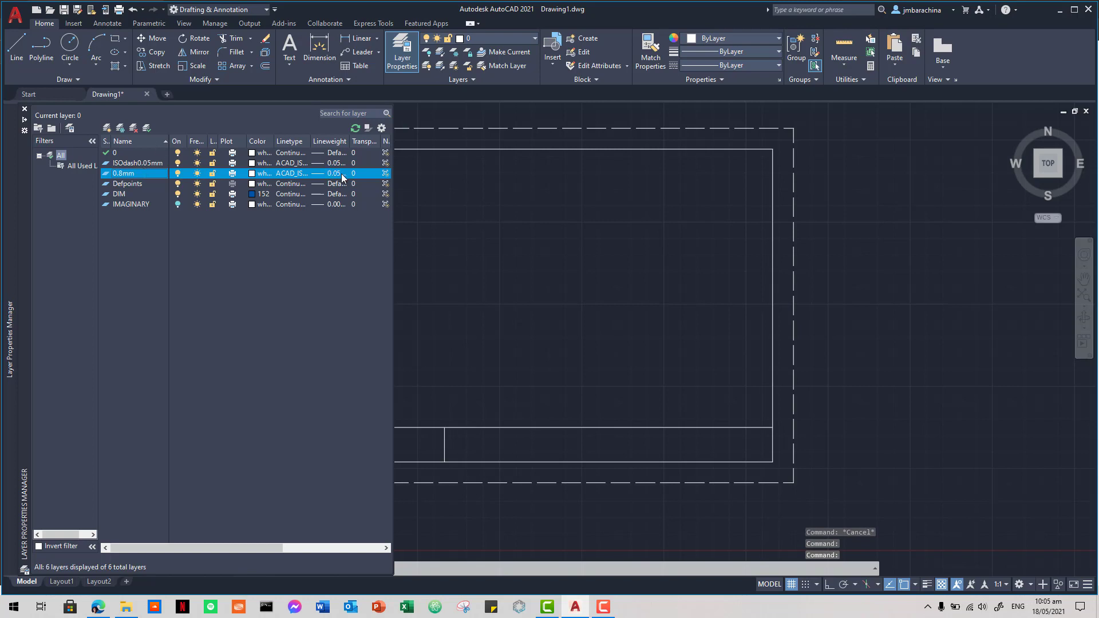
Step: Set the lineweight of the 0.8mm layer to 0.80 mm
click(341, 174)
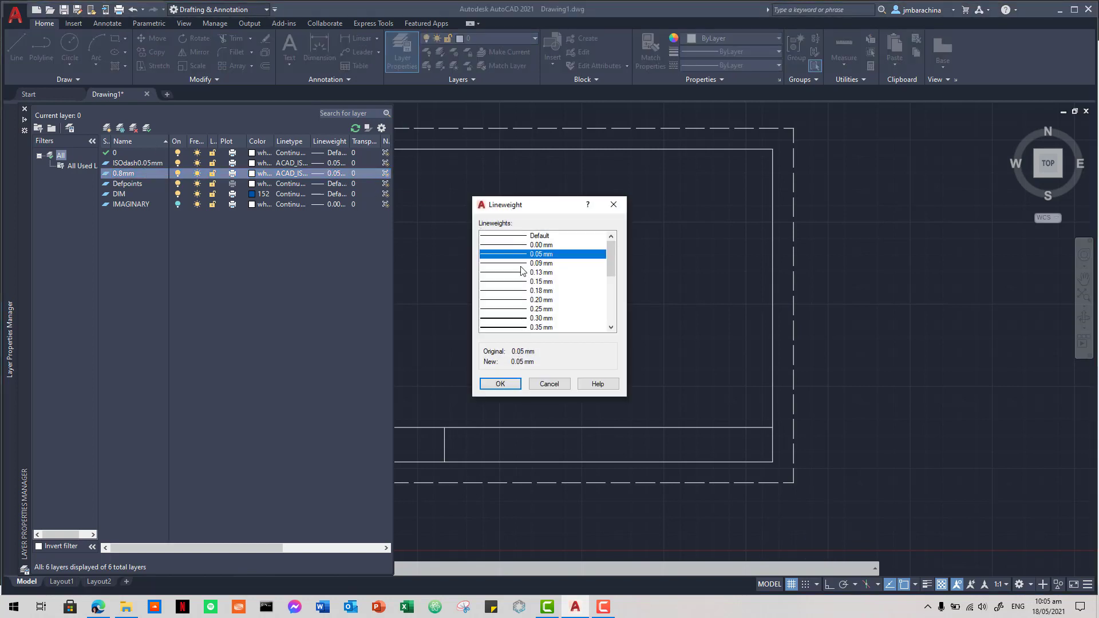
scroll(544, 319, down, 2)
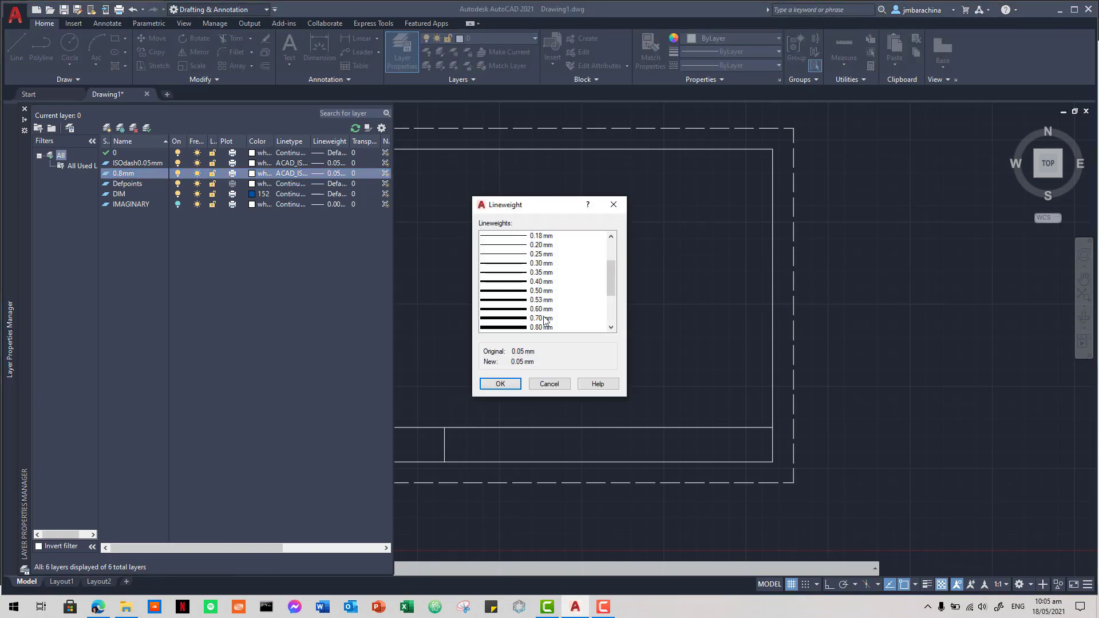
scroll(544, 319, down, 2)
click(521, 274)
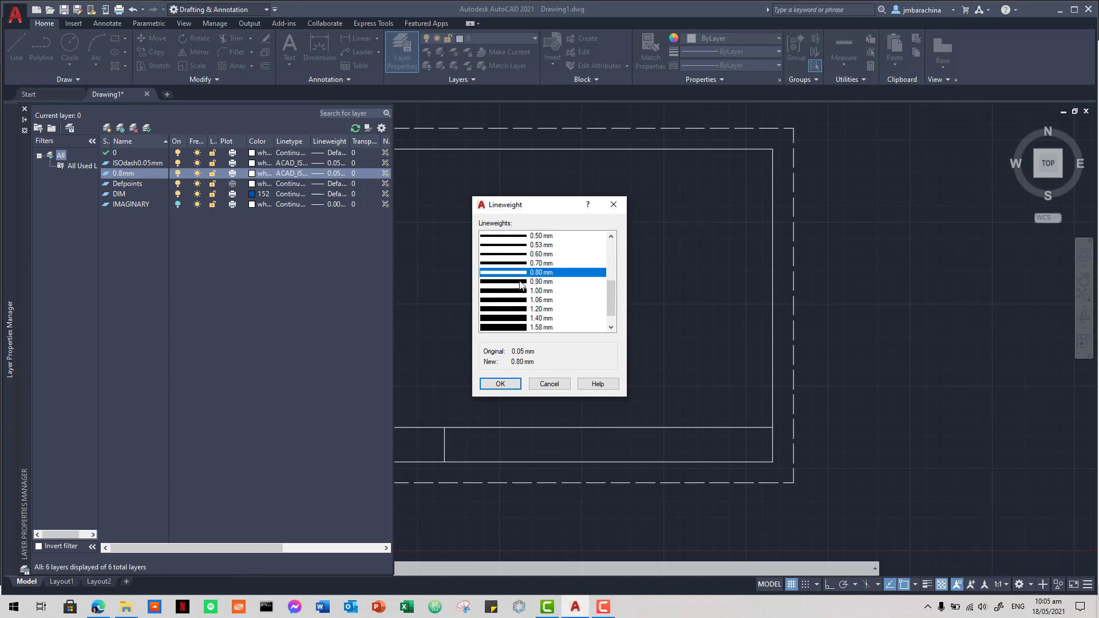
click(500, 383)
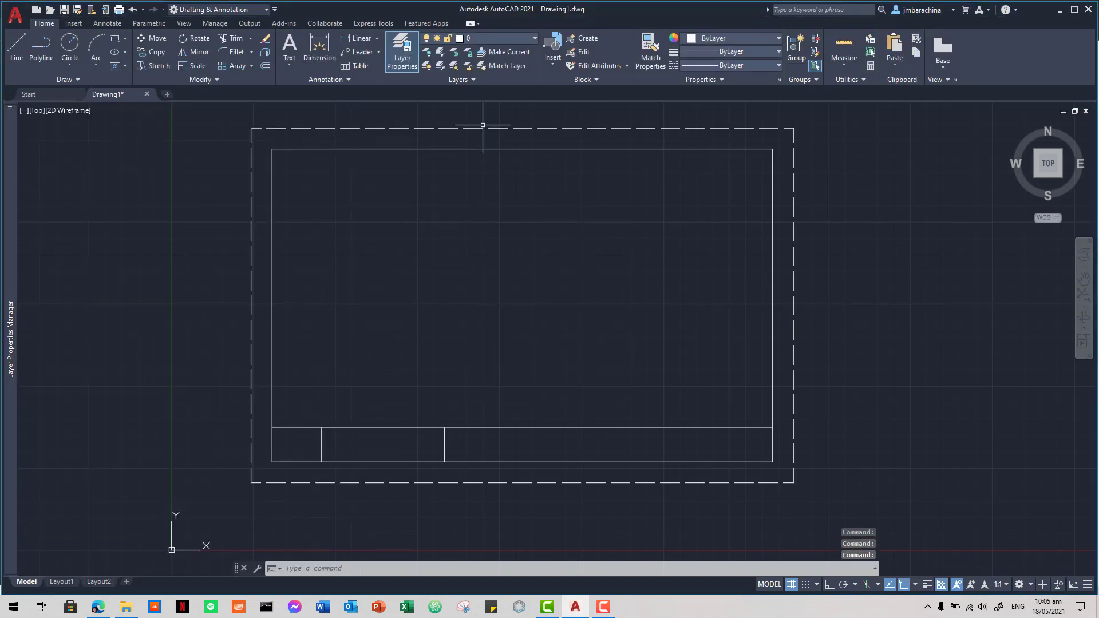
click(1088, 585)
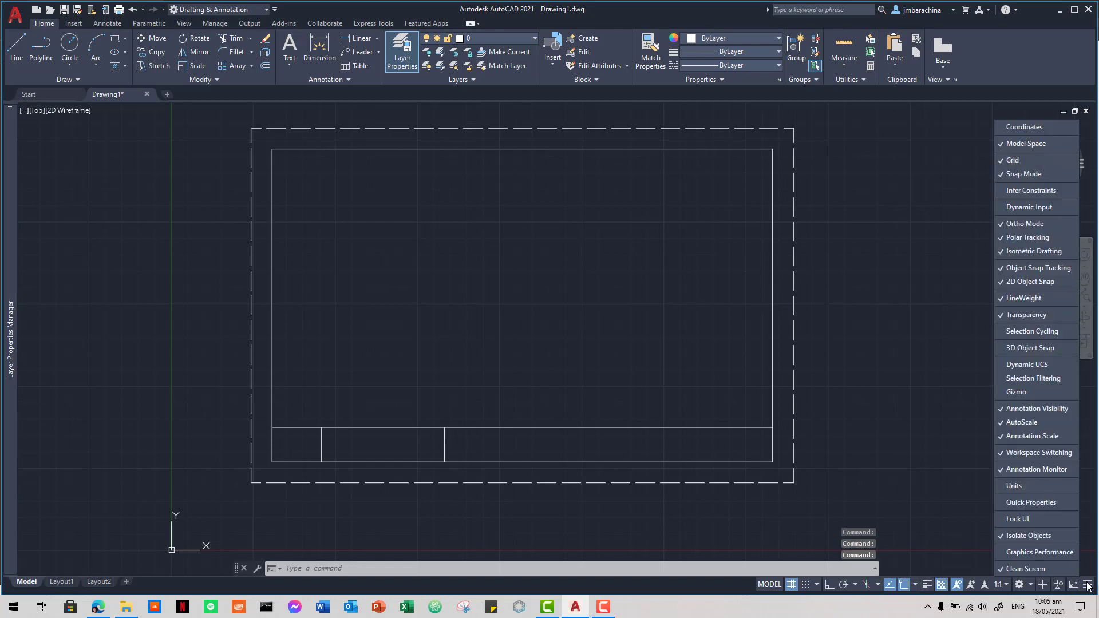
click(1030, 302)
click(1031, 302)
right_click(873, 245)
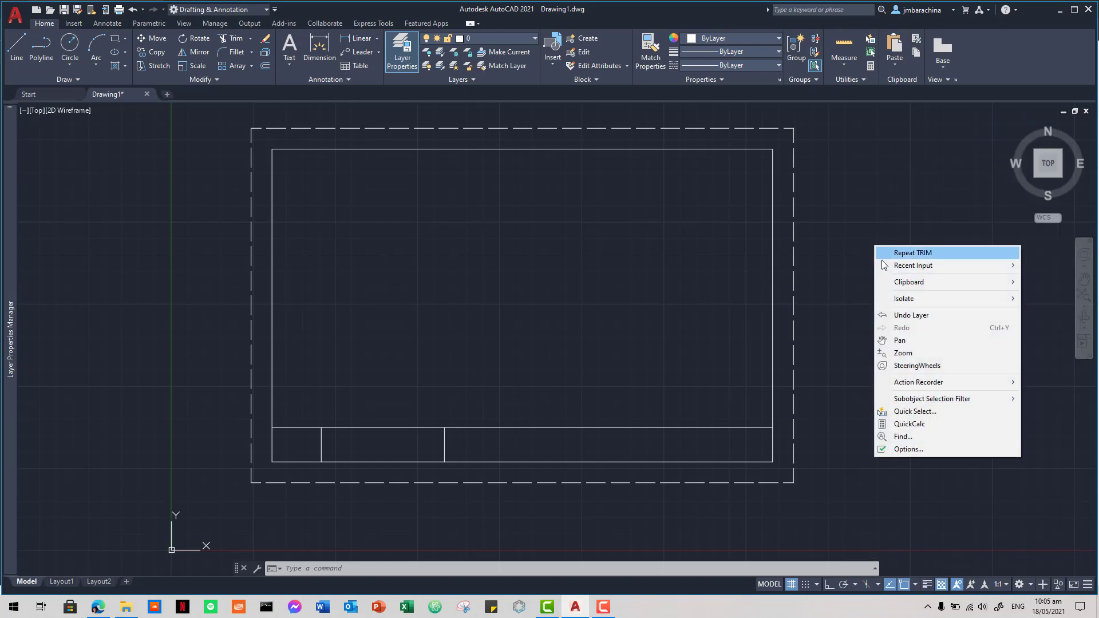
click(836, 237)
click(844, 225)
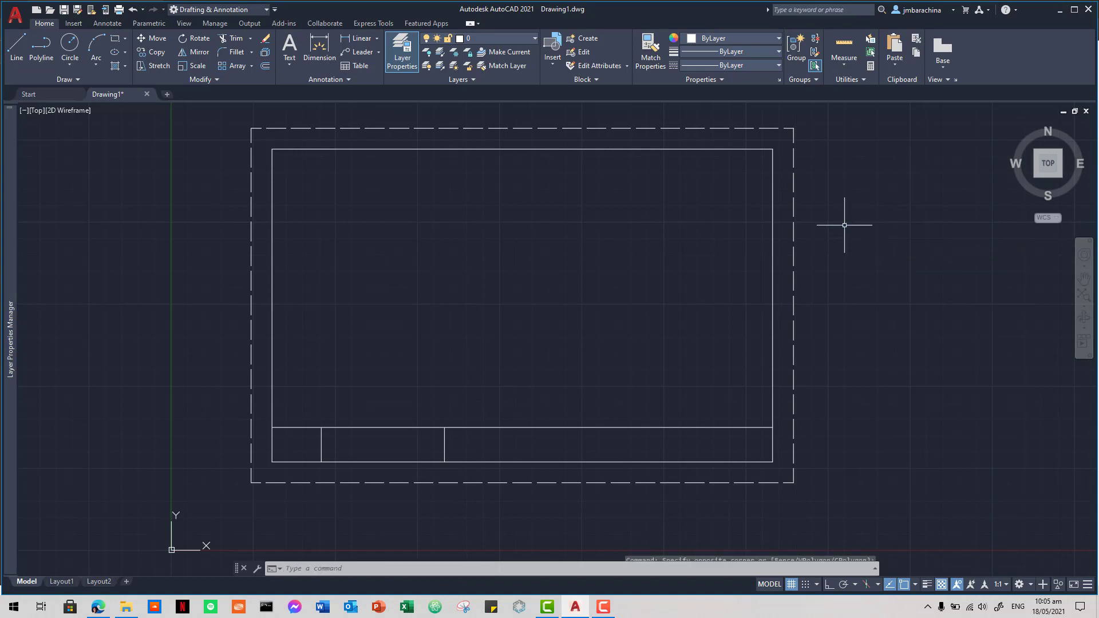
Step: Regenerate the drawing with the REGEN command
text(re)
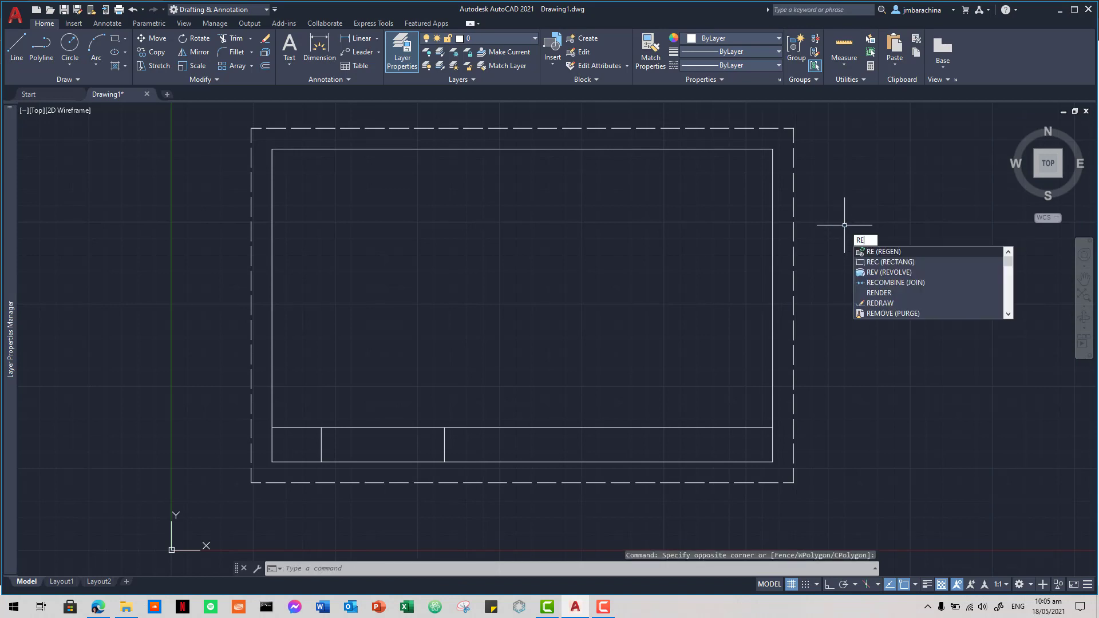
key(Return)
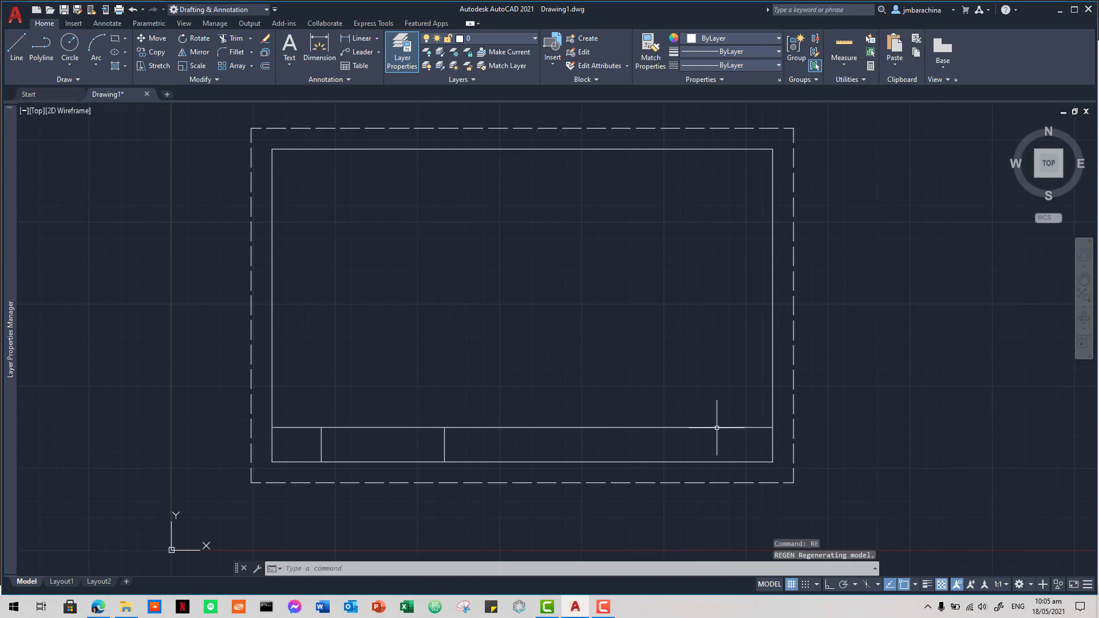
scroll(770, 486, up, 2)
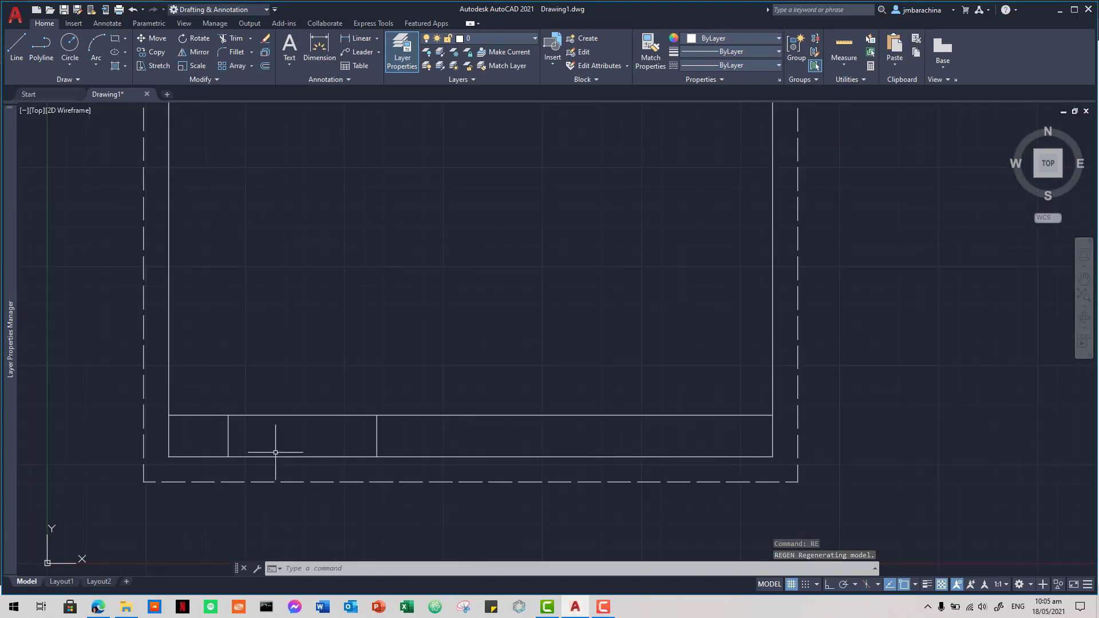
scroll(253, 442, up, 1)
scroll(252, 442, up, 1)
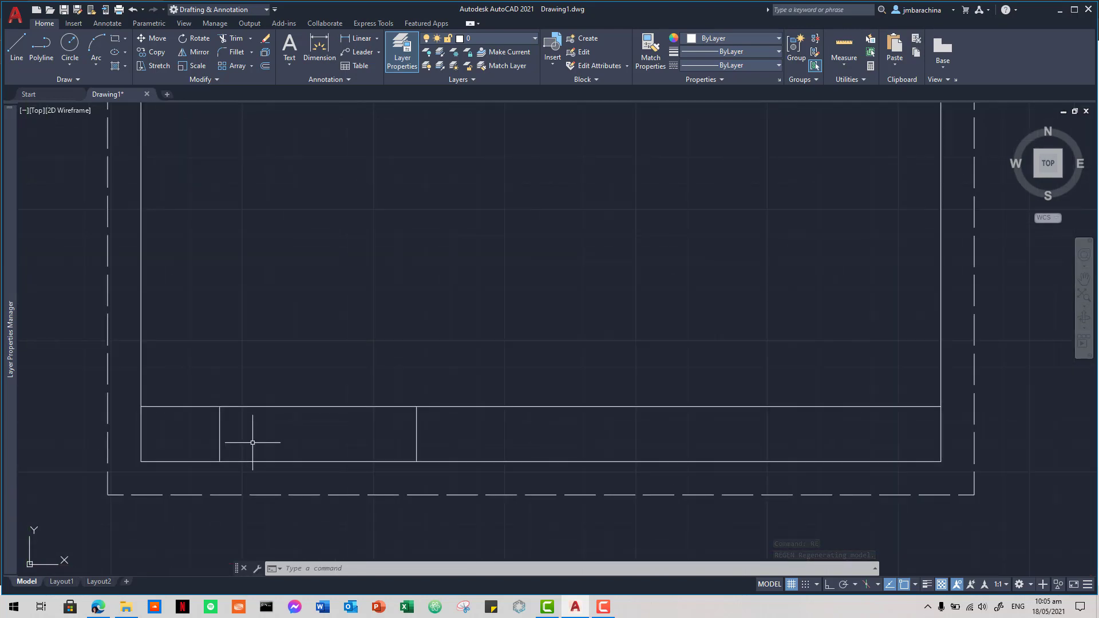
Step: Check the full title block in plate-01.pdf, and in AutoCAD draw a rectangle from the border's lower-right corner to the first divider's upper end
key(alt+Tab)
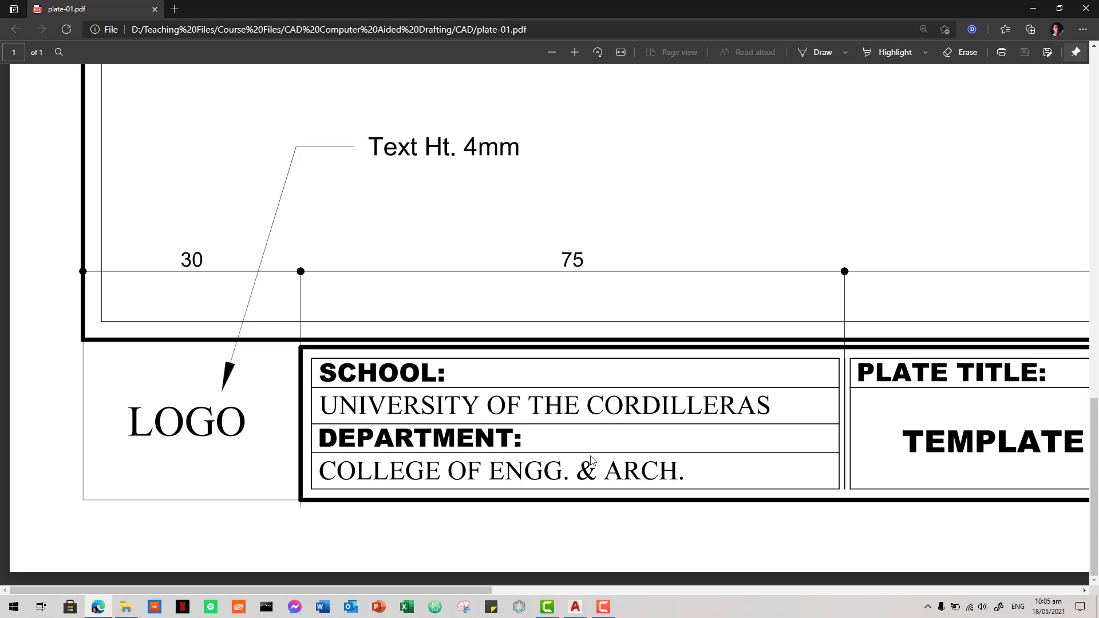
ctrl+scroll(641, 461, down, 3)
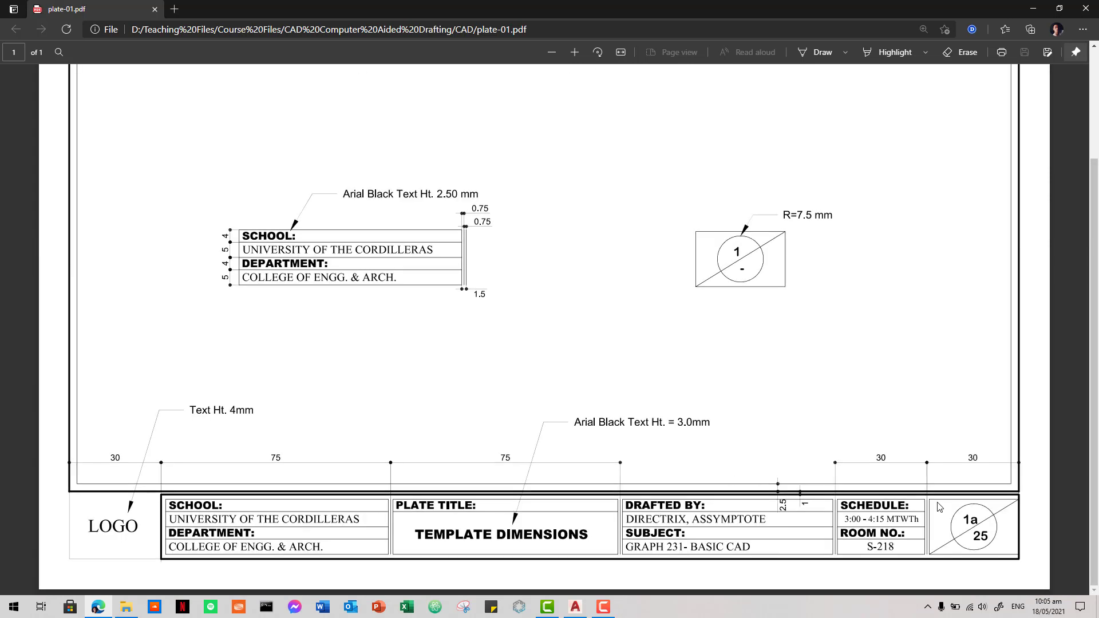
key(alt+Tab)
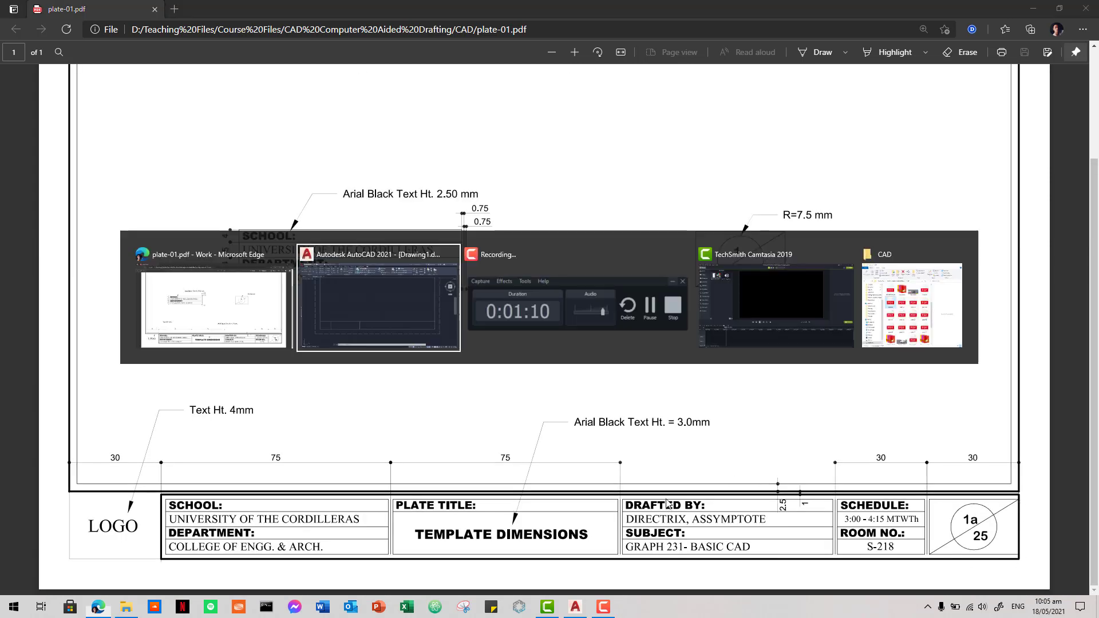
text(r)
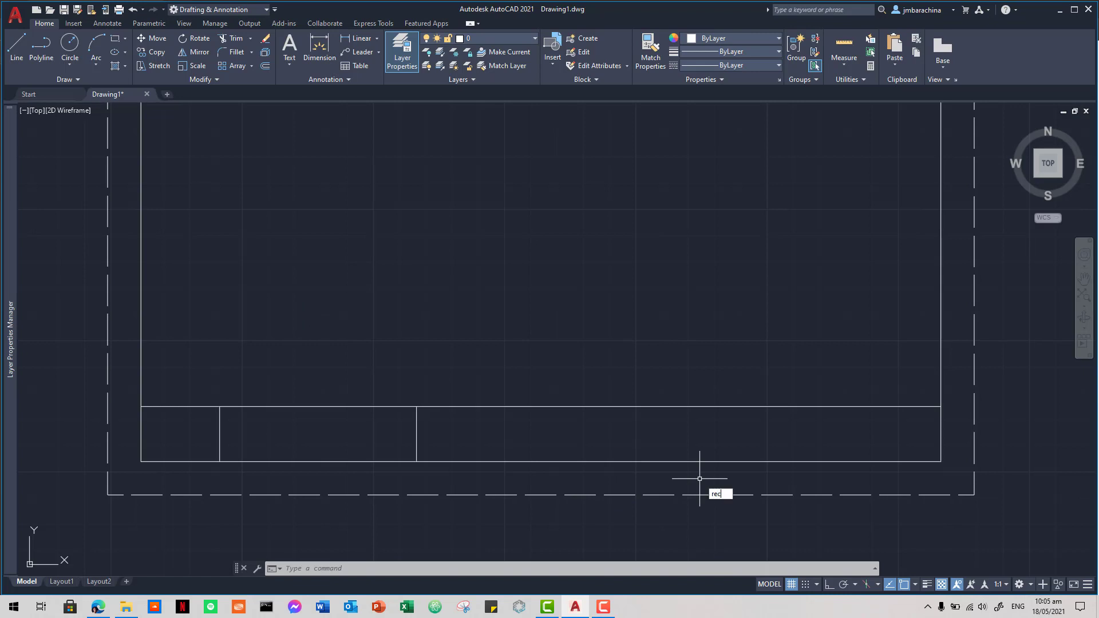
text(ec)
key(Return)
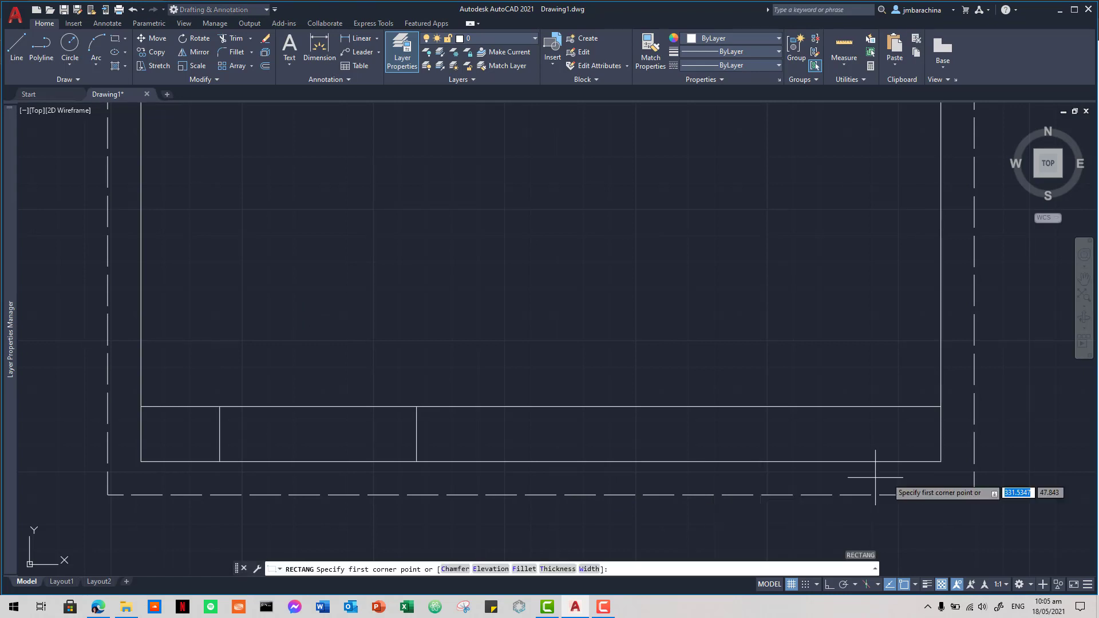
click(940, 461)
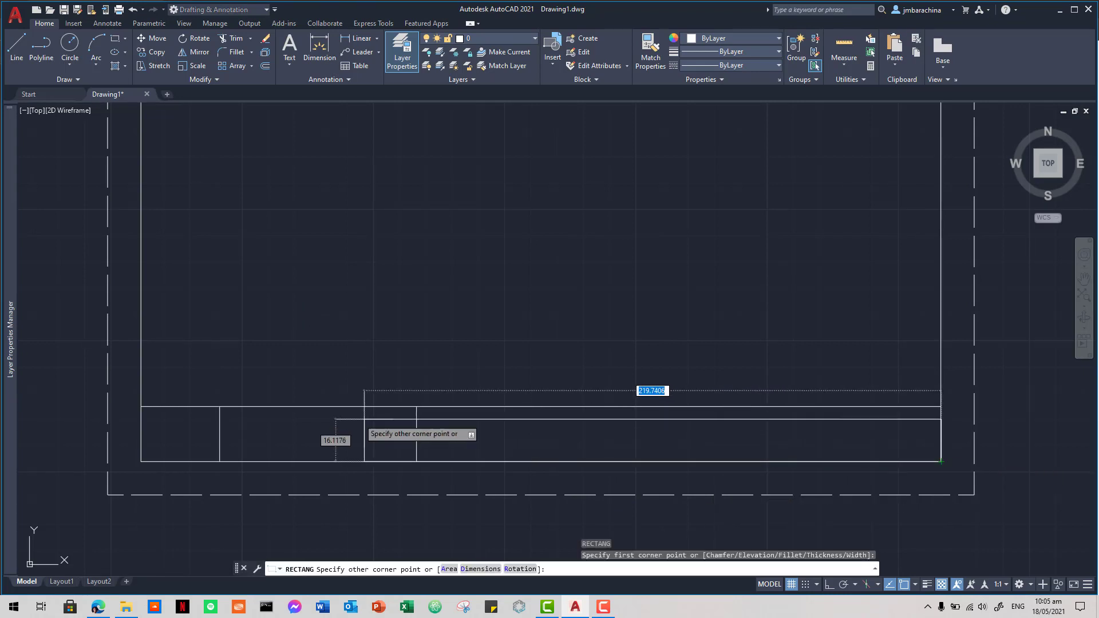
click(219, 407)
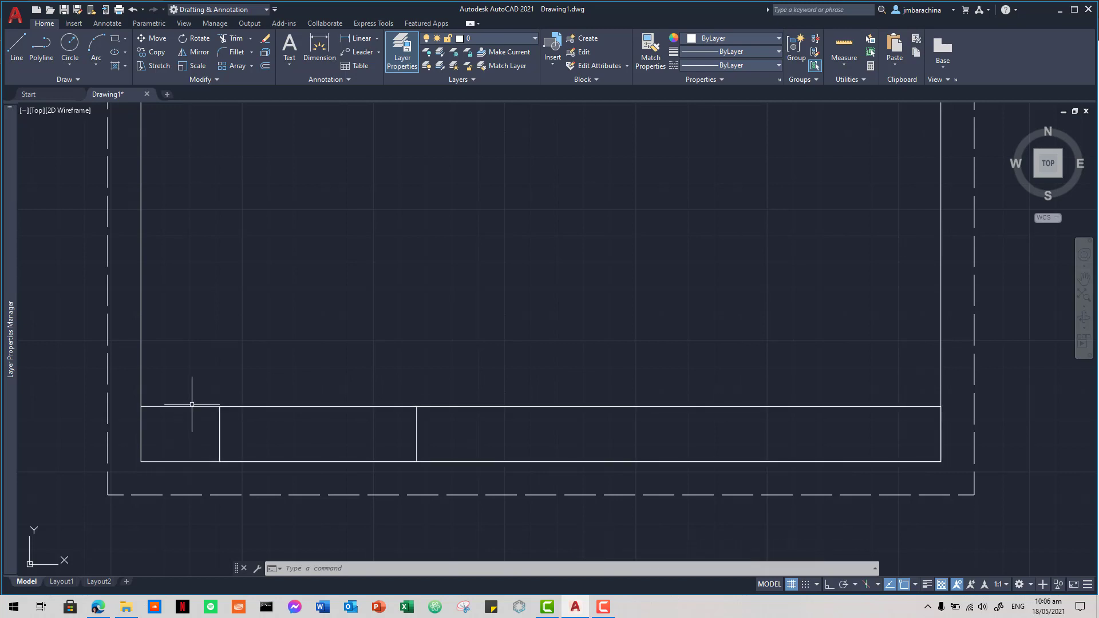
Step: Check the line spacing around the title block in plate-01.pdf in the browser, and return to AutoCAD
key(alt+Tab)
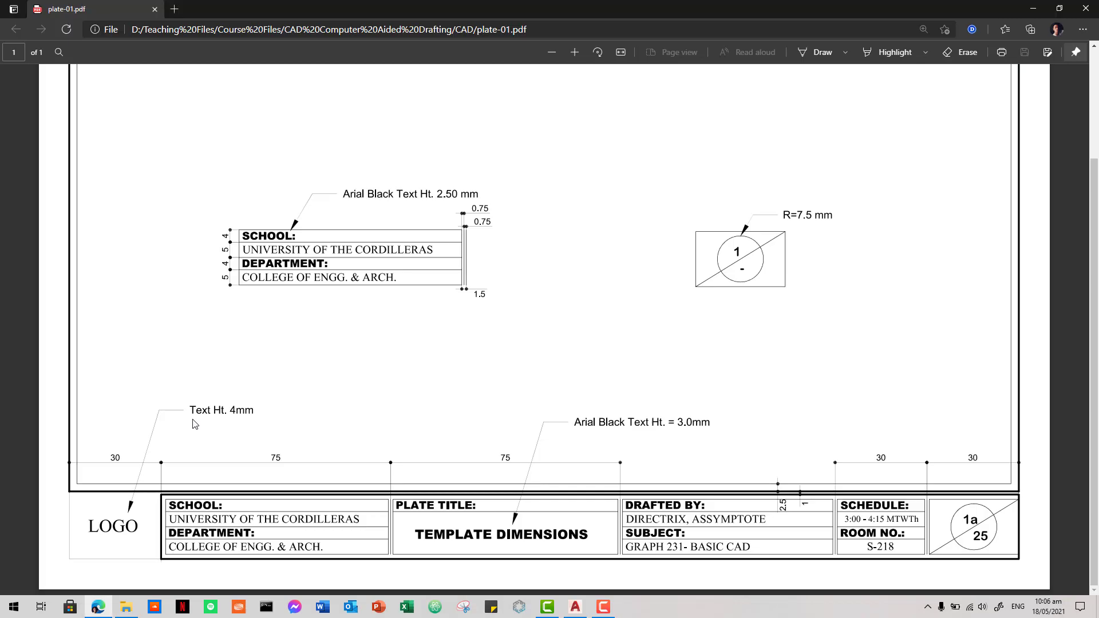
scroll(592, 503, up, 2)
scroll(742, 508, down, 2)
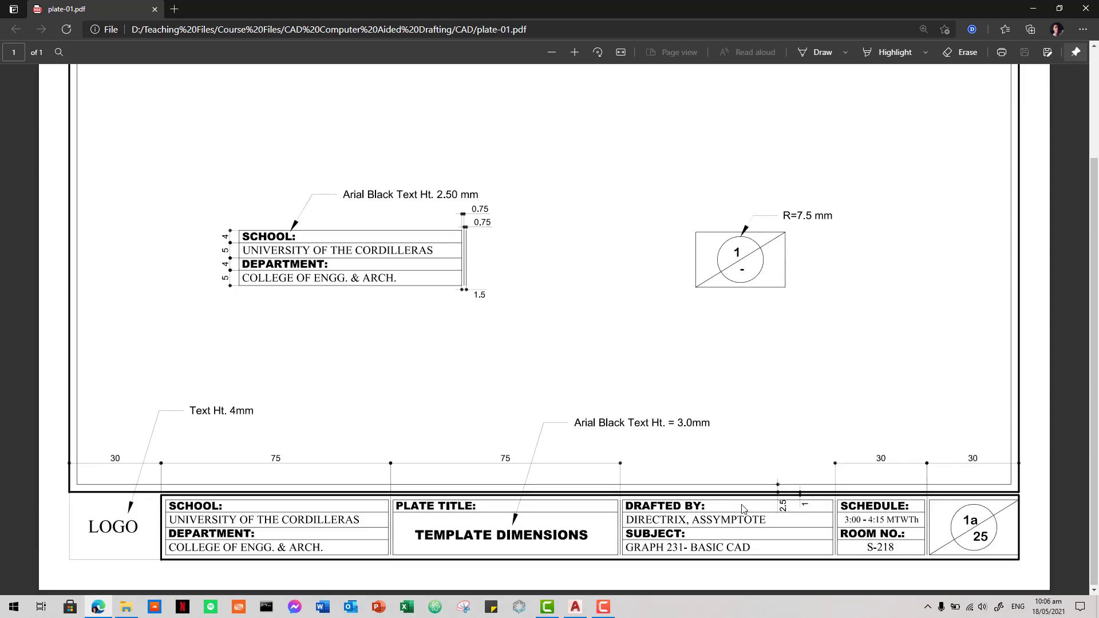
ctrl+scroll(796, 511, up, 3)
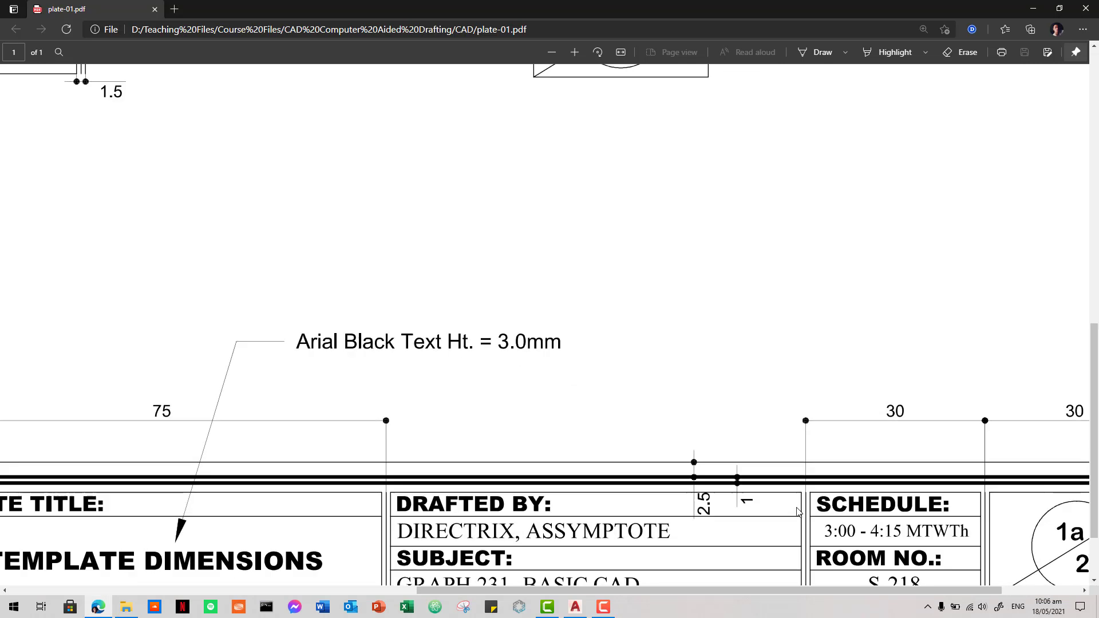
ctrl+scroll(718, 498, down, 3)
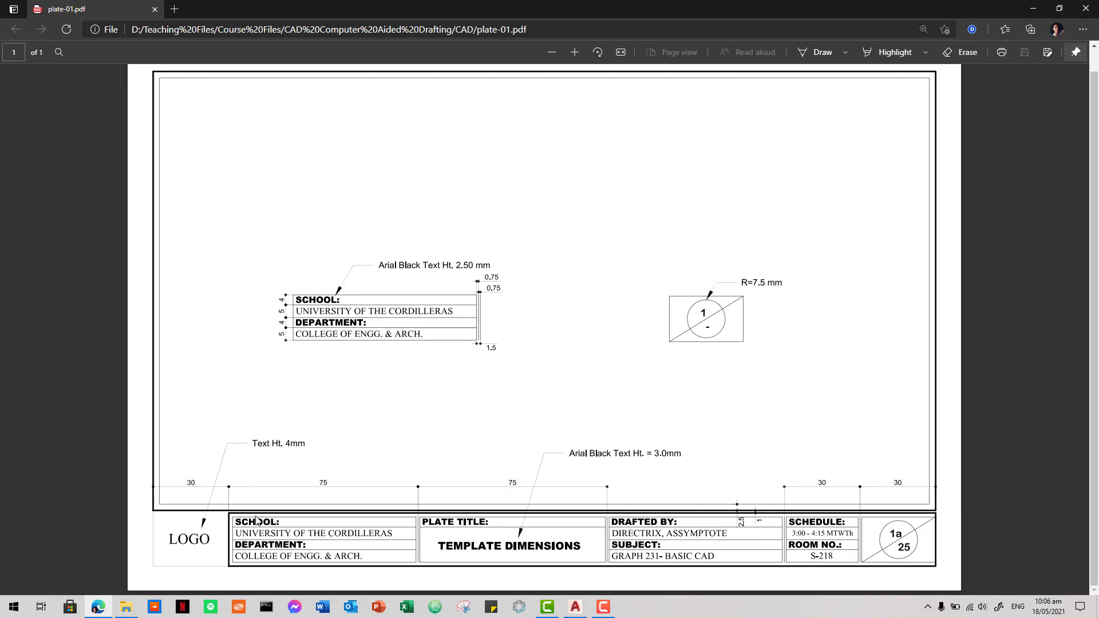
ctrl+scroll(256, 521, up, 2)
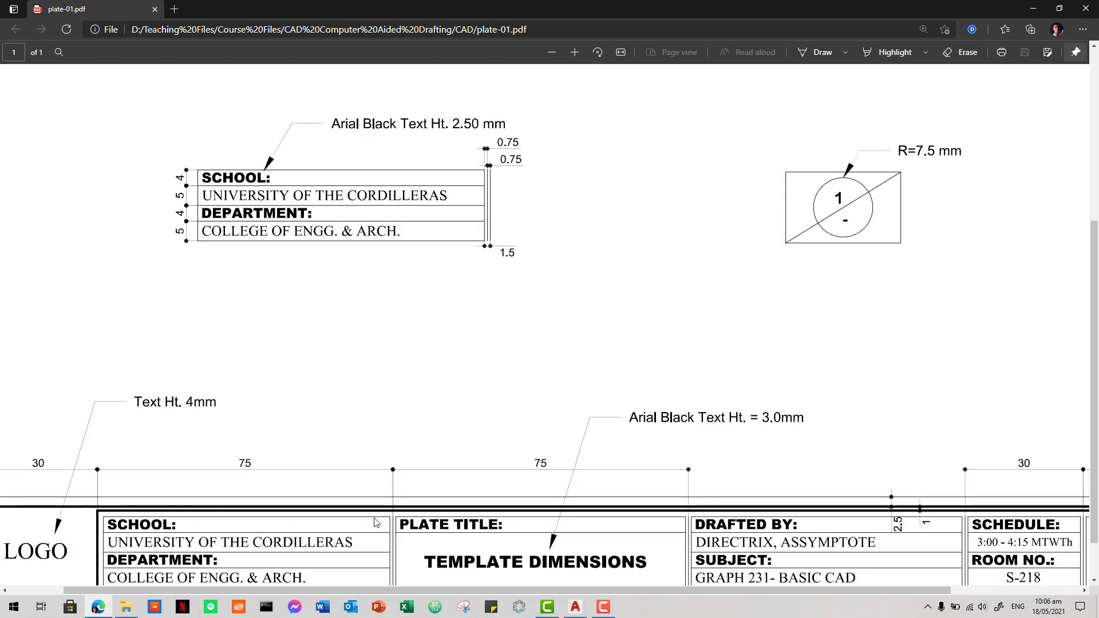
key(alt+Tab)
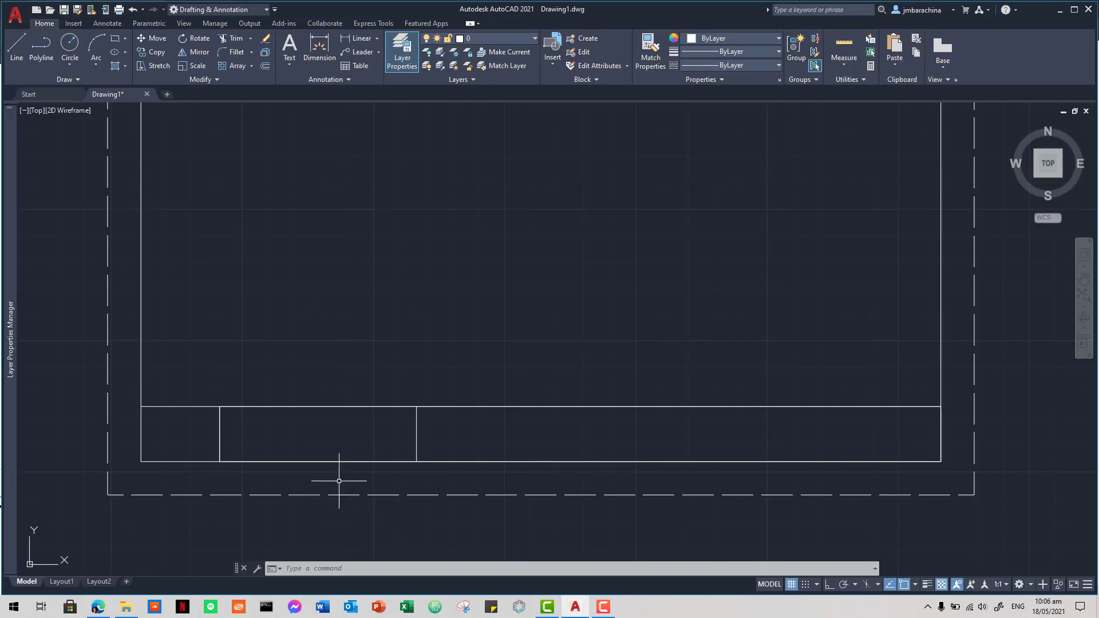
Step: Move the horizontal line above the title block 1 mm straight up with Ortho on
click(188, 422)
click(183, 399)
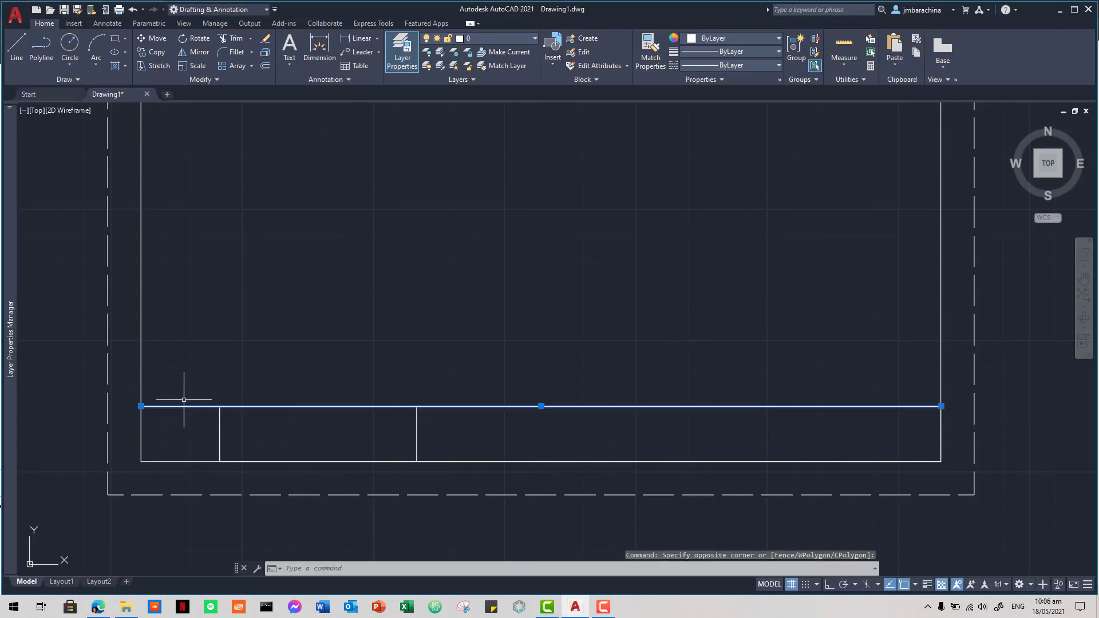
text(M)
key(Return)
click(265, 370)
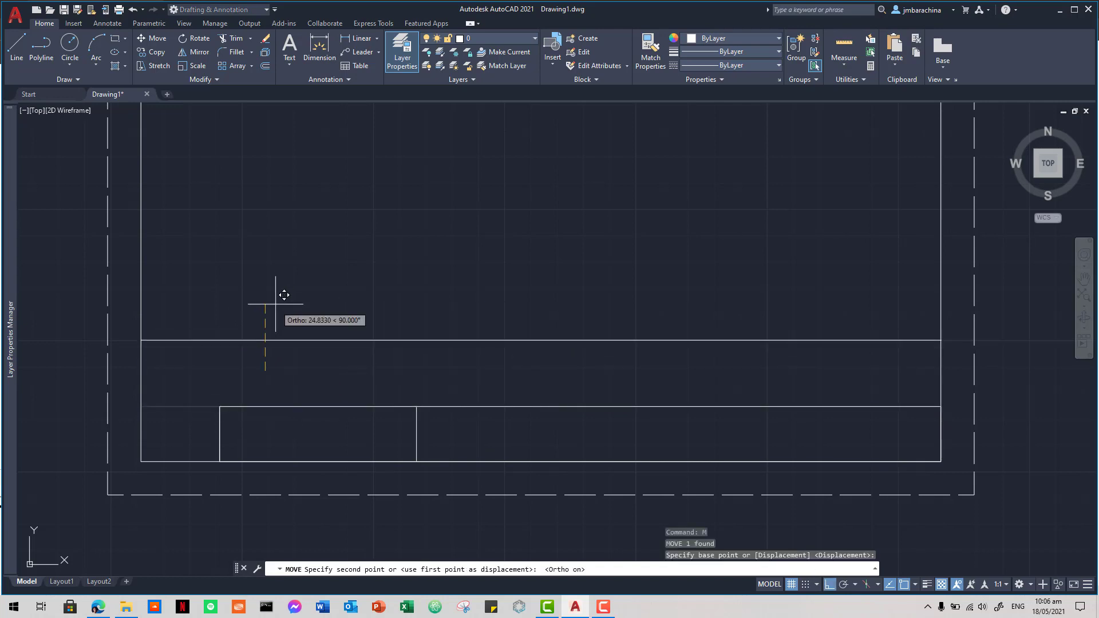
key(F8)
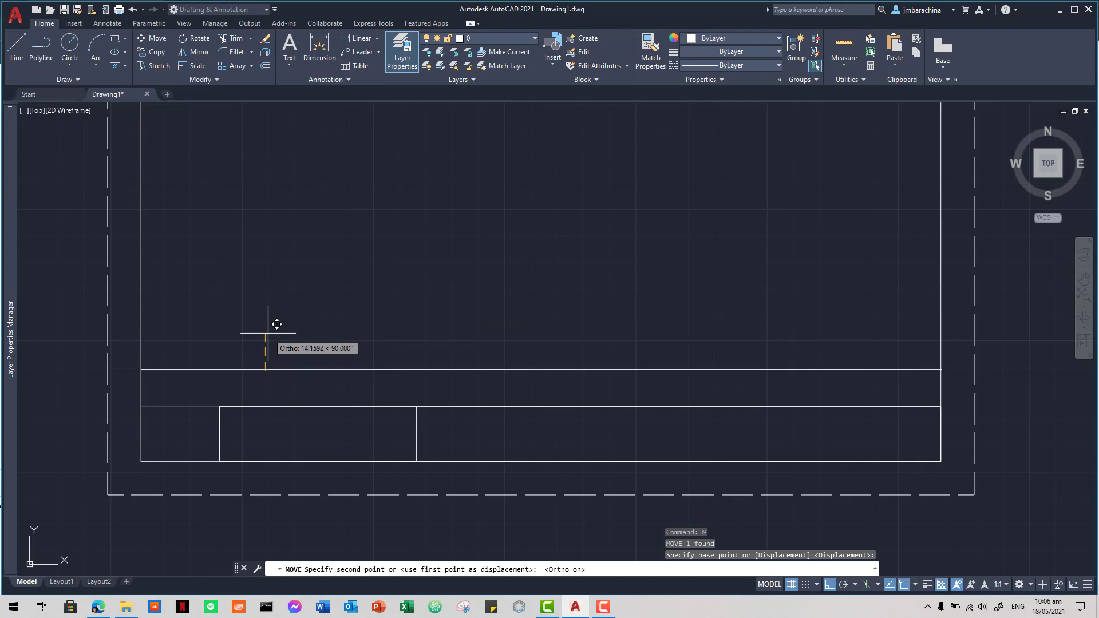
text(1)
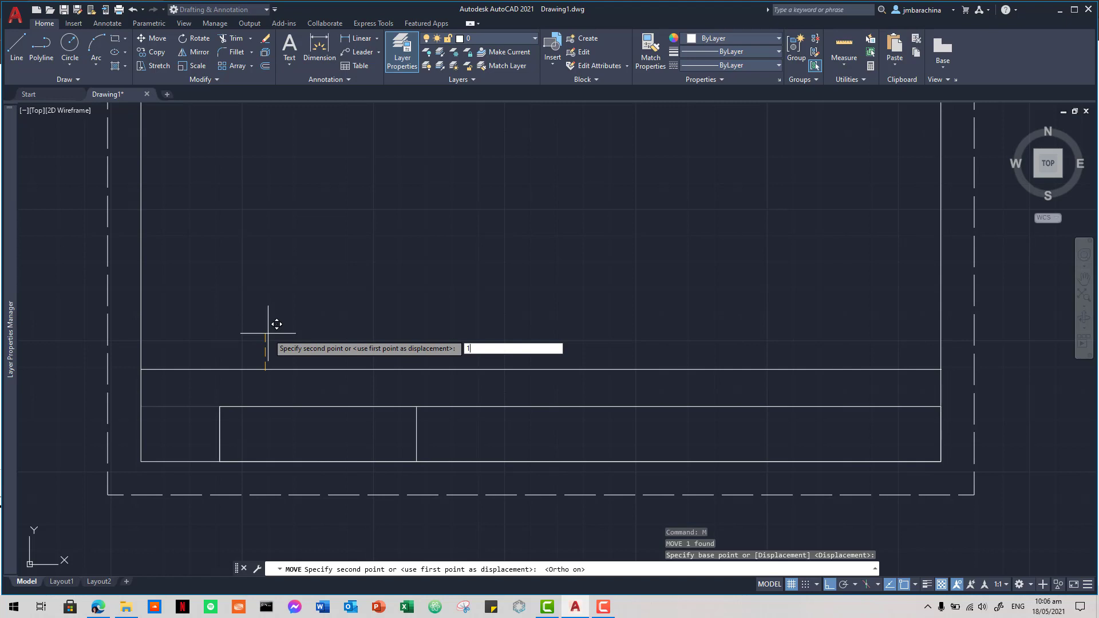
key(Return)
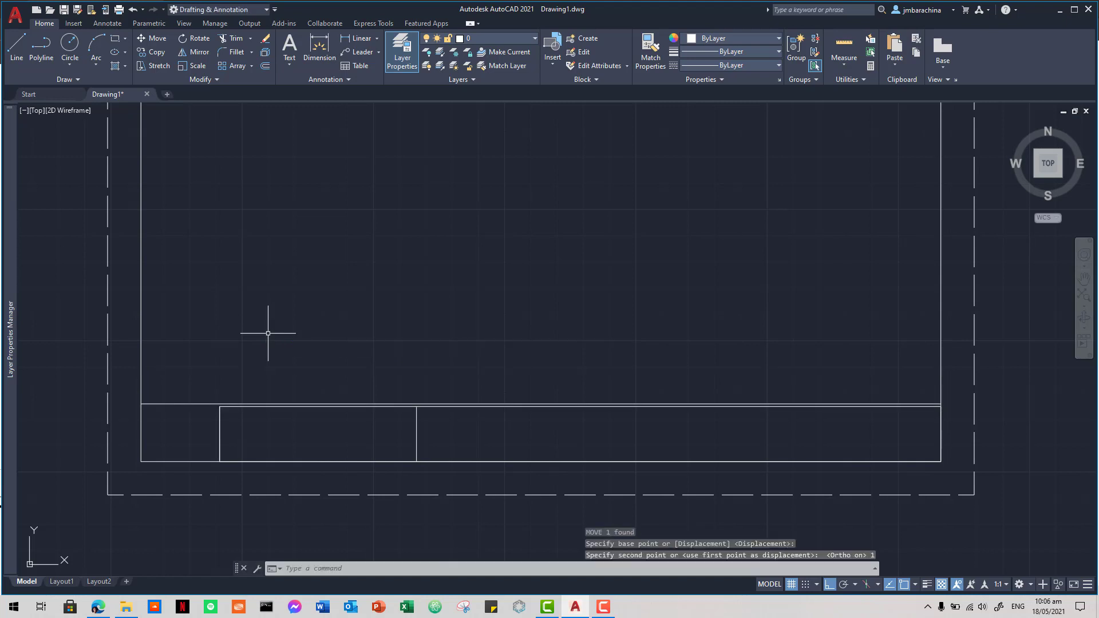
Step: Assign the title block's outline rectangle to the 0.8mm layer
scroll(520, 427, up, 2)
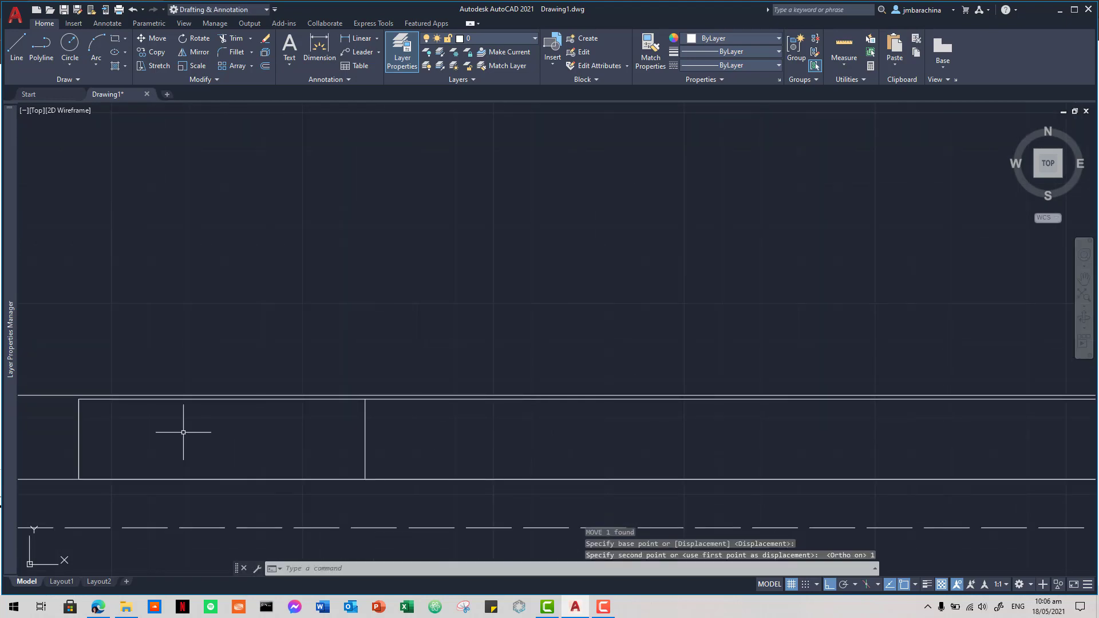
scroll(184, 435, up, 1)
scroll(147, 423, down, 4)
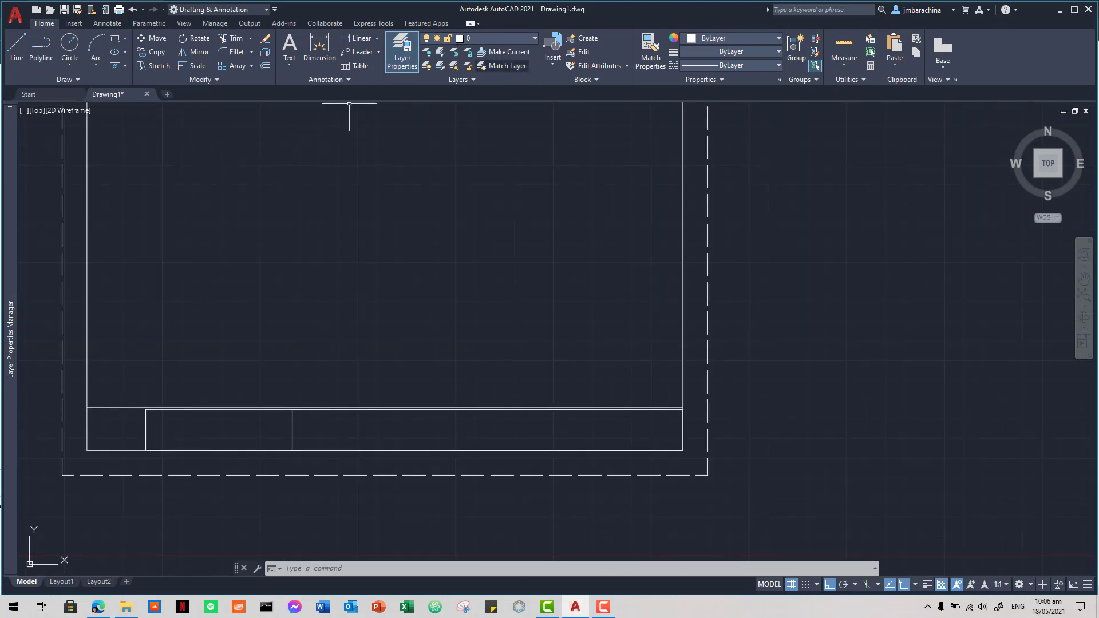
click(147, 420)
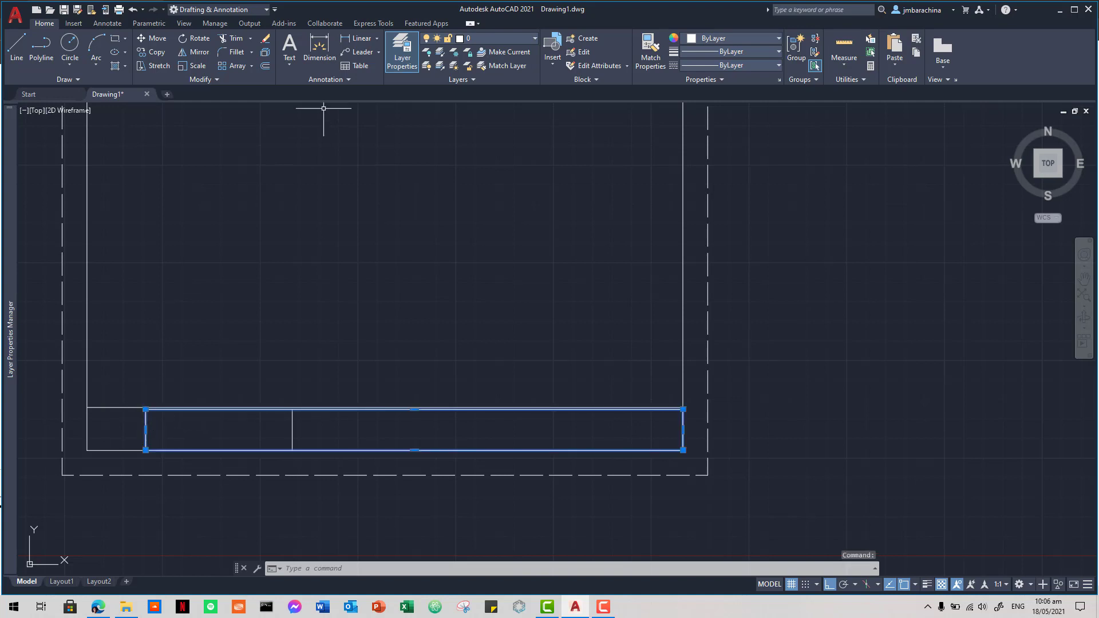
click(482, 43)
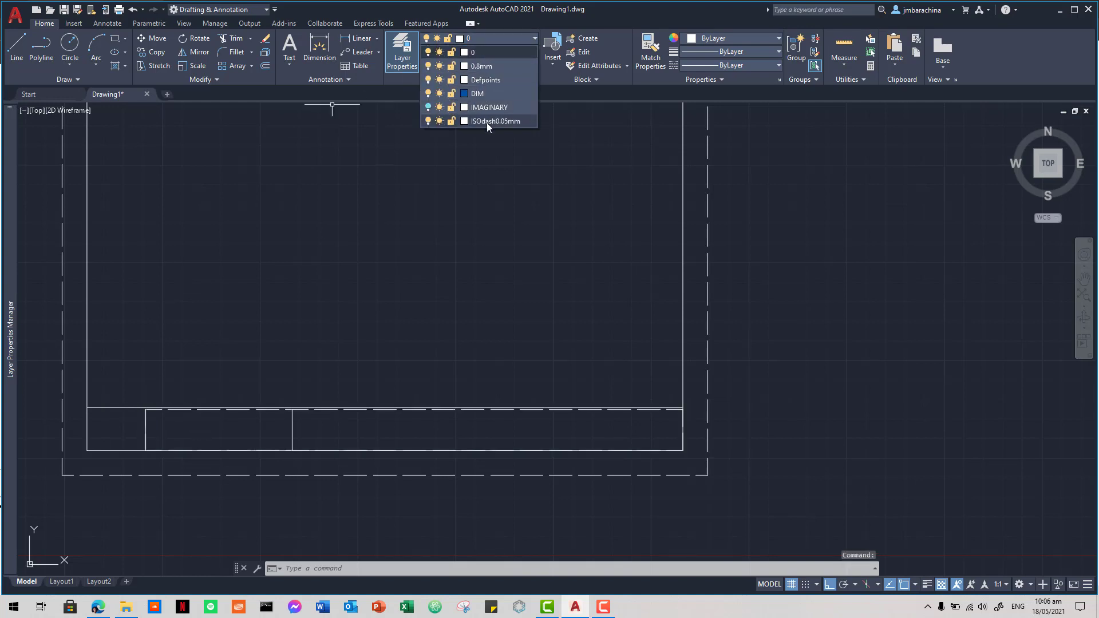
click(492, 66)
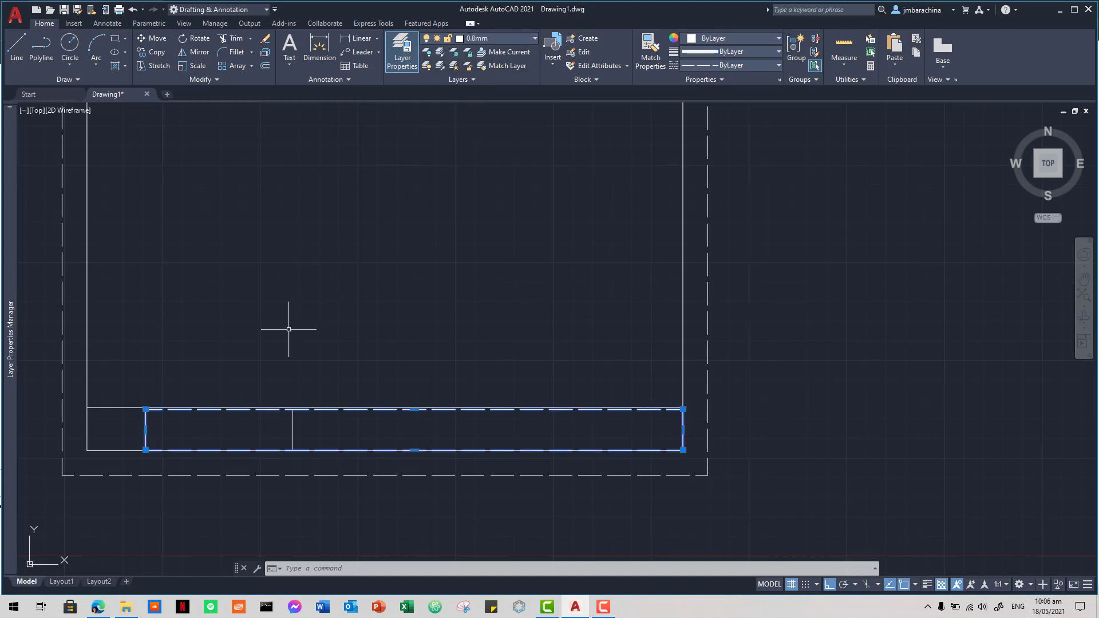
key(Escape)
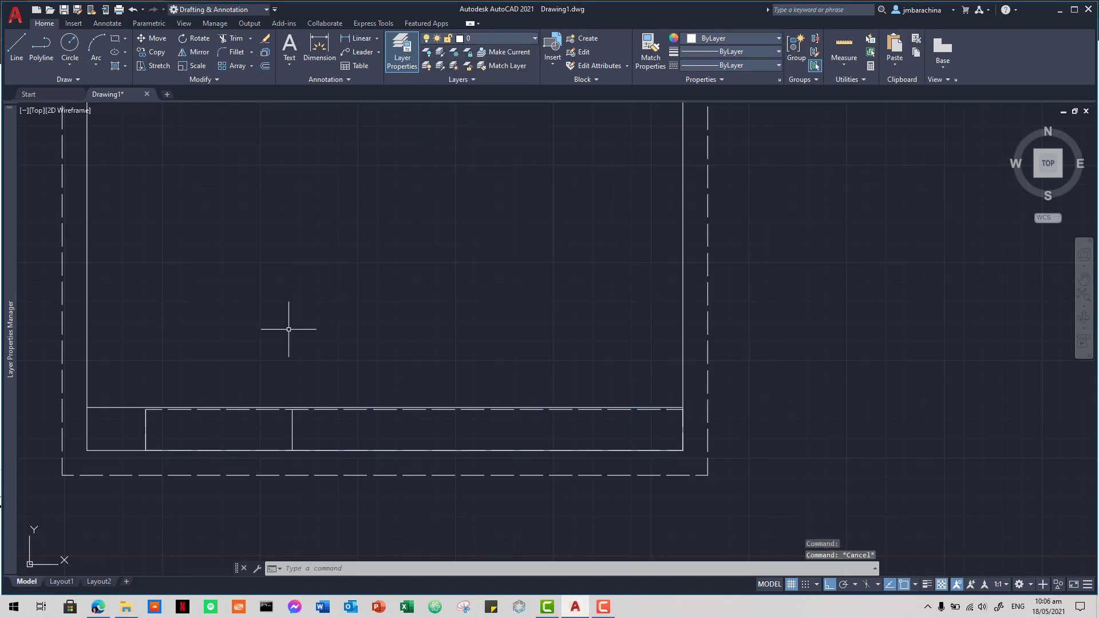
Step: Set the linetype of the 0.8mm layer to Continuous
click(275, 410)
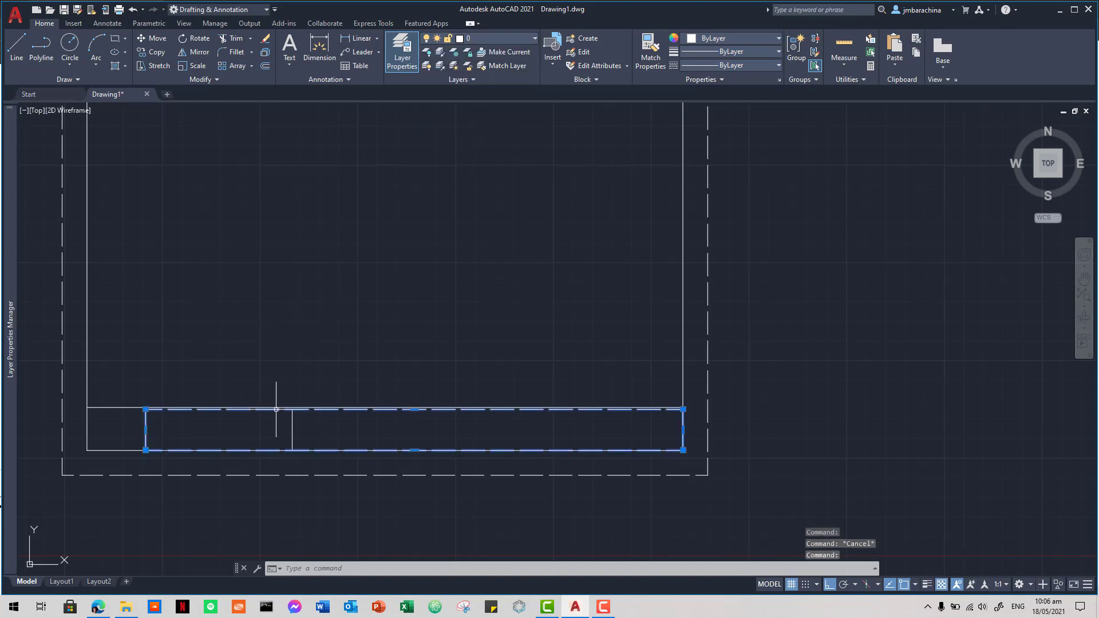
click(524, 40)
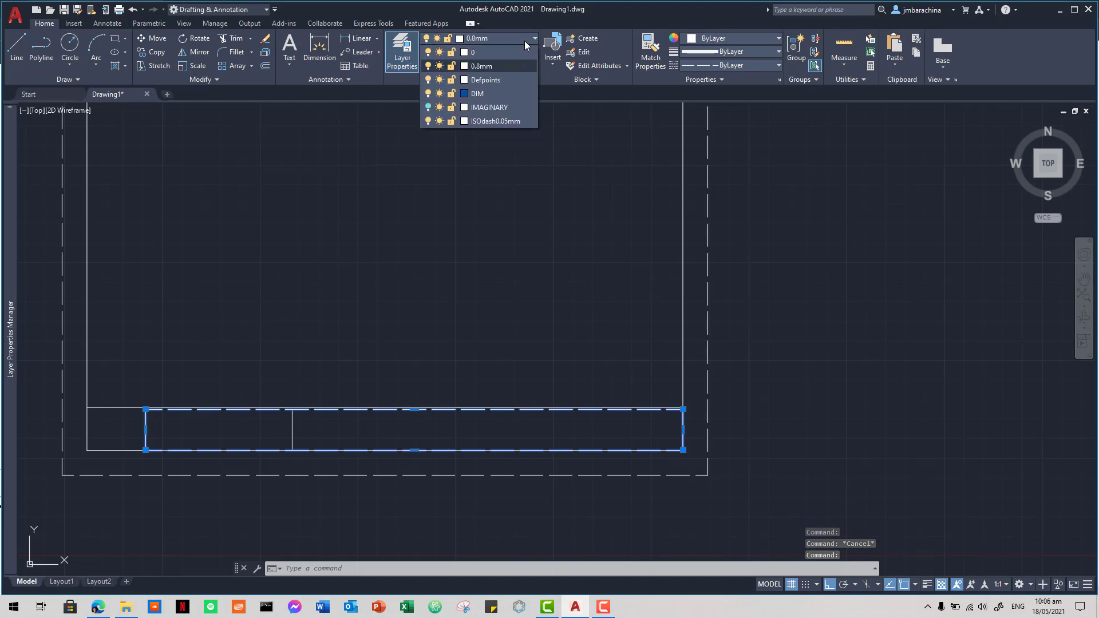
click(518, 43)
mouse_move(12, 218)
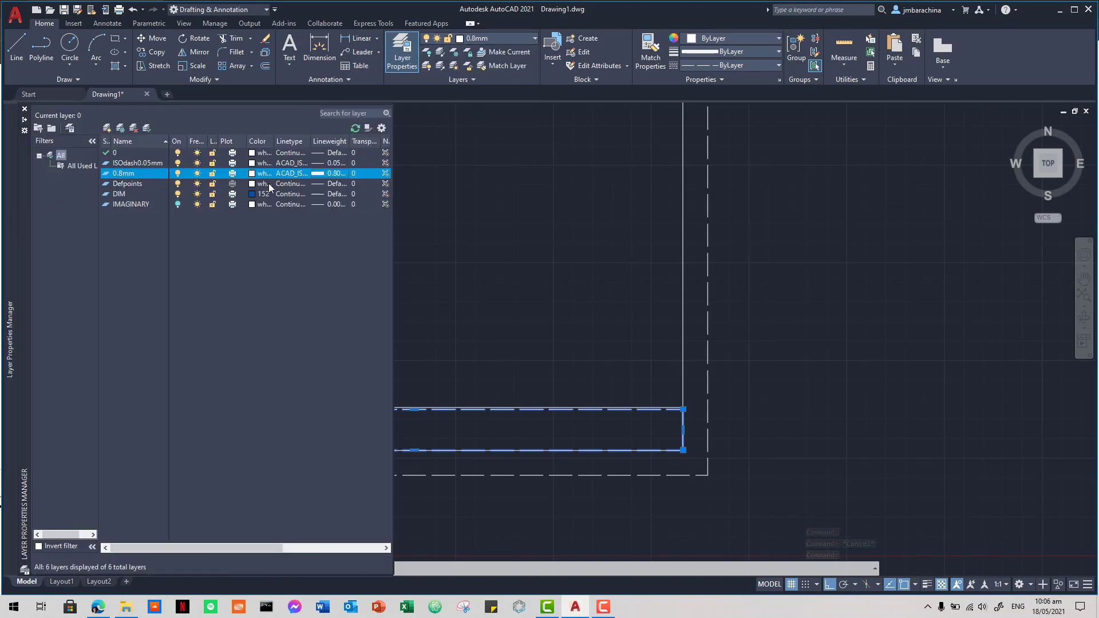
click(288, 173)
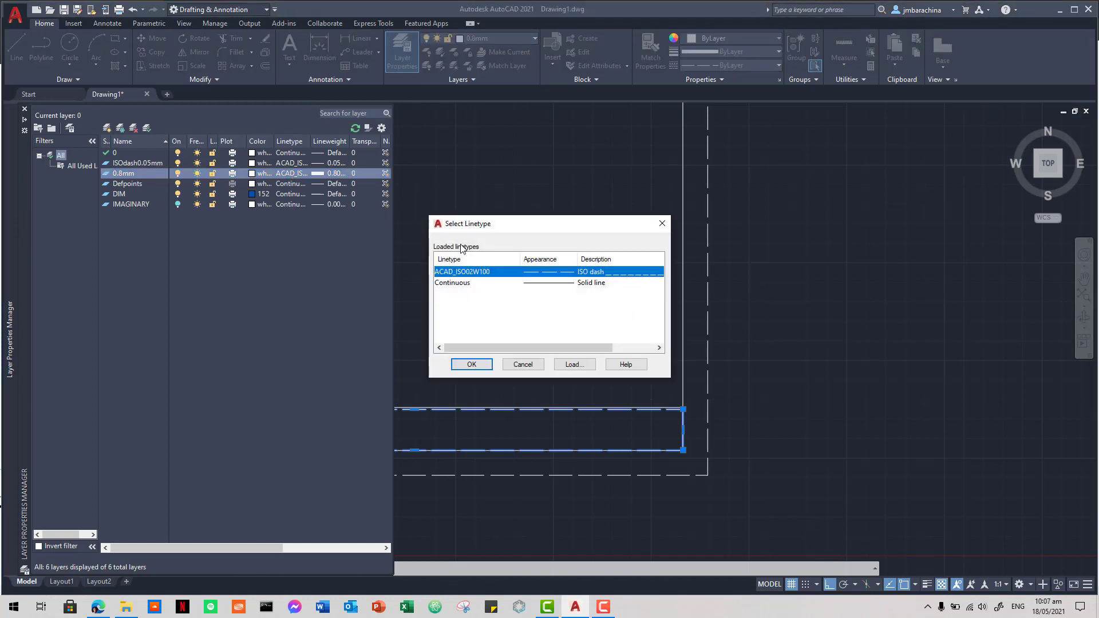
click(580, 283)
click(471, 365)
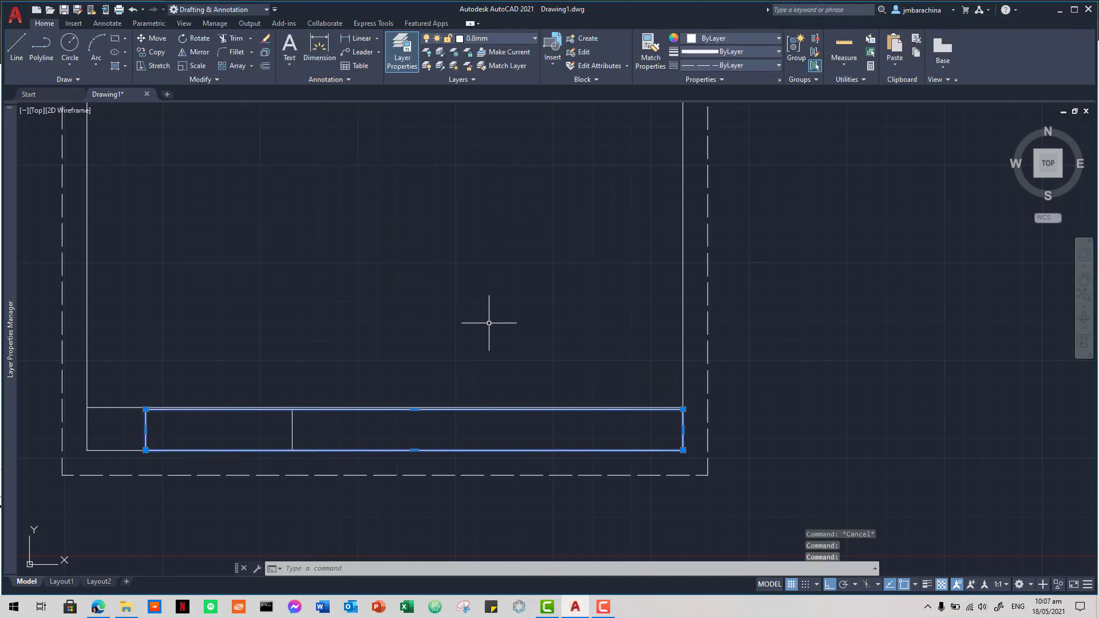
key(Escape)
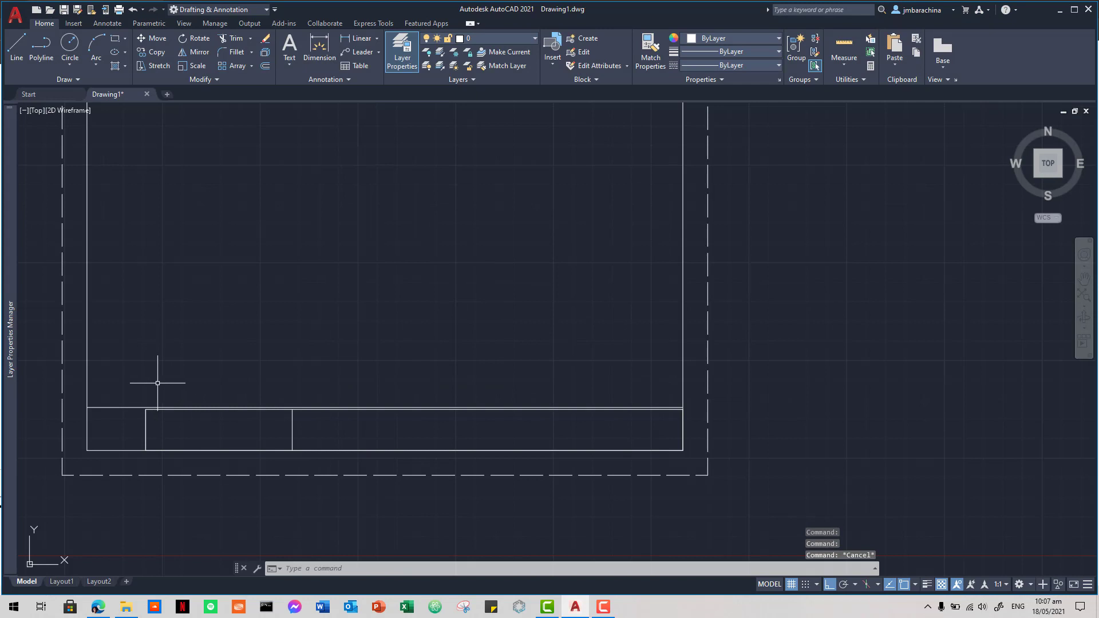
Step: Make 0.8mm the current layer and draw a rectangle from the raised line's left end to the inner border's upper-right corner
click(528, 37)
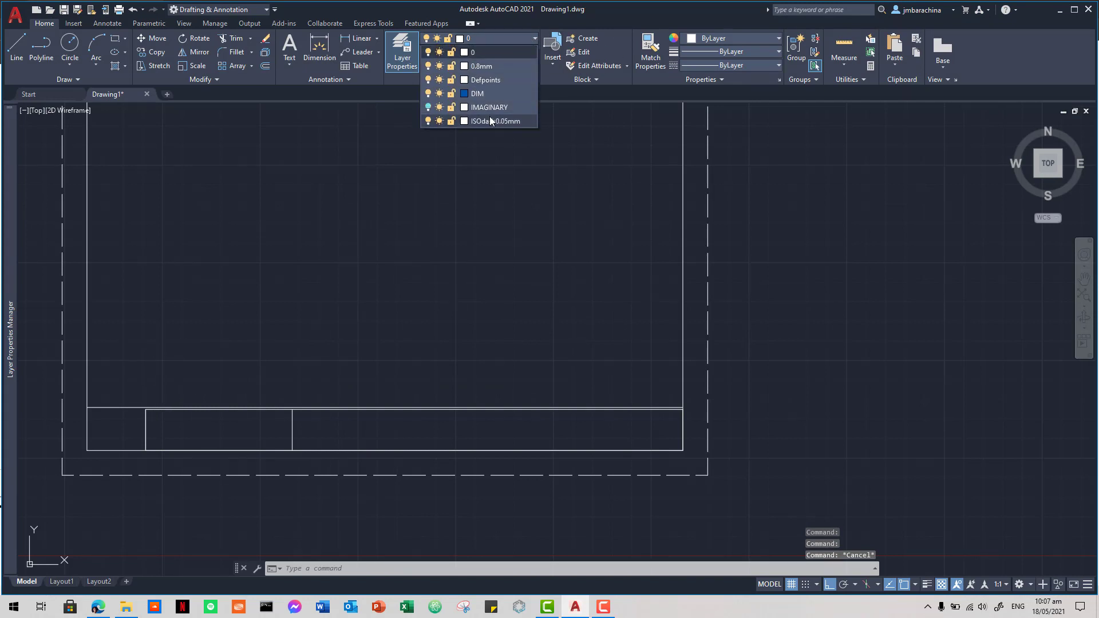
click(488, 66)
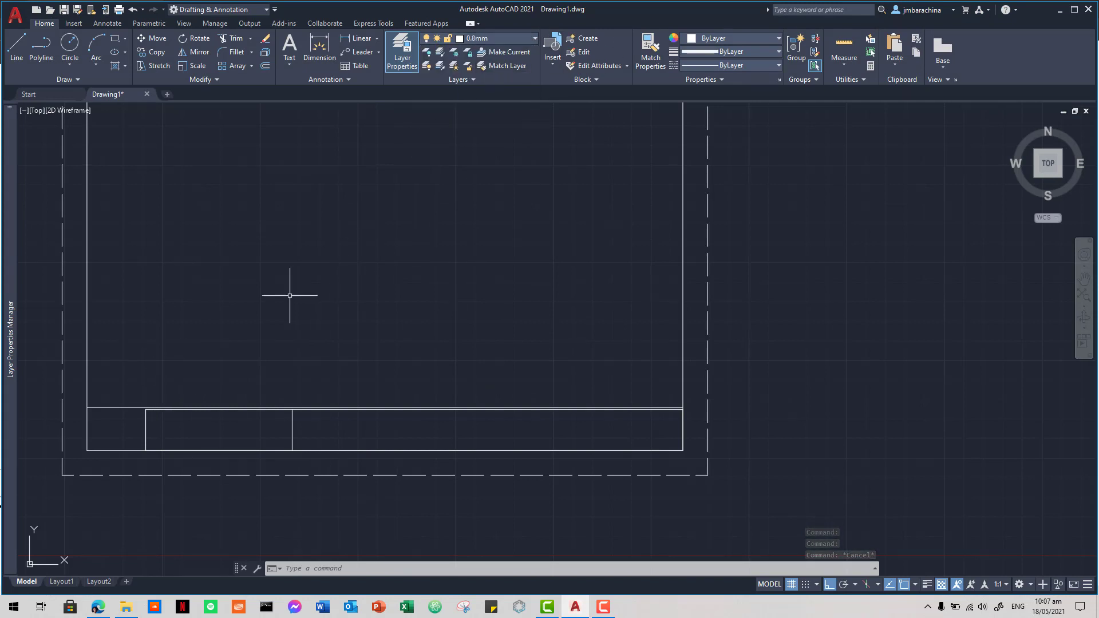
middle_drag(300, 294, 473, 360)
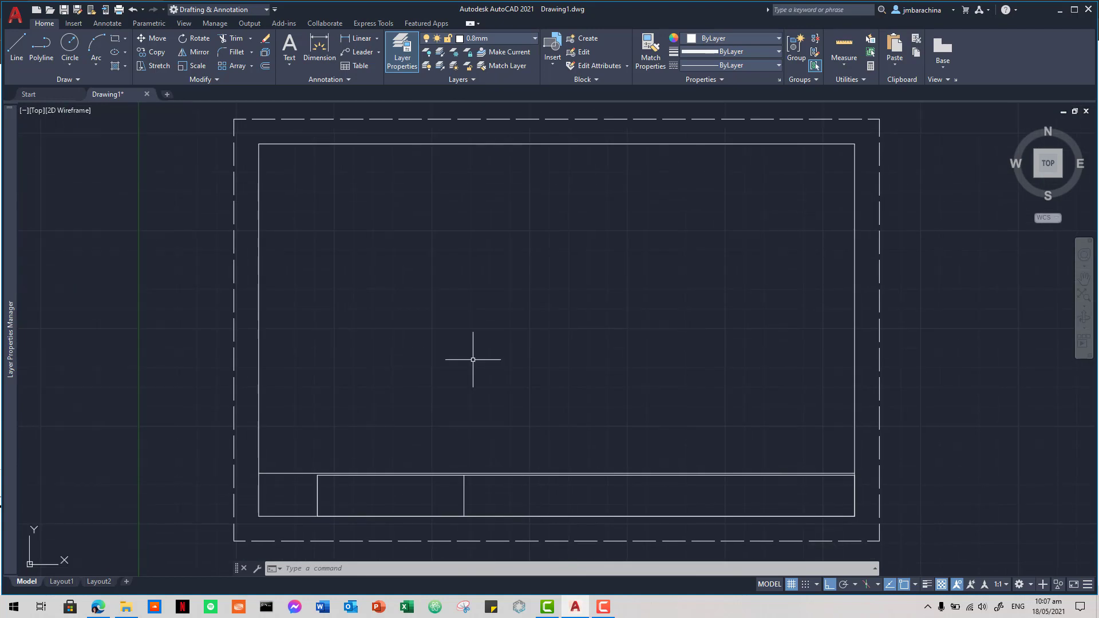
text(rec)
key(Return)
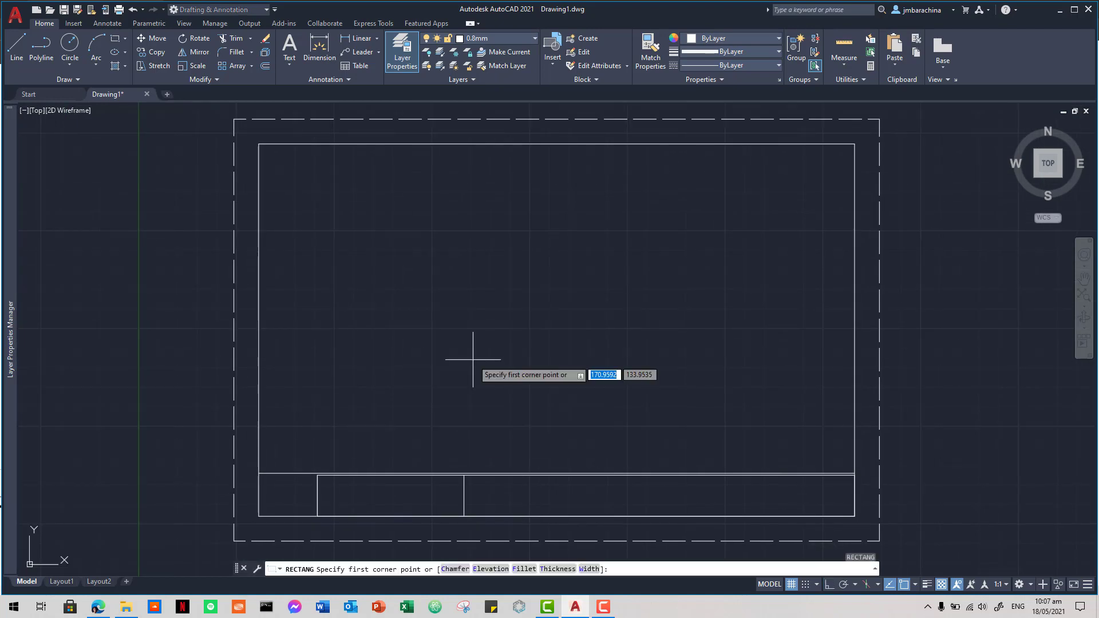
click(259, 472)
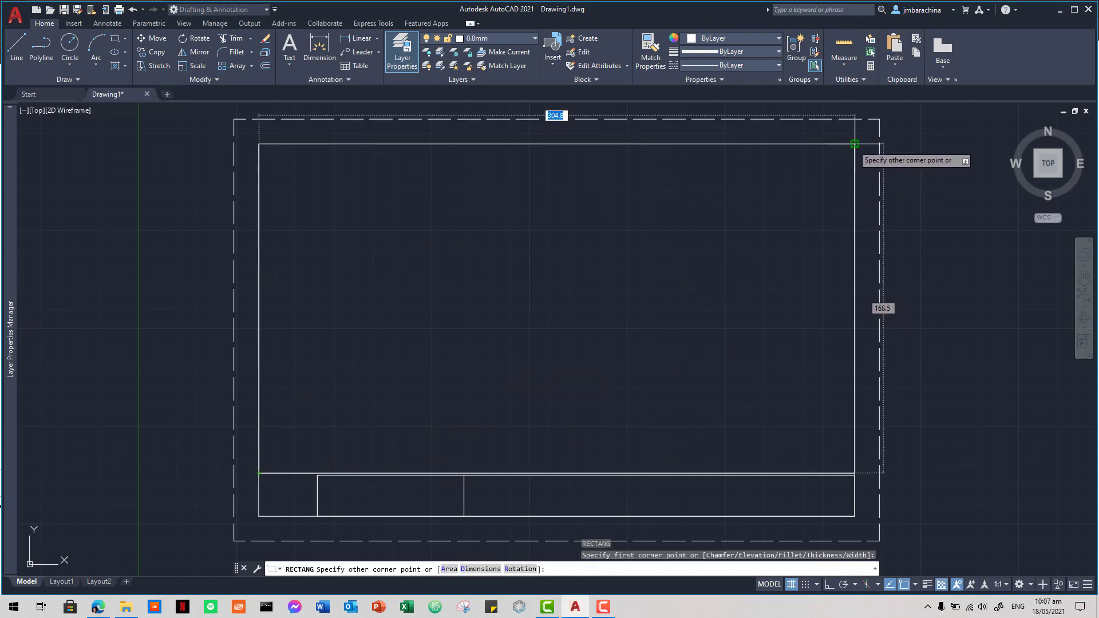
click(854, 144)
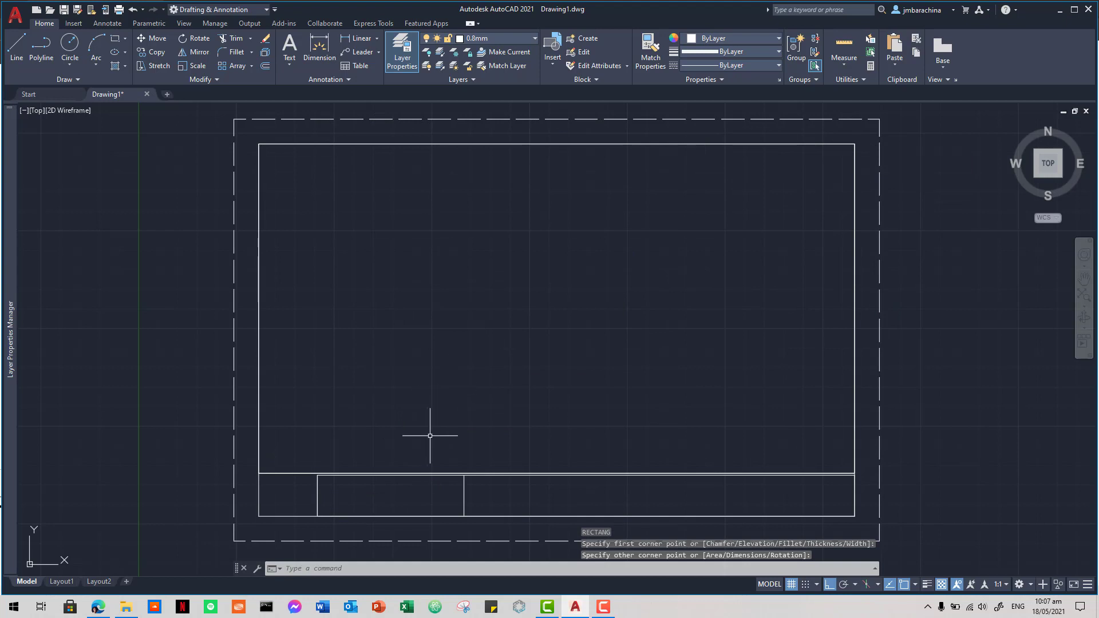
Step: Compare the gap between the drawing frame and the title block with plate-01.pdf in the browser, and return to AutoCAD
scroll(429, 435, up, 4)
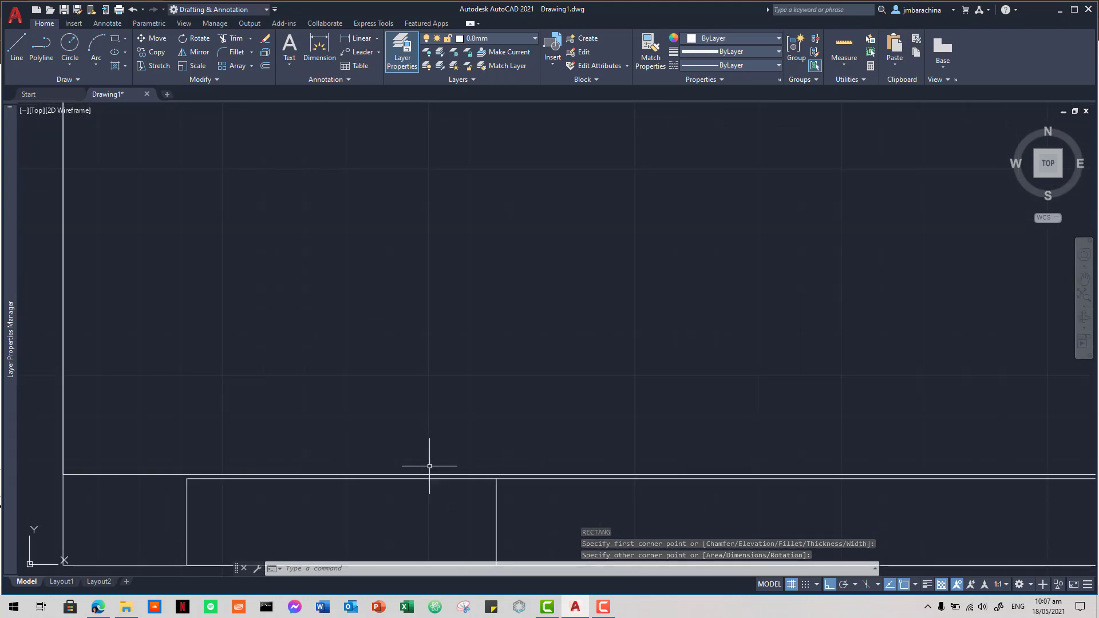
scroll(431, 469, up, 1)
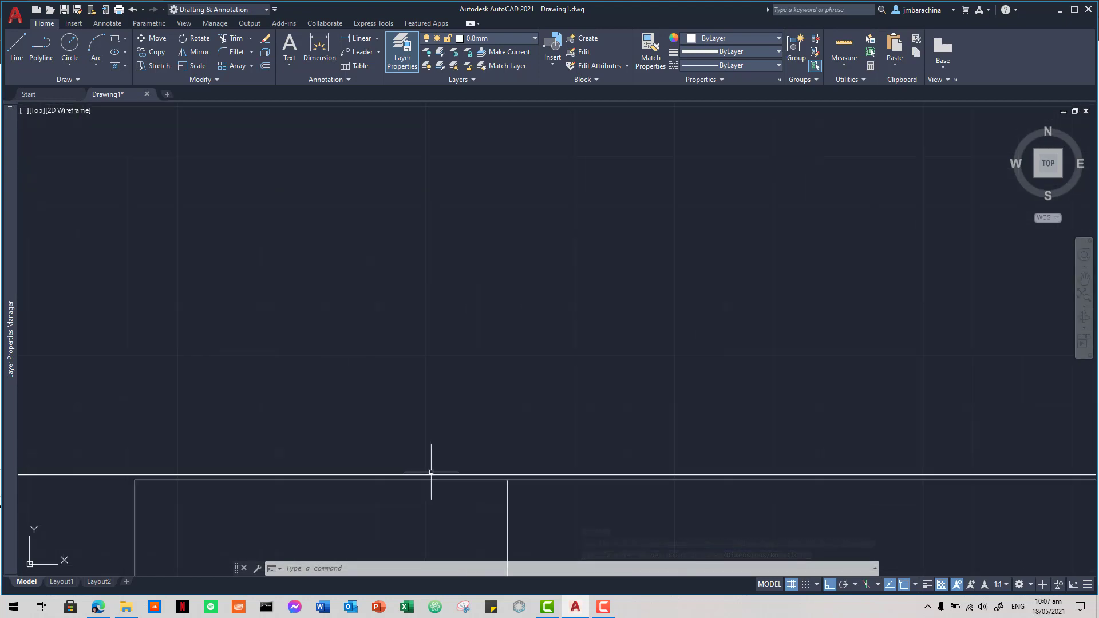
scroll(431, 472, down, 1)
key(alt+Tab)
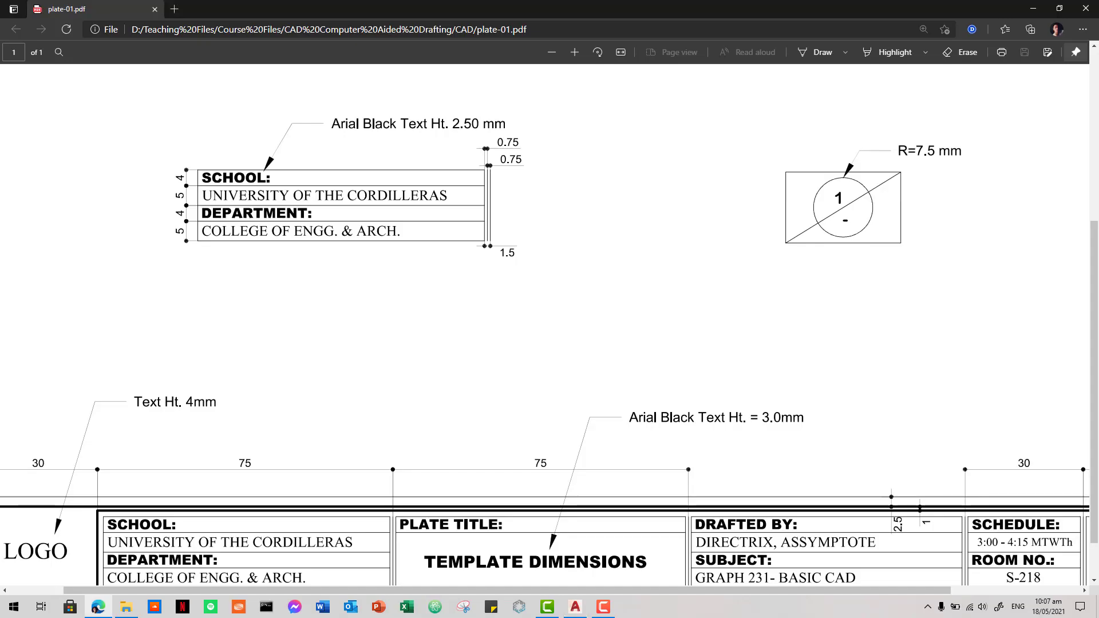
scroll(433, 476, down, 1)
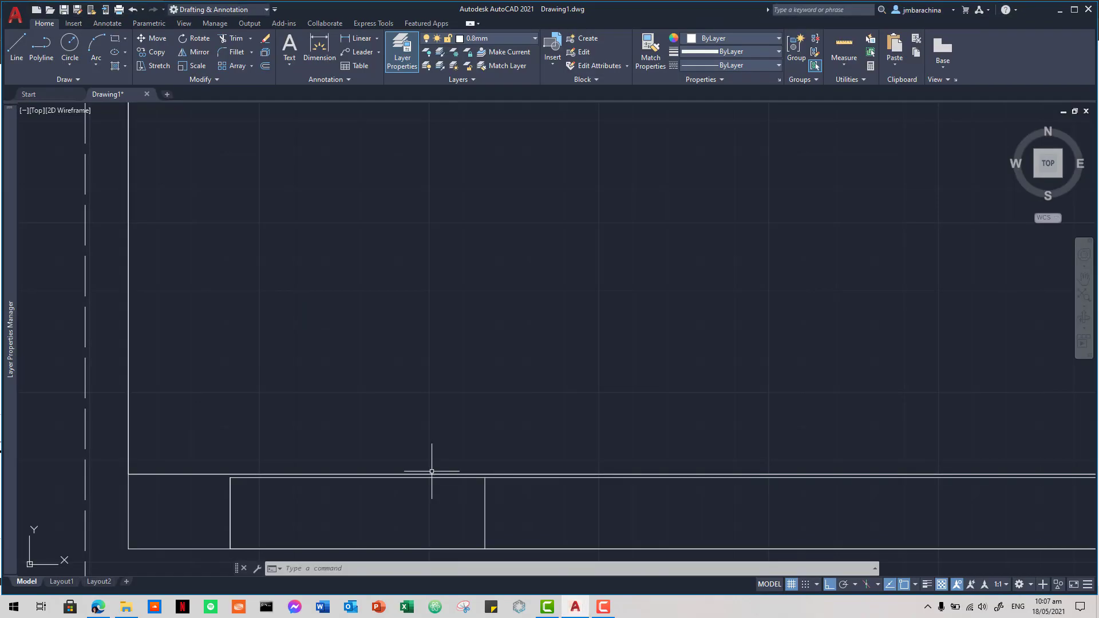
key(alt+Tab)
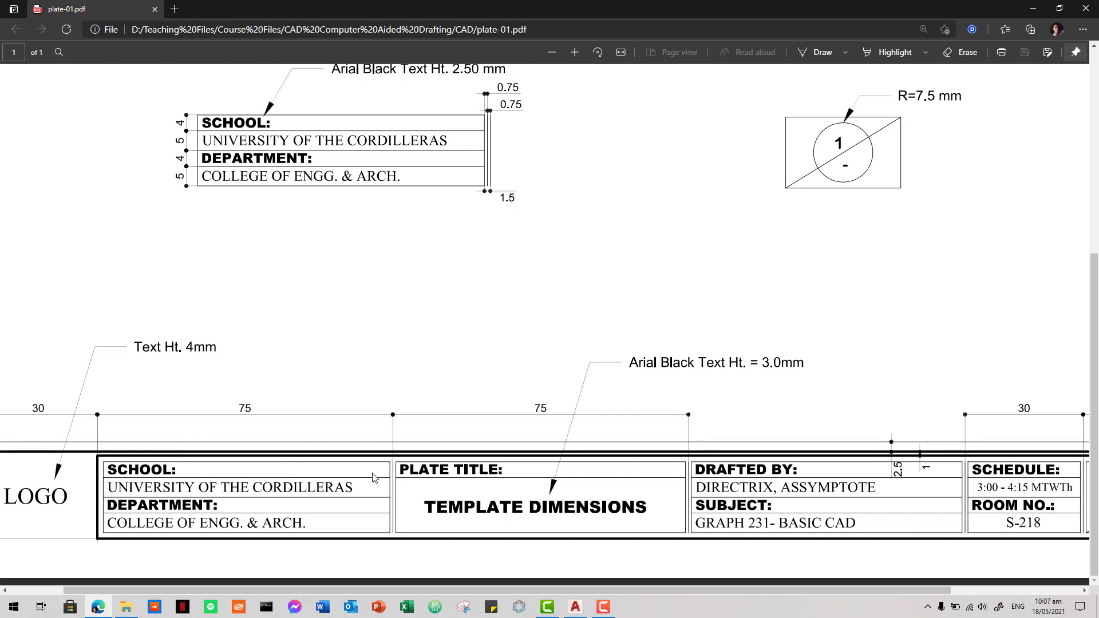
scroll(461, 454, up, 4)
key(alt+Tab)
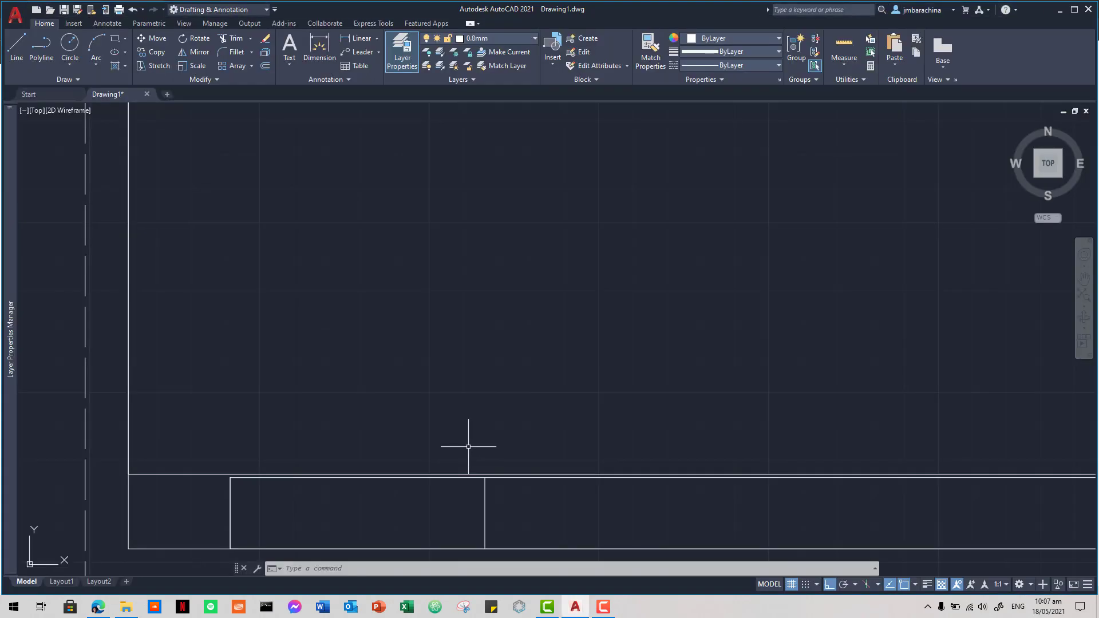
Step: Offset the drawing frame rectangle 2.5 mm inward
click(177, 473)
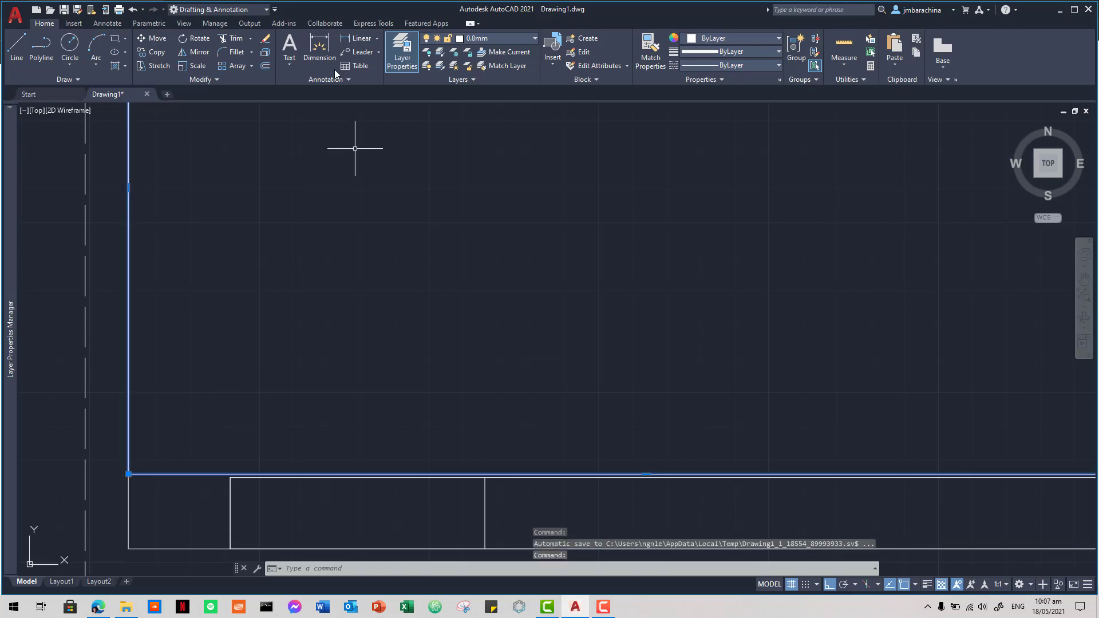
text(o)
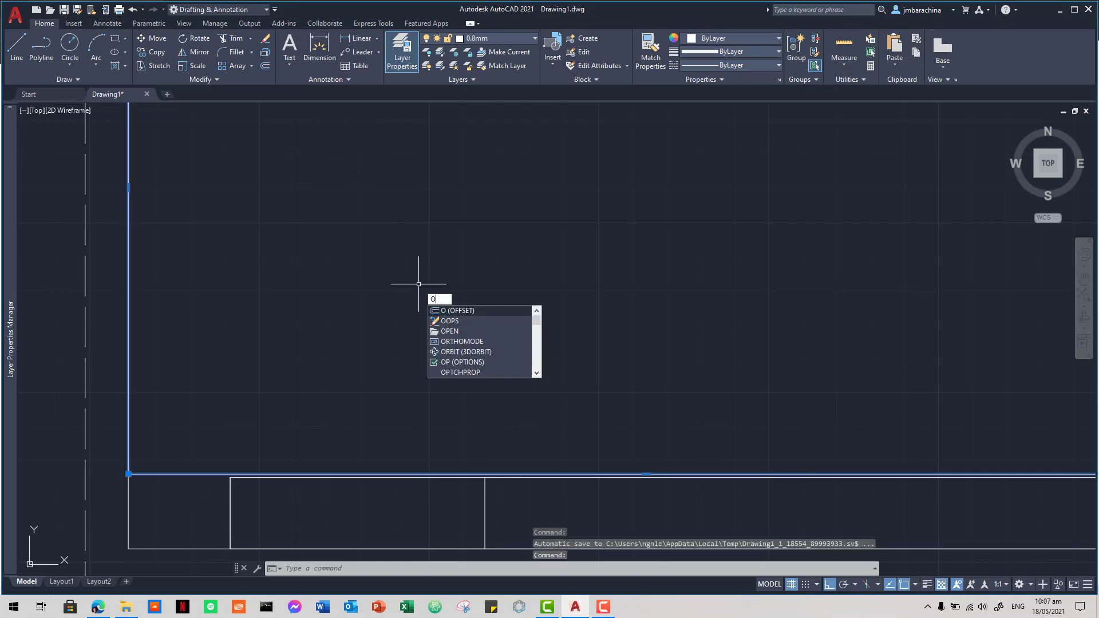
key(Return)
text(2.5)
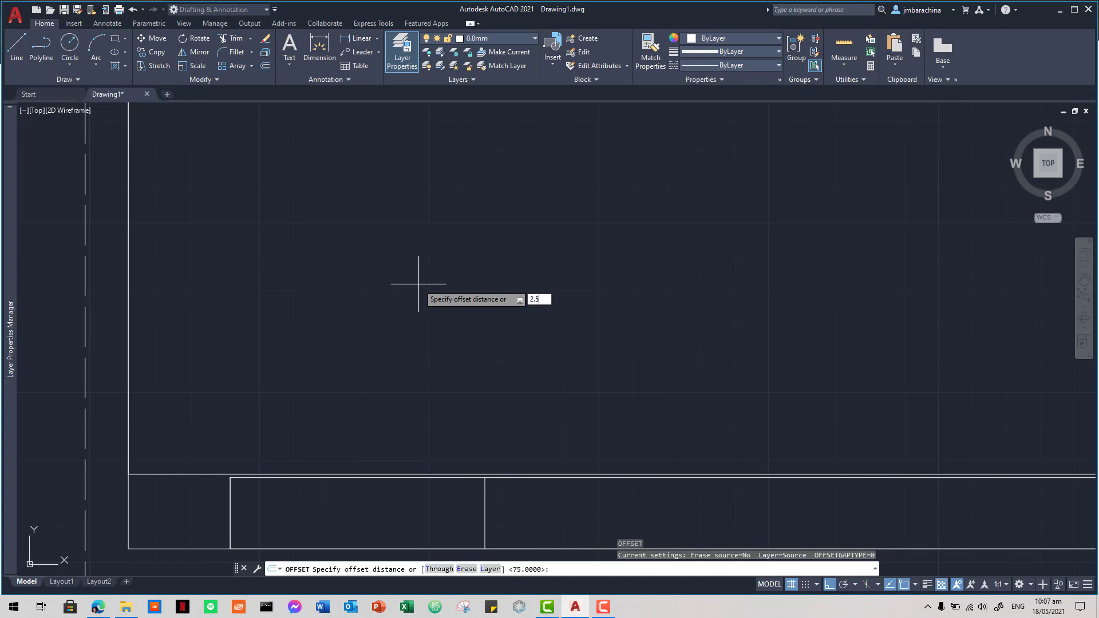
key(Return)
click(450, 327)
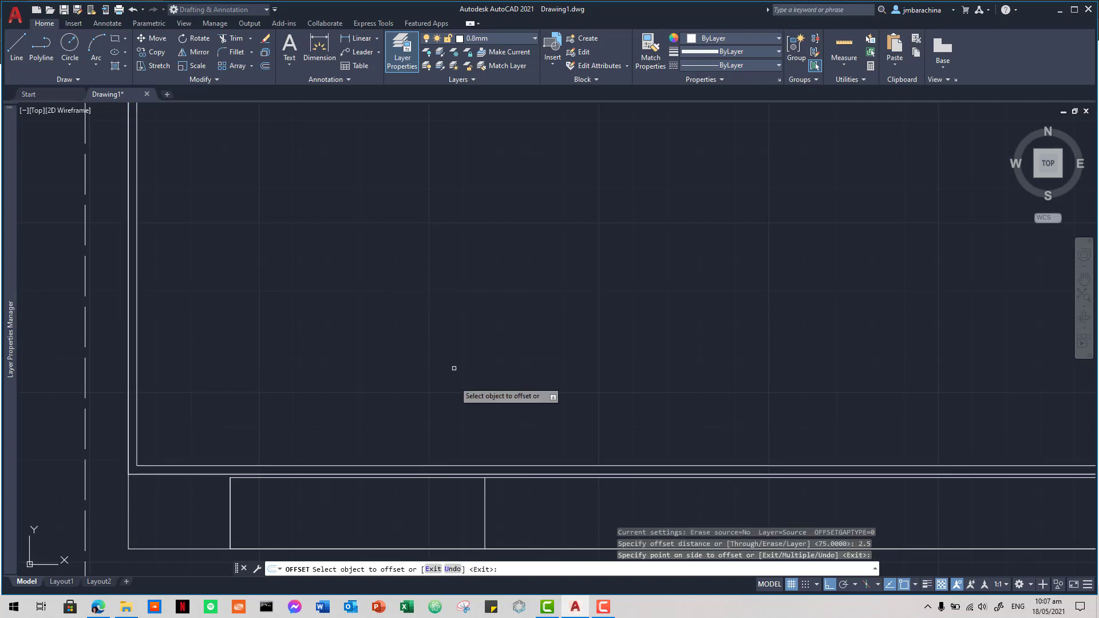
key(Escape)
key(Escape)
key(Escape)
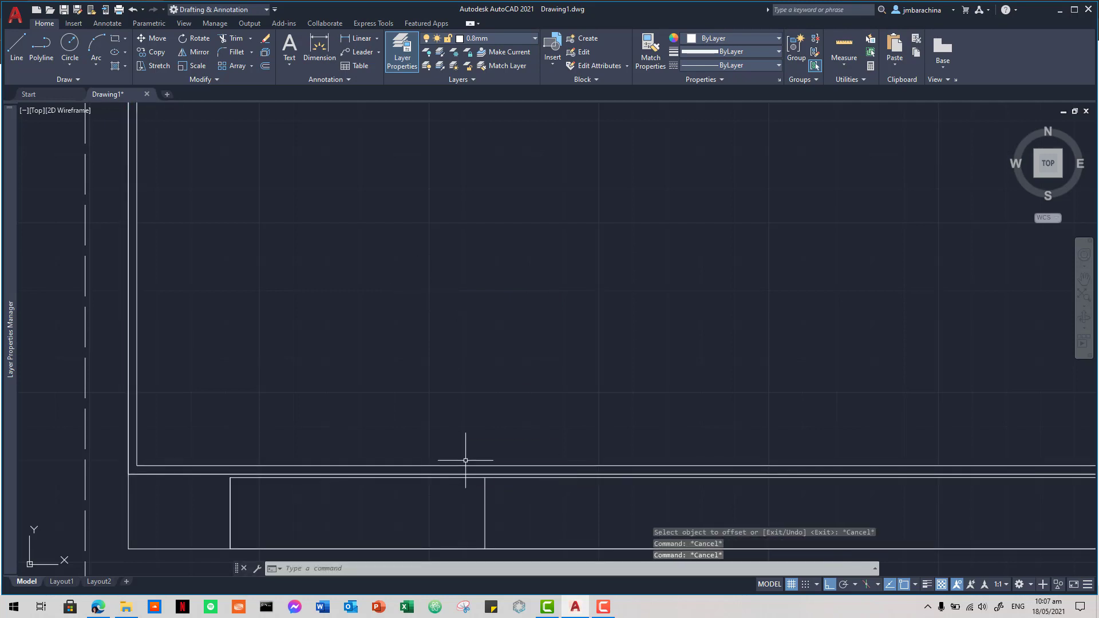
Step: Assign the inner offset rectangle of the drawing frame to layer 0
click(465, 464)
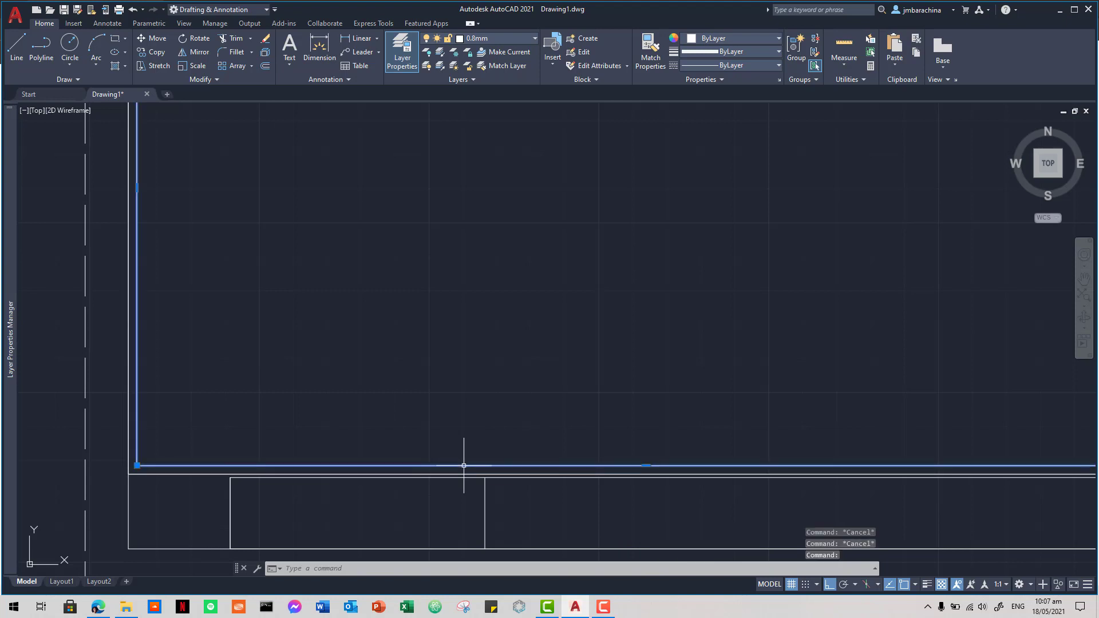
click(531, 39)
click(521, 51)
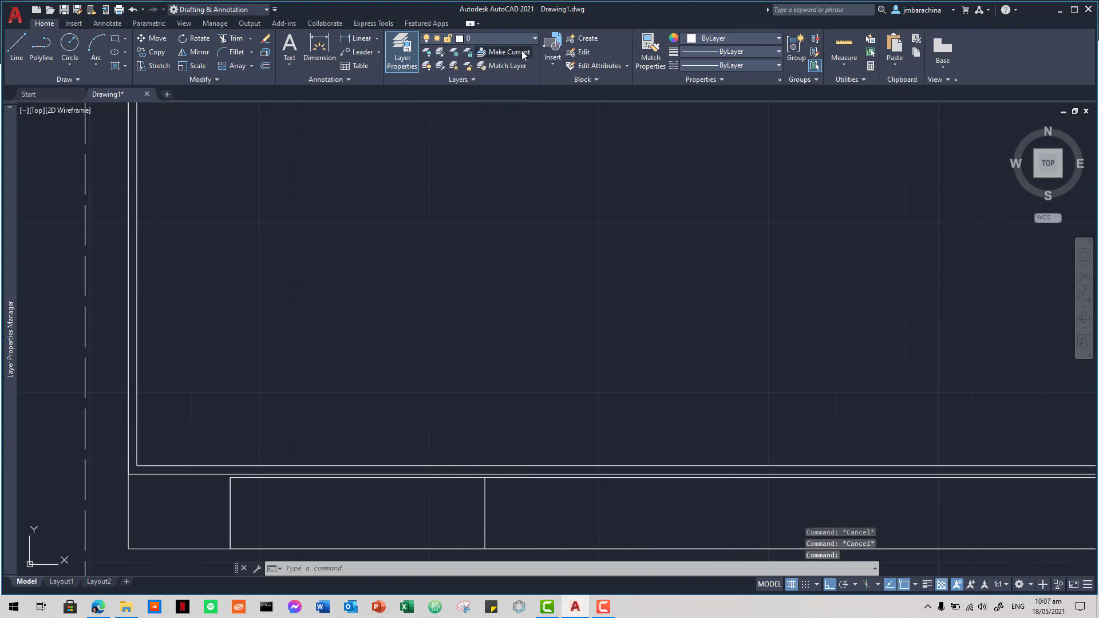
key(Escape)
key(Escape)
key(Escape)
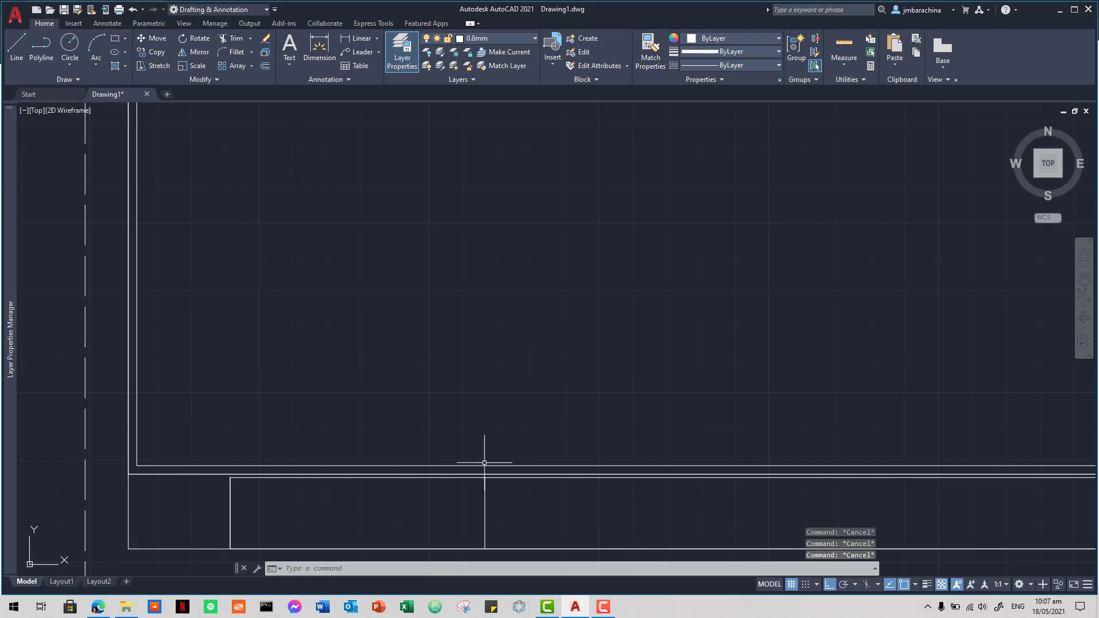
Step: Offset the title block's vertical divider 75 mm to the right
click(503, 519)
click(462, 510)
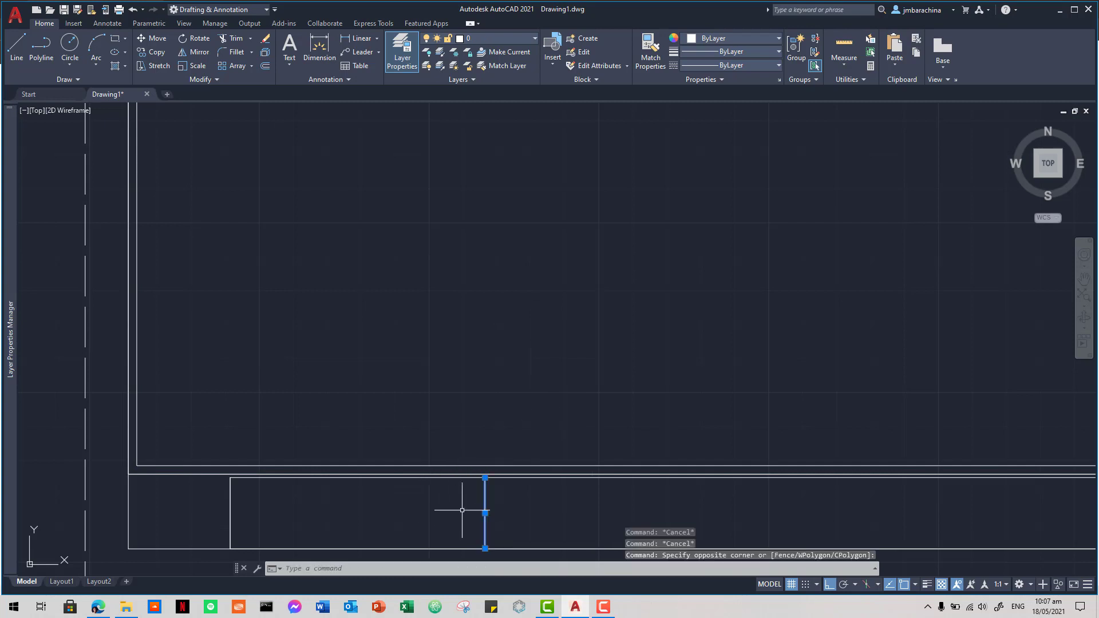
text(o)
key(Return)
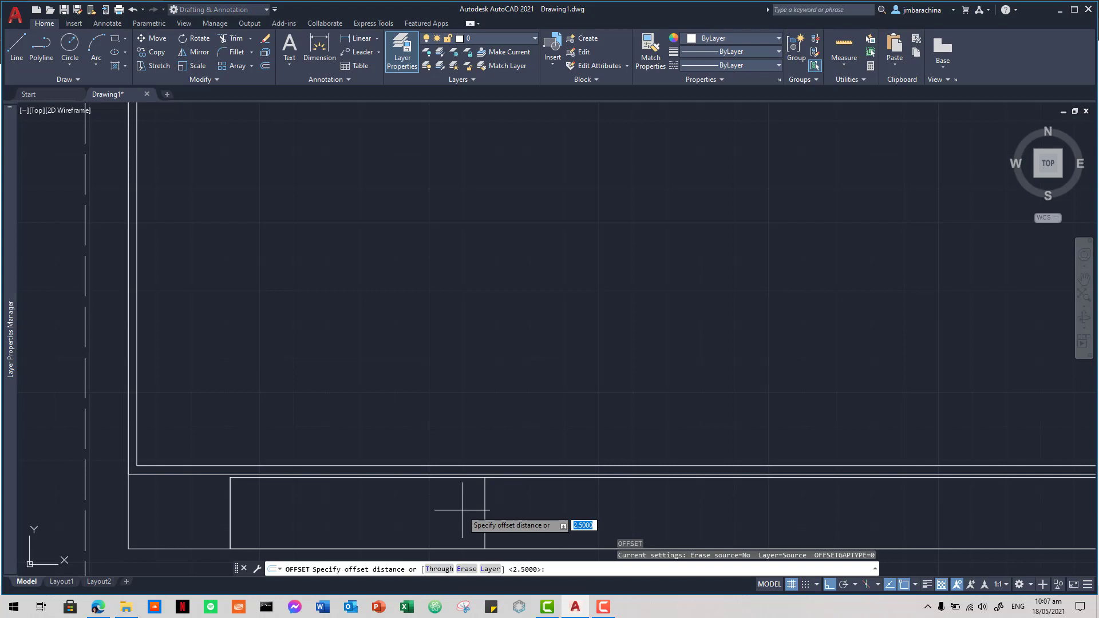
text(75)
key(Return)
click(484, 510)
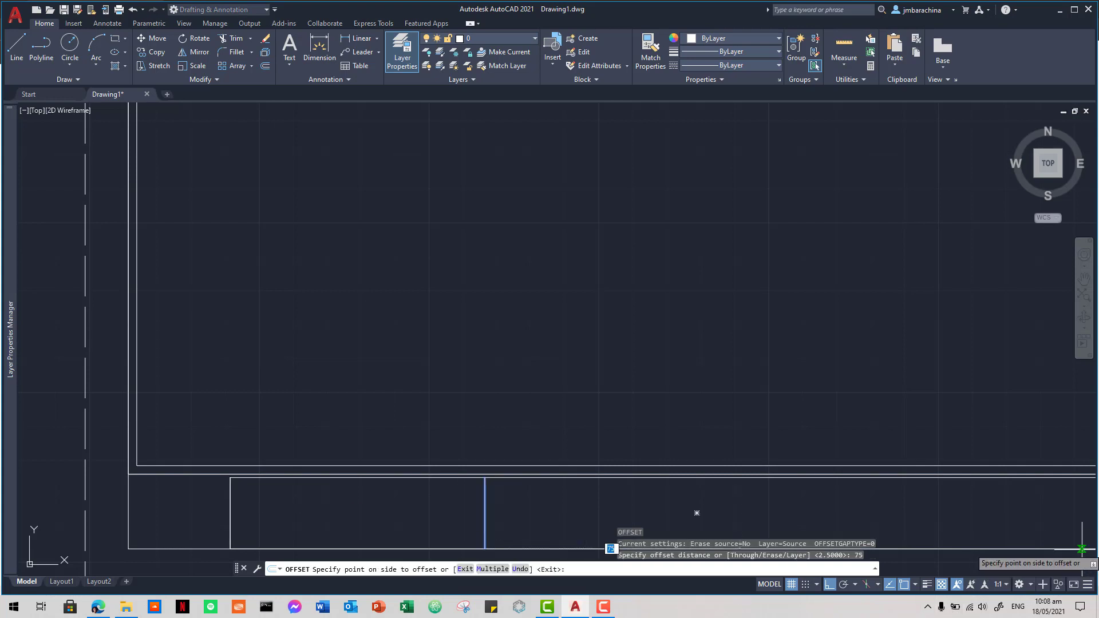
click(962, 525)
Step: Check the widths of the title block's rightmost compartments in plate-01.pdf in the browser, and return to AutoCAD
key(alt+Tab)
scroll(658, 458, down, 4)
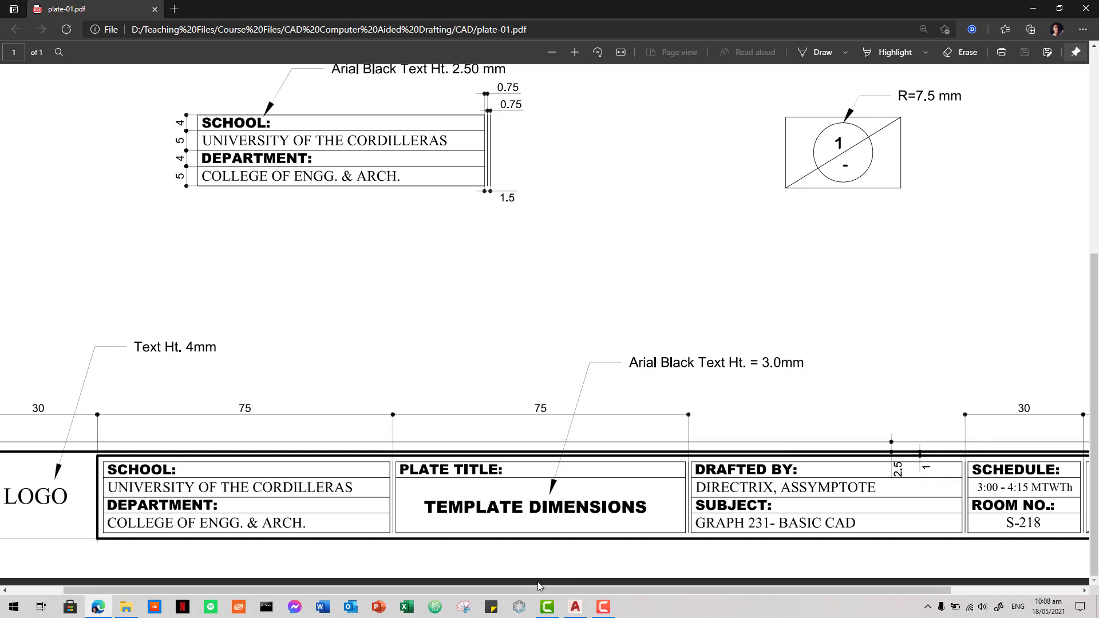
drag(538, 583, 667, 583)
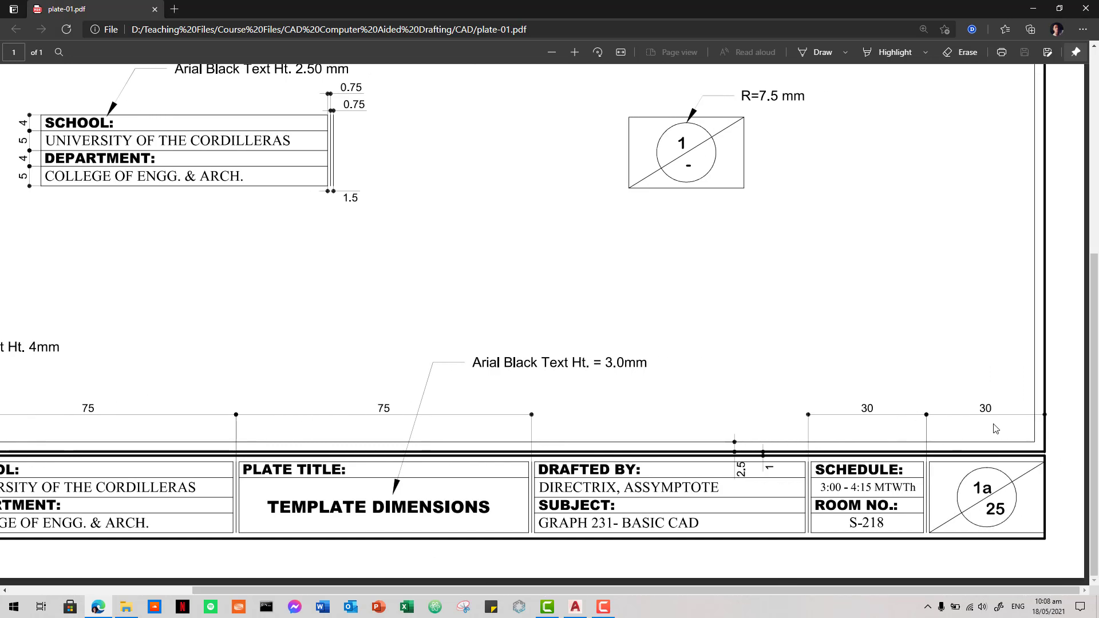
key(alt+Tab)
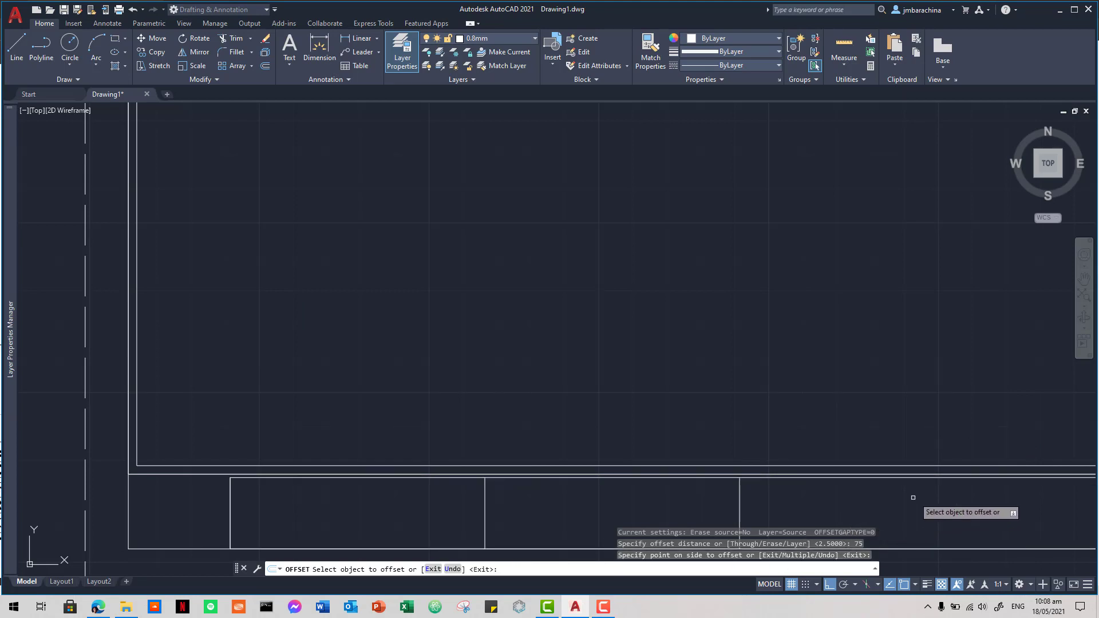
scroll(915, 504, down, 5)
scroll(1041, 515, up, 4)
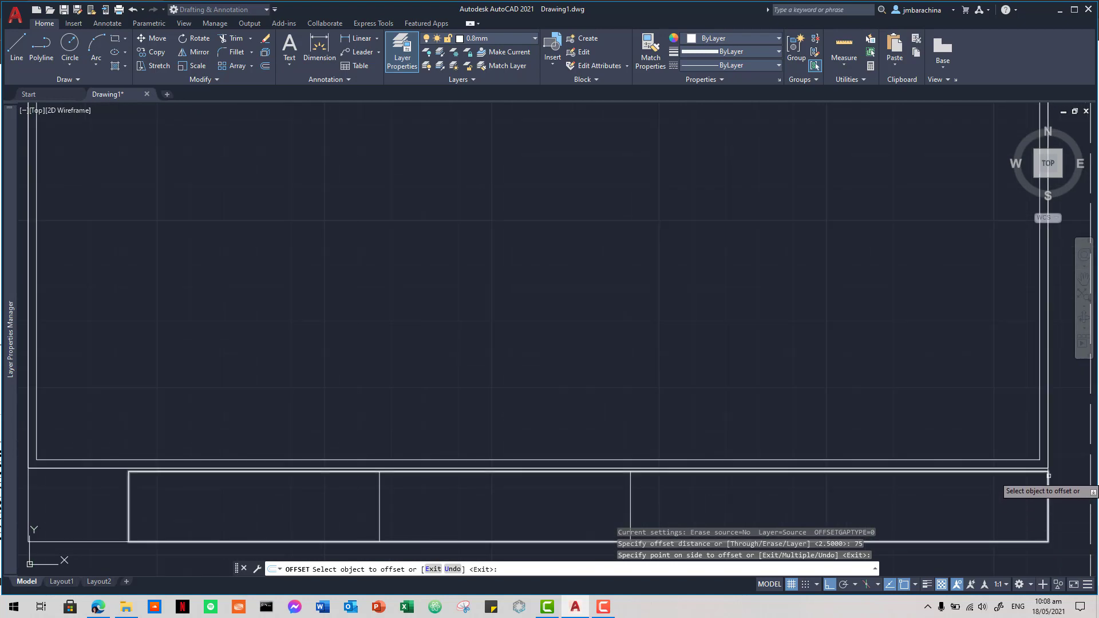
click(1048, 444)
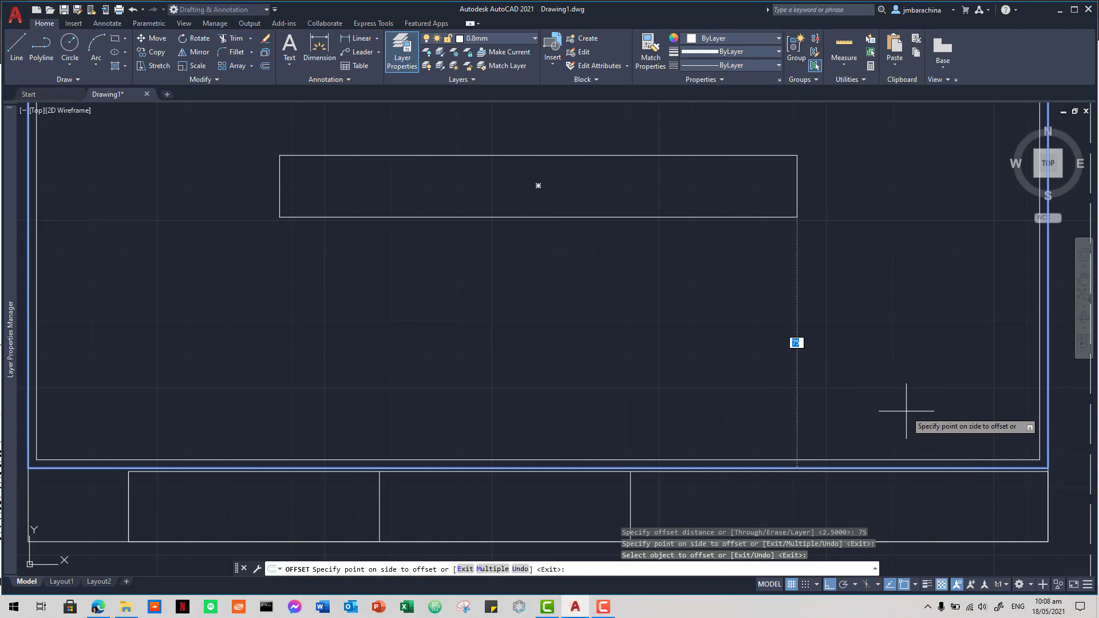
key(Escape)
key(Escape)
key(Escape)
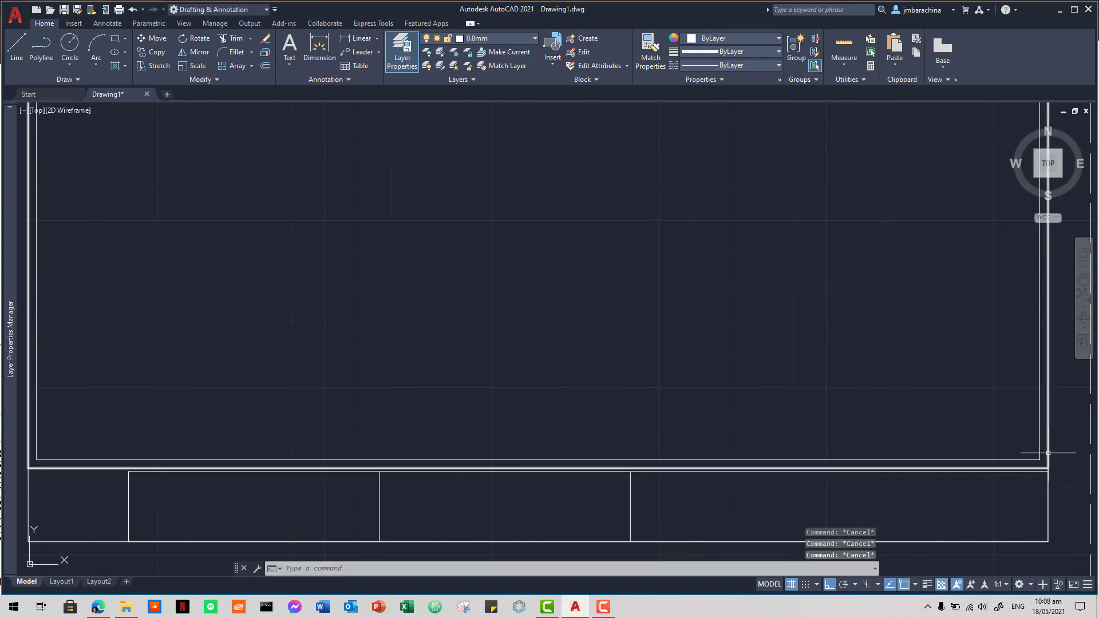
Step: Move the title block's outline rectangle straight up by 50 mm, out of the way of the dividers
click(1048, 484)
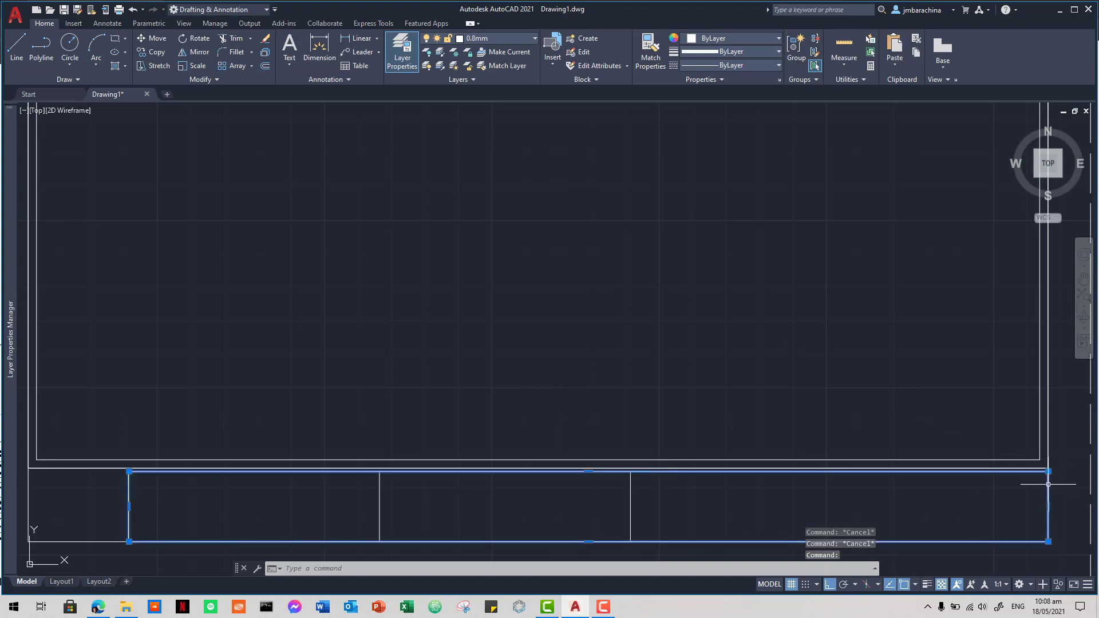
text(m)
key(Return)
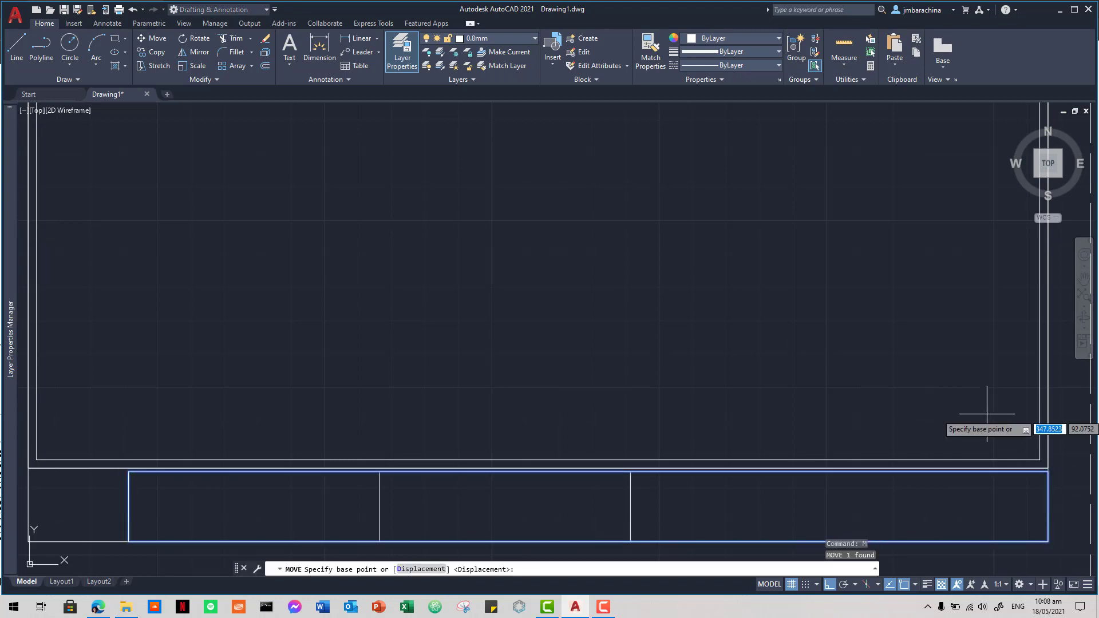
click(945, 419)
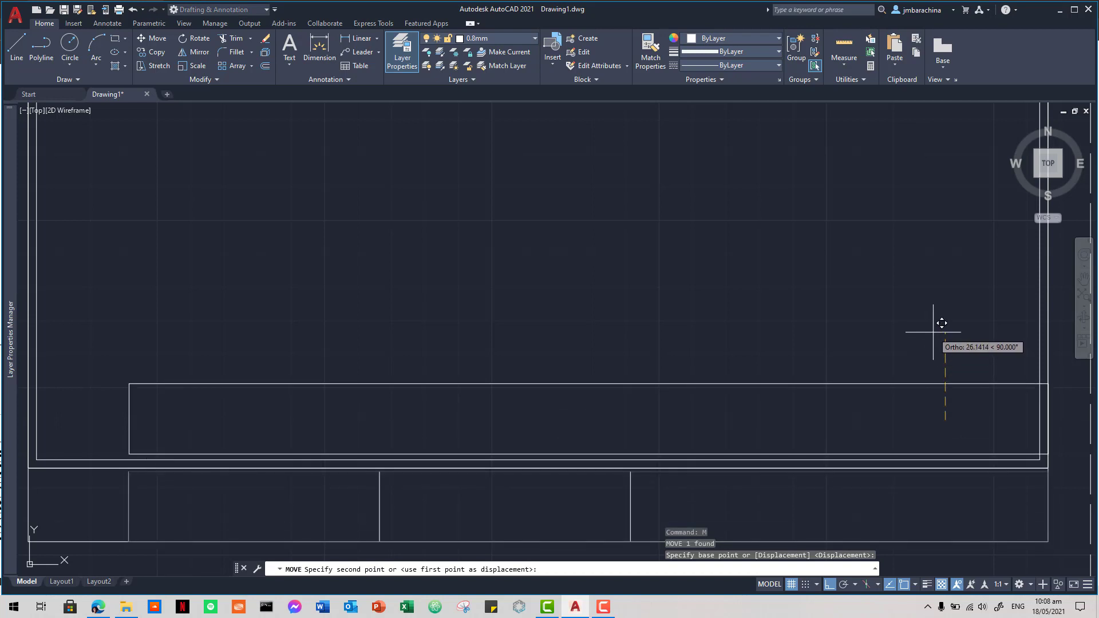
text(50)
key(Return)
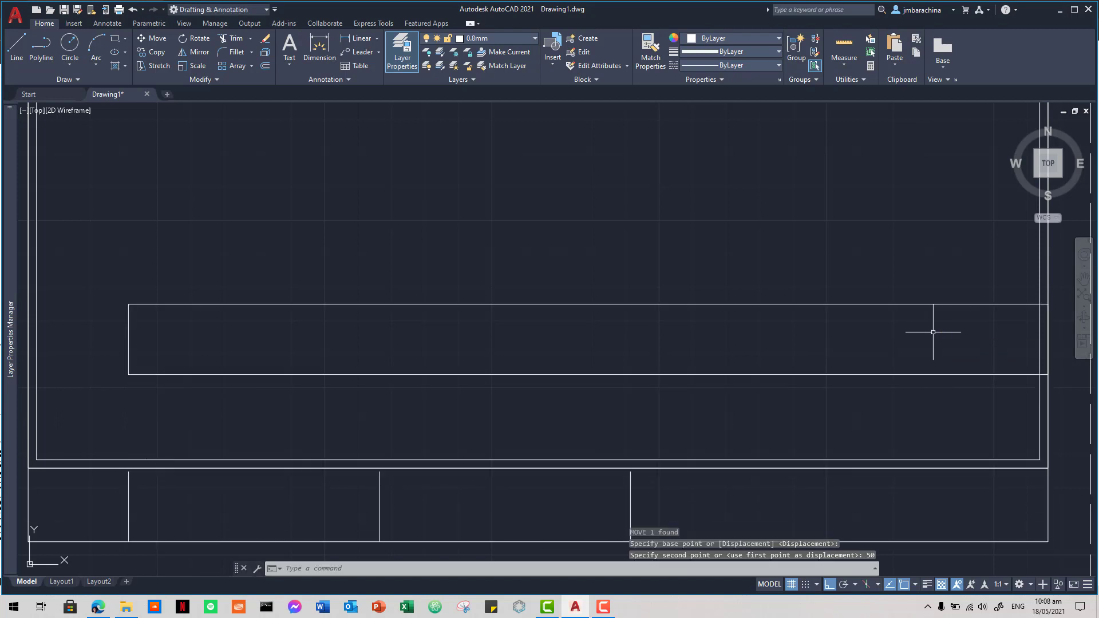
Step: Delete the leftmost vertical divider line of the title block
click(299, 488)
click(101, 495)
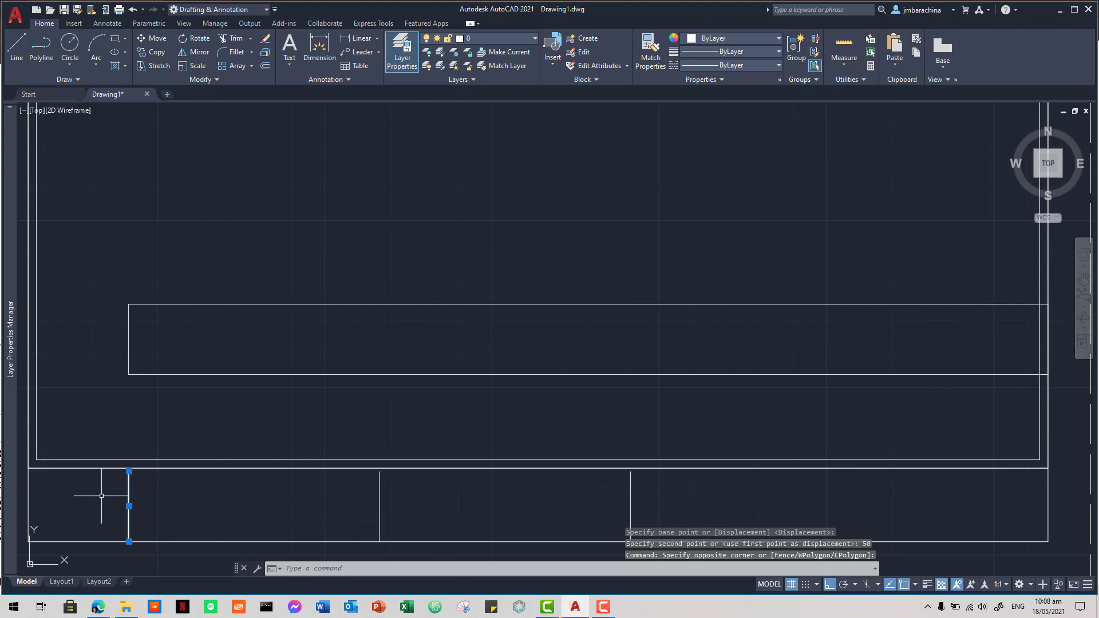
key(Delete)
Step: Offset the inner border's right vertical line 30 mm to the left
click(1047, 487)
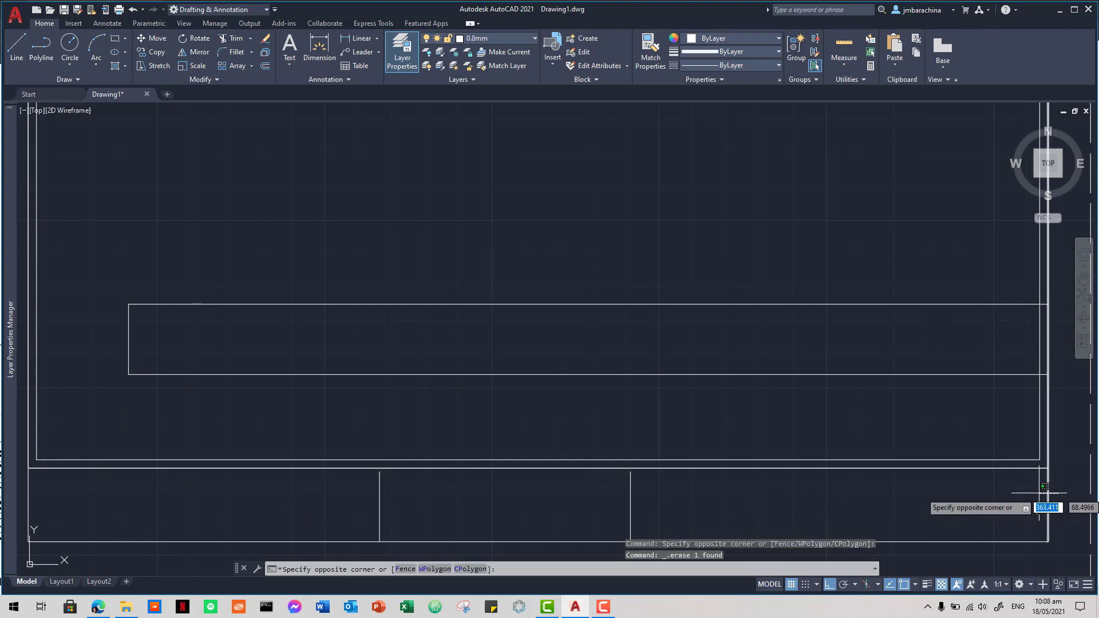
click(1034, 492)
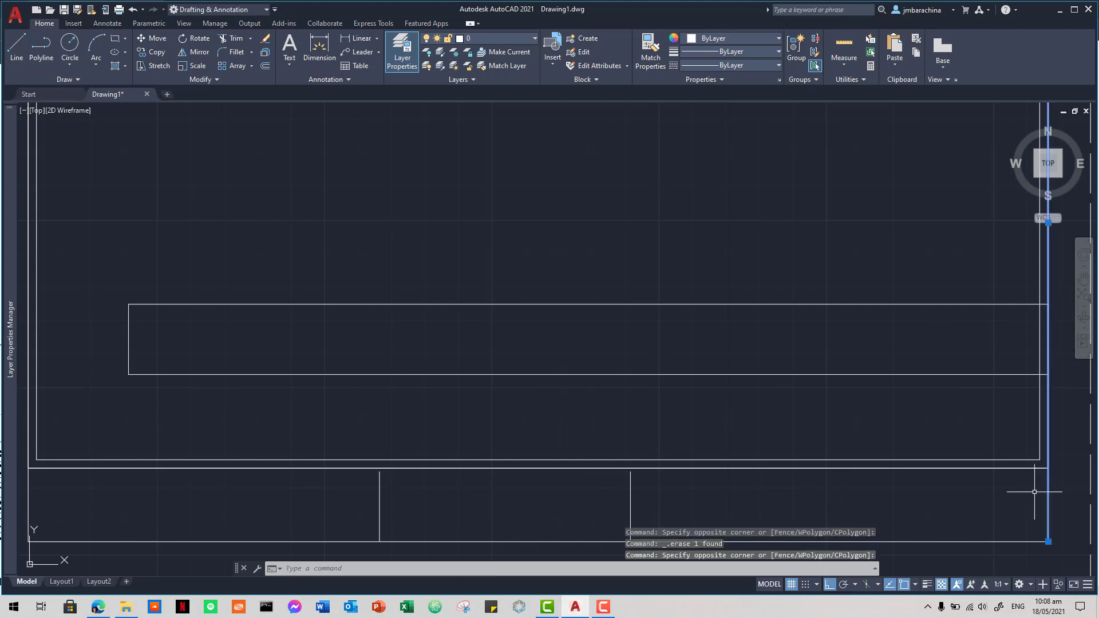
text(o)
key(Return)
text(30)
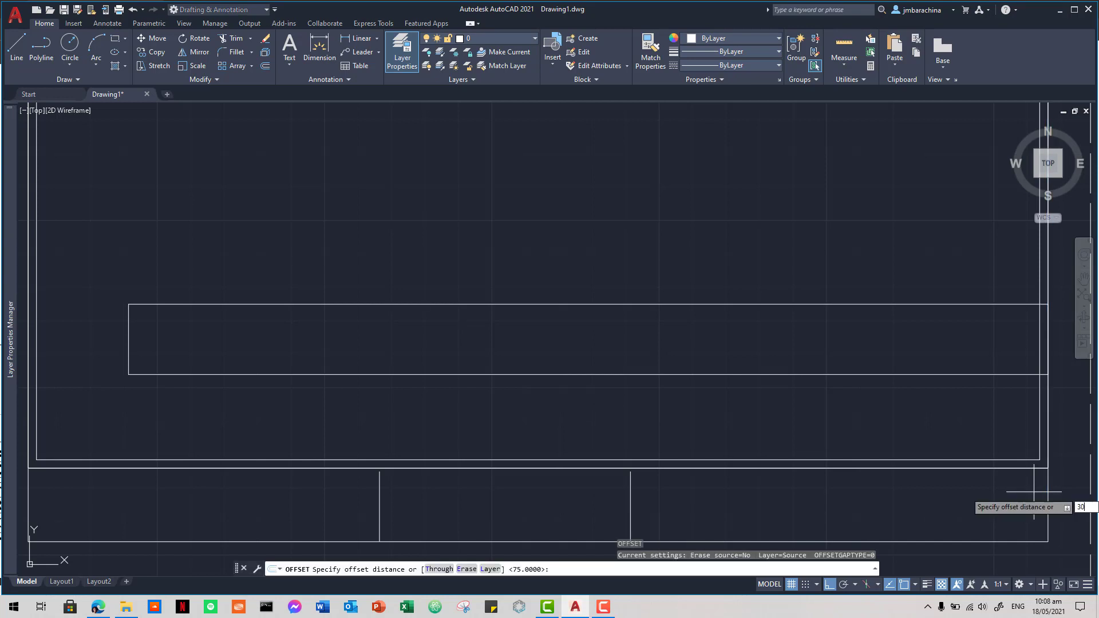
key(Return)
click(938, 486)
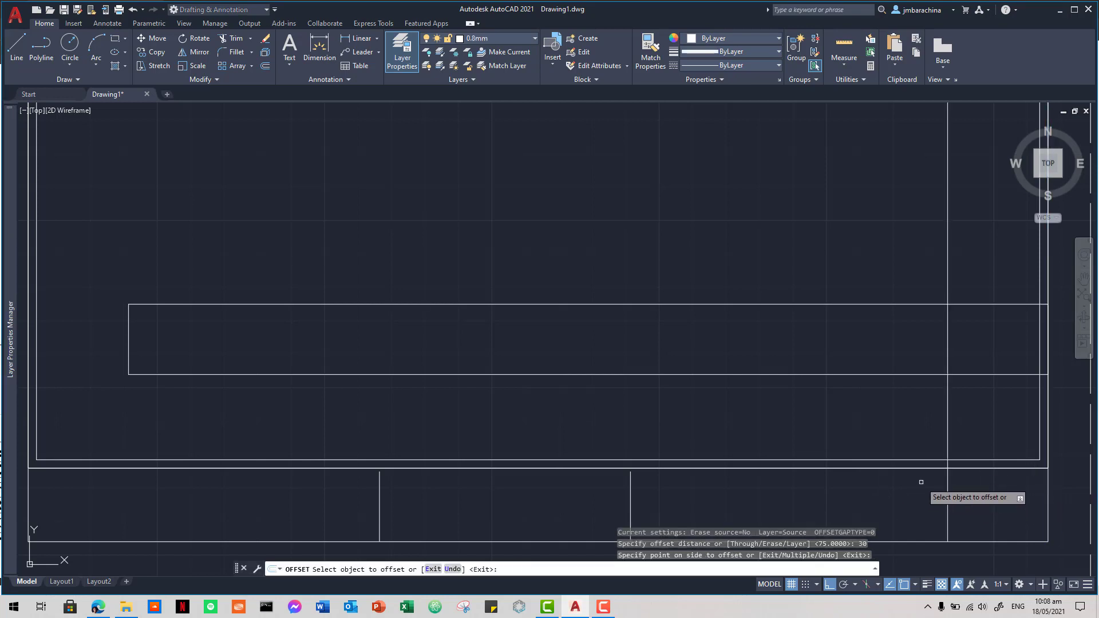
key(Escape)
Step: Trim the new offset line at the drawing frame's lower edges and delete its remaining portion inside the frame
click(999, 485)
click(926, 433)
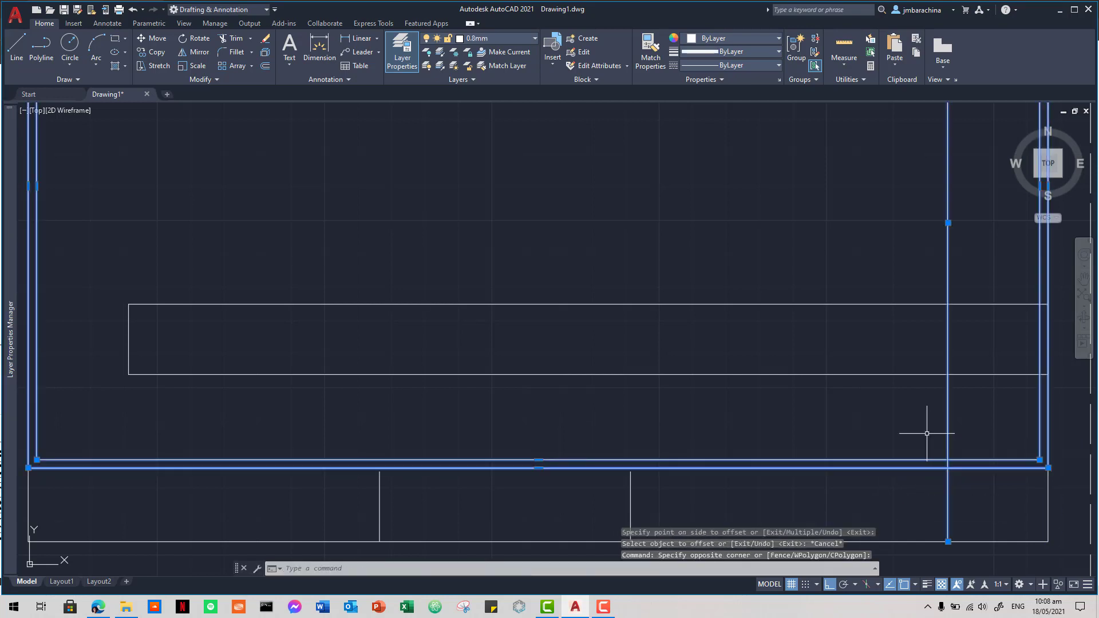
text(tr)
key(Return)
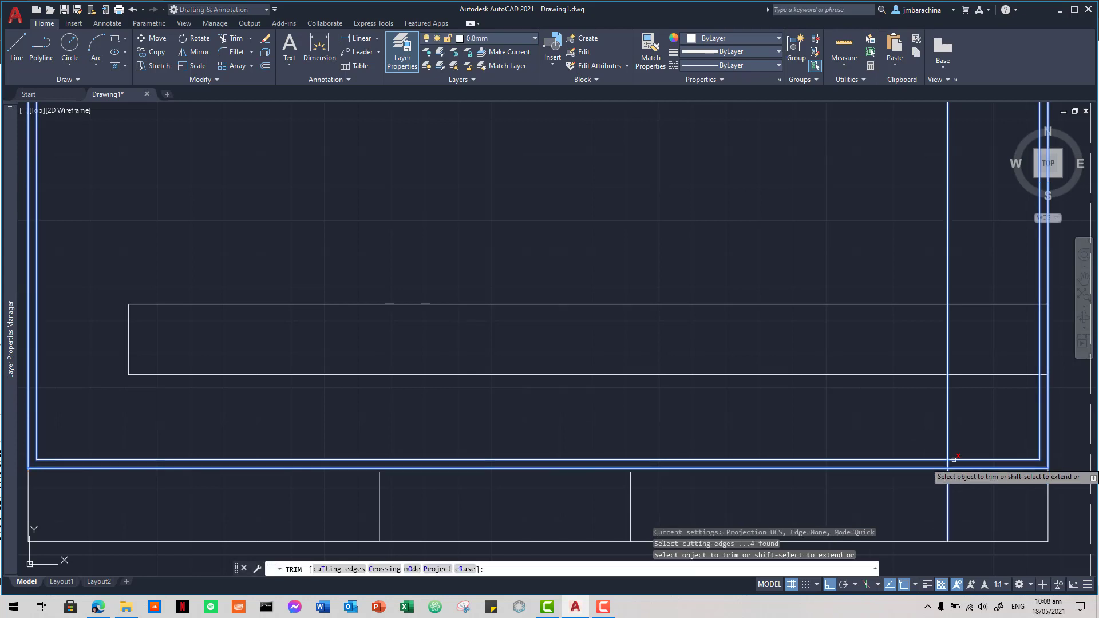
click(951, 458)
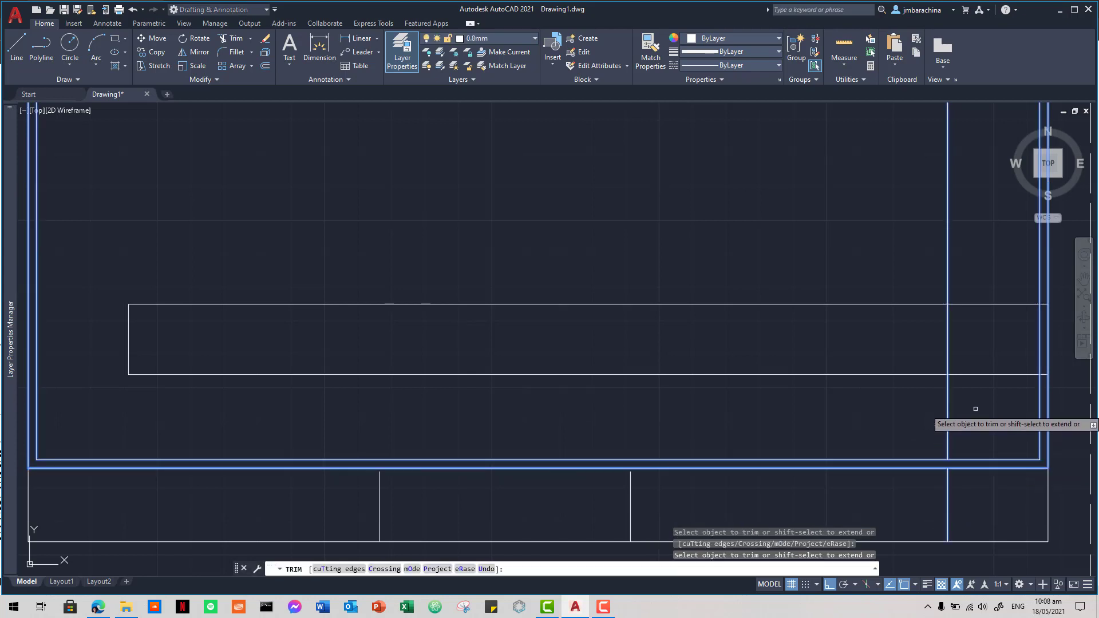
key(Escape)
click(956, 237)
click(911, 218)
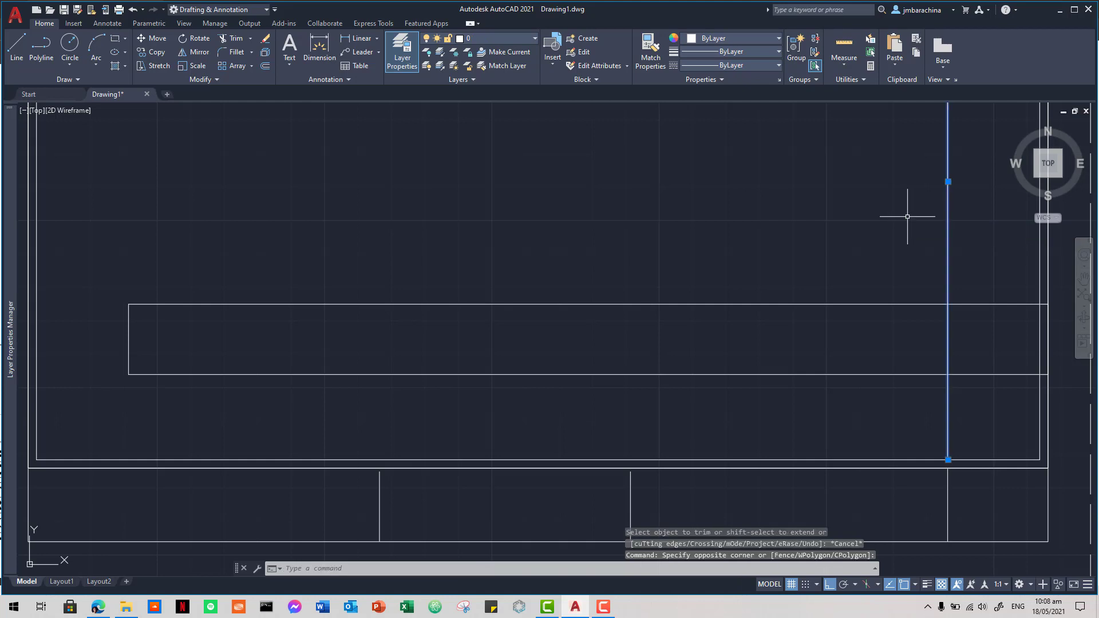
key(Delete)
Step: Offset the title block's rightmost divider 30 mm to the left
click(1000, 510)
click(865, 511)
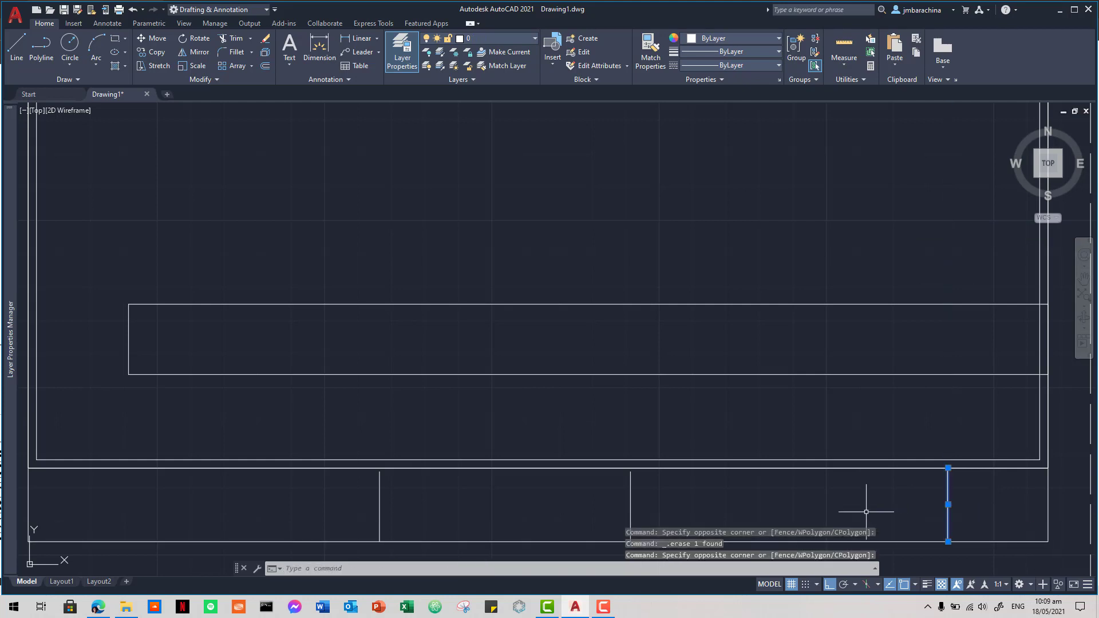
text(o)
key(Return)
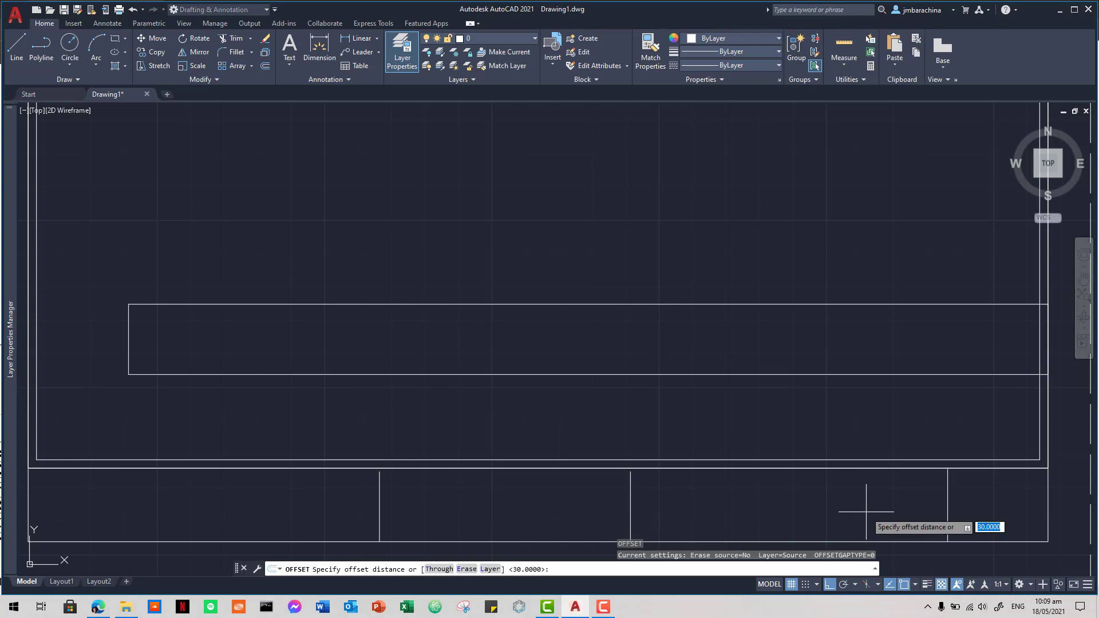
text(30)
key(Return)
click(948, 506)
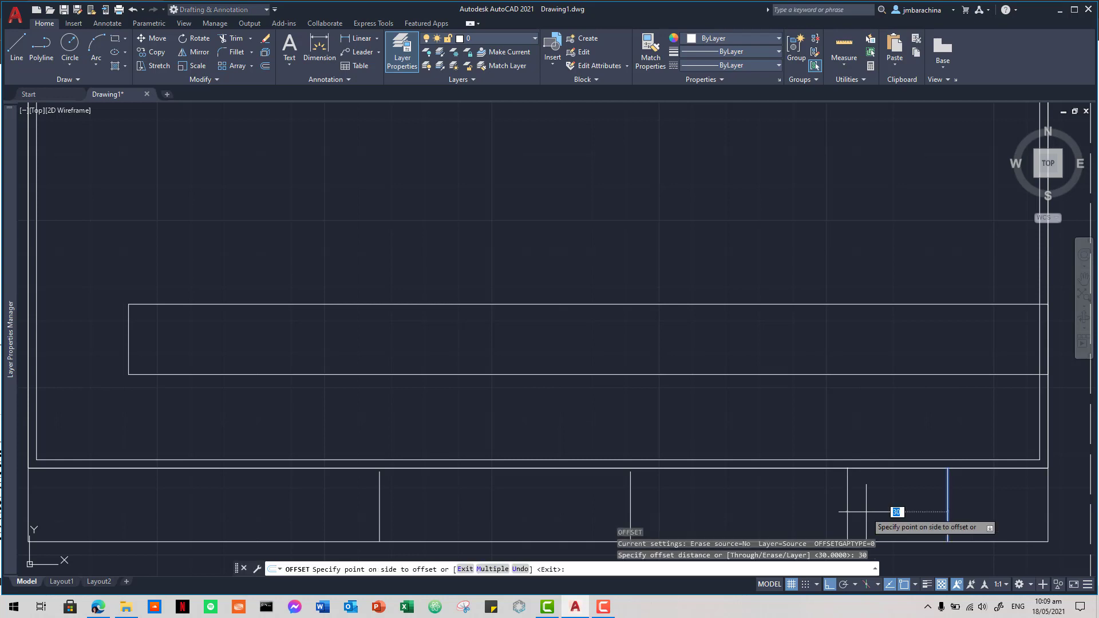
click(807, 500)
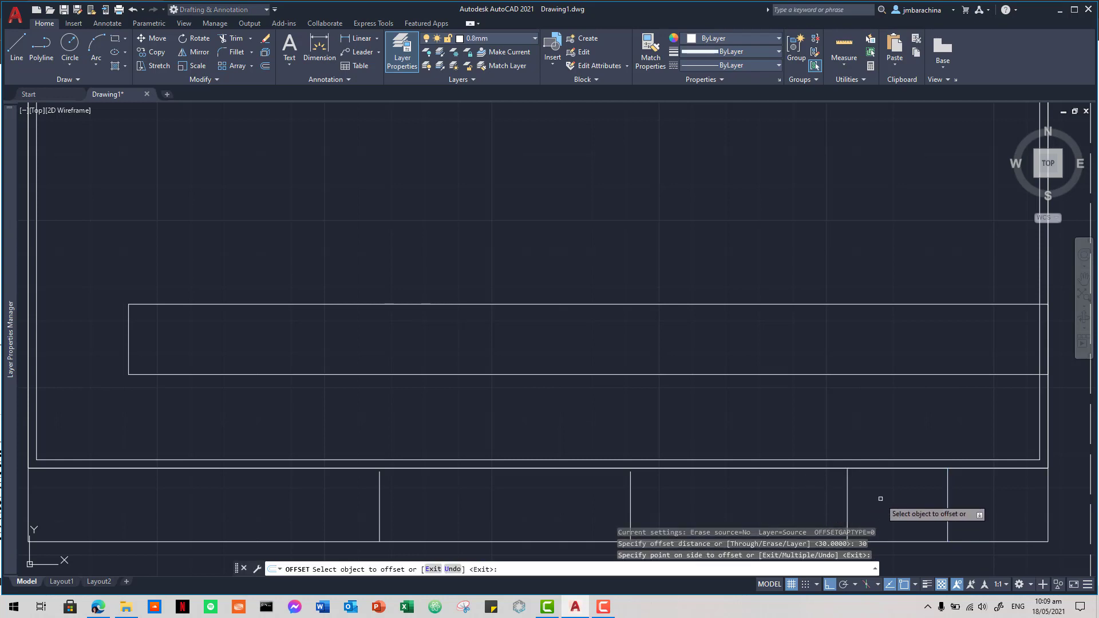
Step: Switch to plate-01.pdf to check the title block's column widths, return to AutoCAD, and end the Offset command
key(alt+Tab)
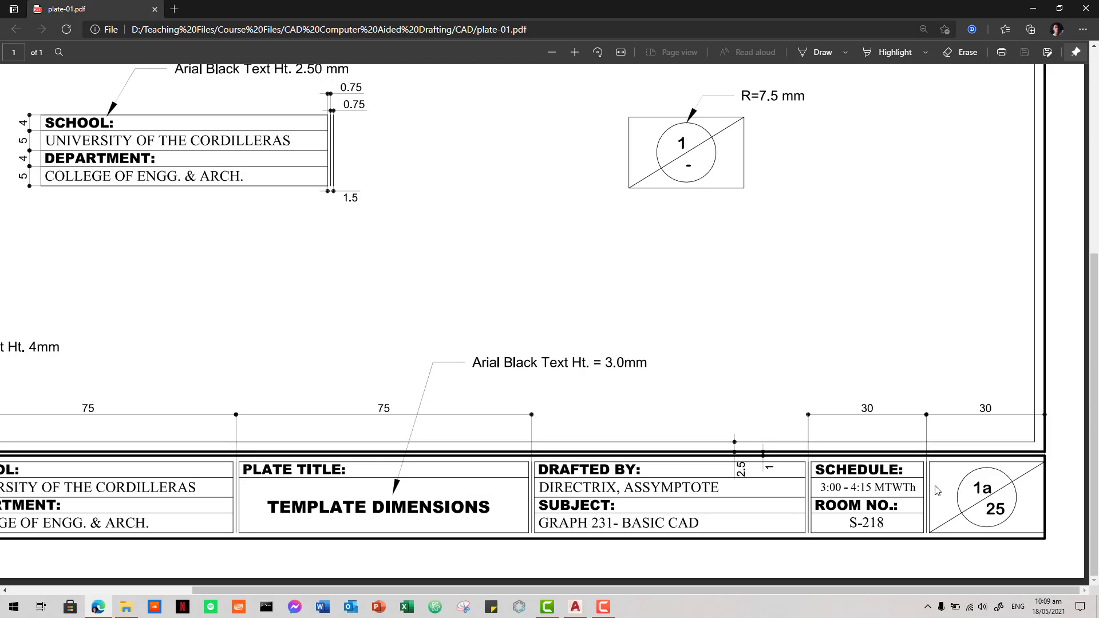
key(alt+Tab)
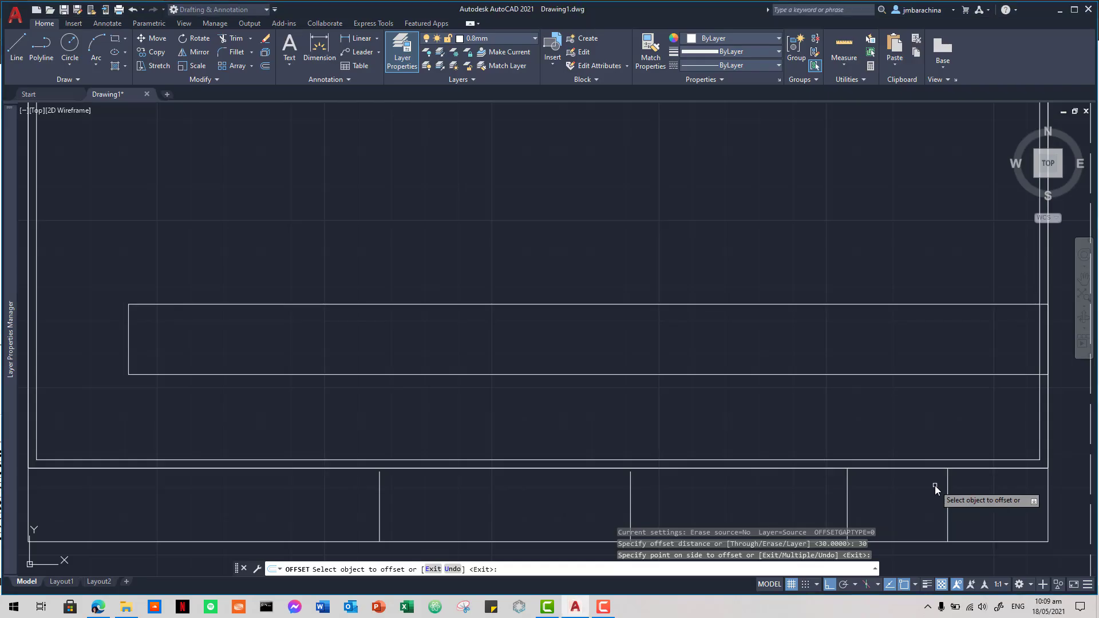
scroll(935, 485, down, 1)
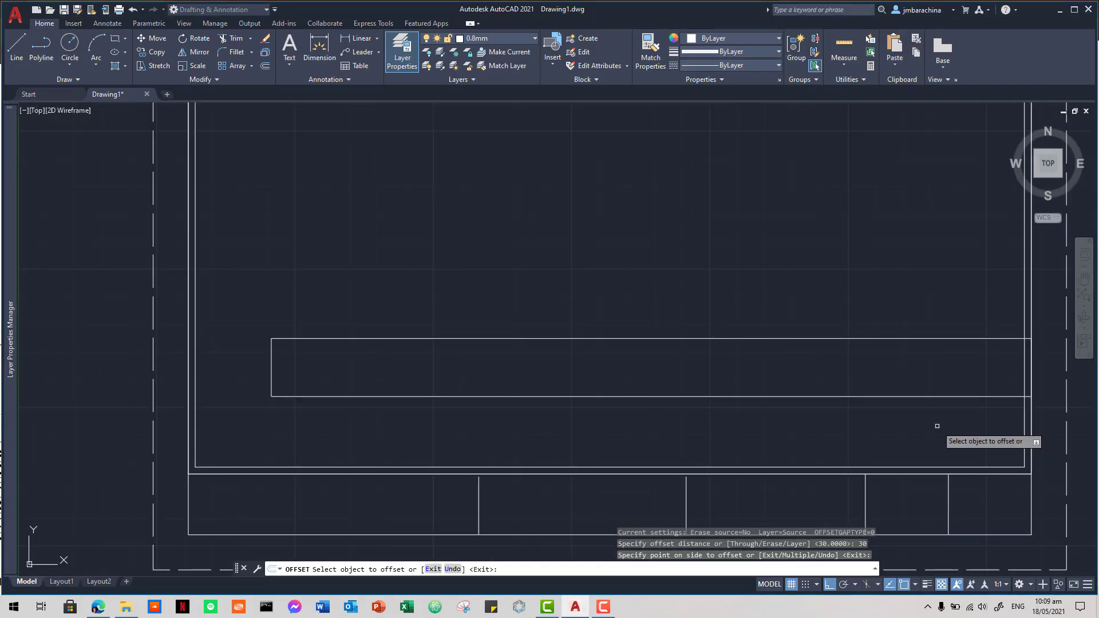
key(Escape)
key(Escape)
key(Escape)
Step: Move the title block rectangle 50 mm straight down onto the divided strip below the drawing frame
click(936, 426)
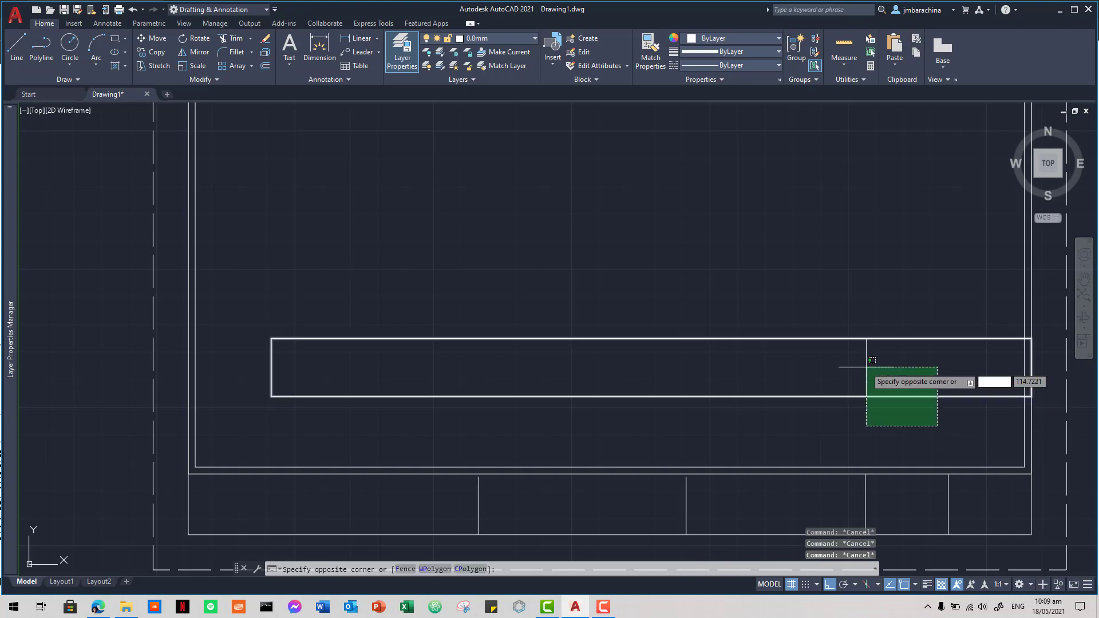
click(865, 366)
text(m)
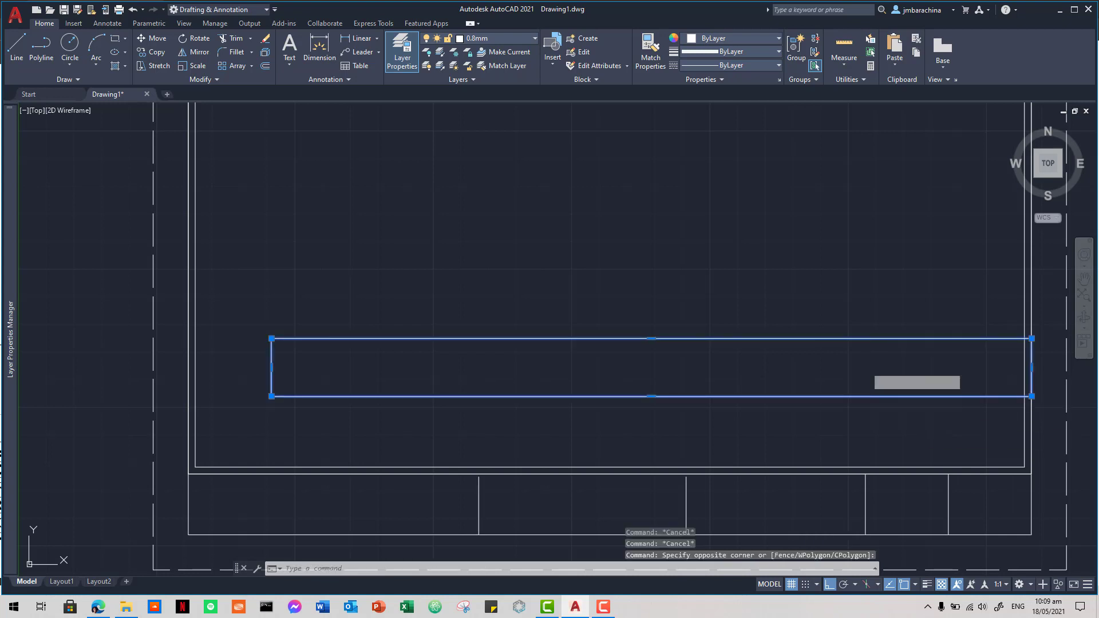
key(Return)
click(789, 287)
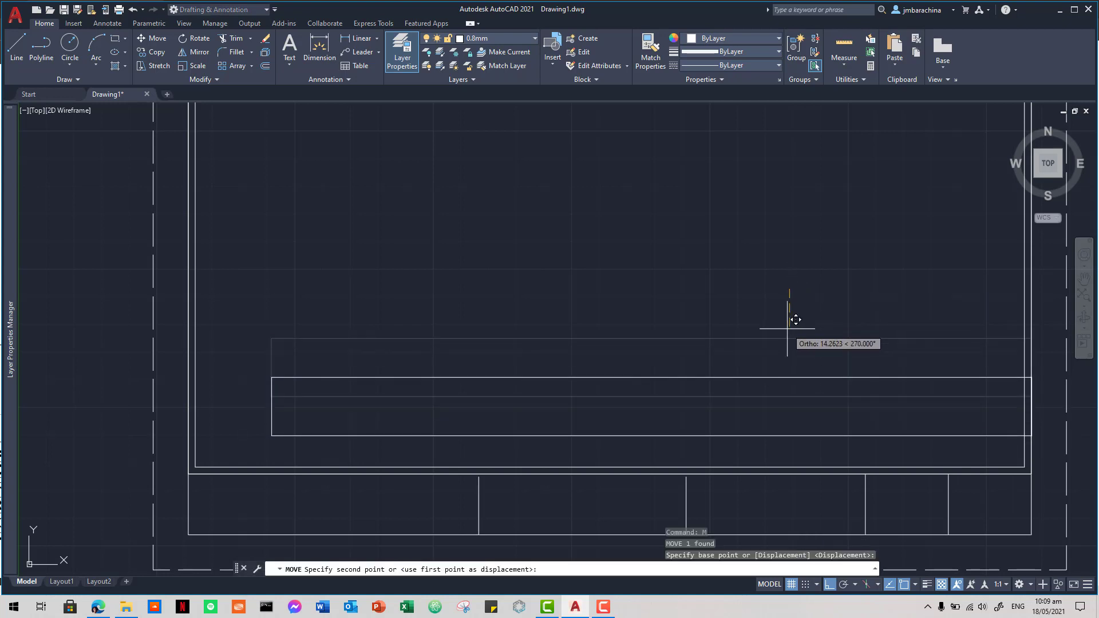
text(50)
key(Return)
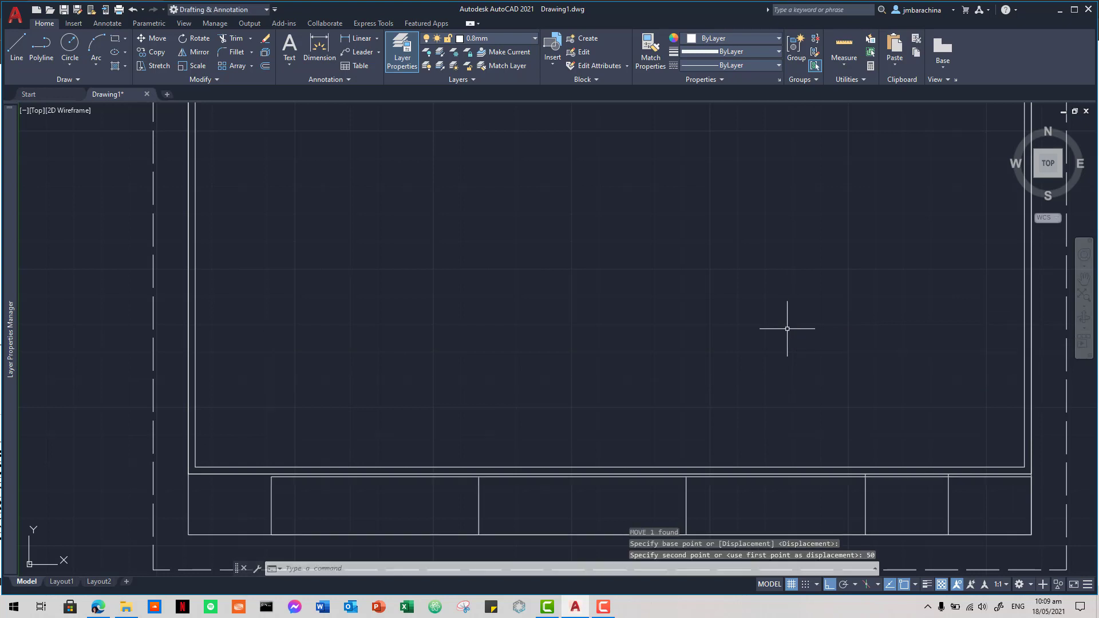
Step: Examine the title block's first compartments and compare them with the layout in plate-01.pdf
scroll(303, 500, up, 6)
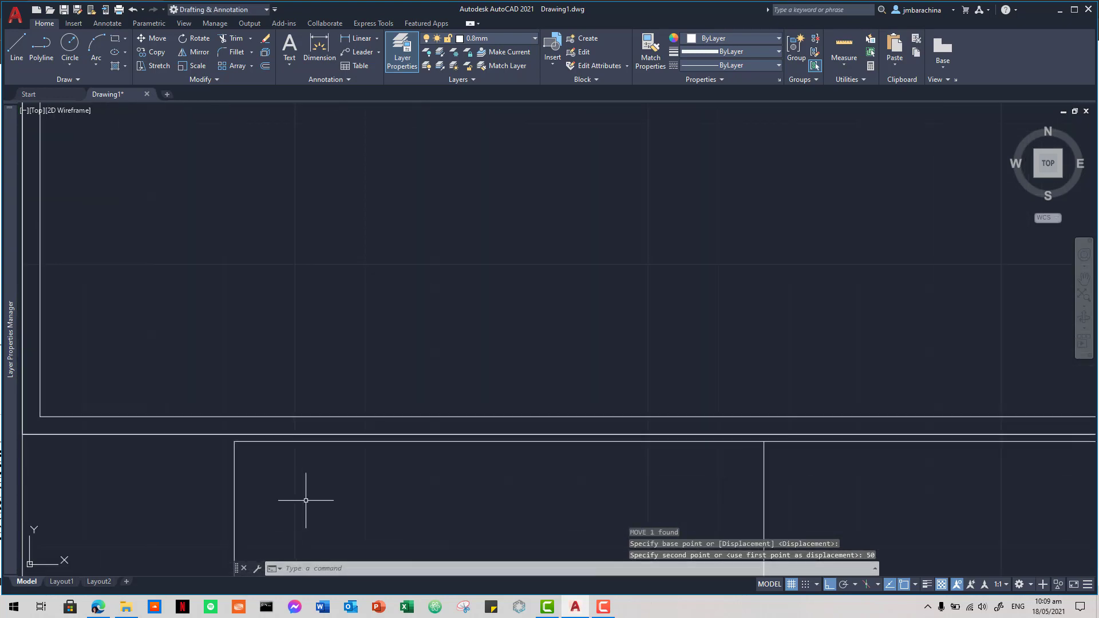
middle_drag(370, 489, 308, 343)
scroll(552, 365, down, 2)
middle_drag(559, 371, 454, 359)
key(Escape)
key(Escape)
key(Escape)
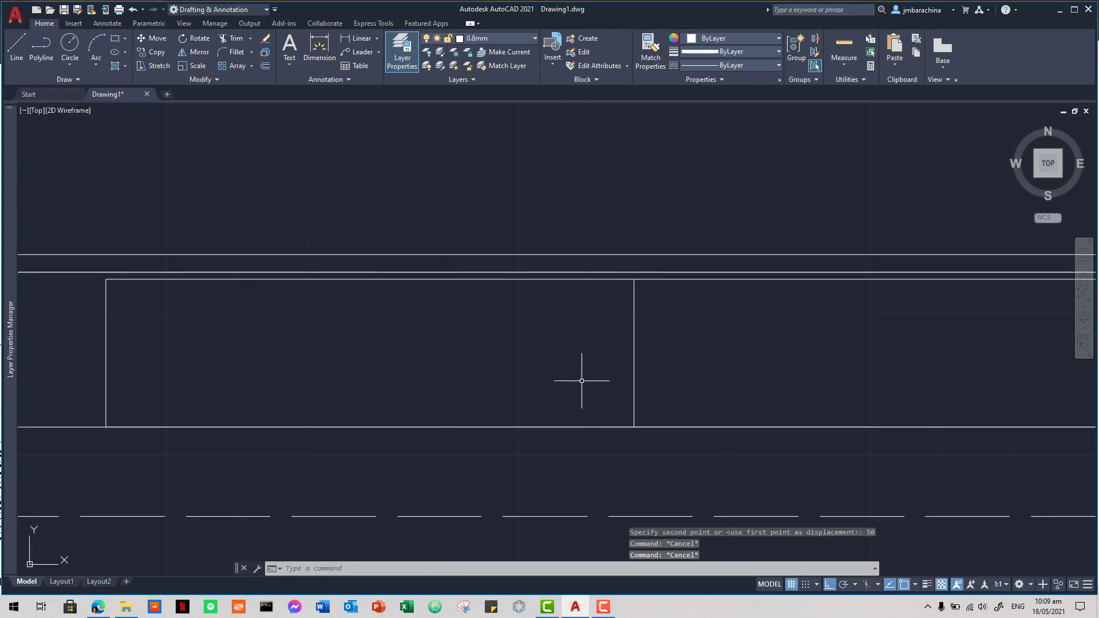
key(alt+Tab)
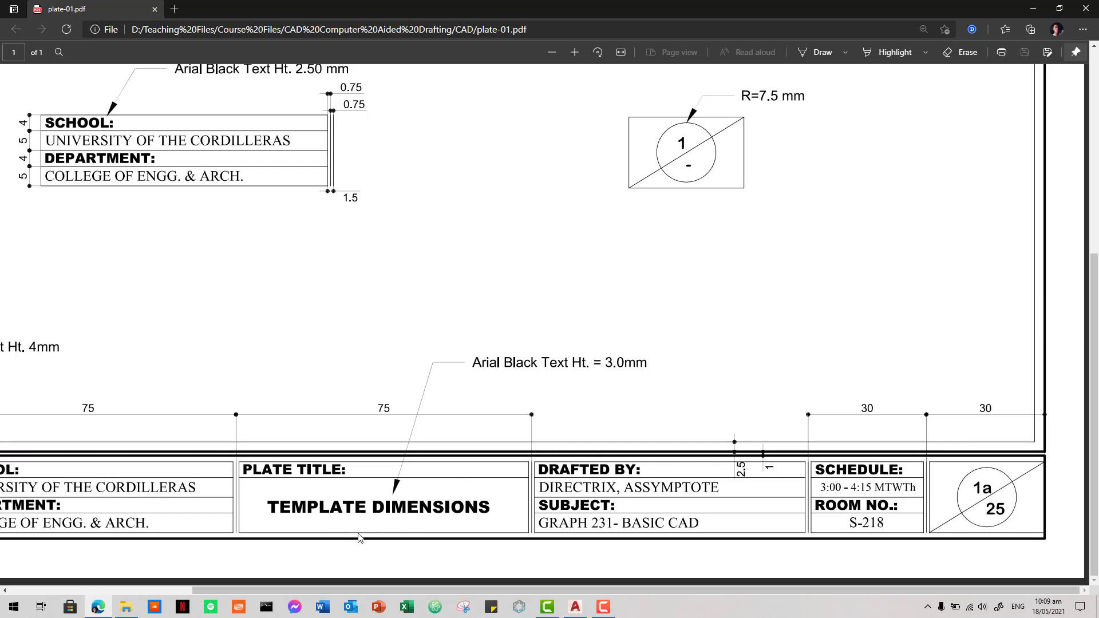
key(alt+Tab)
Step: Make layer 0 current and draw a 75 by 21 mm rectangle over the title block's first 75 mm compartment
scroll(445, 474, up, 3)
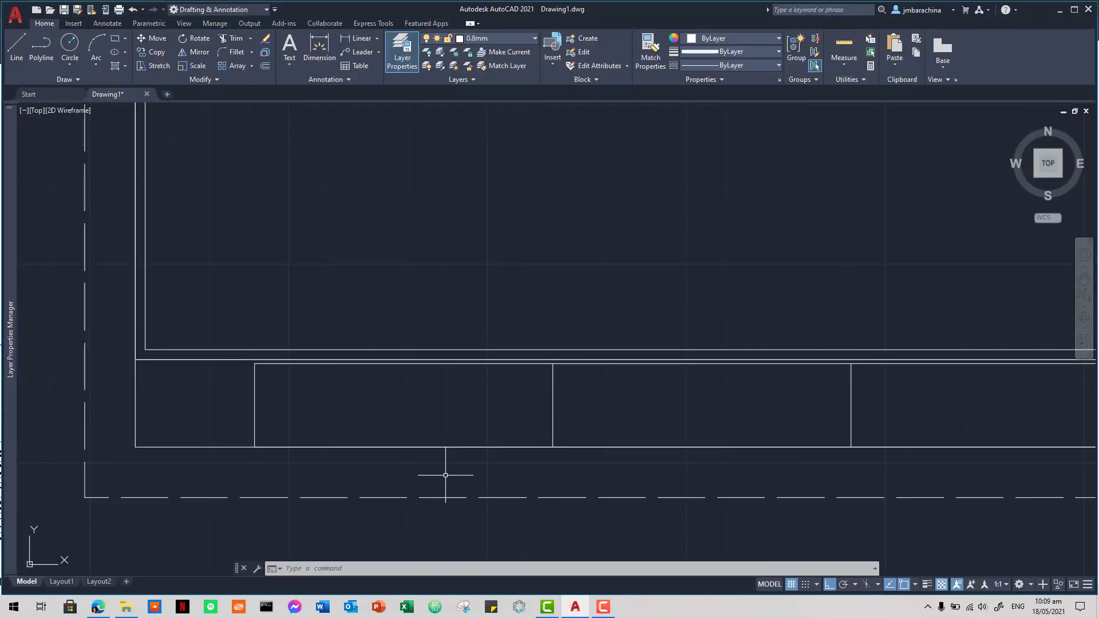
click(519, 40)
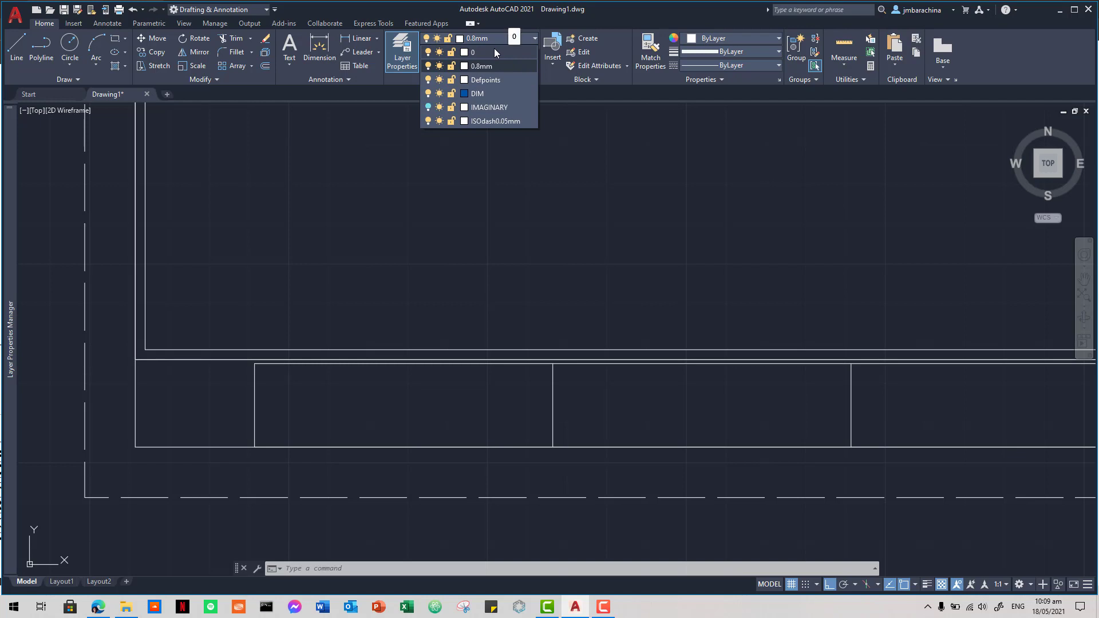
click(494, 51)
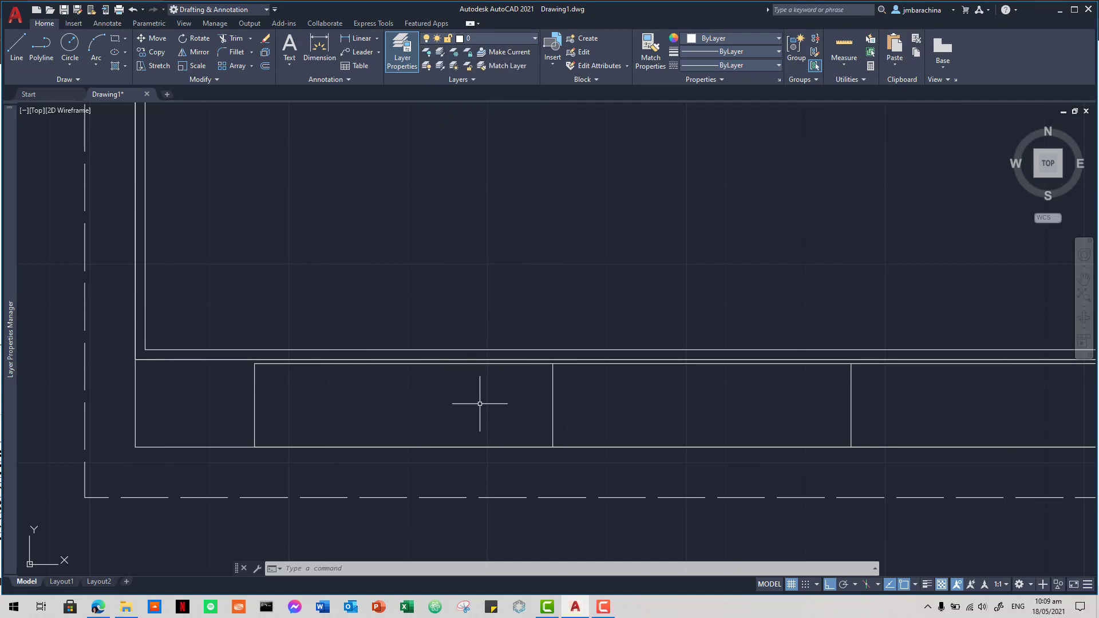
click(483, 399)
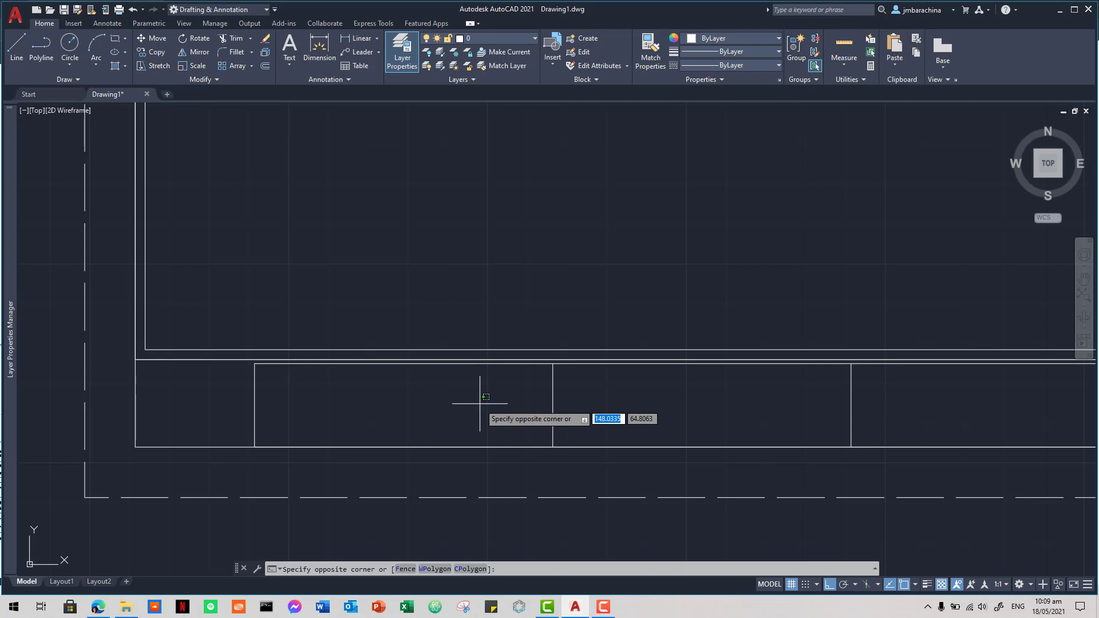
text(rec)
key(Return)
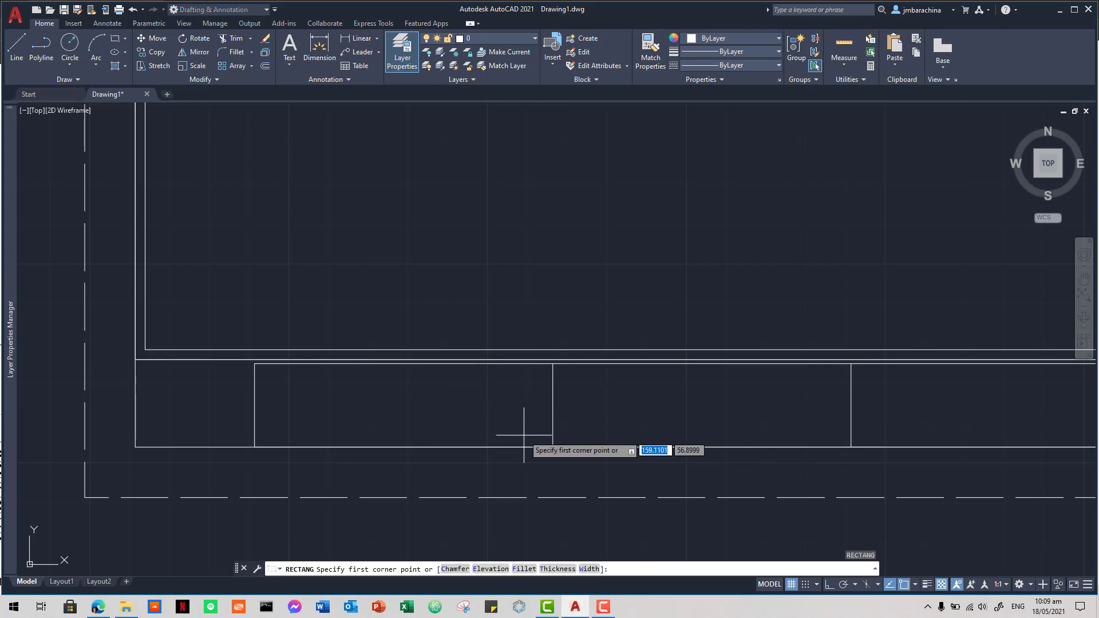
click(552, 447)
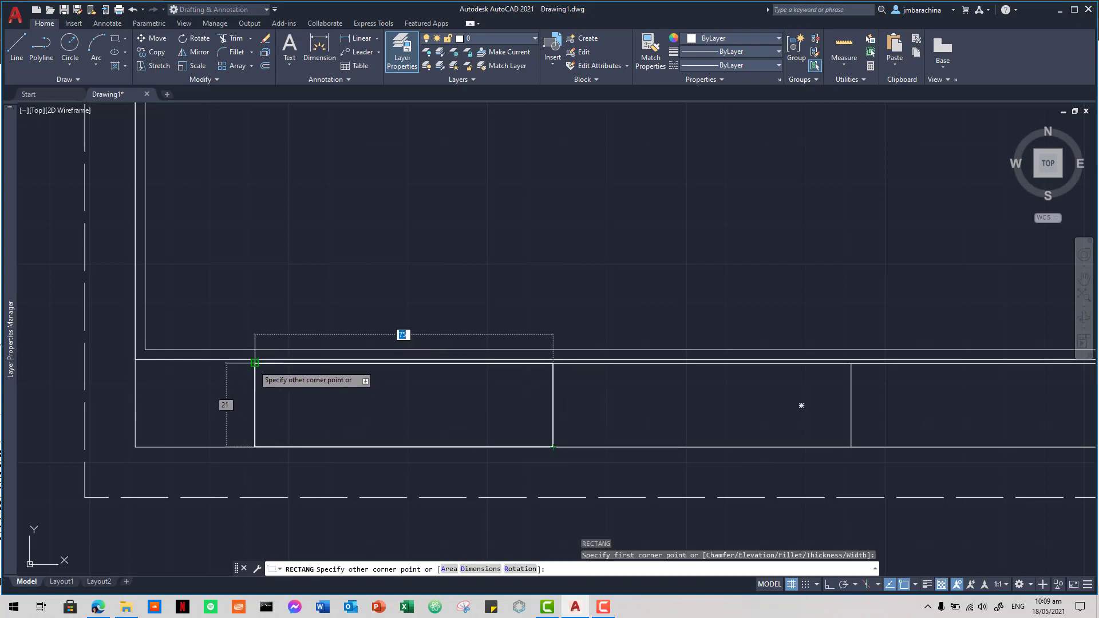
scroll(266, 359, up, 2)
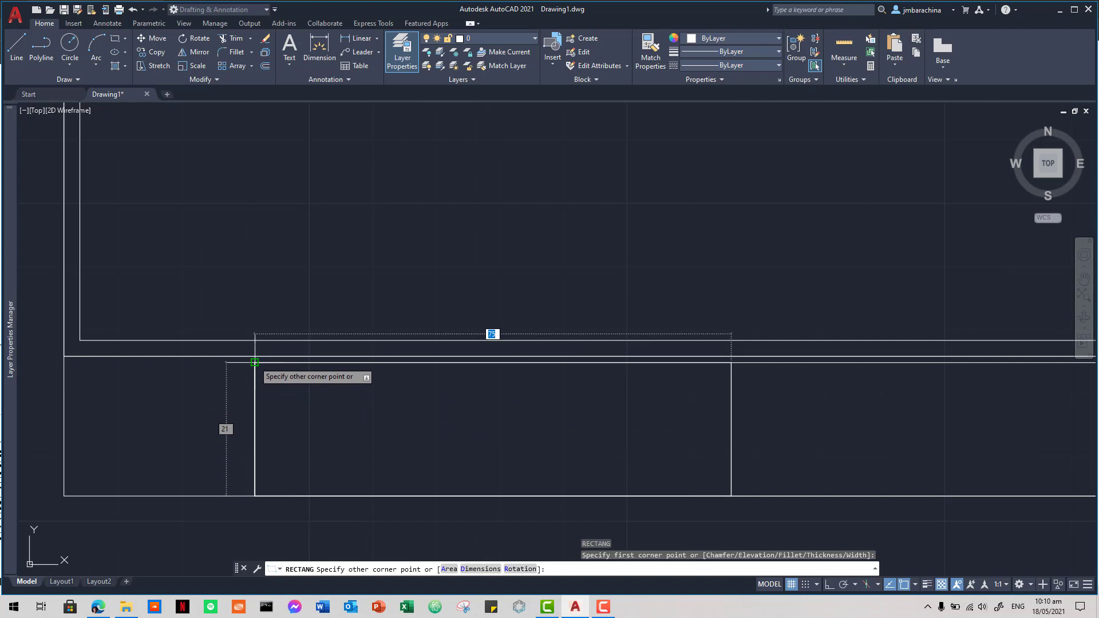
click(255, 362)
Step: Offset the new compartment rectangle 1.5 mm inward
click(303, 361)
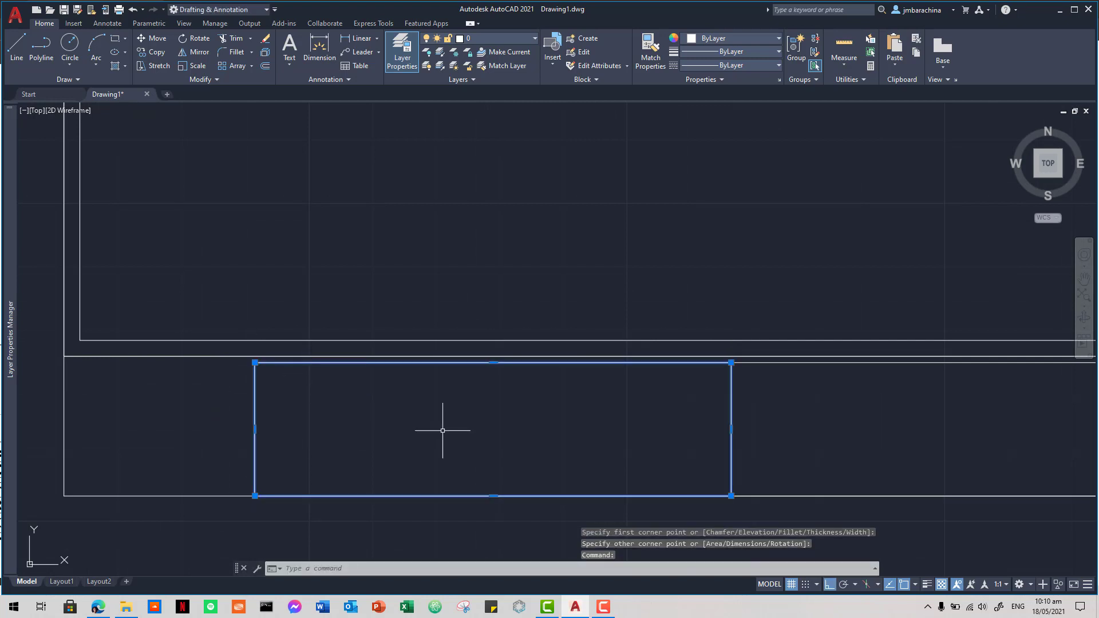
text(o)
key(Return)
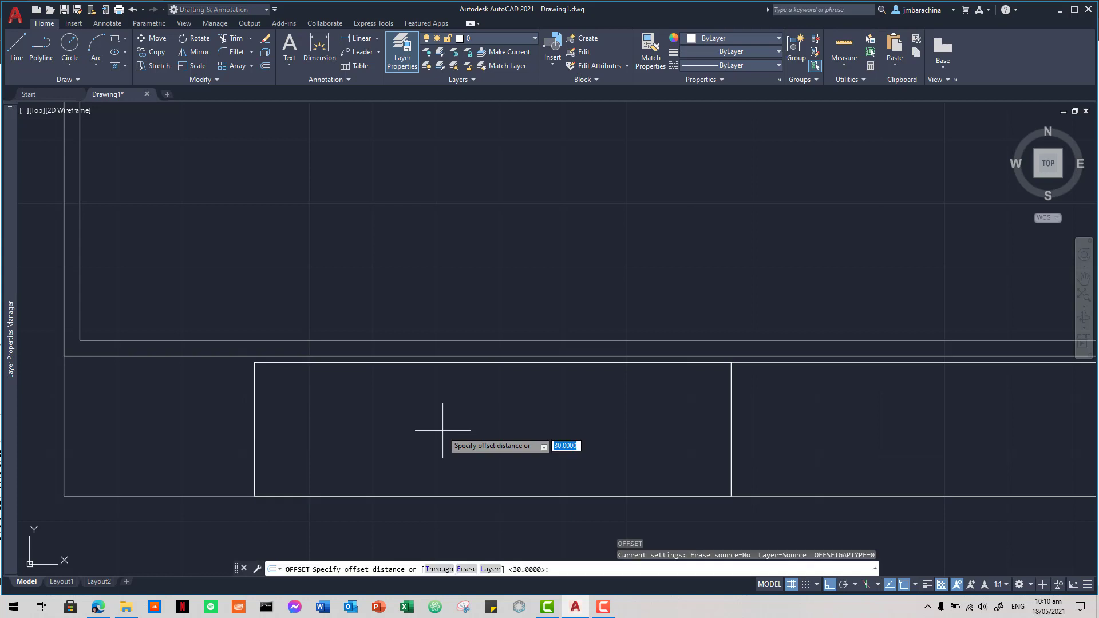
text(1.5)
key(Return)
click(443, 429)
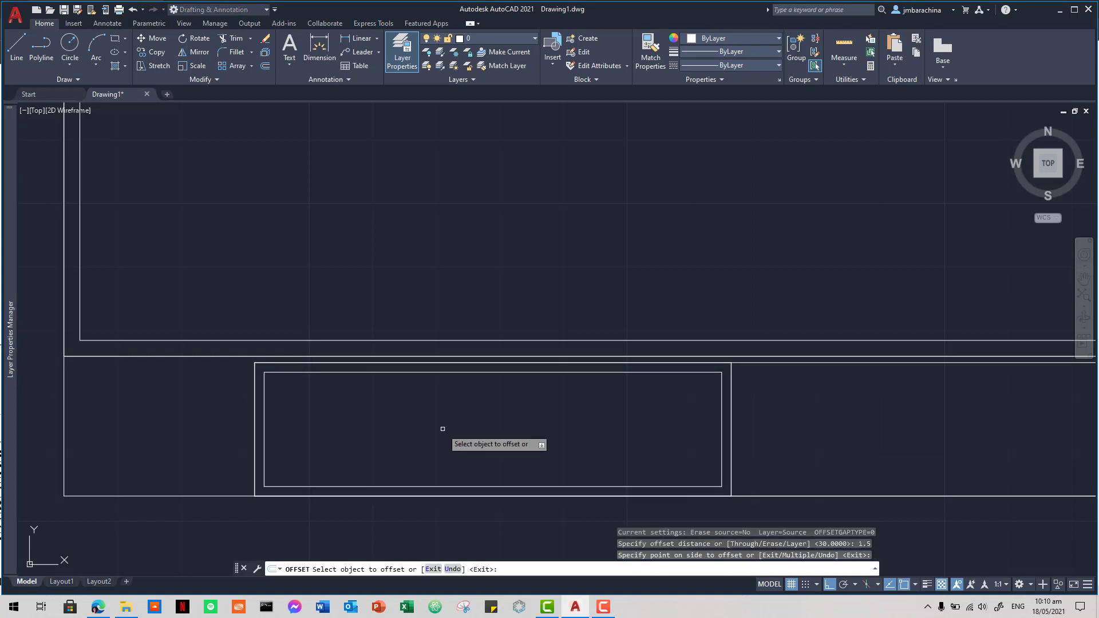
key(Escape)
key(Escape)
Step: Delete the outer 75 by 21 mm rectangle that served as the source of the offset
click(255, 393)
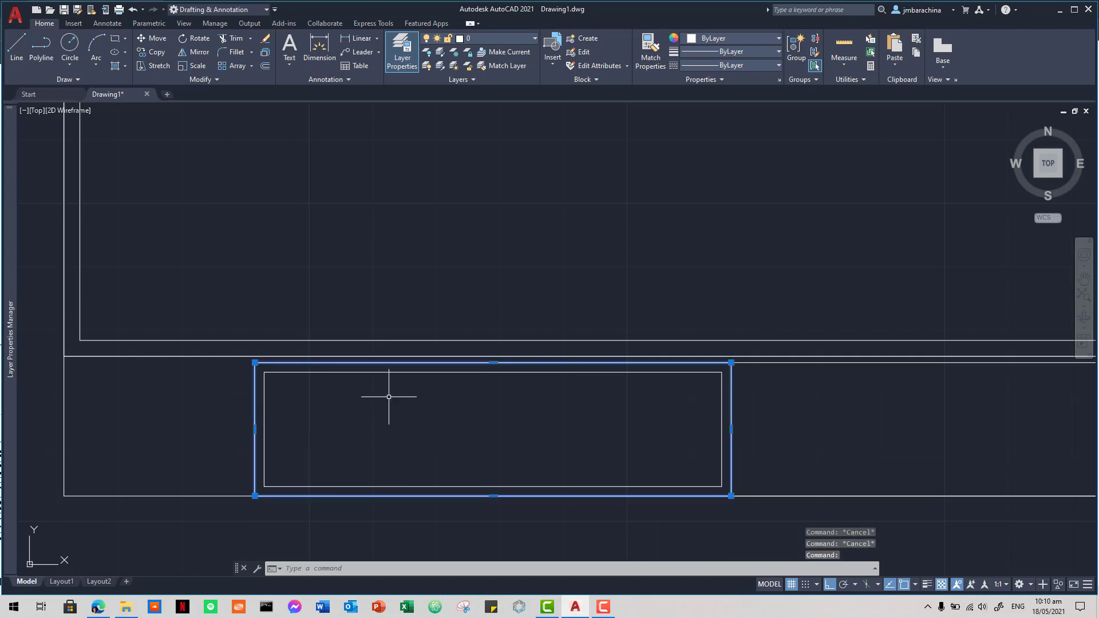
key(Delete)
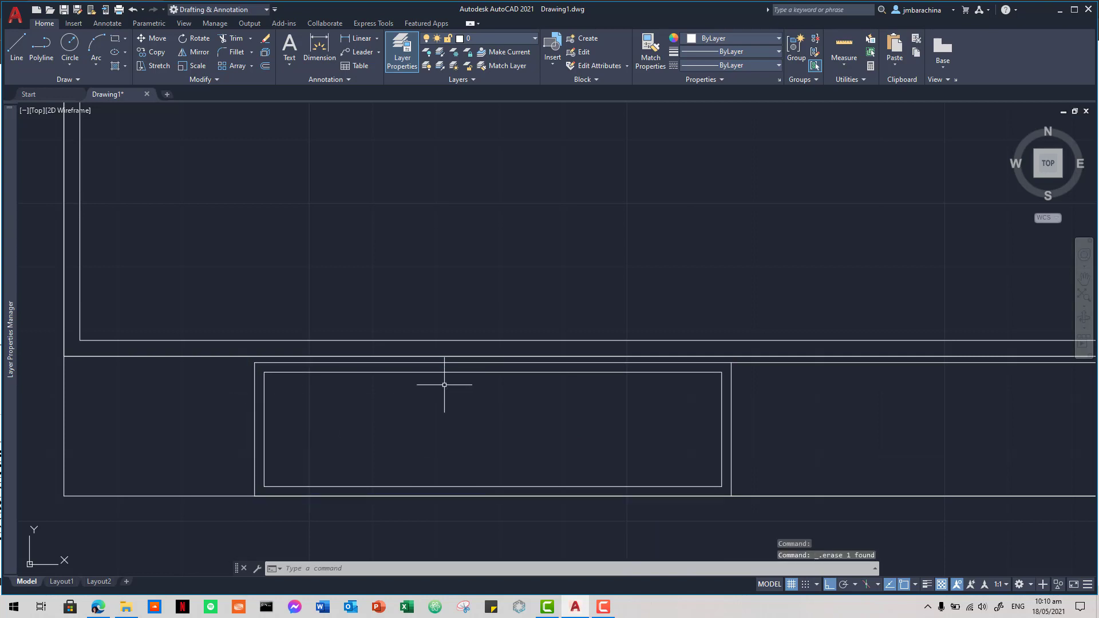
click(695, 362)
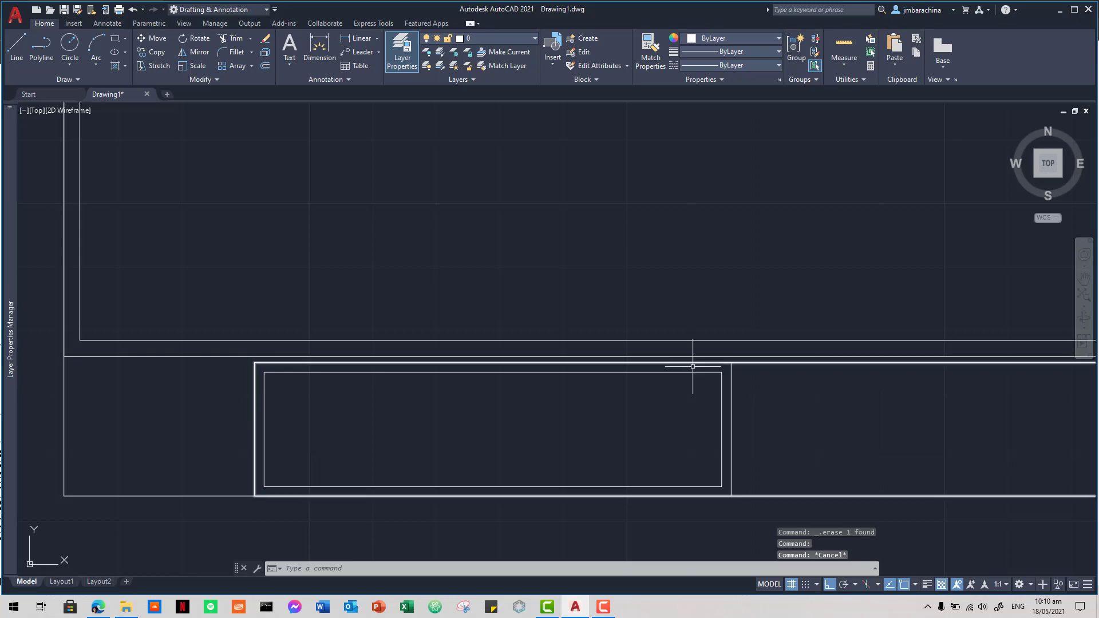
Step: Examine the spacing around the SCHOOL box and its right-hand divider in plate-01.pdf
key(alt+Tab)
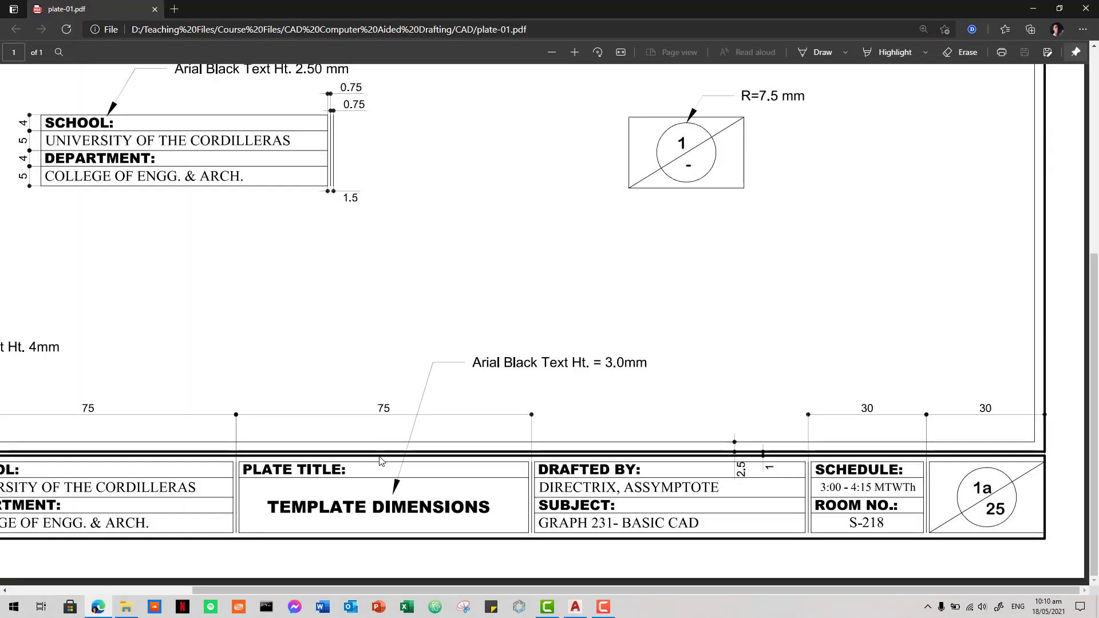
drag(375, 593, 245, 593)
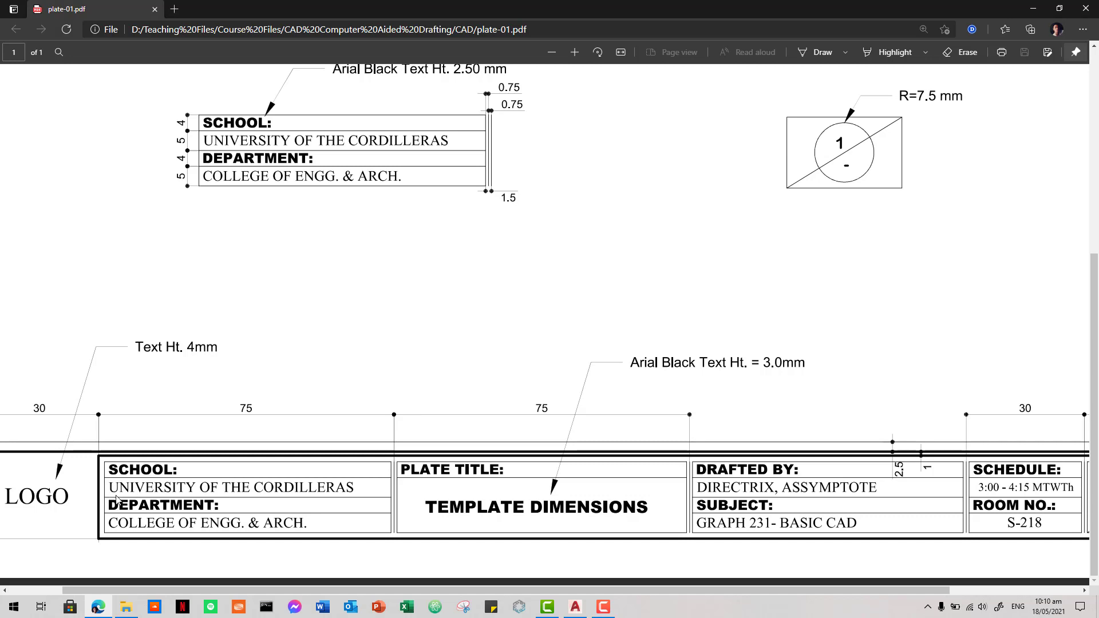
ctrl+scroll(116, 499, up, 5)
scroll(137, 491, down, 1)
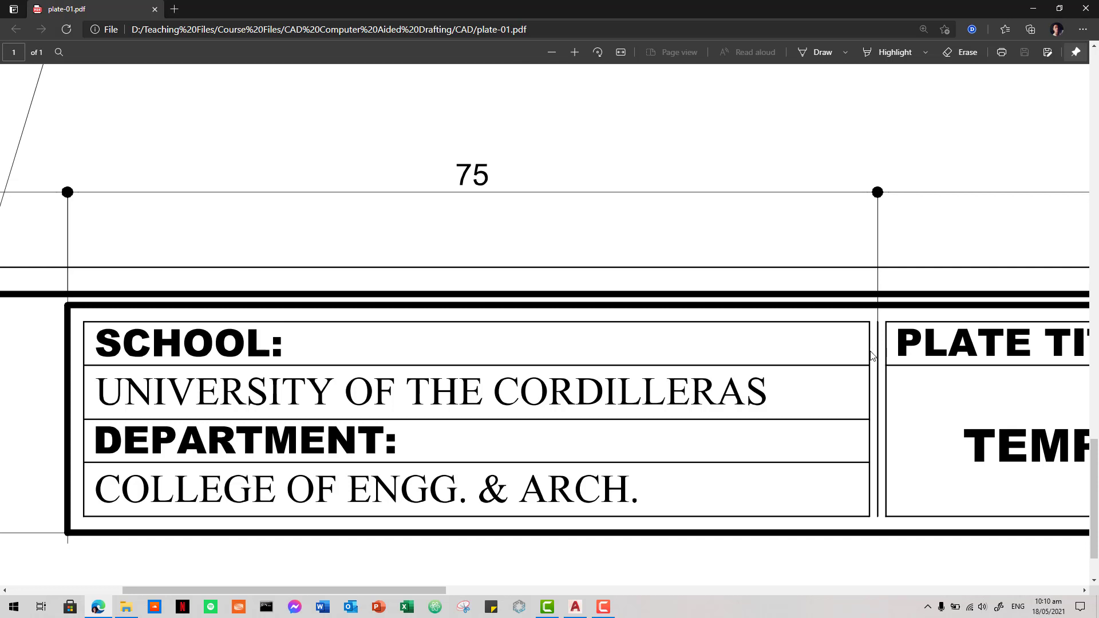
key(alt+Tab)
Step: Stretch the inner rectangle's right edge 0.75 mm outward toward the compartment divider
click(722, 411)
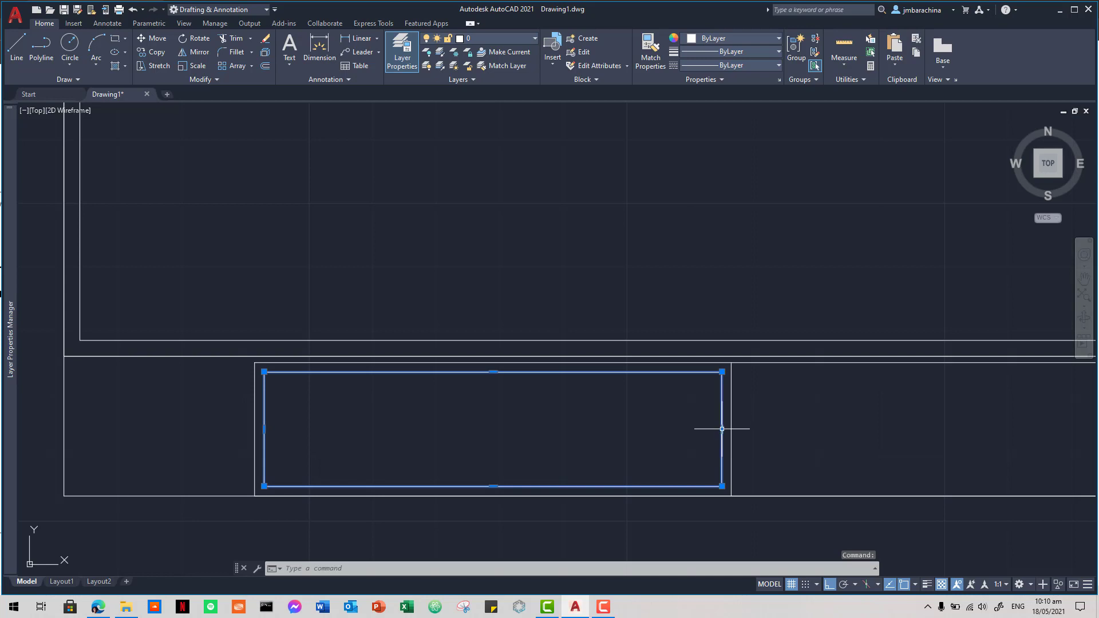
click(722, 428)
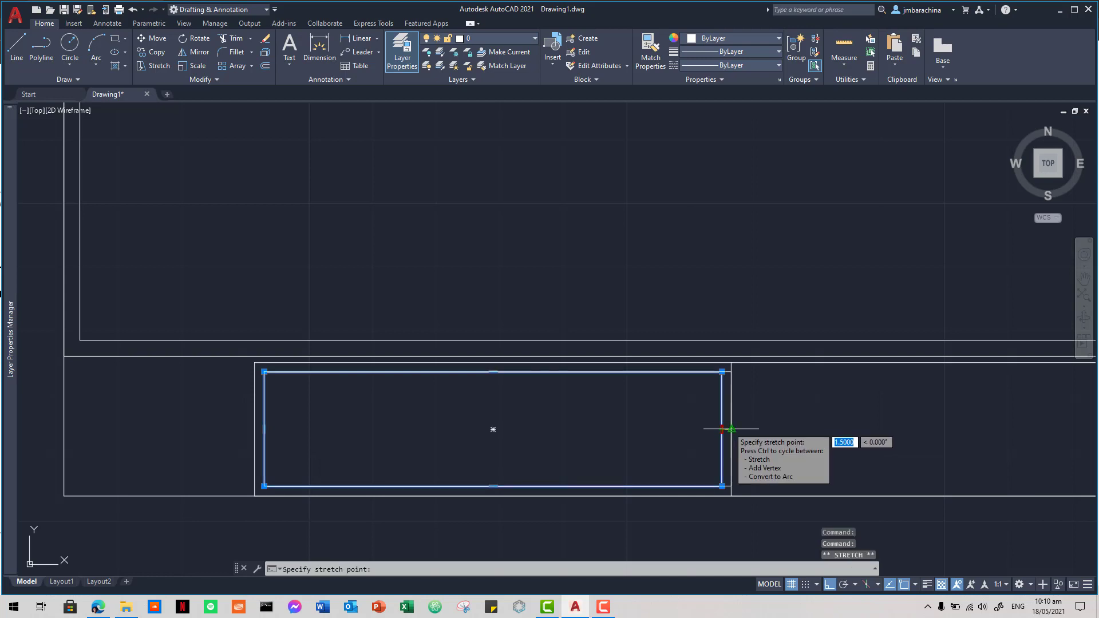
text(0.75)
key(Return)
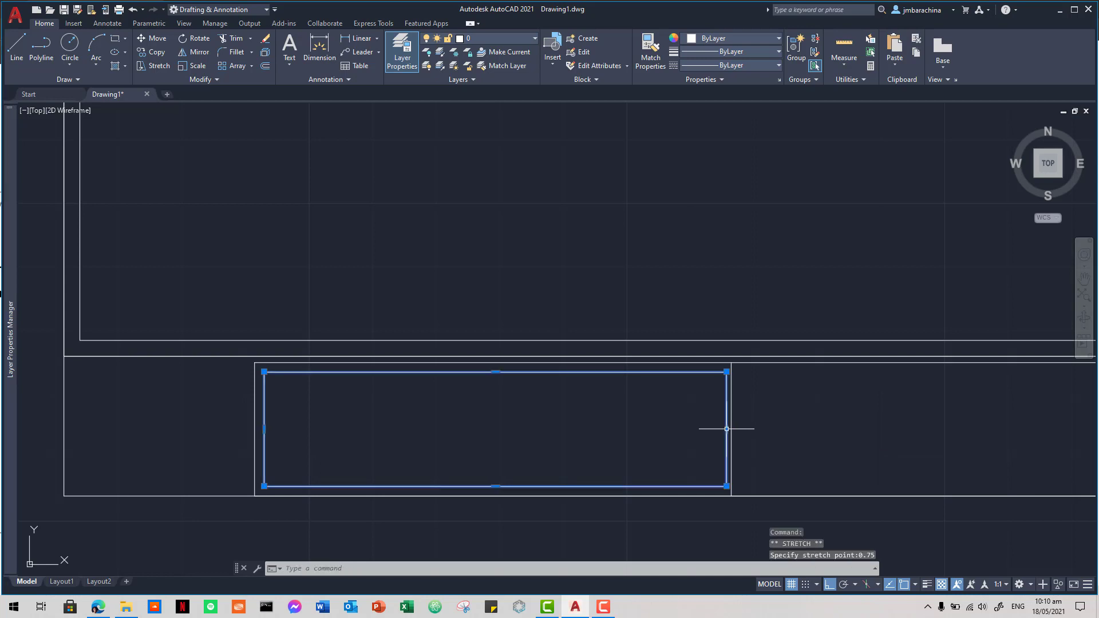
key(Escape)
key(Escape)
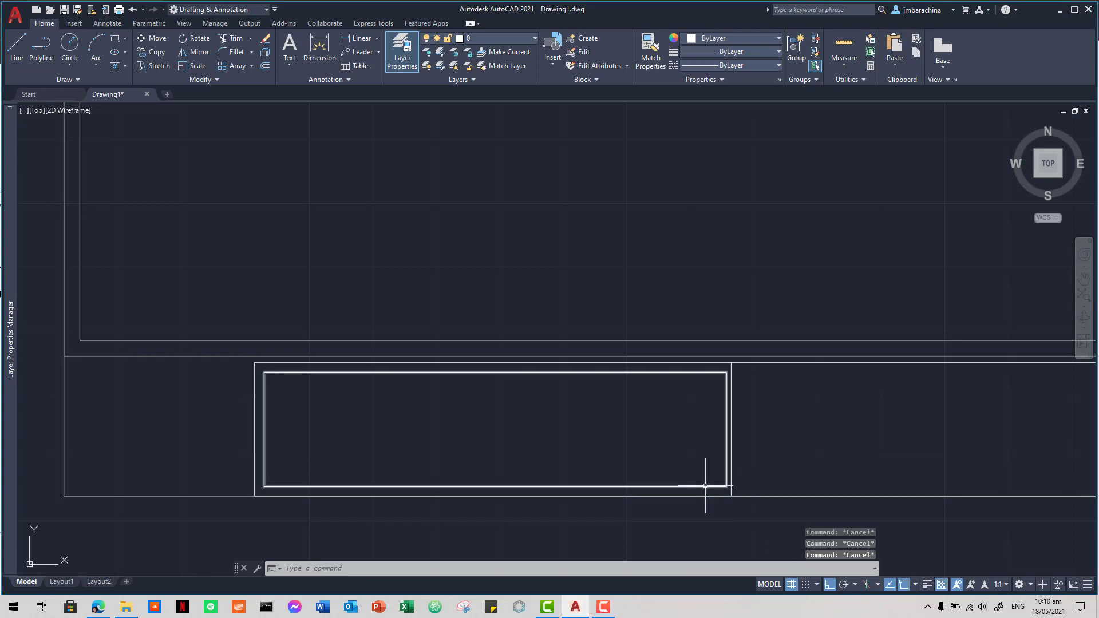
Step: Mirror the inner compartment rectangle across the vertical divider beside it, keeping the source rectangle
key(alt+Tab)
key(alt+Tab)
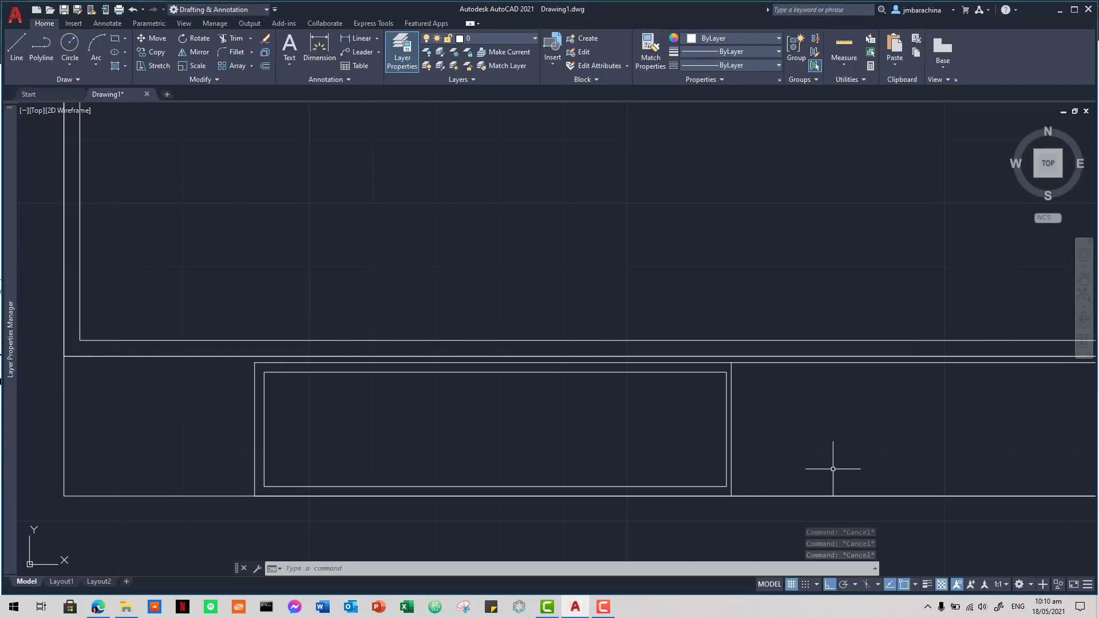
click(715, 486)
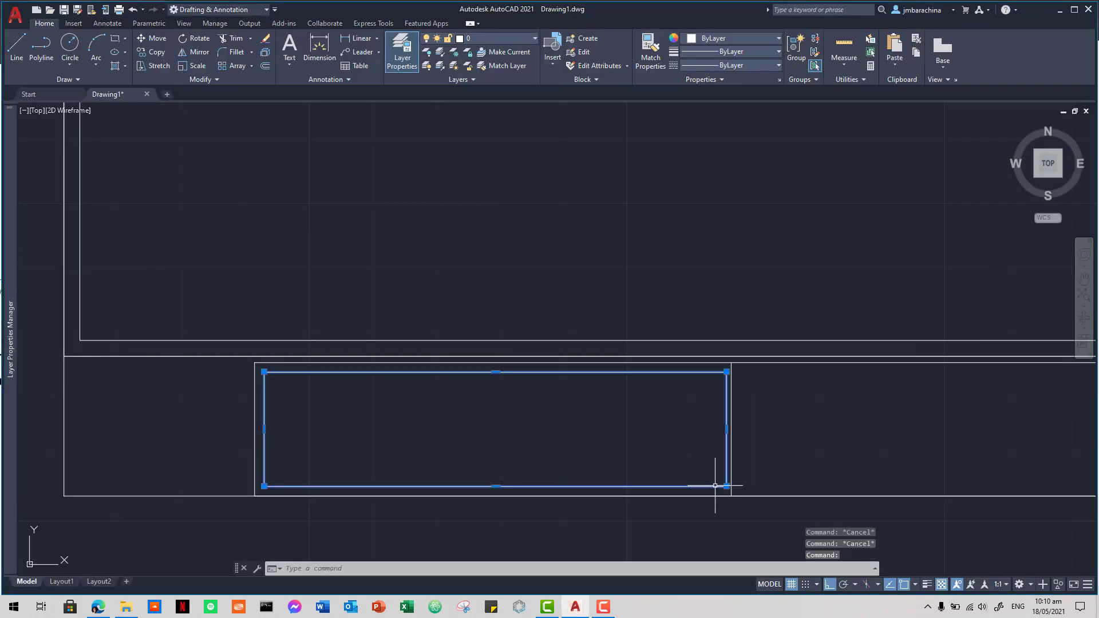
key(Return)
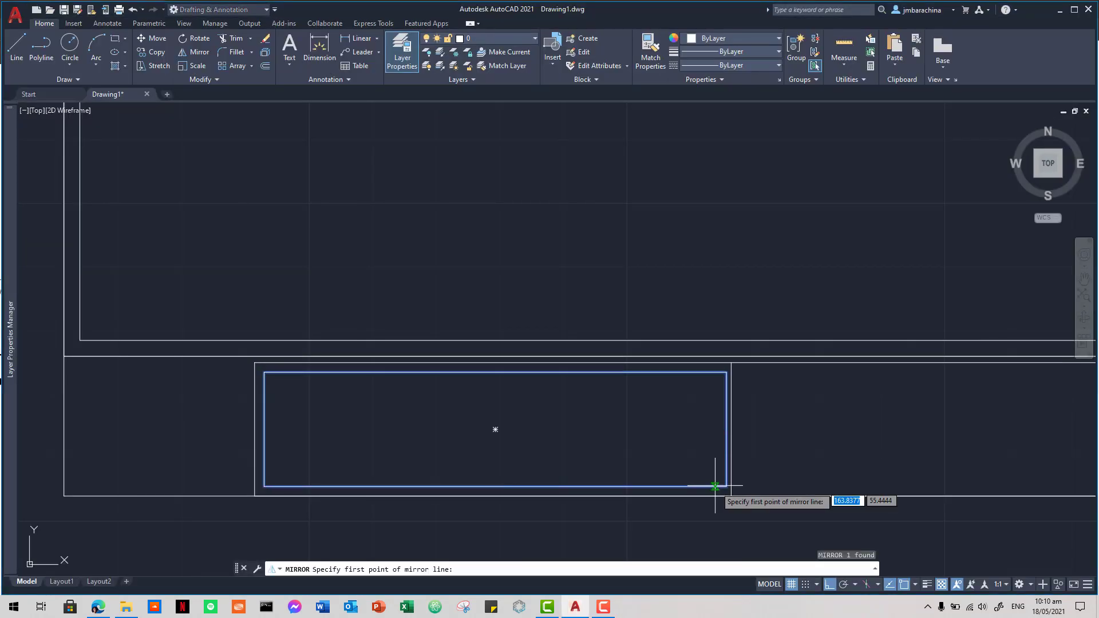
click(731, 495)
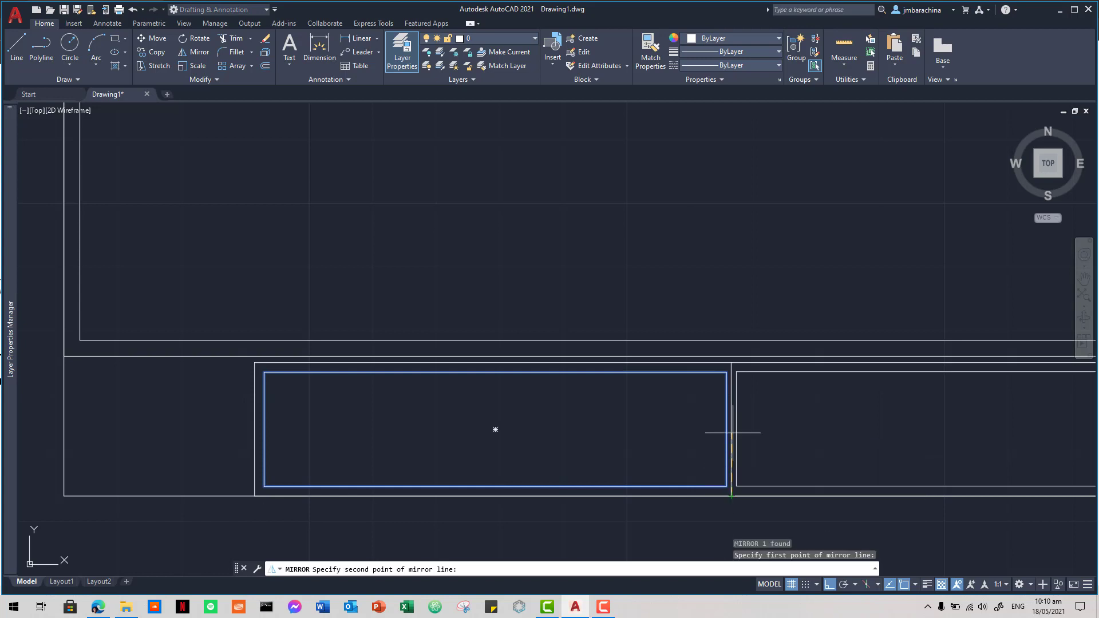
click(732, 365)
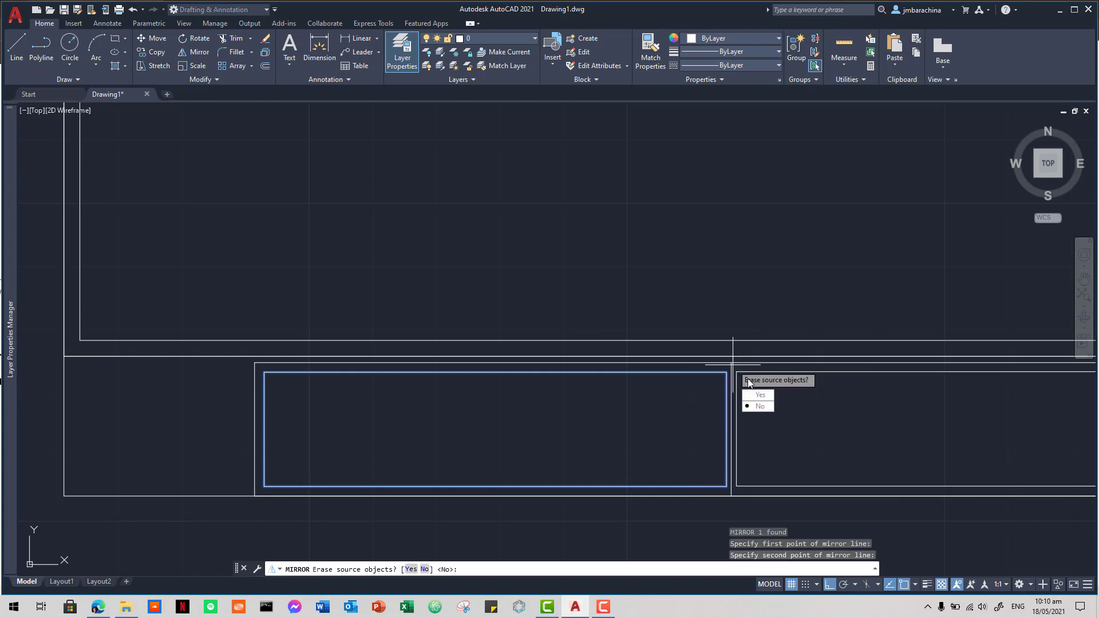
click(760, 407)
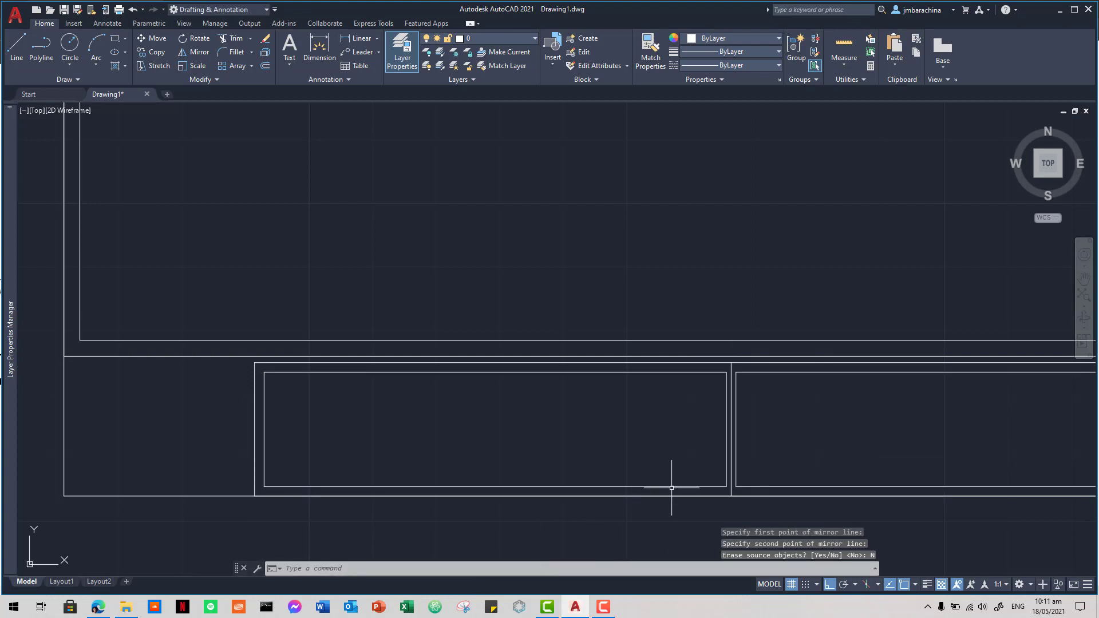
Step: Stretch the mirrored rectangle's right edge 0.75 mm outward toward the next divider
mouse_move(787, 462)
middle_down()
mouse_move(657, 461)
mouse_move(437, 412)
middle_up()
middle_drag(759, 414, 724, 409)
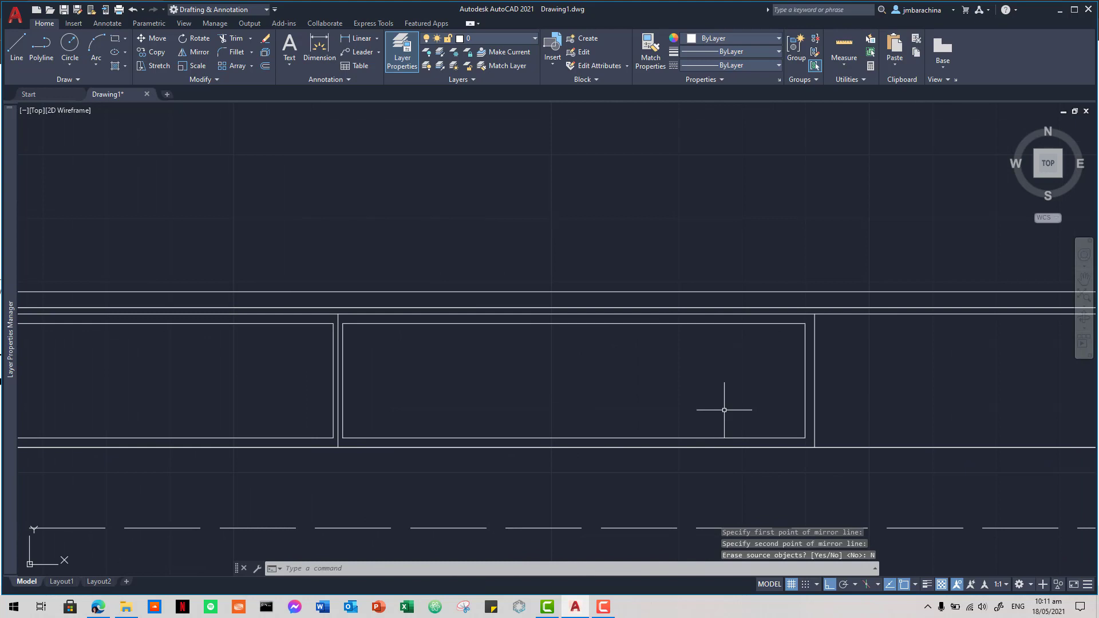
click(806, 379)
mouse_move(804, 380)
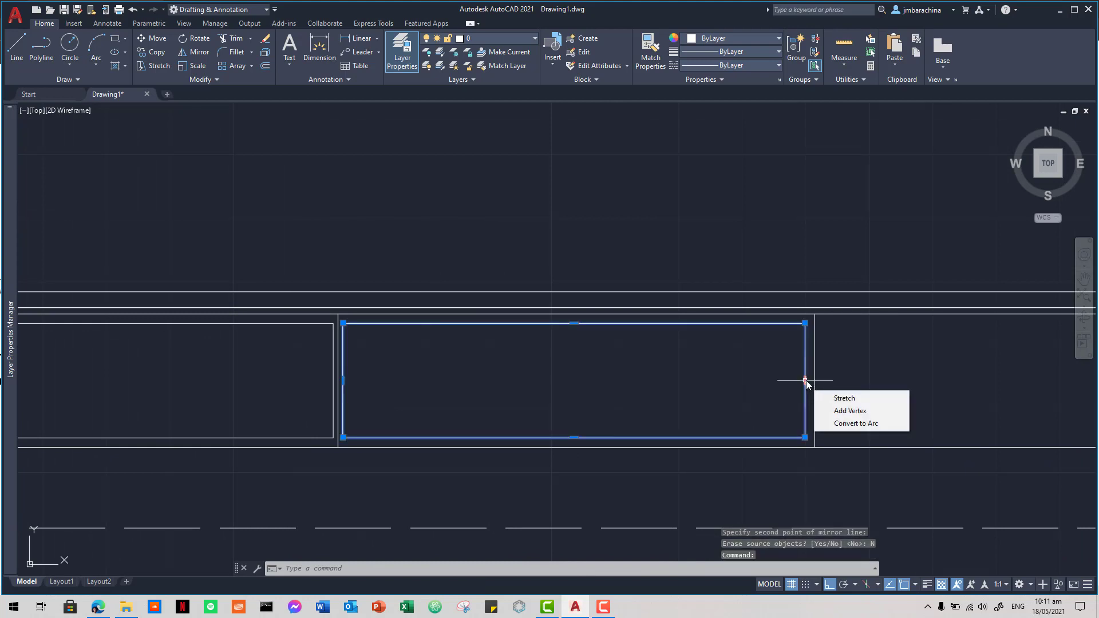
middle_drag(780, 395, 643, 426)
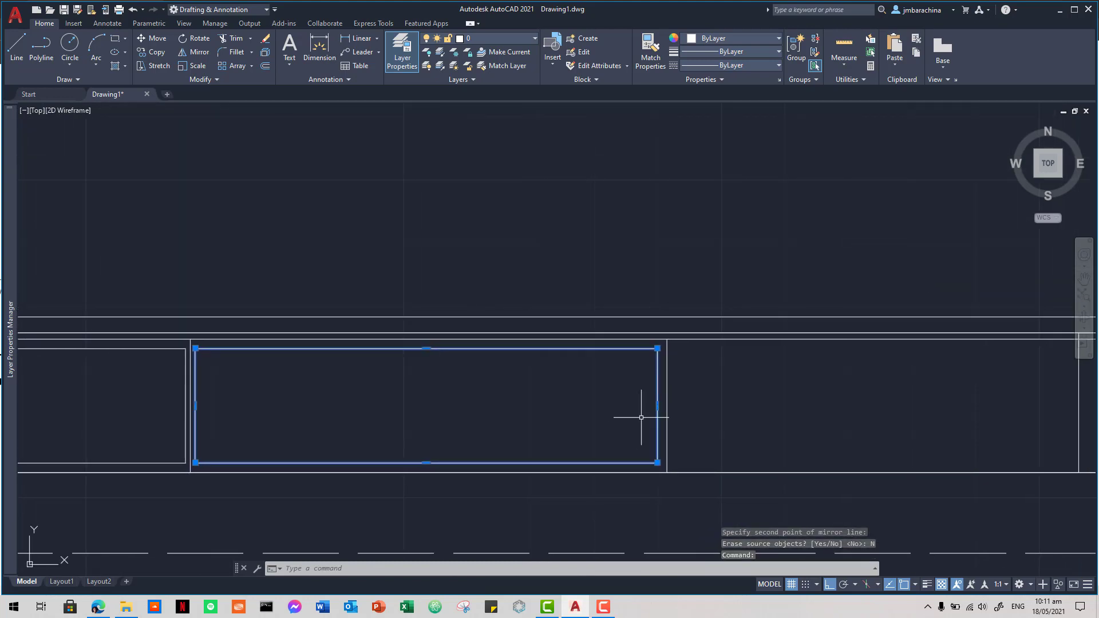
scroll(657, 410, up, 1)
click(659, 404)
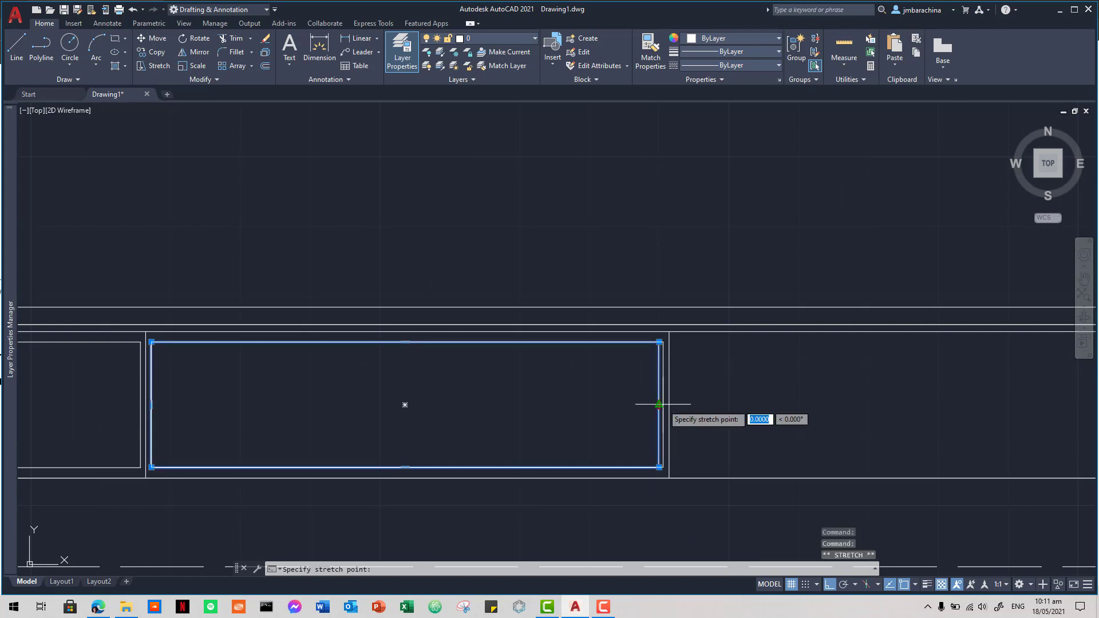
text(0.)
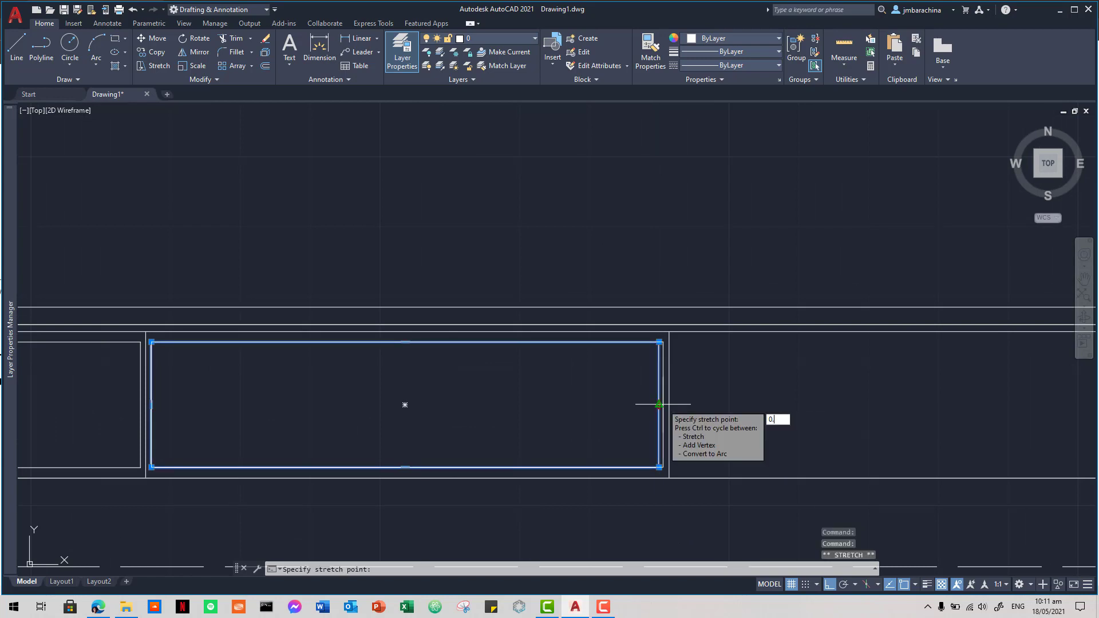
text(75)
key(Return)
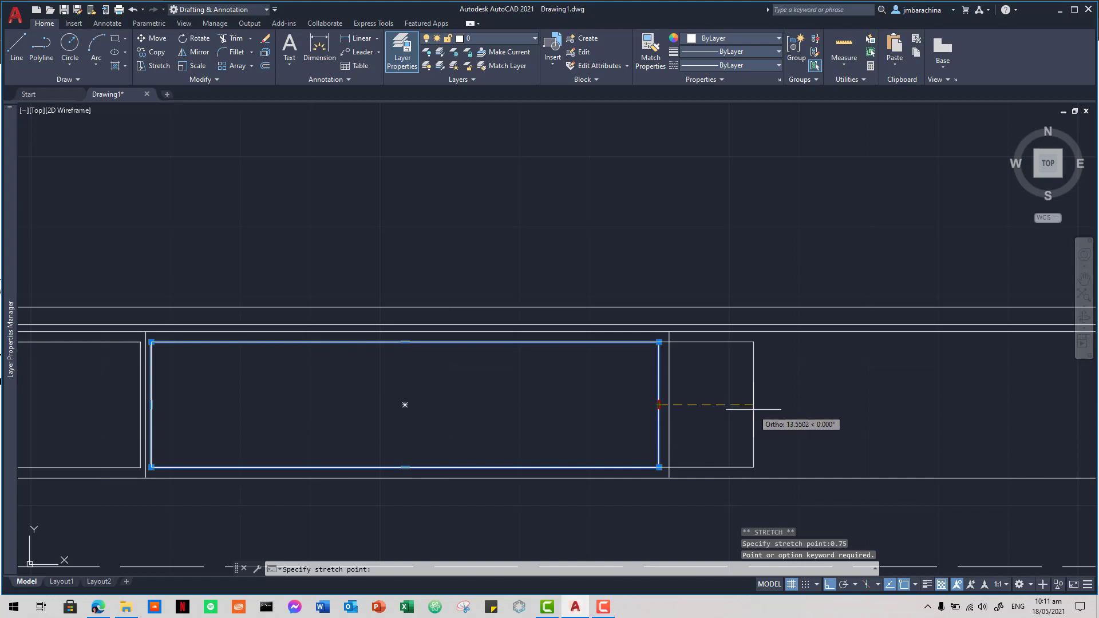
text(0)
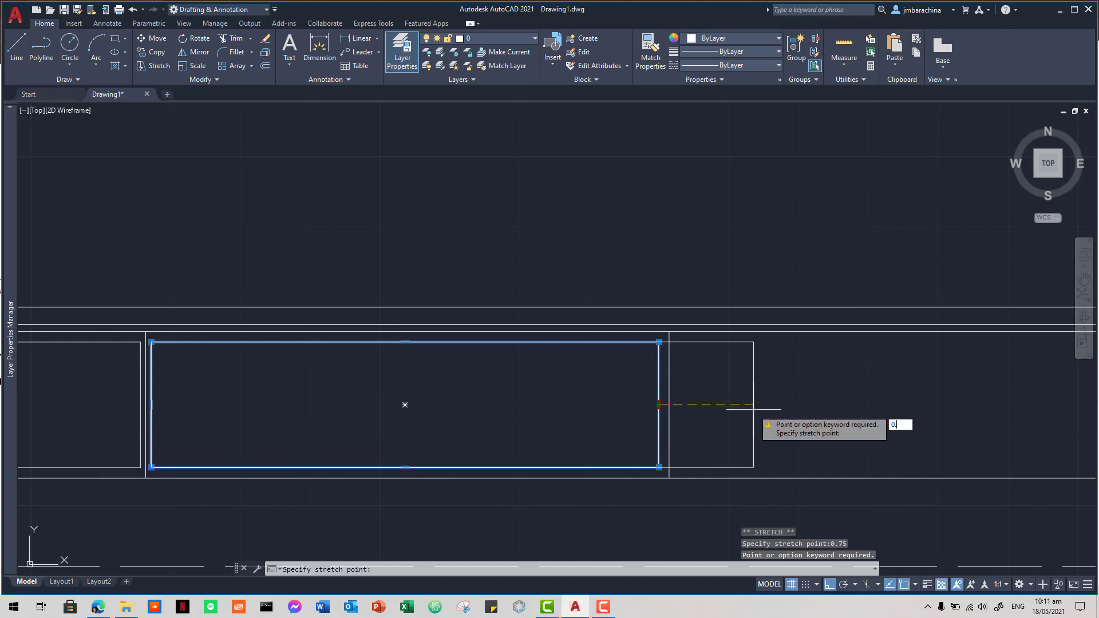
text(.75)
key(Return)
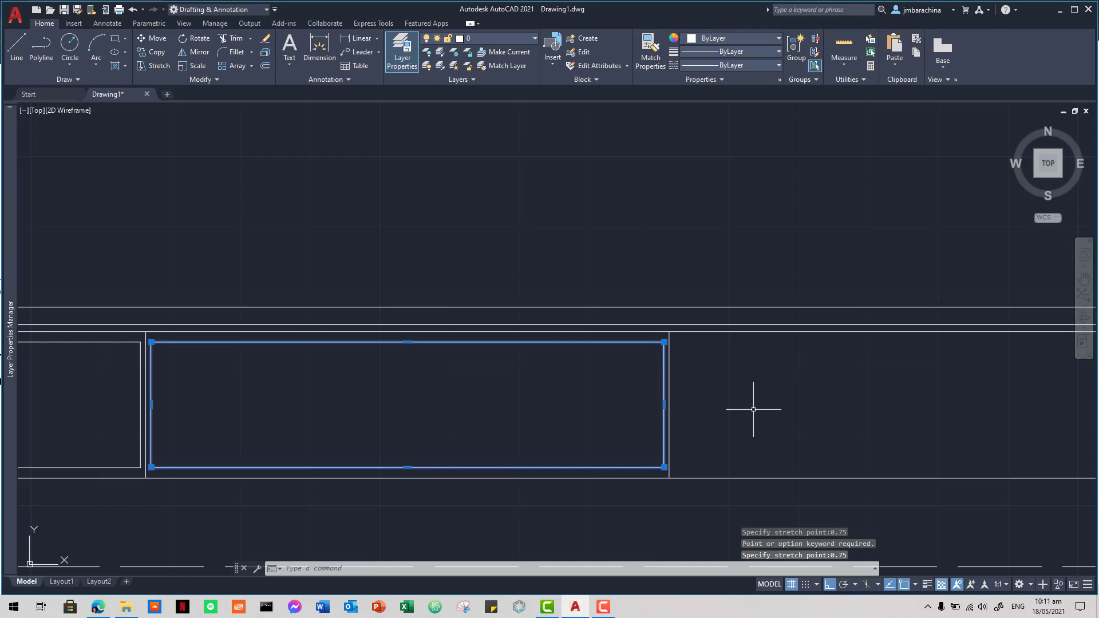
key(Escape)
Step: Switch to plate-01.pdf and examine the spacing of the DRAFTED BY, SCHEDULE and plate number compartments
scroll(753, 409, down, 3)
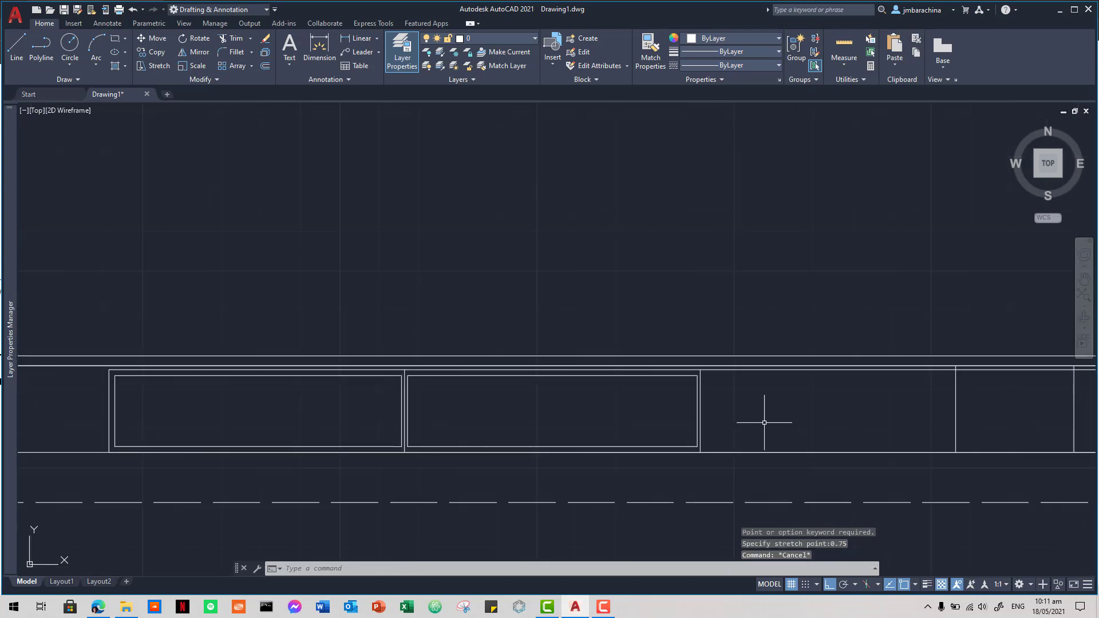
scroll(764, 422, down, 1)
middle_drag(764, 423, 600, 417)
key(alt+Tab)
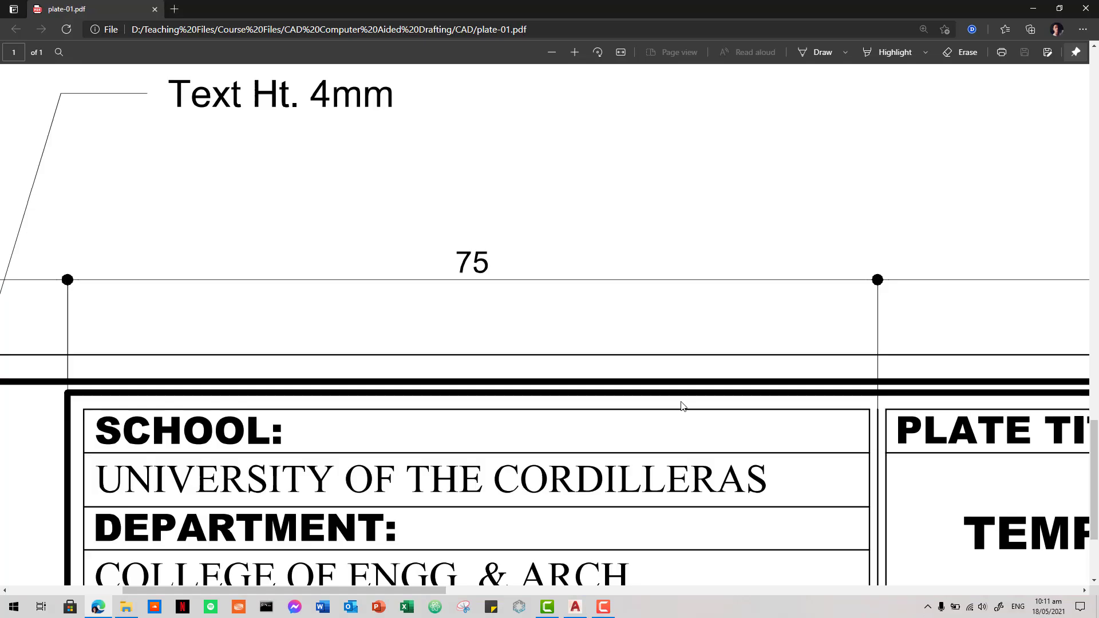
scroll(681, 405, down, 3)
scroll(767, 456, right, 10)
scroll(990, 397, up, 2)
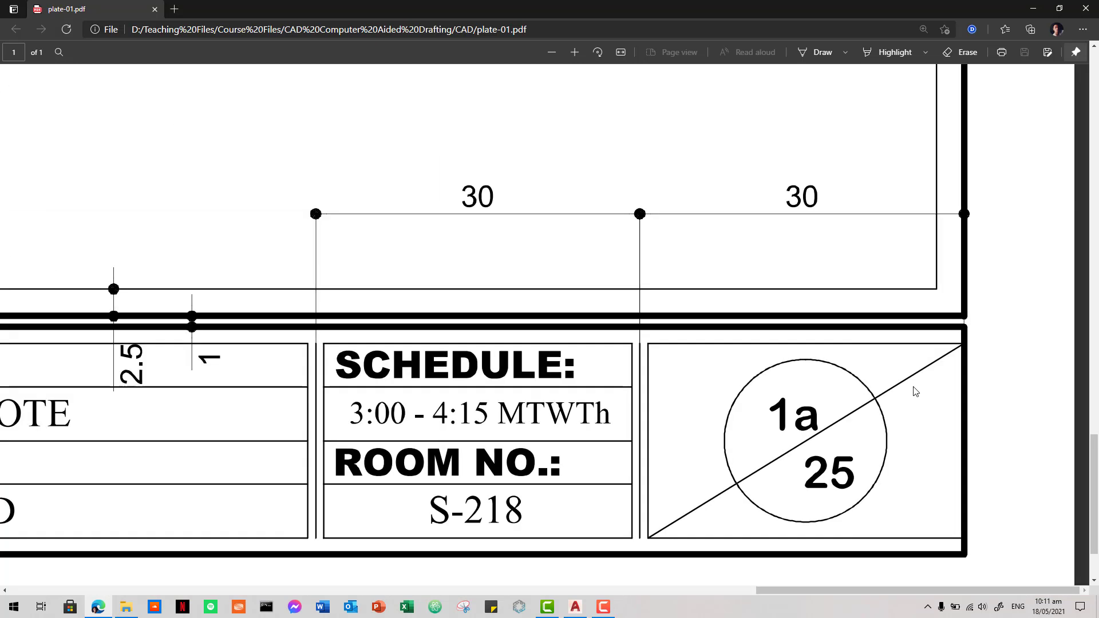
ctrl+scroll(915, 392, down, 2)
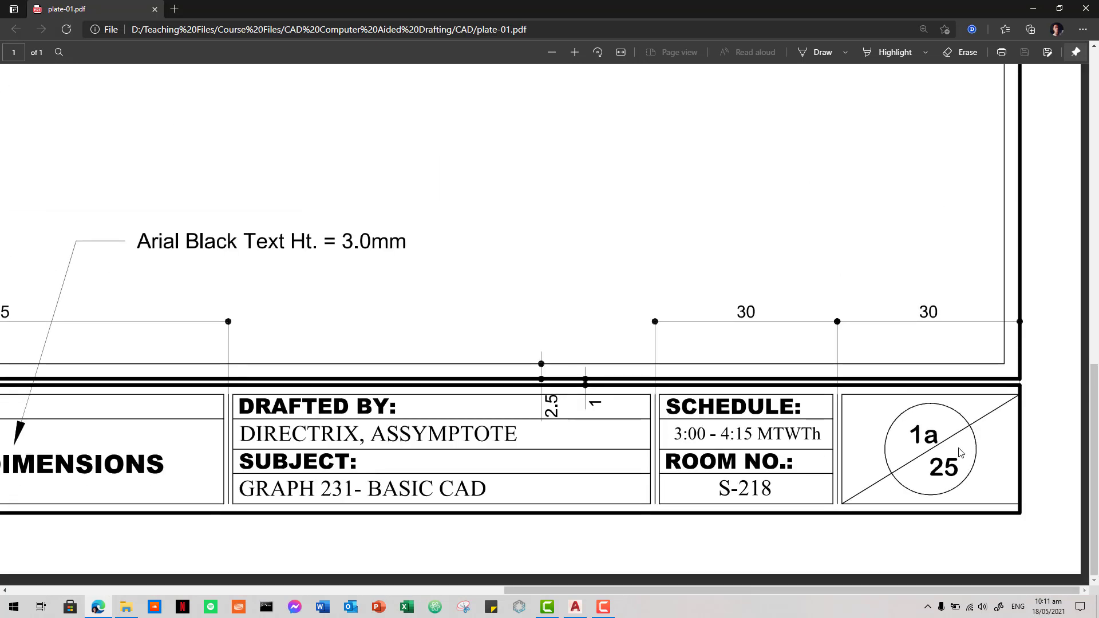
ctrl+scroll(960, 452, down, 1)
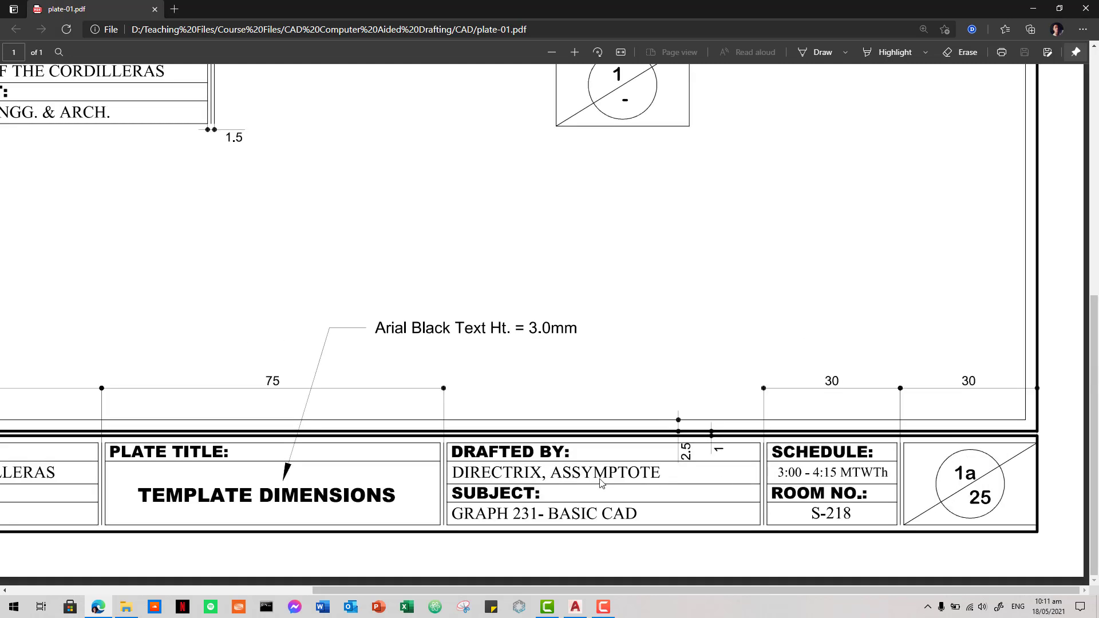
Step: In AutoCAD, draw a 64.8 by 21 mm rectangle filling the third title block compartment between its dividers
key(alt+Tab)
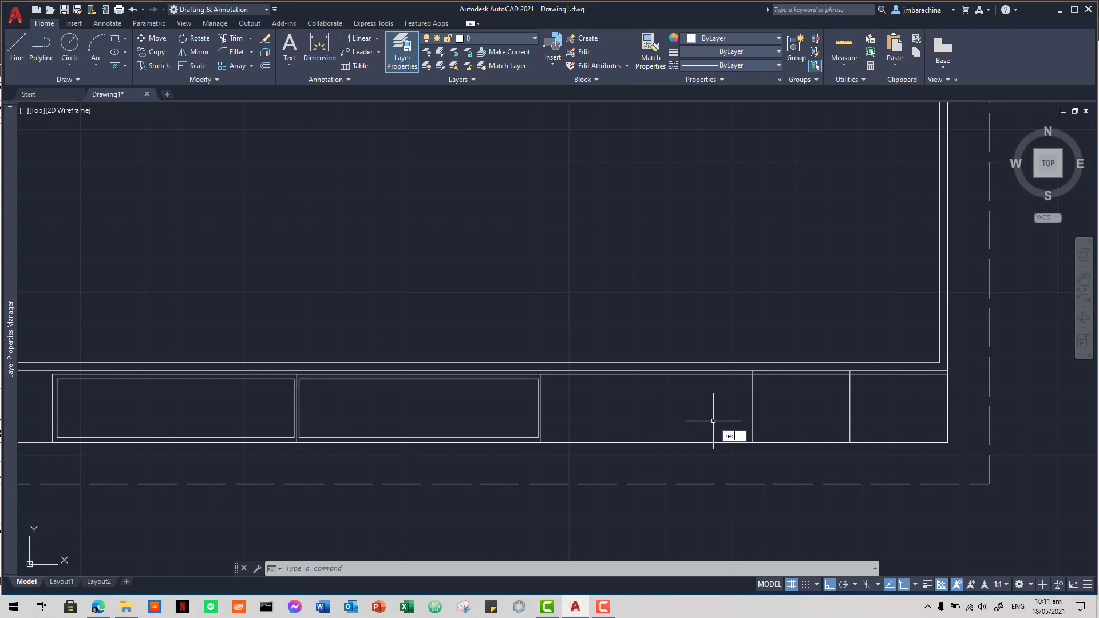
text(rec)
key(Return)
click(541, 374)
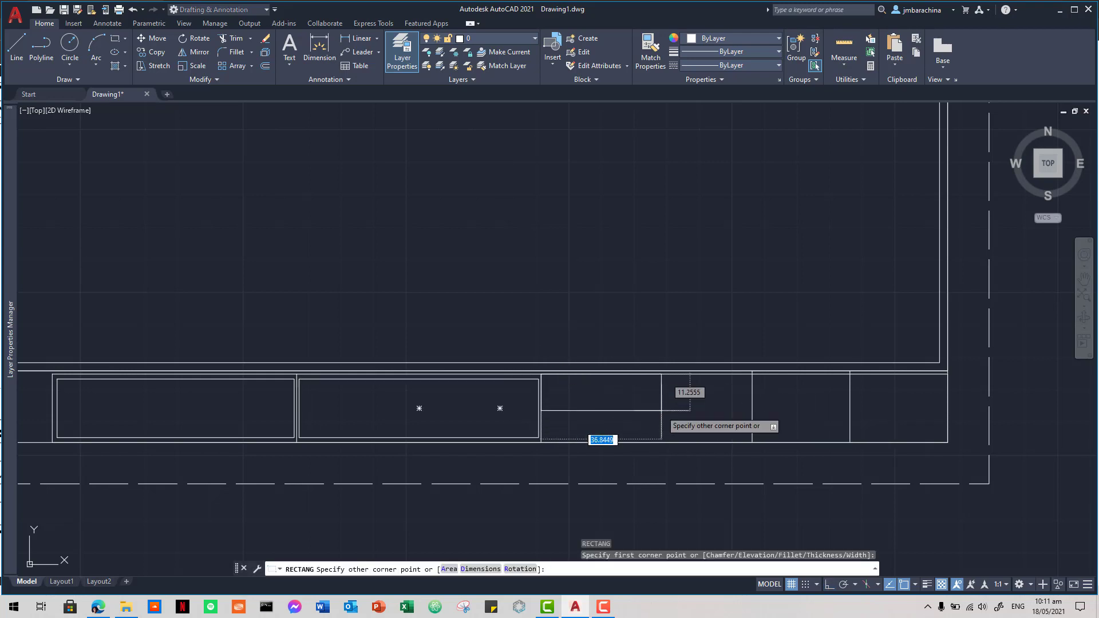
scroll(751, 441, up, 1)
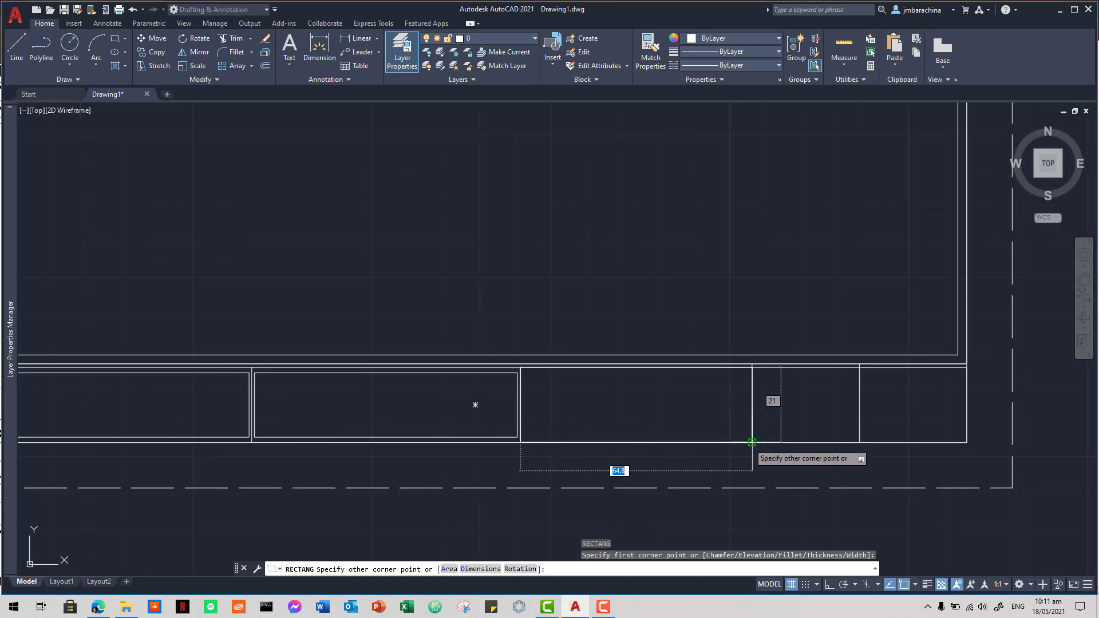
scroll(751, 442, up, 4)
click(749, 443)
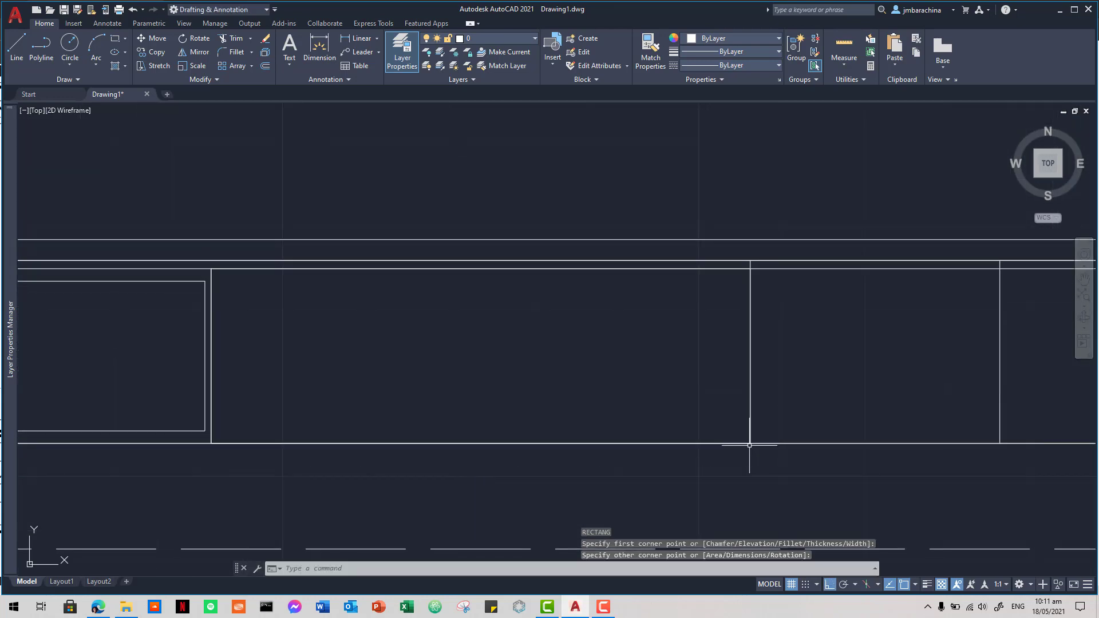
click(741, 443)
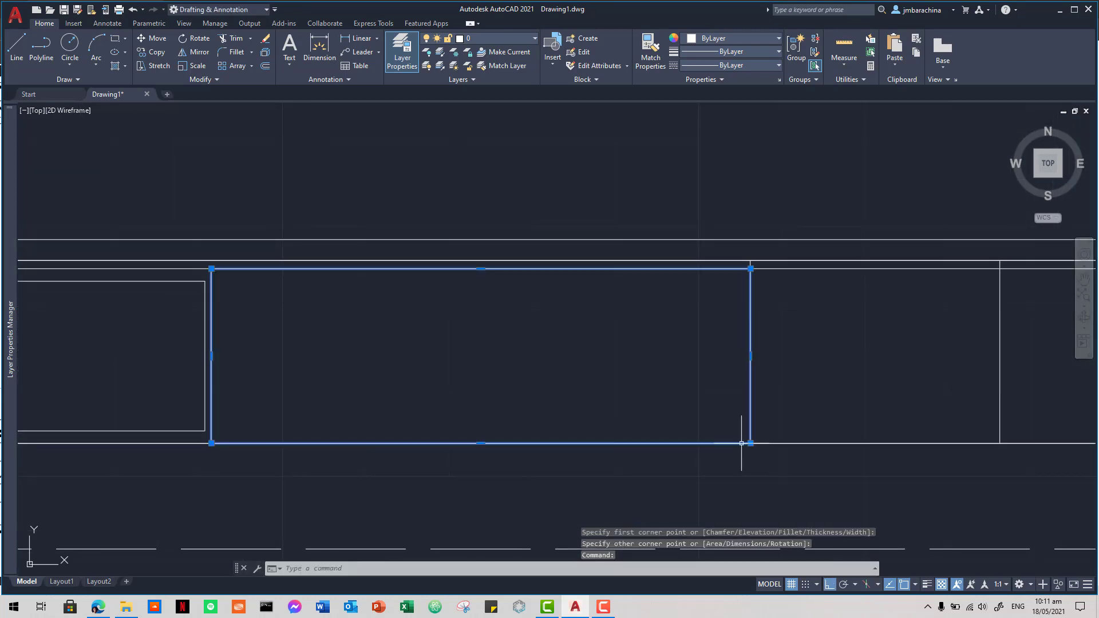
text(o)
key(Return)
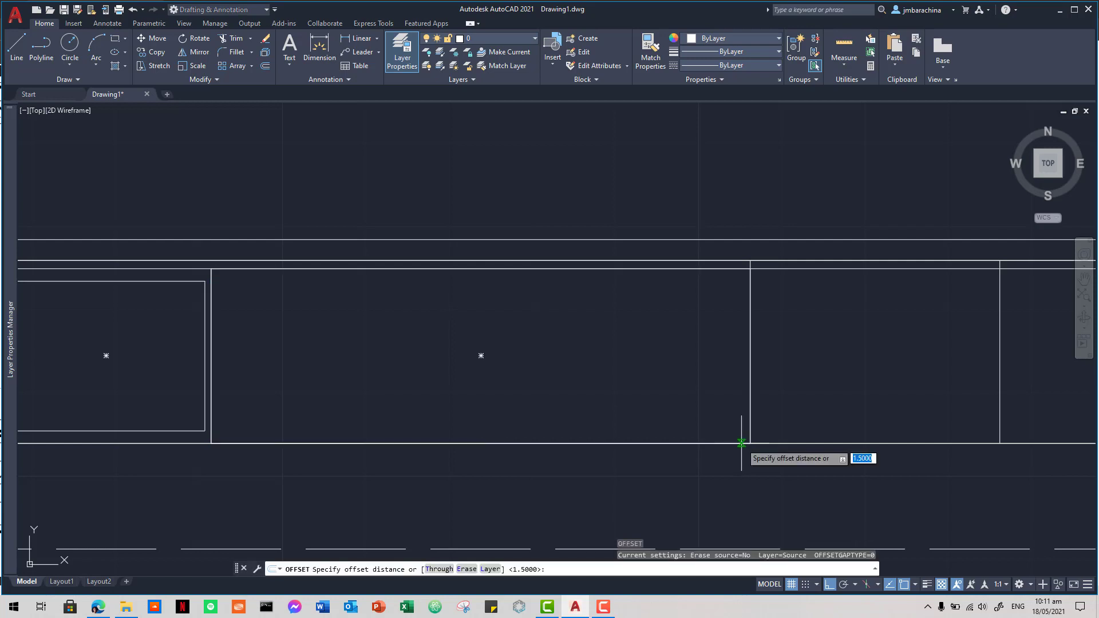
text(1.5)
key(Return)
click(741, 443)
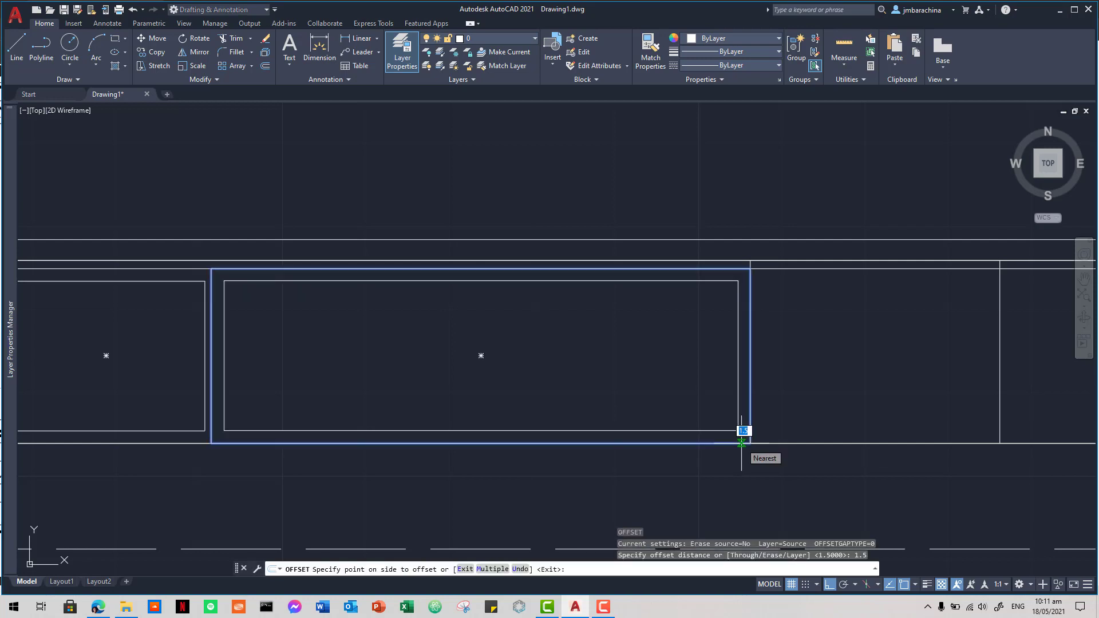
key(Escape)
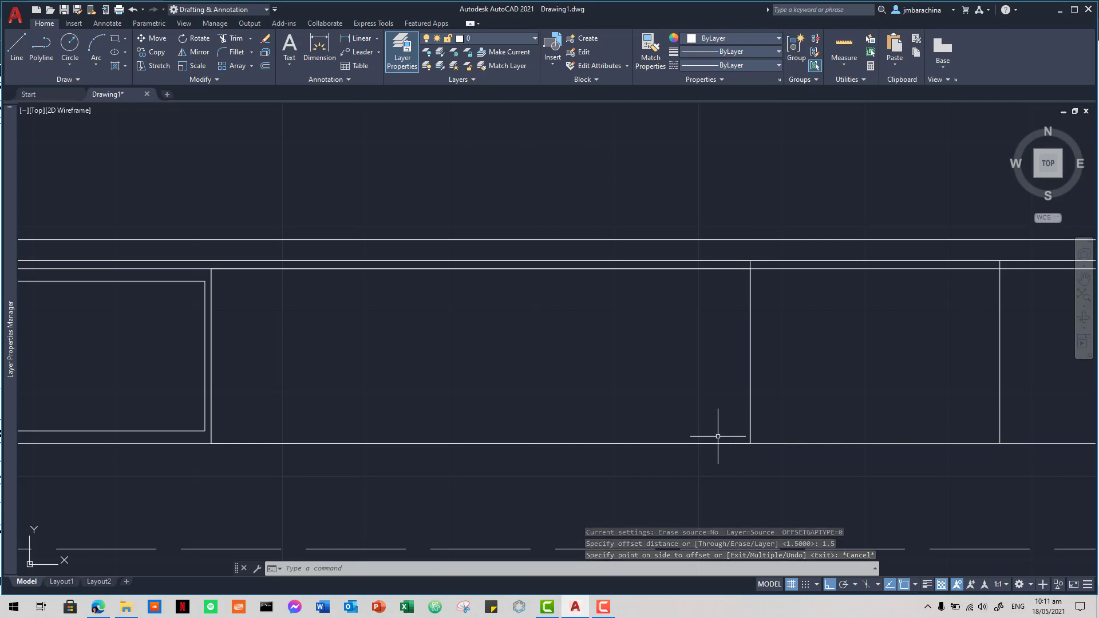
Step: Offset the third compartment's rectangle 1.5 mm inward
click(716, 443)
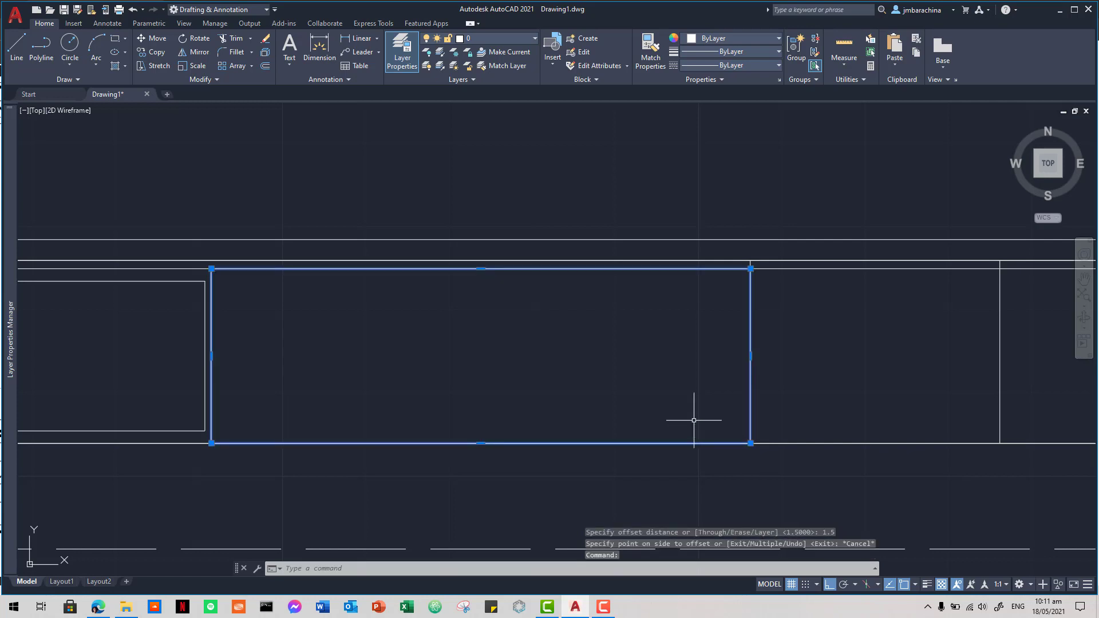
key(Return)
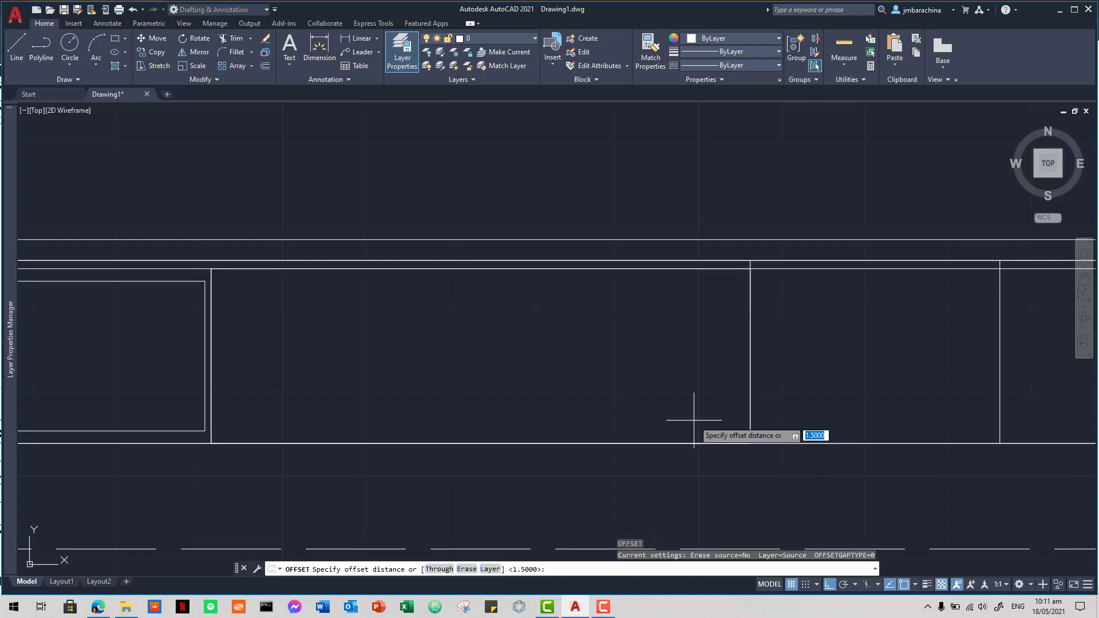
key(Return)
click(696, 442)
click(658, 383)
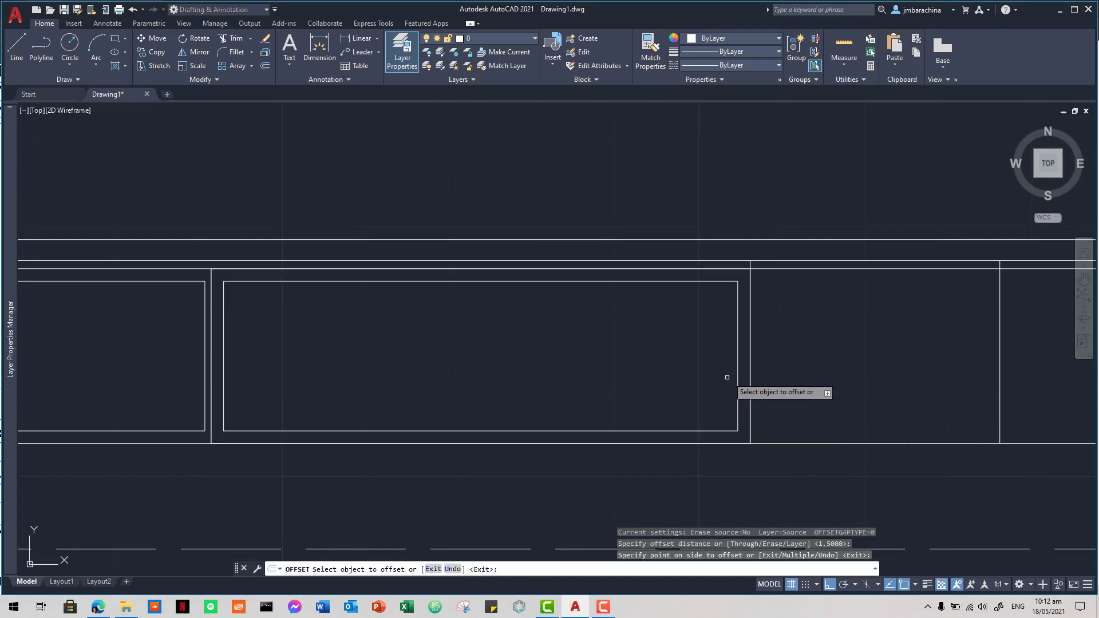
key(Escape)
key(Escape)
key(Escape)
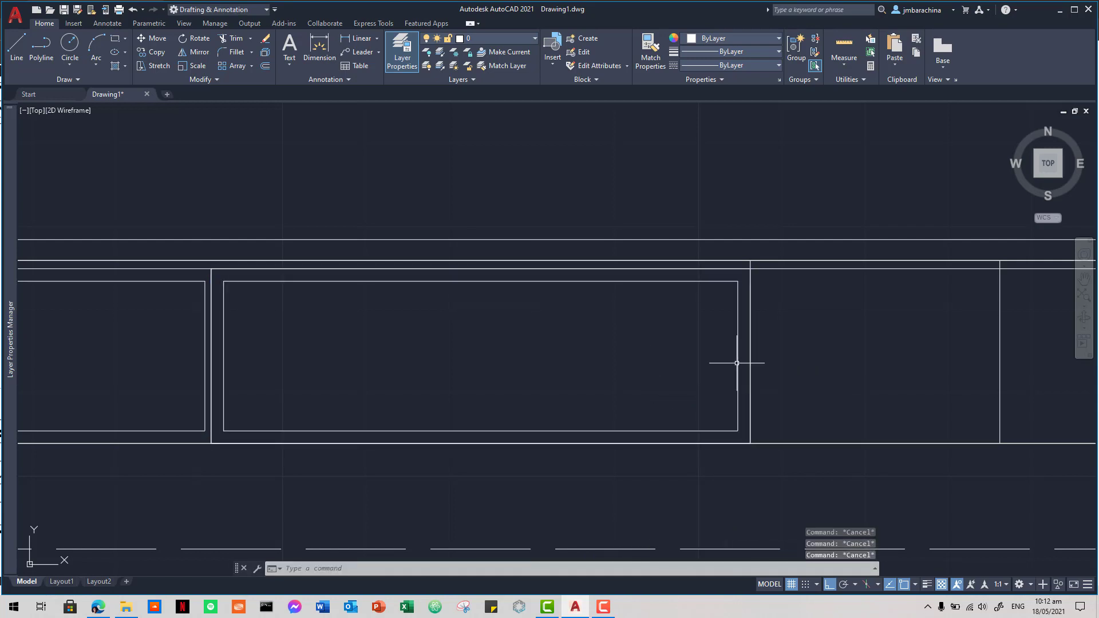
Step: Stretch both vertical edges of the third compartment's inner rectangle 0.75 mm outward toward the neighbouring dividers
click(736, 362)
click(737, 356)
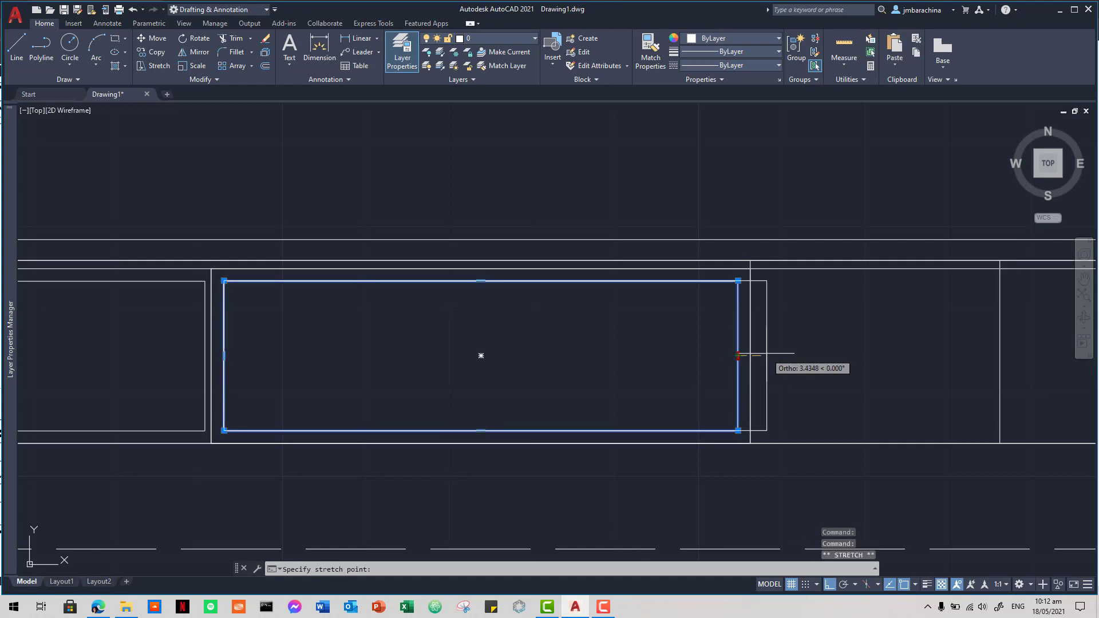
text(0.75)
key(Return)
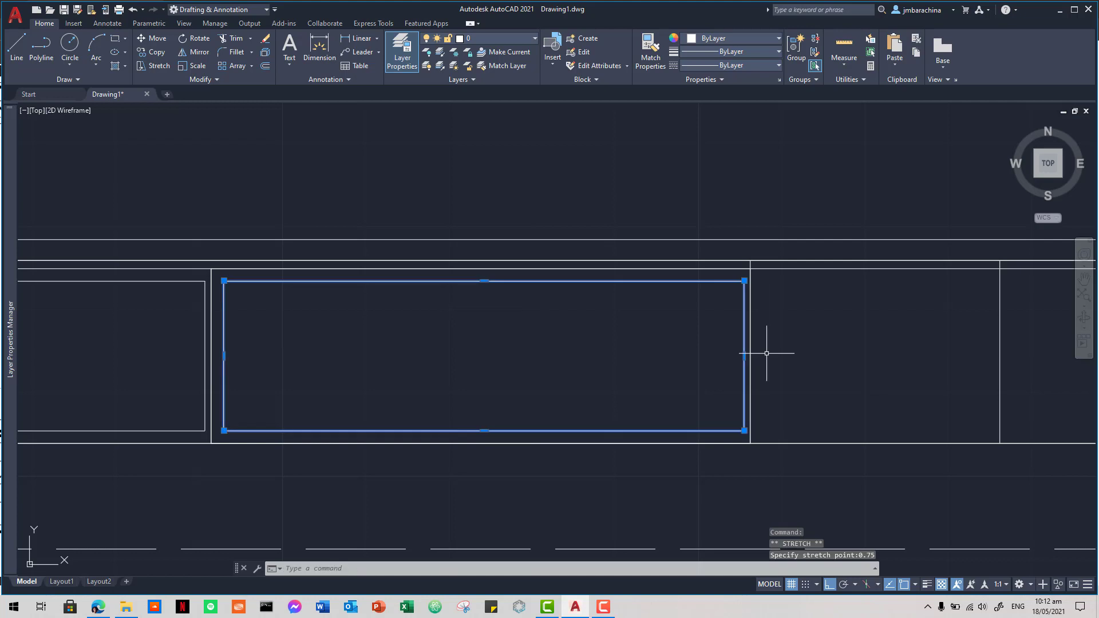
click(223, 356)
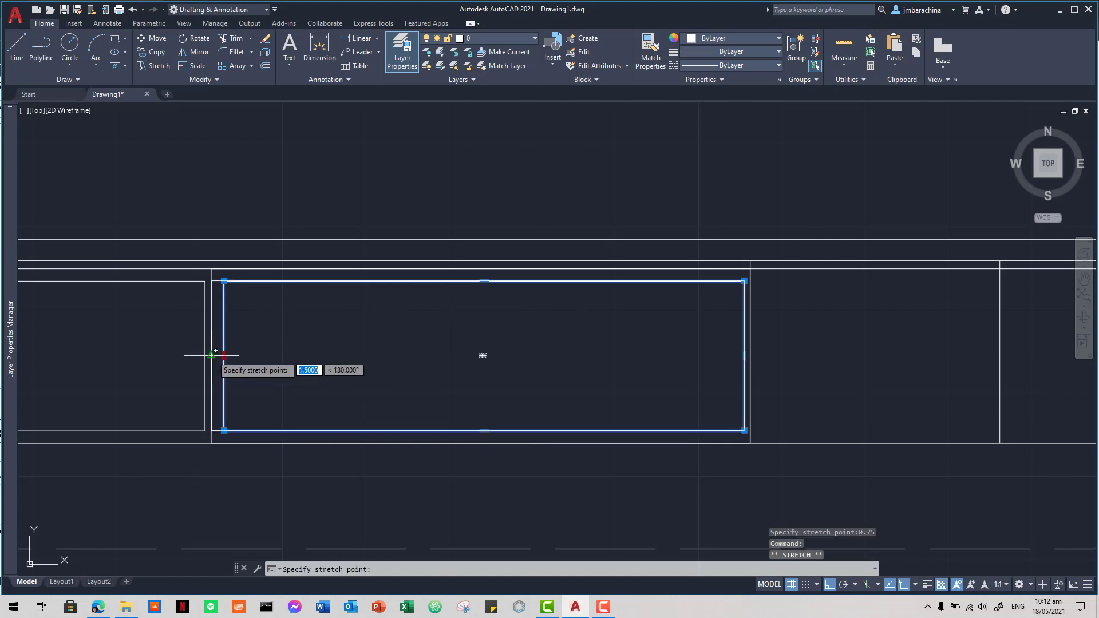
text(0)
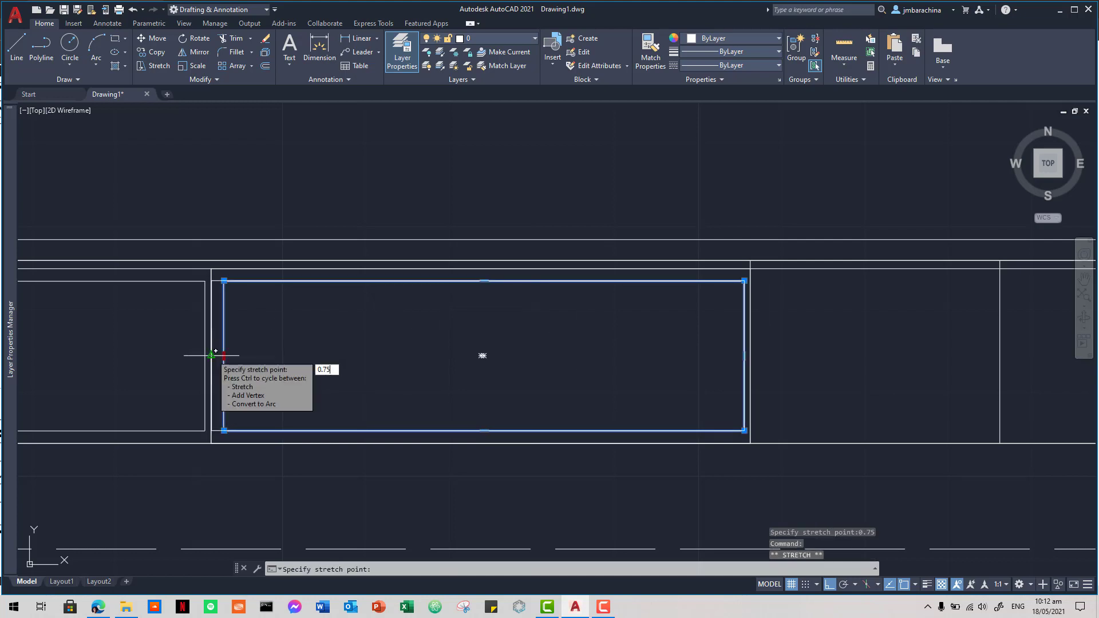
text(.75)
key(Return)
key(Escape)
Step: Draw a 30 by 21 mm rectangle filling the fourth title block compartment between its dividers
scroll(507, 385, down, 2)
middle_drag(508, 385, 331, 383)
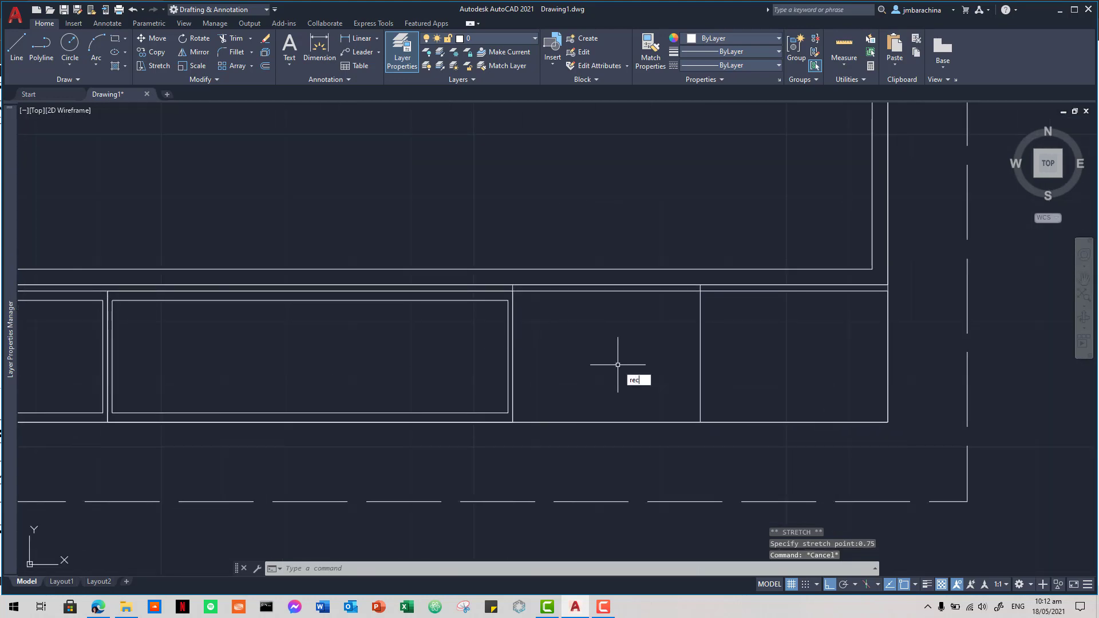
text(rec)
key(Return)
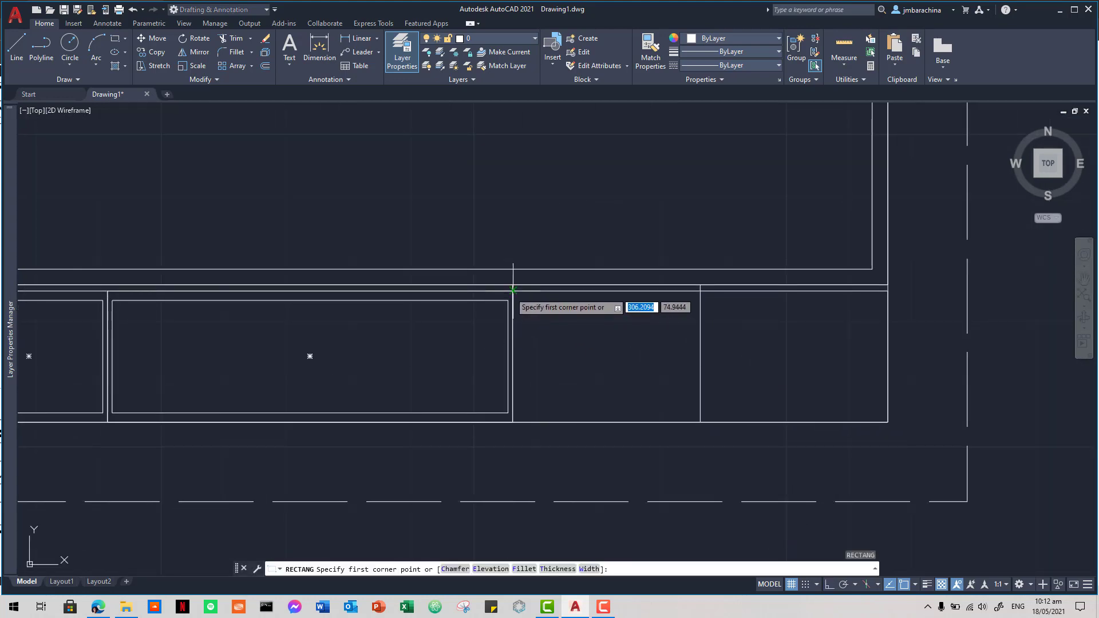
click(513, 290)
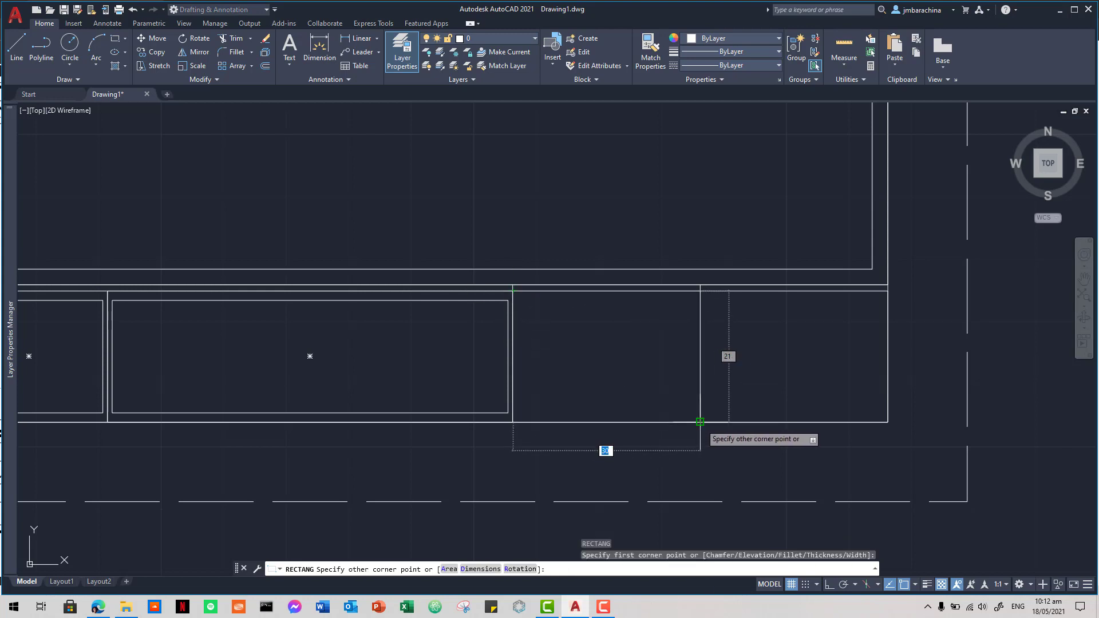
click(700, 421)
key(Escape)
key(Escape)
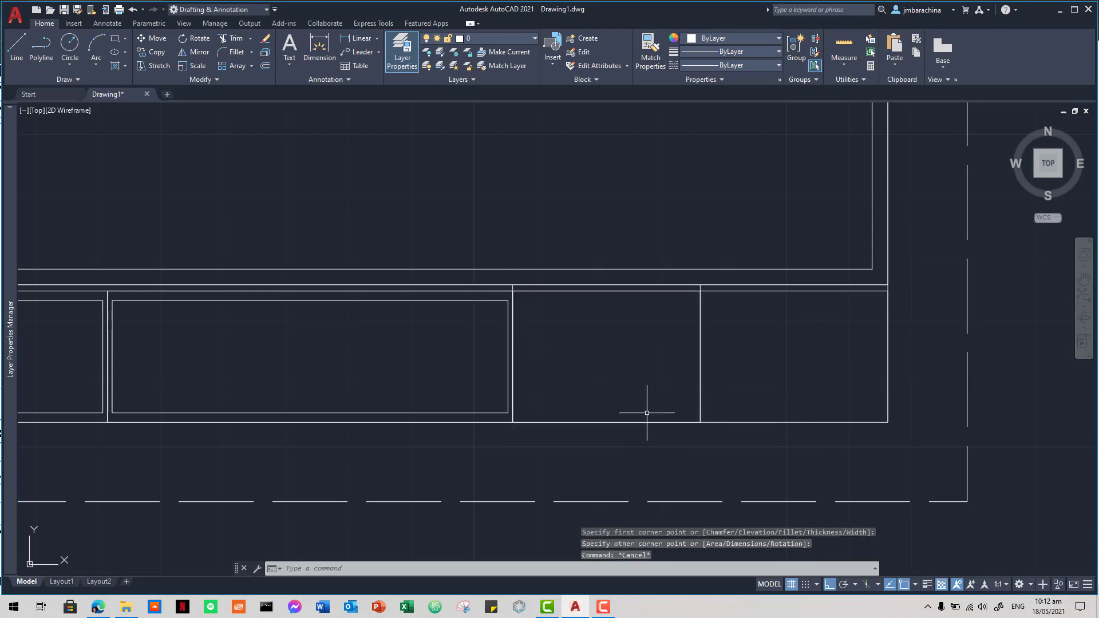
Step: Delete the outer construction rectangle around the third title block compartment, keeping its inner box
click(468, 282)
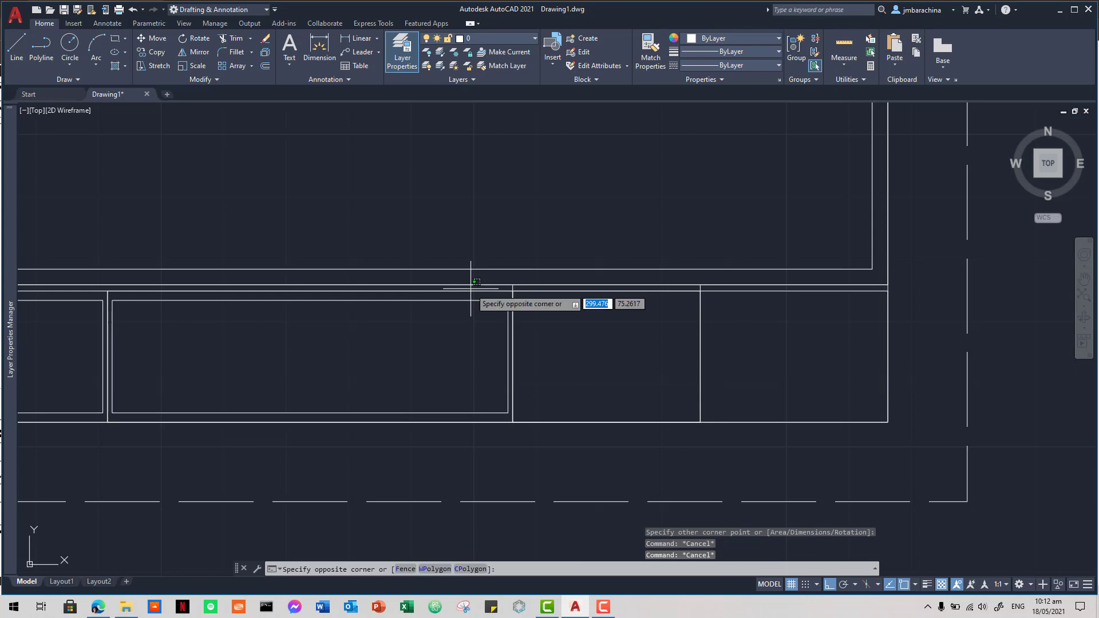
key(Escape)
click(471, 281)
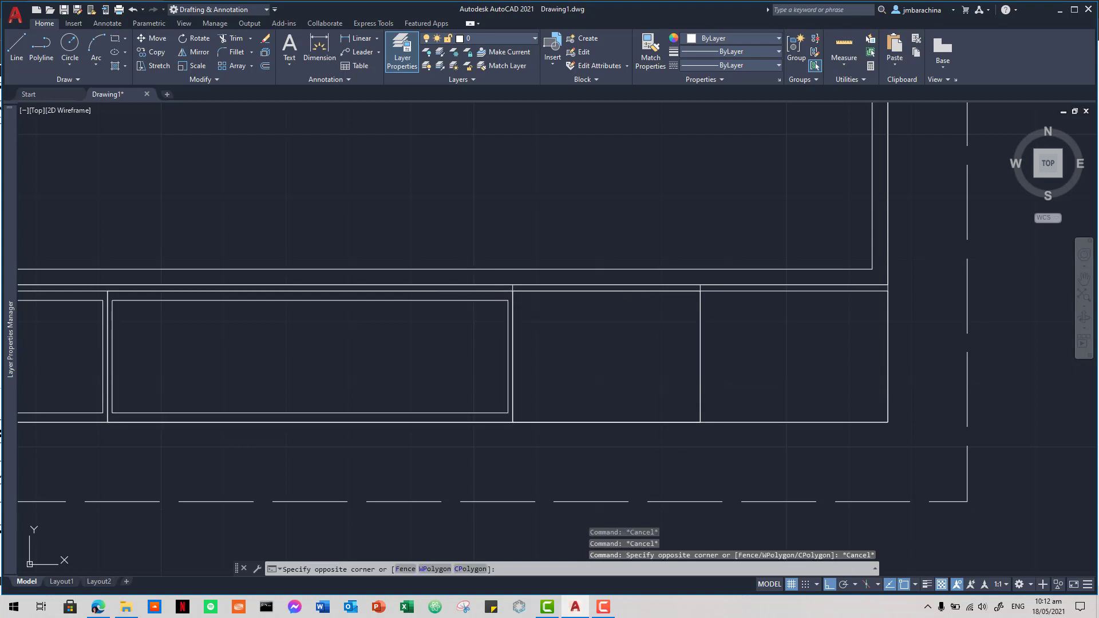
key(Escape)
click(453, 290)
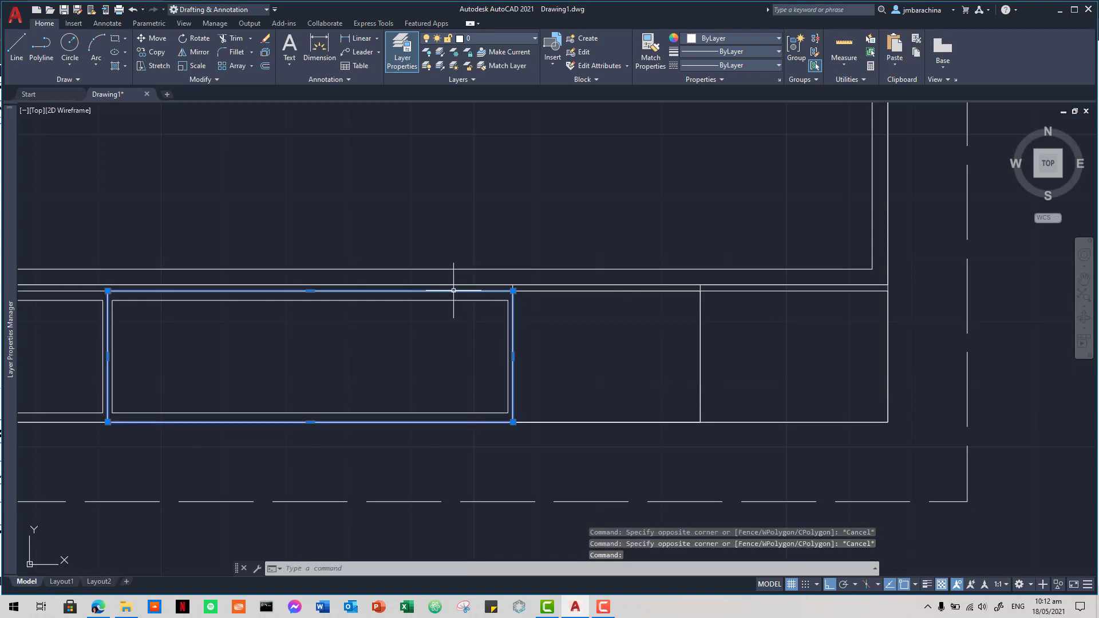
key(Delete)
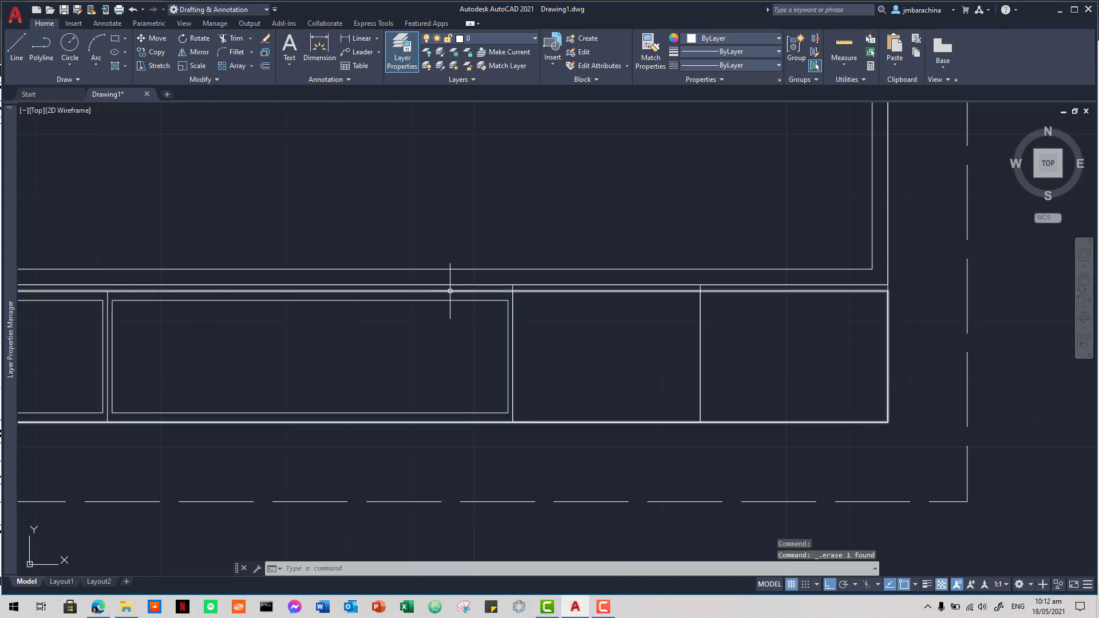
Step: Offset the fourth compartment's rectangle 1.5 mm inward
click(512, 296)
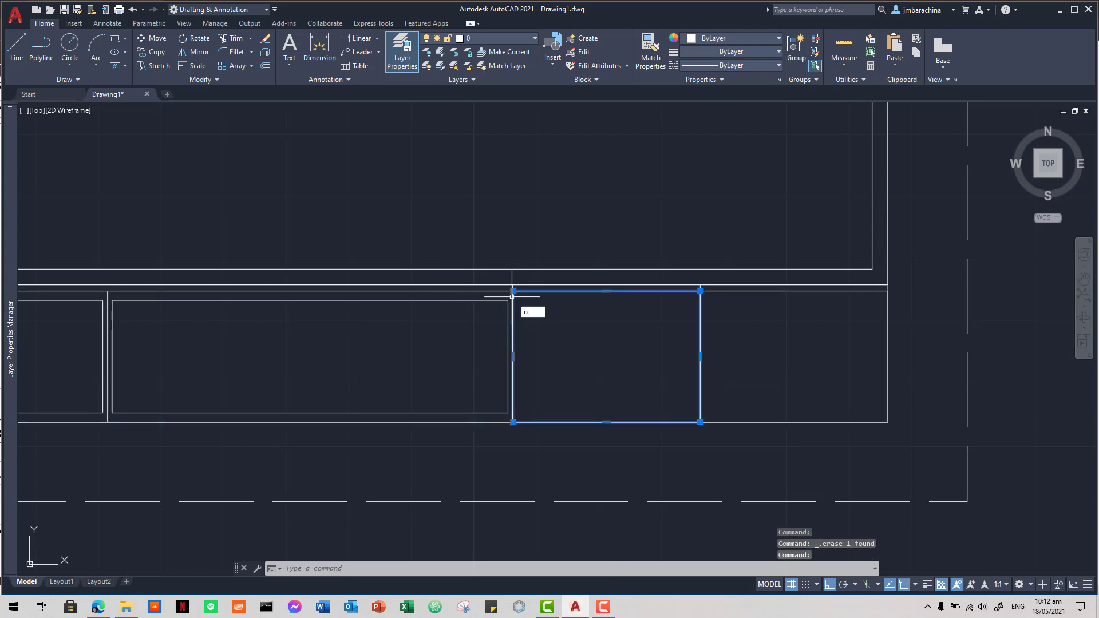
key(Return)
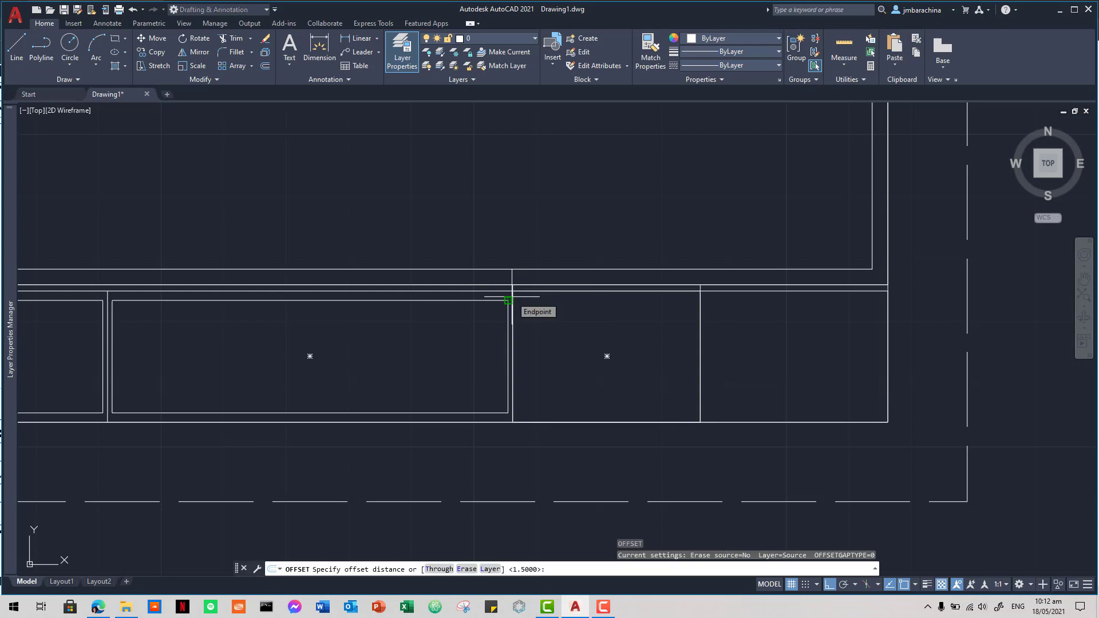
text(1.5)
key(Return)
click(511, 290)
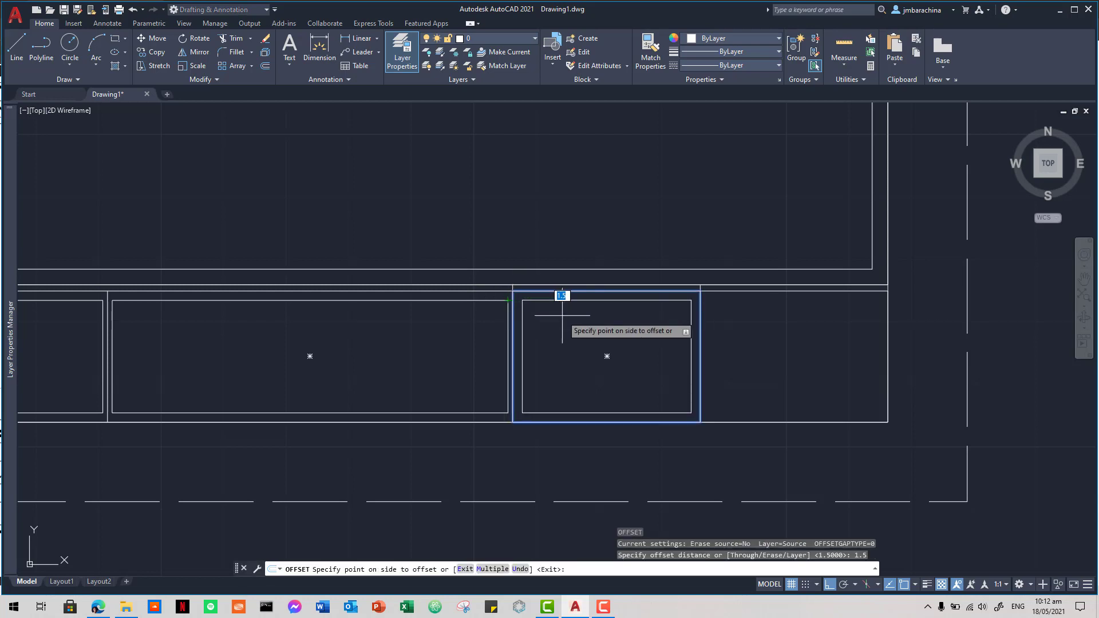
click(562, 315)
key(Escape)
scroll(572, 317, up, 3)
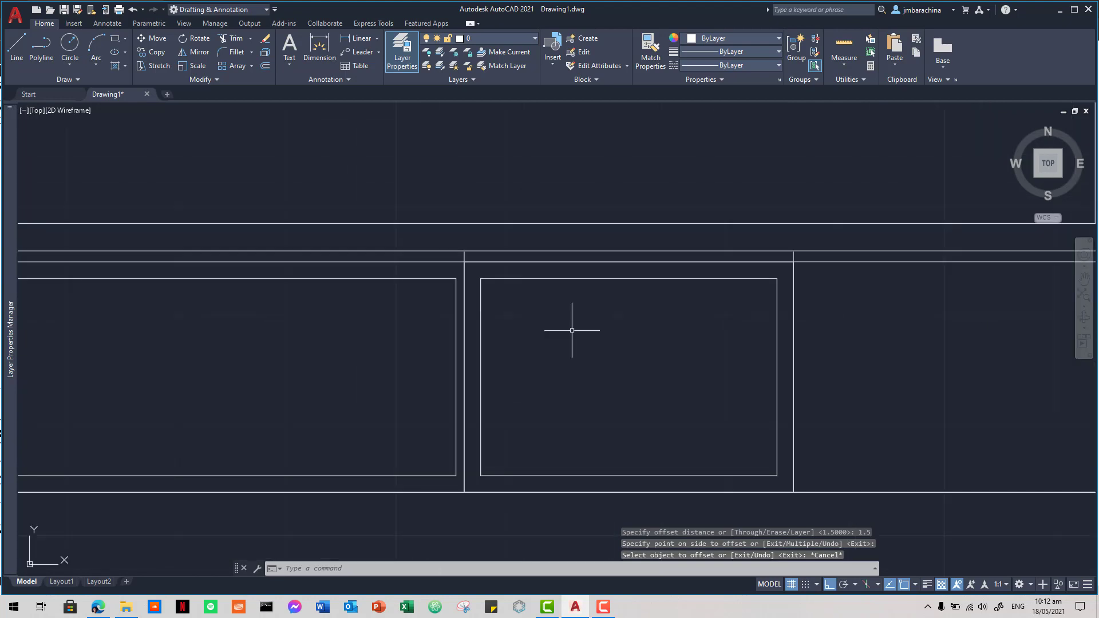
click(513, 313)
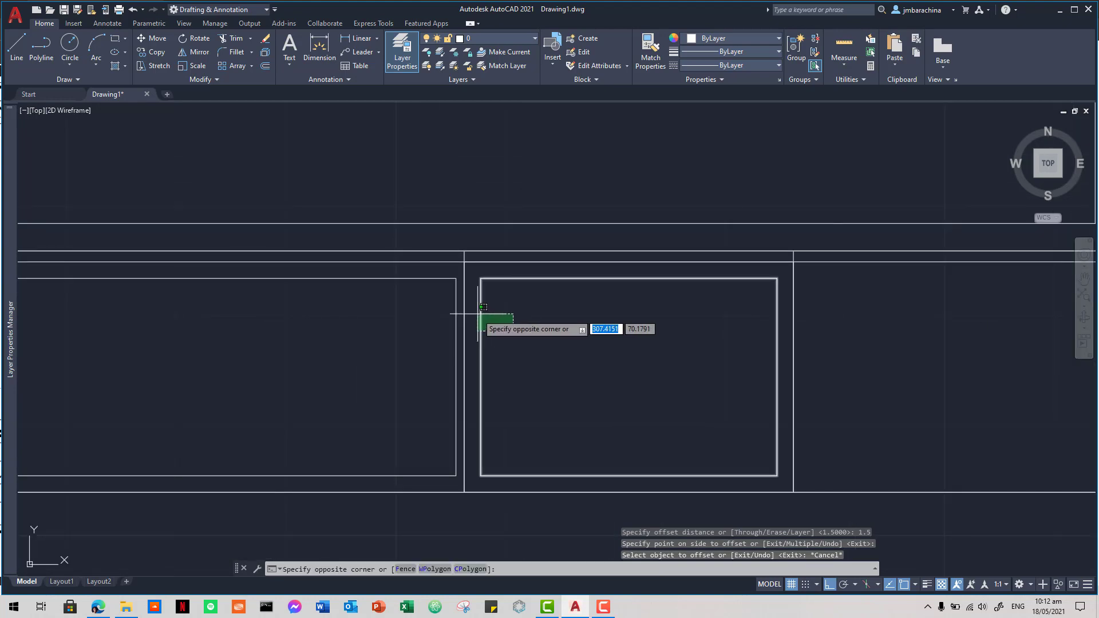
key(Escape)
Step: Mirror the fourth compartment's inner rectangle across the last divider into the fifth compartment, keeping the source object
scroll(647, 358, down, 1)
middle_drag(652, 360, 597, 342)
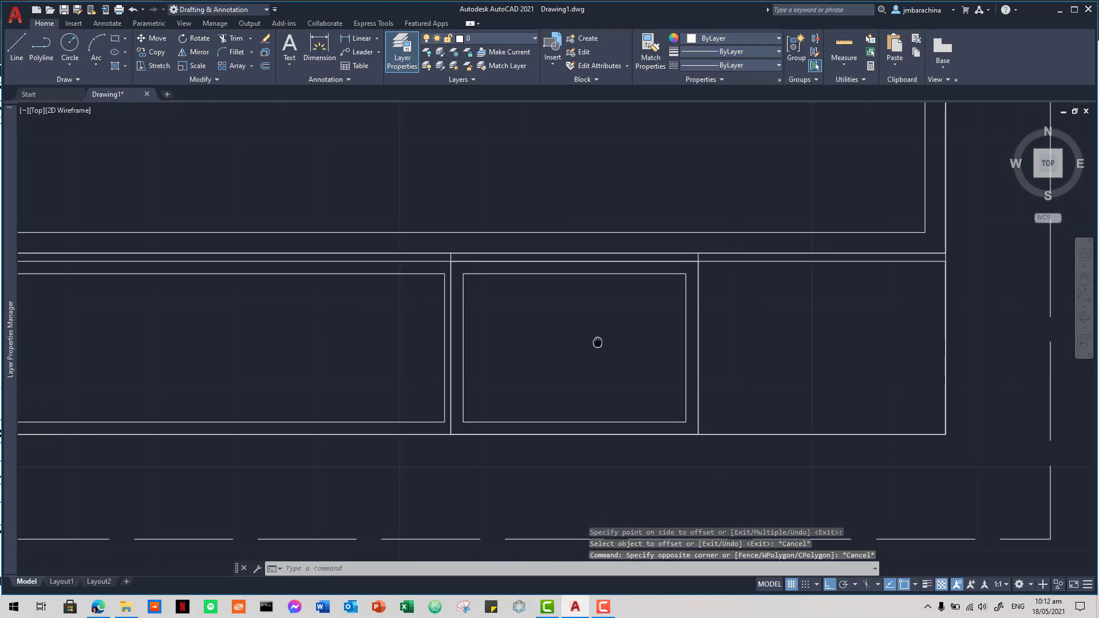
click(622, 423)
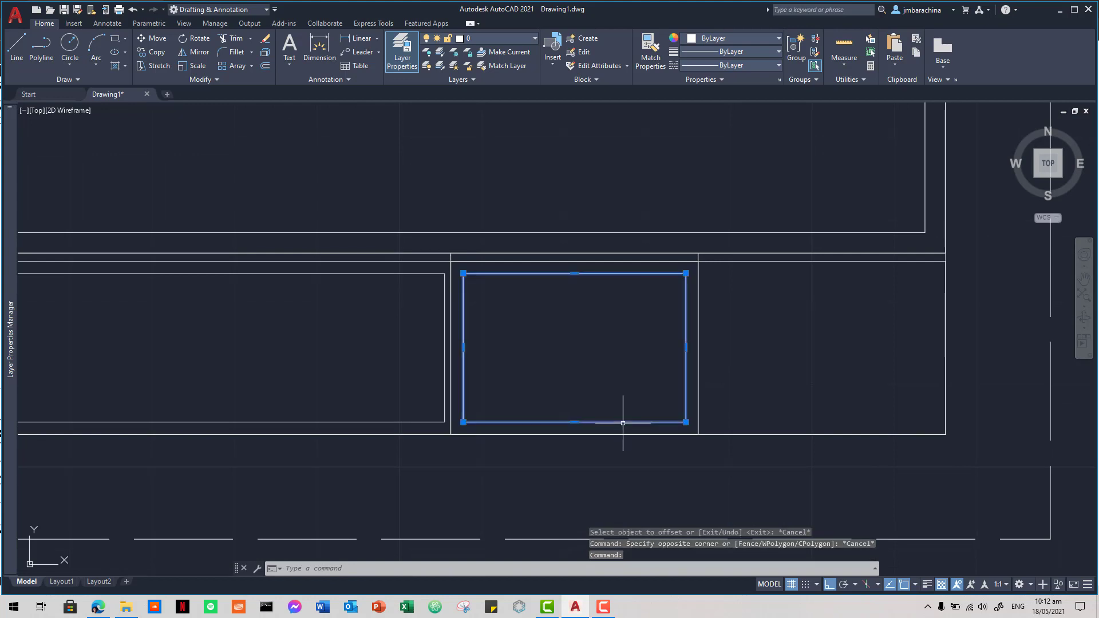
text(i)
key(Return)
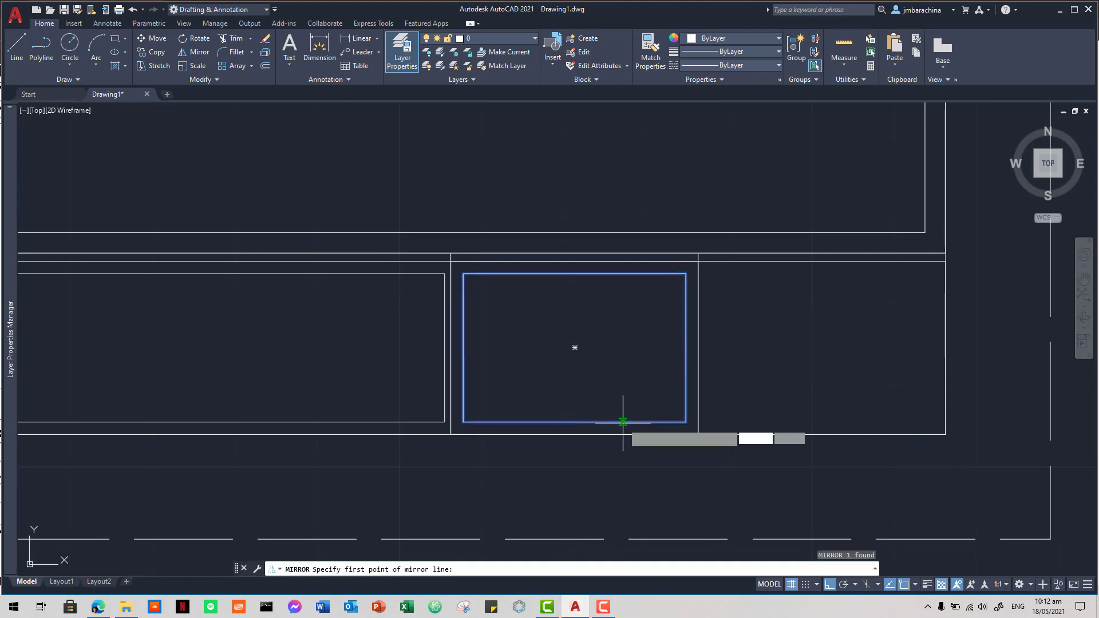
click(698, 434)
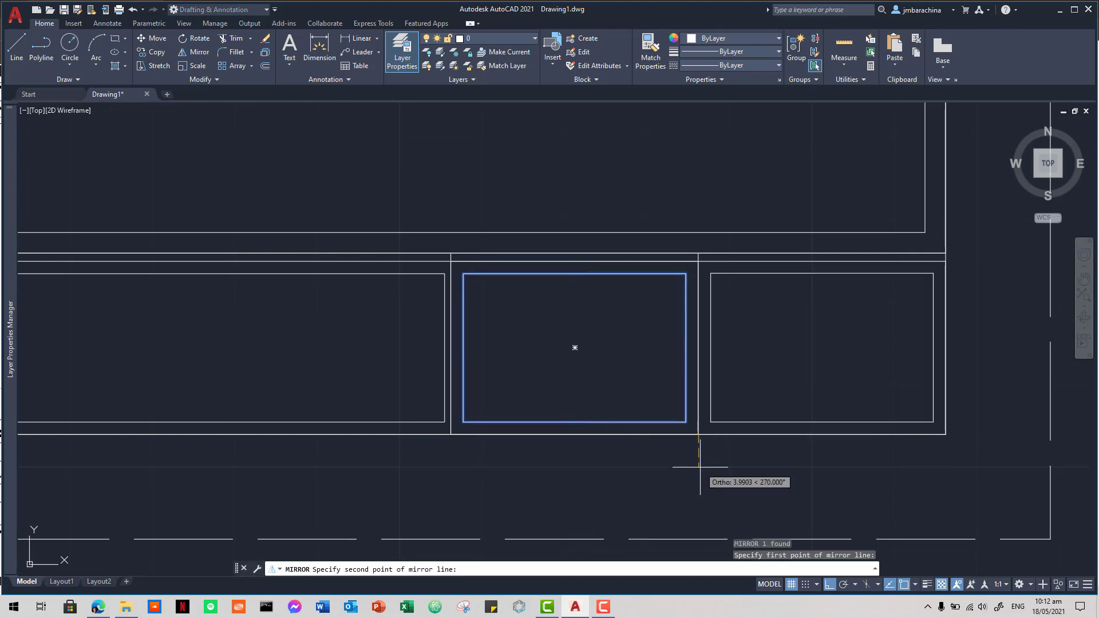
click(700, 468)
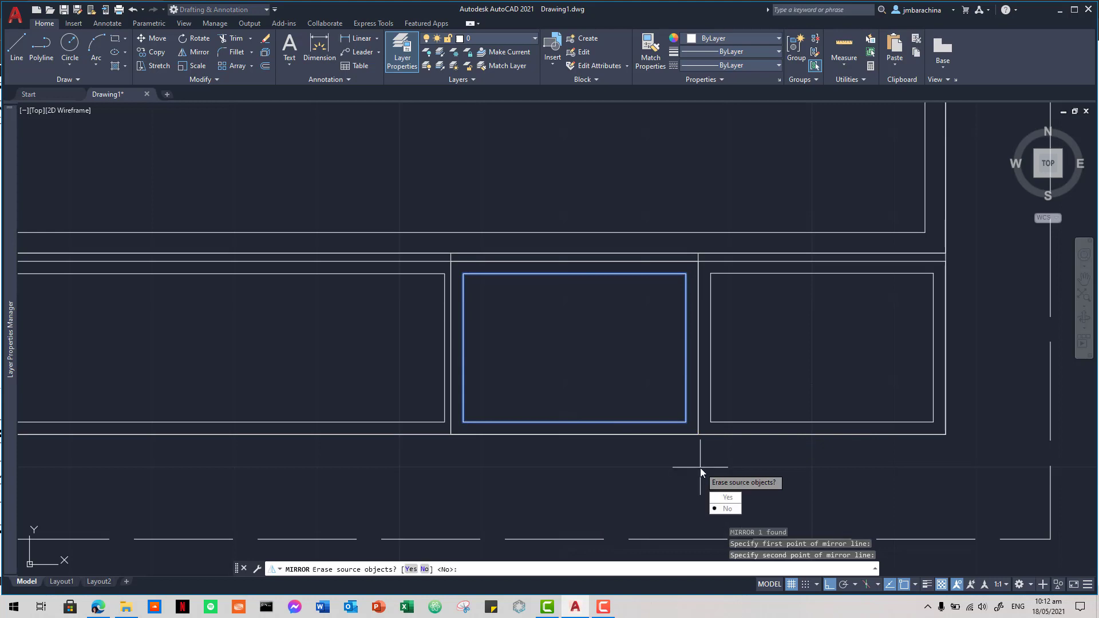
click(726, 508)
key(Escape)
key(Escape)
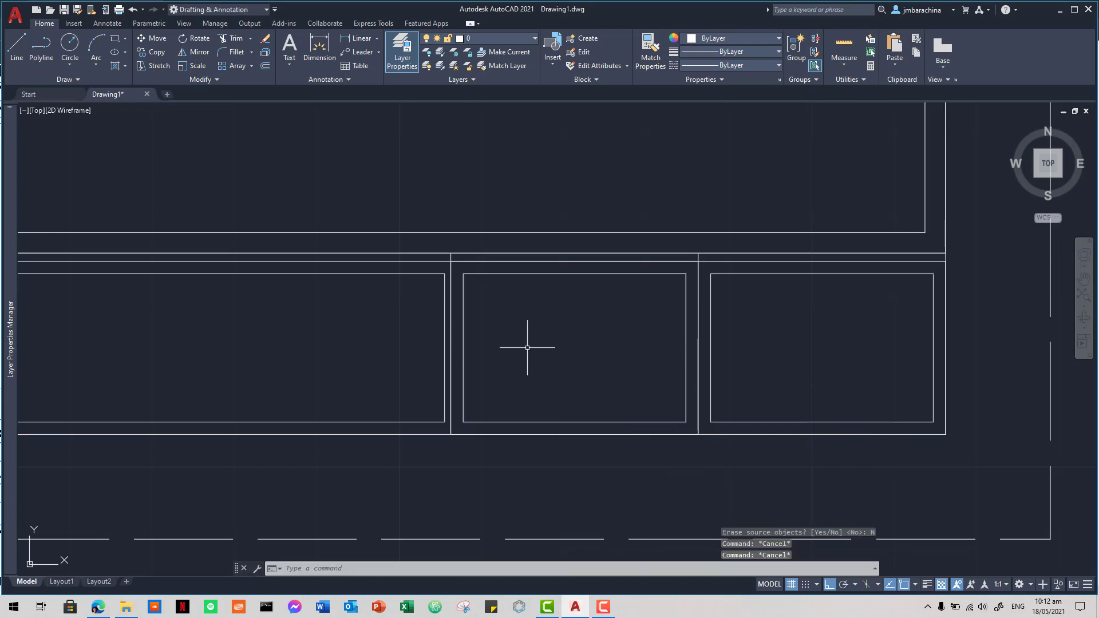
Step: Stretch both vertical edges of the fourth compartment's inner rectangle 0.75 mm outward toward its dividers
click(483, 343)
click(448, 325)
key(Escape)
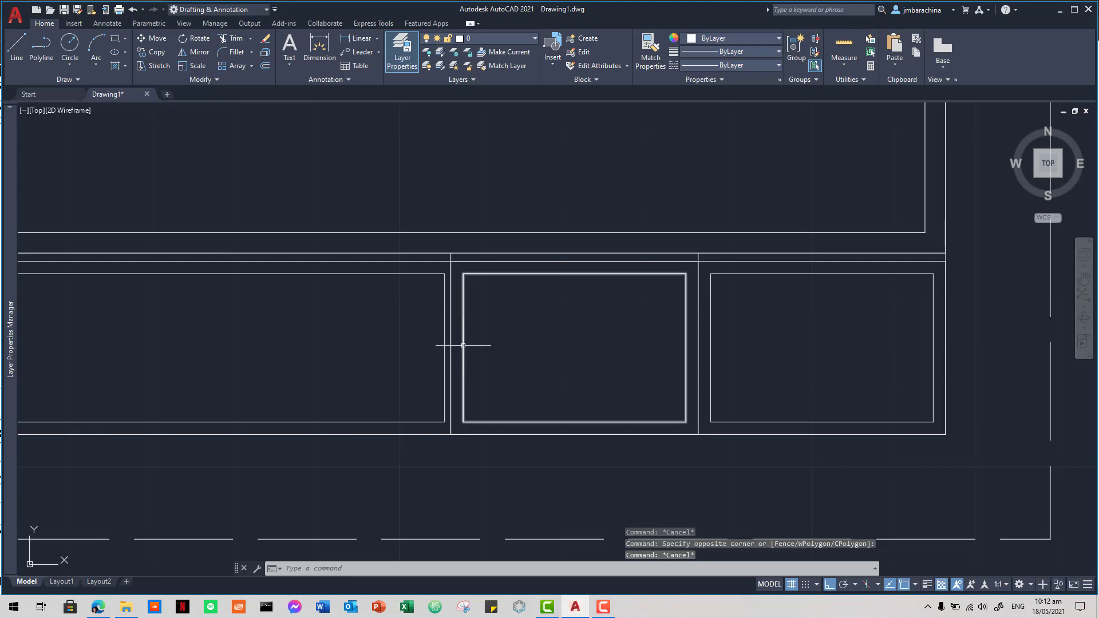
click(463, 347)
click(463, 348)
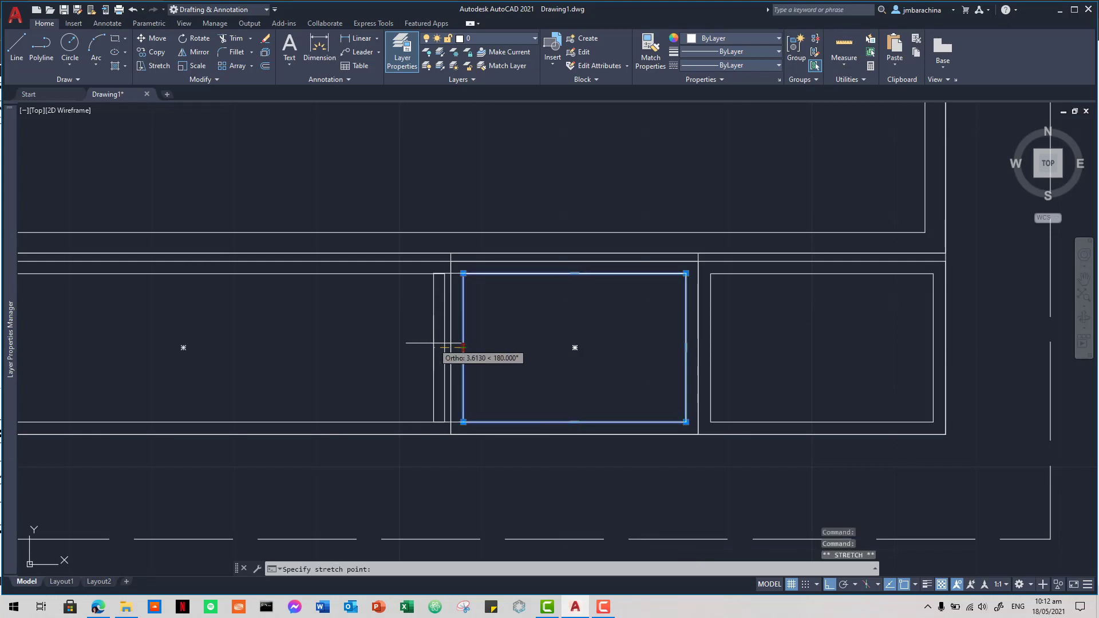
text(1.)
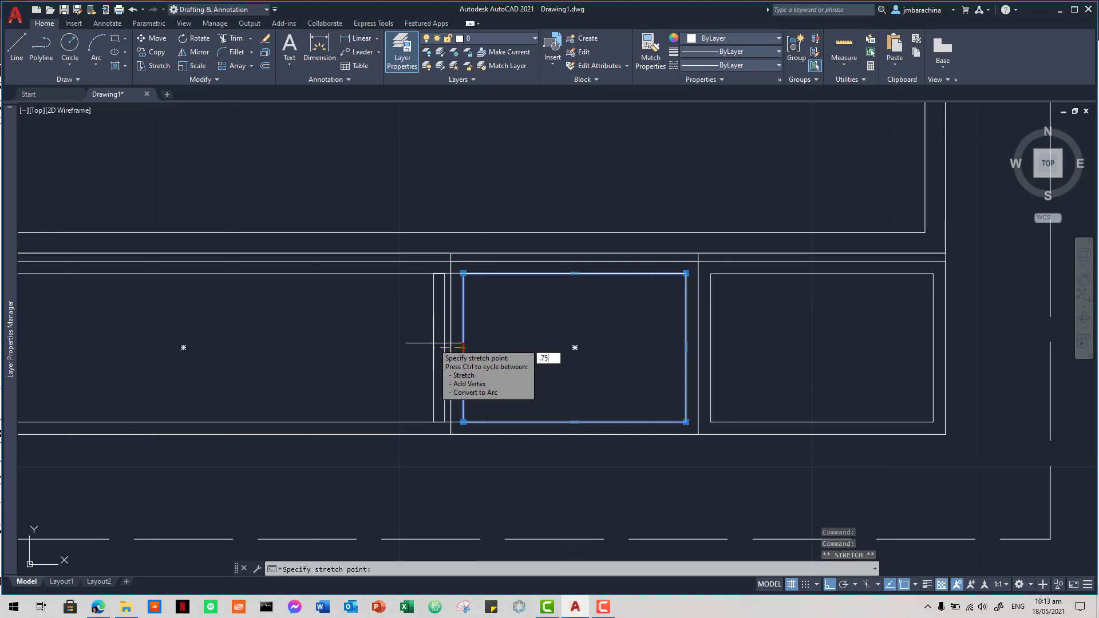
key(Return)
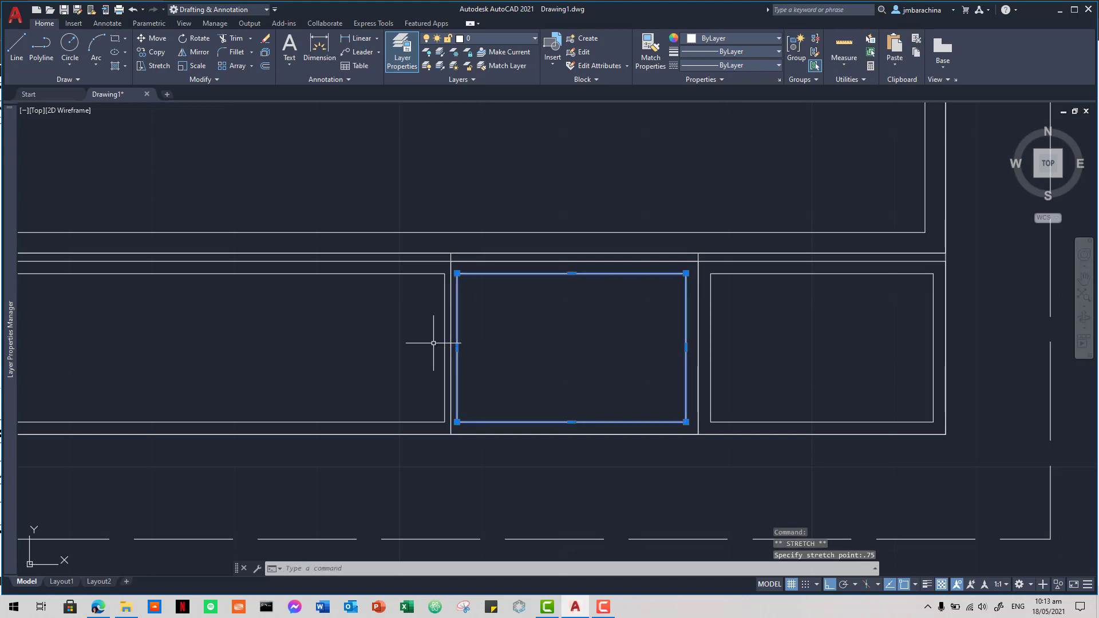
click(686, 348)
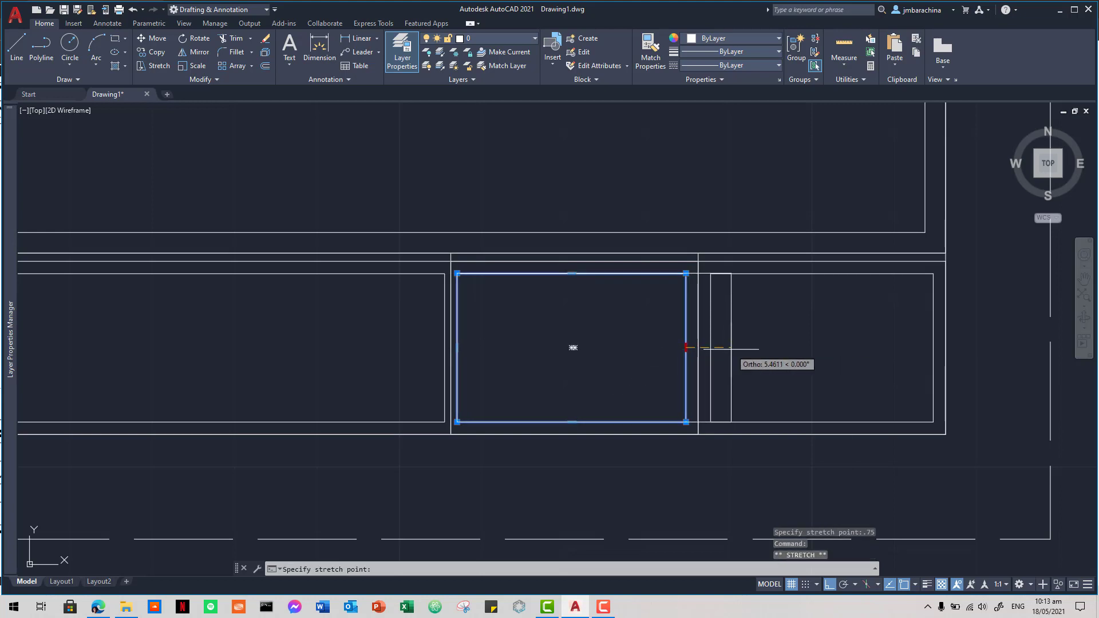
text(0.75)
key(Return)
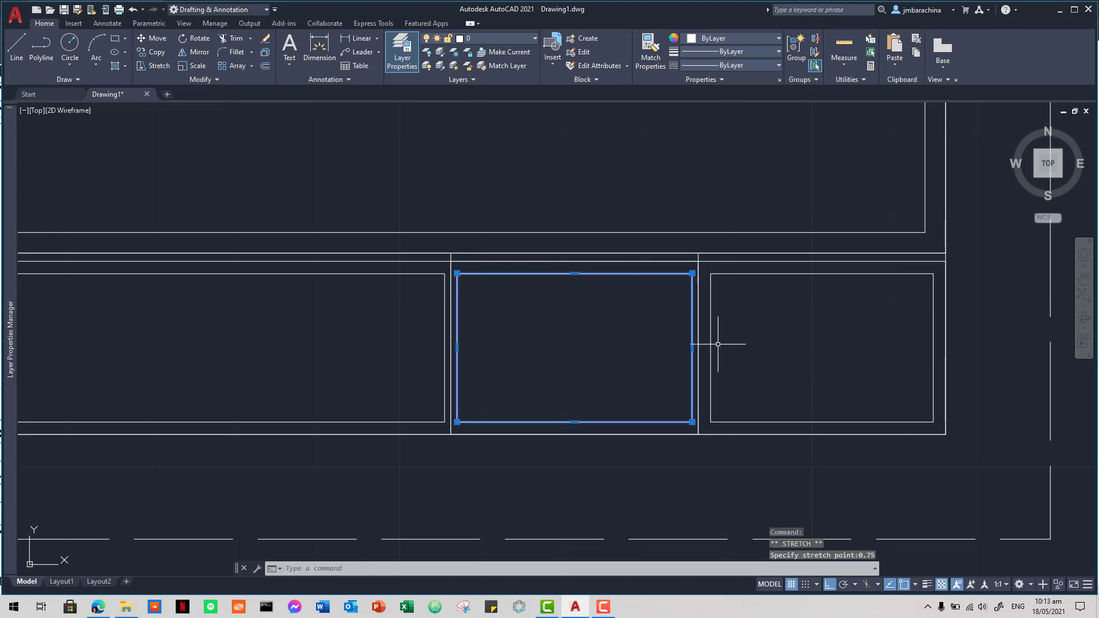
Step: Stretch the left edge of the last compartment's inner rectangle 0.75 mm outward toward the divider
click(716, 332)
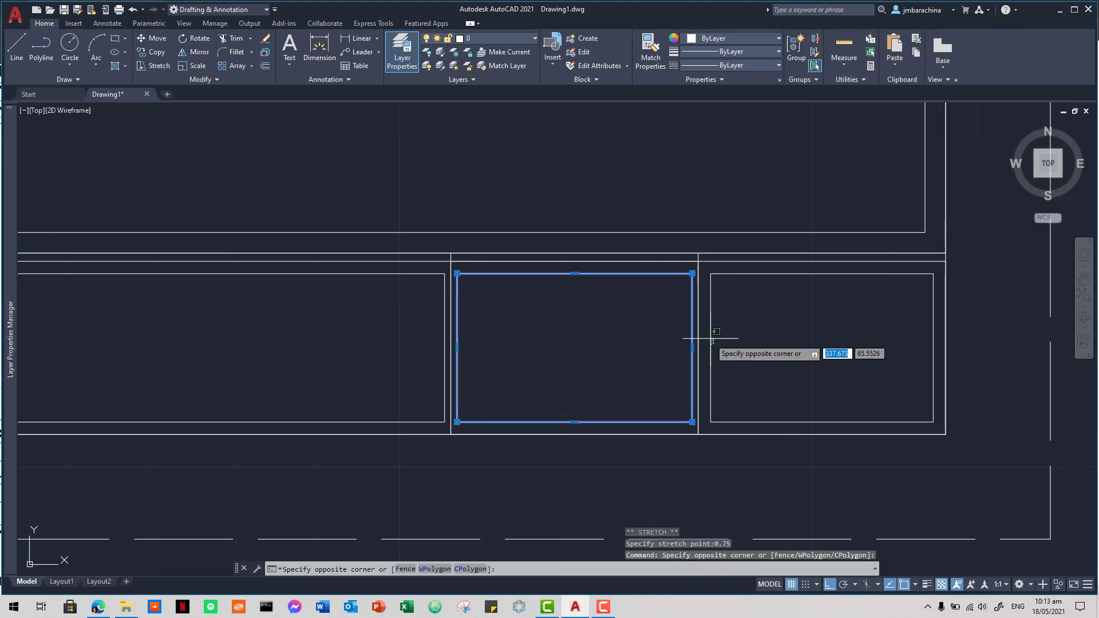
click(707, 337)
click(710, 347)
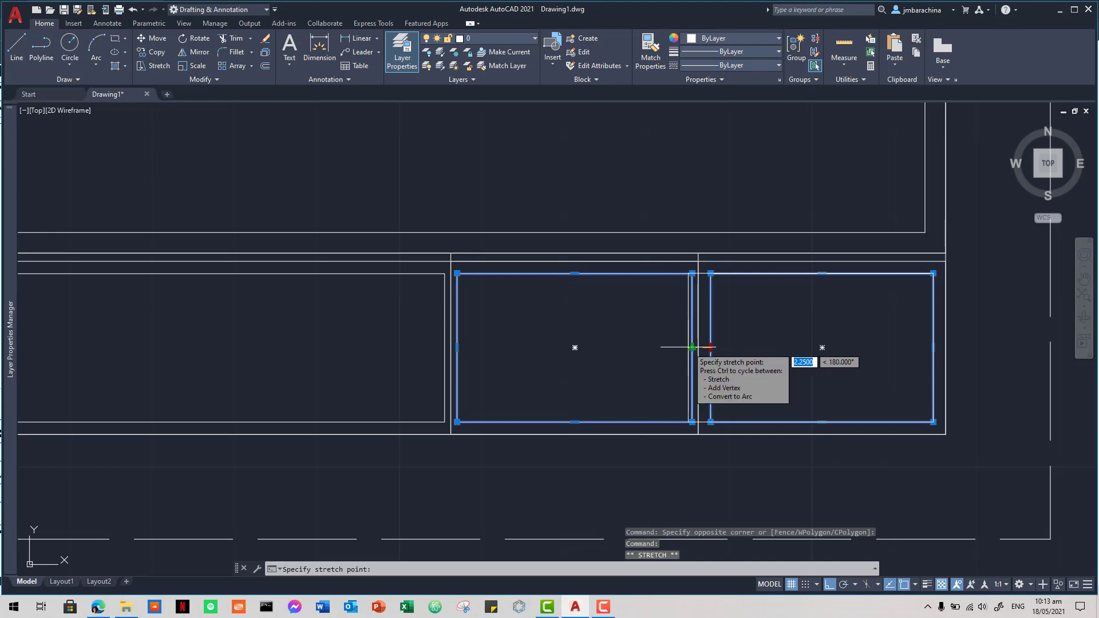
text(0)
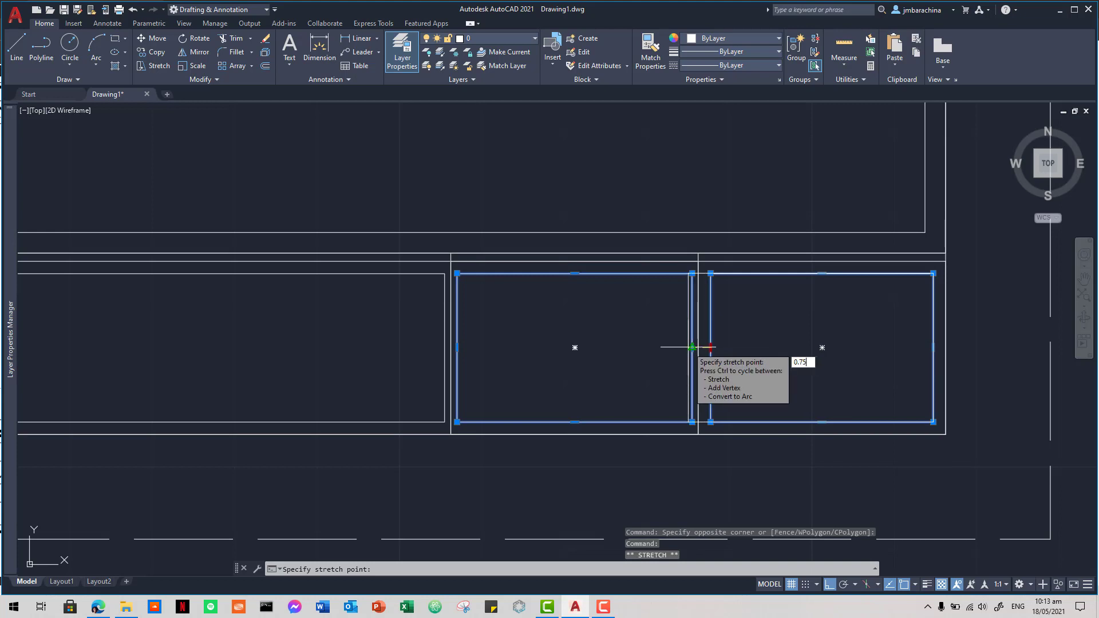
text(.75)
key(Return)
key(Escape)
scroll(841, 343, down, 3)
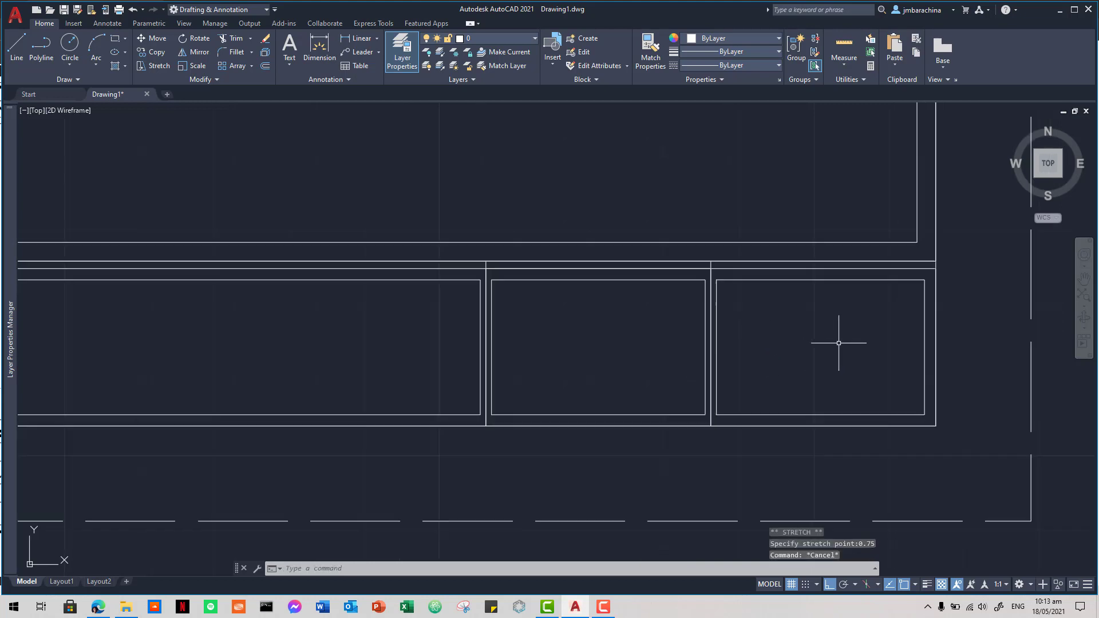
scroll(902, 347, up, 1)
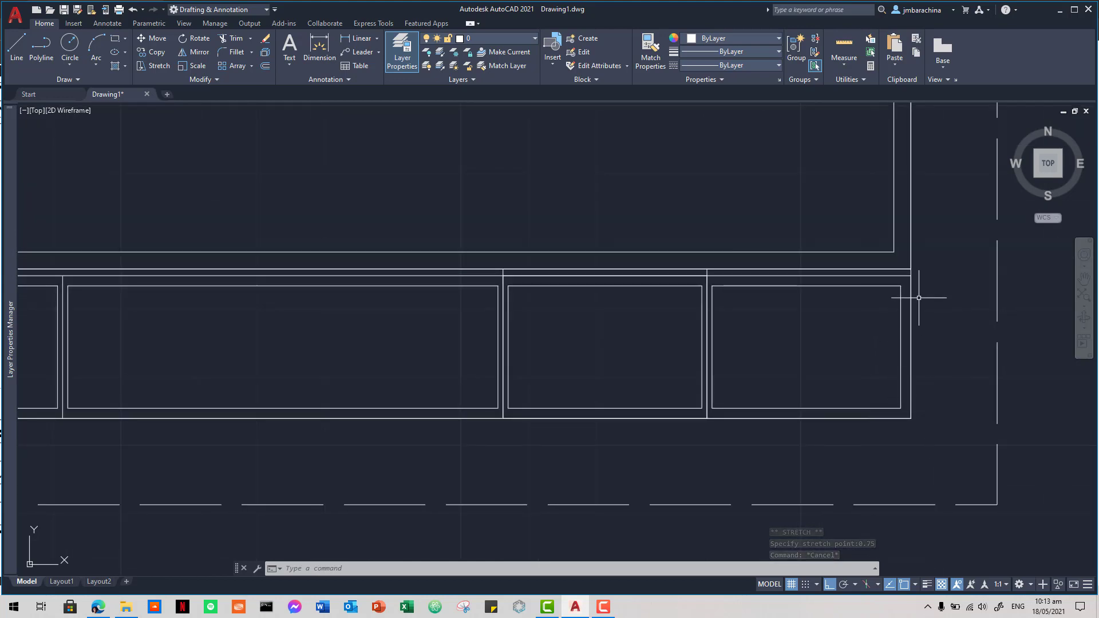
scroll(501, 313, down, 1)
middle_drag(501, 314, 838, 300)
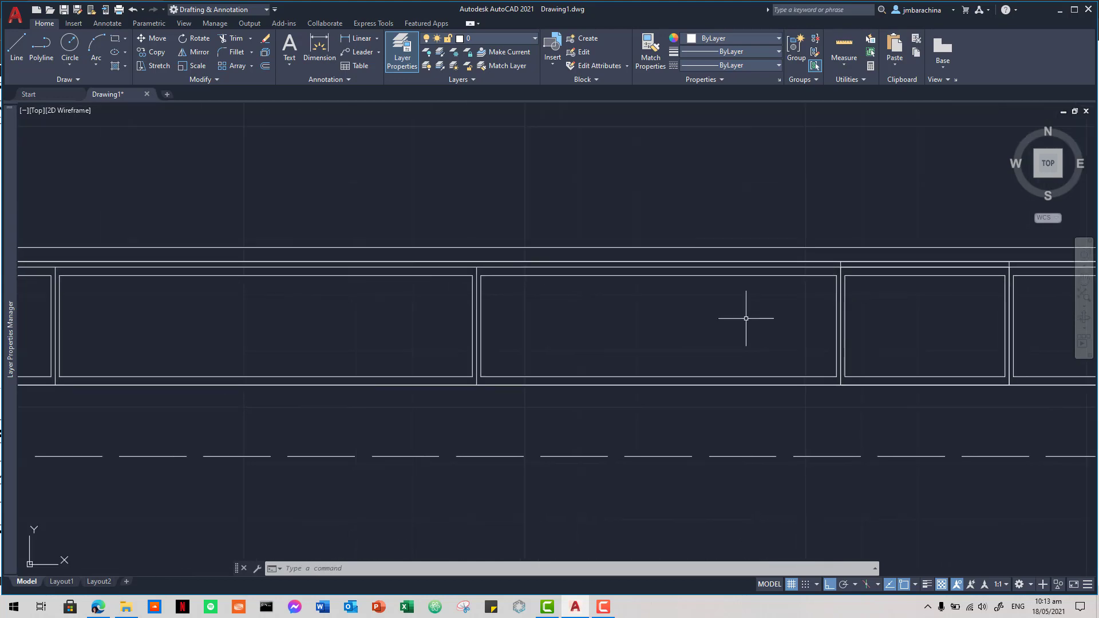
Step: Erase the divider lines between the first and second and between the second and third title block compartments
scroll(746, 318, down, 5)
scroll(503, 351, up, 4)
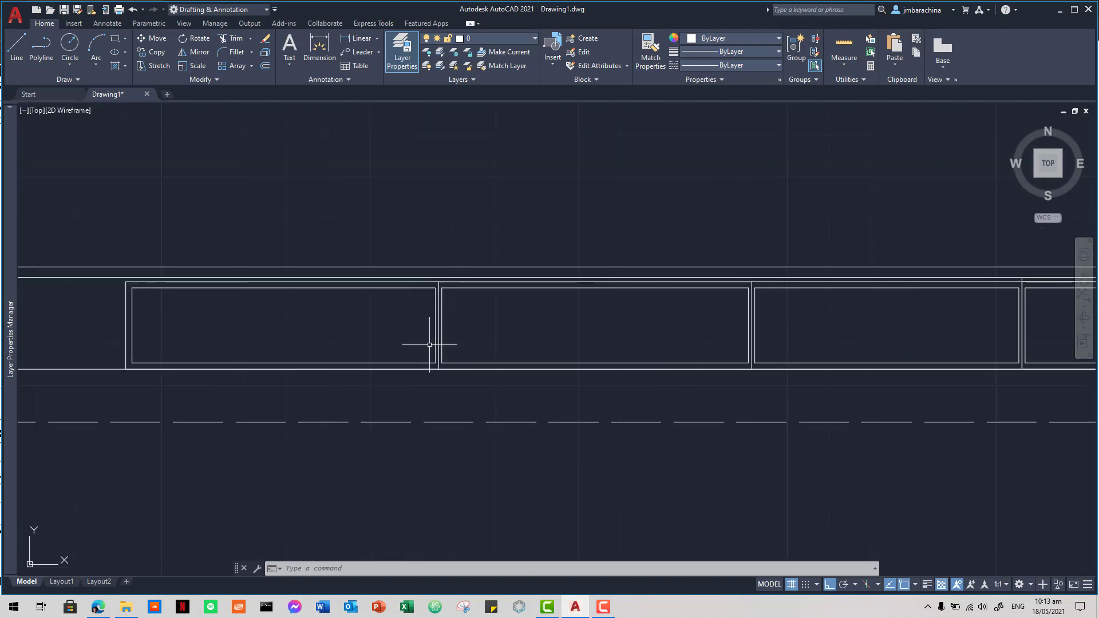
scroll(430, 344, up, 5)
middle_drag(449, 258, 508, 280)
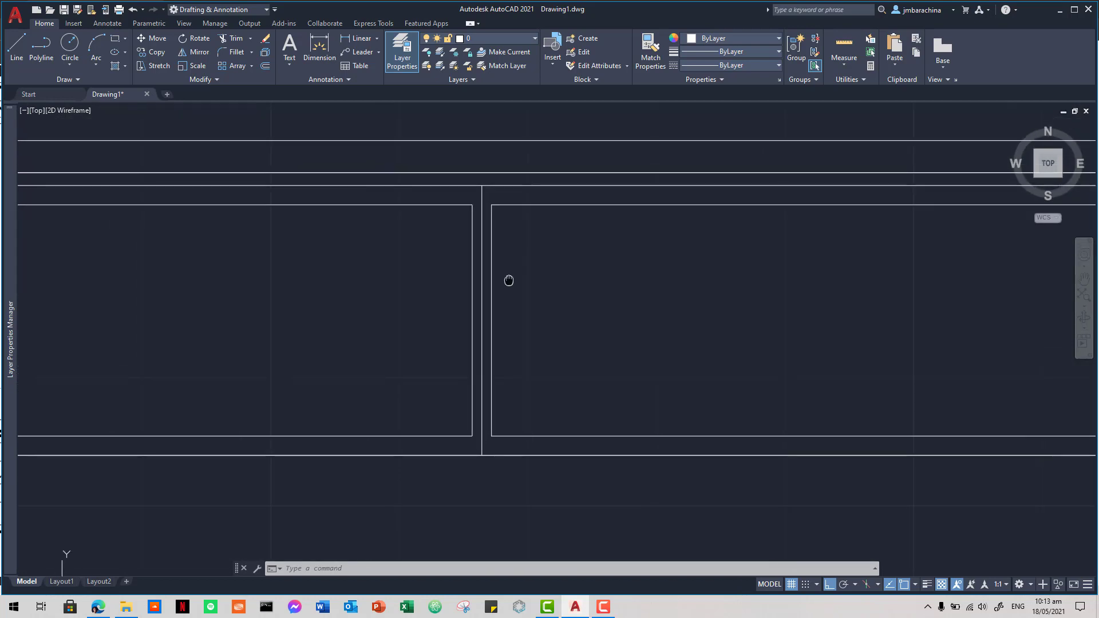
click(476, 193)
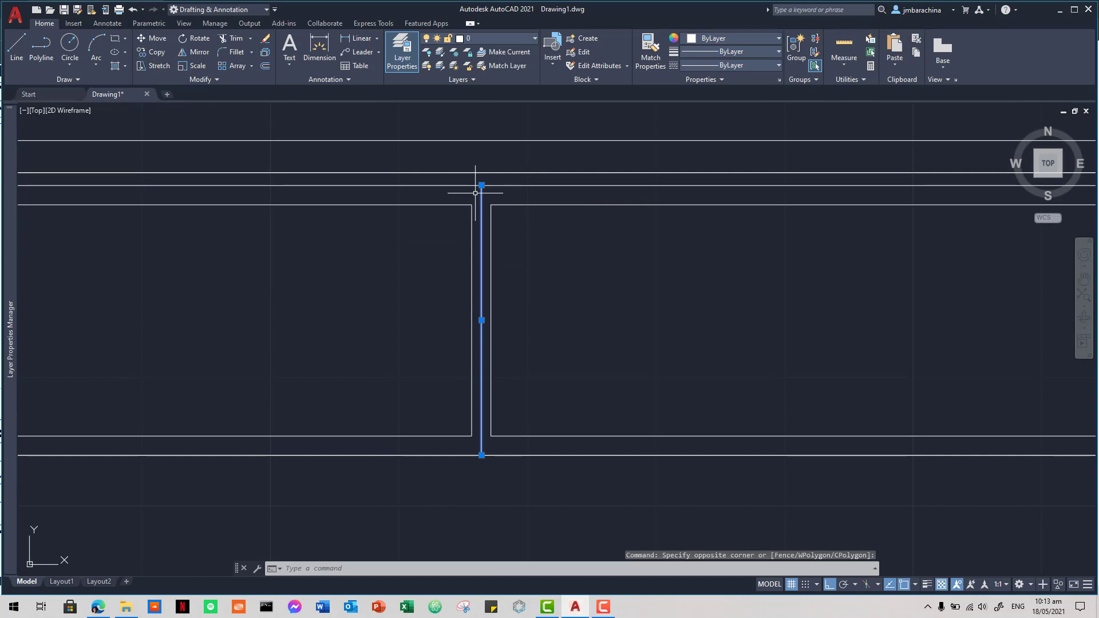
key(Delete)
scroll(778, 332, down, 6)
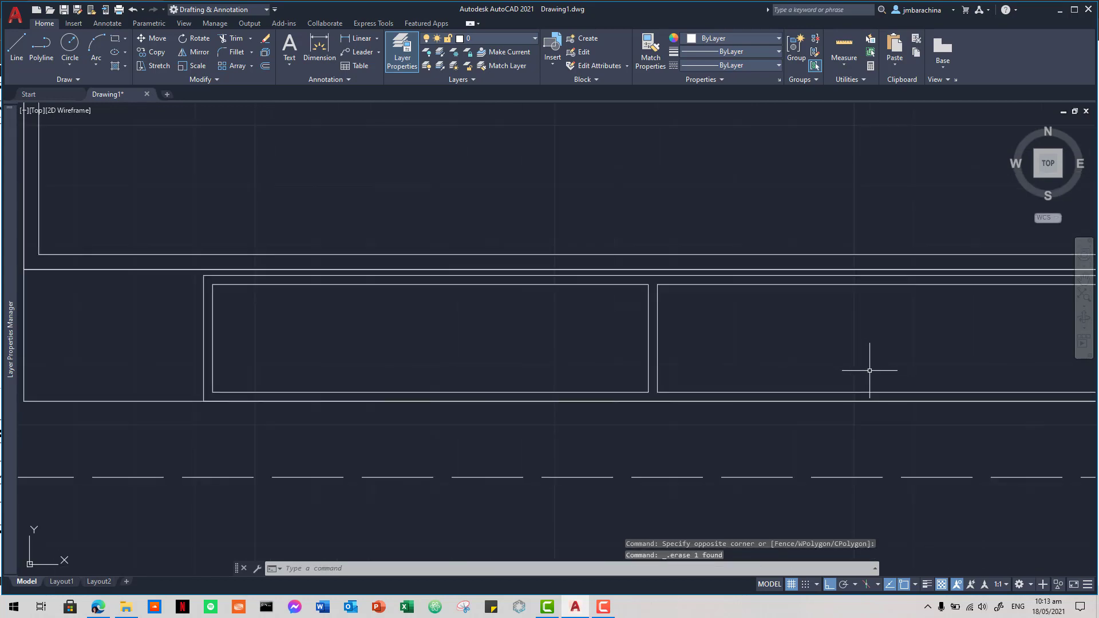
scroll(570, 336, up, 8)
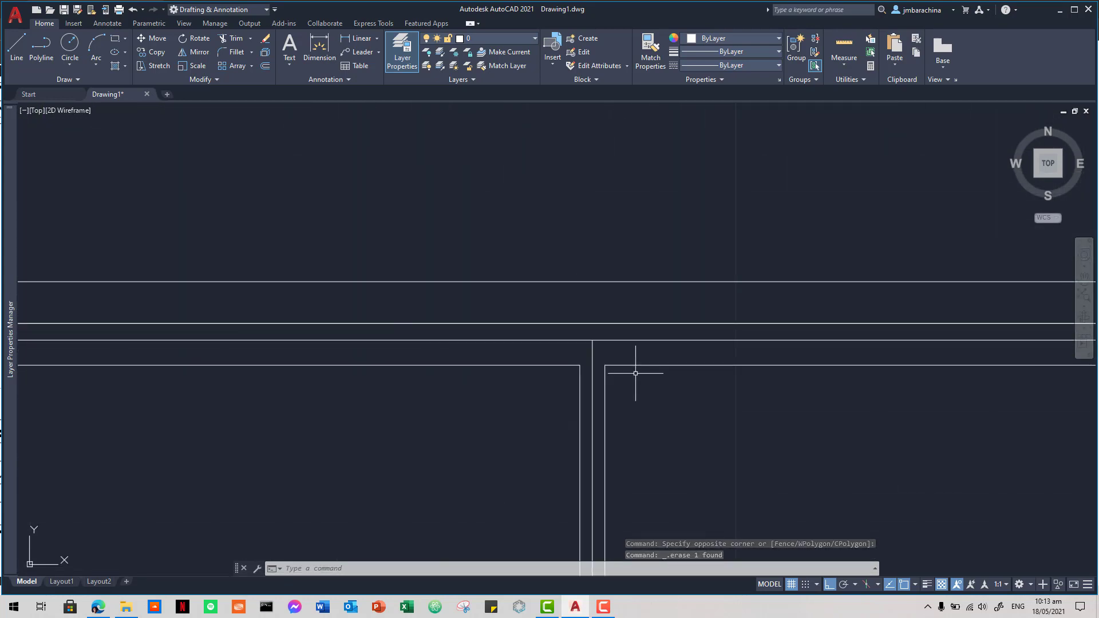
click(592, 343)
click(581, 347)
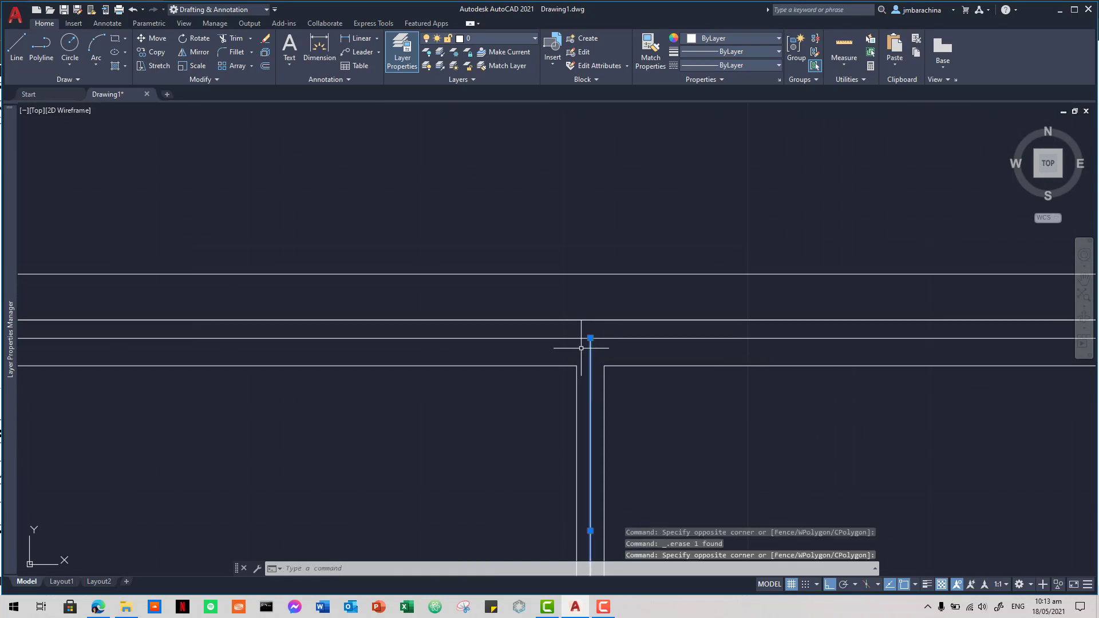
key(Delete)
Step: Erase the divider lines between the third and fourth and between the fourth and fifth title block compartments
scroll(626, 371, down, 5)
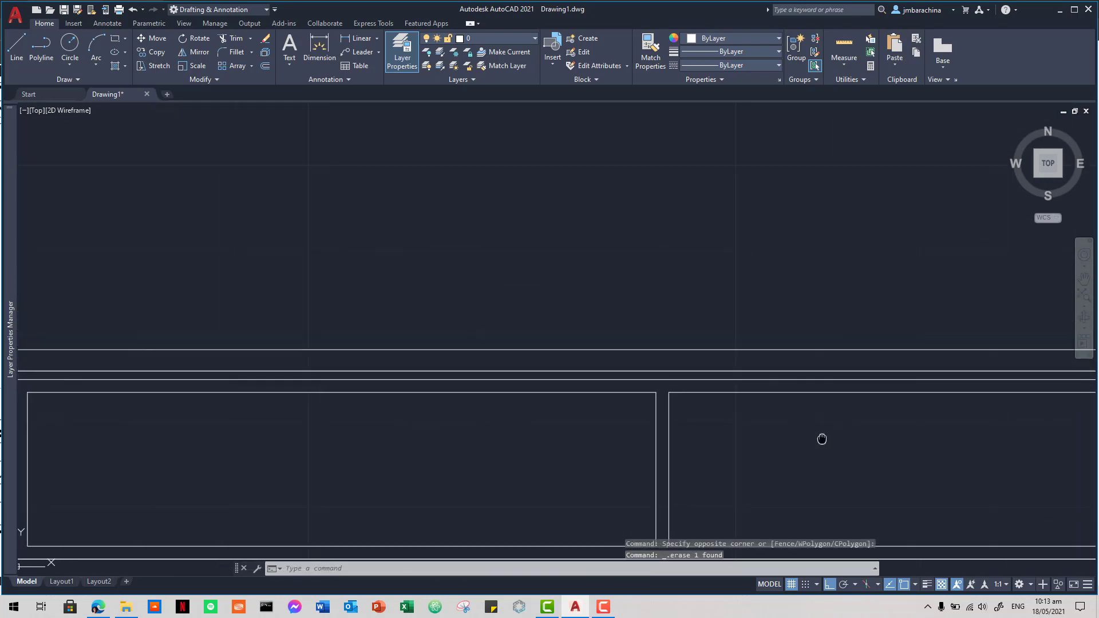
scroll(614, 301, up, 3)
click(646, 283)
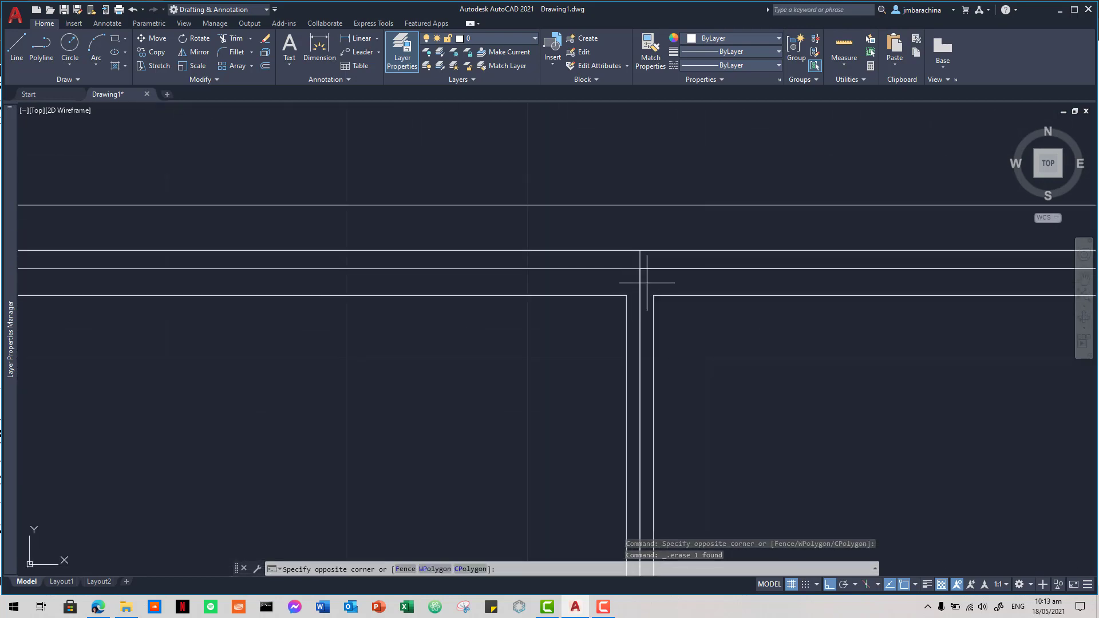
click(628, 279)
key(Delete)
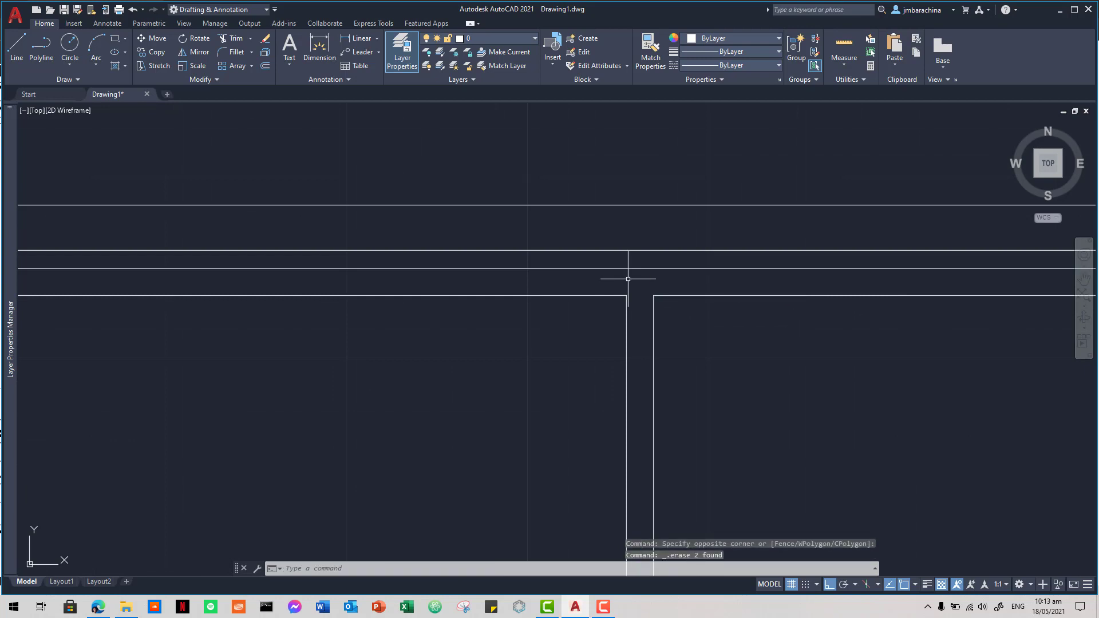
scroll(738, 321, down, 3)
scroll(535, 397, down, 2)
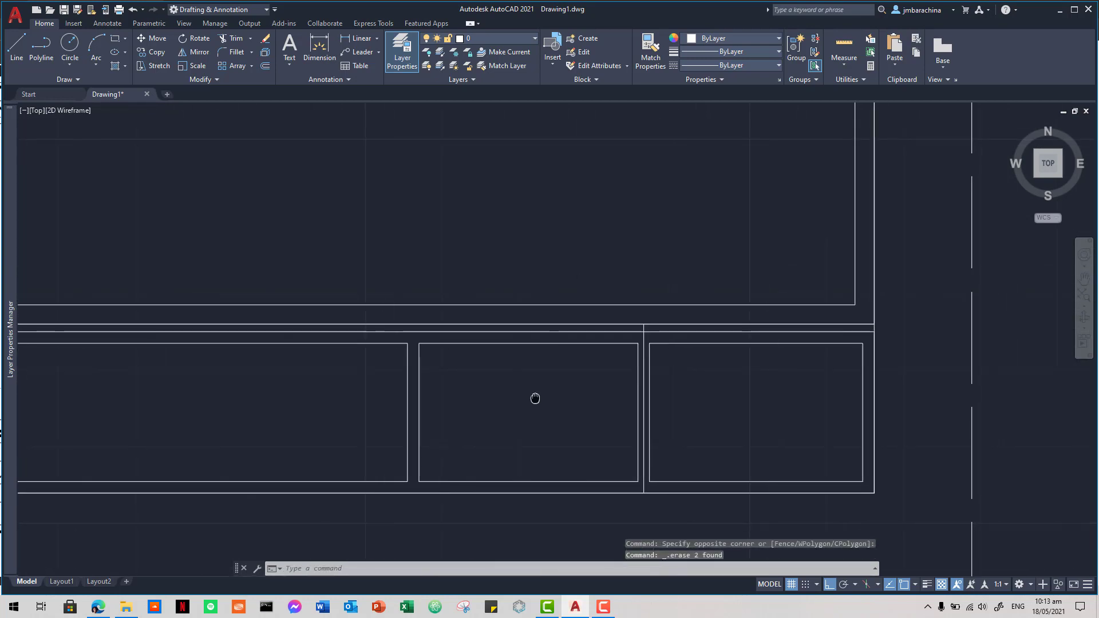
click(642, 337)
key(Delete)
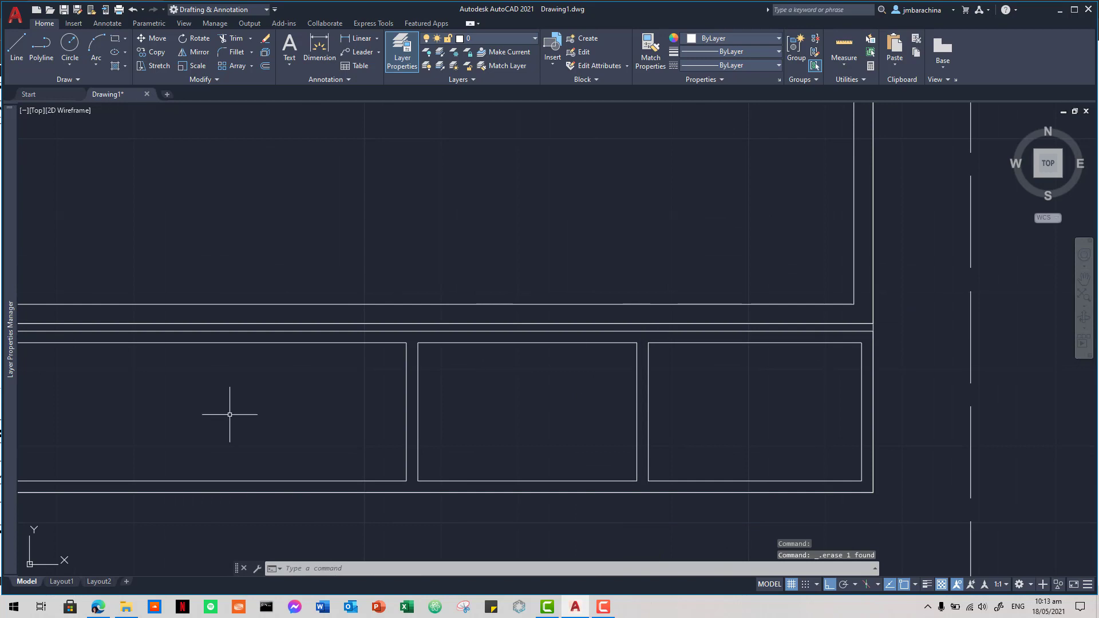
scroll(635, 238, down, 6)
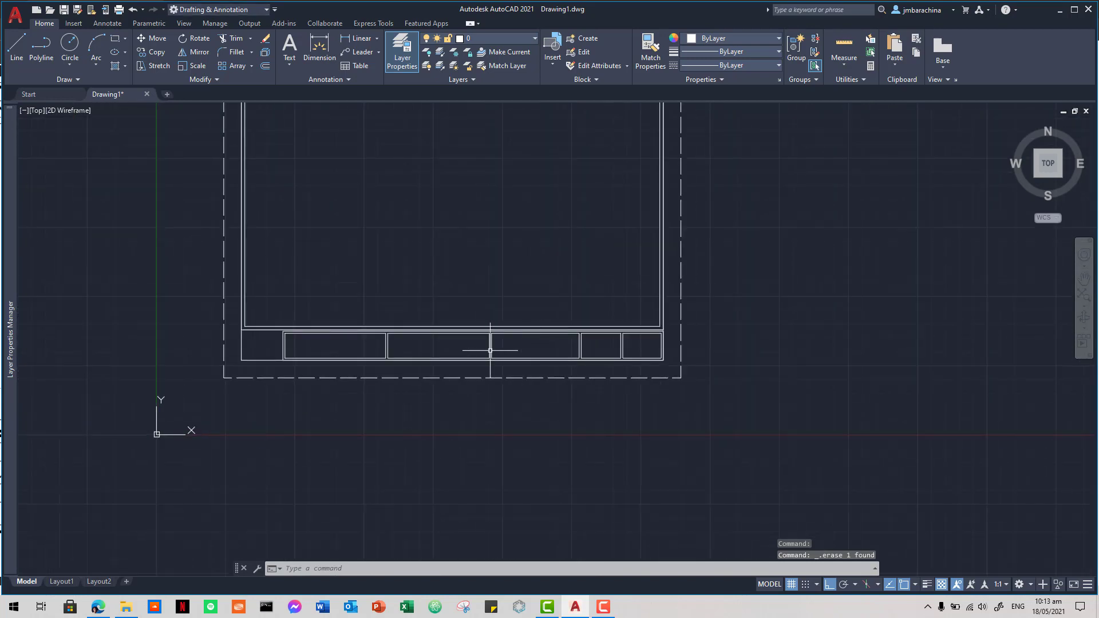
Step: Switch to plate-01.pdf to examine the row divisions and dimensions of the title block compartments, and return to AutoCAD
middle_drag(490, 350, 565, 356)
key(alt+Tab)
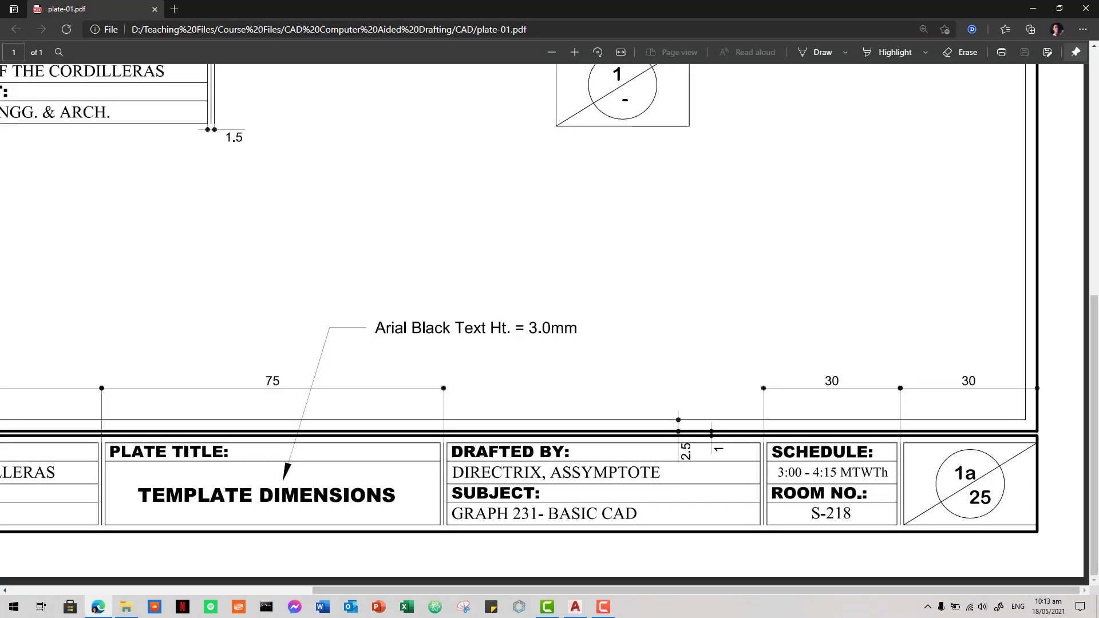
scroll(696, 341, up, 2)
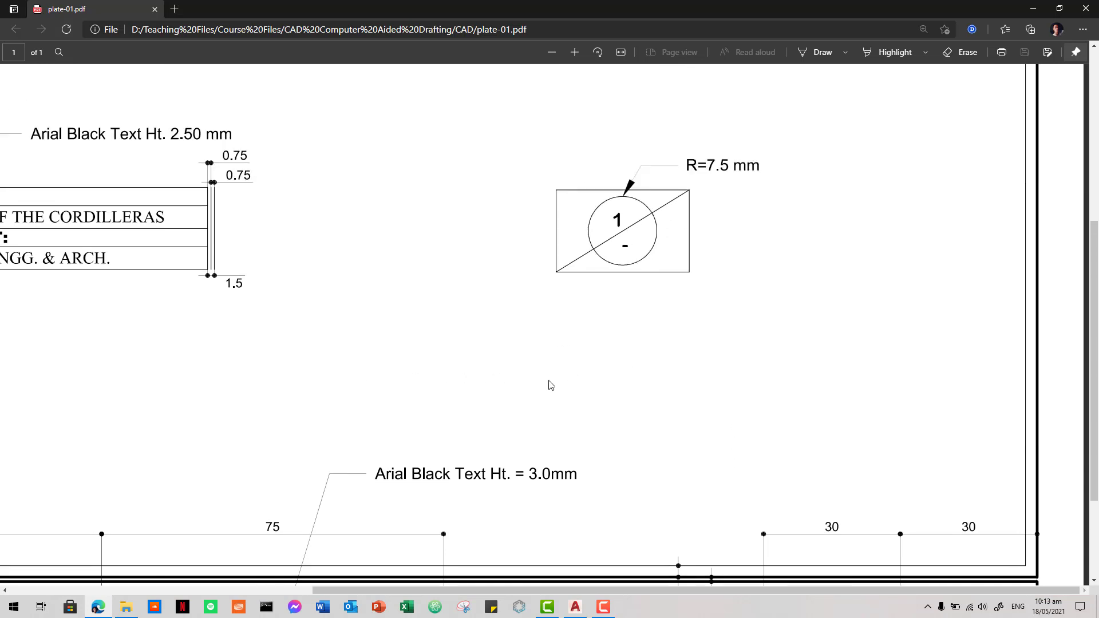
scroll(508, 442, down, 3)
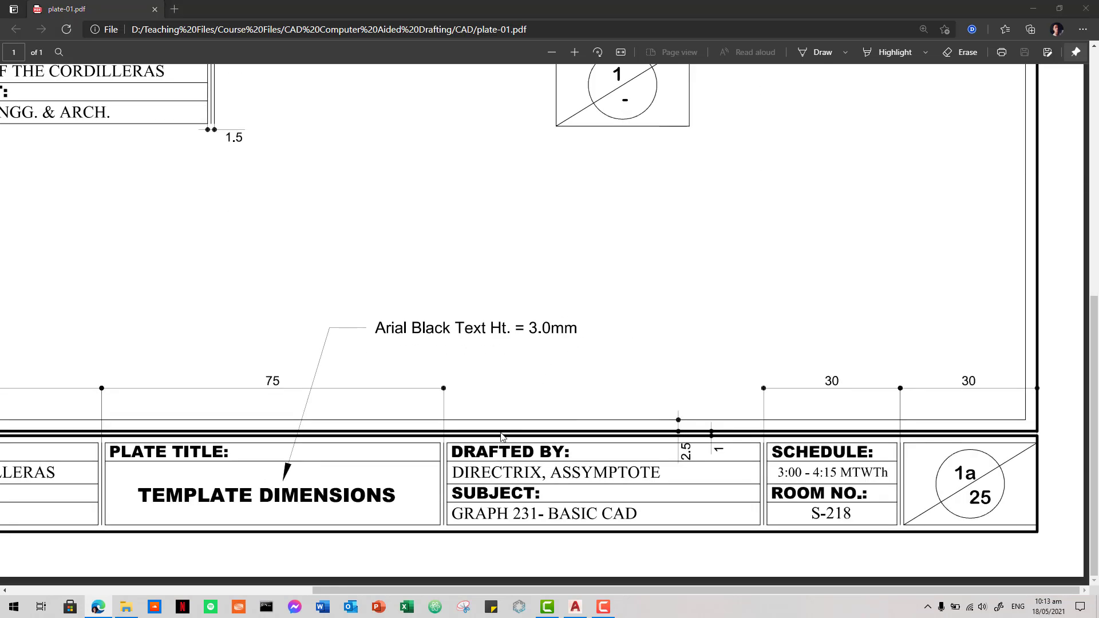
key(alt+Tab)
scroll(448, 375, up, 2)
scroll(448, 375, up, 2)
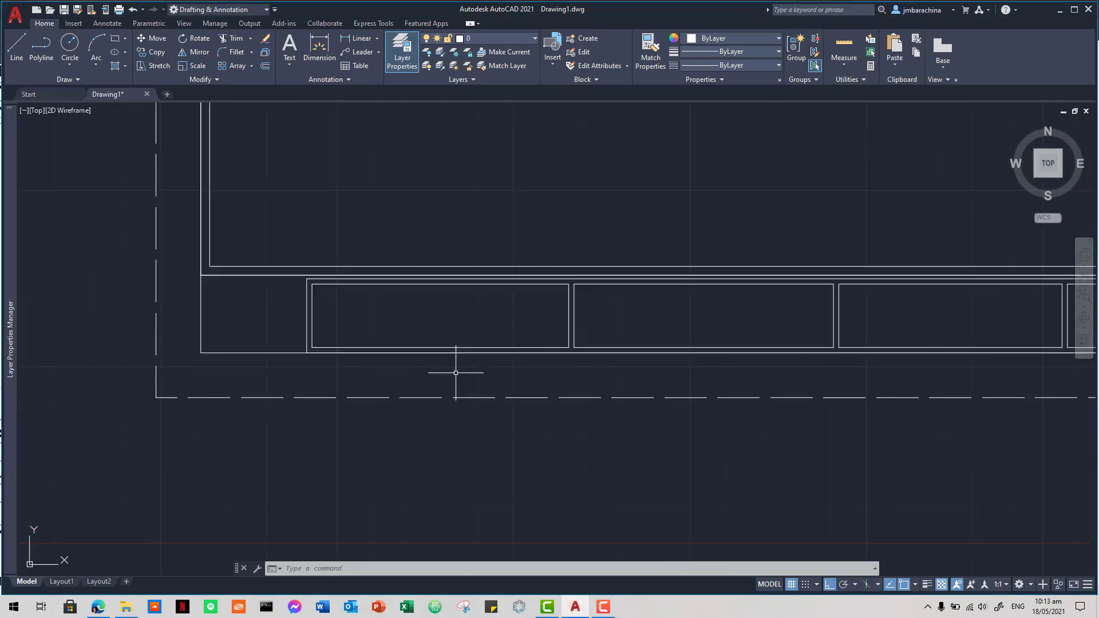
click(282, 351)
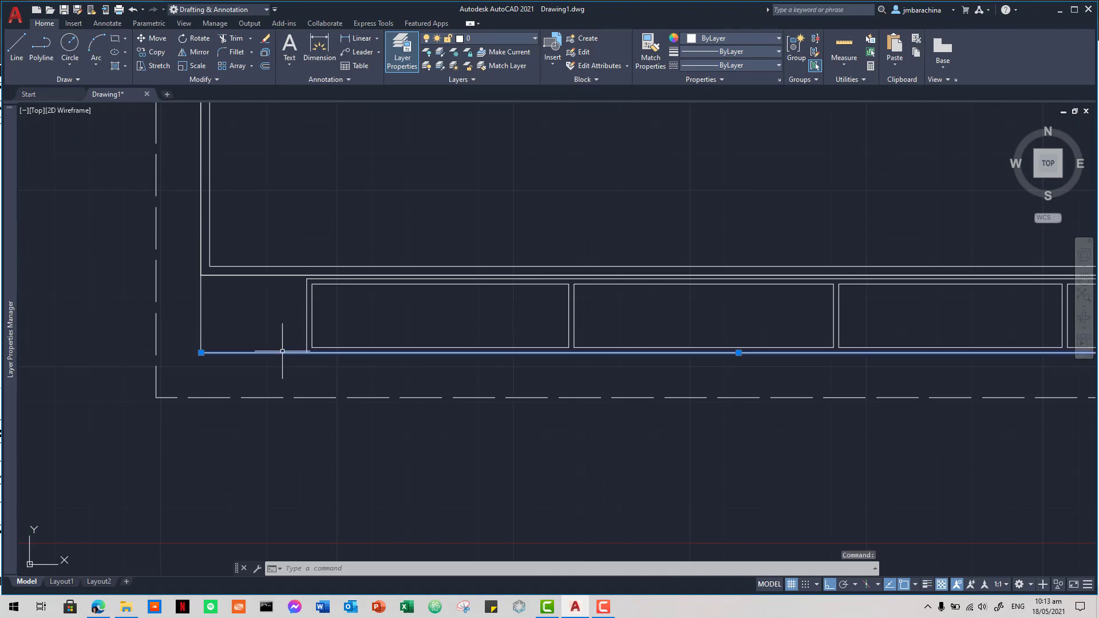
key(alt+Tab)
key(alt+Tab)
key(alt+Tab)
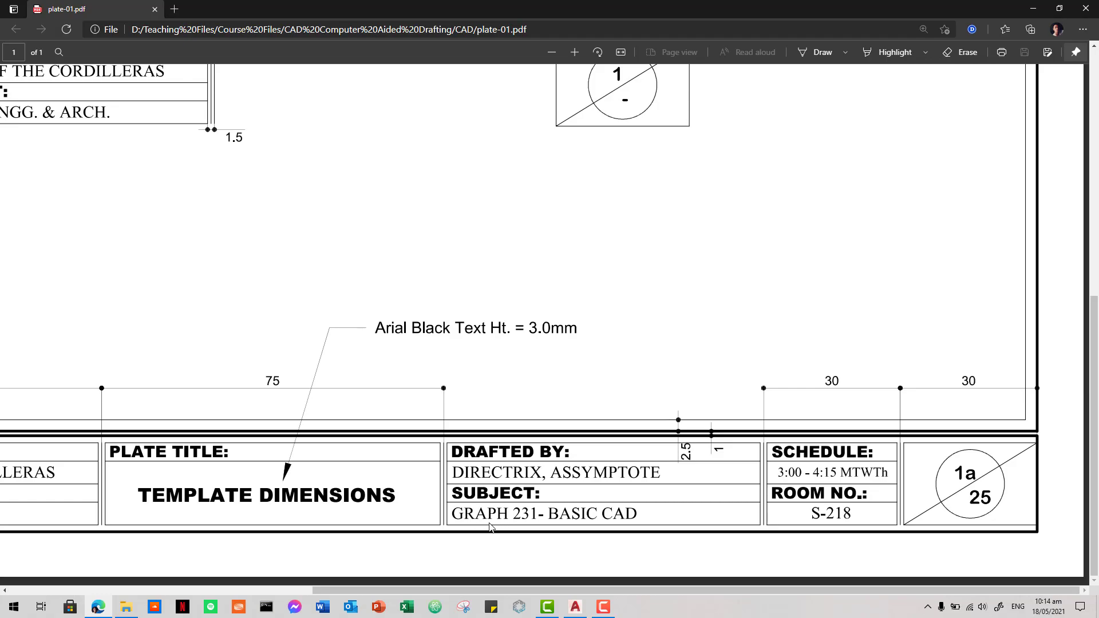
key(alt+Tab)
Step: Offset the title block's bottom border line 6.5 mm upward
scroll(353, 357, up, 3)
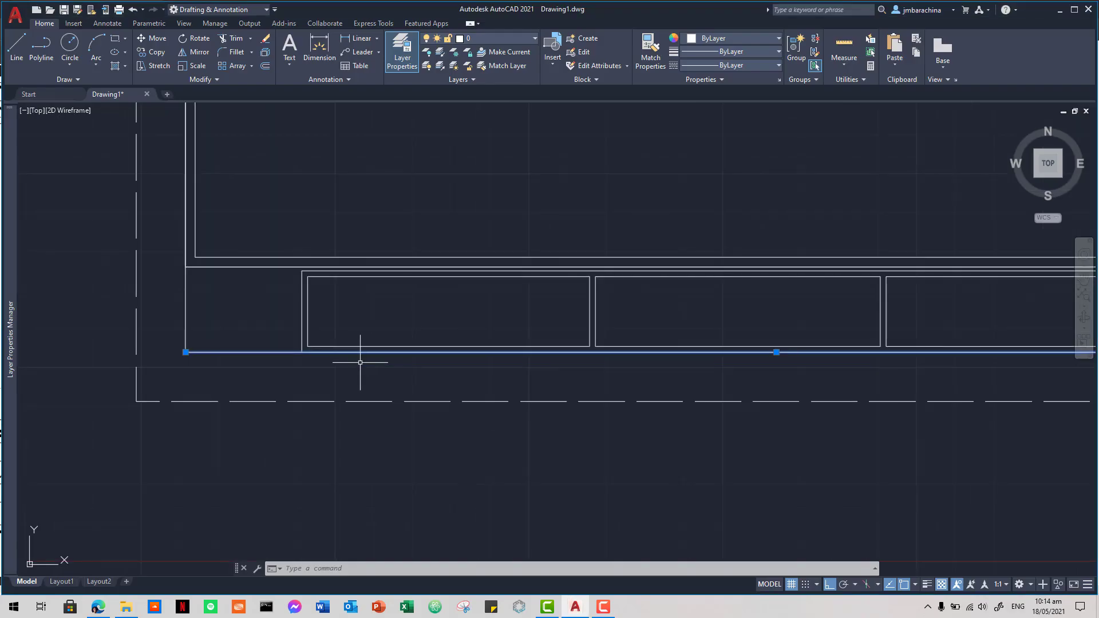
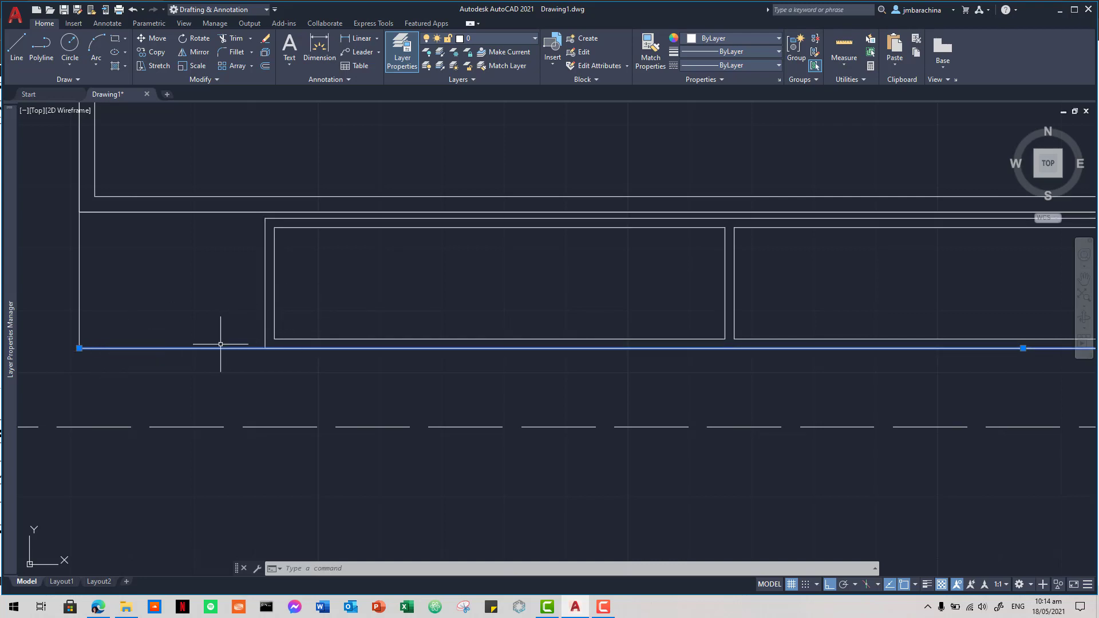
key(Return)
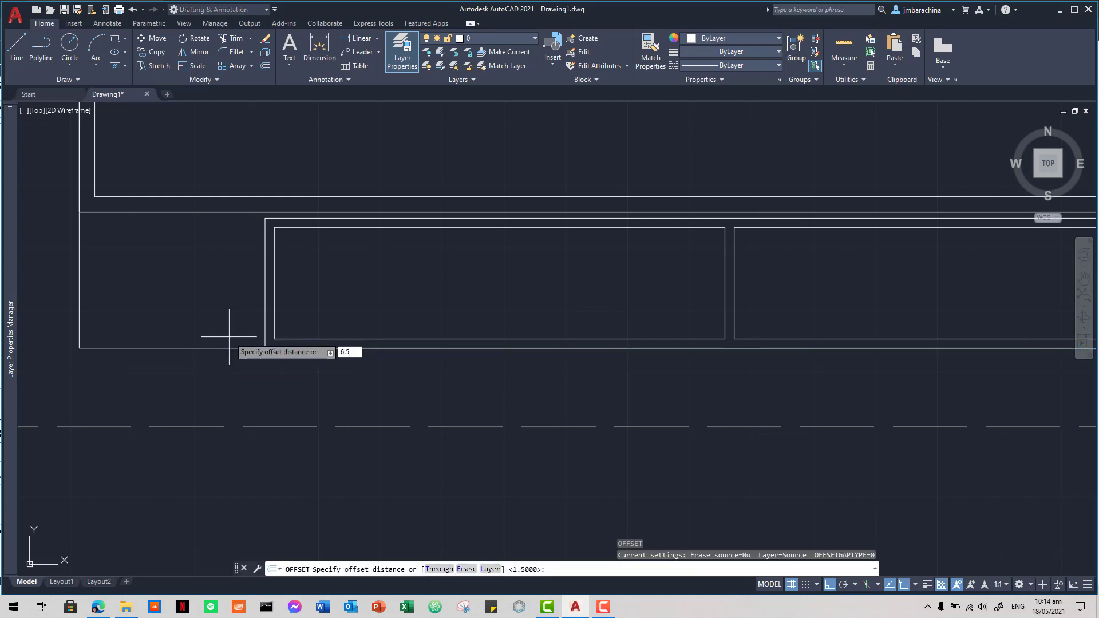
text(6.5)
key(Return)
click(229, 348)
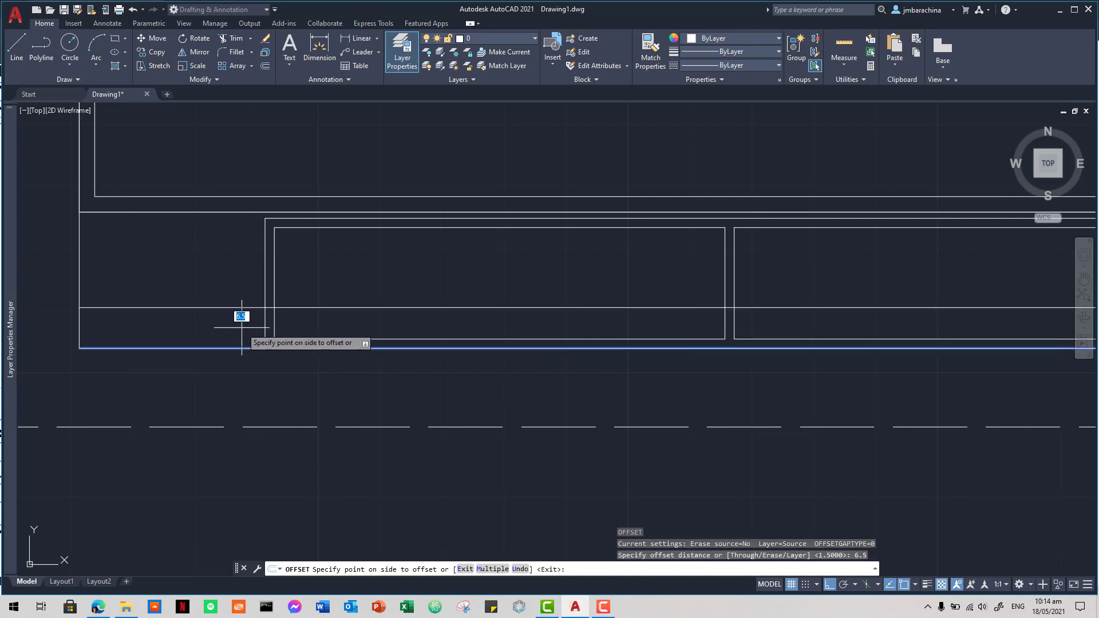
click(243, 325)
key(Escape)
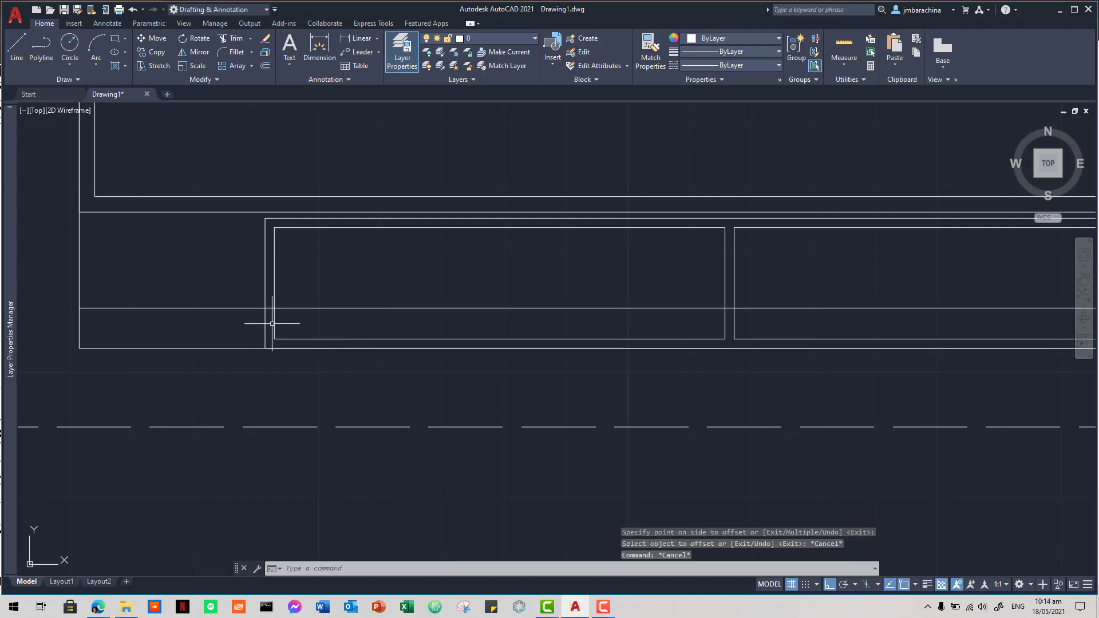
Step: Using all objects as cutting edges, trim the offset row line back to the left edge of the first compartment's inner rectangle
scroll(421, 341, down, 4)
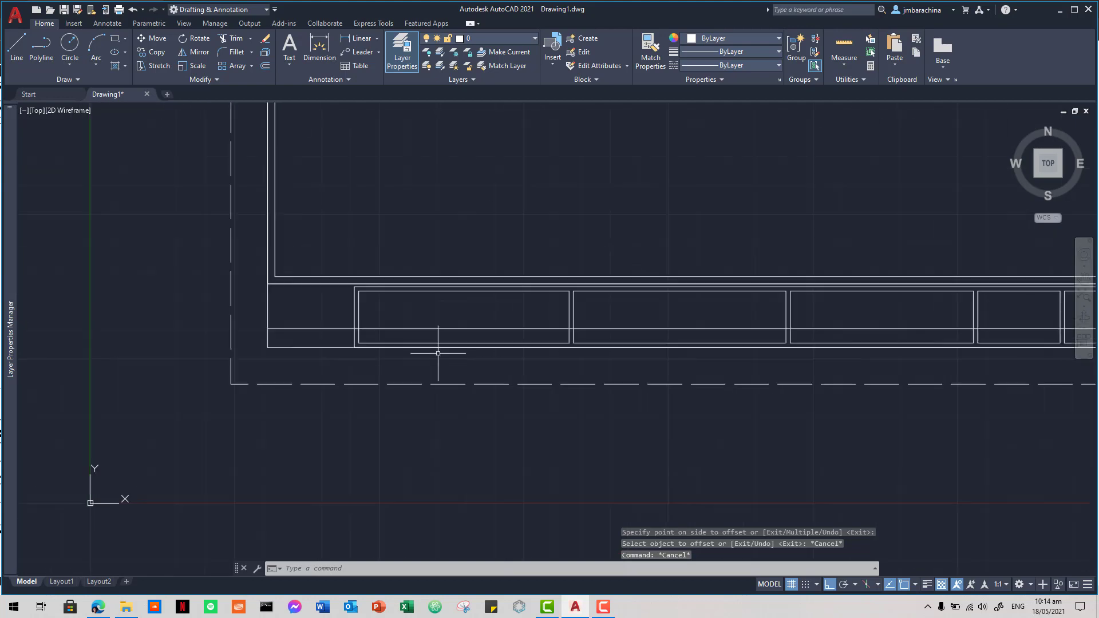
key(ctrl+a)
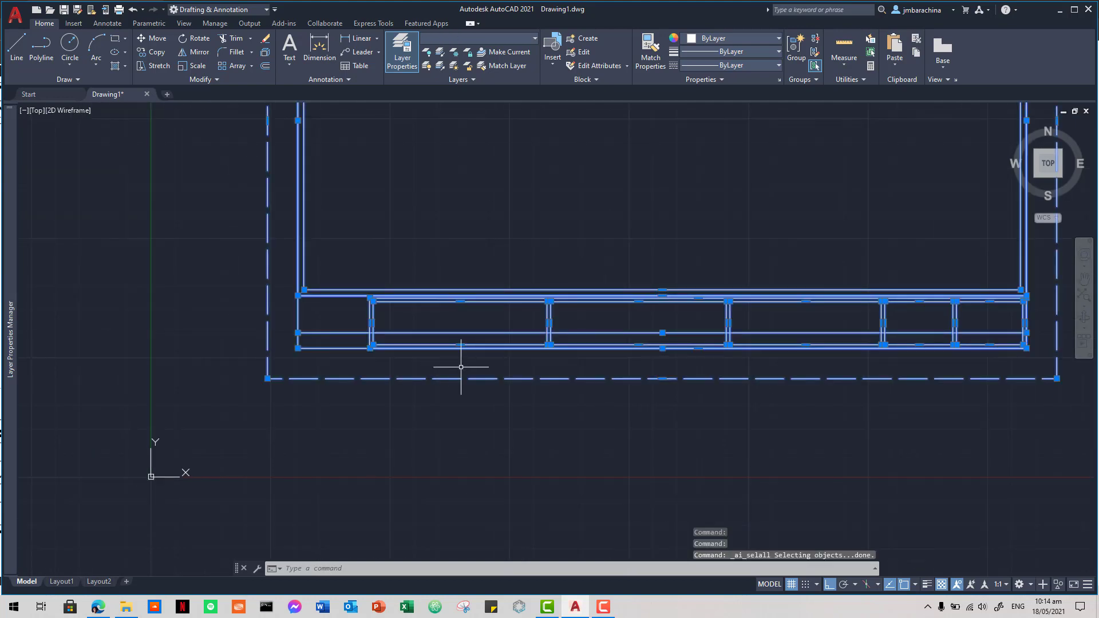
text(tr)
key(Return)
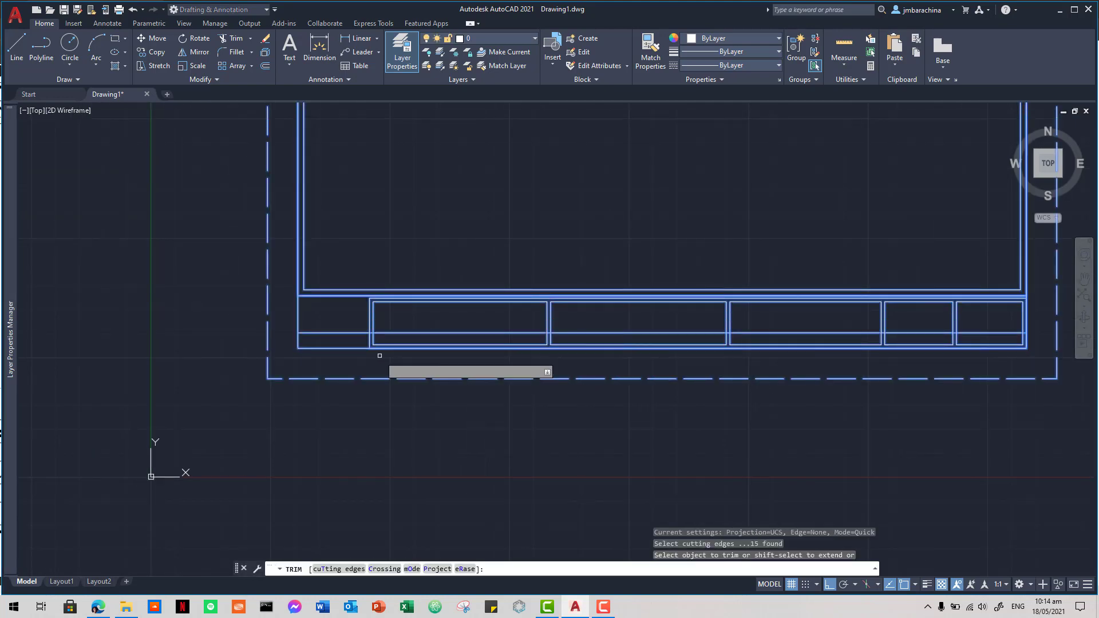
scroll(367, 347, up, 3)
click(316, 327)
click(300, 305)
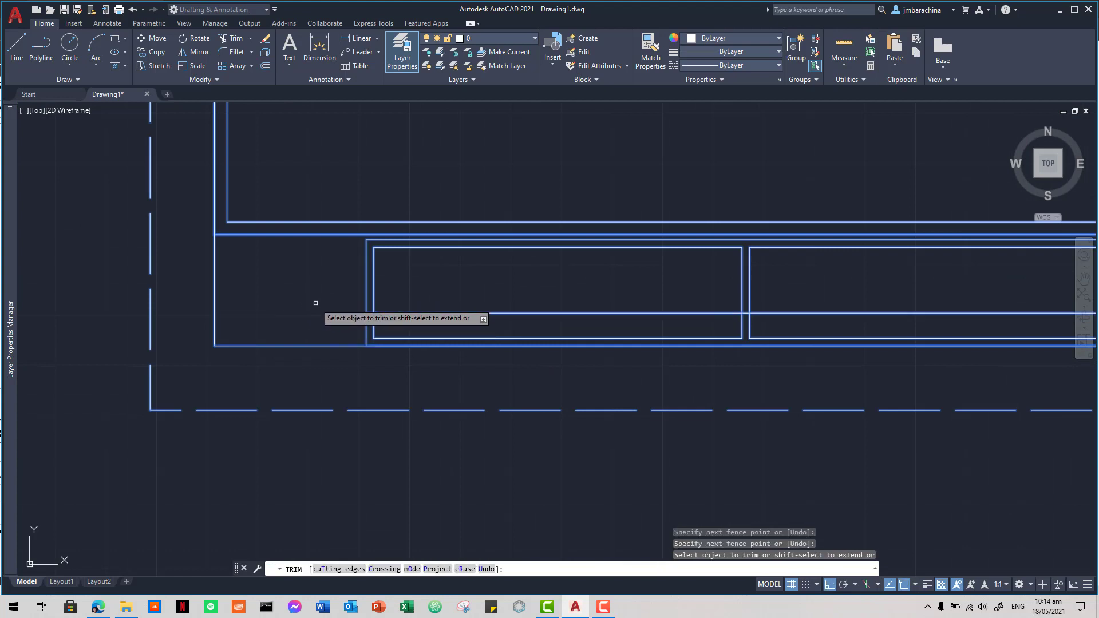
scroll(354, 324, up, 2)
scroll(354, 323, up, 1)
click(377, 303)
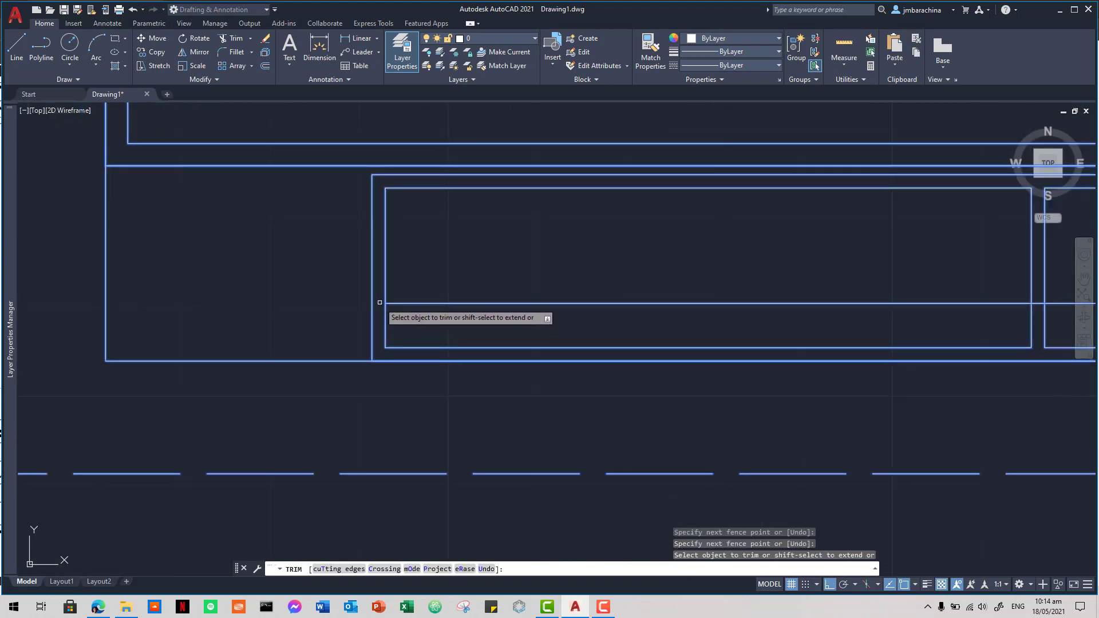
Step: Trim the row line out of the gaps between the inner rectangles and beyond the last rectangle's right edge
middle_drag(534, 333, 139, 306)
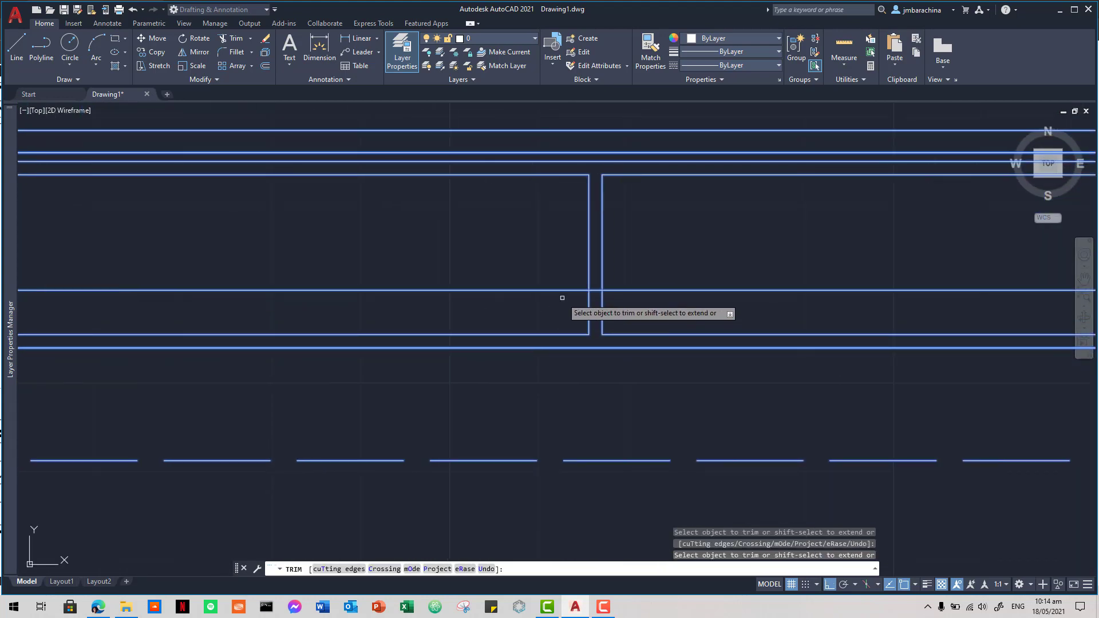
click(599, 290)
scroll(794, 325, down, 4)
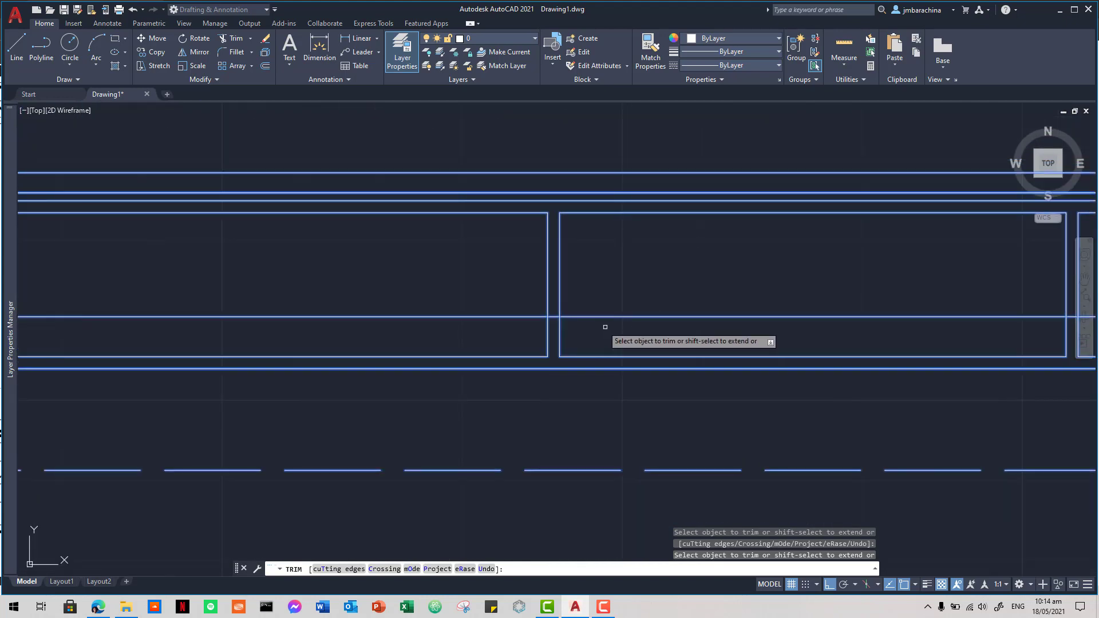
middle_drag(725, 333, 272, 326)
click(619, 311)
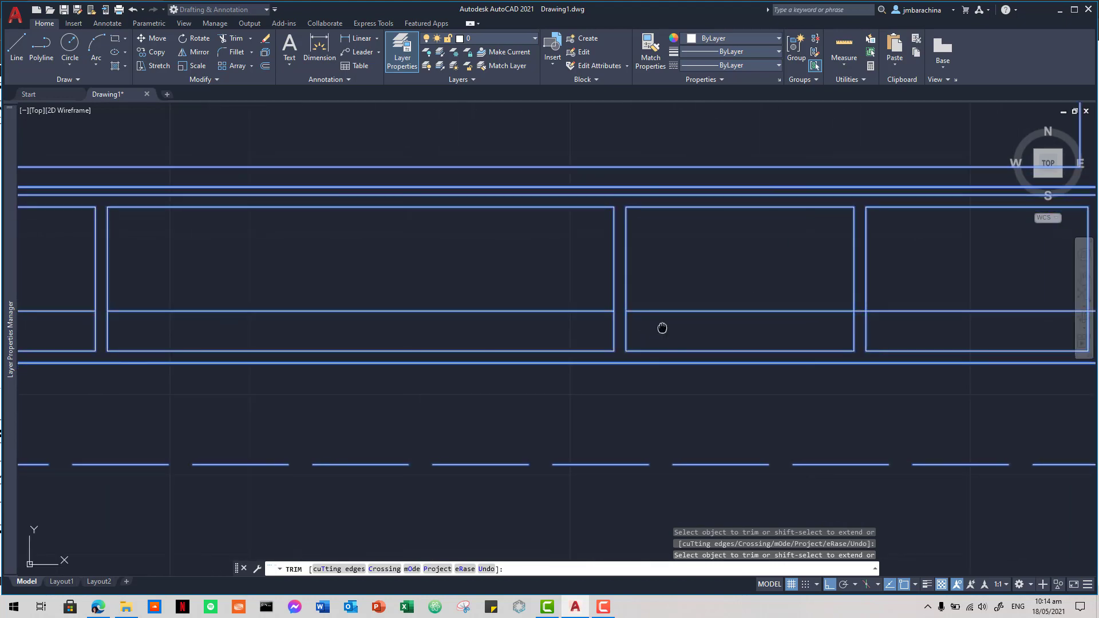
middle_drag(660, 326, 338, 305)
click(537, 287)
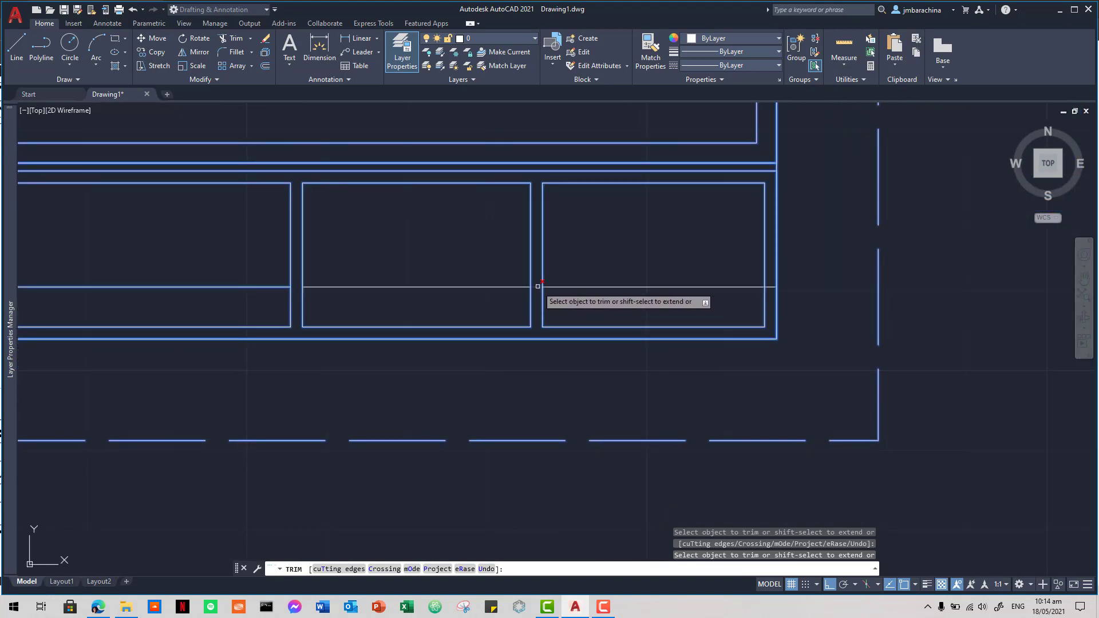
click(770, 287)
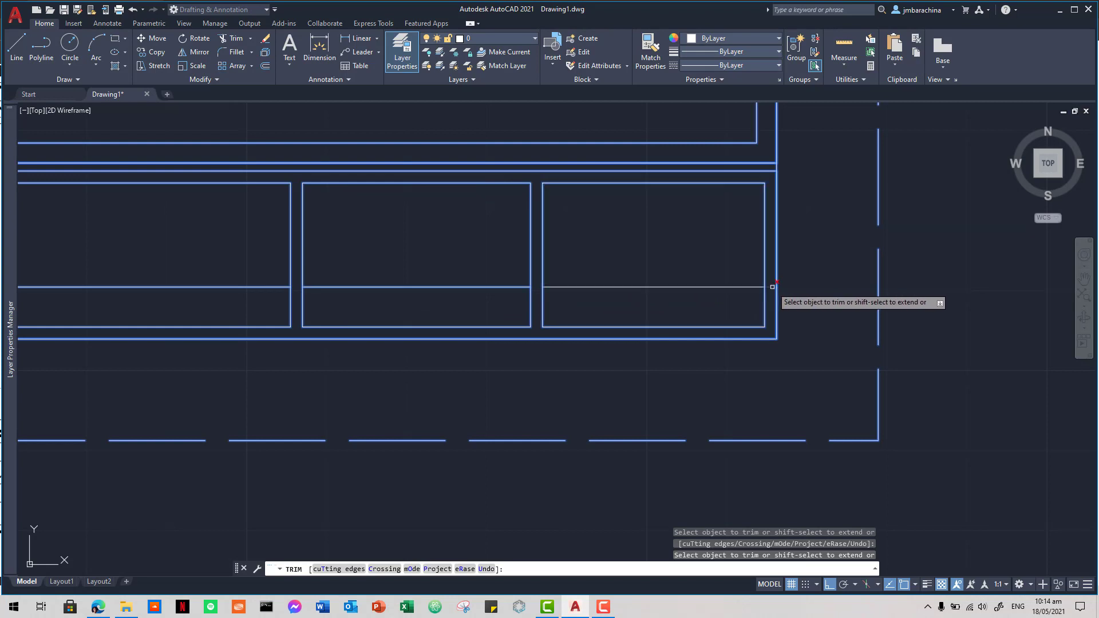
mouse_move(16, 123)
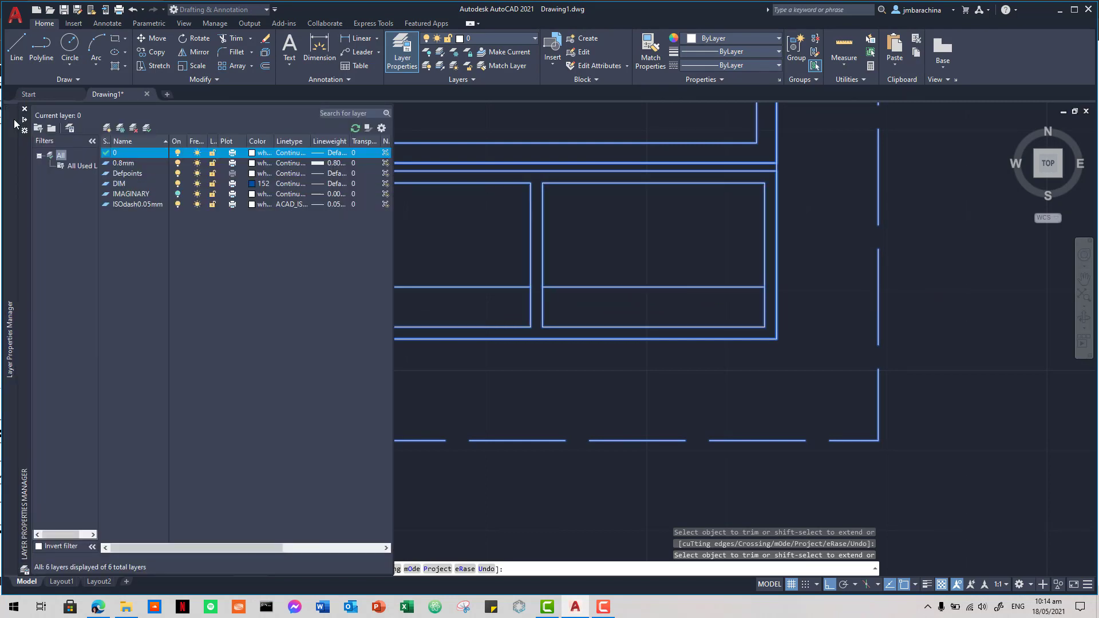
key(Escape)
key(Escape)
key(Escape)
scroll(686, 375, down, 5)
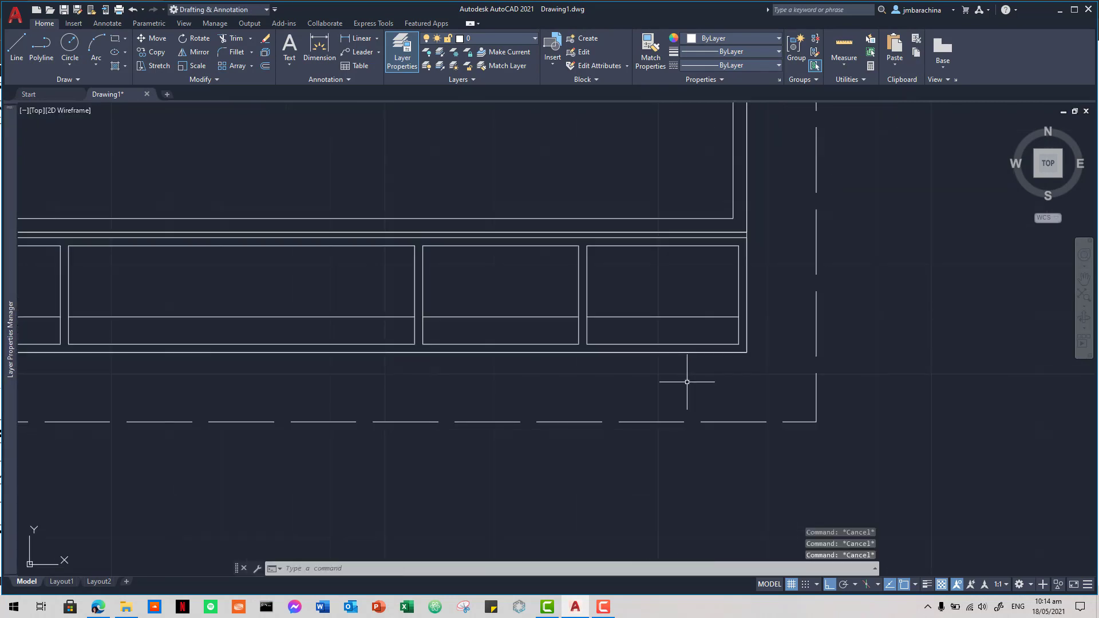
Step: Highlight the row line in all five title block compartments, check the row spacing in plate-01.pdf, and return to AutoCAD
middle_drag(692, 387, 947, 387)
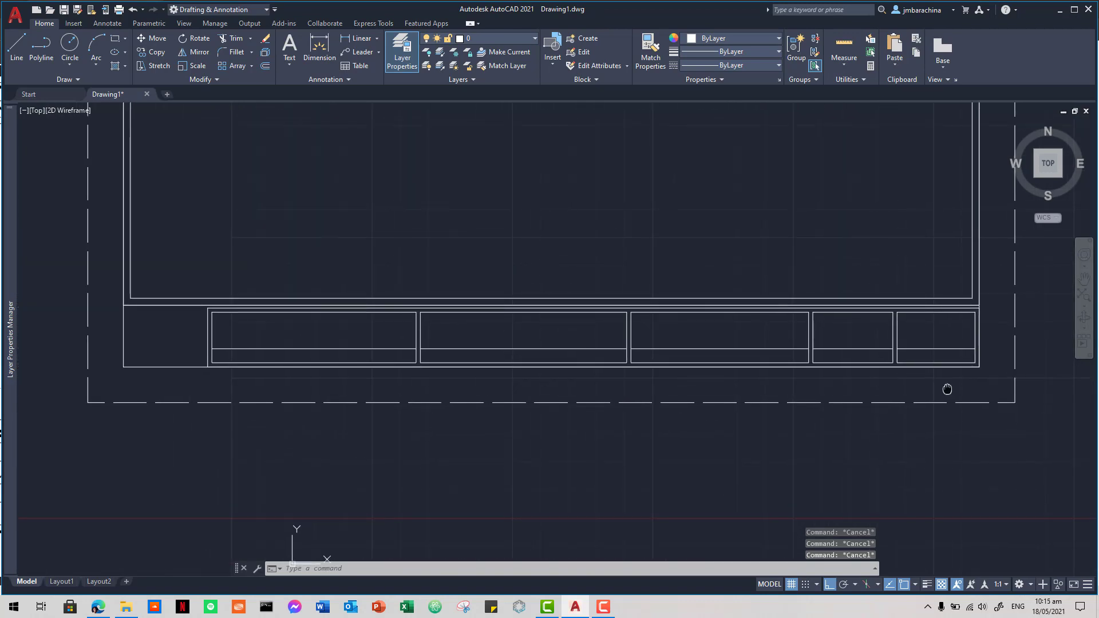
click(935, 345)
click(930, 349)
click(842, 356)
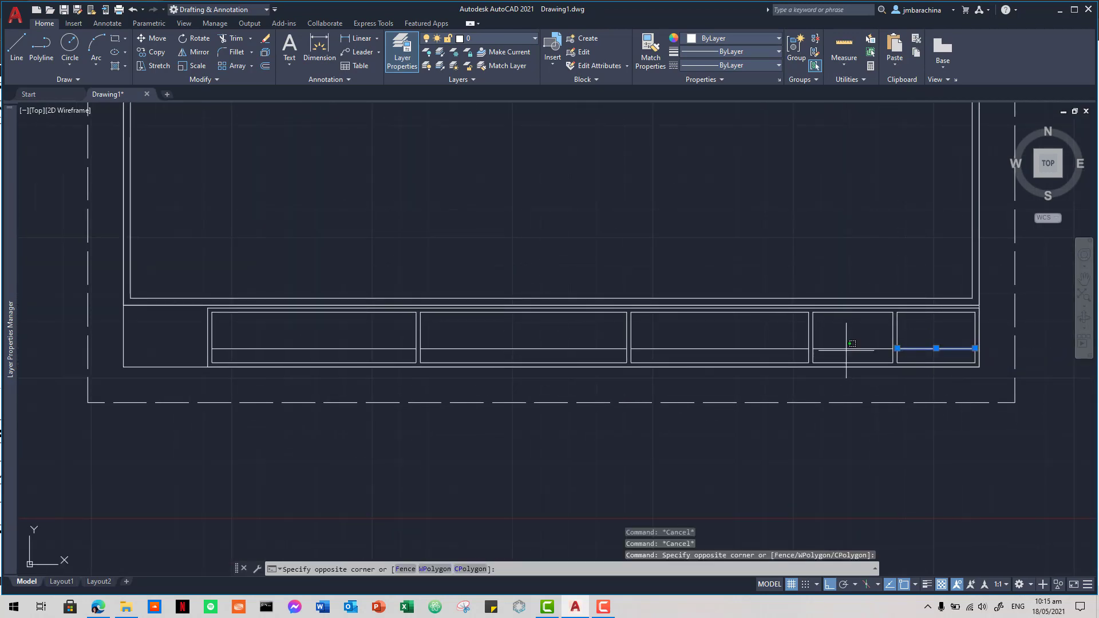
click(827, 334)
click(728, 347)
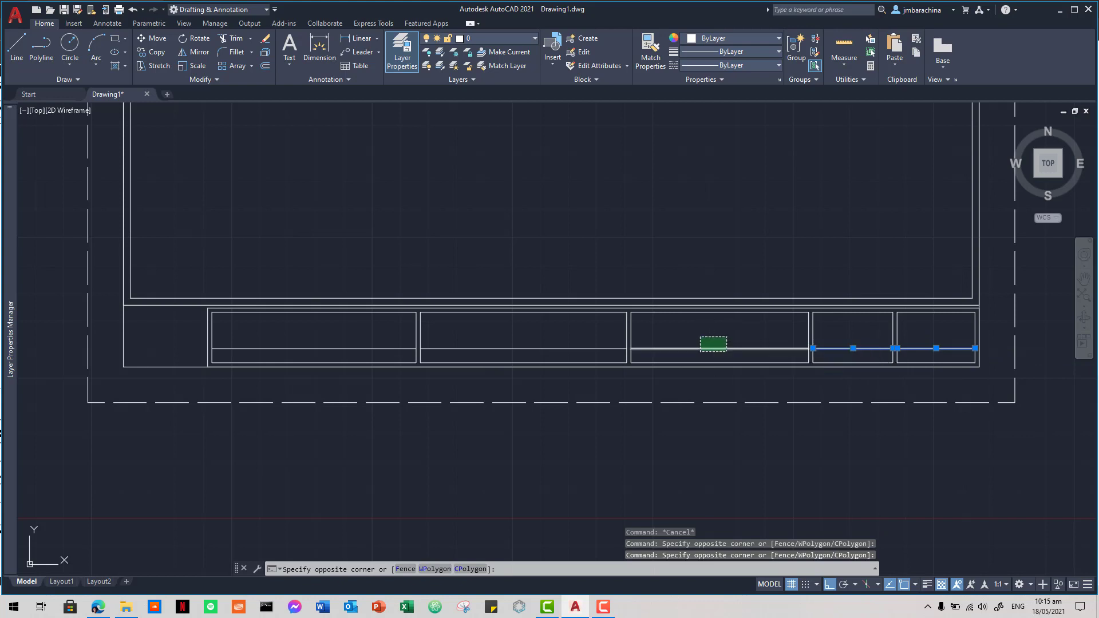
click(693, 338)
click(537, 352)
click(490, 328)
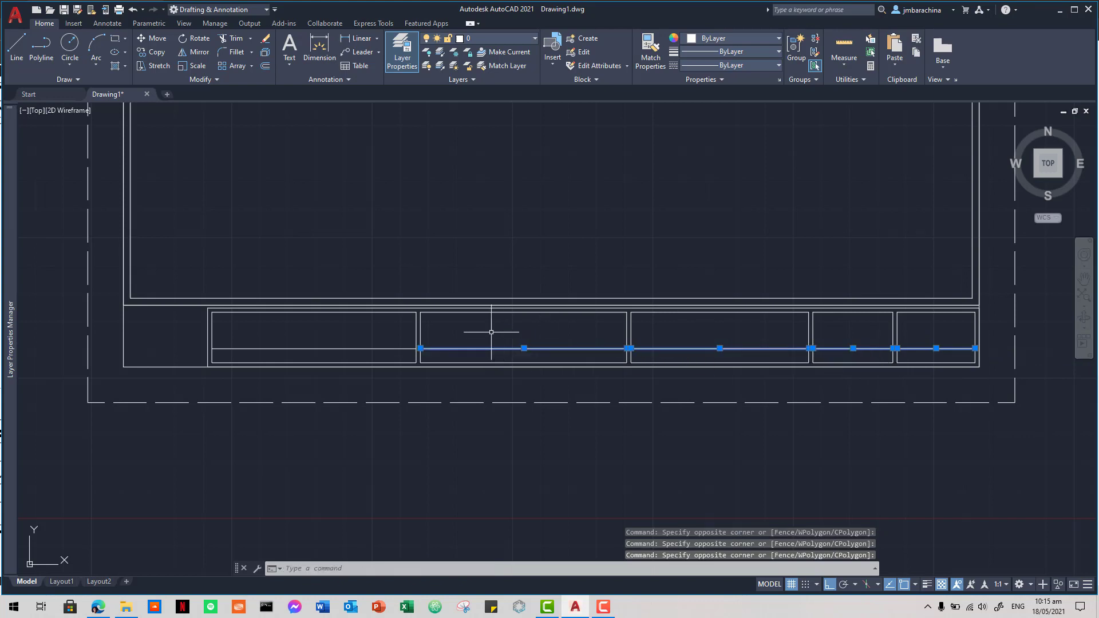
click(341, 348)
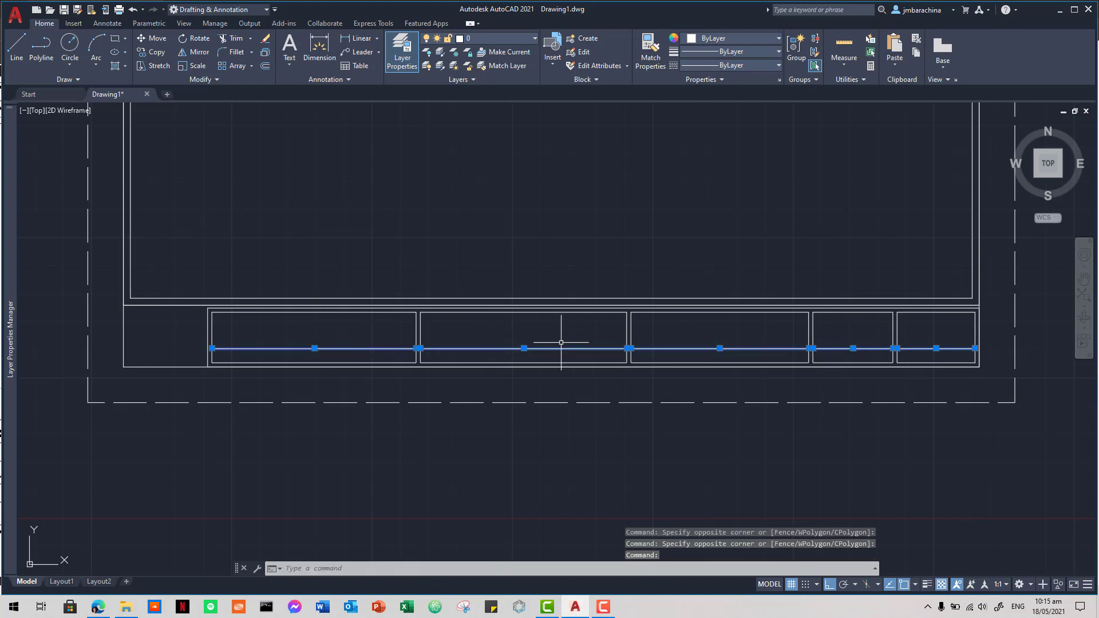
key(alt+Tab)
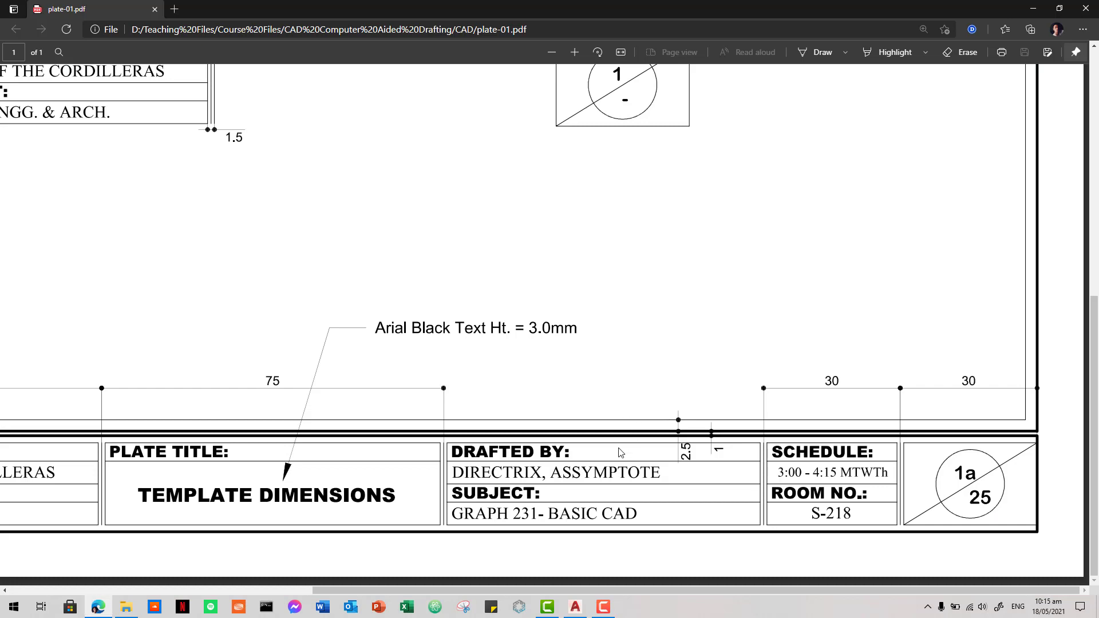
ctrl+scroll(620, 452, down, 1)
key(alt+Tab)
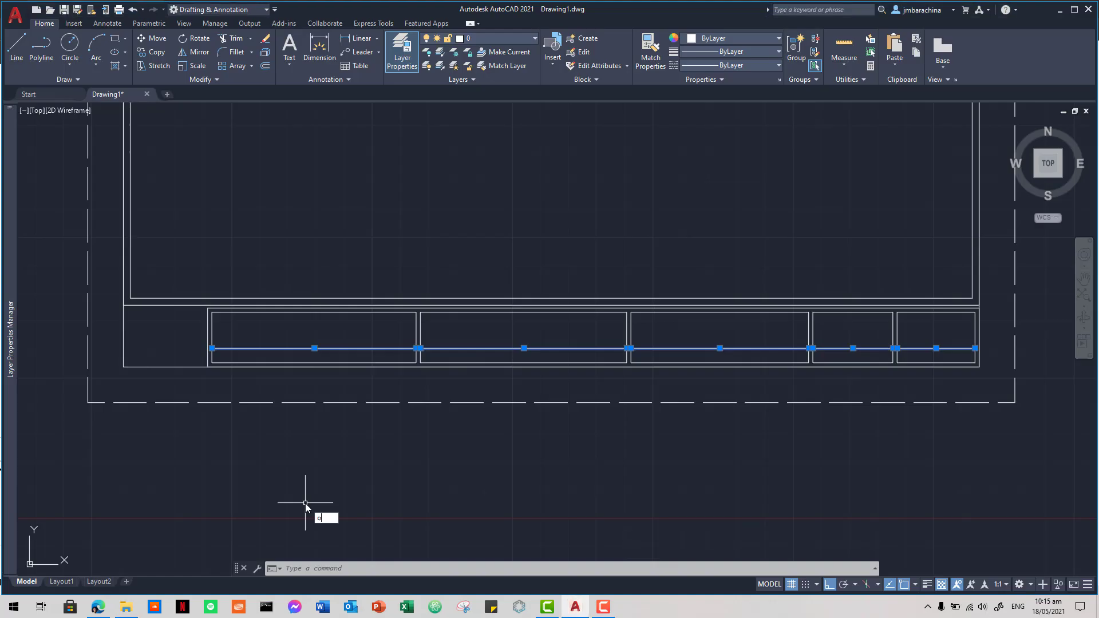
Step: Offset the row lines of the first two title block compartments 4 mm upward
text(o)
key(Return)
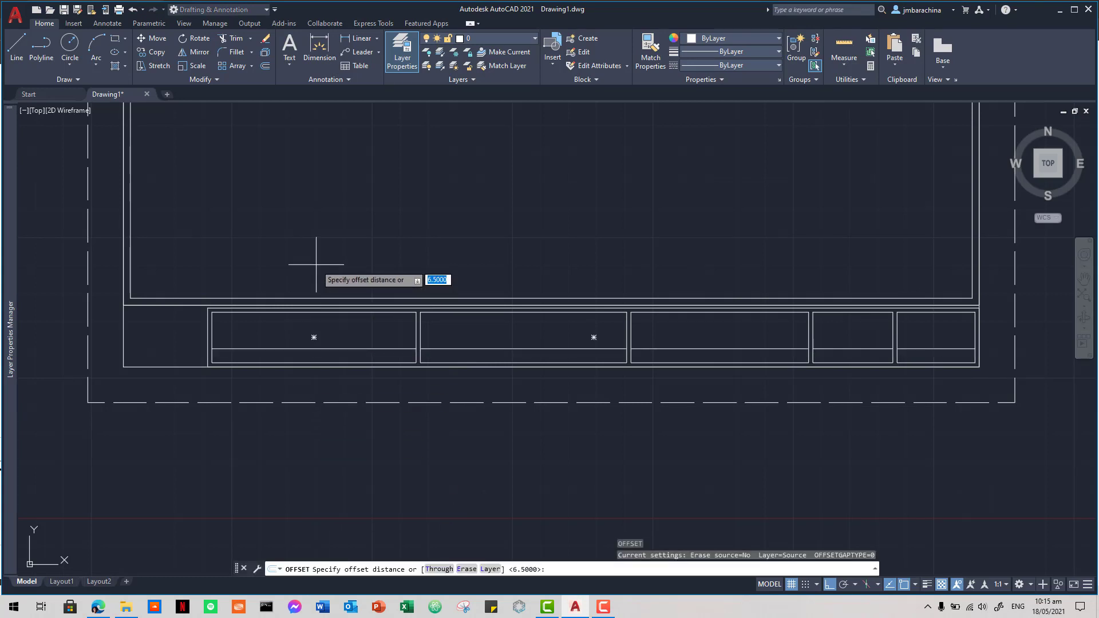
text(4)
key(Return)
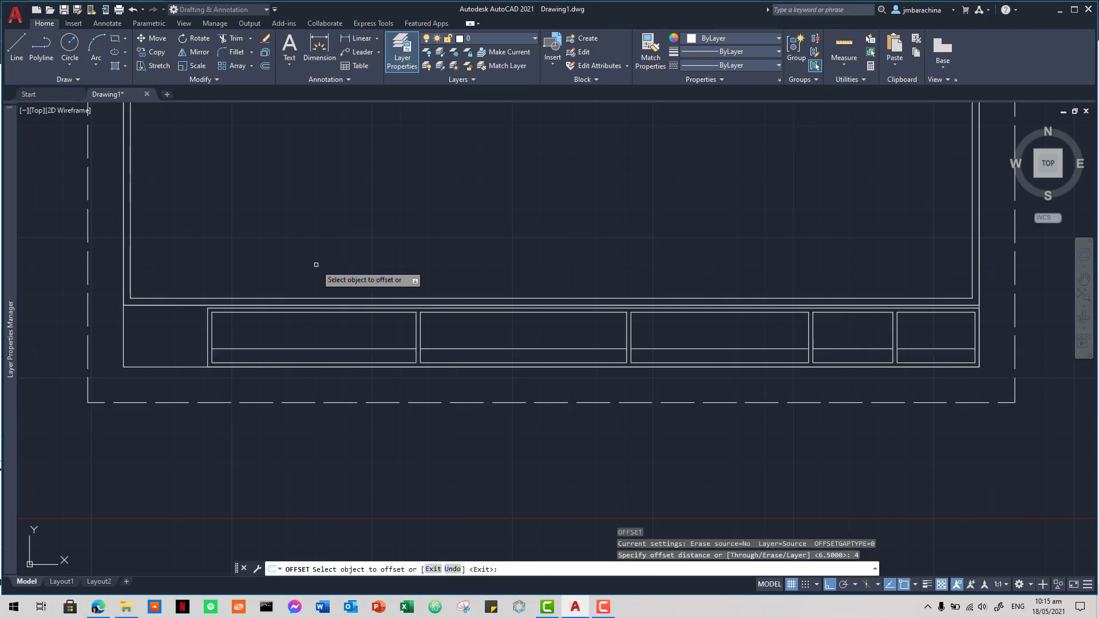
click(339, 346)
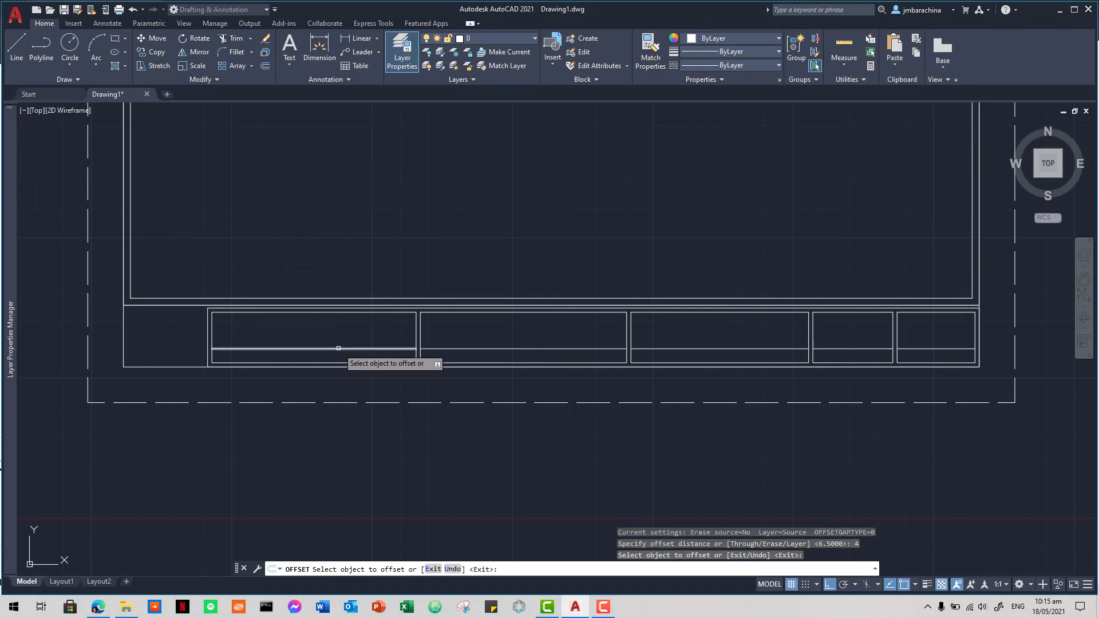
click(337, 348)
click(342, 340)
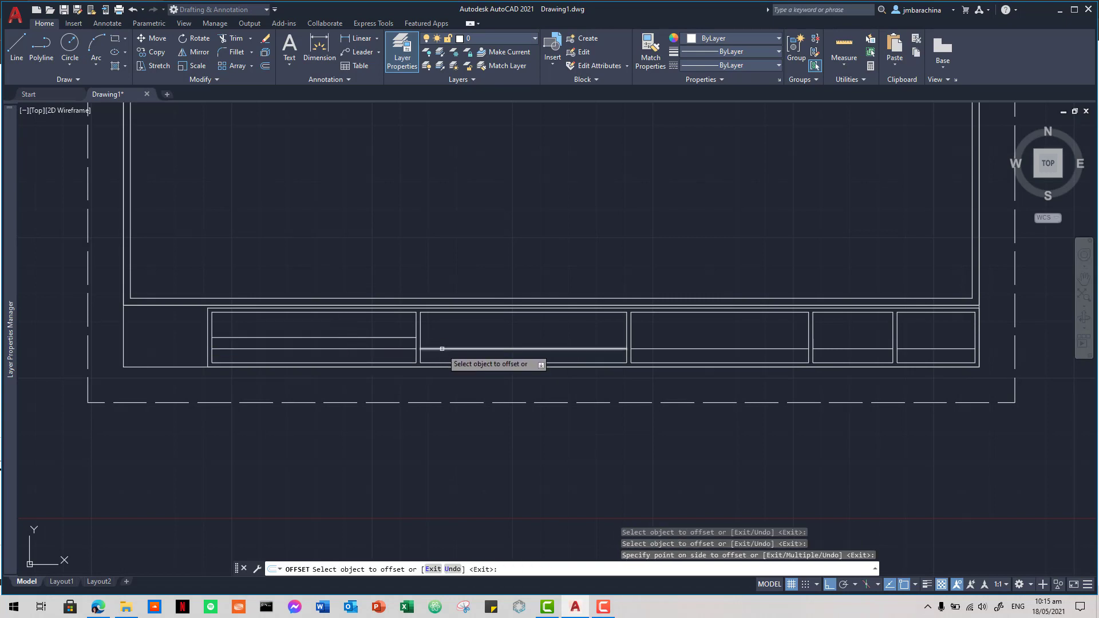
click(444, 348)
click(445, 343)
Step: Offset the row lines of the remaining three title block compartments 4 mm upward
click(719, 348)
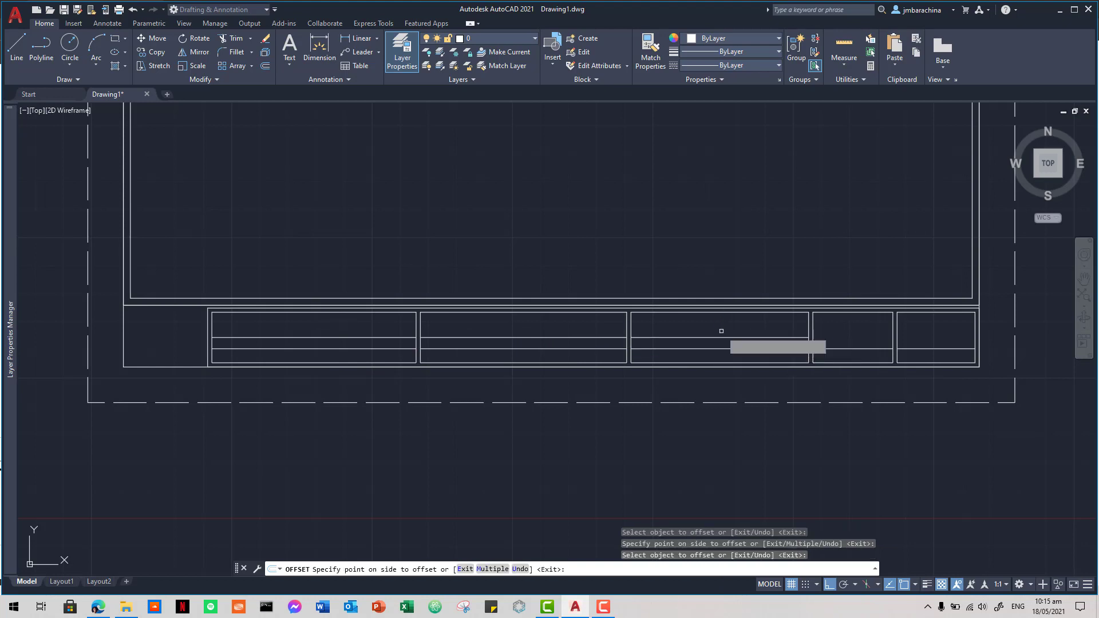
click(719, 342)
click(857, 347)
click(856, 342)
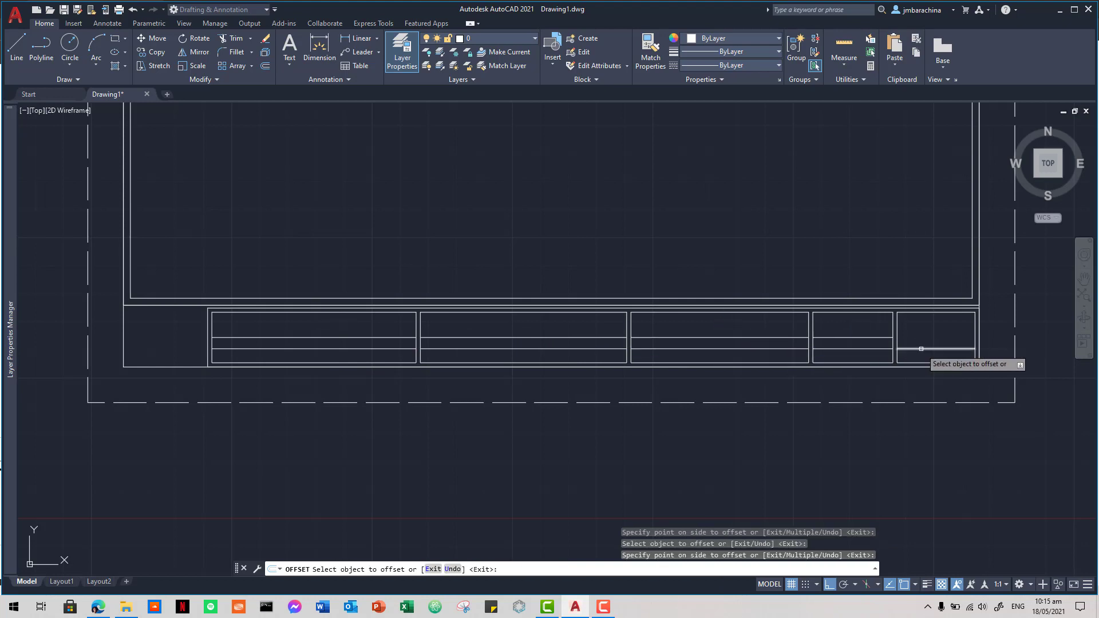
click(921, 348)
click(921, 330)
key(Escape)
key(Escape)
key(Escape)
key(Escape)
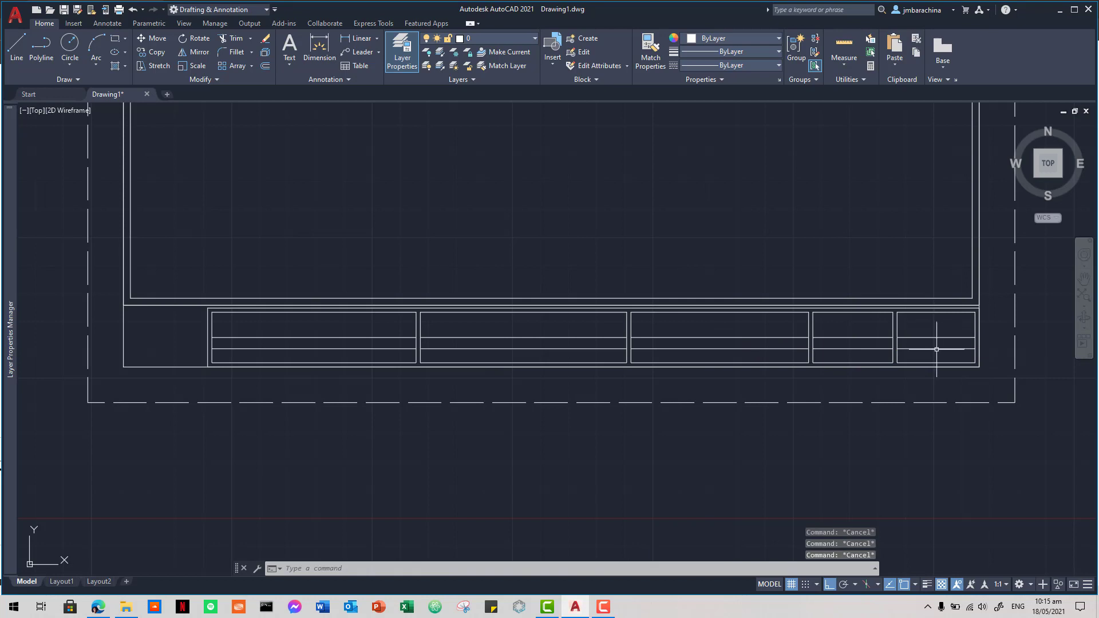
Step: Offset the upper row lines of the first two title block compartments 5 mm upward
click(933, 338)
click(929, 331)
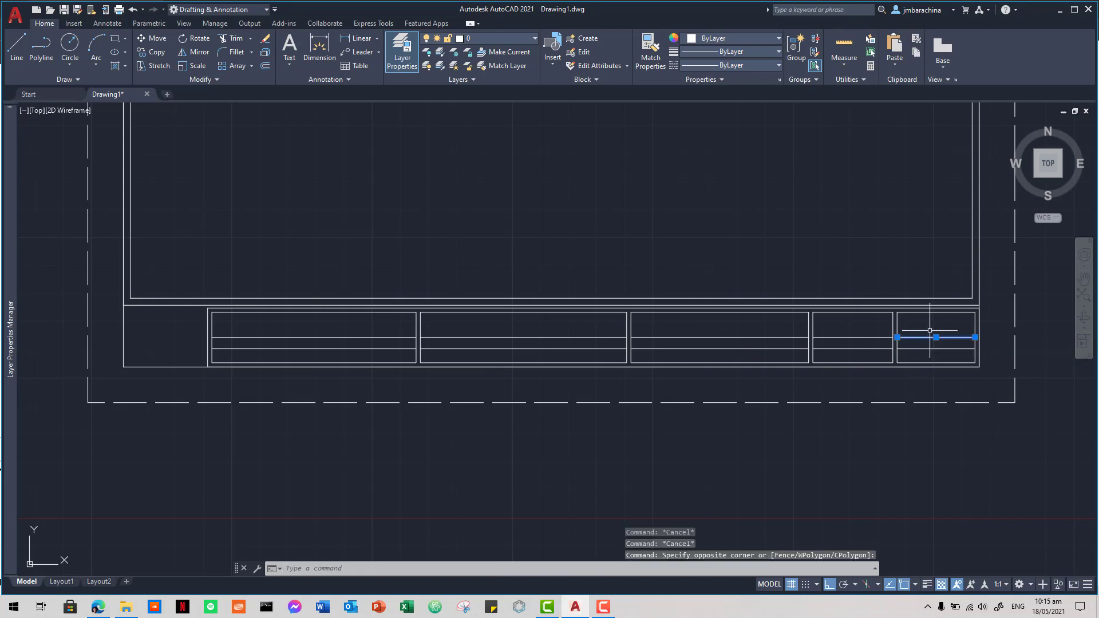
click(848, 338)
click(742, 337)
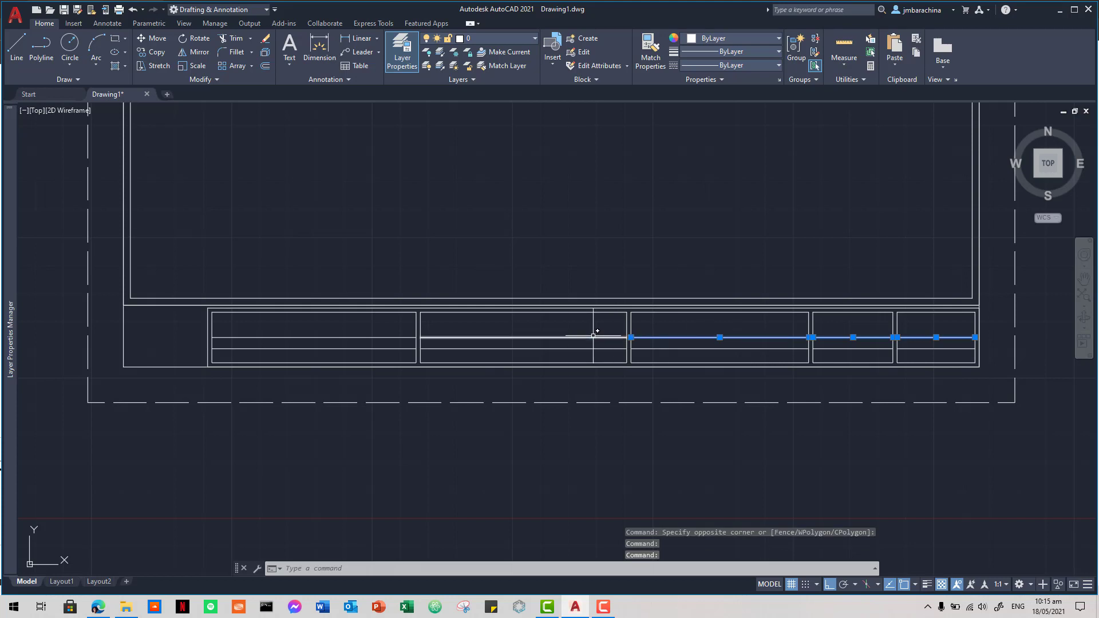
click(587, 337)
click(366, 336)
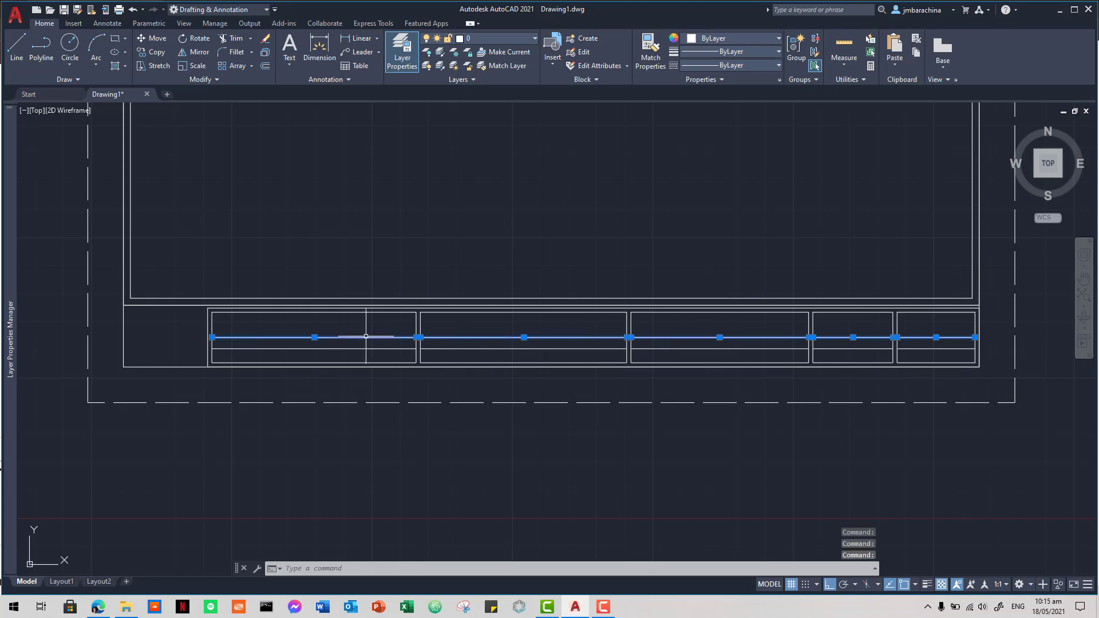
key(Return)
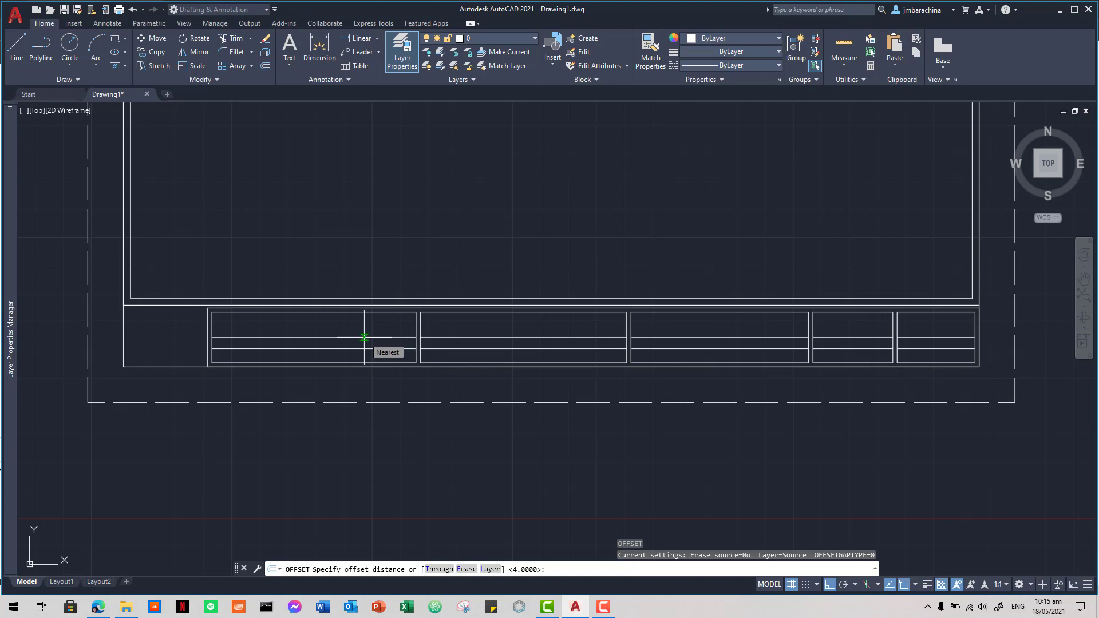
text(5)
key(Return)
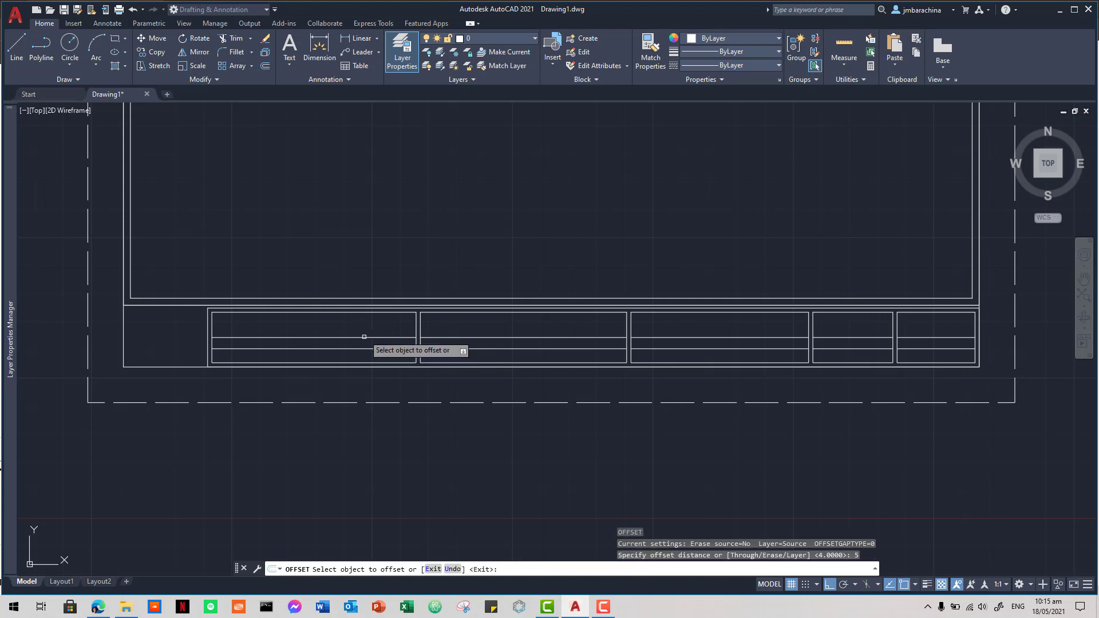
click(361, 335)
click(362, 326)
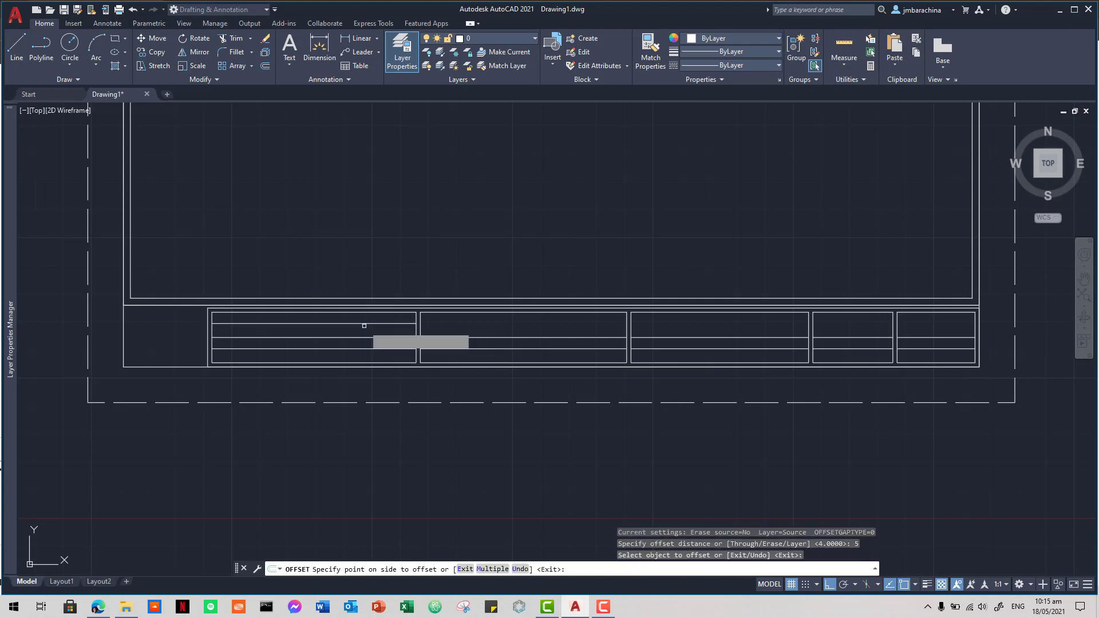
click(459, 337)
click(459, 322)
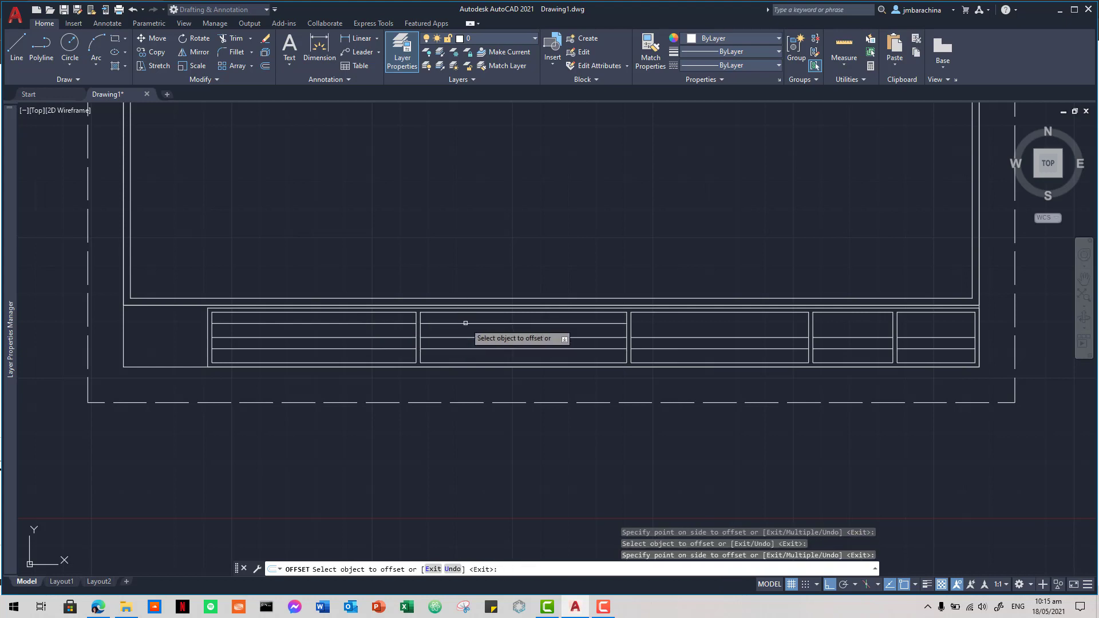
Step: Offset the upper row lines of the remaining three title block compartments 5 mm upward
click(655, 337)
click(647, 313)
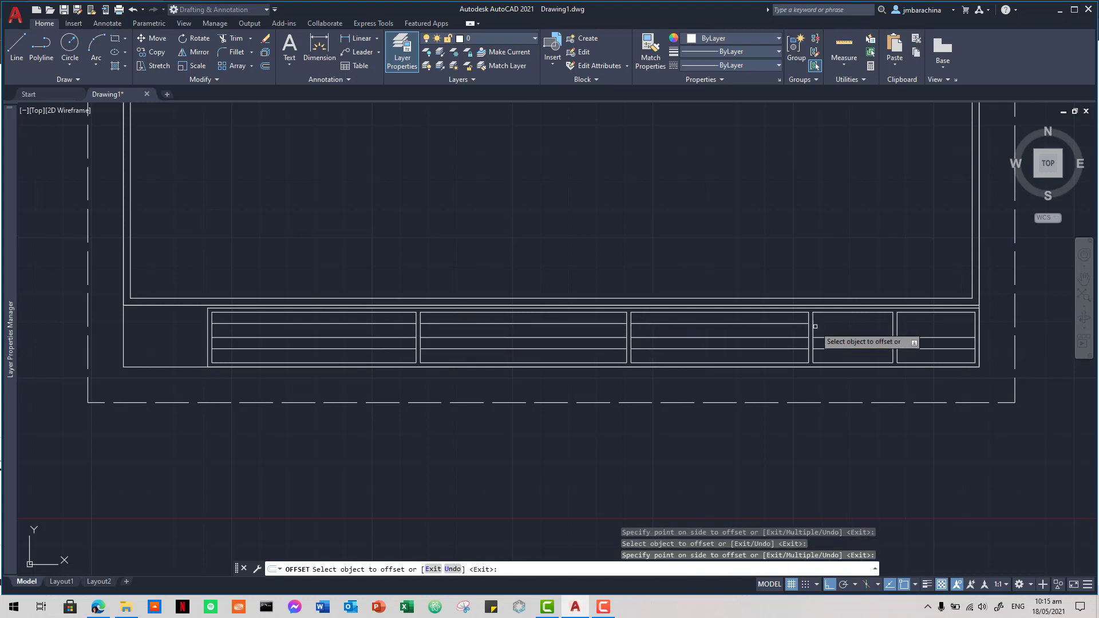
click(833, 337)
click(834, 312)
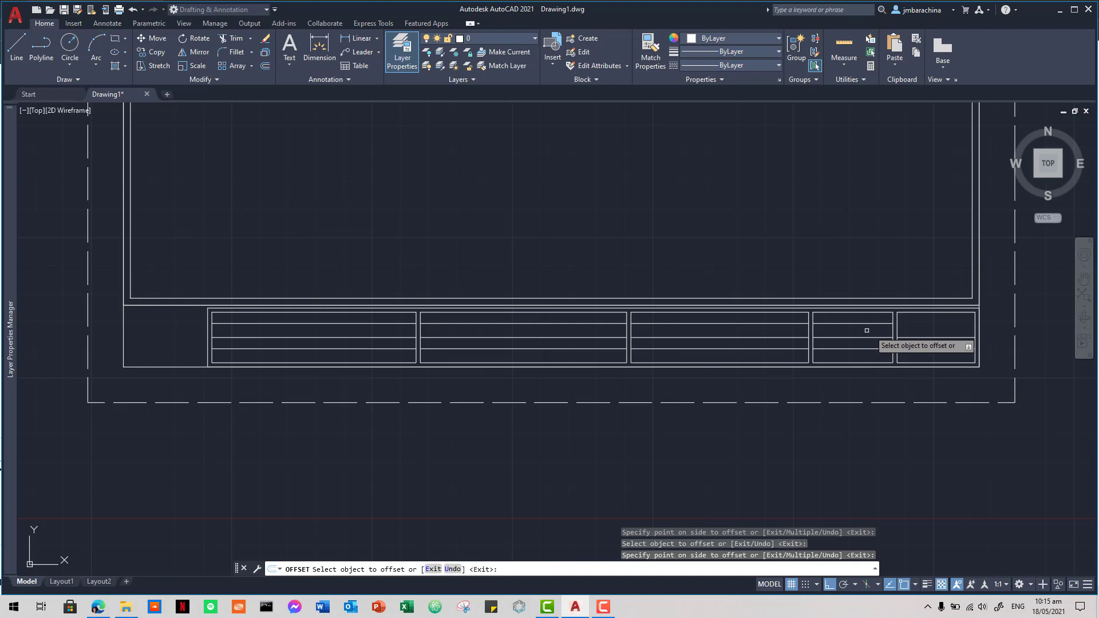
click(925, 339)
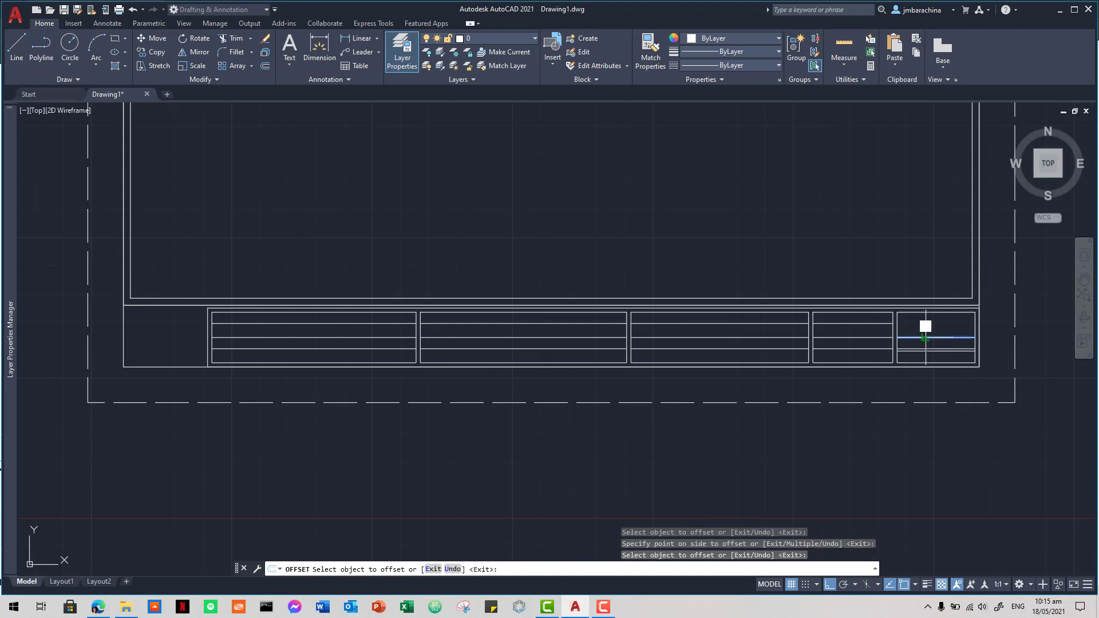
click(867, 328)
key(Escape)
key(Escape)
key(Escape)
scroll(223, 326, up, 5)
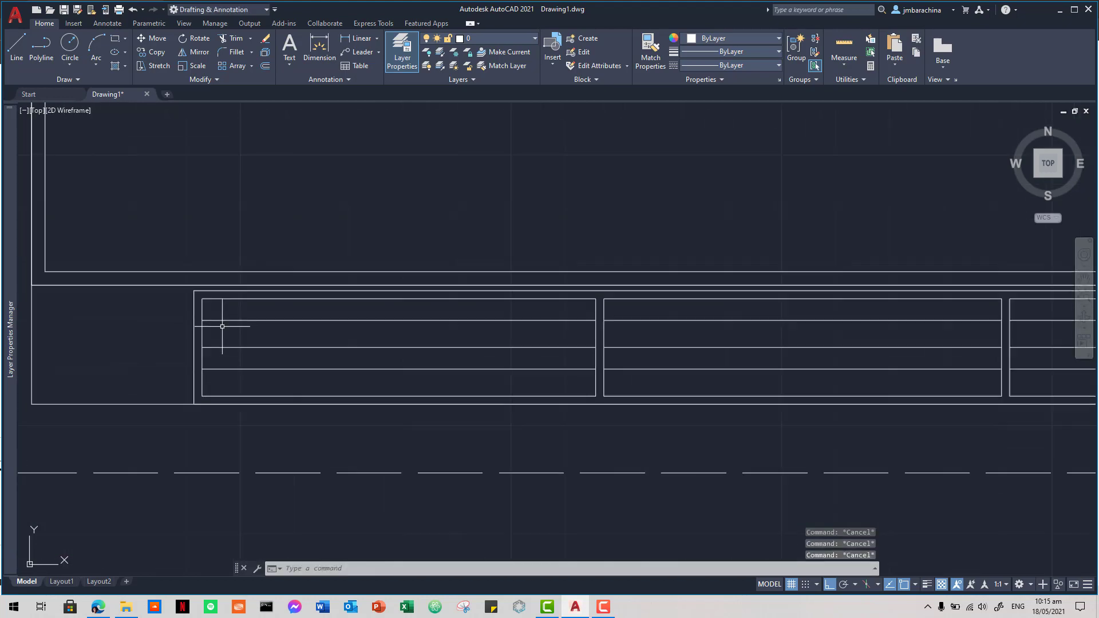
scroll(222, 326, up, 1)
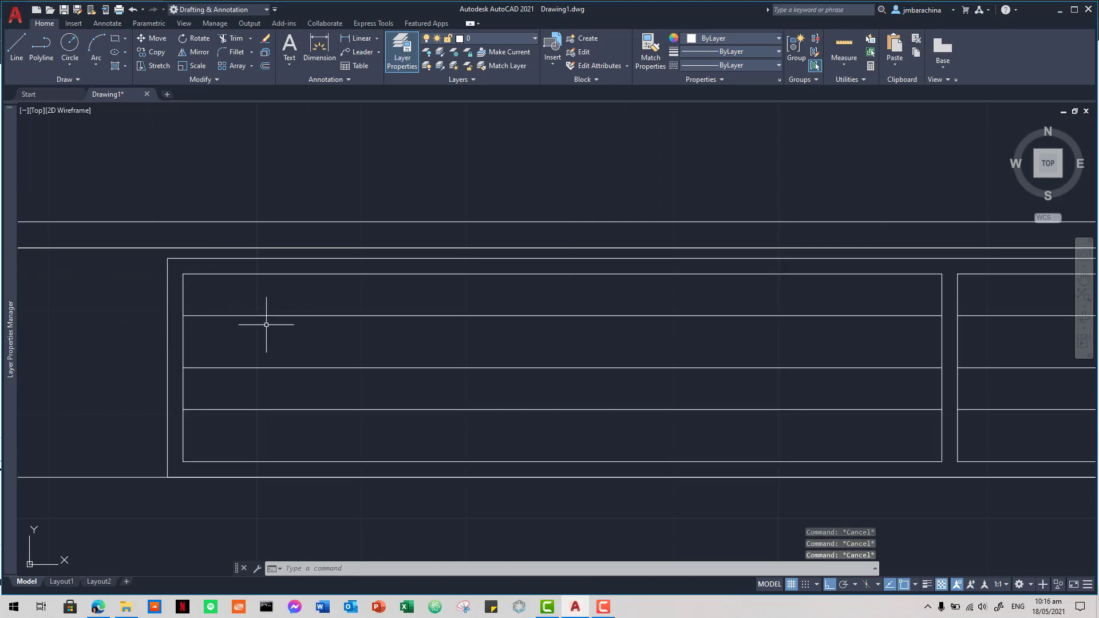
scroll(494, 262, up, 1)
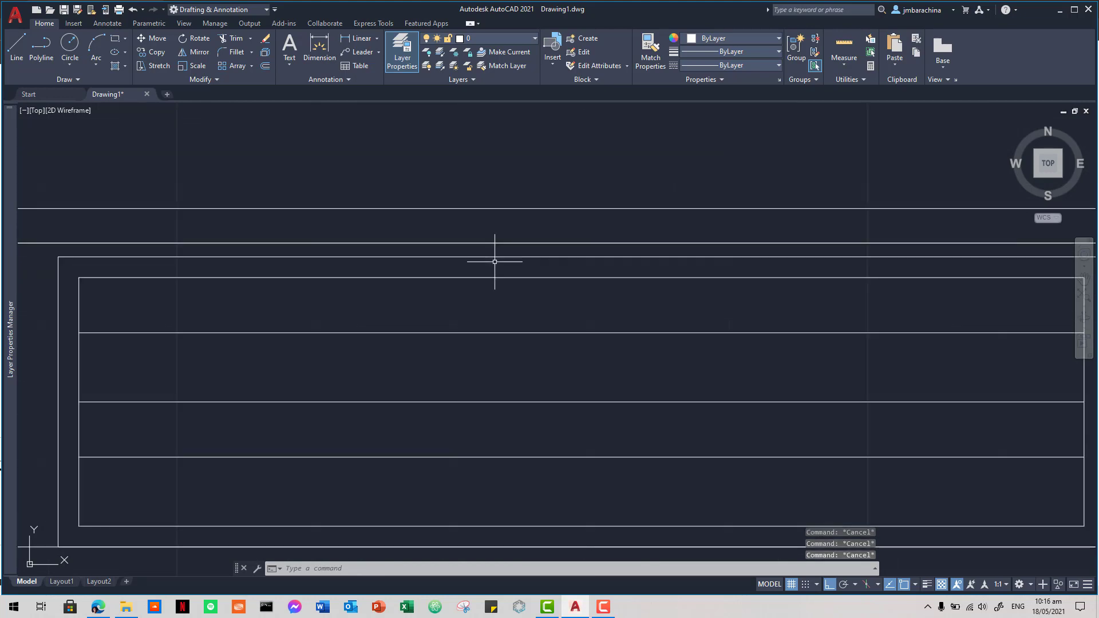
text(EASu)
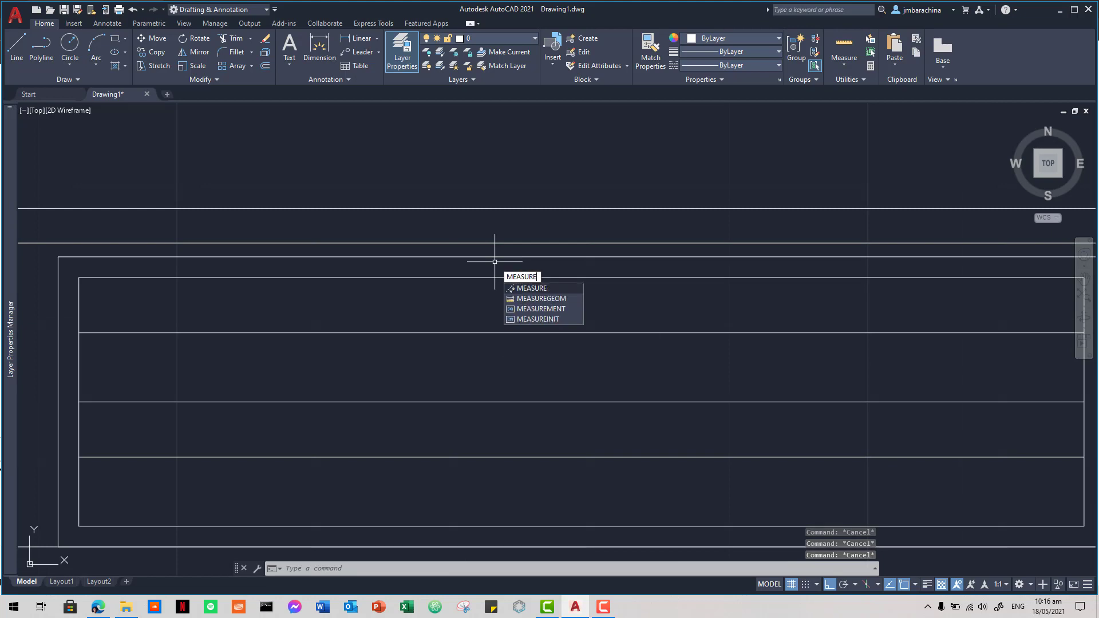
key(Return)
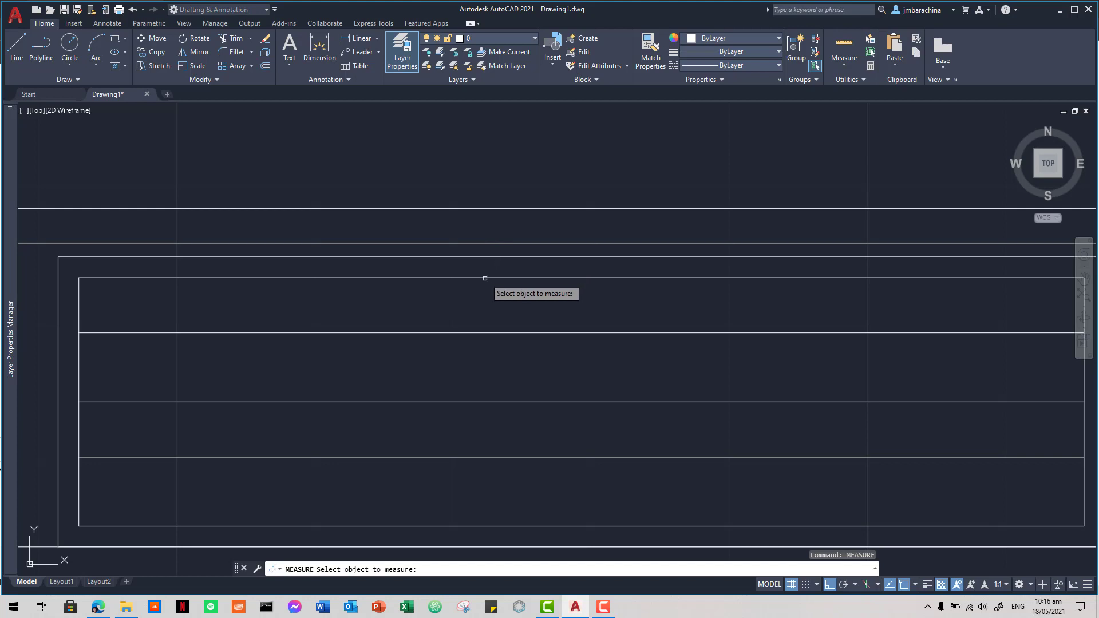
click(481, 278)
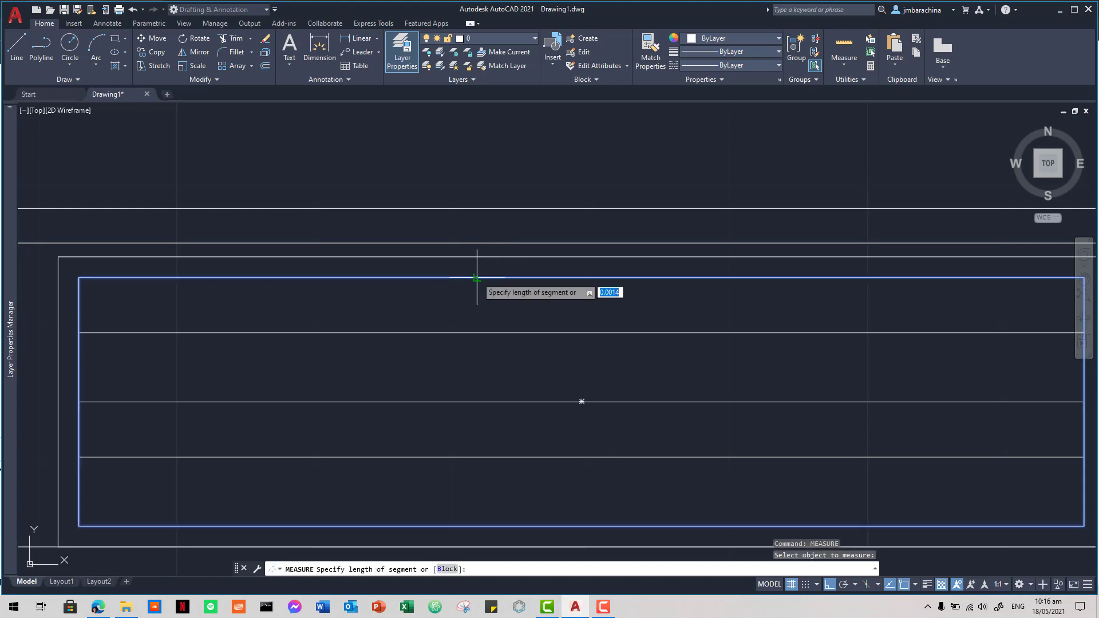
click(476, 333)
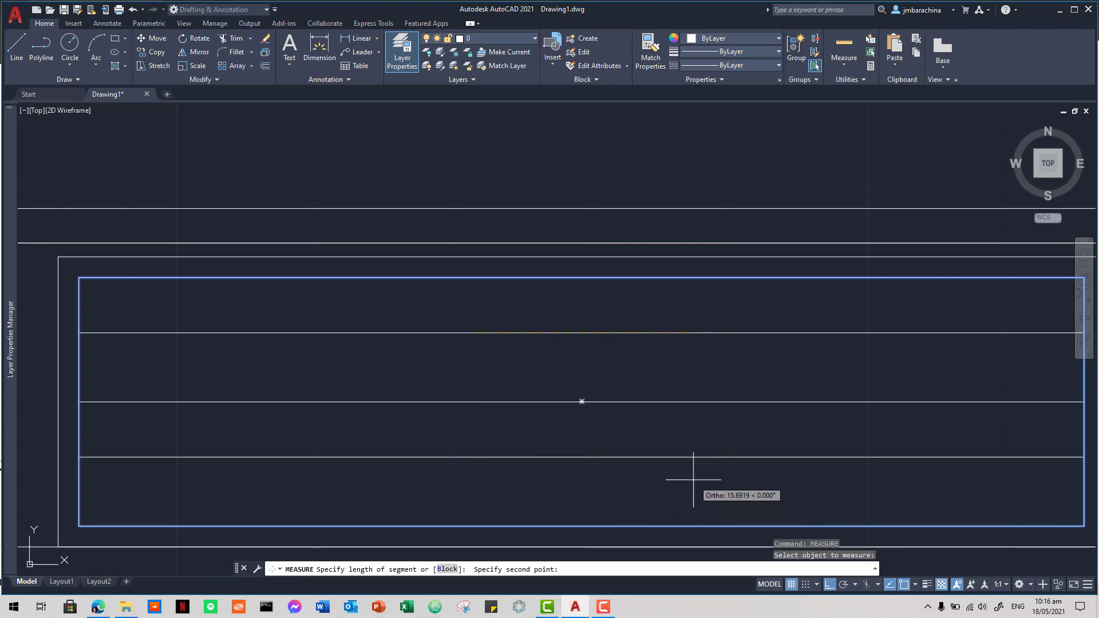
click(635, 456)
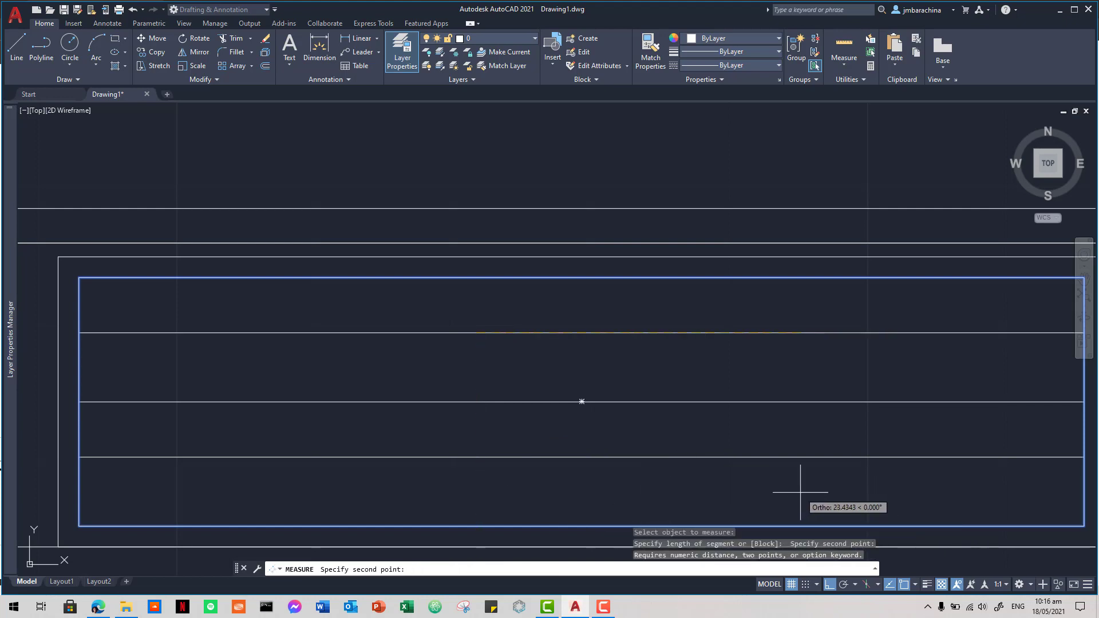
key(Escape)
key(Escape)
key(Escape)
key(Escape)
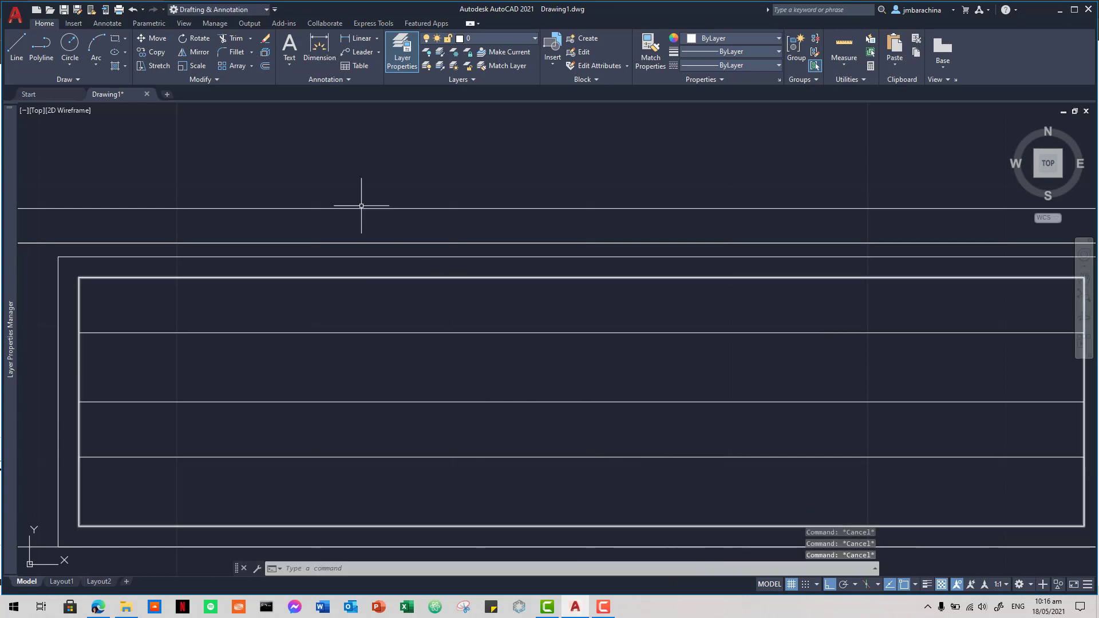
Step: Dimension the height of the top row in the title block compartment, using the 1:1 annotation scale
click(319, 48)
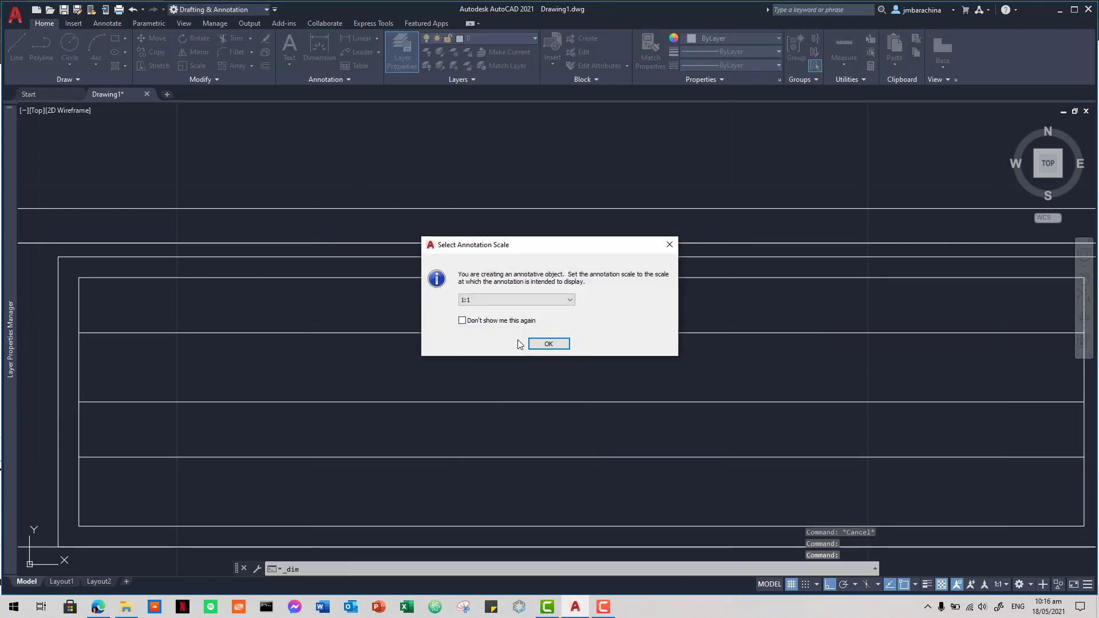
click(542, 344)
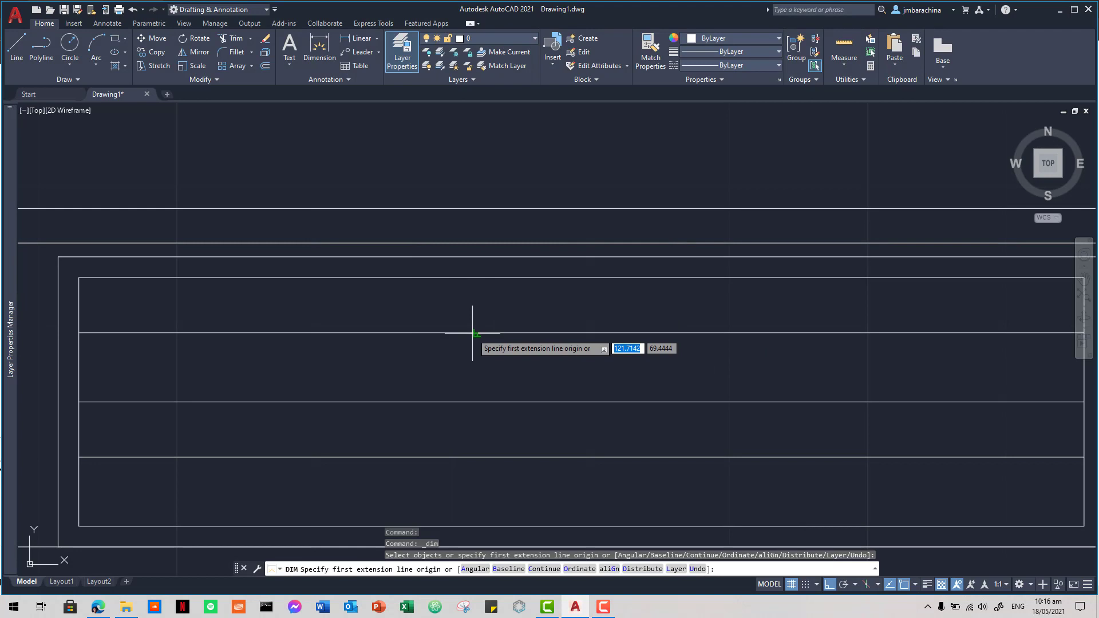
click(472, 333)
click(472, 277)
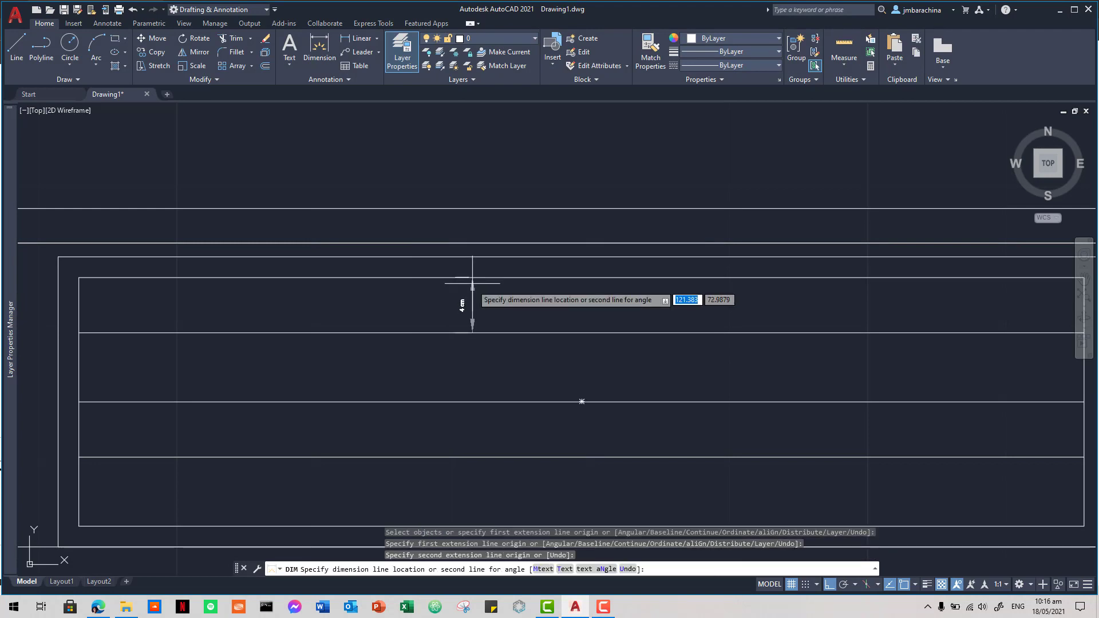
scroll(469, 301, up, 2)
scroll(469, 302, up, 6)
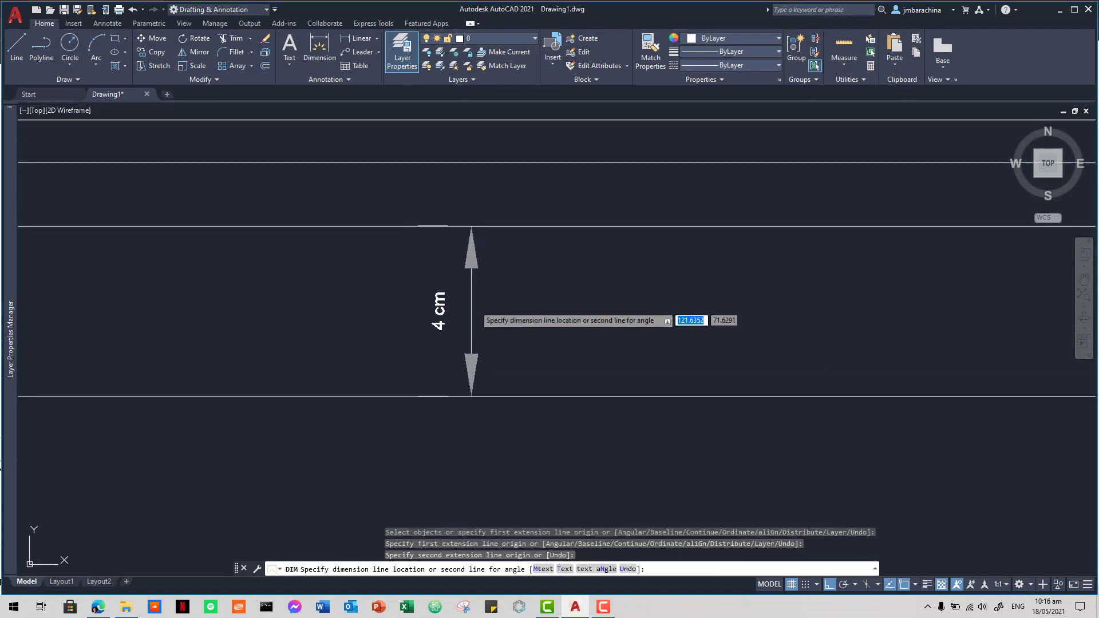
click(485, 311)
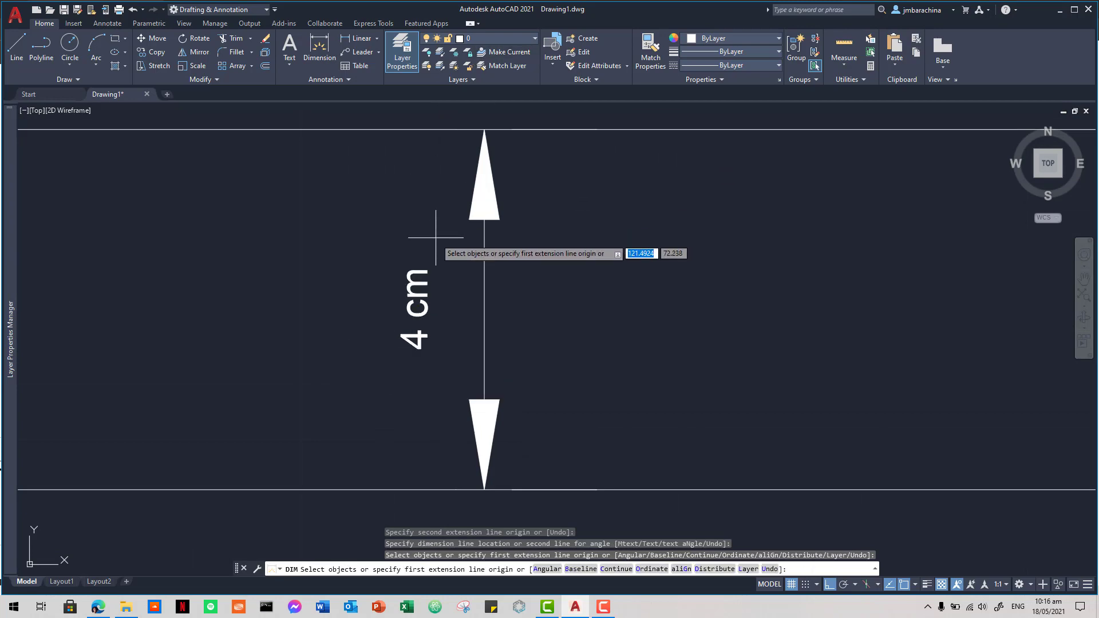
Step: Create a new annotative dimension style named MyDim 3 mm, based on MyDim 0.10 cm, for all dimensions
click(340, 80)
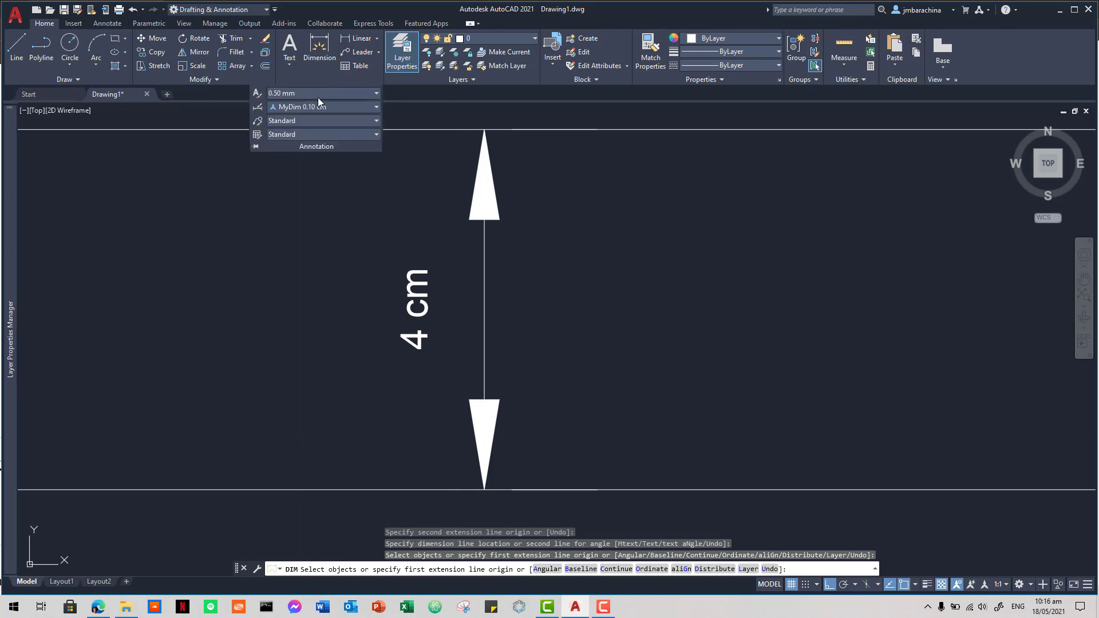
click(373, 107)
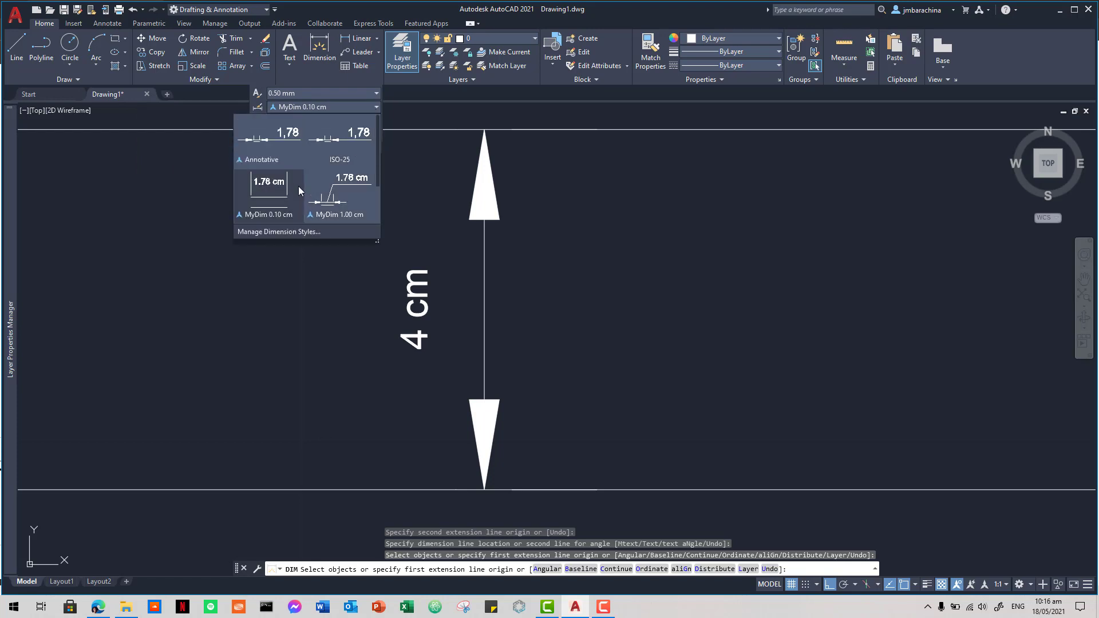
click(287, 232)
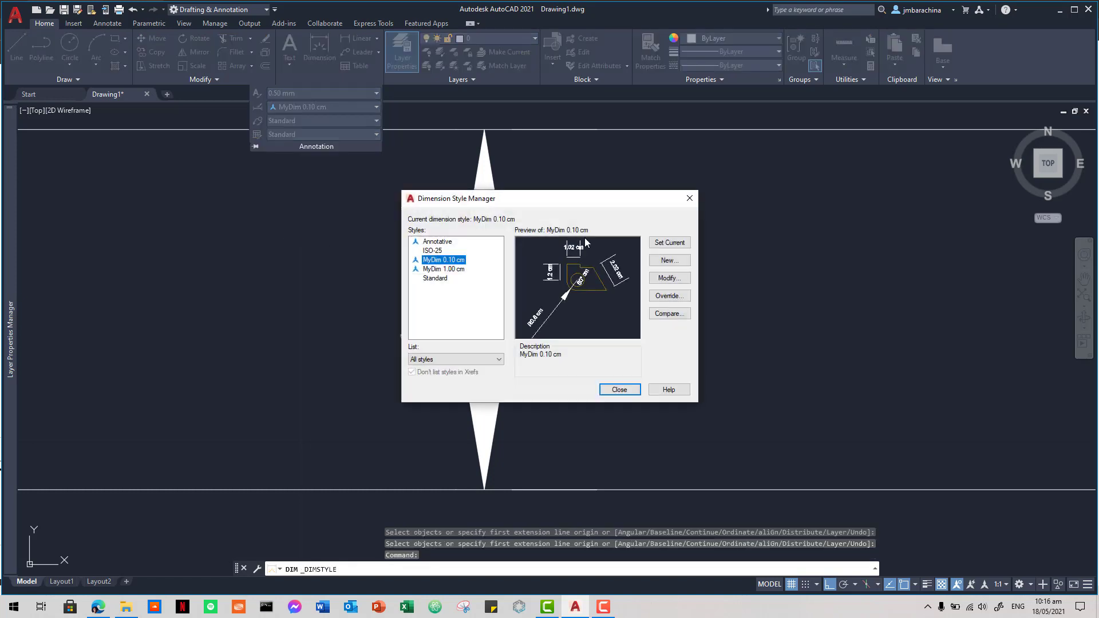
click(676, 261)
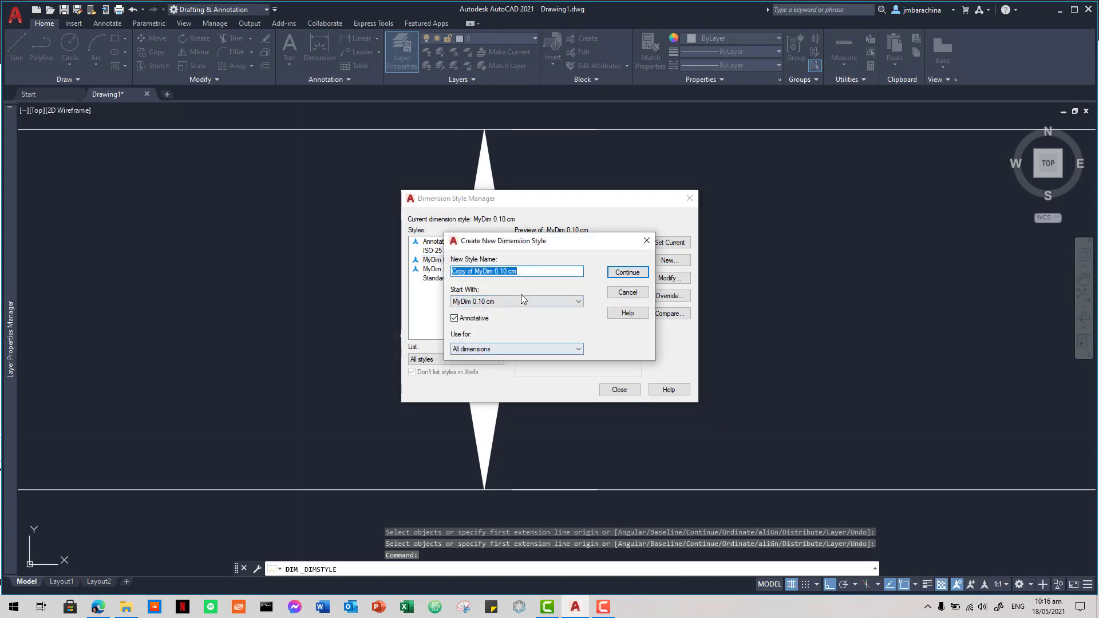
click(476, 273)
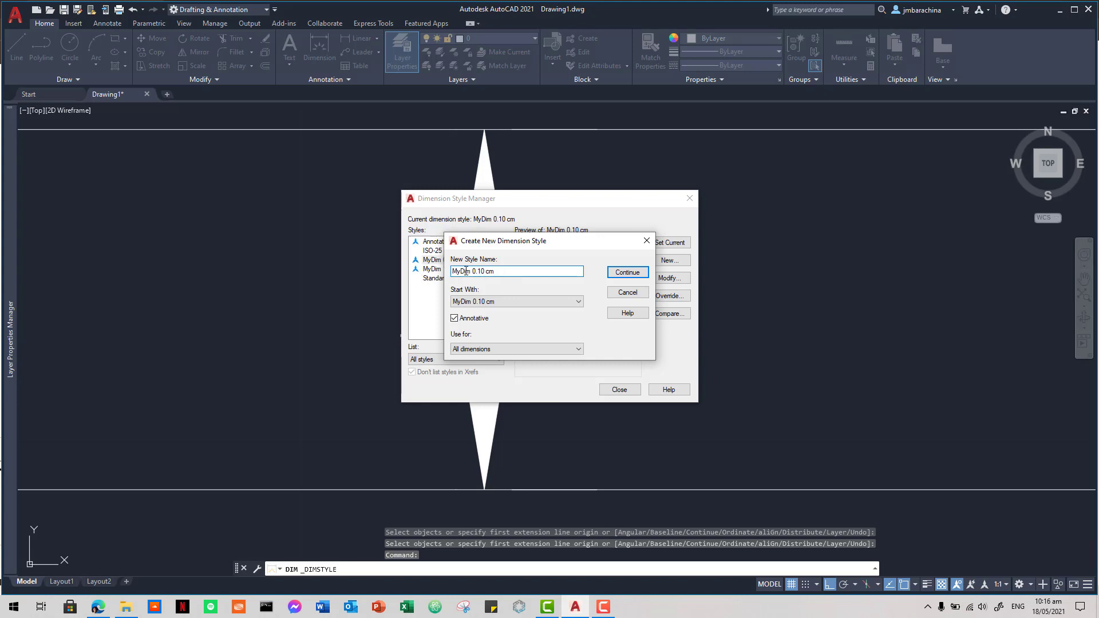
key(BackSpace)
text(m)
click(618, 276)
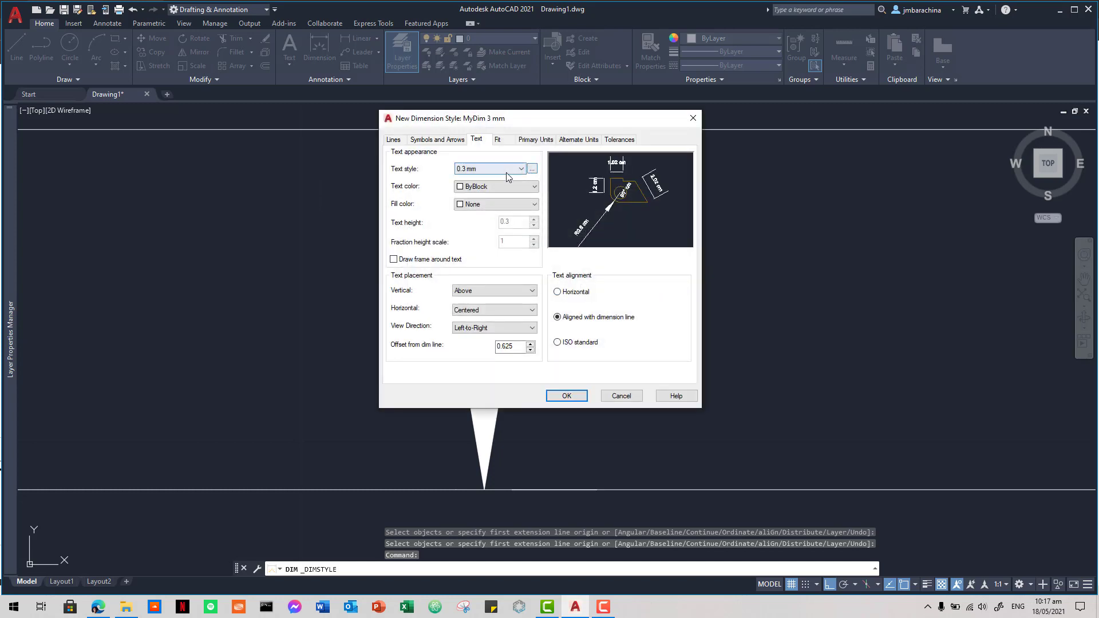
Step: Create a new text style named 3.00 MM based on the 1.00 MM style
click(521, 170)
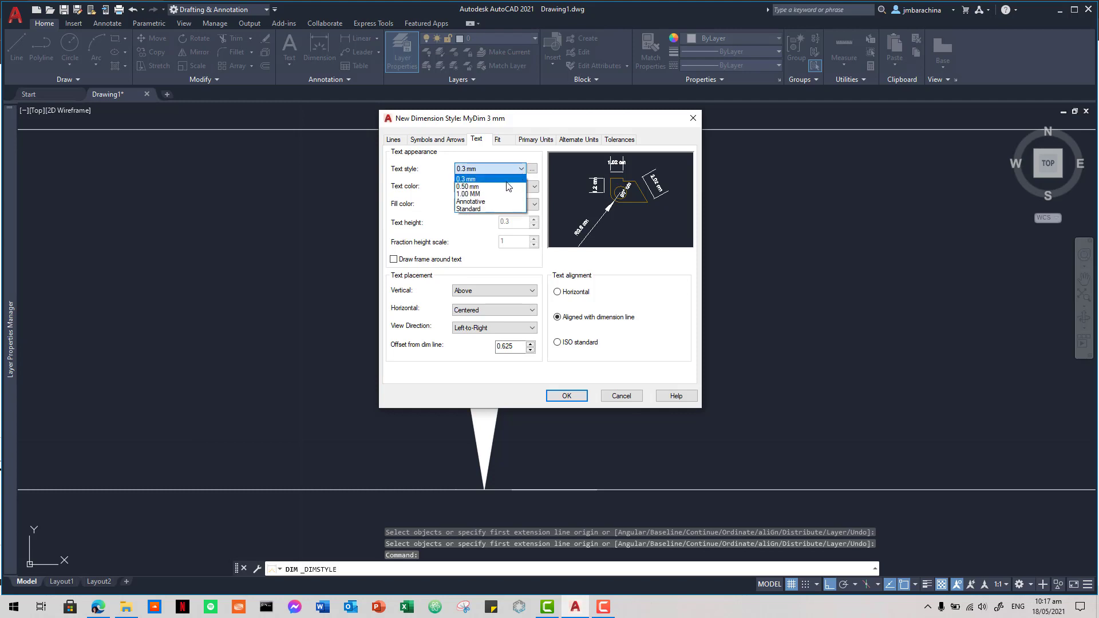
click(492, 210)
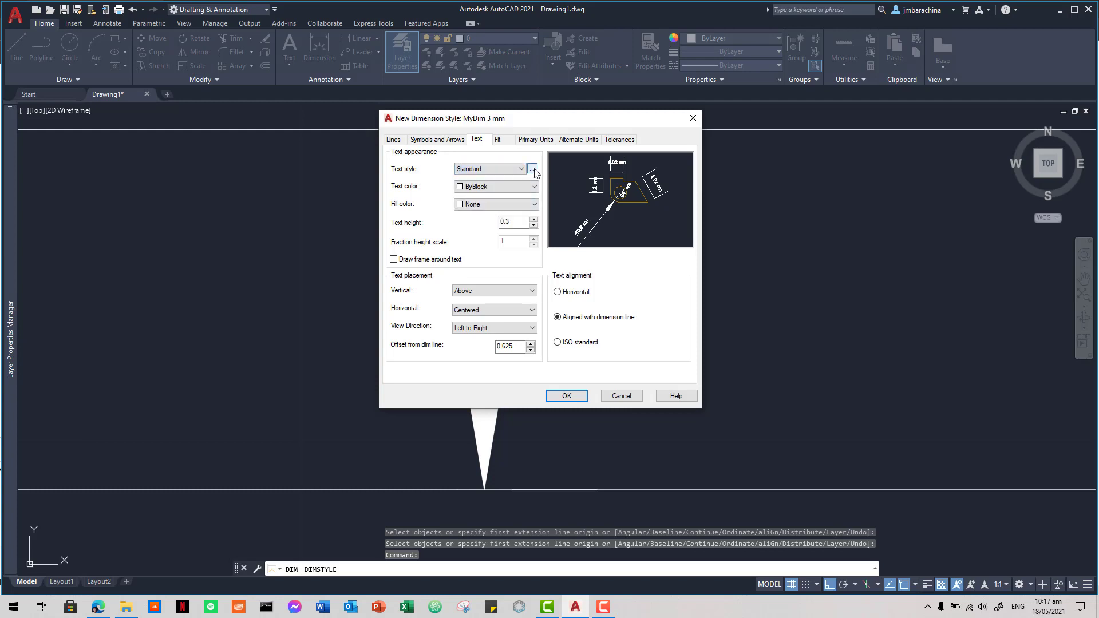
click(532, 170)
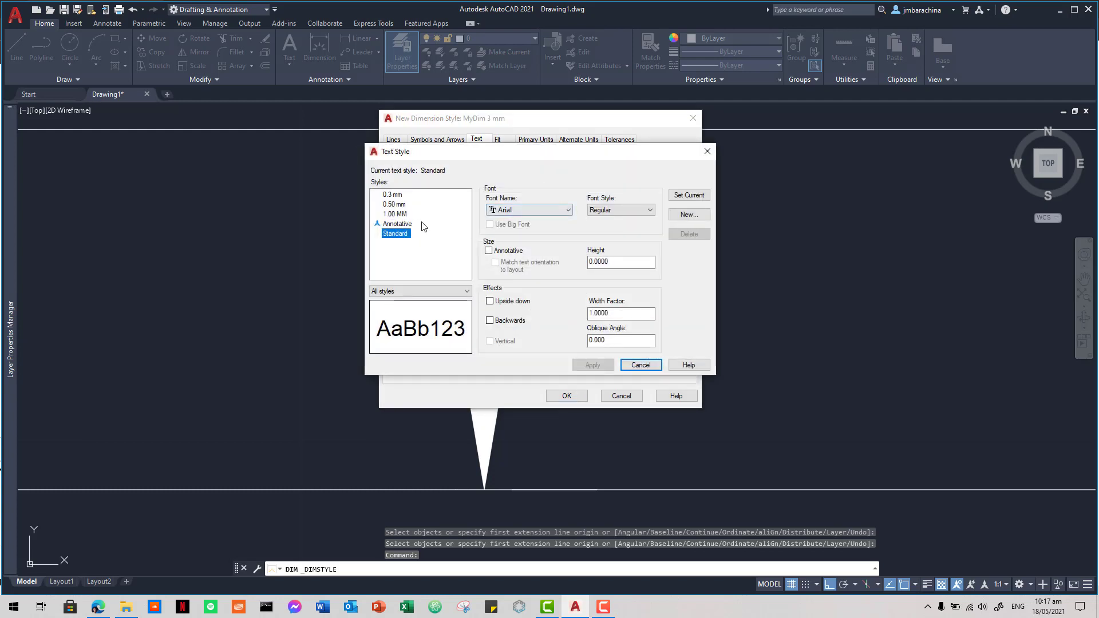
click(429, 215)
click(690, 213)
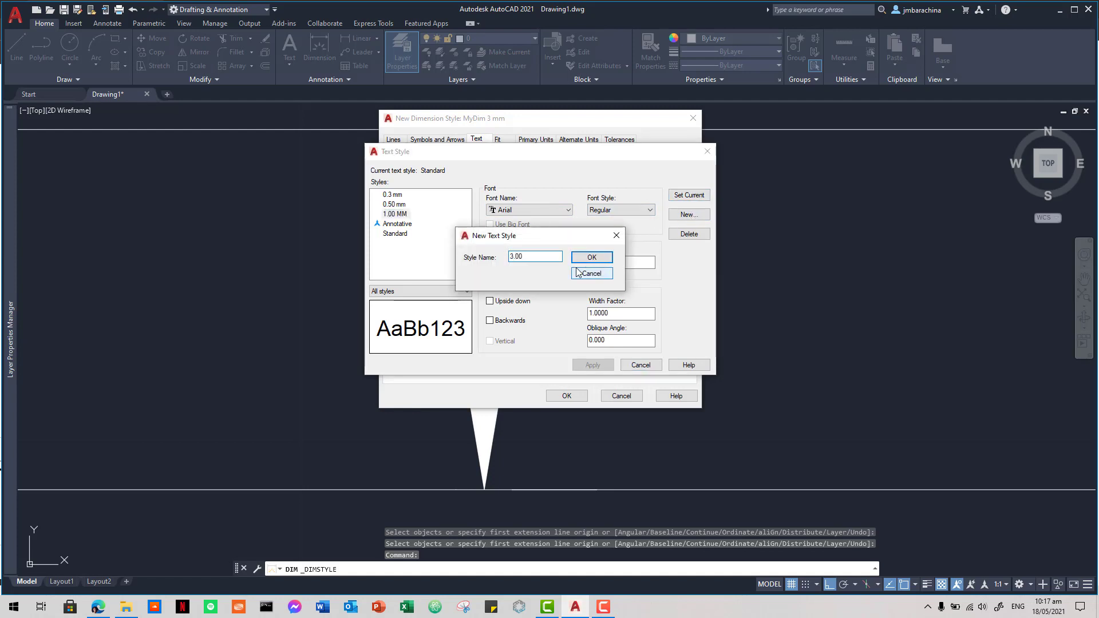
text(3.00 MM)
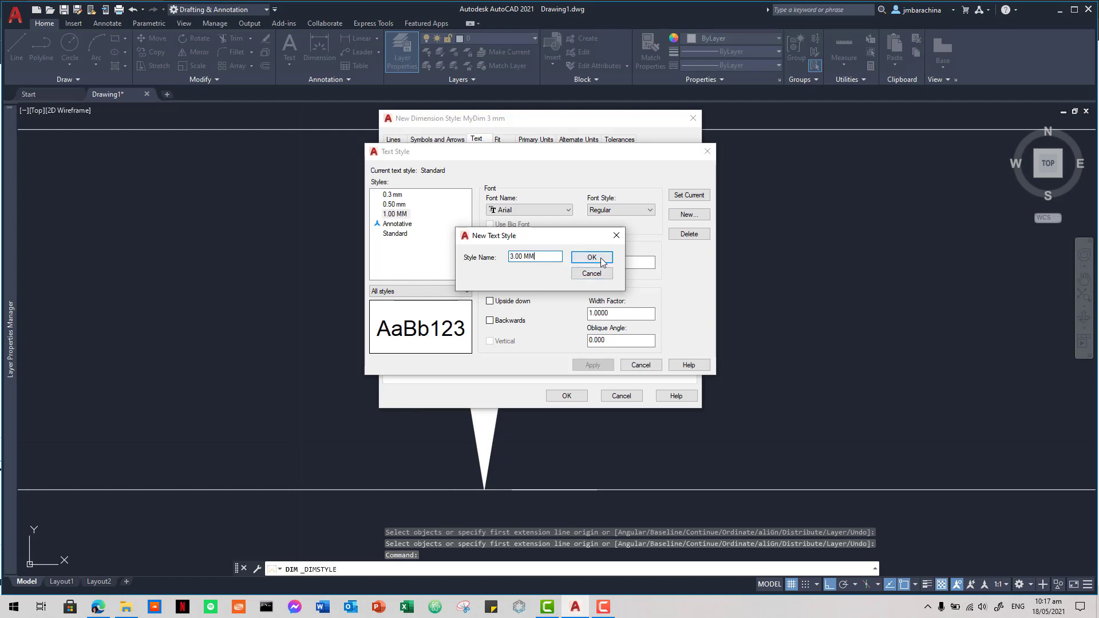
click(591, 257)
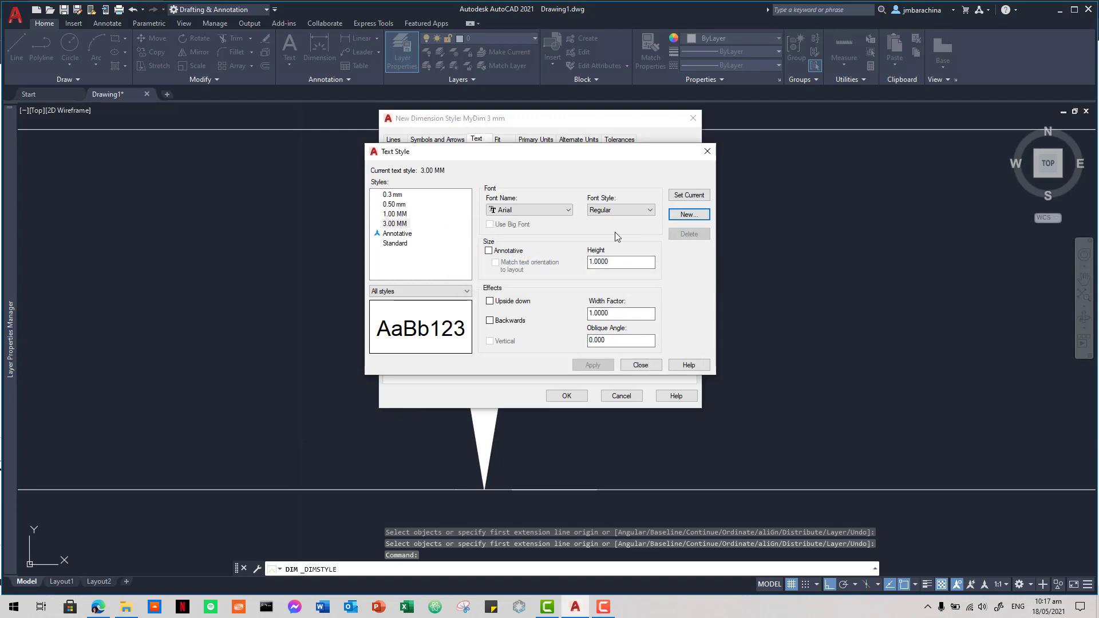
Step: Set the 3.00 MM text style's height to 3 and assign it to the MyDim 3 mm dimension style
double_click(633, 265)
text(2)
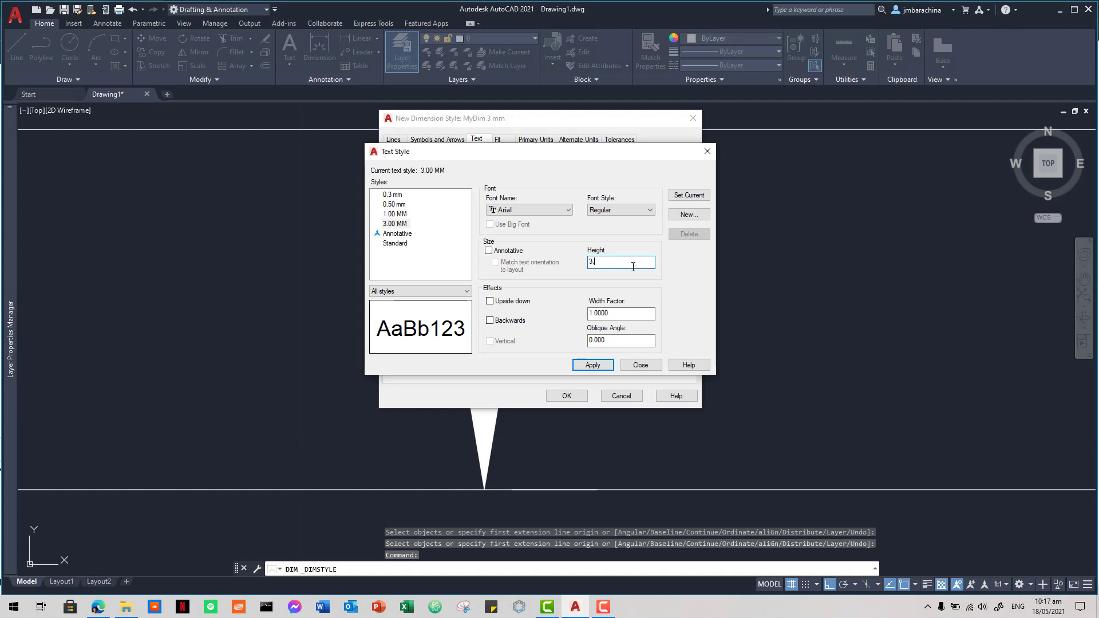
click(593, 365)
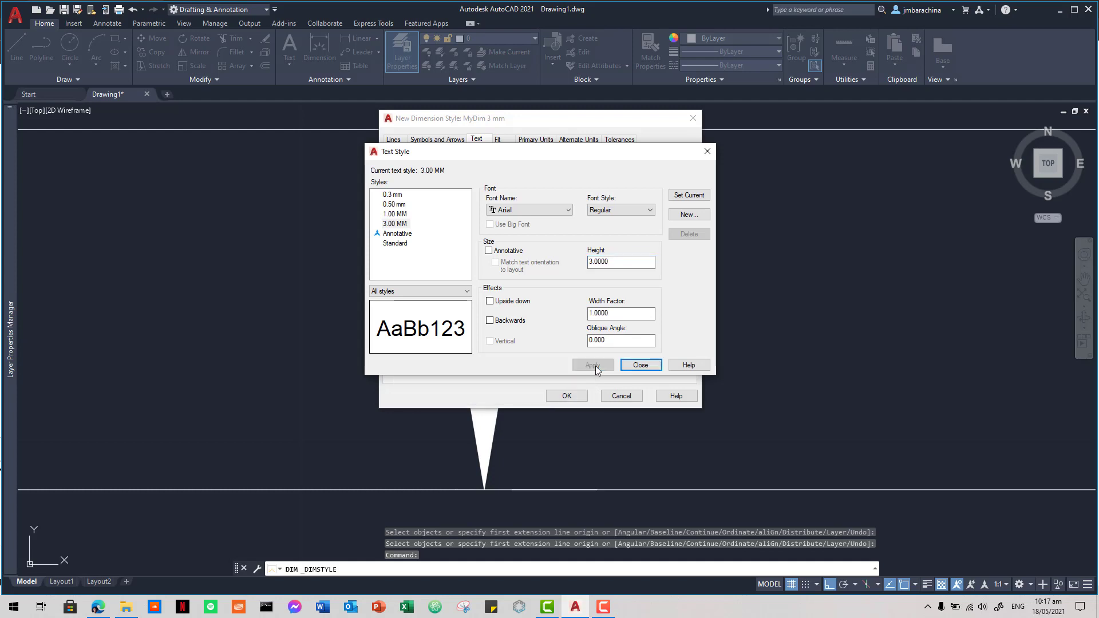
click(631, 366)
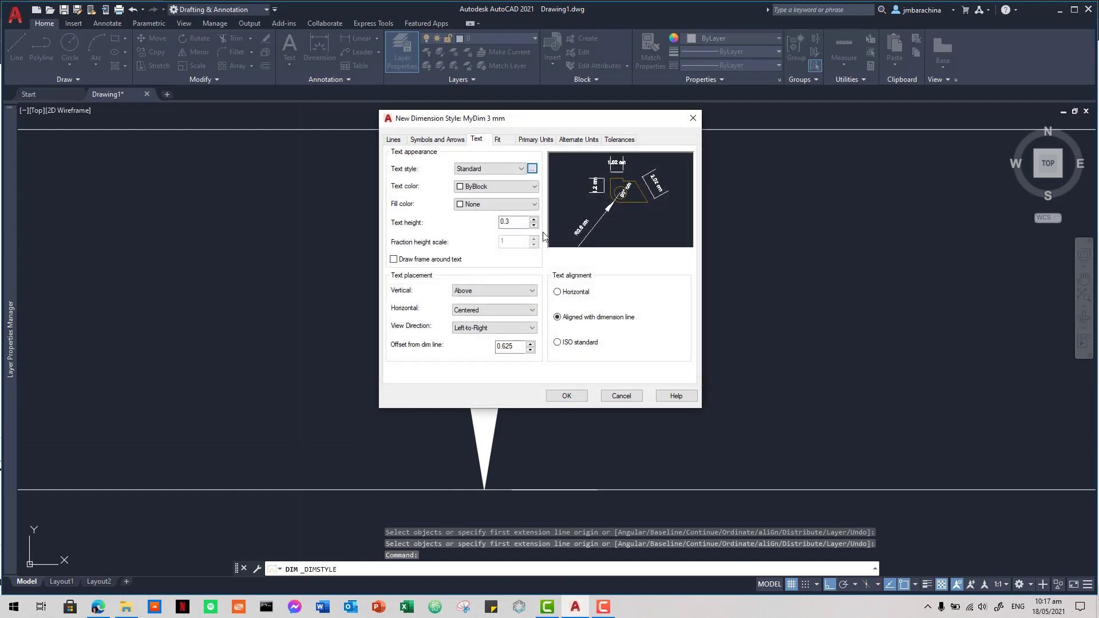
click(518, 169)
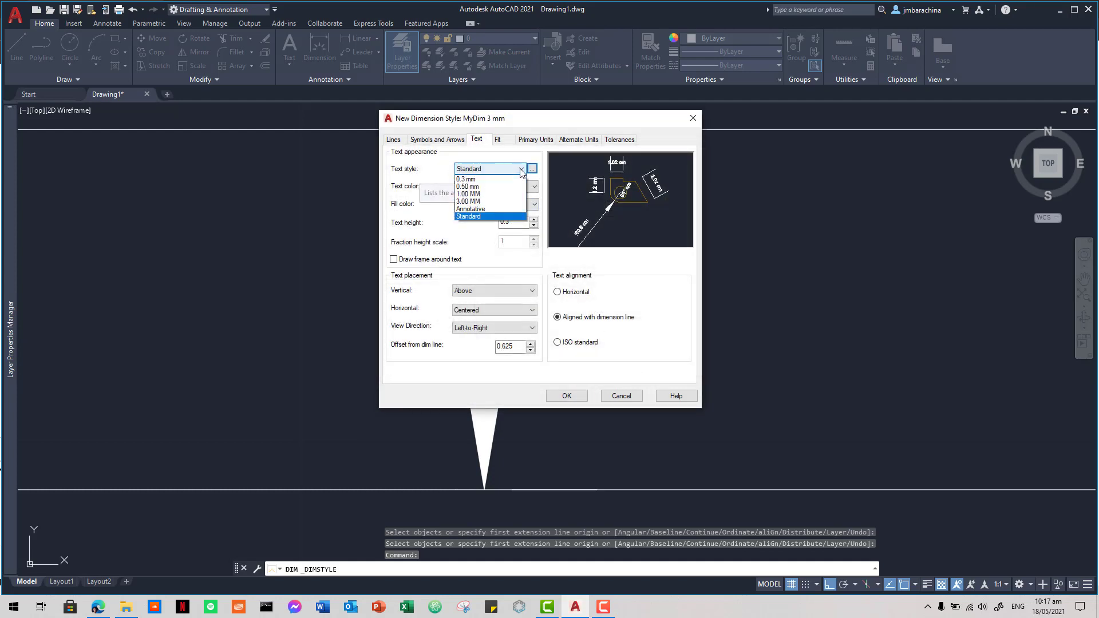
click(491, 202)
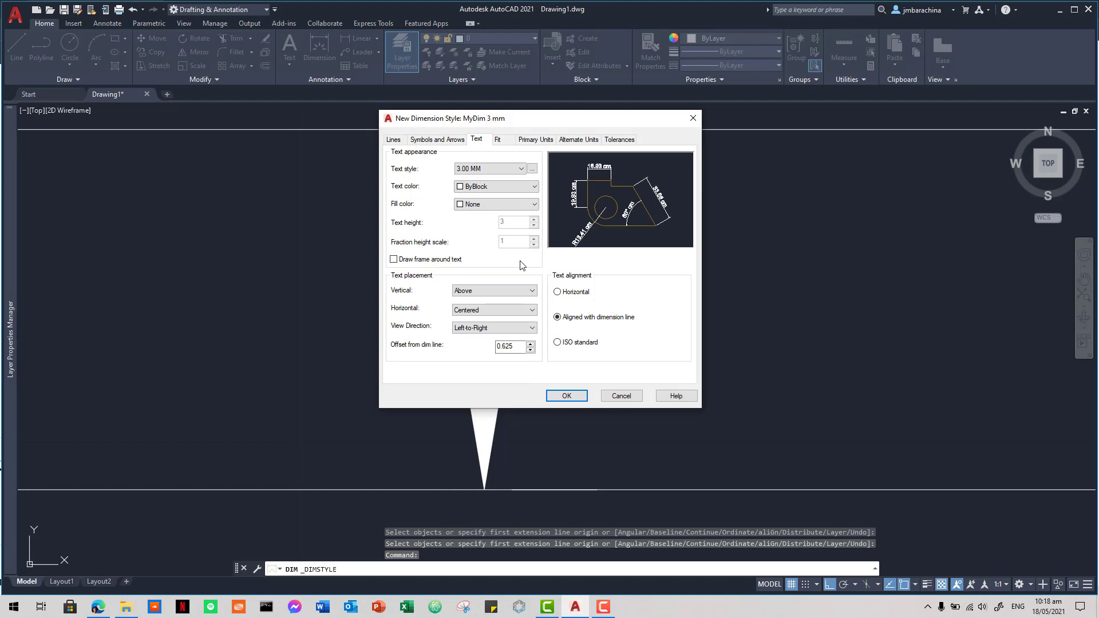
Step: Set the primary units suffix of the MyDim 3 mm dimension style to mm
click(536, 141)
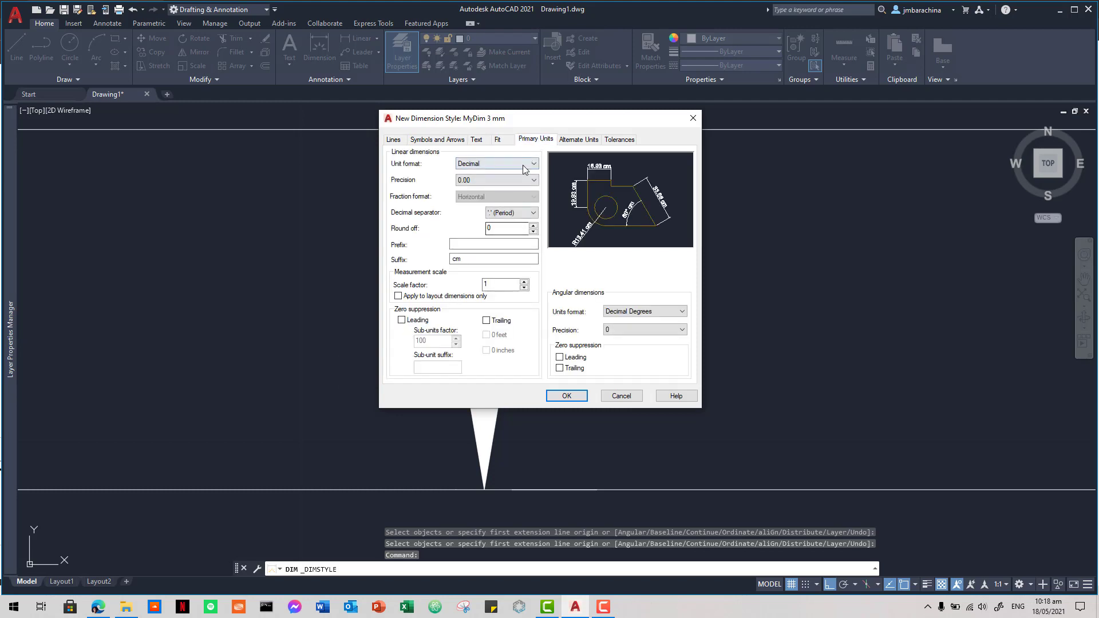
click(490, 260)
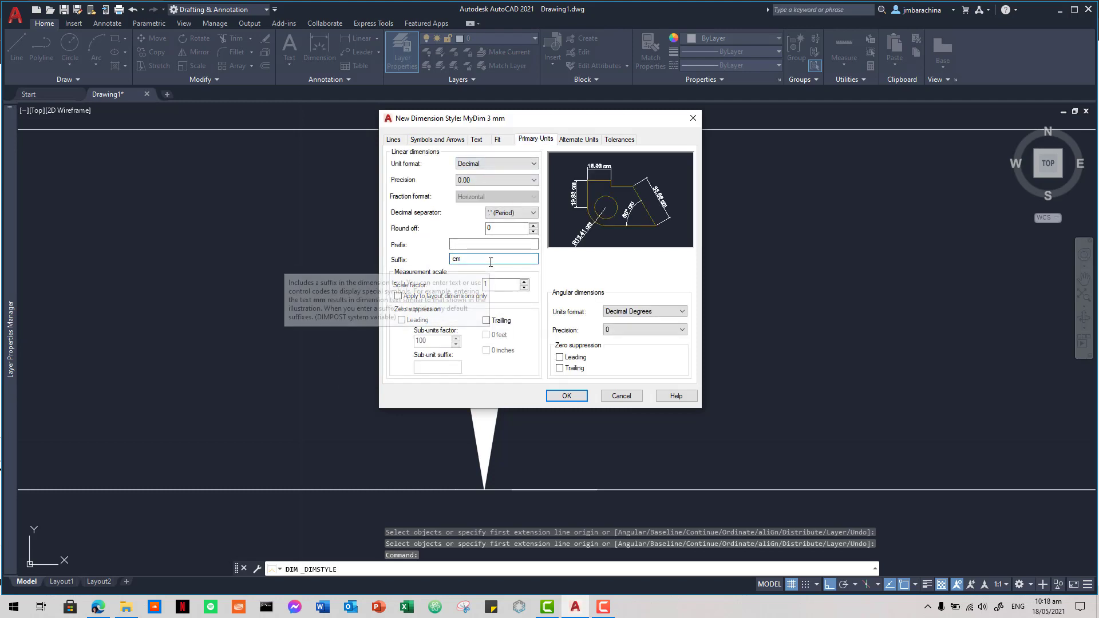
key(BackSpace)
key(BackSpace)
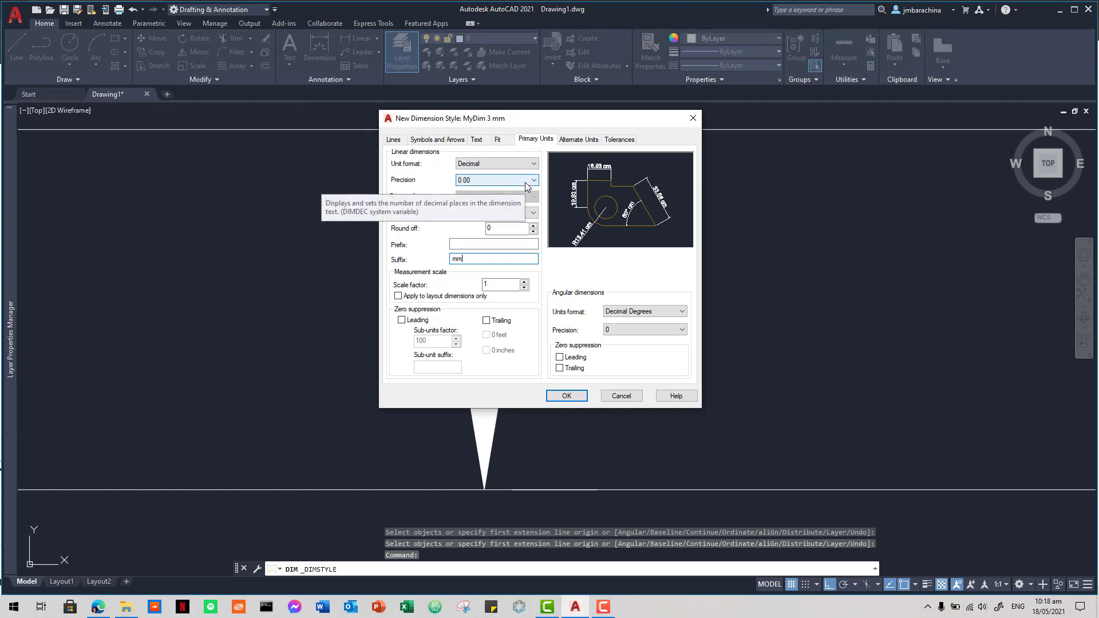
Step: Open the line settings of the MyDim 3 mm dimension style
click(578, 140)
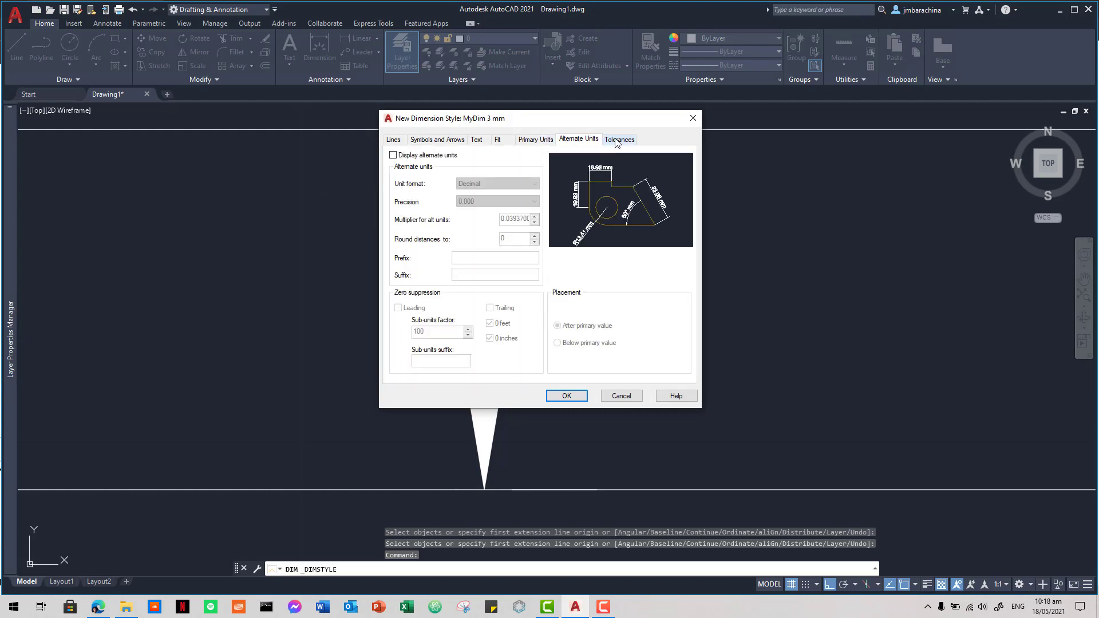
click(619, 139)
click(438, 139)
click(393, 140)
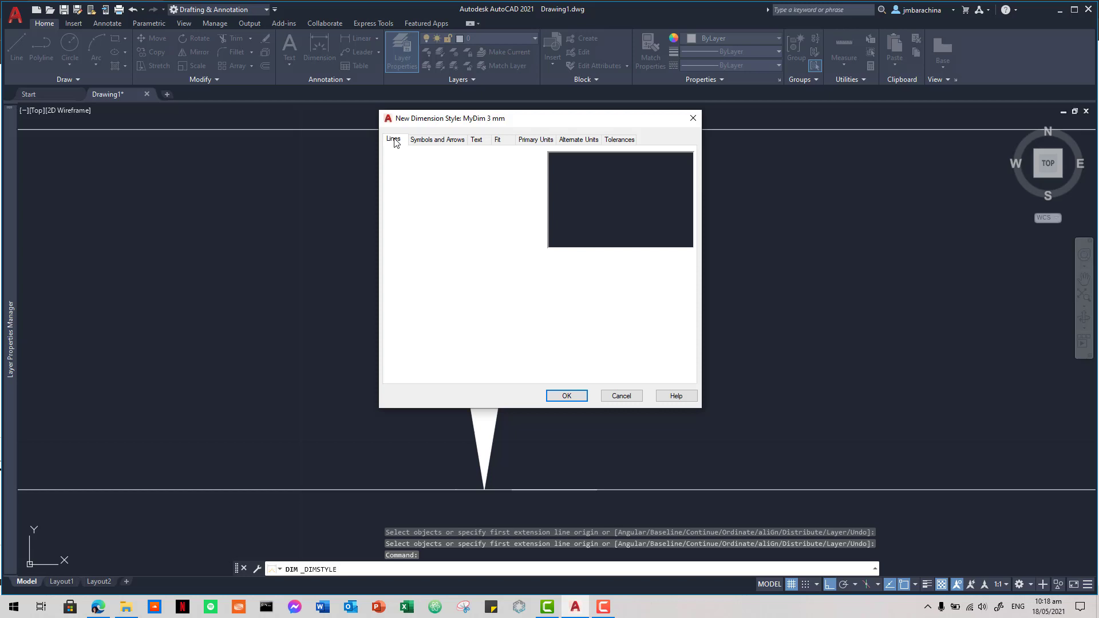
Step: Review the arrow and text settings of the new MyDim 3 mm dimension style, save it and make it current
click(438, 140)
click(477, 139)
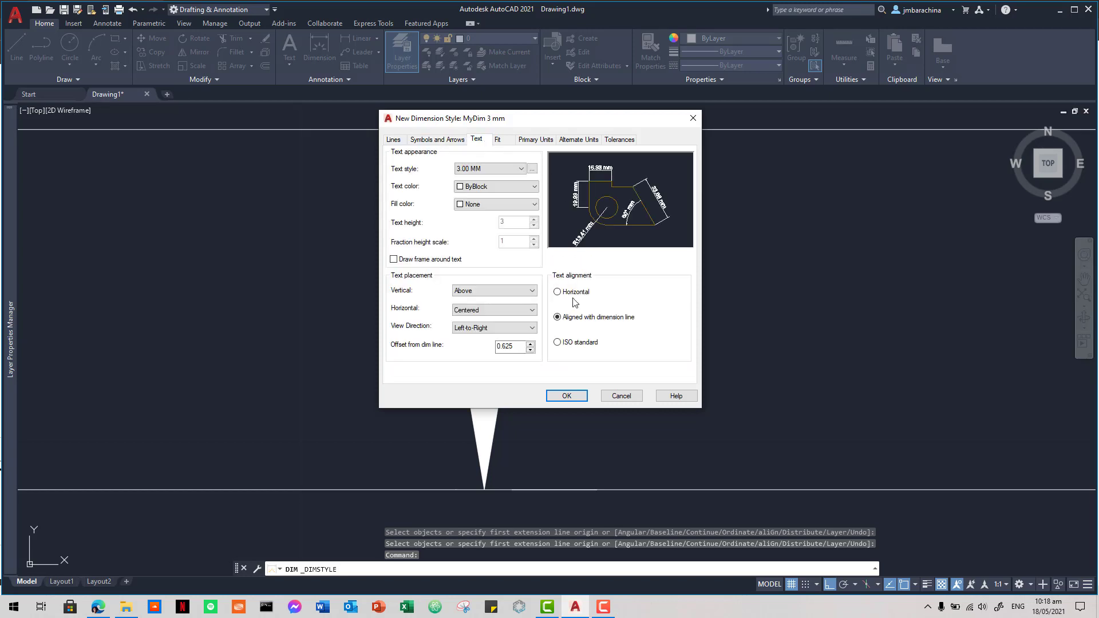
click(567, 395)
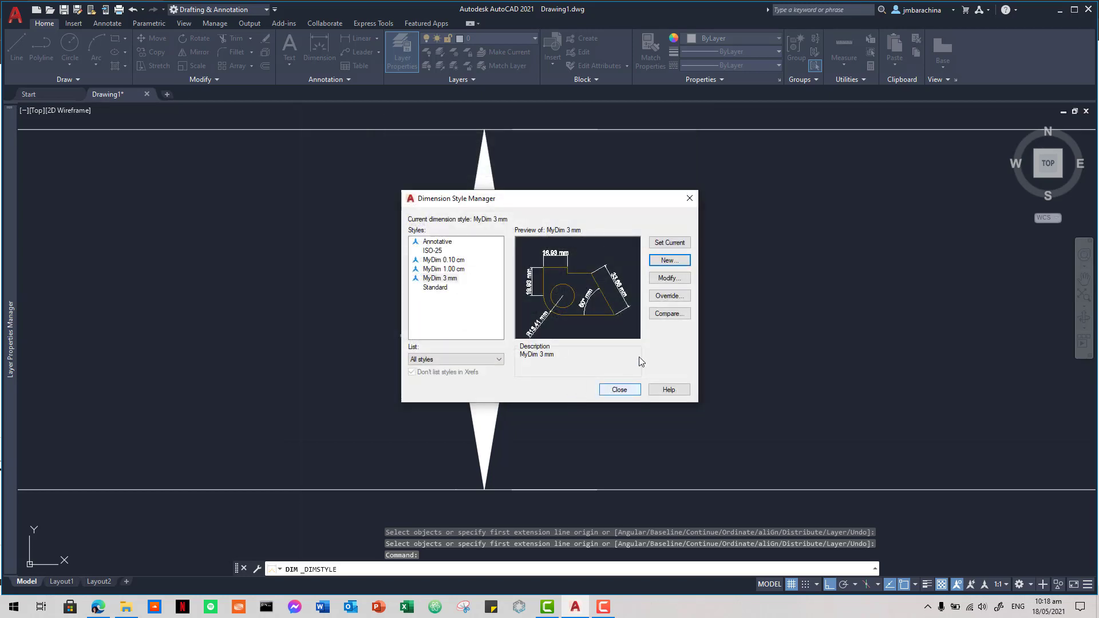
click(670, 242)
click(616, 391)
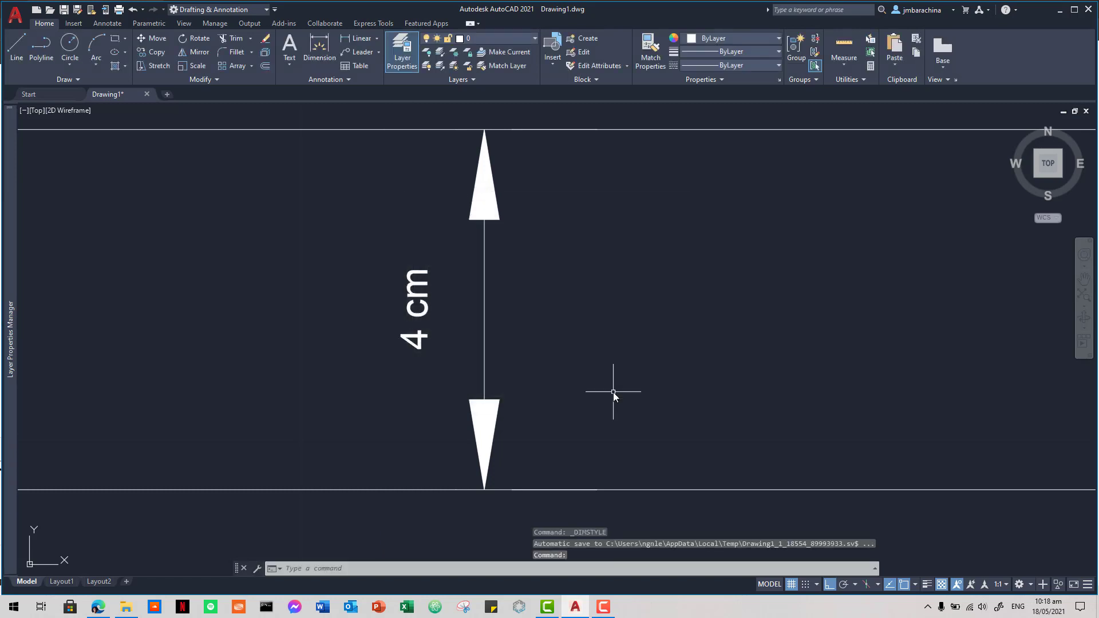
Step: Apply the MyDim 3 mm dimension style to the vertical dimension between the title block's row lines
click(613, 392)
click(380, 257)
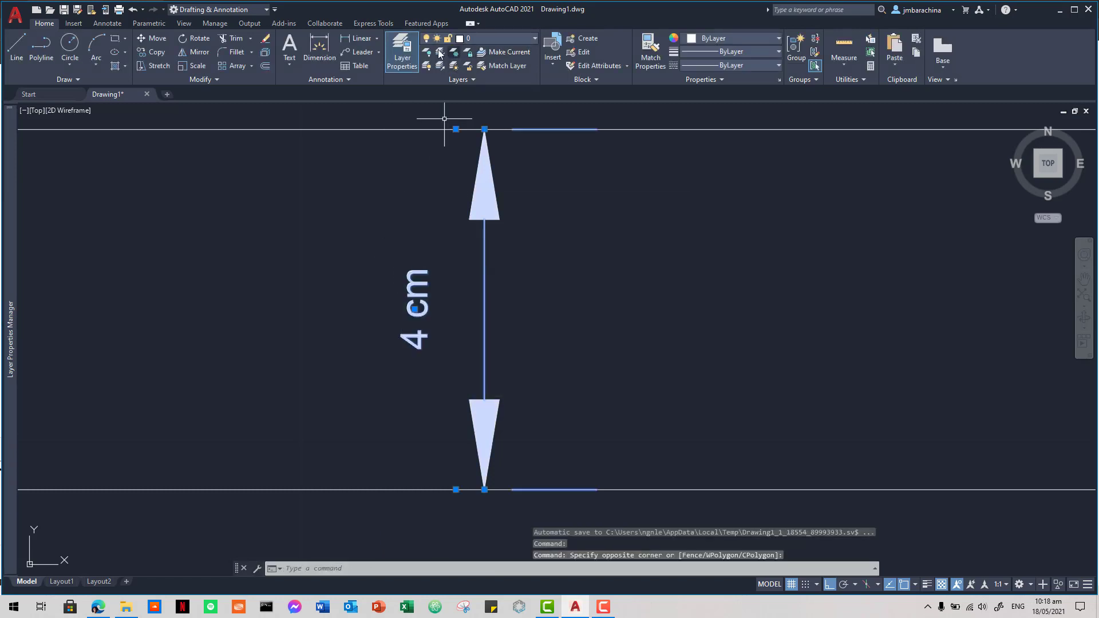
click(338, 80)
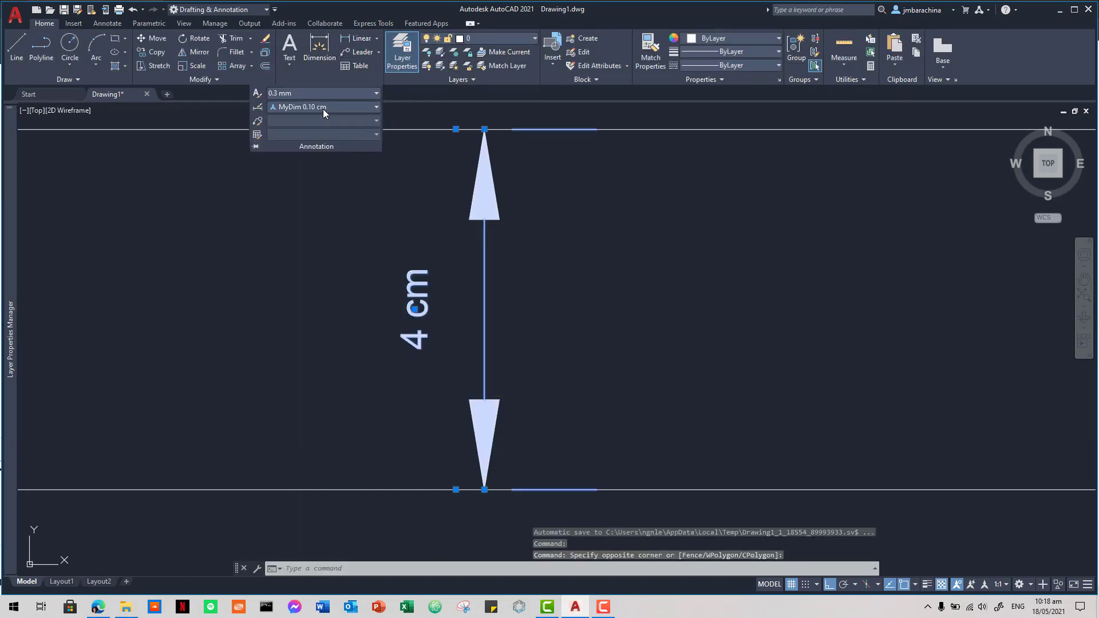
click(322, 108)
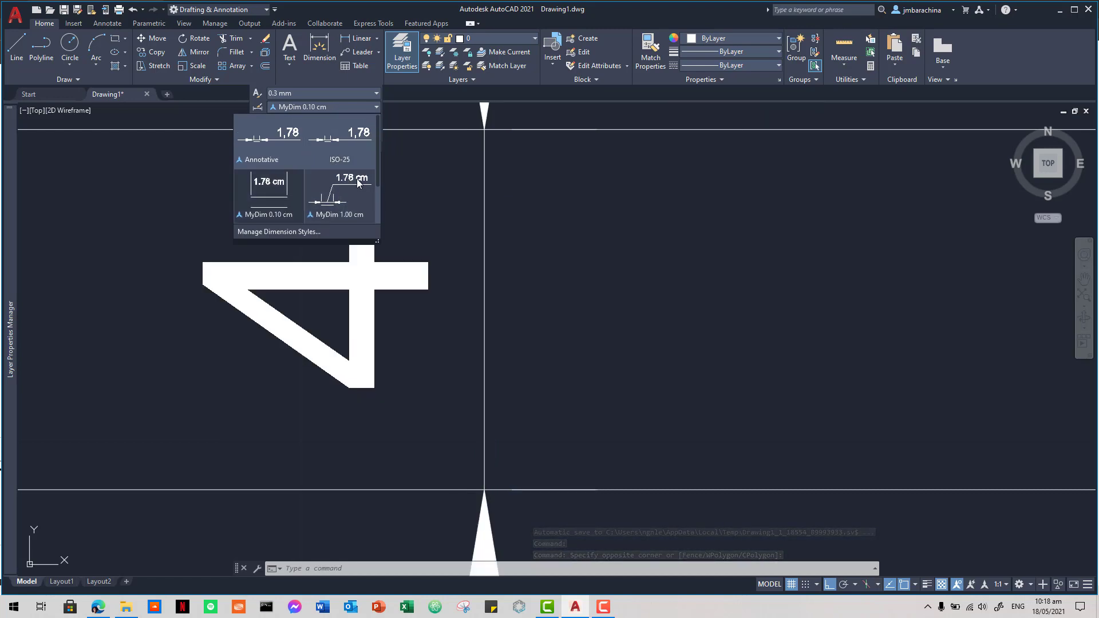
scroll(358, 183, down, 3)
click(295, 198)
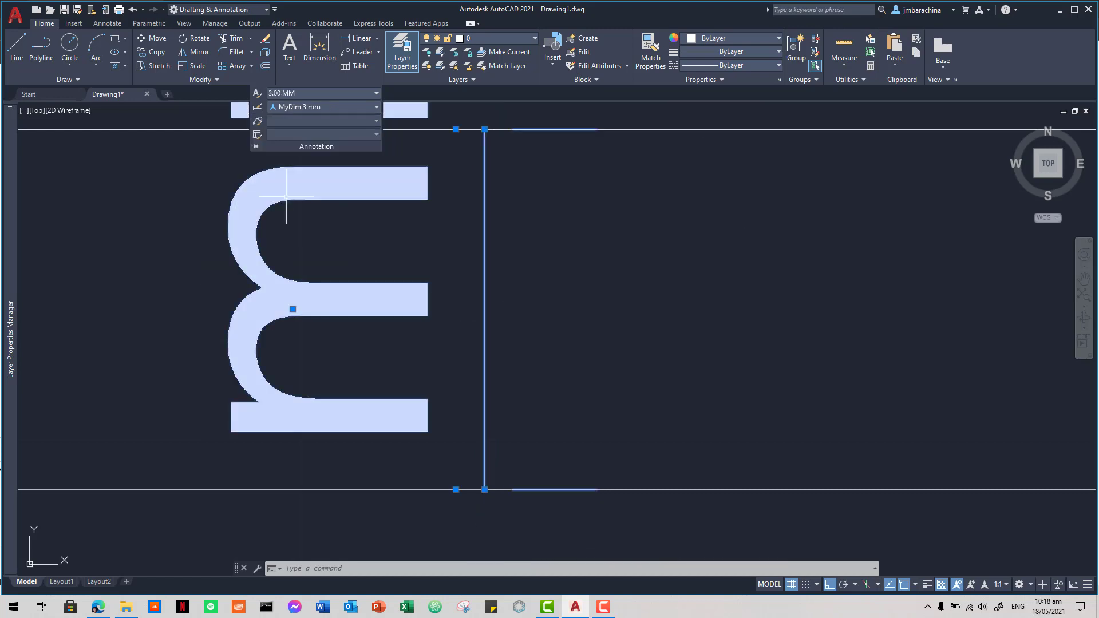
scroll(626, 270, down, 6)
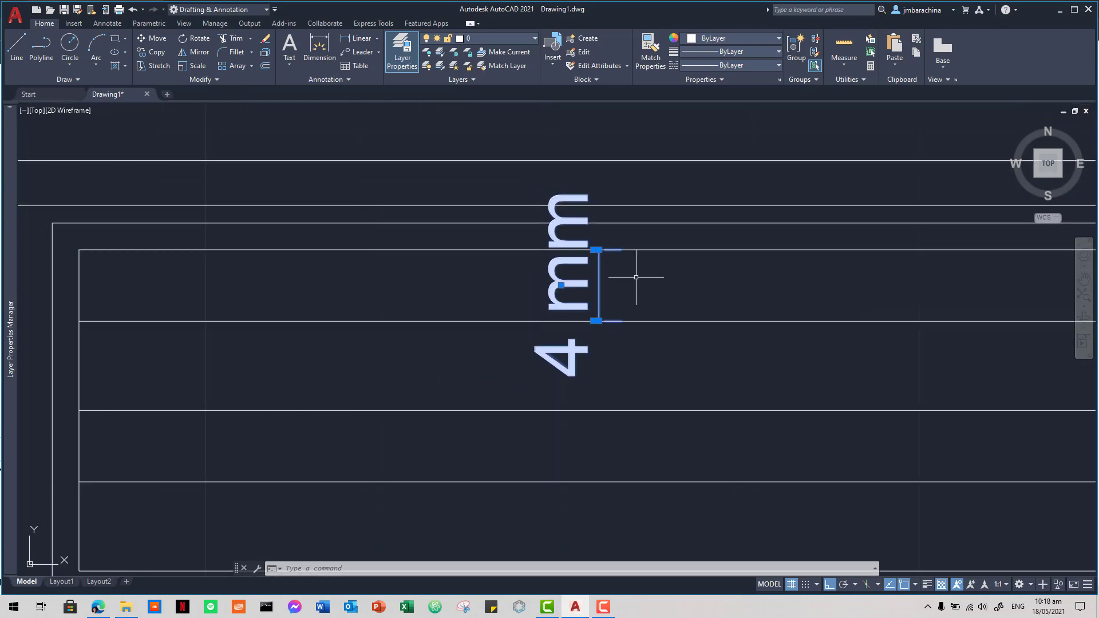
scroll(636, 277, down, 4)
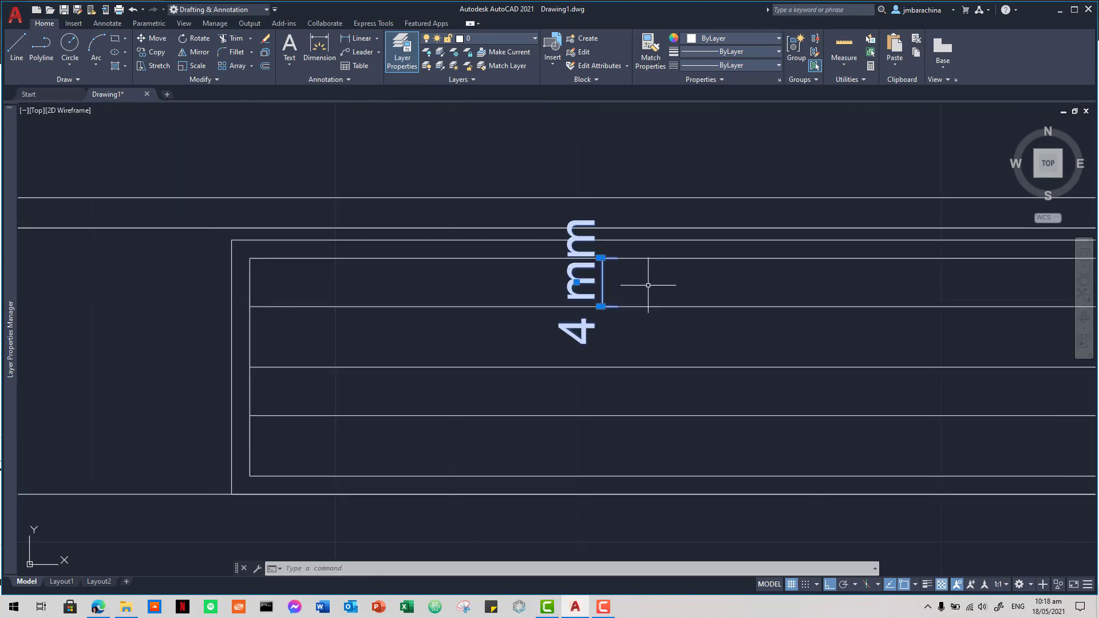
Step: Erase the vertical dimension from the title block's first cell
key(Escape)
key(Escape)
click(643, 284)
click(568, 269)
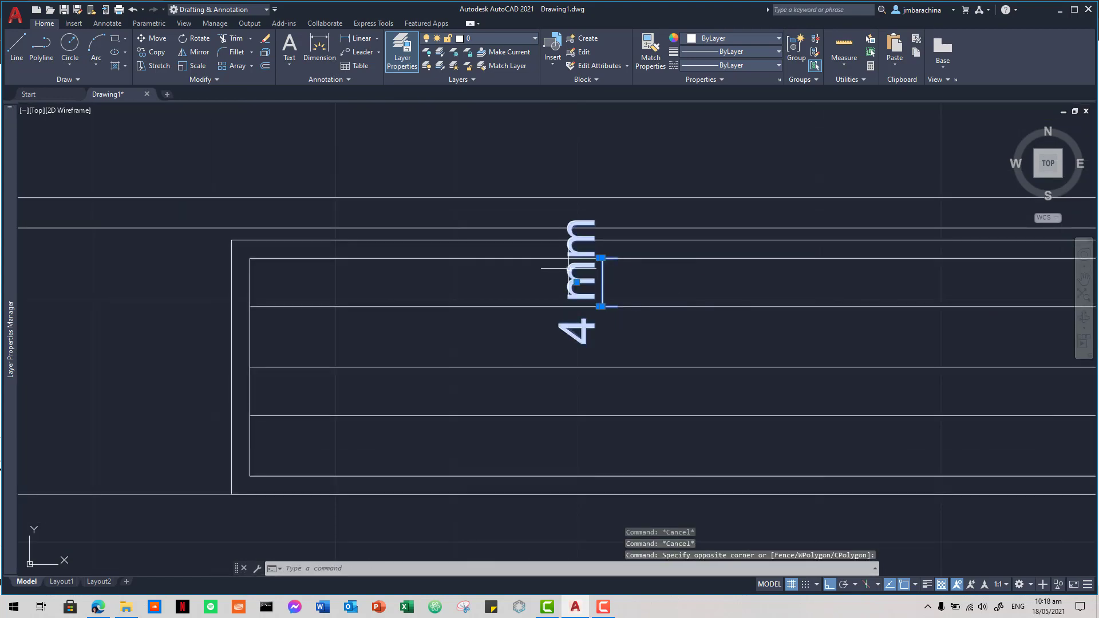
key(Delete)
Step: Compare the title block's cell layout with the reference plate in plate-01.pdf in Microsoft Edge
scroll(657, 289, down, 4)
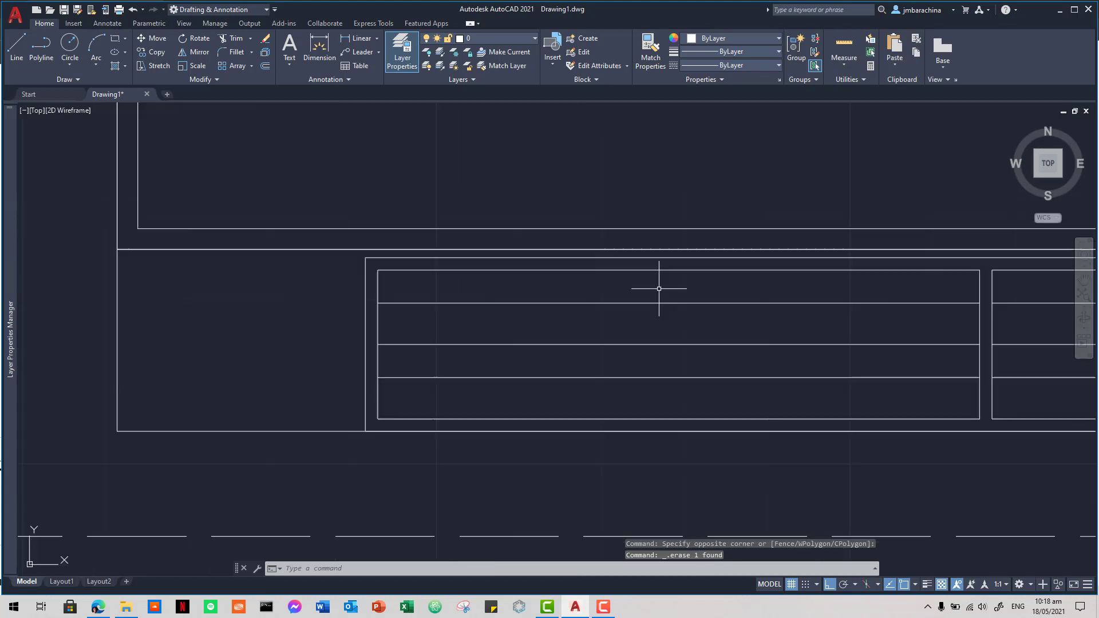
scroll(681, 314, down, 4)
middle_drag(696, 332, 432, 309)
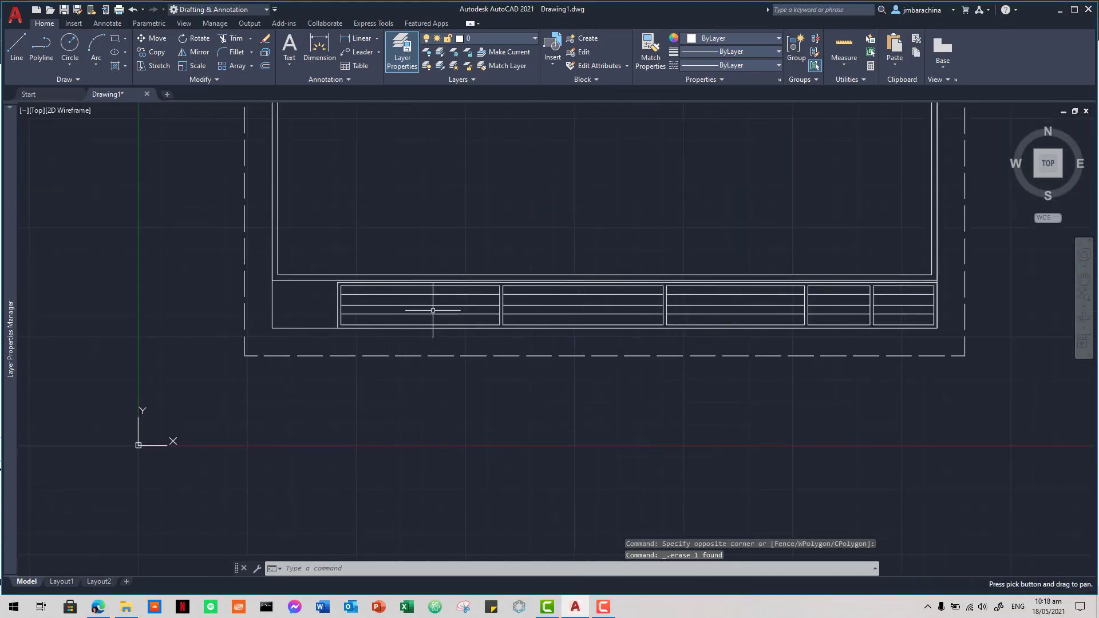
scroll(448, 308, up, 1)
scroll(452, 307, up, 2)
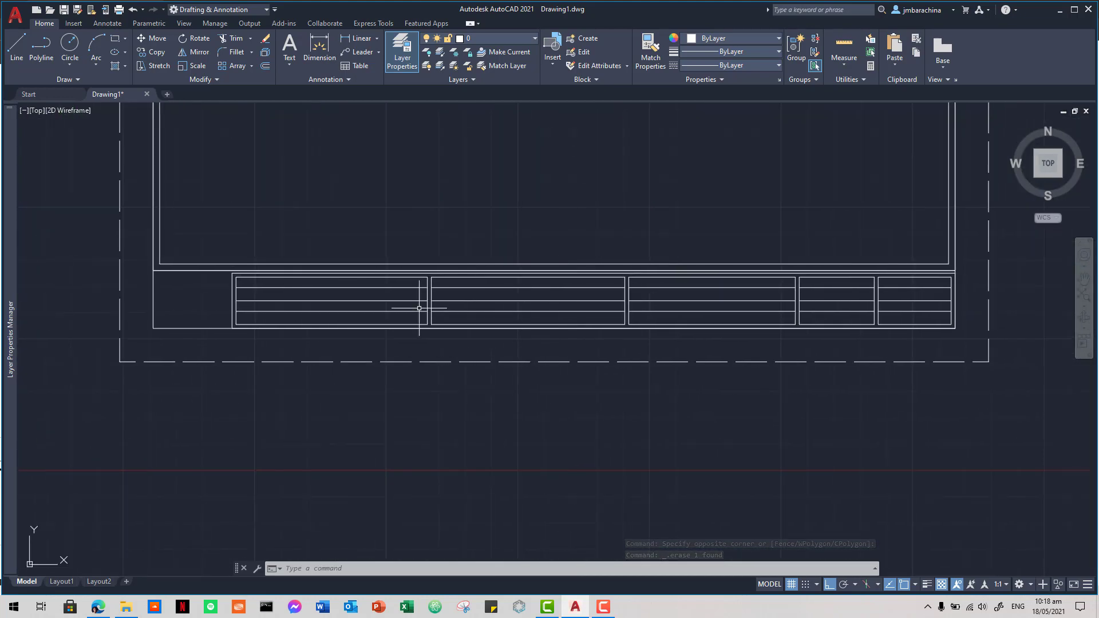
key(alt+Tab)
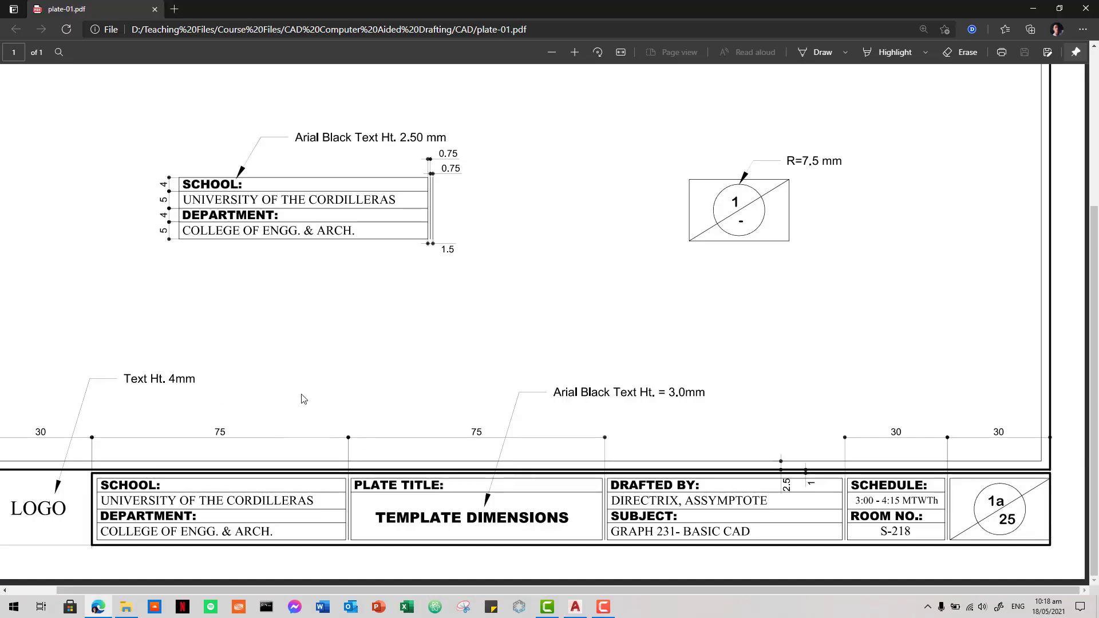
key(alt+Tab)
scroll(392, 368, up, 2)
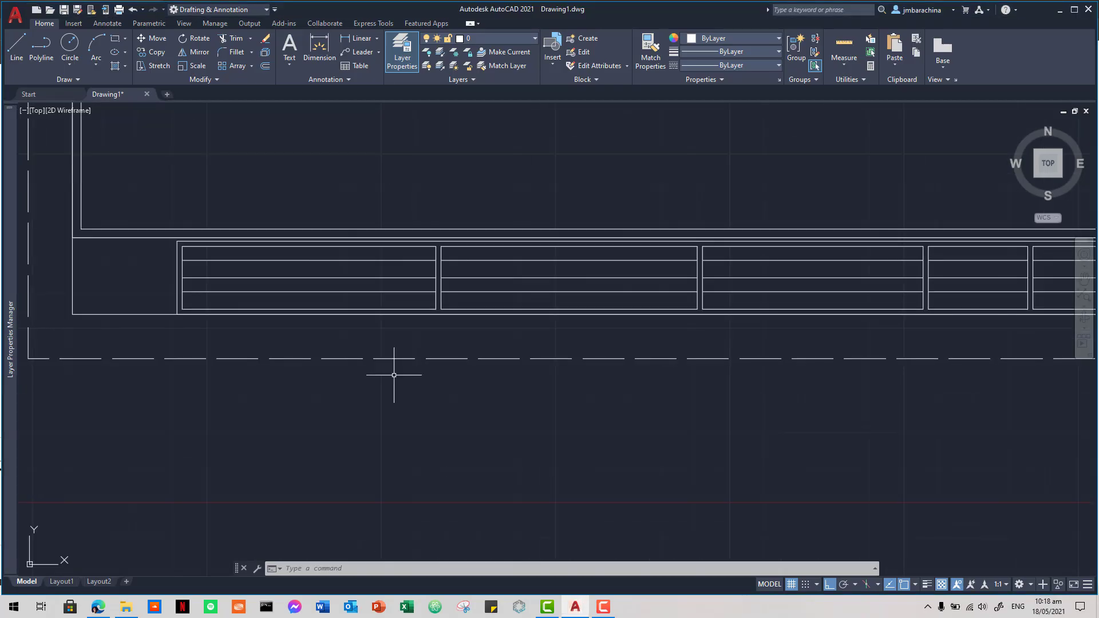
scroll(394, 375, down, 4)
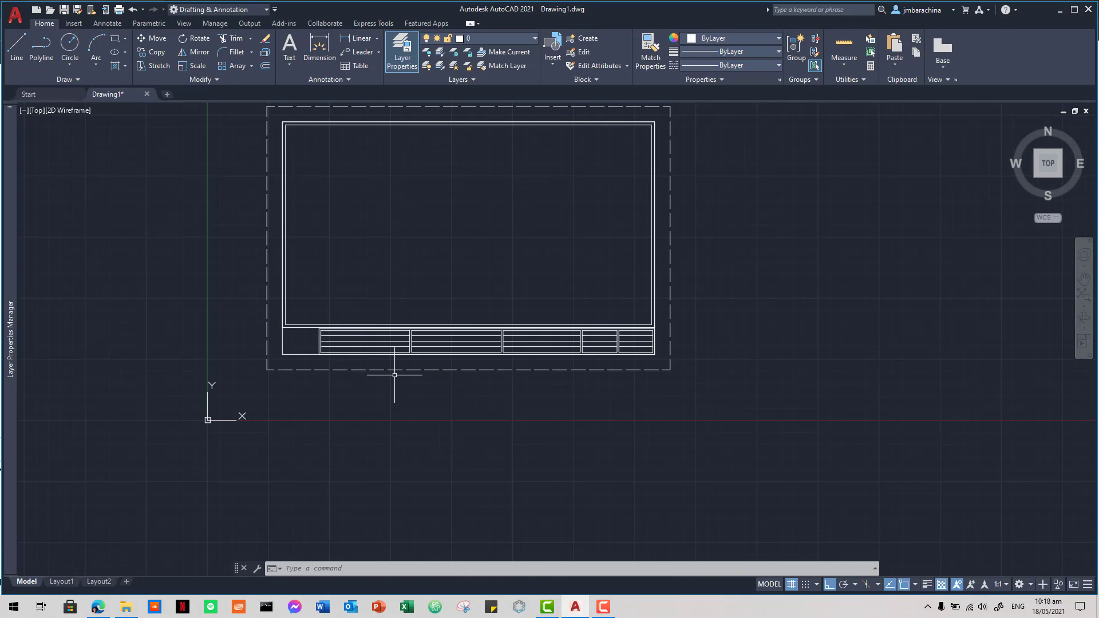
key(alt+Tab)
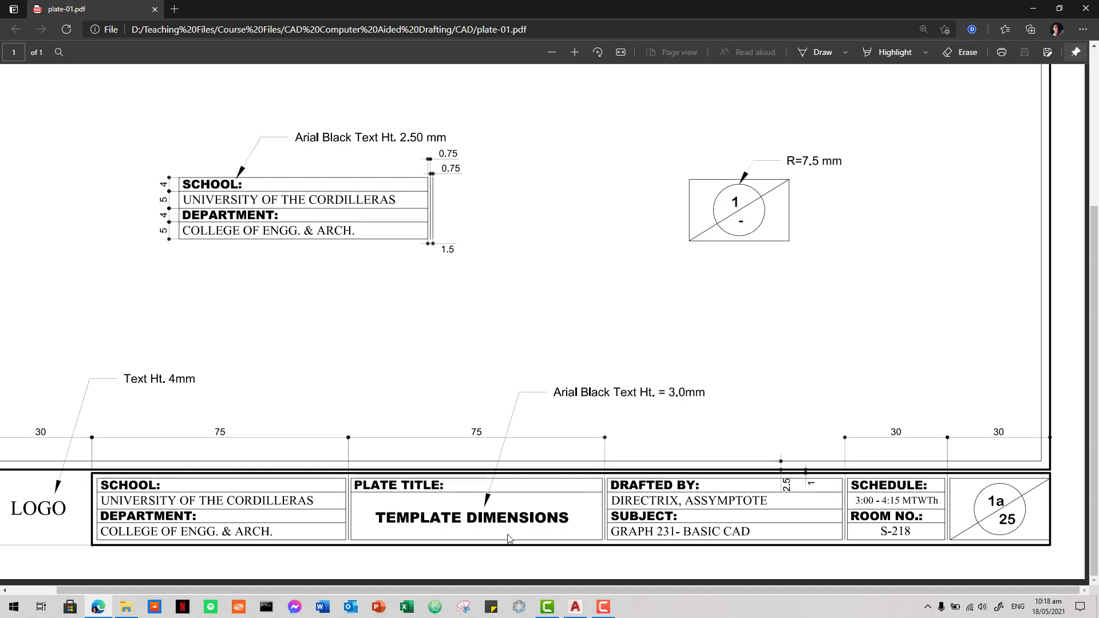
Step: Return to AutoCAD and erase the two lower row lines in the second text cell, reserved for the plate title
key(alt+Tab)
scroll(487, 360, up, 5)
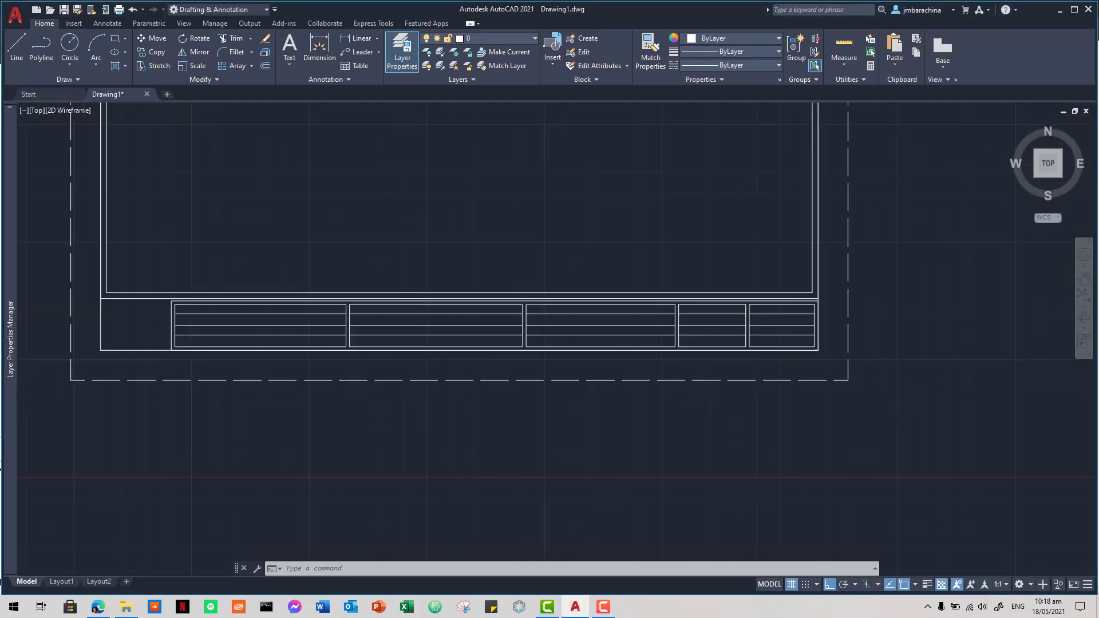
scroll(472, 354, up, 1)
click(466, 319)
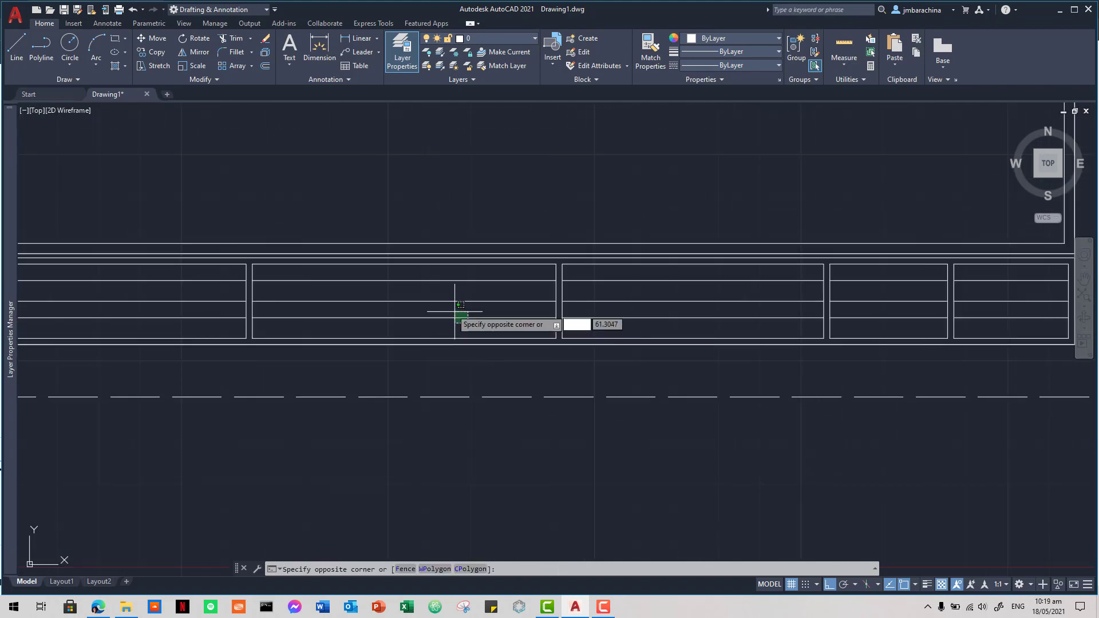
click(435, 297)
key(Delete)
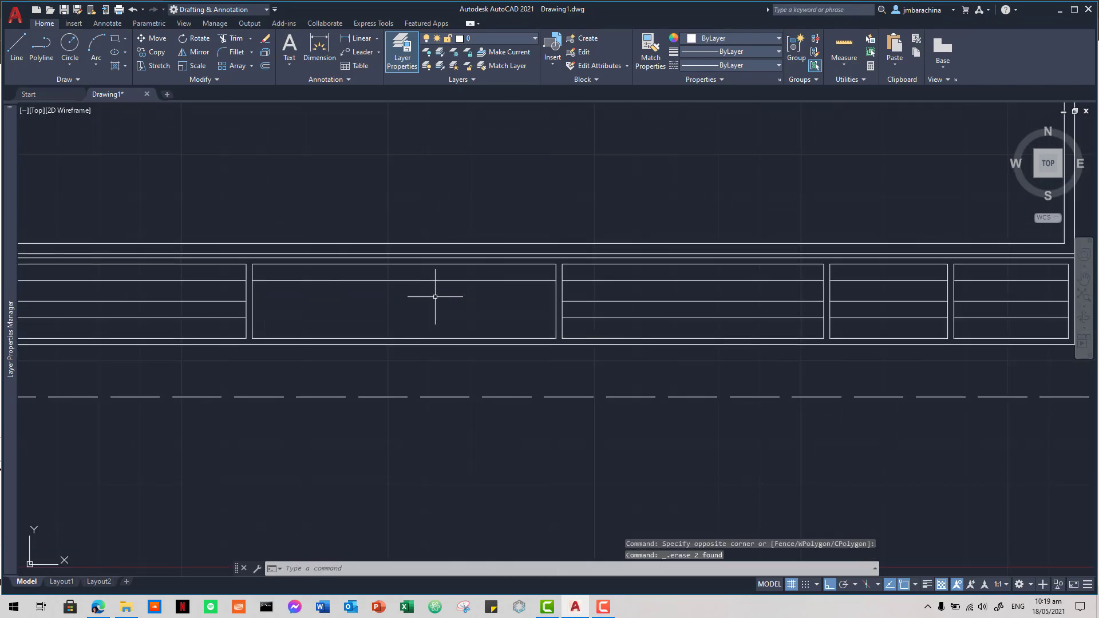
Step: Check the plate number cell in plate-01.pdf, and erase all three row lines in the title block's last cell in AutoCAD
key(alt+Tab)
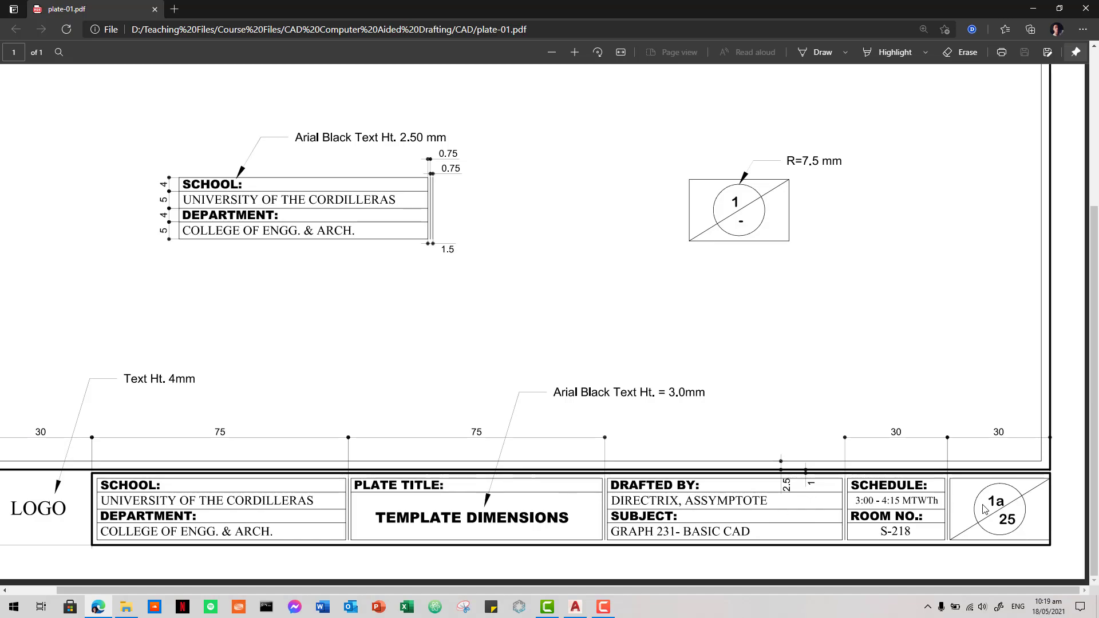
key(alt+Tab)
key(alt+Tab)
key(alt+Tab)
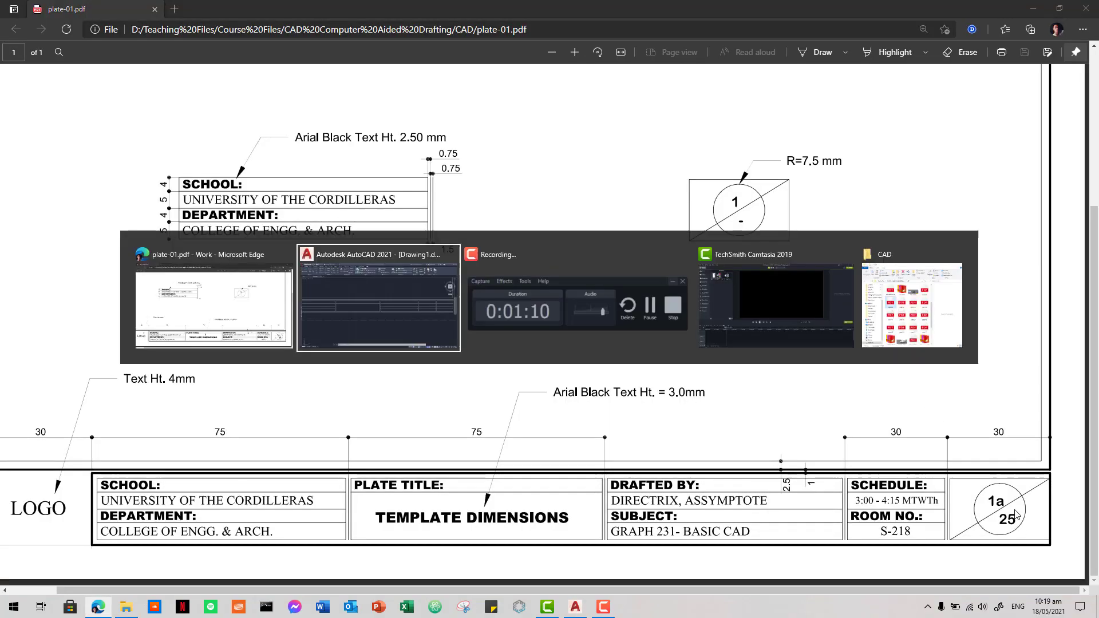
click(1008, 328)
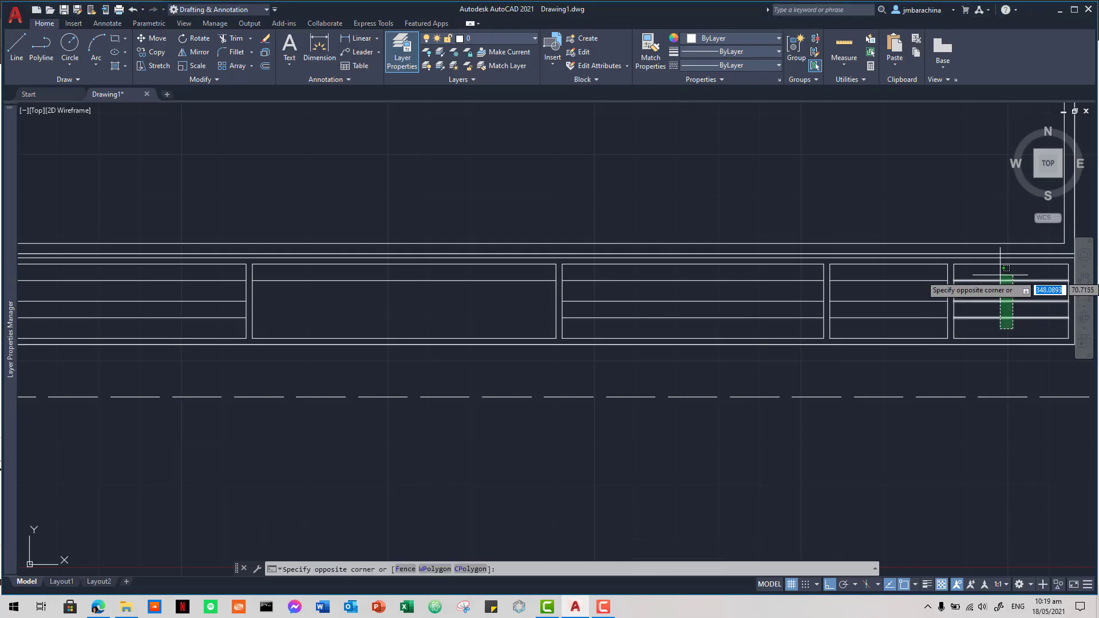
click(1000, 275)
key(Delete)
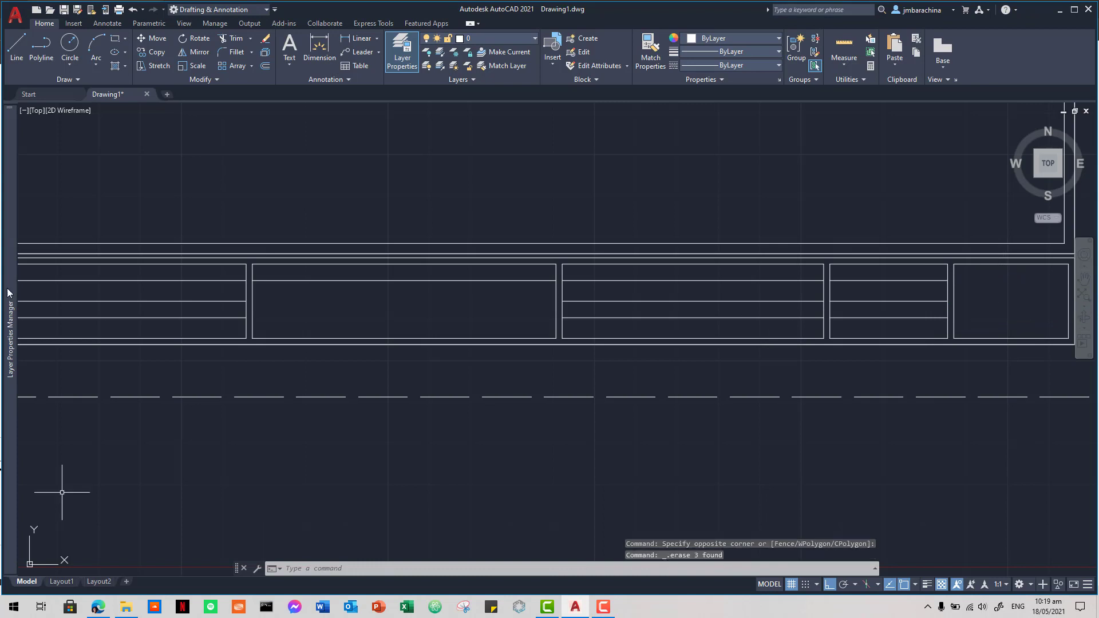
Step: Switch to plate-01.pdf and examine the title block's labels, text heights and LOGO cell up close
scroll(1003, 333, down, 3)
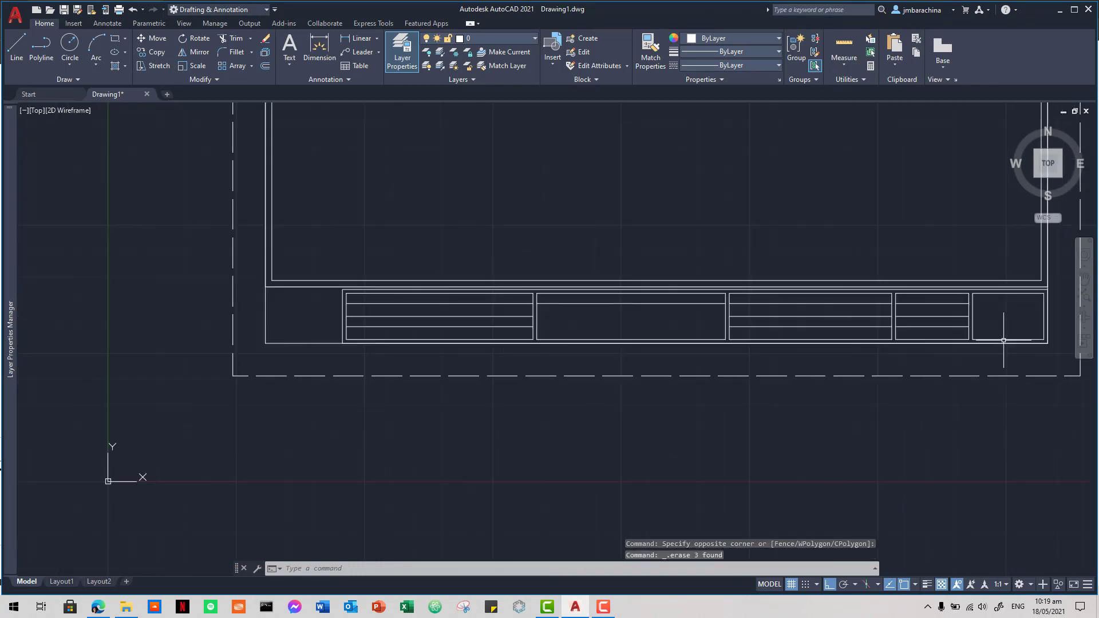
key(alt+Tab)
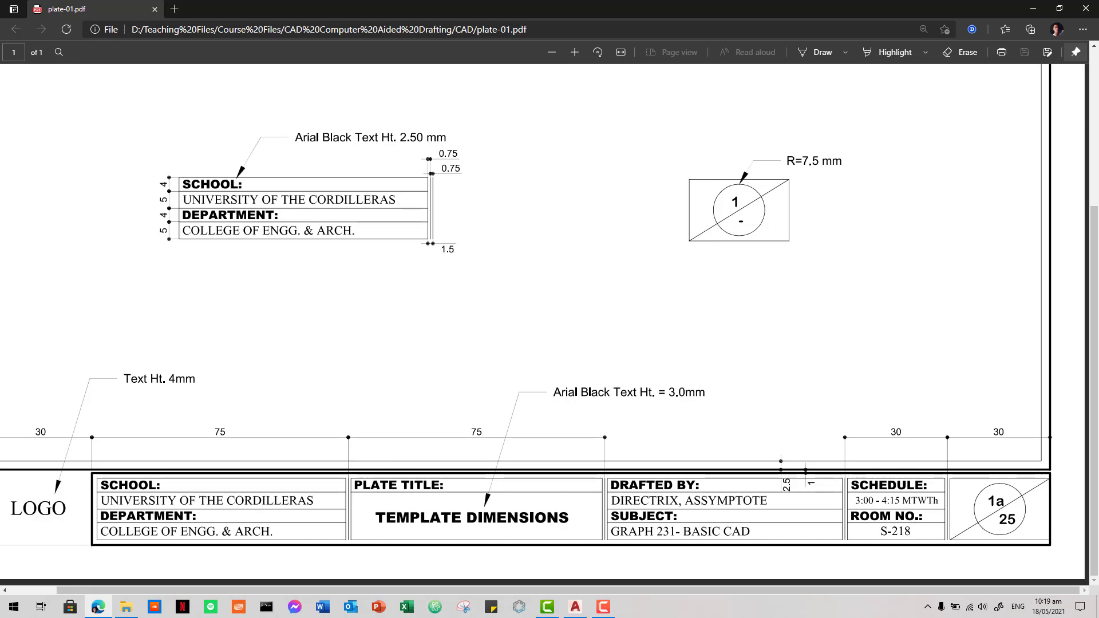
key(alt+Tab)
key(alt+Tab)
ctrl+scroll(184, 524, up, 2)
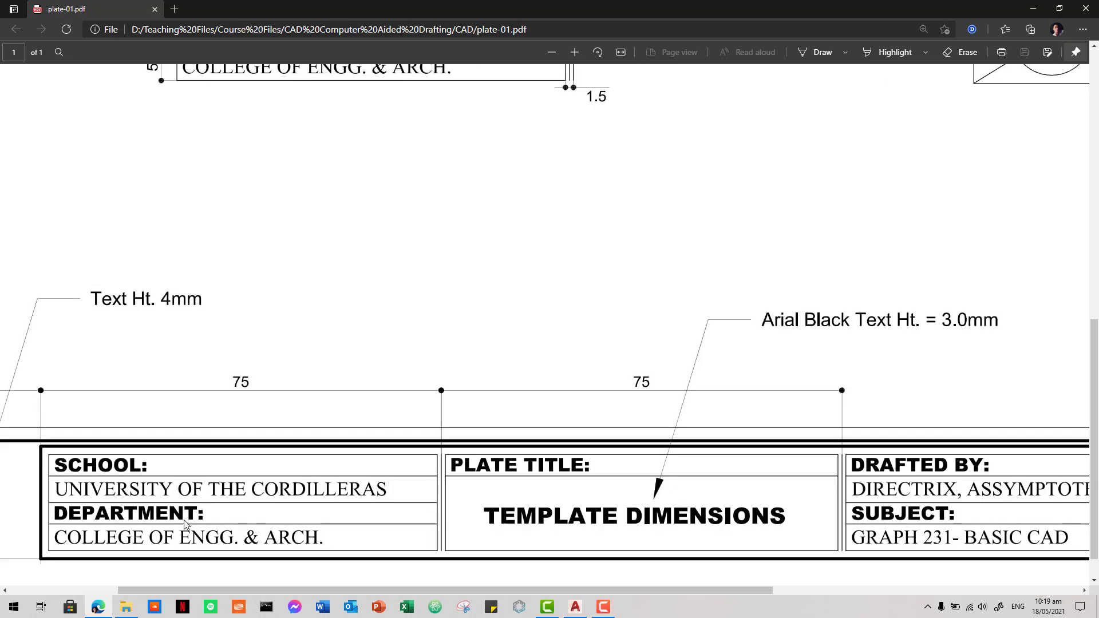
ctrl+scroll(184, 524, up, 1)
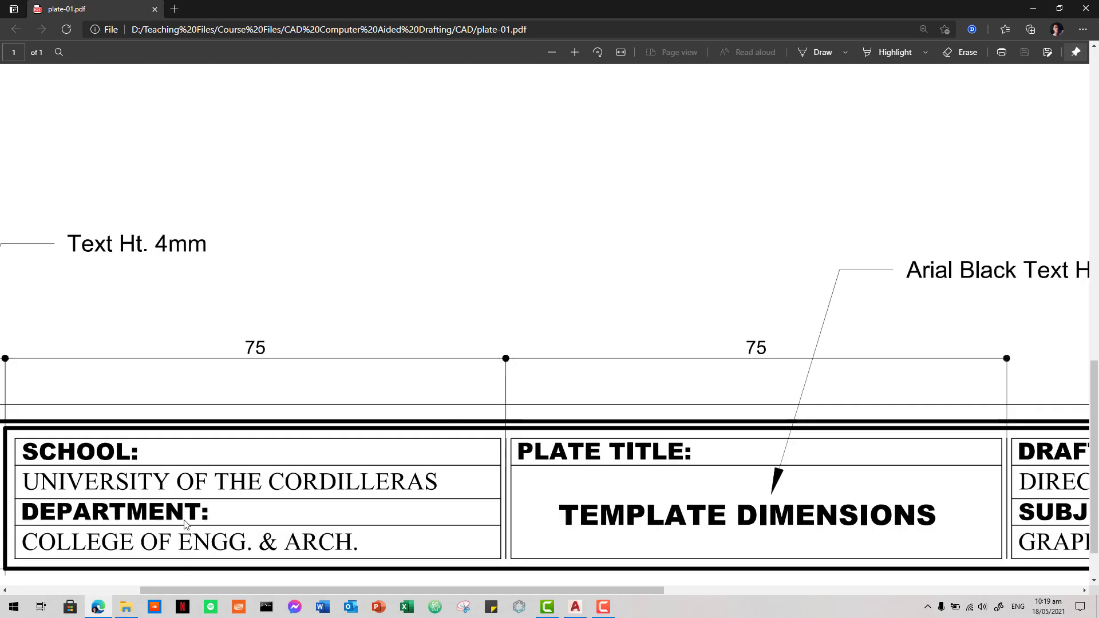
scroll(184, 524, down, 1)
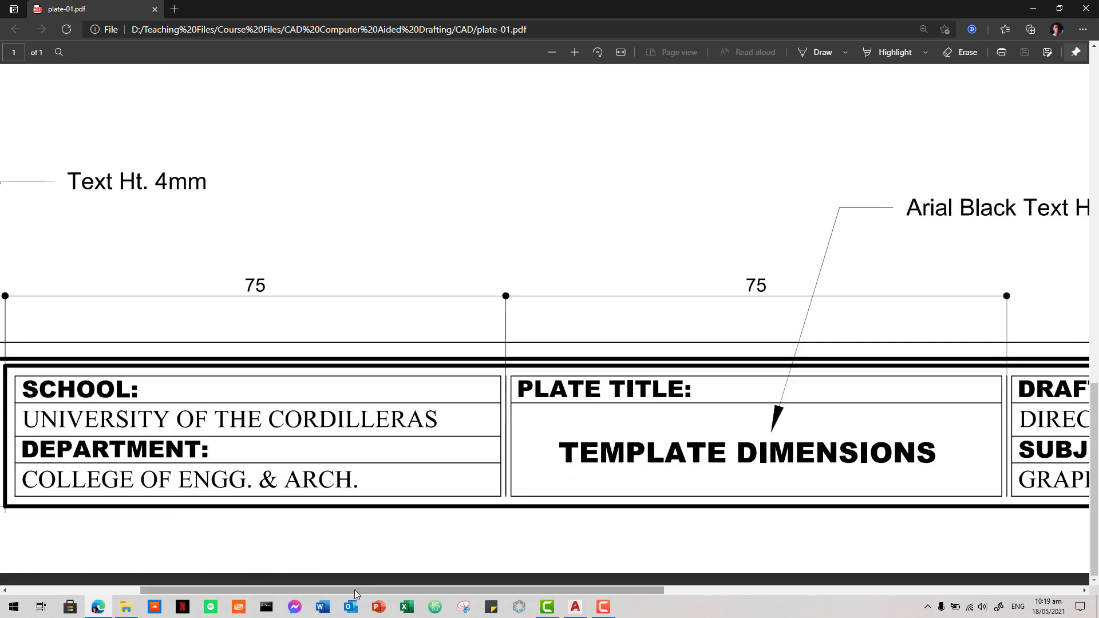
drag(346, 589, 236, 583)
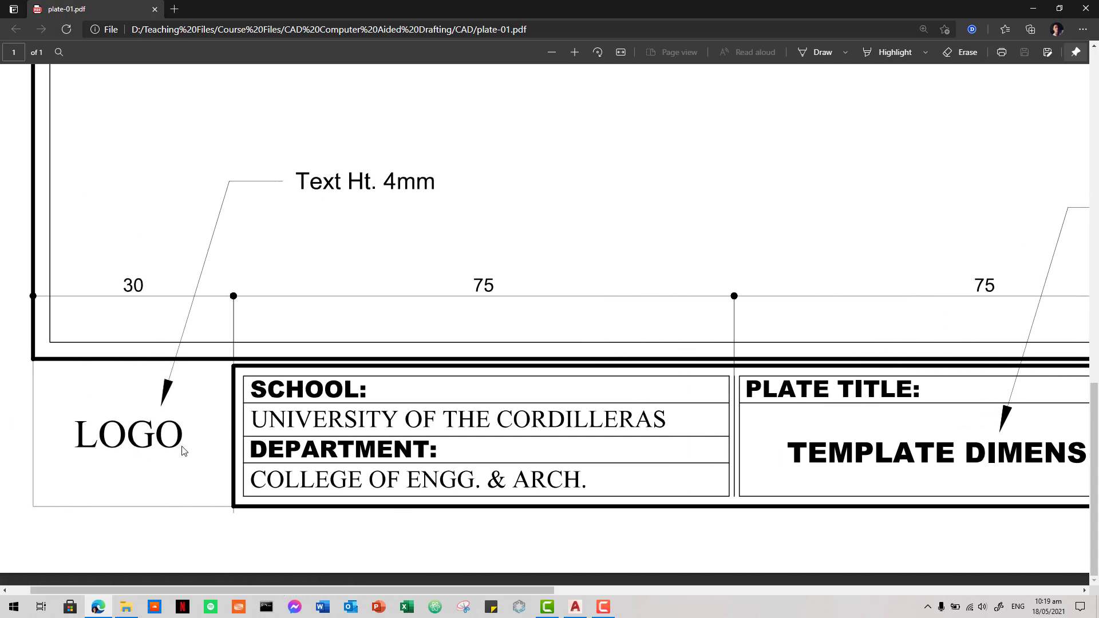
Step: Switch back to AutoCAD and add the multiline text LOGO in the title block's empty first cell
key(alt+Tab)
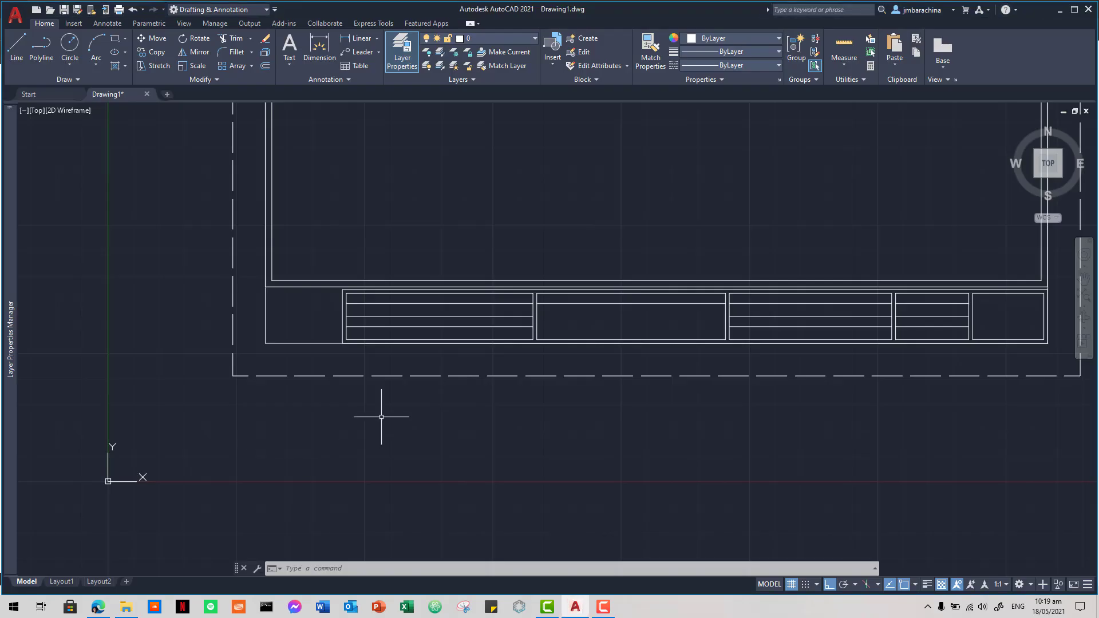
click(295, 44)
click(275, 305)
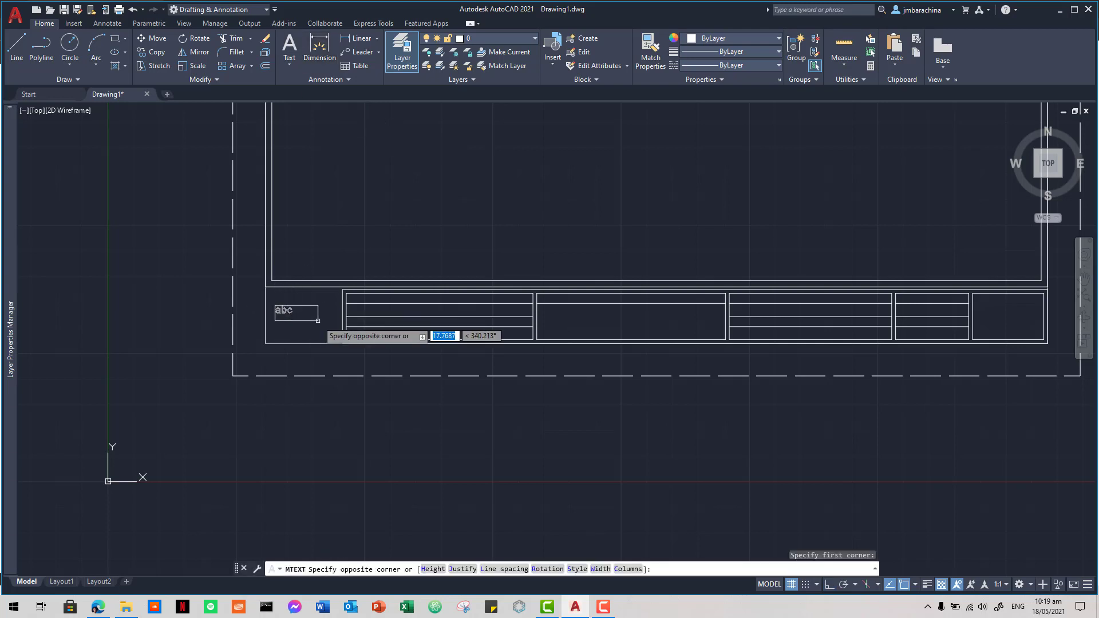
click(318, 320)
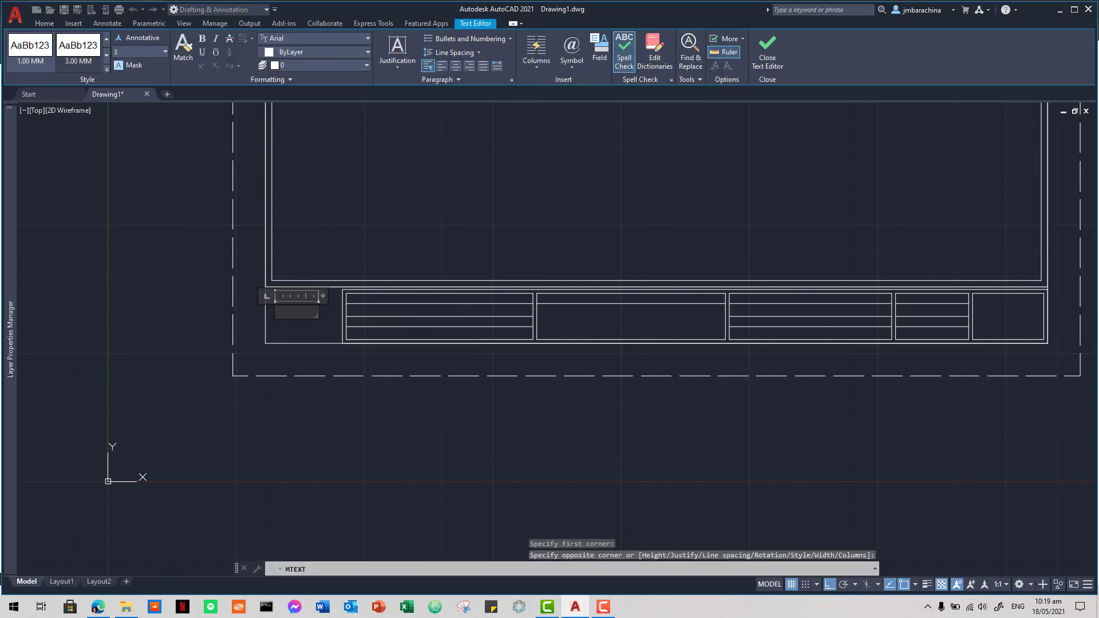
text(LOG)
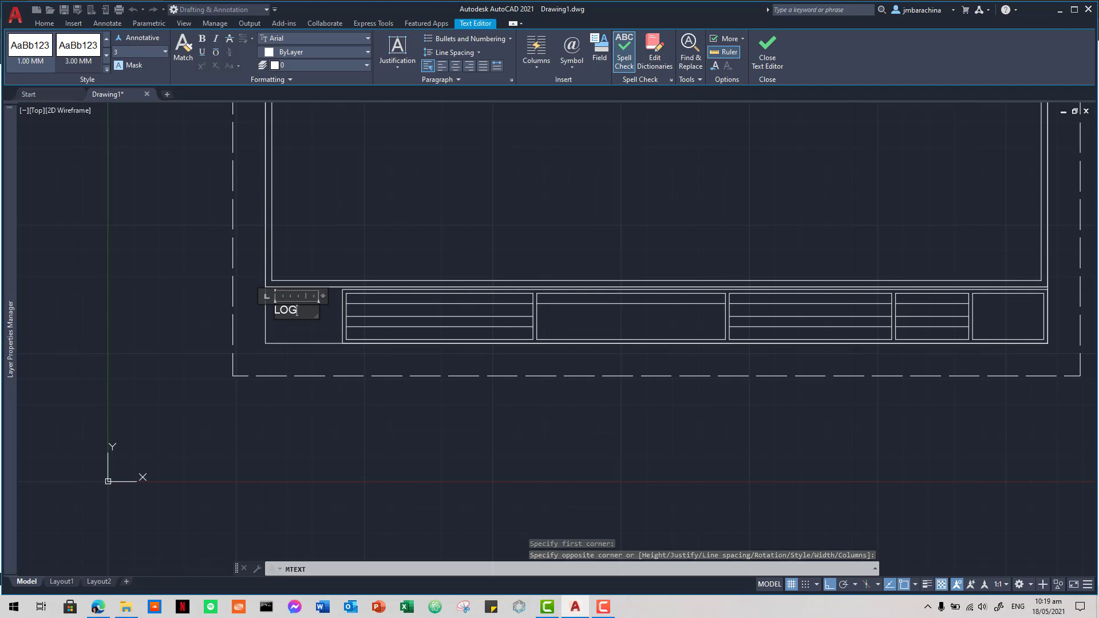
text(O)
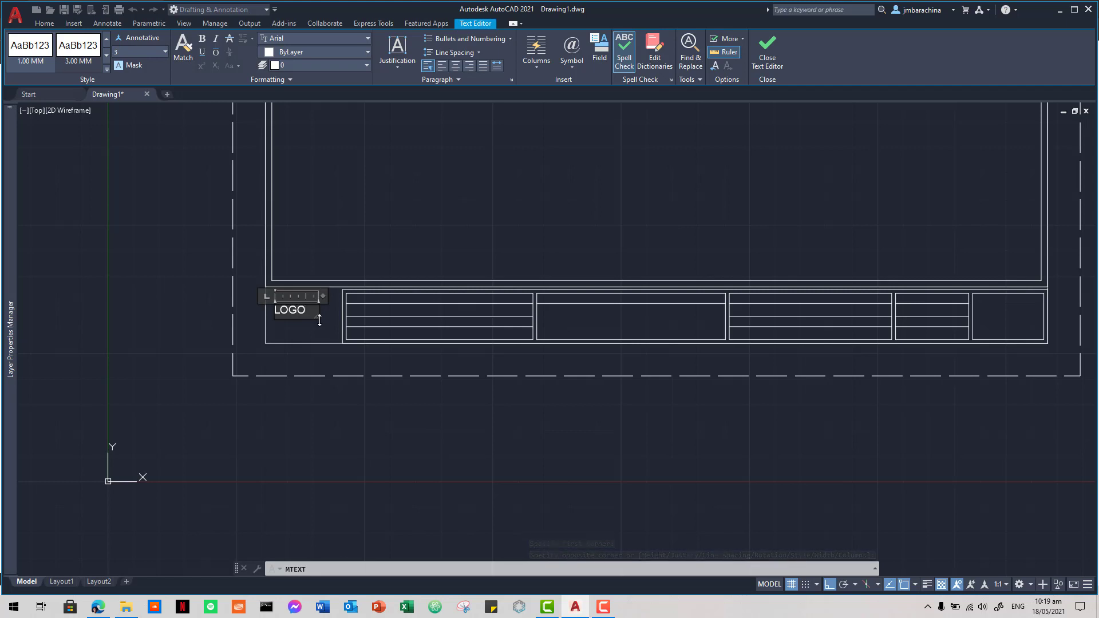
click(320, 327)
click(314, 319)
click(295, 302)
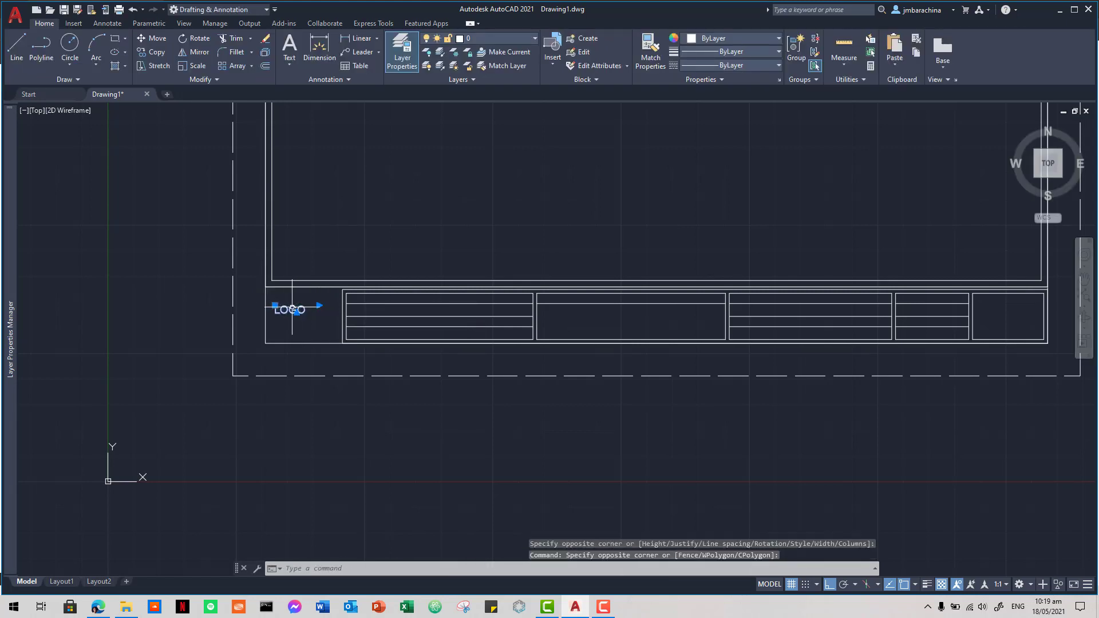
click(278, 307)
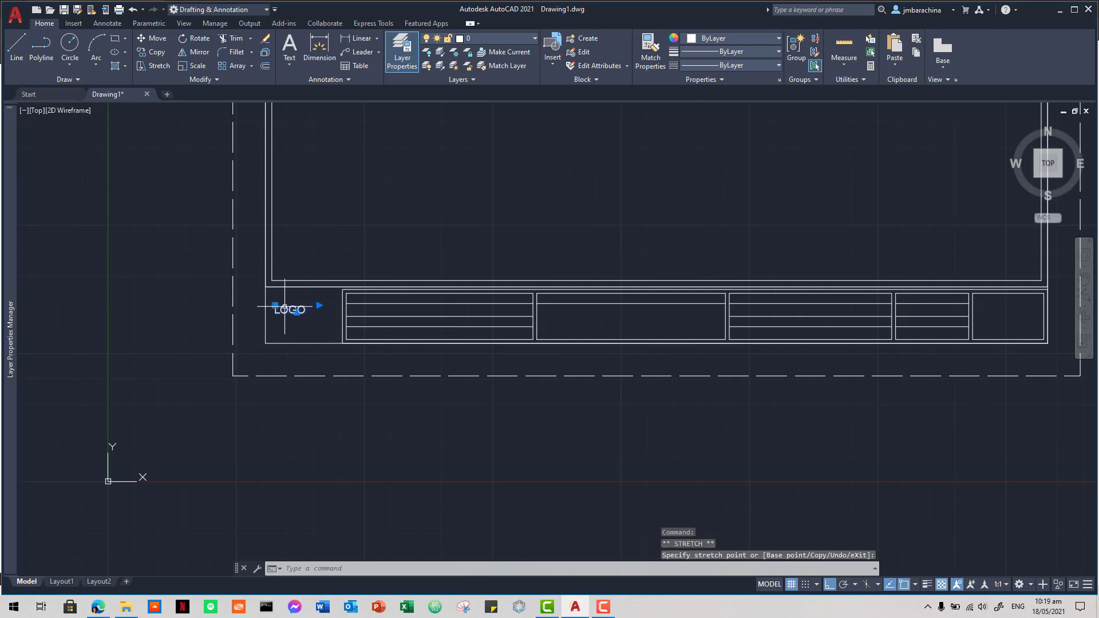
click(284, 307)
click(363, 227)
key(Escape)
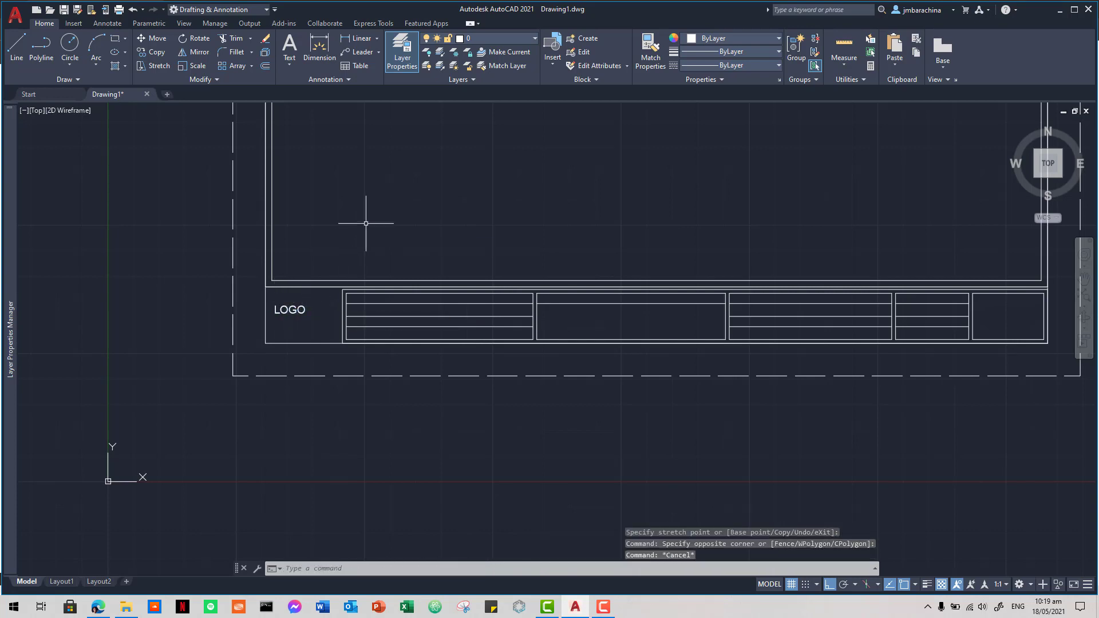
Step: Create a new text style named 4.00 MM with a text height of 4
click(325, 81)
click(366, 94)
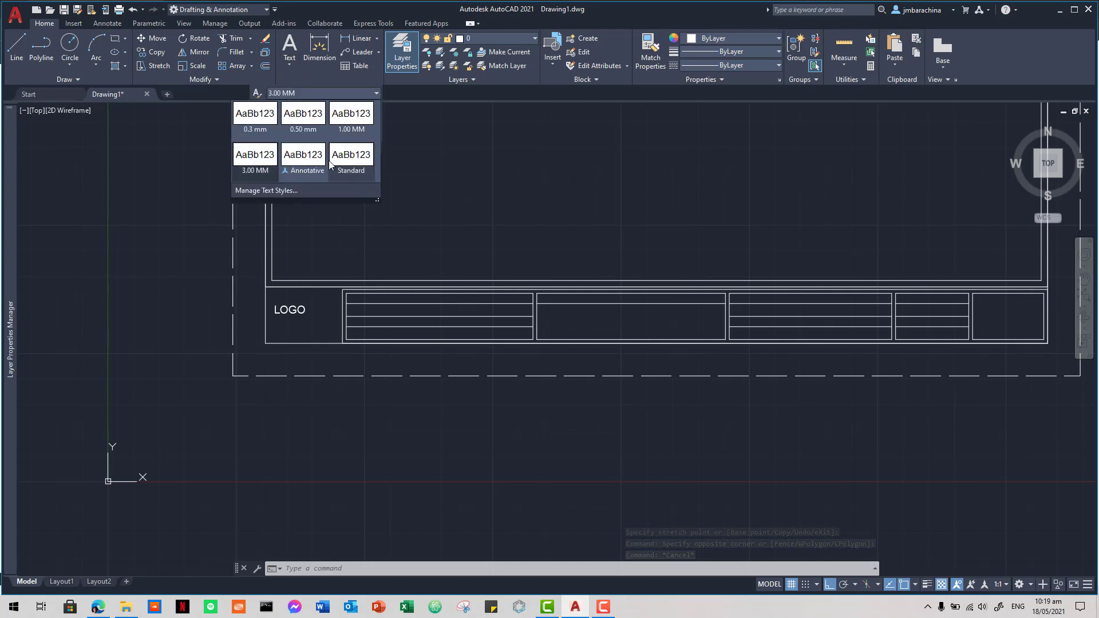
click(341, 192)
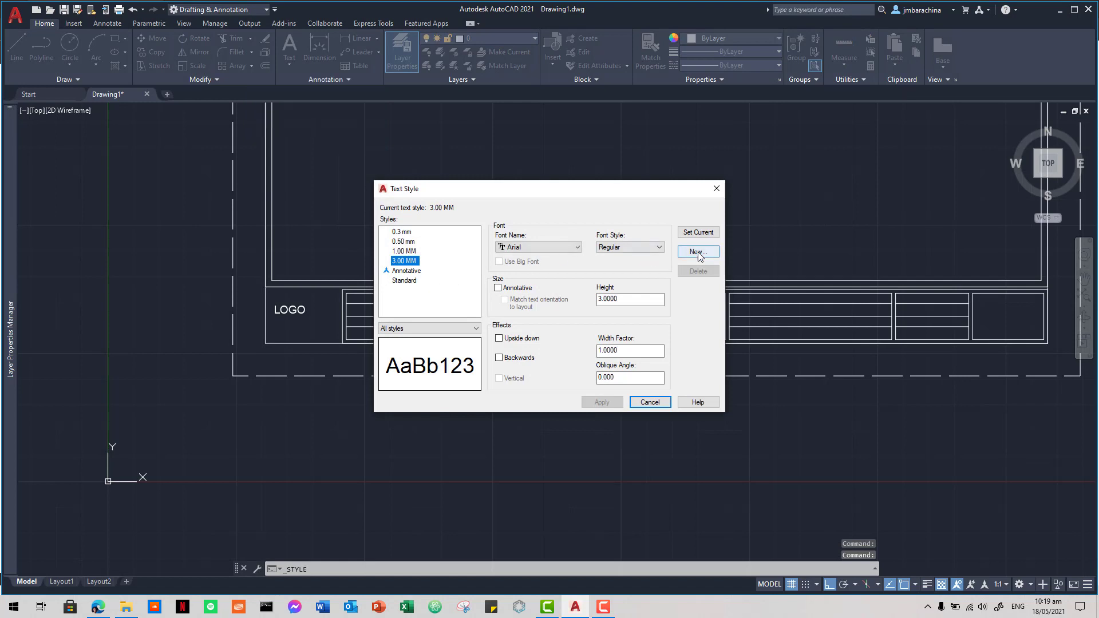
click(698, 252)
text(4.)
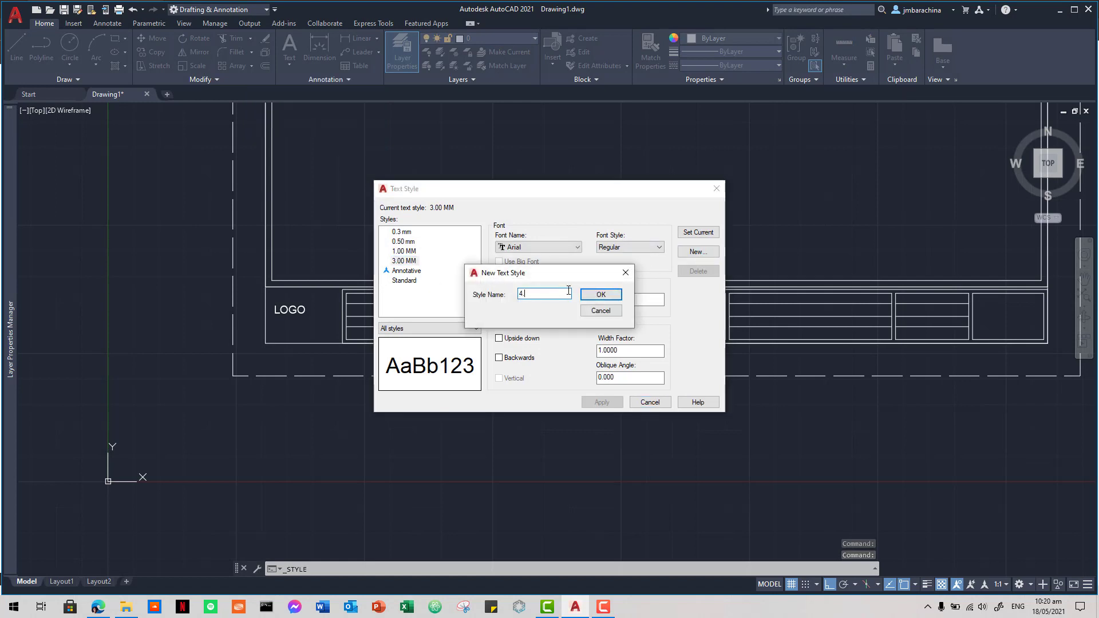
text(00 MM)
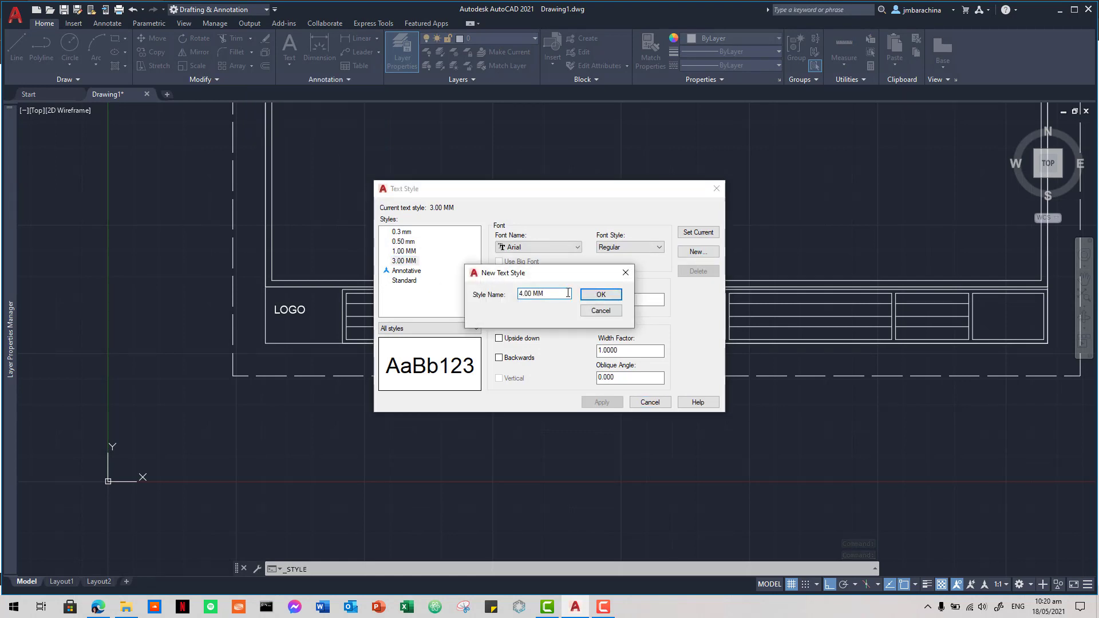
click(599, 296)
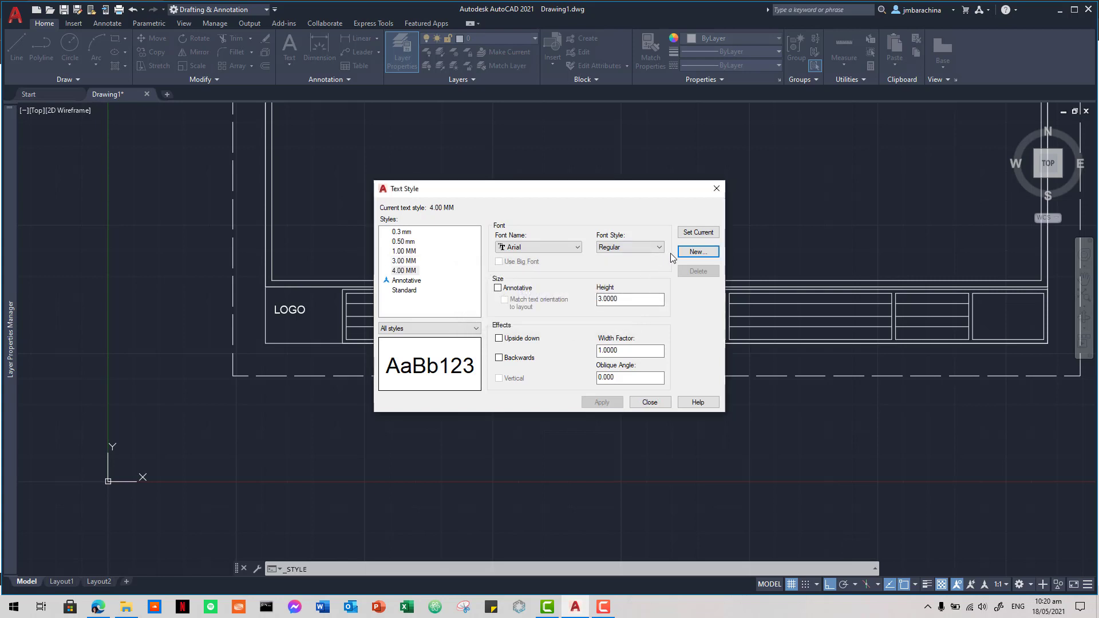
double_click(652, 298)
text(4)
key(Return)
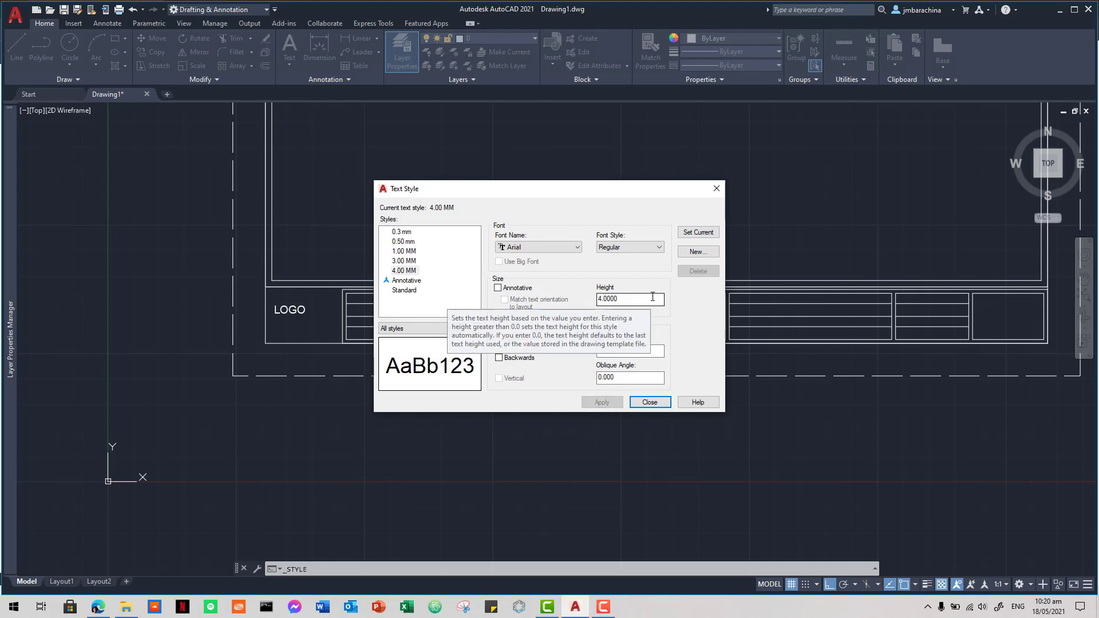
click(650, 403)
Step: Apply the 4.00 MM text style to the LOGO text, then clear the selection
click(316, 322)
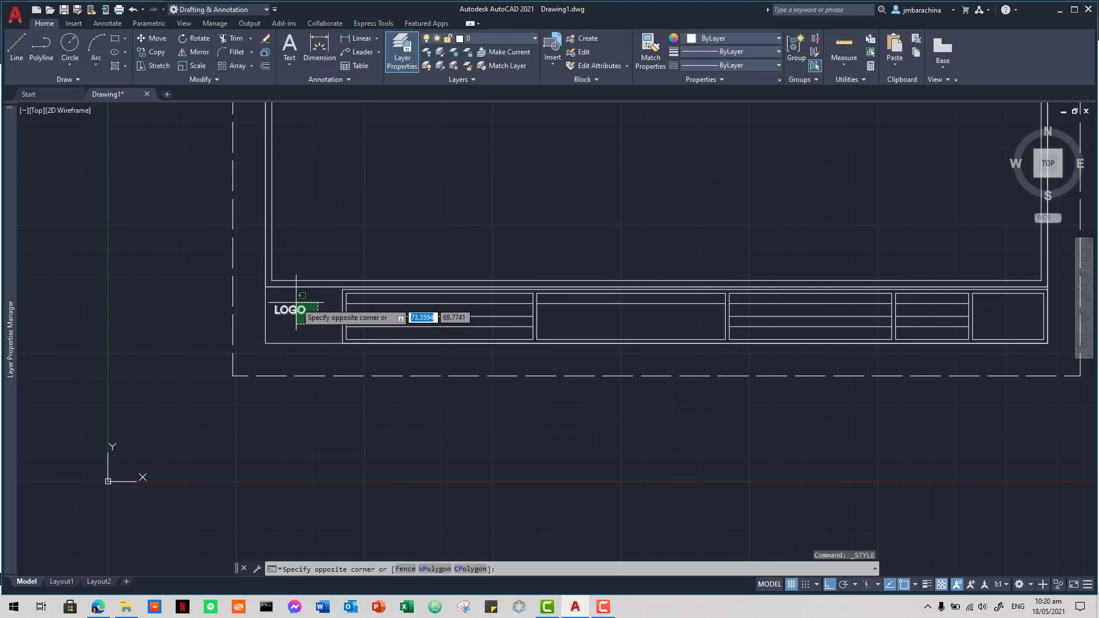
click(270, 299)
click(323, 79)
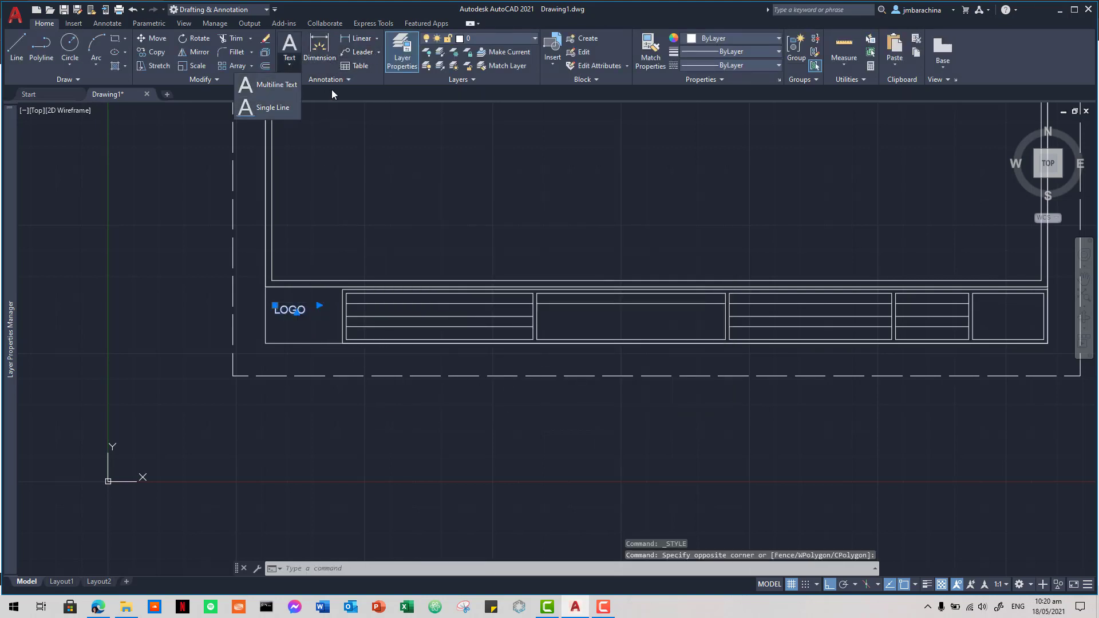
click(320, 97)
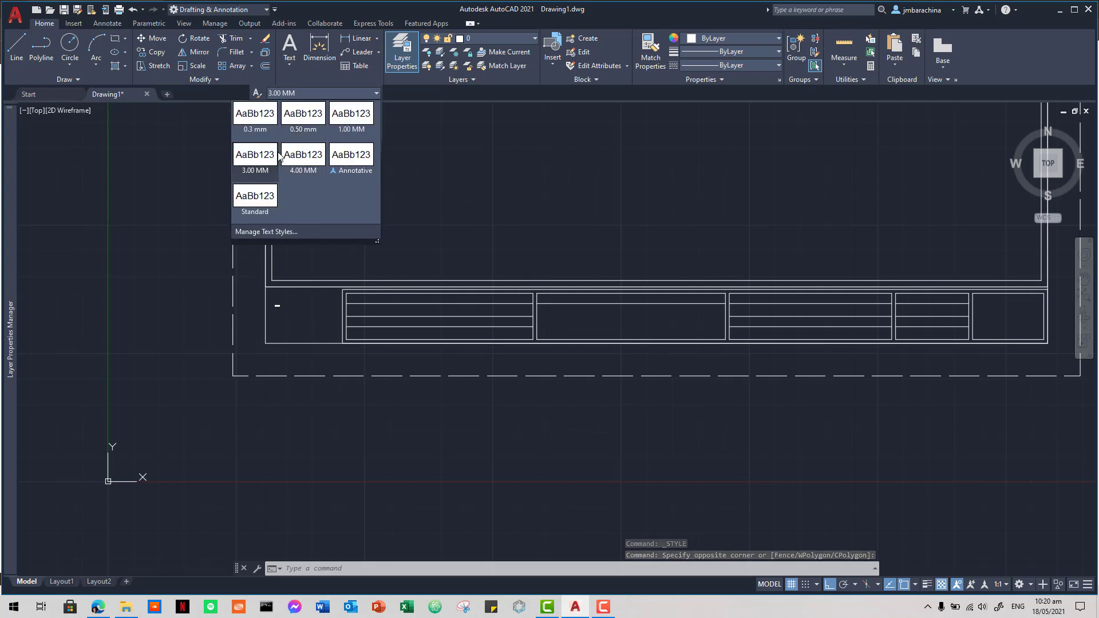
click(312, 165)
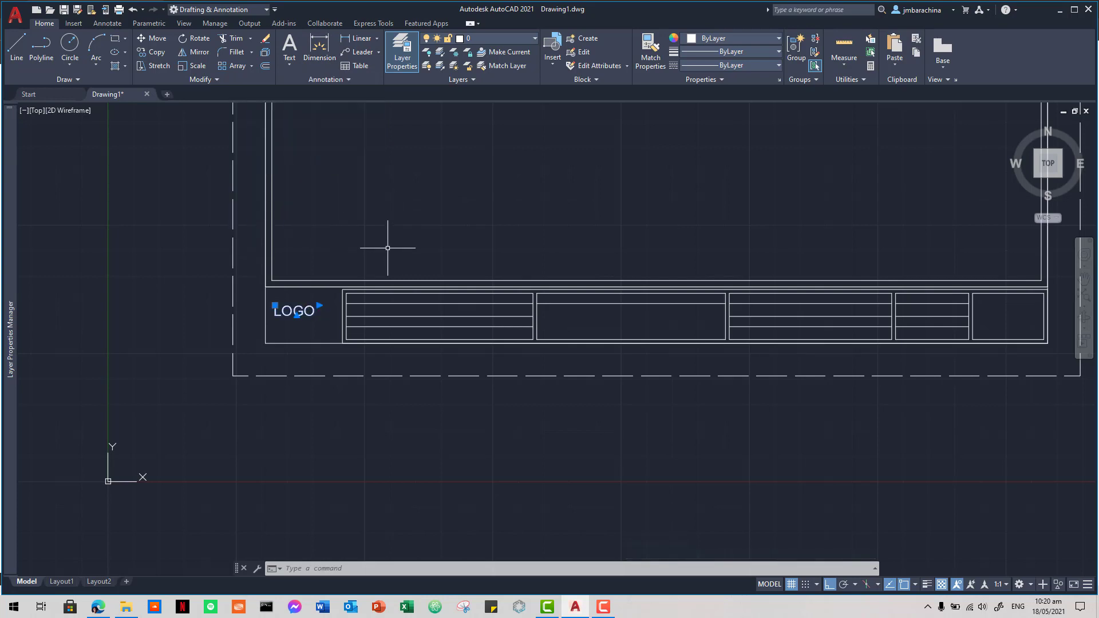
key(Escape)
key(Escape)
Step: Move the LOGO text to the middle of its cell with Ortho turned off
click(333, 311)
click(290, 275)
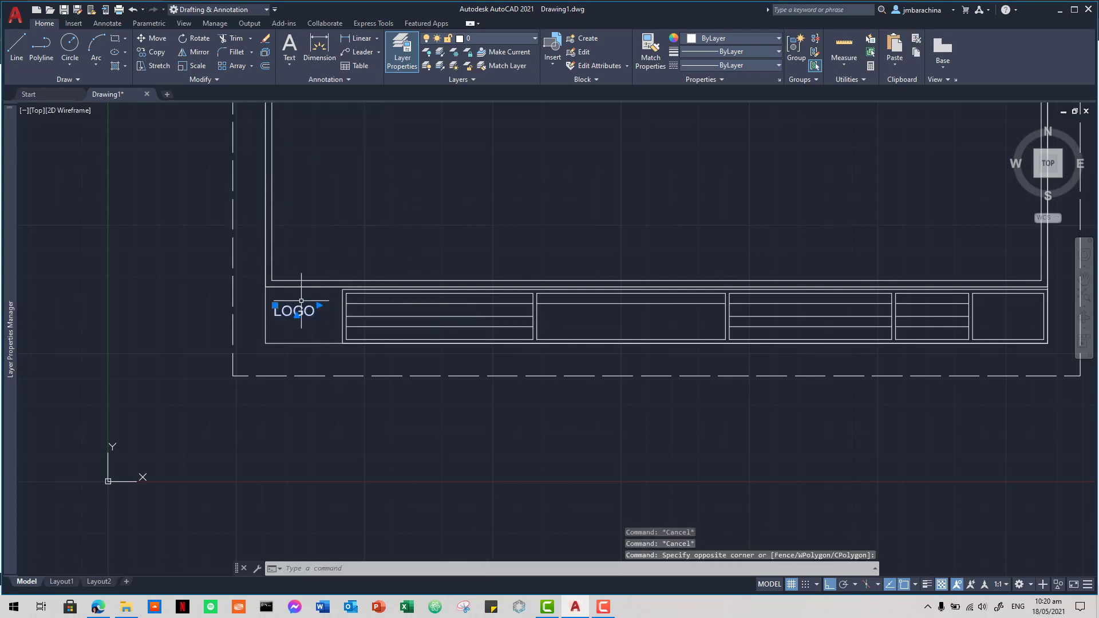
text(m)
key(Return)
click(301, 321)
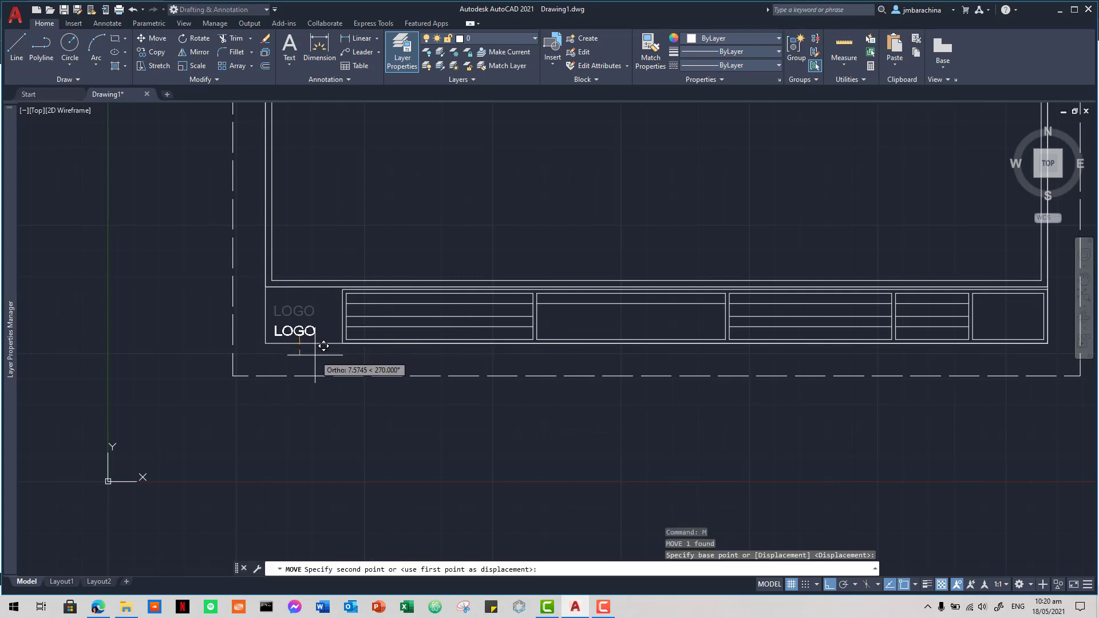
key(F8)
scroll(315, 358, up, 5)
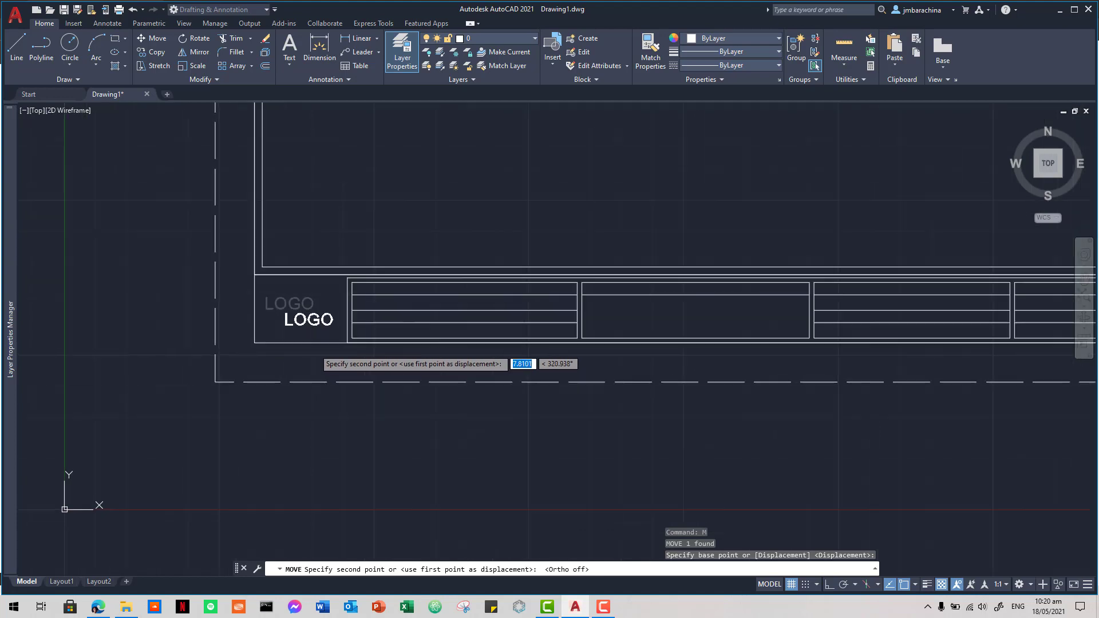
scroll(314, 338, up, 6)
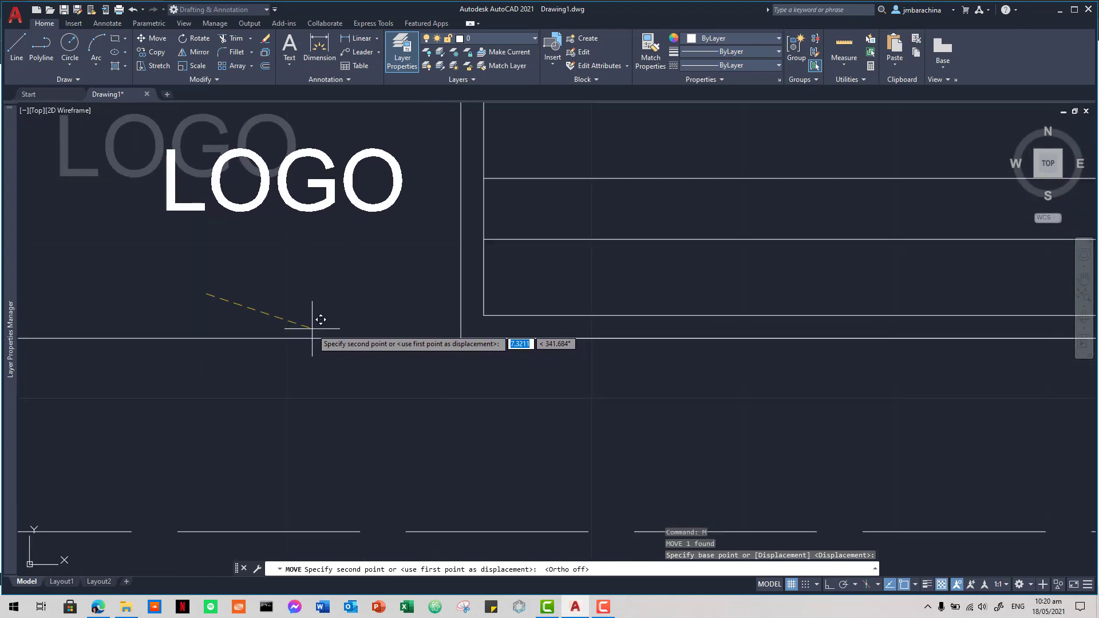
scroll(311, 337, down, 2)
middle_drag(307, 339, 544, 396)
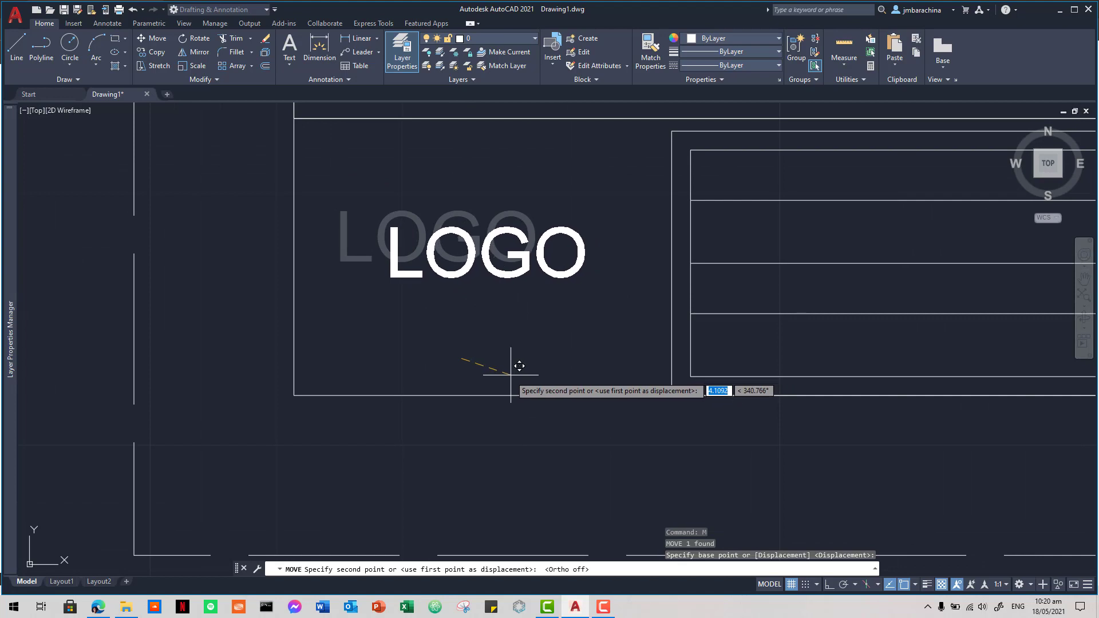
click(510, 375)
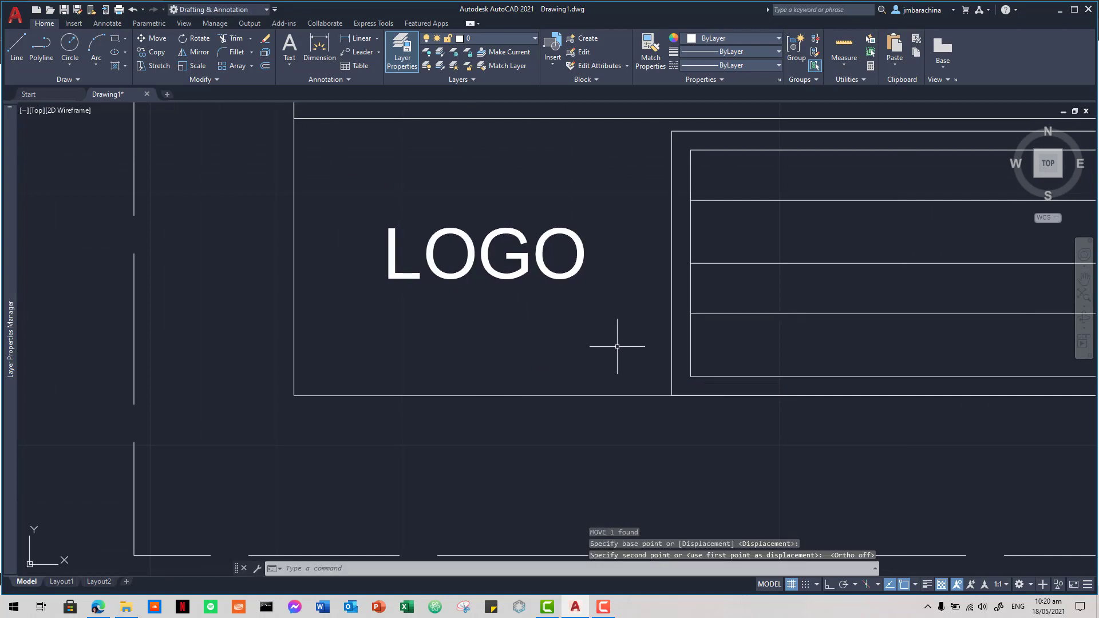
key(Escape)
key(Escape)
Step: Add the multiline text SCHOOL: in the top row of the cell beside LOGO, checking the label's wording in plate-01.pdf
scroll(629, 347, down, 2)
scroll(629, 346, down, 2)
middle_drag(657, 346, 503, 343)
scroll(492, 340, up, 2)
scroll(486, 337, up, 1)
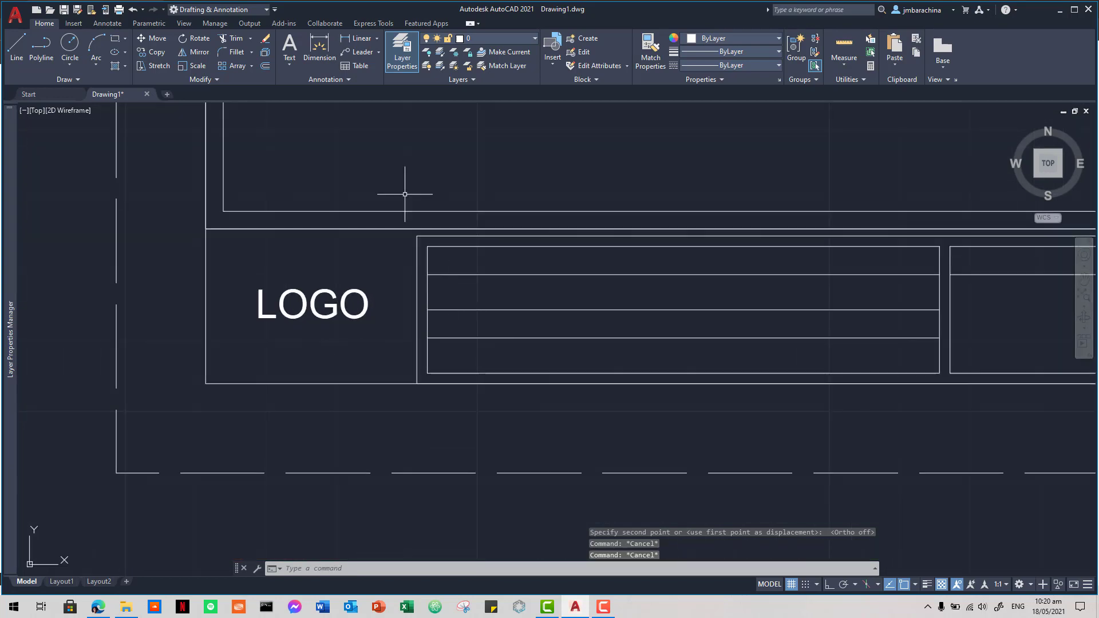
click(296, 45)
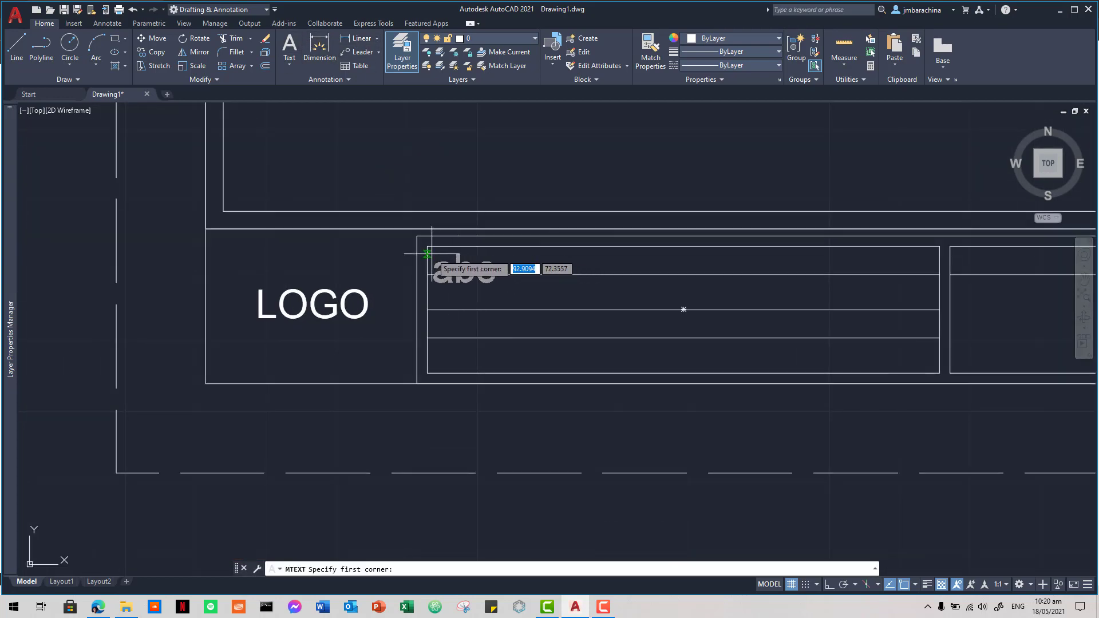
scroll(433, 253, up, 2)
scroll(433, 253, up, 2)
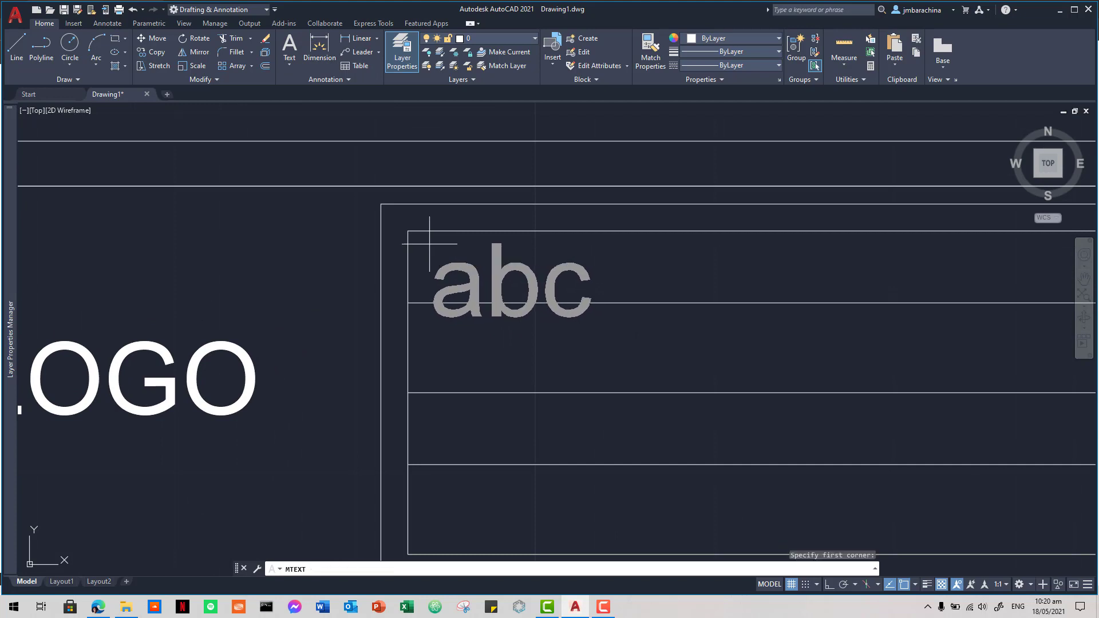
click(429, 239)
click(619, 279)
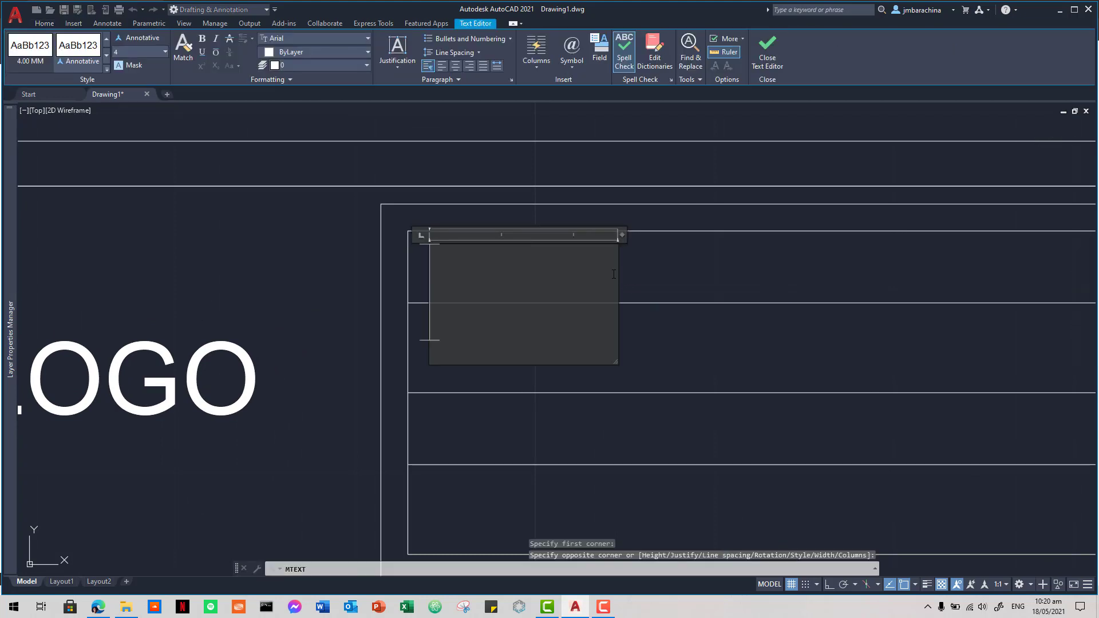
key(alt+Tab)
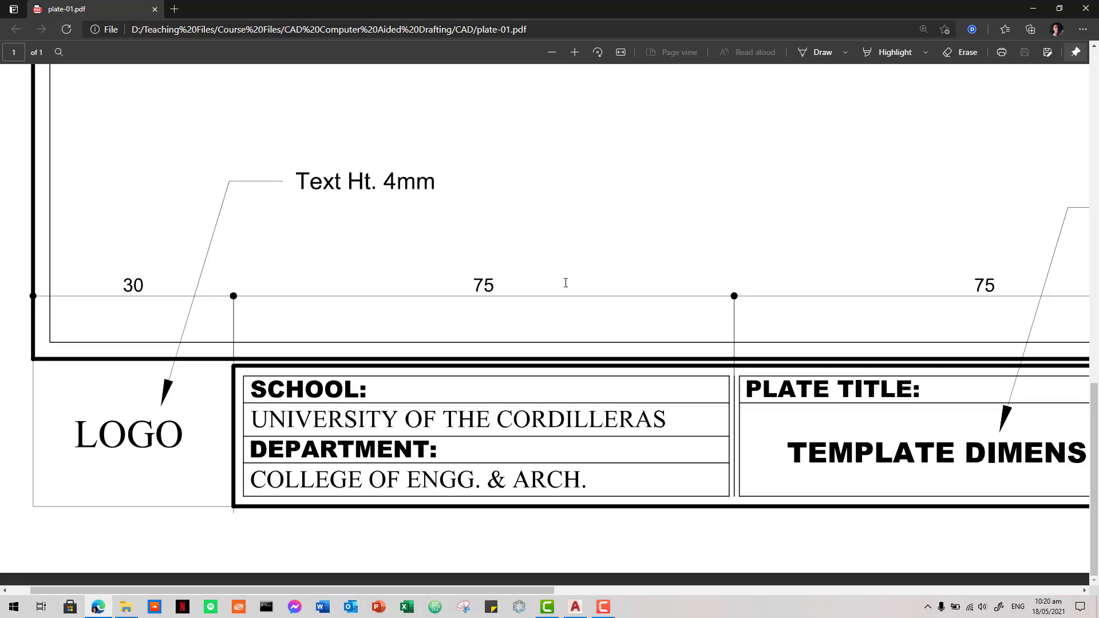
key(alt+Tab)
text(S)
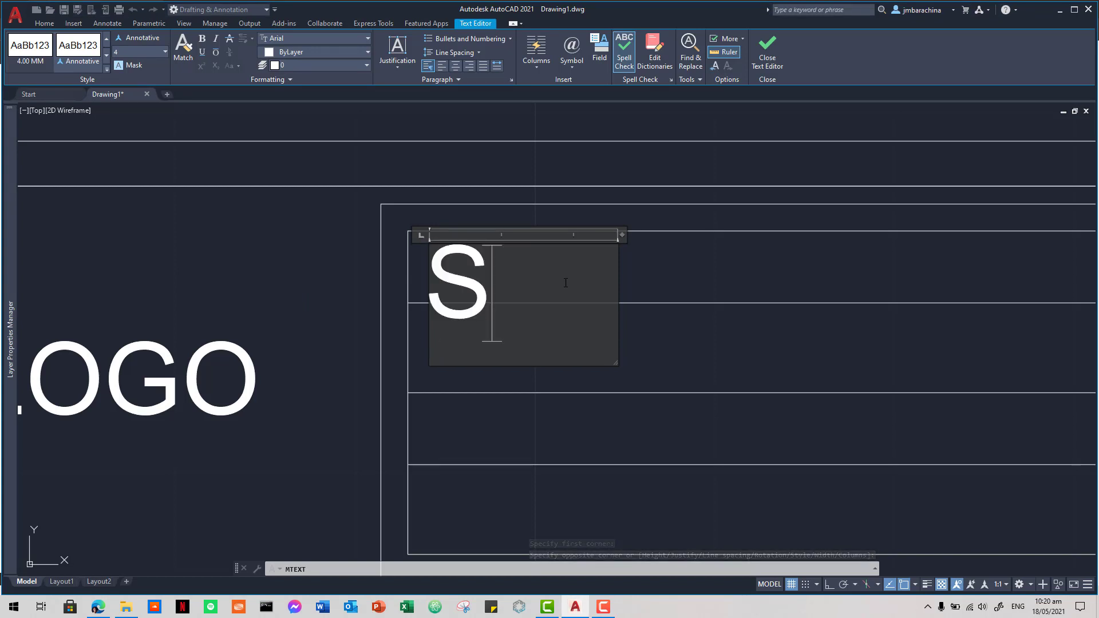
text(CHOOL)
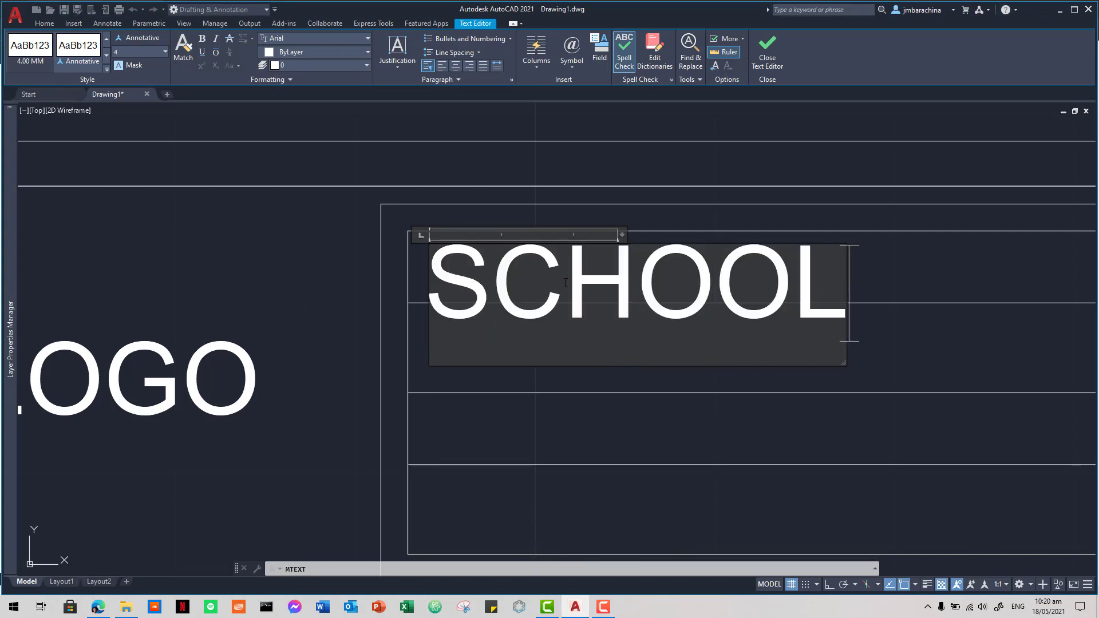
text(:)
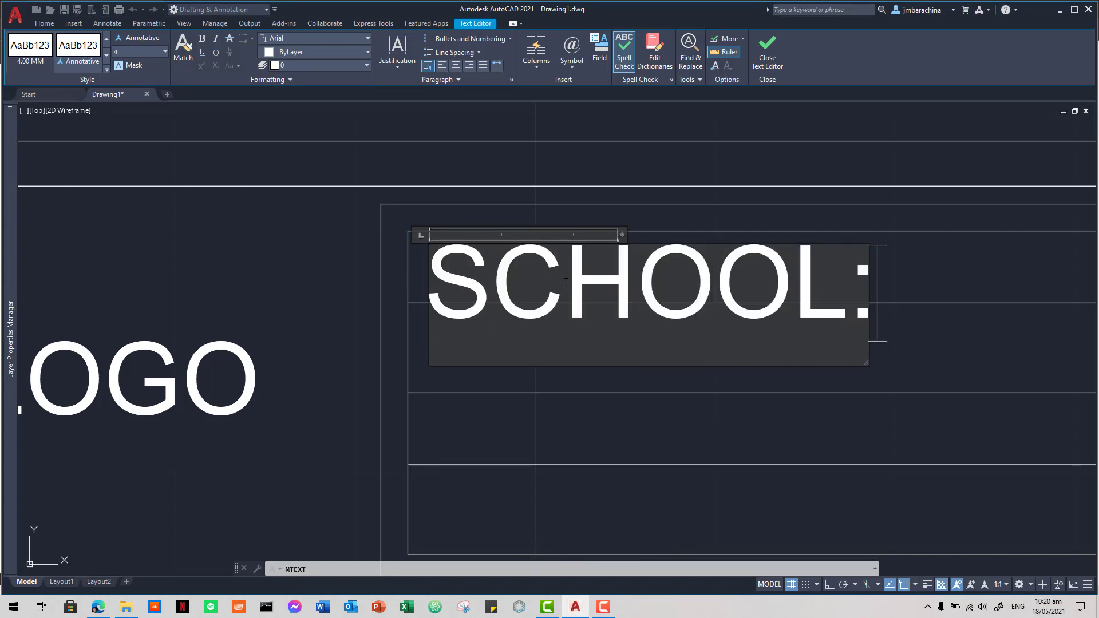
click(919, 371)
Step: Finish the SCHOOL: text entry and apply the 3.00 MM text style to the label
scroll(841, 319, down, 2)
key(Return)
click(742, 282)
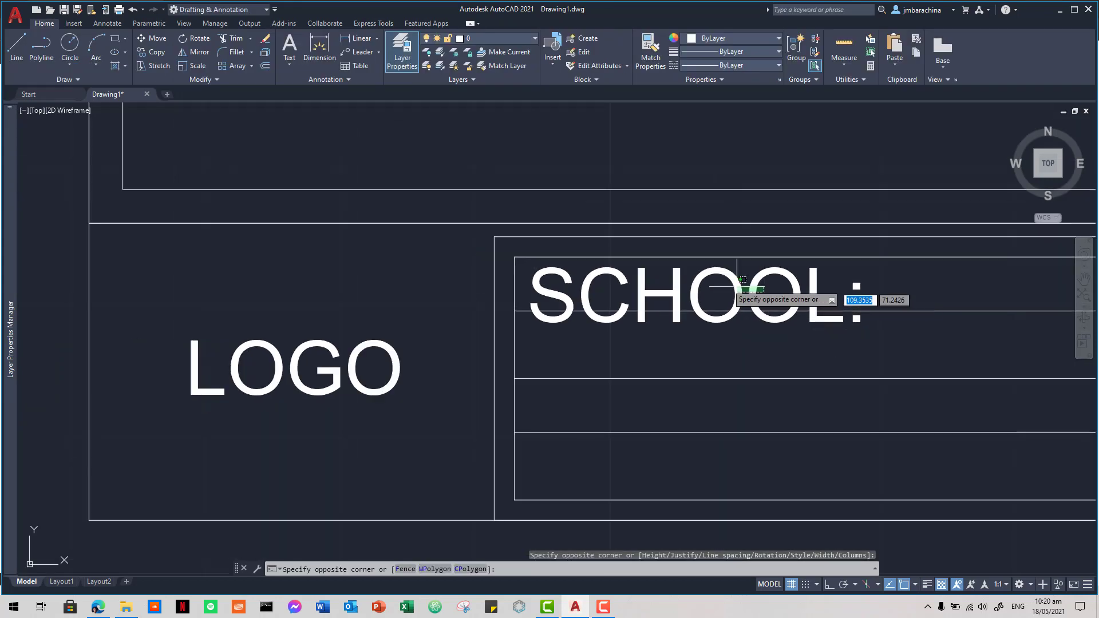
click(667, 276)
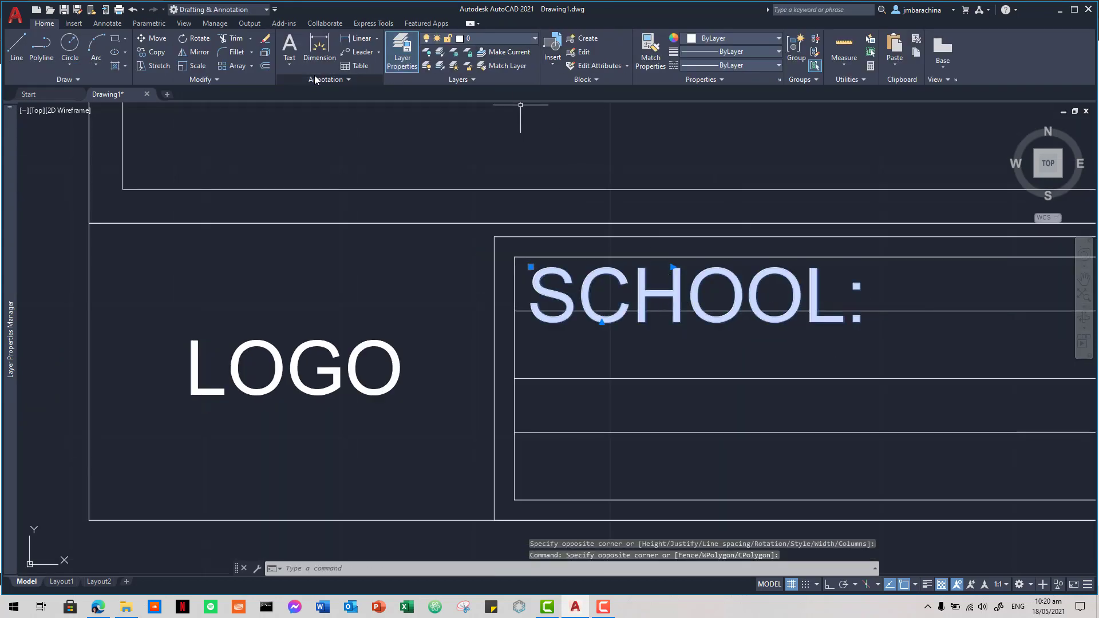
click(295, 64)
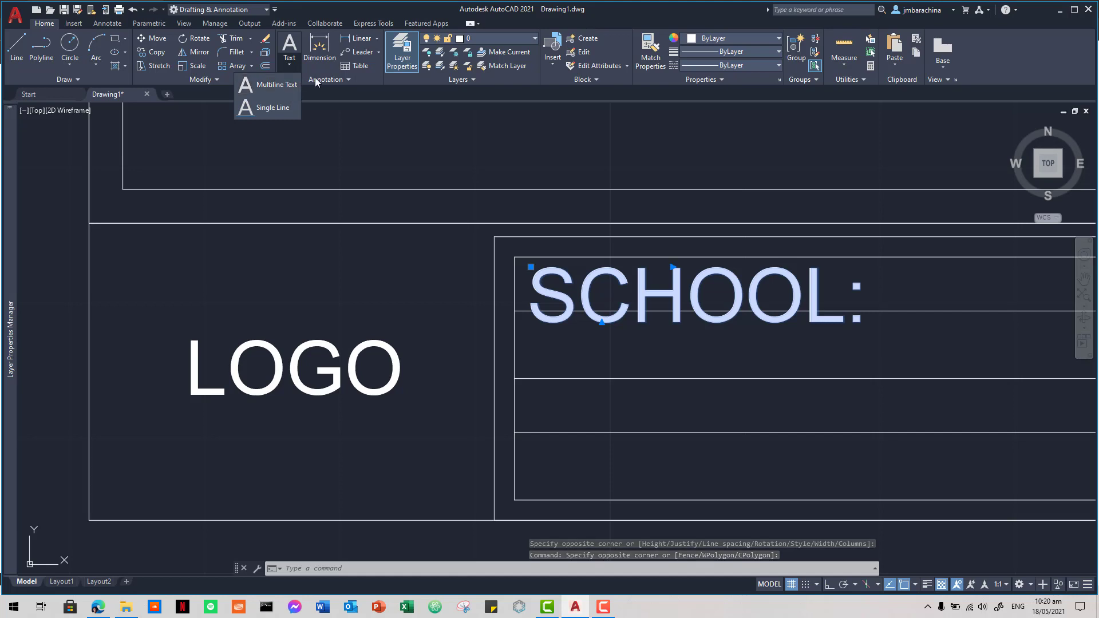
click(318, 79)
click(328, 92)
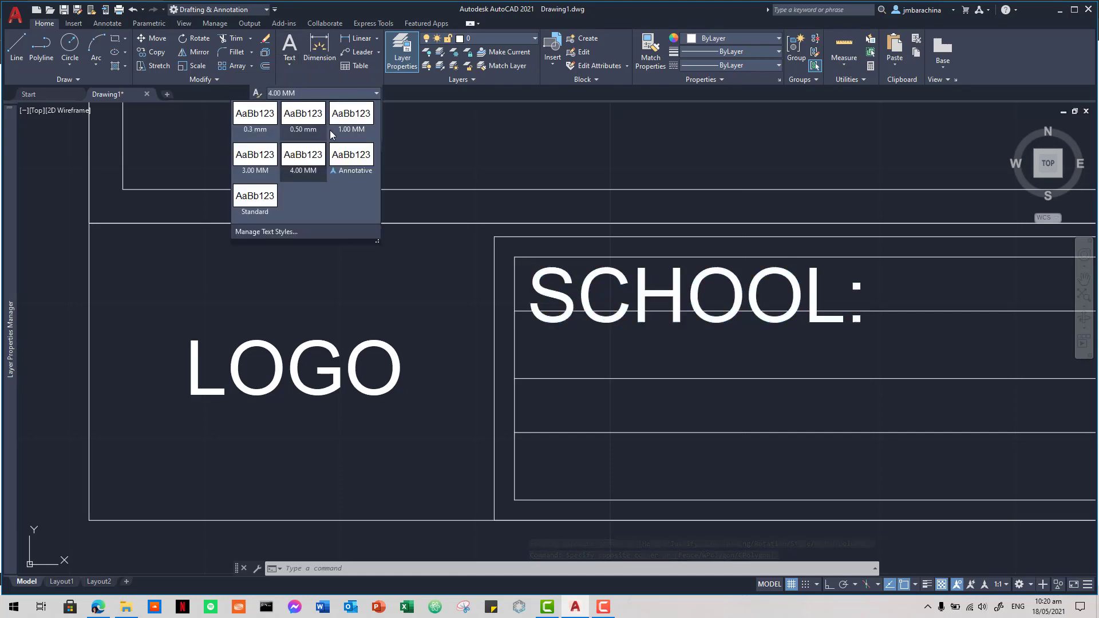
click(262, 169)
Step: Move the SCHOOL: text slightly up and to the left so it sits inside the first row of its cell
scroll(780, 334, up, 2)
click(812, 267)
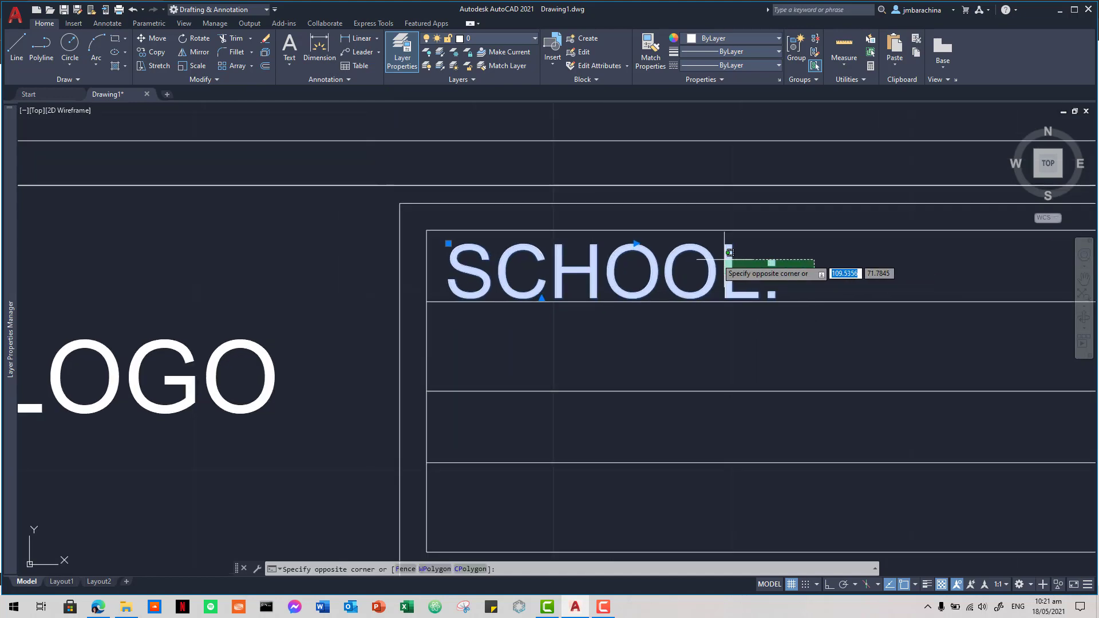
click(727, 253)
key(Return)
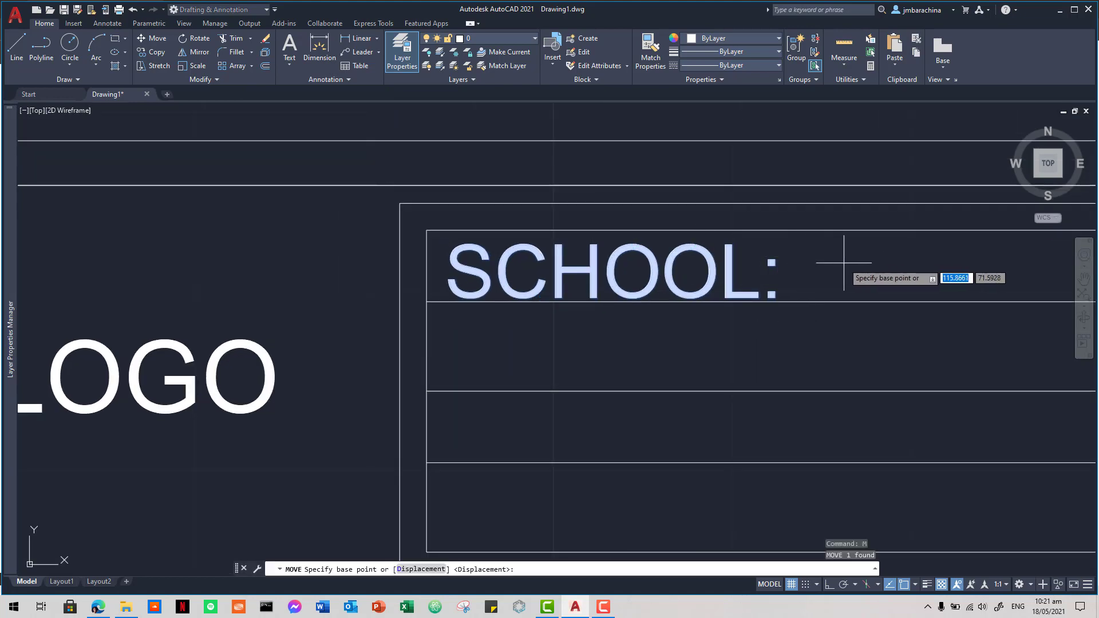
click(873, 257)
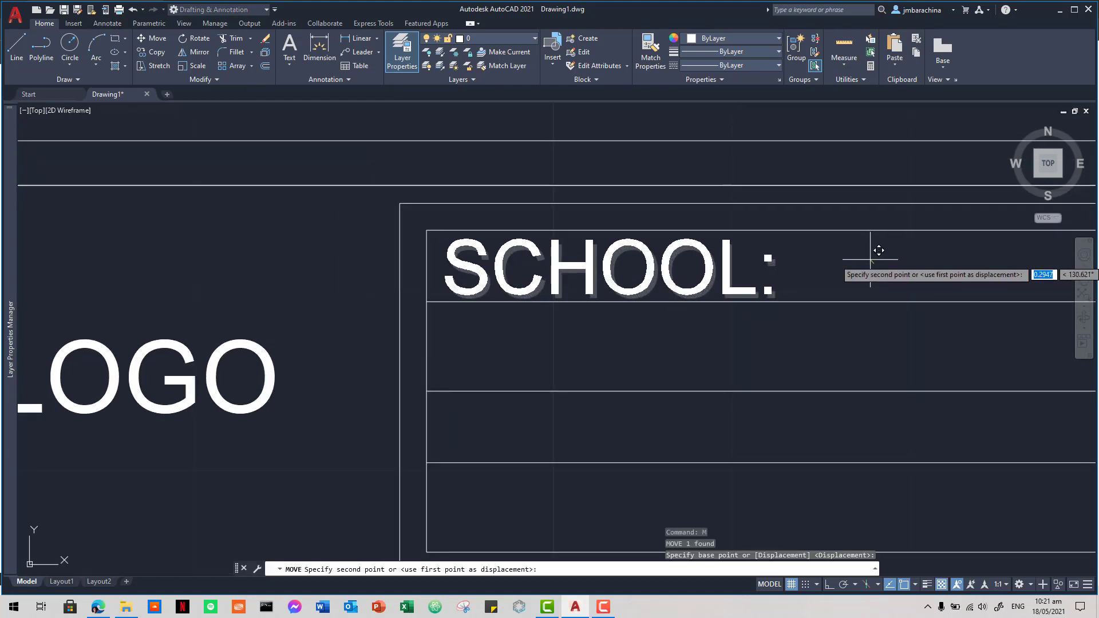
click(870, 258)
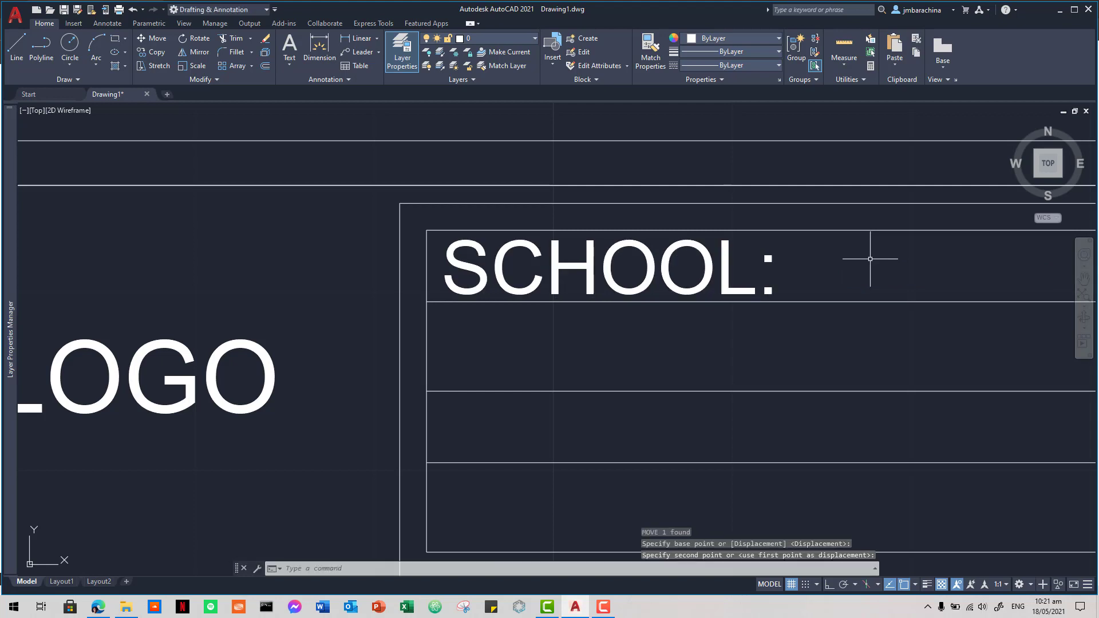
Step: Check the reference drawing, select the SCHOOL: text and create a new text style named 2.50 MM BOLD
scroll(869, 259, down, 3)
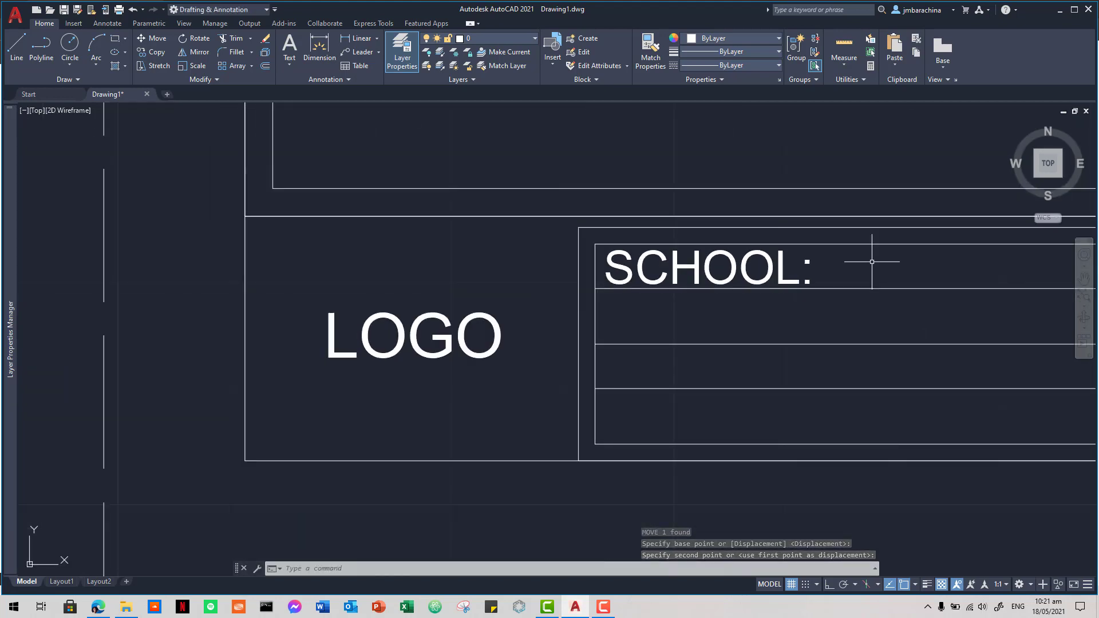
key(alt+Tab)
key(alt+Tab)
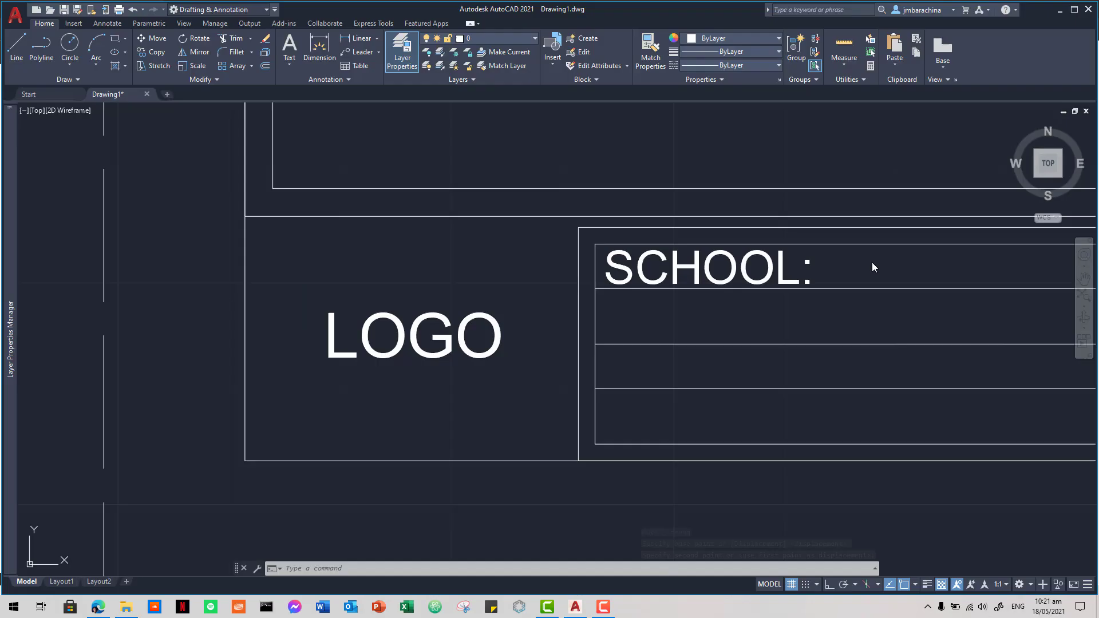
click(870, 263)
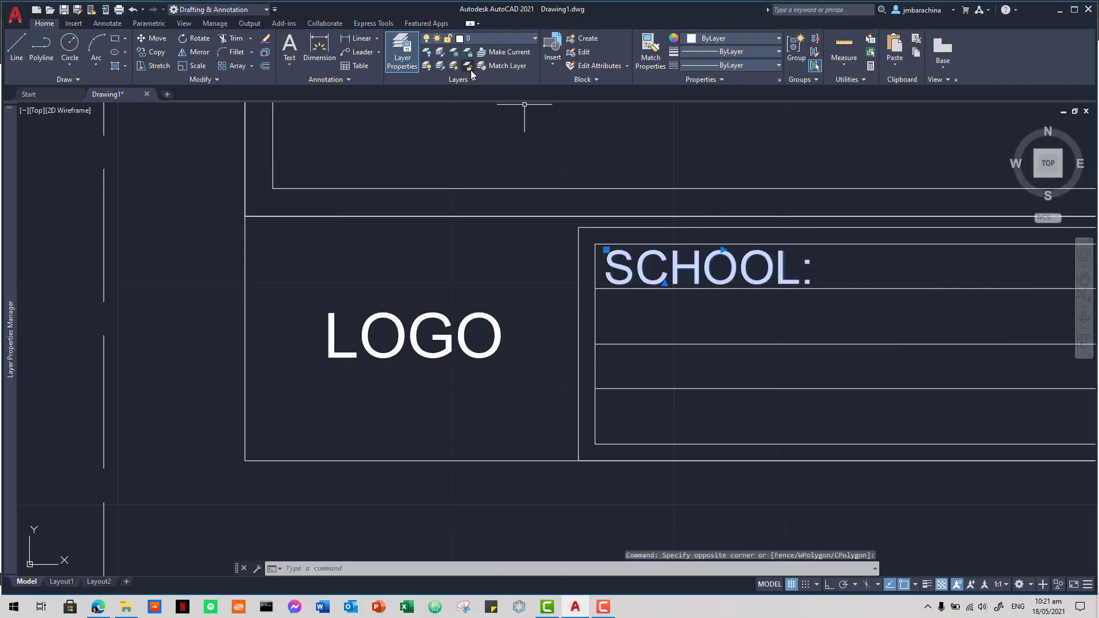
click(322, 78)
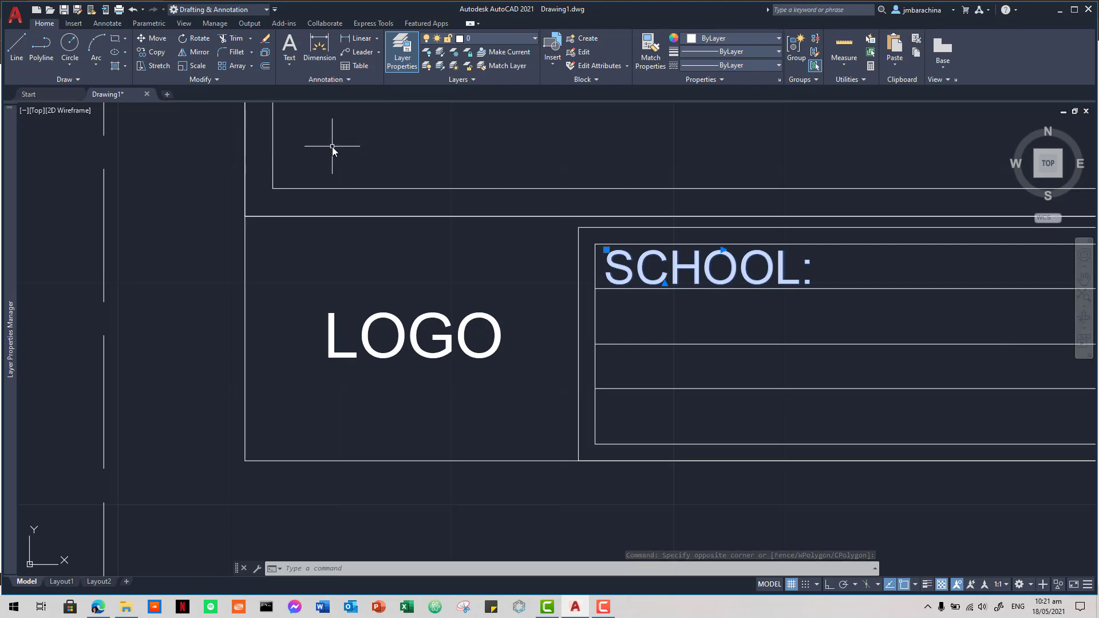
click(339, 79)
click(356, 91)
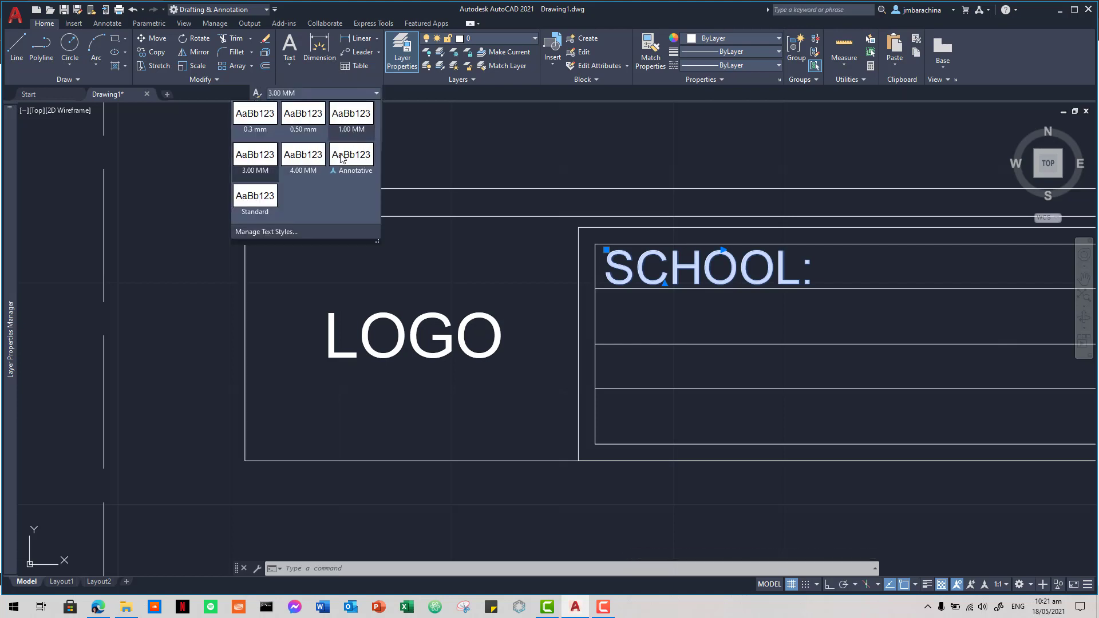
click(312, 229)
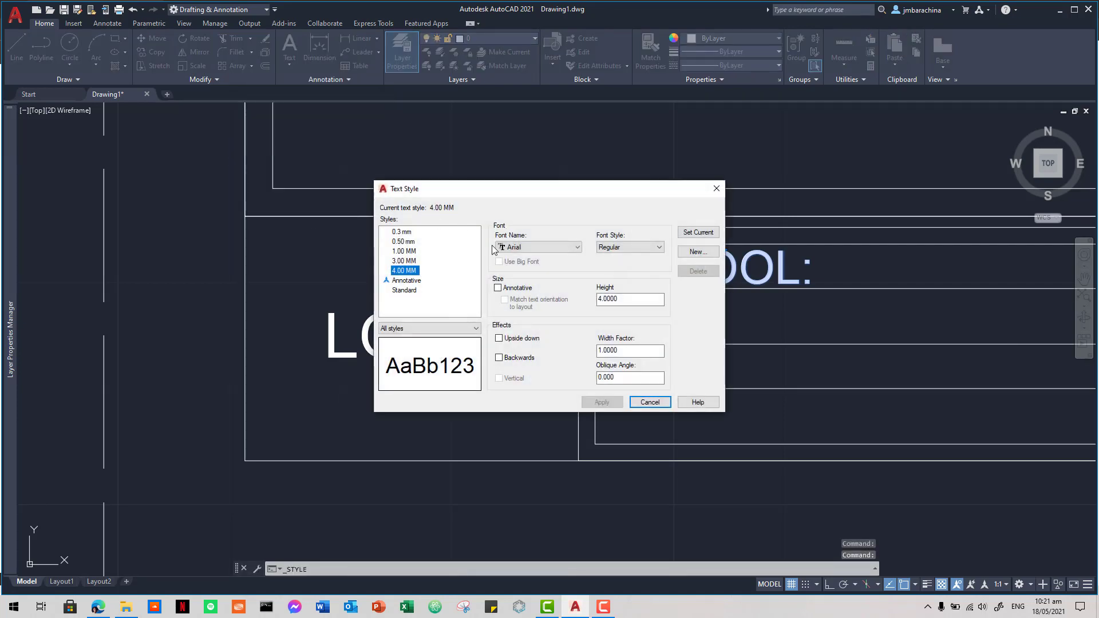
click(695, 252)
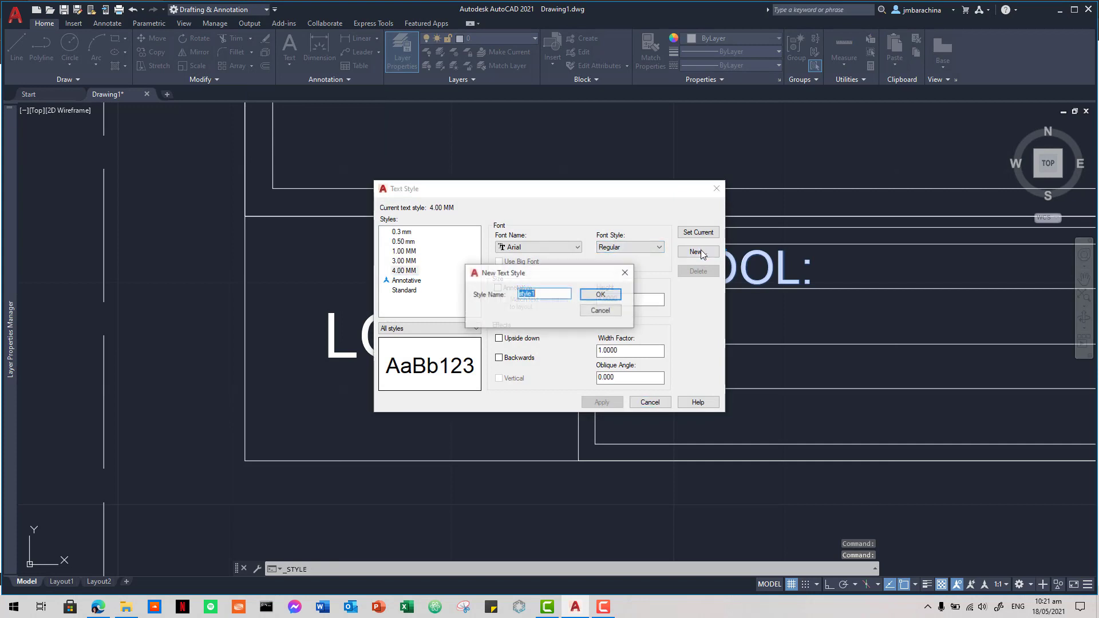
text(2.50)
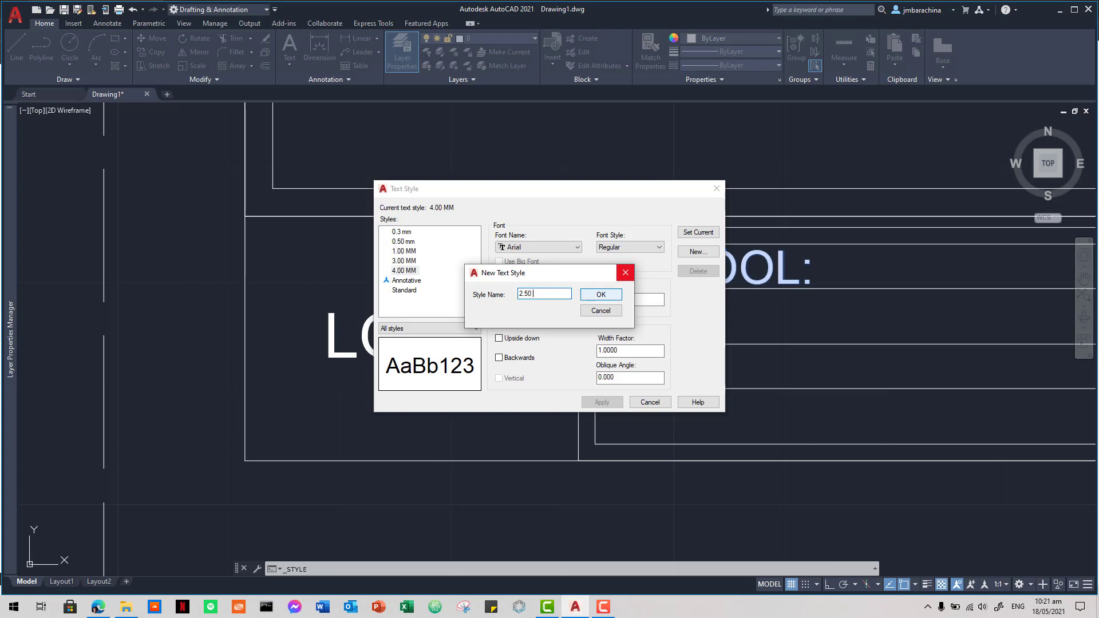
text( MM BOLD)
click(613, 296)
Step: Set the 2.50 MM BOLD style's text height to 2.5 and its font style to Bold
double_click(637, 300)
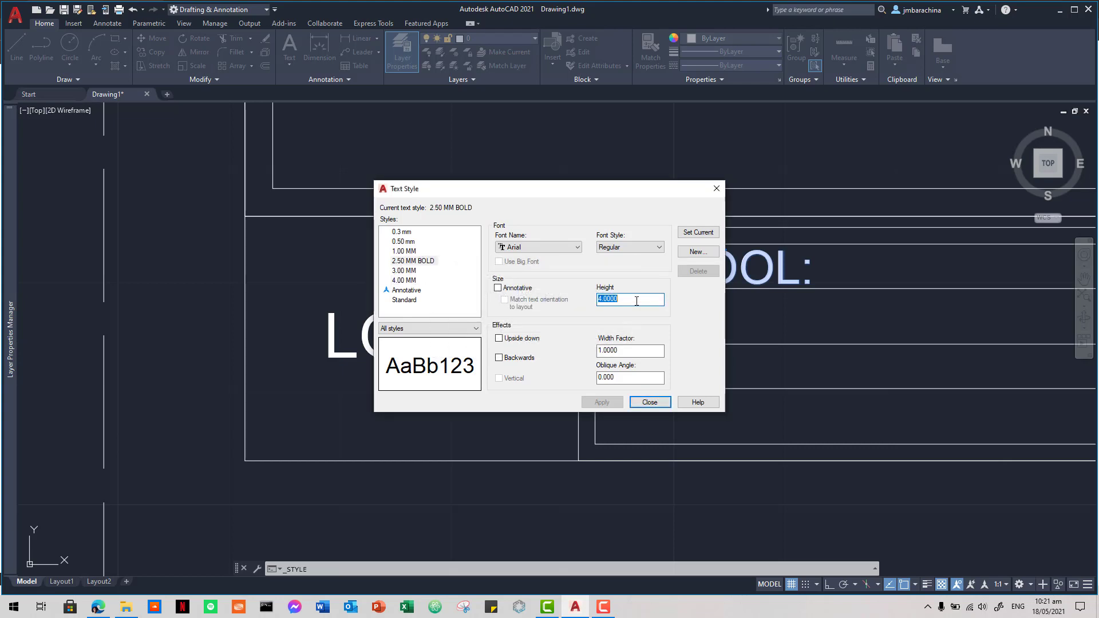
text(2.5)
click(635, 247)
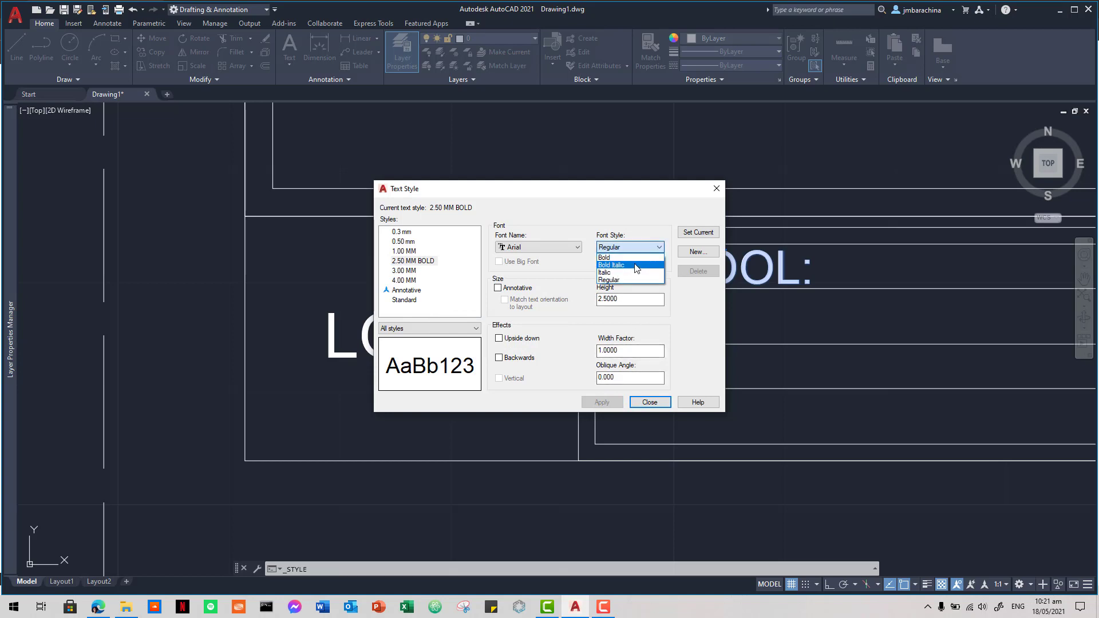
click(635, 258)
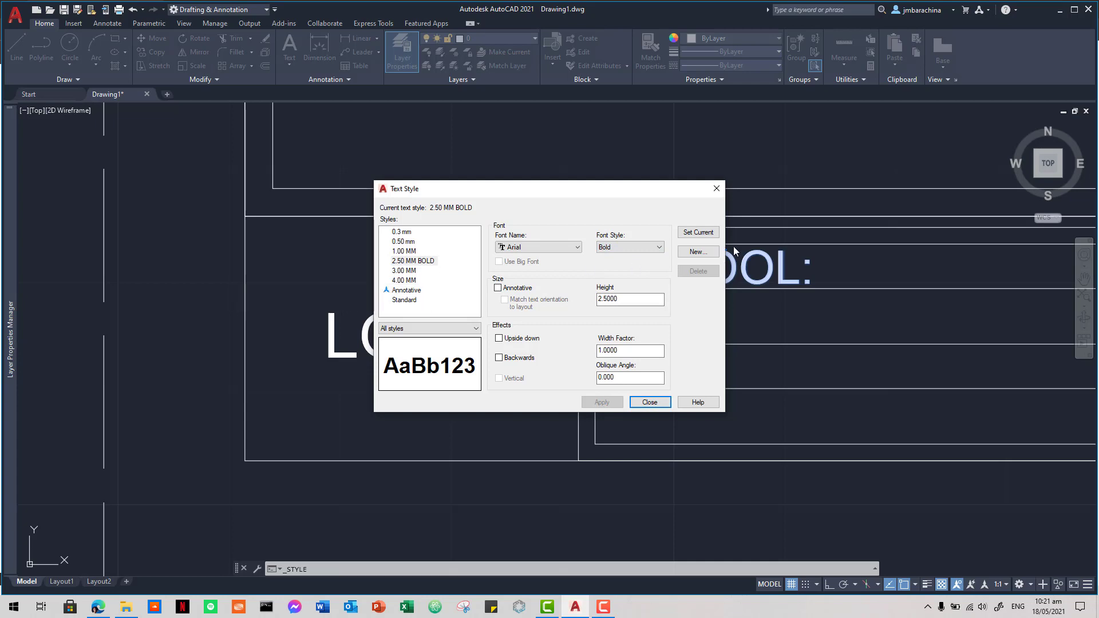
Step: Create another text style named 2.50 MM with the Regular font style, and finish managing text styles
click(701, 251)
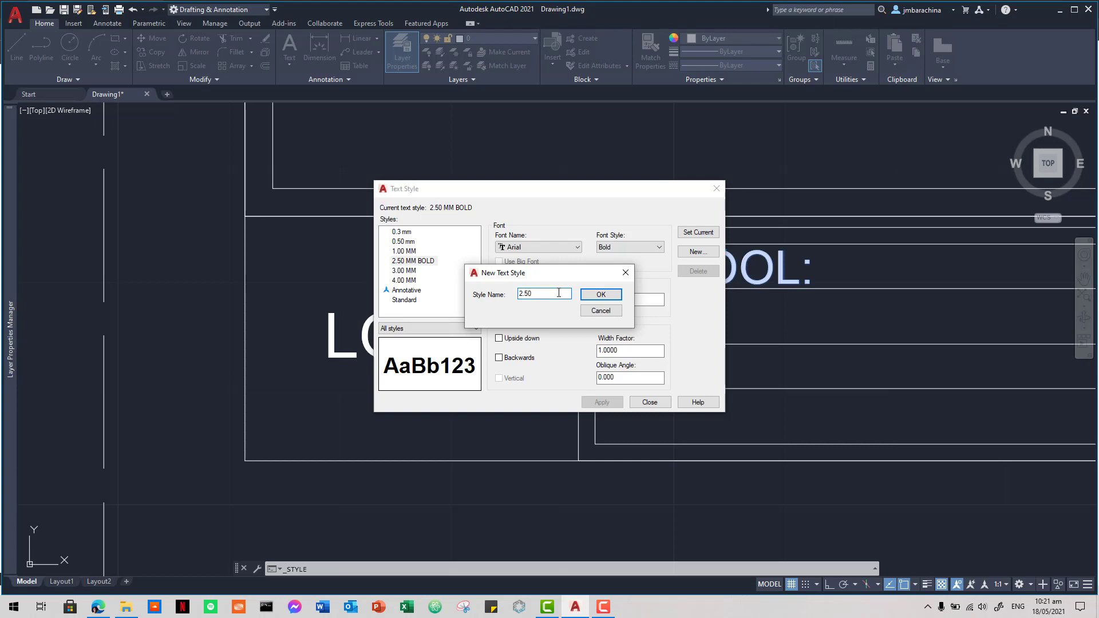
click(600, 294)
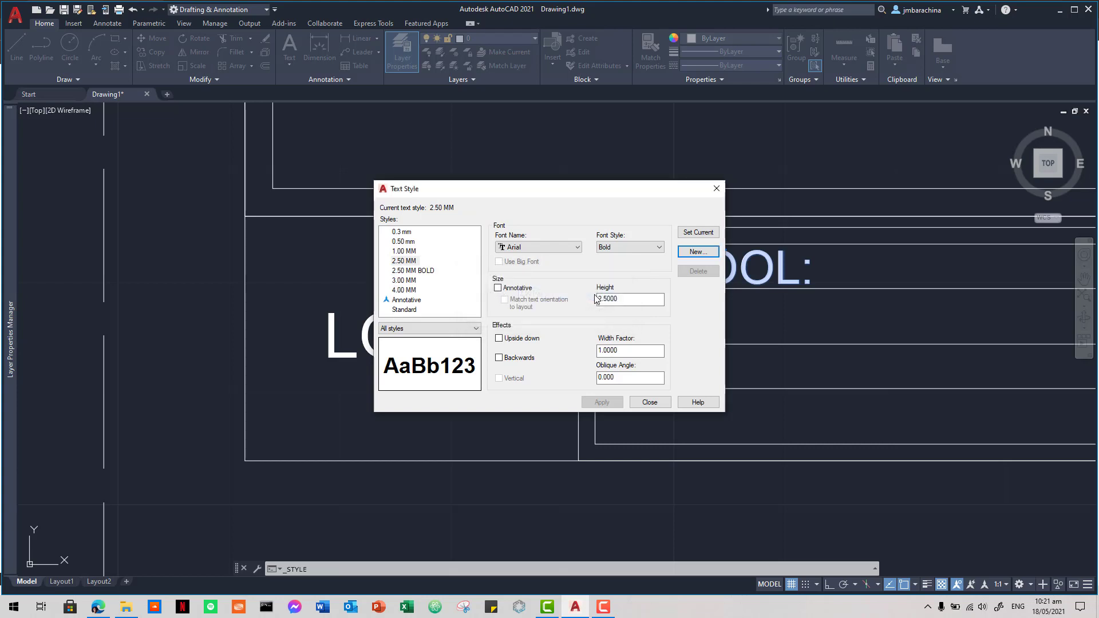
click(633, 252)
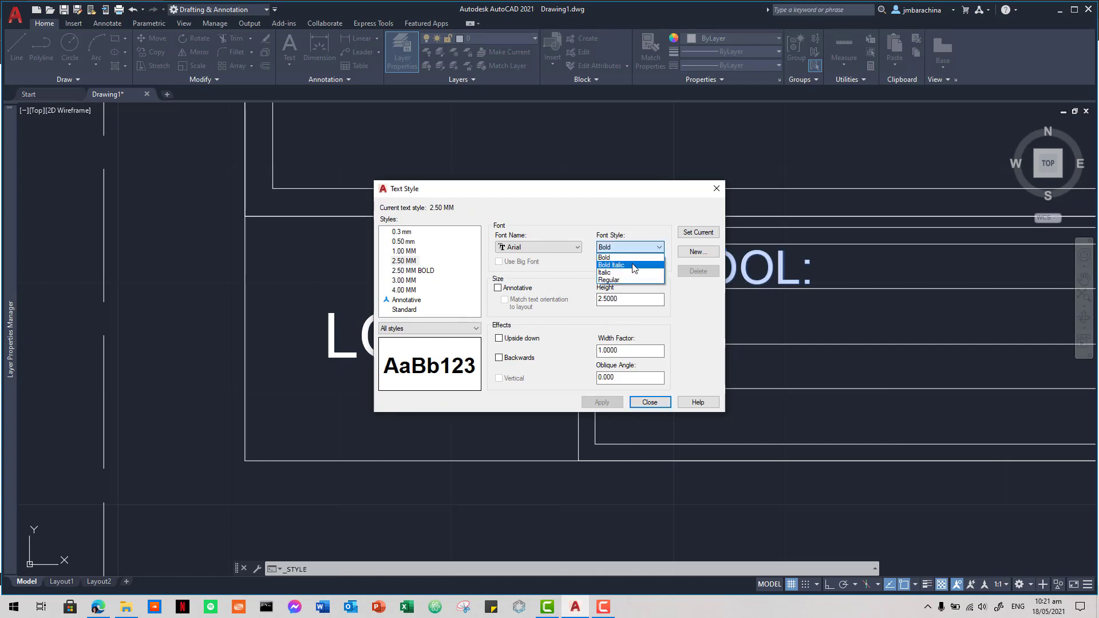
click(627, 279)
click(602, 402)
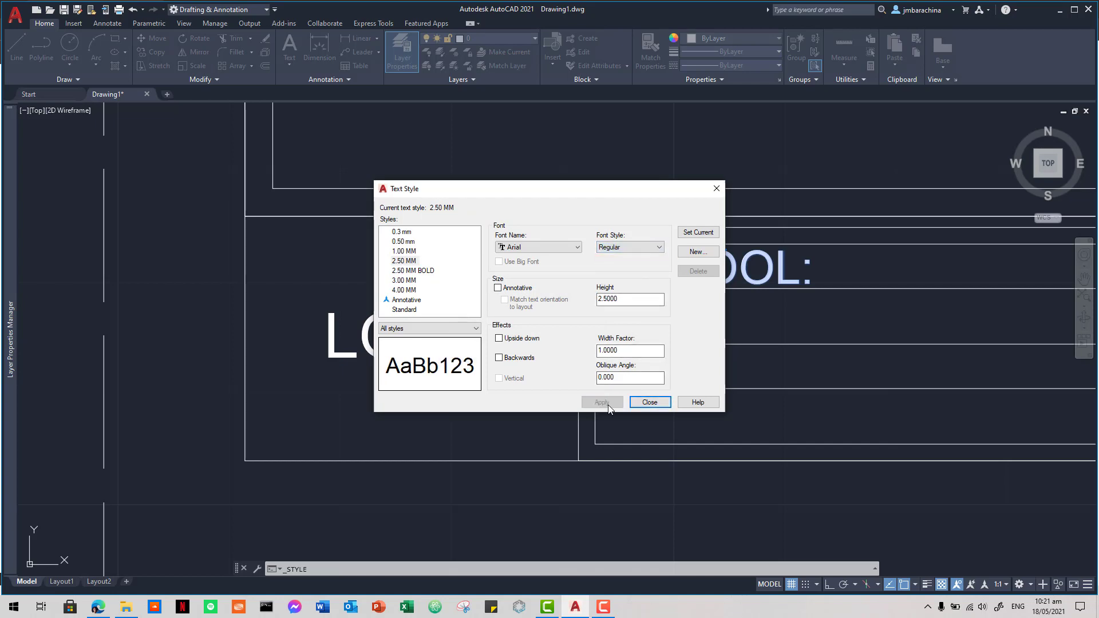
click(649, 402)
Step: Apply the 2.50 MM BOLD text style to the SCHOOL: text, then clear the selection
click(822, 269)
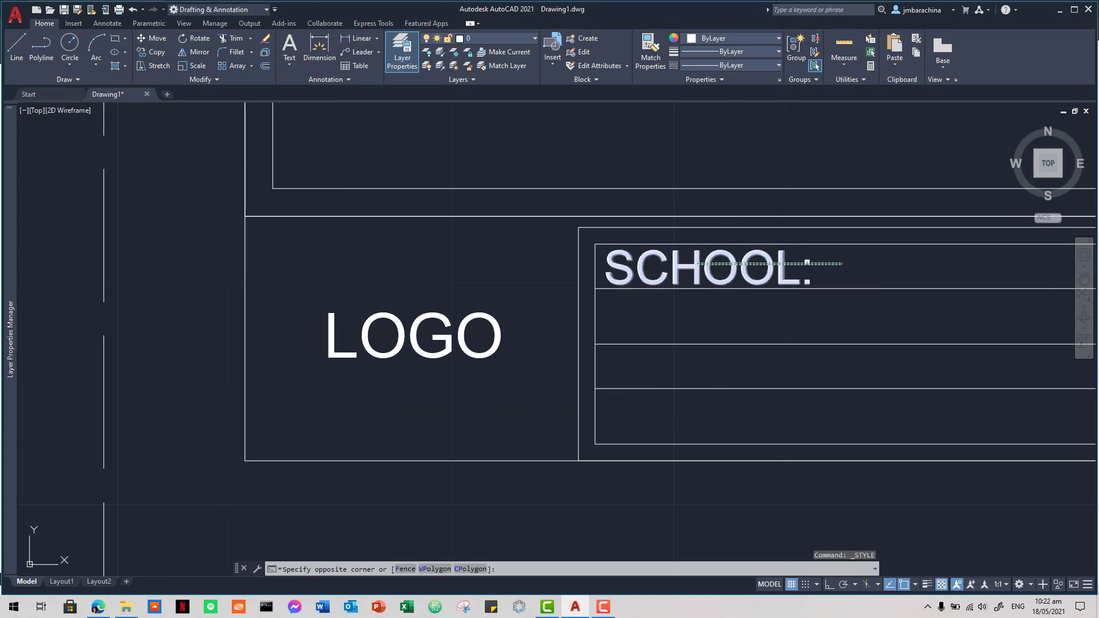
click(627, 156)
click(335, 80)
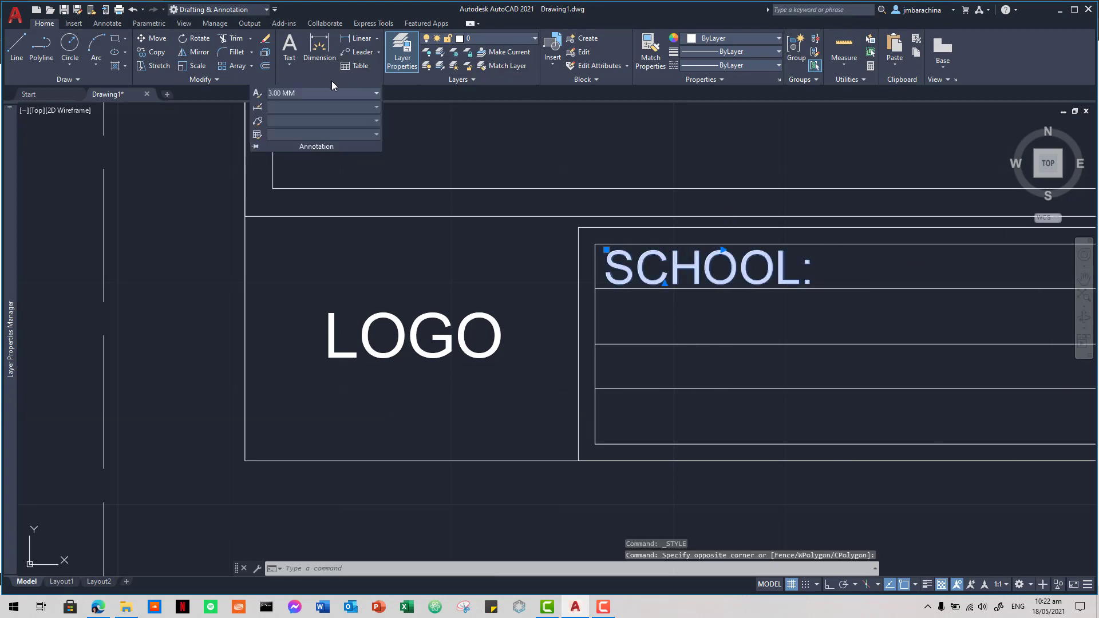
click(338, 93)
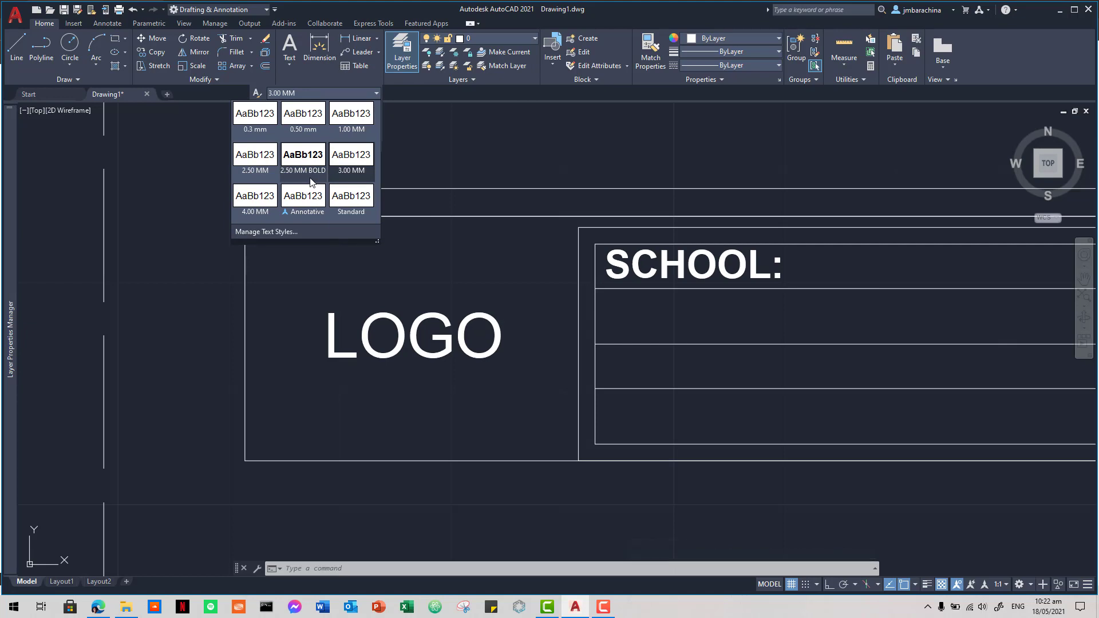
click(312, 170)
click(763, 300)
key(Escape)
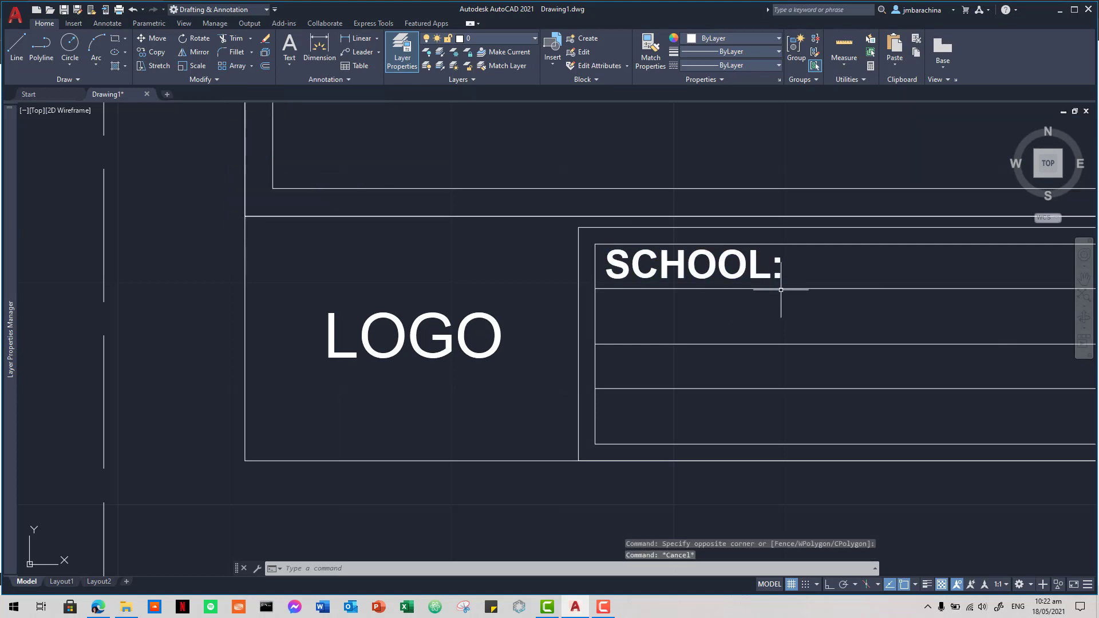
Step: Move the bold SCHOOL: text very slightly down and to the right within its row
scroll(839, 277, up, 1)
click(833, 275)
click(766, 269)
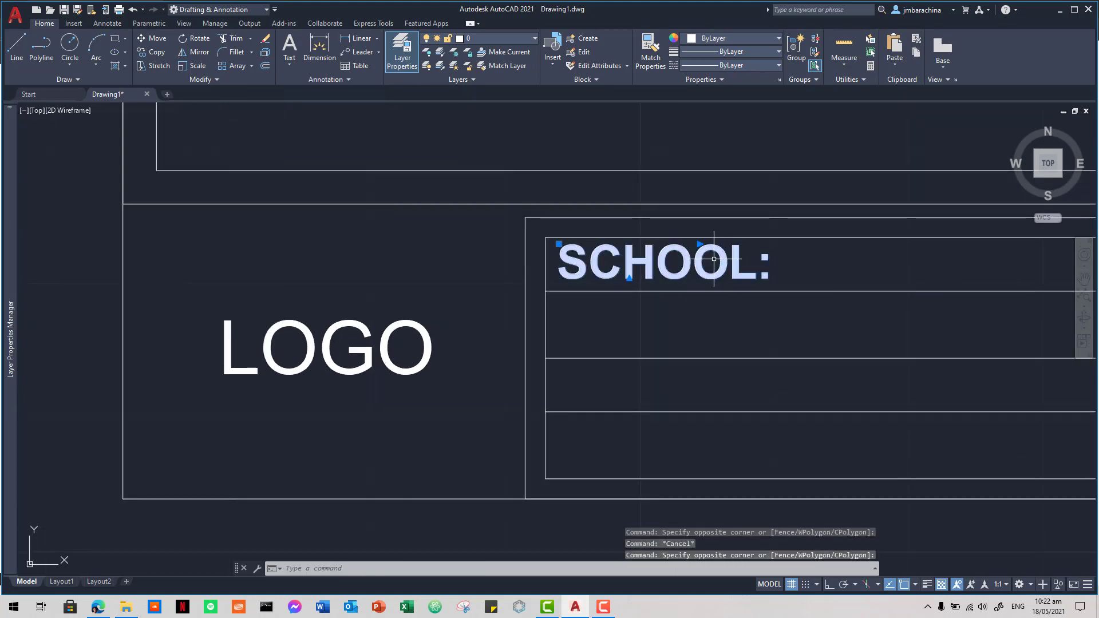
text(m)
key(Return)
click(836, 262)
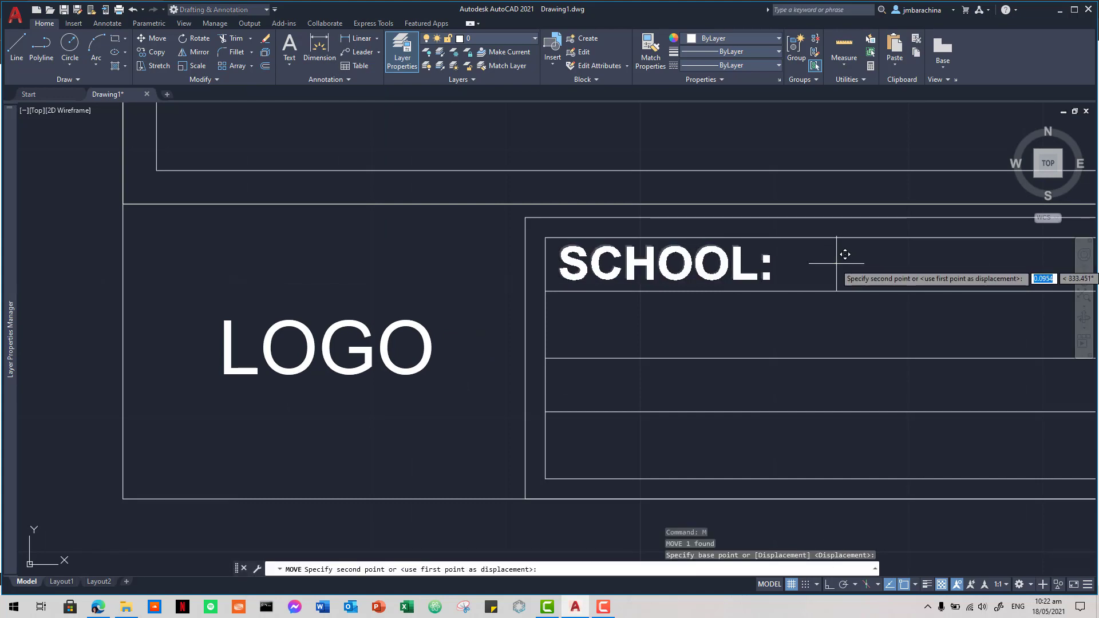
click(837, 262)
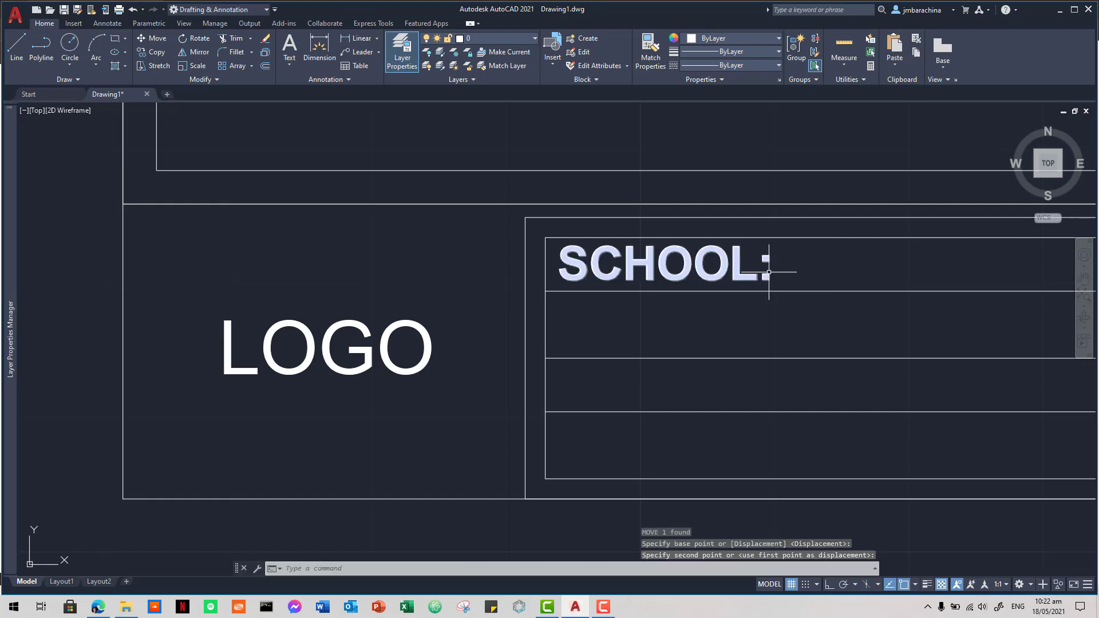
Step: Copy the bold SCHOOL: text 9 units straight down into the third row, using the inner frame's corner as base point
scroll(501, 282, down, 2)
scroll(605, 304, up, 2)
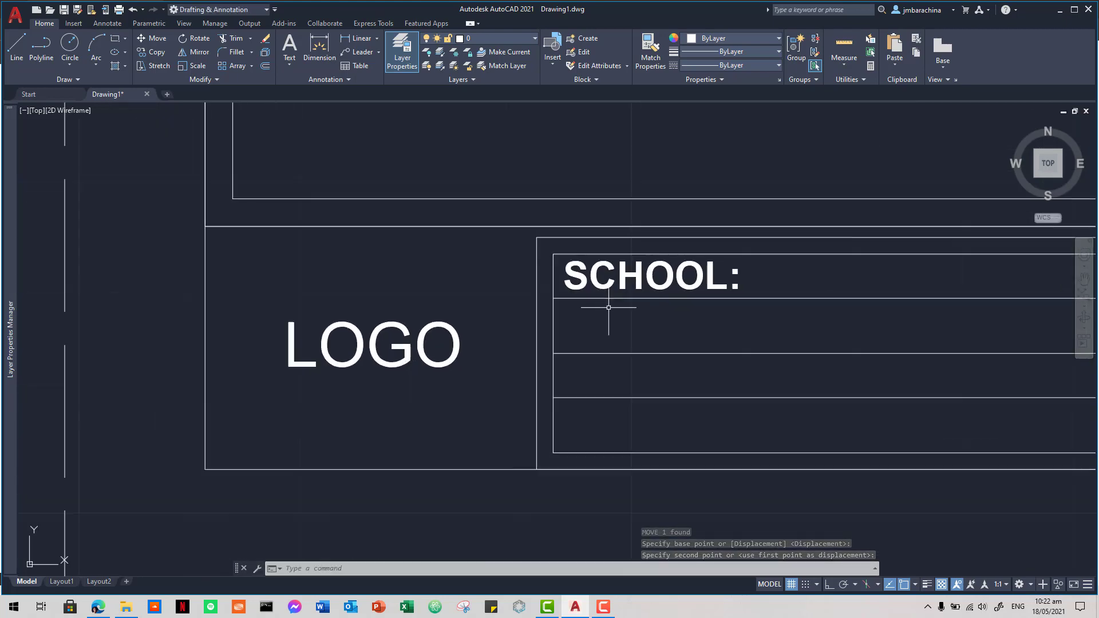
scroll(490, 282, up, 3)
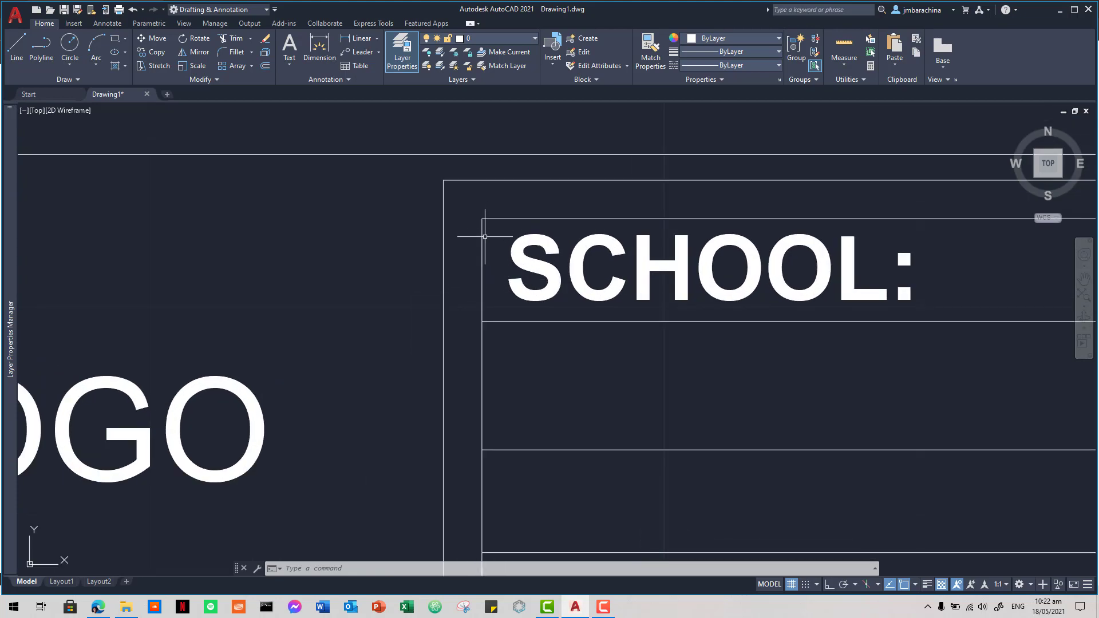
click(552, 280)
click(528, 247)
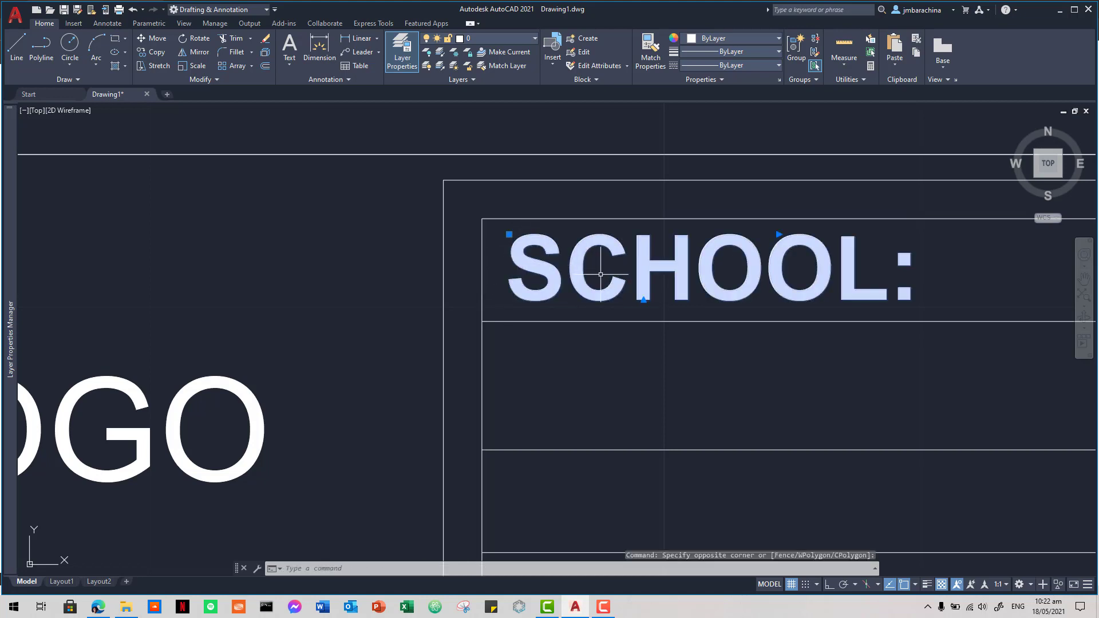
text(co)
key(Return)
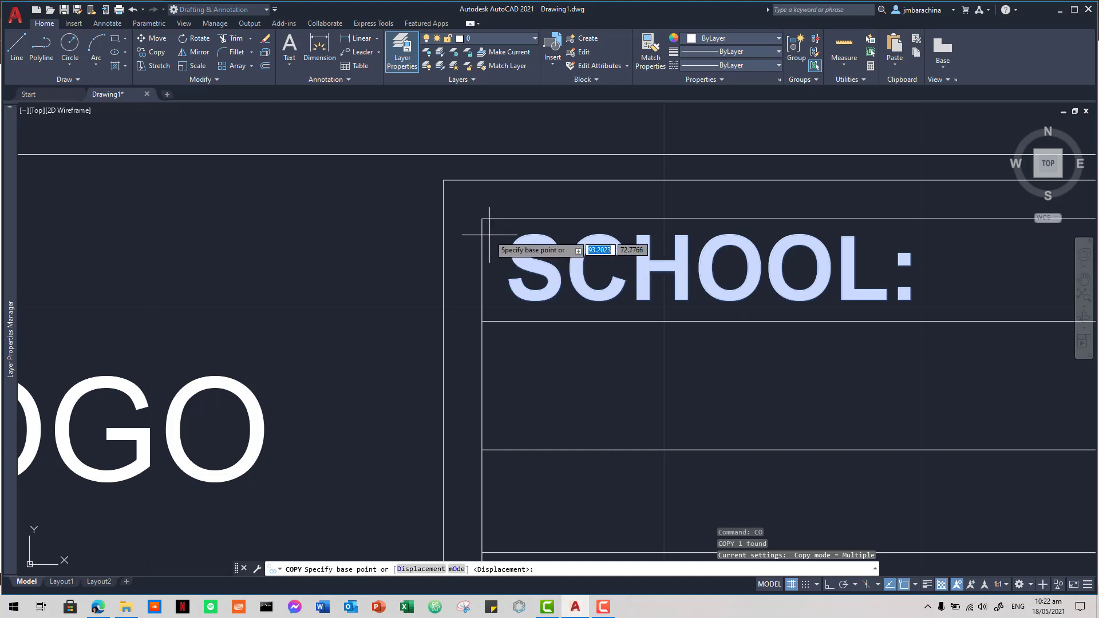
click(482, 218)
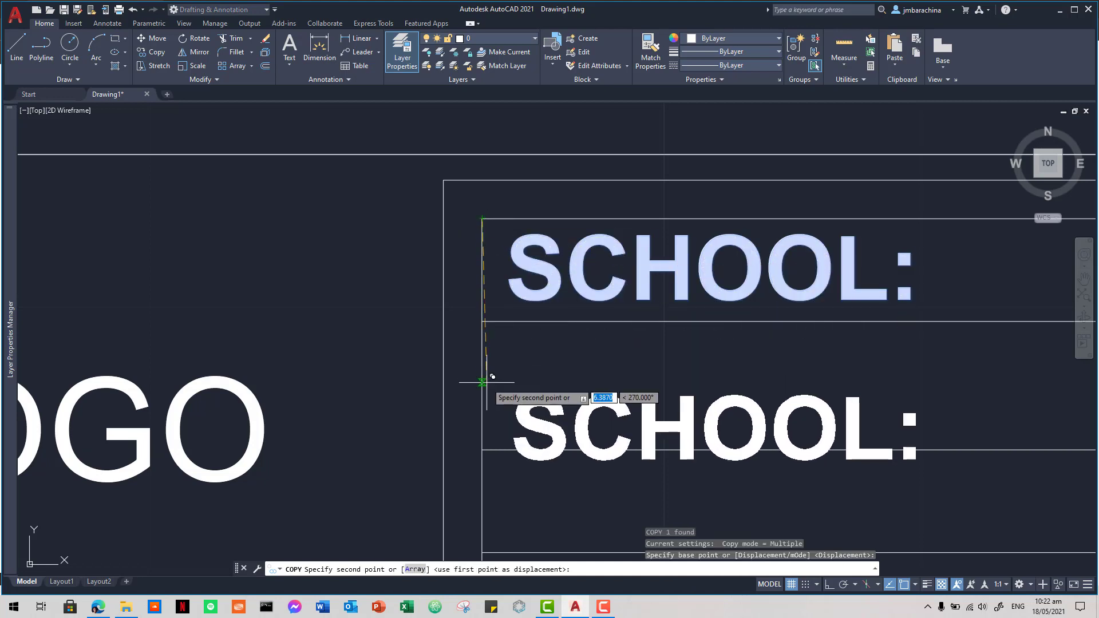
scroll(456, 372, down, 1)
middle_drag(456, 373, 502, 242)
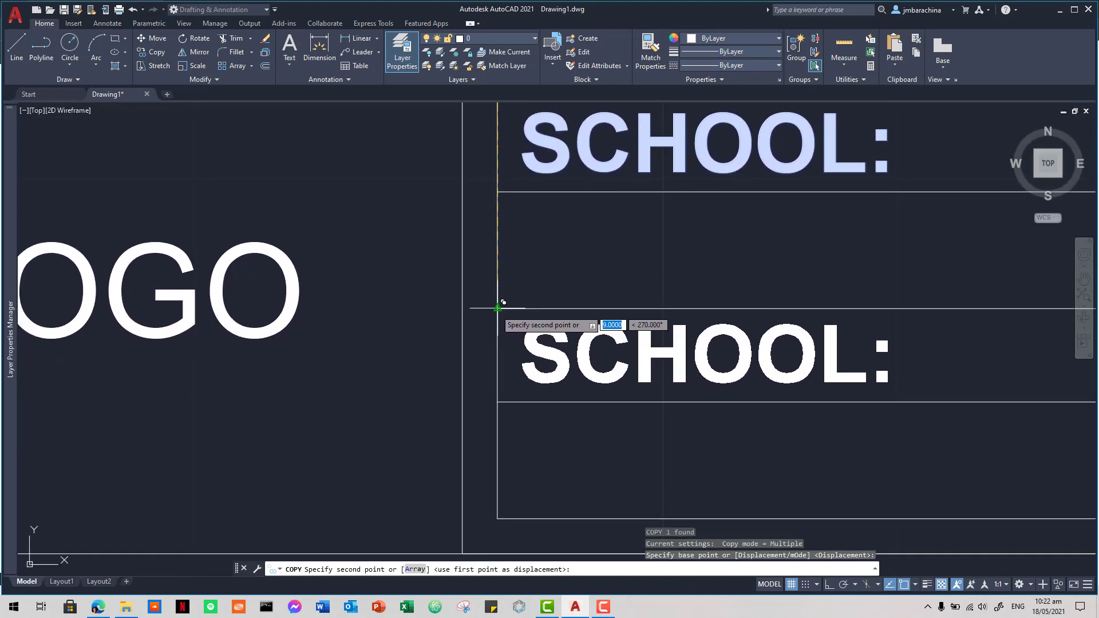
click(498, 308)
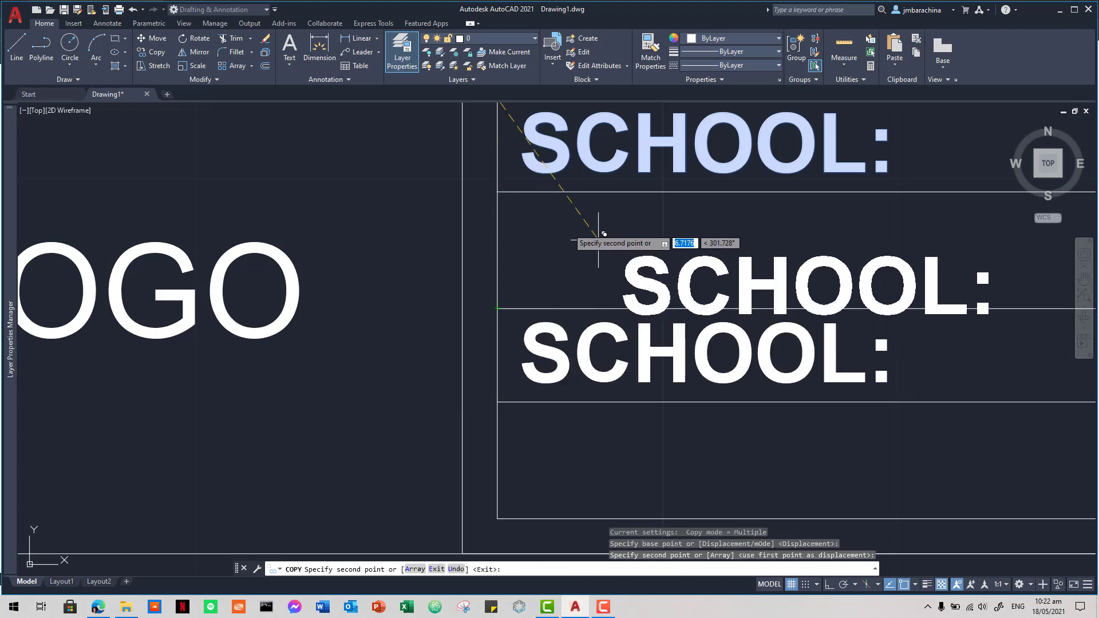
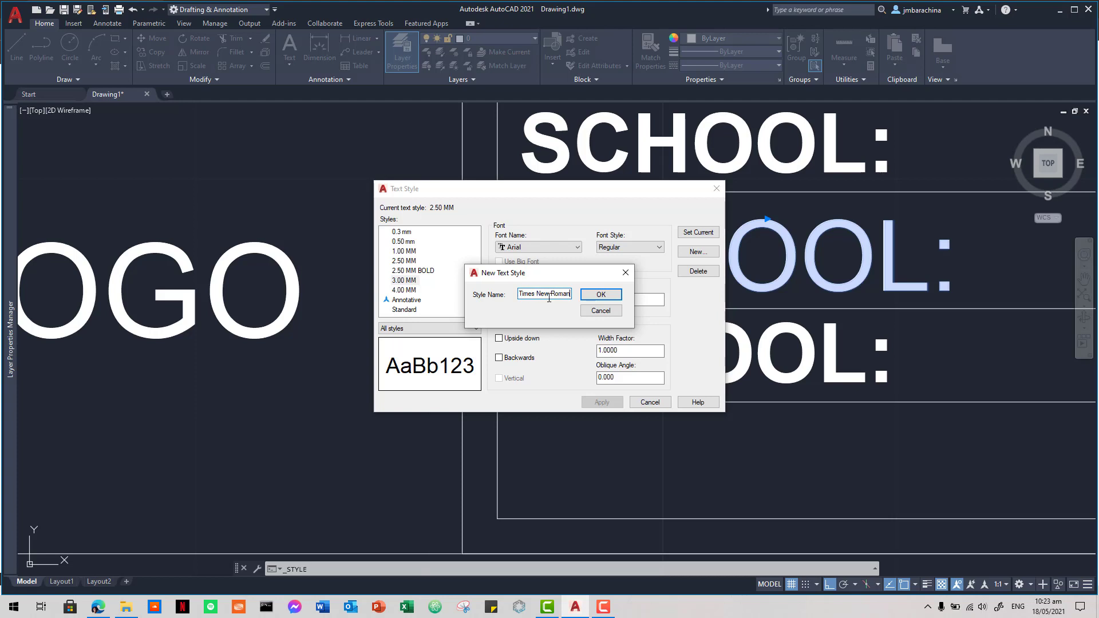
Step: Create the text style 3.00 MM Times New Roman with the Times New Roman font, and finish managing text styles
key(Return)
click(575, 247)
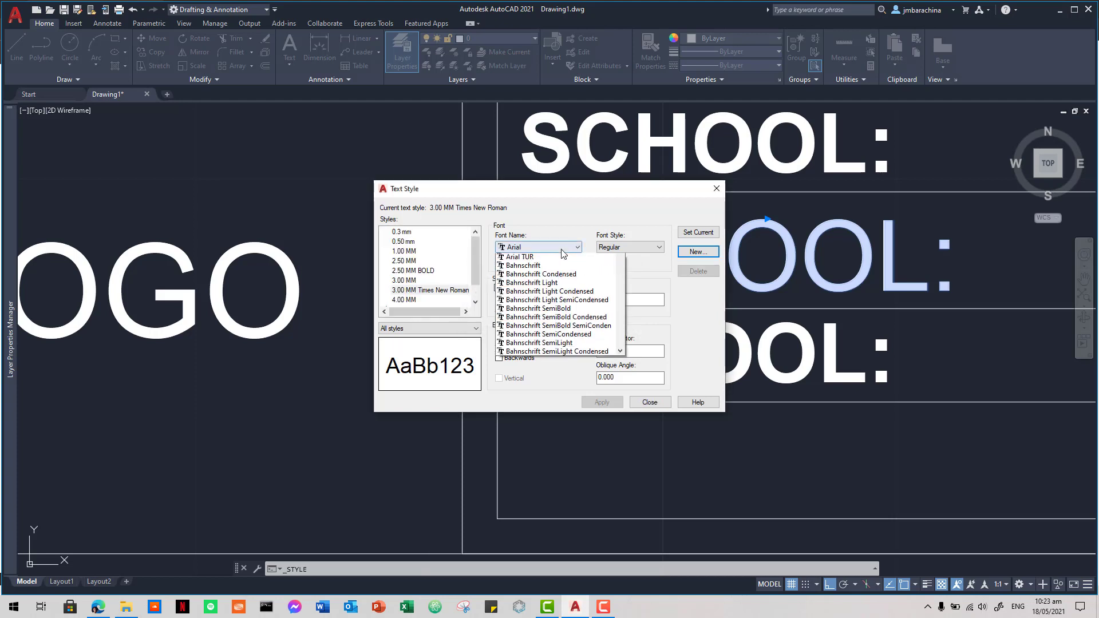
scroll(578, 332, down, 4)
scroll(581, 355, down, 8)
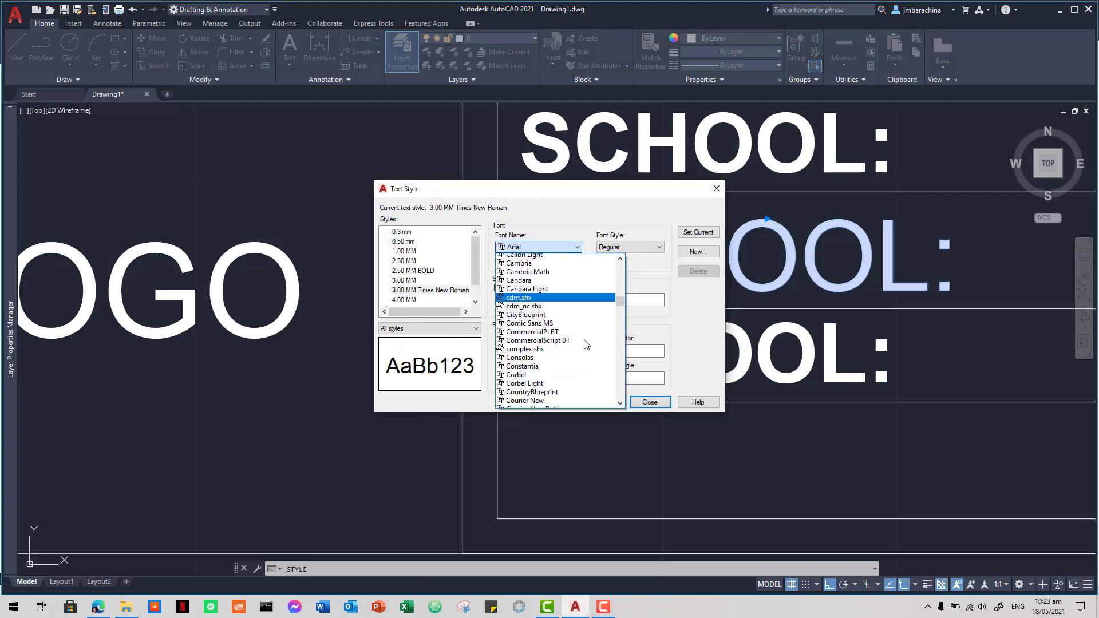
scroll(574, 369, down, 12)
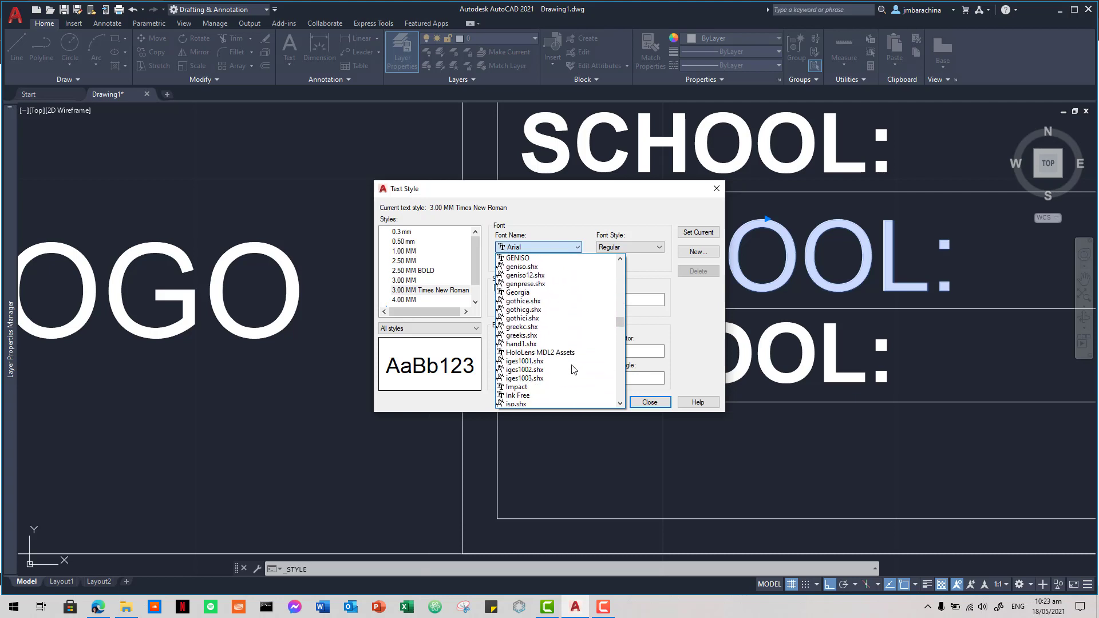
scroll(574, 369, down, 12)
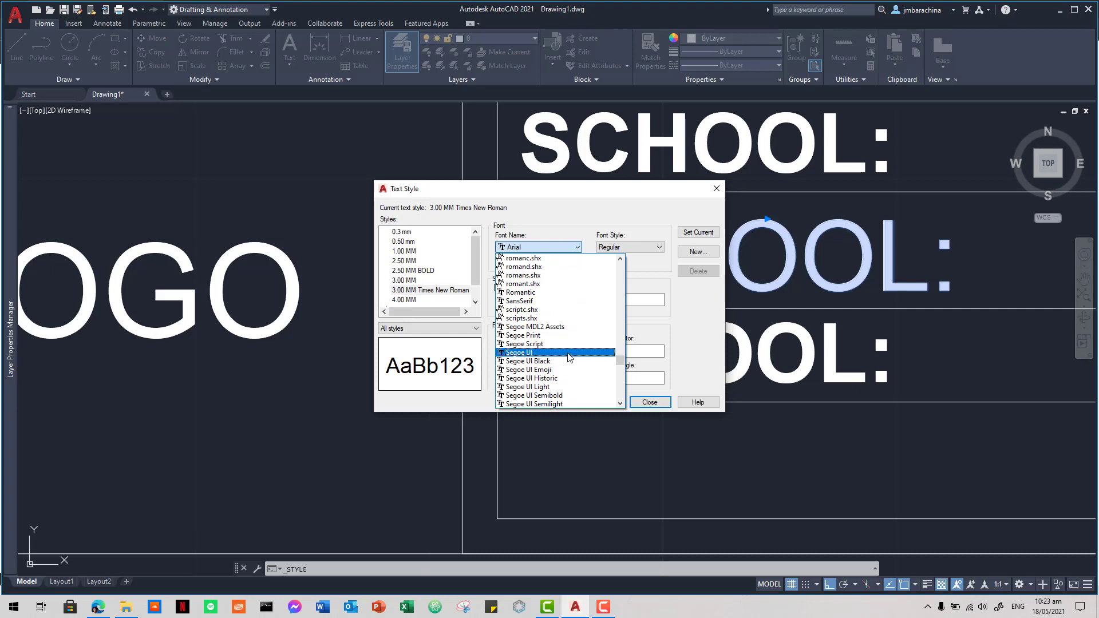
scroll(571, 360, up, 3)
scroll(568, 354, down, 7)
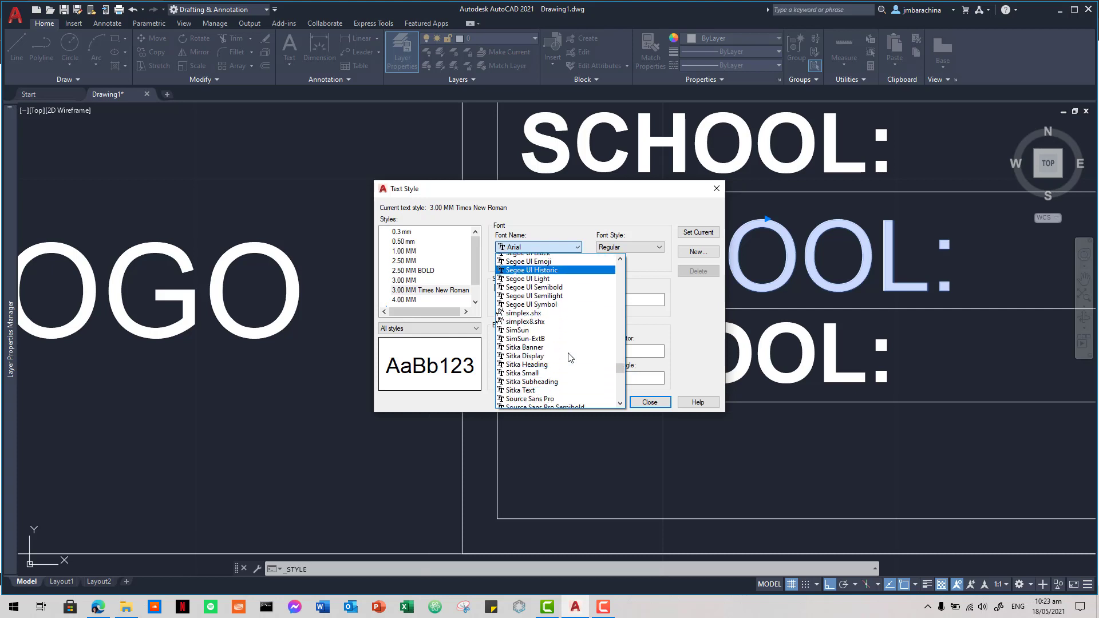
scroll(565, 383, down, 12)
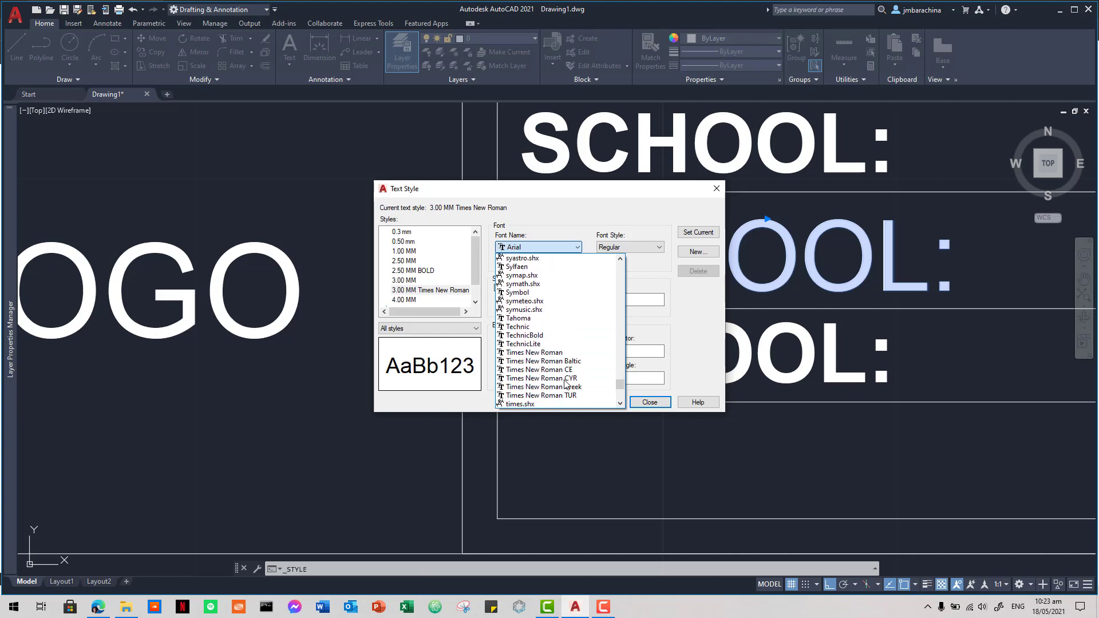
click(566, 353)
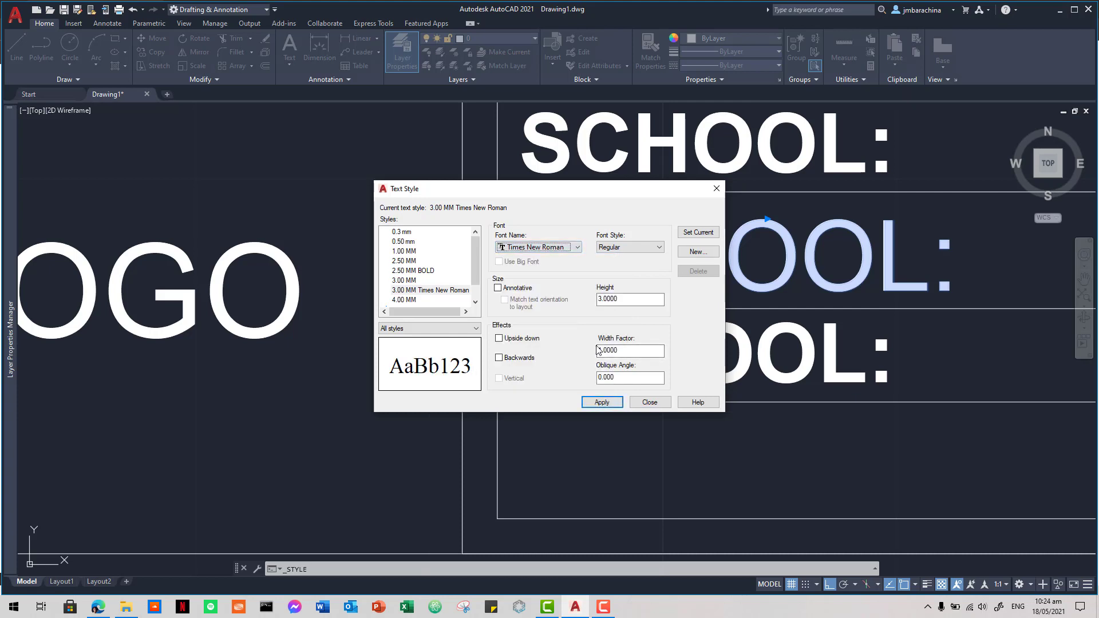
click(605, 403)
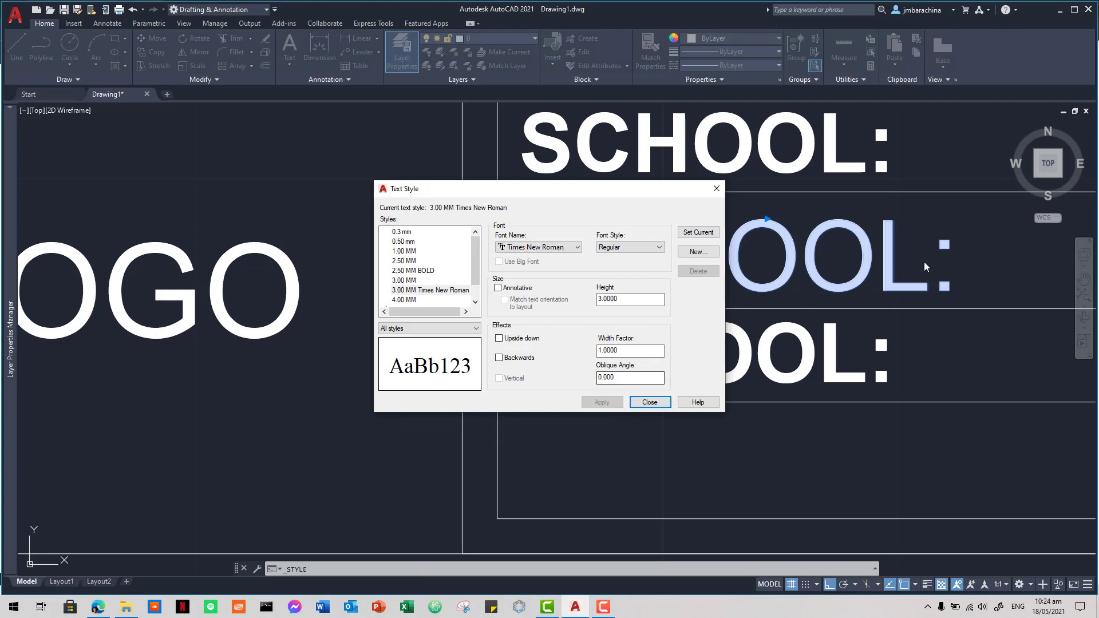
click(650, 402)
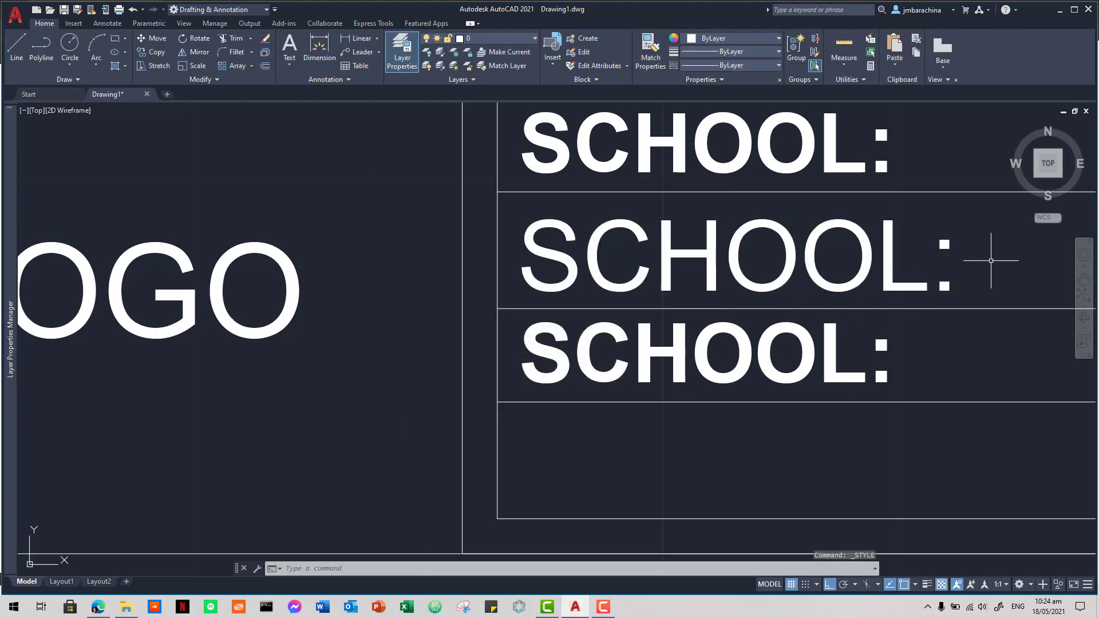
Step: Apply the 3.00 MM Times New Roman text style to the SCHOOL: text in the second row
click(990, 255)
click(824, 240)
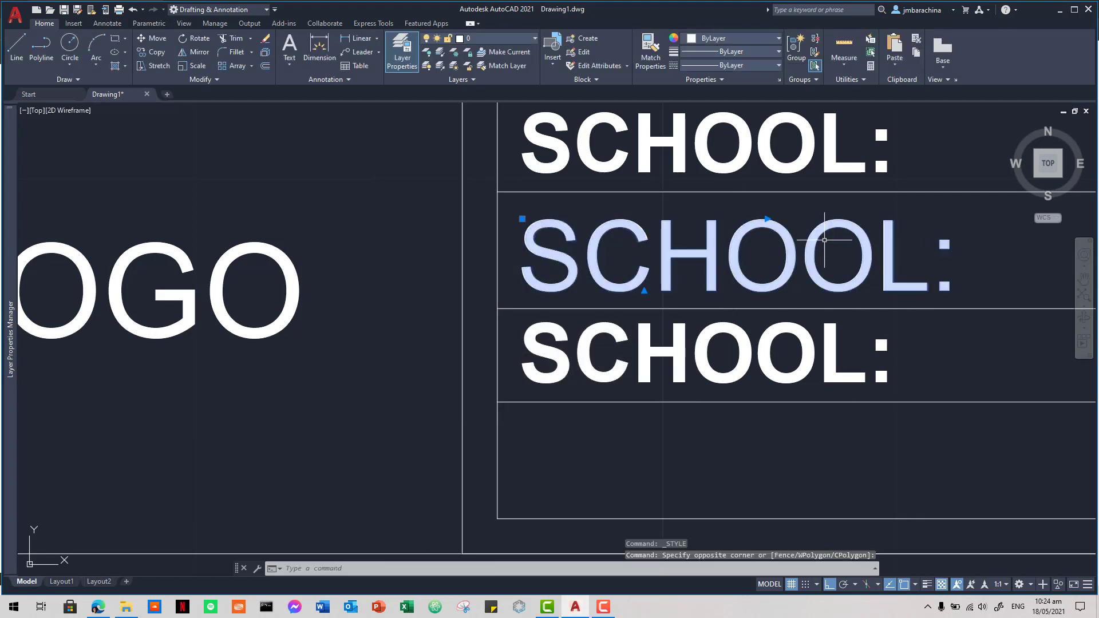
click(290, 64)
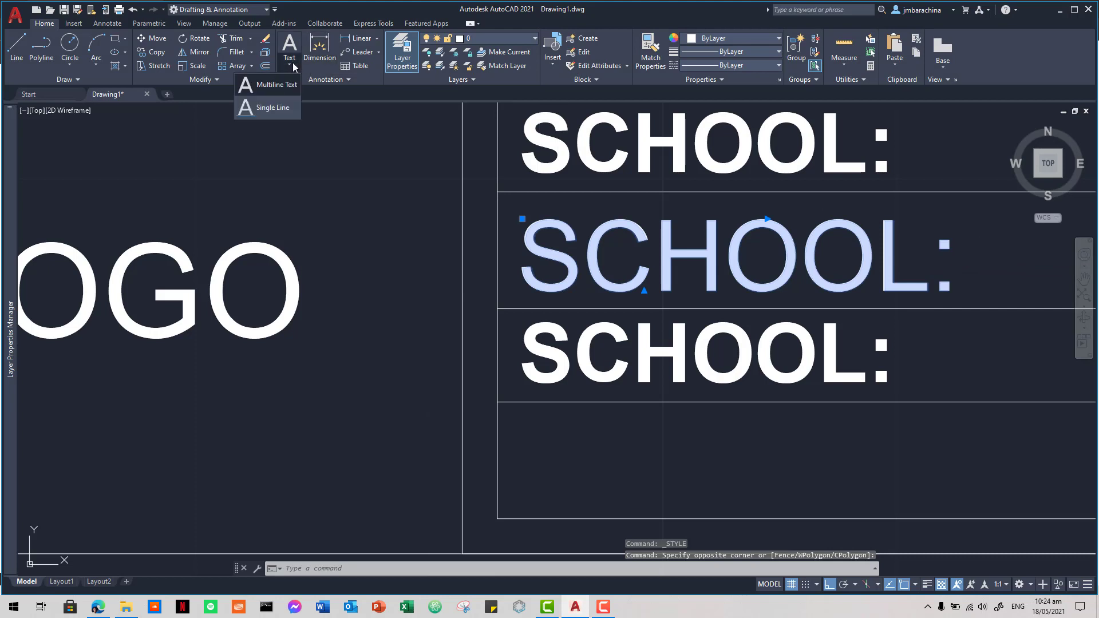
click(326, 79)
click(321, 93)
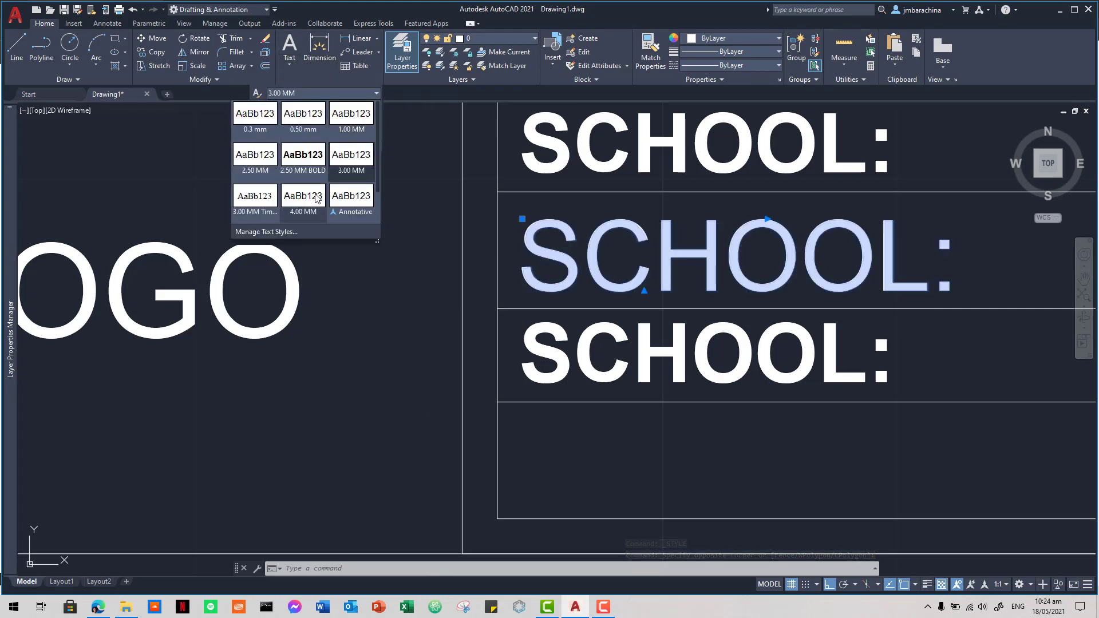
click(268, 211)
Step: Replace the second-row text with UNIVERSITY OF THE CORDILLERAS, putting line breaks after UNIVERSITY and OF
click(741, 265)
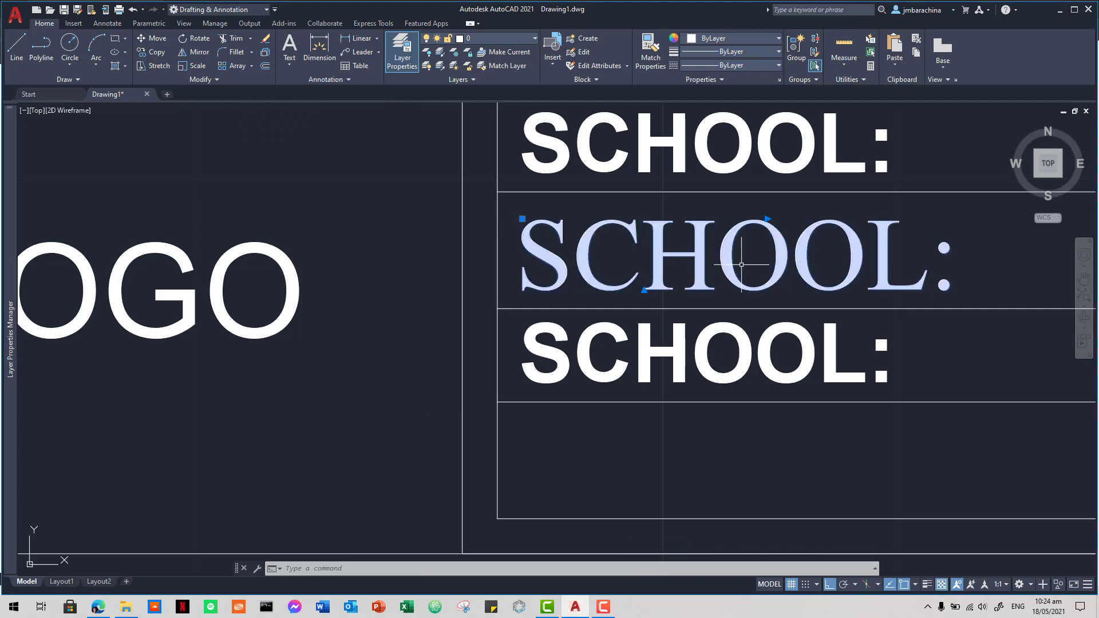
click(778, 255)
click(760, 247)
click(759, 247)
click(747, 246)
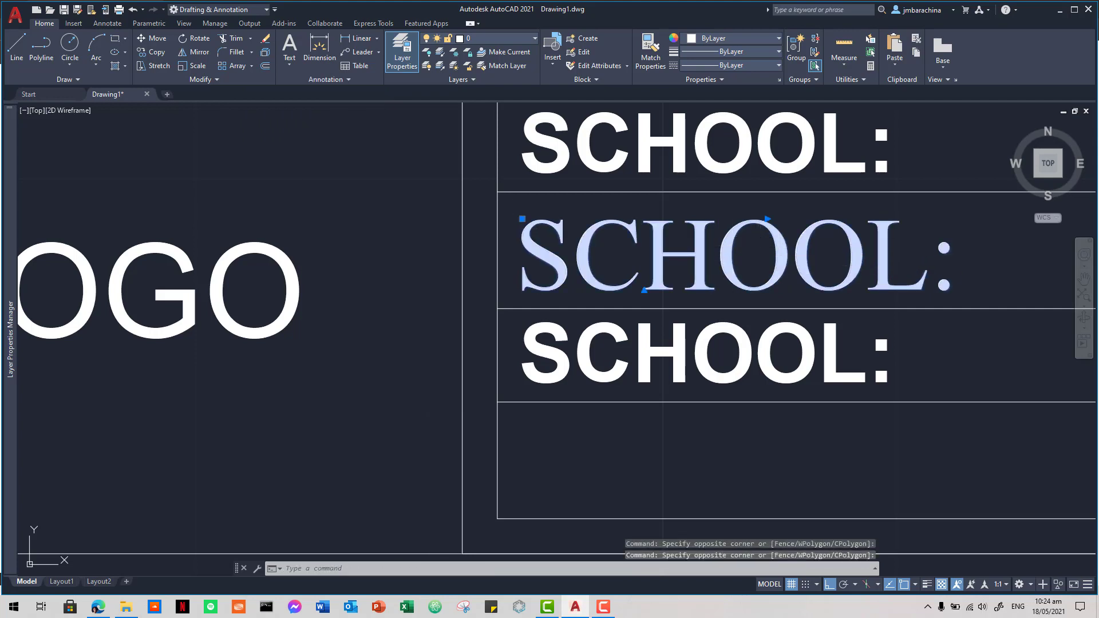
double_click(735, 249)
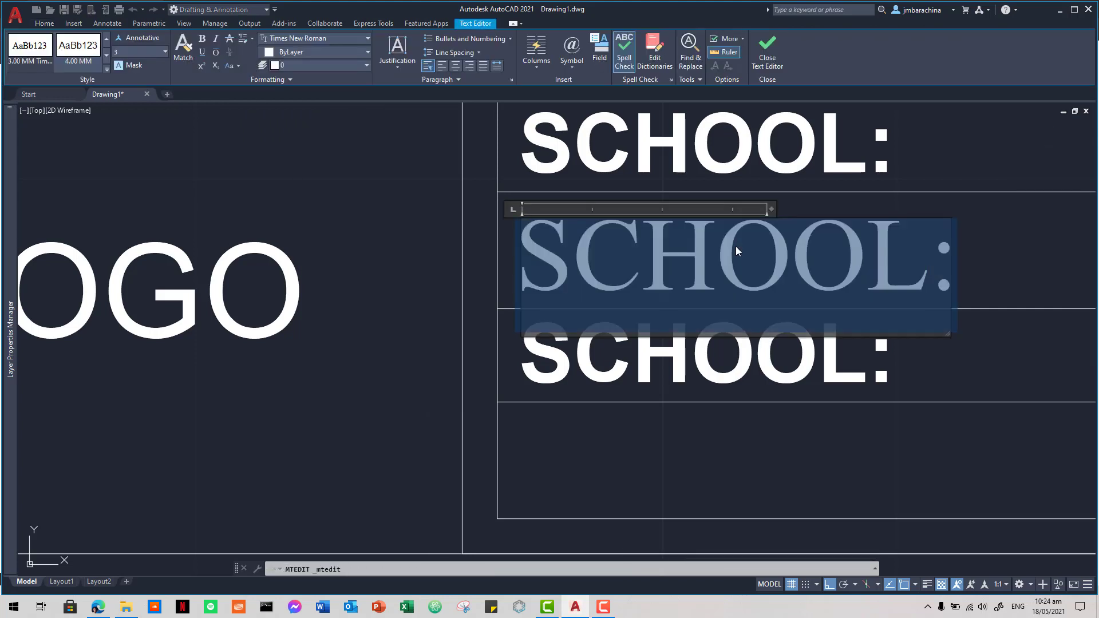
text(Unive)
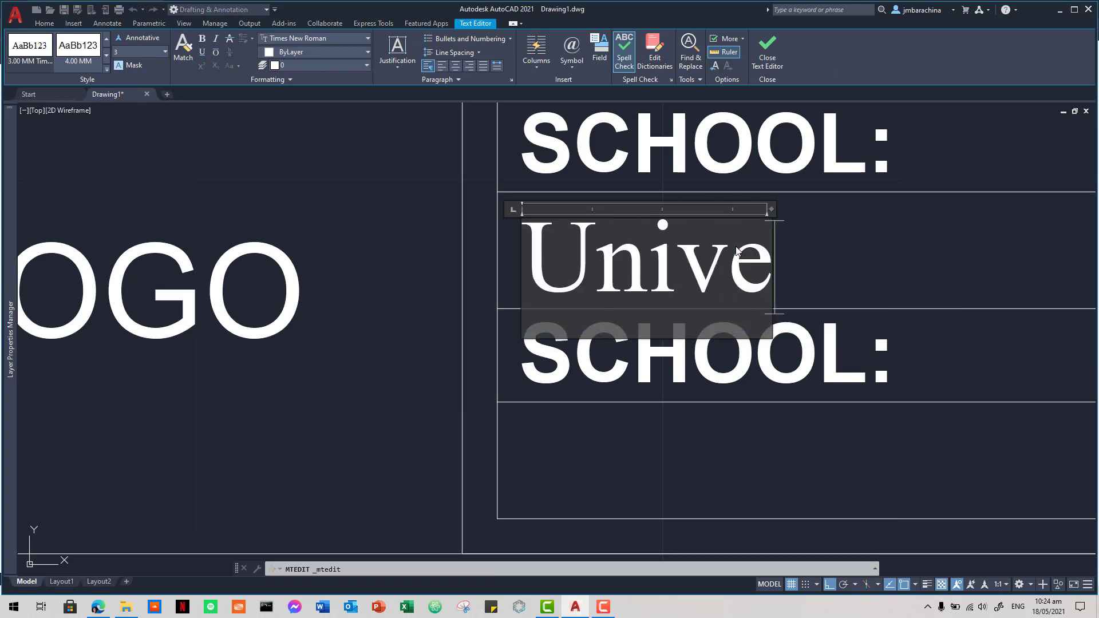
key(BackSpace)
key(BackSpace)
key(BackSpace)
key(BackSpace)
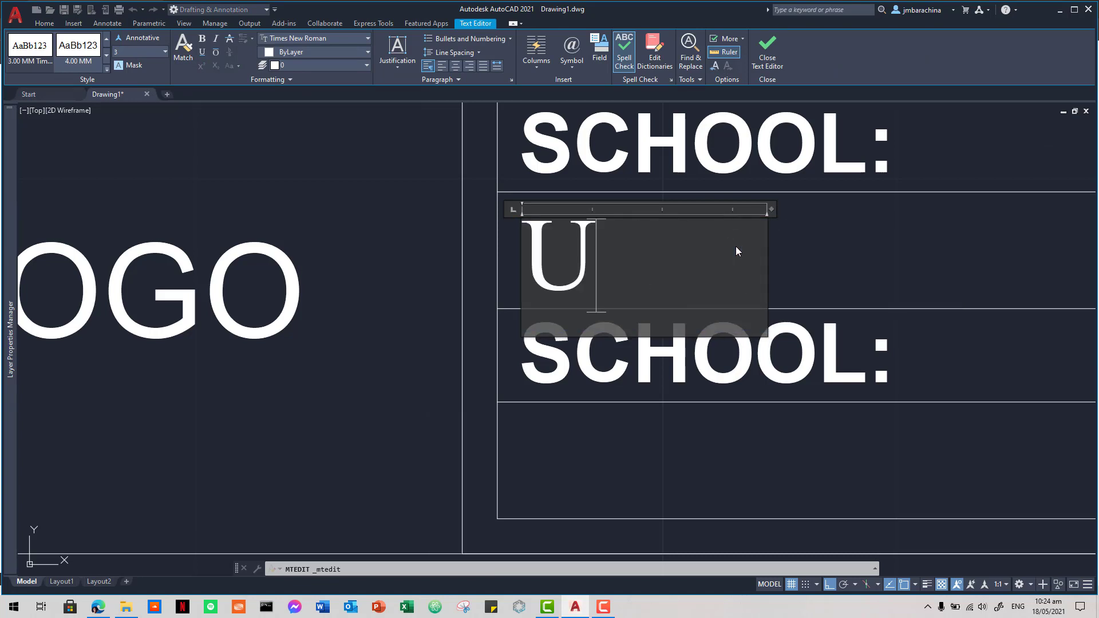
text(NIVERSITY)
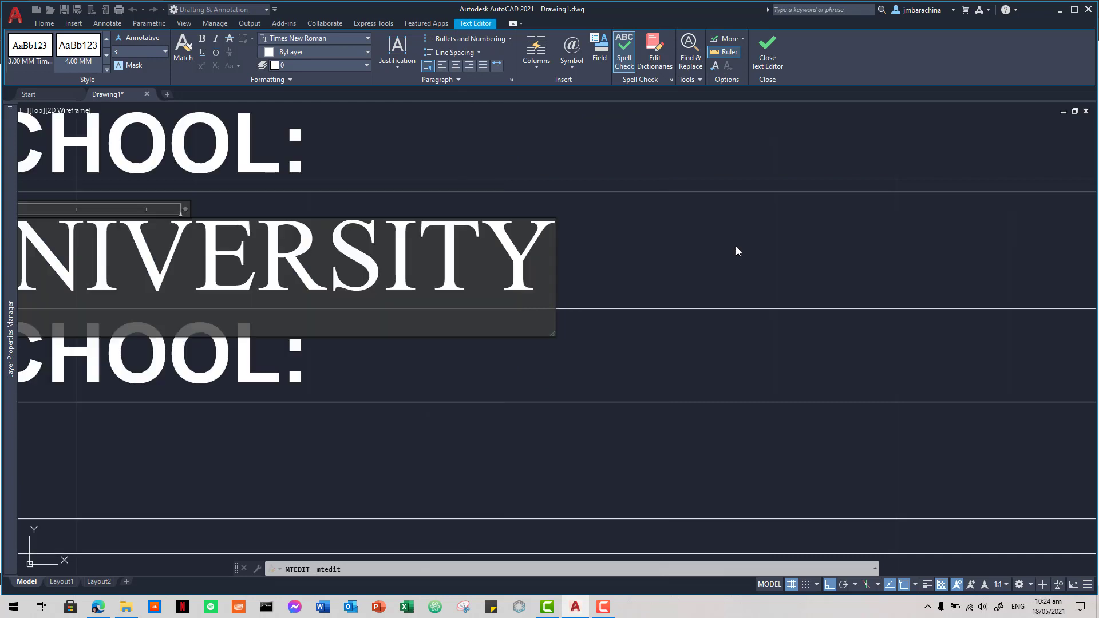
key(Return)
text(OF)
key(Return)
text(THE )
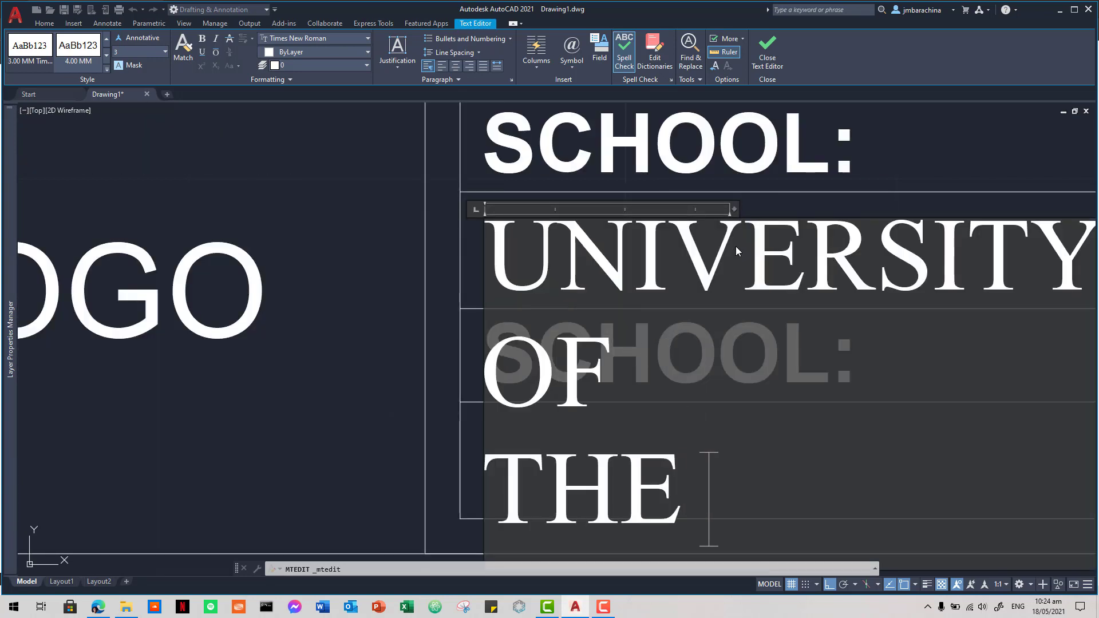
text(CORDILLERAS)
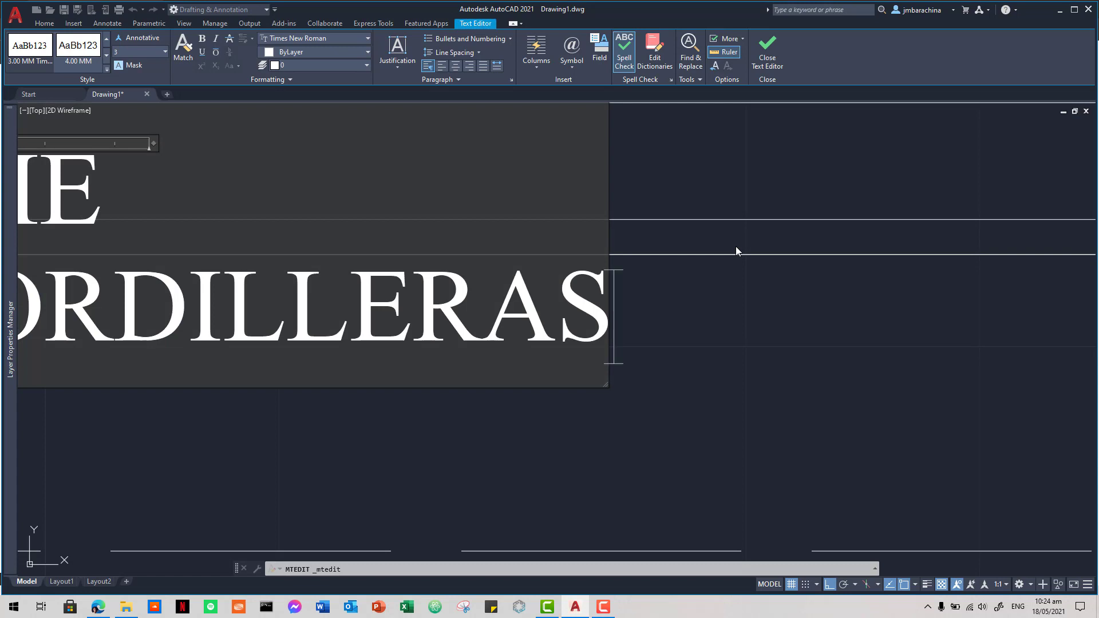
click(804, 263)
Step: Widen the UNIVERSITY OF THE CORDILLERAS text box until the text fits on one line, then clear the selection
scroll(573, 375, down, 4)
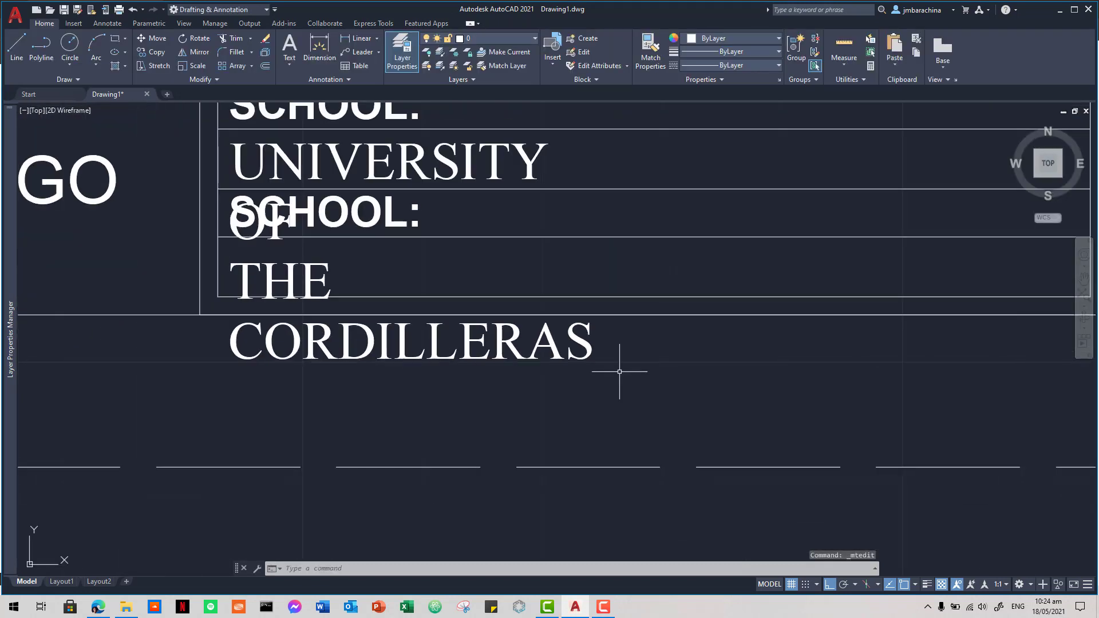
click(575, 350)
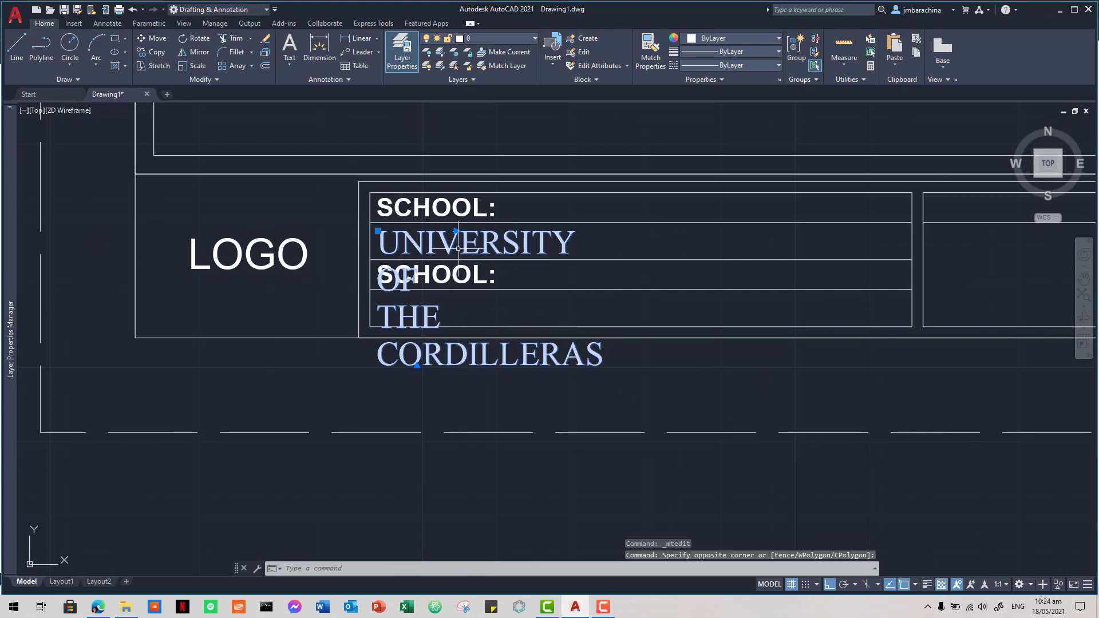
click(456, 231)
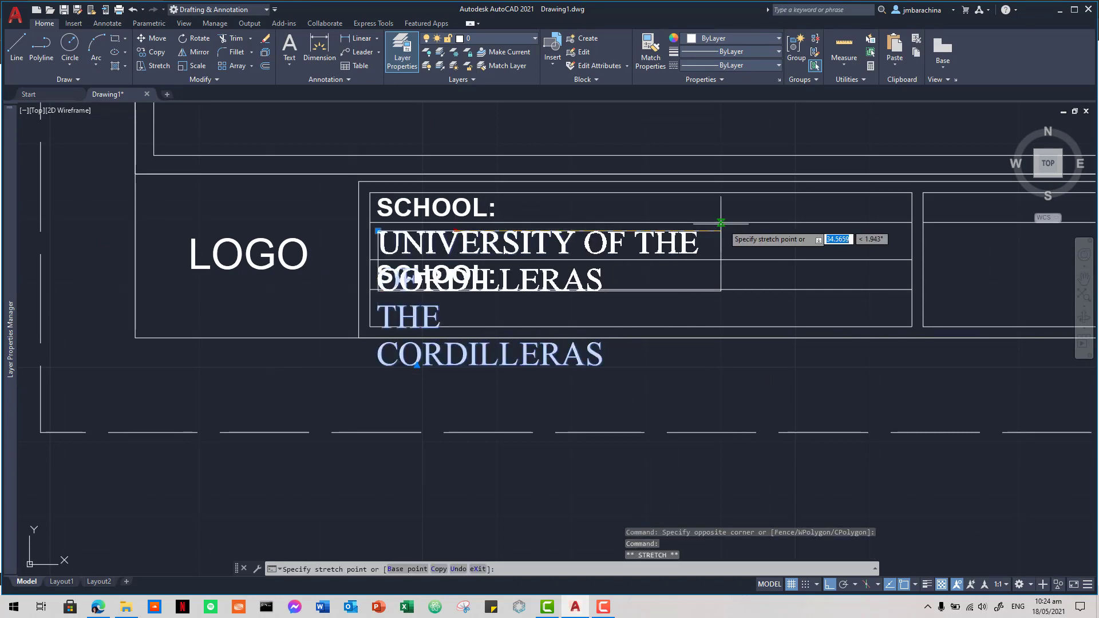
click(949, 230)
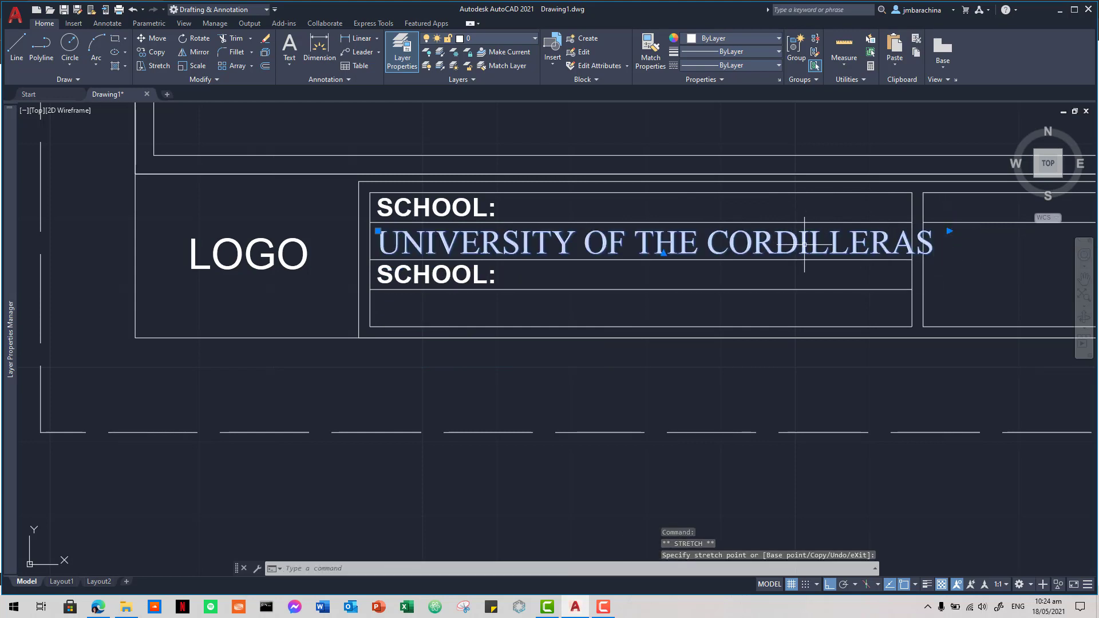
key(Escape)
Step: Set the text height of the 3.00 MM Times New Roman text style to 2.5 and apply the change
key(alt+Tab)
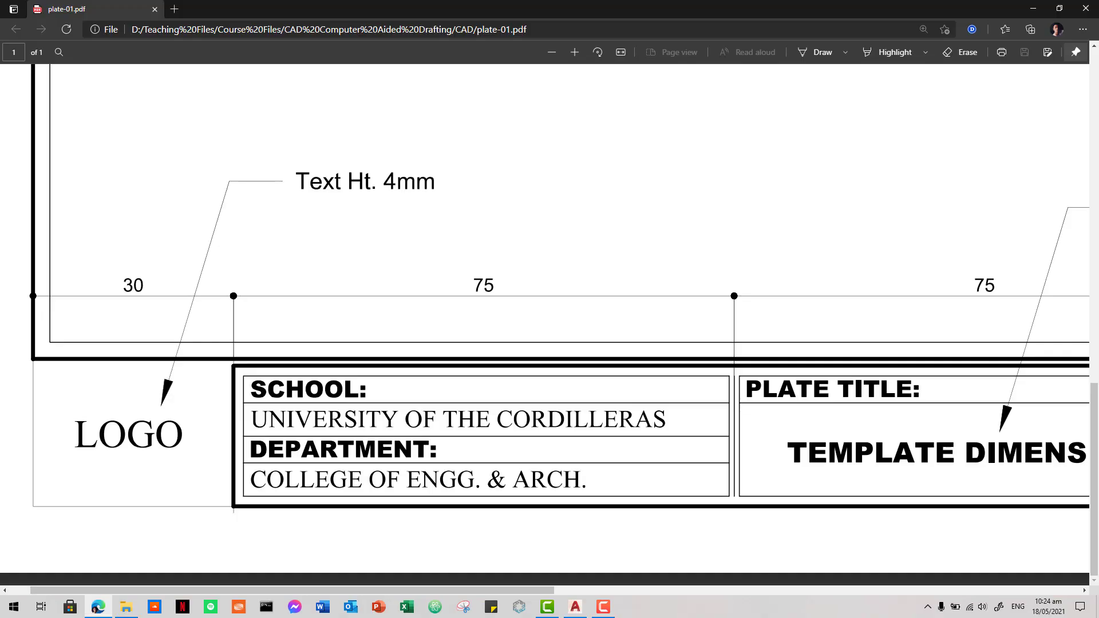
key(alt+Tab)
click(716, 239)
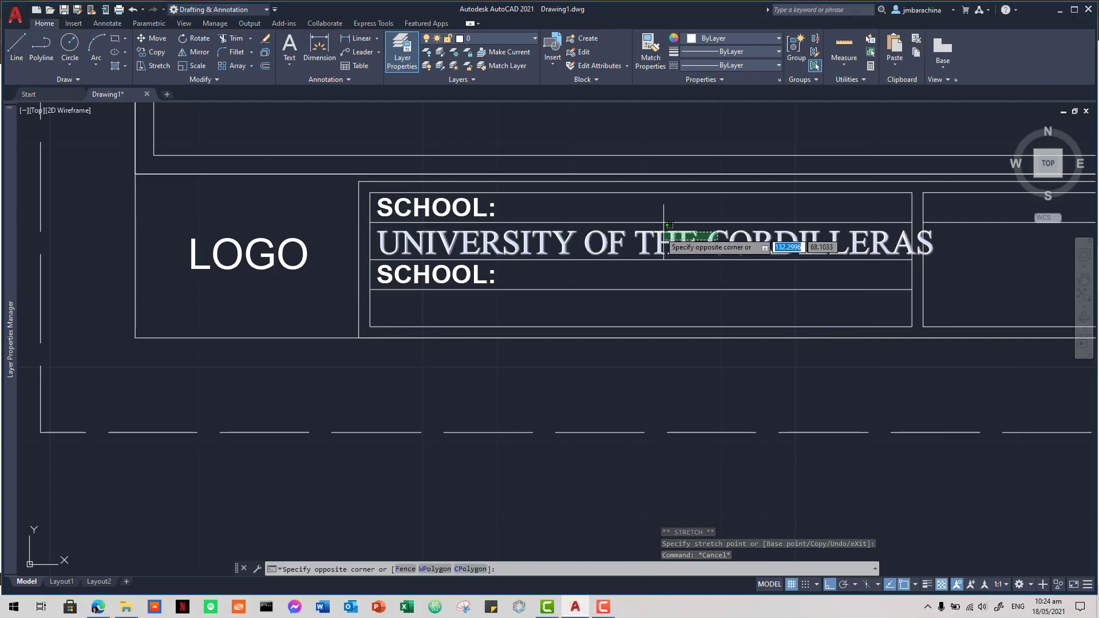
click(670, 225)
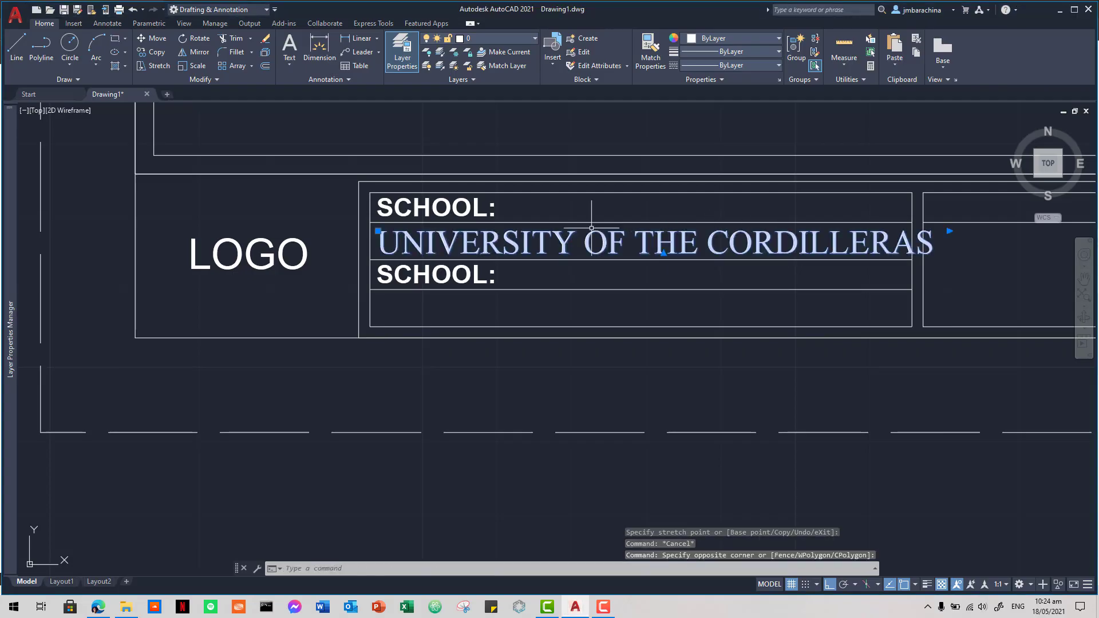
click(320, 80)
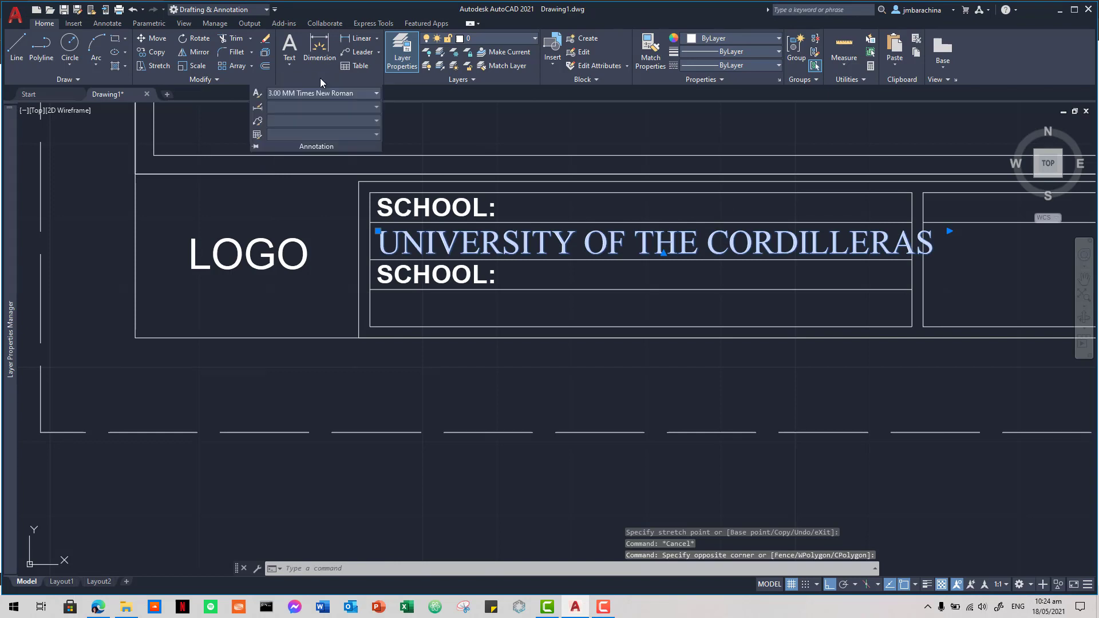
click(357, 94)
click(267, 231)
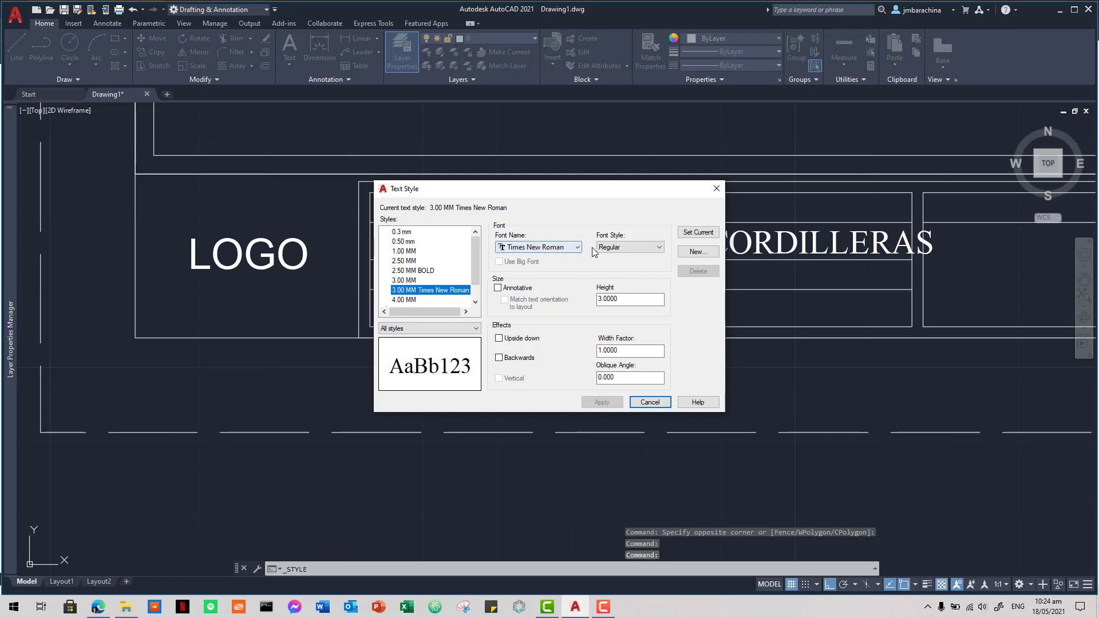
click(637, 297)
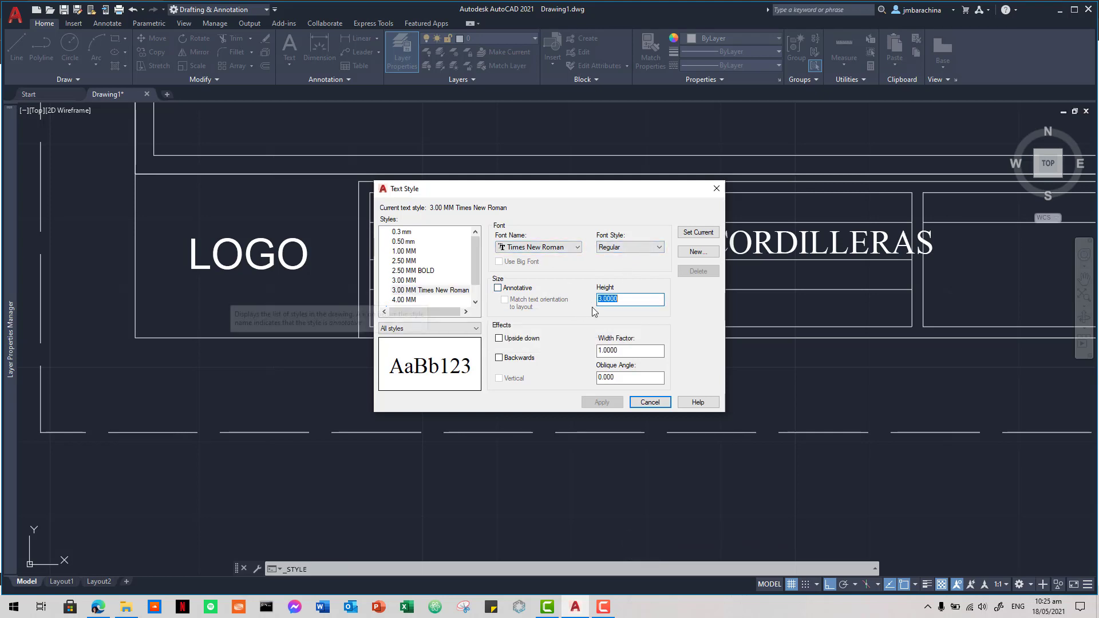
text(2.5)
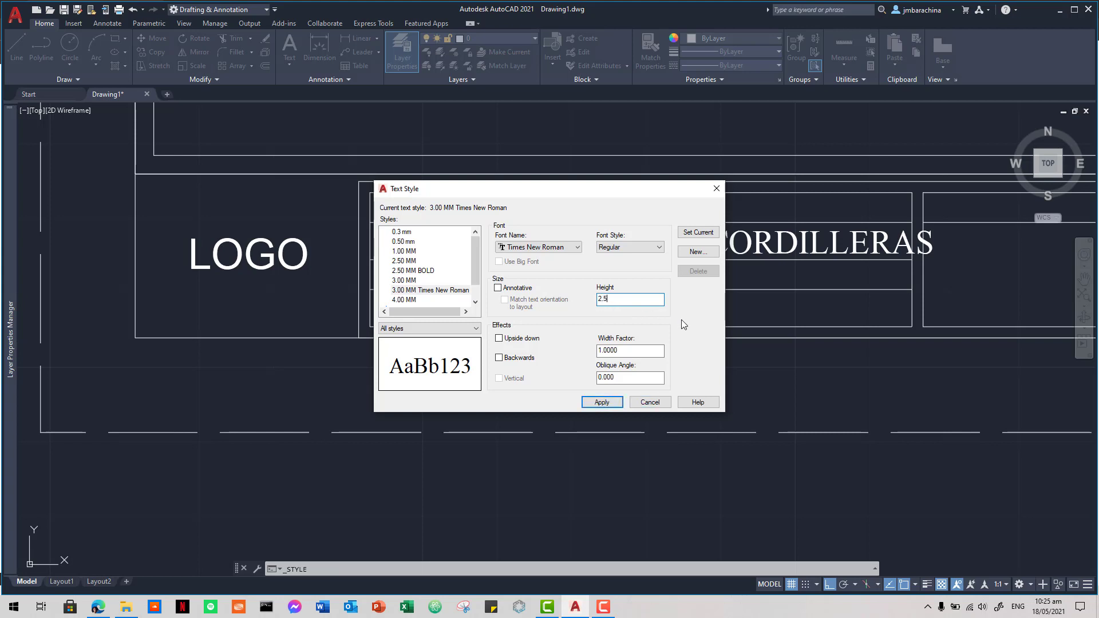
key(Return)
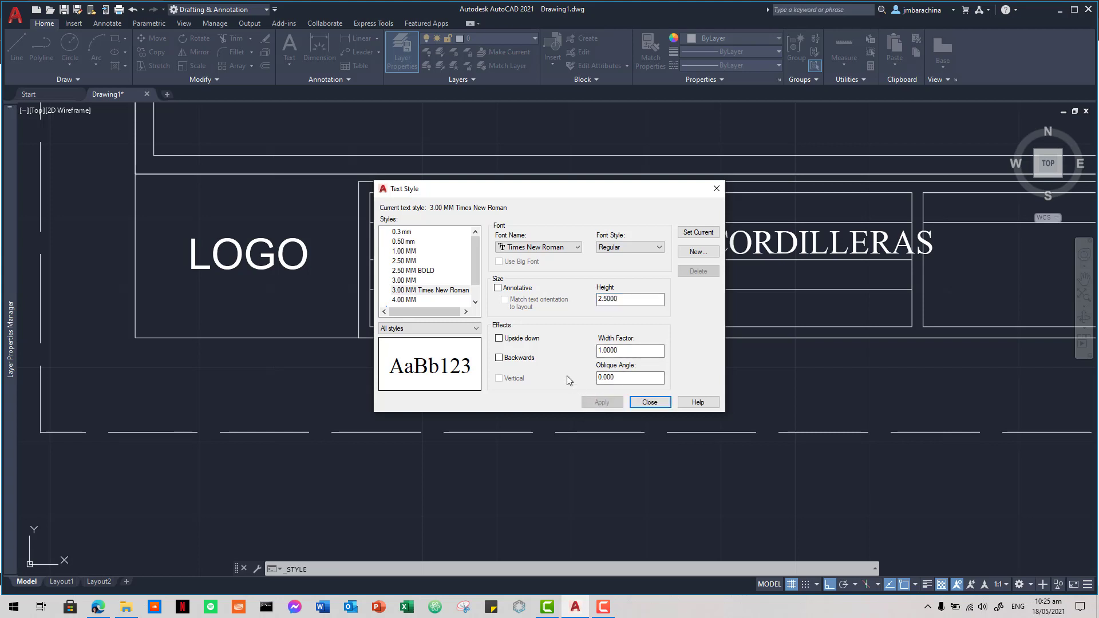
Step: Rename the 3.00 MM Times New Roman text style to 2.50 MM Times New Roman and finish managing text styles
click(416, 291)
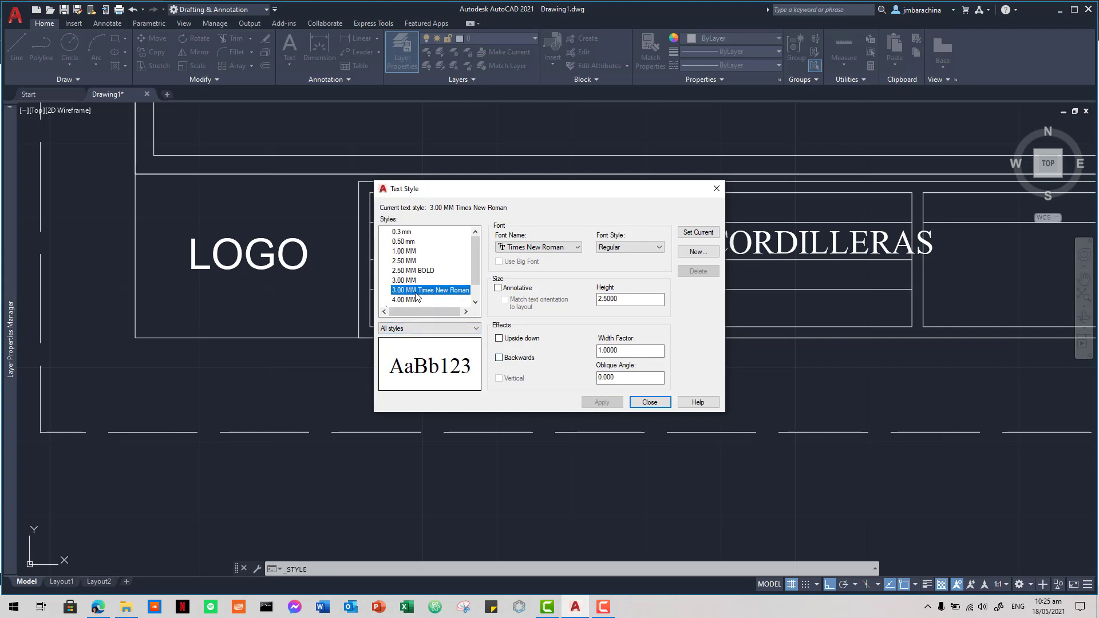
click(403, 290)
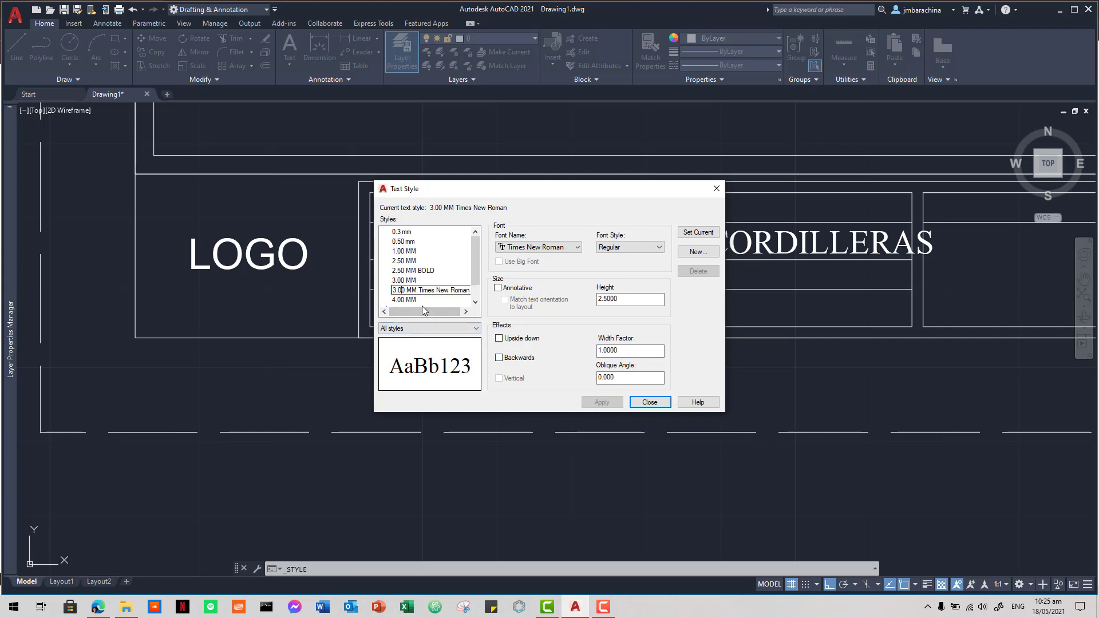
key(BackSpace)
key(BackSpace)
key(BackSpace)
text(2.5)
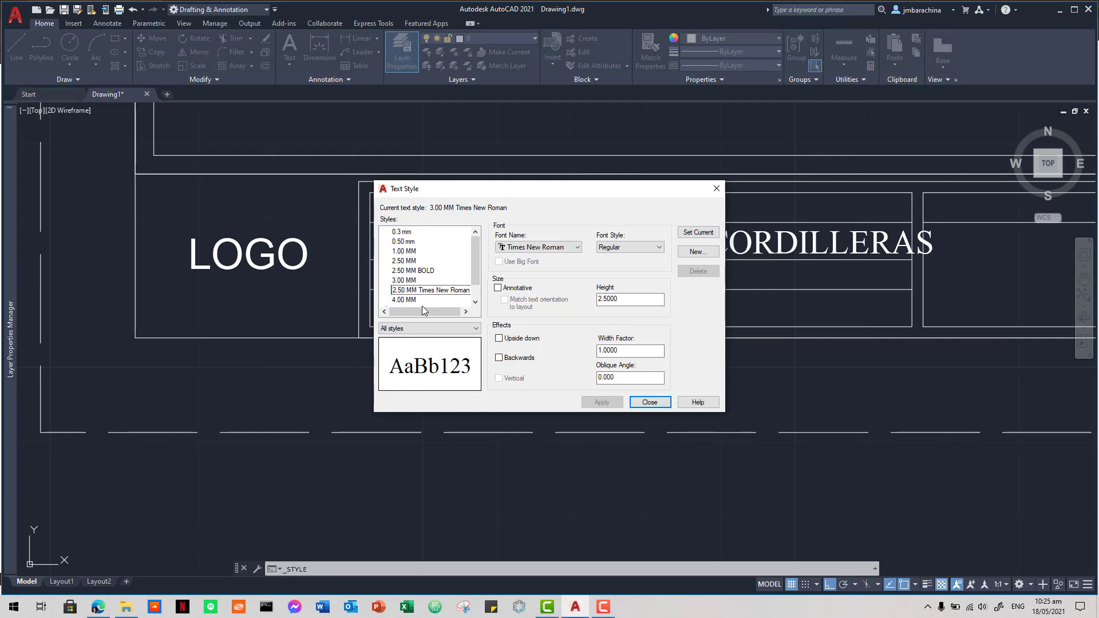
key(Return)
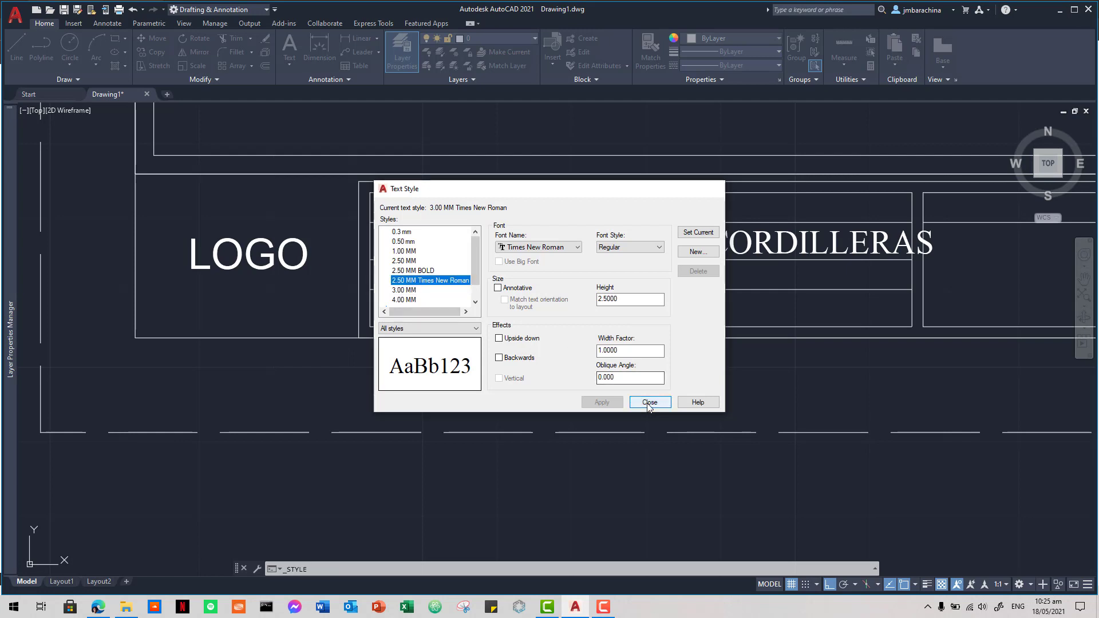
click(649, 402)
click(711, 245)
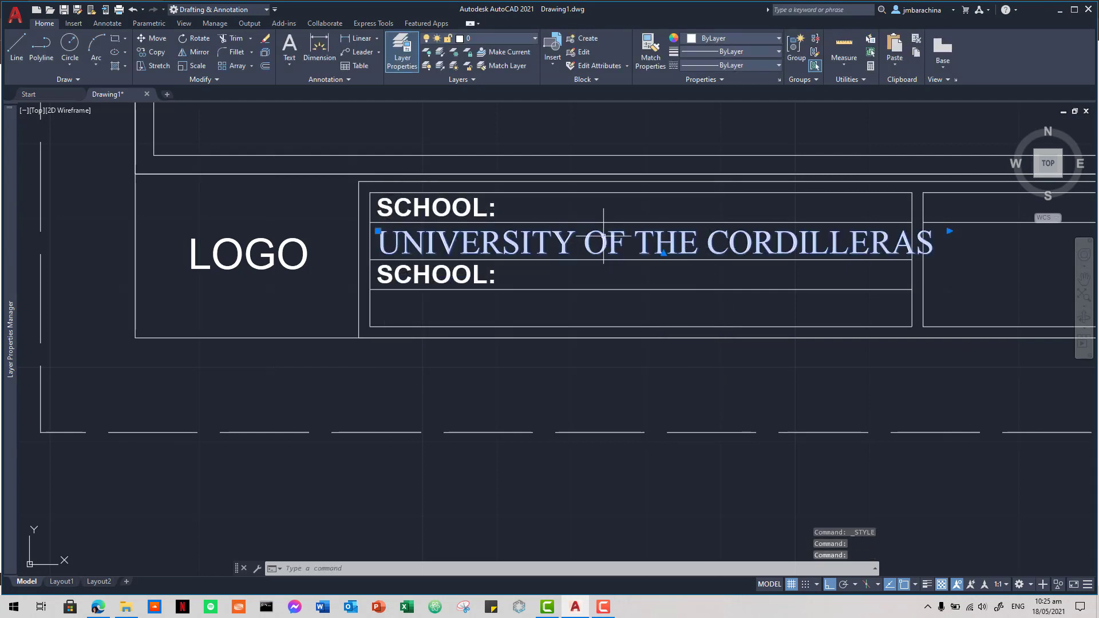
click(292, 64)
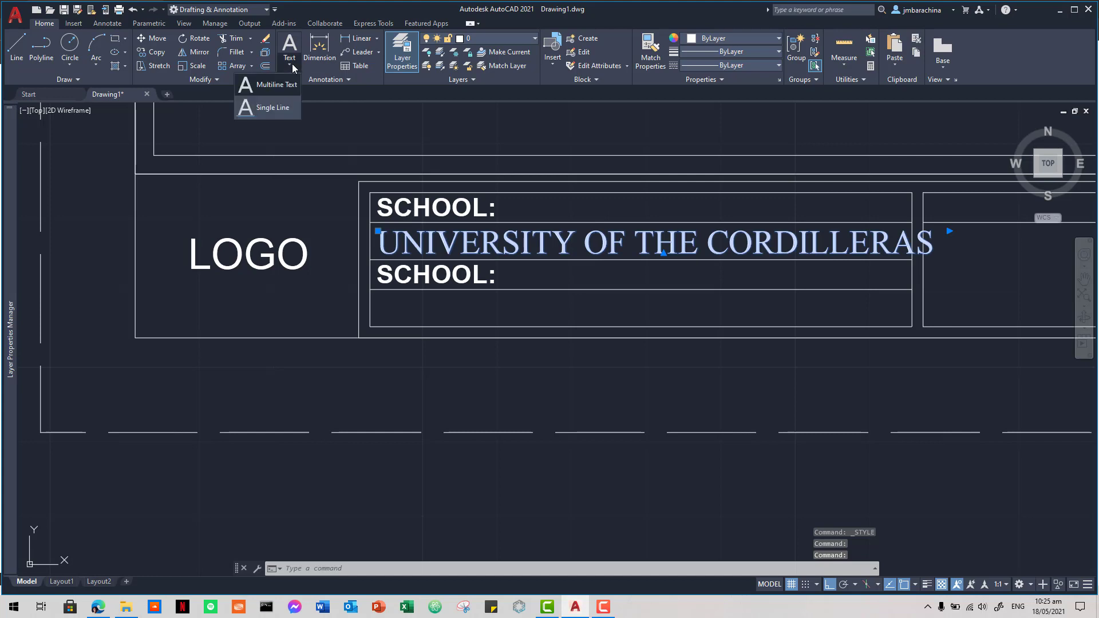
click(309, 76)
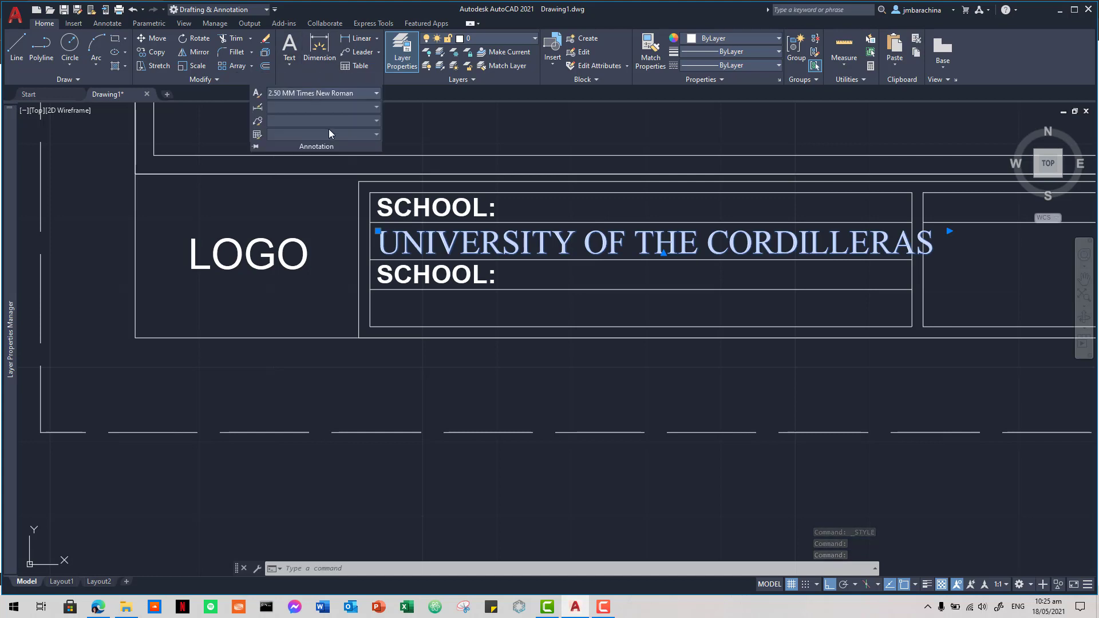
click(472, 126)
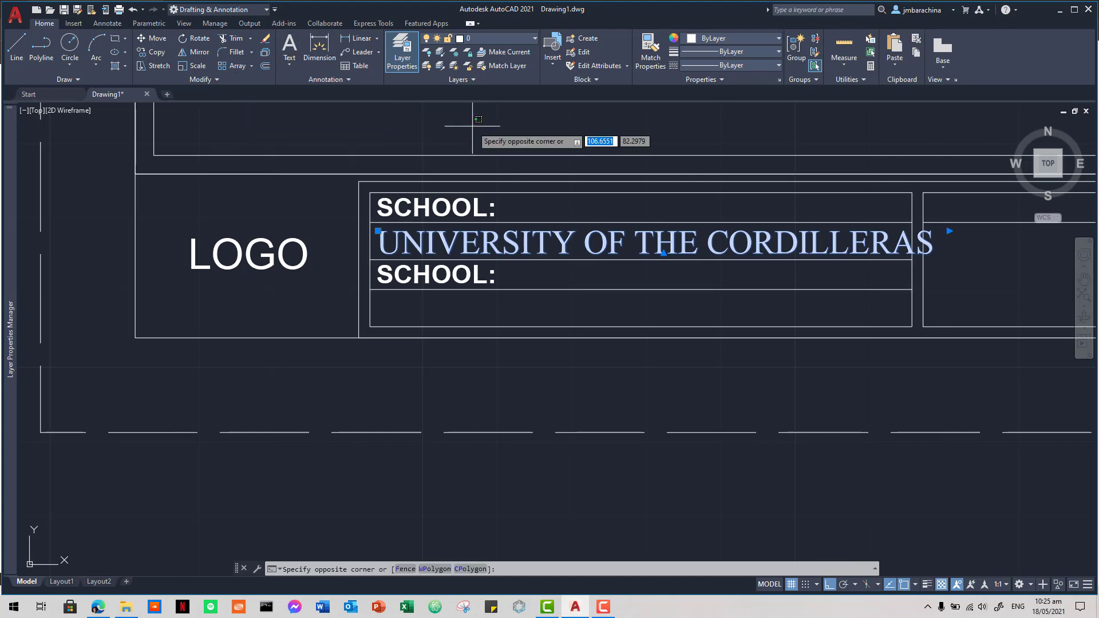
key(Escape)
key(Escape)
key(Escape)
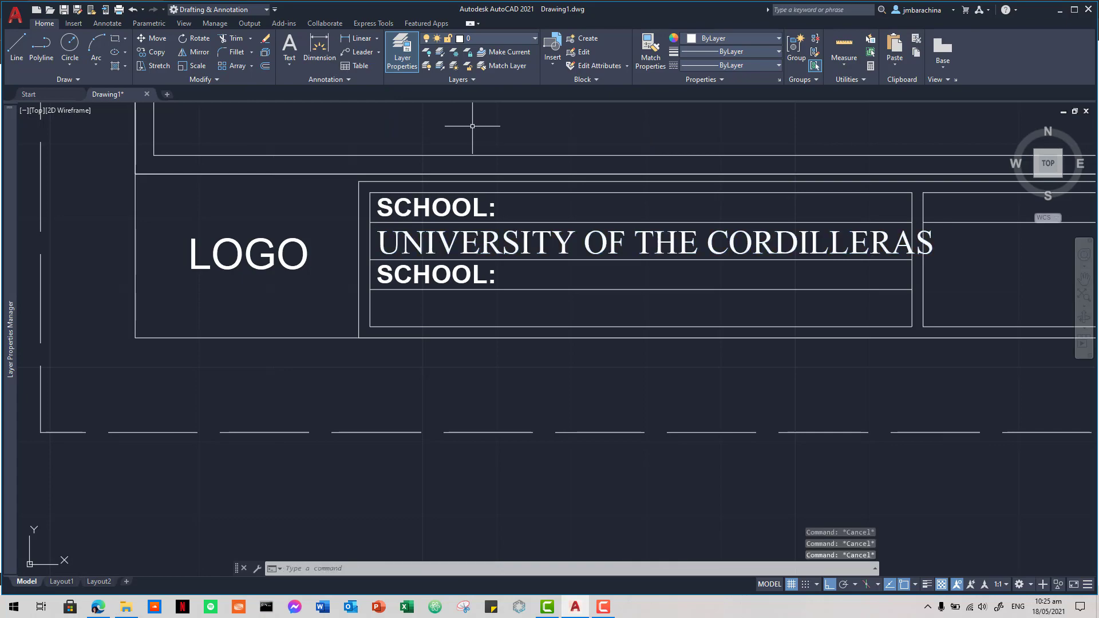
Step: Apply the 2.50 MM Times New Roman text style to the UNIVERSITY OF THE CORDILLERAS text, then clear the selection
key(alt+Tab)
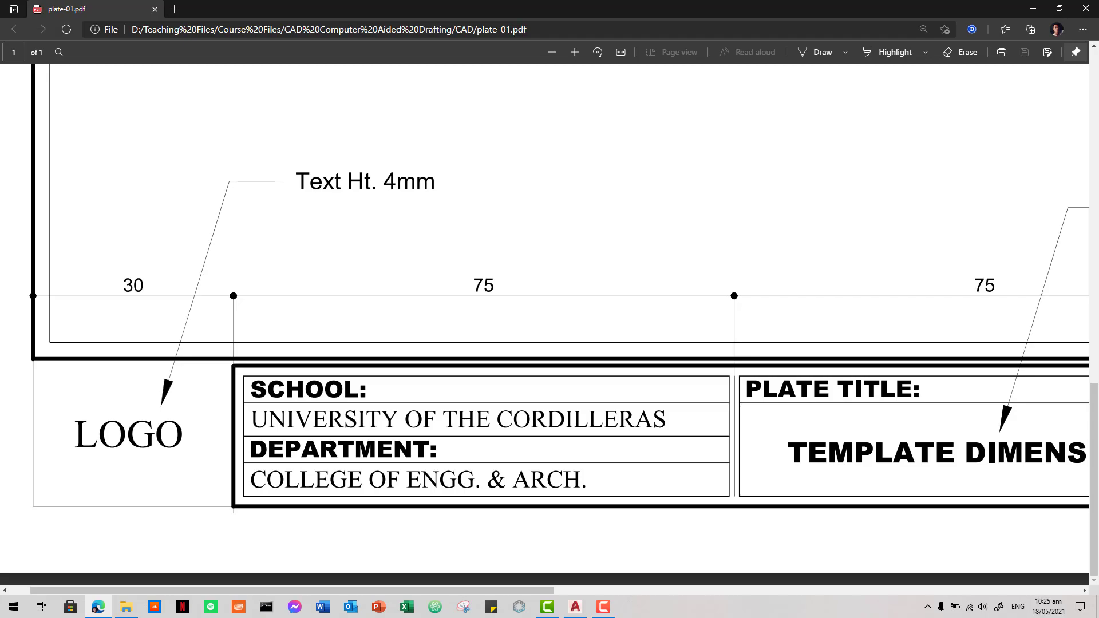
key(alt+Tab)
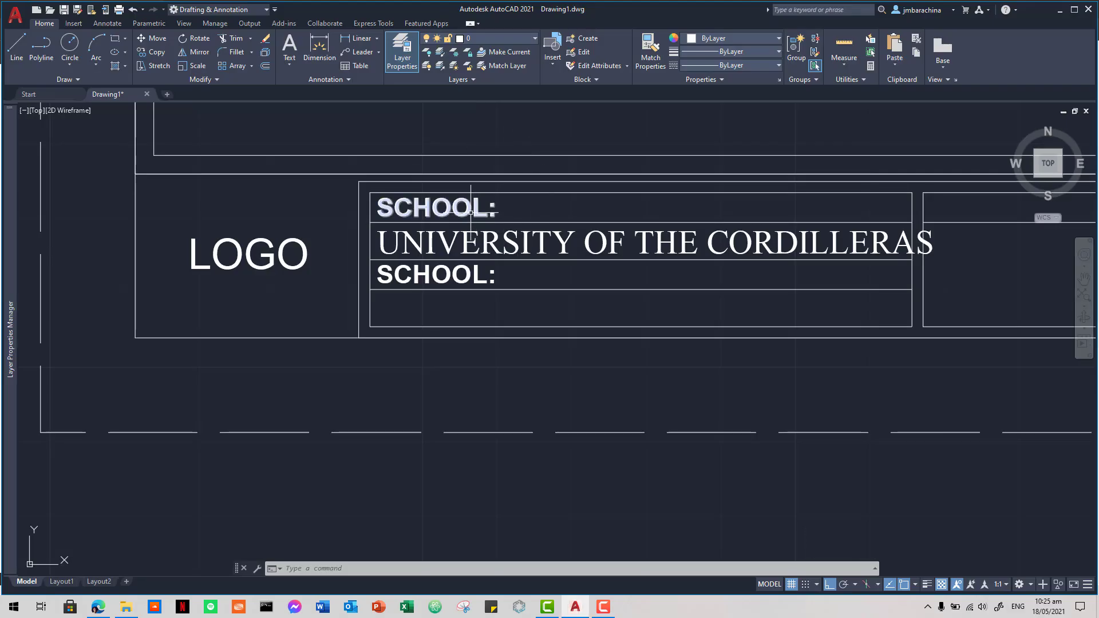
click(491, 234)
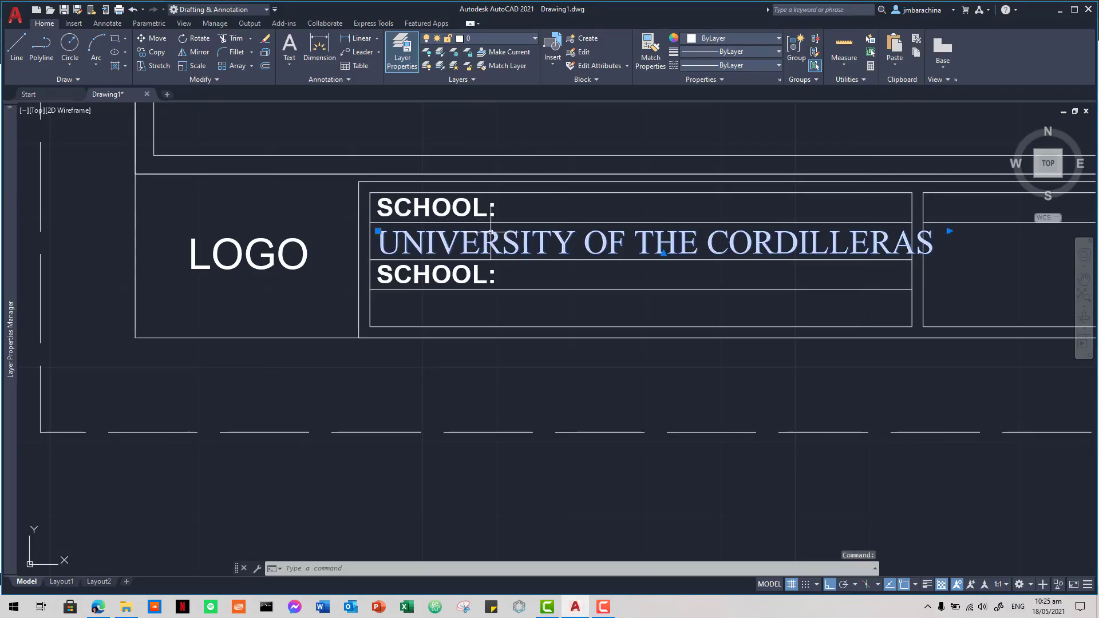
click(342, 82)
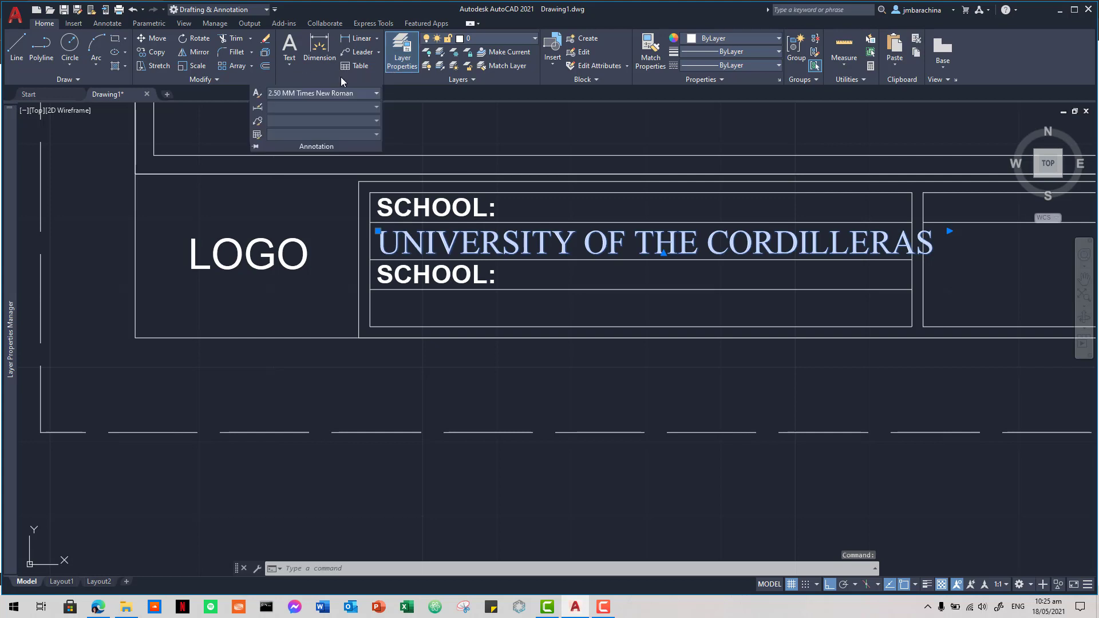
click(338, 93)
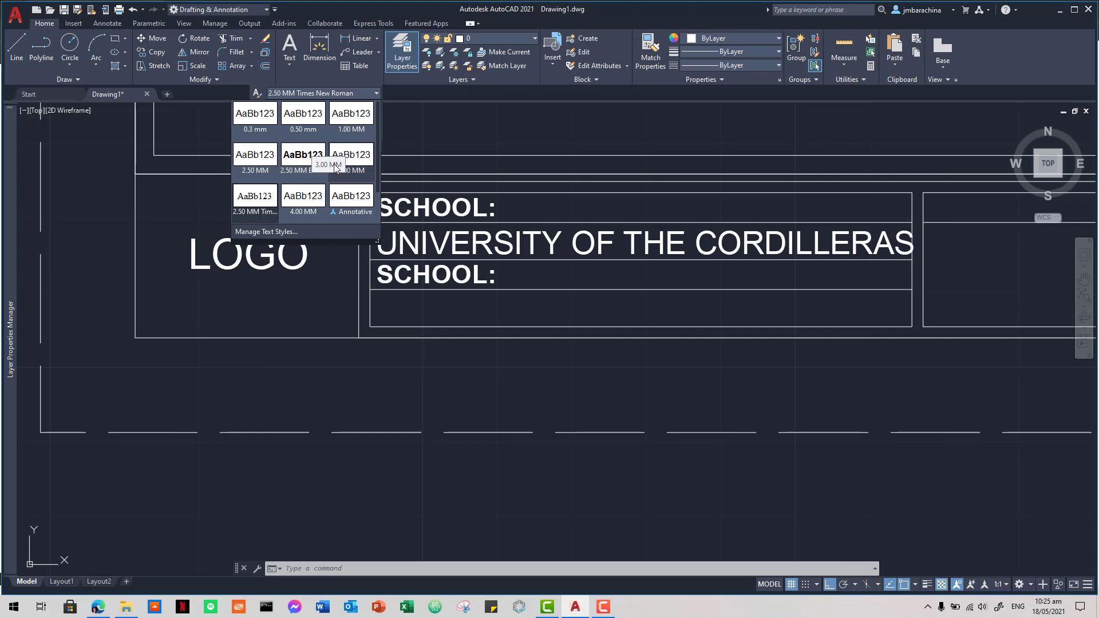
click(256, 197)
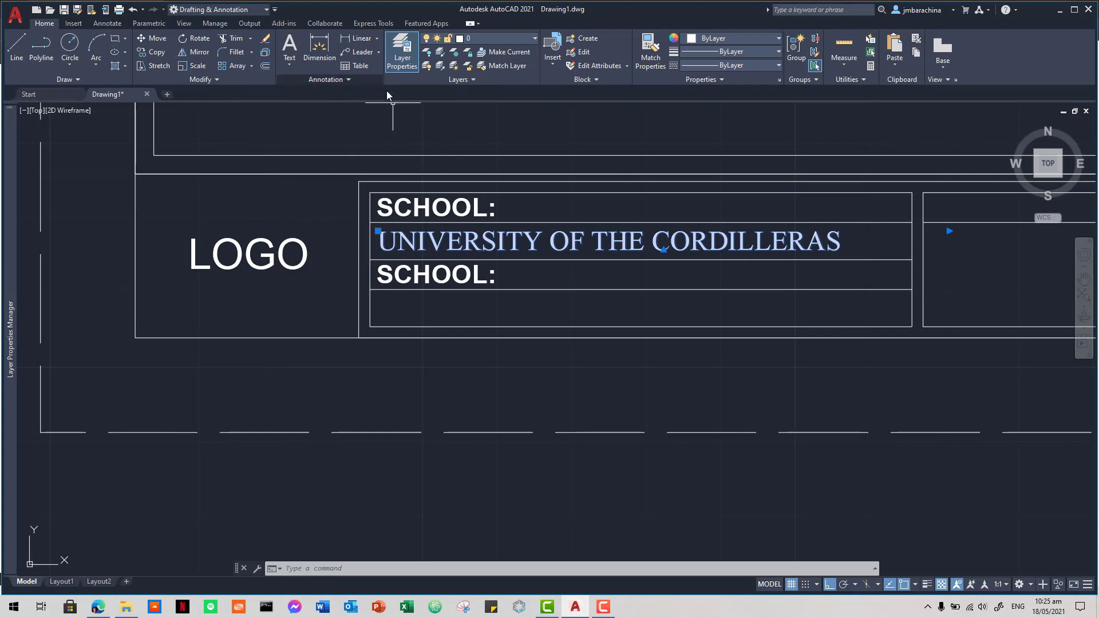
key(Escape)
key(Escape)
key(Escape)
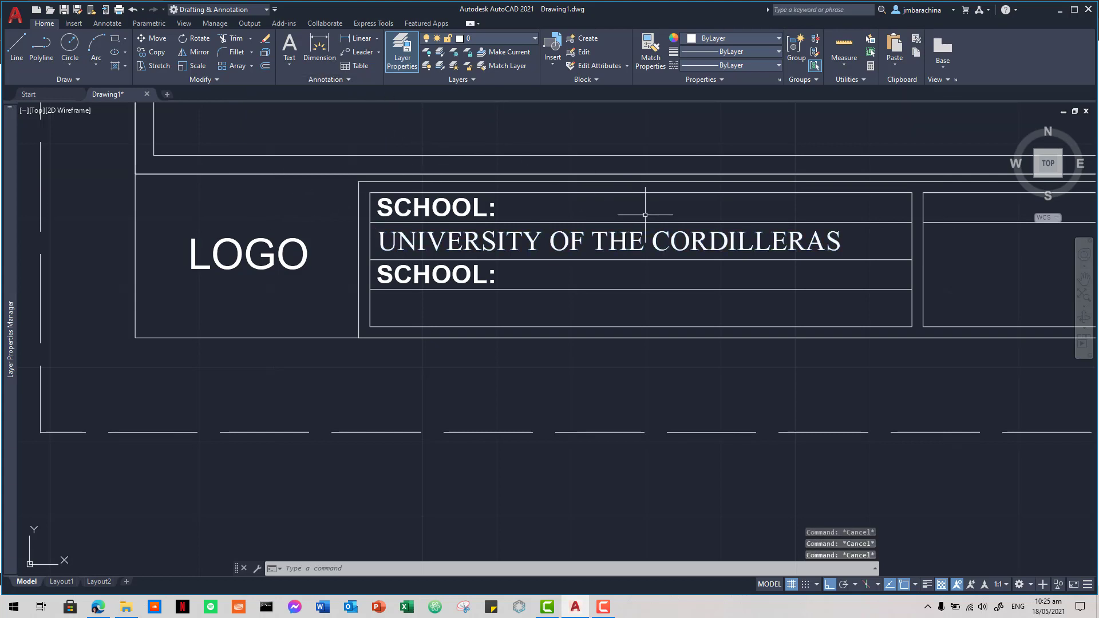
Step: Check the plate-01.pdf reference and change the SCHOOL: label in the third row to DEPARTMENT:
key(alt+Tab)
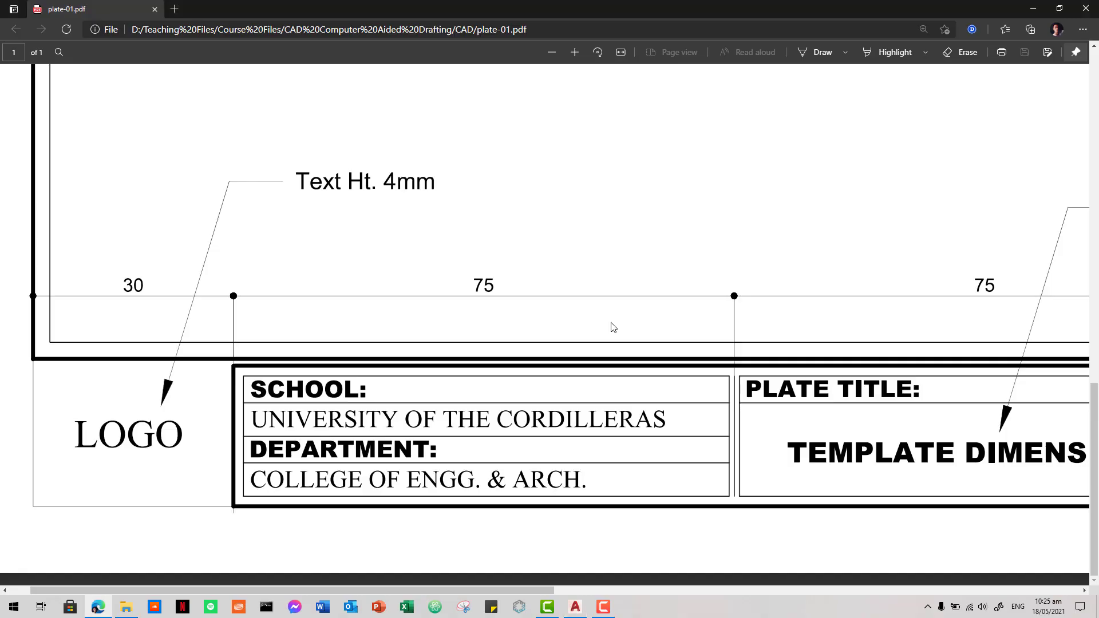
key(alt+Tab)
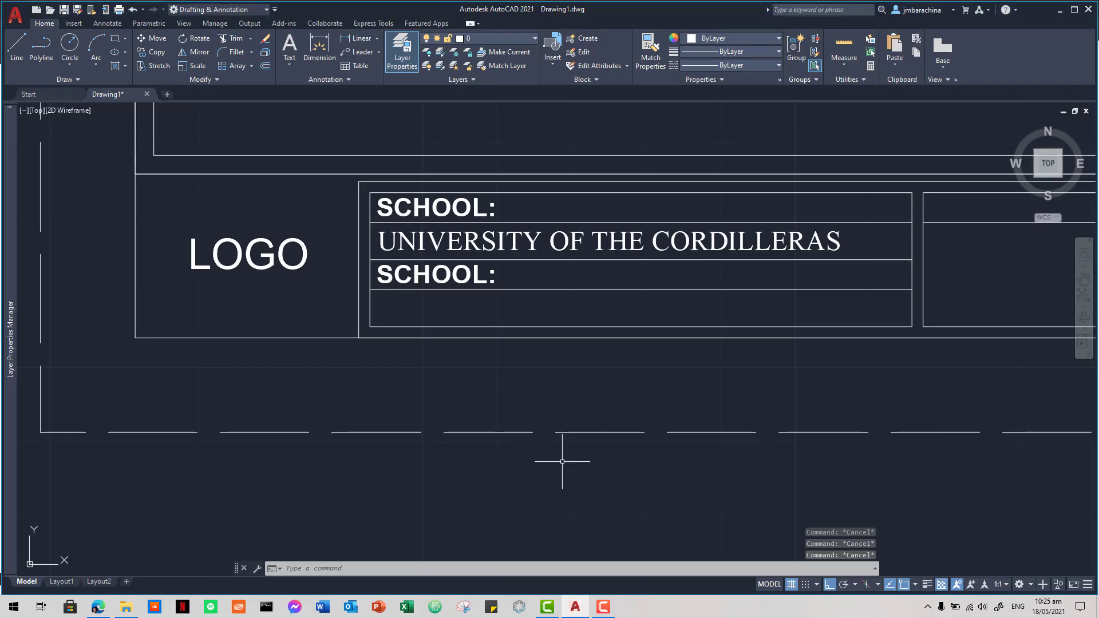
double_click(468, 281)
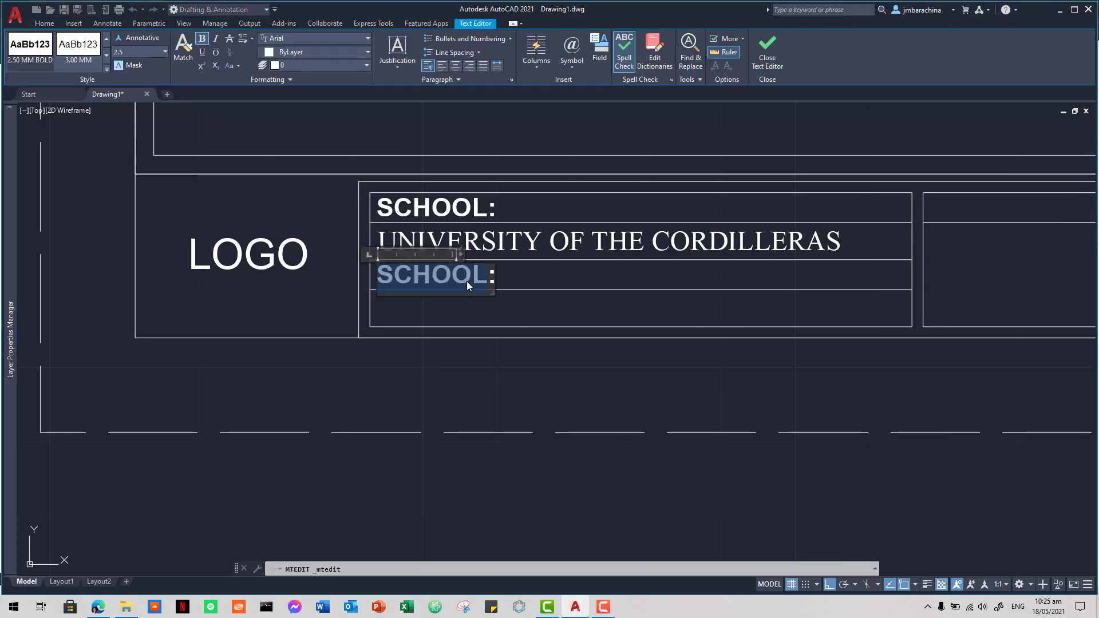
text(DEPART)
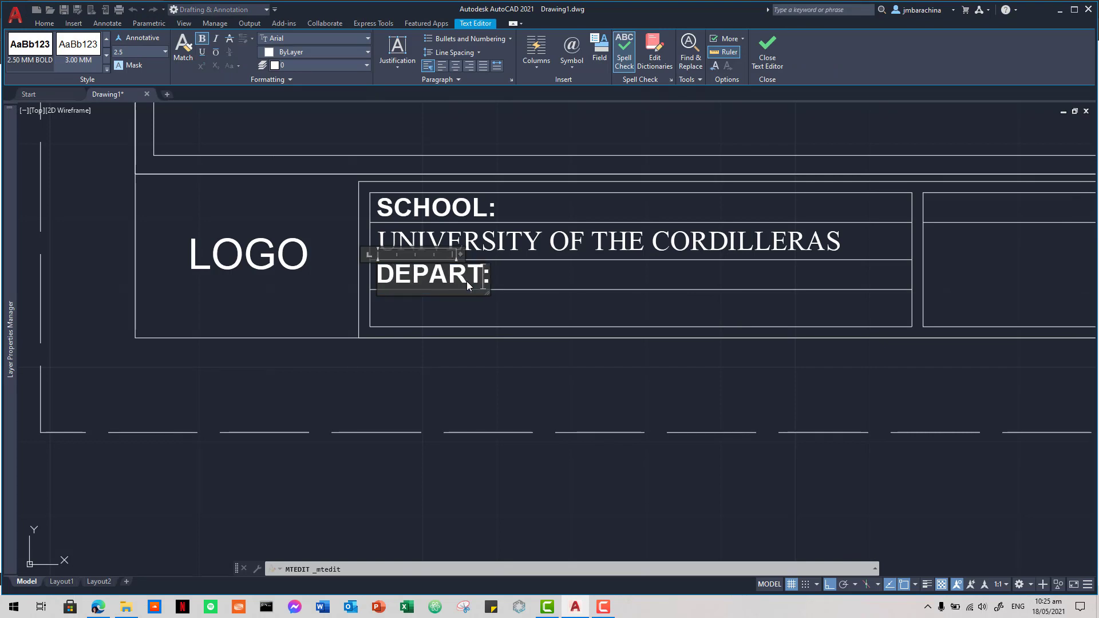
text(MENT)
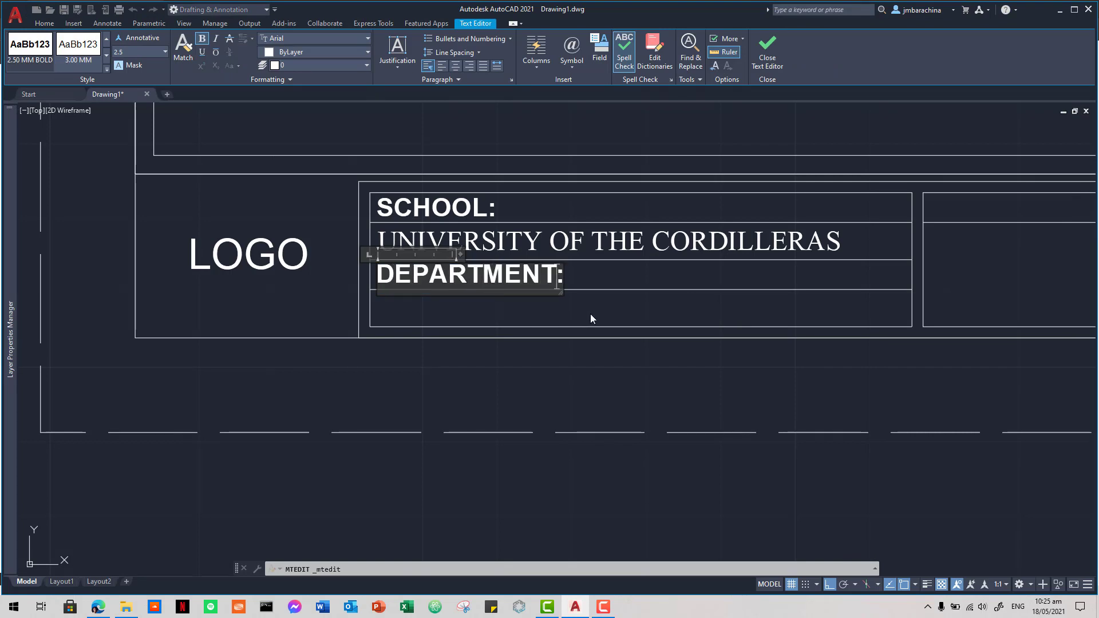
click(591, 319)
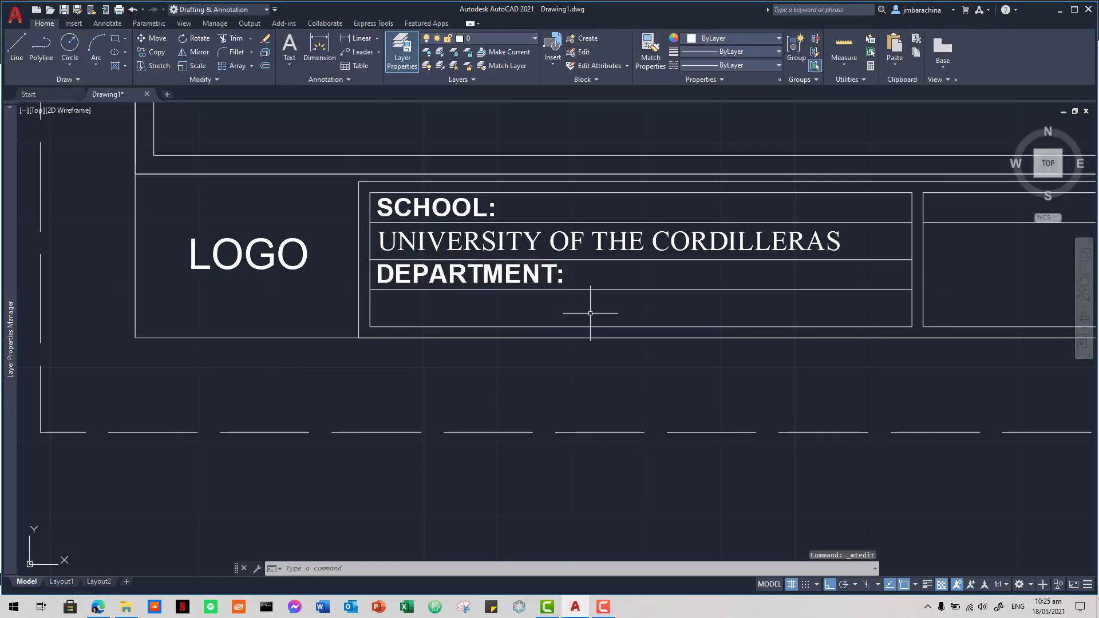
Step: Copy the UNIVERSITY OF THE CORDILLERAS text straight down from its row's upper-left corner to the fourth row's upper-left corner
click(529, 242)
text(C)
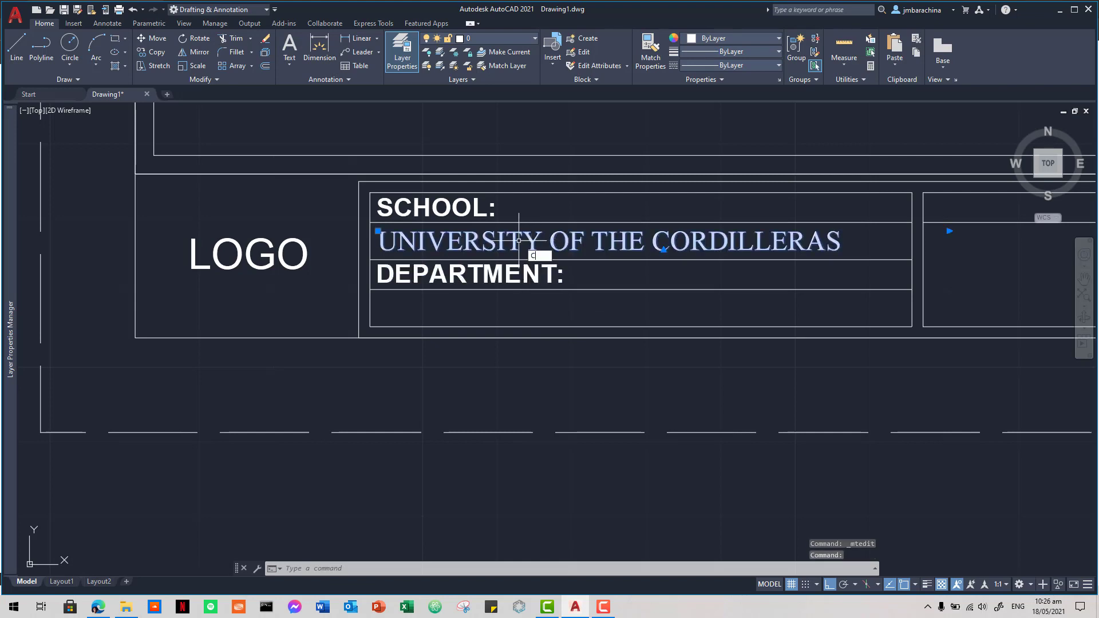
text(O)
key(Return)
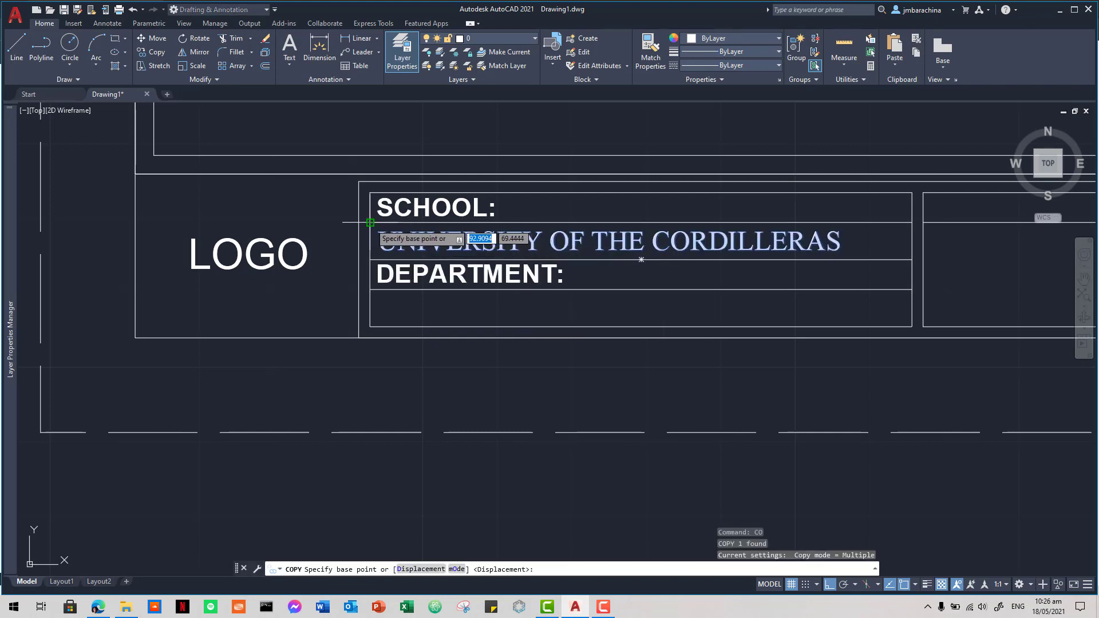
click(370, 223)
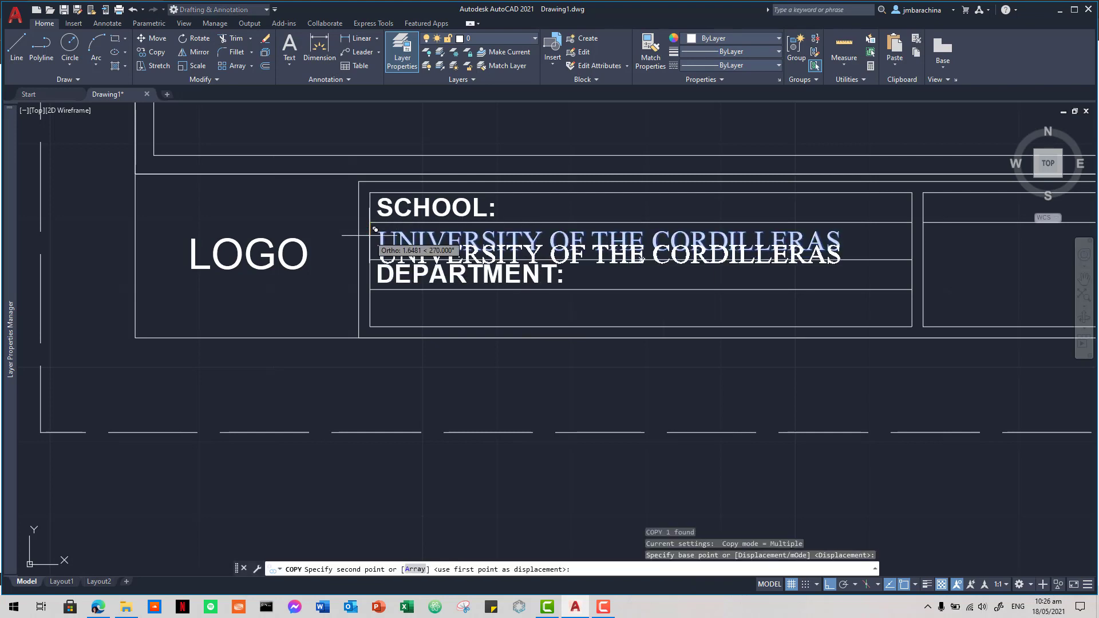
click(369, 290)
key(Escape)
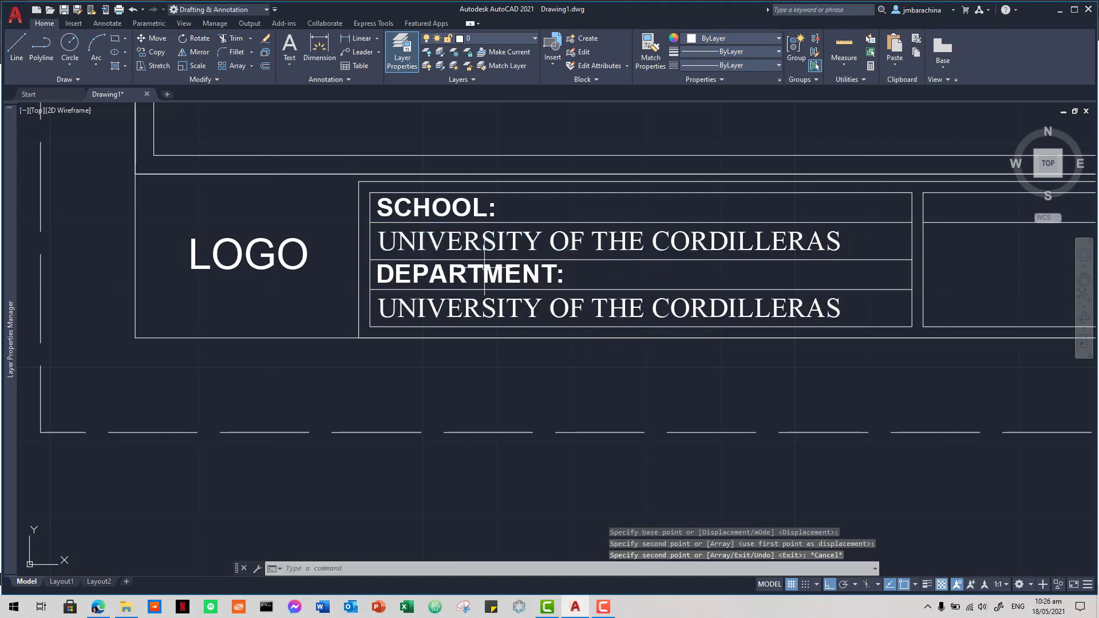
Step: Replace the copied UNIVERSITY OF THE CORDILLERAS text in the fourth row with COLLEGE OF ENG'G AND ARCH
click(524, 308)
double_click(518, 308)
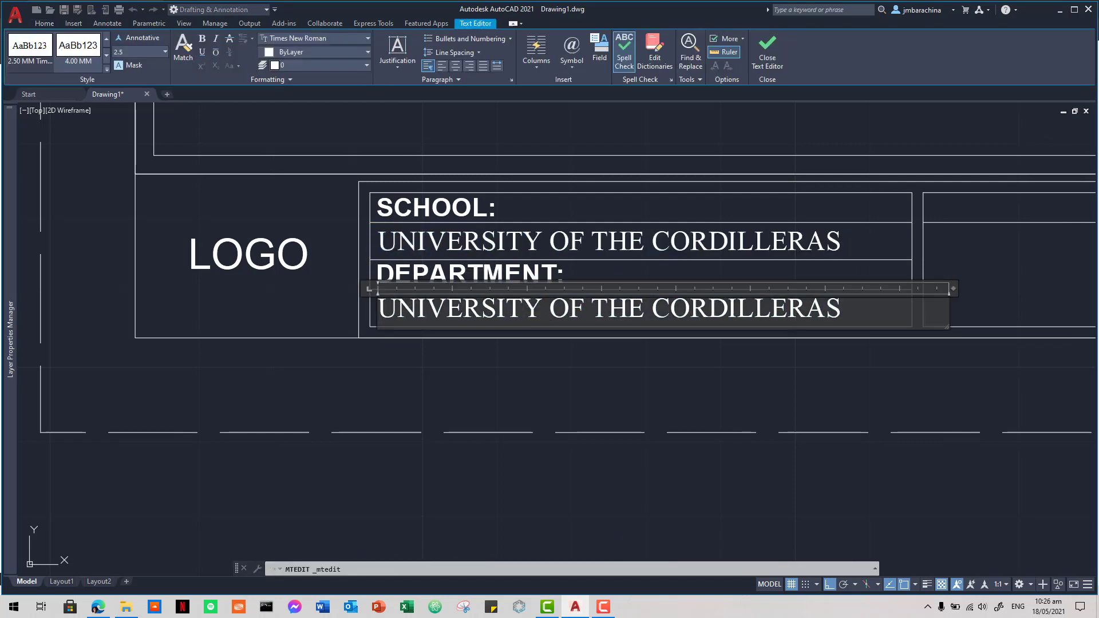
key(ctrl+a)
text(COLL)
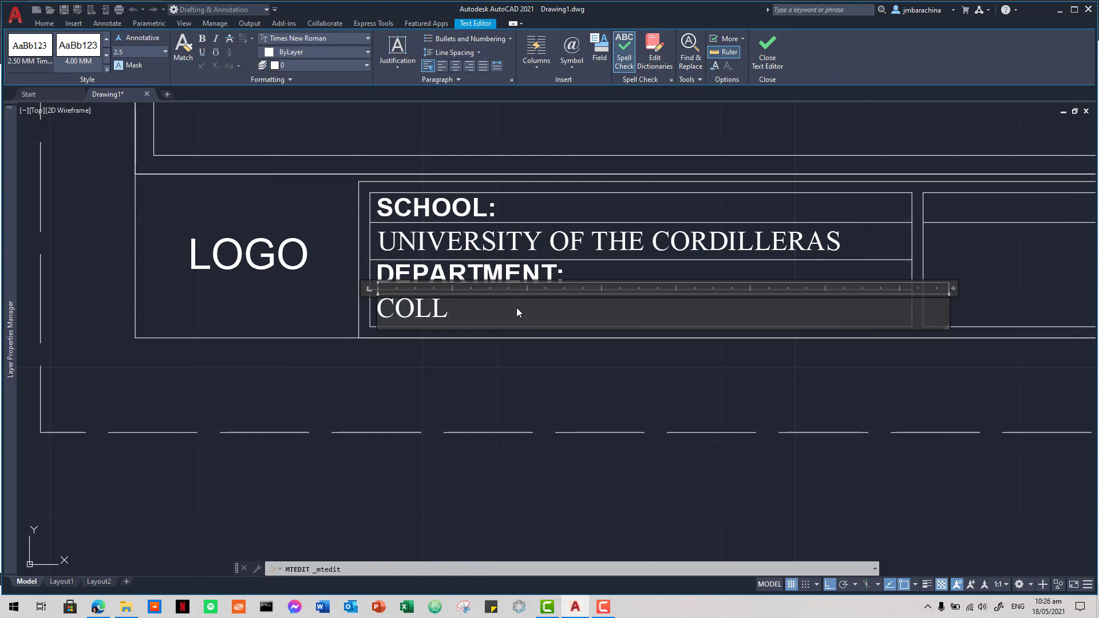
text(EGE OF ENG'G AND ARCH.)
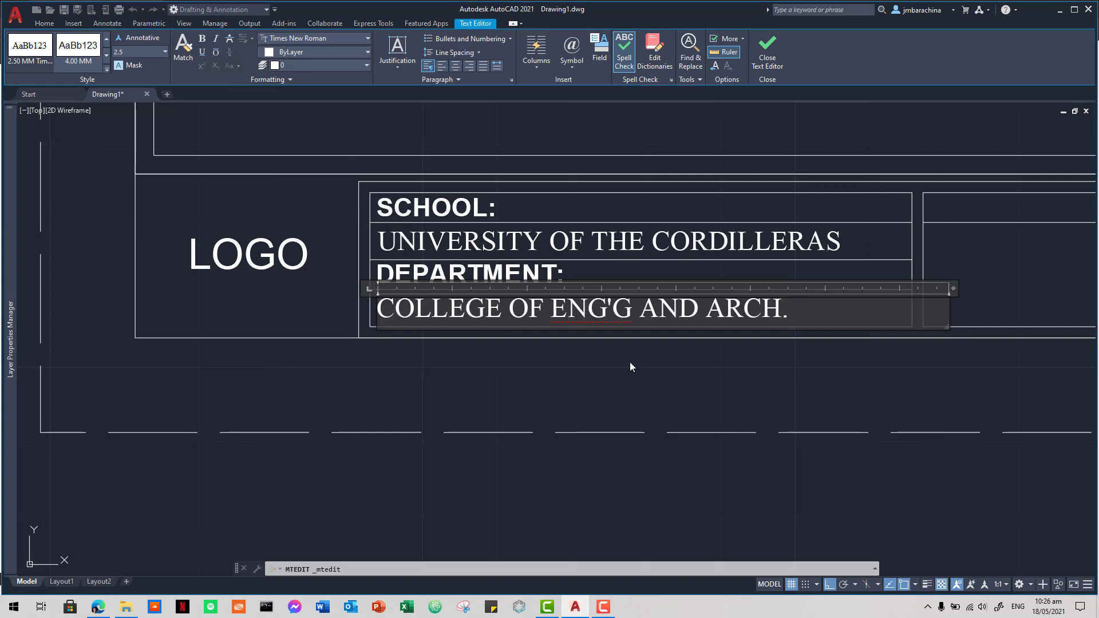
click(650, 412)
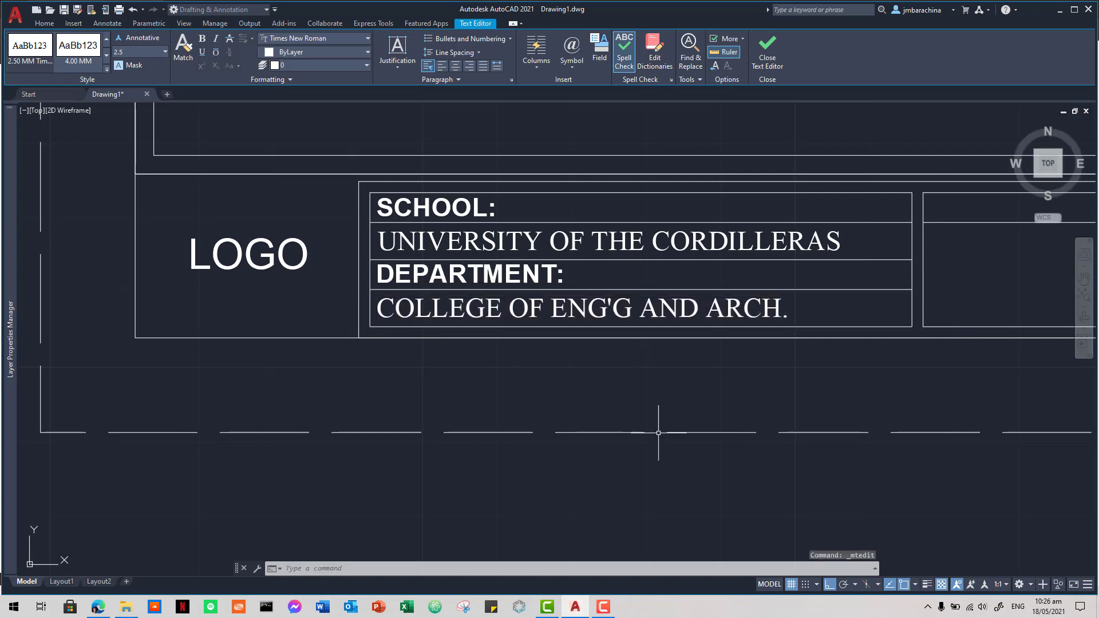
Step: Check the department wording and the plate title cell's labels and text height in the plate-01.pdf reference, then return to AutoCAD
key(alt+Tab)
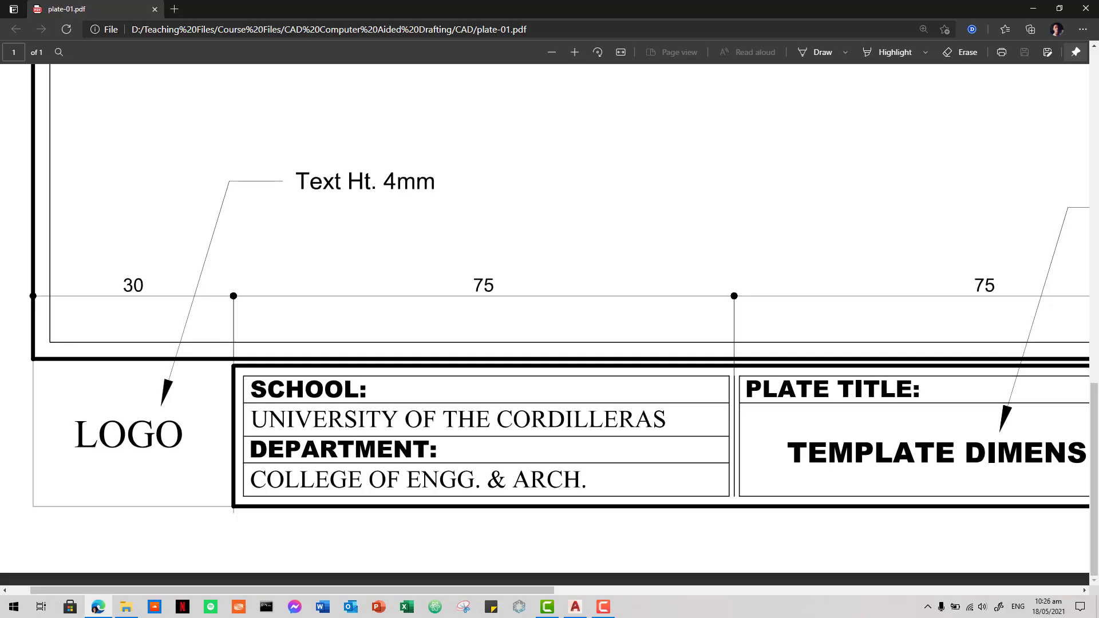
key(alt+Tab)
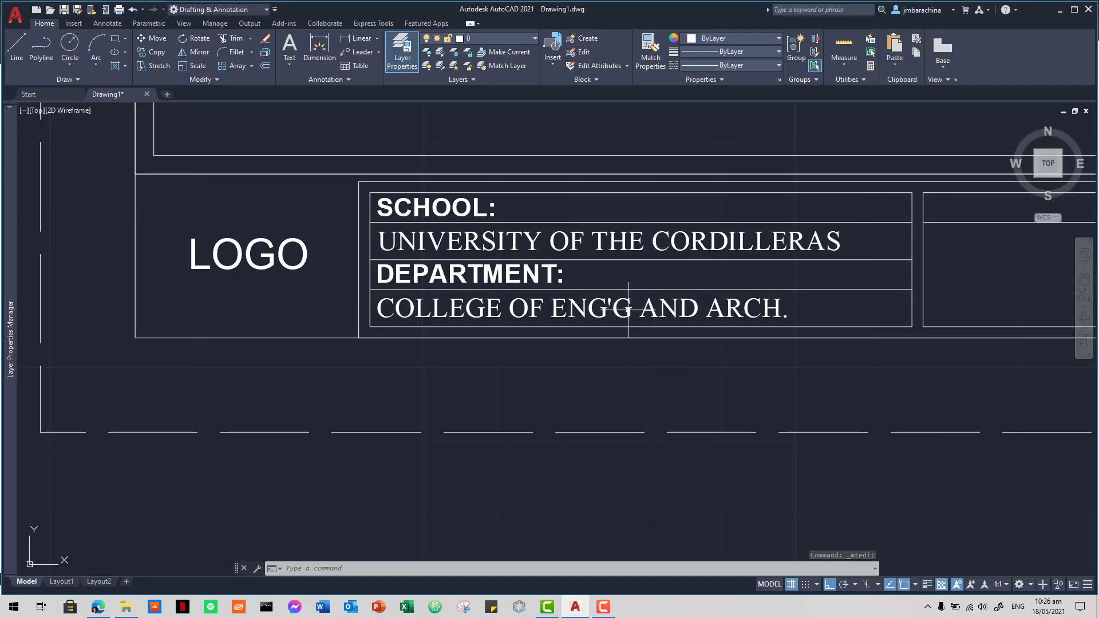
scroll(764, 385, down, 3)
middle_drag(791, 397, 538, 386)
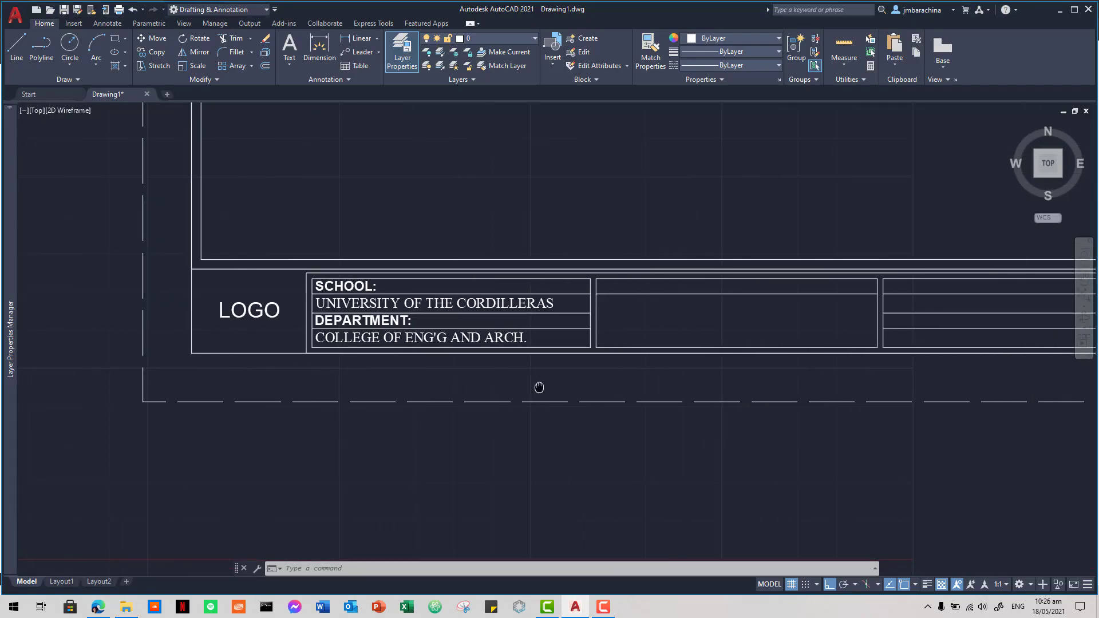
key(alt+Tab)
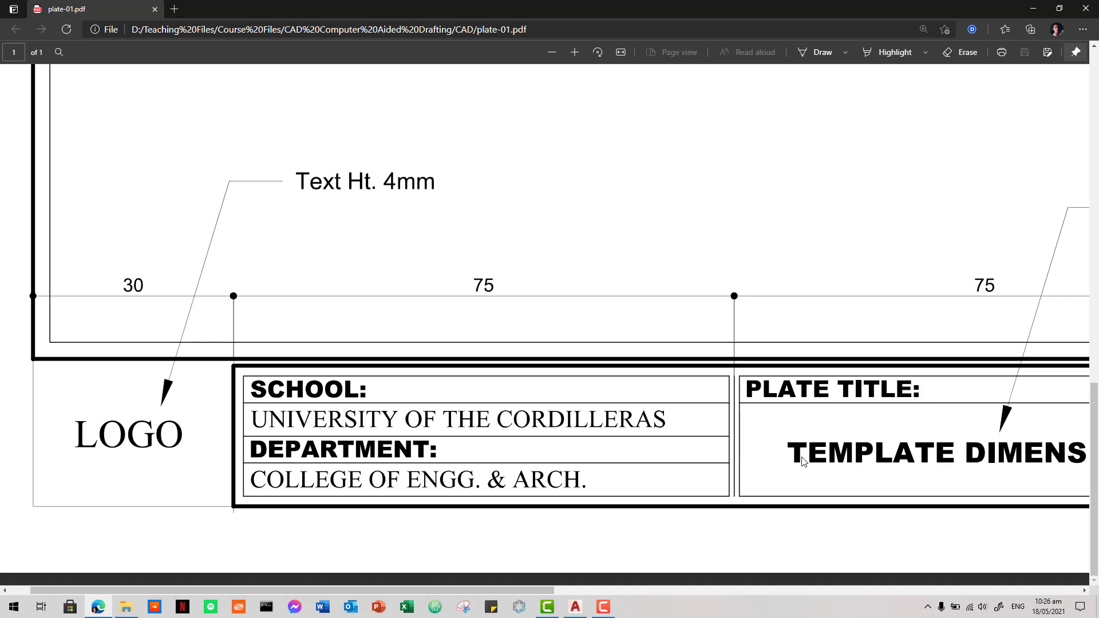
ctrl+scroll(803, 461, down, 3)
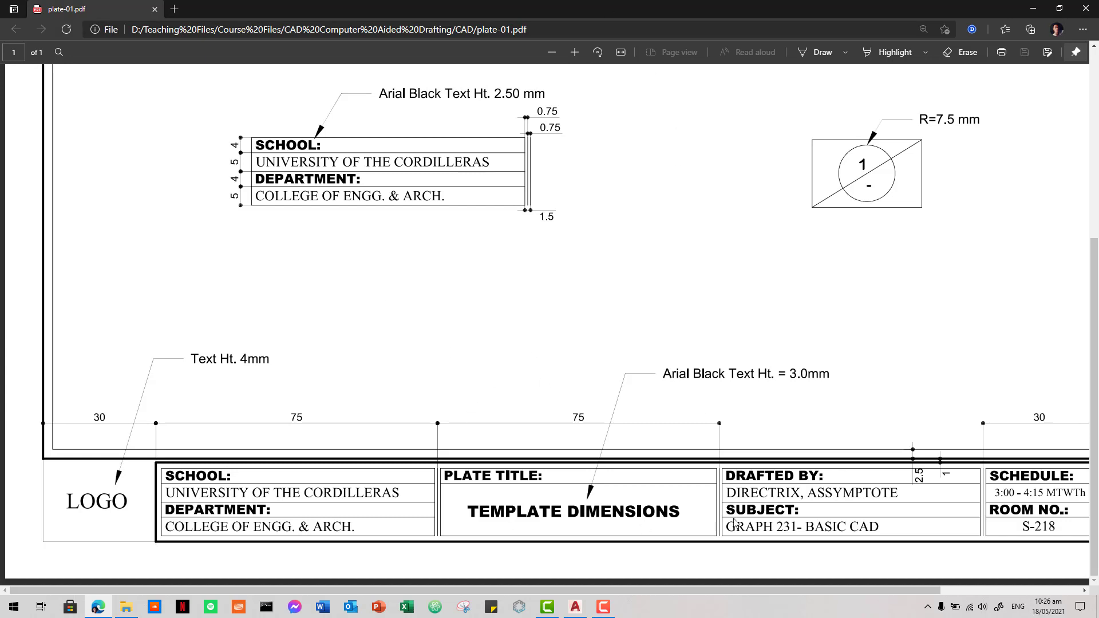
key(alt+Tab)
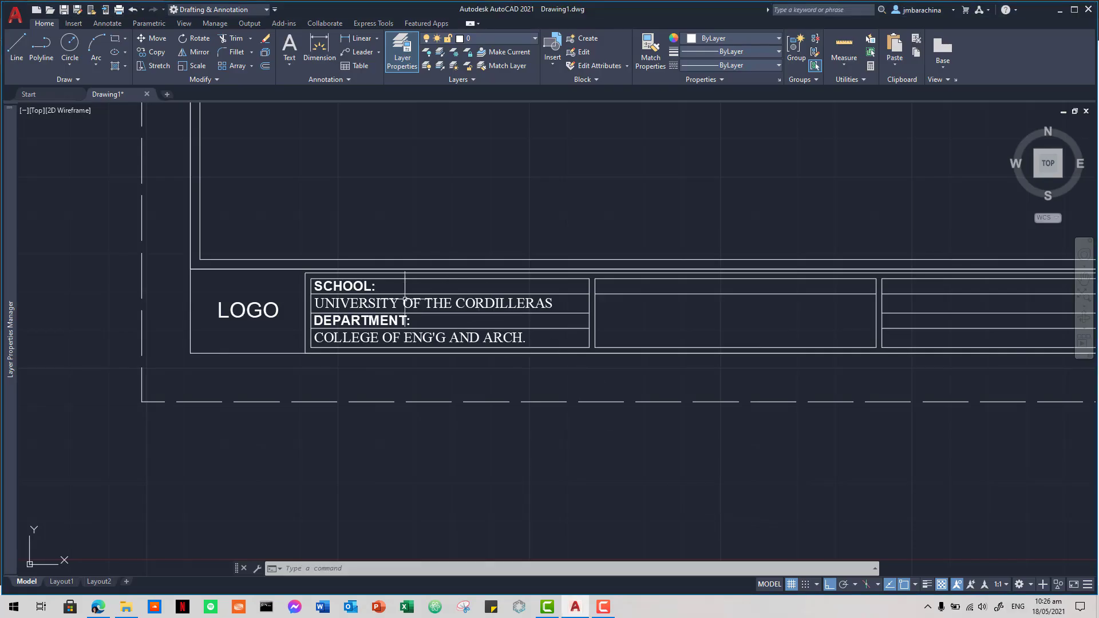
key(alt+Tab)
key(alt+Tab)
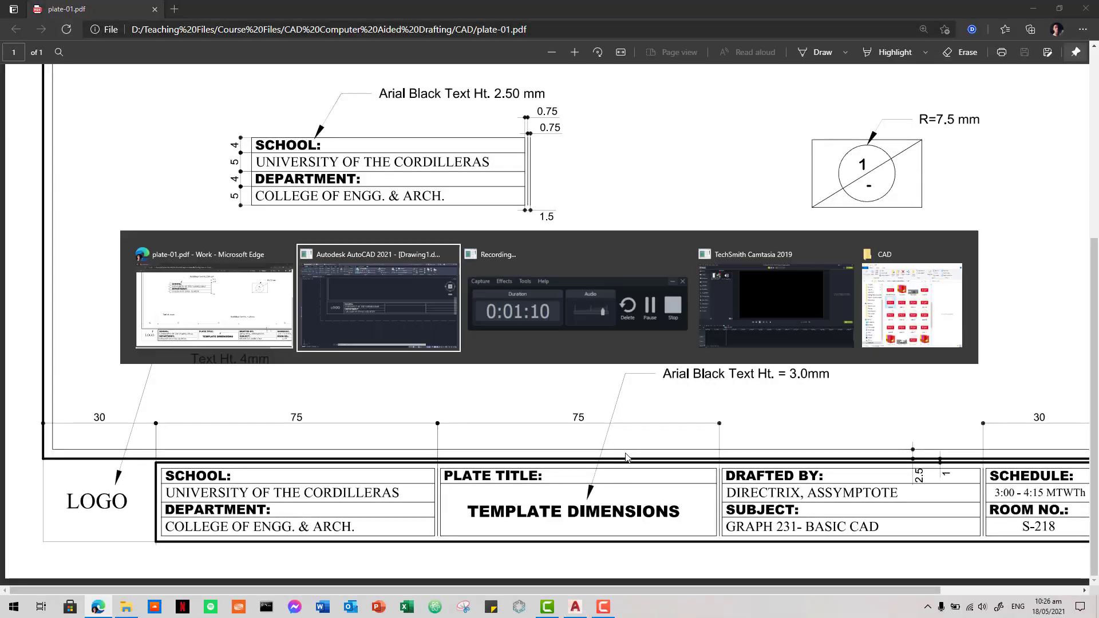
Step: Copy the SCHOOL: label from its cell's upper-left corner to the upper-left corner of the adjacent block's header row
click(331, 286)
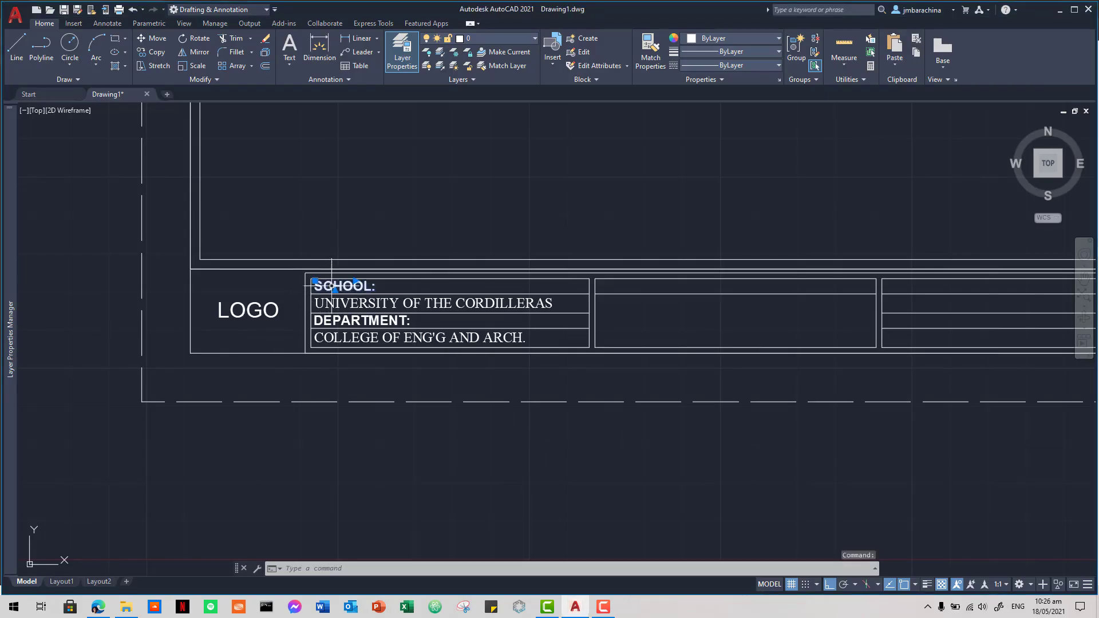
text(CO)
key(Return)
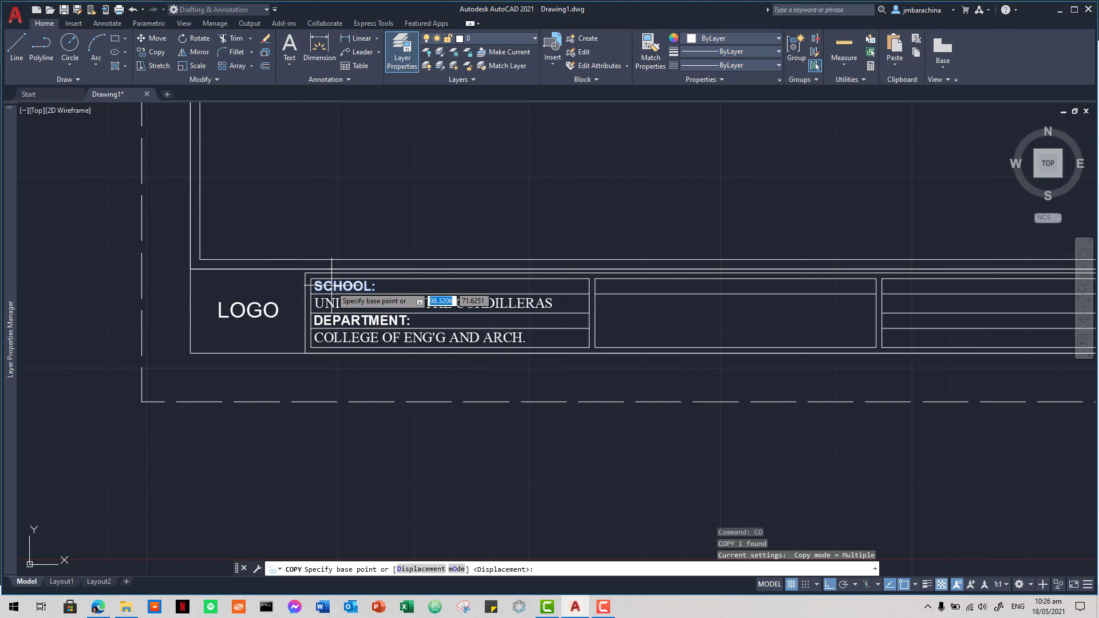
scroll(330, 289, up, 2)
scroll(328, 290, up, 1)
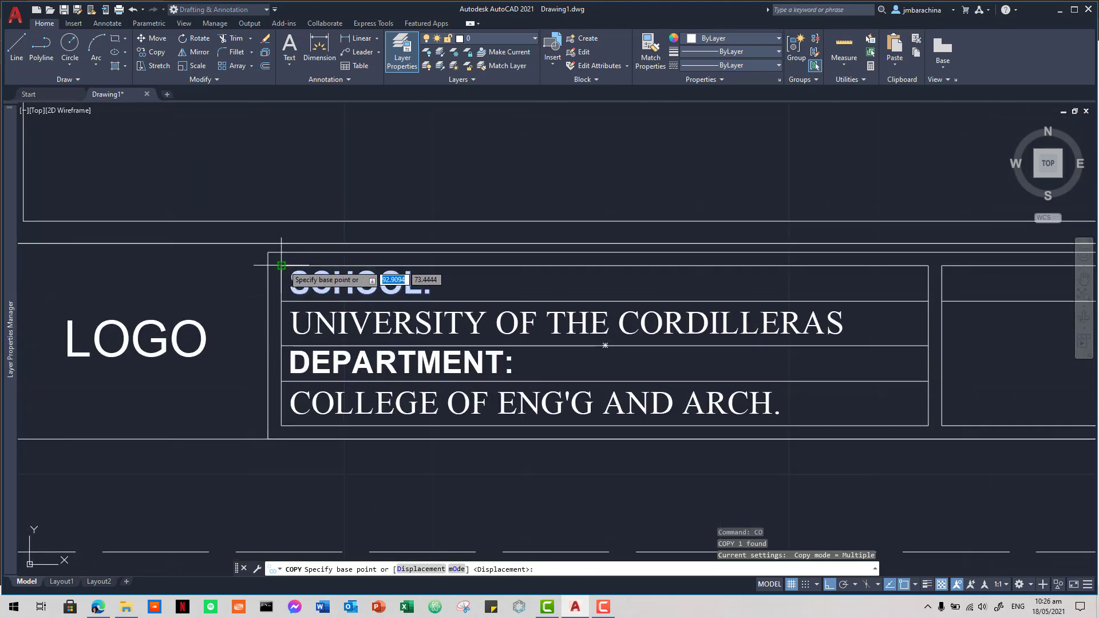
click(329, 289)
middle_drag(868, 286, 517, 279)
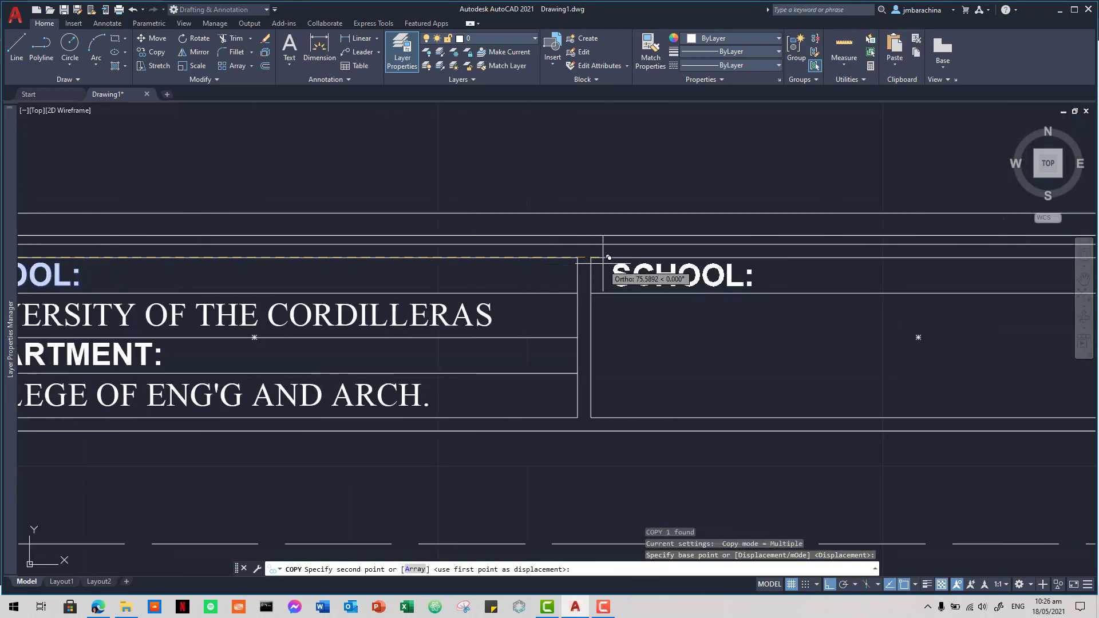
click(595, 253)
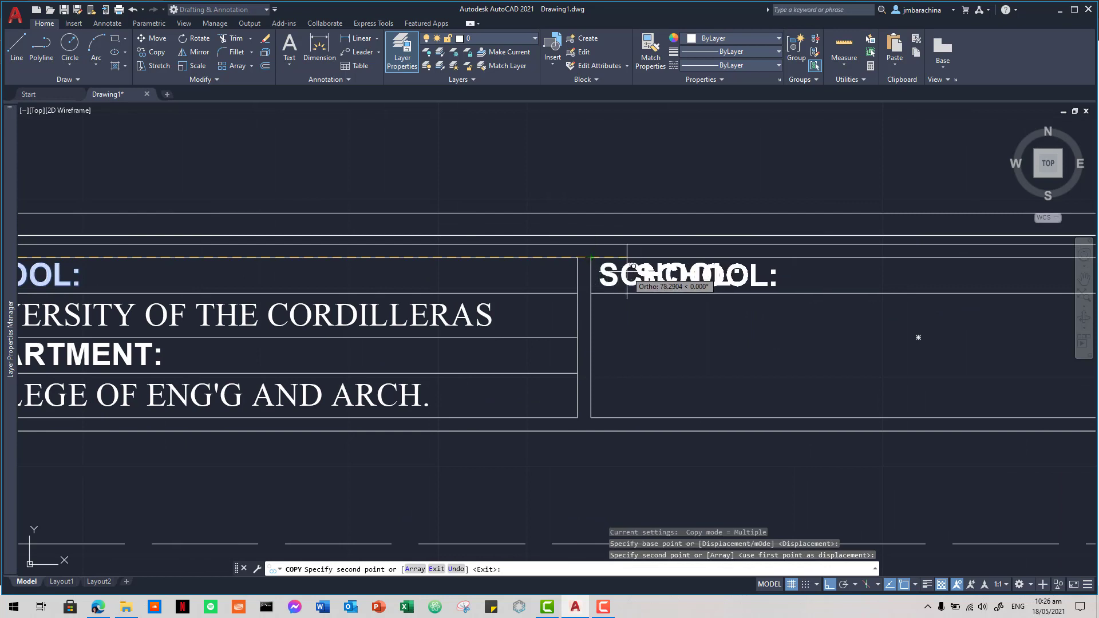
key(Escape)
Step: Change the copied SCHOOL: label in the second block's header row to PLATE TITLE:
double_click(657, 273)
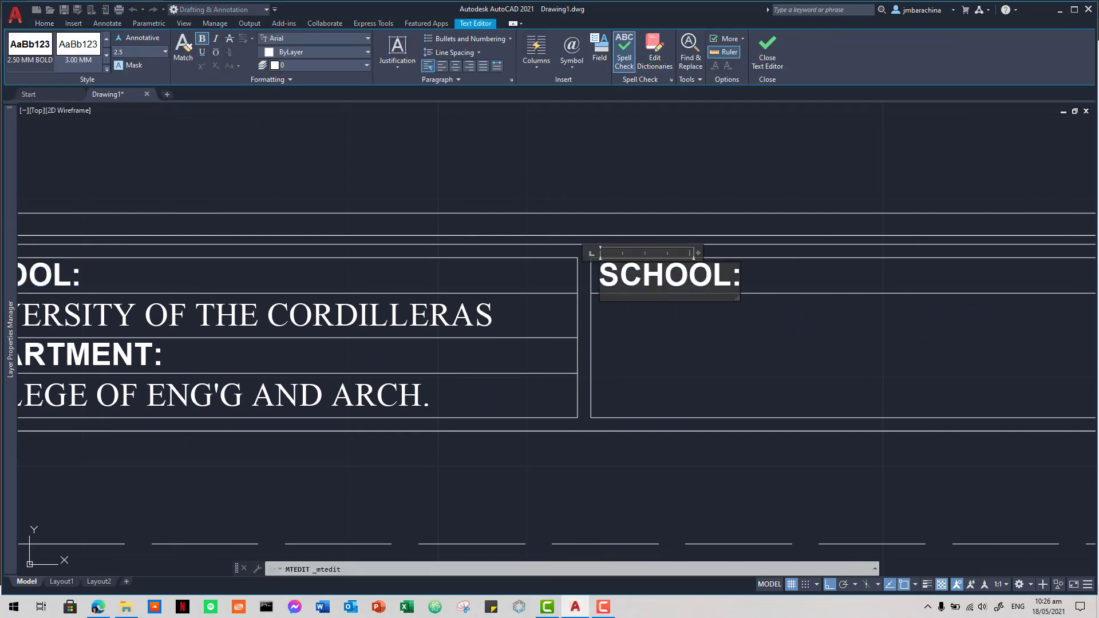
double_click(656, 274)
text(PLA)
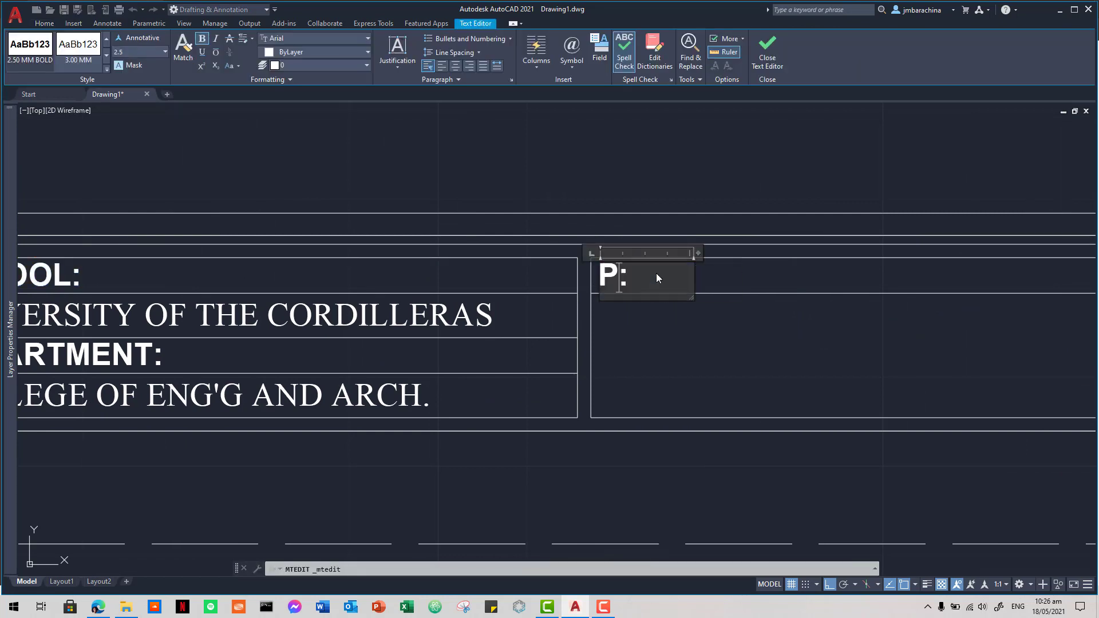
text(TE TITL)
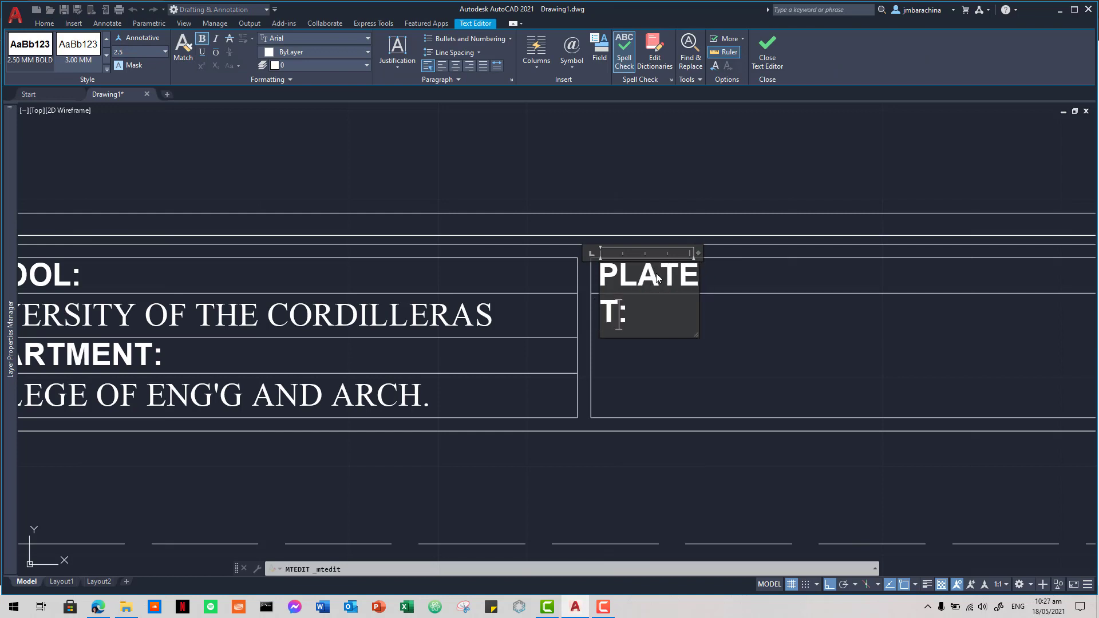
text(E)
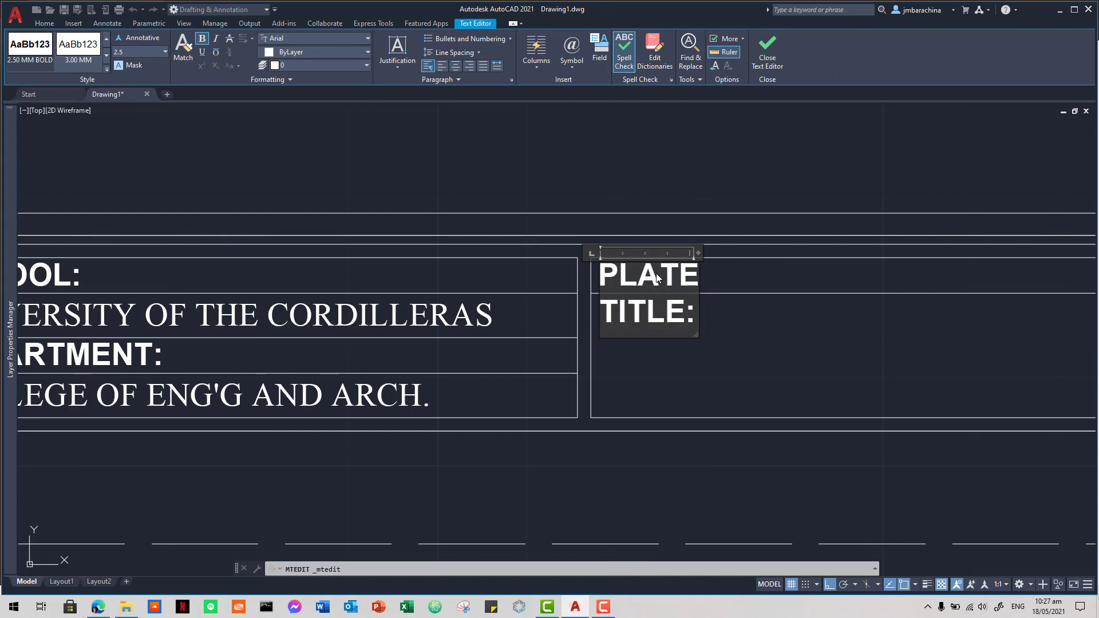
click(755, 302)
Step: Widen the PLATE TITLE: text frame so the label fits on a single line, then clear the selection
click(698, 281)
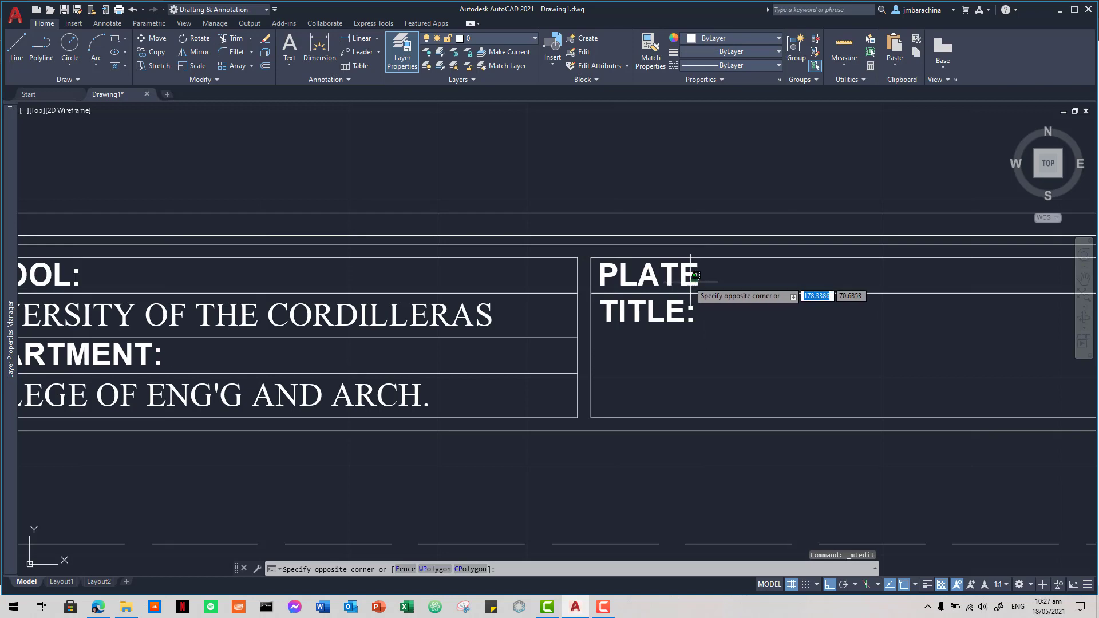
click(689, 267)
click(692, 264)
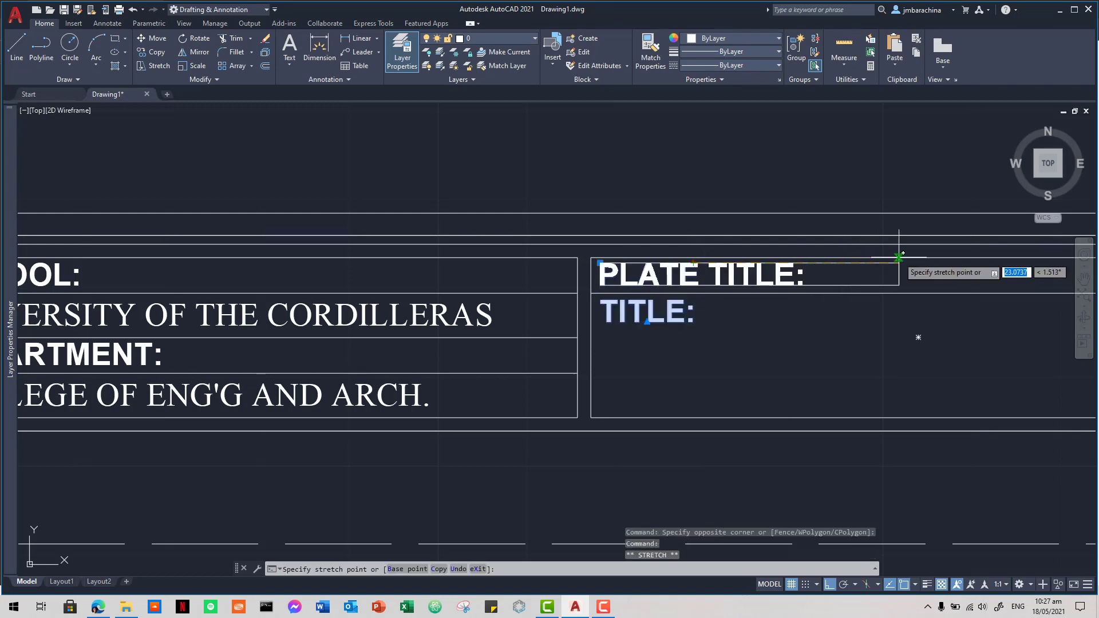
click(905, 263)
key(Escape)
Step: With Ortho off, copy the LOGO text from a base point below it to the midpoint of the PLATE TITLE block's lower edge
scroll(916, 360, down, 5)
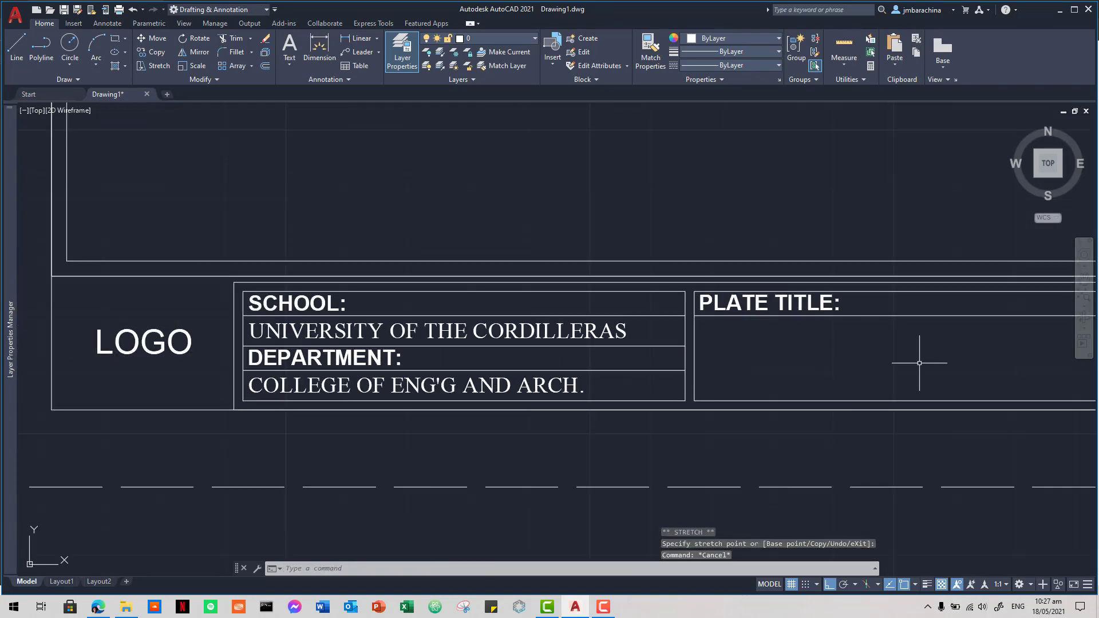
middle_drag(927, 373, 656, 360)
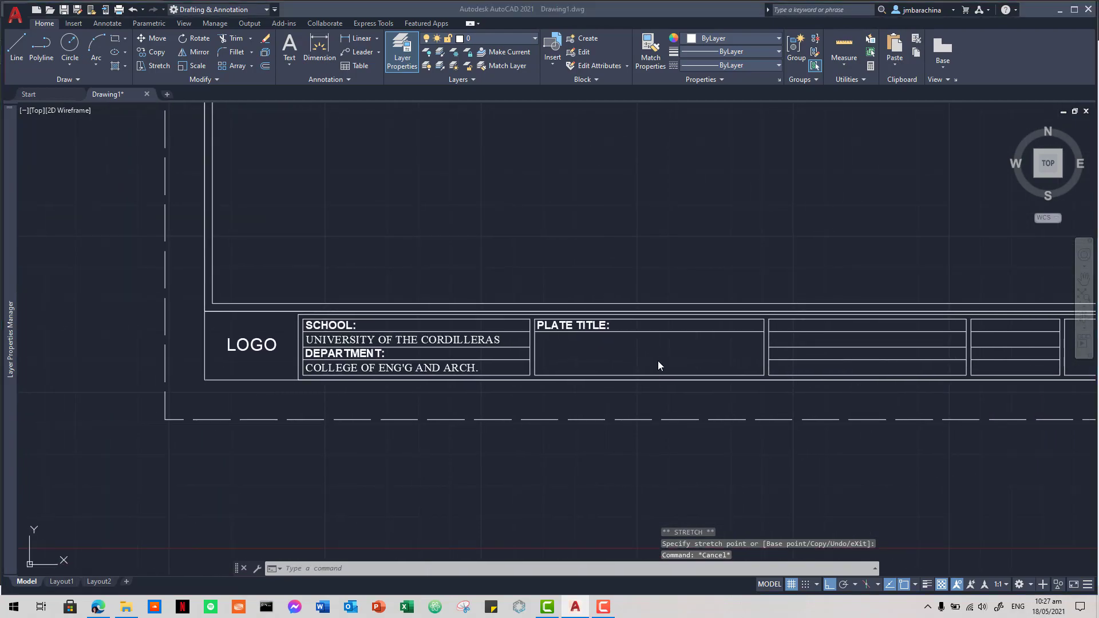
key(alt+Tab)
key(alt+Tab)
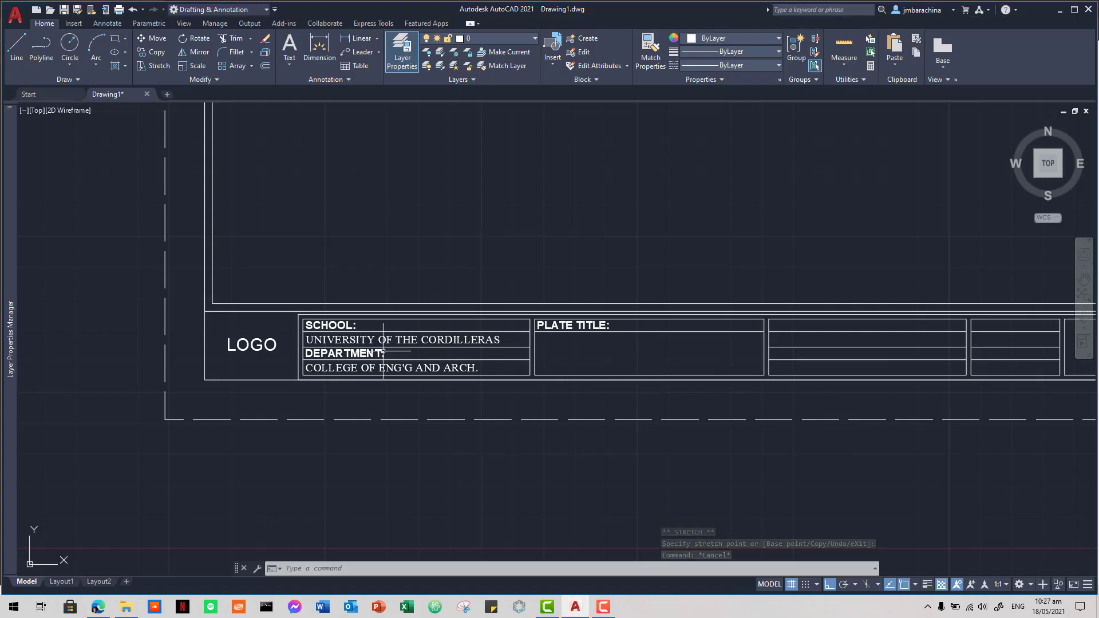
click(279, 344)
click(247, 326)
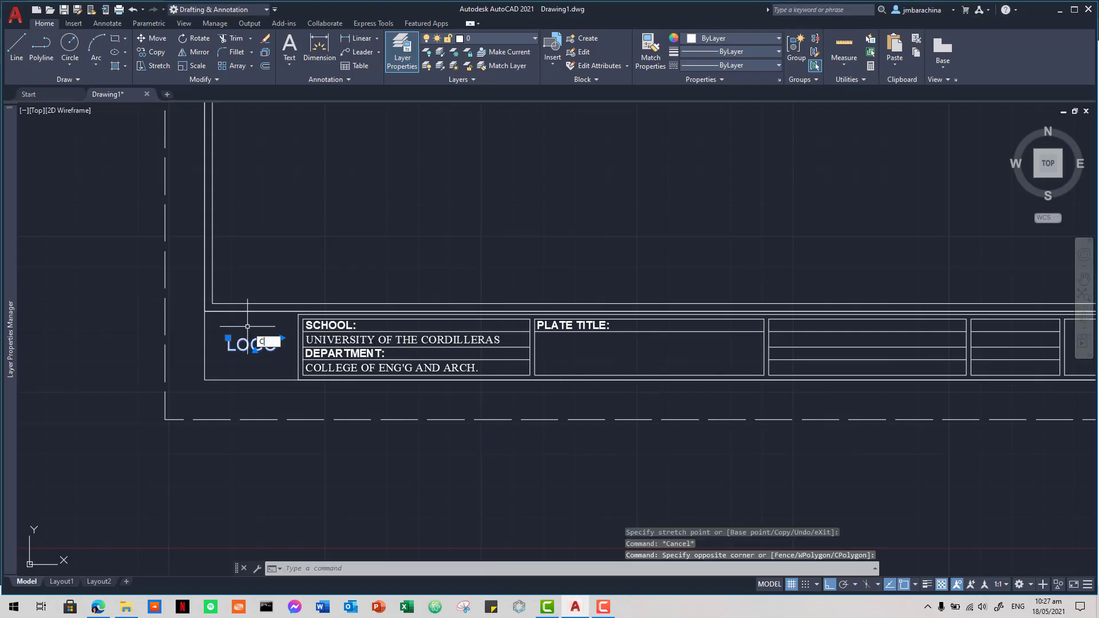
key(Return)
click(254, 363)
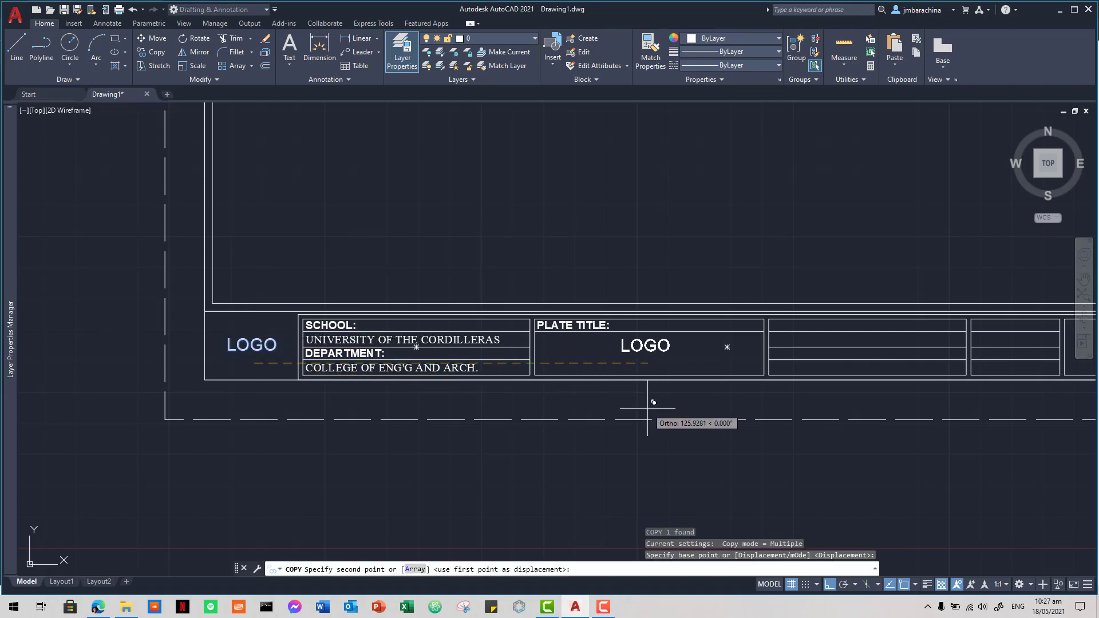
key(F8)
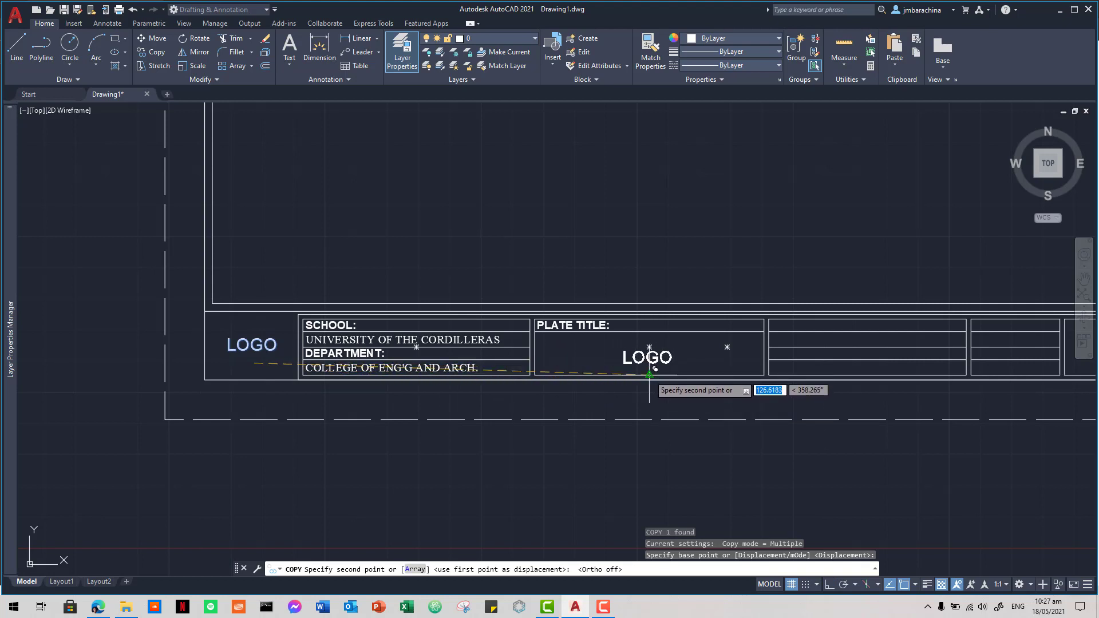
click(649, 374)
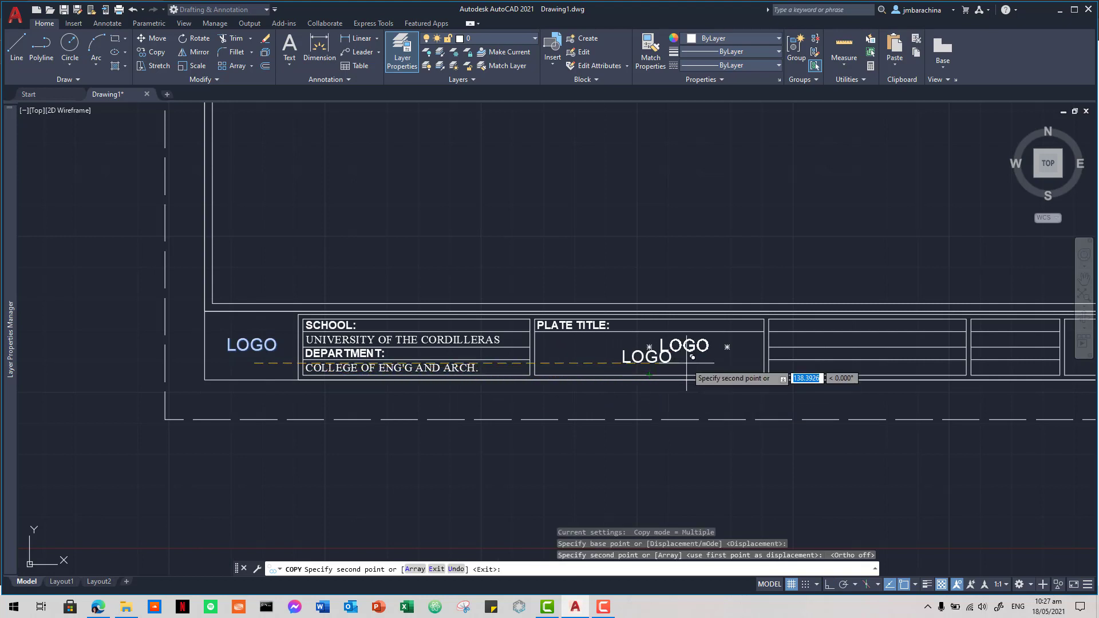
key(Escape)
Step: Replace the copied LOGO text under PLATE TITLE: with TEMPLATE DIMENSION
scroll(663, 357, up, 2)
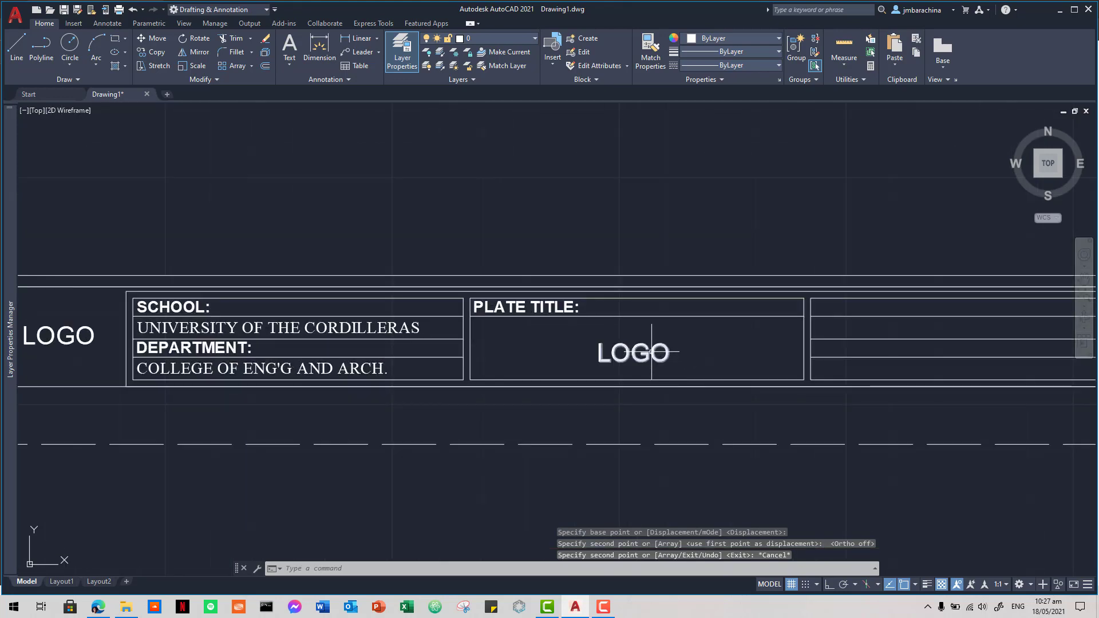
double_click(651, 351)
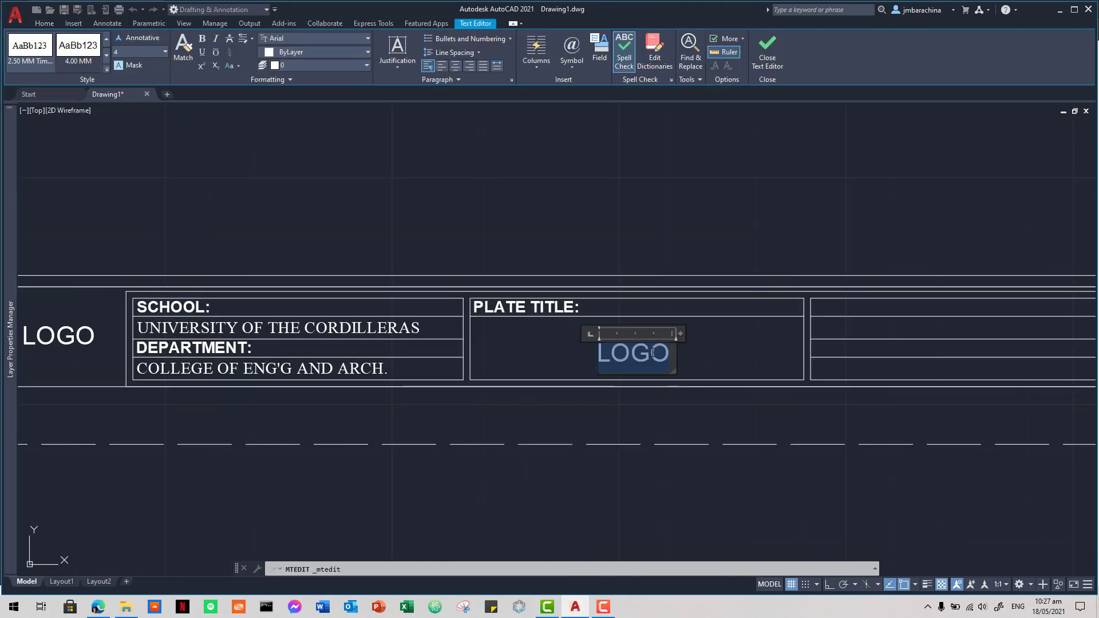
text(TEMPLAT)
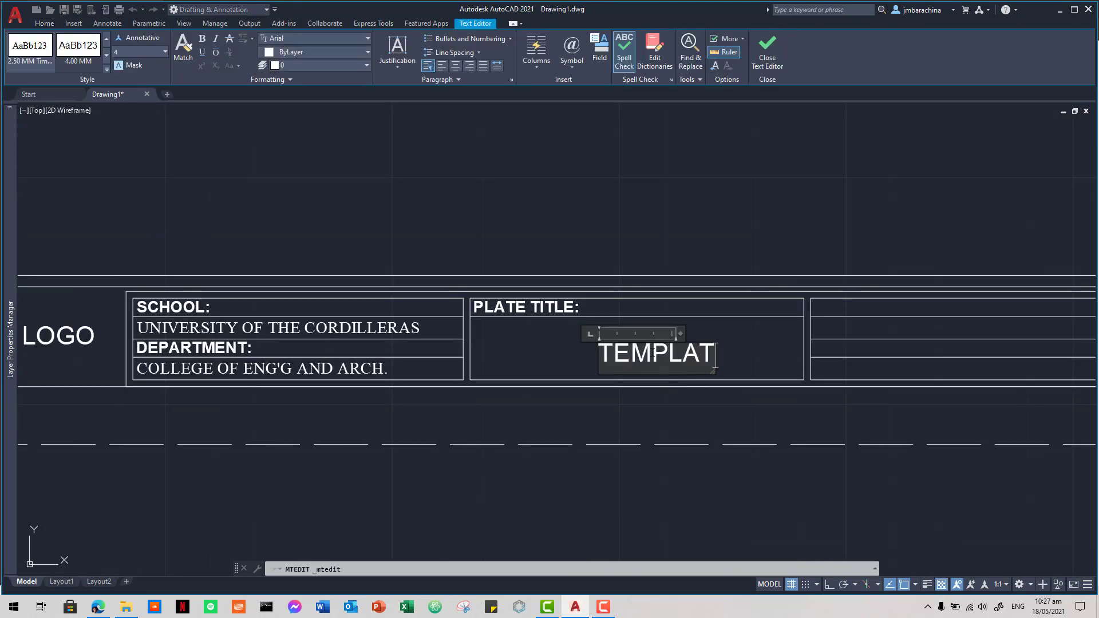
text(E DIM)
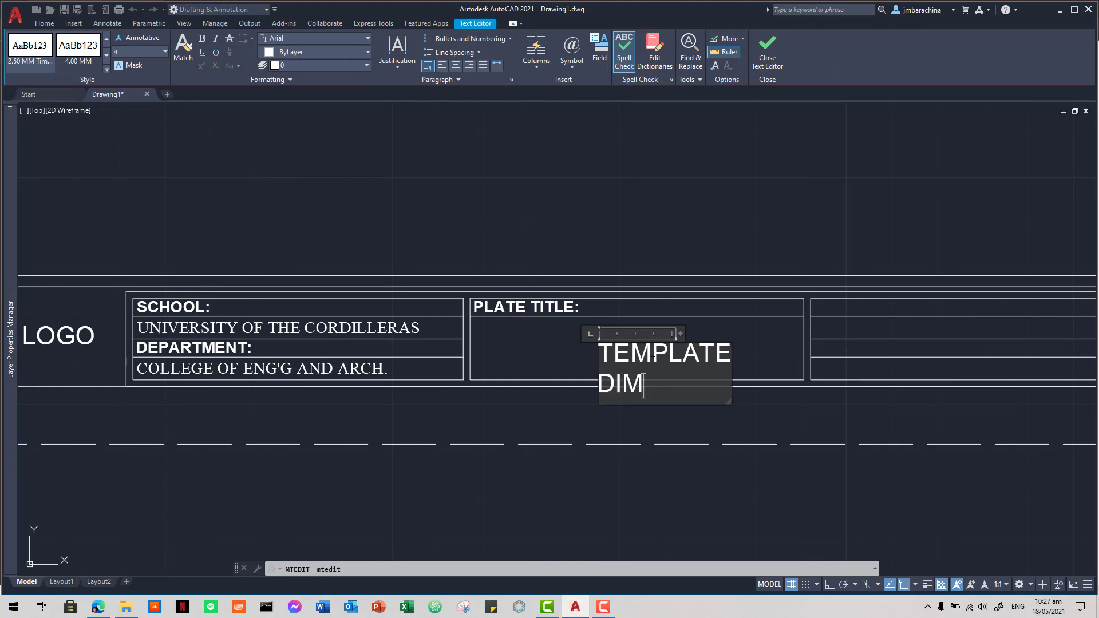
text(END)
key(BackSpace)
text(SION)
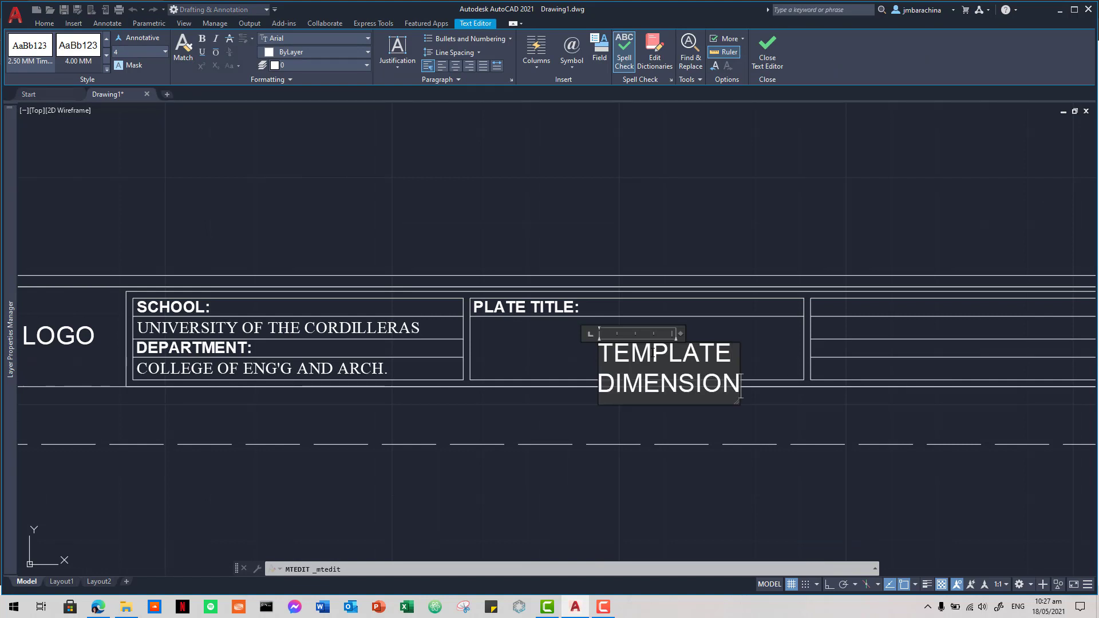
click(761, 361)
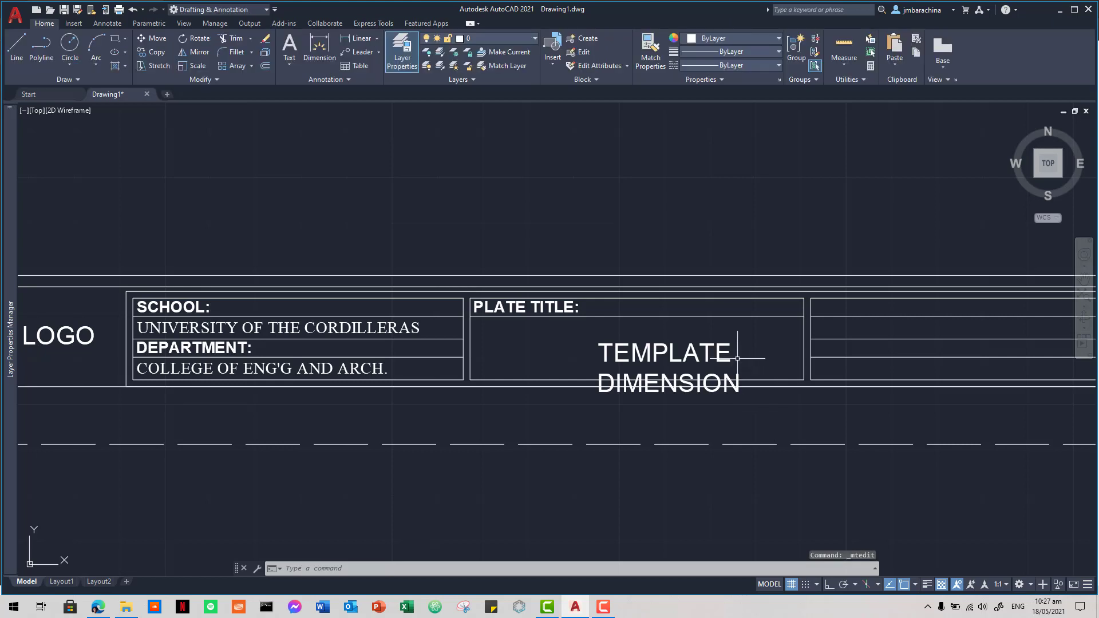
Step: Widen the TEMPLATE DIMENSION text frame under PLATE TITLE: so the text fits on a single line
click(736, 358)
click(698, 342)
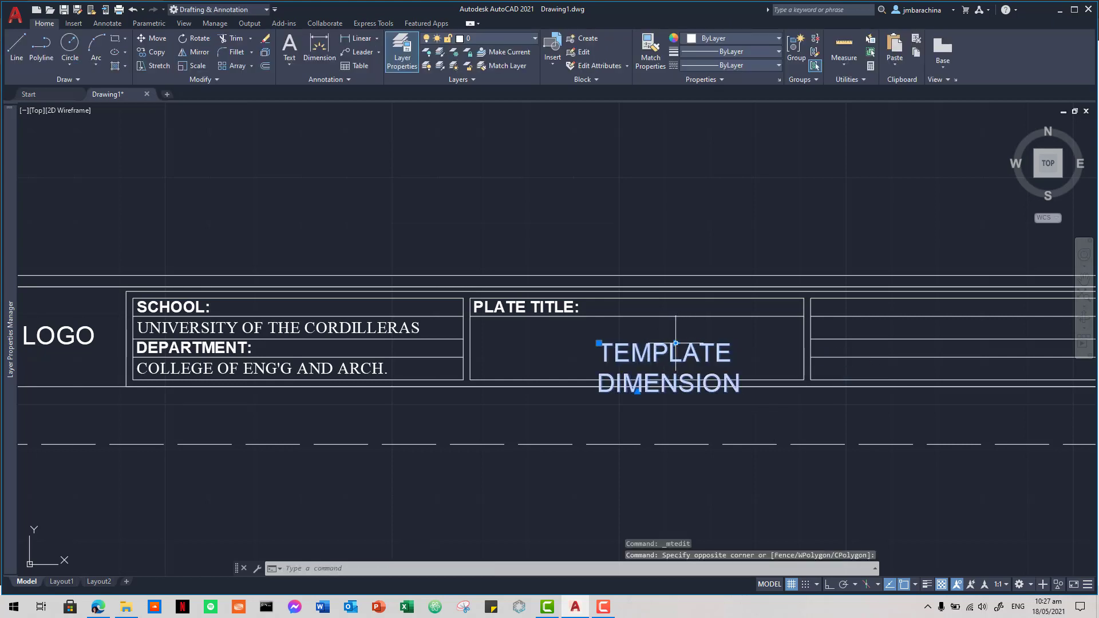
click(676, 342)
click(848, 343)
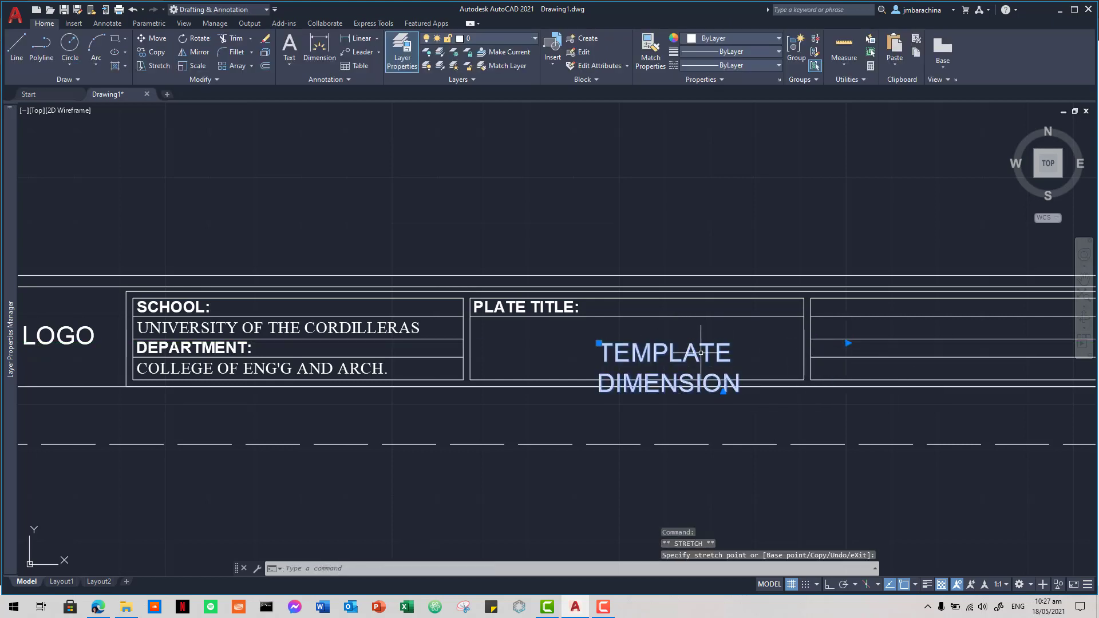
click(670, 337)
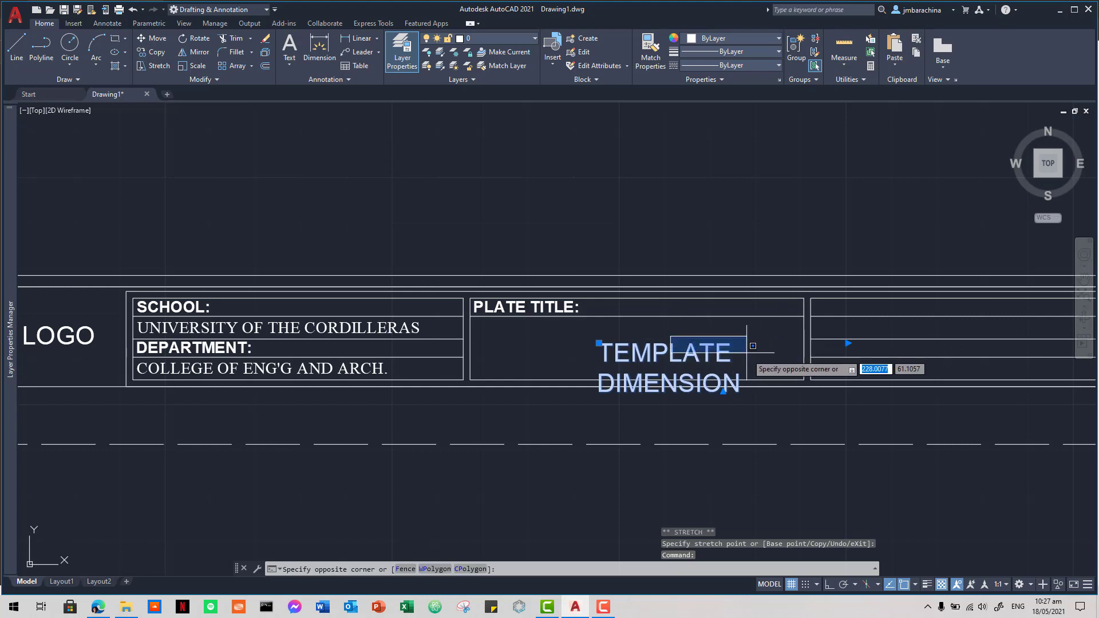
click(847, 342)
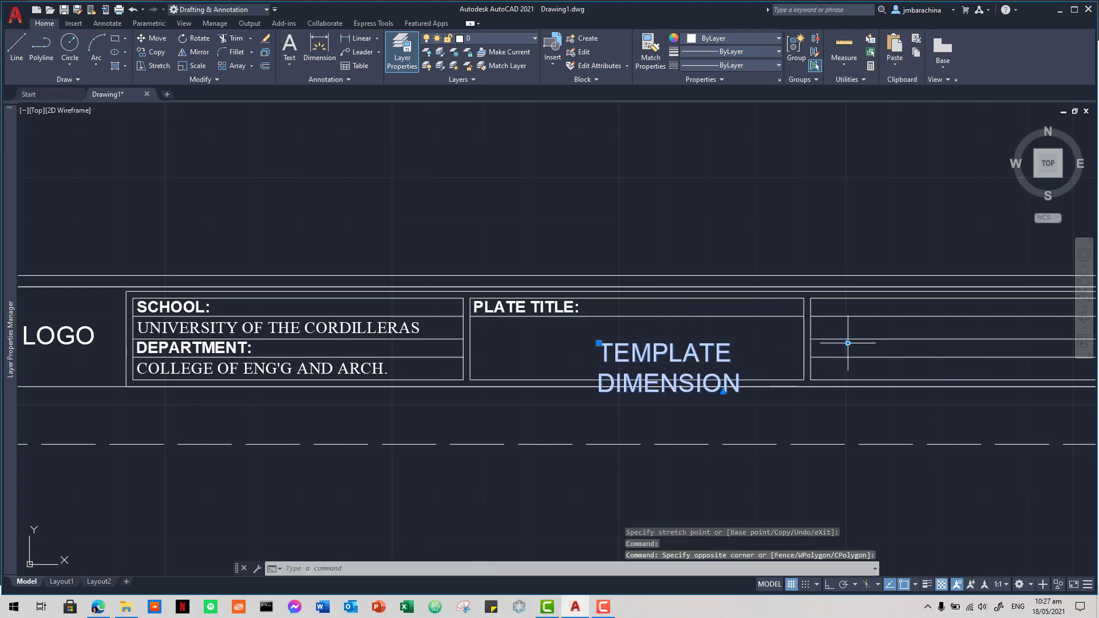
click(847, 343)
click(915, 343)
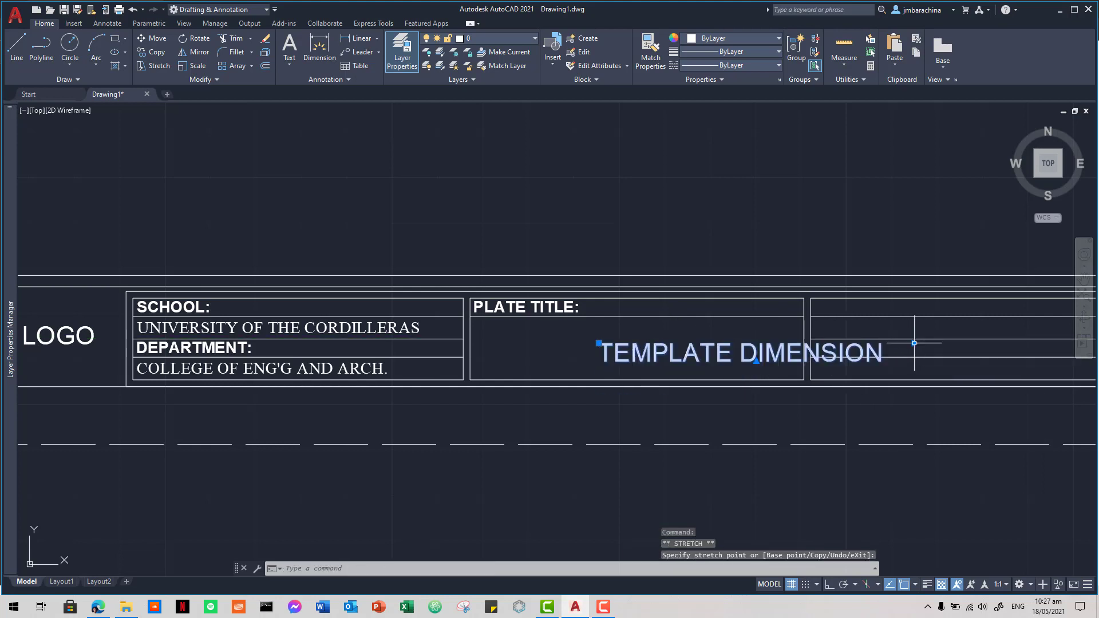
Step: Move the TEMPLATE DIMENSION text so it lies within the cell below PLATE TITLE:
key(Return)
click(750, 414)
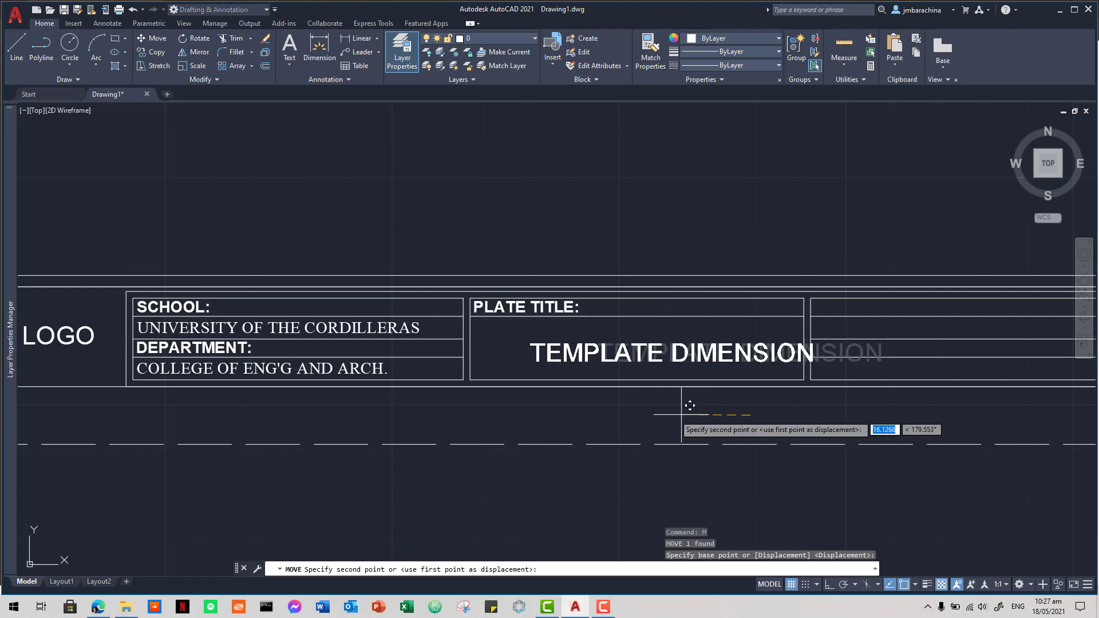
click(645, 411)
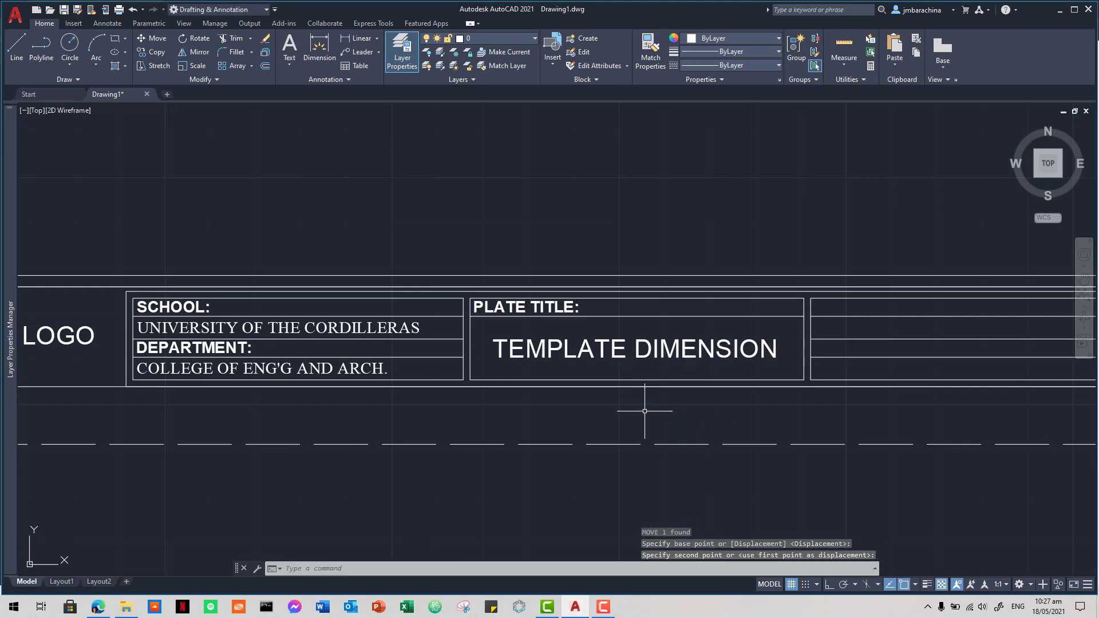
Step: Apply the 3.00 MM text style to the TEMPLATE DIMENSION text and finish editing it
double_click(652, 352)
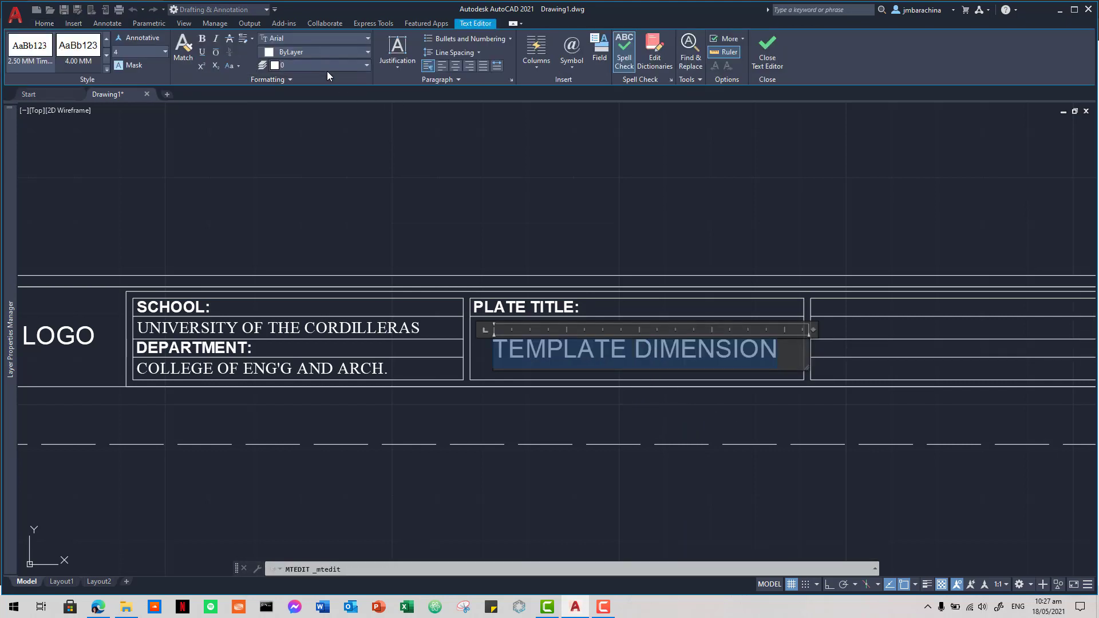
click(106, 55)
click(96, 52)
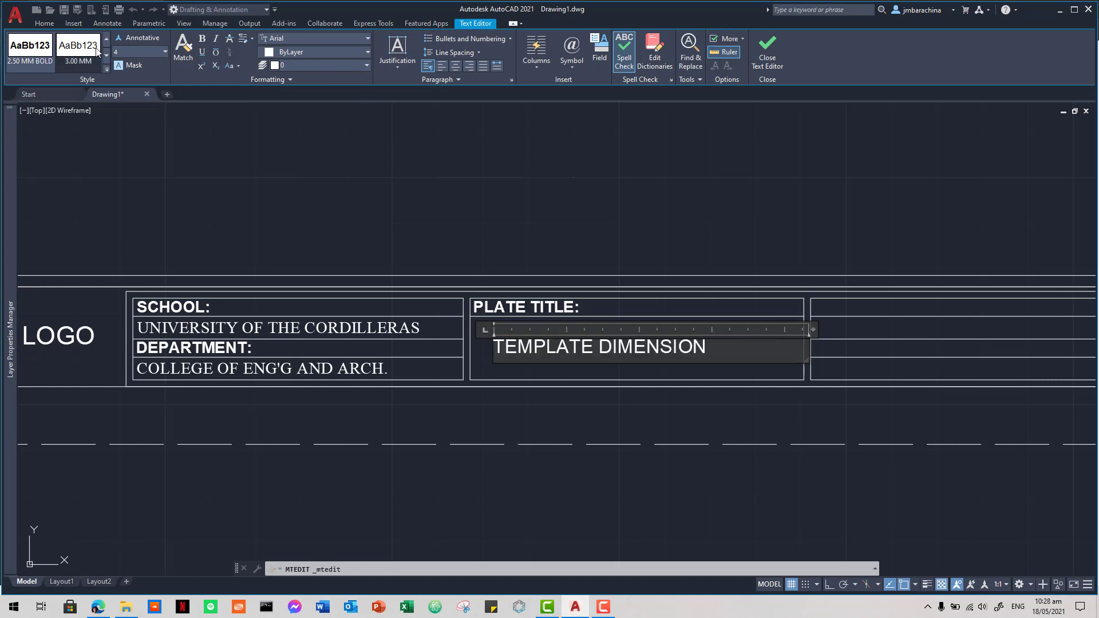
click(753, 216)
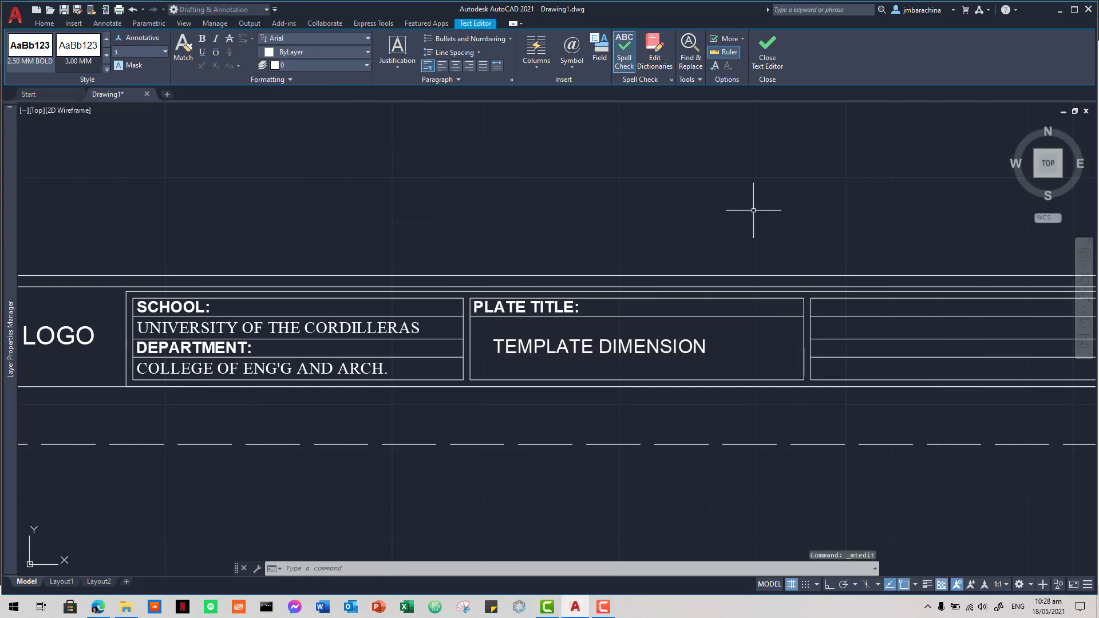
Step: Move the resized TEMPLATE DIMENSION text to the centre of its cell under PLATE TITLE:
click(709, 343)
click(670, 336)
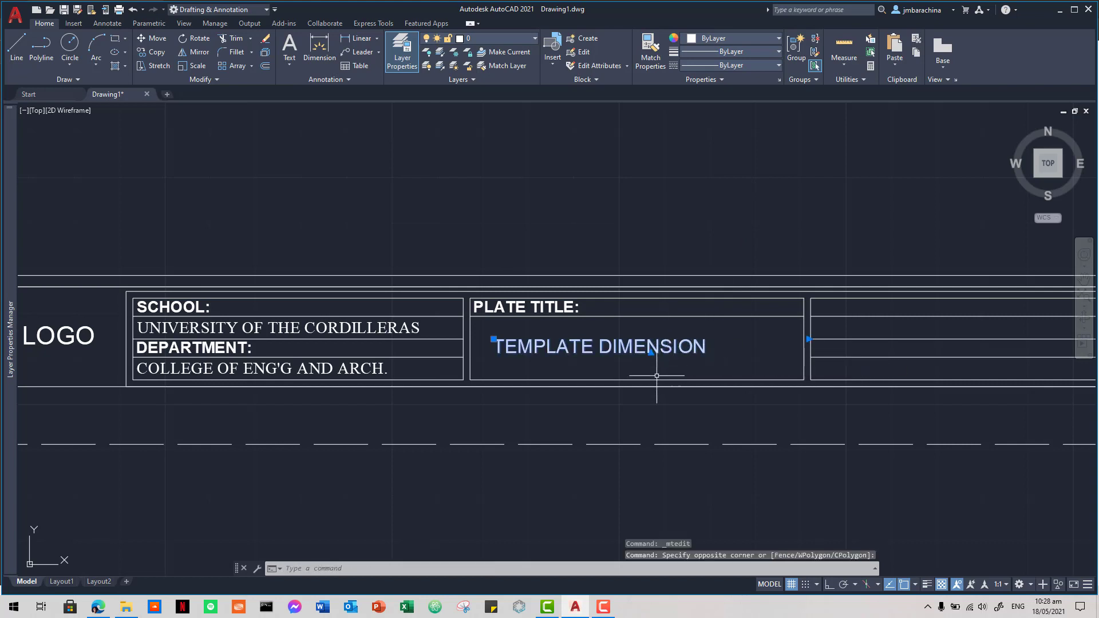
key(Return)
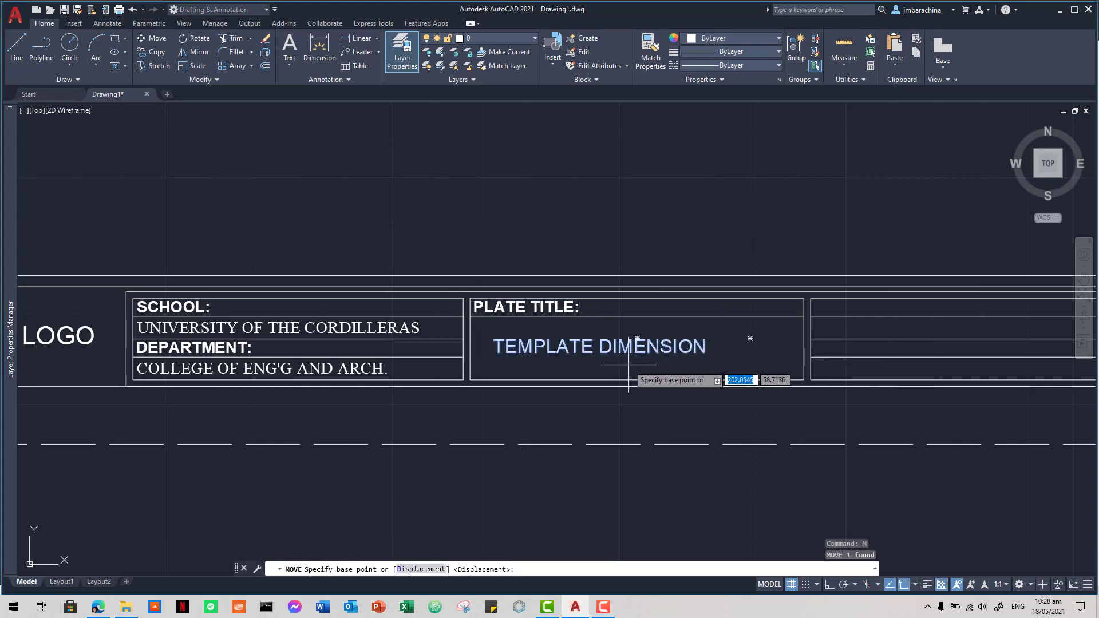
click(627, 368)
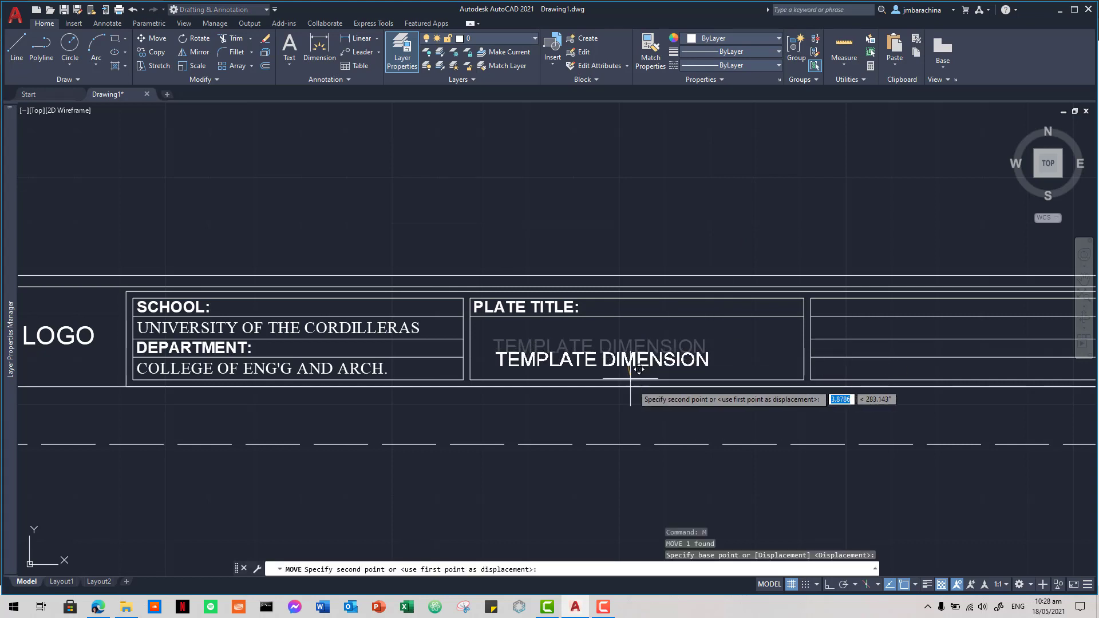
click(664, 367)
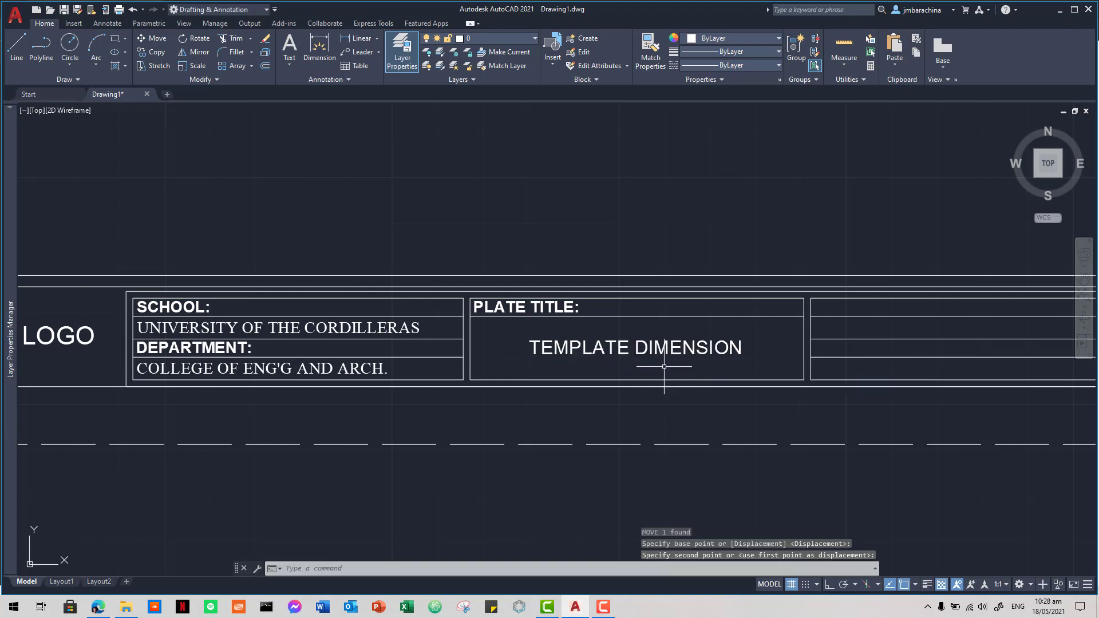
Step: Switch to plate-01.pdf in the browser, examine the remaining title block cells, and return to AutoCAD
scroll(731, 359, down, 4)
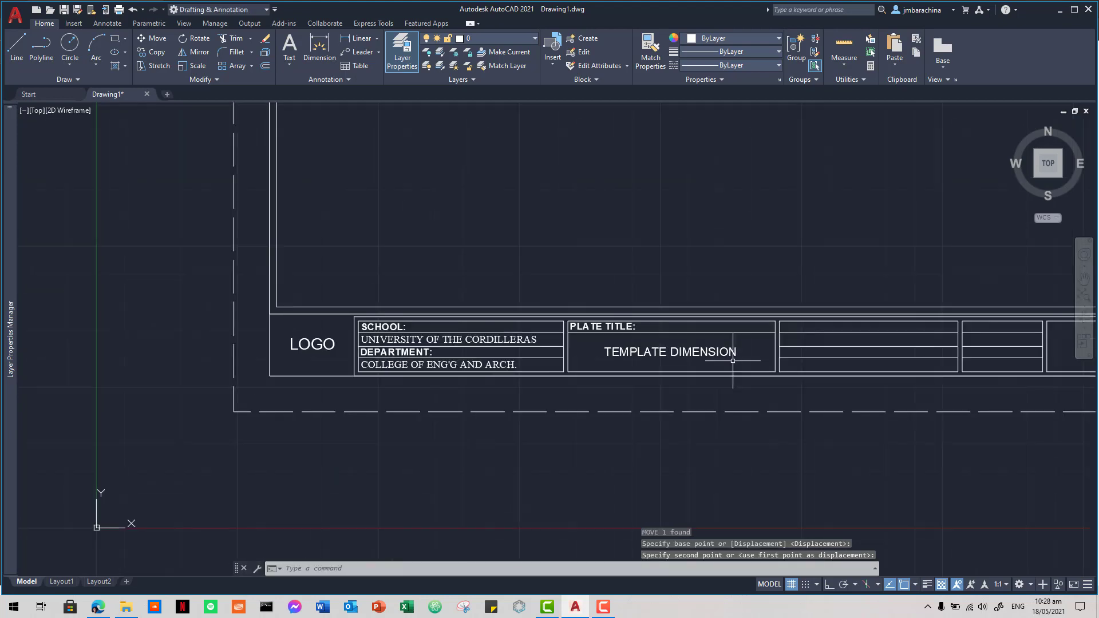
key(alt+Tab)
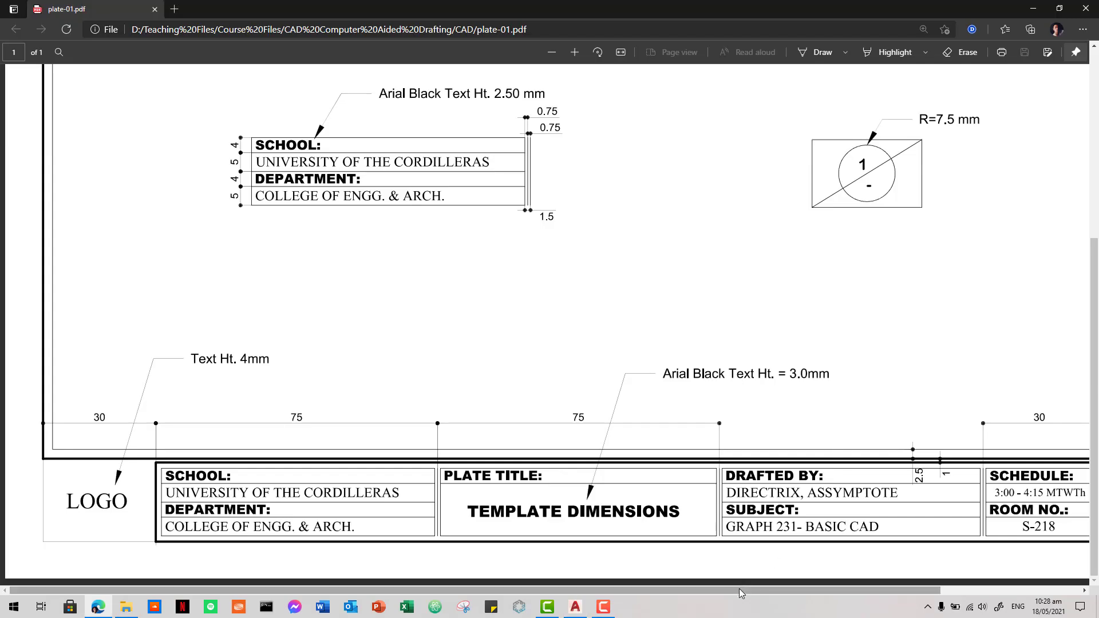
drag(739, 589, 875, 581)
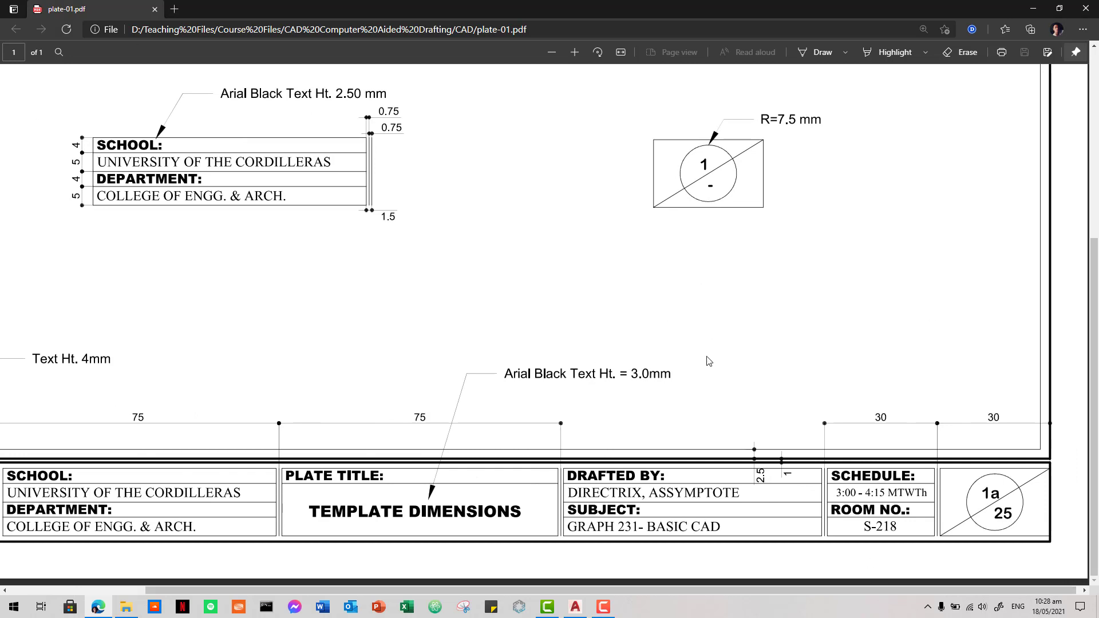
key(alt+Tab)
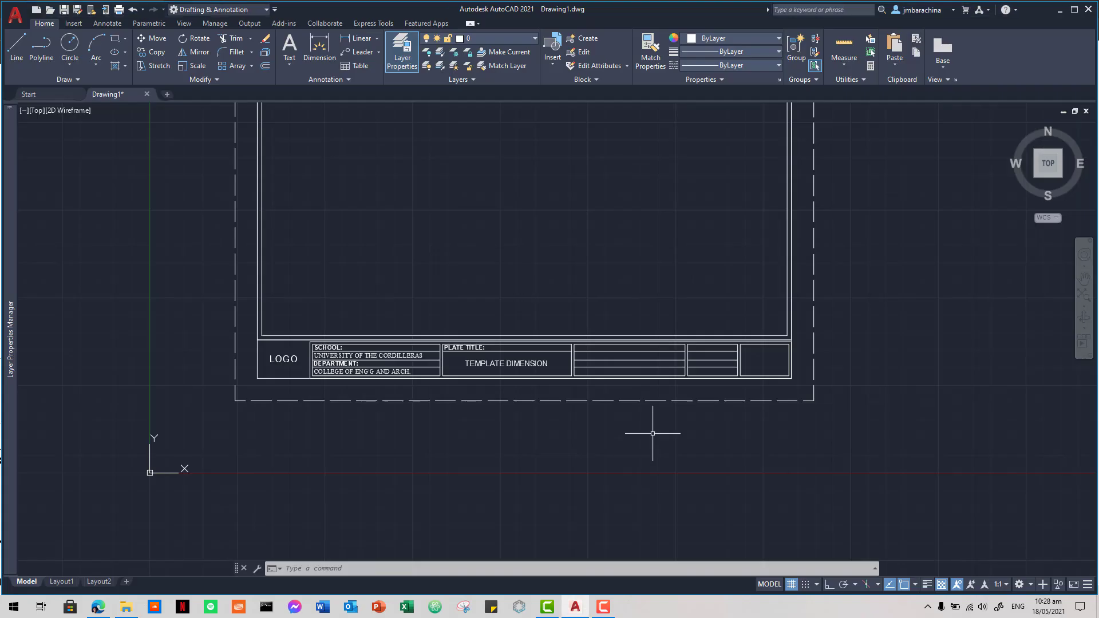
scroll(487, 377, up, 4)
scroll(396, 371, up, 2)
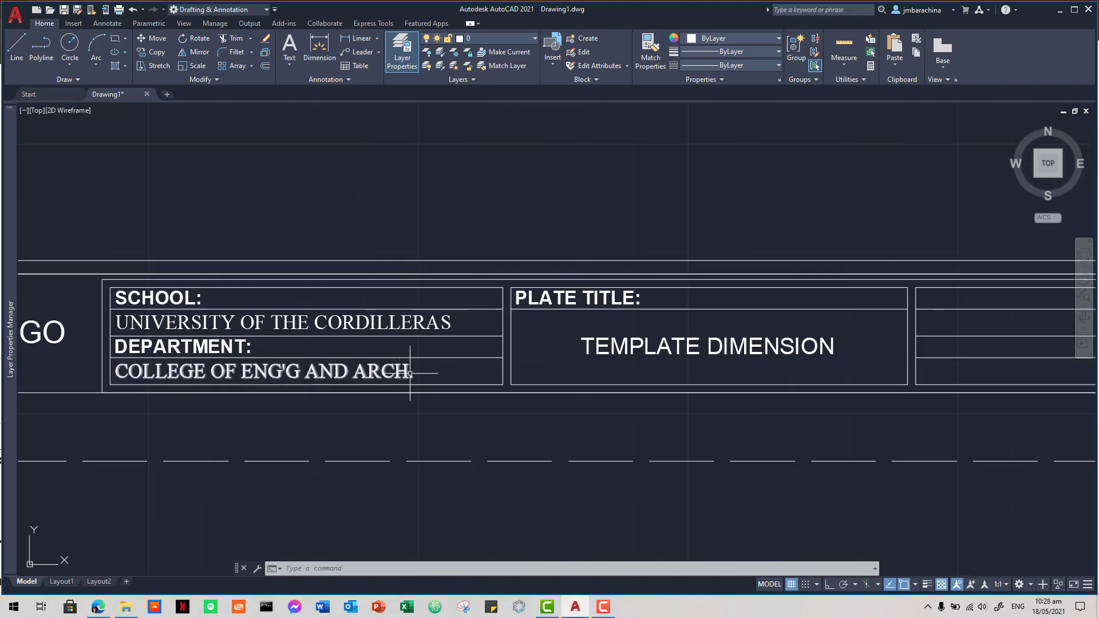
click(414, 378)
click(307, 372)
click(241, 347)
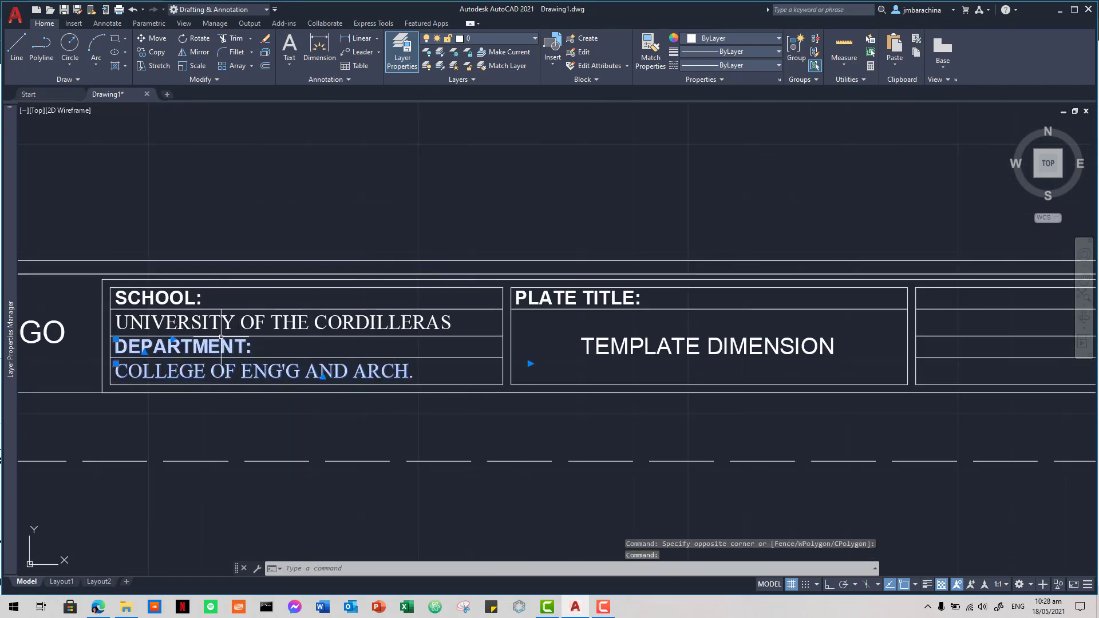
click(218, 325)
click(171, 299)
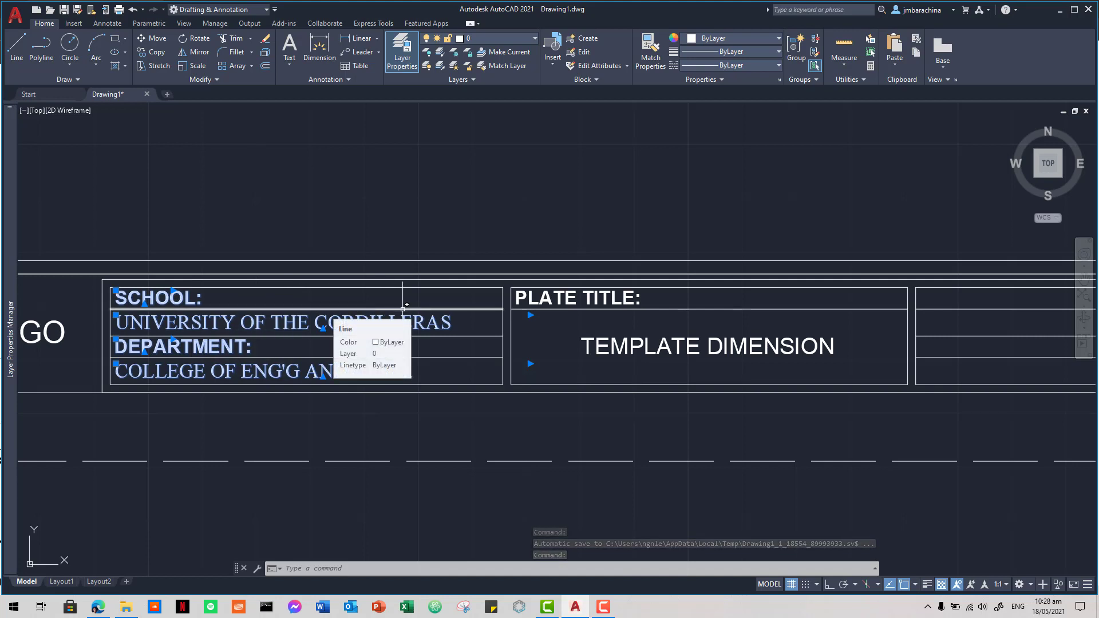
text(c)
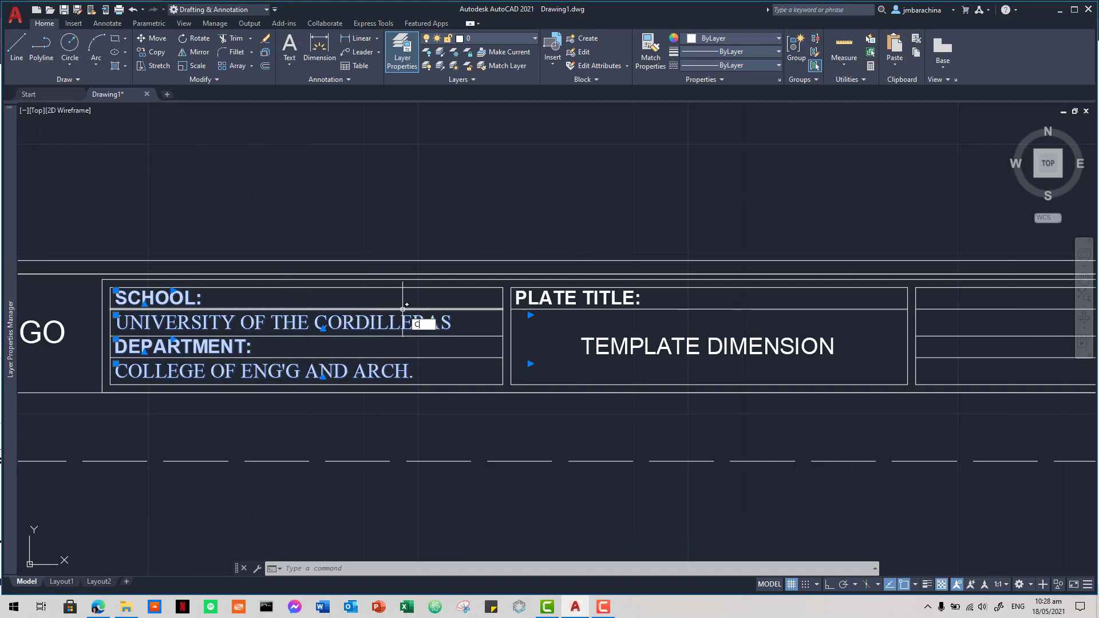
text(o)
key(Return)
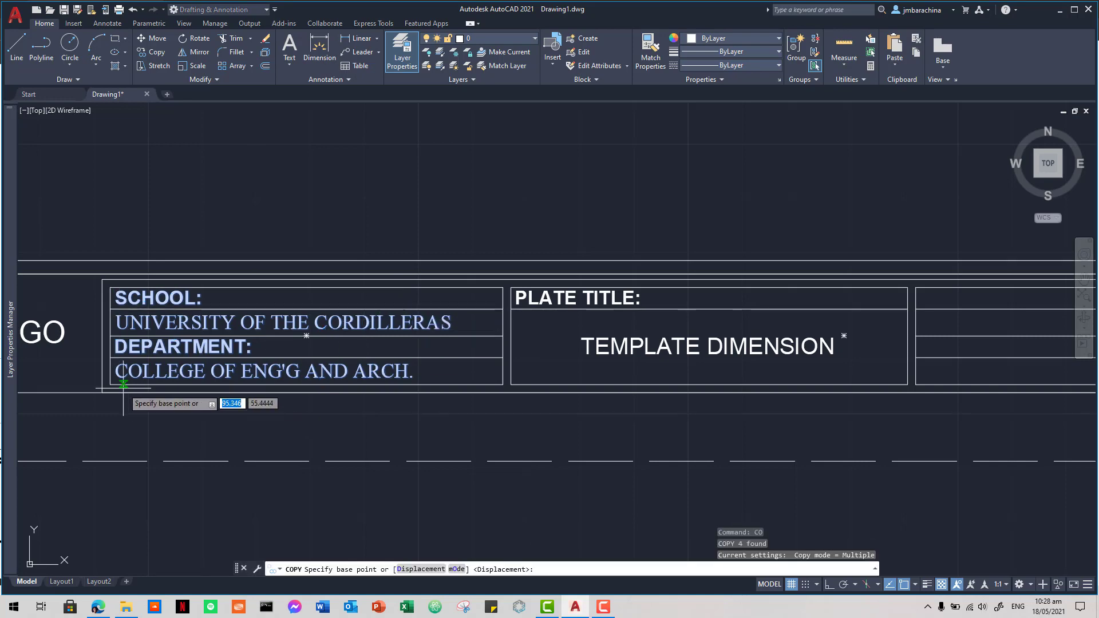
scroll(120, 386, up, 2)
click(87, 397)
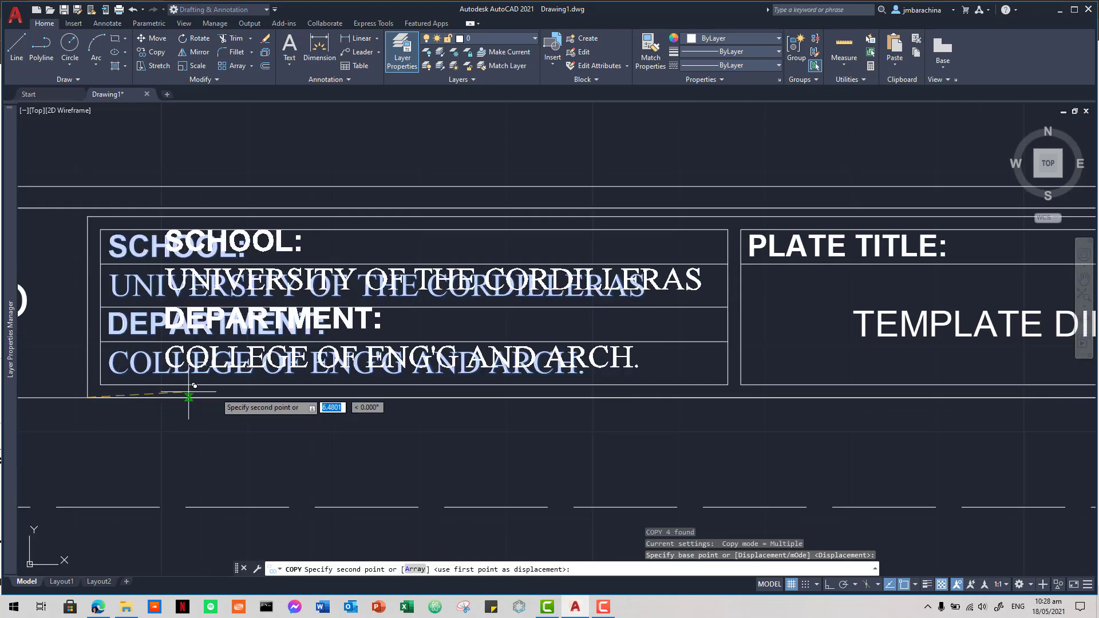
scroll(531, 442, down, 2)
scroll(598, 440, down, 2)
middle_drag(619, 441, 337, 435)
scroll(679, 431, up, 3)
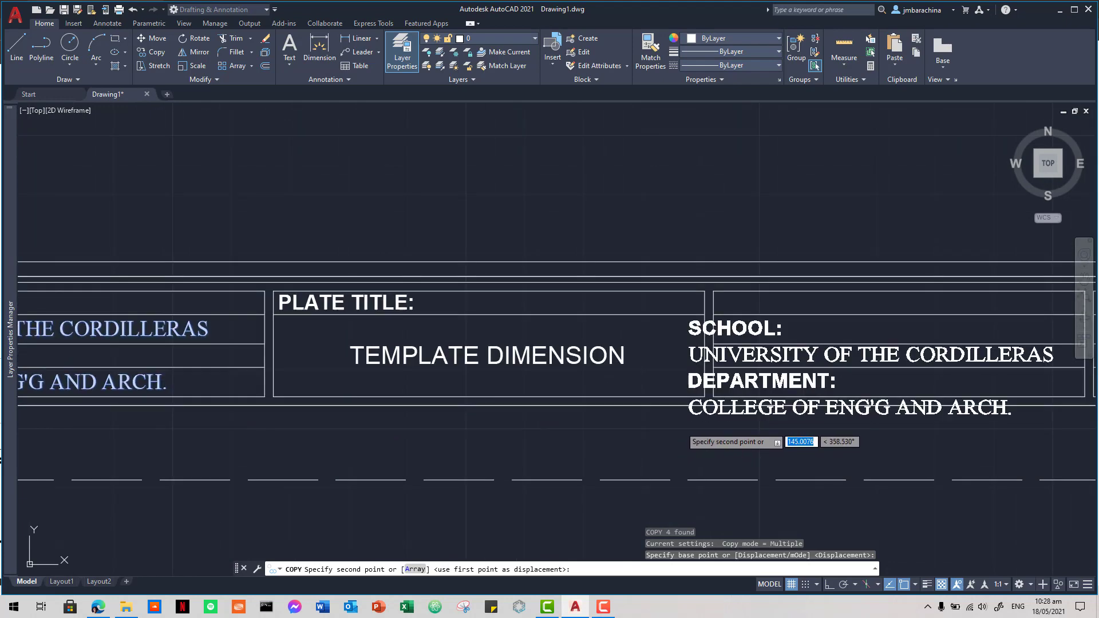
key(Escape)
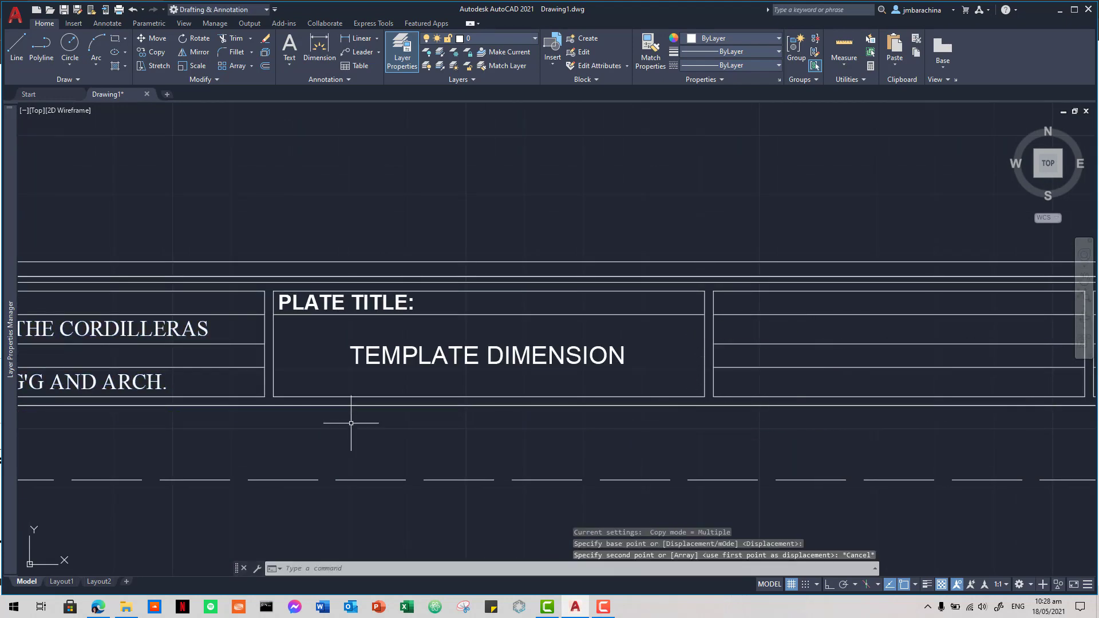
Step: Copy the four SCHOOL and DEPARTMENT texts from the first block's inner lower-left corner to the third block's lower-left corner
middle_drag(356, 422, 842, 414)
click(713, 385)
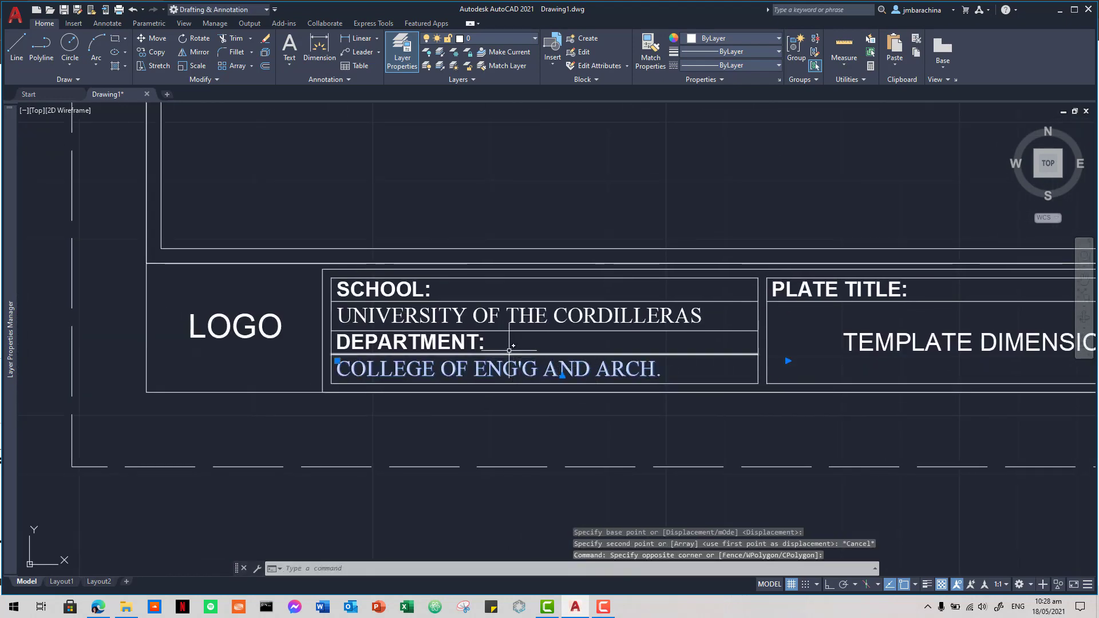
click(497, 333)
click(483, 339)
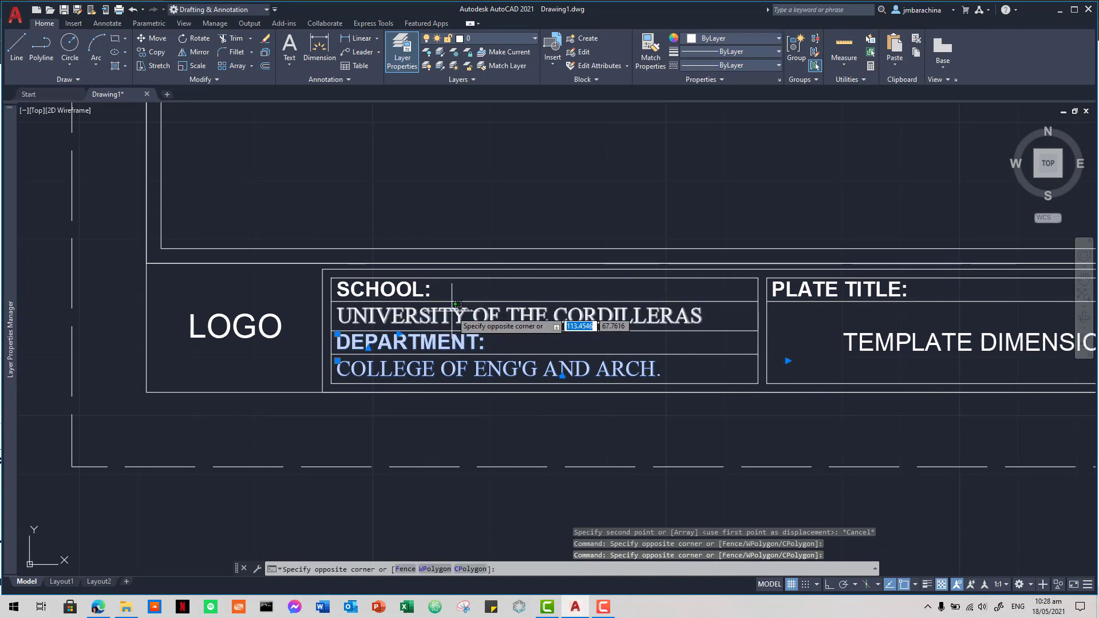
click(421, 289)
click(420, 289)
text(c)
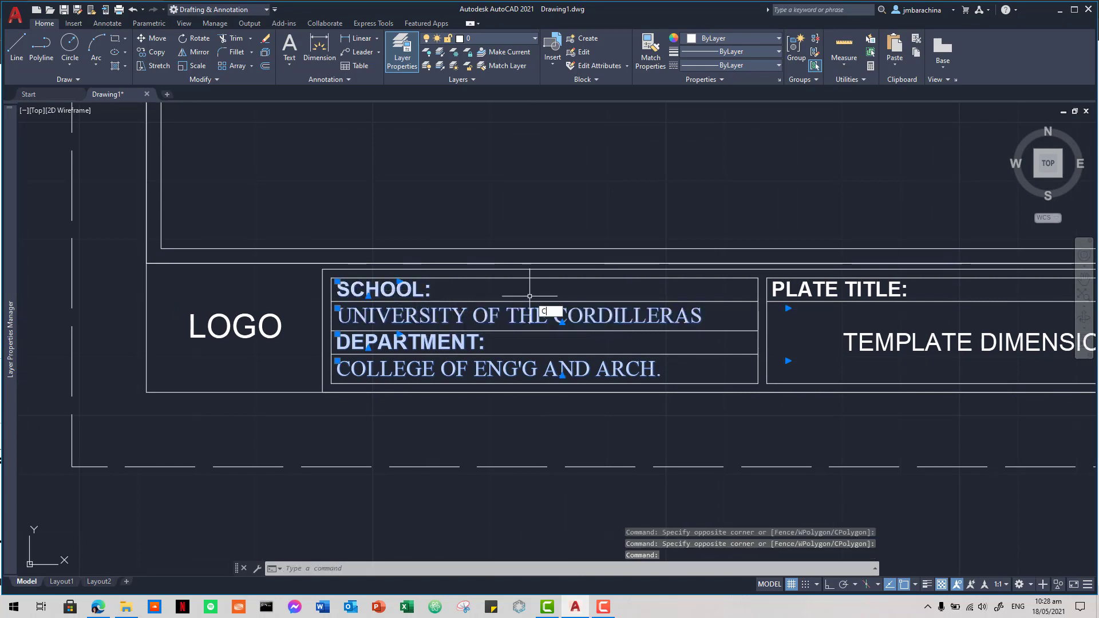
text(o)
key(Return)
scroll(333, 382, up, 1)
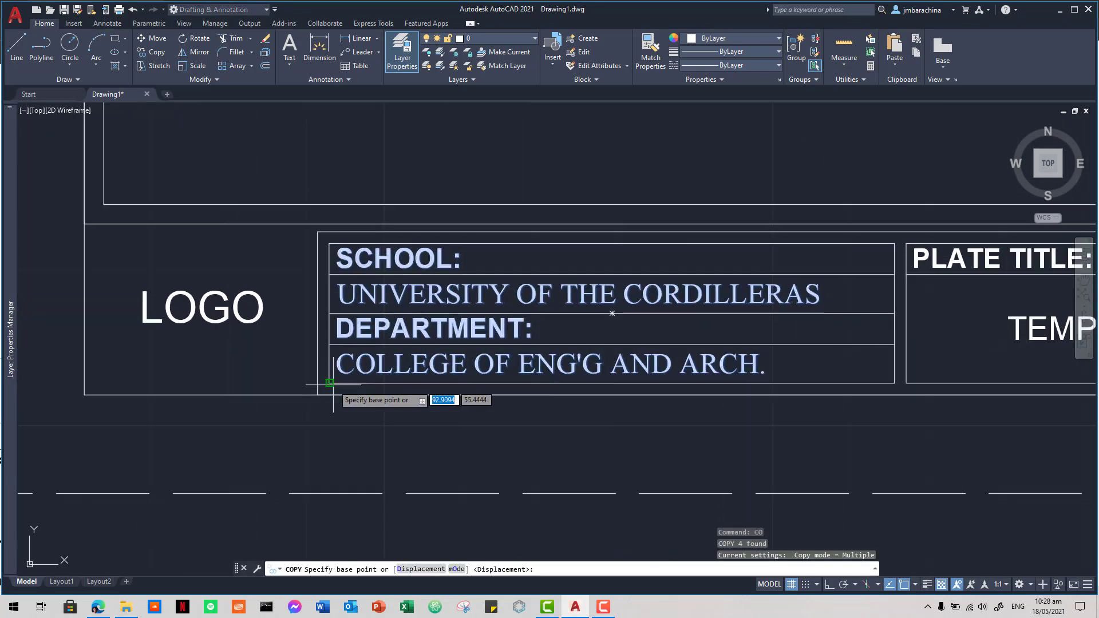
click(330, 382)
scroll(732, 441, down, 2)
middle_drag(572, 436, 96, 439)
scroll(549, 395, up, 5)
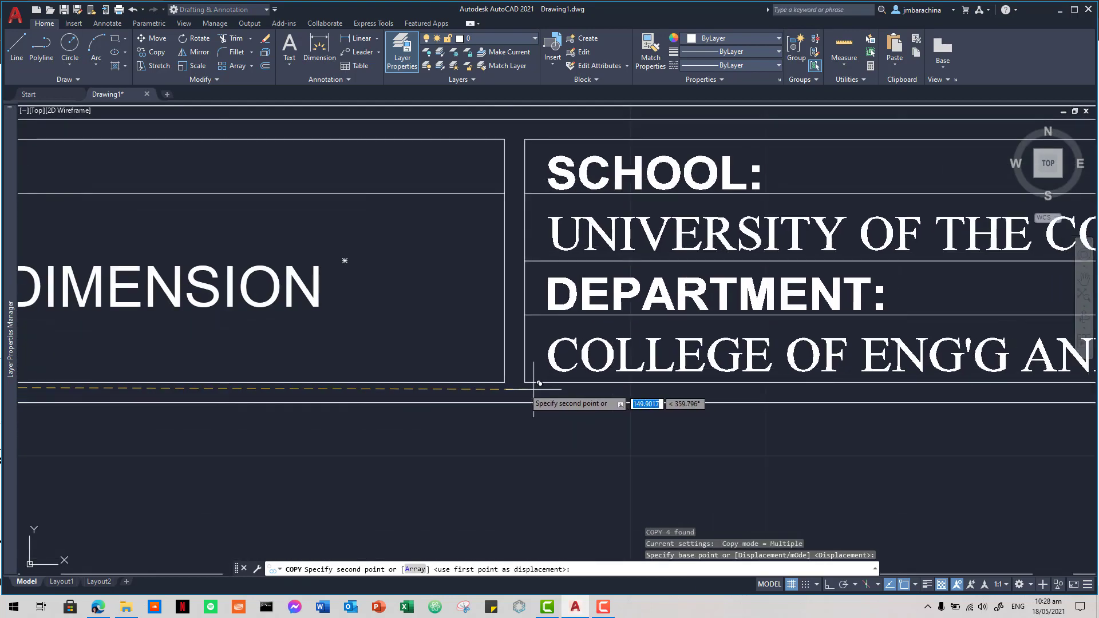
click(539, 383)
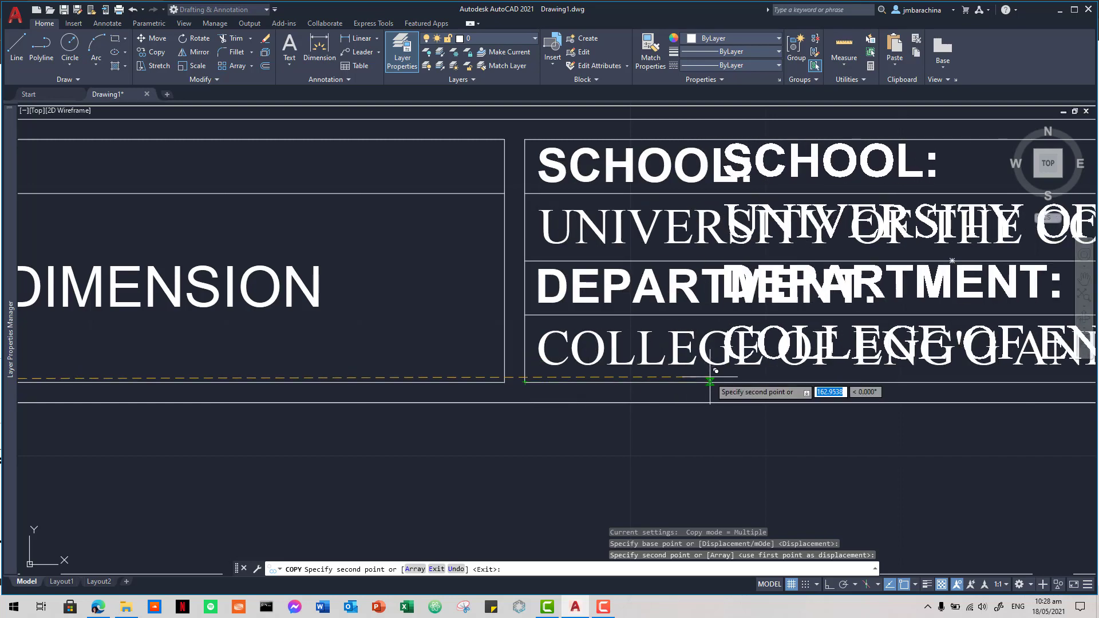
Step: Place another copy of the four texts at the fourth block's lower-left corner and end the copying
scroll(710, 377, down, 4)
middle_drag(764, 439, 498, 432)
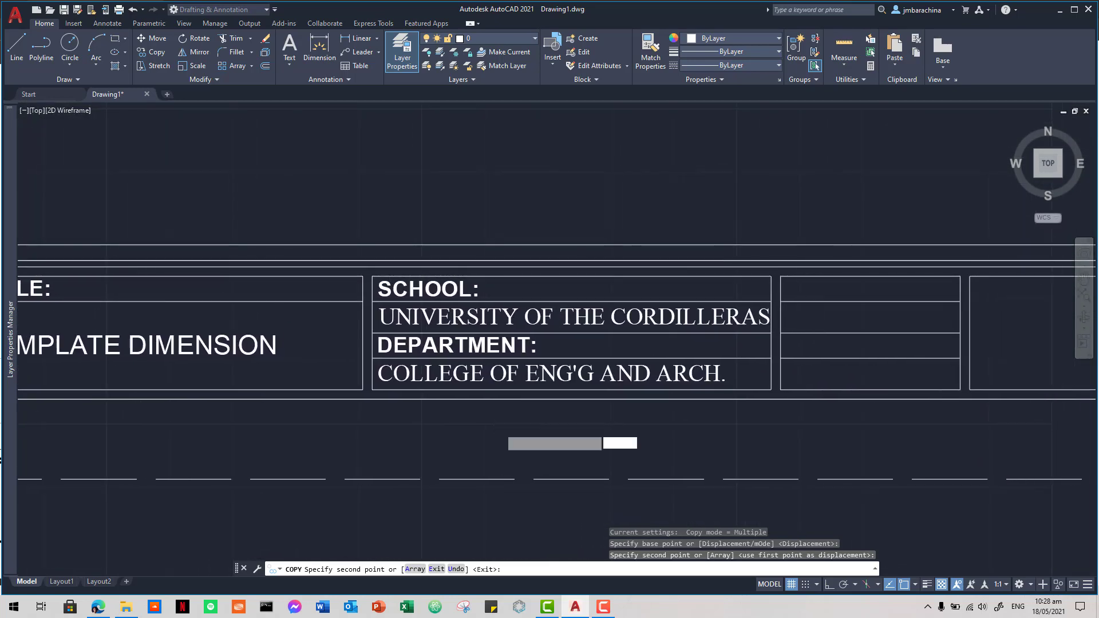
click(780, 389)
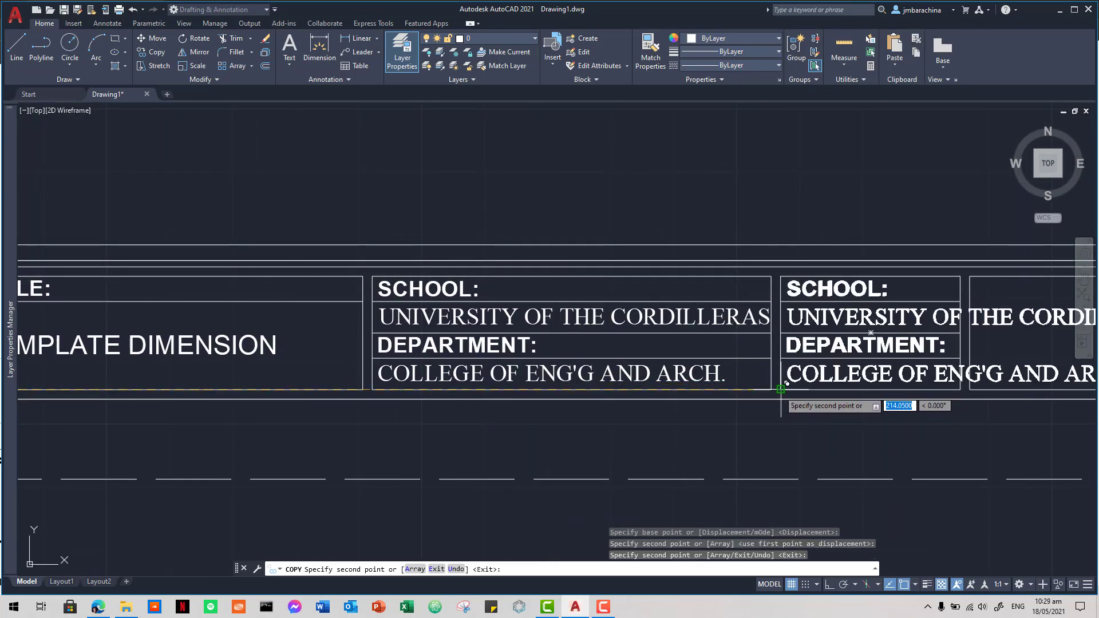
key(Escape)
Step: Consult plate-01.pdf, replace the third block's SCHOOL: label with DRAFTED BY:, and widen its text frame to fit one line
key(alt+Tab)
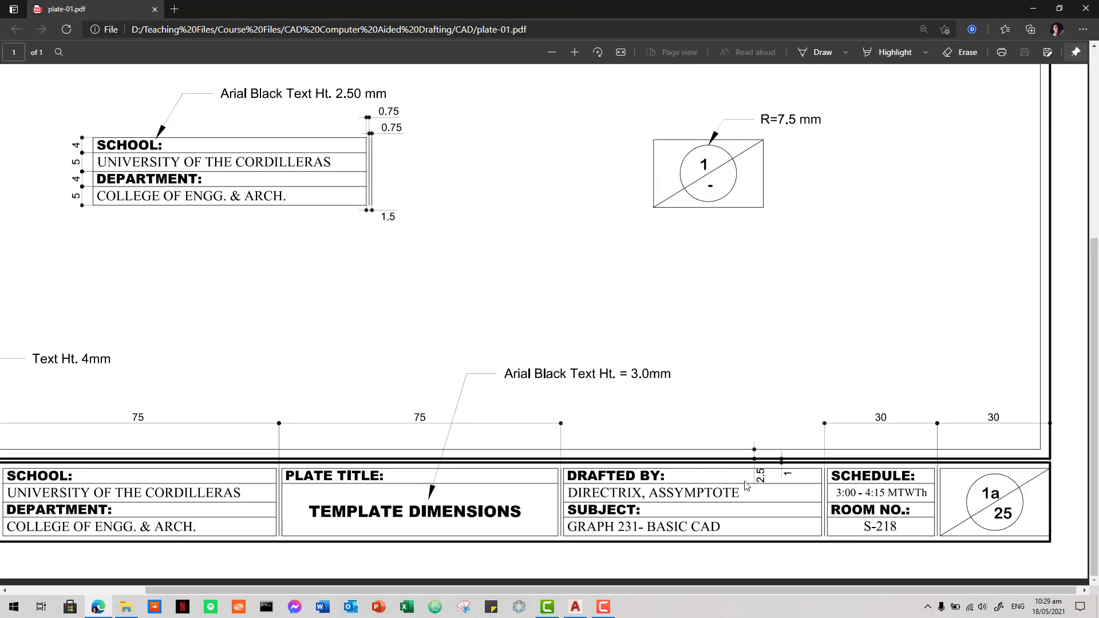
key(alt+Tab)
double_click(421, 289)
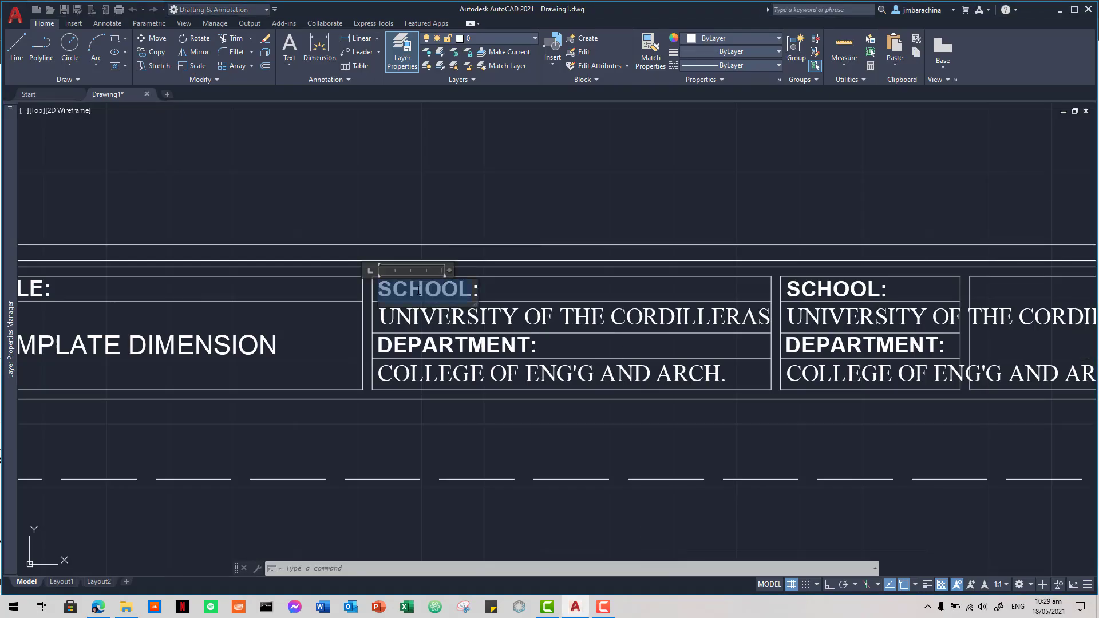
text(DRAFTED BY:)
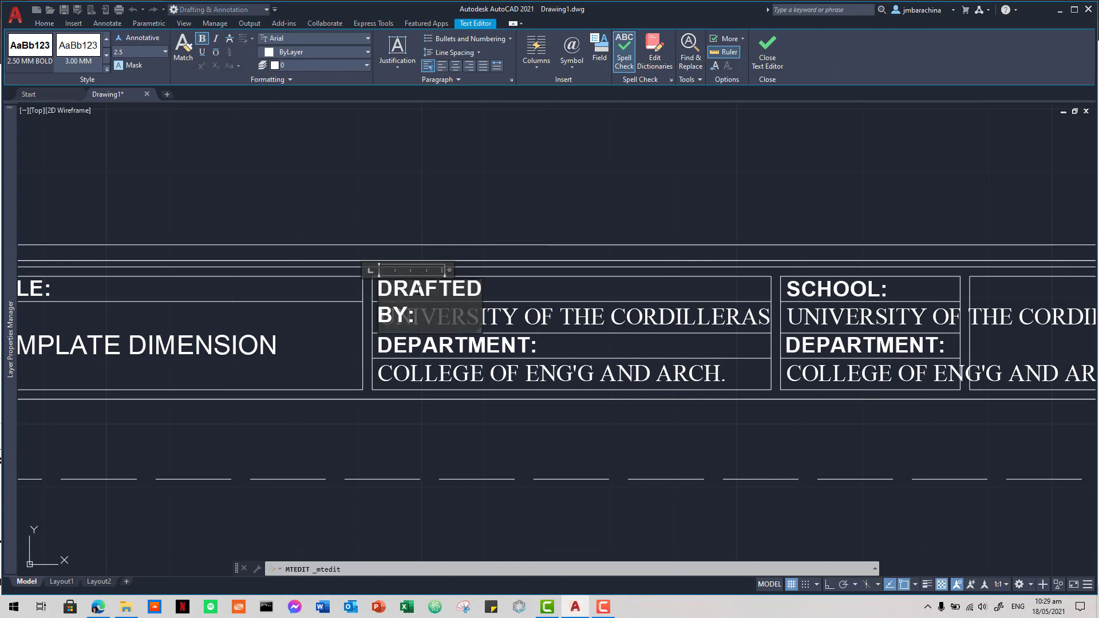
click(497, 309)
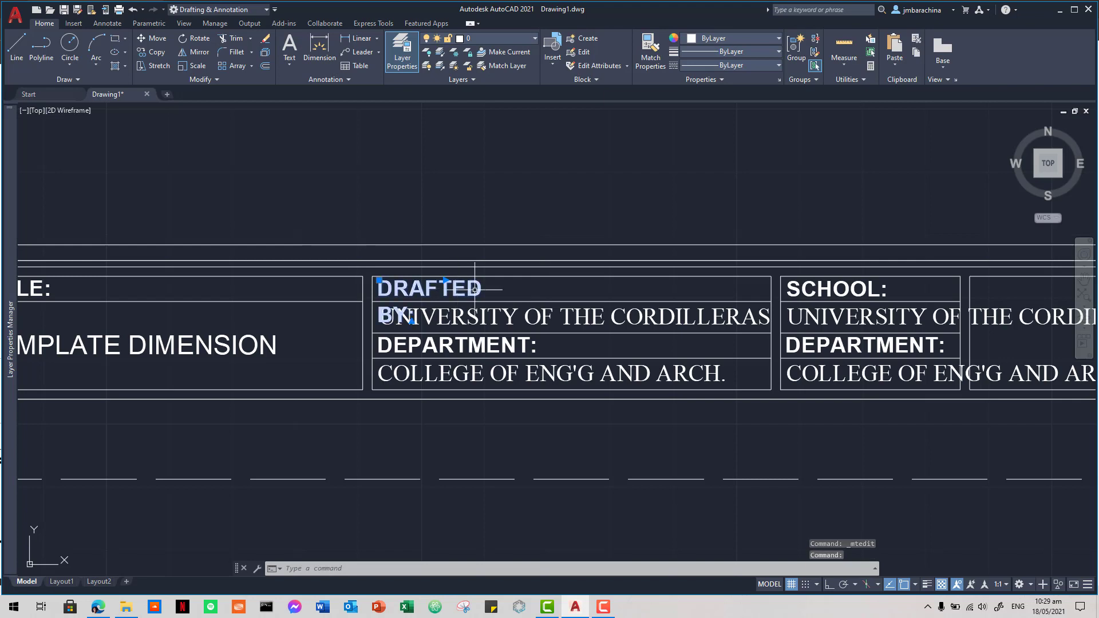
click(446, 280)
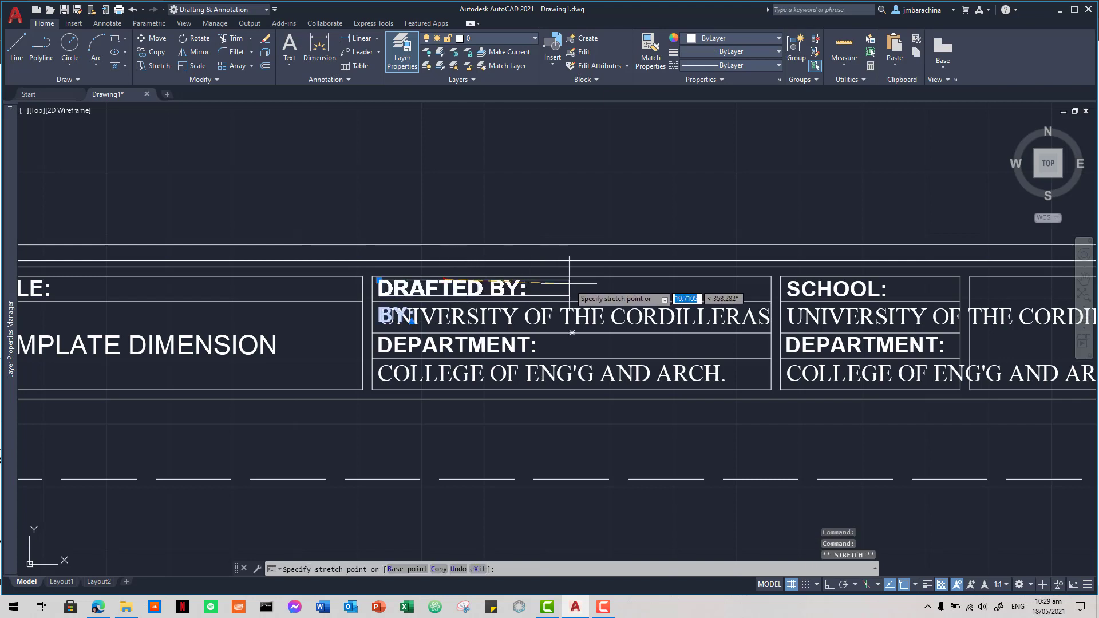
click(573, 321)
click(573, 320)
click(571, 315)
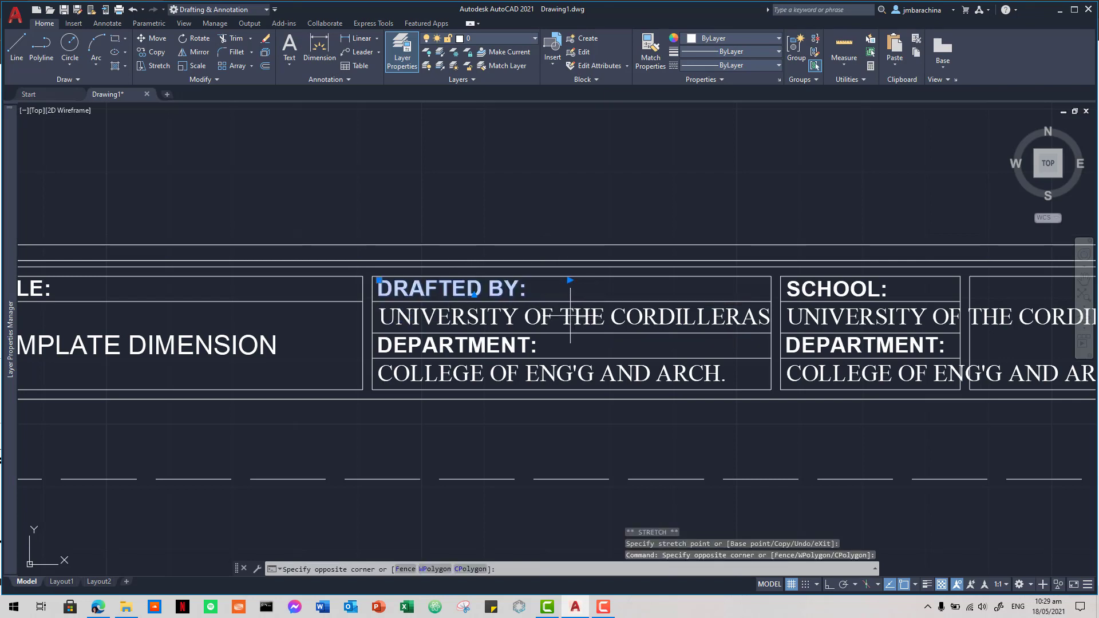
click(571, 315)
click(568, 314)
double_click(568, 314)
double_click(568, 314)
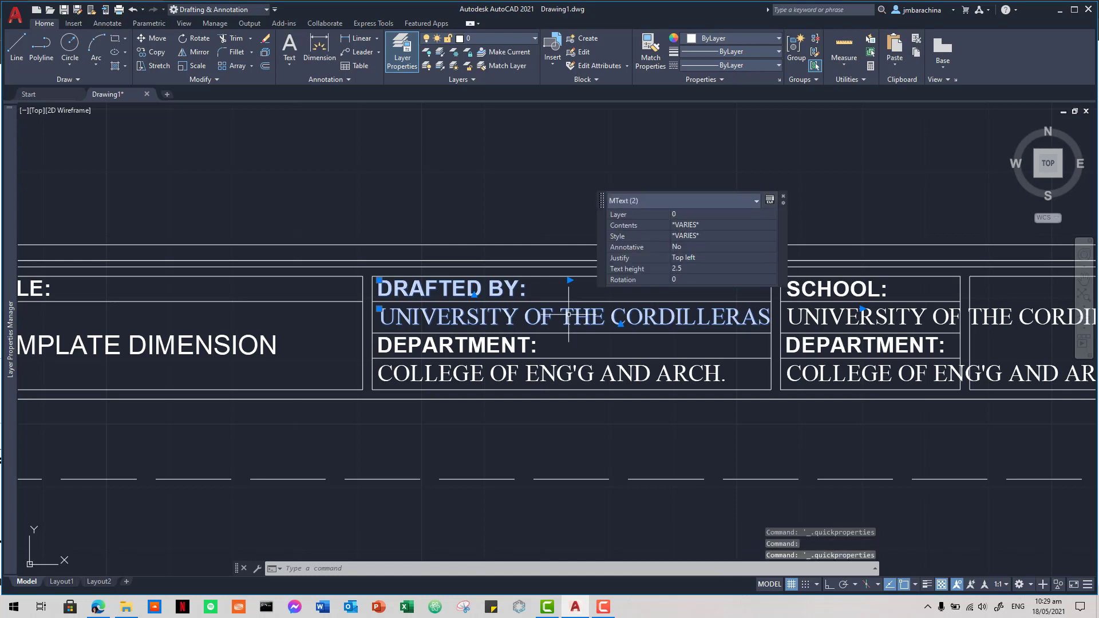
click(556, 316)
double_click(542, 317)
double_click(531, 313)
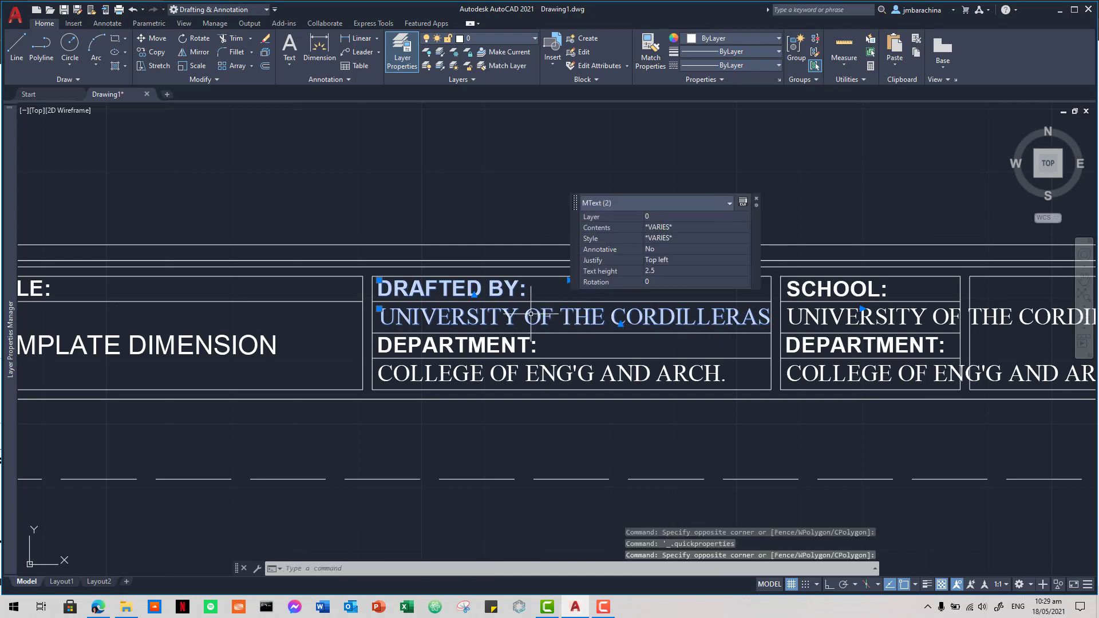
key(Escape)
key(Escape)
key(Escape)
Step: Replace the UNIVERSITY OF THE CORDILLERAS text under DRAFTED BY: with LAST NAME, FIRST NAME M.I
click(531, 314)
click(531, 314)
double_click(537, 314)
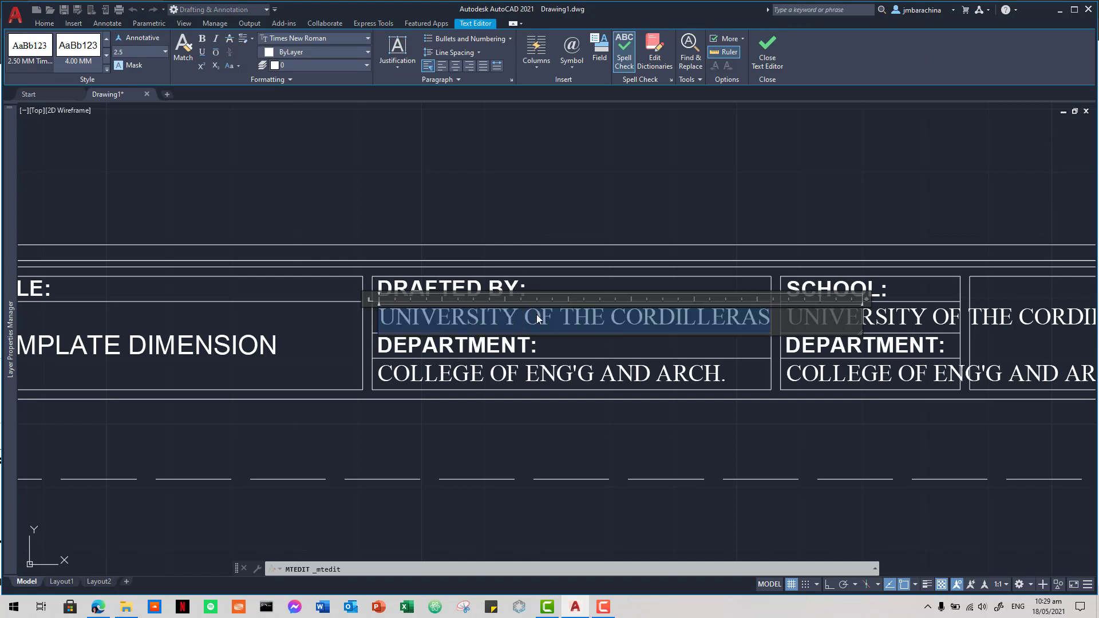
text(LAST NAME)
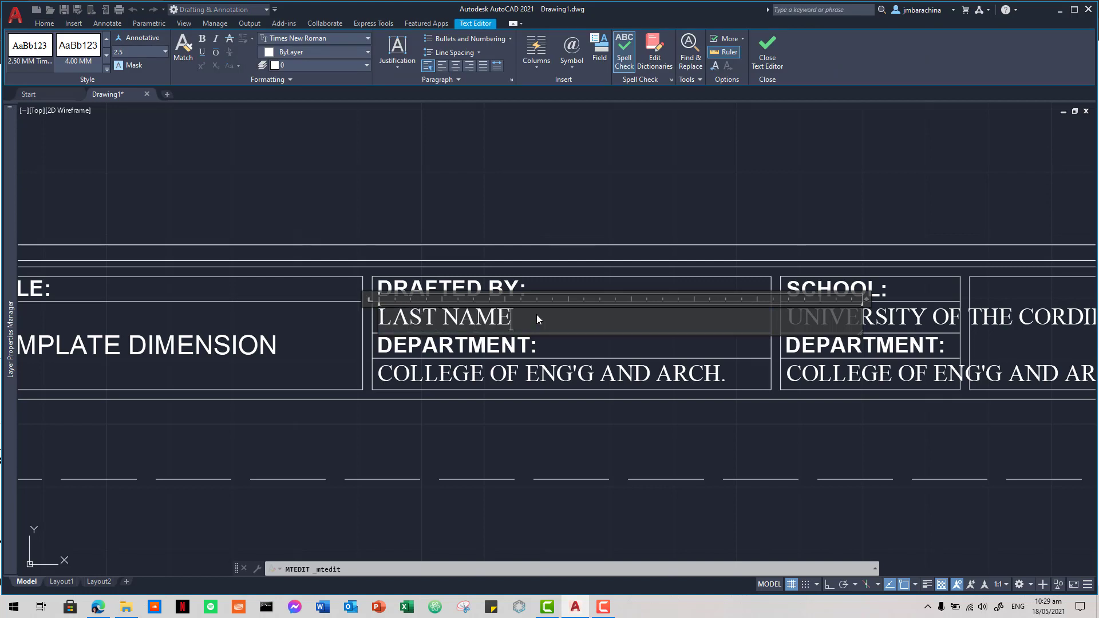
text(, FIRST NAME M.I.)
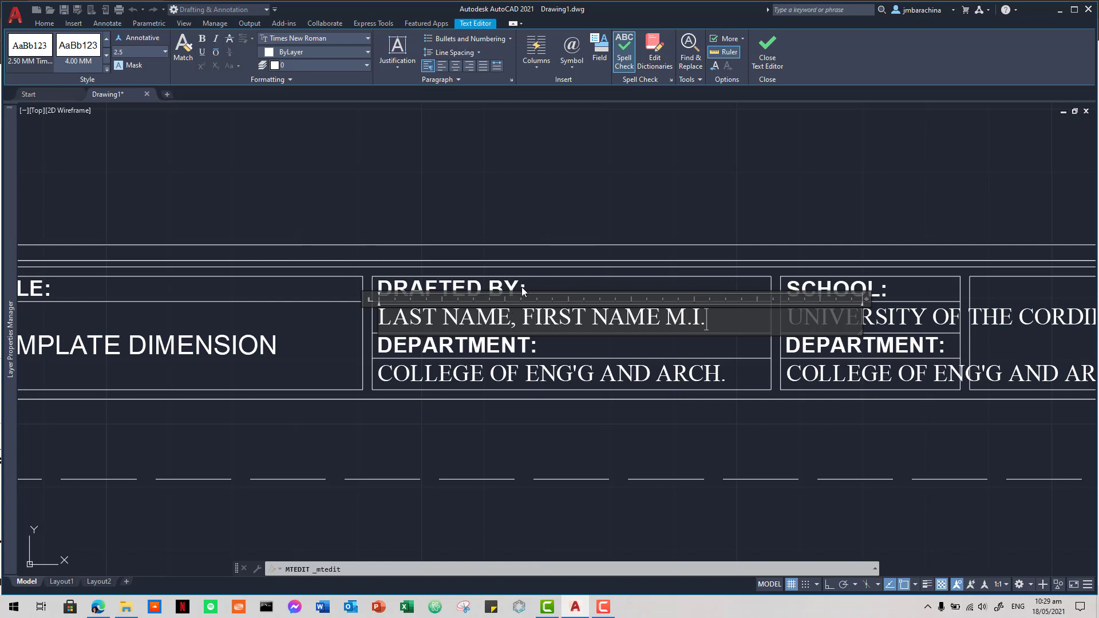
click(560, 212)
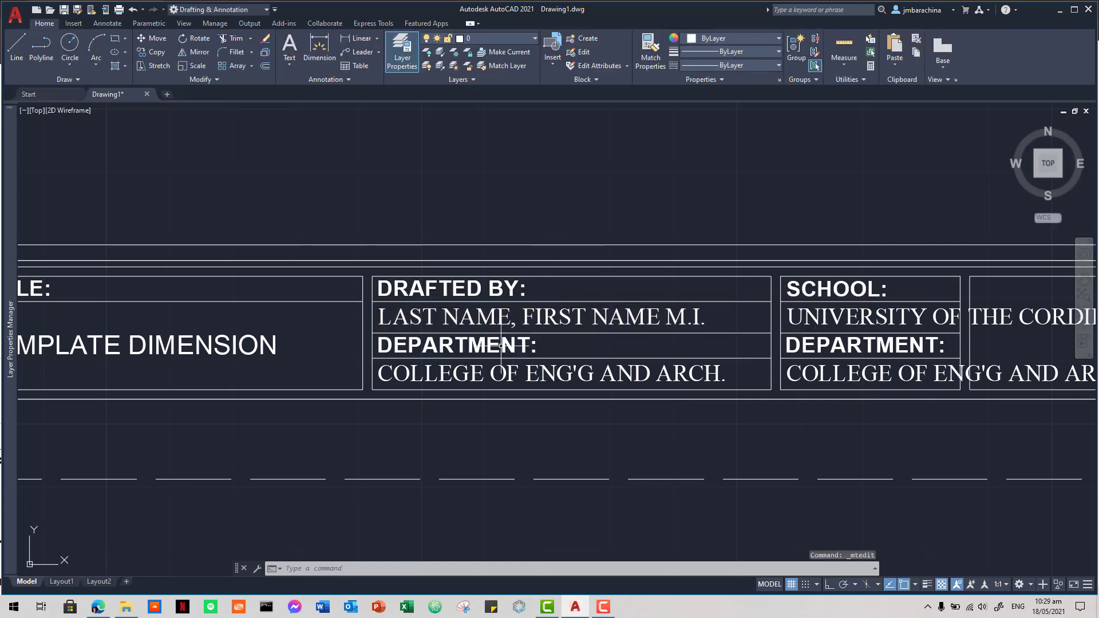
Step: Change the DEPARTMENT: label in the DRAFTED BY: block to SUBJECT:
key(alt+Tab)
key(alt+Tab)
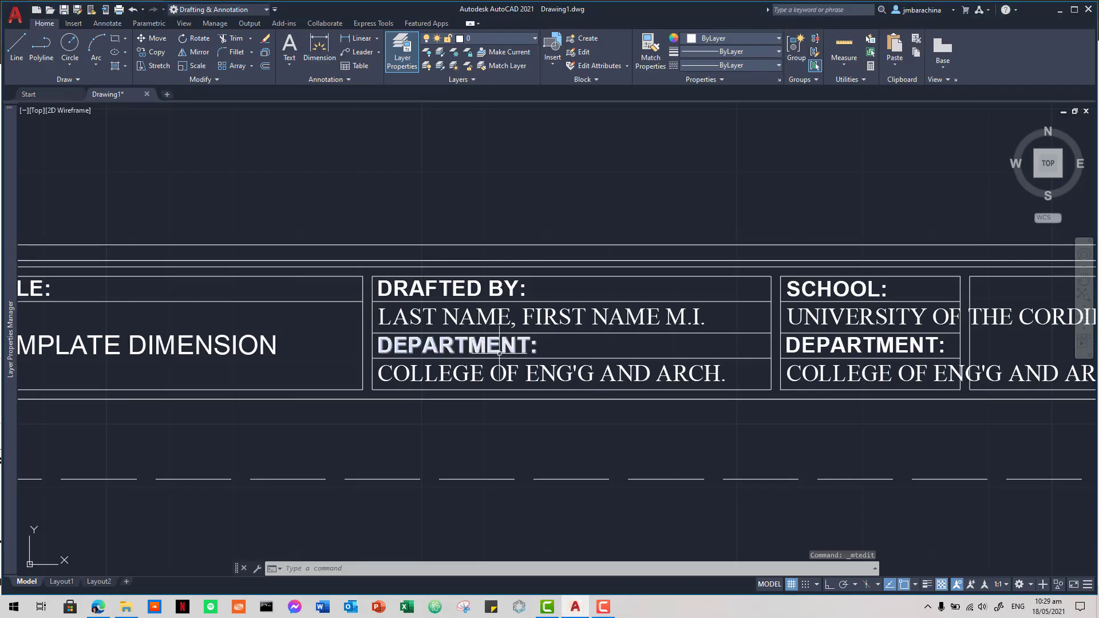
double_click(499, 350)
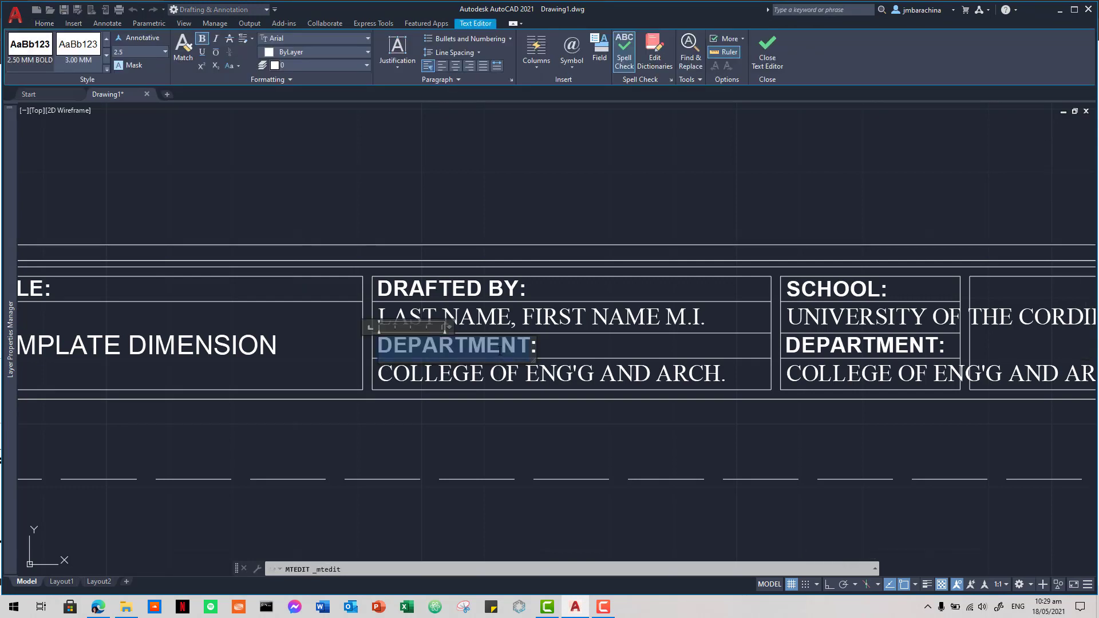
text(SU)
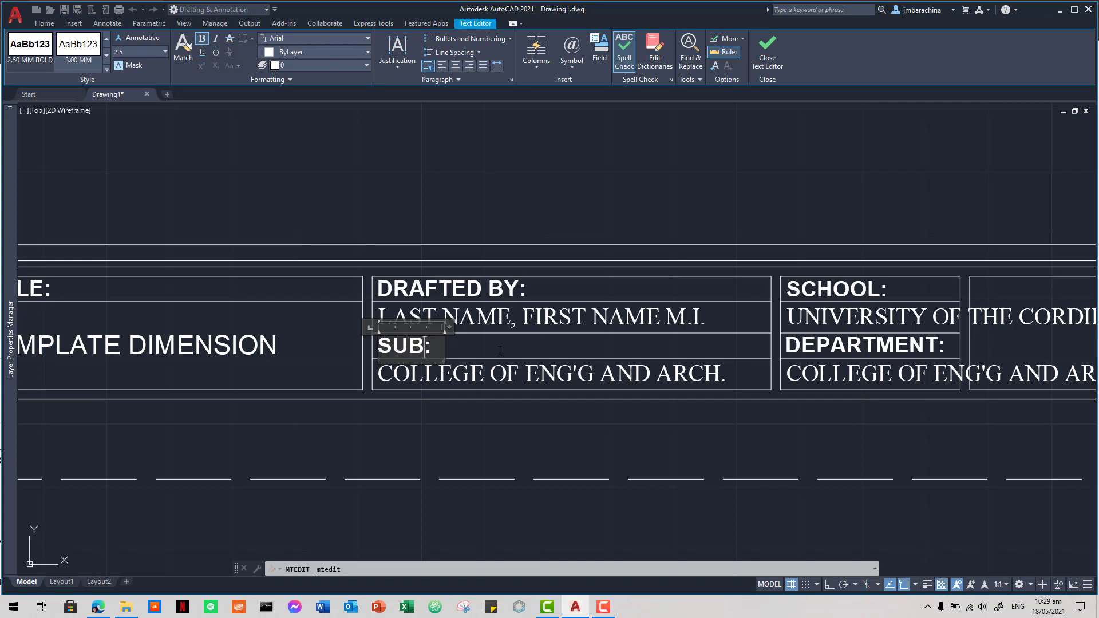
text(BJECT)
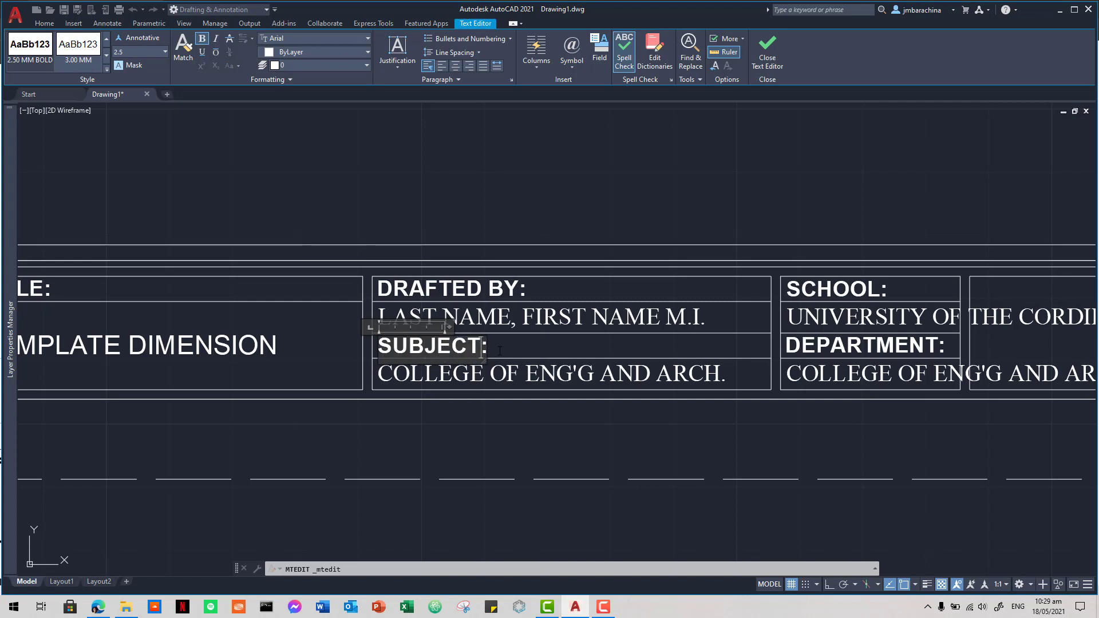
click(544, 350)
Step: Replace the college text under SUBJECT: with CAD-COMPUTER AIDED DRAFTING, leaving no spaces around the hyphen
double_click(556, 374)
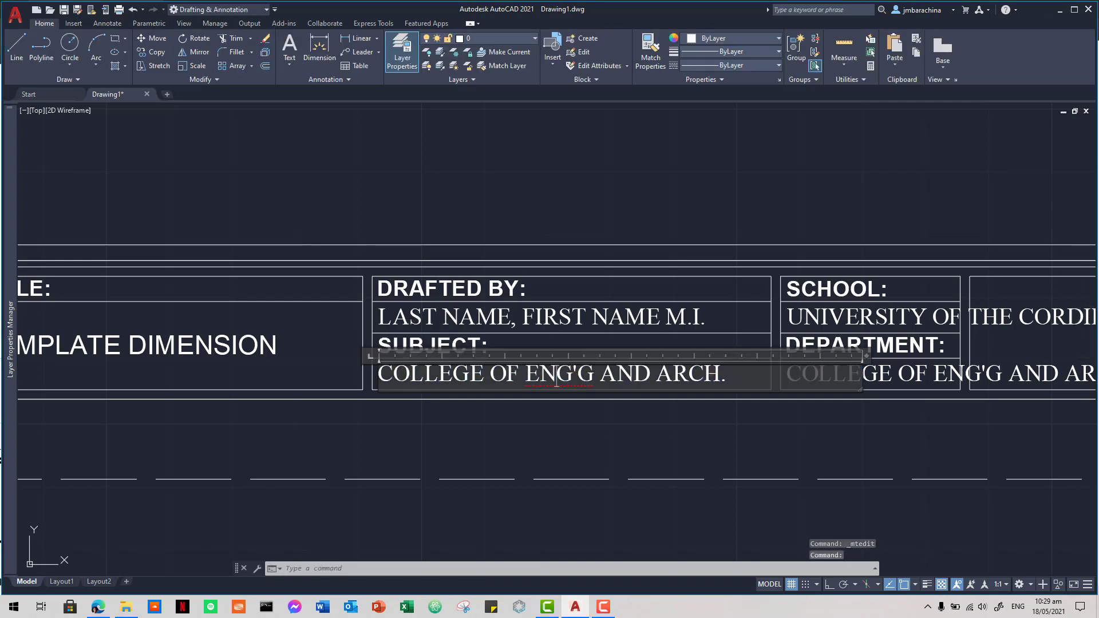
text(CAD - )
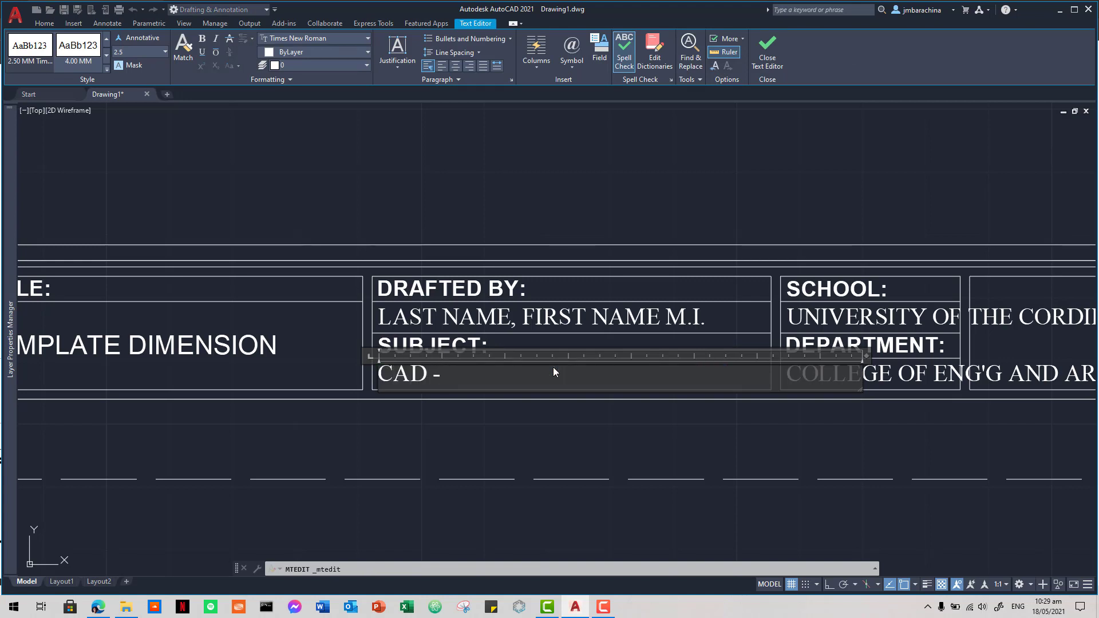
text(COMPUTER)
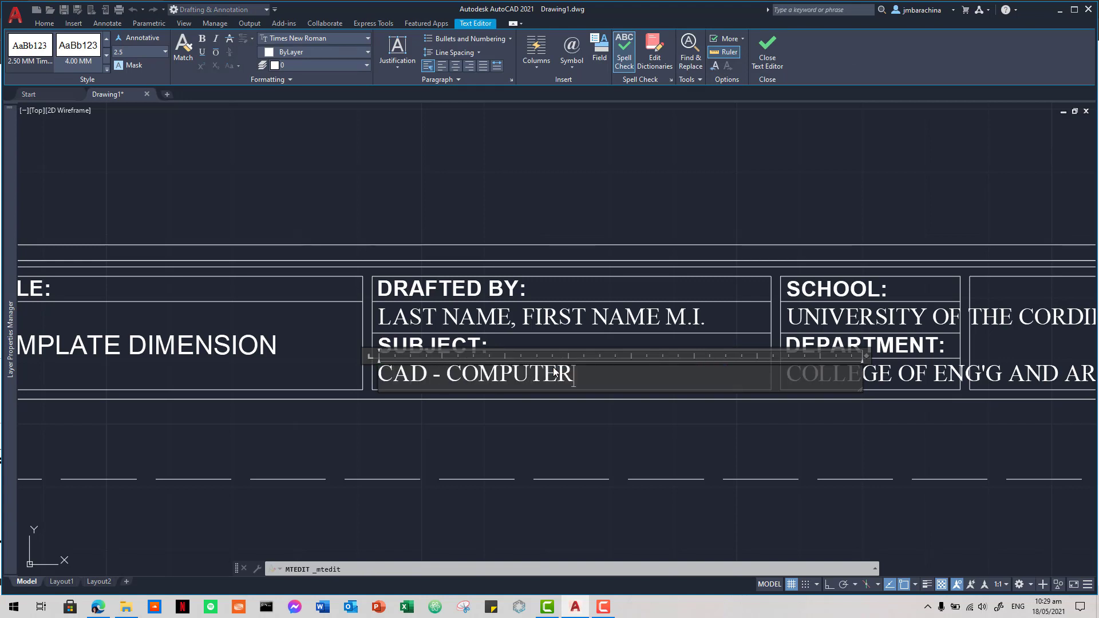
text( AIDED)
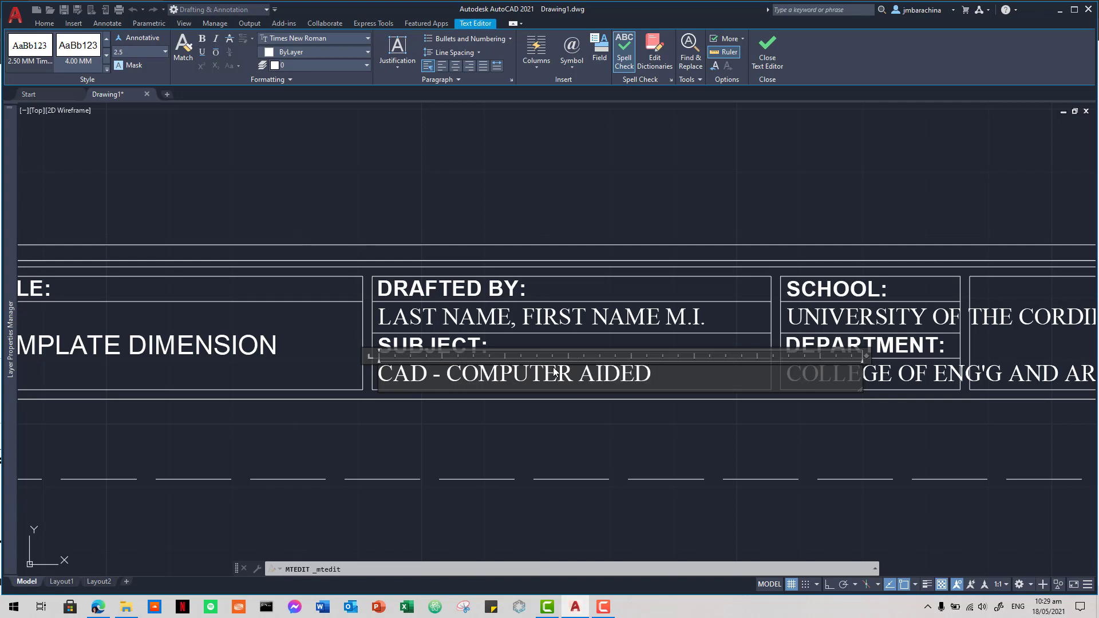
text( DRAFTING)
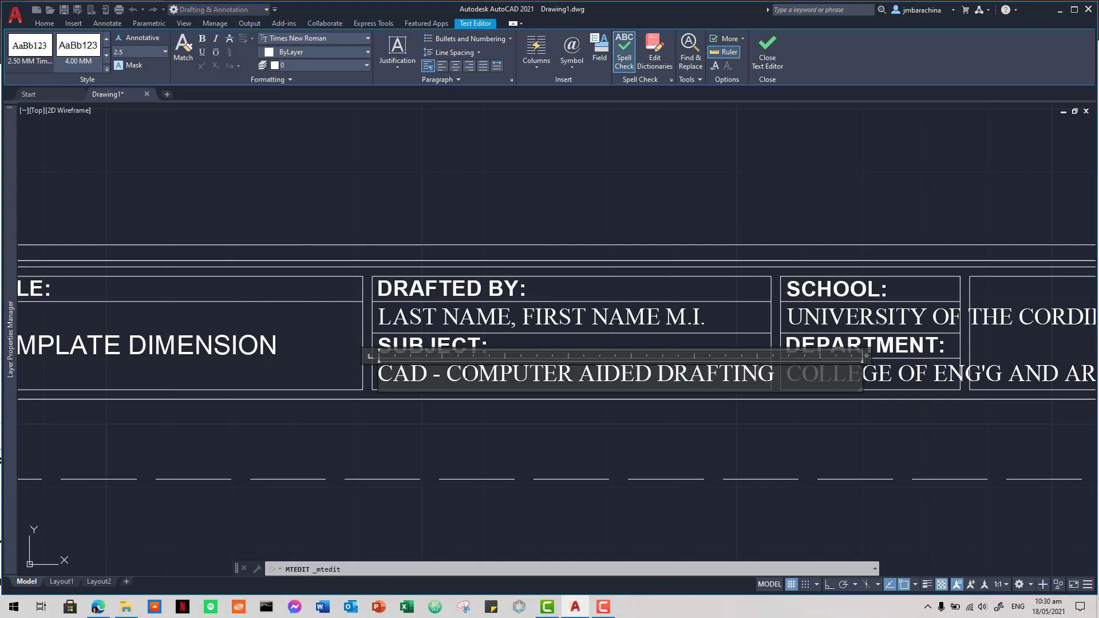
key(BackSpace)
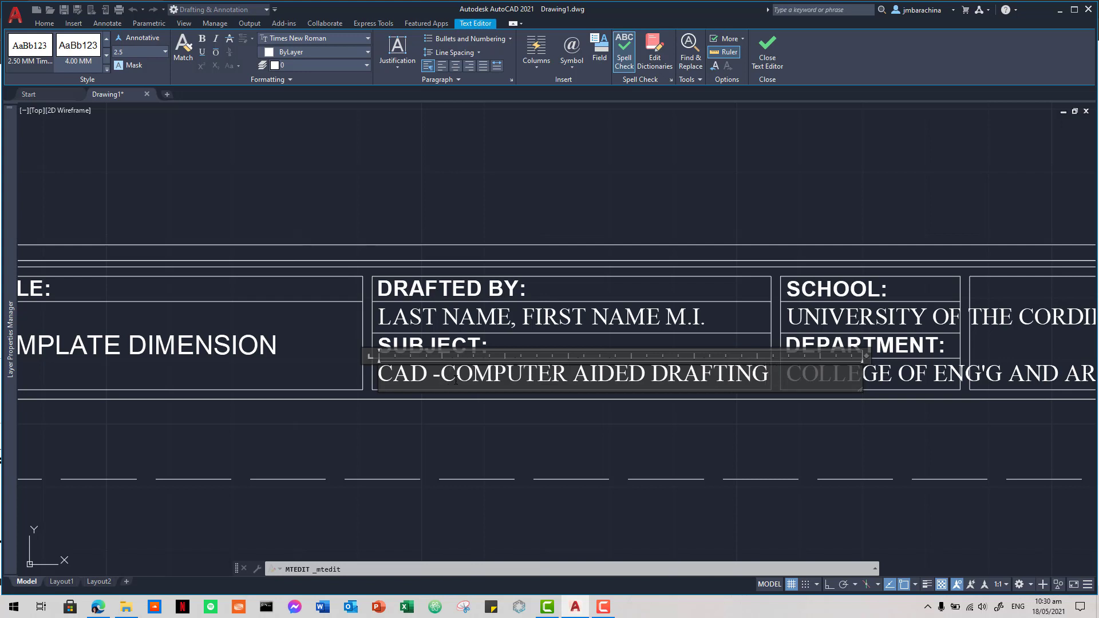
key(BackSpace)
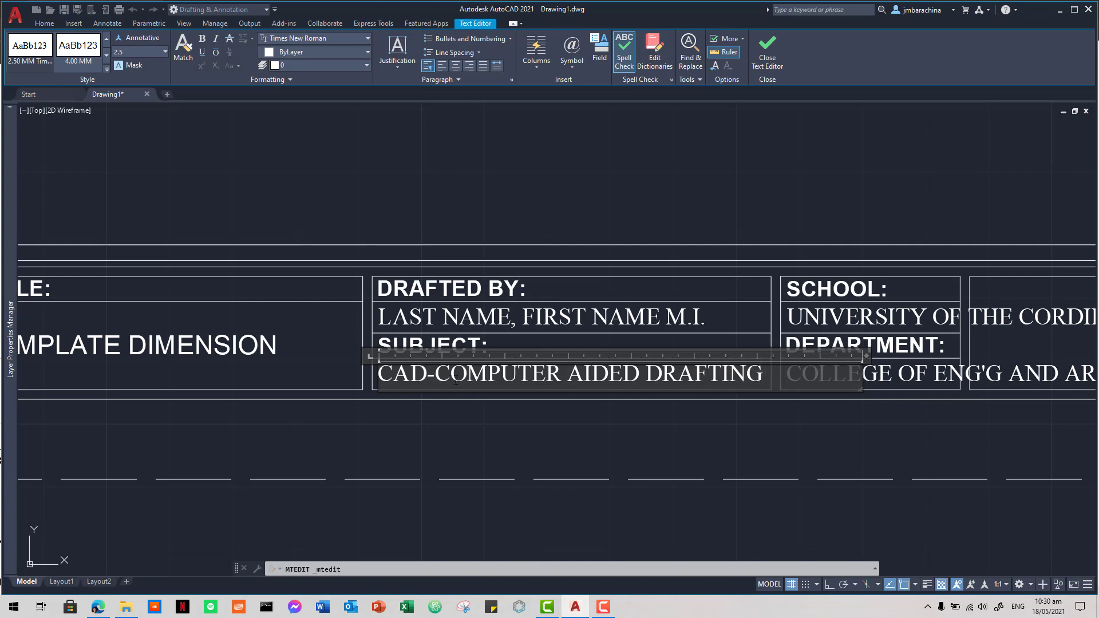
click(613, 185)
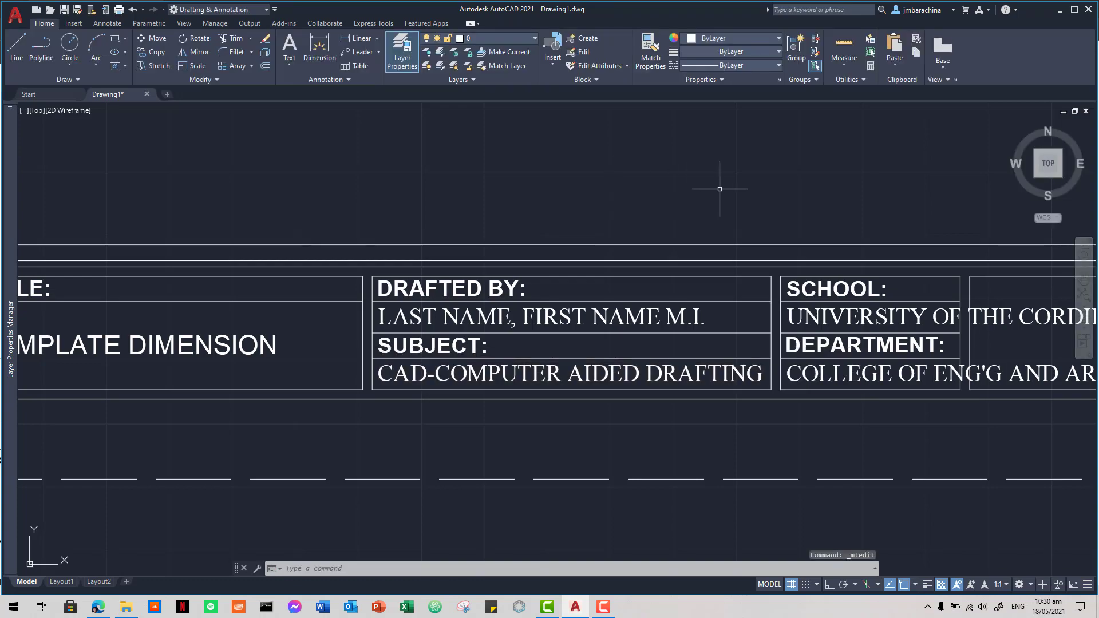
Step: Check the next cell in plate-01.pdf and change the fourth block's SCHOOL: label to SCHEDULE:
key(alt+Tab)
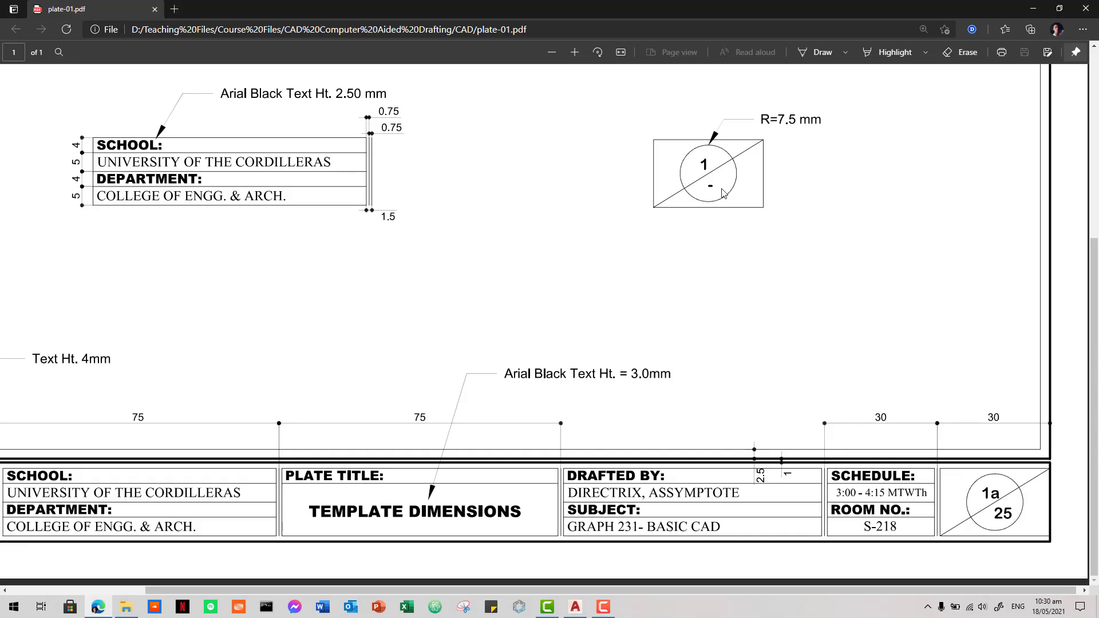
key(alt+Tab)
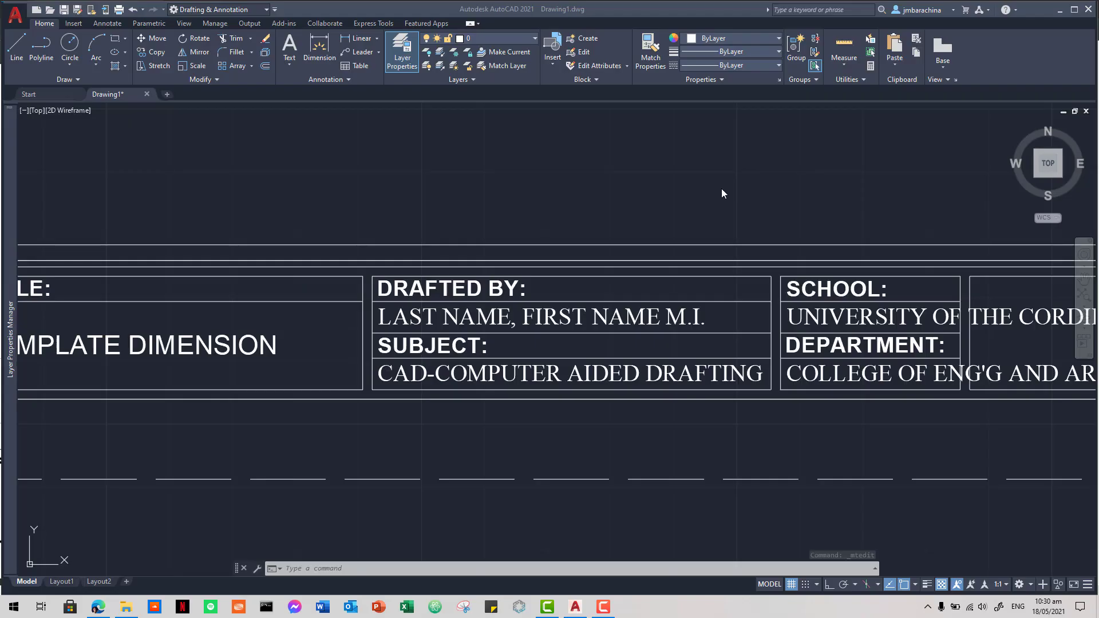
click(839, 289)
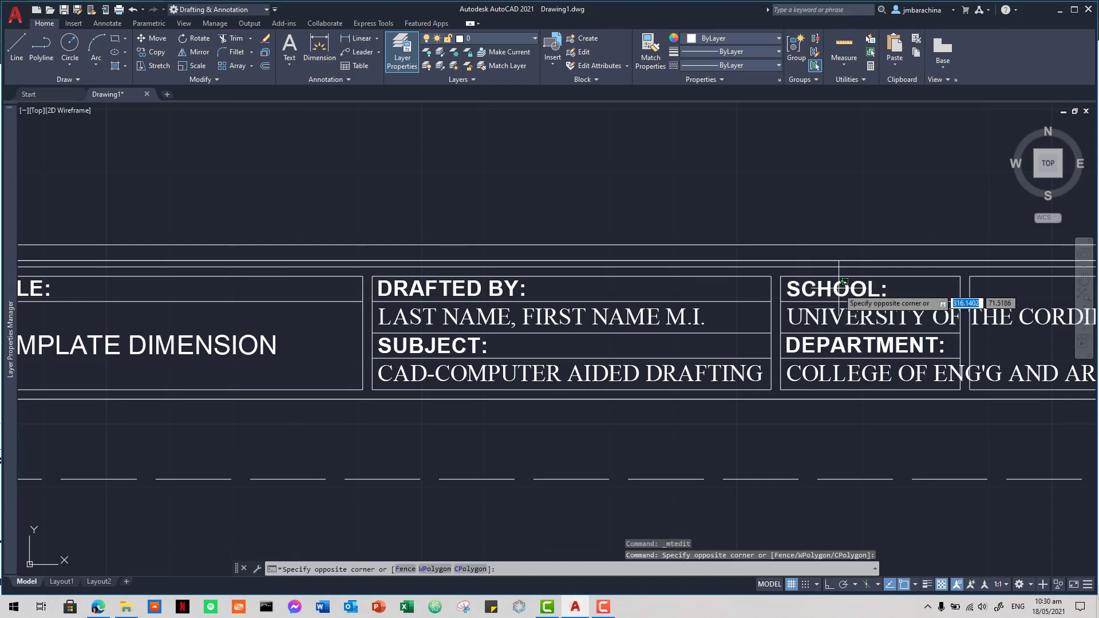
click(839, 293)
double_click(836, 289)
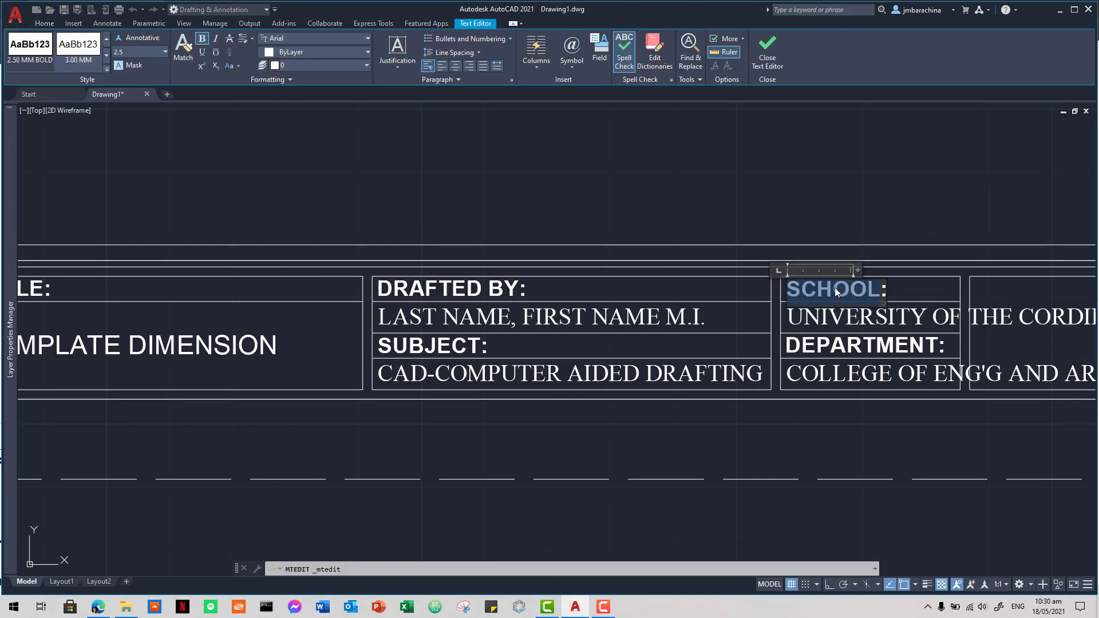
text(SC)
text(EDULE)
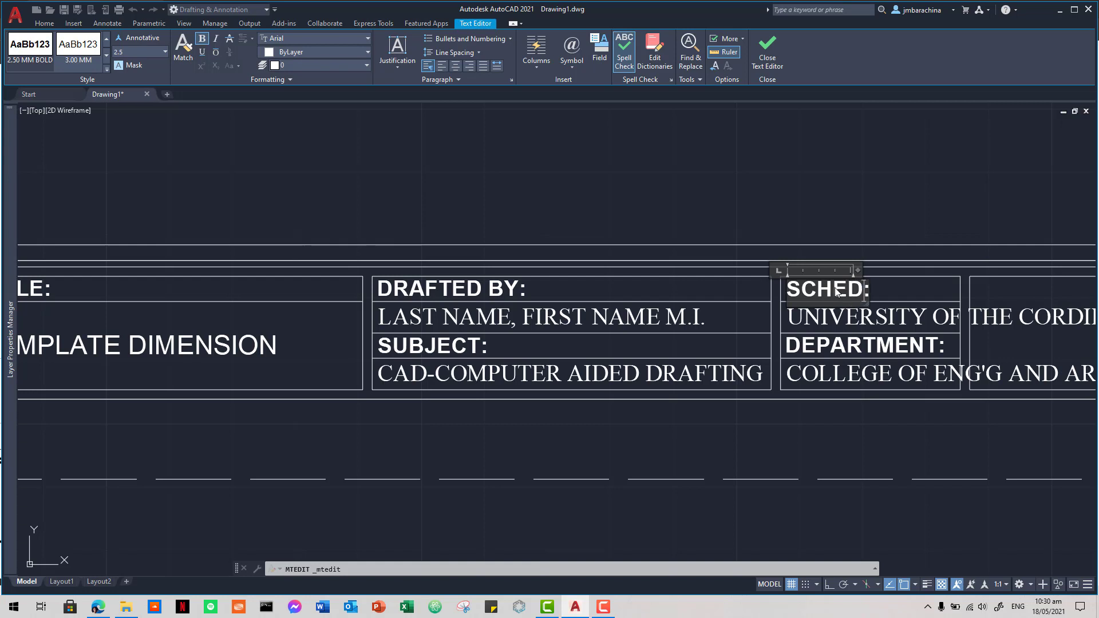
click(940, 323)
double_click(1042, 318)
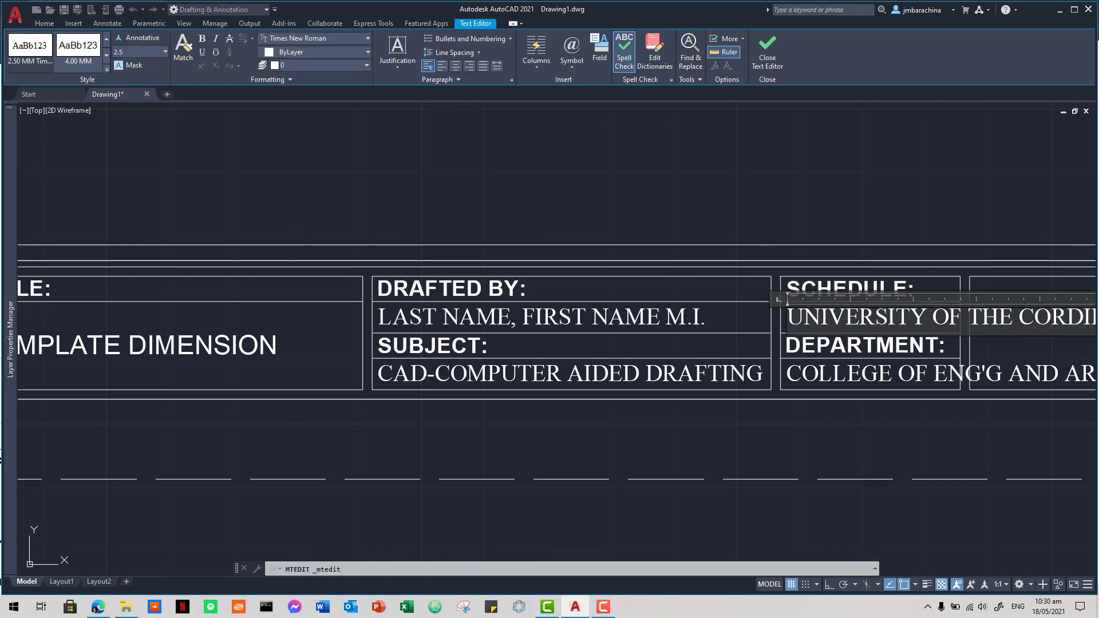
key(alt+Tab)
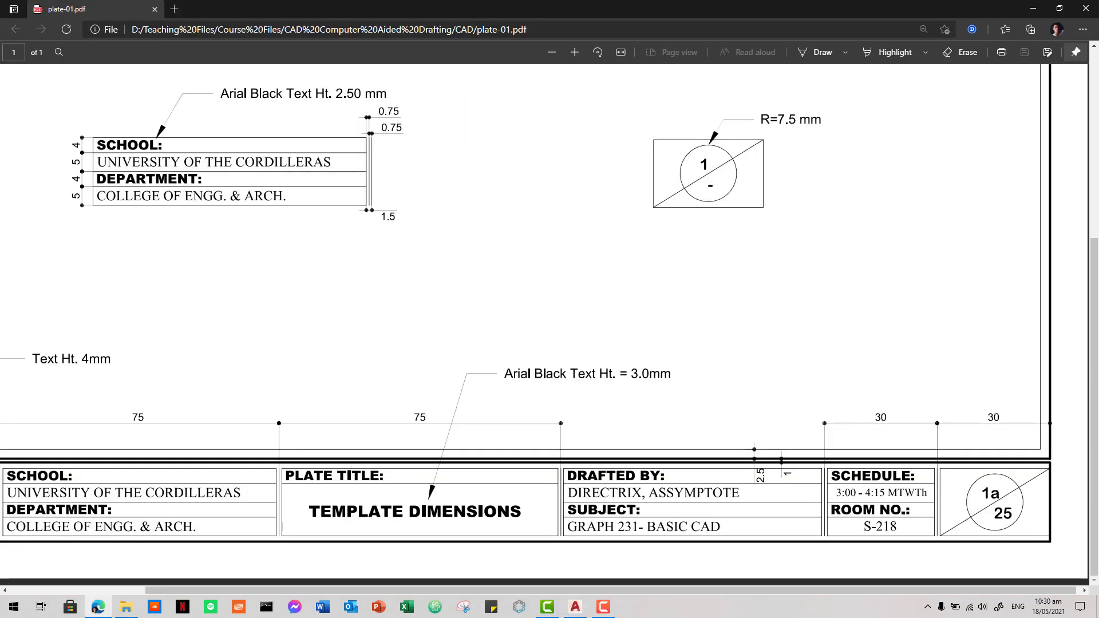
key(alt+Tab)
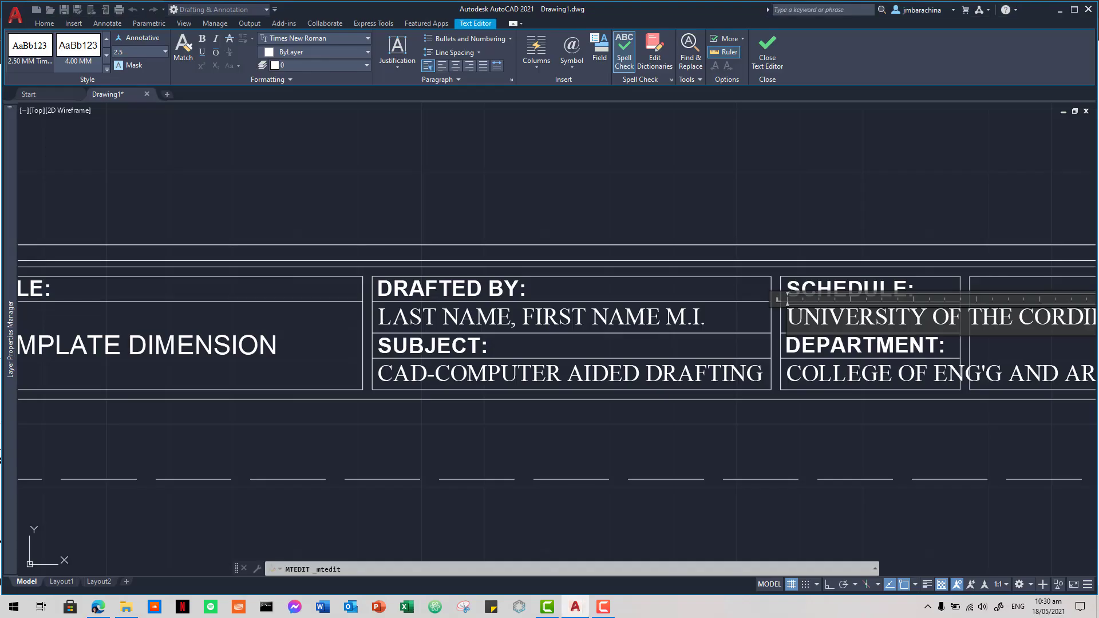
click(872, 287)
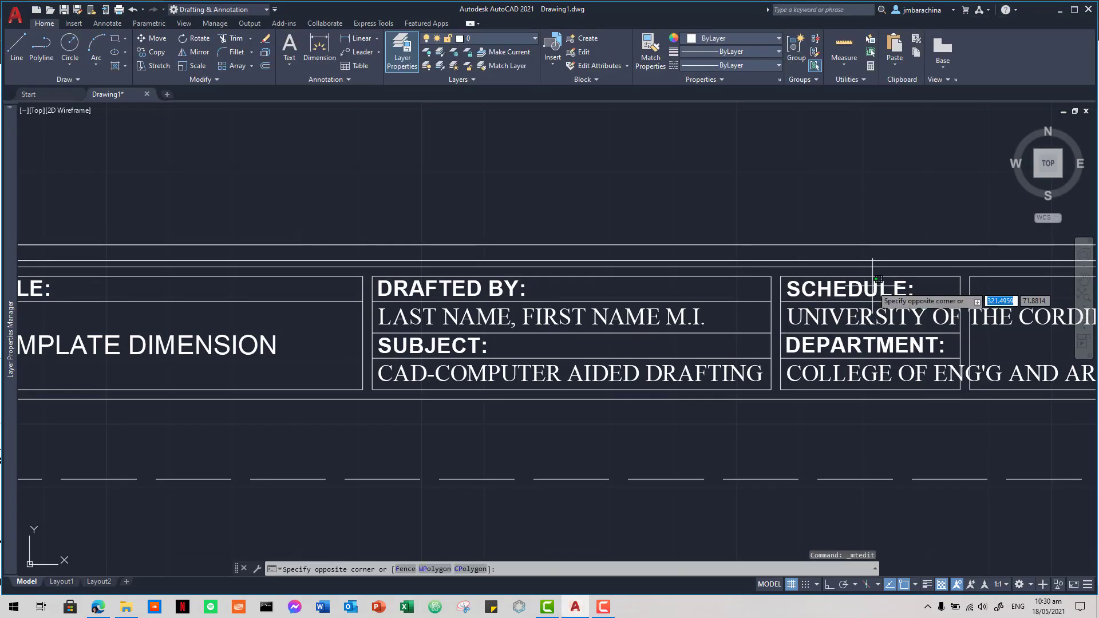
Step: Change the SCHEDULE: label in the fourth title block cell to SECTION:
click(871, 286)
double_click(868, 285)
double_click(866, 285)
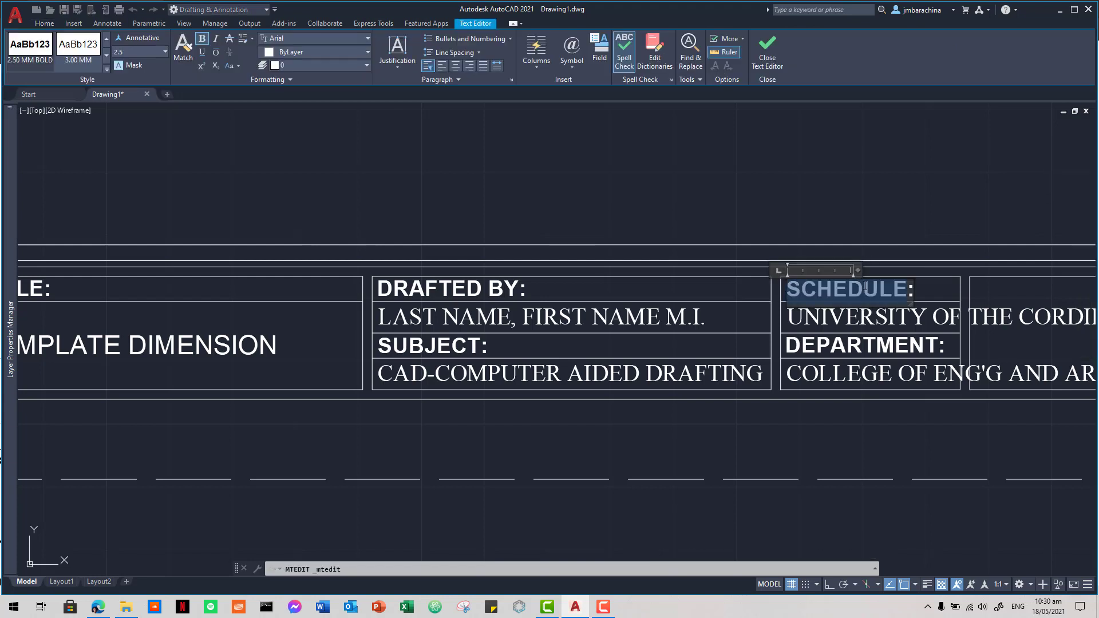
text(SECT)
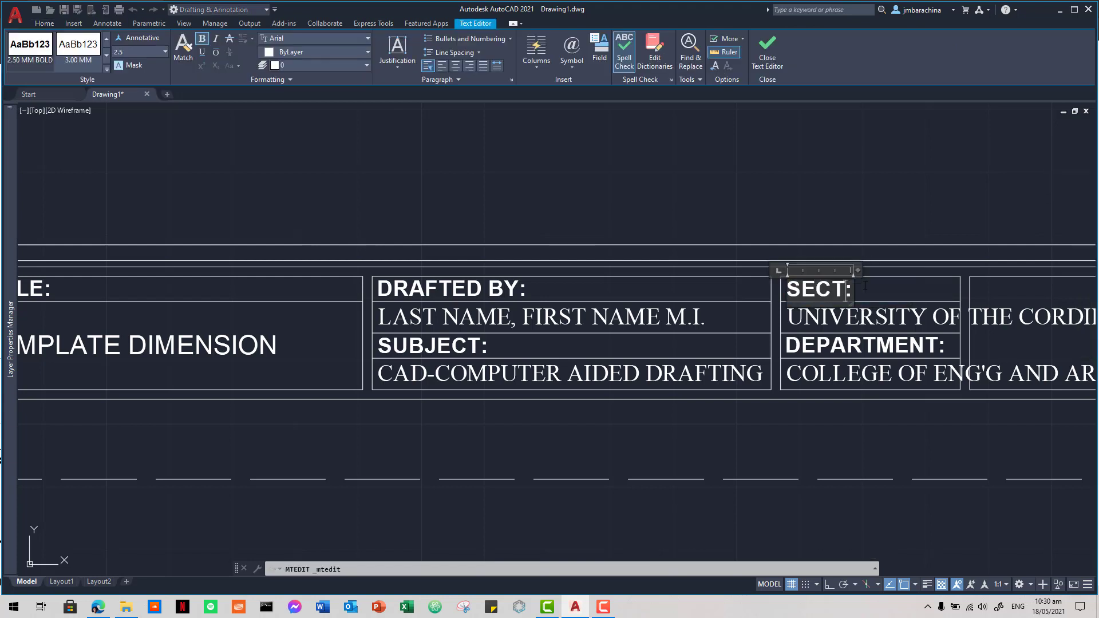
text(ION)
Step: Replace the UNIVERSITY OF THE CORDILLERAS text under SECTION: with CE II-3A-F
click(860, 318)
double_click(860, 317)
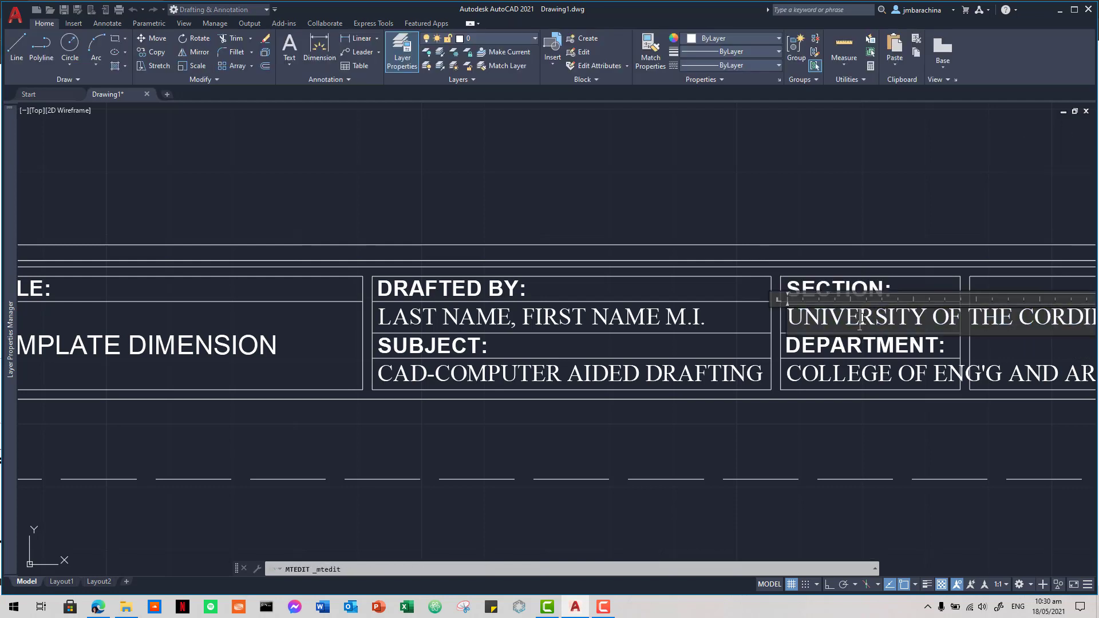
text(CE II)
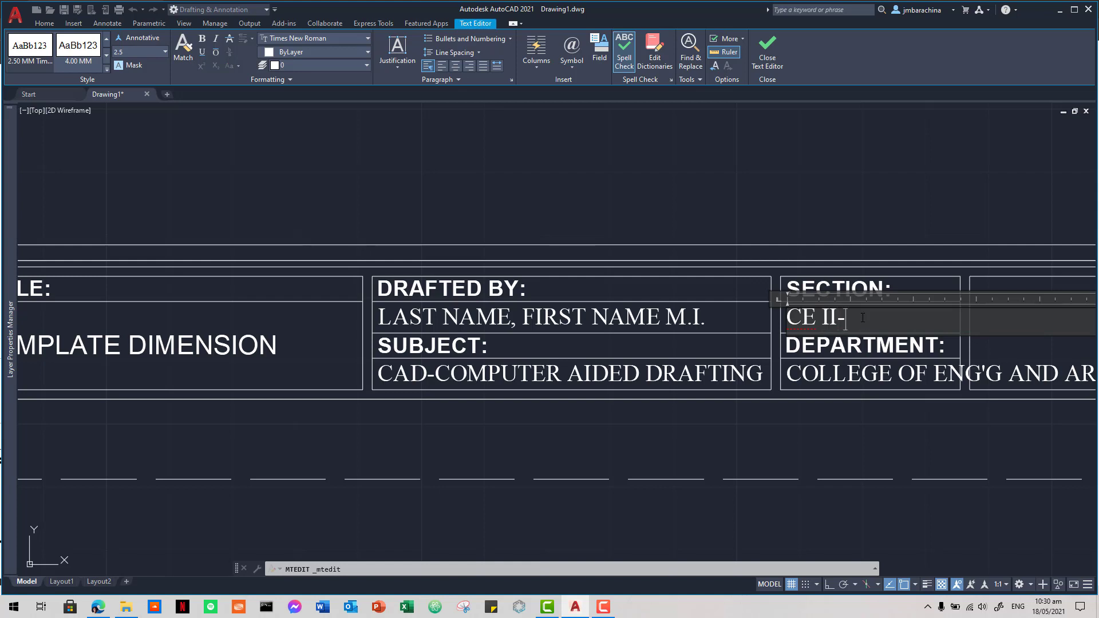
text(-3A-F)
click(910, 245)
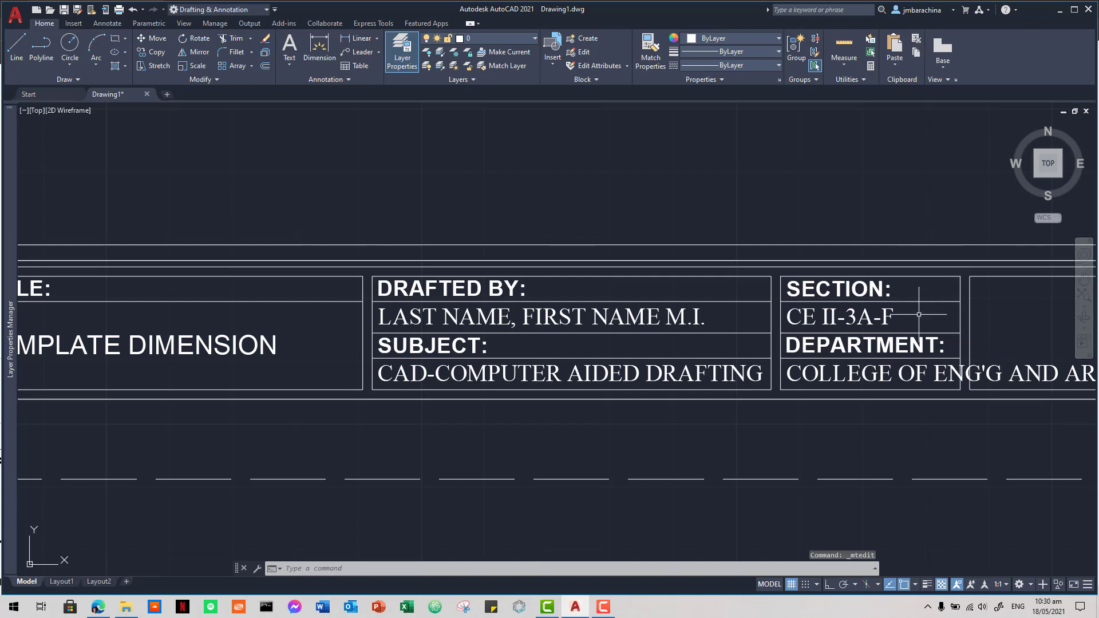
Step: Change the DEPARTMENT: label in the SECTION: block to ROOM NO.:
click(876, 346)
double_click(876, 345)
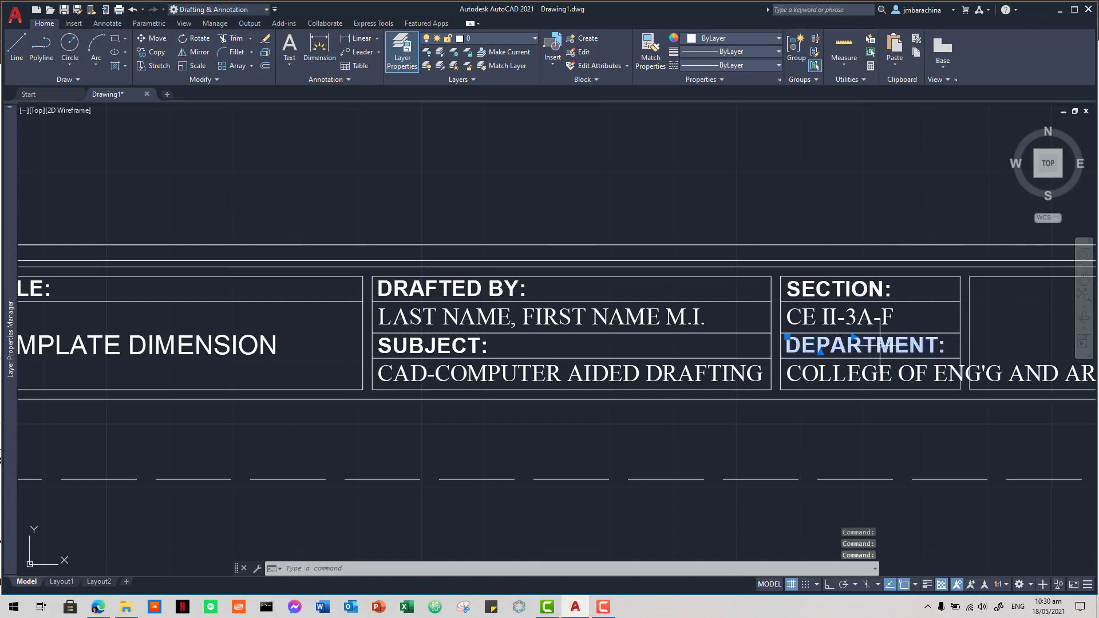
double_click(879, 345)
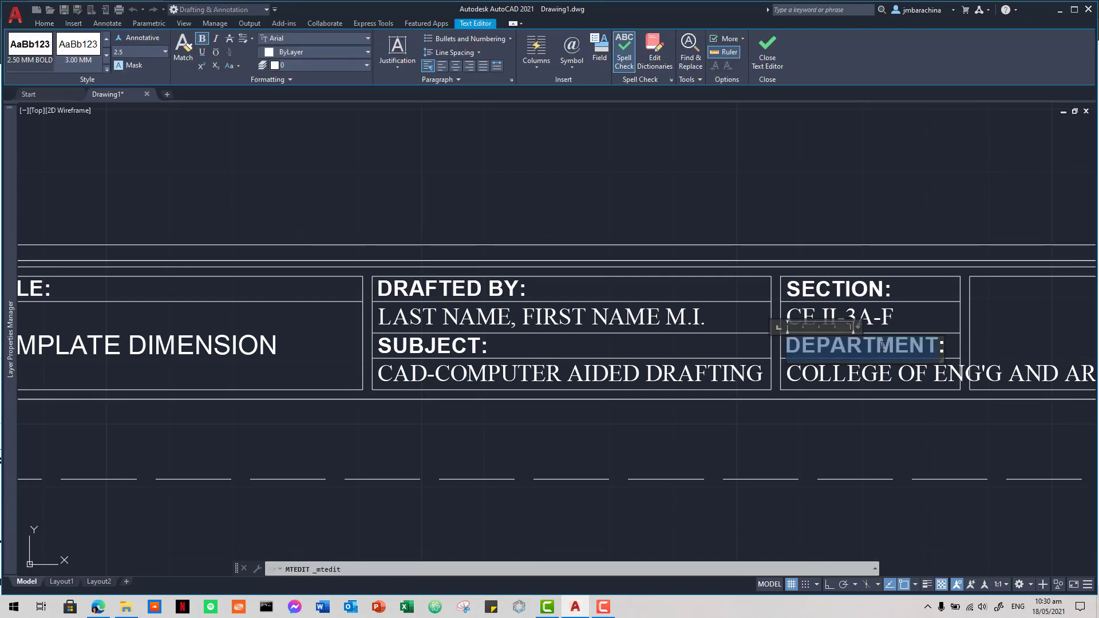
text(ROOM )
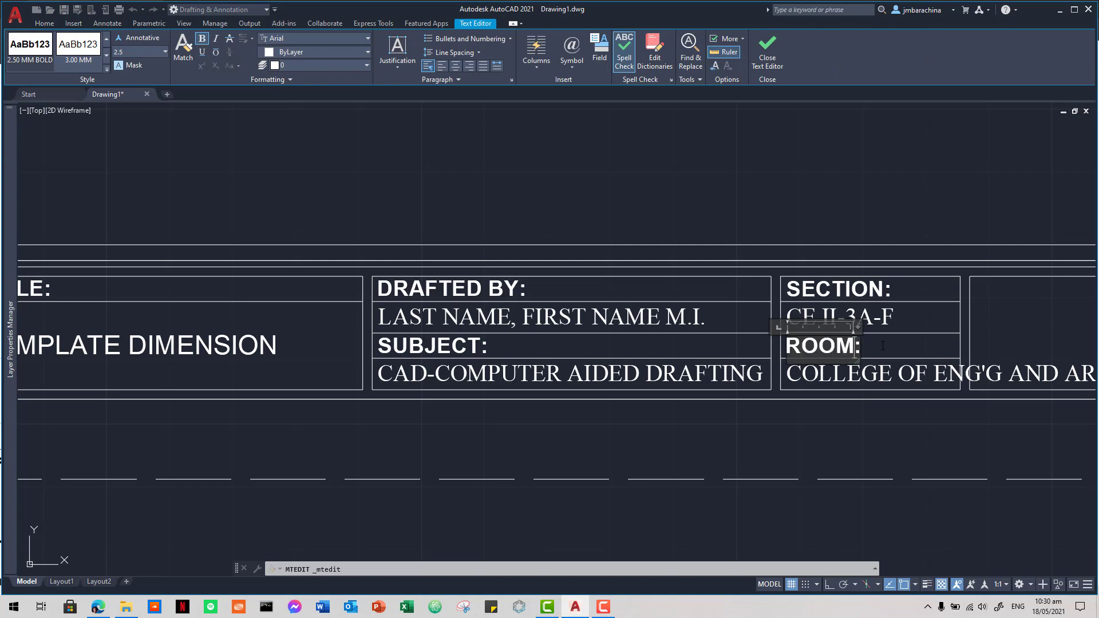
text(NO.)
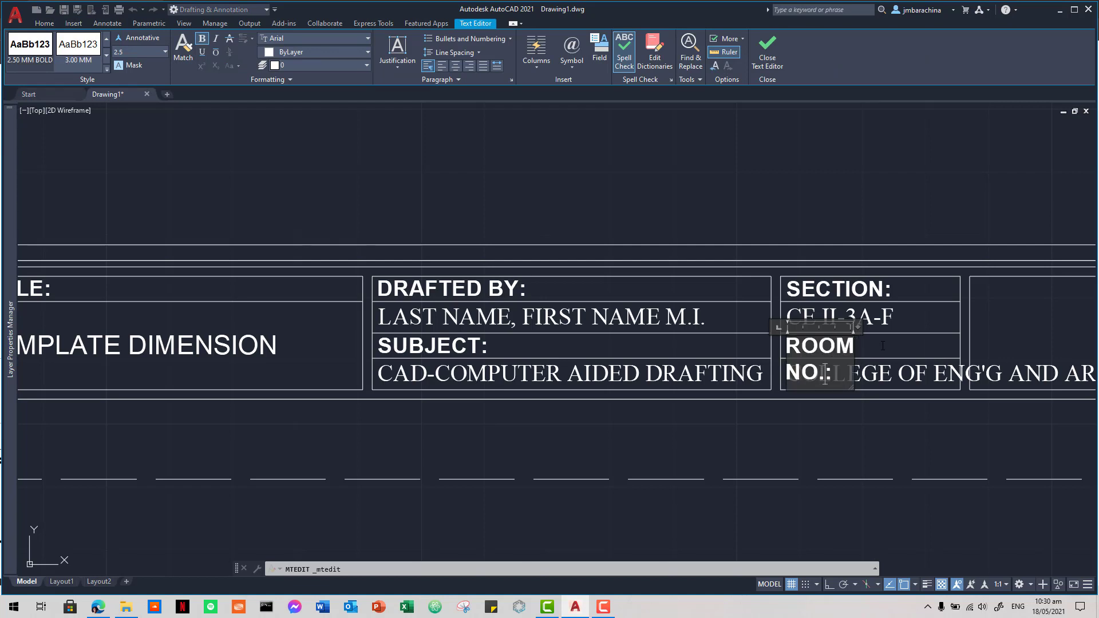
click(884, 343)
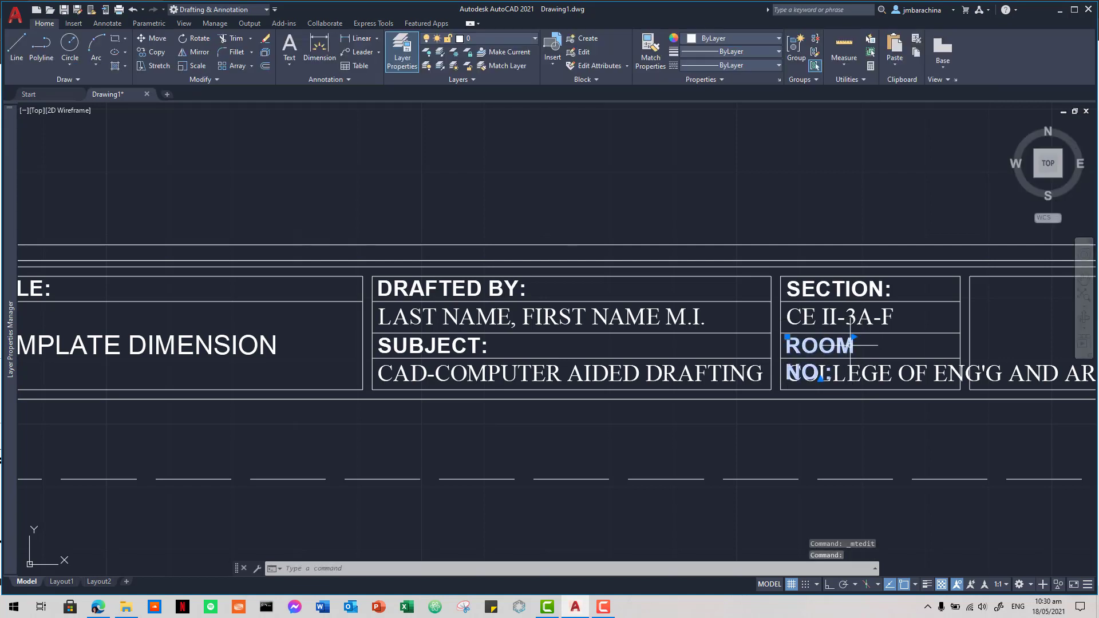
Step: Widen the text frame of the ROOM NO.: label so that it fits on one line
click(853, 338)
drag(853, 338, 924, 343)
click(922, 372)
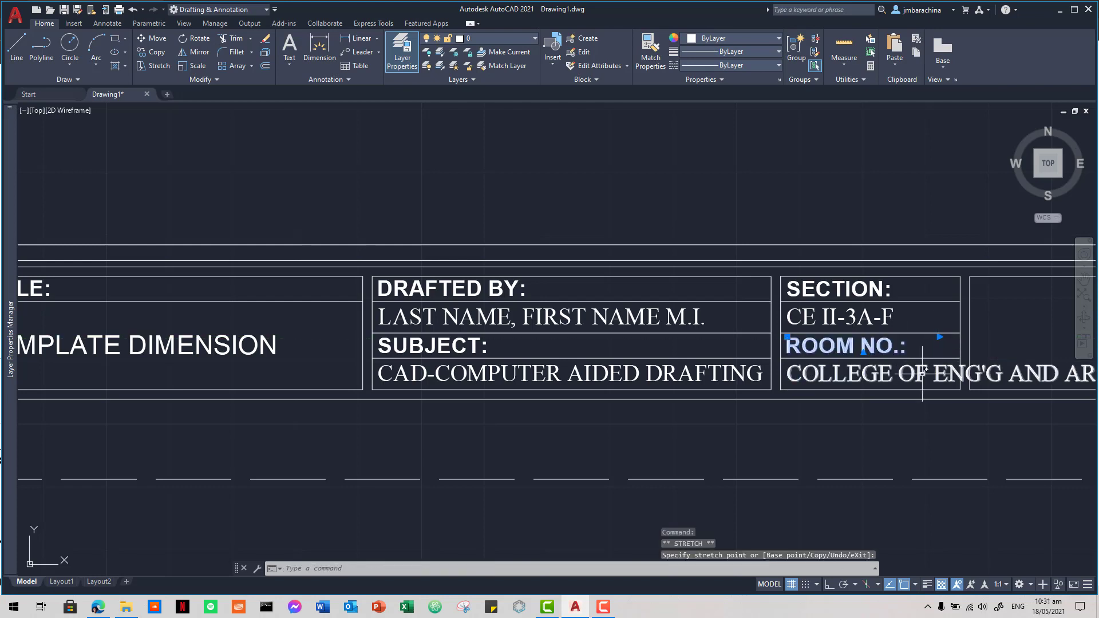
key(Escape)
Step: Replace the college text under ROOM NO.: with ODL
double_click(862, 373)
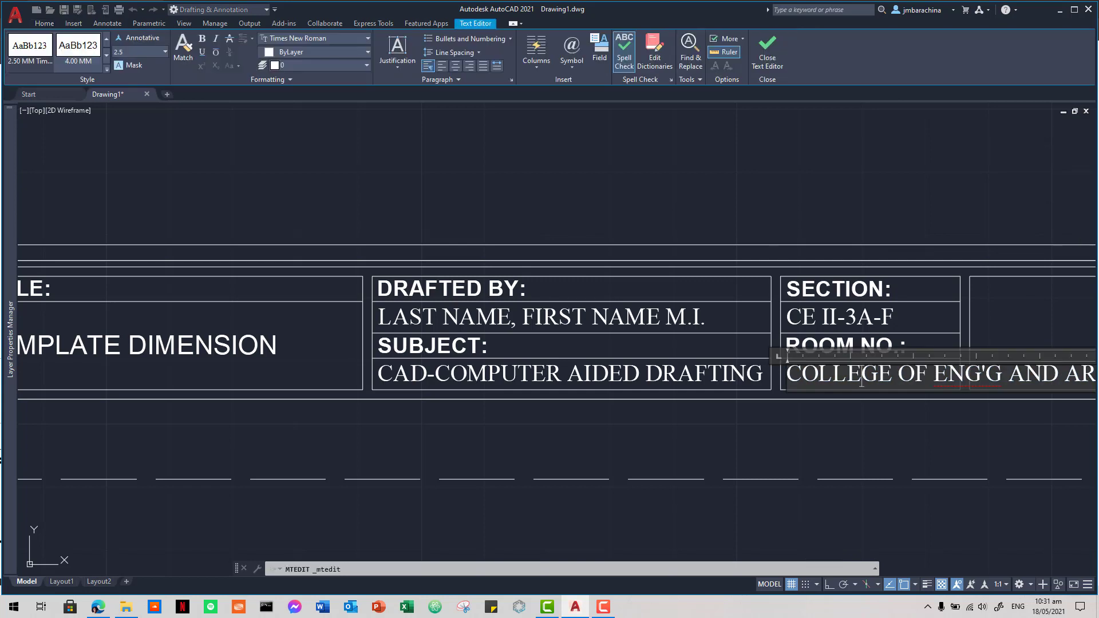
text(O)
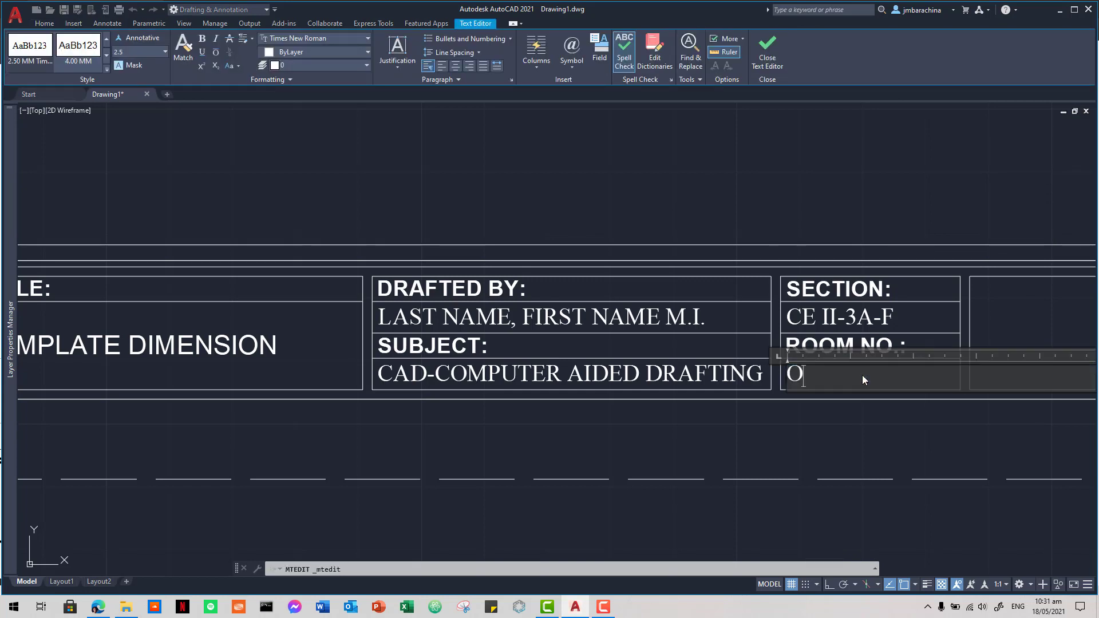
text(DL)
click(864, 421)
Step: Check the last title block cell in plate-01.pdf and copy the LOGO text horizontally, with Ortho on, into the empty last cell
scroll(895, 435, down, 2)
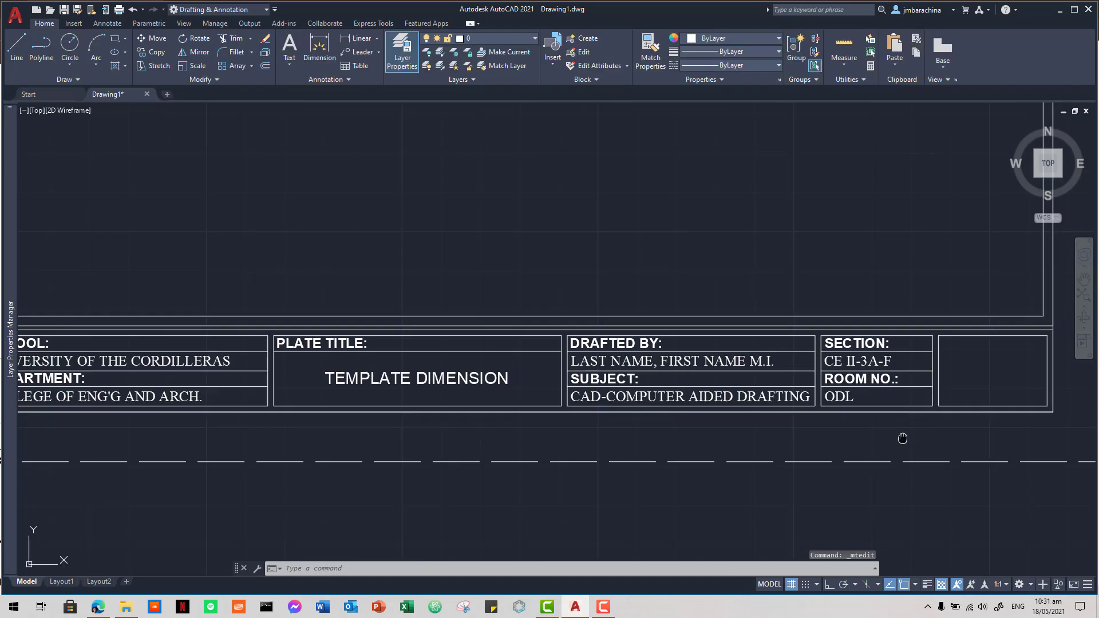
scroll(846, 438, down, 3)
scroll(842, 435, up, 1)
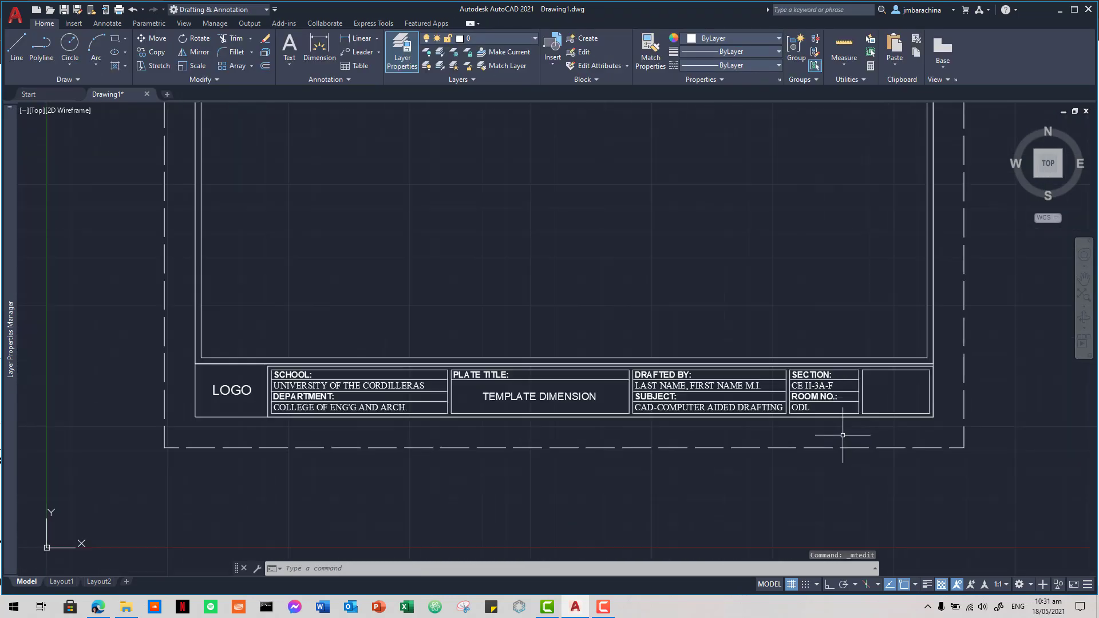
key(alt+Tab)
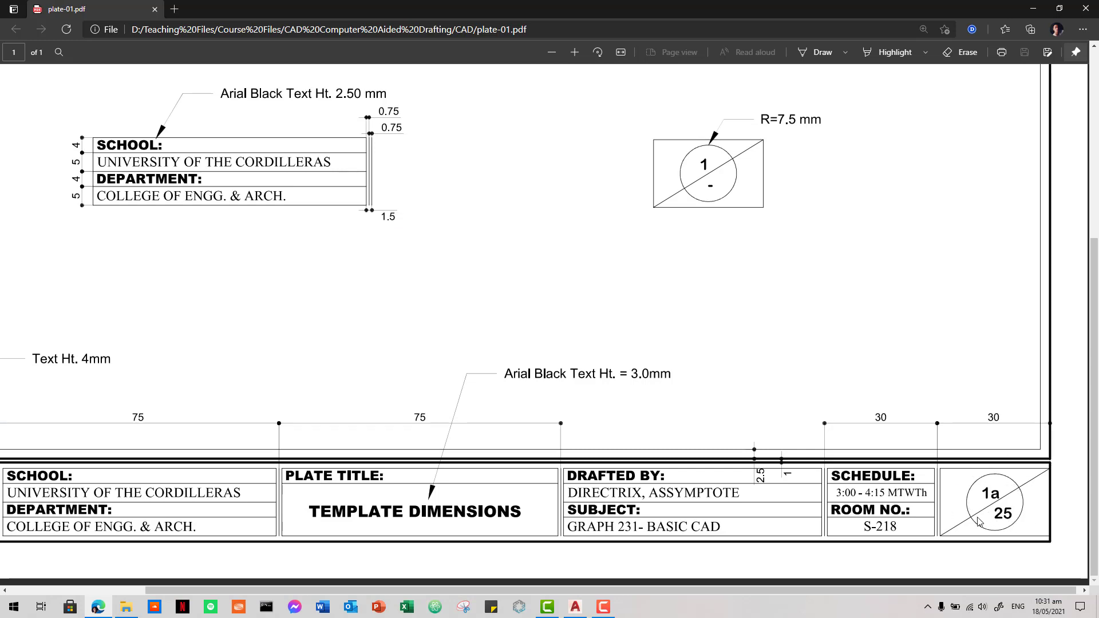
key(alt+Tab)
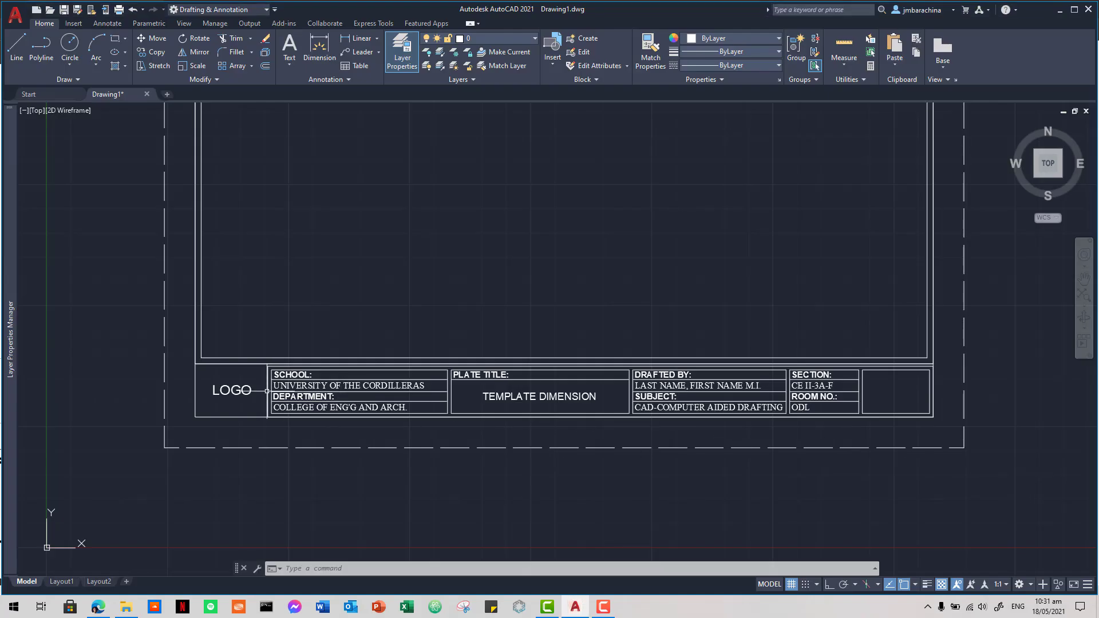
click(250, 400)
click(227, 384)
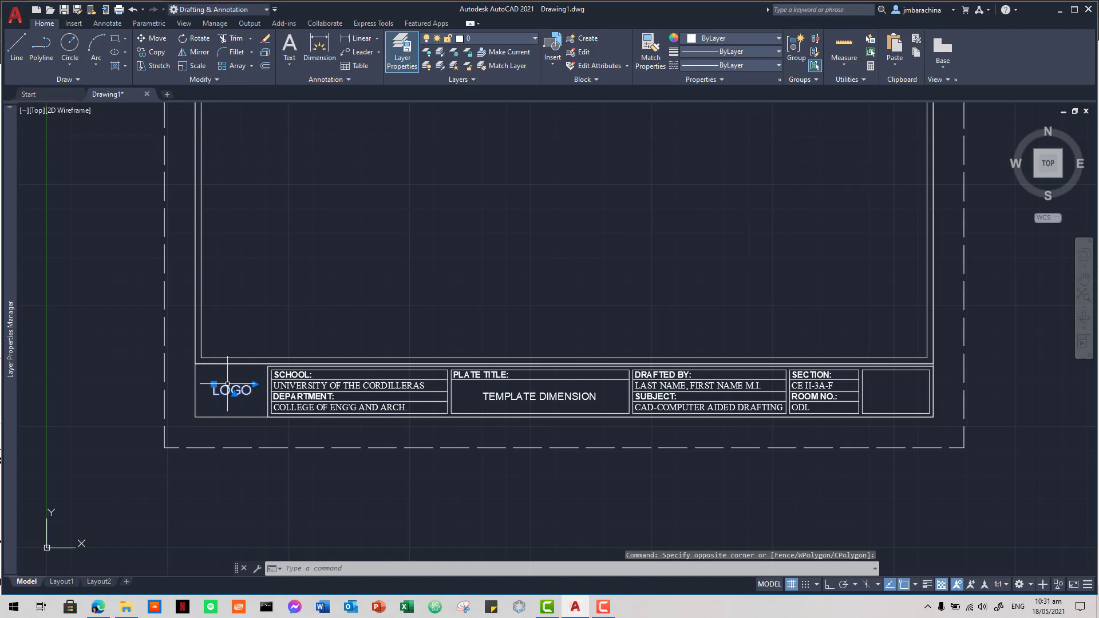
text(co)
key(Return)
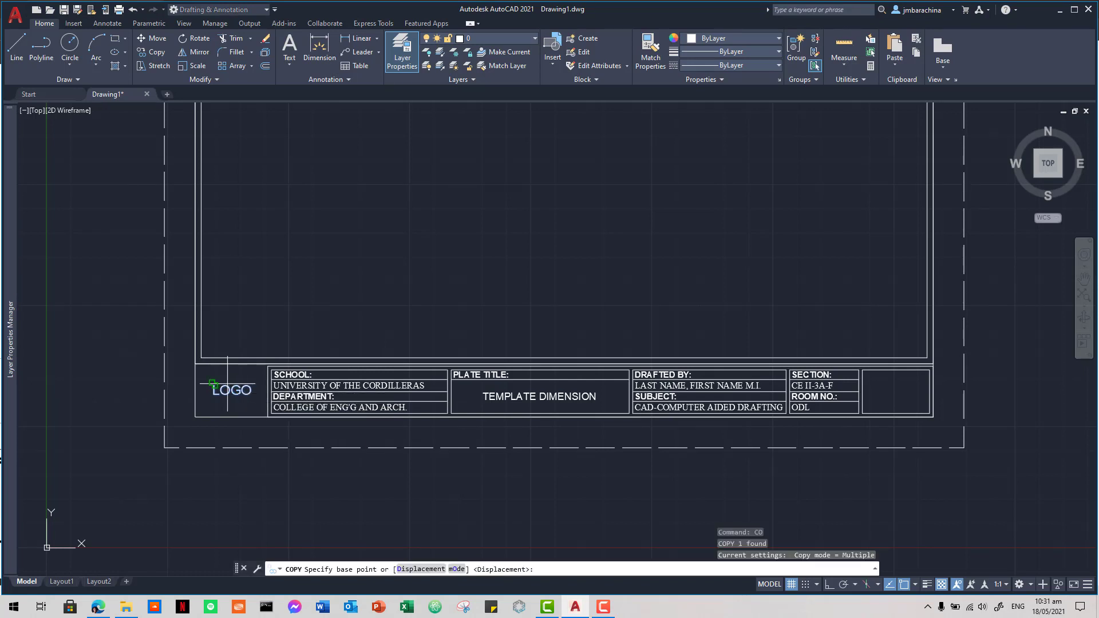
click(232, 430)
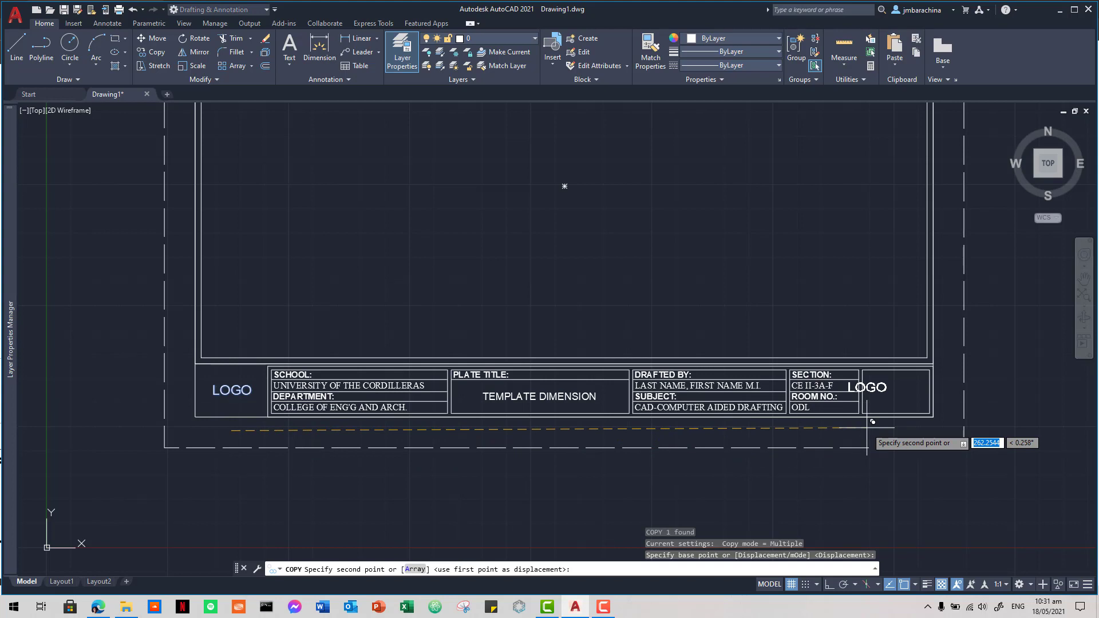
key(F8)
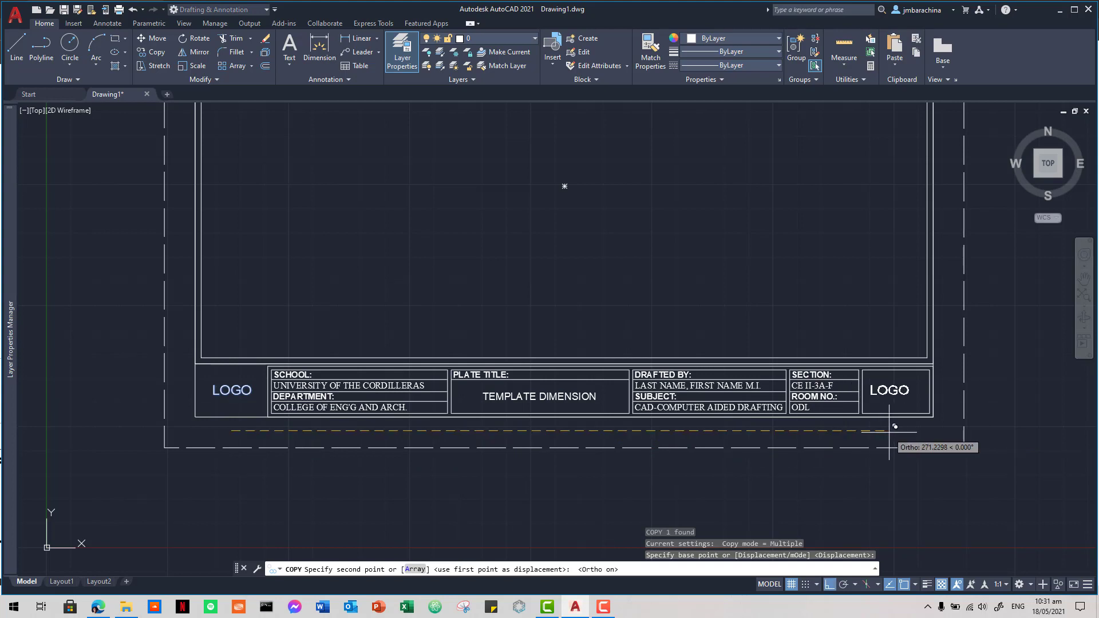
scroll(901, 429, up, 3)
click(898, 432)
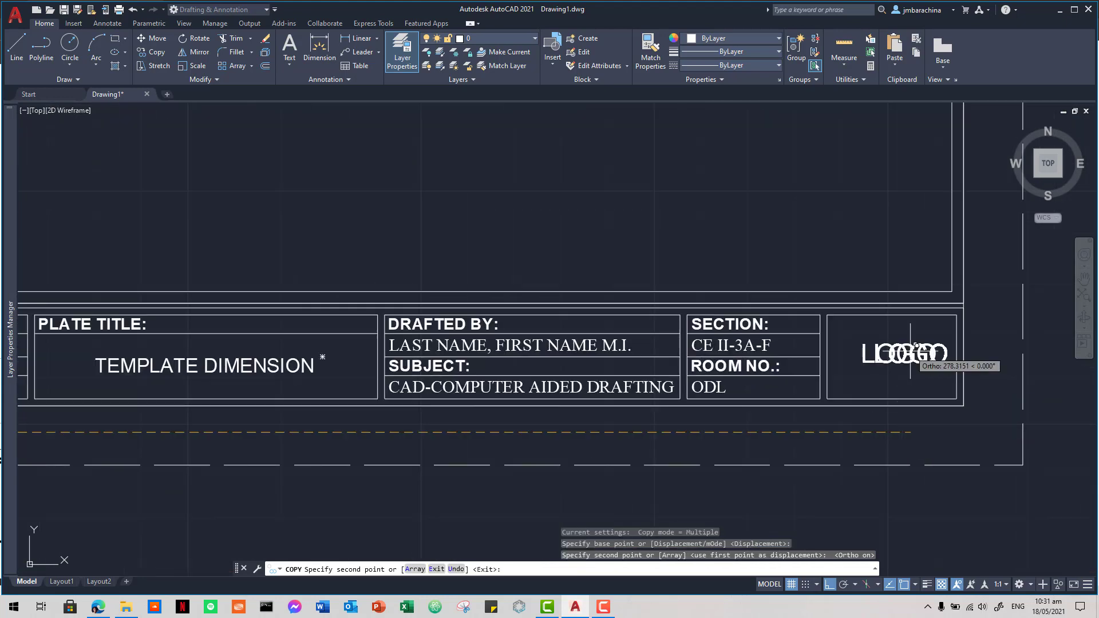
key(Escape)
Step: Replace the copied LOGO text in the last title block cell with P00
double_click(910, 353)
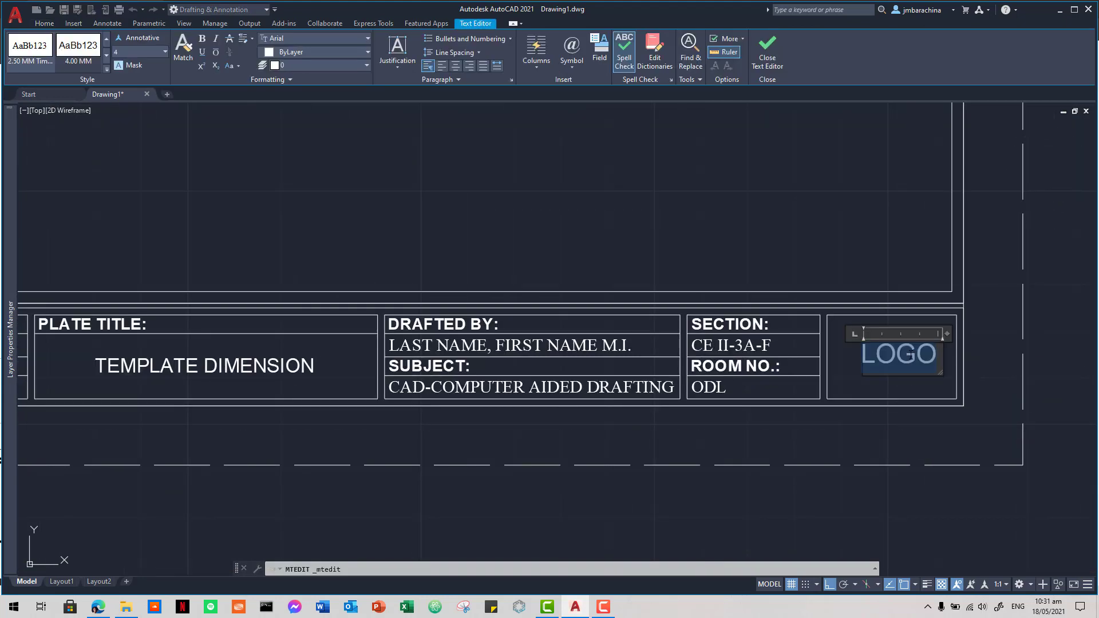
text(p)
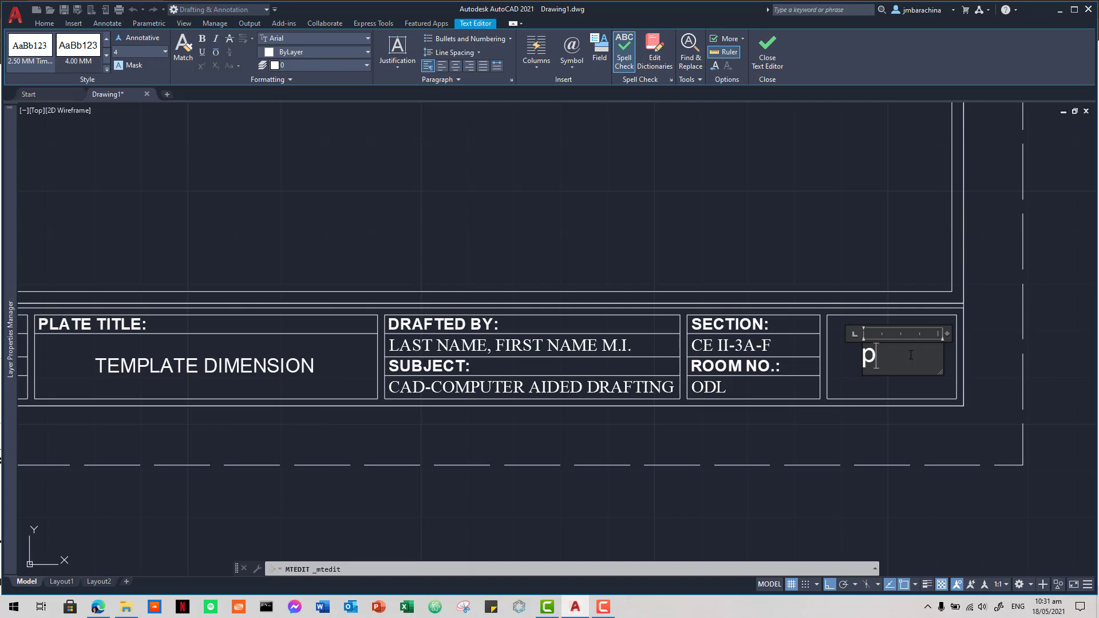
text()))
key(BackSpace)
key(BackSpace)
key(BackSpace)
text(P00)
click(921, 392)
click(922, 378)
Step: Select the P00 text and create a new text style named 6.00 MM
click(875, 342)
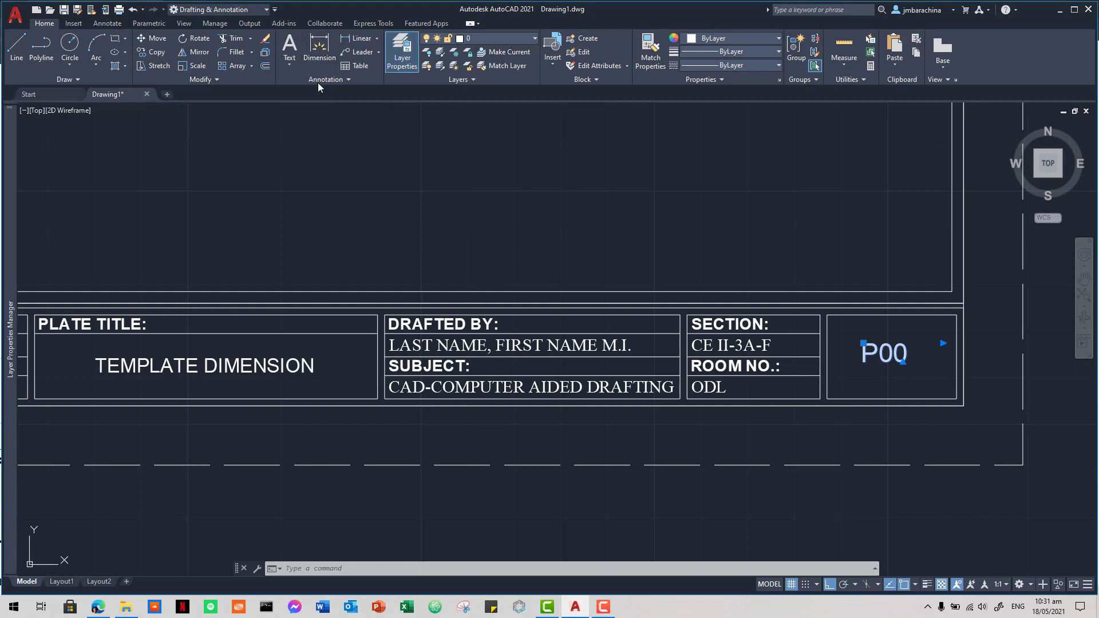
click(291, 64)
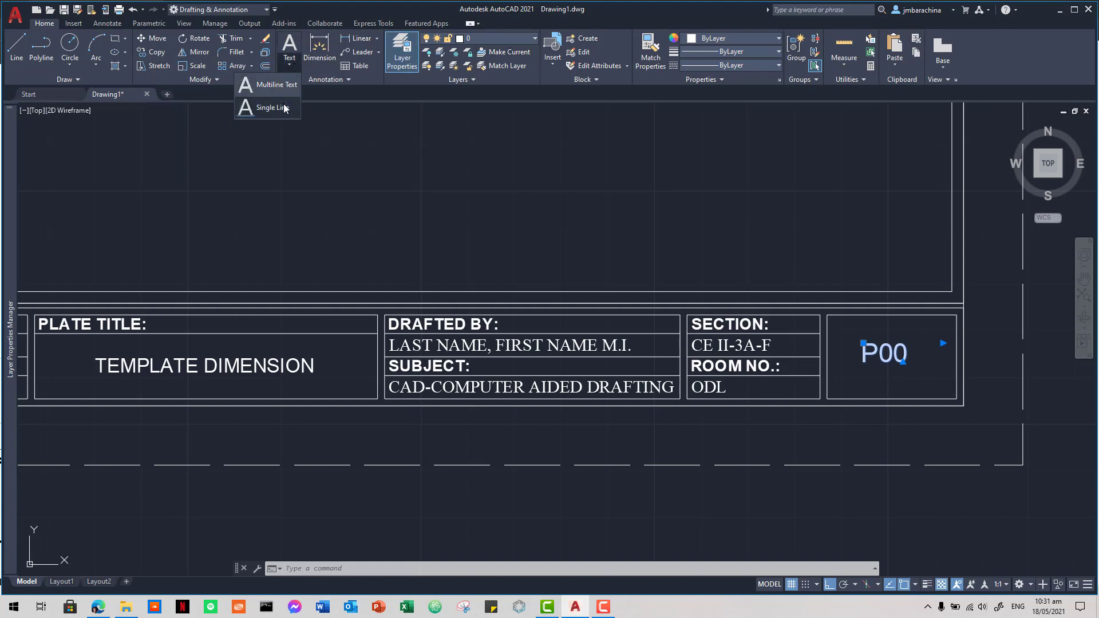
click(319, 81)
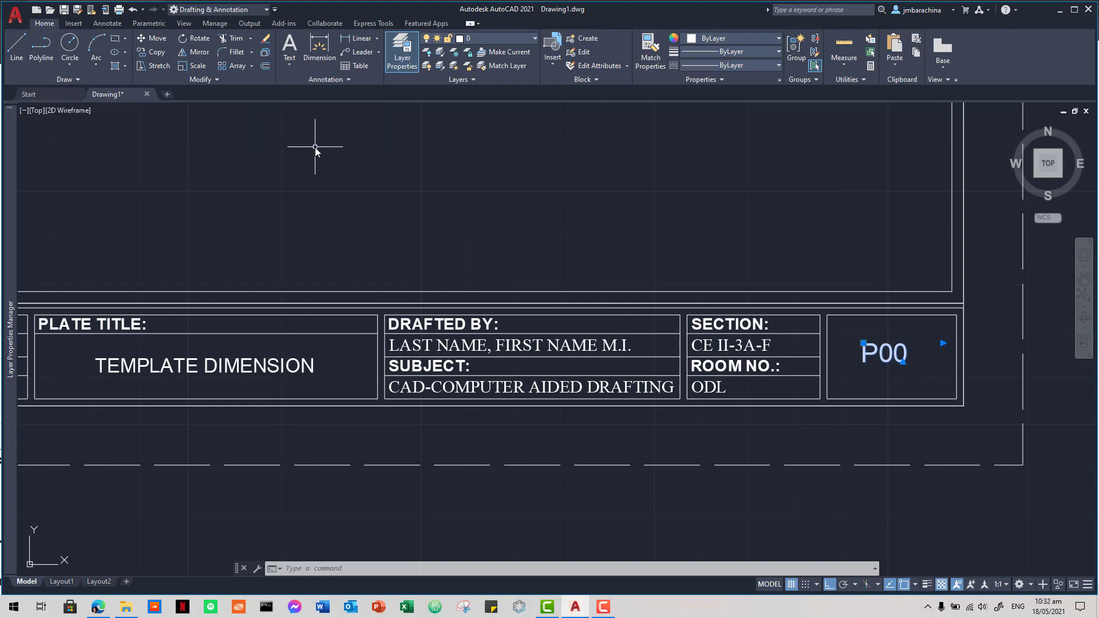
click(333, 80)
click(355, 95)
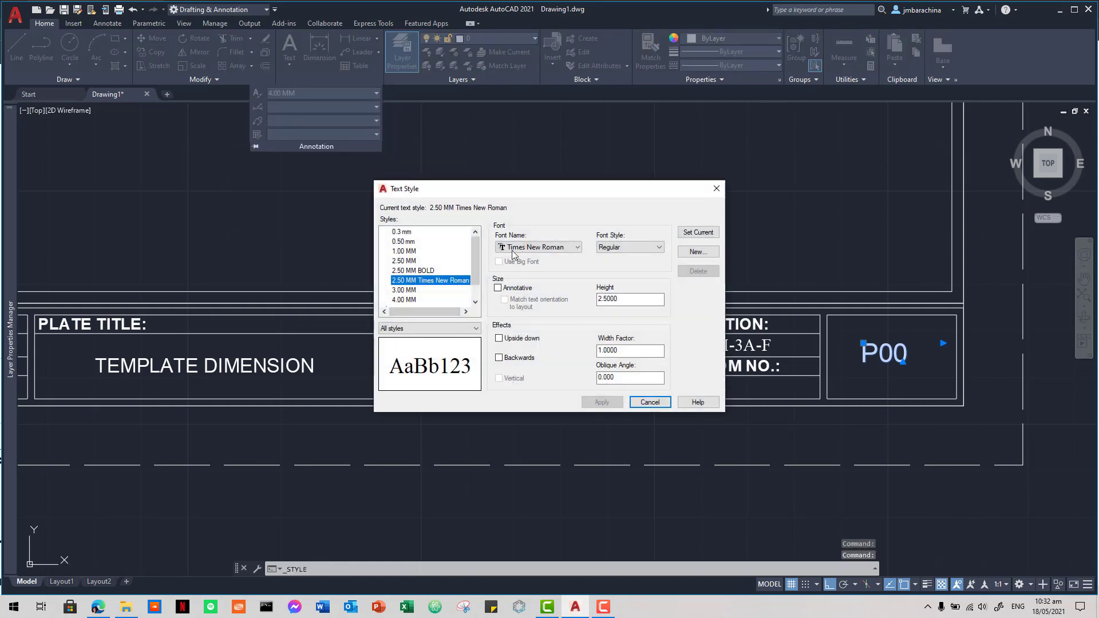
click(686, 252)
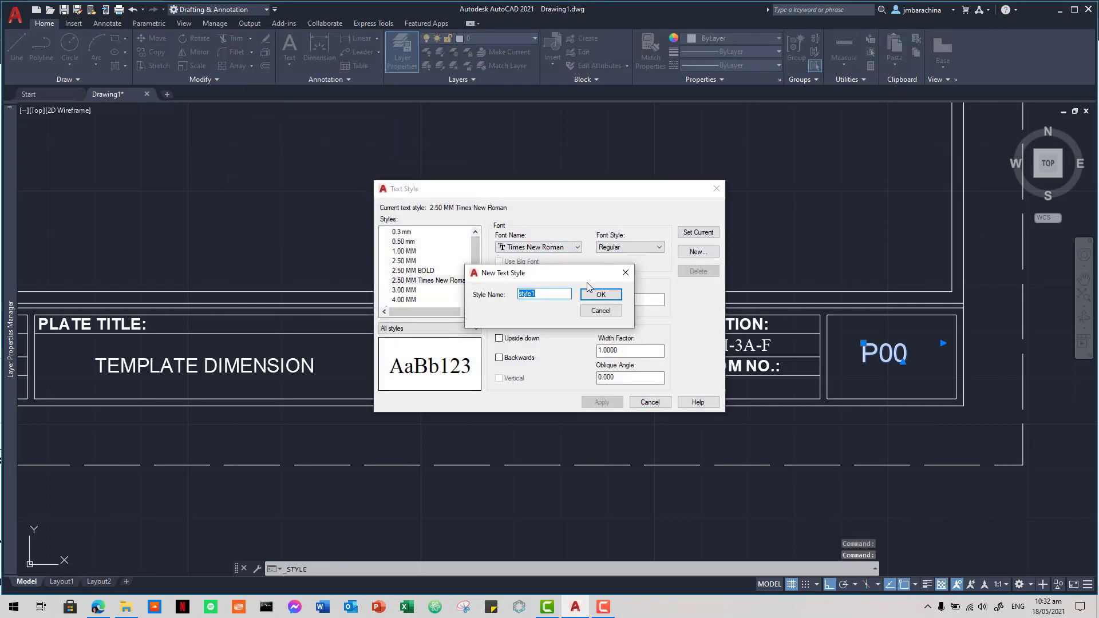
text(6.00 MM)
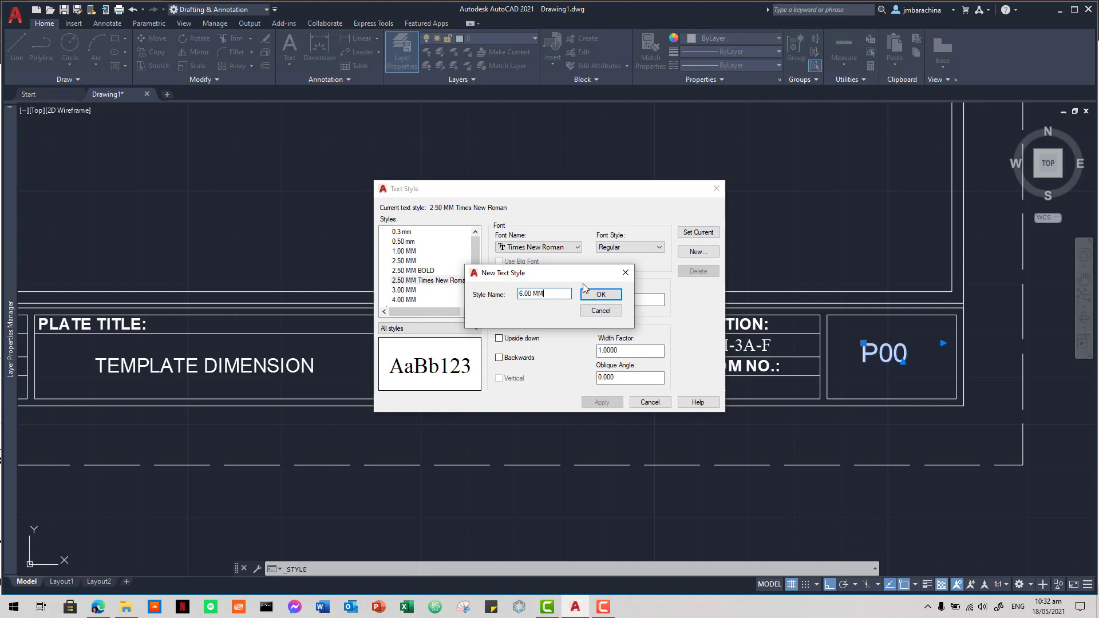
click(600, 294)
Step: Set the text height of the 6.00 MM style to 6
click(654, 299)
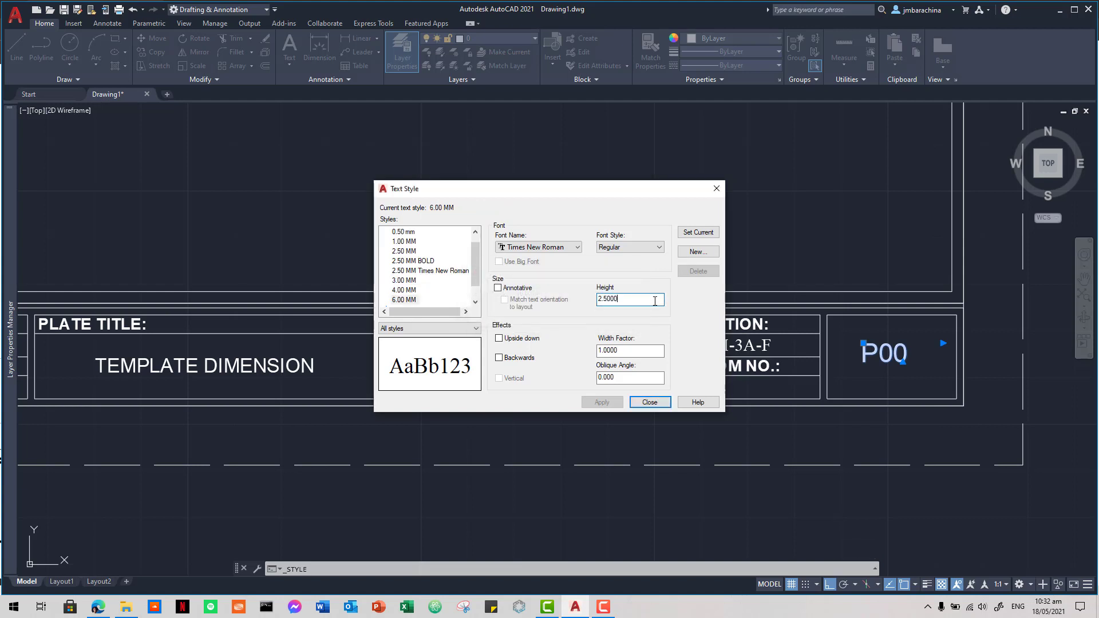
double_click(655, 300)
text(6)
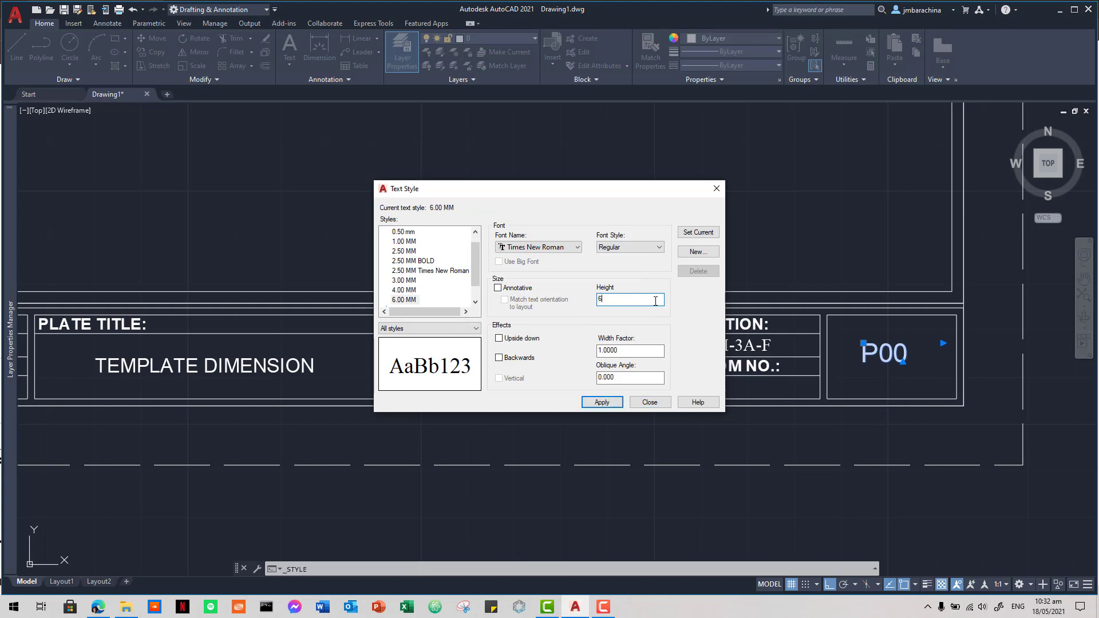
Step: Try the Bold font style, followed by the Corbel and Romantic fonts, for the 6.00 MM text style
click(629, 247)
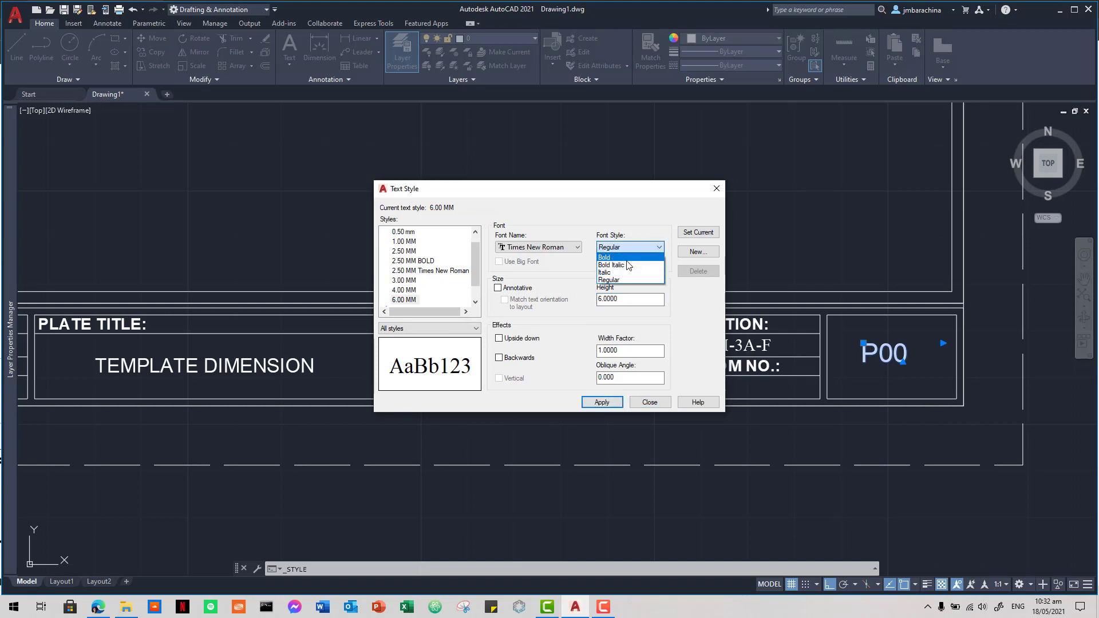
click(627, 258)
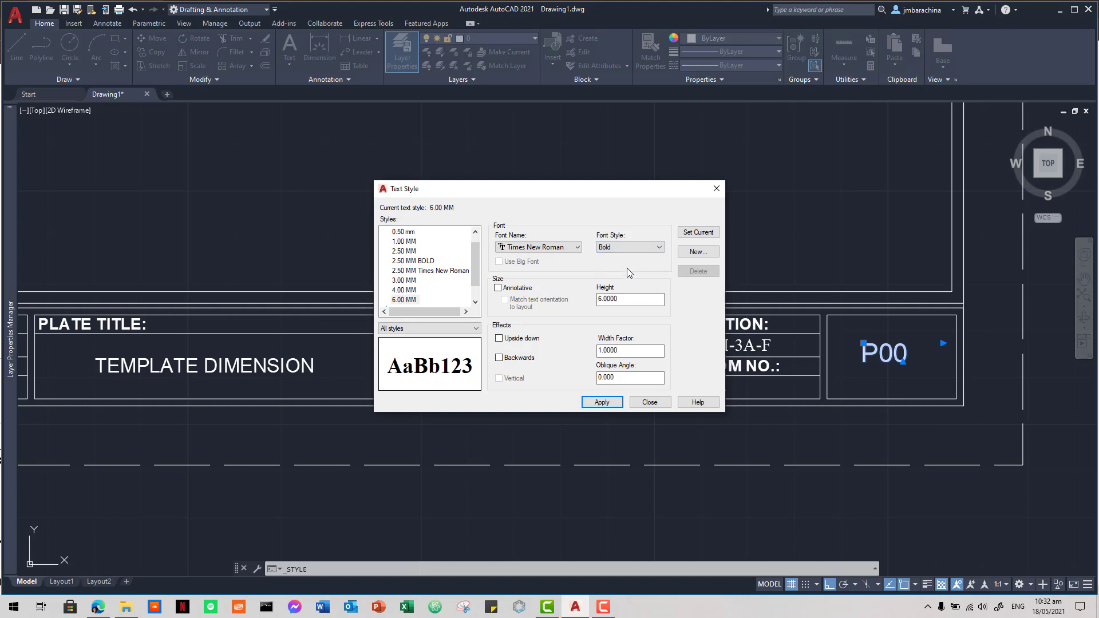
click(576, 249)
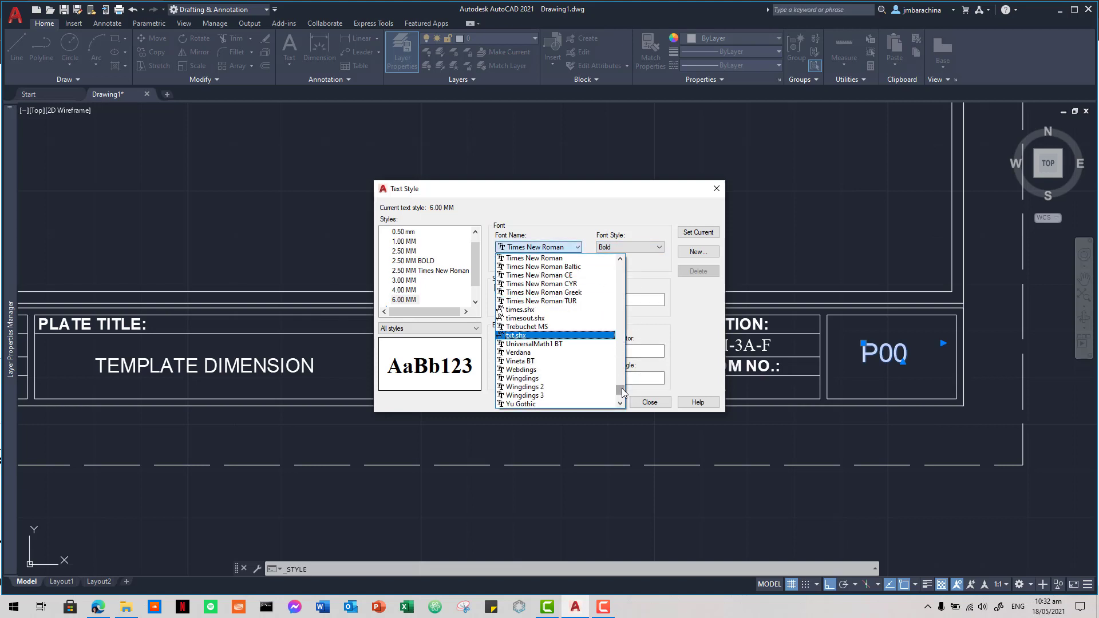
drag(622, 391, 633, 306)
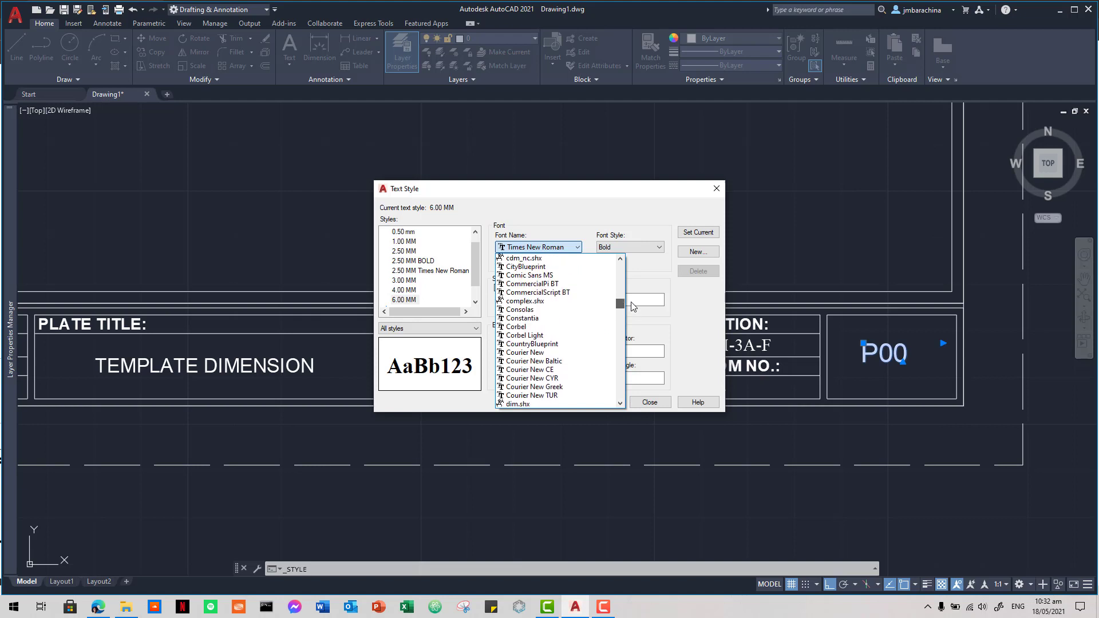
click(554, 324)
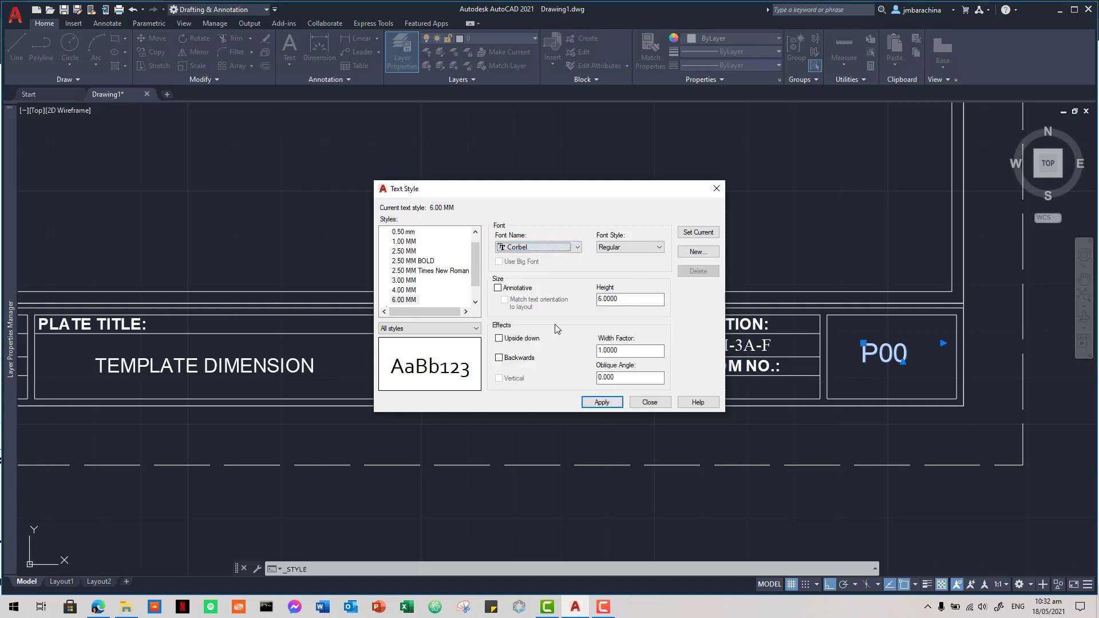
click(577, 247)
drag(620, 309, 620, 357)
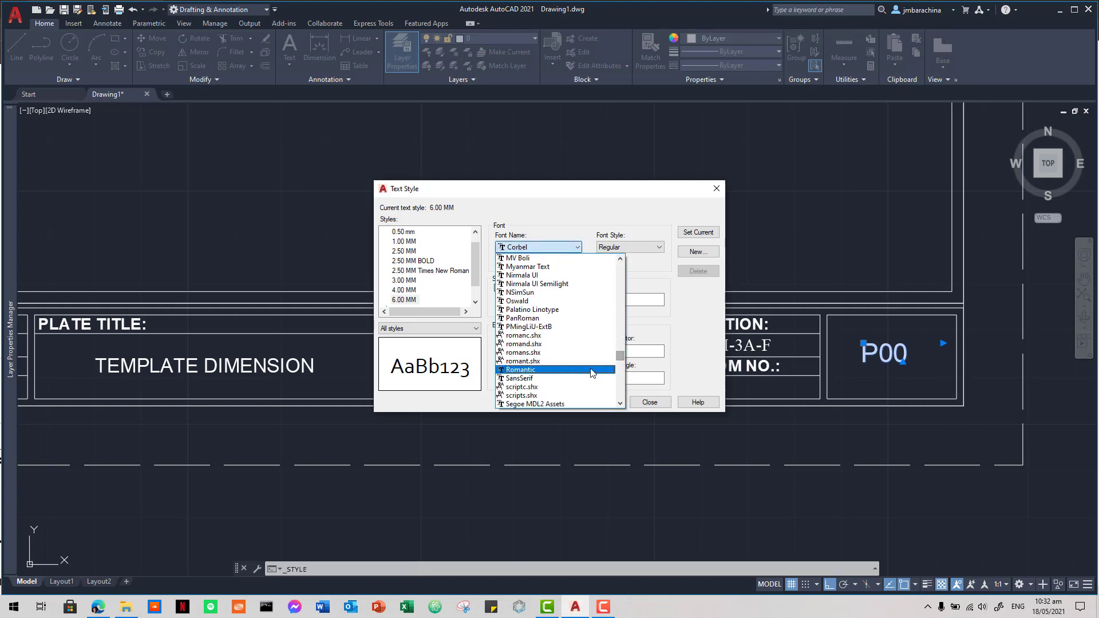
click(593, 369)
Step: Set the 6.00 MM text style's font to Arial with Bold font style, apply it and close the text style settings
click(578, 247)
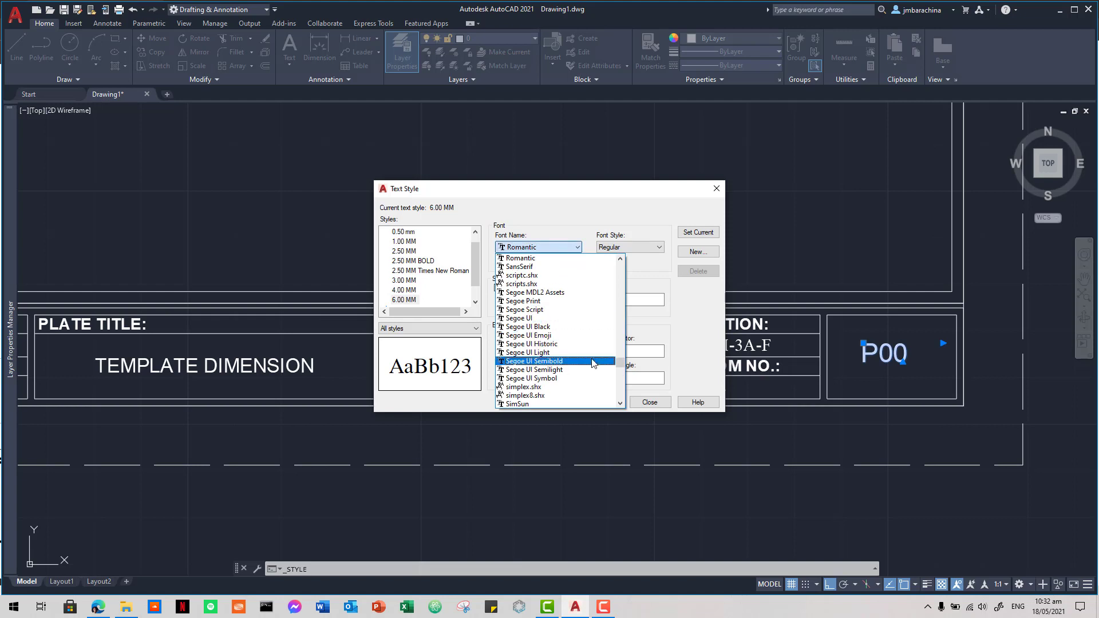
scroll(619, 365, down, 6)
scroll(618, 365, down, 10)
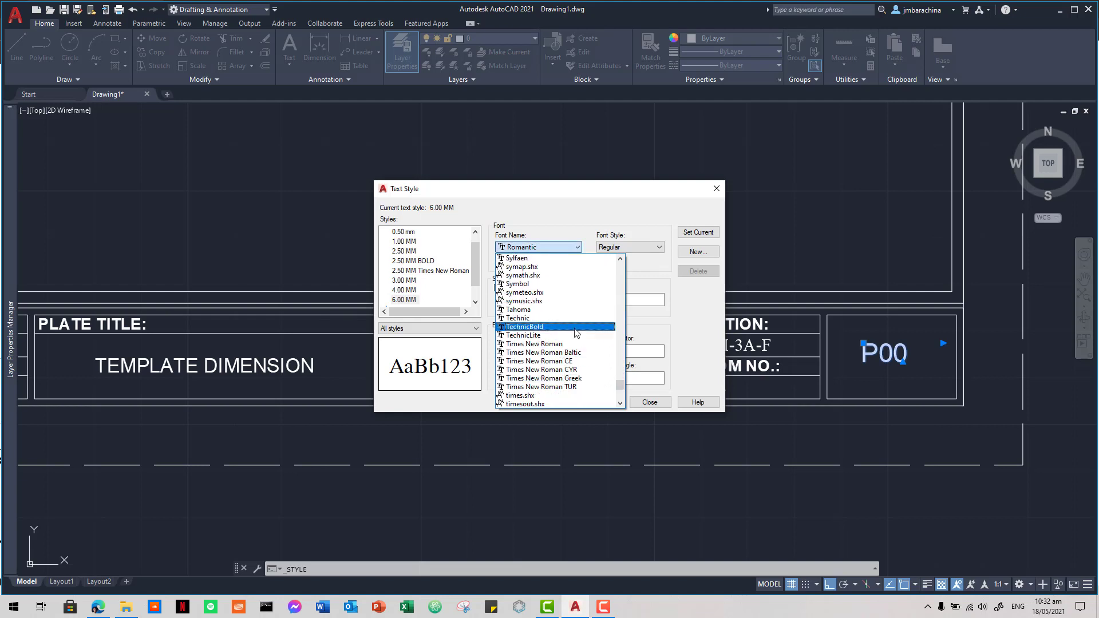
scroll(575, 333, down, 3)
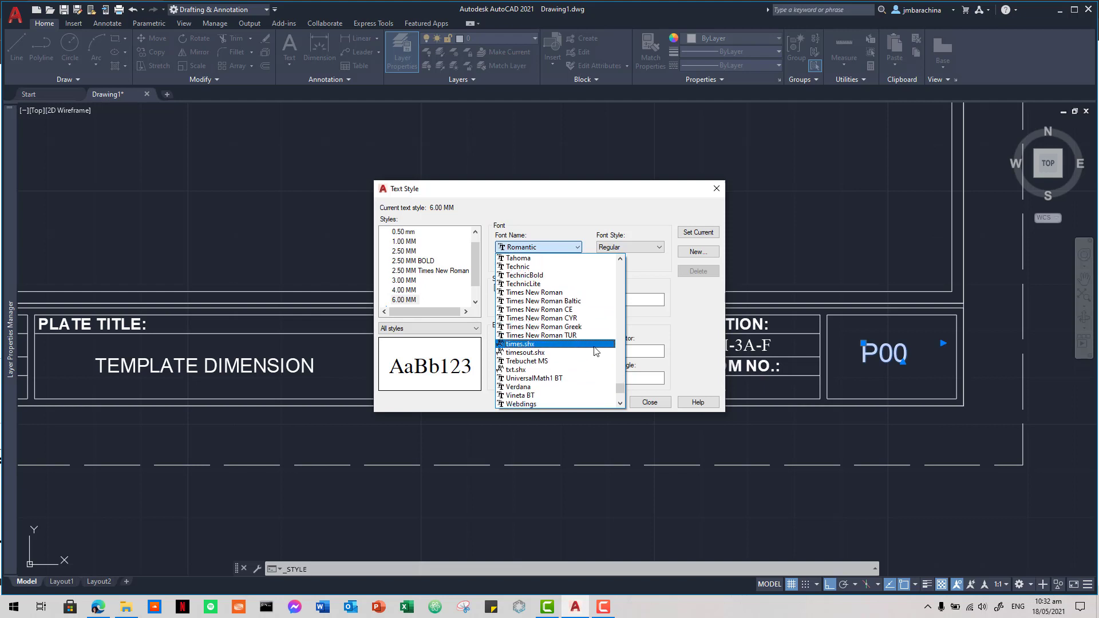
drag(619, 388, 606, 260)
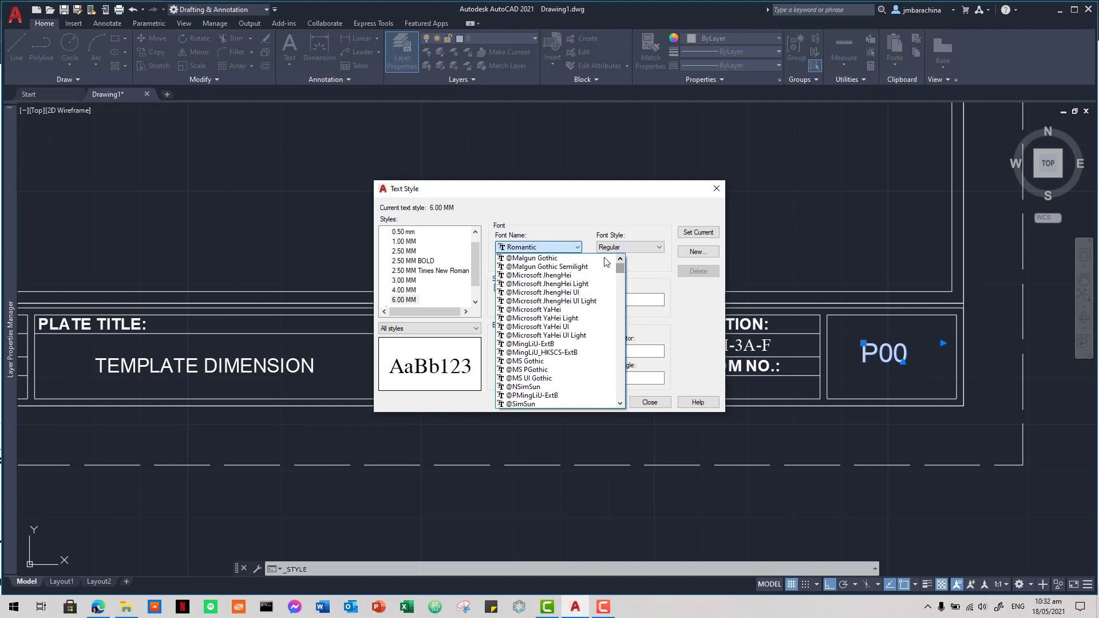
scroll(588, 309, down, 10)
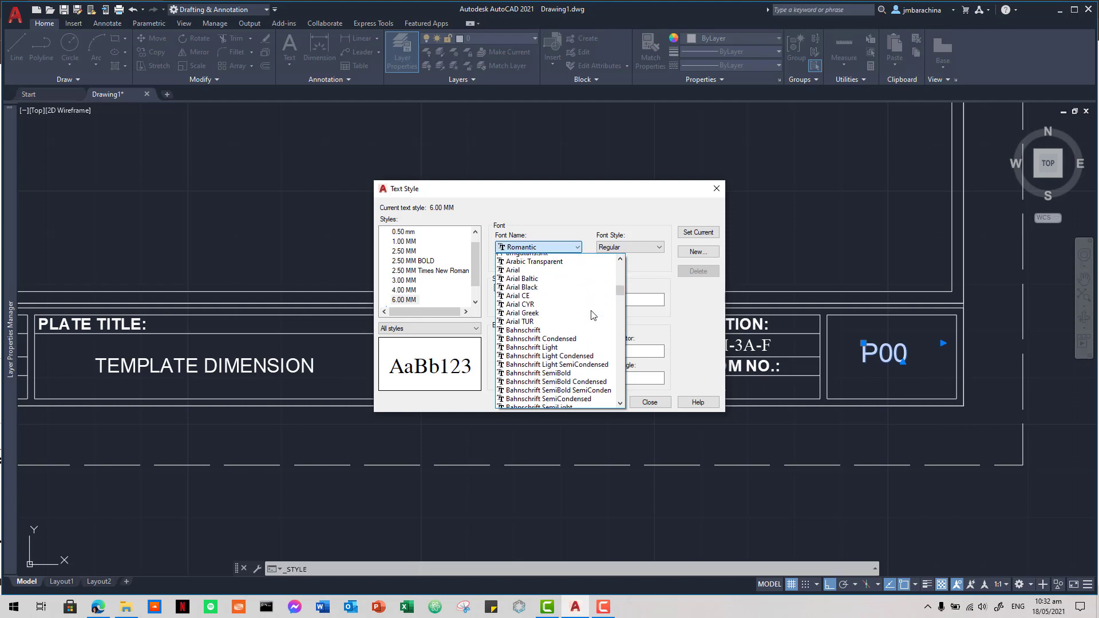
scroll(593, 314, up, 3)
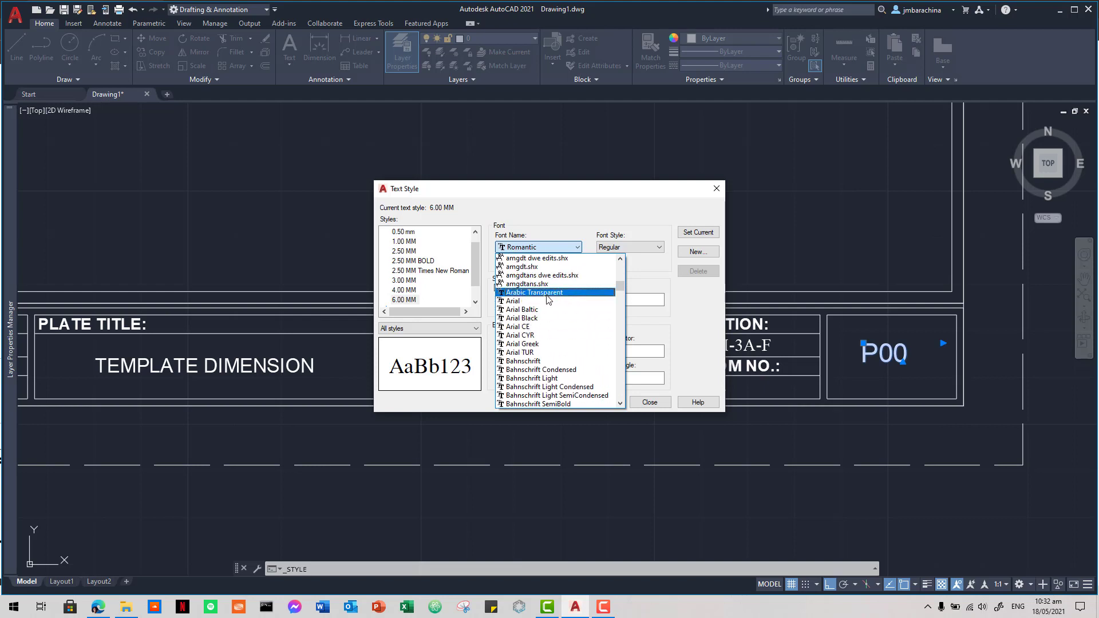
click(547, 301)
click(641, 247)
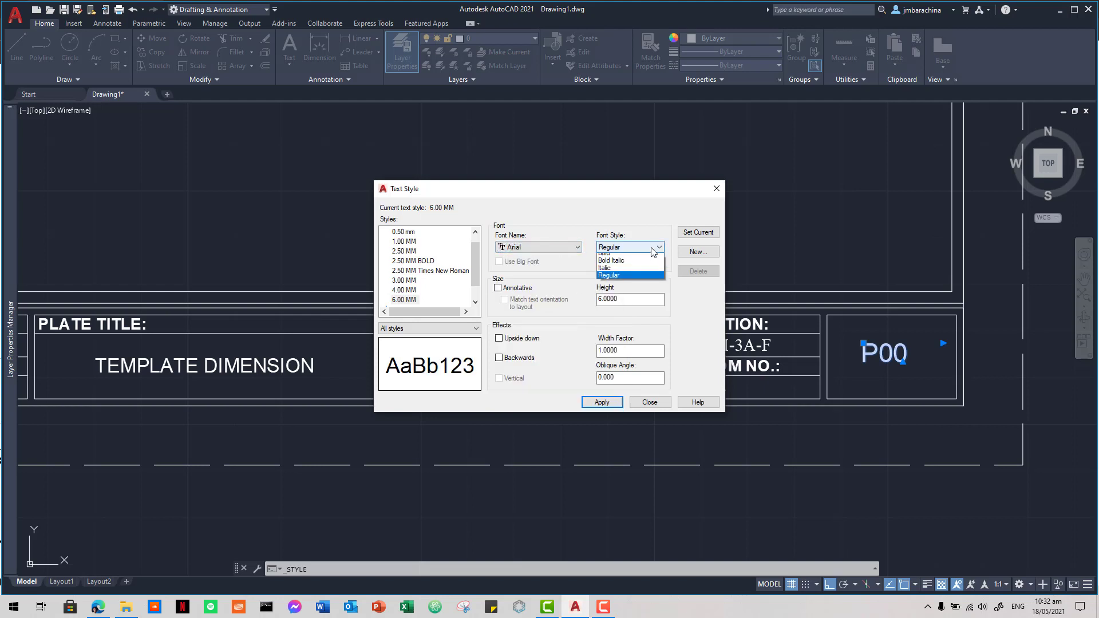
click(608, 257)
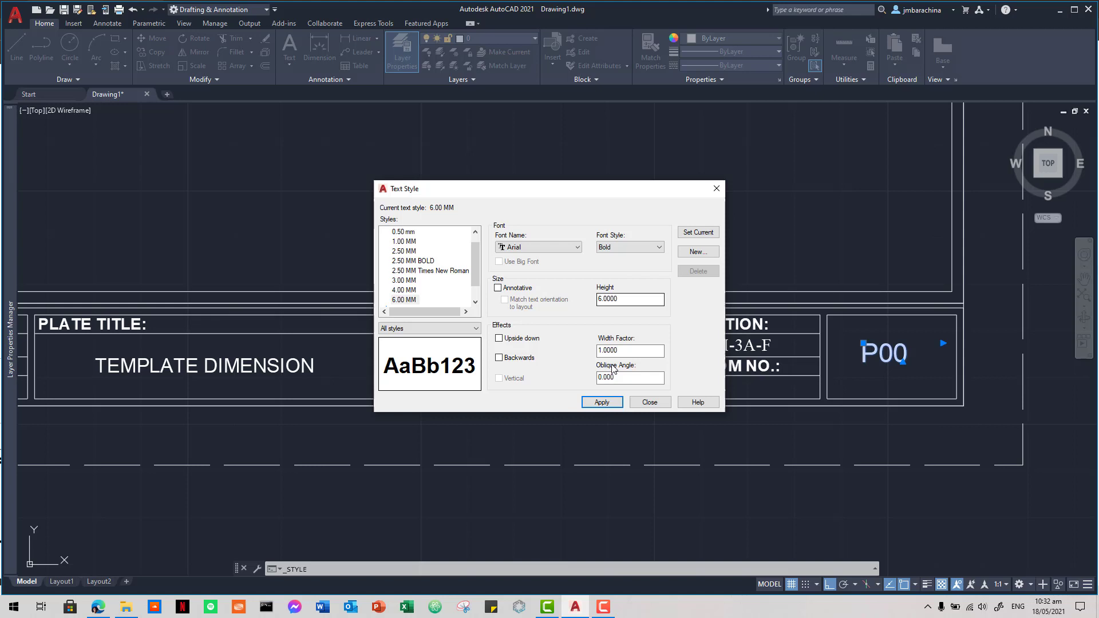
click(602, 403)
click(649, 402)
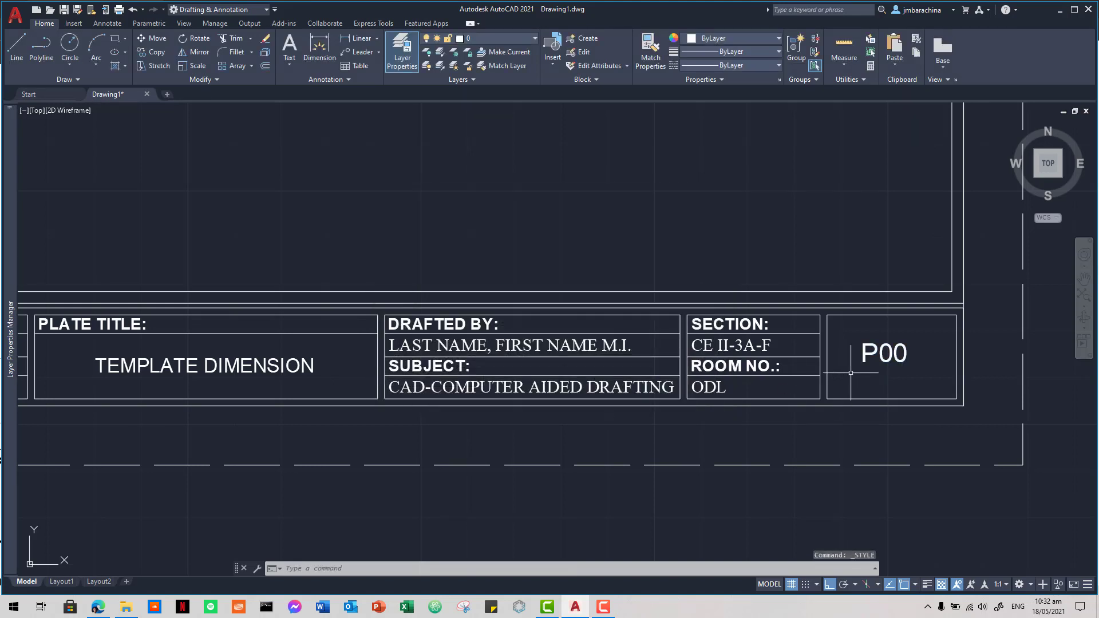
Step: Assign the 6.00 MM text style to the P00 text in the last title block cell
click(862, 339)
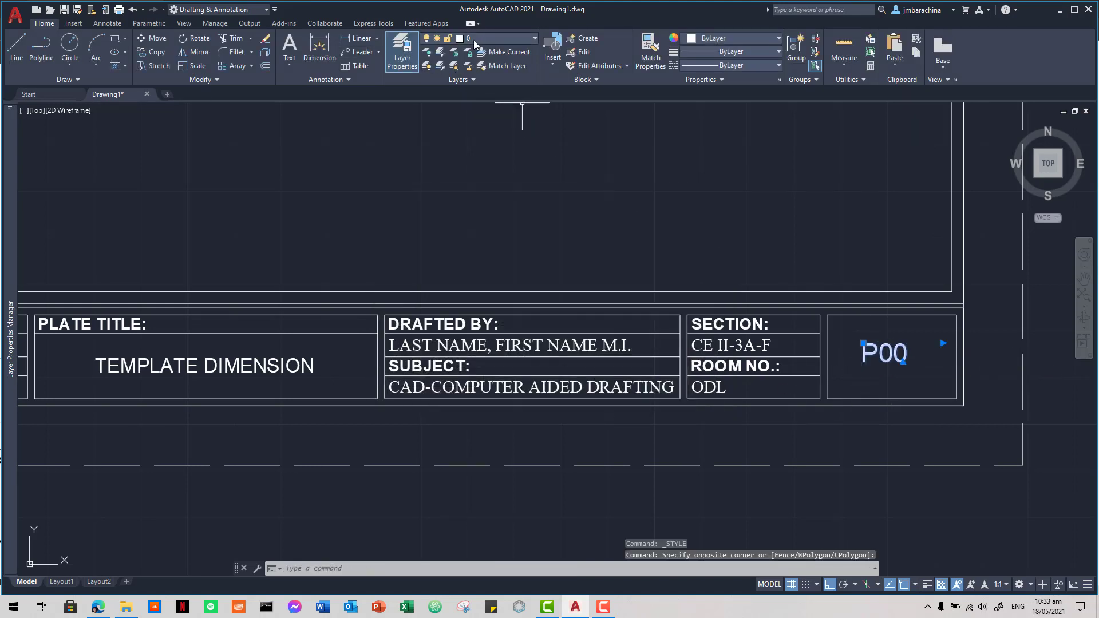
click(474, 41)
click(338, 80)
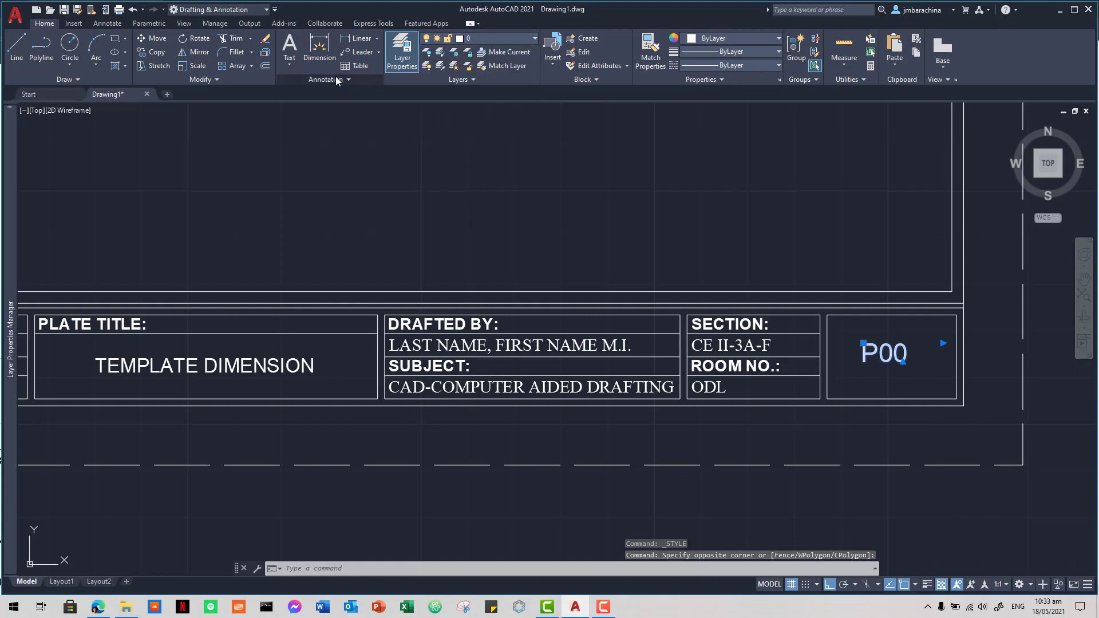
click(337, 80)
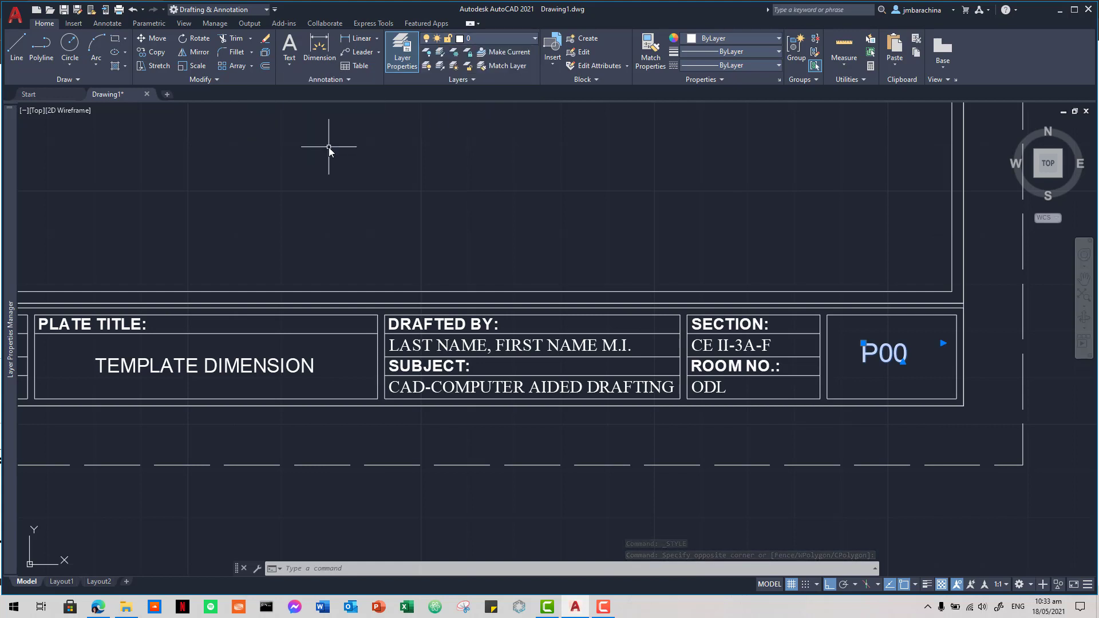
click(336, 80)
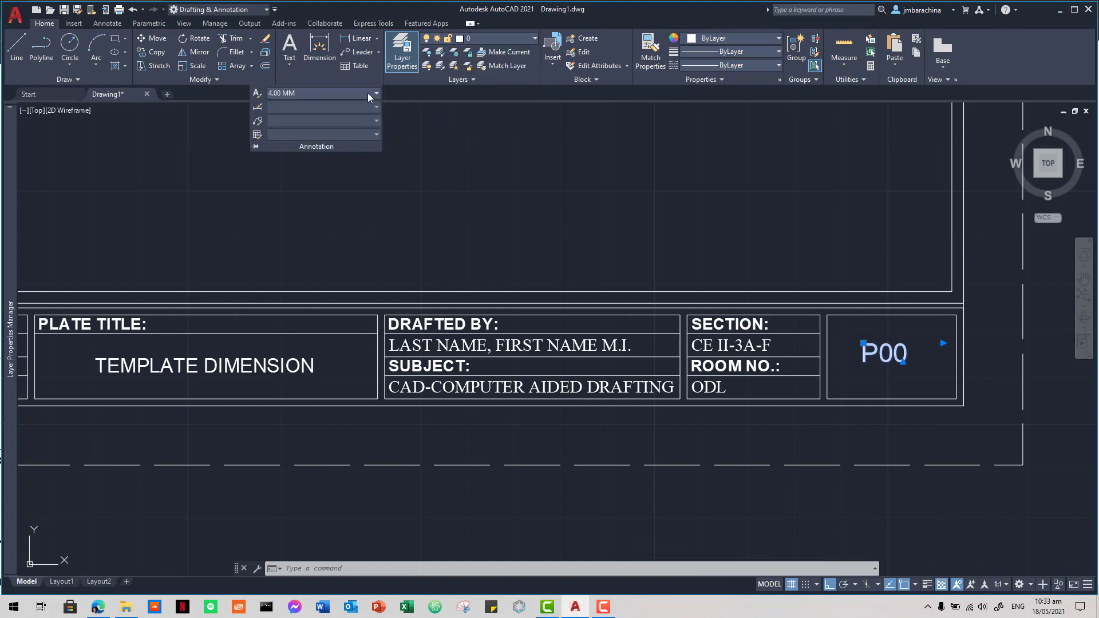
click(375, 93)
click(355, 201)
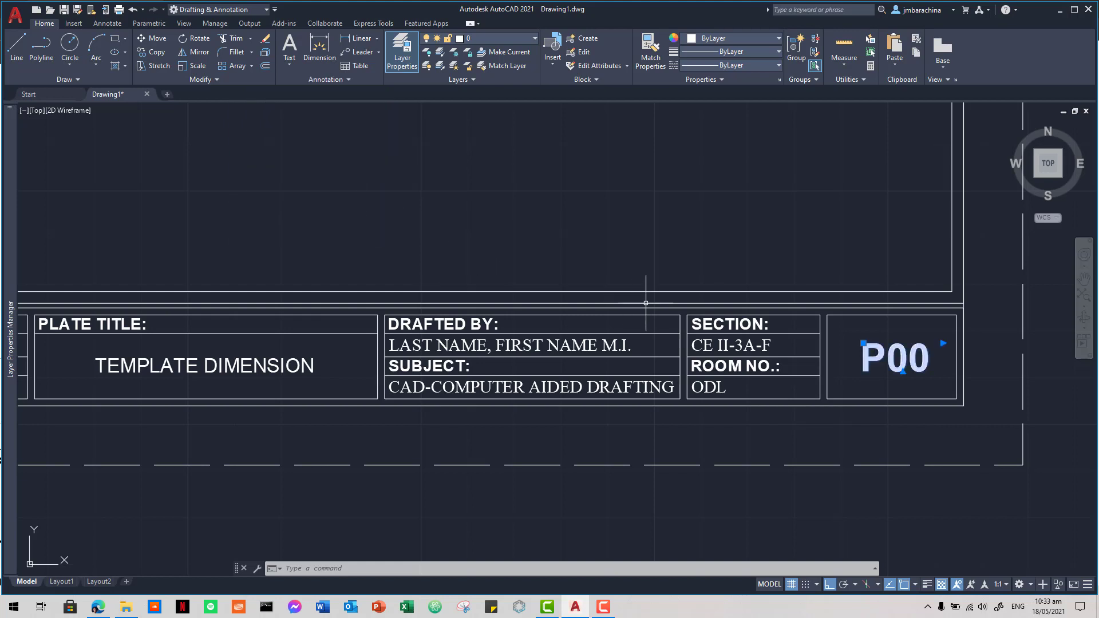
key(Escape)
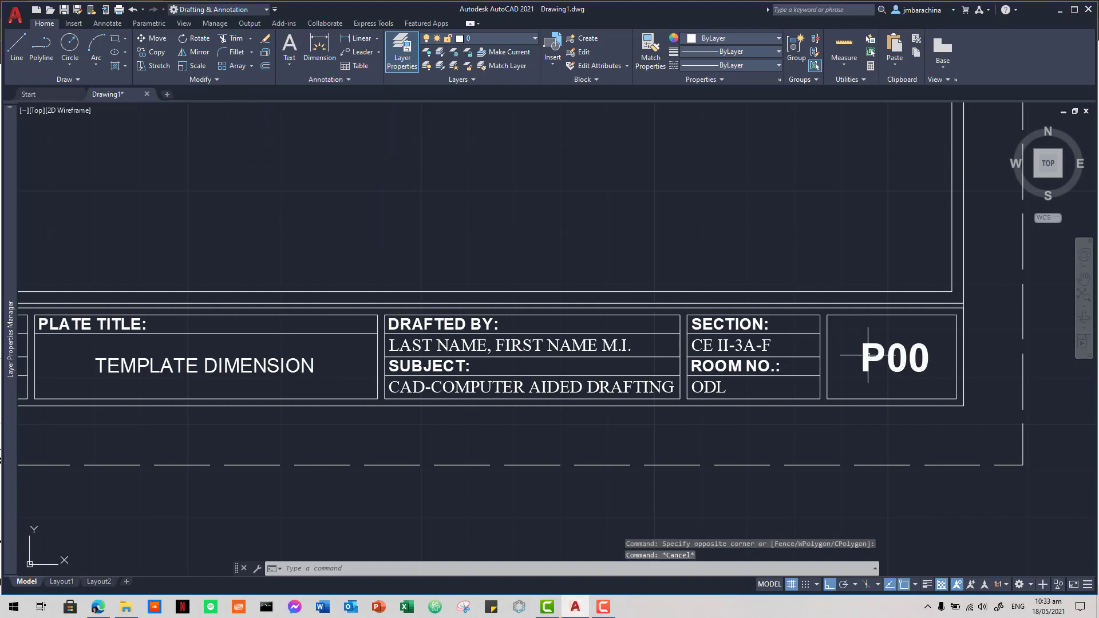
Step: Move the P00 text horizontally about 0.86 units to the left to centre it in its cell
click(908, 382)
click(883, 342)
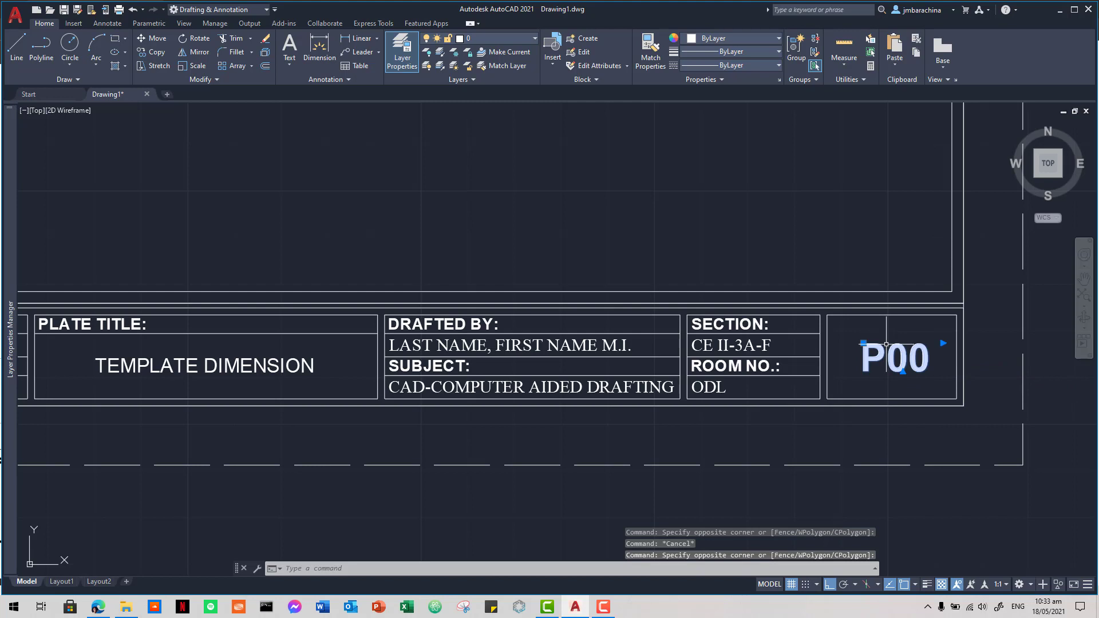
text(m)
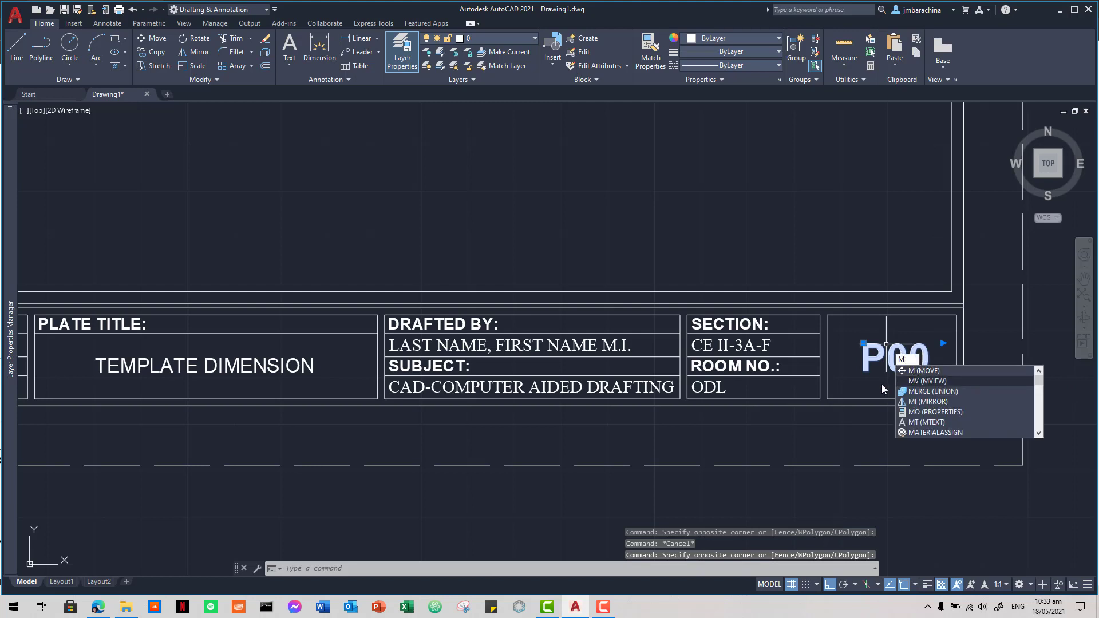
key(Return)
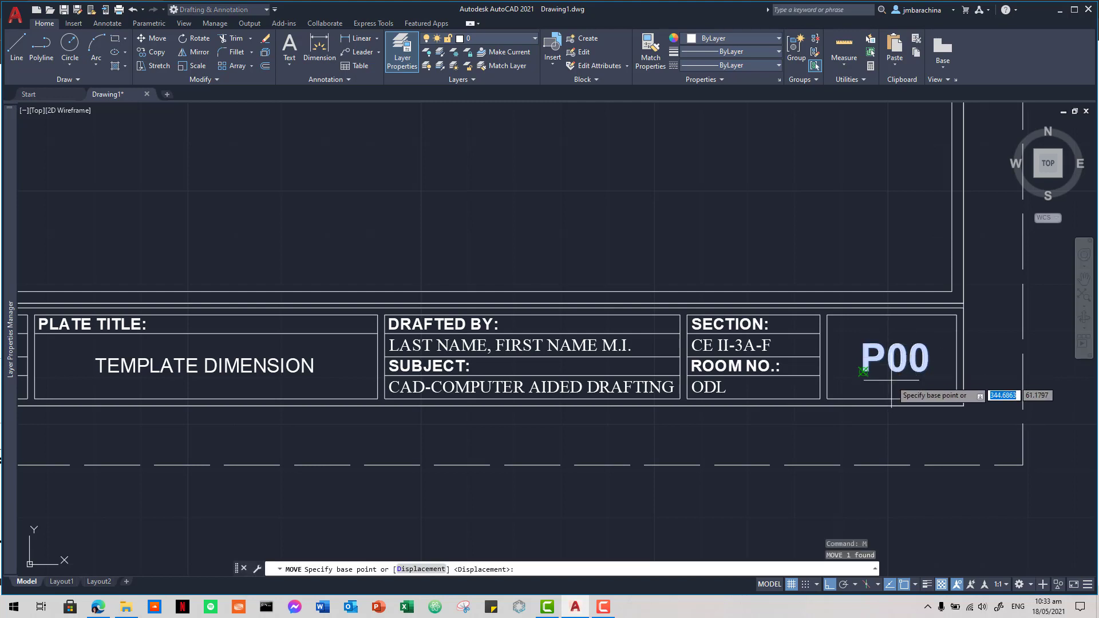
click(900, 445)
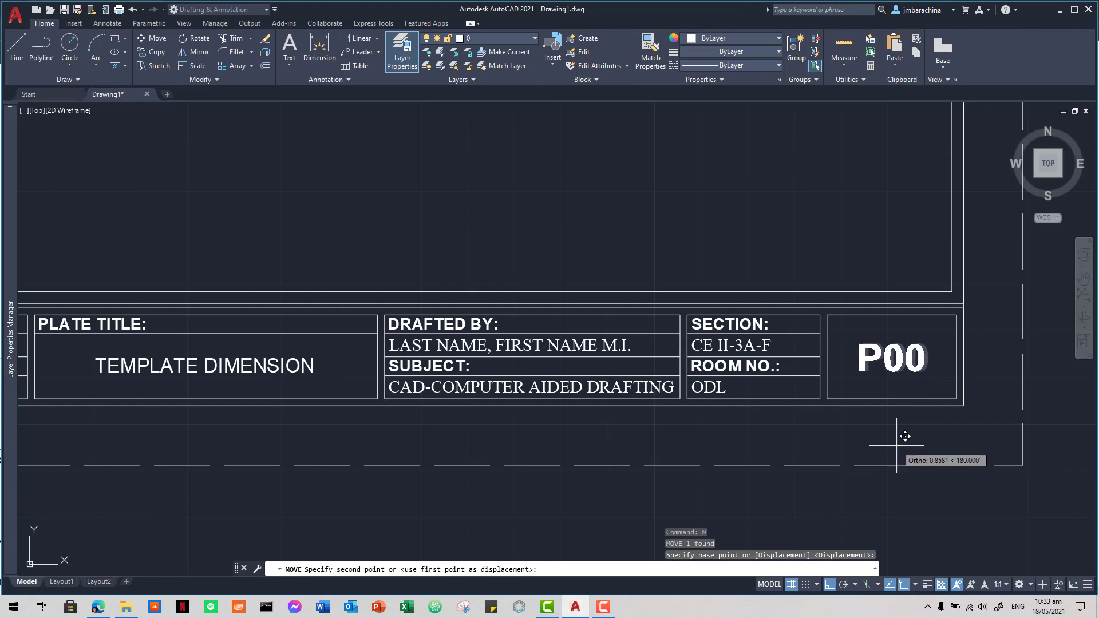
click(896, 445)
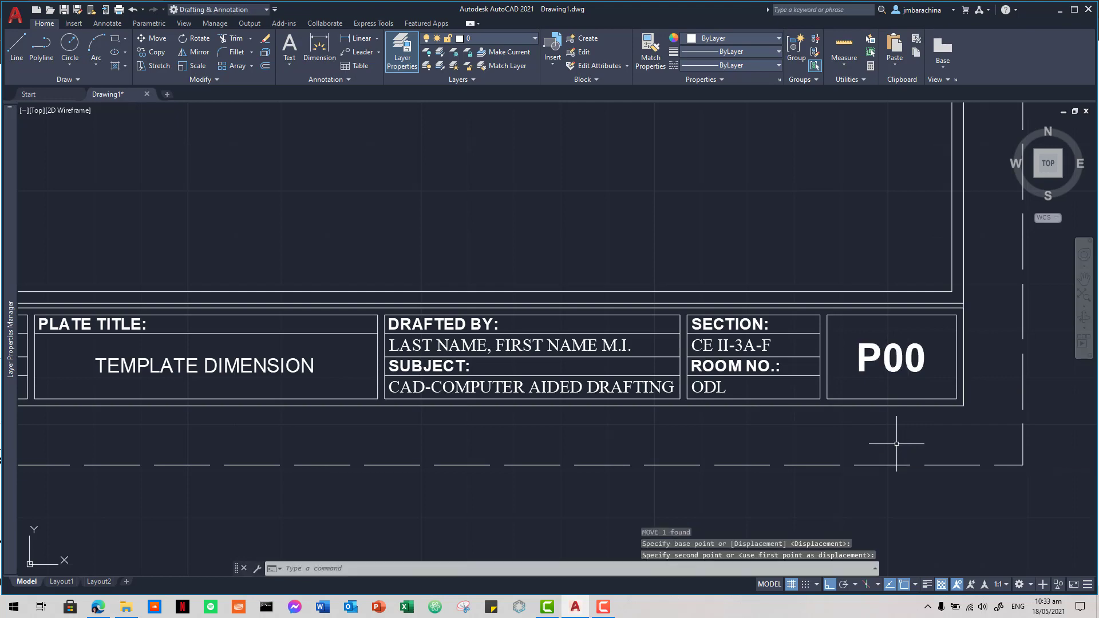
key(Escape)
key(Escape)
key(Escape)
Step: Start saving the finished template drawing and enter CAD PLATE TEMPLATE as its file name
scroll(896, 443, down, 3)
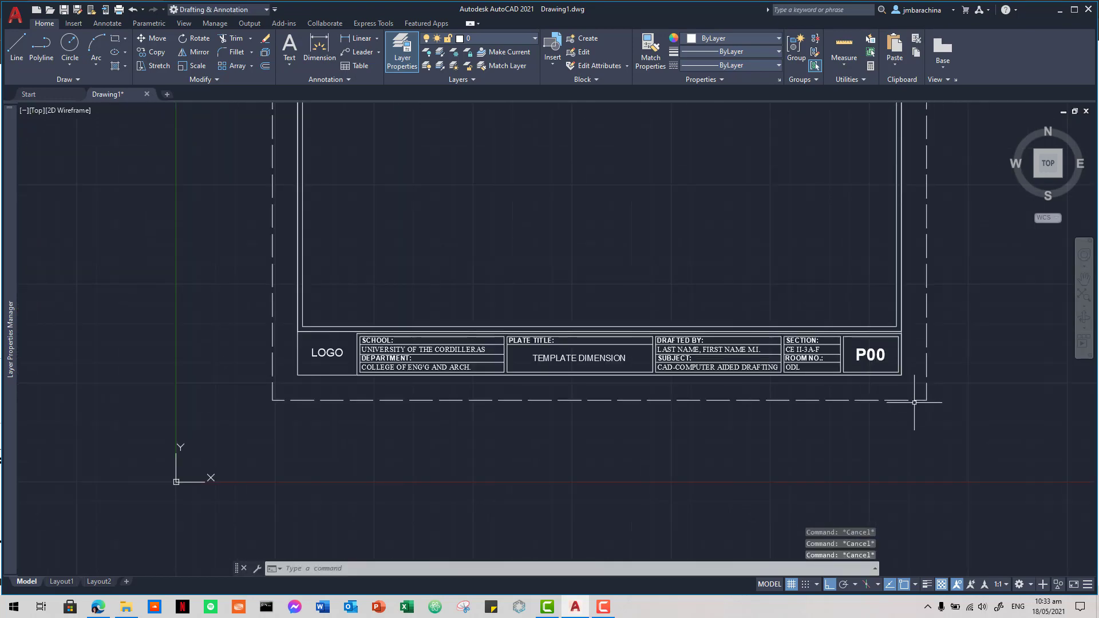
scroll(914, 402, down, 3)
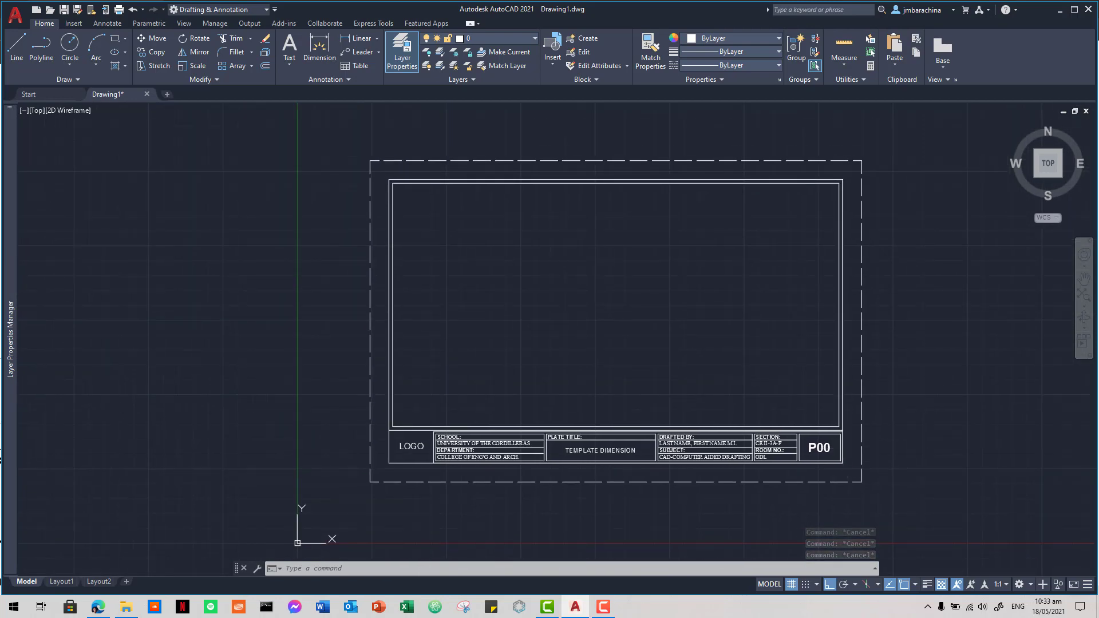
key(ctrl+s)
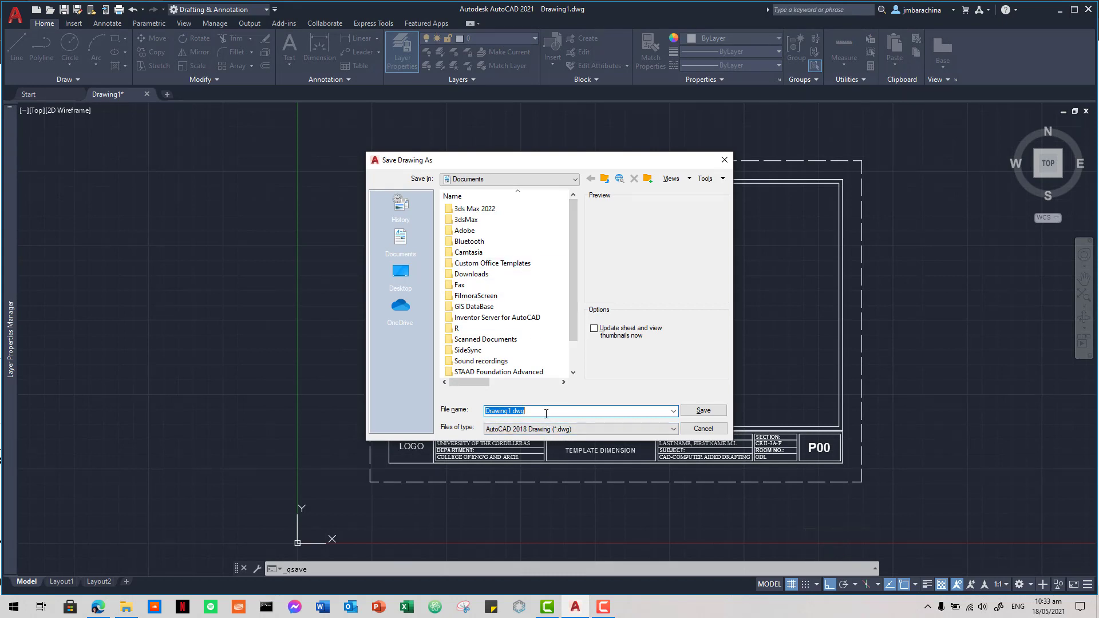
text(pl)
text(CAD PLATE TEMPLATE)
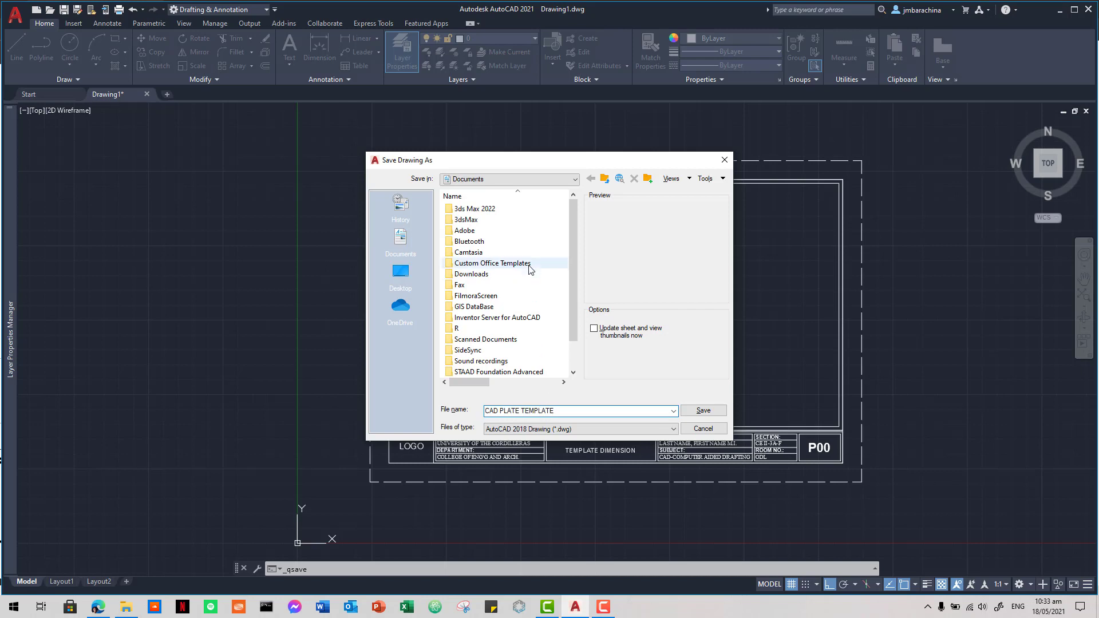
Step: Save the drawing in the CAD Computer Aided Drafting folder under D:\Teaching Files\Course Files
click(514, 178)
click(509, 200)
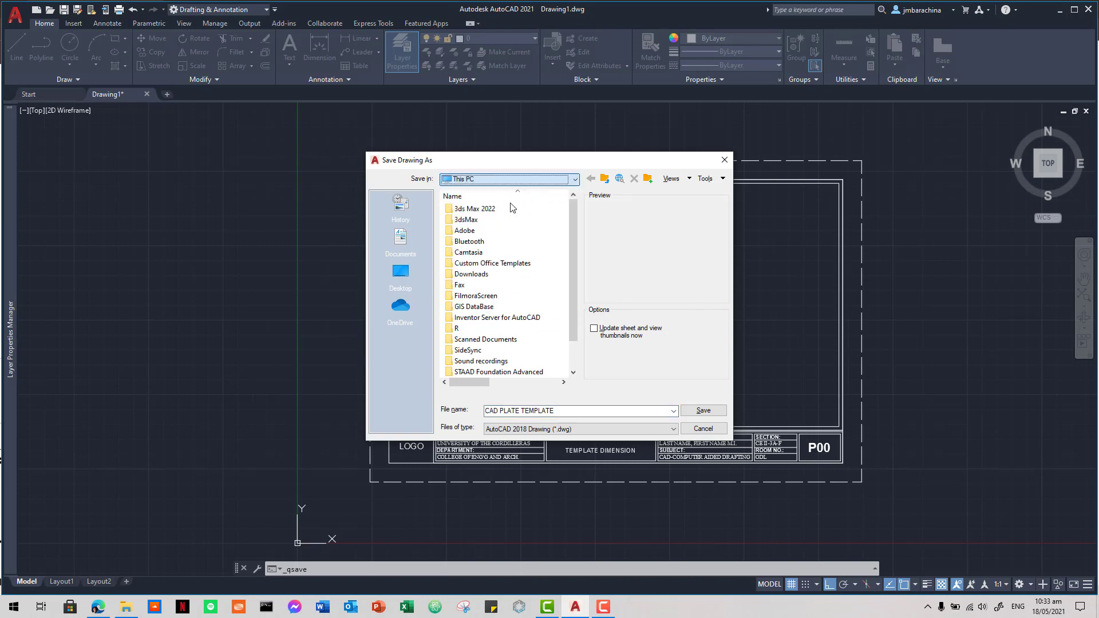
double_click(468, 326)
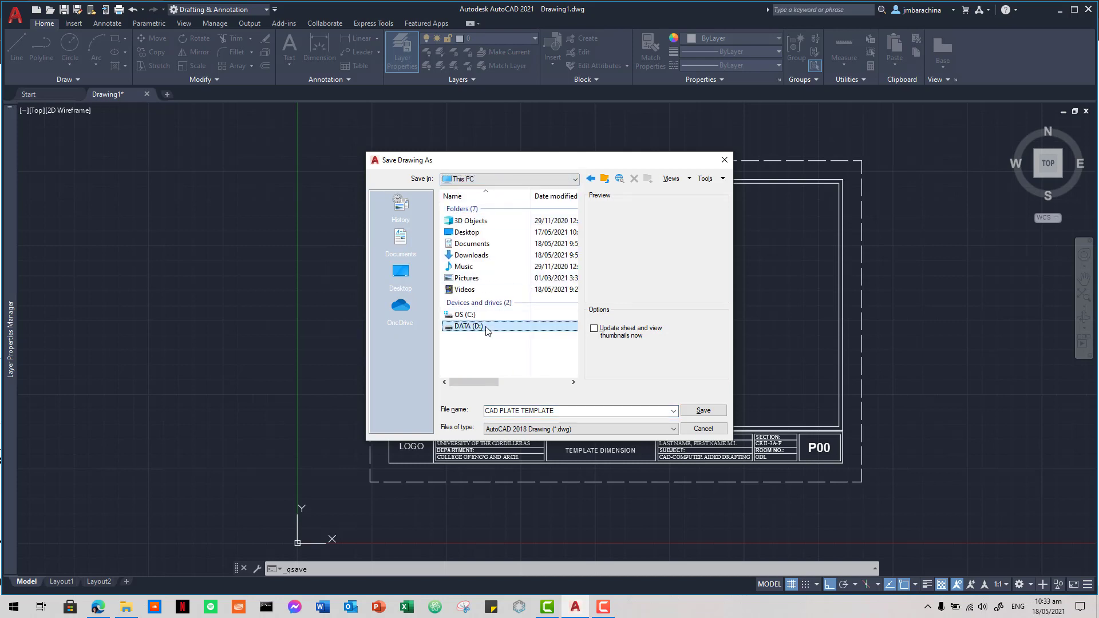
scroll(492, 355, down, 1)
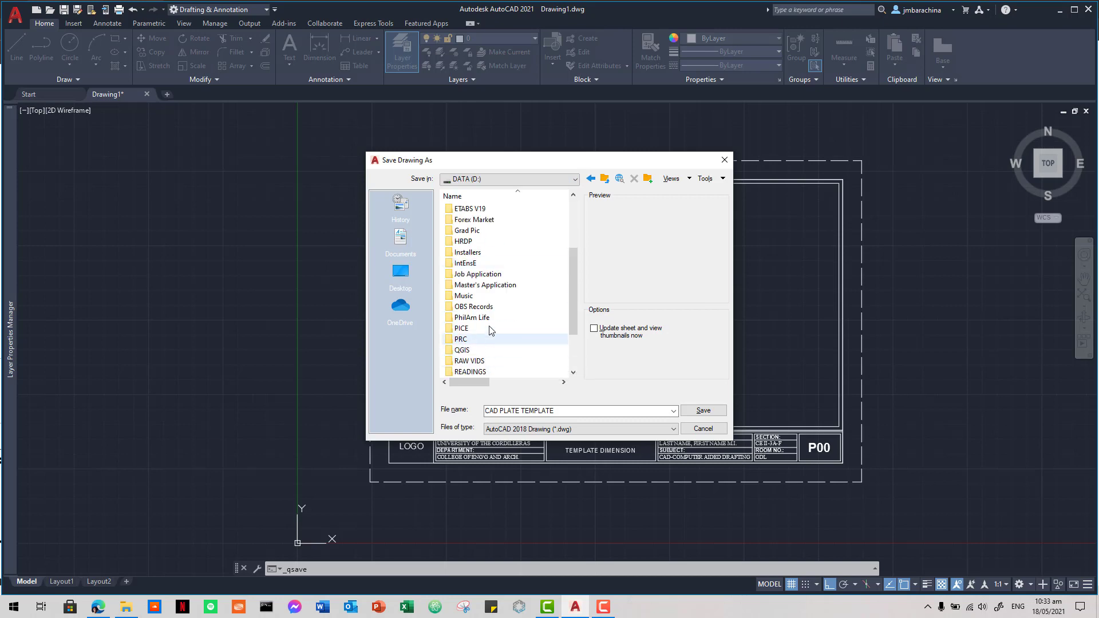
scroll(492, 321, down, 3)
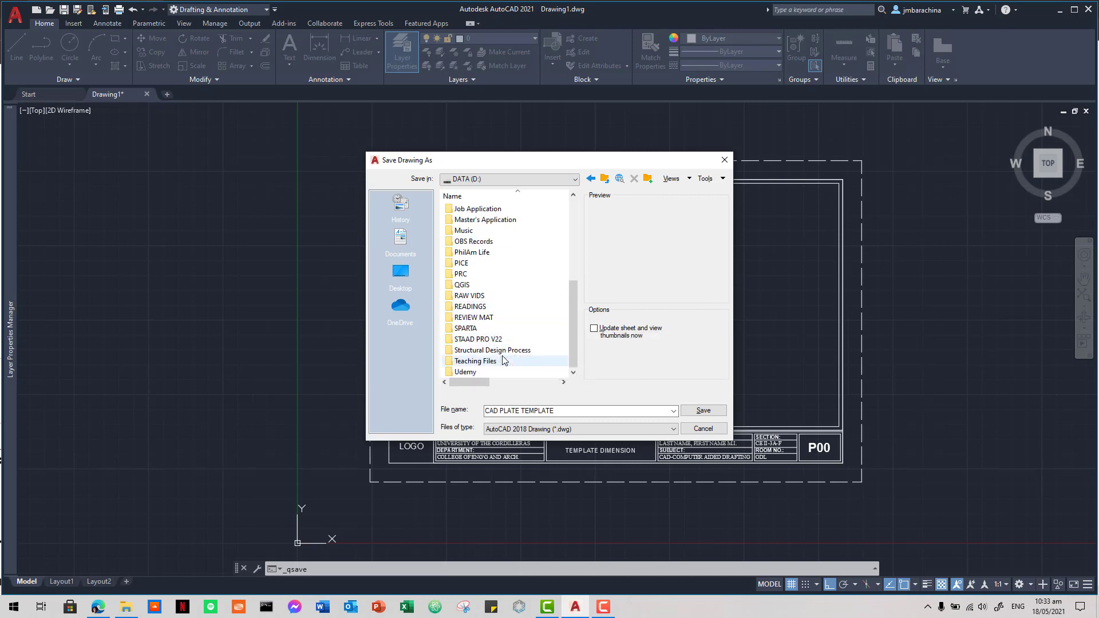
double_click(507, 366)
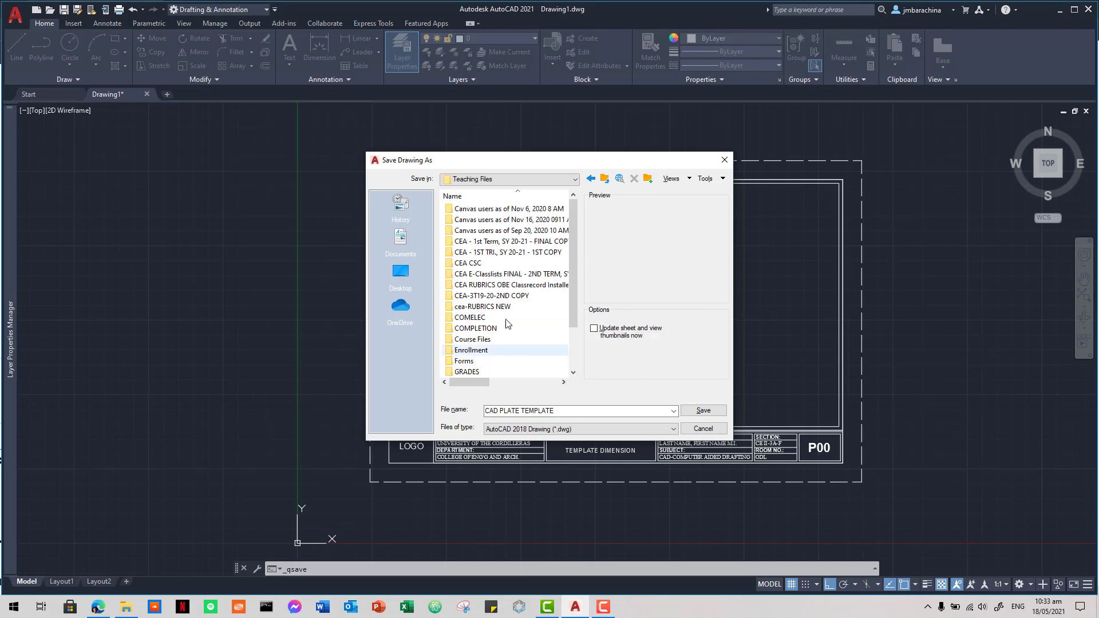
double_click(493, 347)
double_click(486, 230)
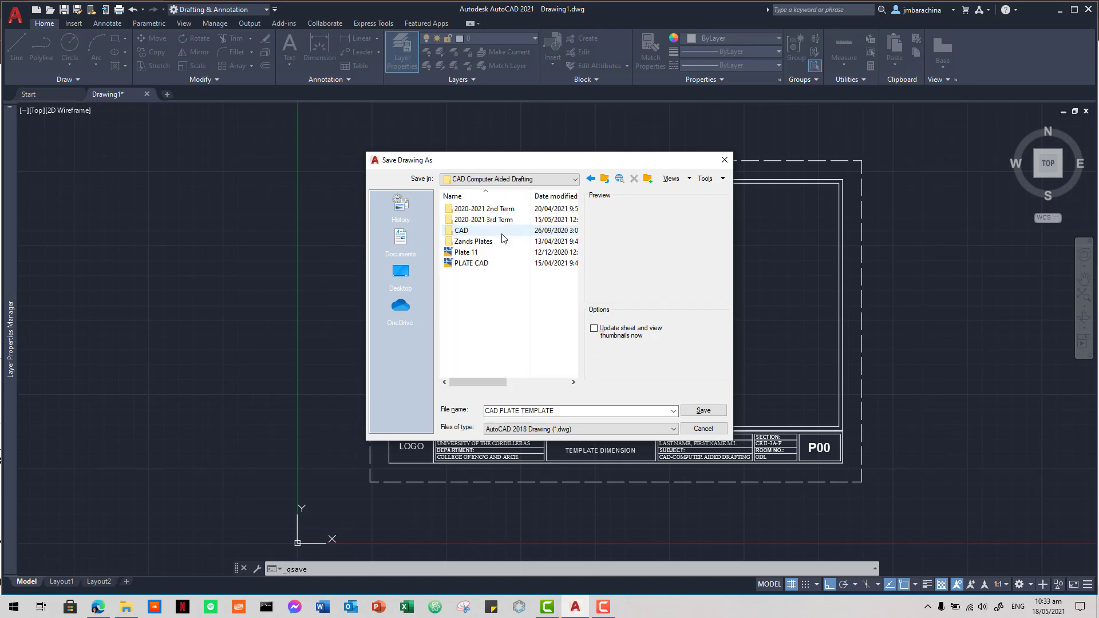
click(703, 412)
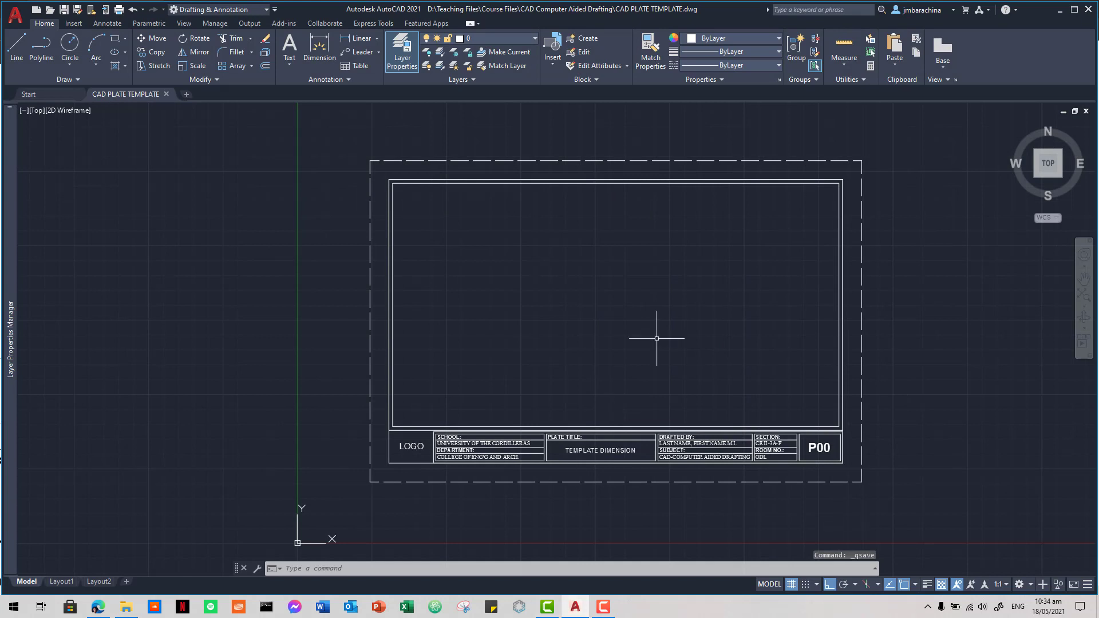
Step: Look at the contents of Layout1 and Layout2, and return to model space
scroll(659, 376, down, 1)
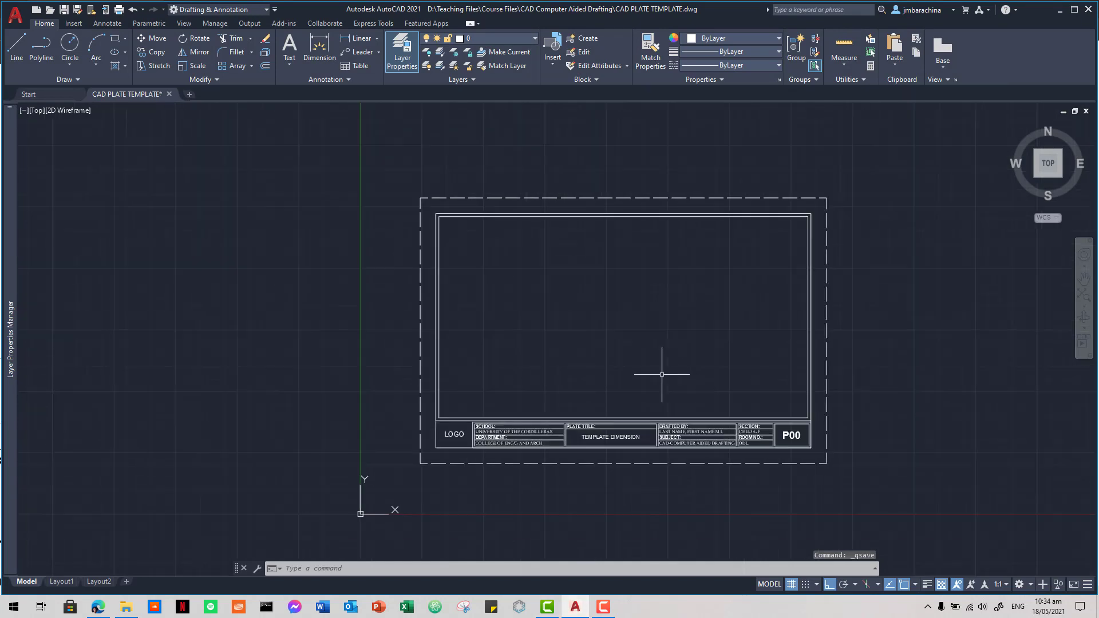
click(61, 582)
click(99, 581)
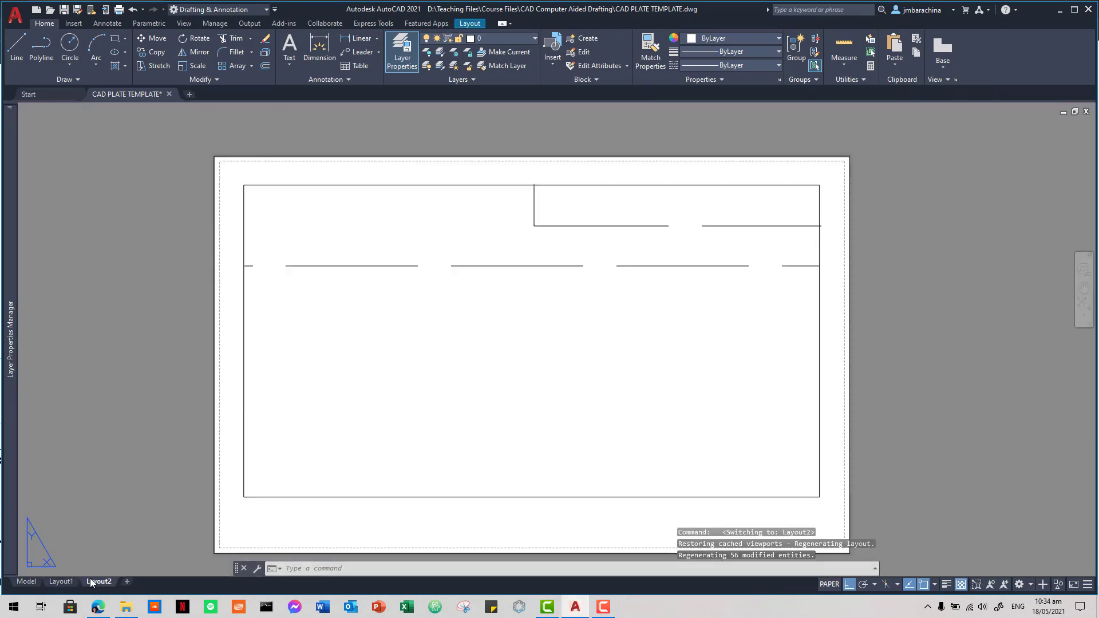
click(57, 582)
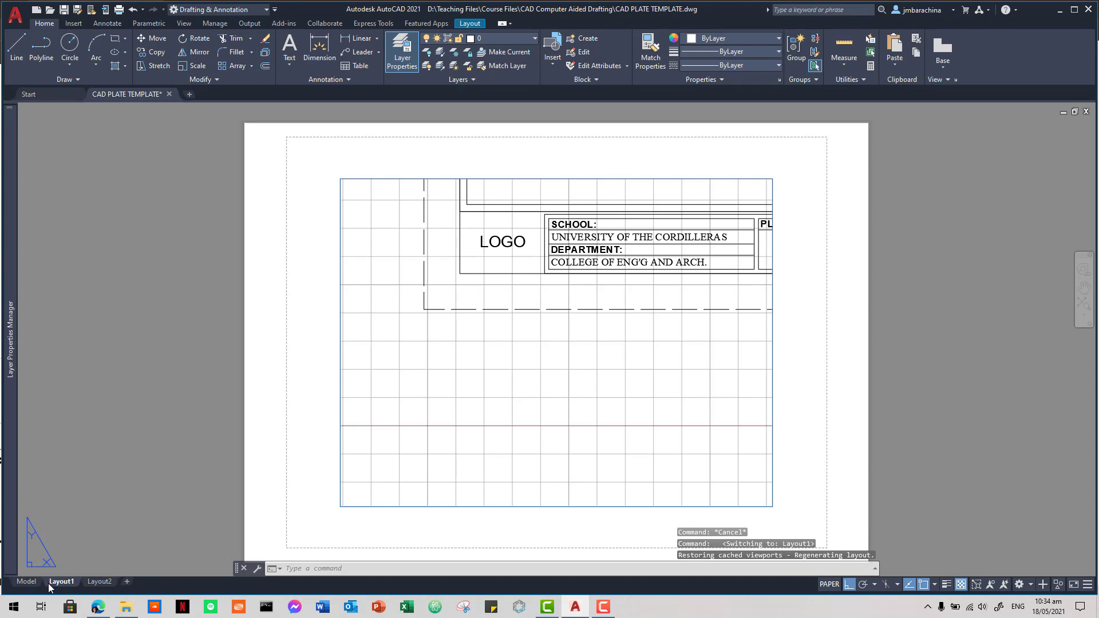
click(26, 582)
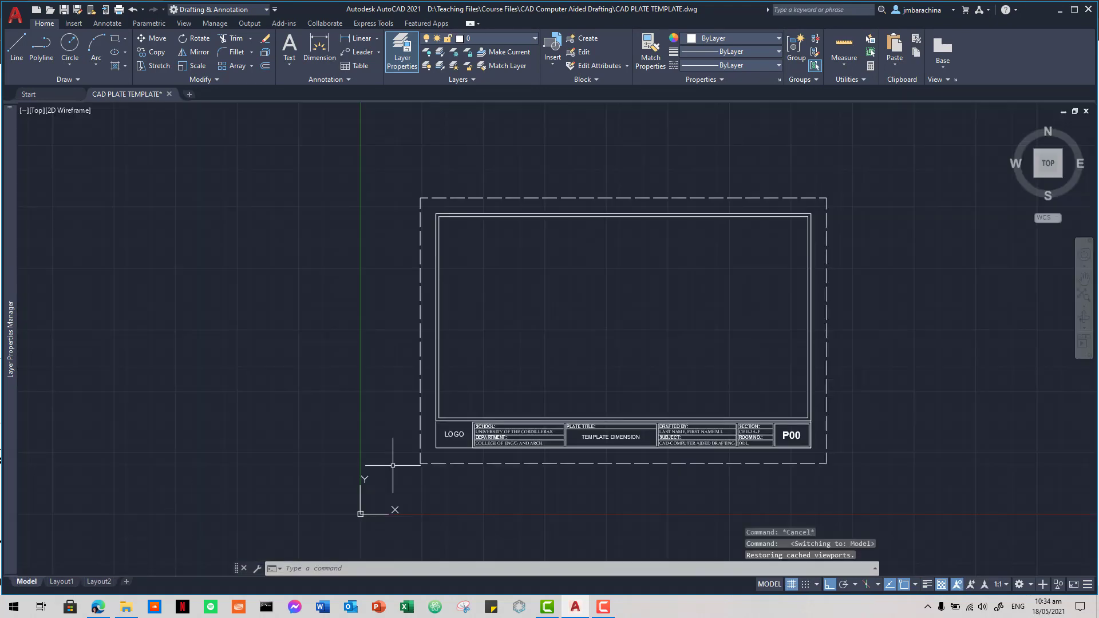
Step: Draw two overlapping circles with radii of about 60 and 67 units in the empty area to the right of the template
scroll(829, 444, down, 4)
middle_drag(866, 444, 414, 451)
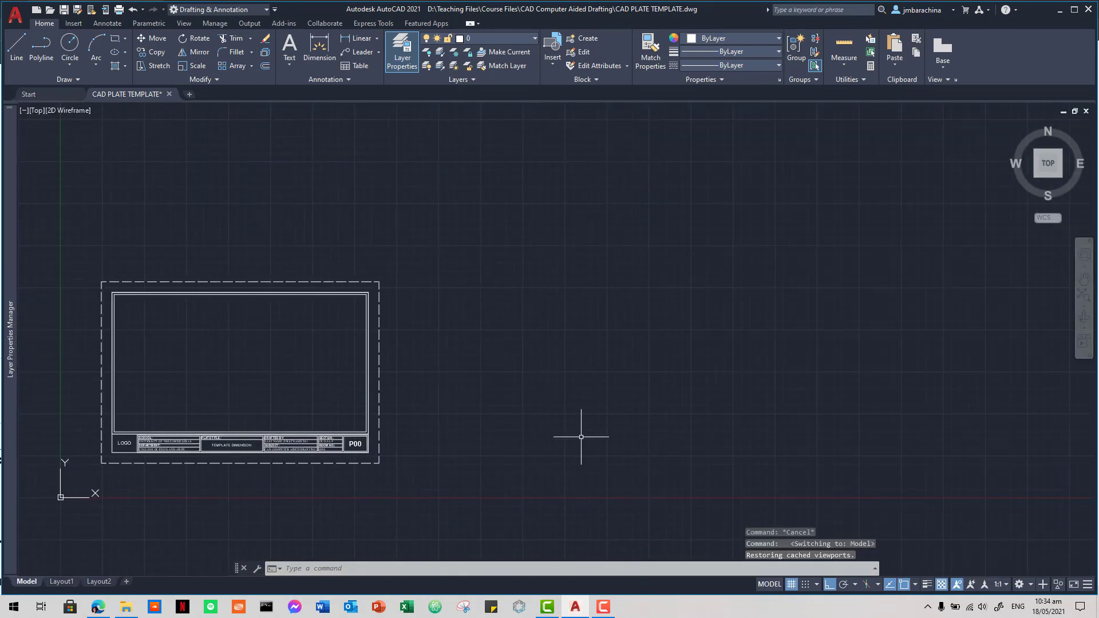
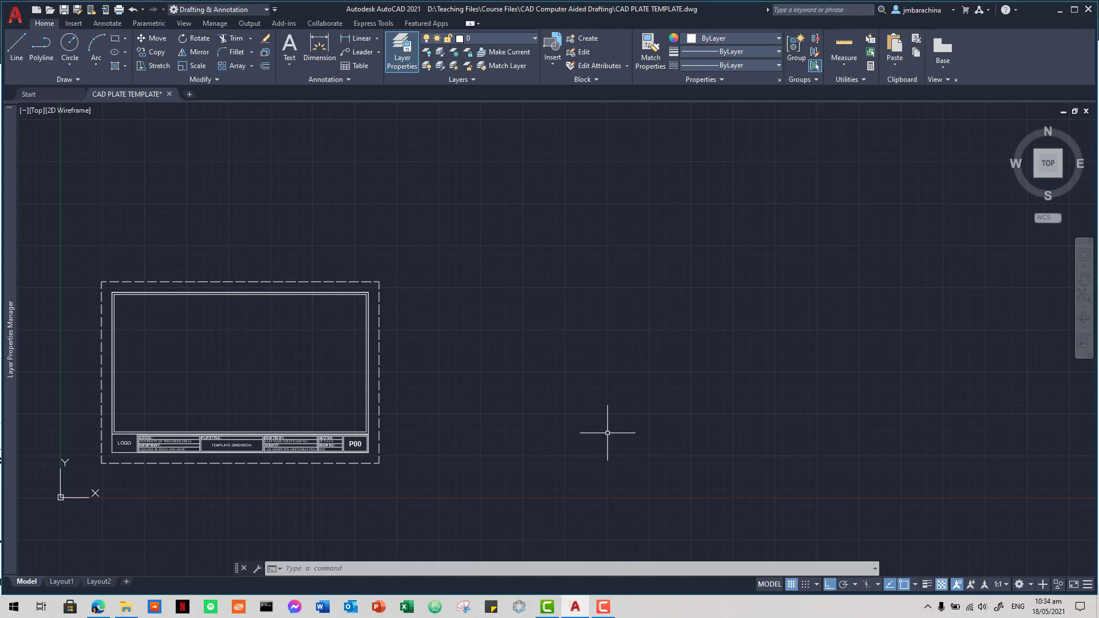
key(Return)
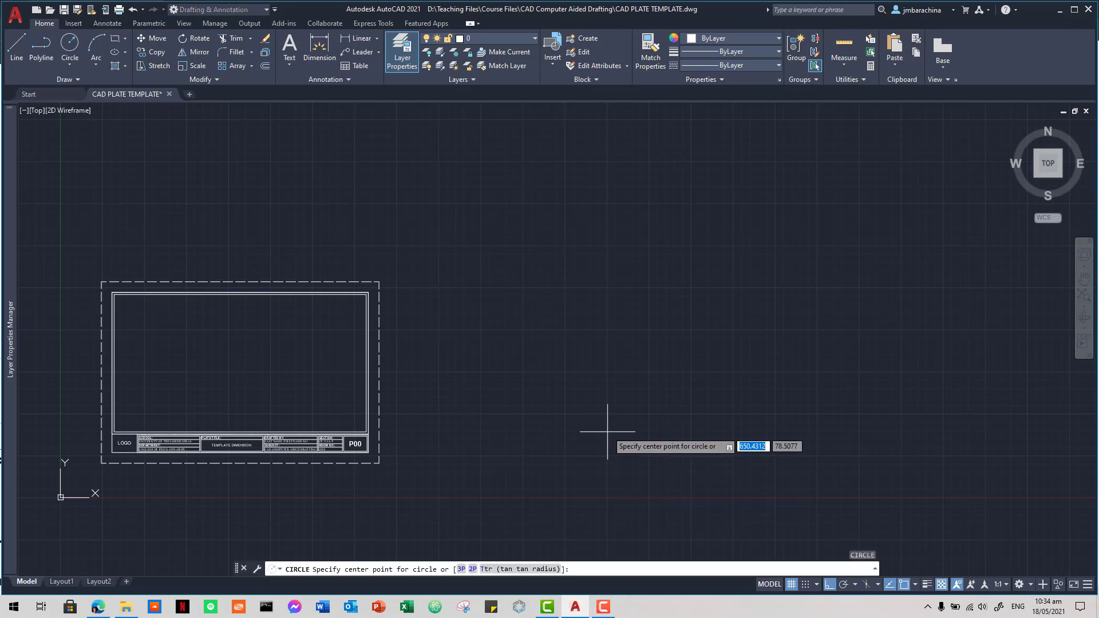
click(837, 304)
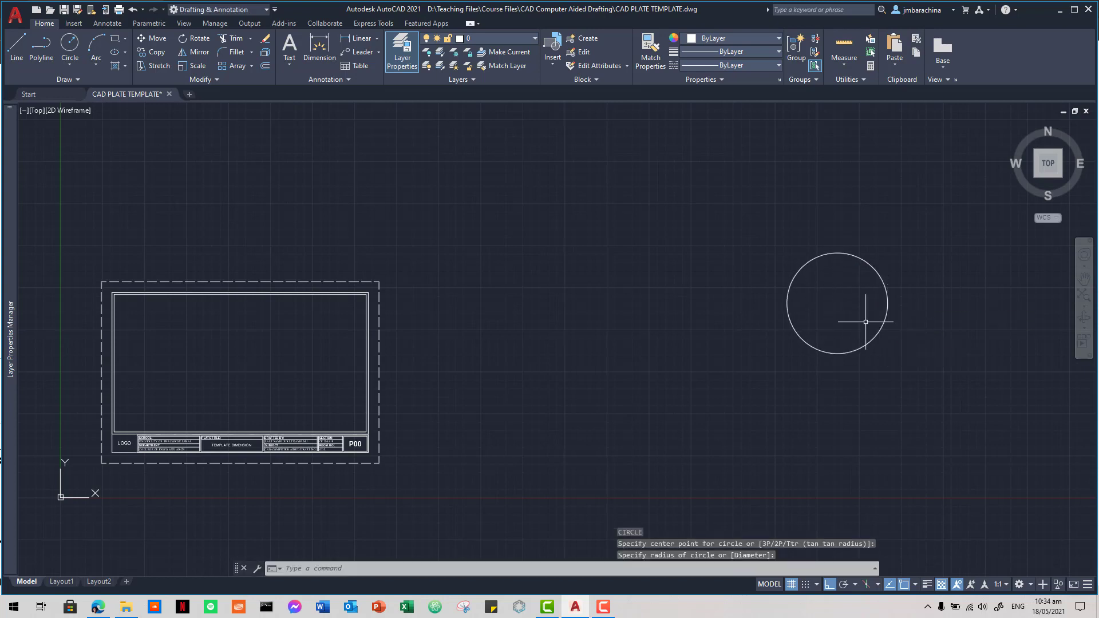
key(Return)
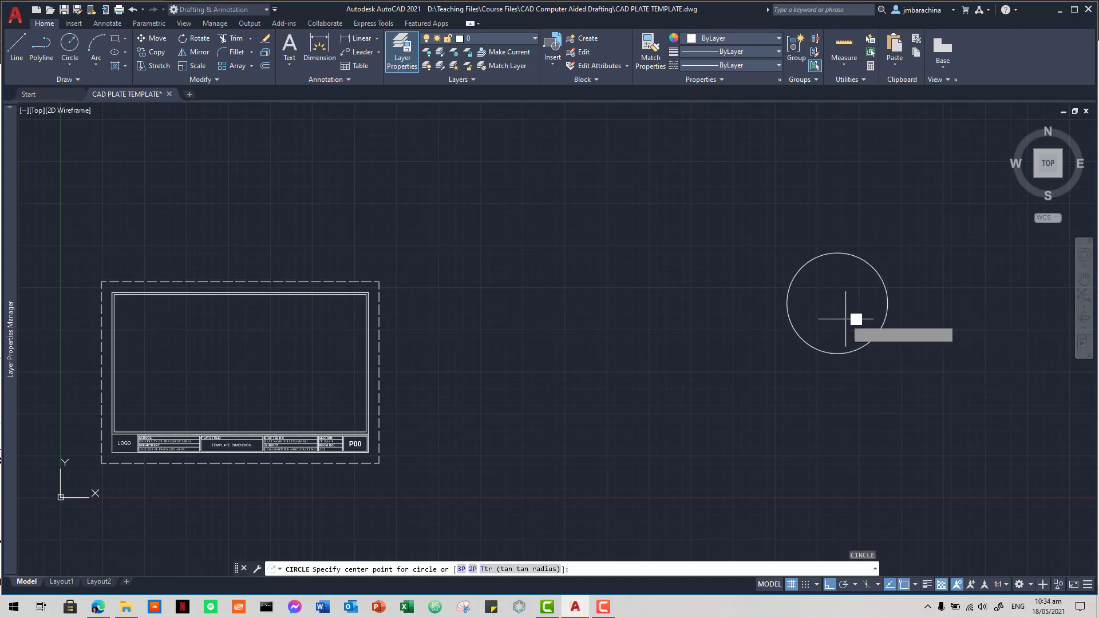
click(845, 319)
click(902, 367)
Step: Draw two more overlapping circles just left of the first pair, the second with a radius of about 52 units
click(730, 312)
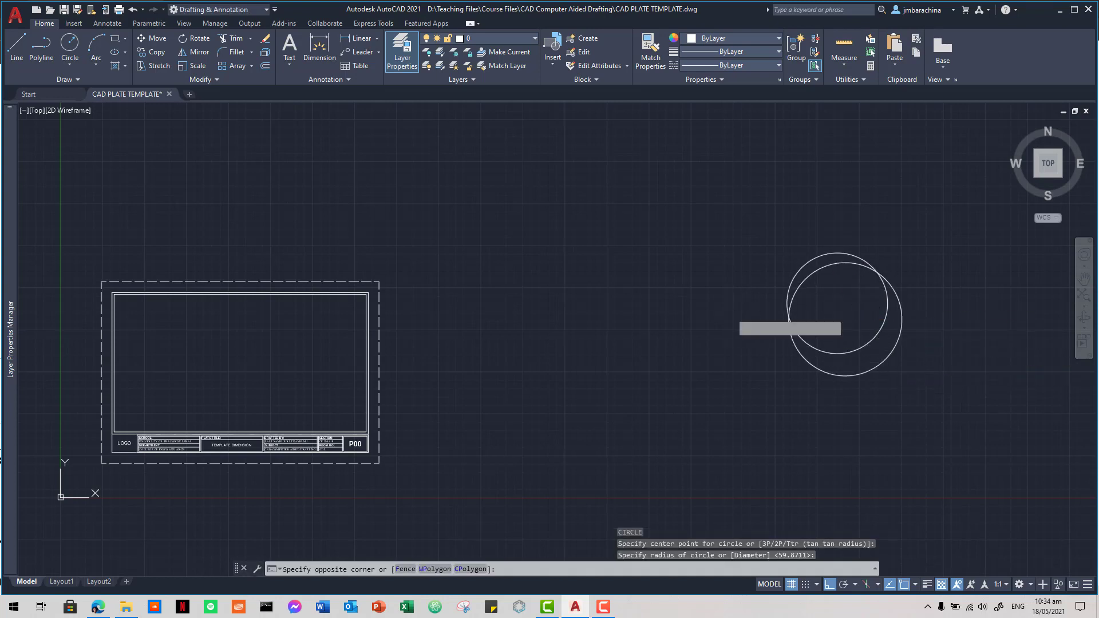
click(758, 324)
key(Return)
click(757, 324)
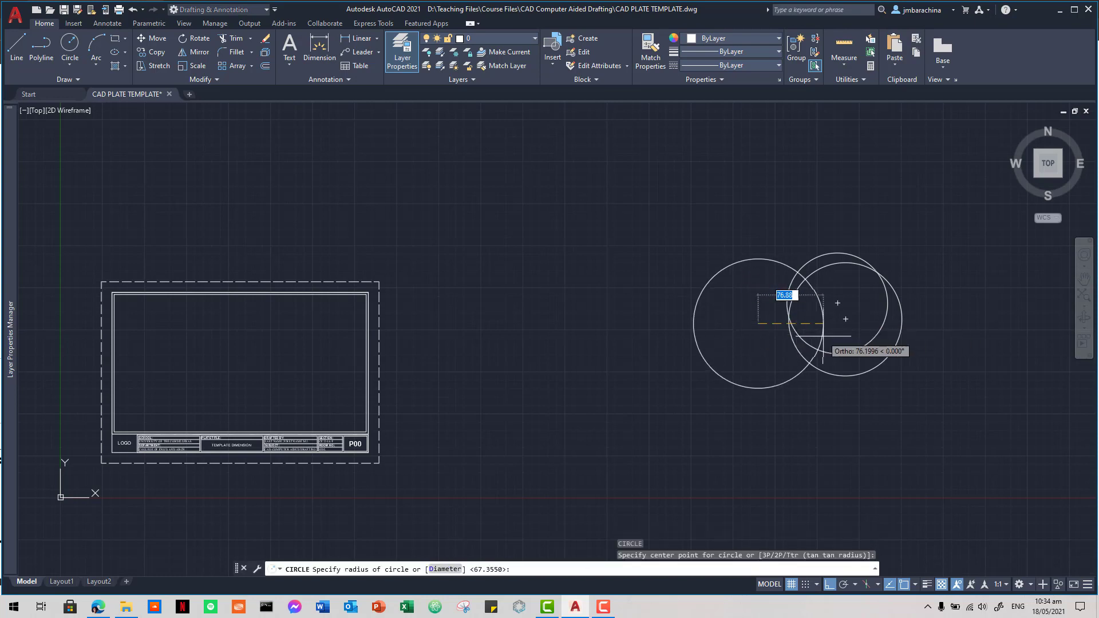
click(806, 312)
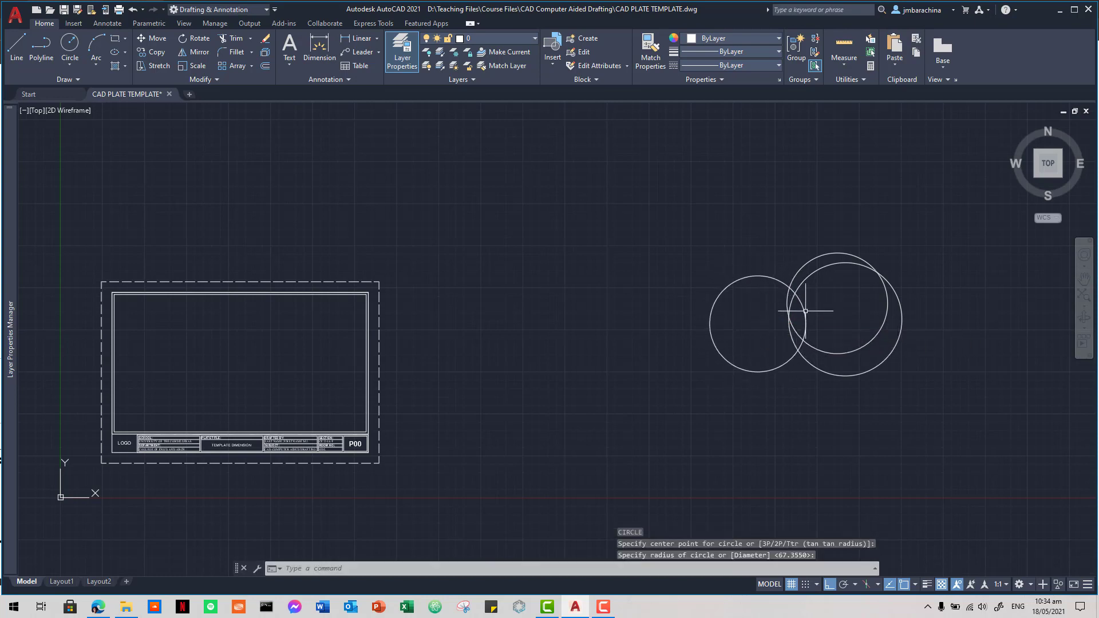
key(Return)
click(772, 319)
click(817, 319)
Step: Draw three larger circles above the group so that they overlap each other and the circles below
key(Return)
click(767, 255)
click(822, 303)
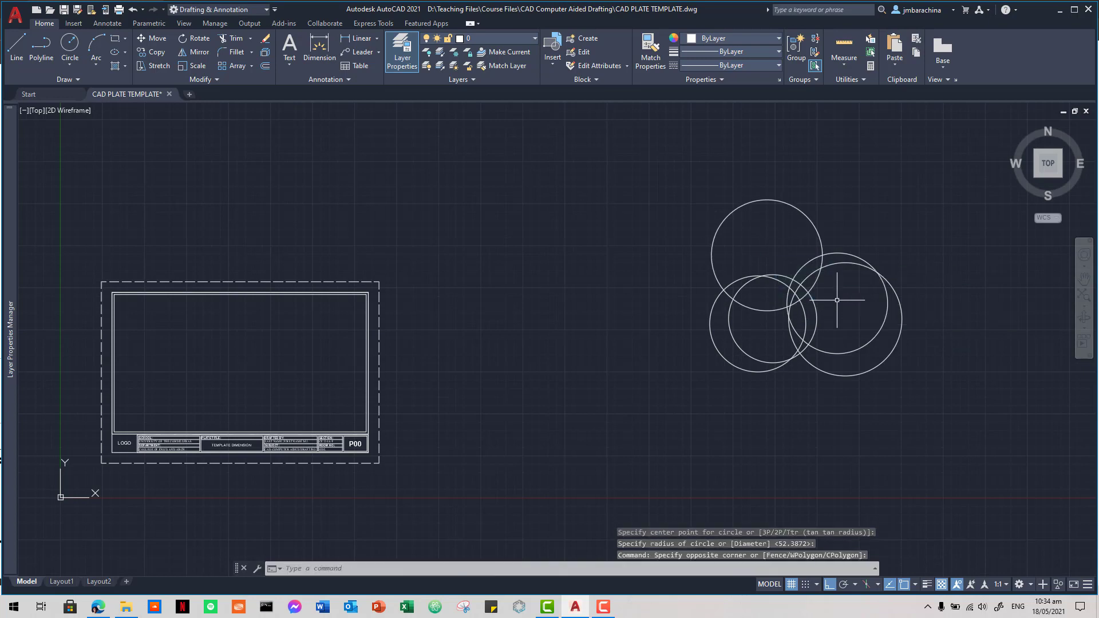
key(Return)
click(785, 255)
click(835, 304)
key(Return)
click(807, 263)
click(873, 272)
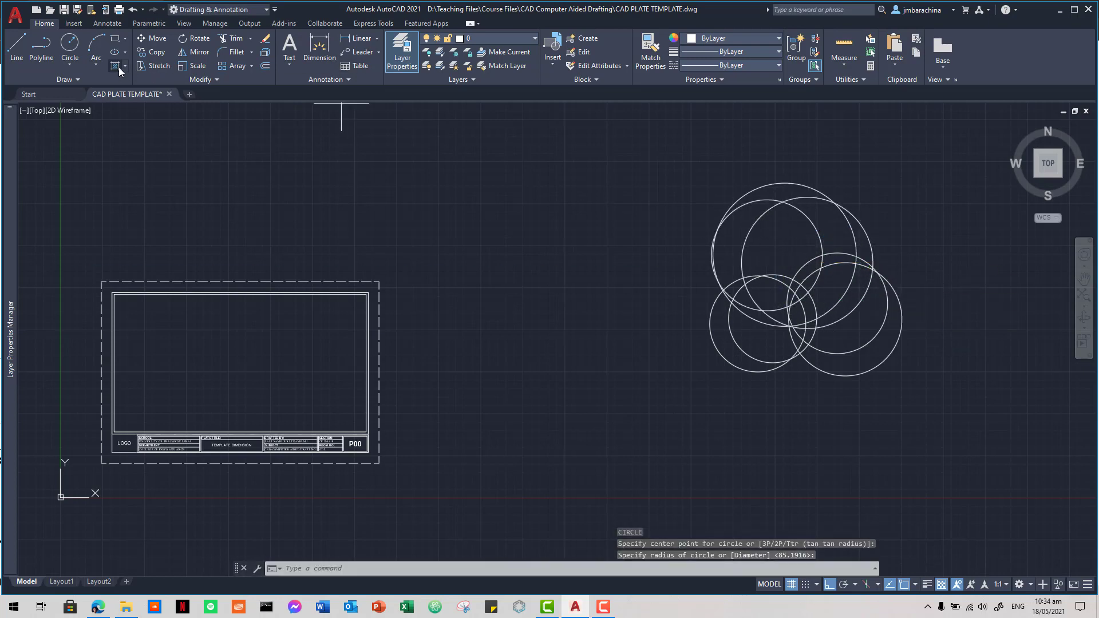
Step: Hatch two adjoining regions inside the upper circles with a solid fill, trying red 205,32,39 and settling on green 88,186,72
click(117, 66)
click(725, 240)
click(337, 51)
click(321, 115)
click(782, 240)
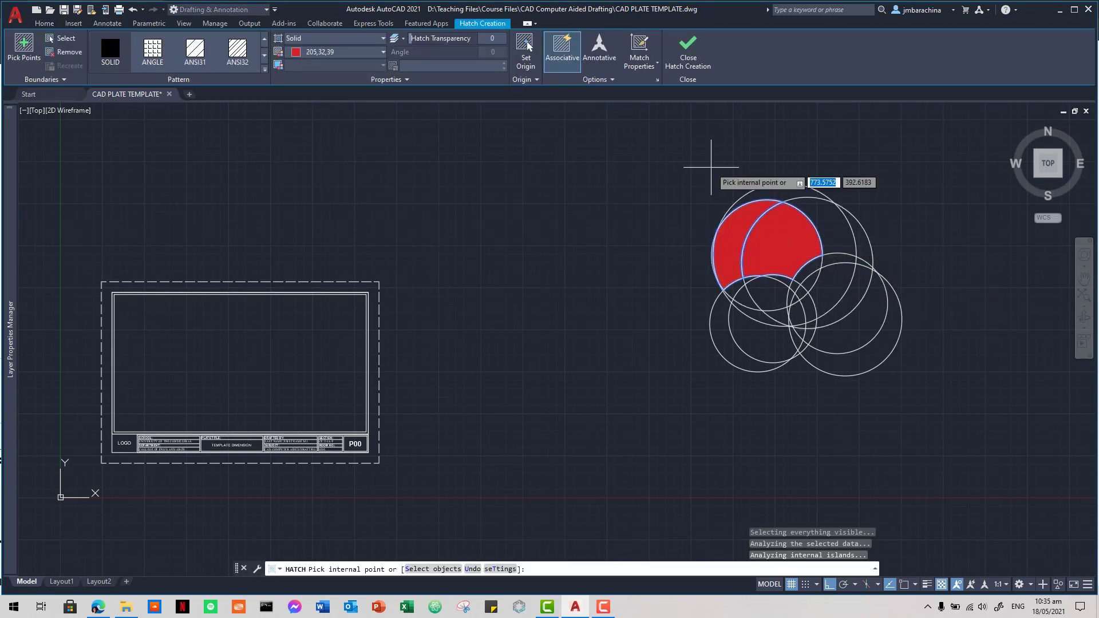
click(338, 51)
click(366, 121)
key(Escape)
Step: Delete the green hatch and fill only the central overlap of the upper circles with solid green
click(789, 235)
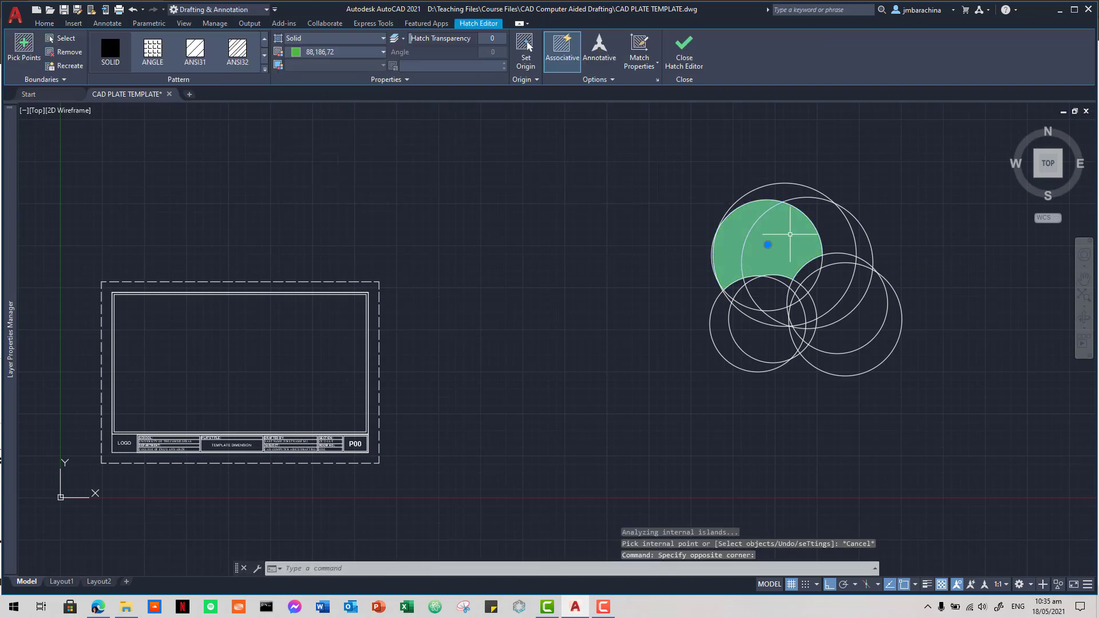
key(Delete)
click(114, 67)
click(769, 252)
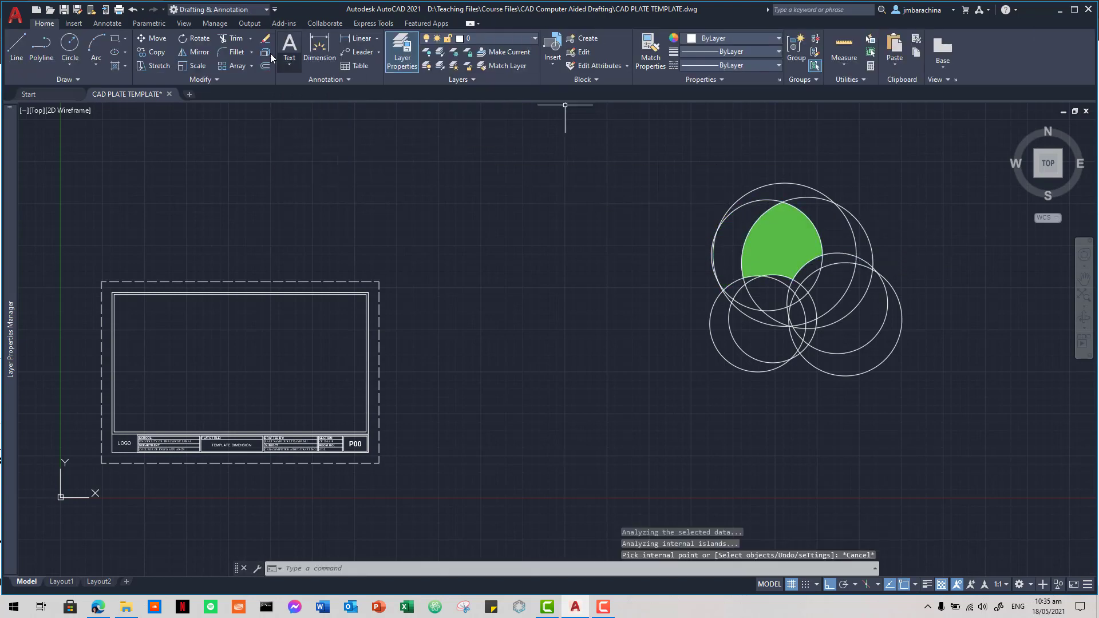
Step: Try a solid hatch in another colour on the lower-left circles' crescent, and undo it
click(722, 335)
click(343, 52)
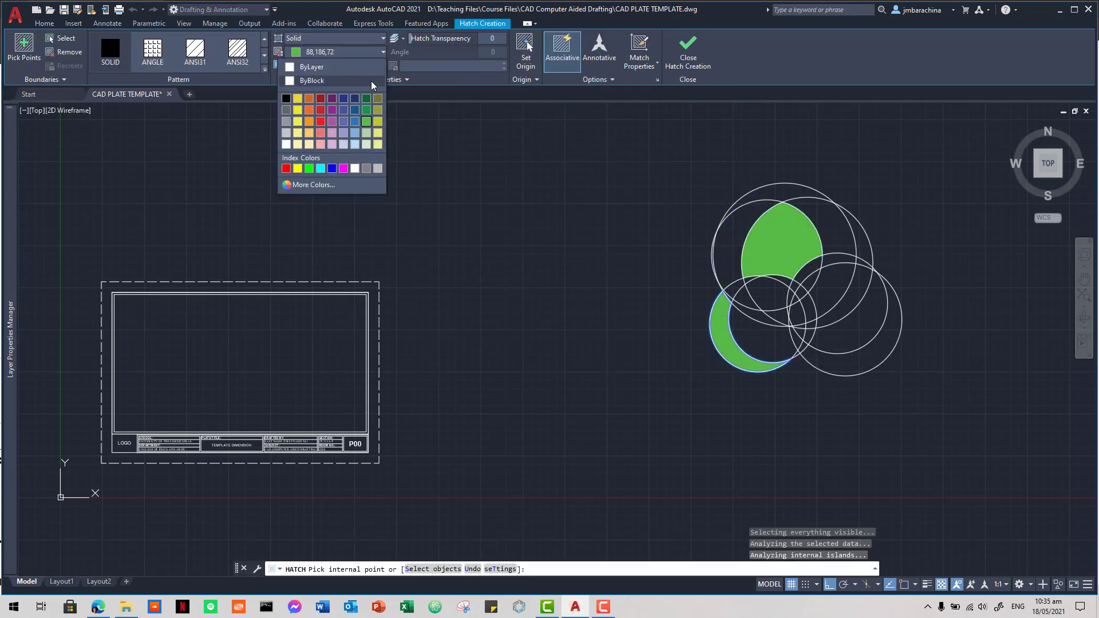
click(332, 122)
click(768, 343)
key(Escape)
click(769, 342)
key(ctrl+z)
Step: Hatch the lower-left crescent alone with a solid lavender fill
text(h)
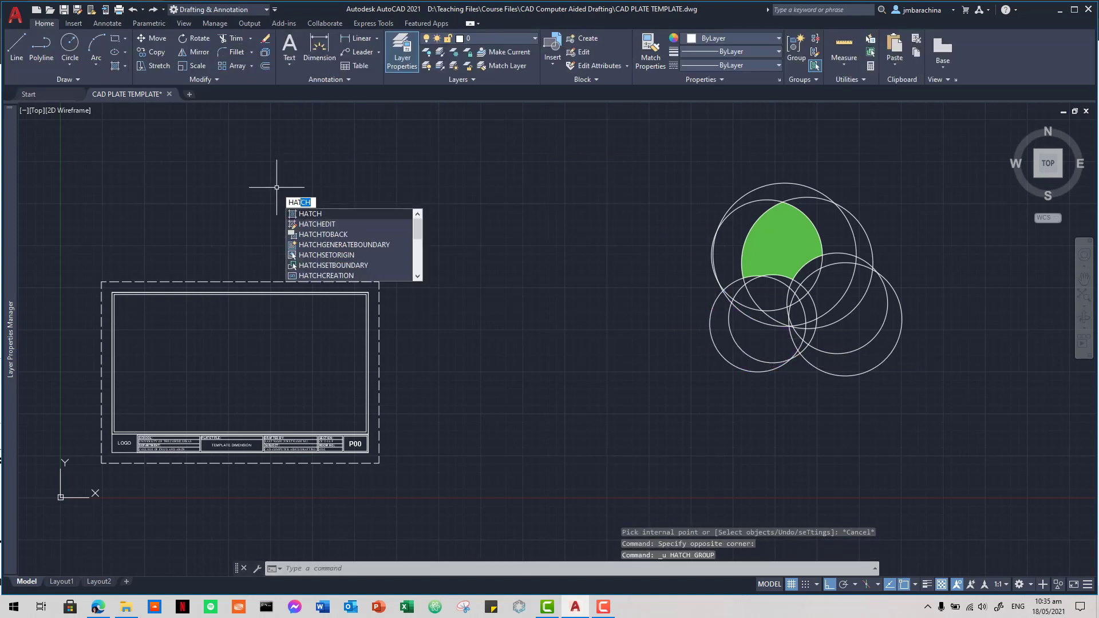
key(Return)
click(738, 352)
key(Return)
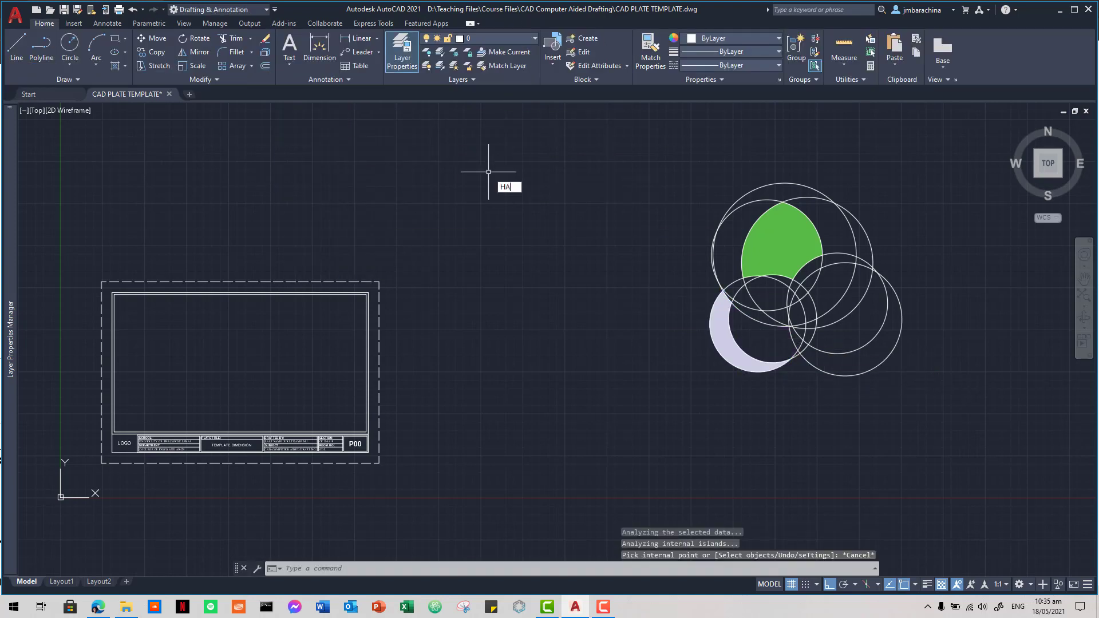
Step: Hatch the overlap between the large upper circles and the right-hand circles with solid blue 16,86,137
key(Return)
click(833, 289)
click(343, 51)
click(352, 112)
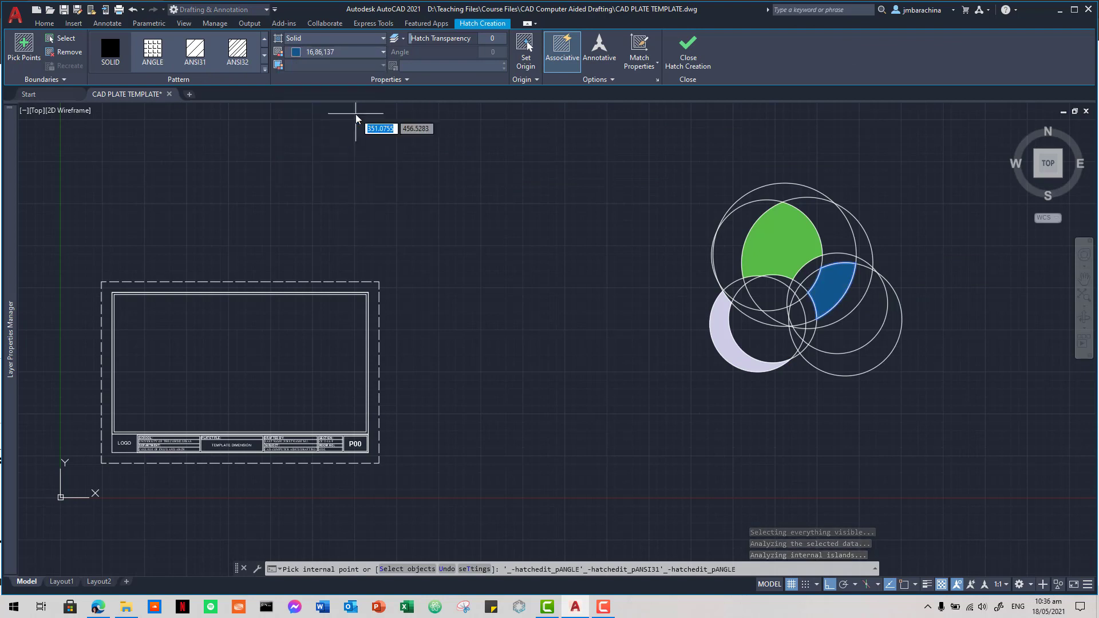
key(Return)
Step: Hatch the small overlap directly below the green region with solid orange 242,103,34
text(h)
key(Return)
click(767, 292)
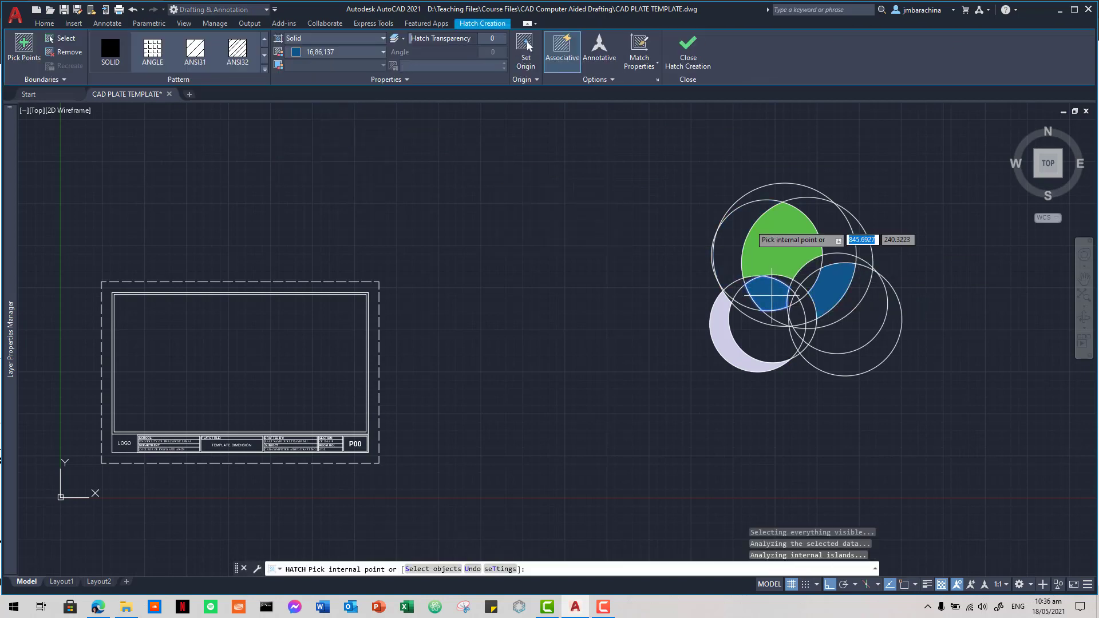
click(344, 52)
click(324, 126)
key(Return)
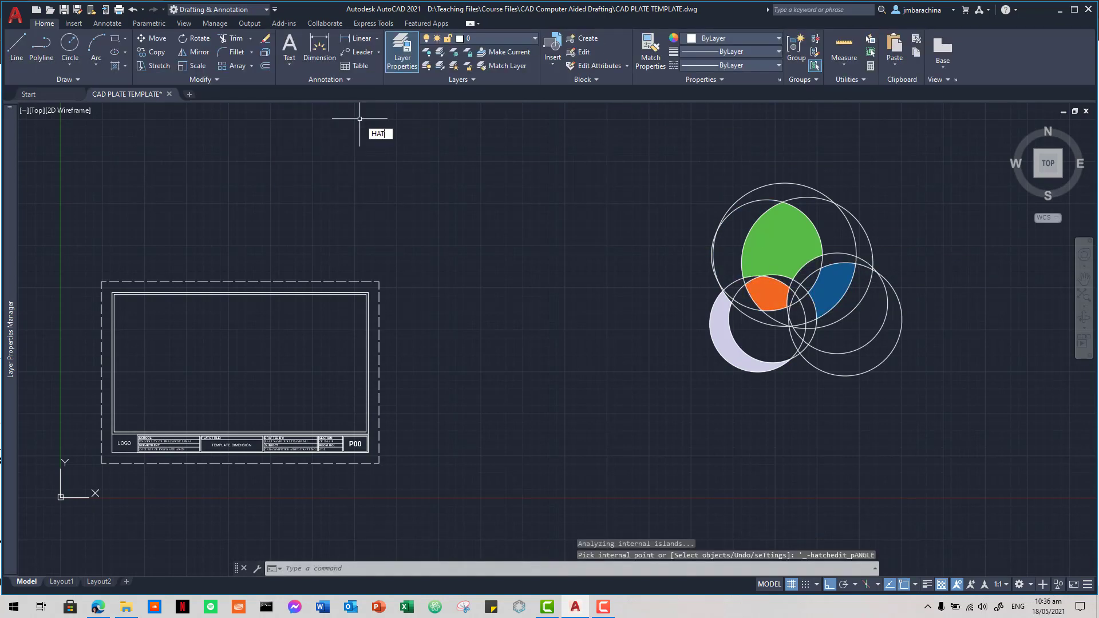
Step: Fill the lower-right crescent and the crescent along the top of the largest circle with the same solid orange hatch
text(h)
key(Return)
click(847, 327)
click(781, 197)
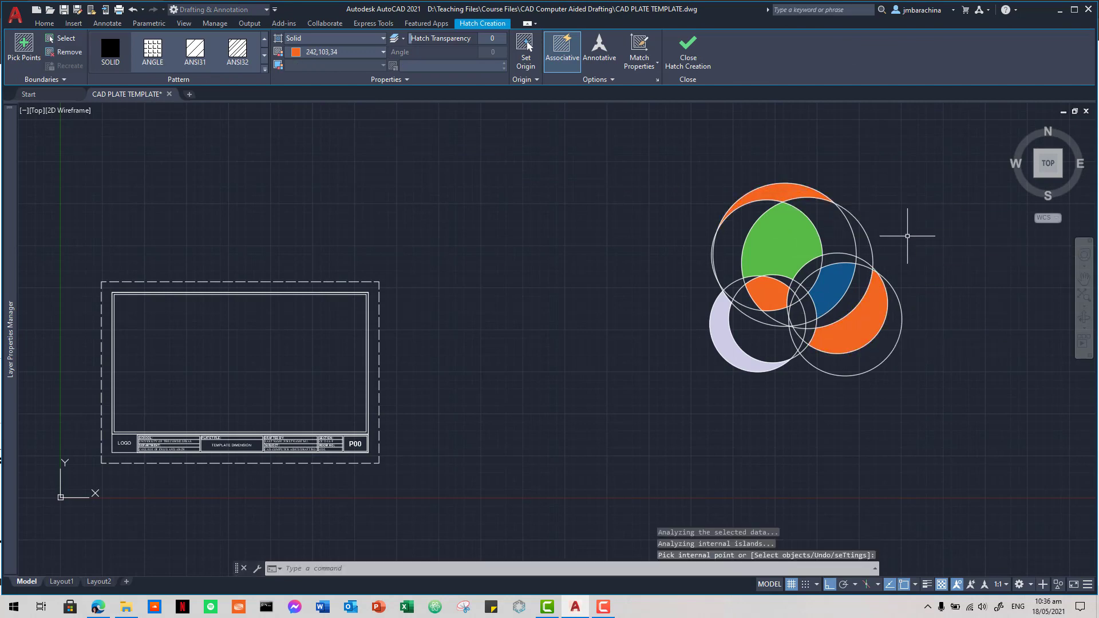
key(Return)
Step: Hatch the thin sliver between the two circles on the far left edge with solid orange
scroll(586, 206, up, 6)
text(h)
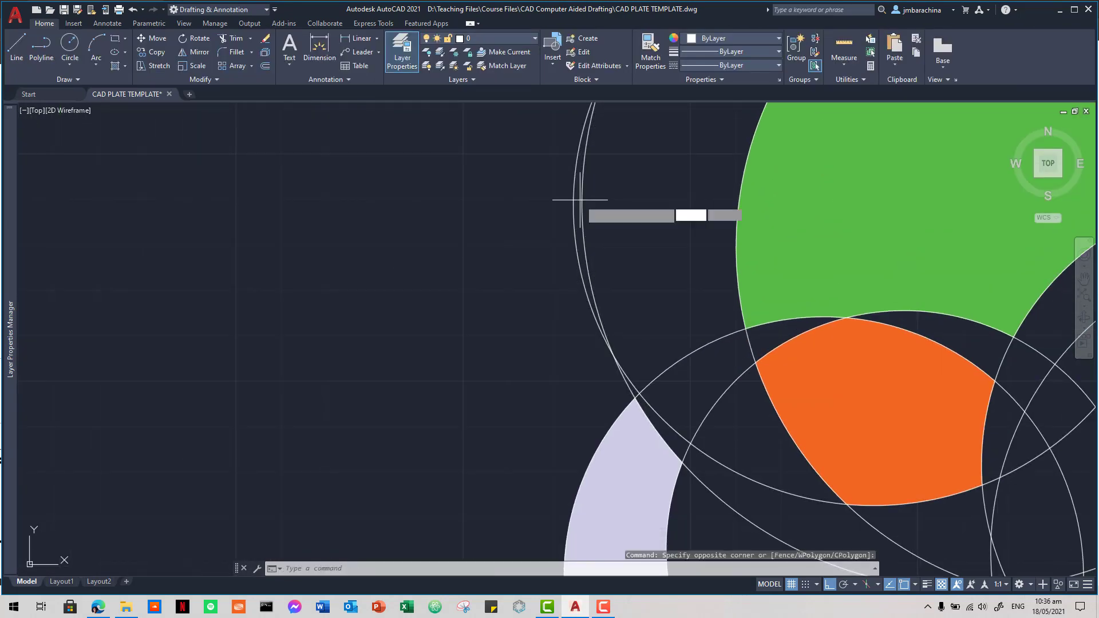
key(Return)
click(581, 198)
key(Return)
Step: Hatch the region to the right of the green area with solid yellow 200,201,45
scroll(523, 246, down, 6)
text(h)
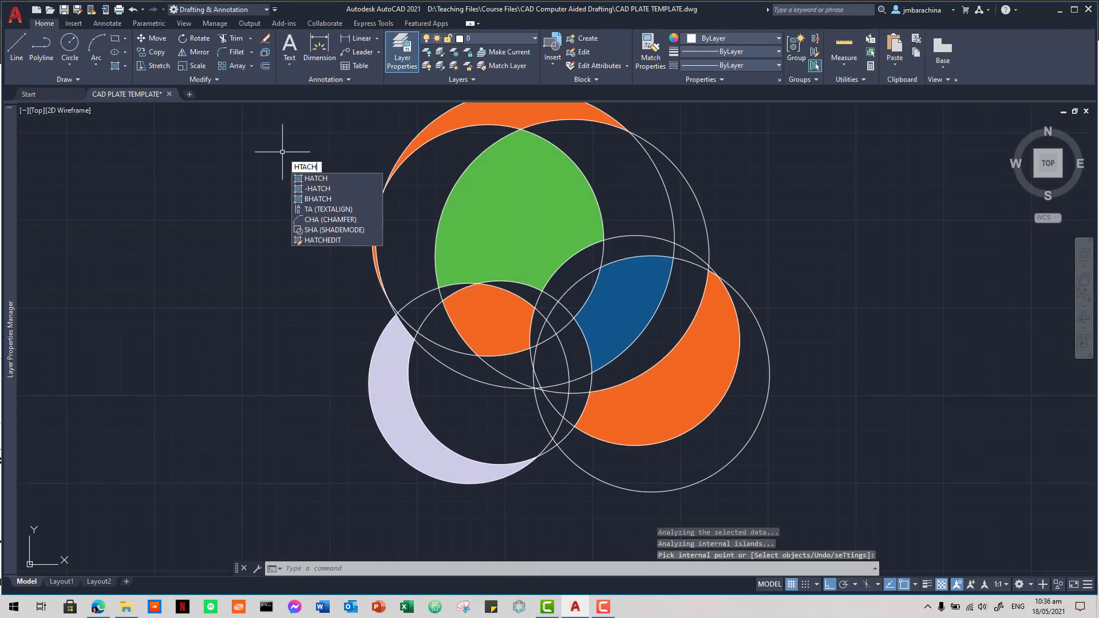
key(Return)
click(629, 223)
click(383, 52)
click(378, 121)
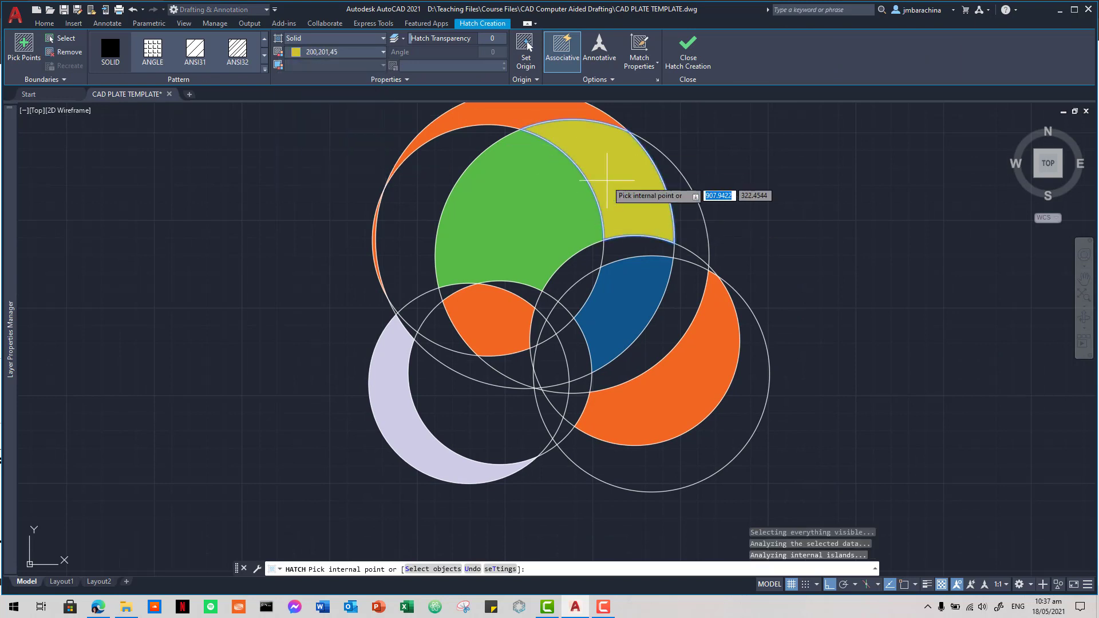
key(Return)
Step: Hatch the small overlaps around the centre, beside the lavender crescent and beside the lower orange crescent with solid yellow
text(h)
key(Return)
click(411, 331)
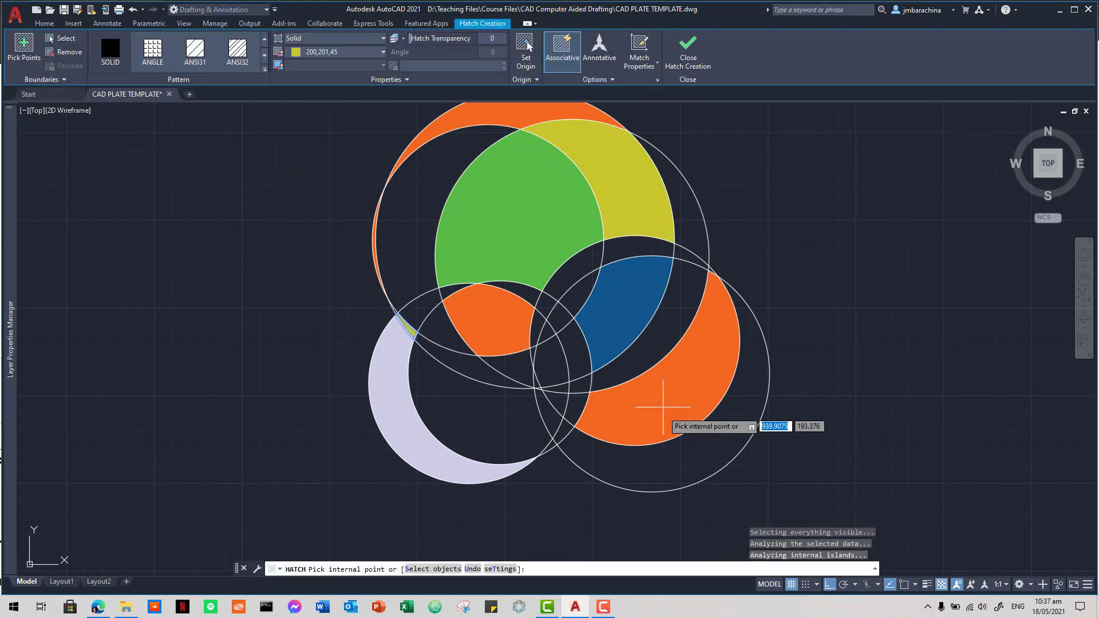
click(565, 431)
click(544, 378)
click(547, 305)
click(499, 366)
key(ctrl+z)
scroll(498, 362, up, 3)
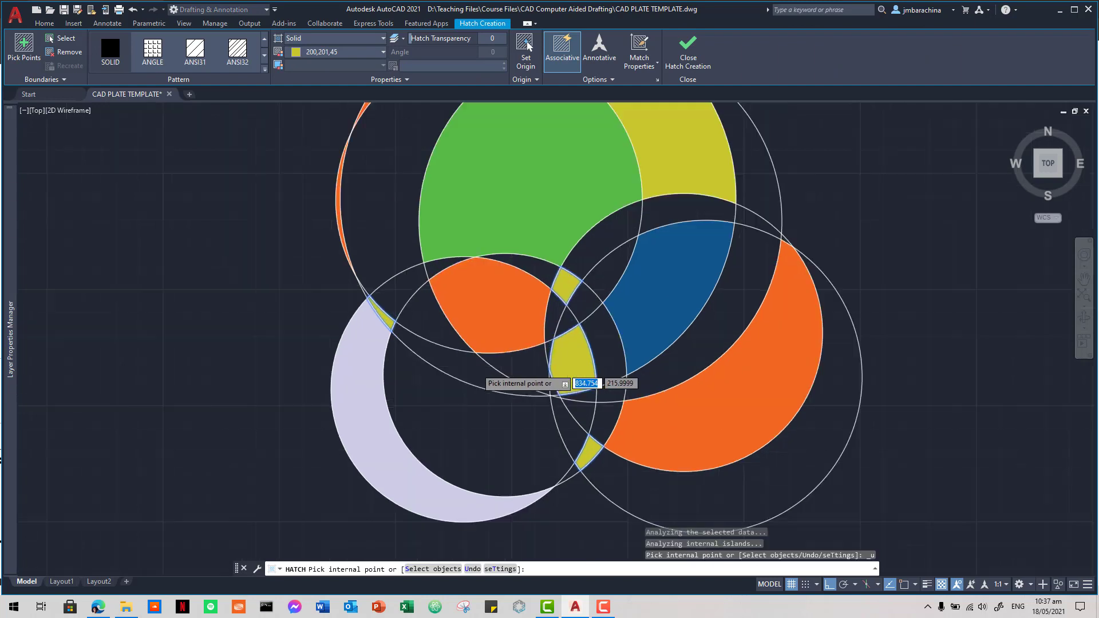
click(389, 286)
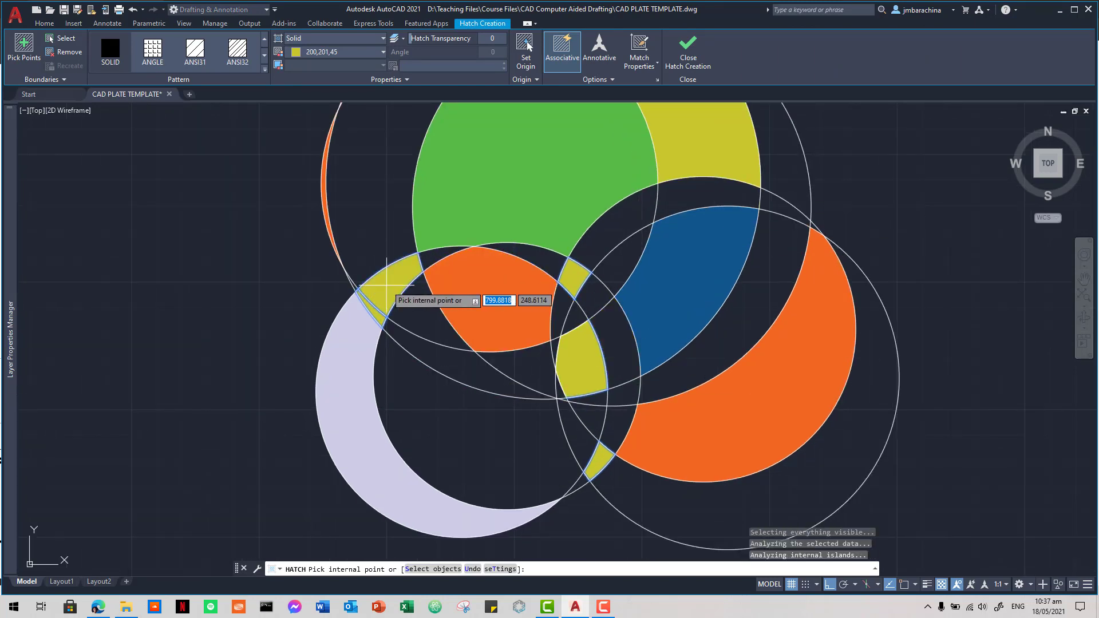
key(Return)
scroll(314, 111, down, 2)
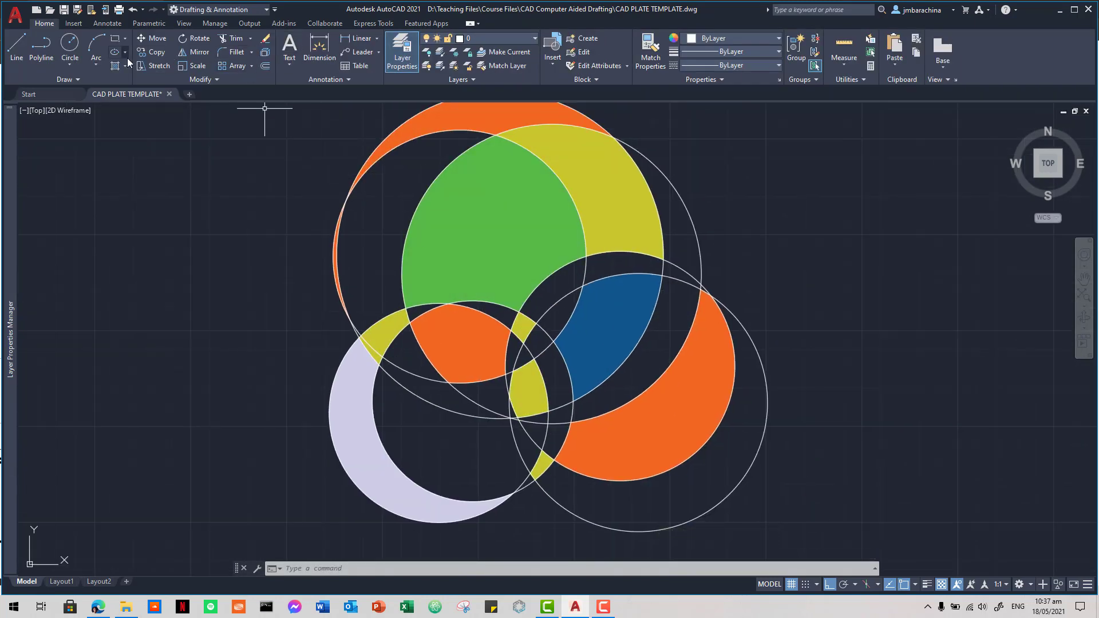
Step: Hatch the lower-right outer crescent, the upper-left crescent and several central overlap regions in solid pink 247,171,174
key(Return)
click(703, 448)
click(355, 51)
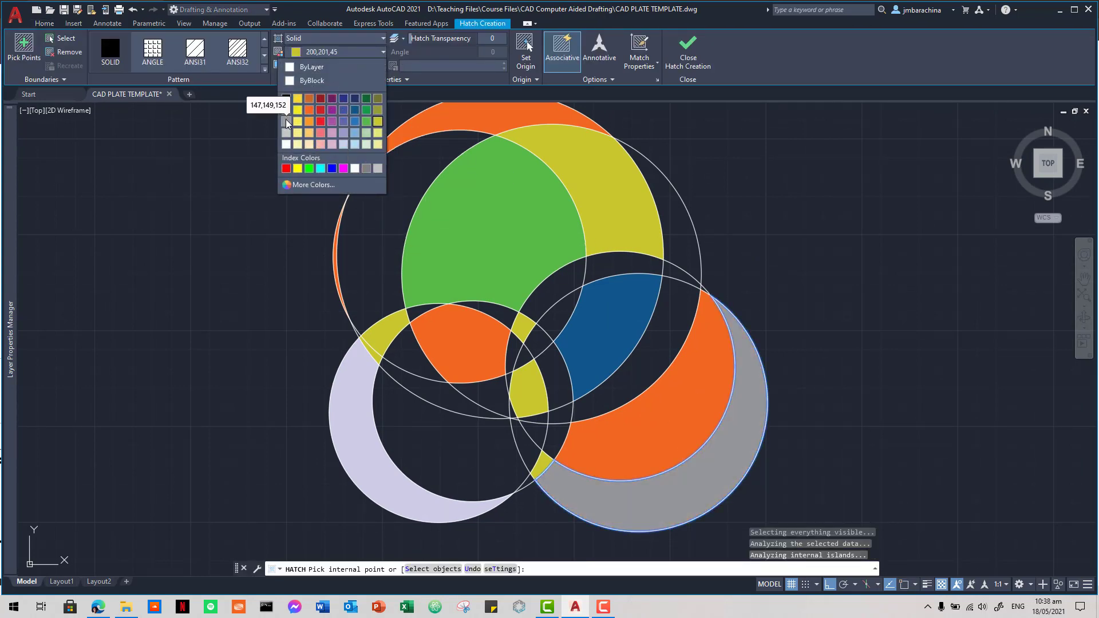
click(321, 132)
click(383, 263)
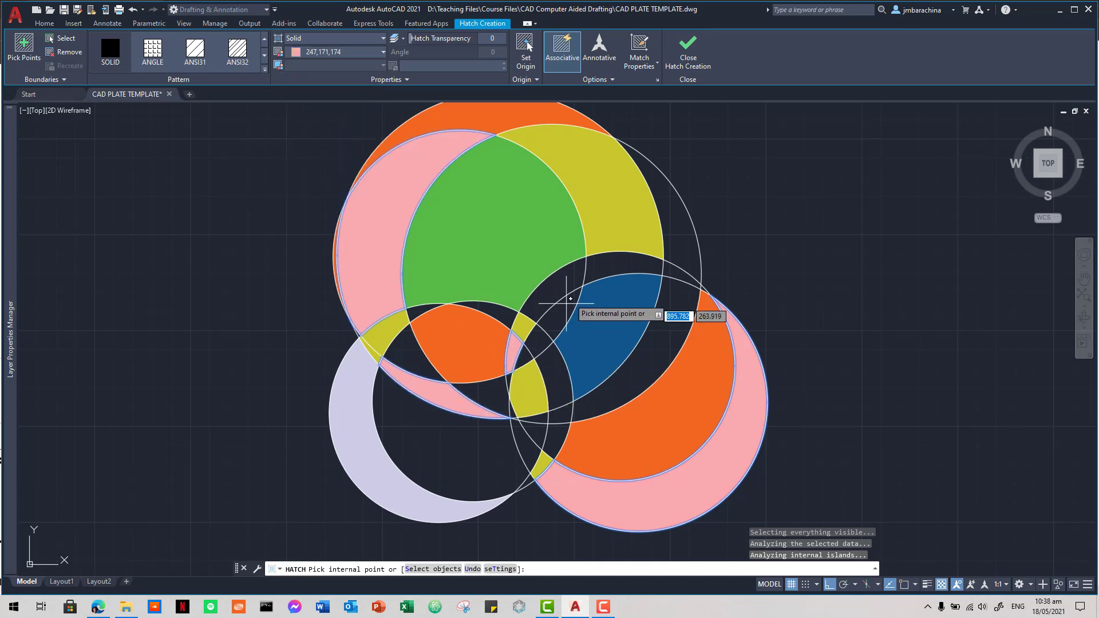
click(563, 284)
click(509, 396)
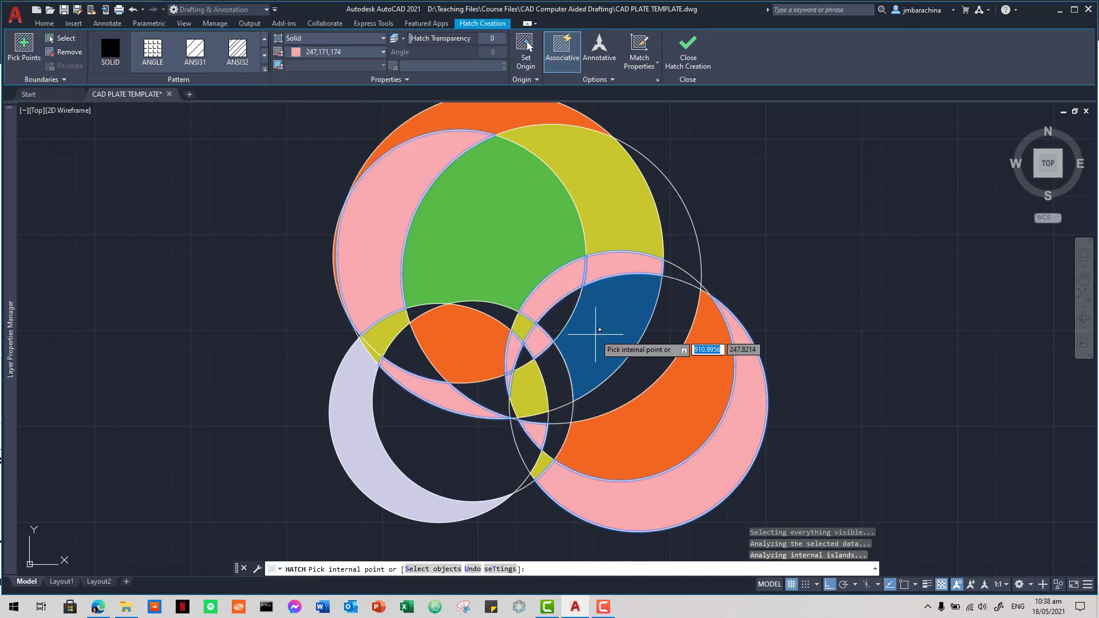
key(Return)
Step: Hatch the thin left sliver, the lower-left circle's interior and the arcs above the central orange region in solid blue 39,118,187
key(Return)
scroll(362, 336, up, 6)
click(345, 318)
click(355, 52)
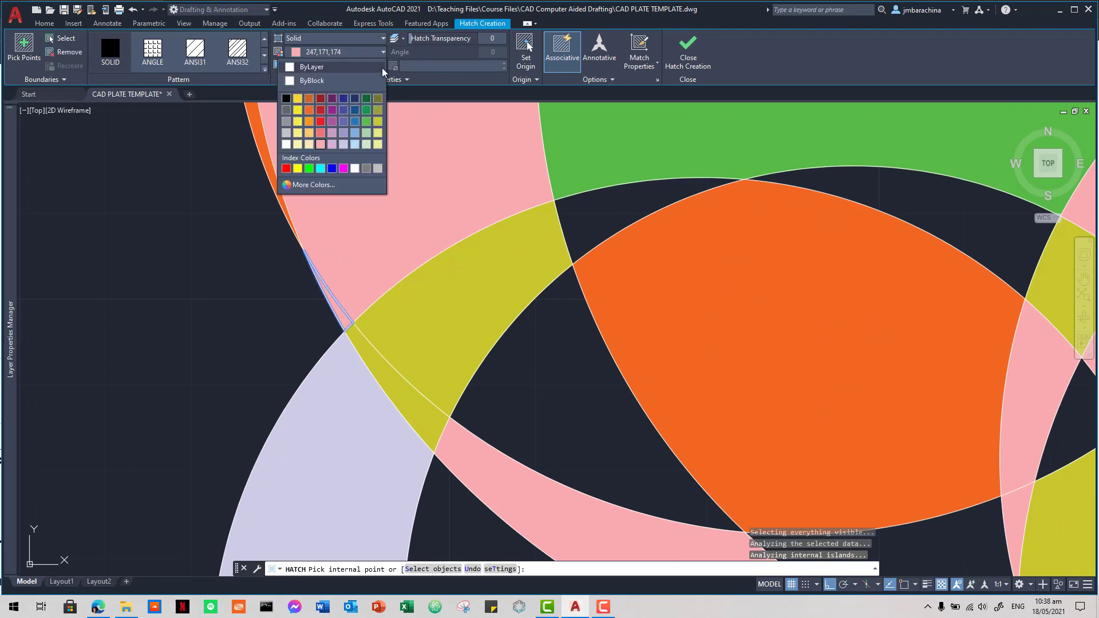
click(347, 122)
scroll(518, 312, down, 2)
scroll(534, 332, down, 3)
click(569, 466)
click(550, 294)
click(645, 288)
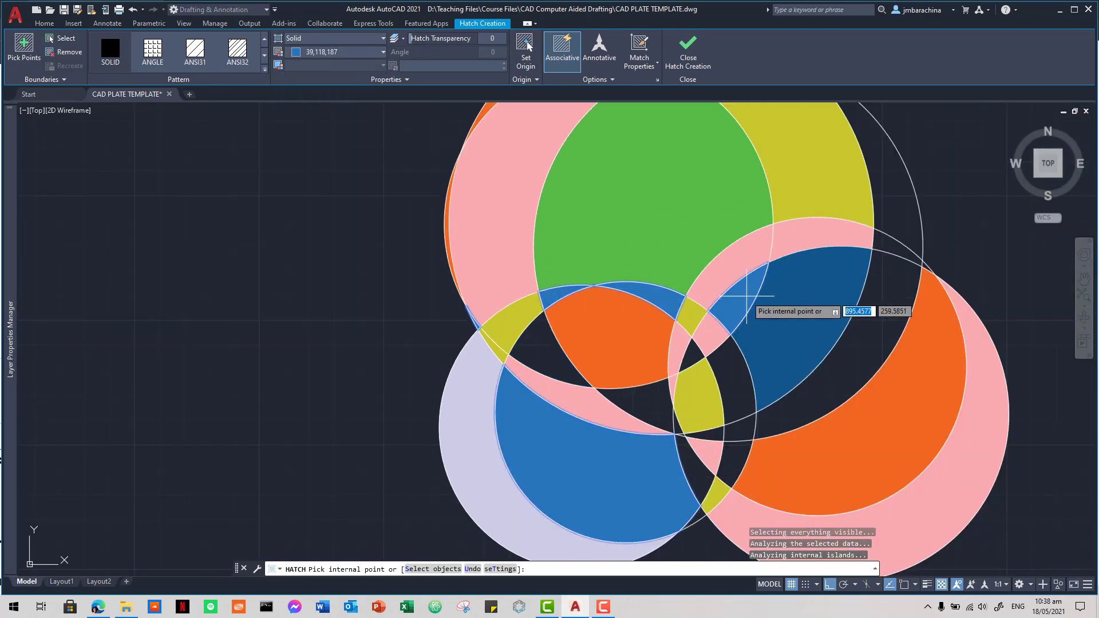
Step: Add the overlap beside the dark blue region, the upper-right crescent and the central gaps to the blue hatch and finish it
click(747, 297)
click(896, 220)
scroll(887, 321, down, 2)
click(758, 347)
scroll(750, 387, up, 5)
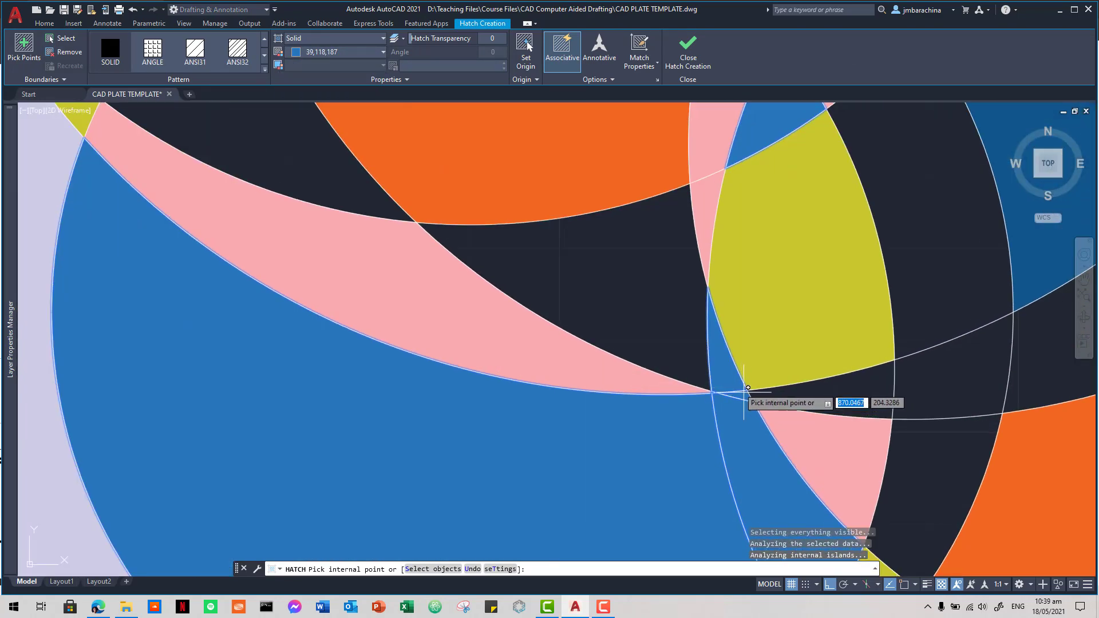
scroll(736, 392, down, 2)
key(Return)
scroll(801, 286, down, 5)
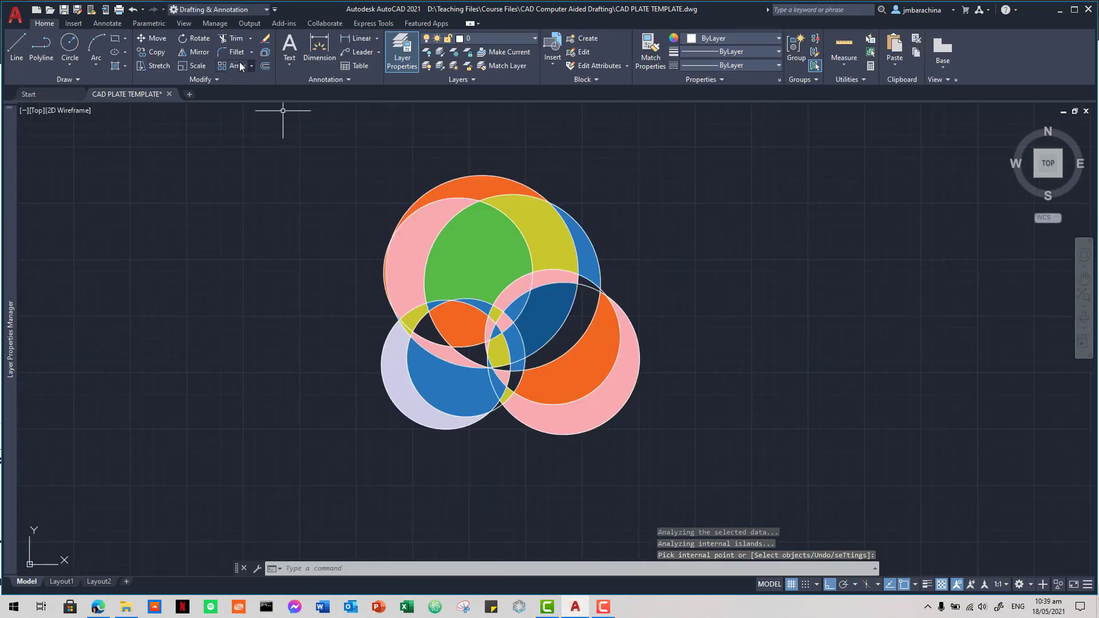
Step: Hatch the empty regions around the central orange area and between the dark blue and orange regions in solid green 88,186,72
text(HATCH)
key(Return)
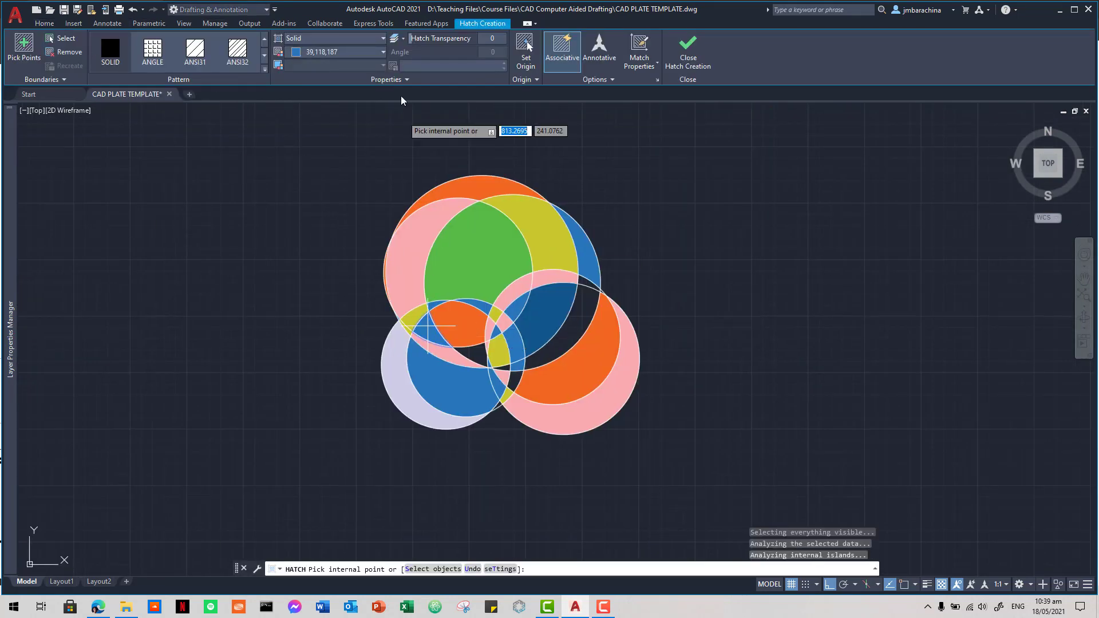
click(344, 51)
click(367, 121)
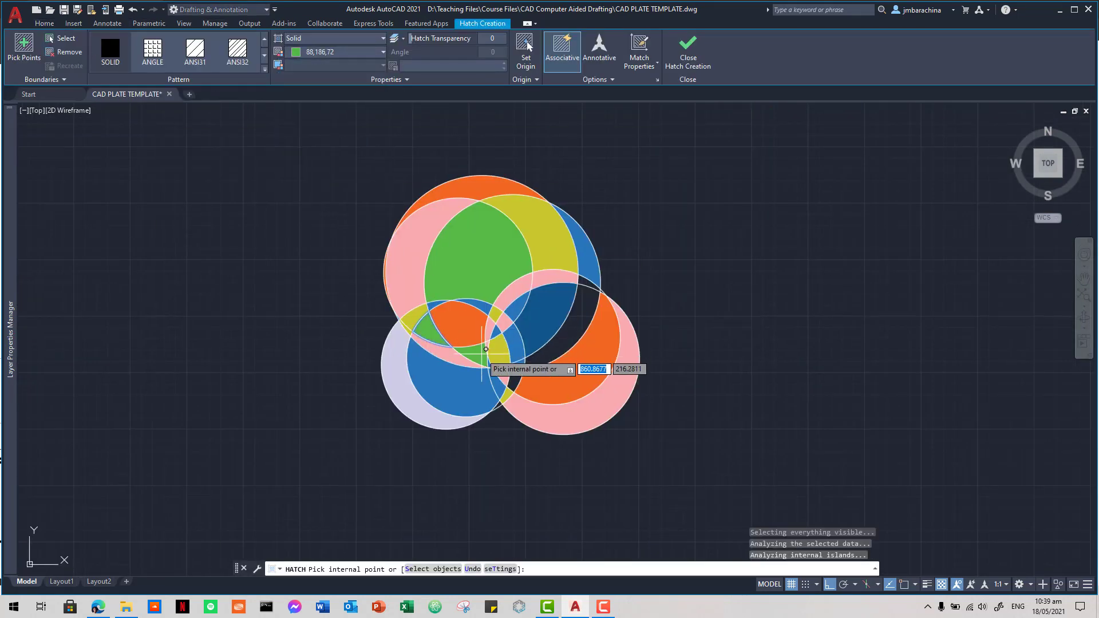
scroll(483, 293, up, 6)
scroll(395, 281, up, 2)
click(772, 238)
scroll(773, 238, down, 7)
scroll(711, 204, up, 3)
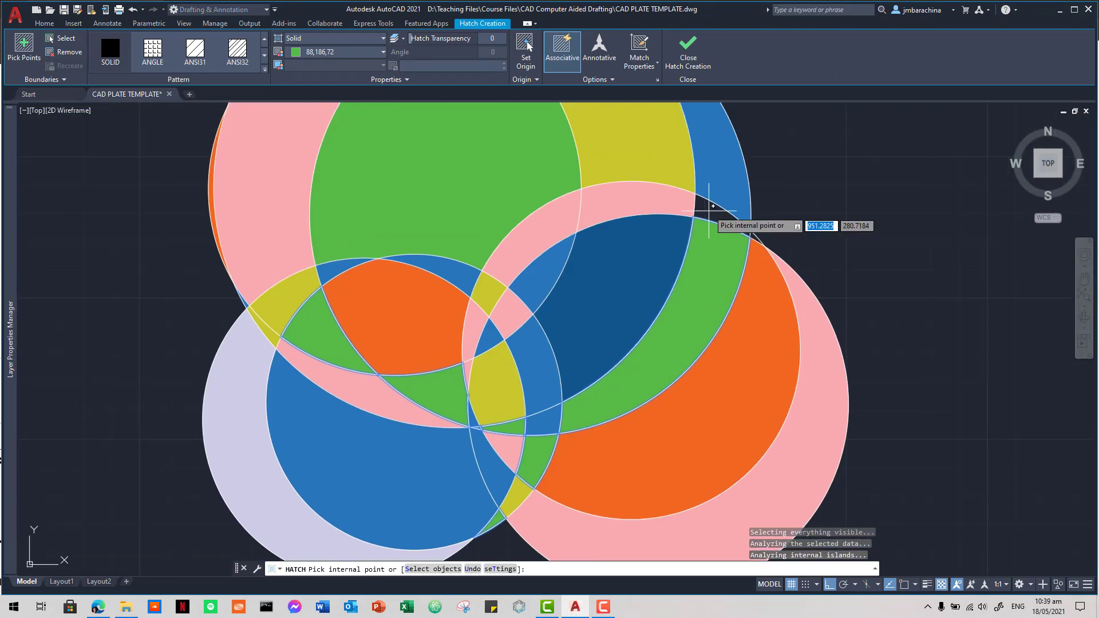
Step: Add the small unfilled gaps at the upper-right circle intersections to the green hatch and finish it
scroll(756, 232, up, 5)
click(687, 186)
click(748, 222)
scroll(847, 260, down, 7)
scroll(849, 262, down, 2)
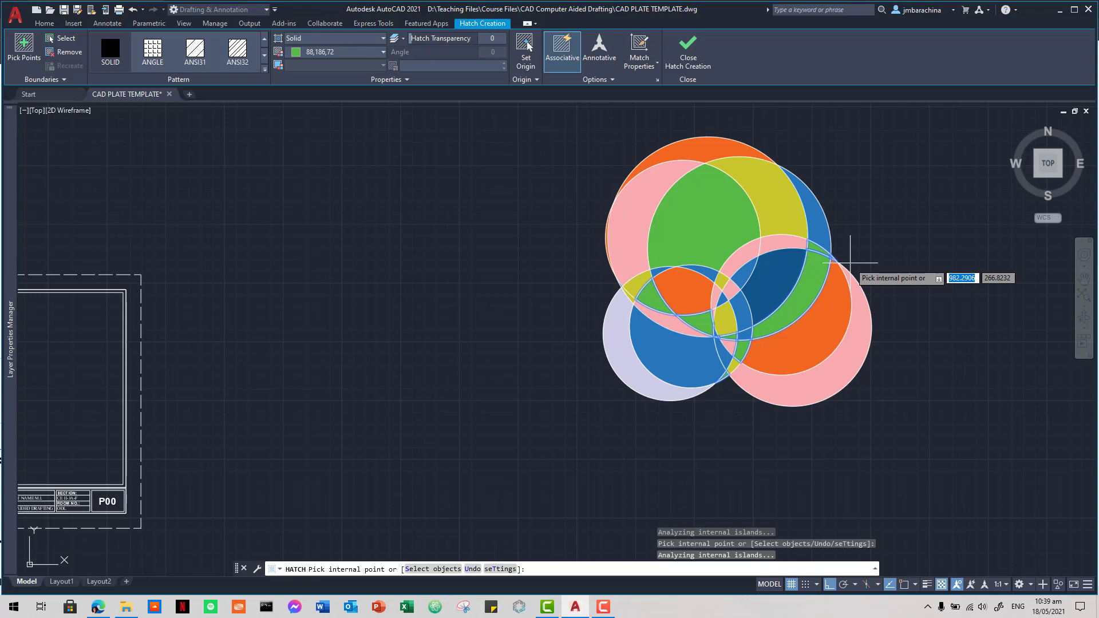
key(Return)
scroll(849, 258, down, 2)
middle_drag(910, 332, 754, 399)
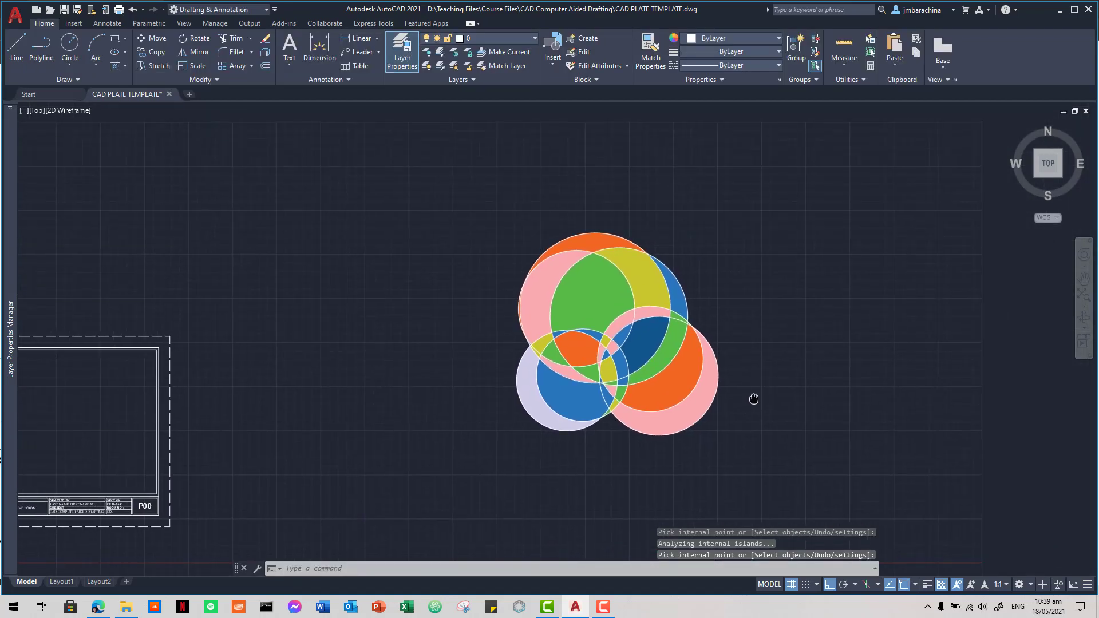
scroll(754, 398, down, 1)
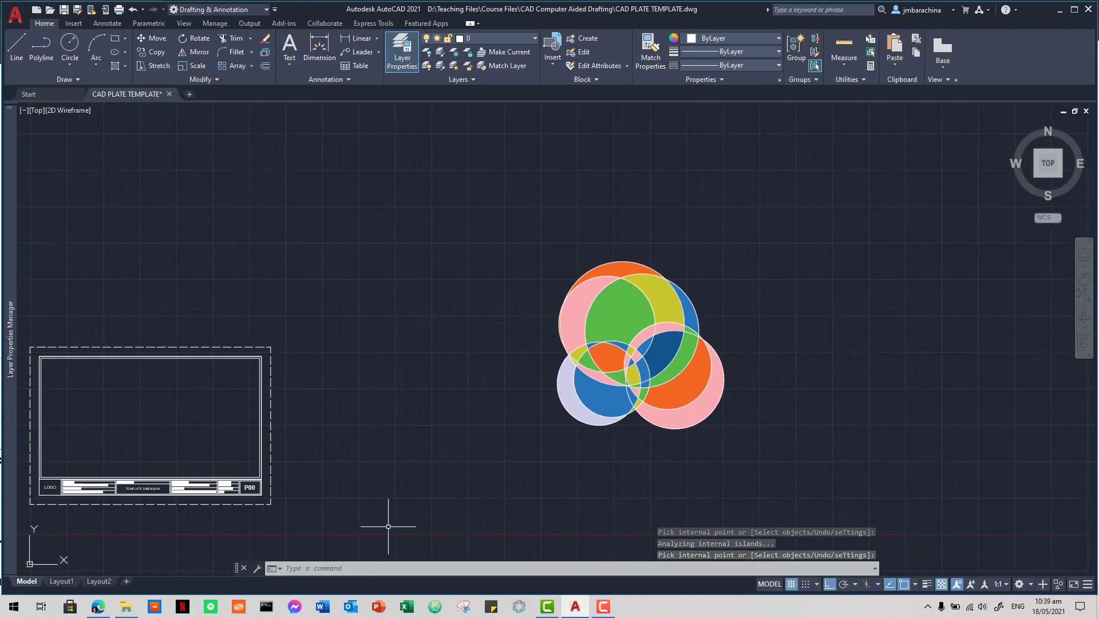
Step: Switch to Layout1 and open its Page Setup Manager
click(61, 582)
right_click(59, 581)
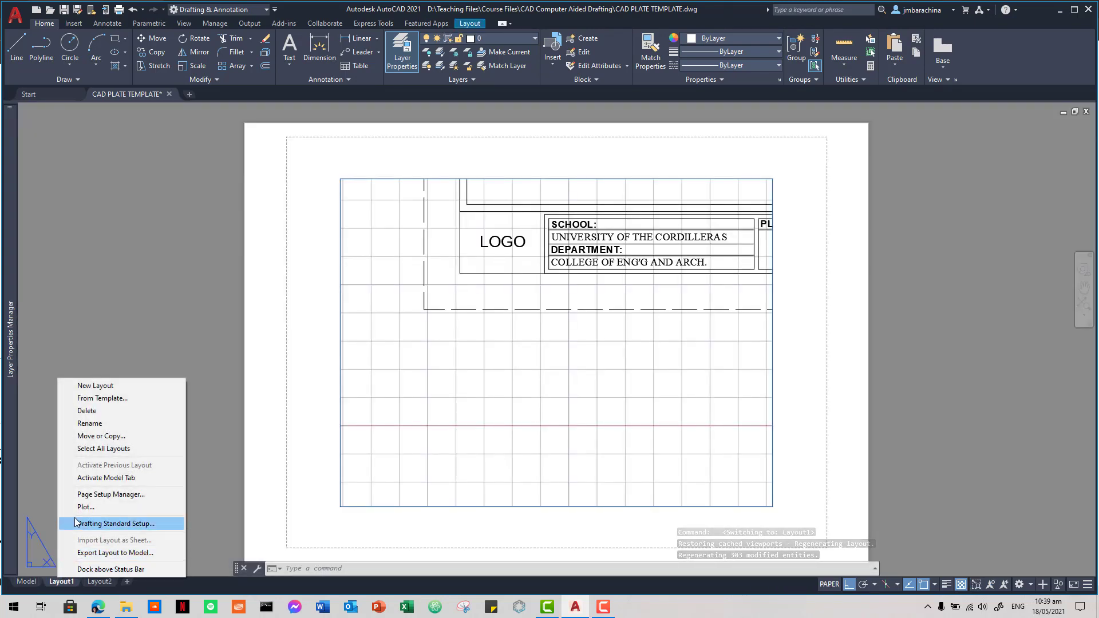
right_click(59, 580)
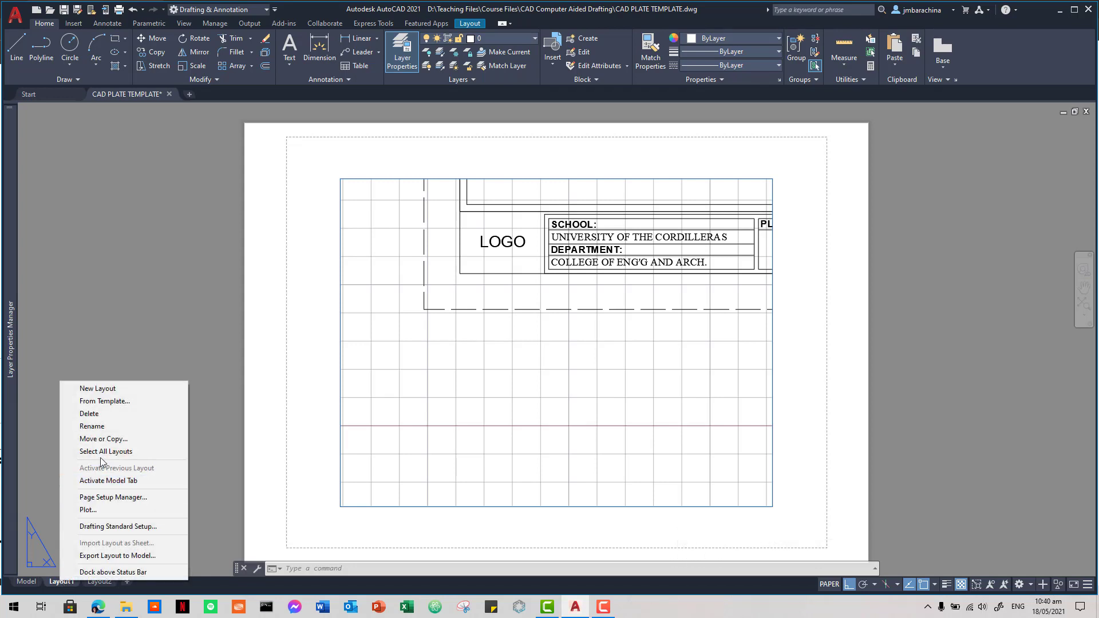
click(113, 496)
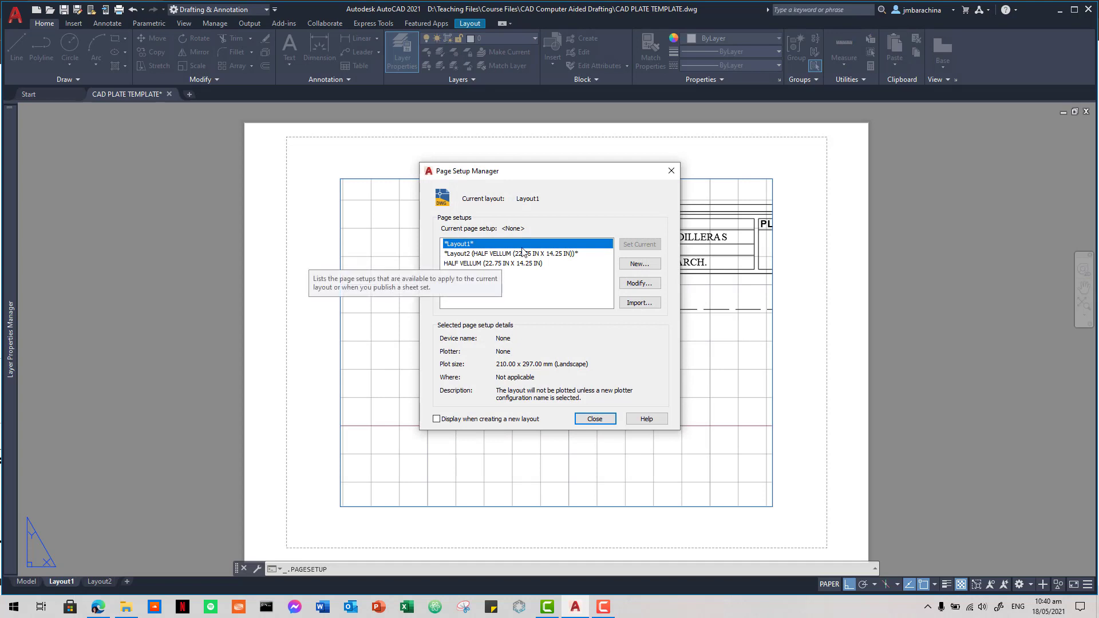
Step: Create a new page setup named CAD Long Bond Paper
click(649, 269)
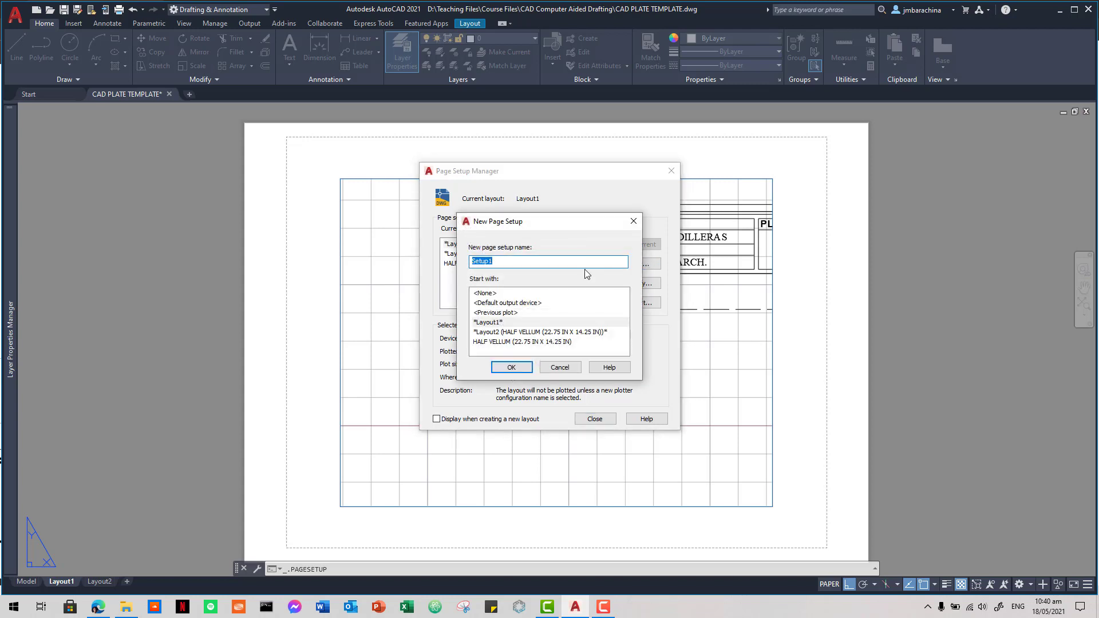
text(L)
text(CAD Long)
text( Bond )
text(Paper)
click(516, 369)
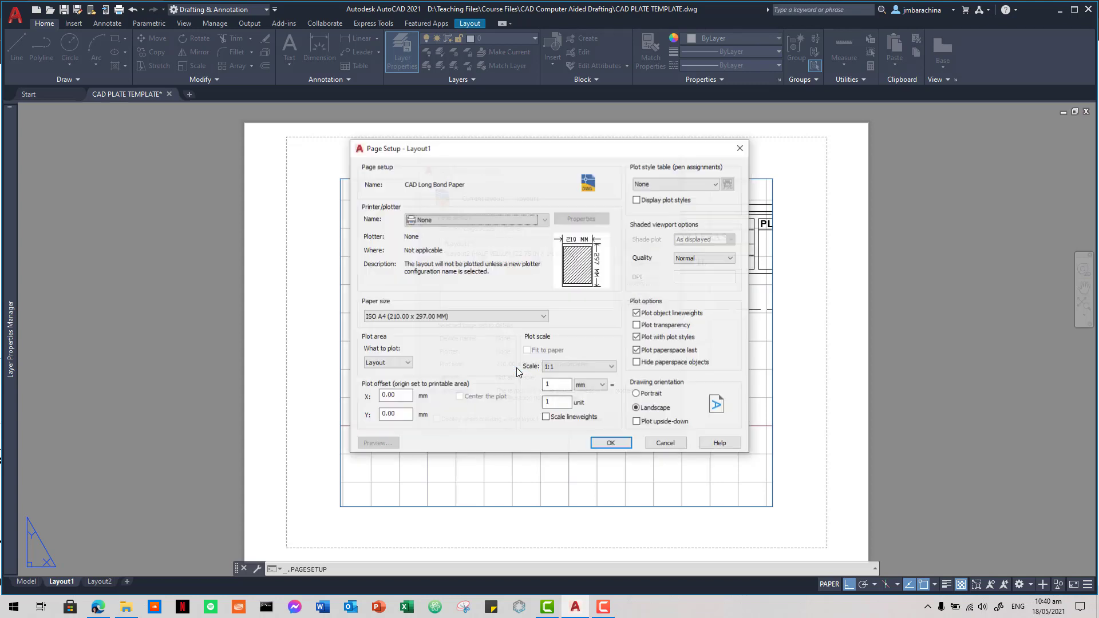
Step: Set the page setup's plotter to DWF6 ePlot.pc3 and its paper size to Long Bond paper Landscape
click(537, 223)
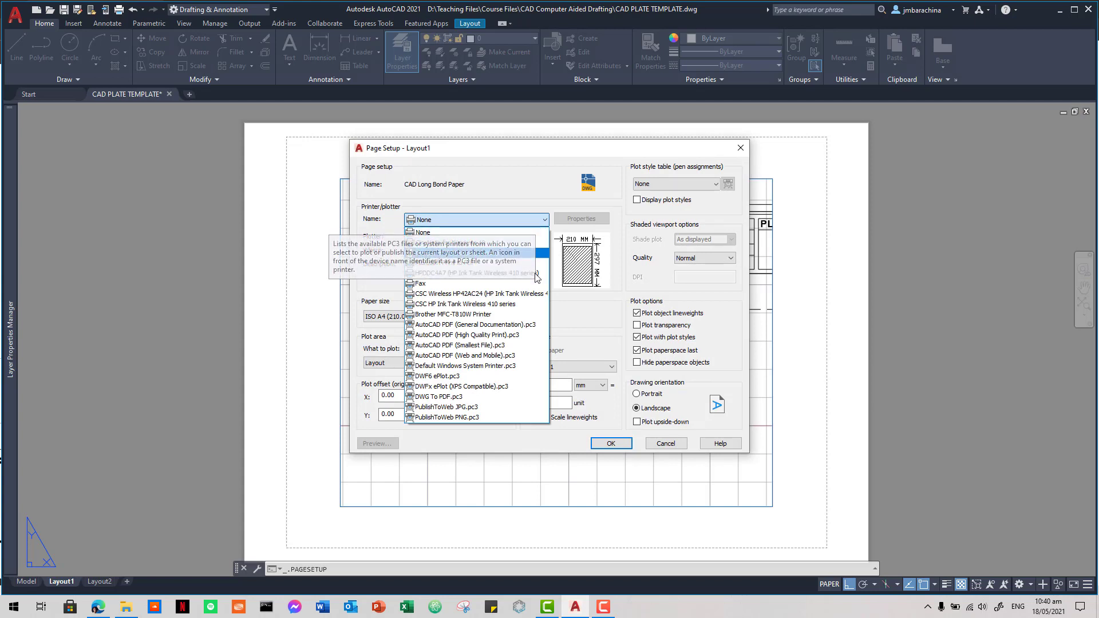
click(500, 377)
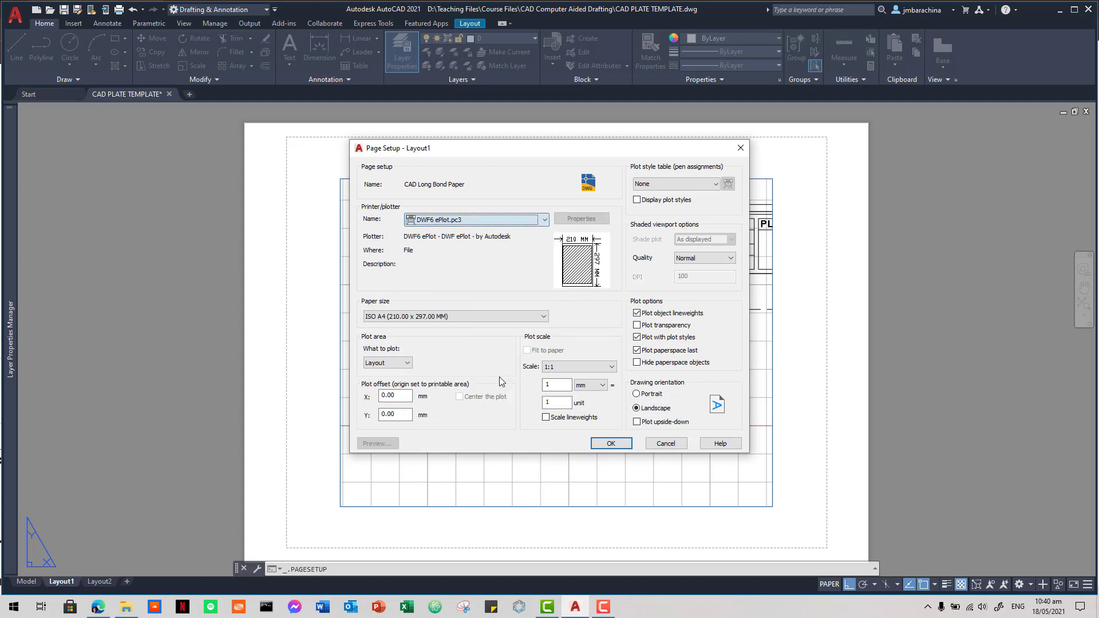
click(543, 317)
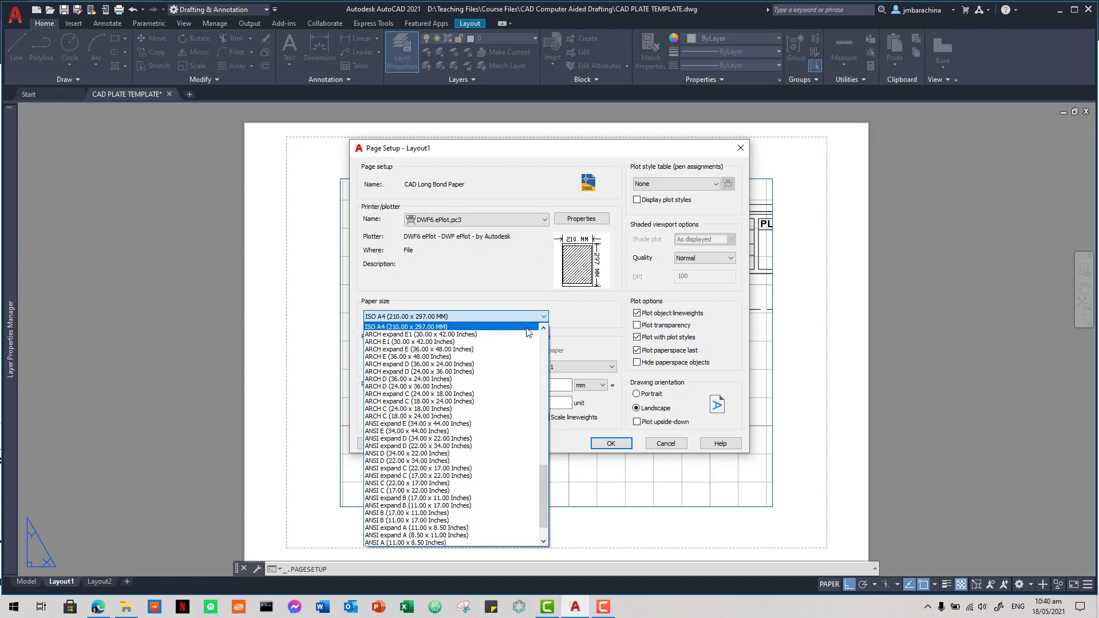
drag(544, 482, 541, 531)
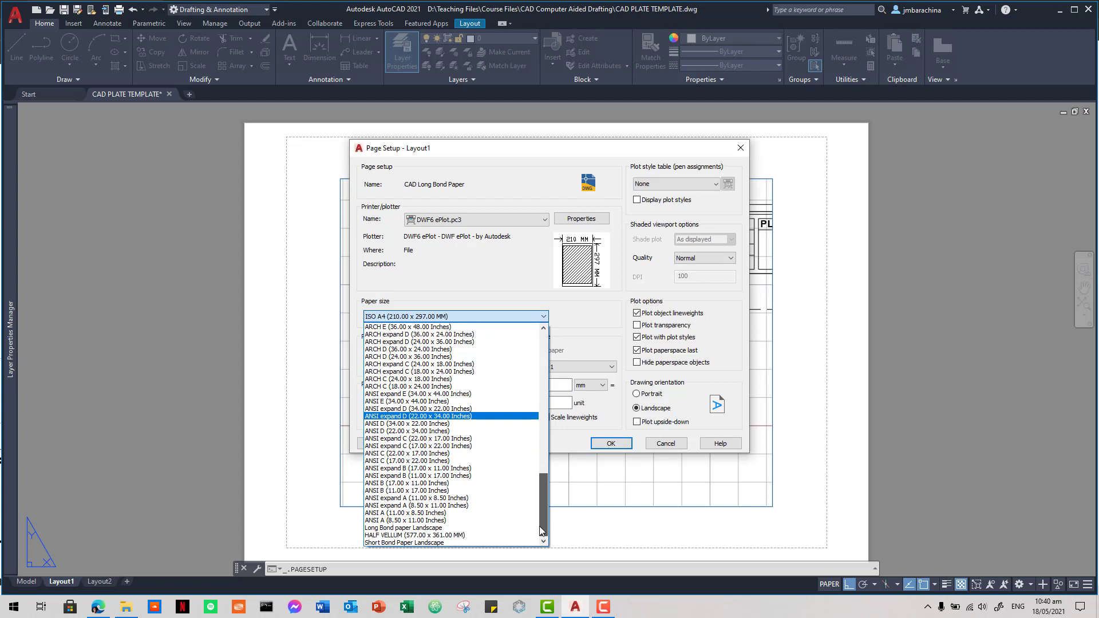
click(437, 527)
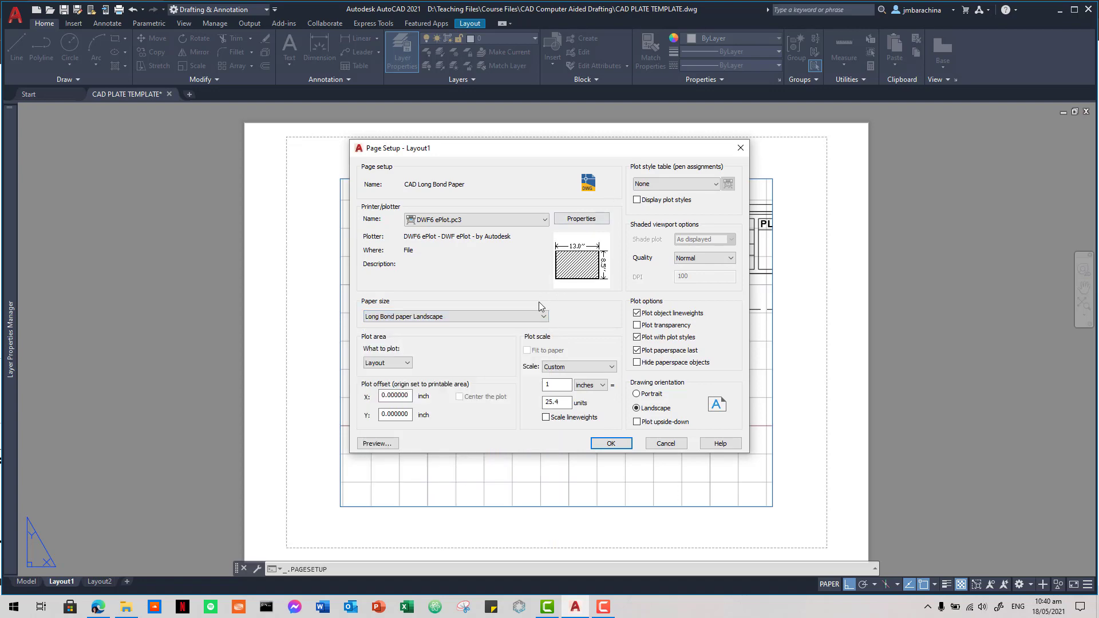
click(542, 316)
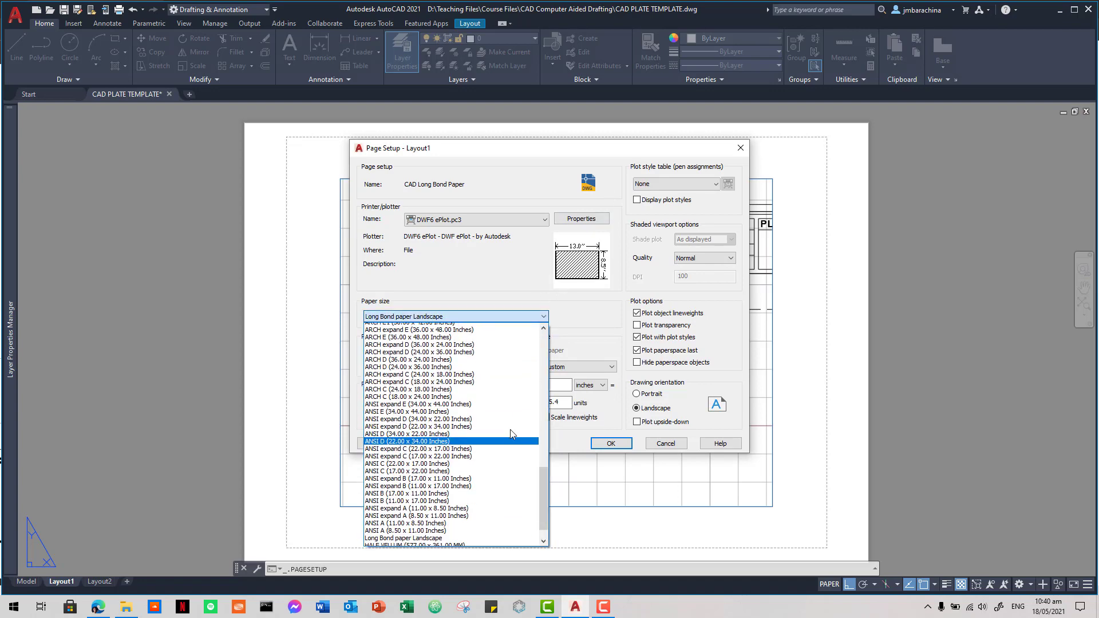
click(534, 322)
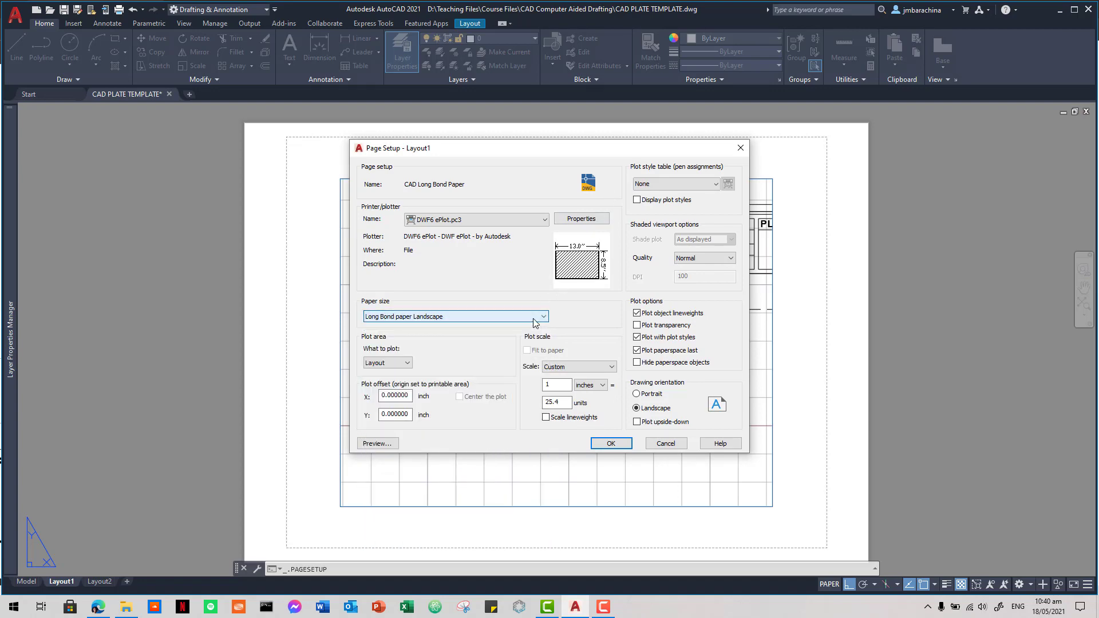
Step: Review the media bounds, printable area and name of the custom Long Bond paper Landscape size in the plotter configuration
click(581, 218)
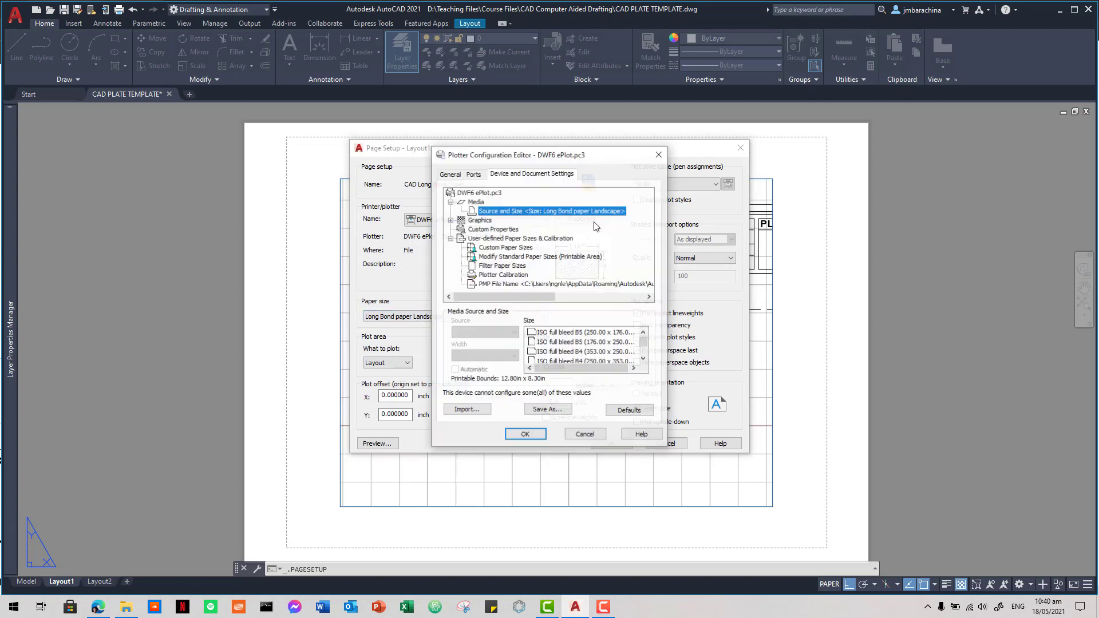
click(517, 247)
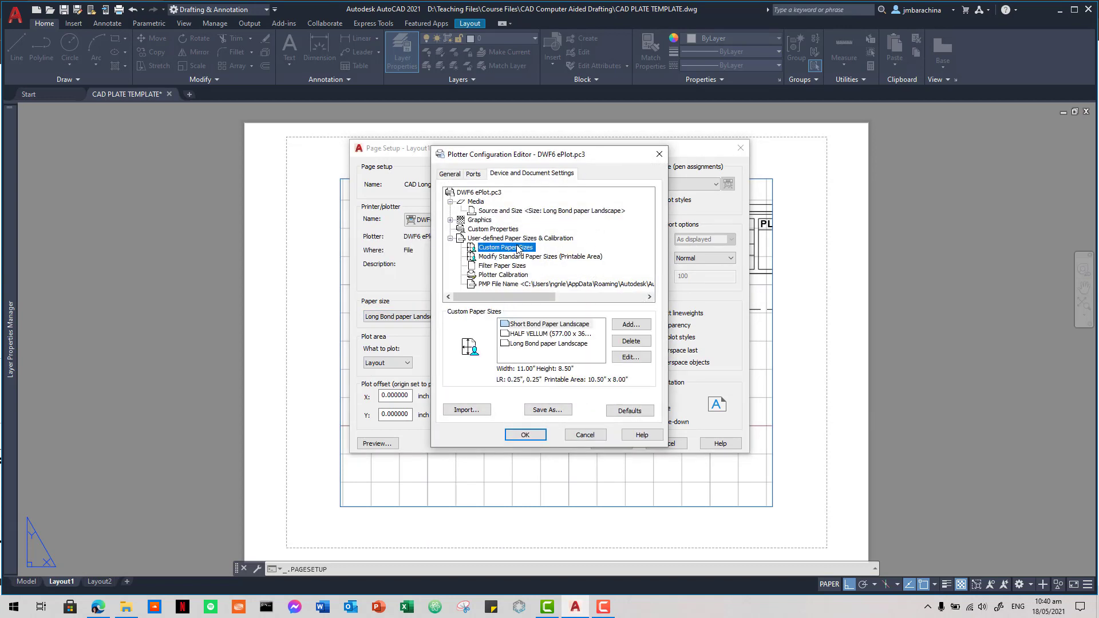
click(558, 346)
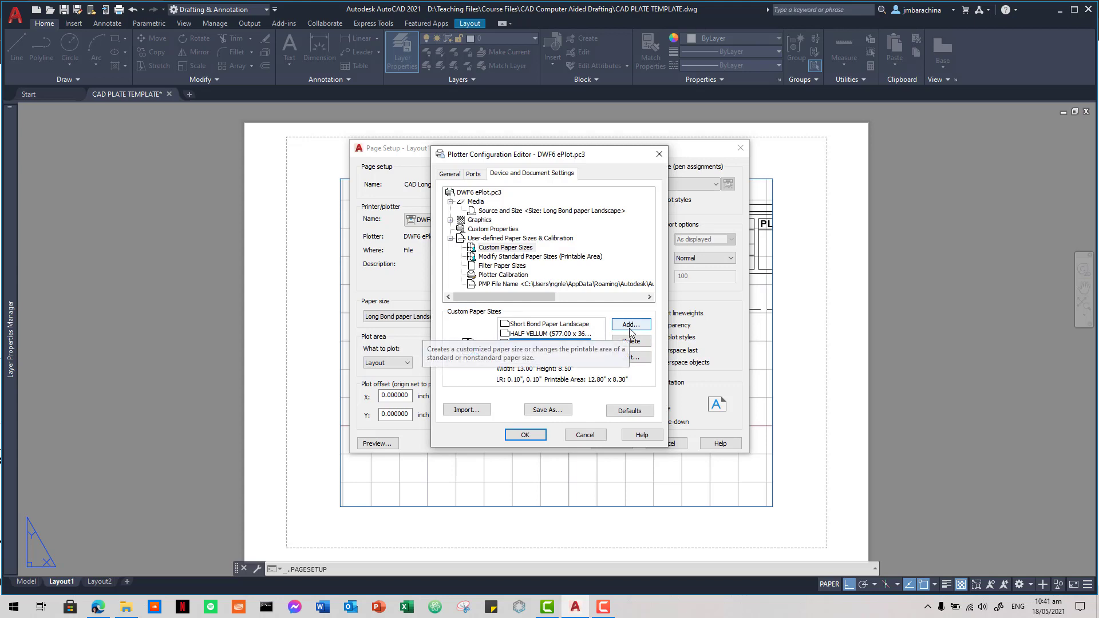
click(632, 360)
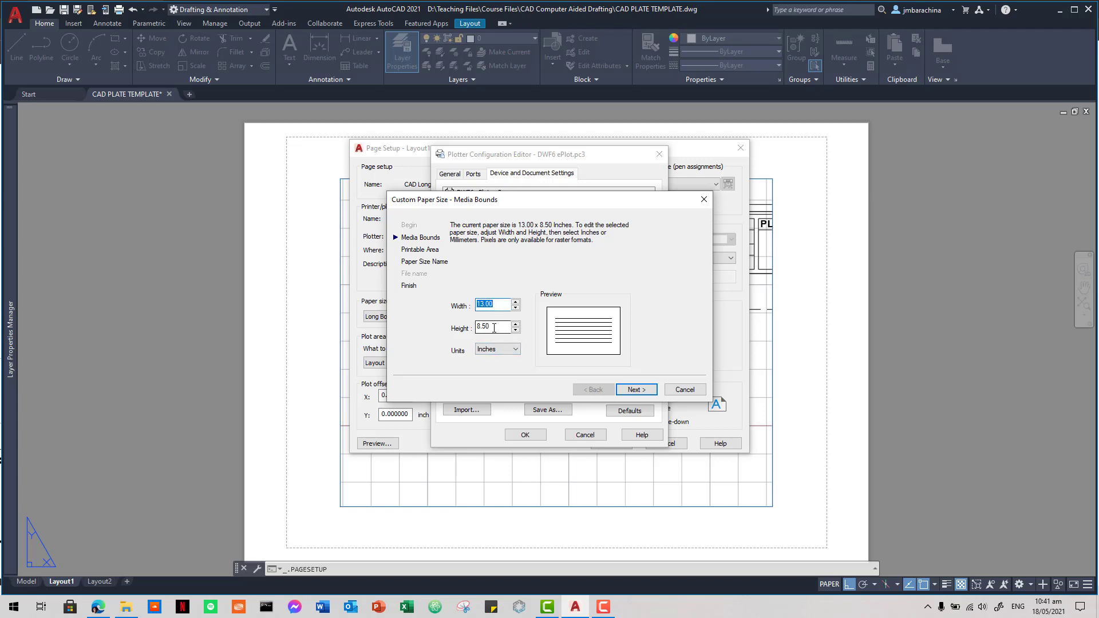
click(648, 392)
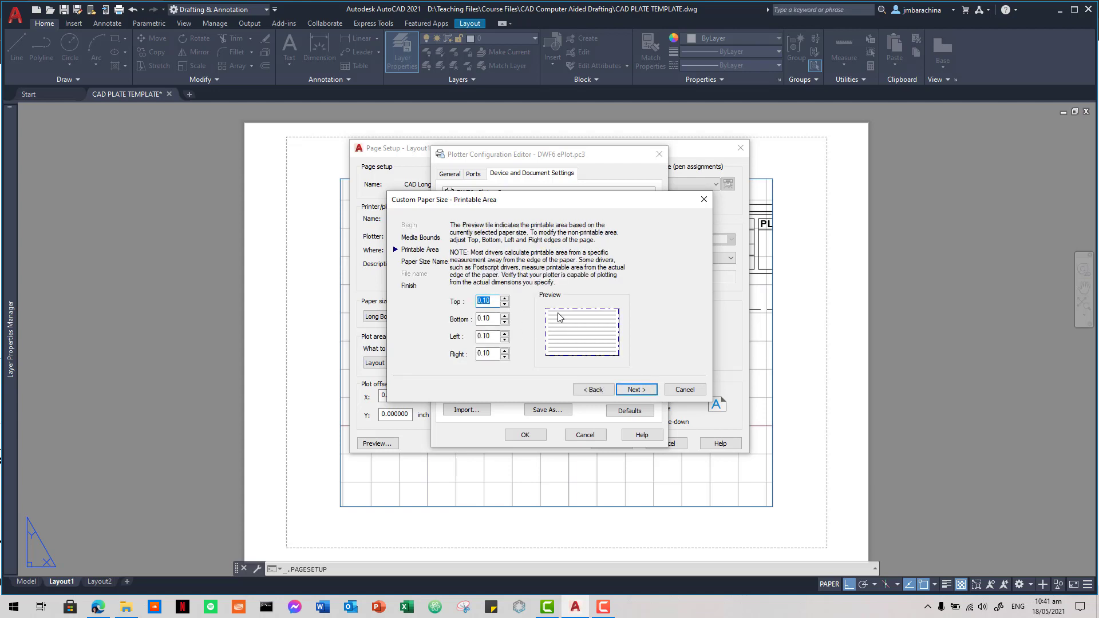
click(635, 390)
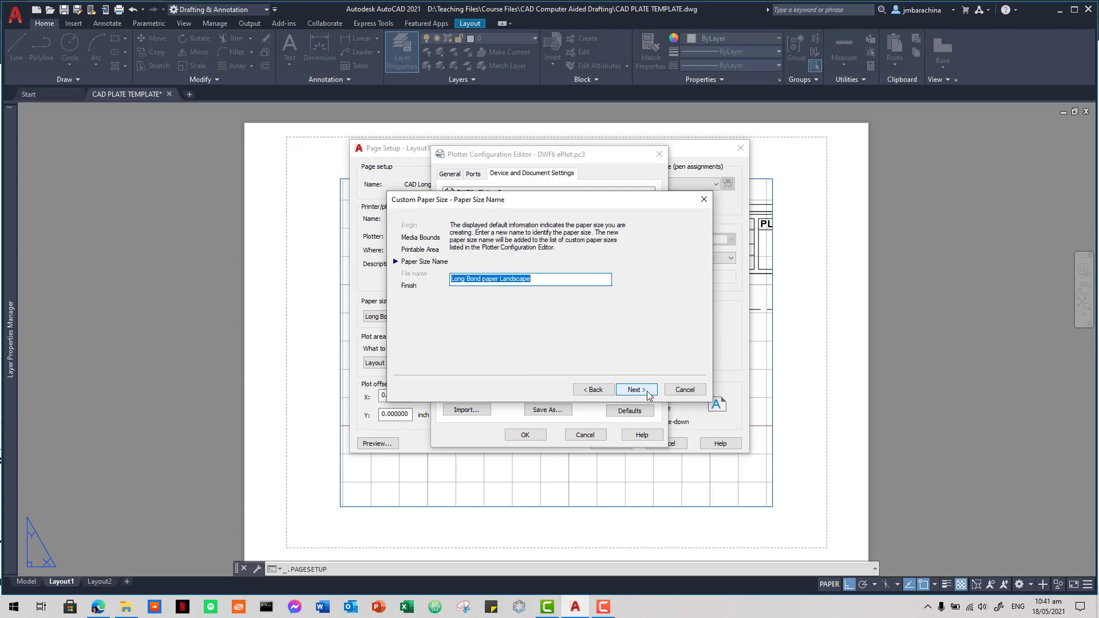
click(648, 392)
click(637, 390)
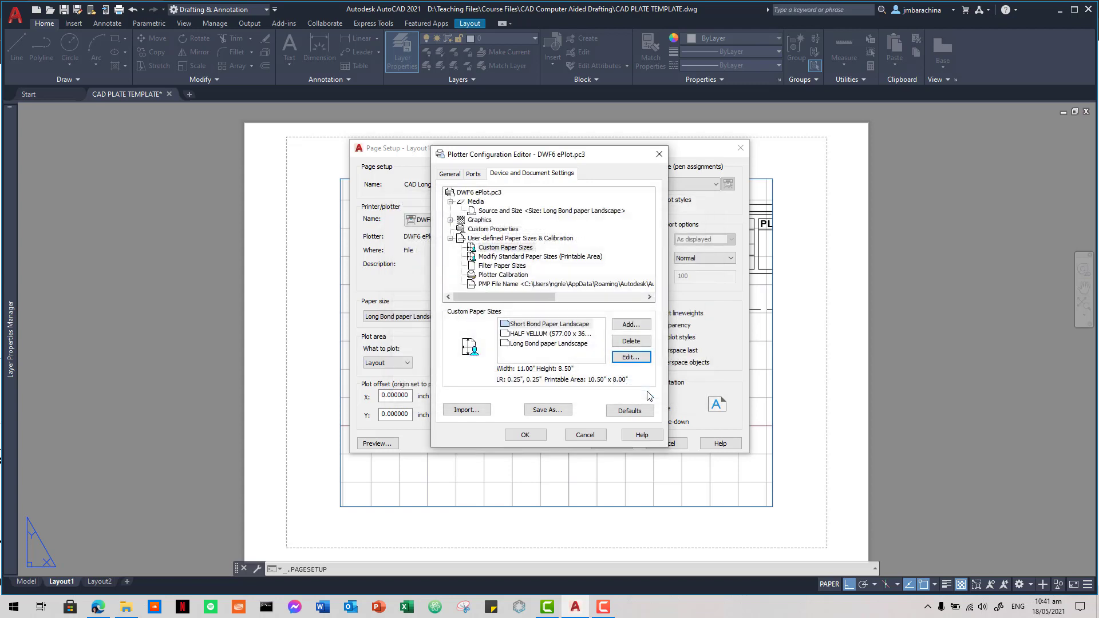
click(563, 344)
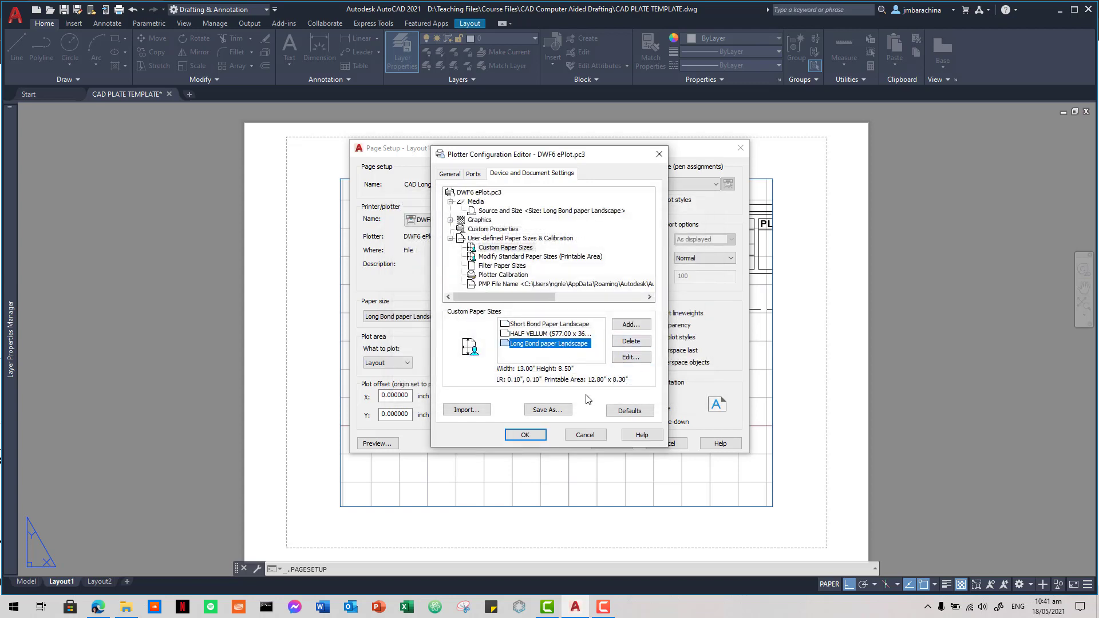
click(526, 435)
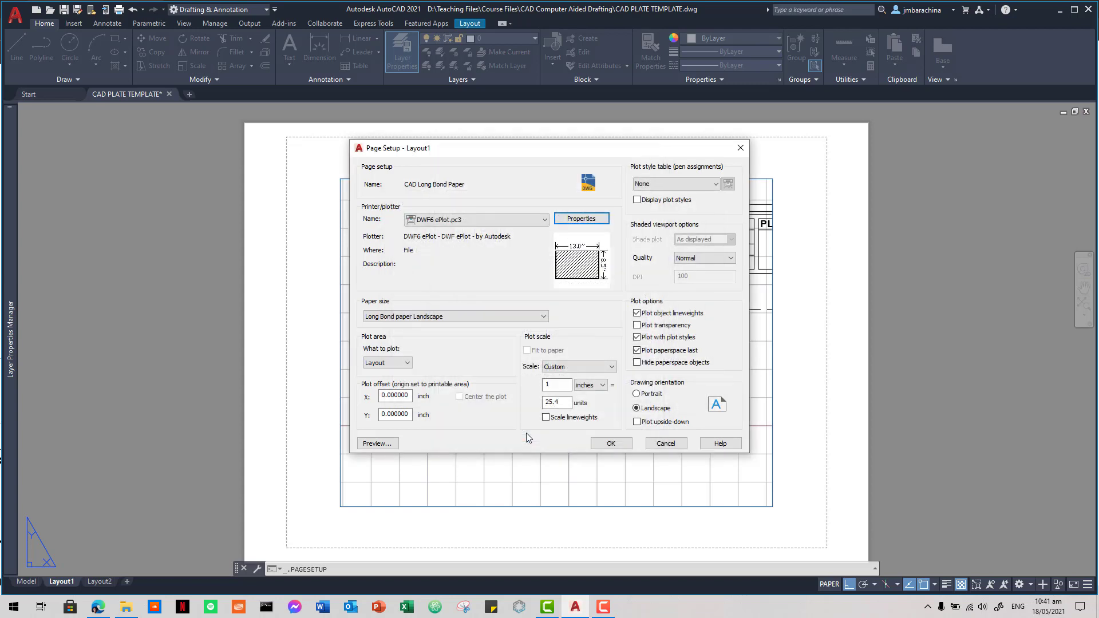
Step: Set the page setup to Long Bond paper Landscape, millimetres at 1:1, scaled lineweights and plot transparency, and make it current for Layout1
click(528, 320)
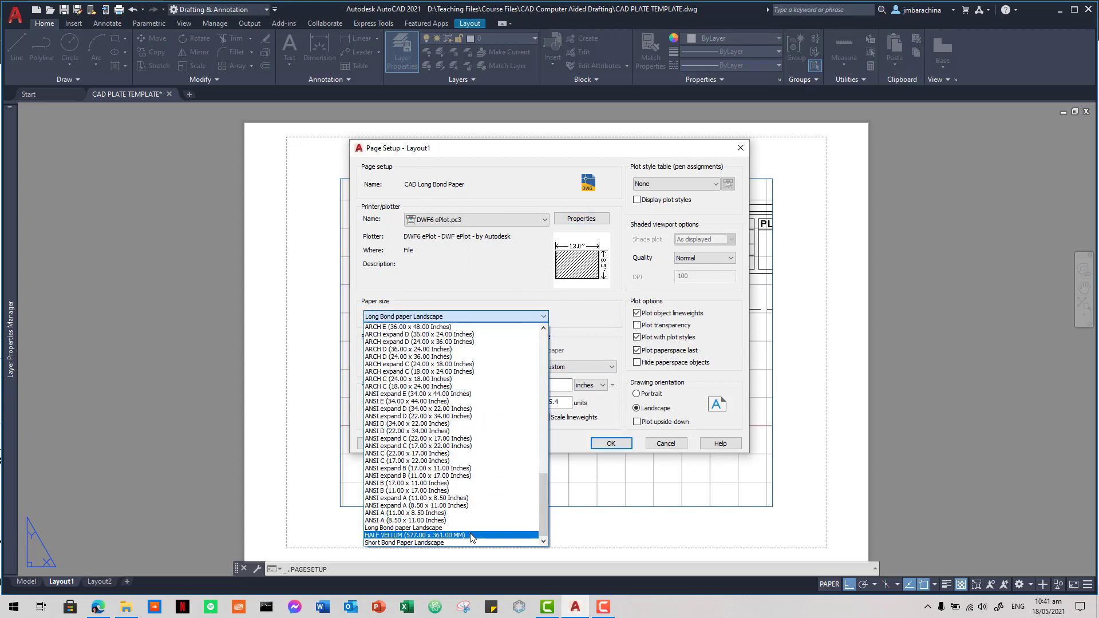
click(468, 528)
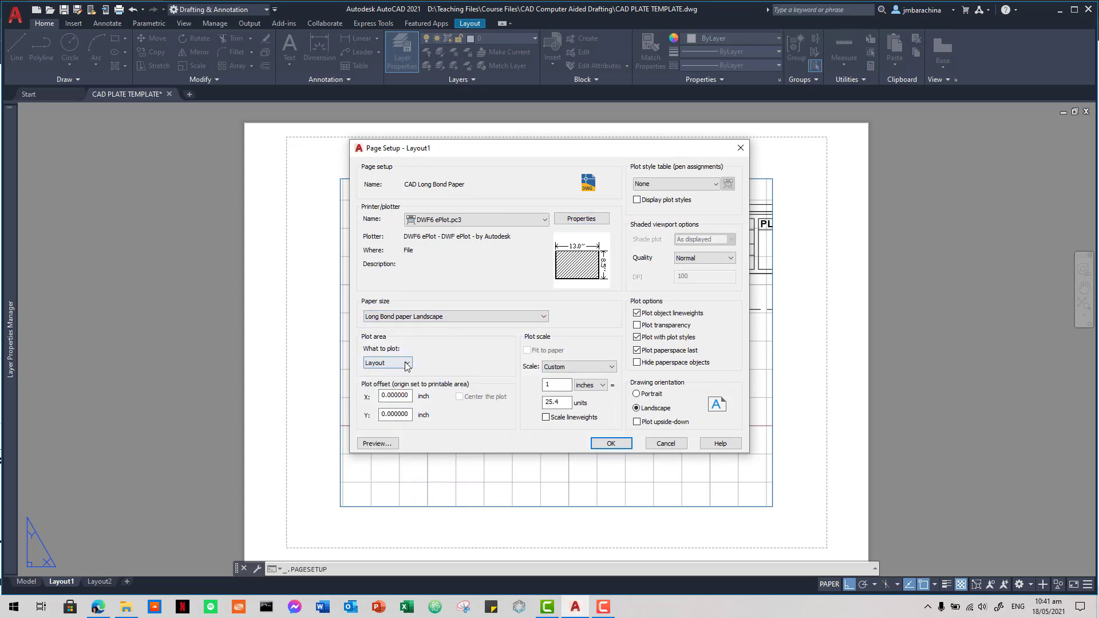
click(597, 392)
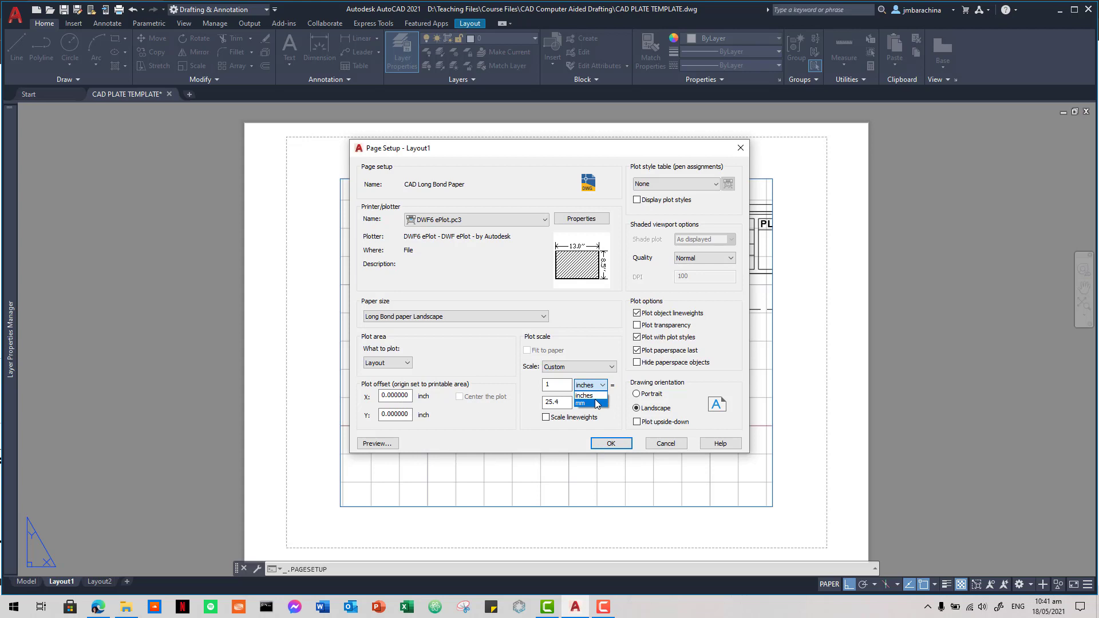
click(595, 403)
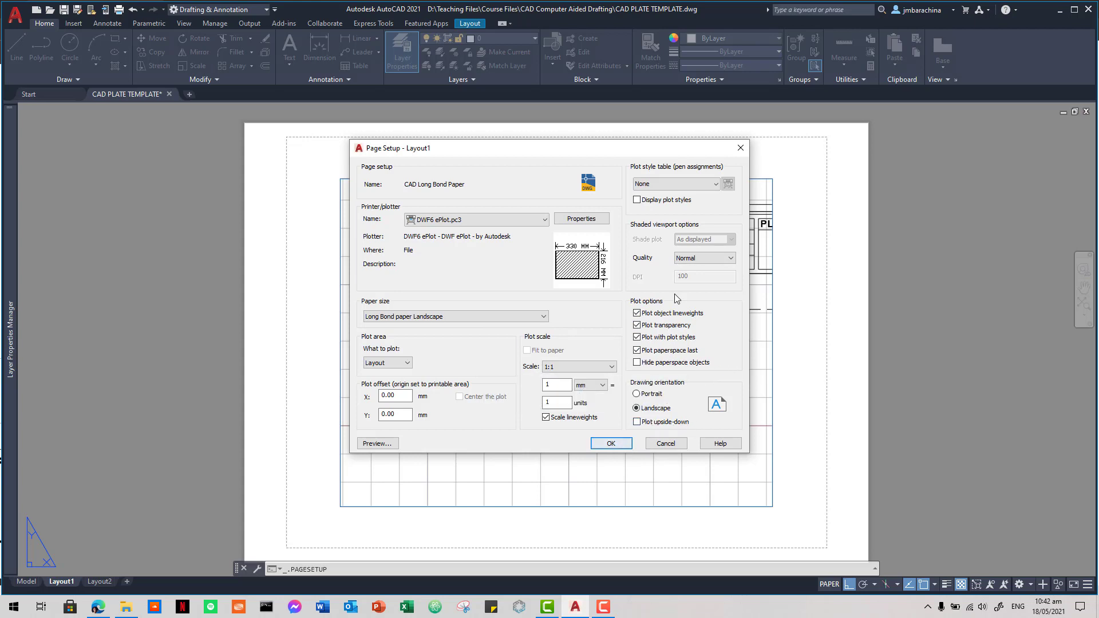
click(622, 445)
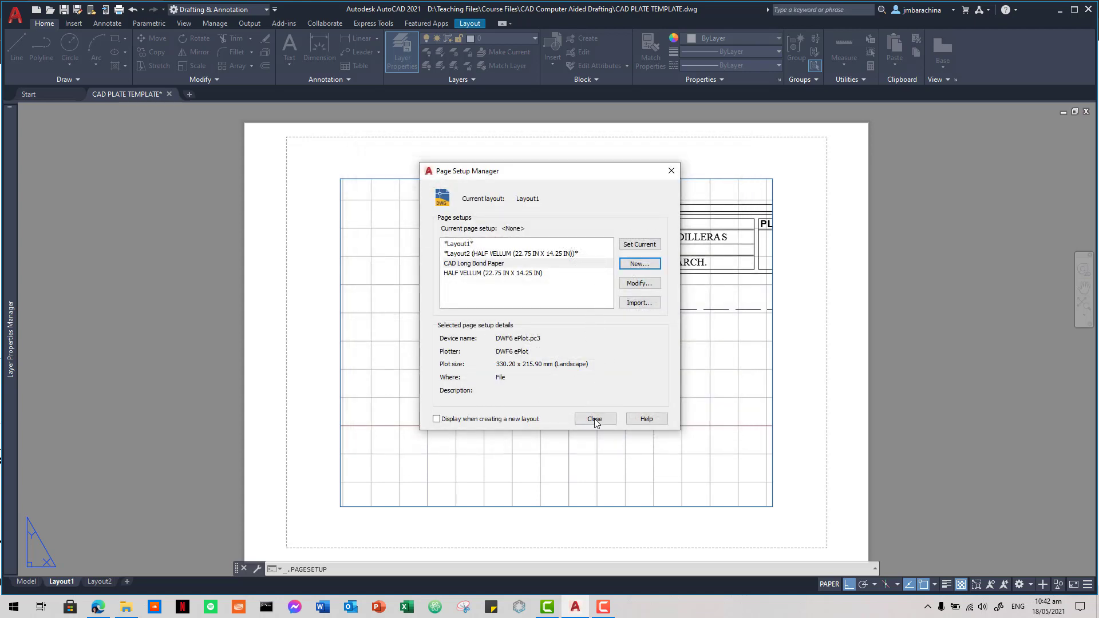
click(645, 246)
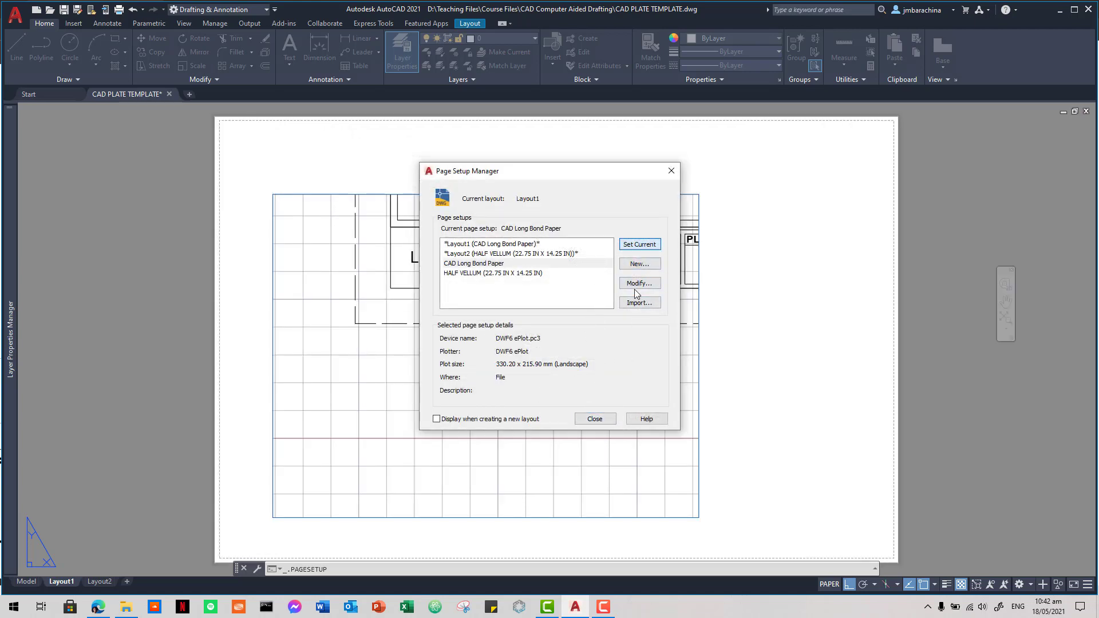
click(595, 418)
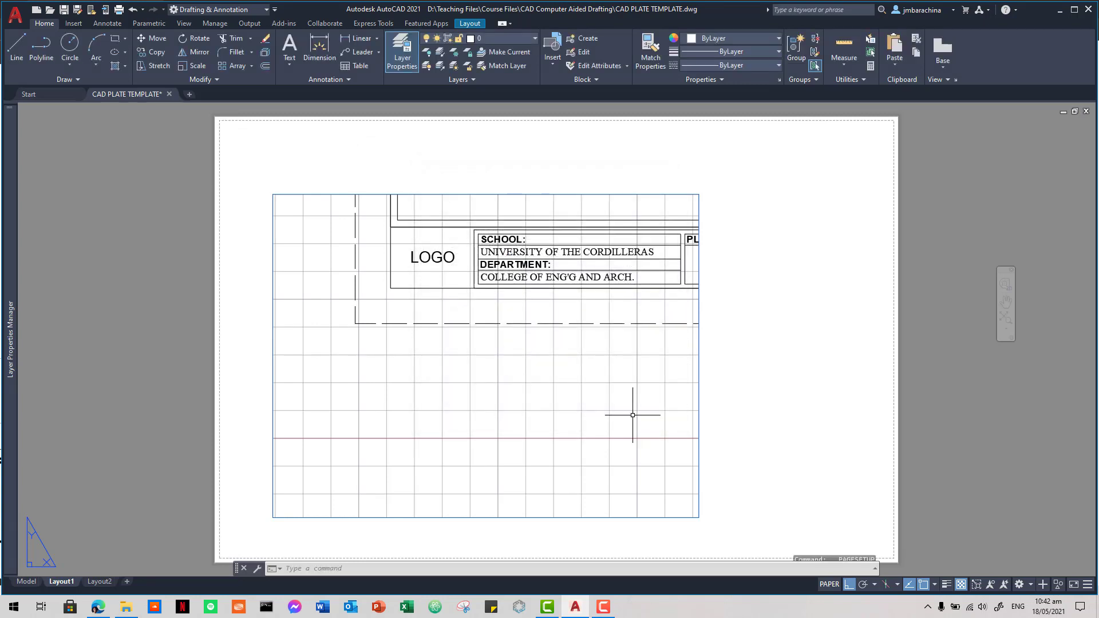
Step: Delete the existing viewport from the Layout1 sheet
click(765, 502)
click(579, 356)
key(Delete)
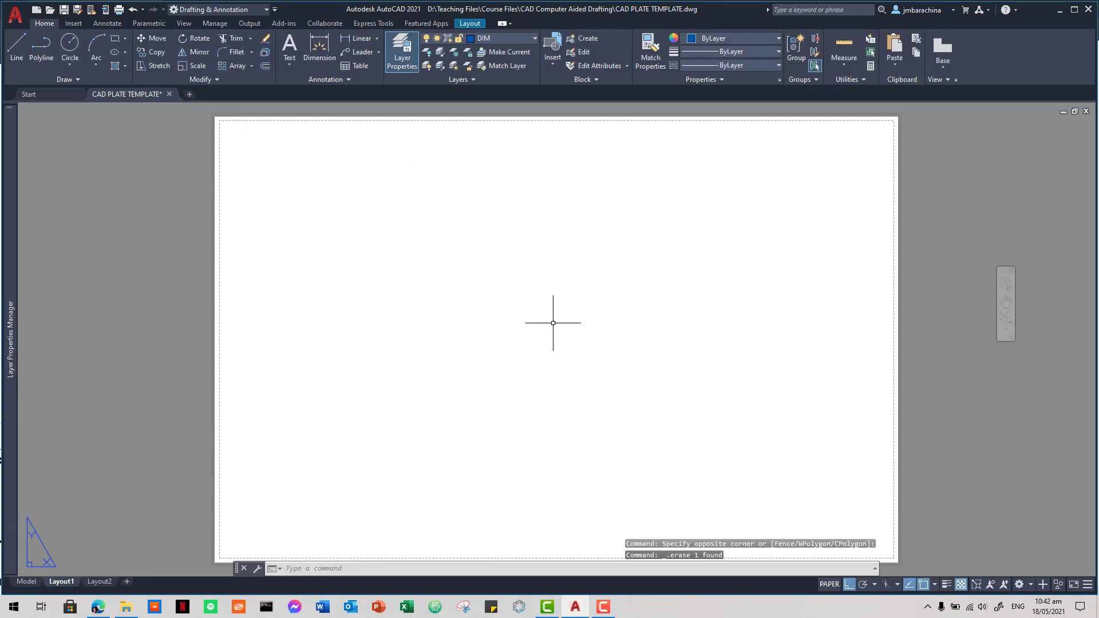
Step: Draw a rectangle about 330.2 by 215.9 mm along the paper edge, from the sheet's upper-left corner to its lower-right corner
scroll(627, 367, down, 2)
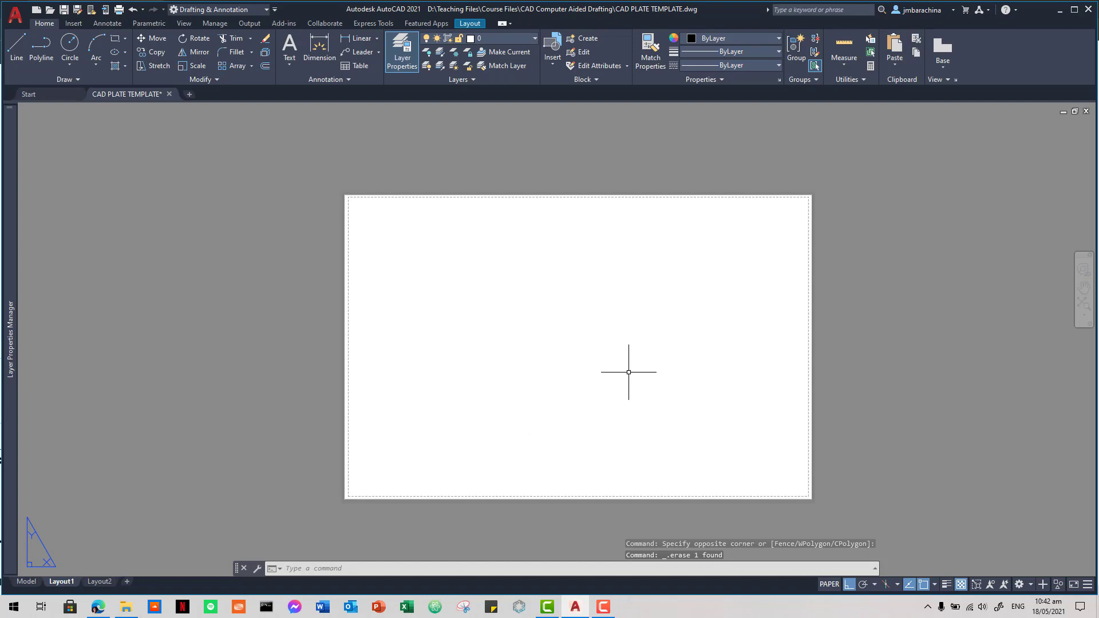
text(rec)
key(Return)
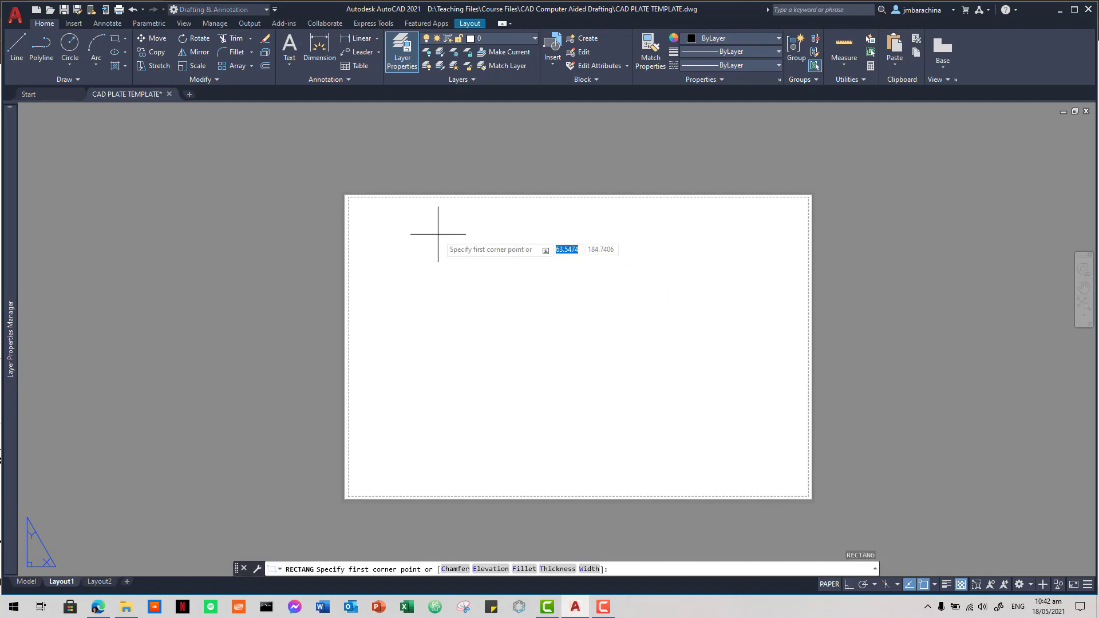
scroll(357, 198, up, 4)
middle_drag(365, 186, 410, 396)
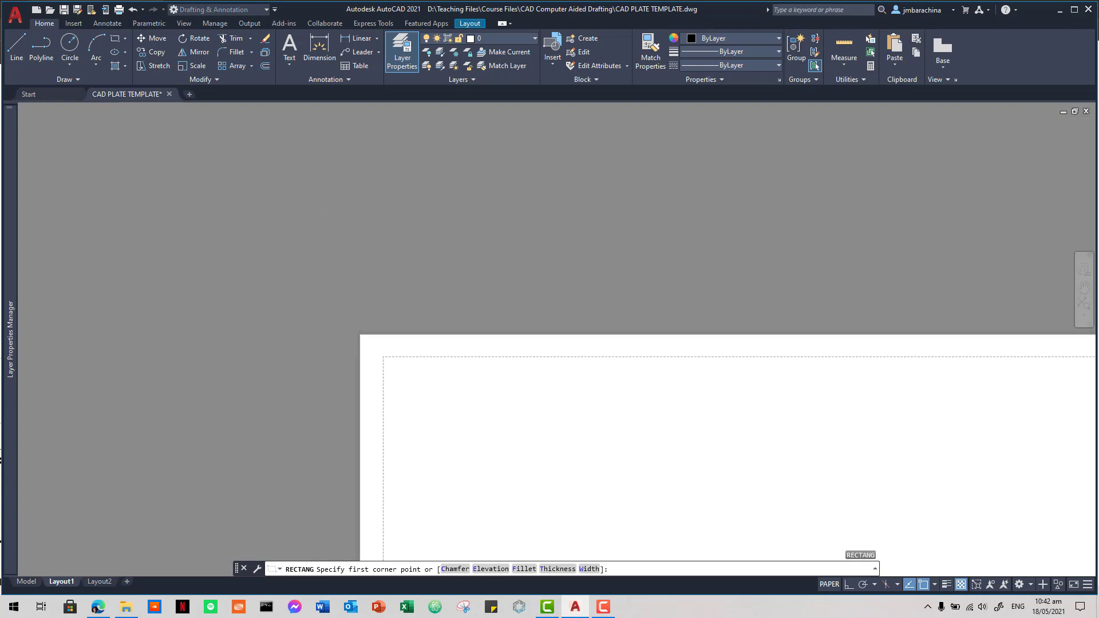
scroll(363, 346, up, 6)
scroll(337, 303, up, 5)
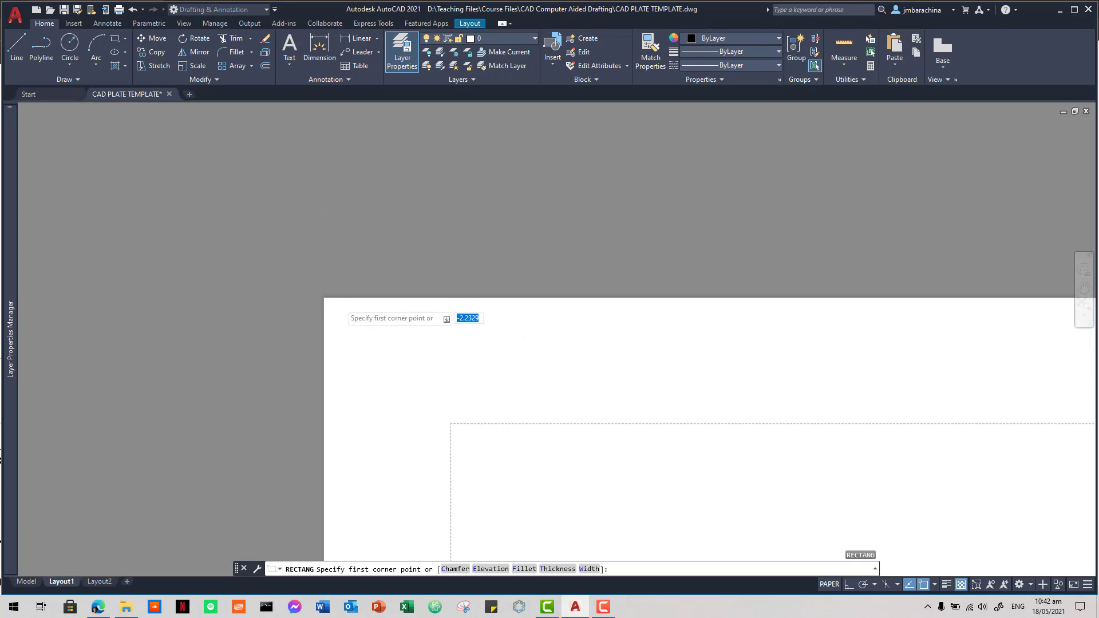
scroll(291, 279, up, 4)
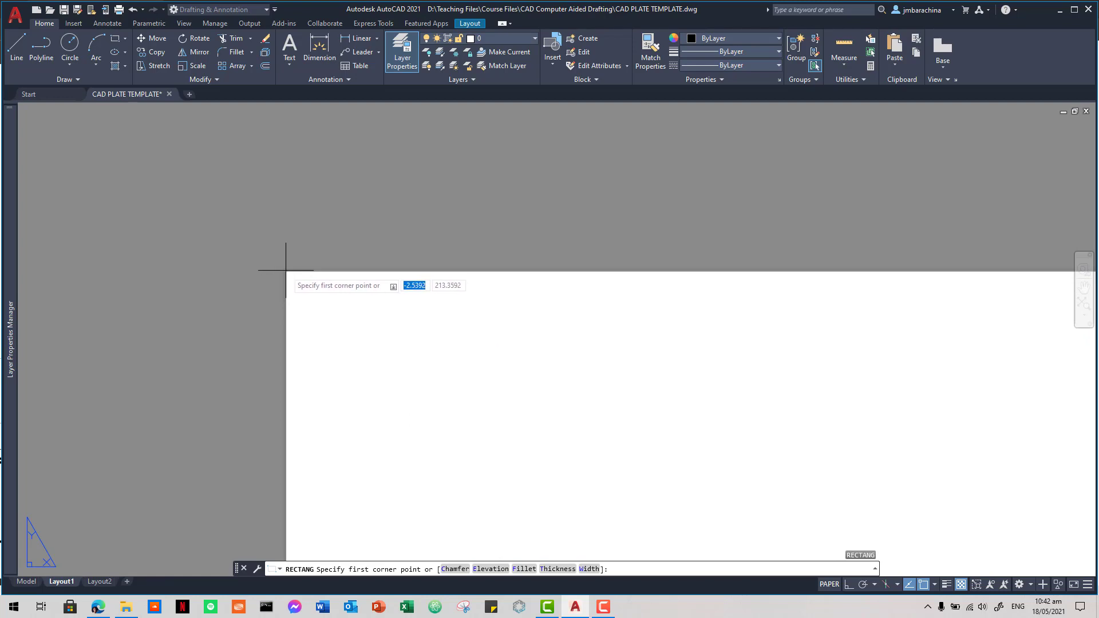
click(286, 270)
scroll(576, 404, down, 3)
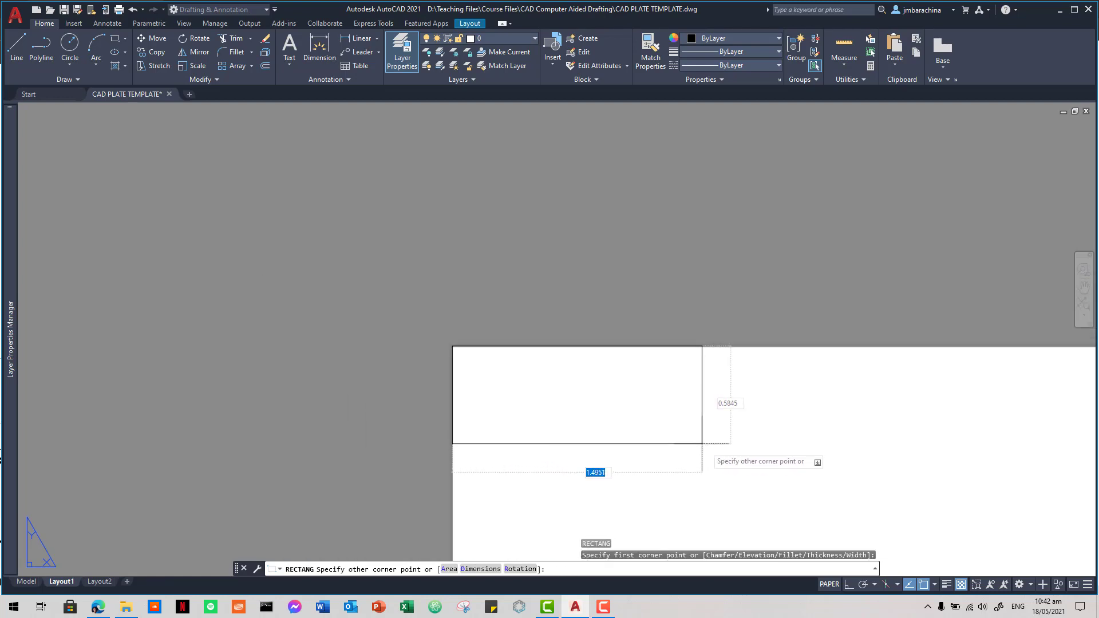
scroll(701, 444, down, 4)
middle_drag(801, 490, 321, 191)
scroll(744, 435, down, 6)
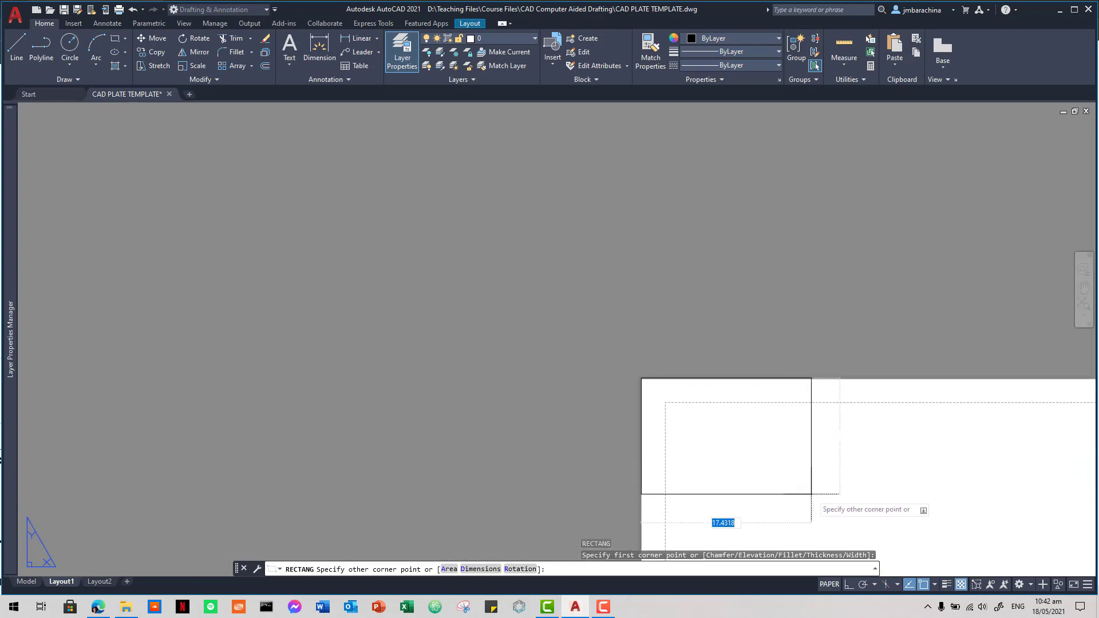
scroll(792, 482, down, 2)
scroll(791, 483, up, 6)
scroll(745, 403, down, 3)
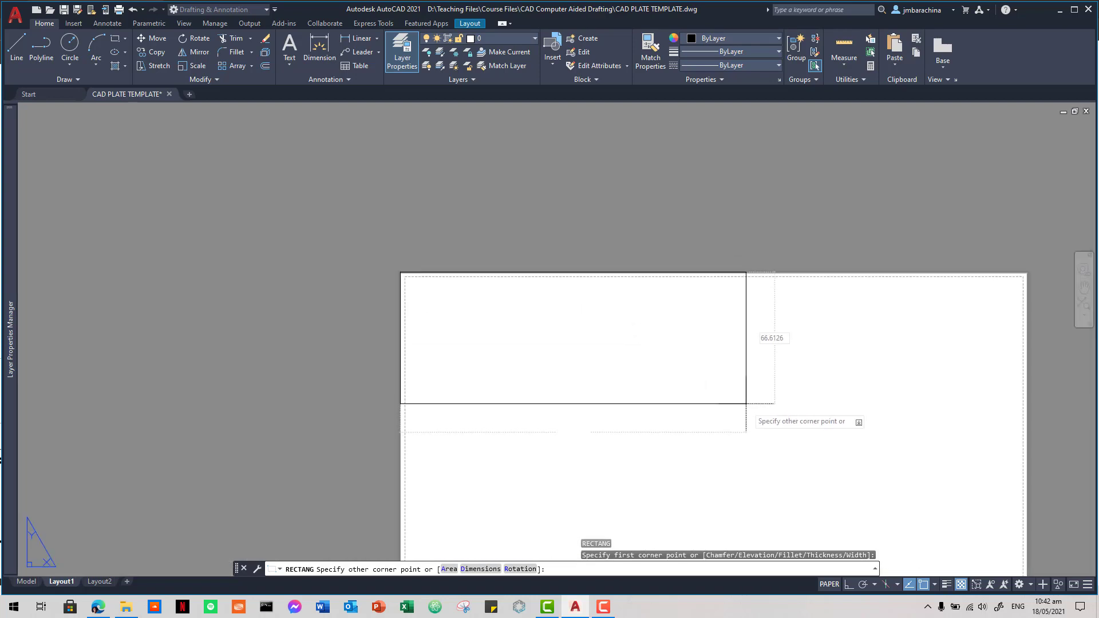
scroll(745, 403, down, 5)
middle_drag(699, 412, 576, 354)
scroll(644, 426, up, 3)
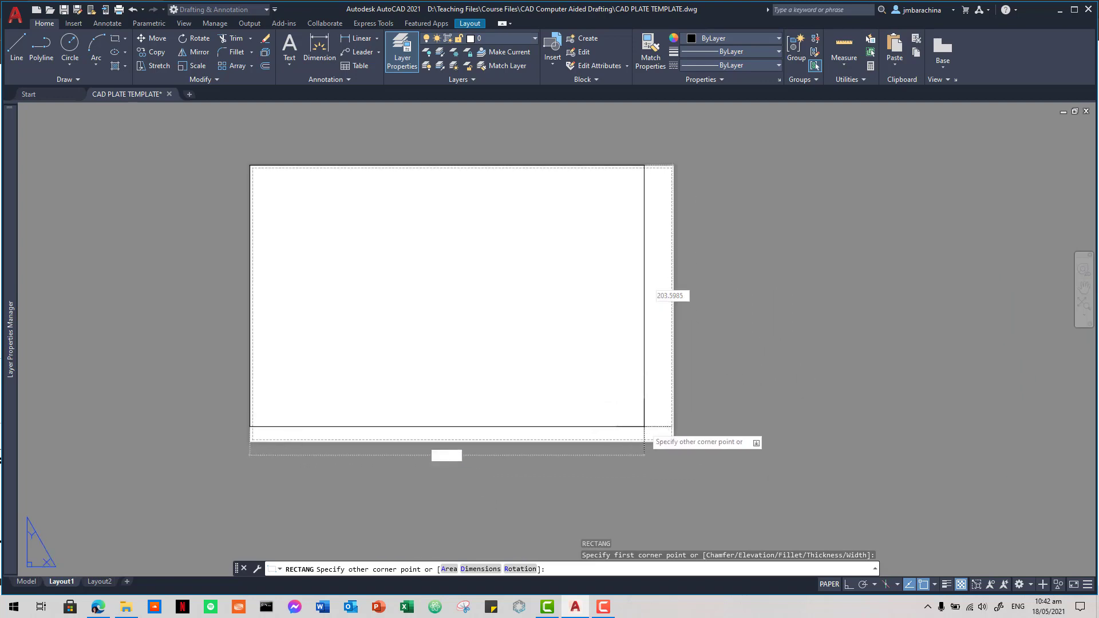
scroll(644, 426, up, 4)
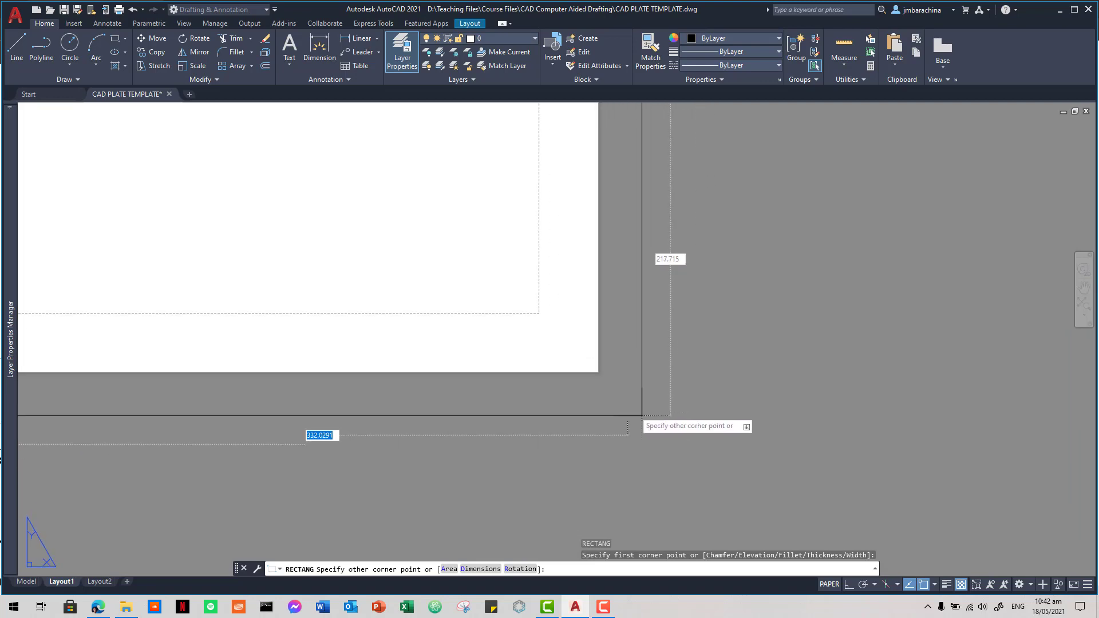
scroll(602, 397, up, 2)
middle_drag(599, 397, 821, 512)
scroll(818, 480, up, 7)
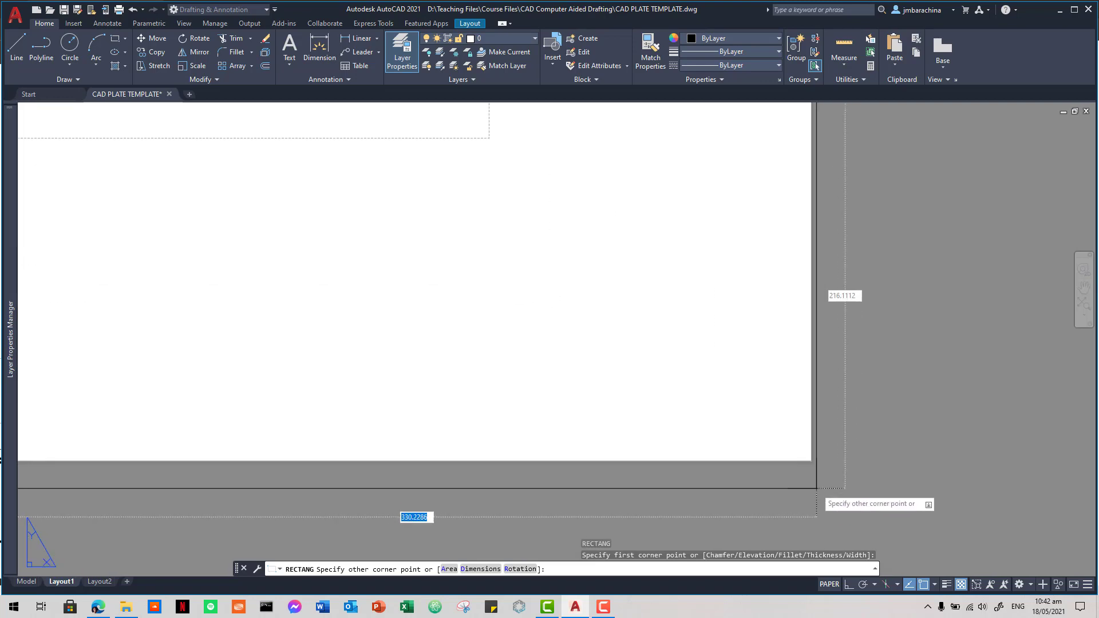
scroll(817, 487, up, 10)
middle_drag(765, 406, 852, 538)
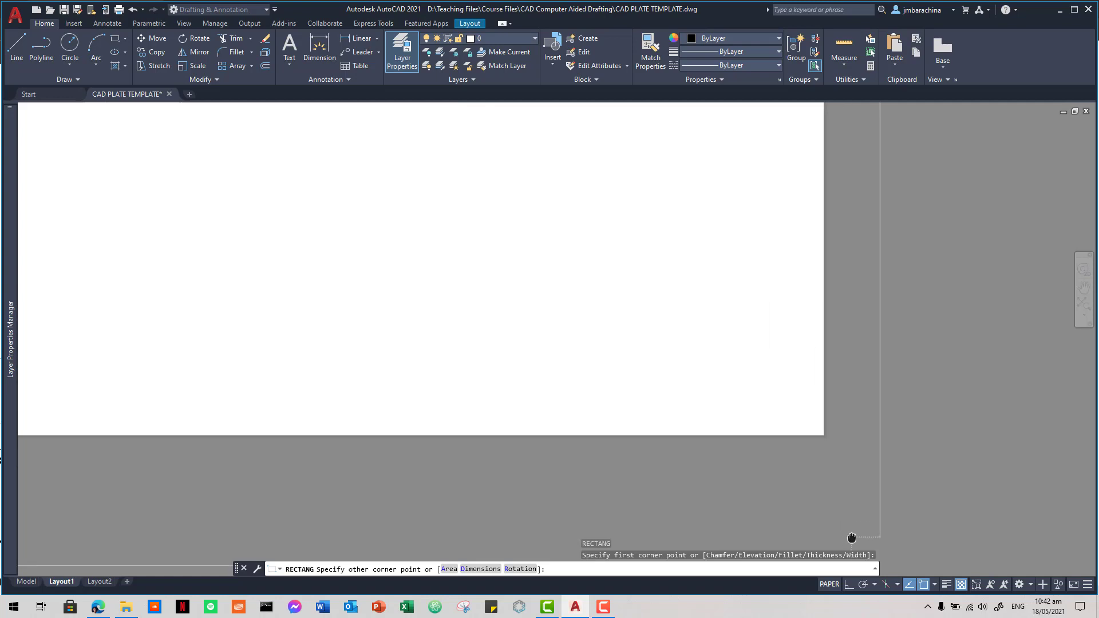
scroll(841, 450, up, 3)
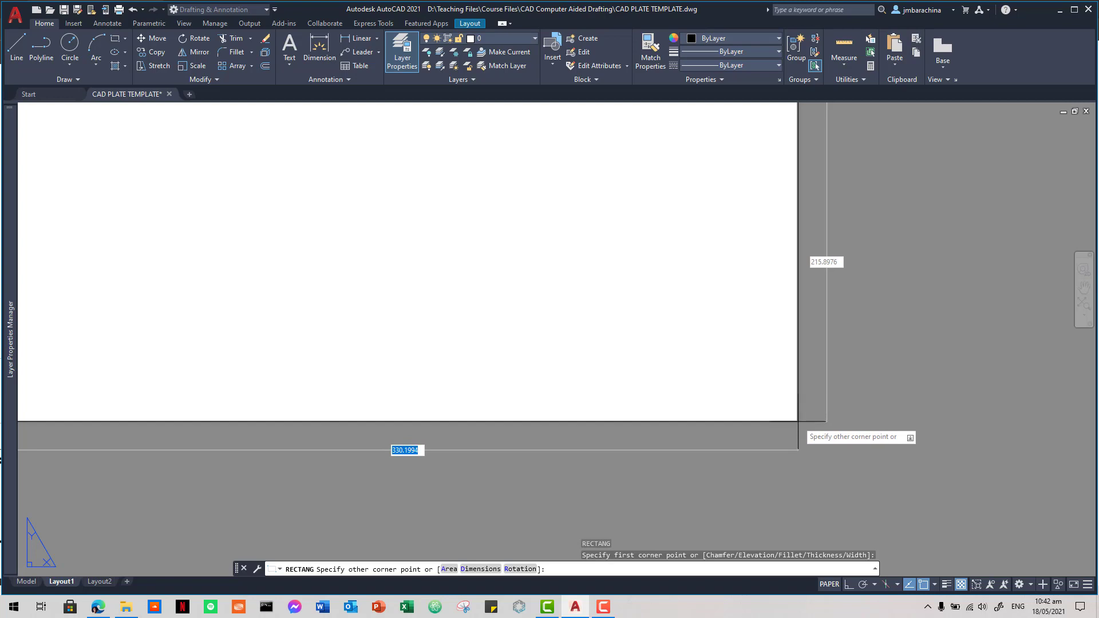
click(798, 450)
scroll(881, 447, down, 3)
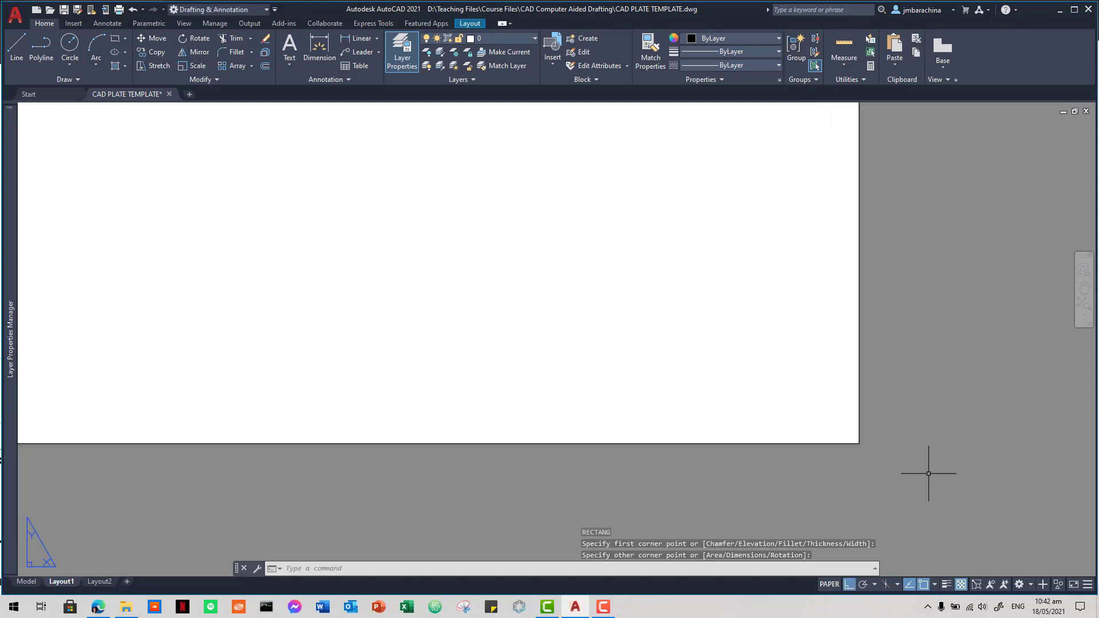
scroll(719, 373, down, 1)
middle_click(719, 372)
middle_click(720, 372)
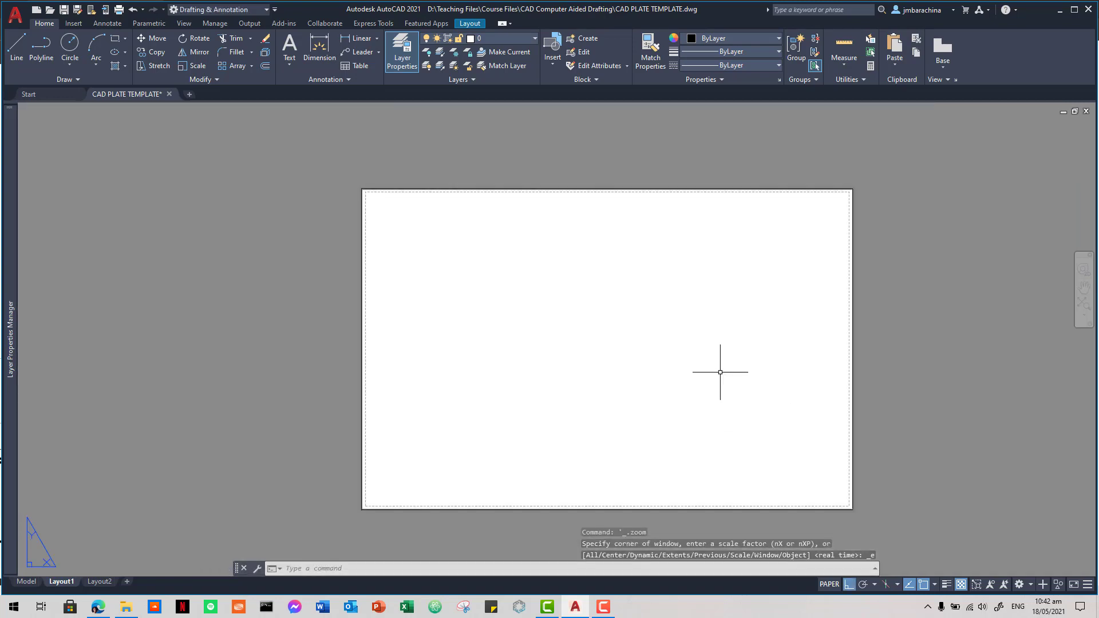
Step: Offset the paper-edge rectangle 12.7 mm inward to form the border
click(314, 135)
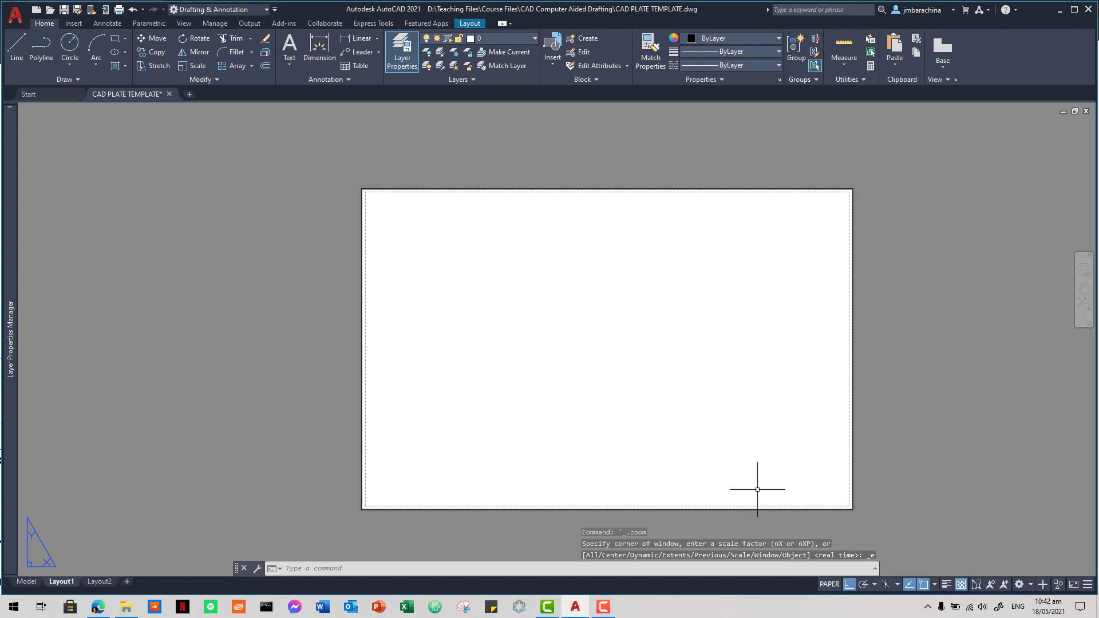
click(895, 515)
text(O)
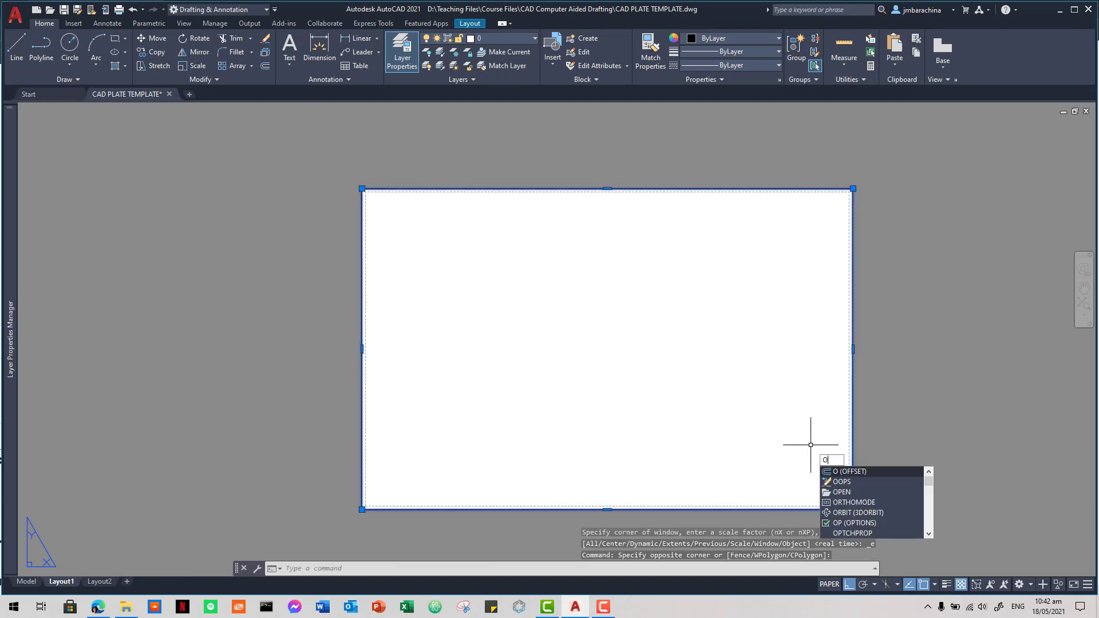
key(Return)
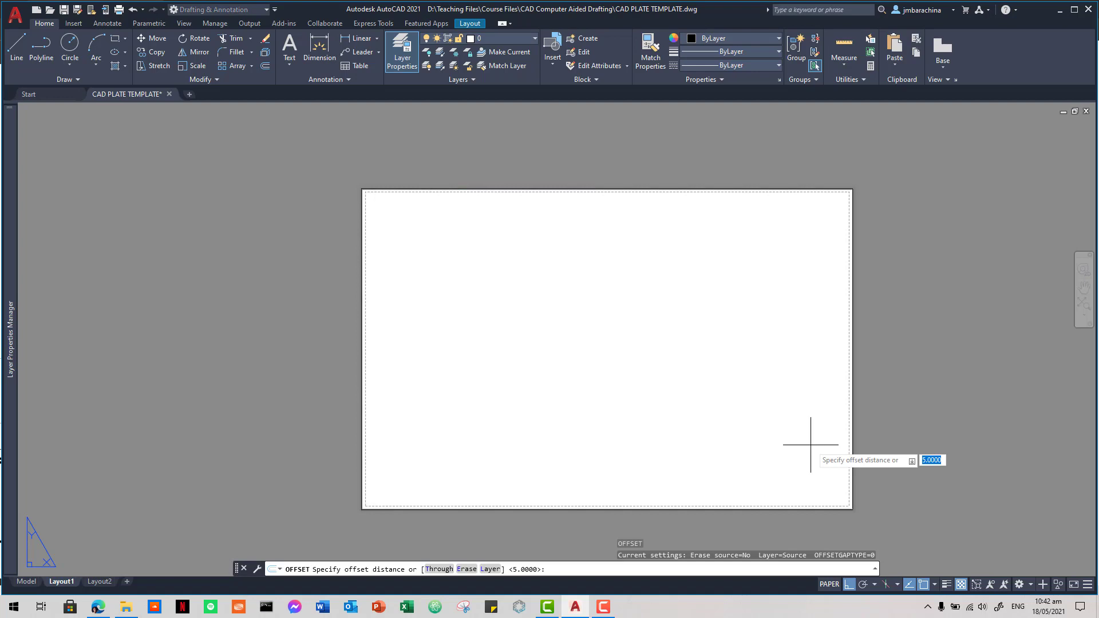
text(12.7)
key(Return)
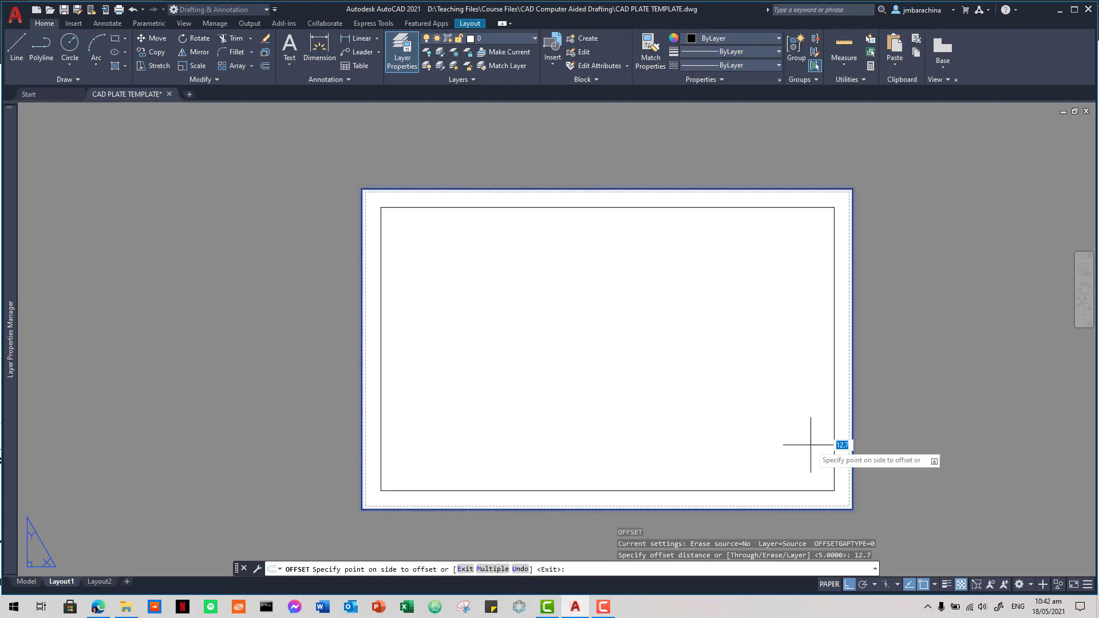
click(734, 409)
key(Escape)
key(Escape)
key(Escape)
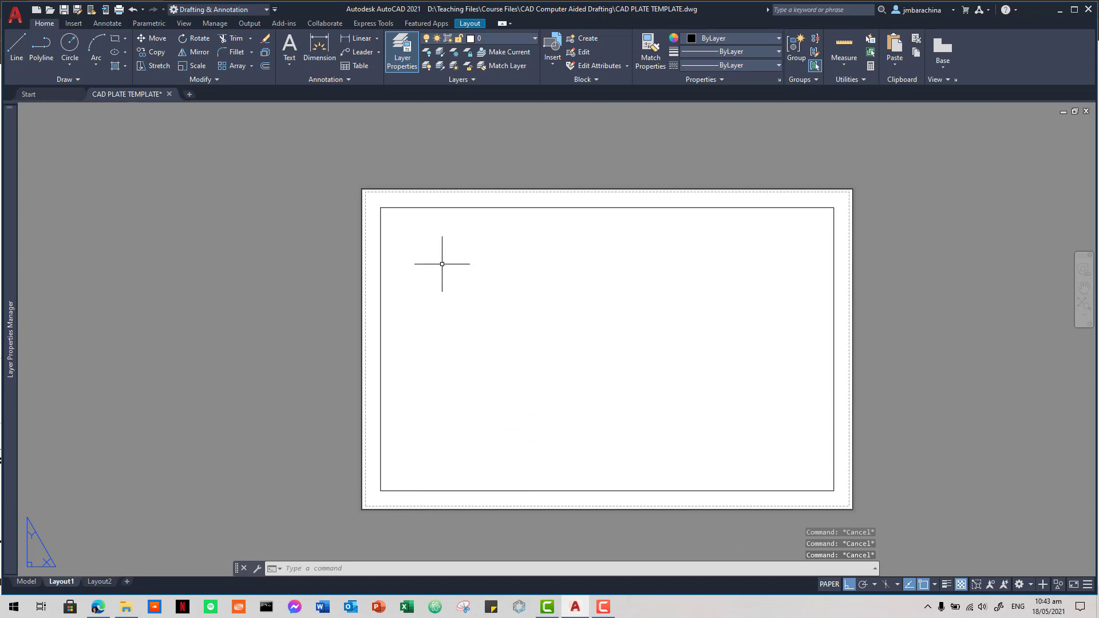
click(371, 199)
click(353, 171)
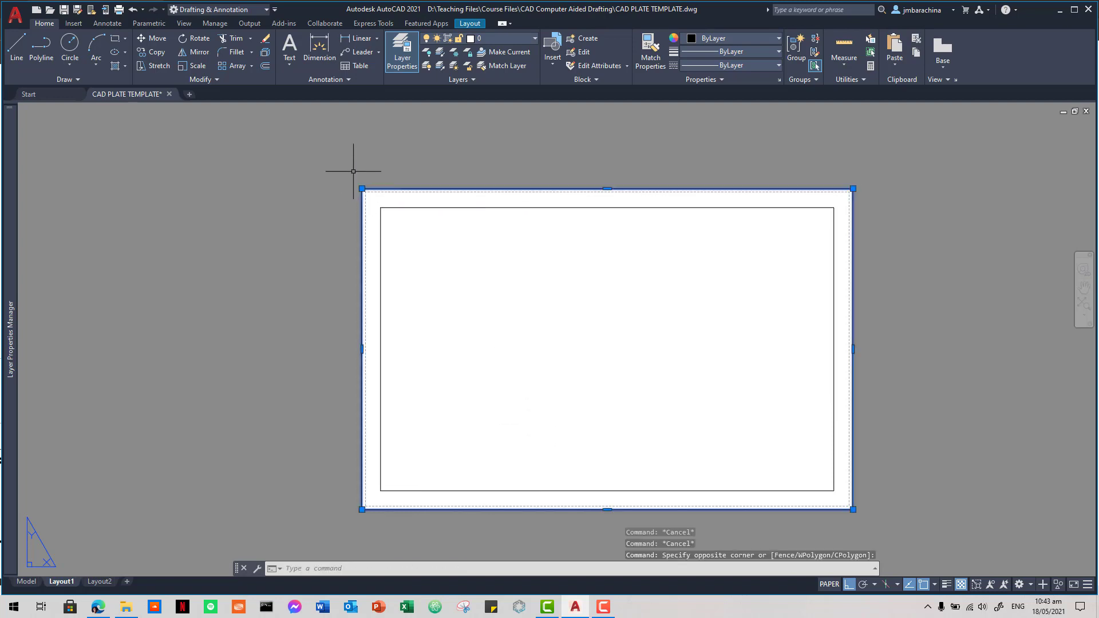
key(Escape)
key(Escape)
Step: Create a viewport on the layout sheet spanning the inner border from its upper-left corner to its lower-right corner
scroll(459, 274, up, 1)
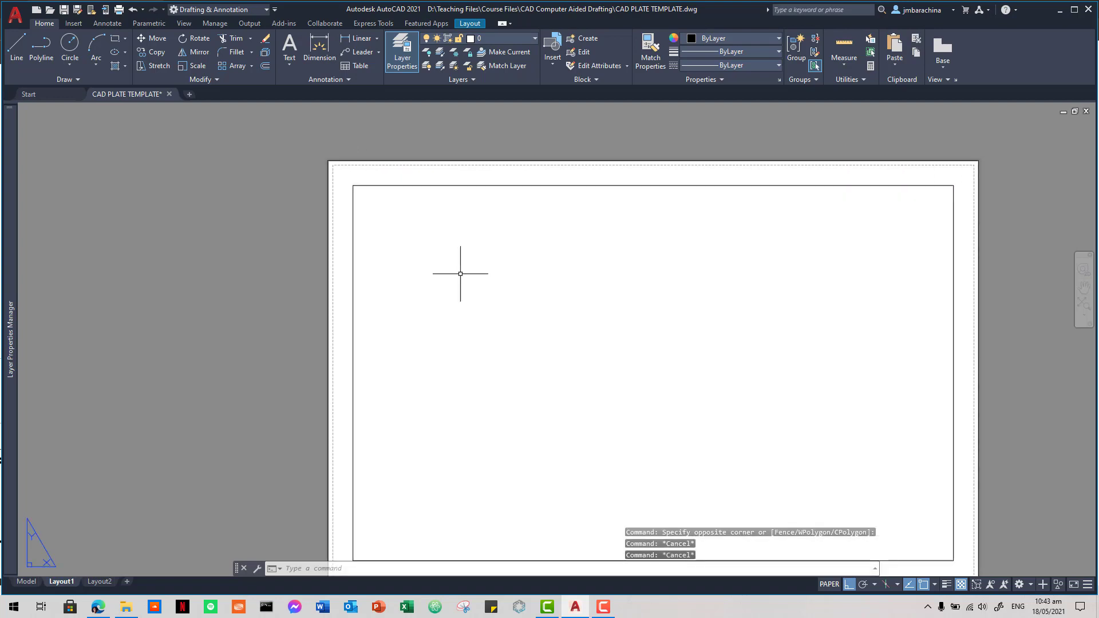
middle_drag(482, 273, 370, 238)
scroll(500, 308, down, 2)
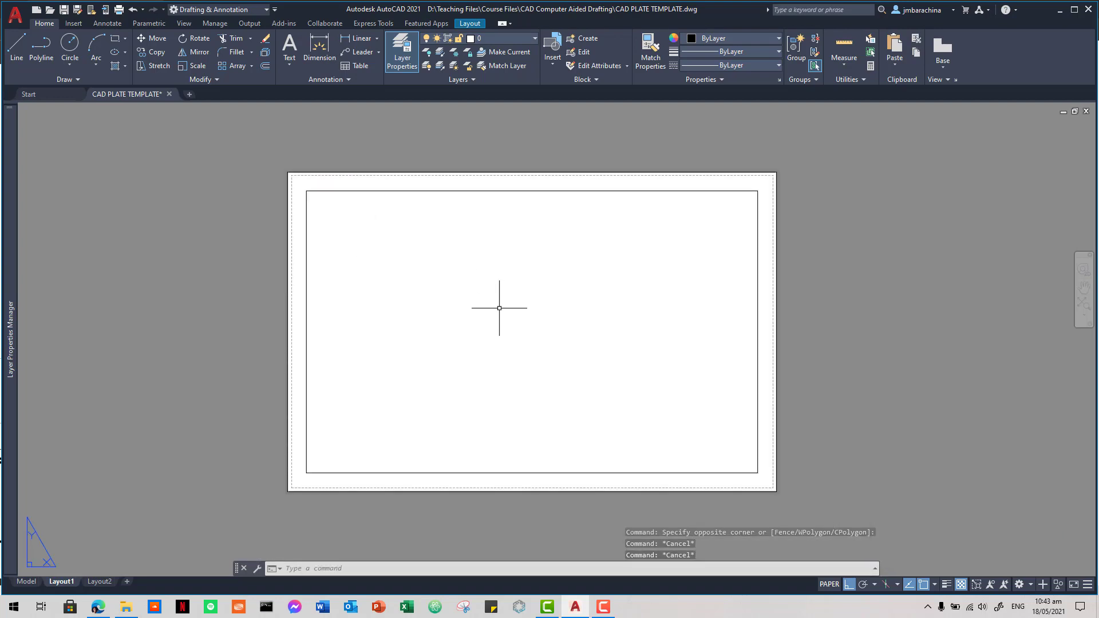
scroll(499, 308, down, 1)
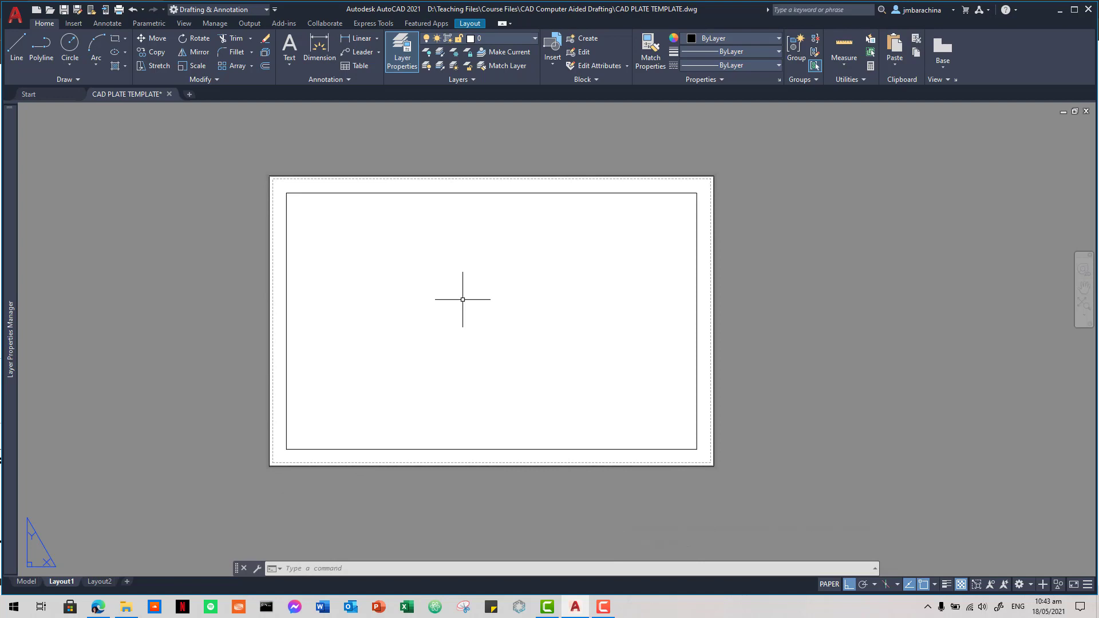
text(mi)
key(BackSpace)
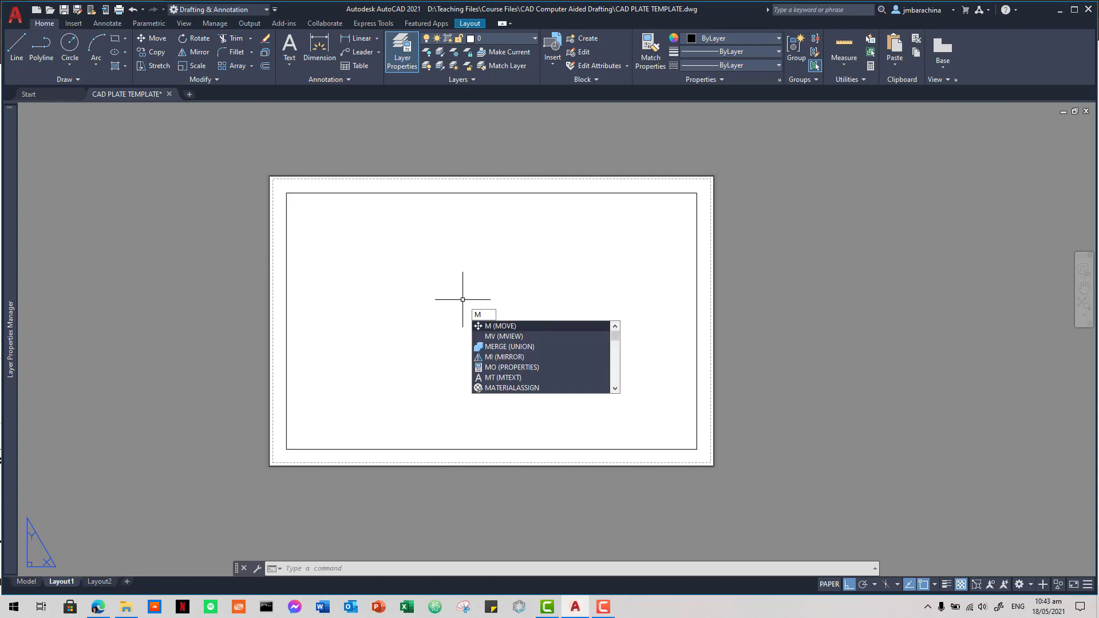
text(v)
key(Return)
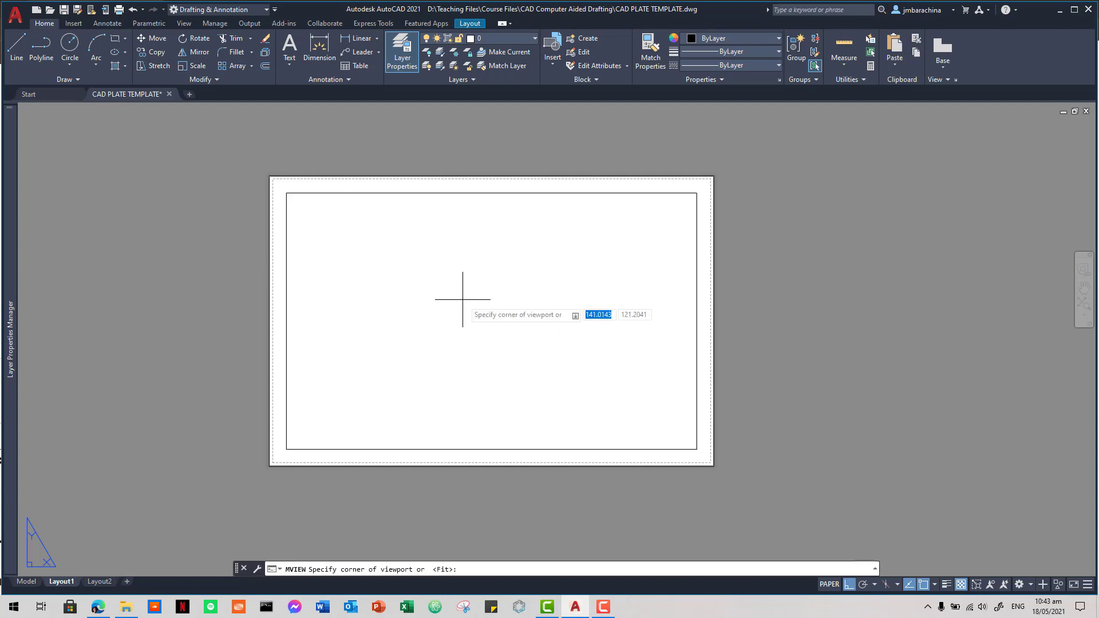
click(286, 193)
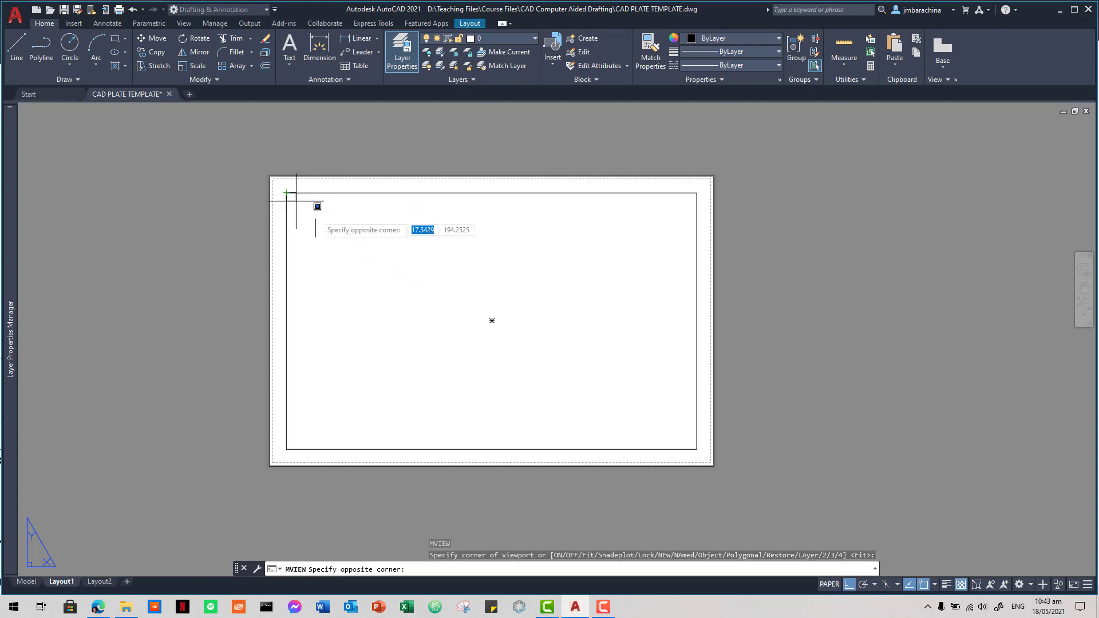
click(696, 448)
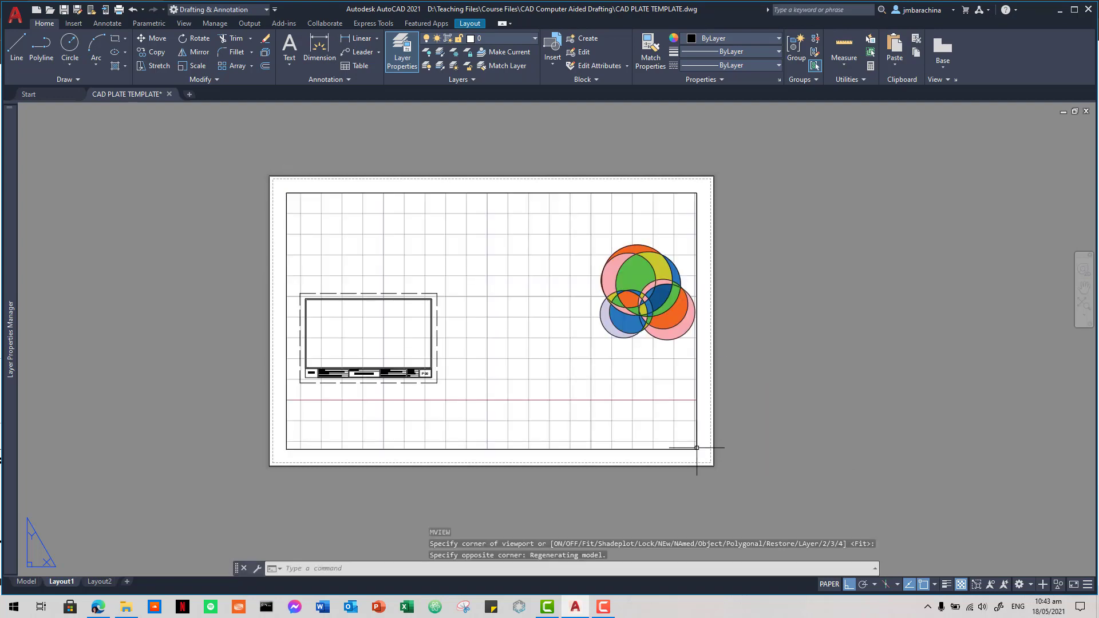
Step: Activate the viewport, bring the title block template into the middle of it, and turn off the drawing grid
double_click(385, 334)
middle_drag(414, 340, 576, 331)
scroll(529, 327, up, 2)
scroll(529, 326, up, 2)
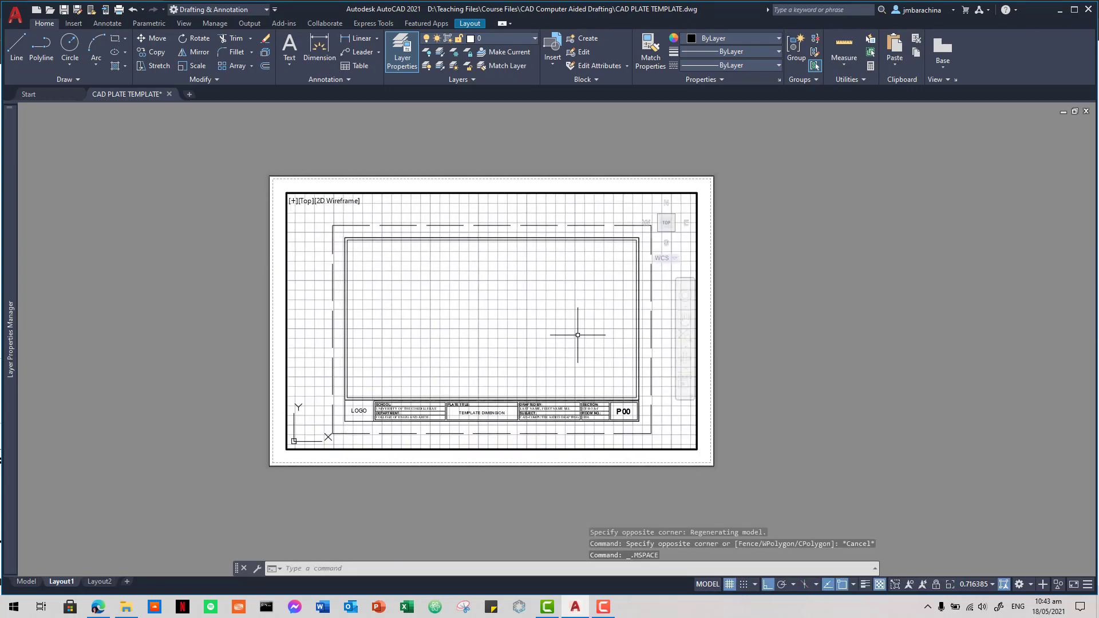
scroll(574, 332, up, 1)
click(729, 583)
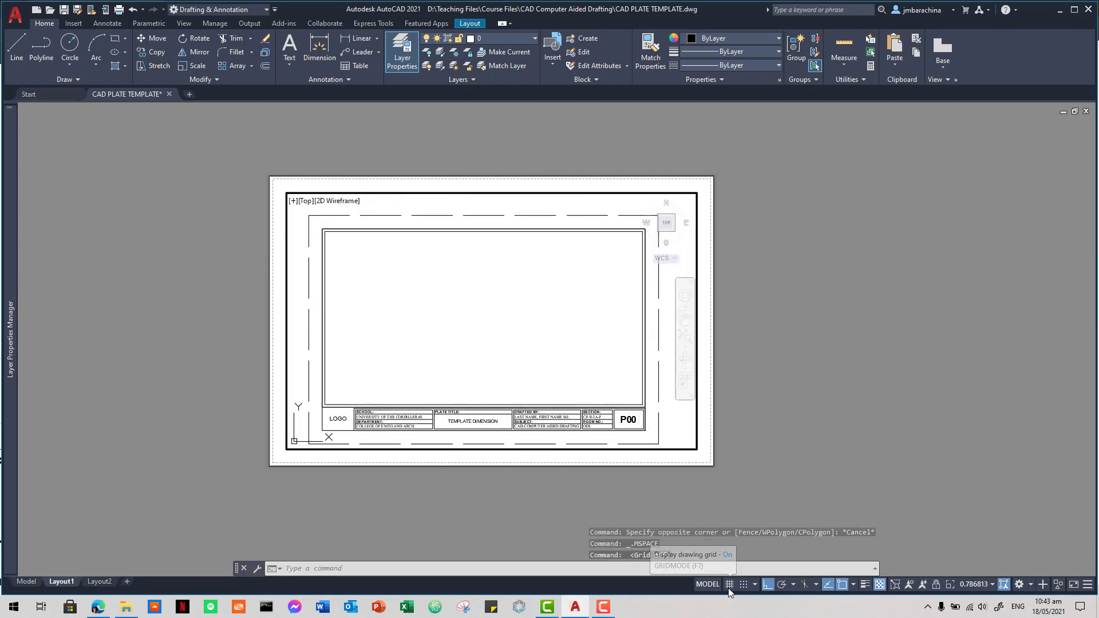
Step: Enlarge the template inside the viewport to a scale of about 0.95 so its frame nearly fills the border
scroll(503, 379, up, 1)
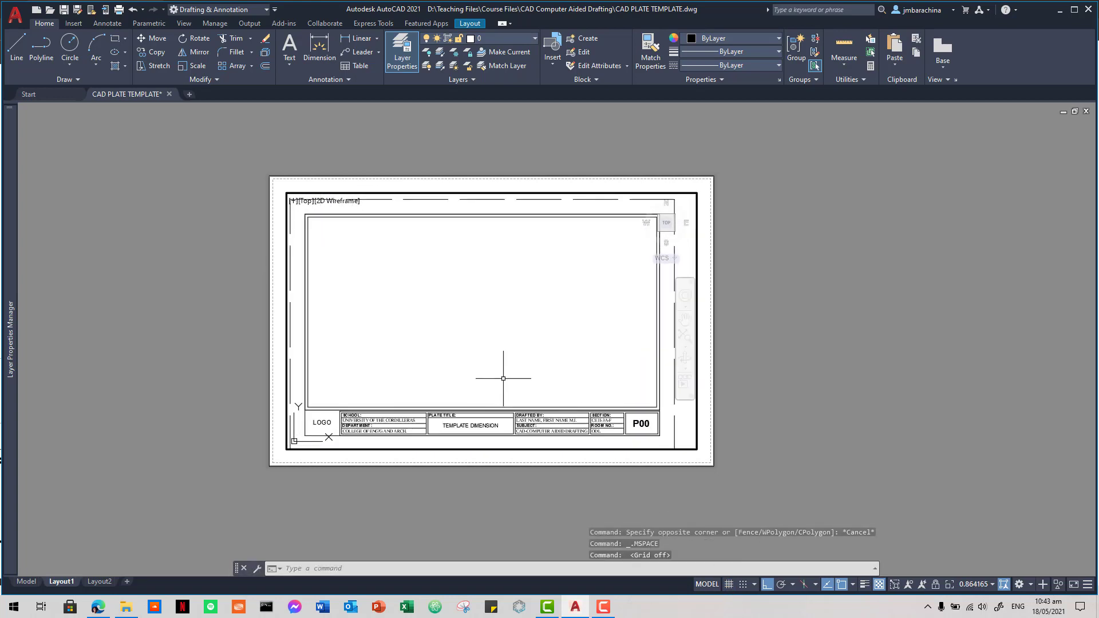
scroll(503, 378, up, 1)
mouse_move(503, 375)
middle_down()
mouse_move(515, 380)
mouse_move(515, 362)
middle_up()
scroll(515, 363, up, 1)
scroll(518, 361, down, 1)
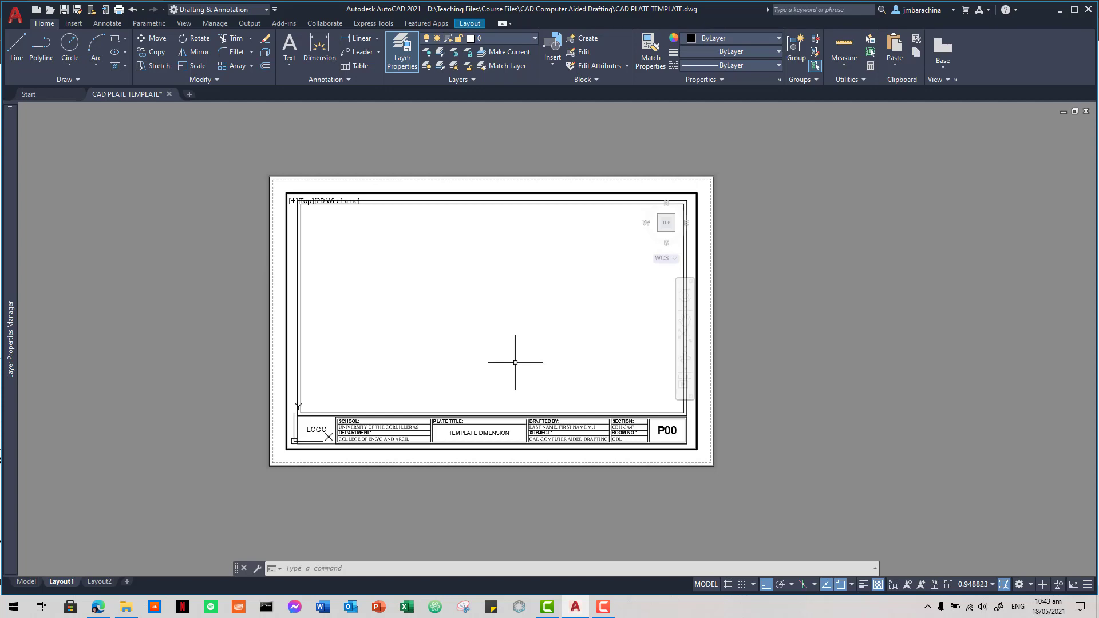
Step: Set the ZOOMFACTOR system variable to 3 for finer zoom increments
text(SC)
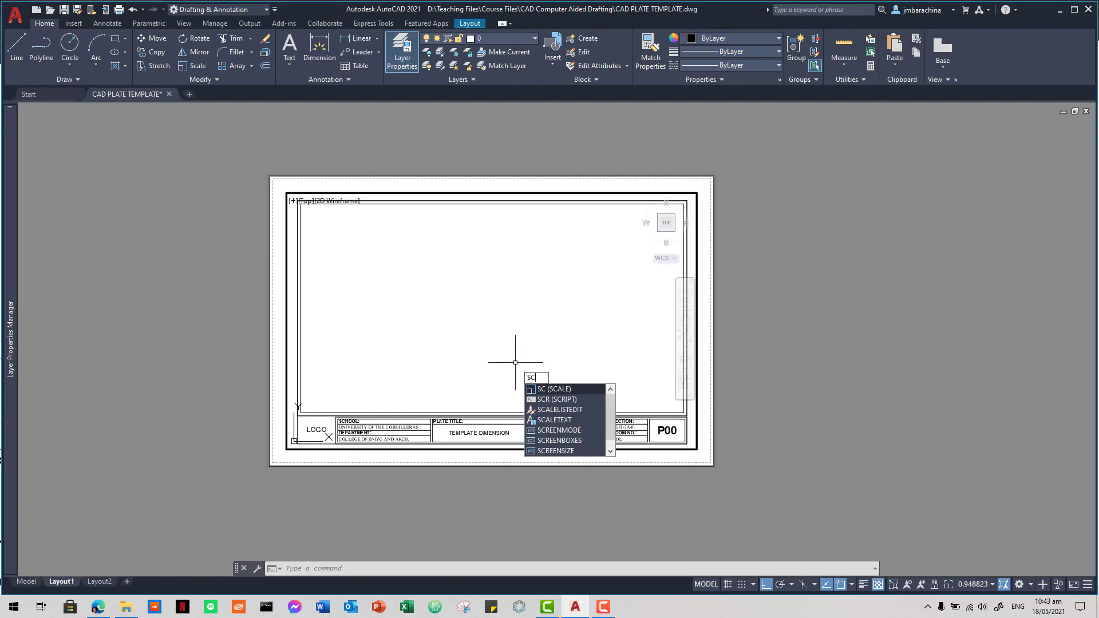
key(BackSpace)
key(BackSpace)
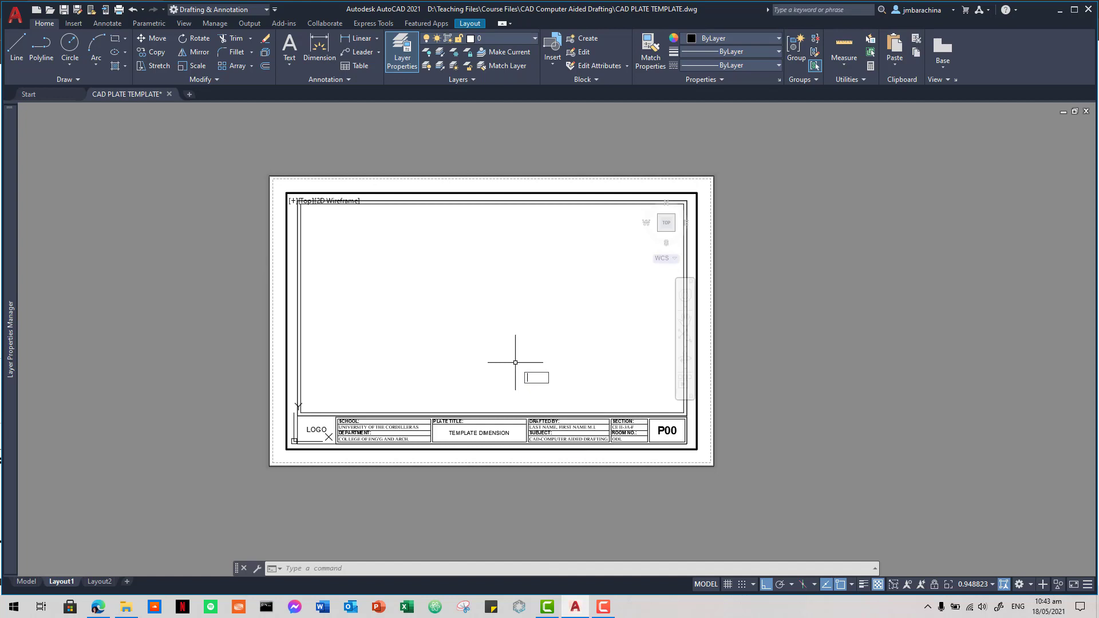
text(zoom)
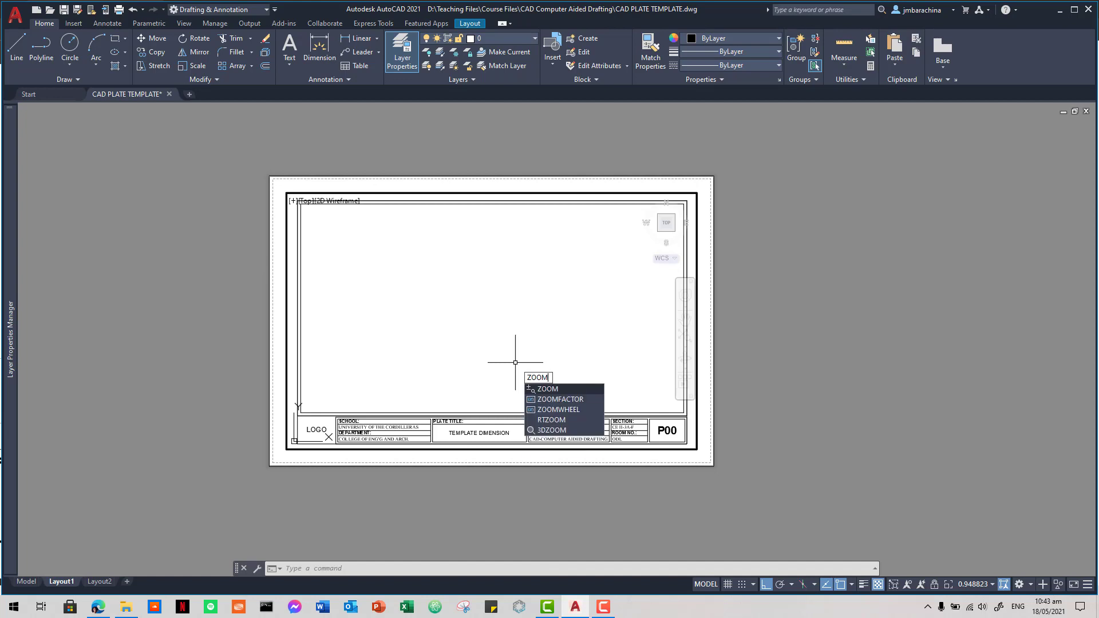
key(Down)
key(Return)
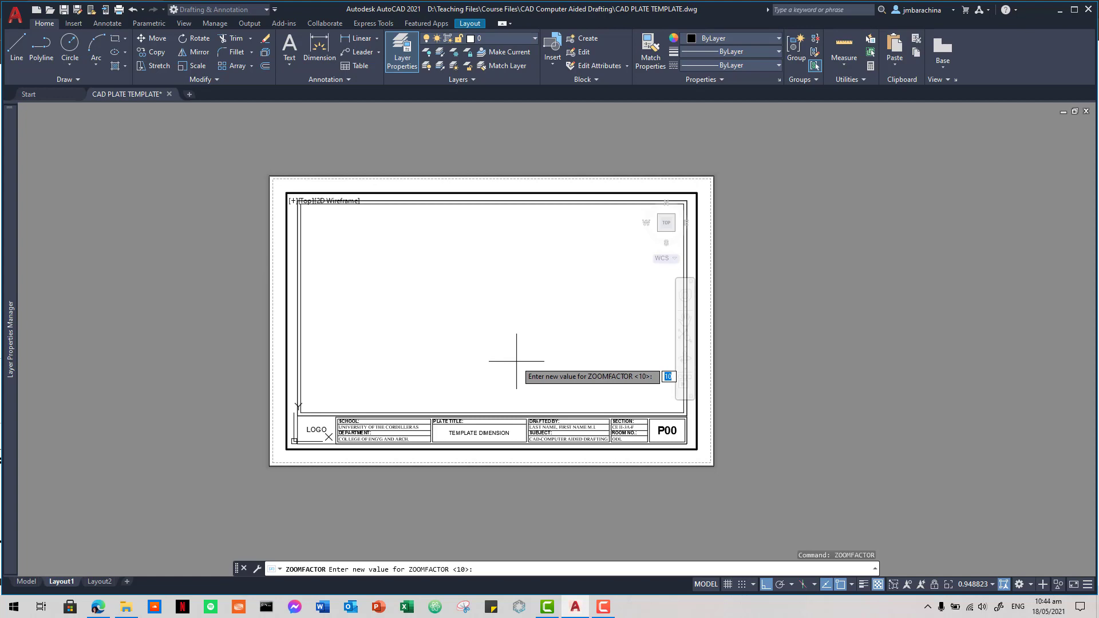
text(1)
key(Return)
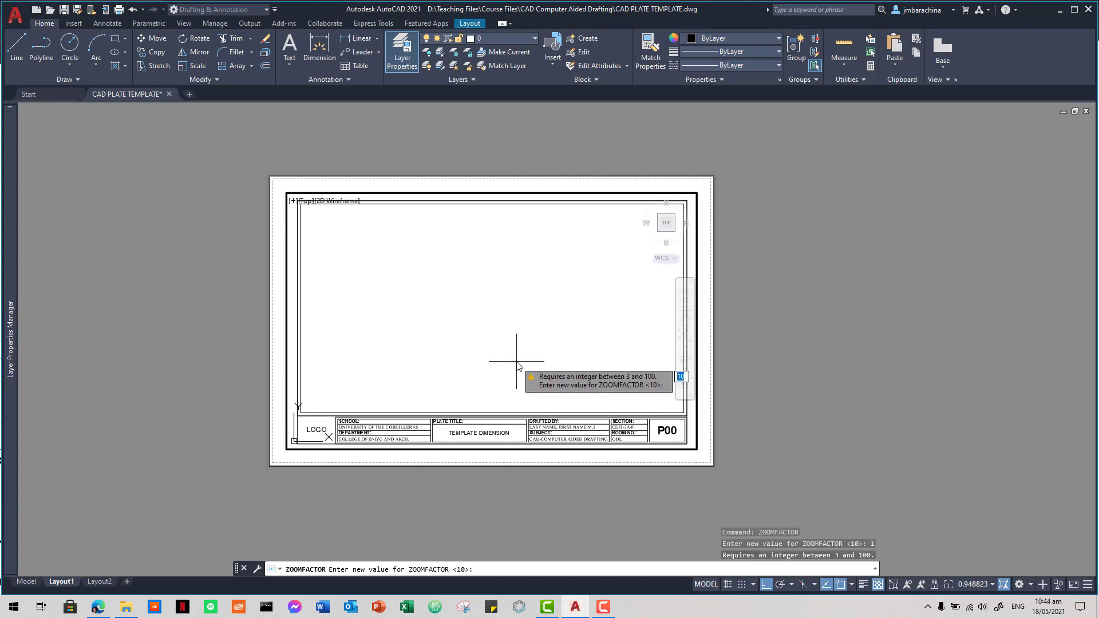
text(3)
key(Return)
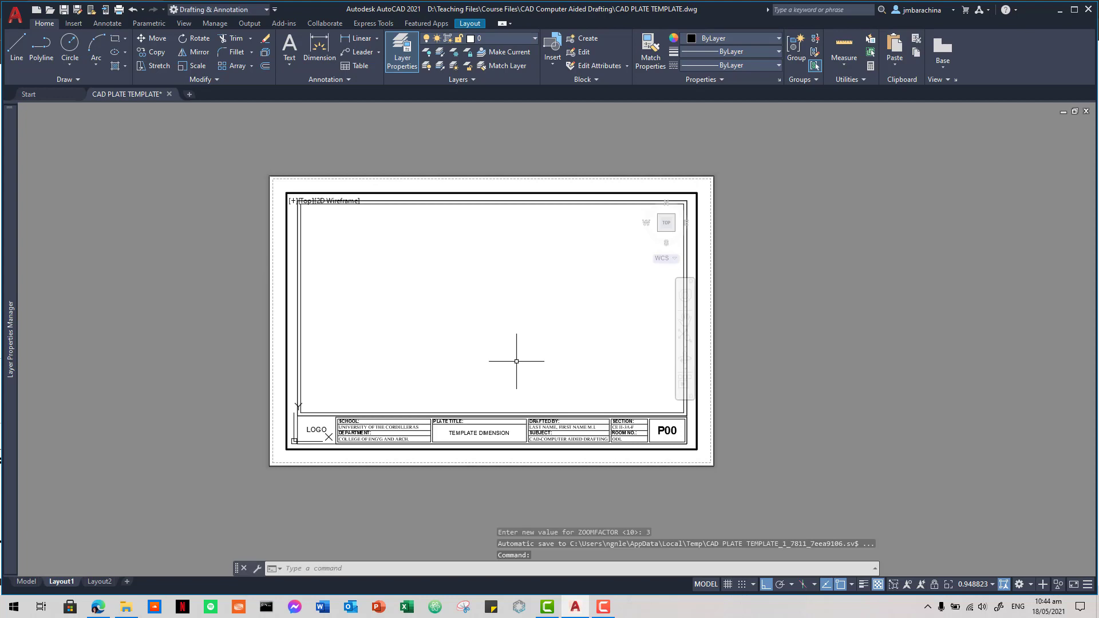
Step: Fit and centre the template frame within the viewport at a scale of about 0.97, then return to paper space
scroll(518, 359, up, 1)
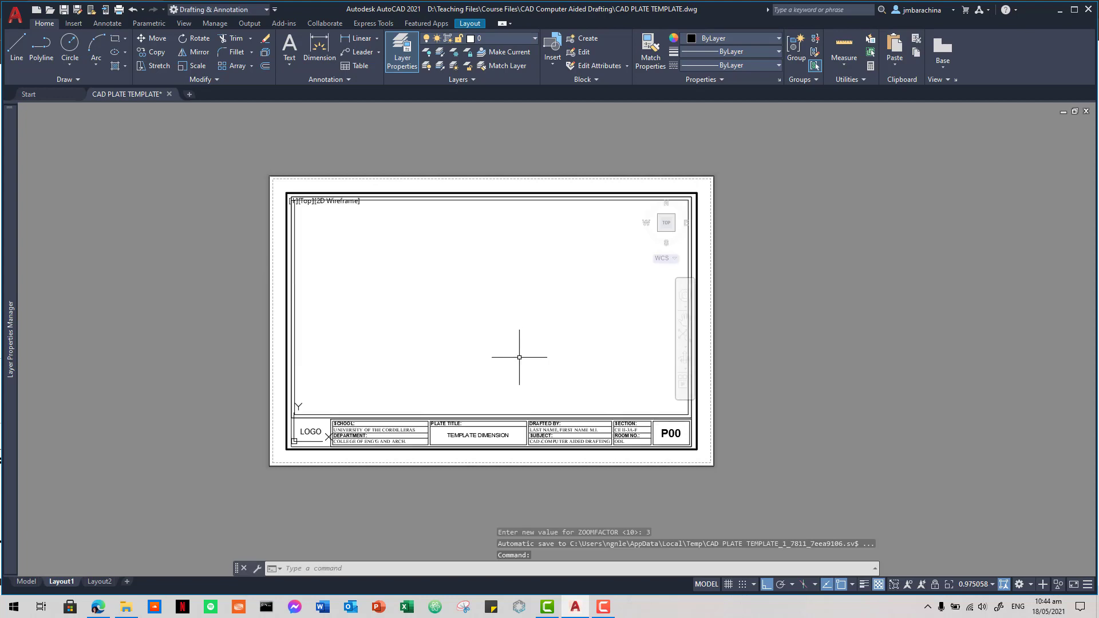
scroll(521, 355, up, 1)
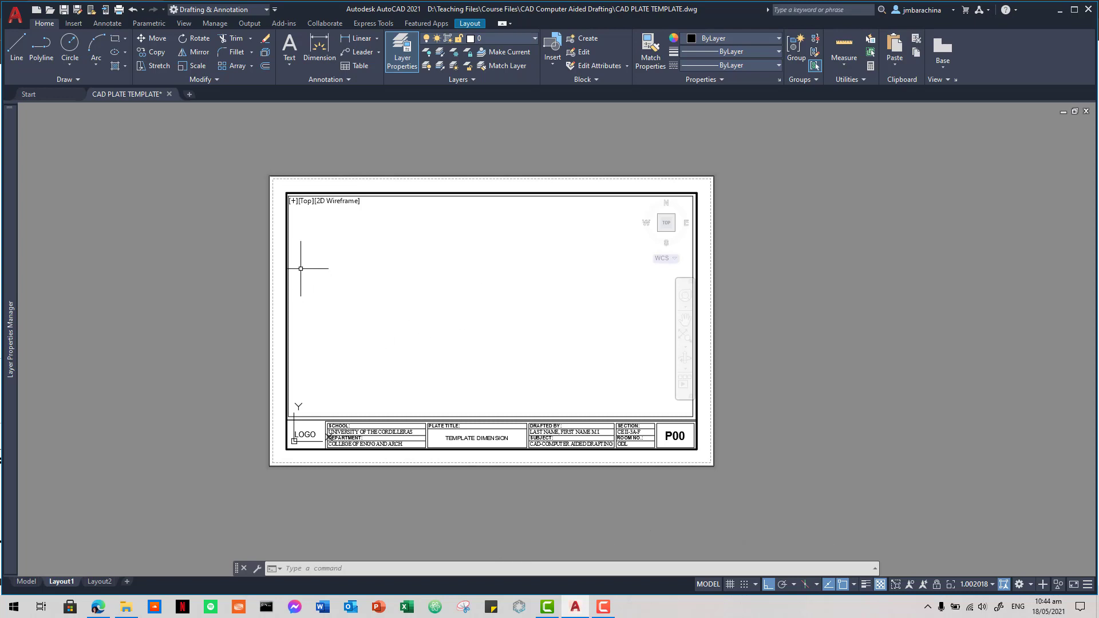
drag(405, 300, 407, 299)
middle_drag(436, 296, 437, 296)
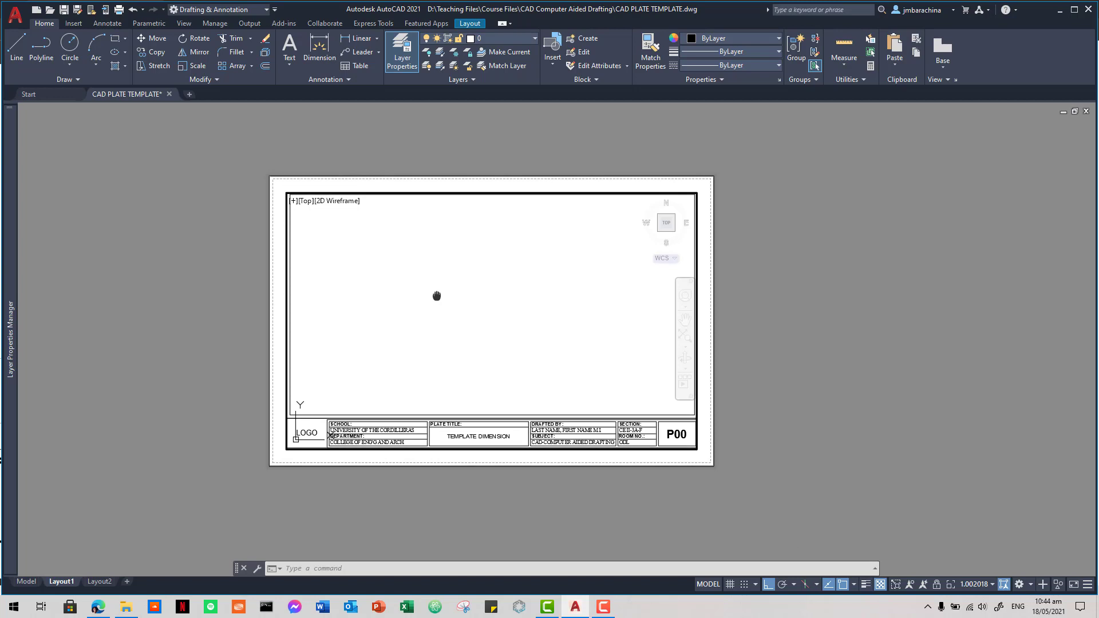
middle_drag(437, 295, 439, 296)
scroll(435, 295, down, 1)
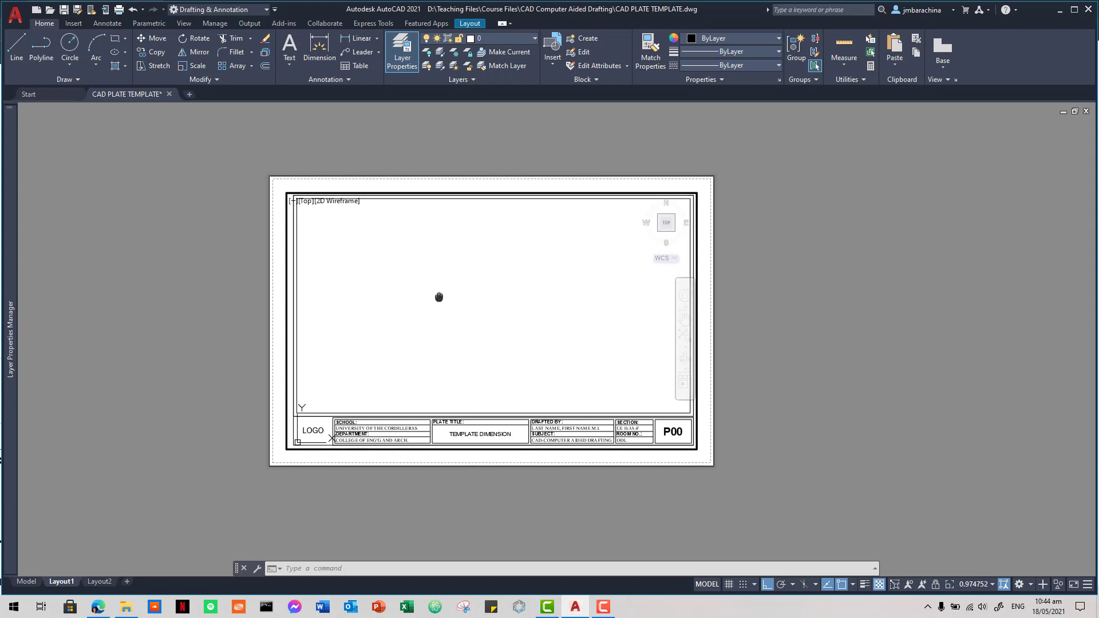
middle_drag(439, 297, 437, 298)
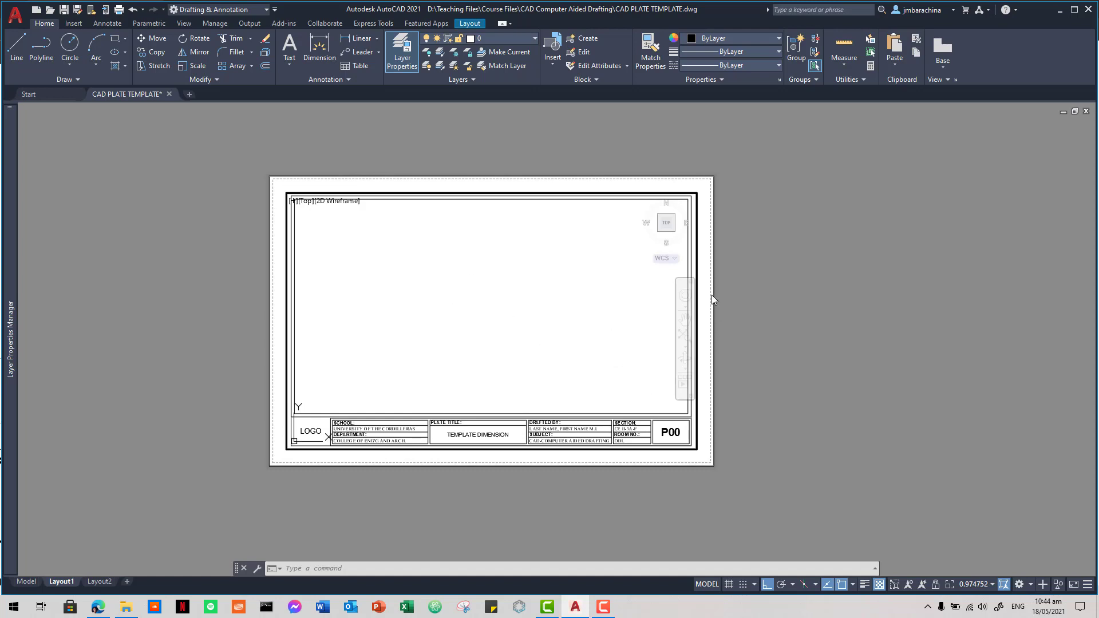
double_click(704, 251)
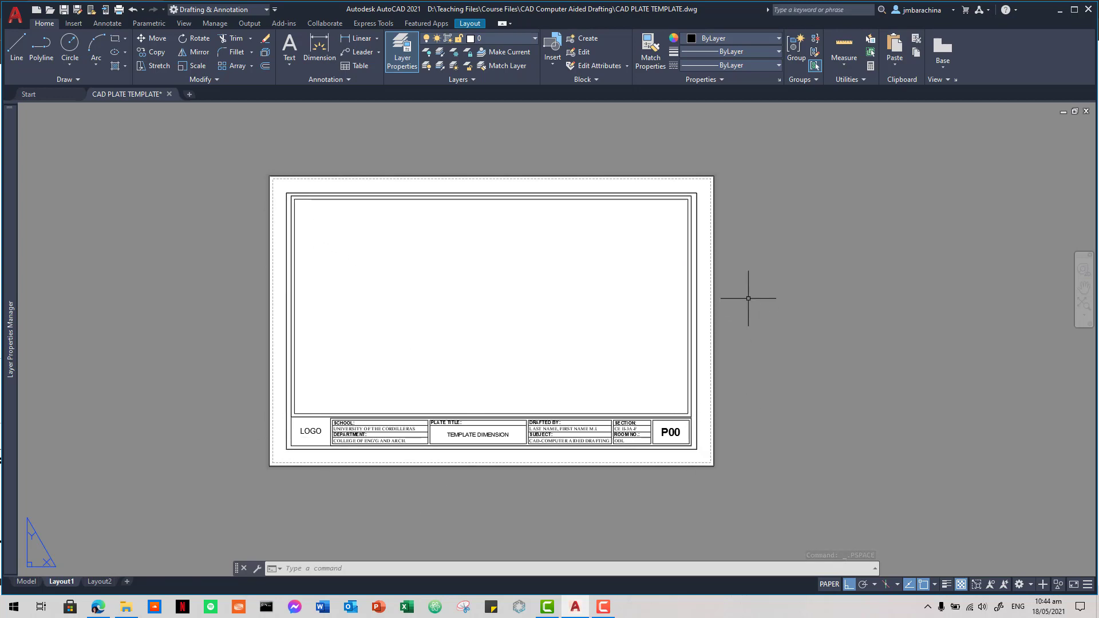
Step: Create a copy of Layout1 placed before it and rename the copy Plot
click(23, 583)
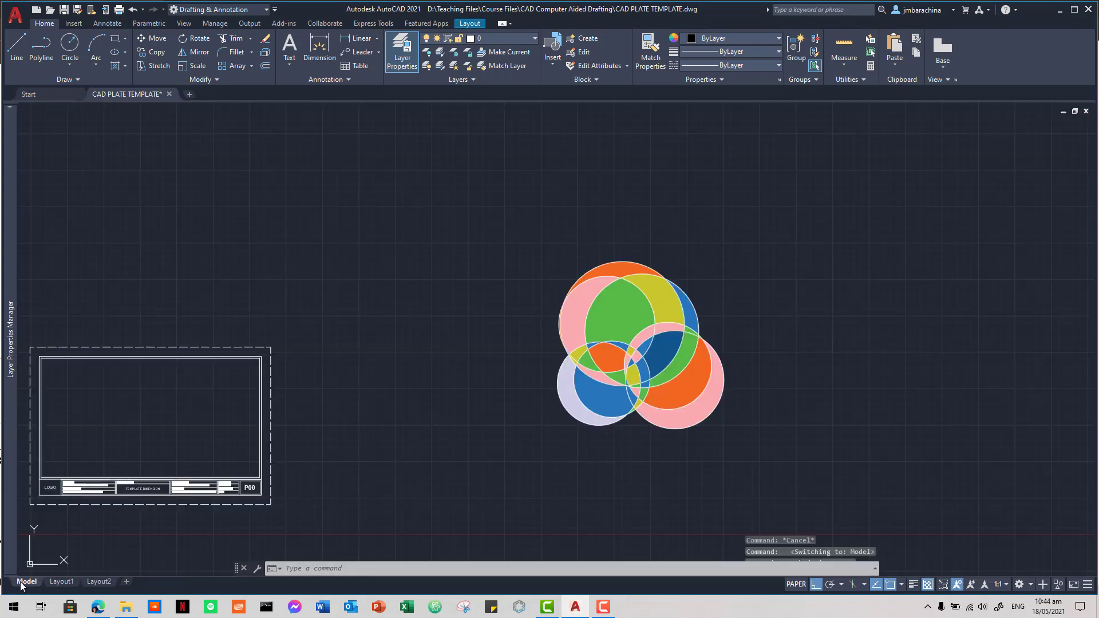
click(67, 582)
right_click(67, 583)
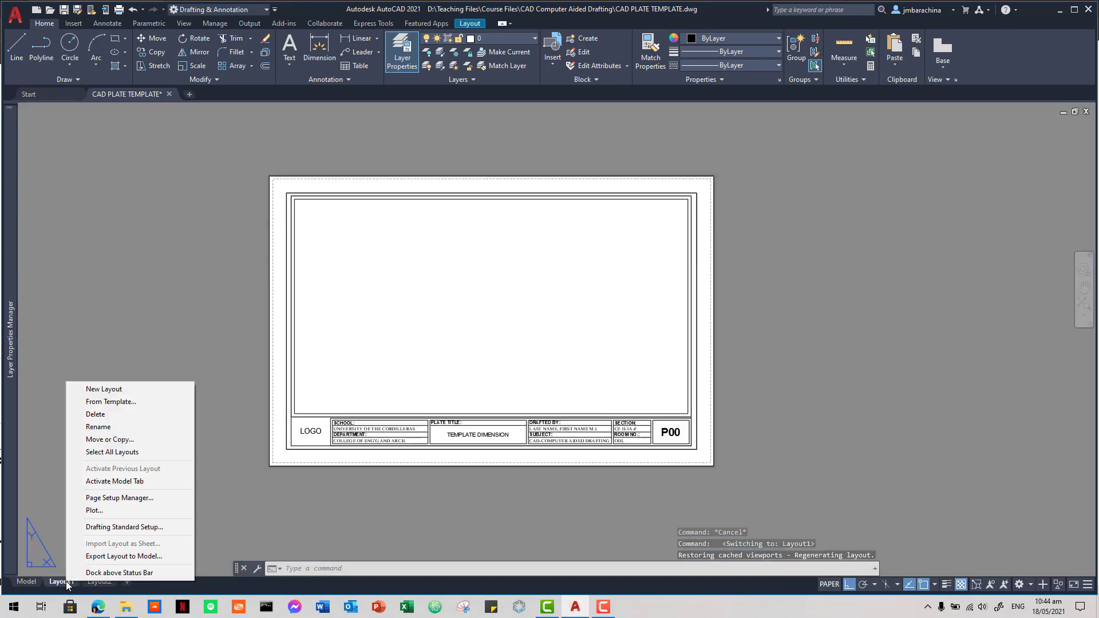
click(133, 440)
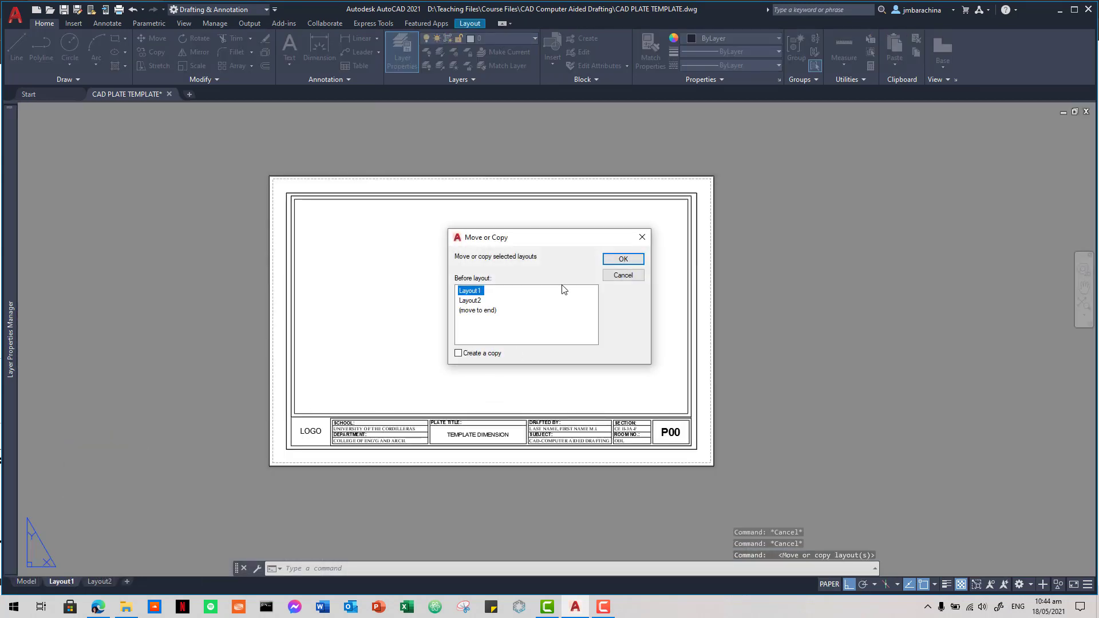
click(621, 260)
click(53, 581)
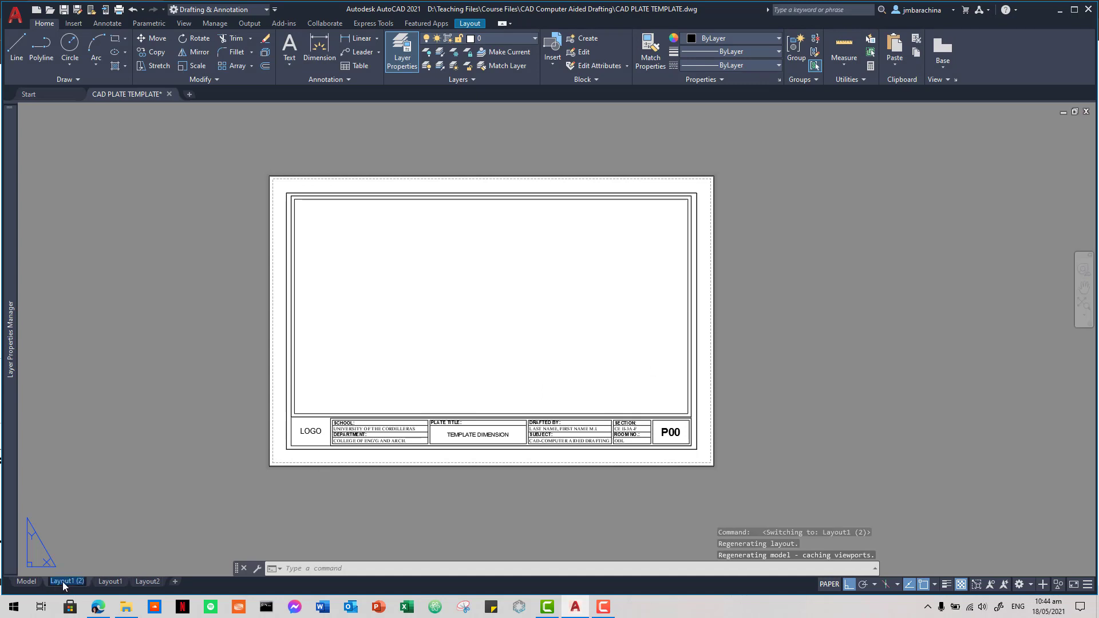
text(Plo)
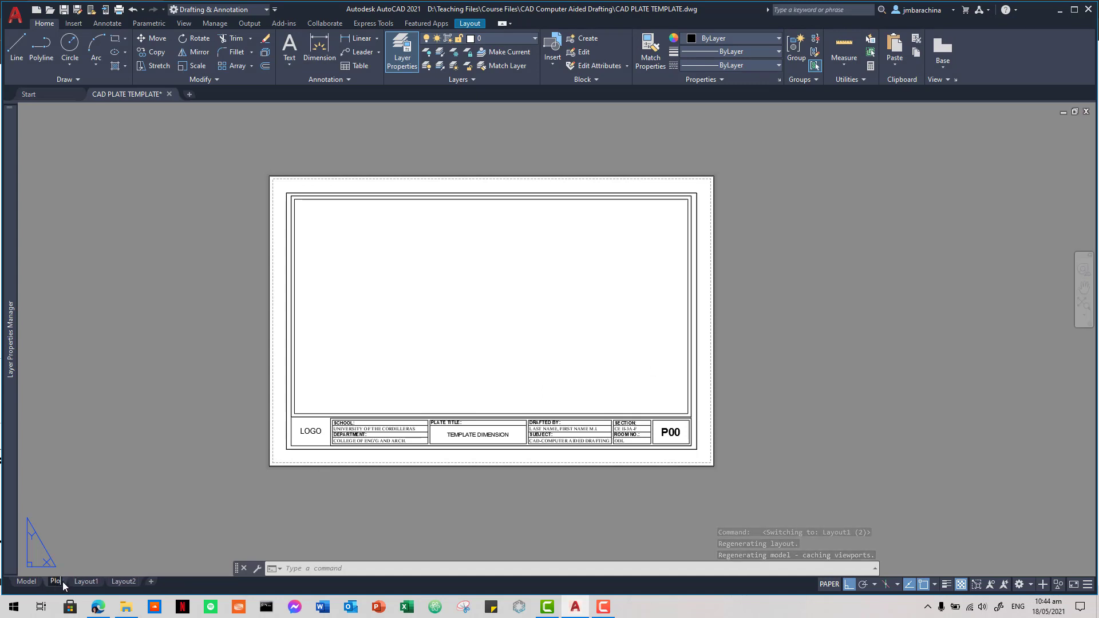
text(t)
key(Return)
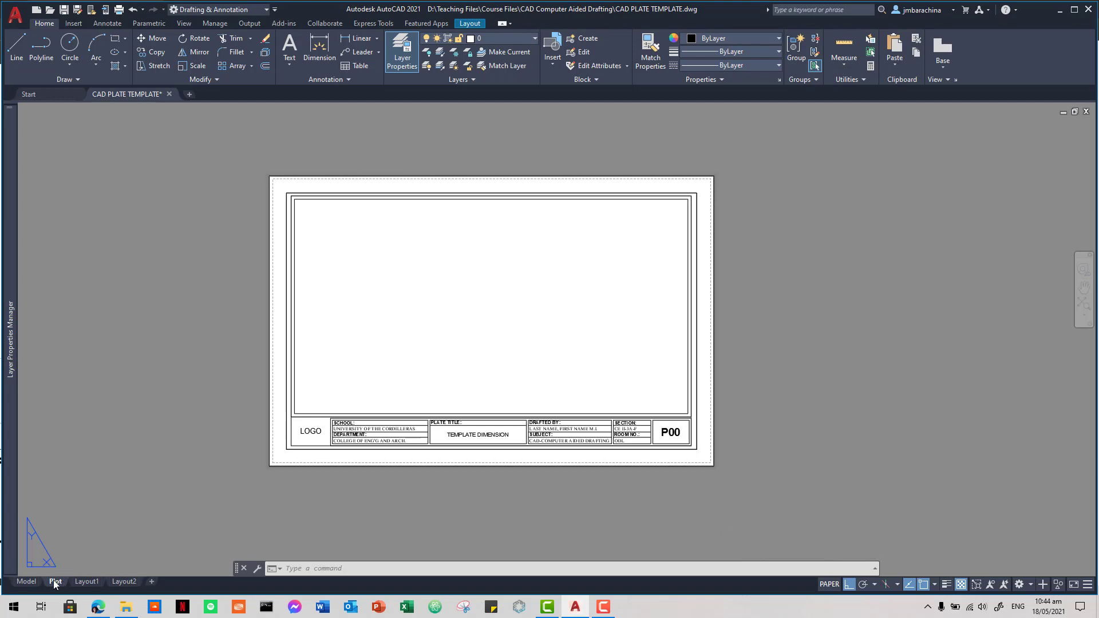
Step: Switch to model space and bring the whole plate template into view
click(30, 582)
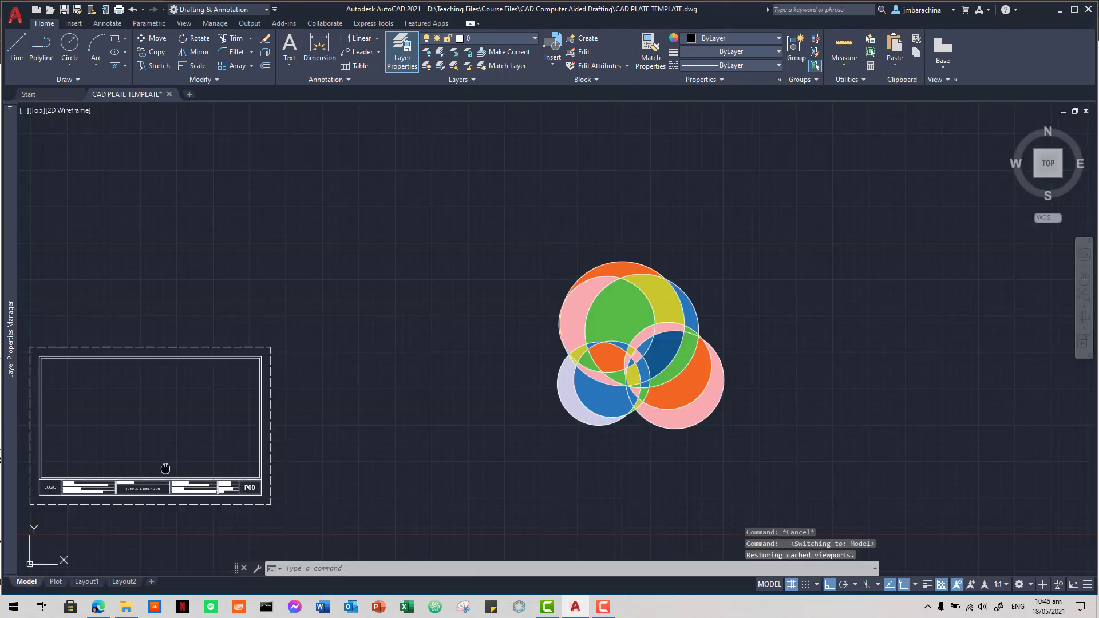
middle_drag(165, 469, 590, 383)
scroll(457, 422, up, 5)
scroll(714, 430, up, 2)
middle_drag(736, 429, 795, 465)
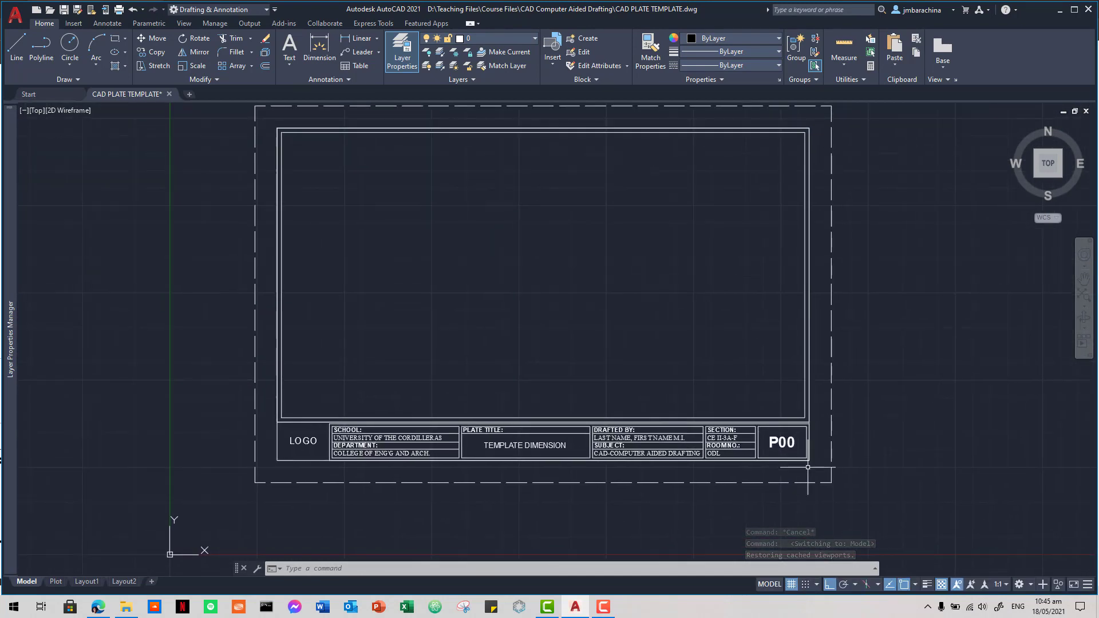
click(817, 469)
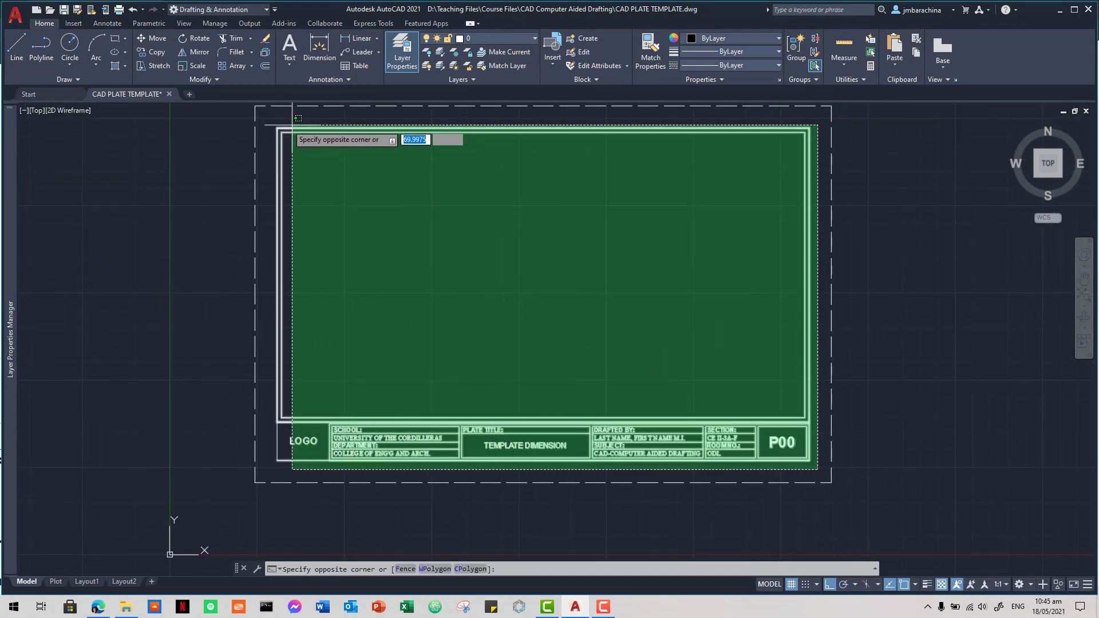
click(272, 119)
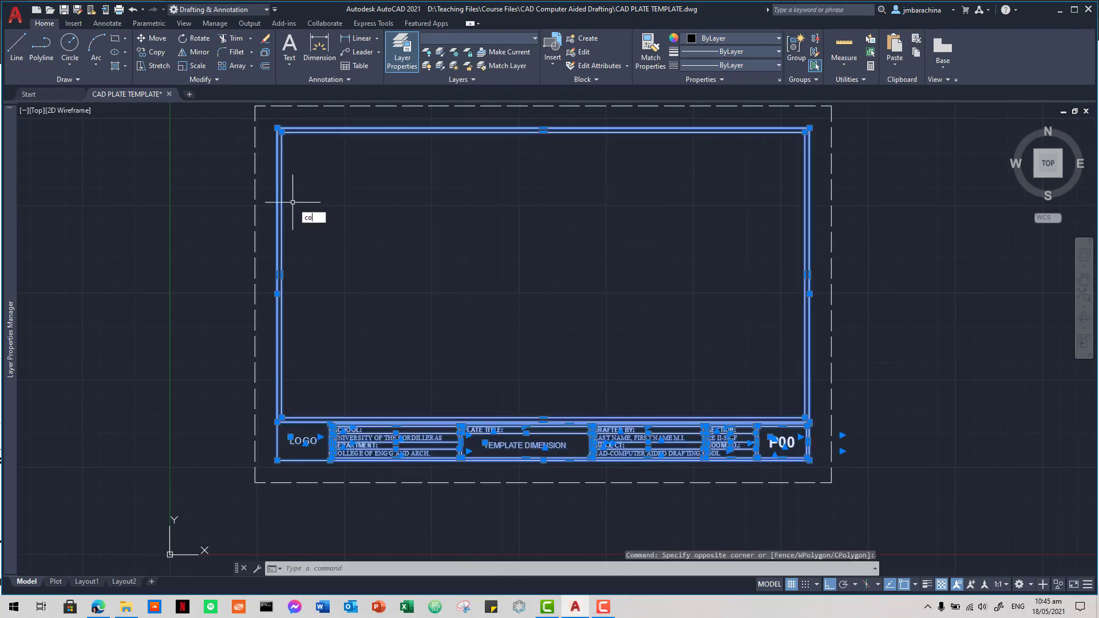
key(Return)
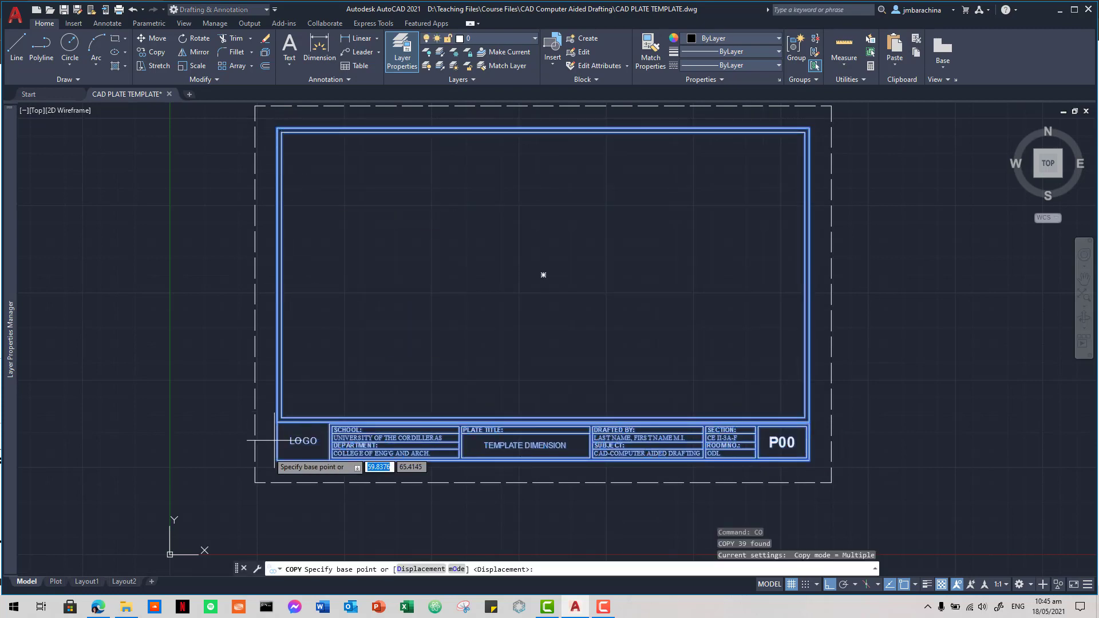
click(255, 482)
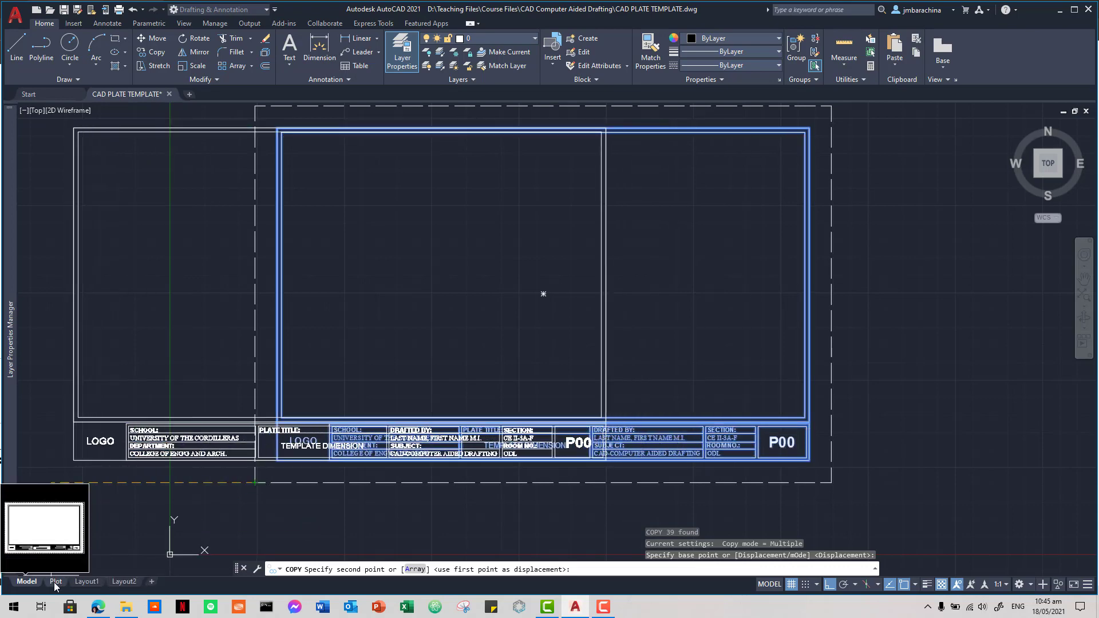
key(Escape)
key(Escape)
key(Escape)
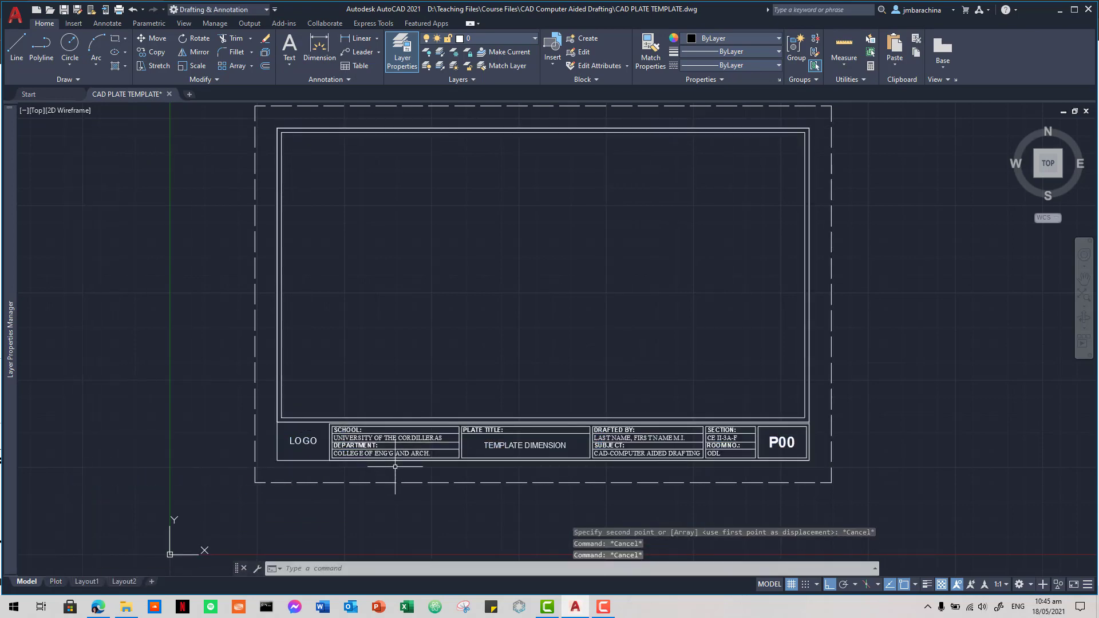
click(395, 466)
key(Escape)
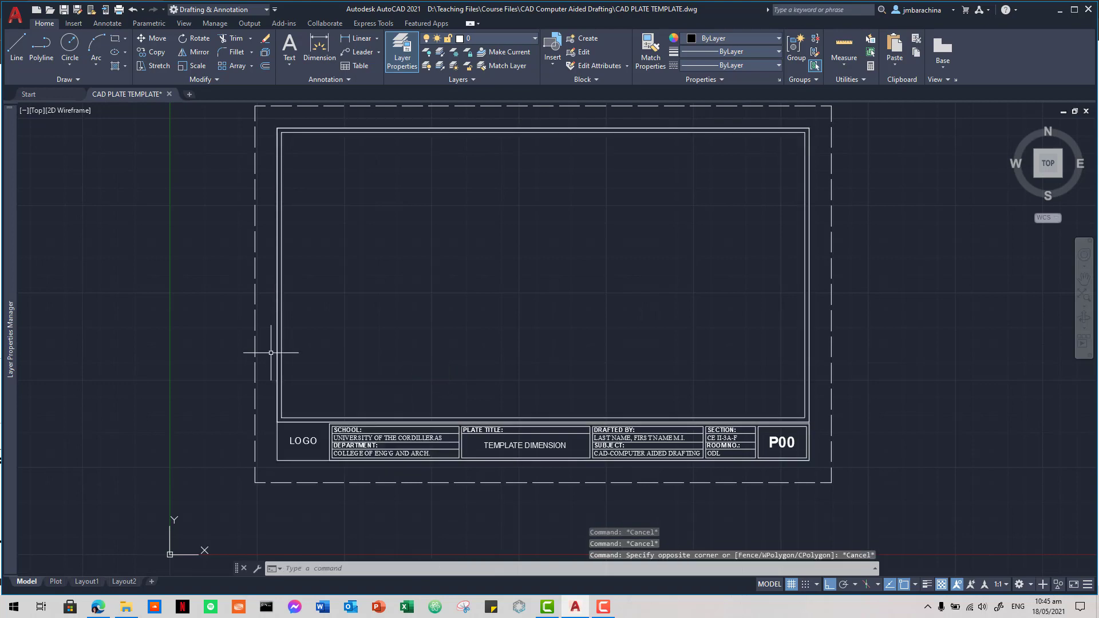
click(909, 520)
click(323, 325)
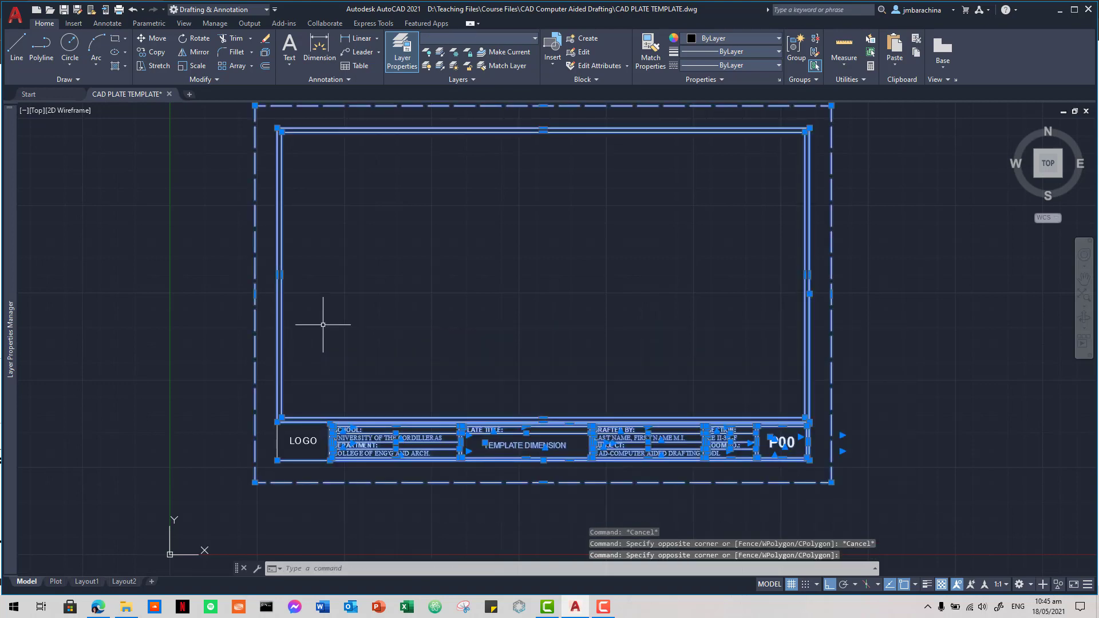
click(894, 512)
click(910, 513)
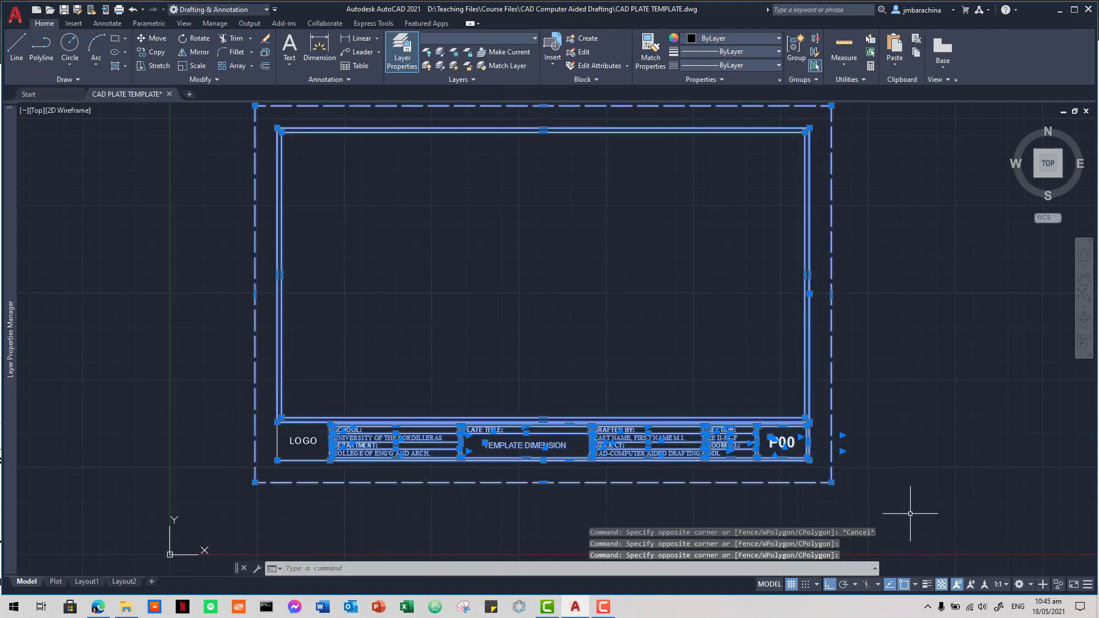
click(973, 498)
click(940, 514)
click(931, 515)
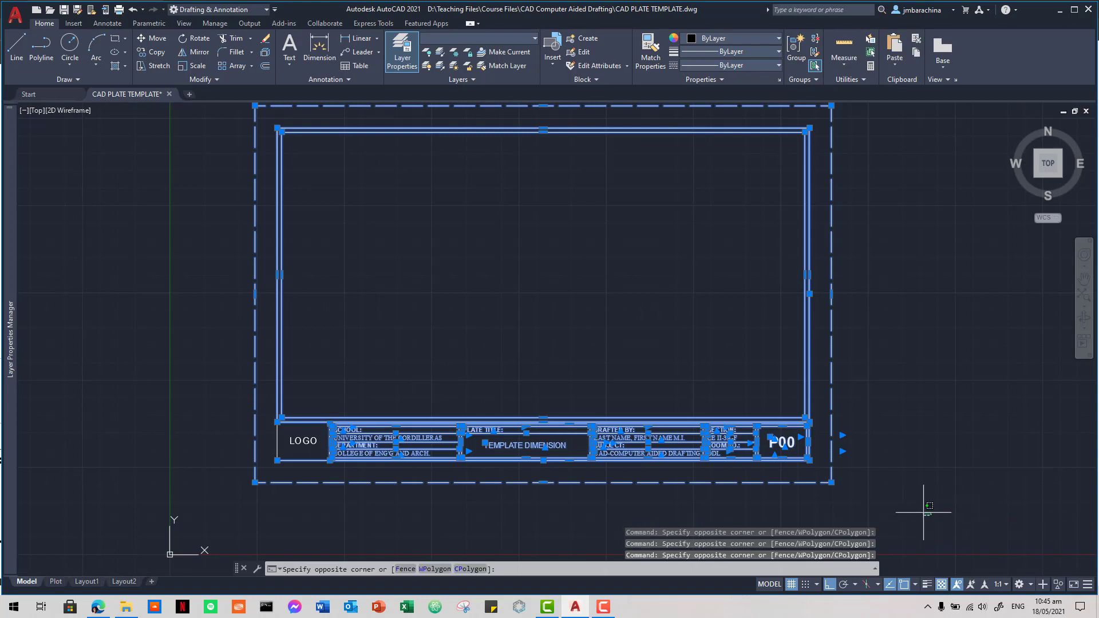
click(233, 322)
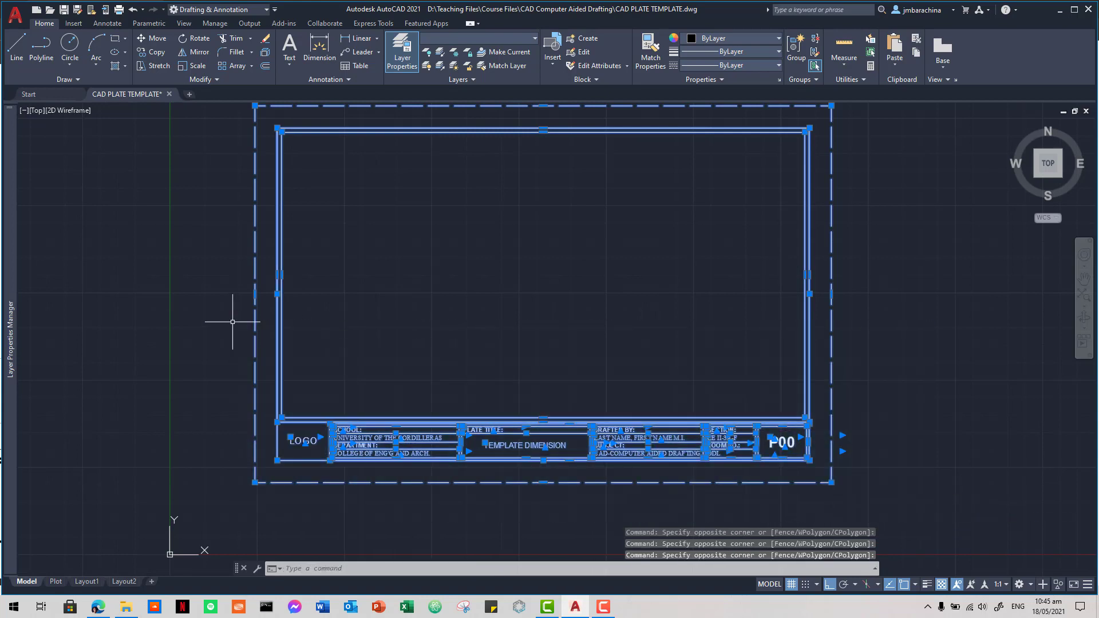
key(BackSpace)
key(Escape)
key(Escape)
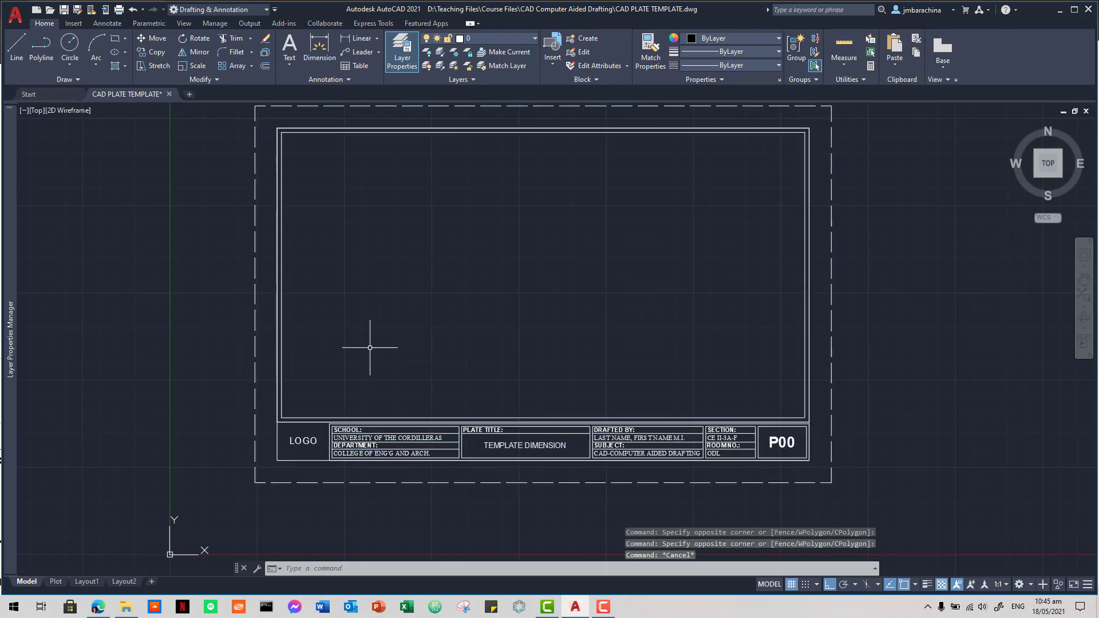
Step: Copy the entire plate template, including its dashed paper outline, to the clipboard
click(864, 485)
click(881, 502)
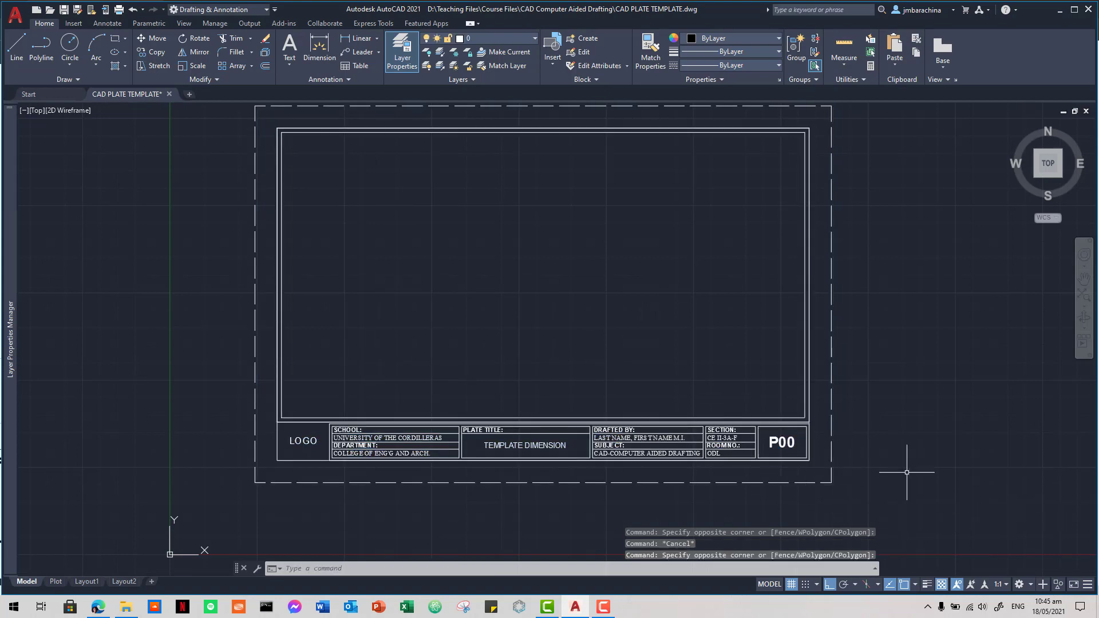
click(919, 506)
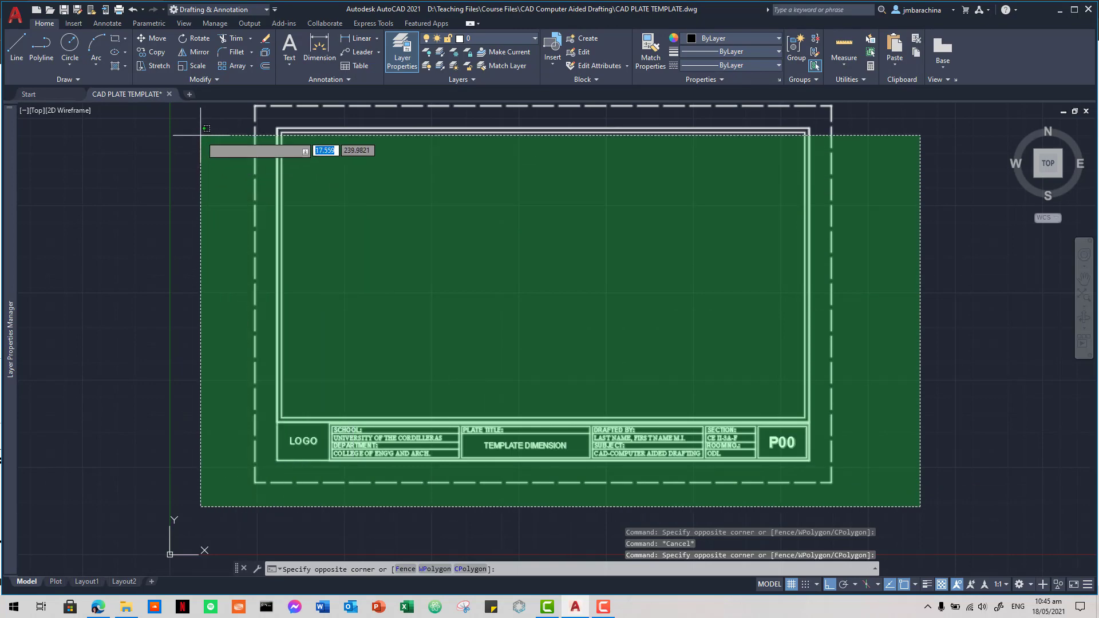
click(200, 135)
key(ctrl+c)
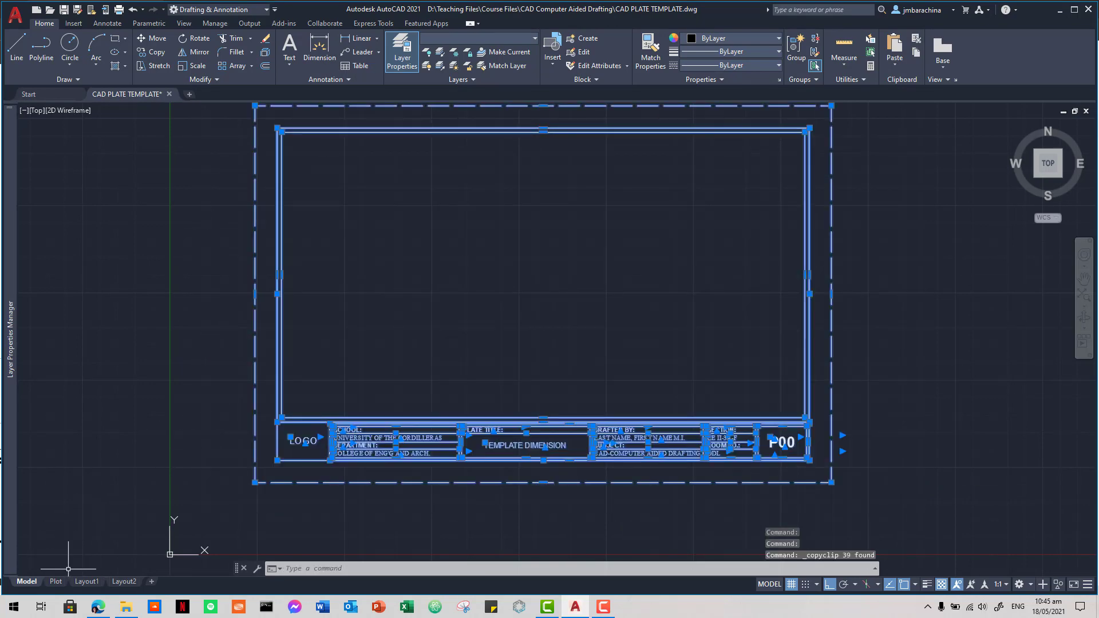
Step: Delete the existing border and viewport from the Plot layout
click(55, 581)
scroll(595, 452, up, 1)
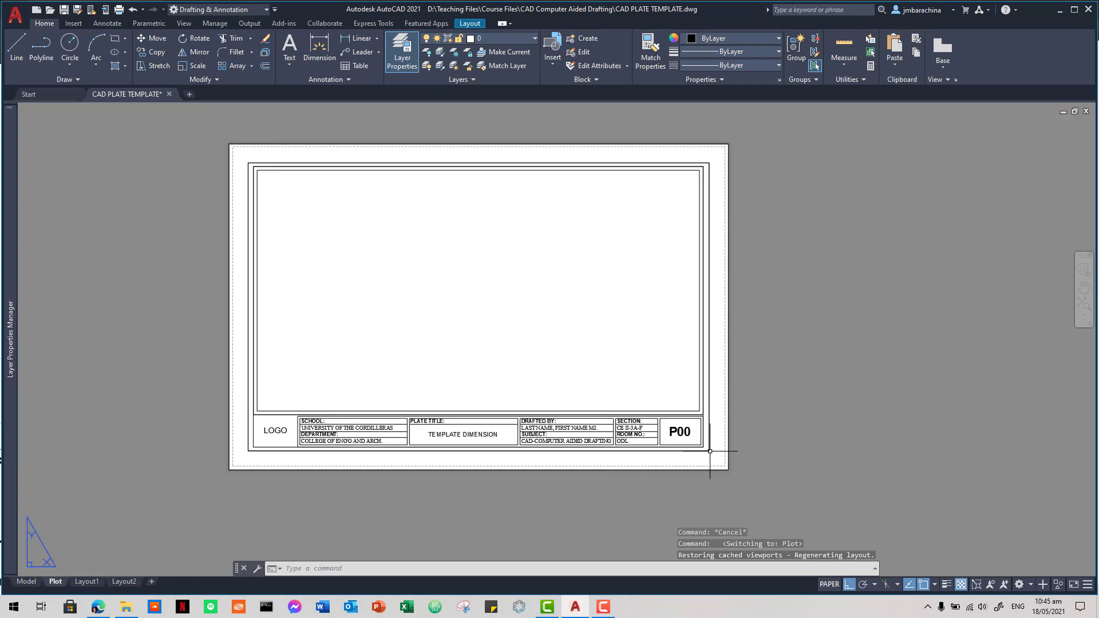
click(721, 454)
click(634, 384)
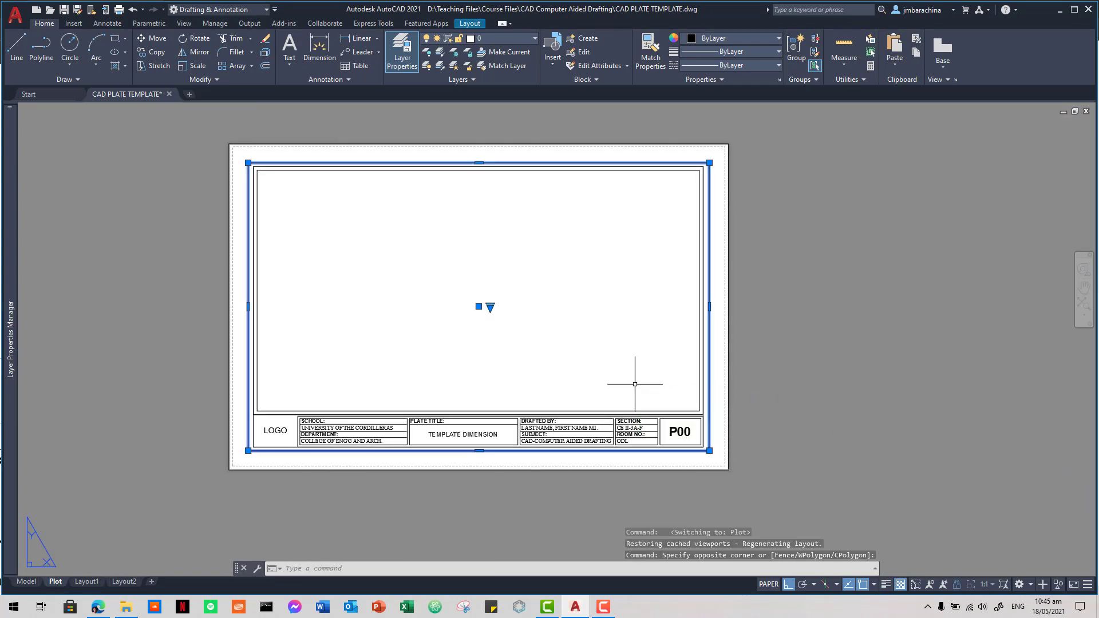
key(Delete)
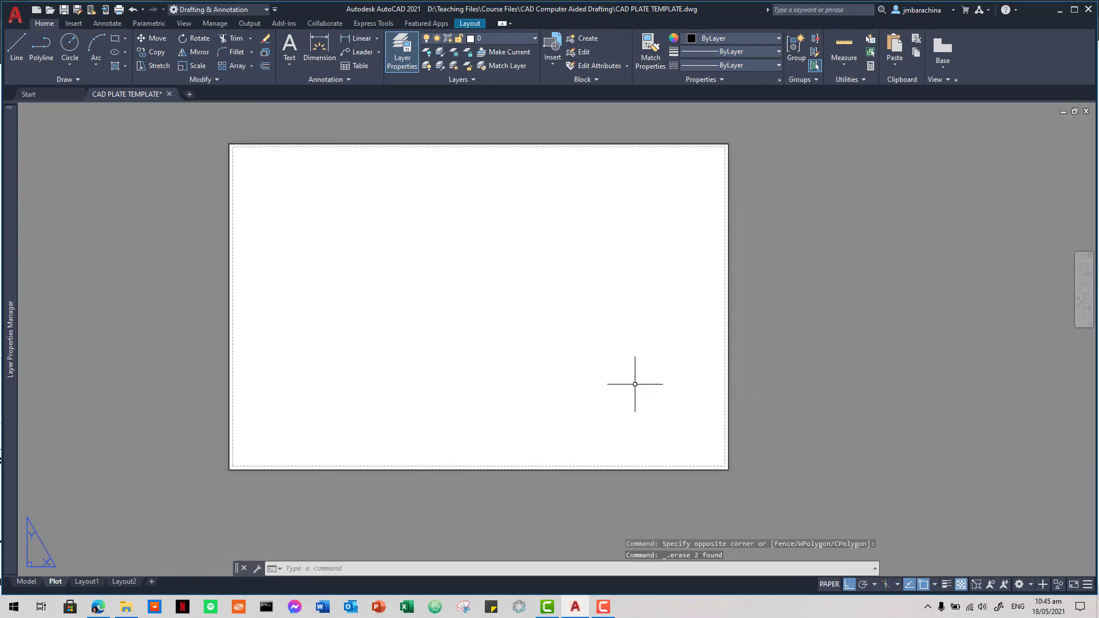
Step: Paste the template with its lower-left corner on the sheet's lower-left corner and delete the outline around the sheet edge
key(ctrl+v)
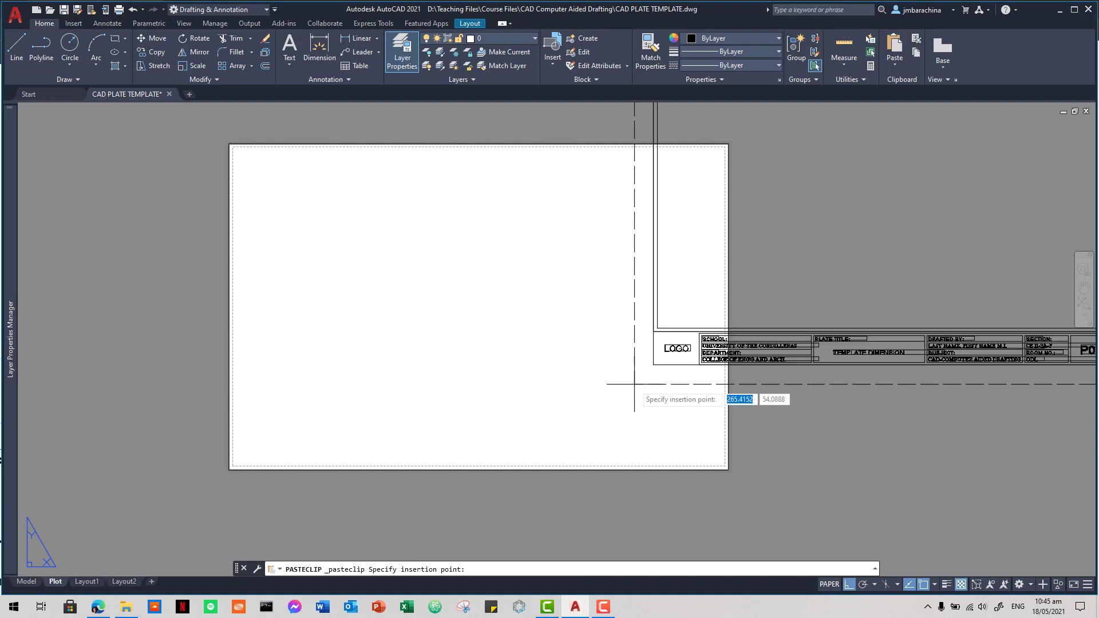
click(229, 470)
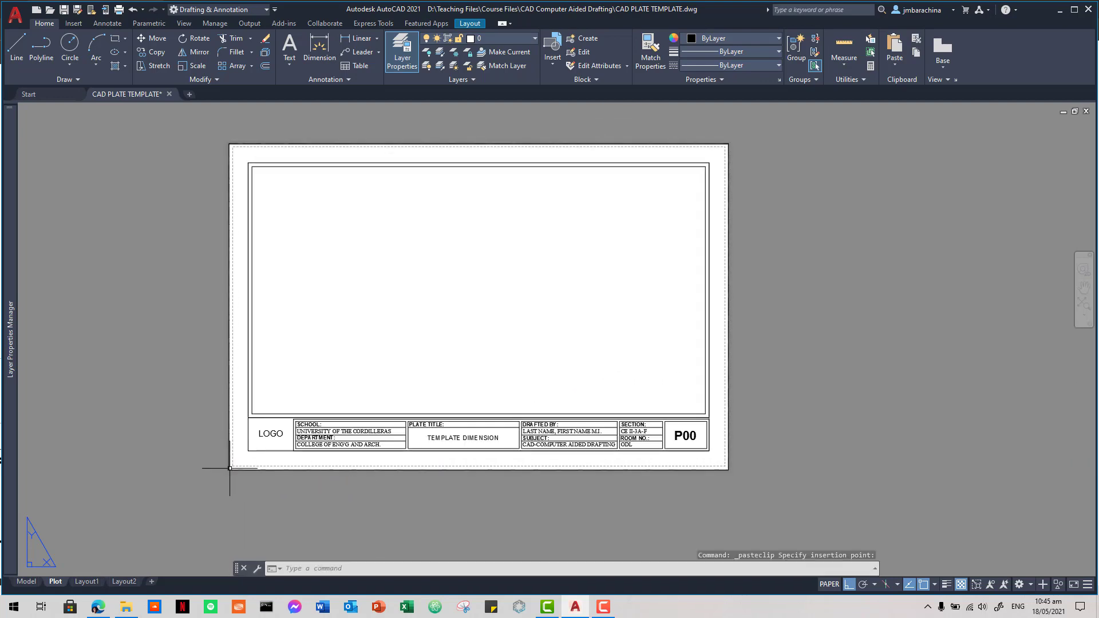
click(766, 475)
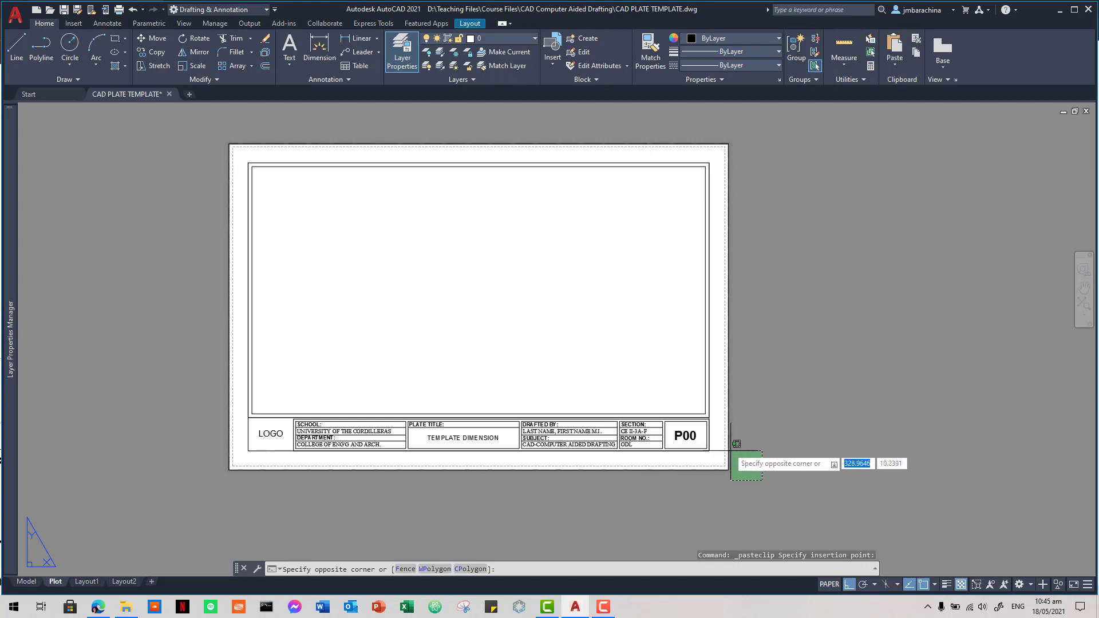
click(723, 432)
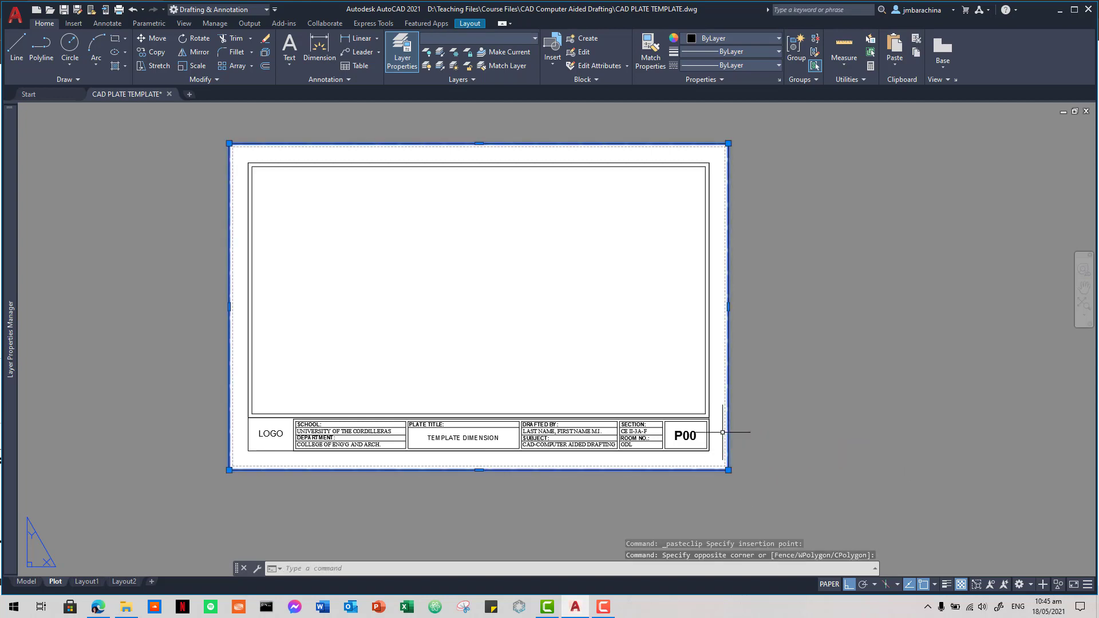
key(Delete)
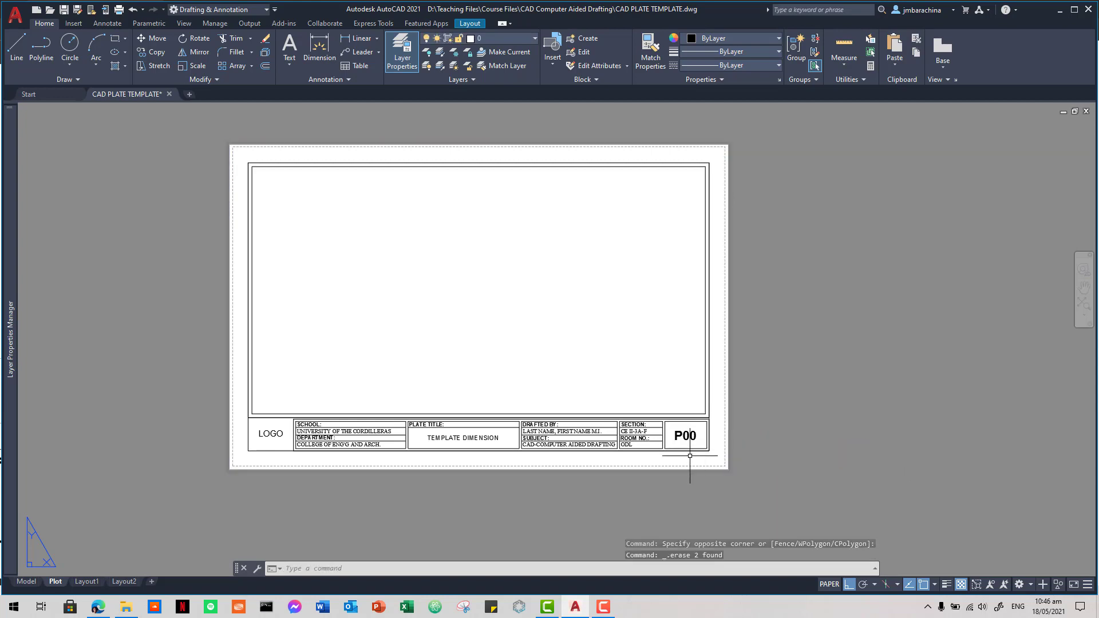
Step: Delete the LOGO text from the first cell of the title block
scroll(689, 455, down, 2)
middle_drag(339, 378, 601, 456)
middle_drag(680, 474, 629, 428)
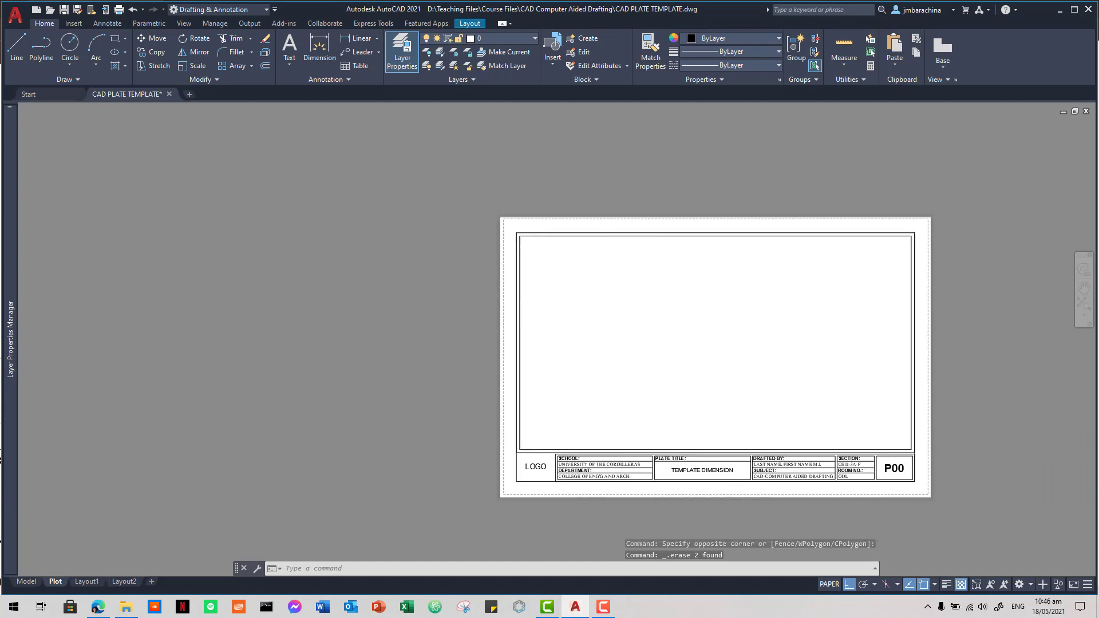
middle_drag(708, 424, 515, 412)
scroll(515, 412, up, 2)
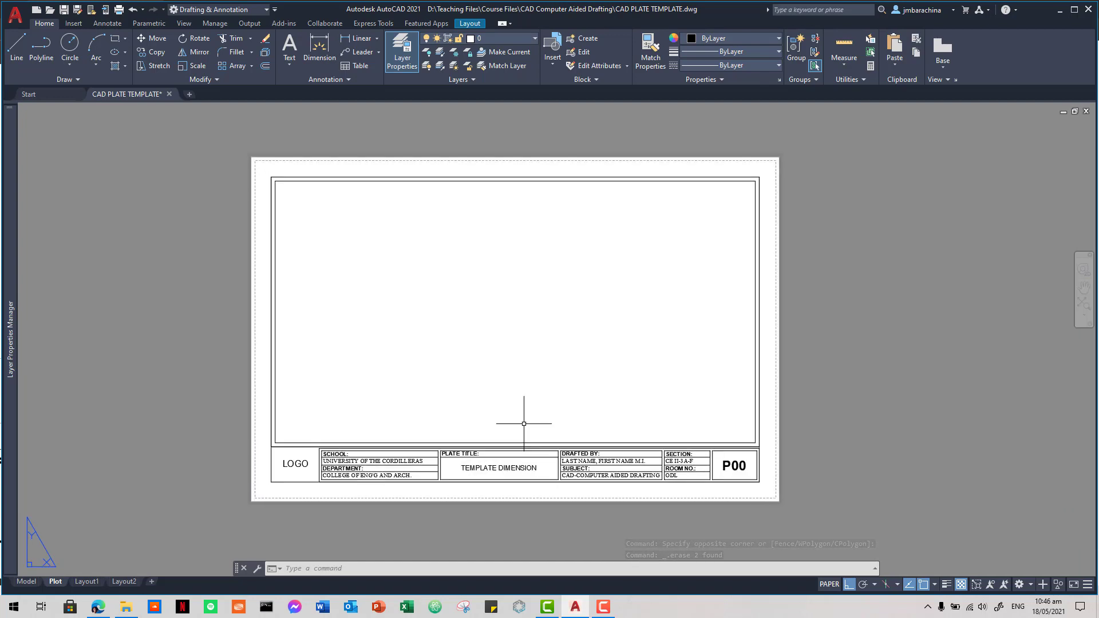
scroll(524, 423, up, 1)
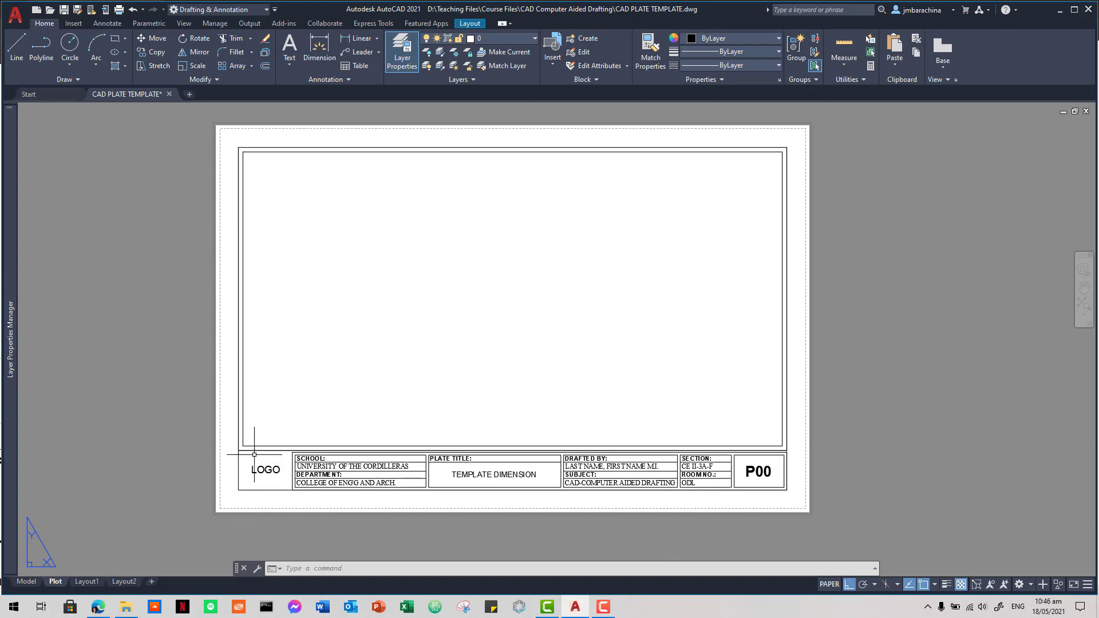
scroll(282, 471, up, 3)
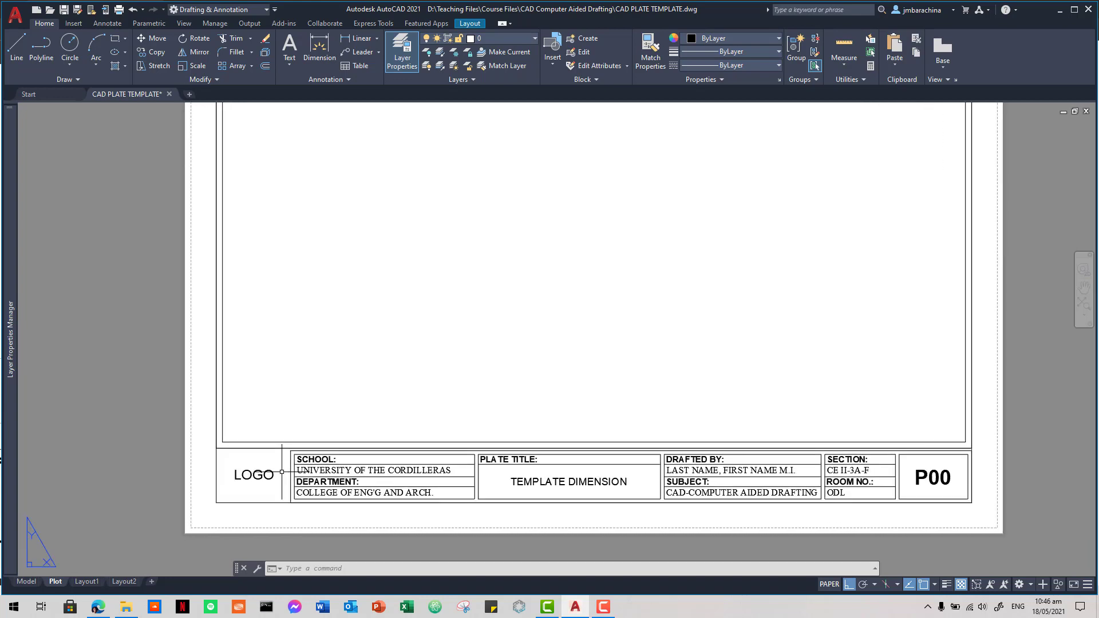
click(310, 481)
click(272, 472)
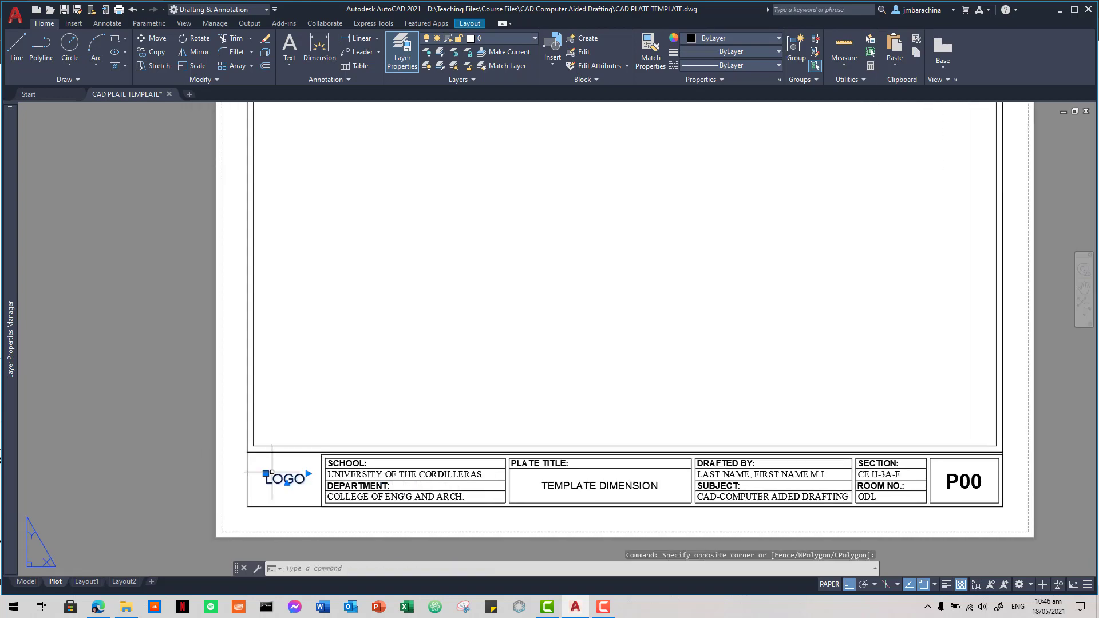
key(Delete)
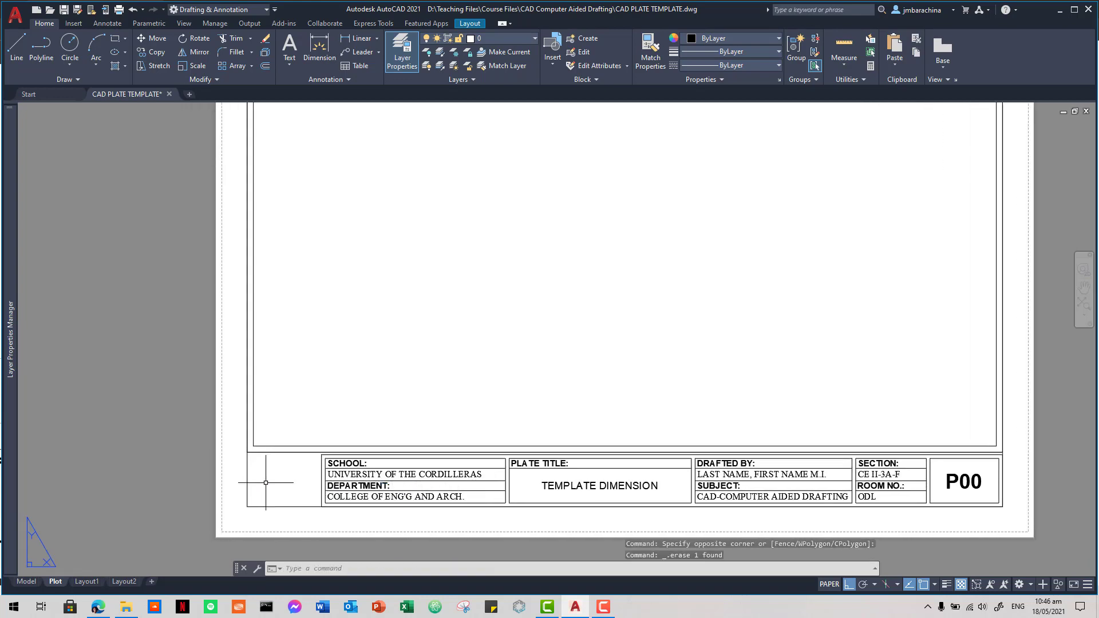
Step: Create a rectangular viewport that fills the empty logo cell of the title block from corner to corner
middle_drag(271, 489, 271, 460)
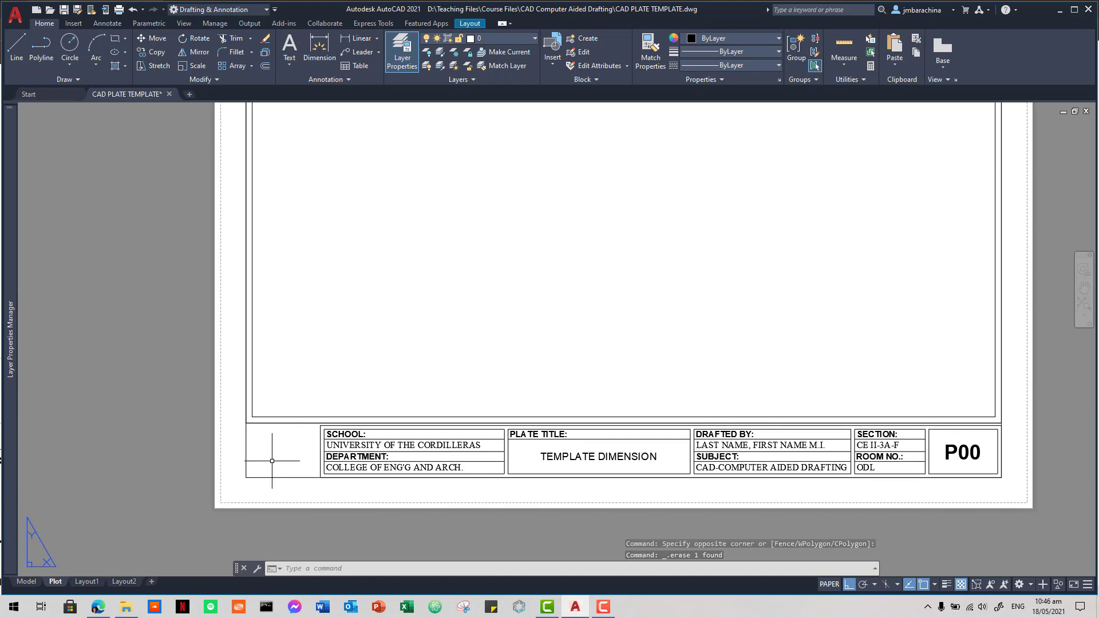
scroll(272, 461, up, 2)
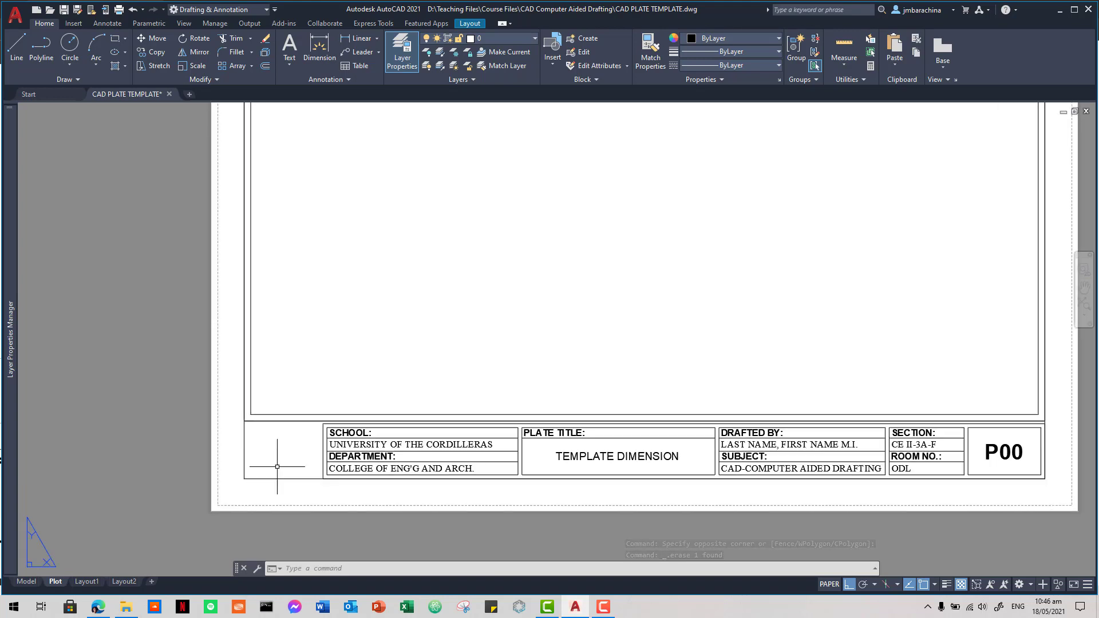
middle_drag(284, 462, 254, 462)
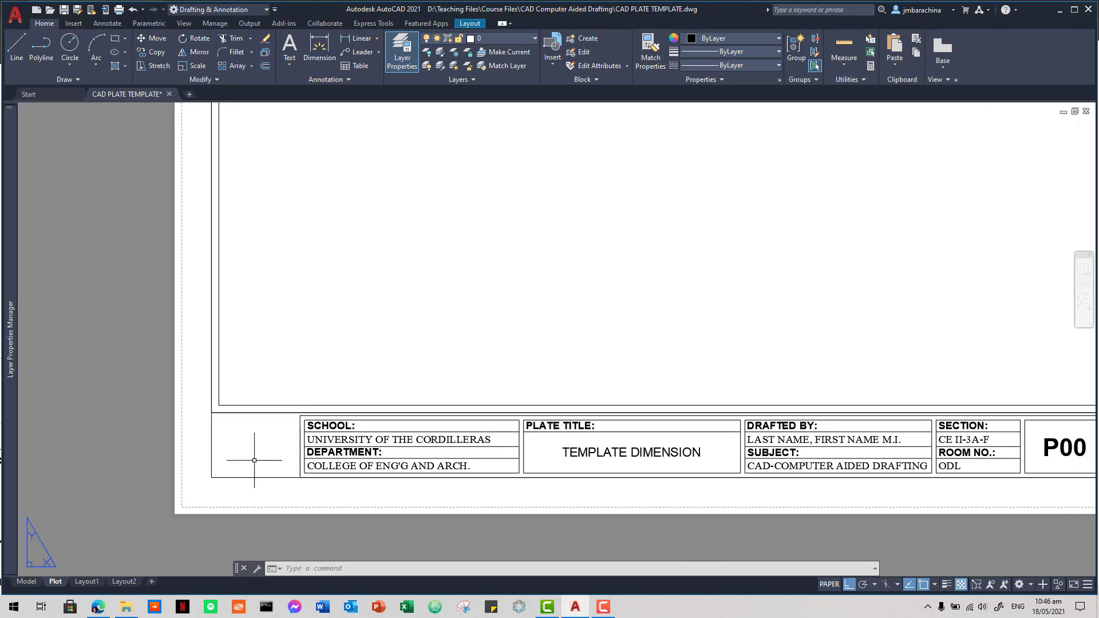
text(v)
key(Return)
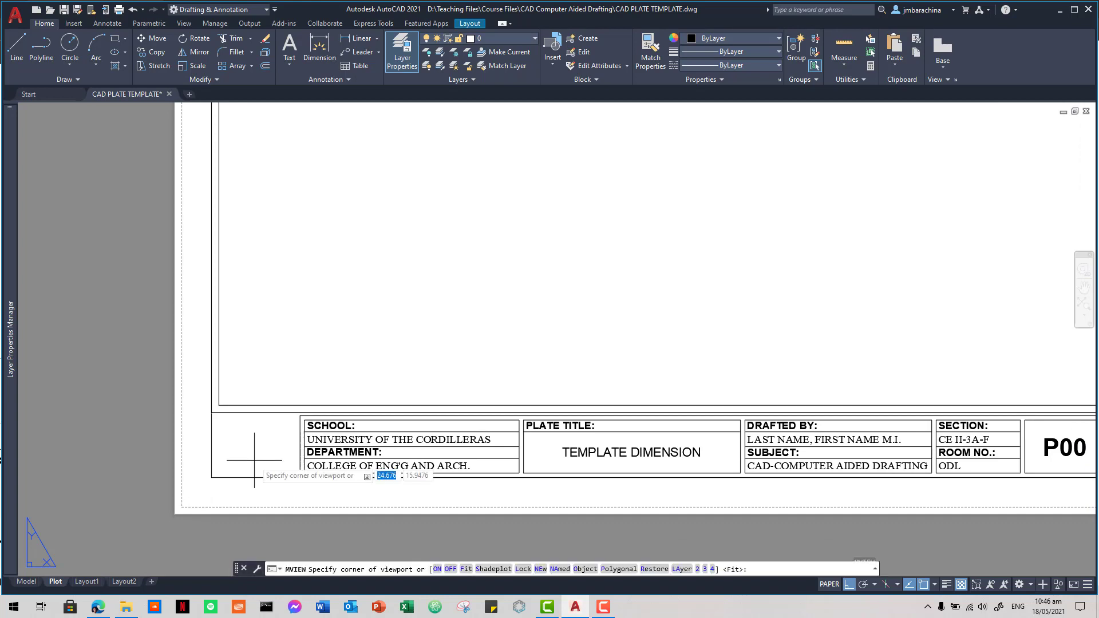
click(212, 413)
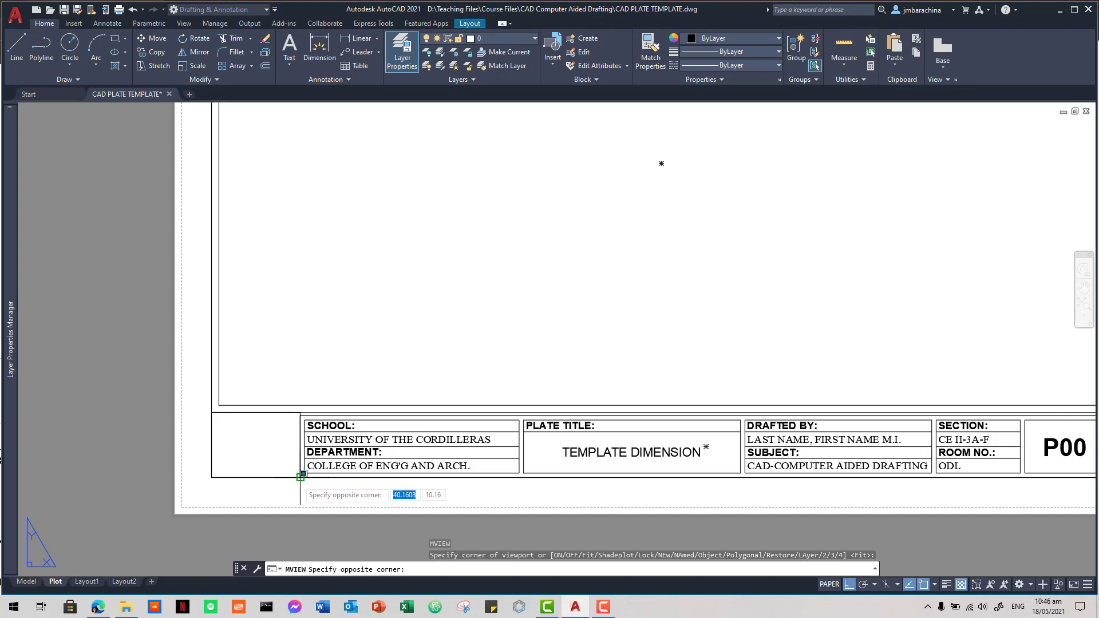
click(299, 476)
Step: Frame the overlapping circles in the logo viewport at a scale of about 0.075, turn off its grid and return to paper space
double_click(274, 458)
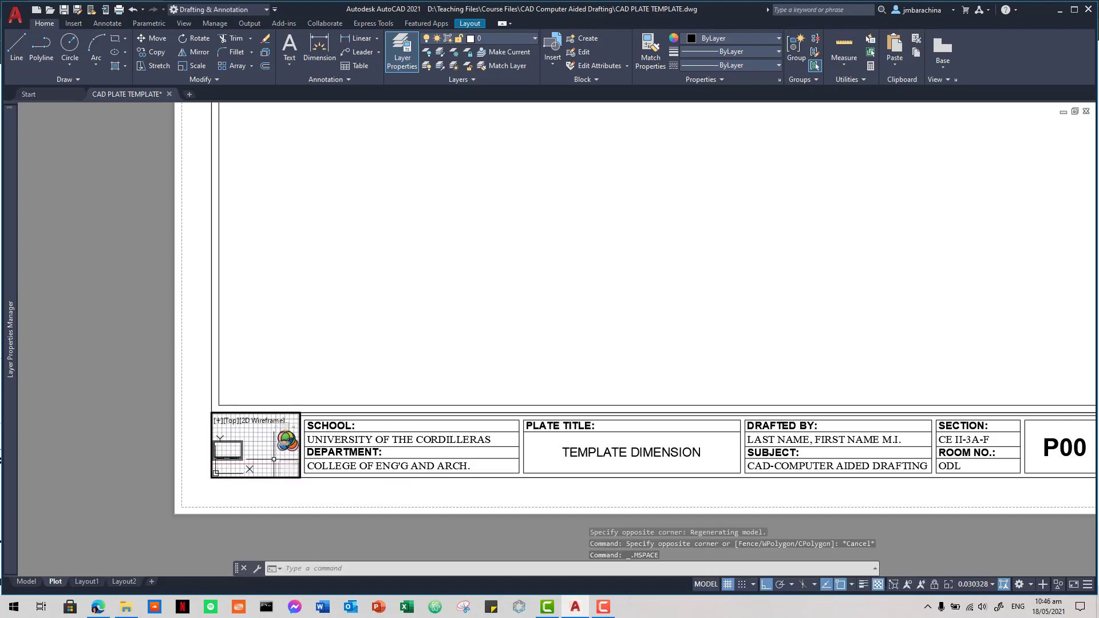
middle_drag(282, 445, 261, 453)
scroll(281, 443, up, 2)
scroll(255, 449, up, 2)
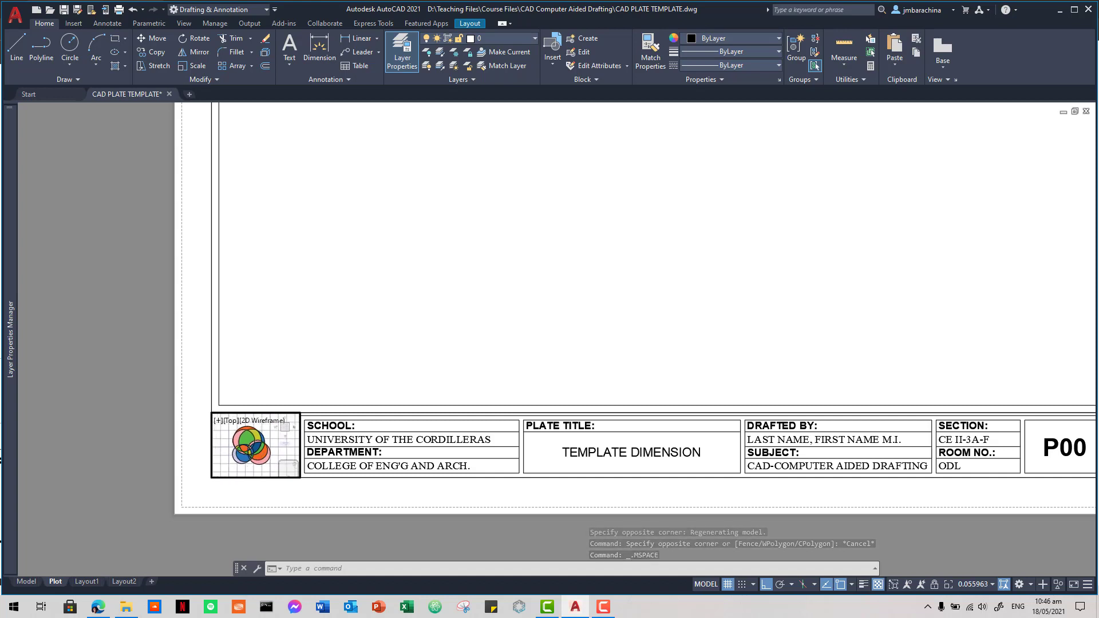
click(729, 582)
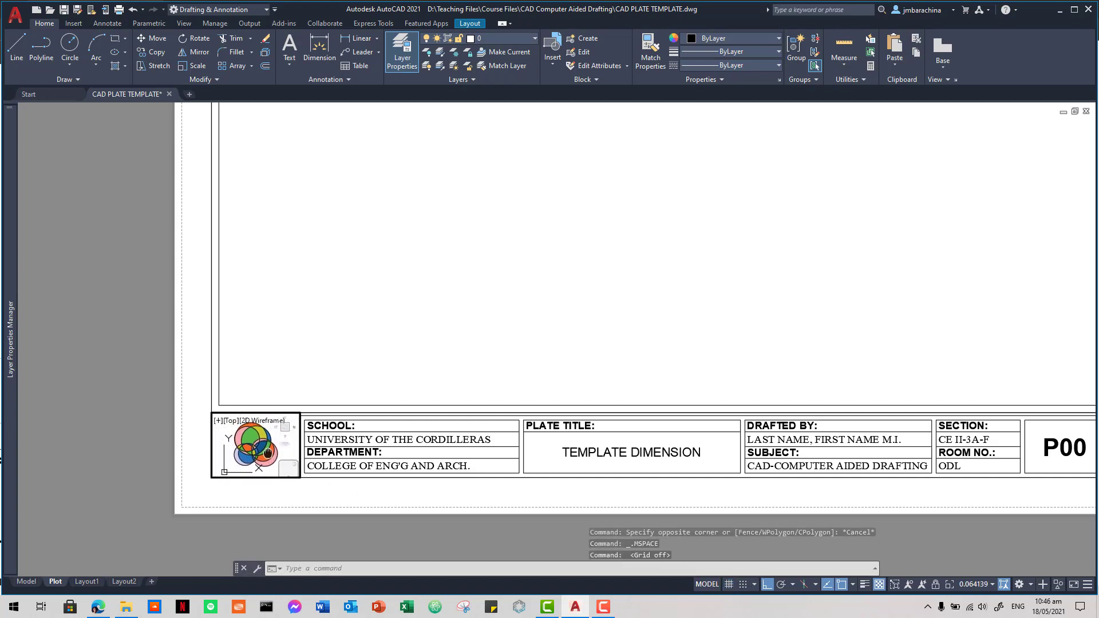
scroll(255, 447, up, 1)
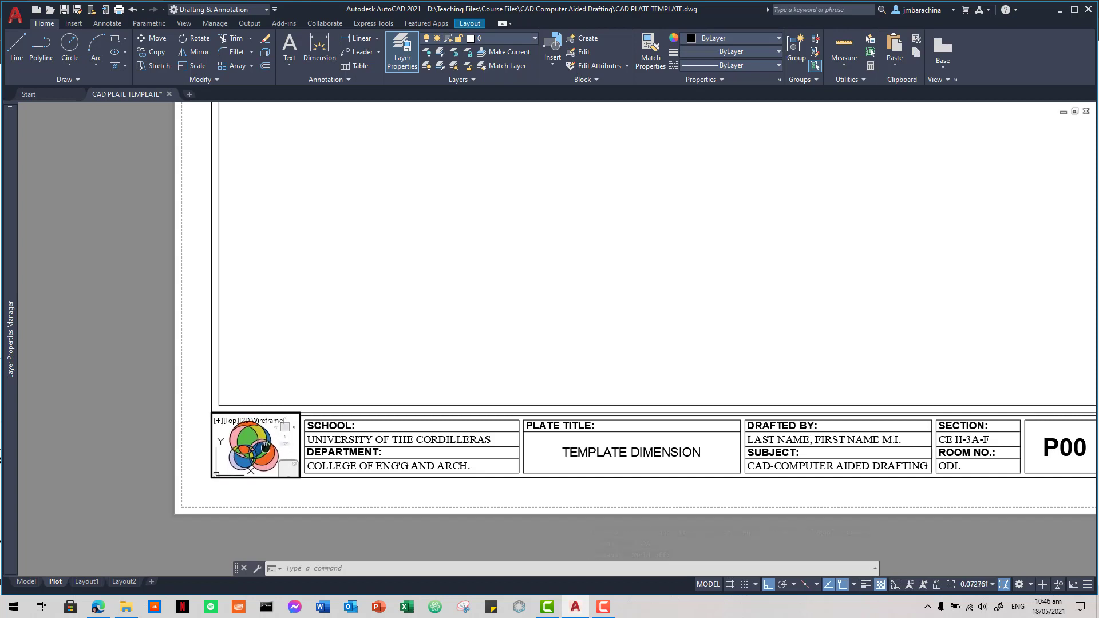
scroll(266, 446, up, 1)
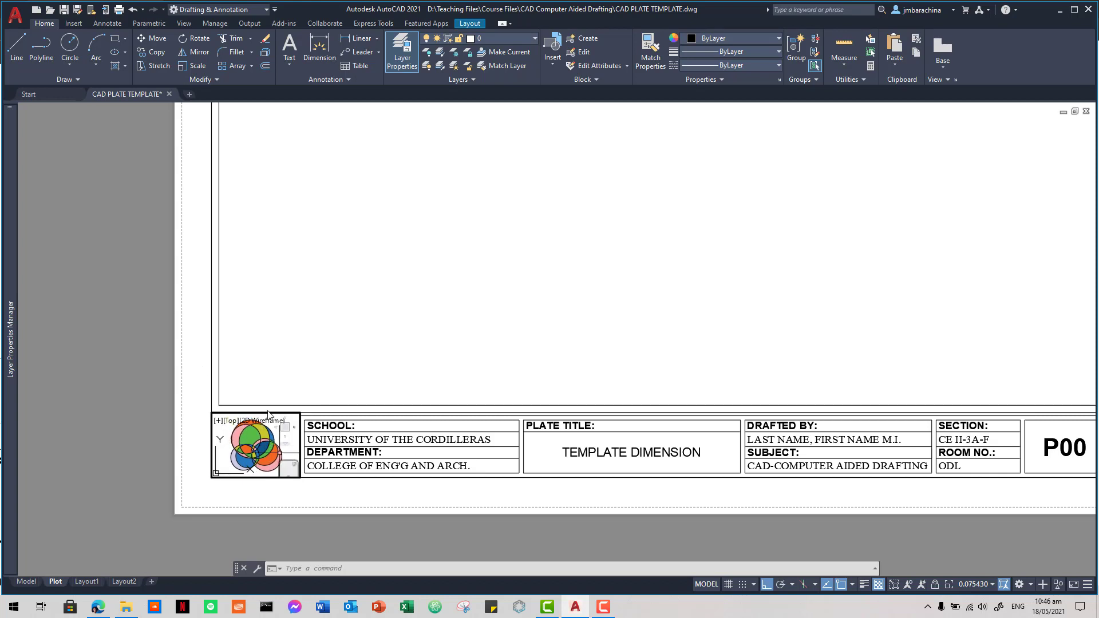
double_click(186, 369)
scroll(237, 458, up, 4)
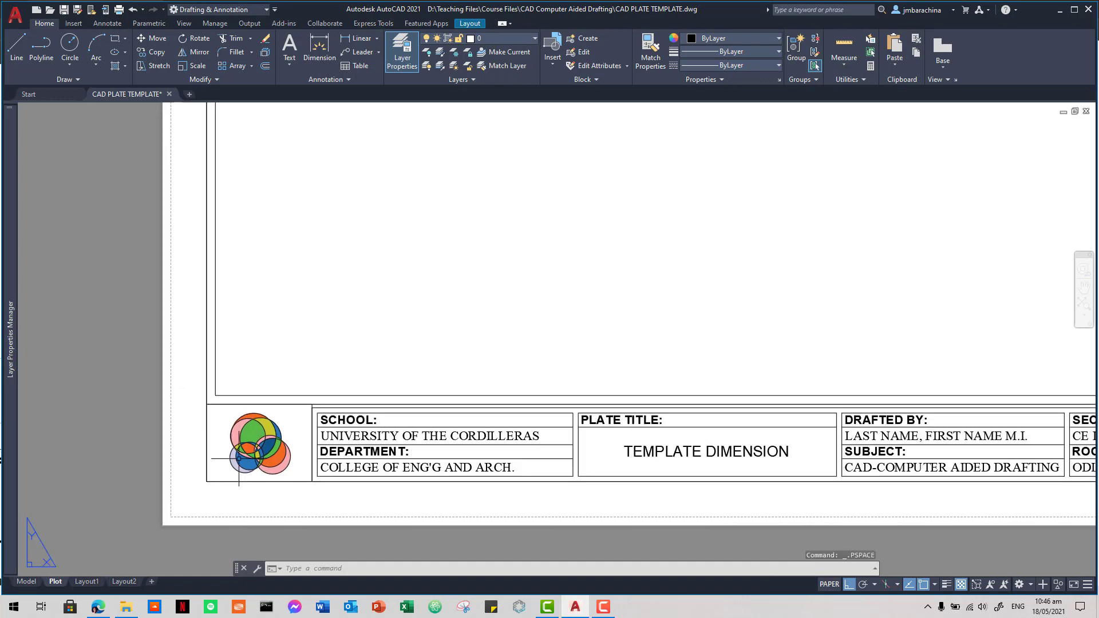
scroll(239, 458, up, 4)
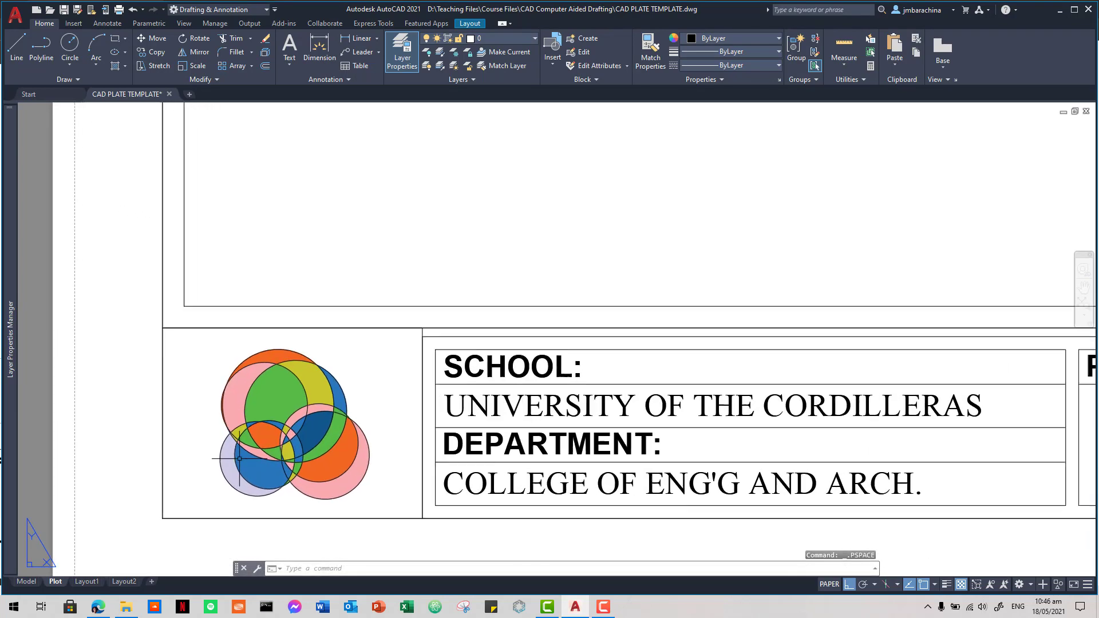
scroll(355, 438, up, 1)
middle_drag(351, 431, 731, 289)
scroll(778, 399, up, 3)
scroll(780, 404, up, 2)
scroll(650, 318, up, 3)
double_click(903, 206)
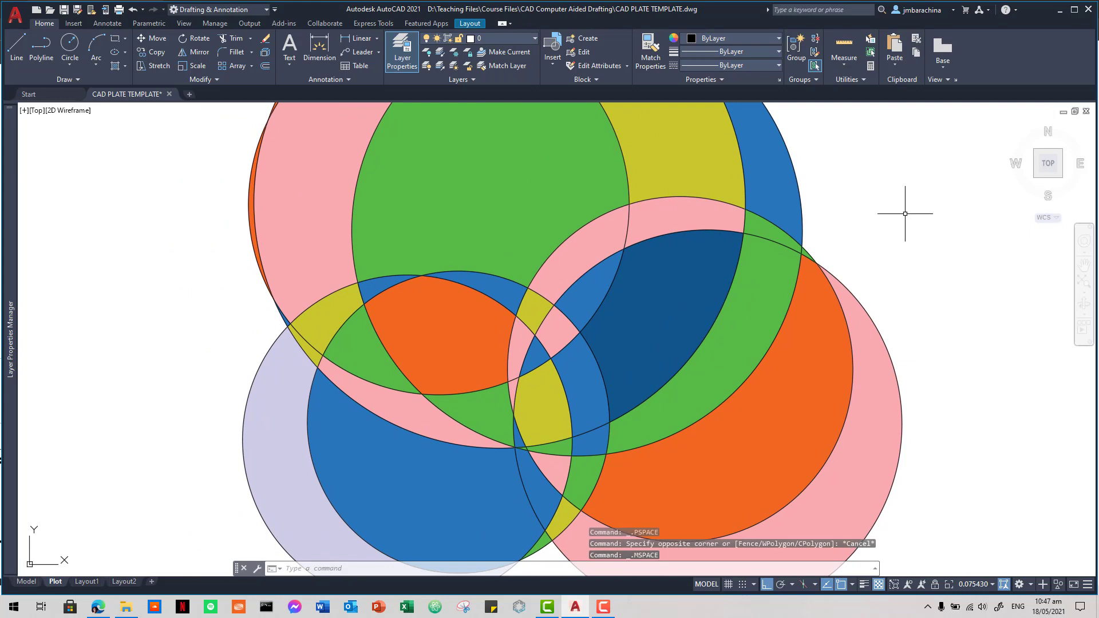
scroll(903, 265, down, 1)
scroll(903, 265, up, 1)
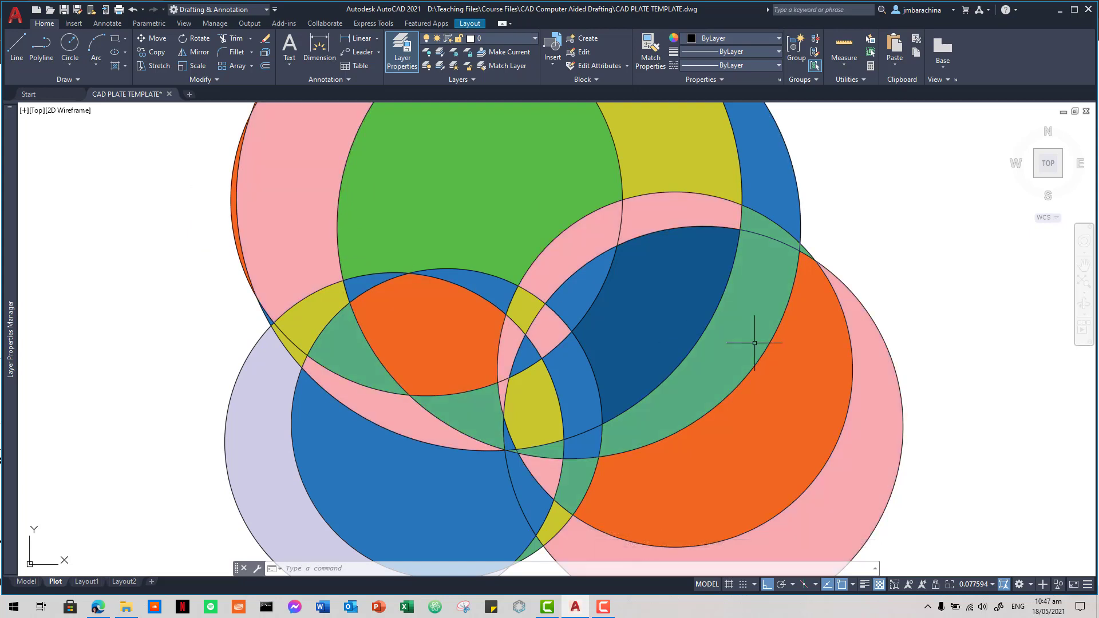
scroll(892, 323, down, 1)
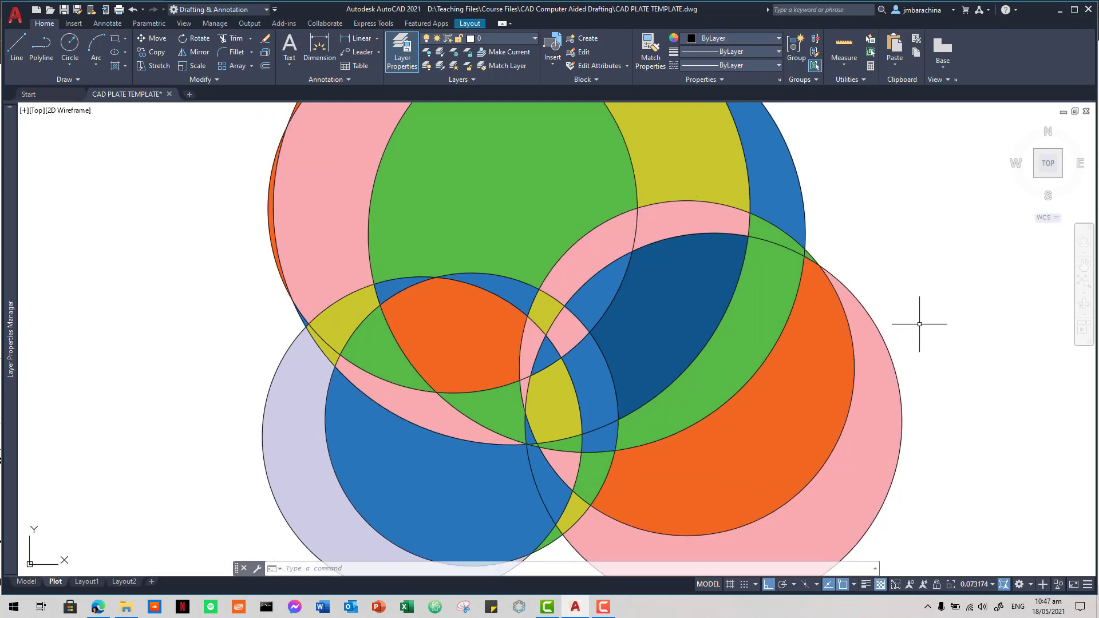
key(Escape)
key(Escape)
key(Escape)
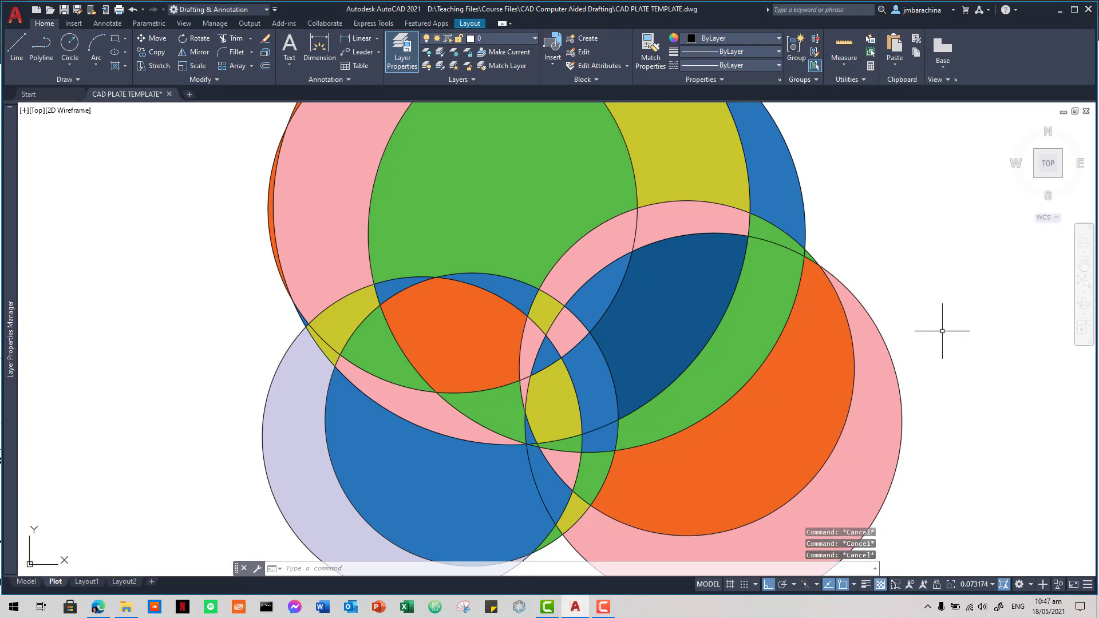
scroll(941, 331, down, 10)
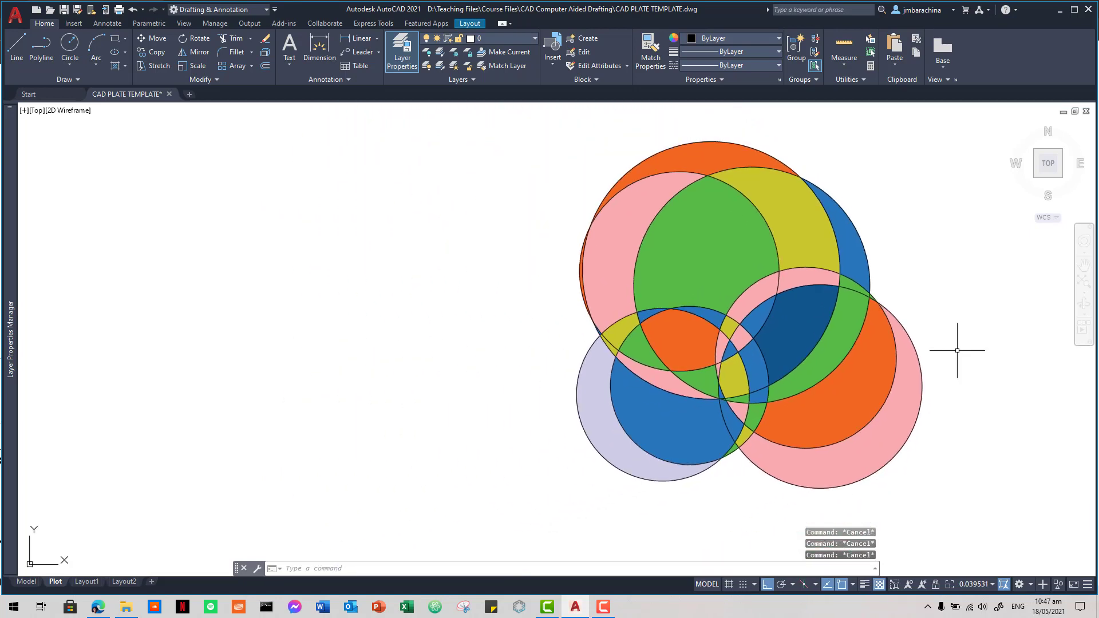
key(ctrl+z)
key(ctrl+z)
key(ctrl+z)
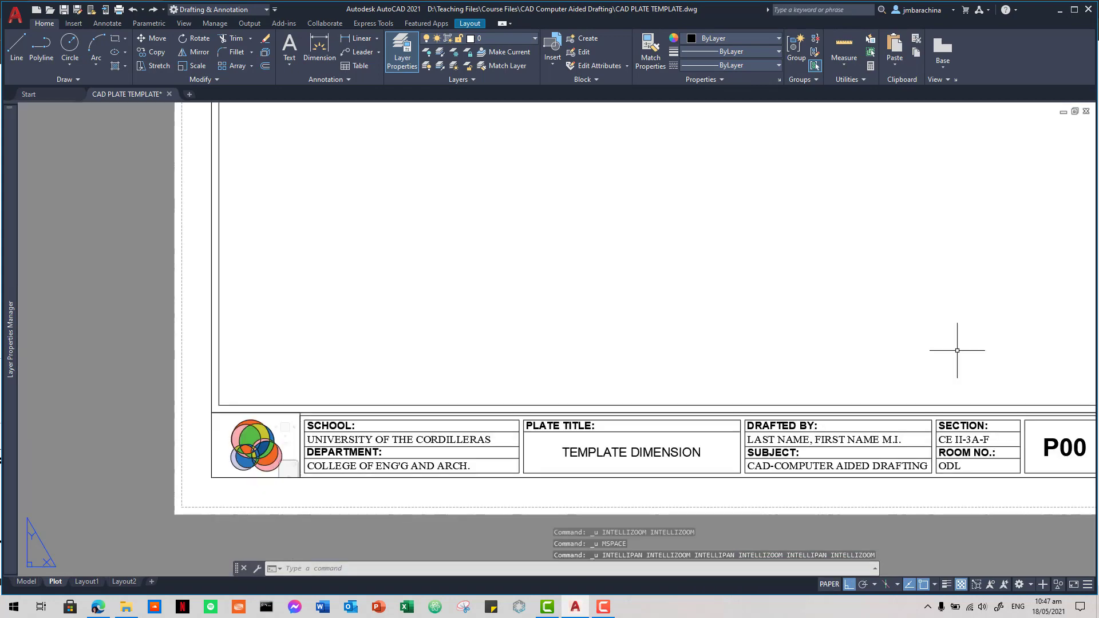
Step: Enlarge the circles inside the logo viewport to a scale of about 0.091, centre them in the cell and return to paper space
scroll(199, 466, up, 5)
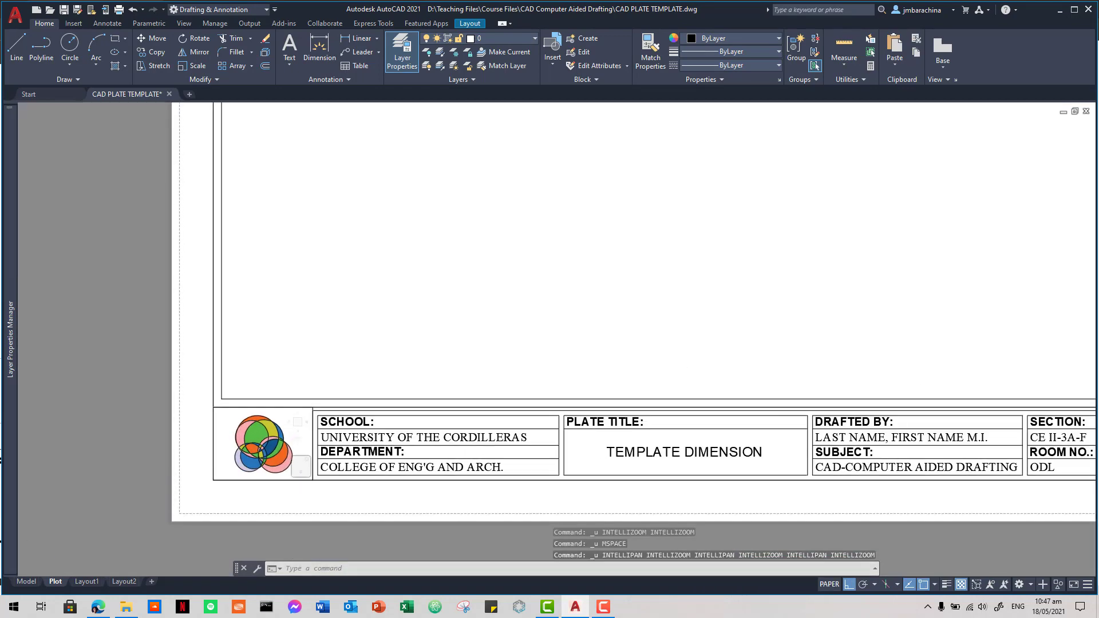
scroll(199, 466, up, 5)
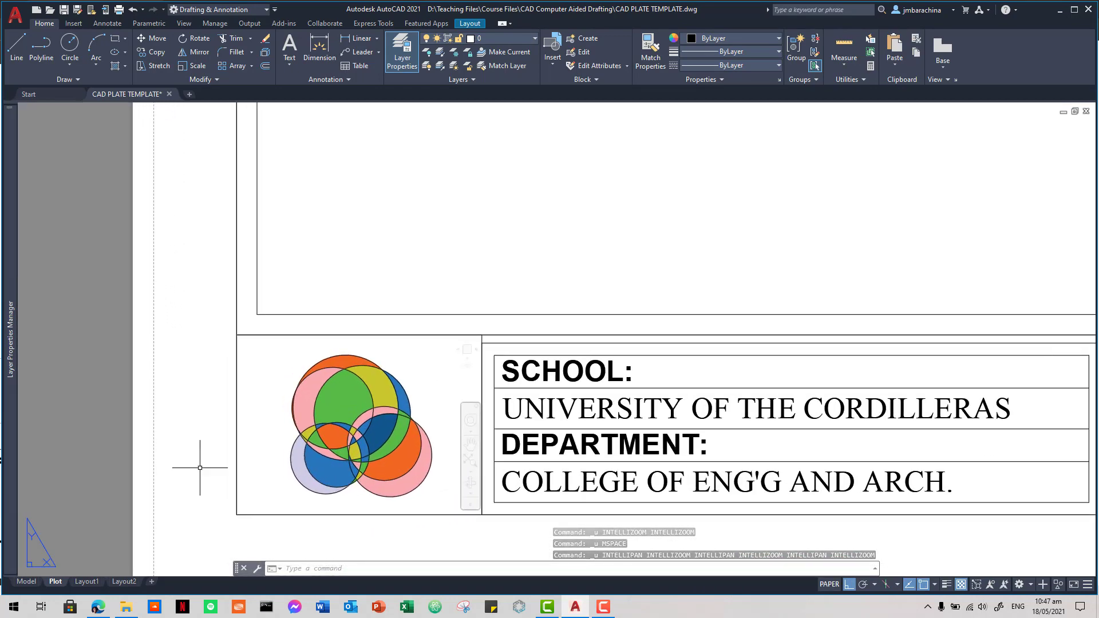
scroll(201, 465, up, 5)
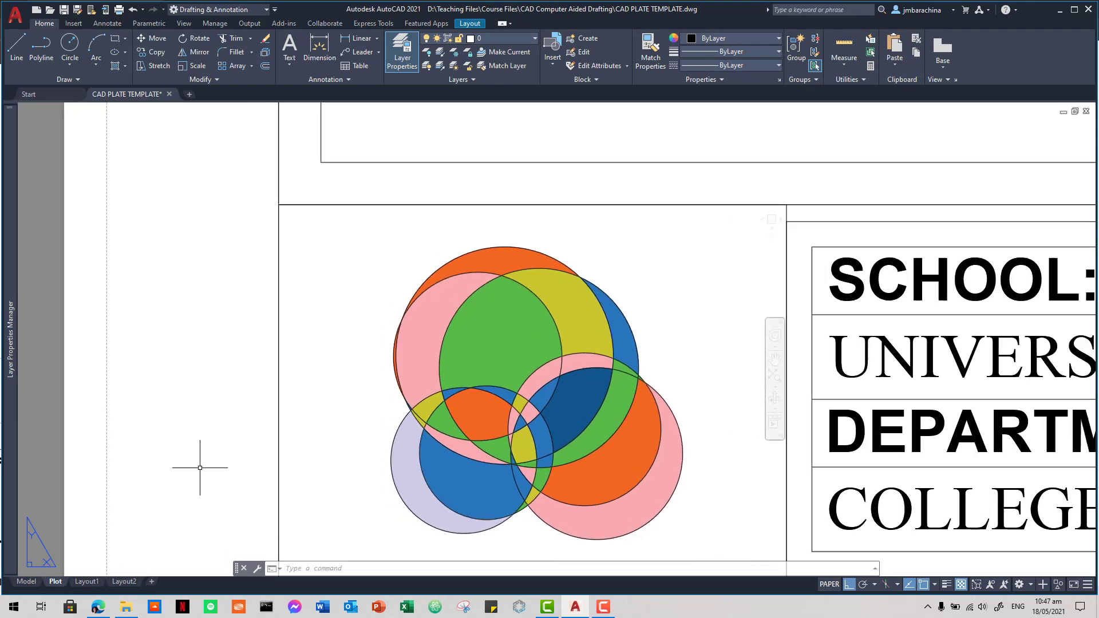
scroll(201, 465, up, 1)
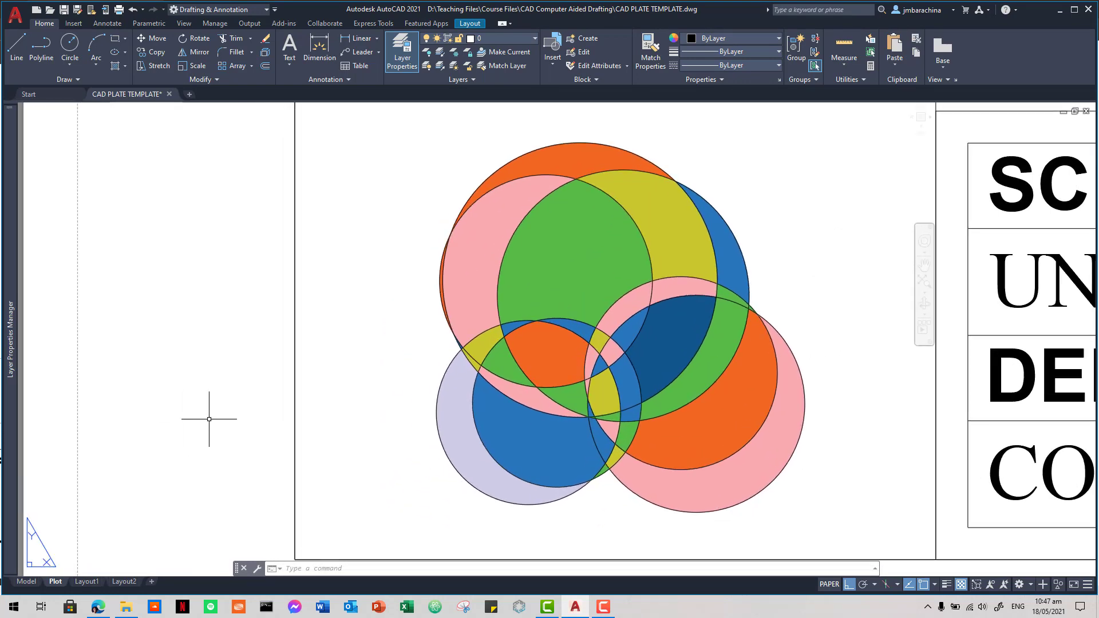
middle_drag(209, 418, 174, 434)
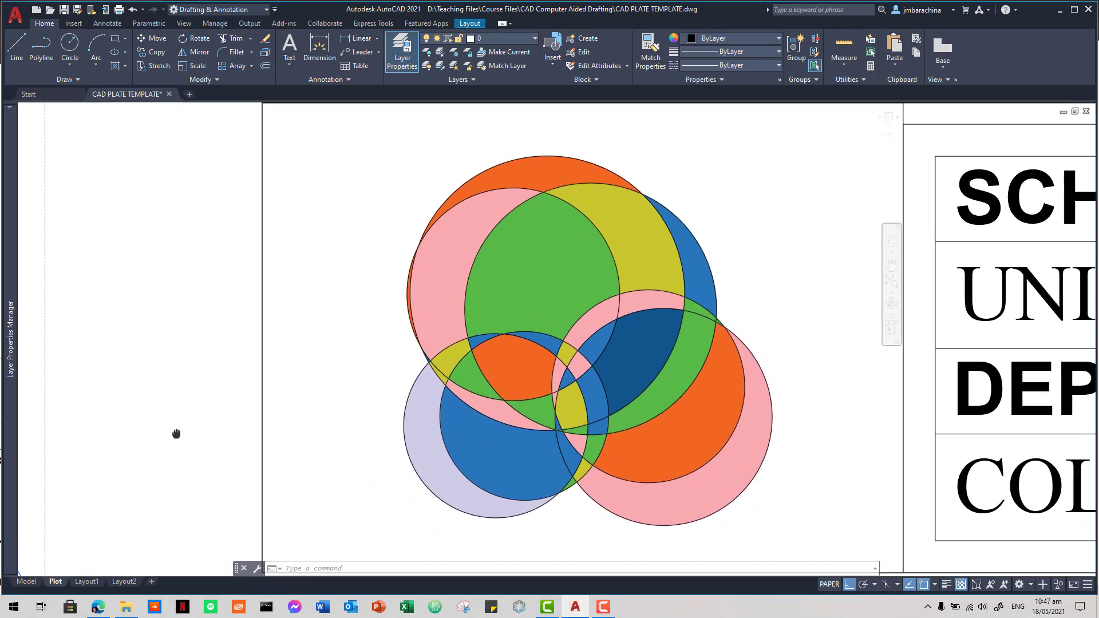
click(166, 407)
key(Escape)
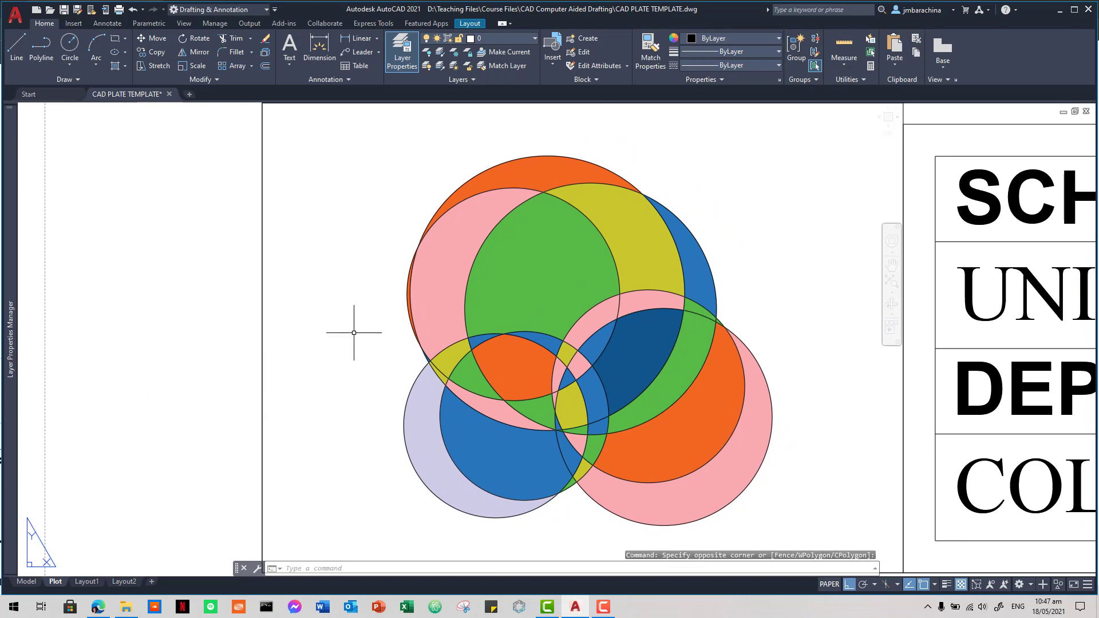
double_click(348, 340)
scroll(352, 338, up, 3)
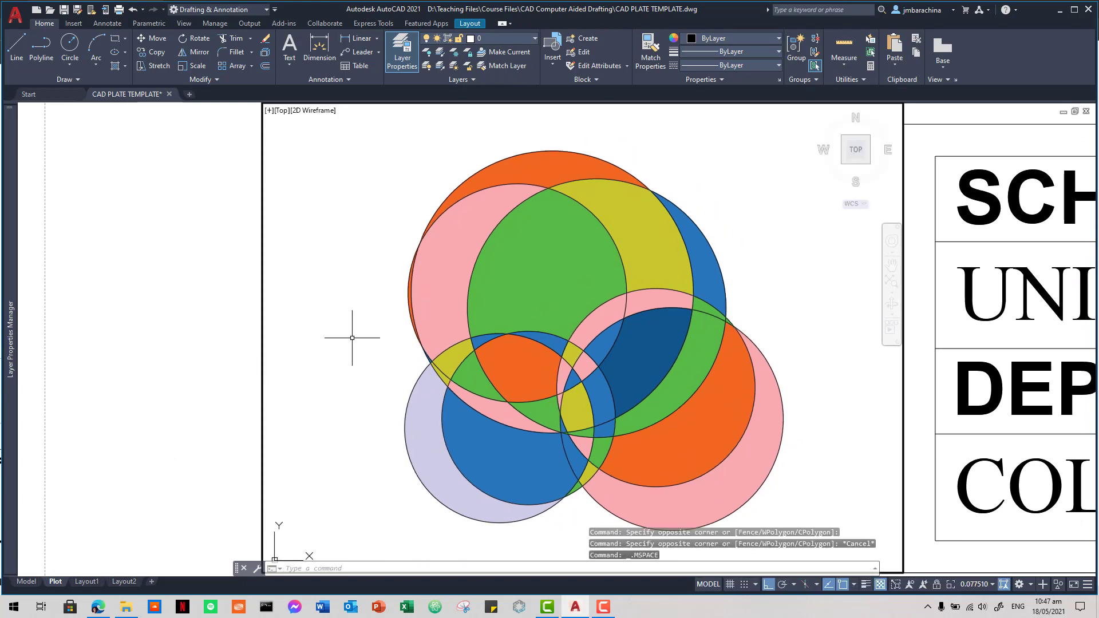
scroll(405, 360, up, 3)
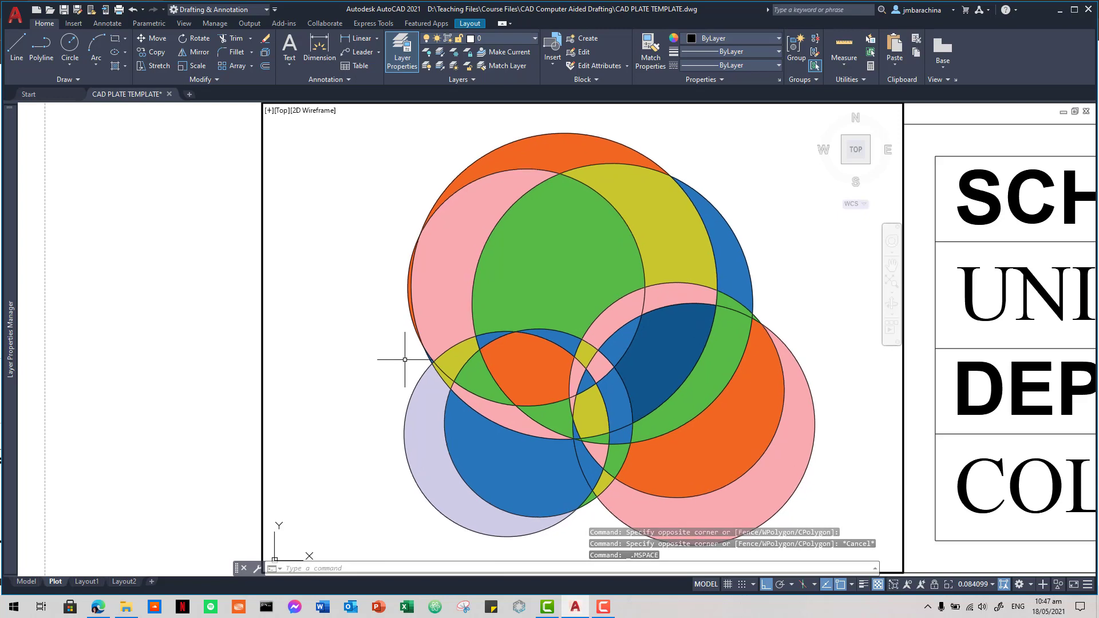
middle_drag(406, 360, 387, 355)
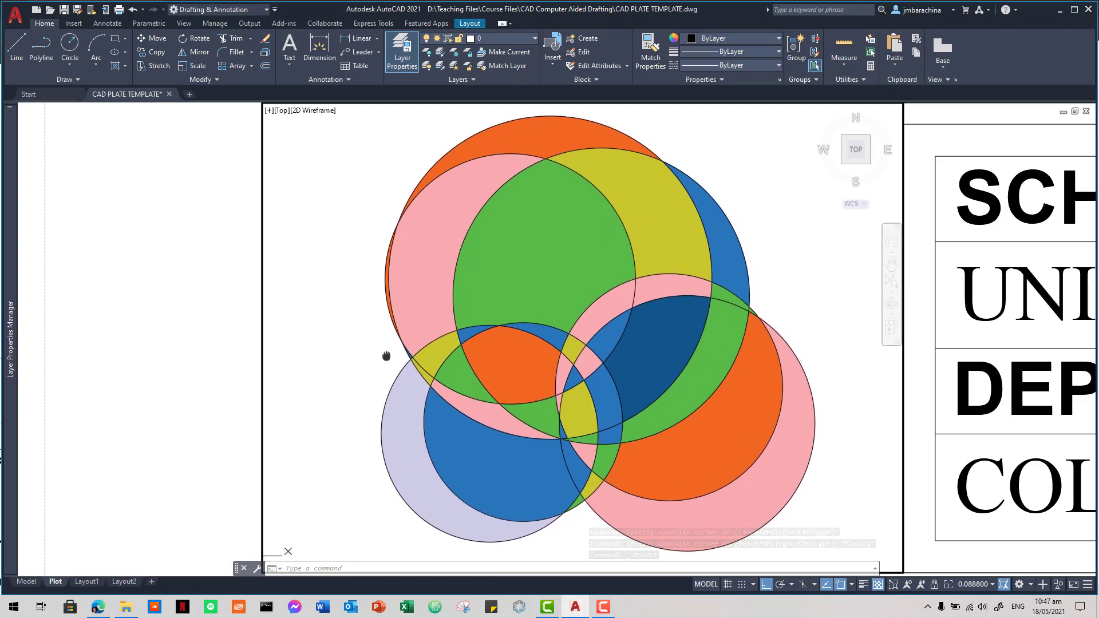
scroll(387, 354, up, 1)
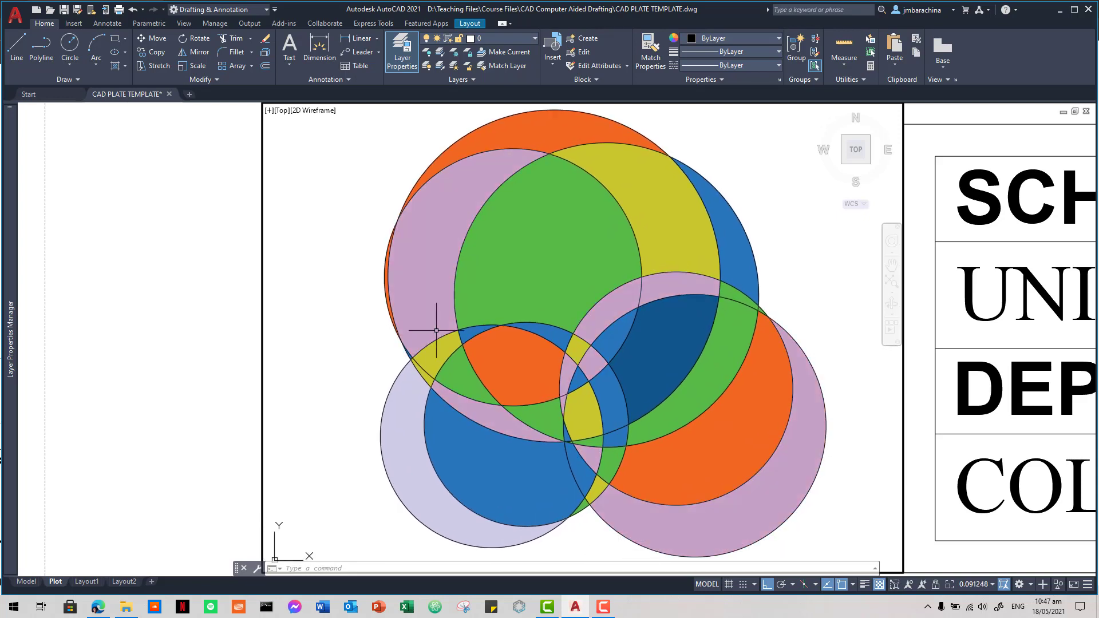
middle_drag(435, 330, 421, 332)
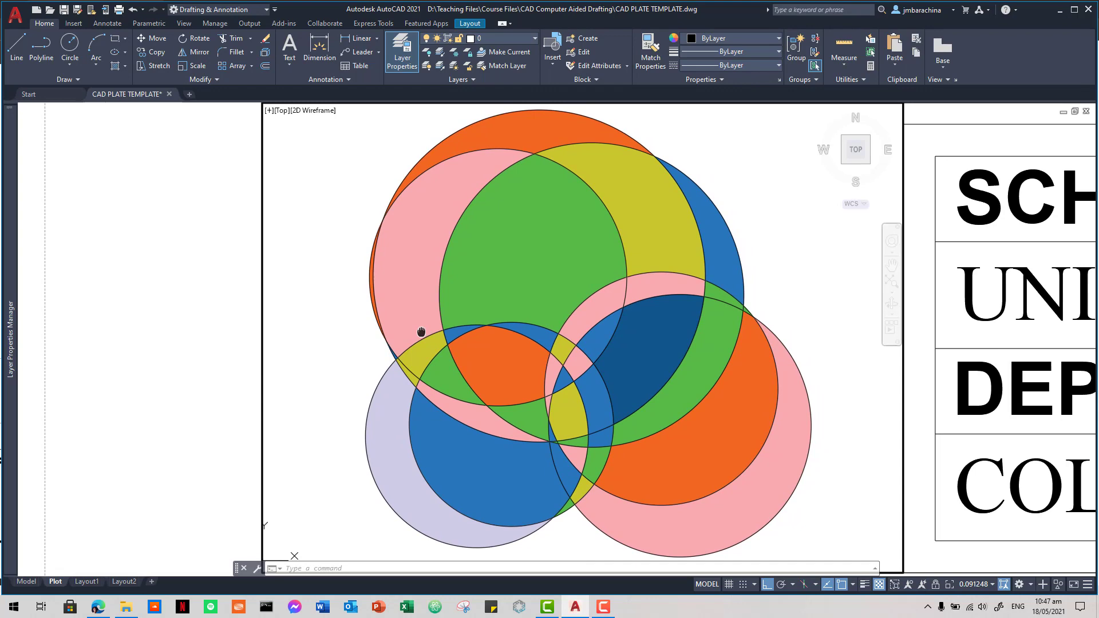
double_click(152, 321)
scroll(738, 469, down, 5)
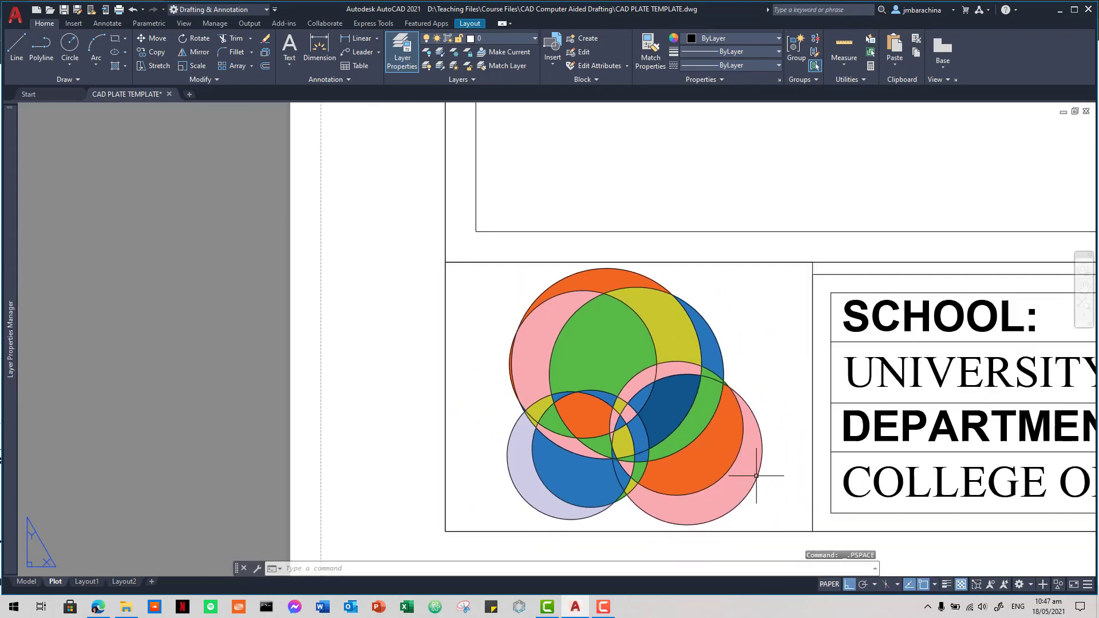
scroll(820, 474, down, 5)
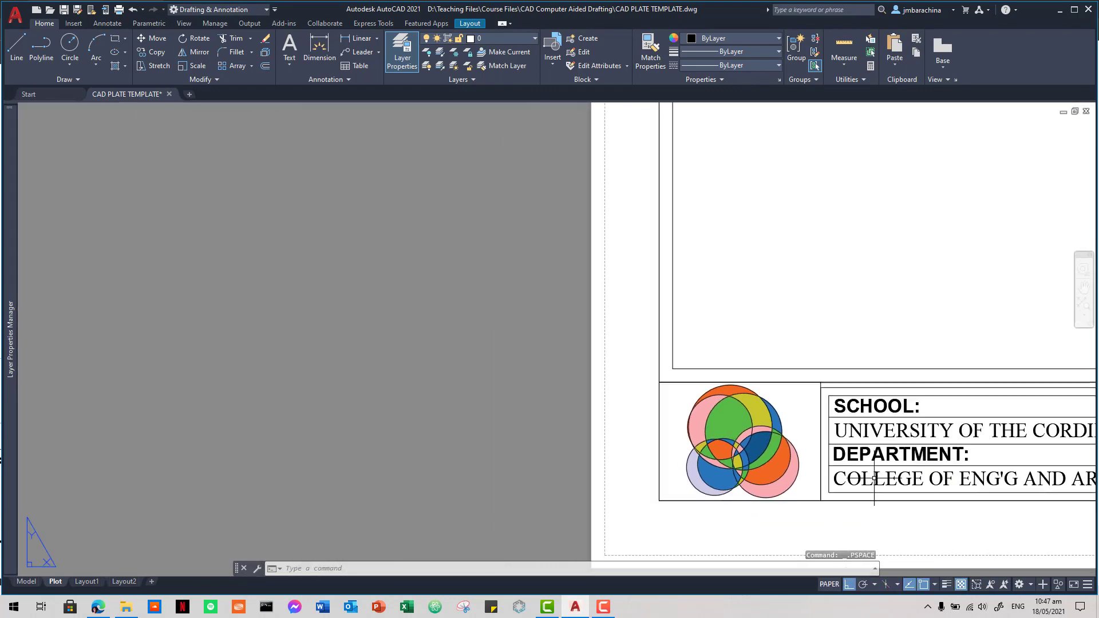
scroll(910, 470, down, 5)
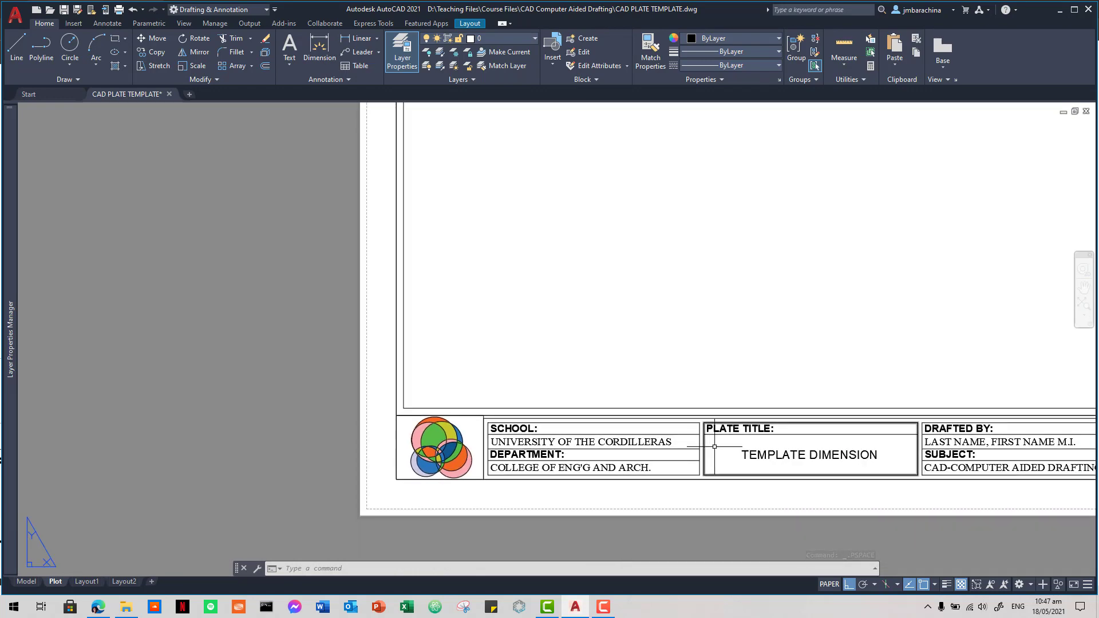
scroll(698, 405, down, 5)
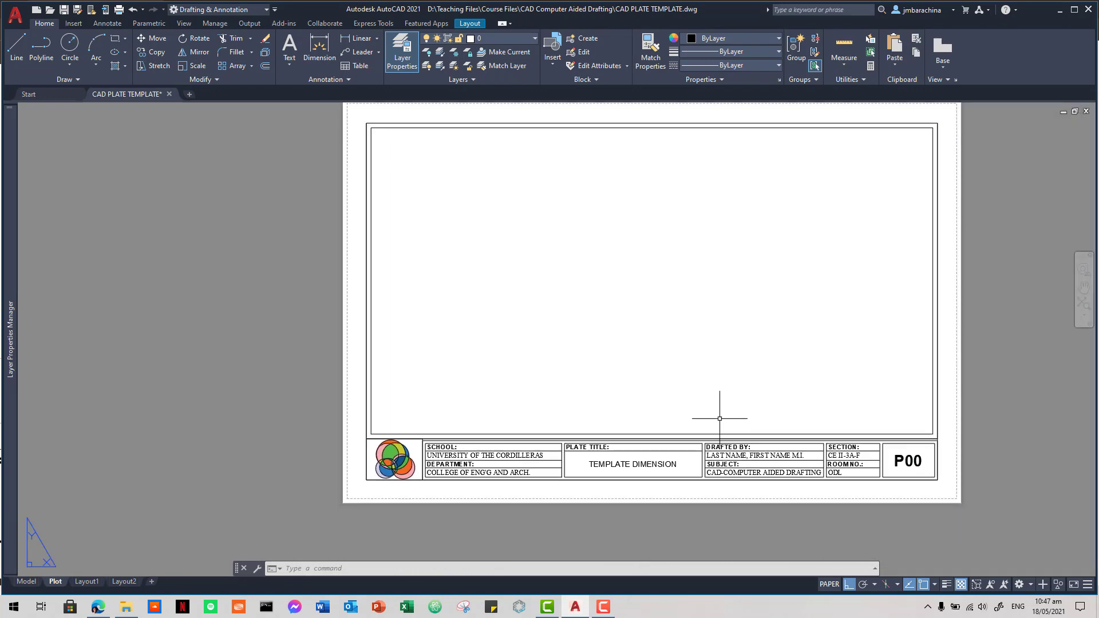
click(1086, 585)
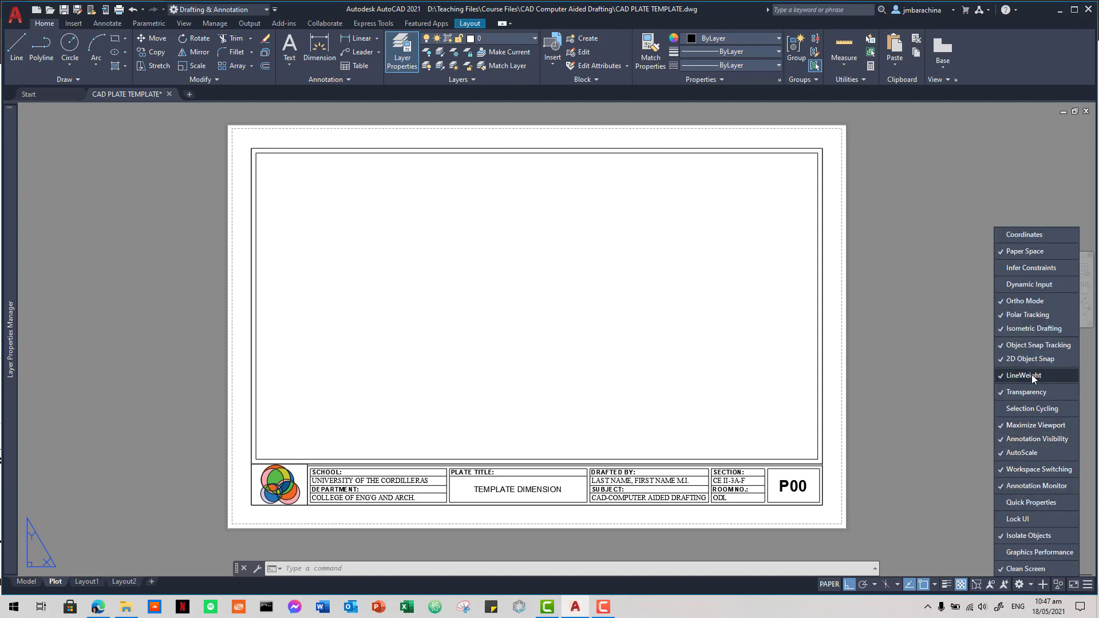
key(Escape)
key(Escape)
key(Escape)
click(911, 362)
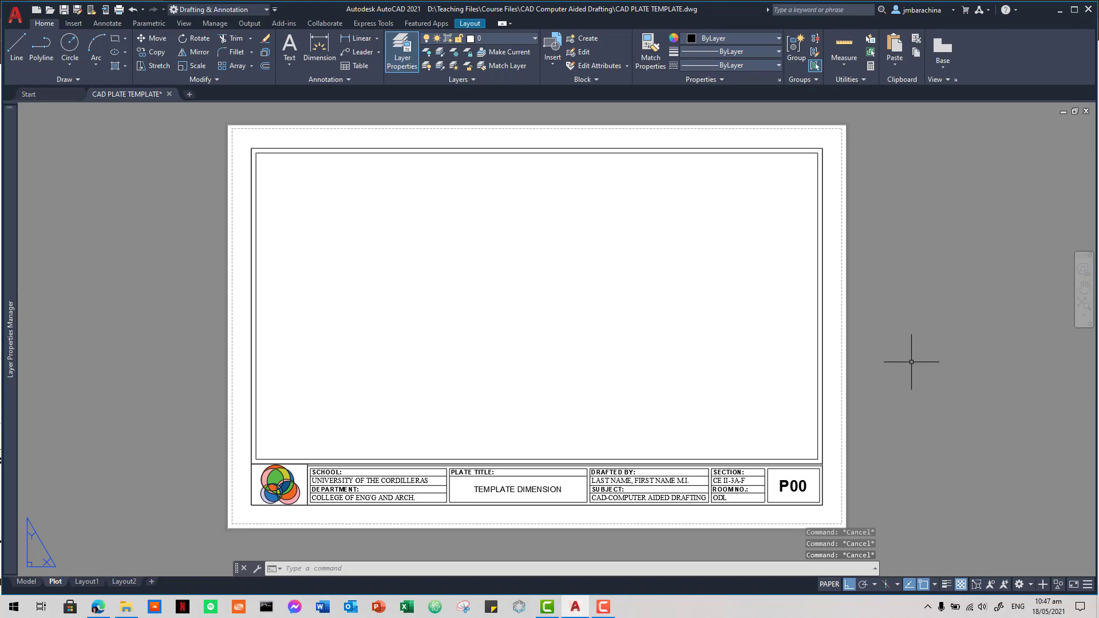
Step: Turn on lineweight display with a 0.05 mm default and raise the lineweight display scale slightly
text(linewei)
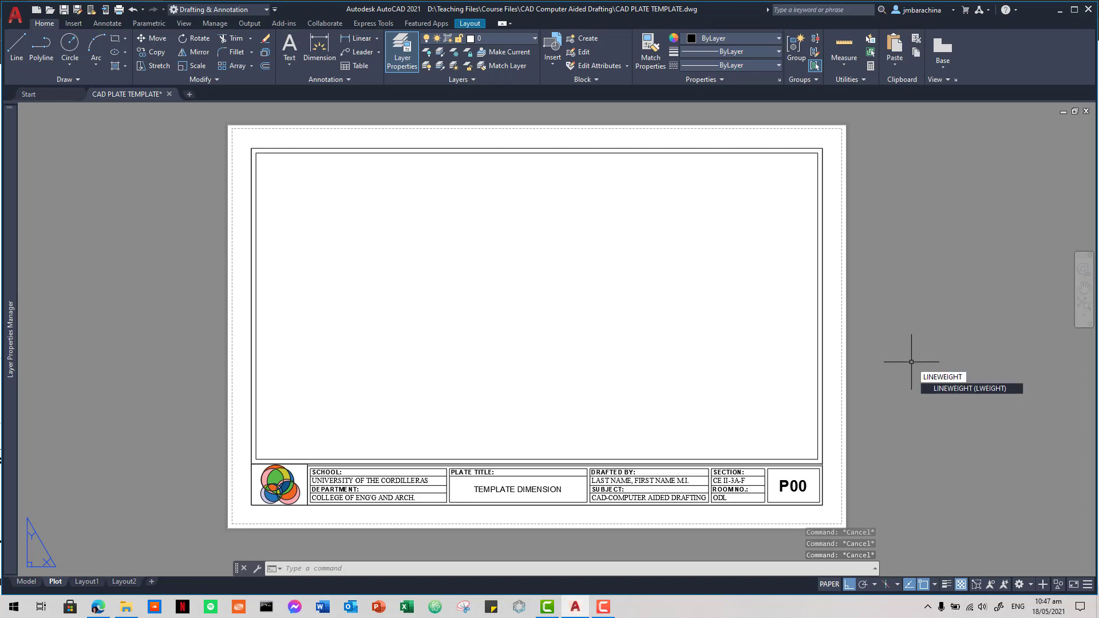
text(ght)
key(Return)
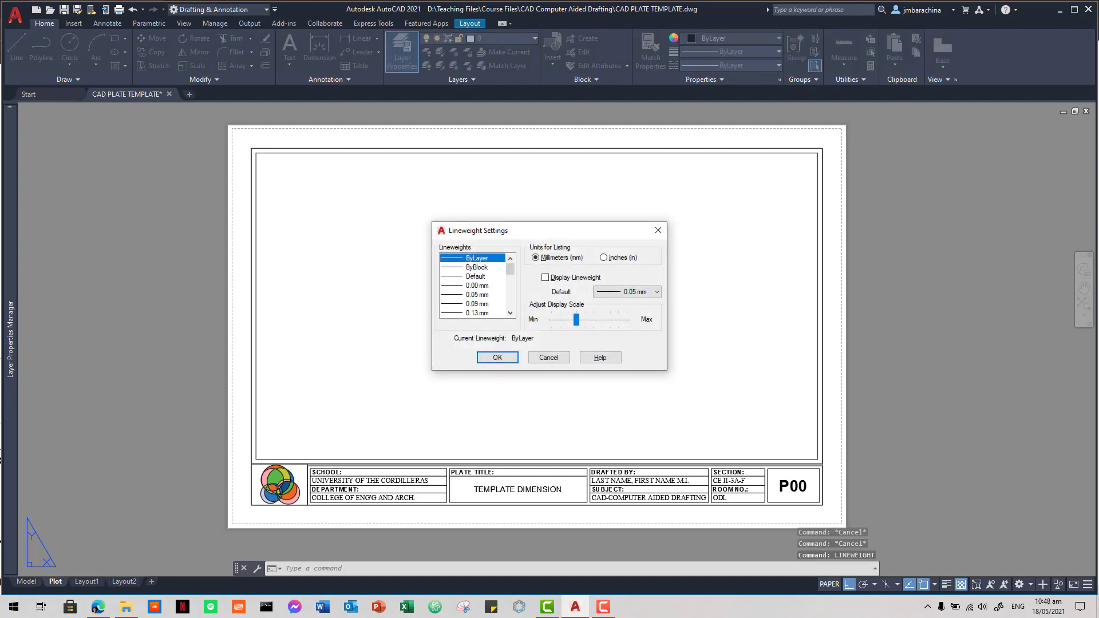
click(545, 279)
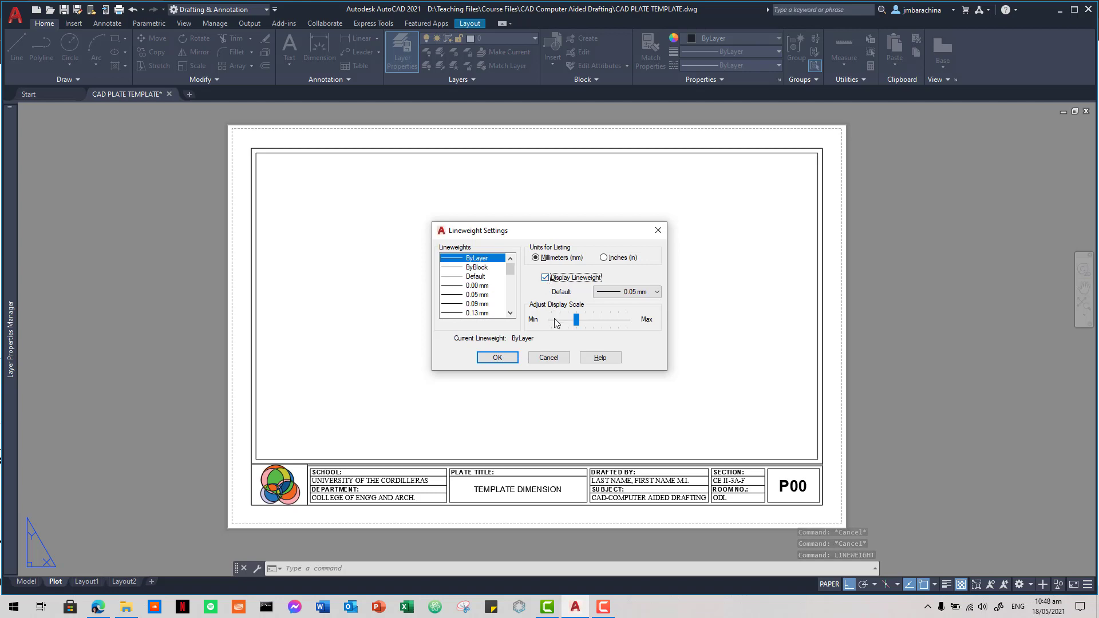
click(628, 295)
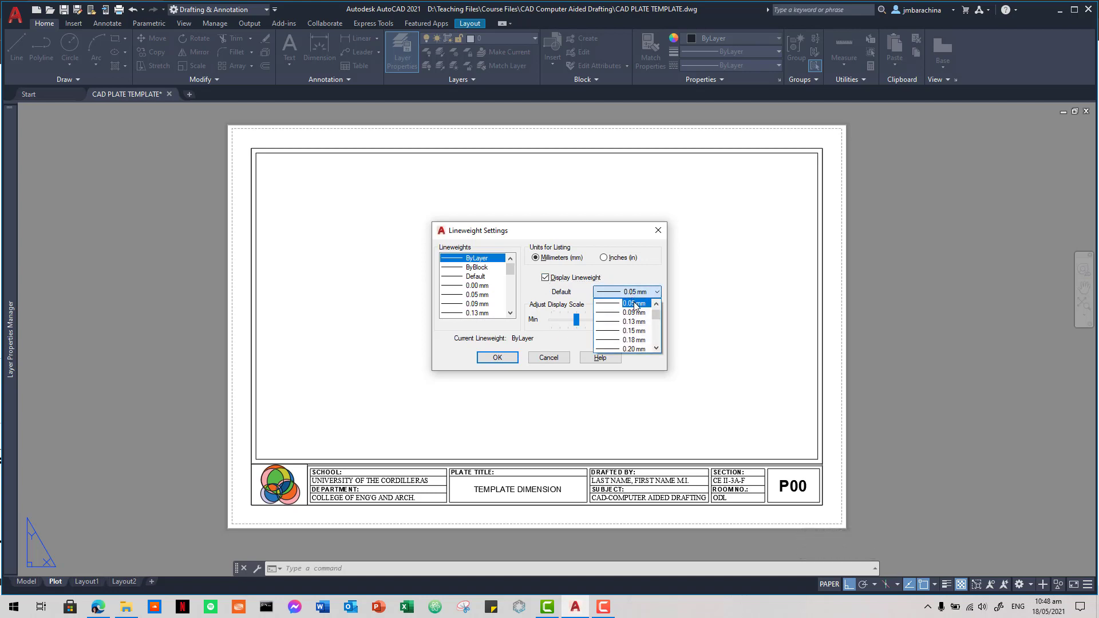
click(637, 309)
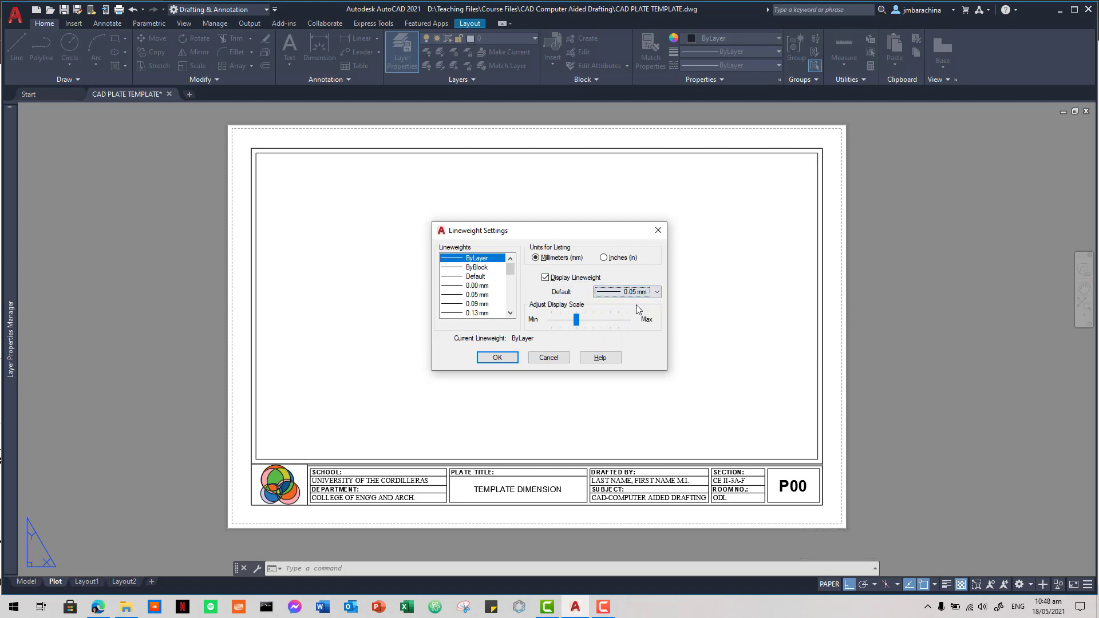
click(577, 319)
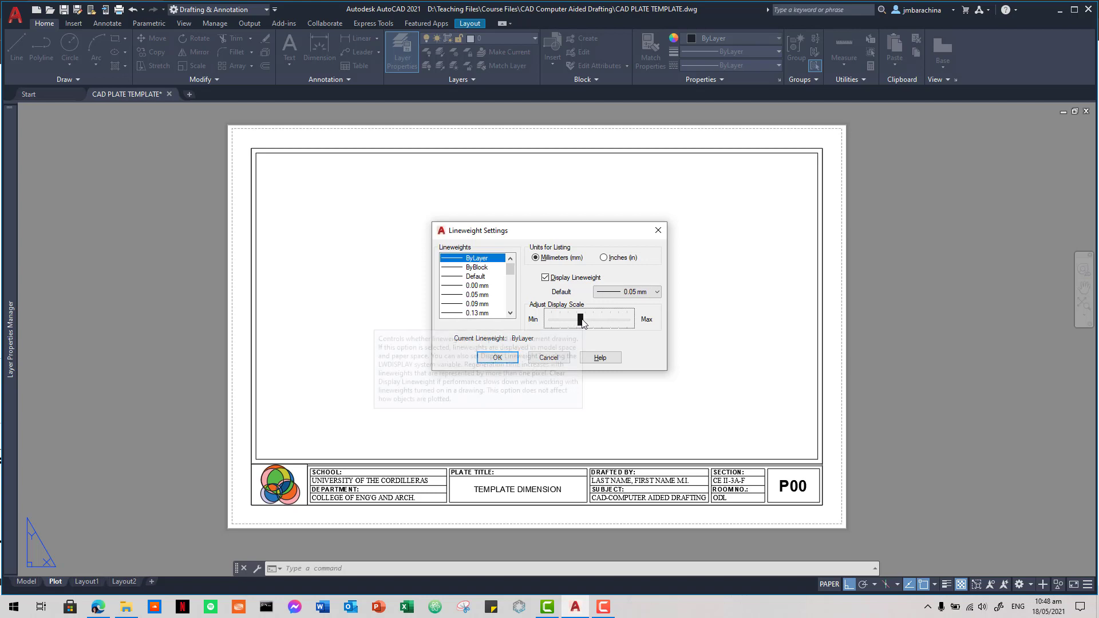
drag(582, 319, 591, 322)
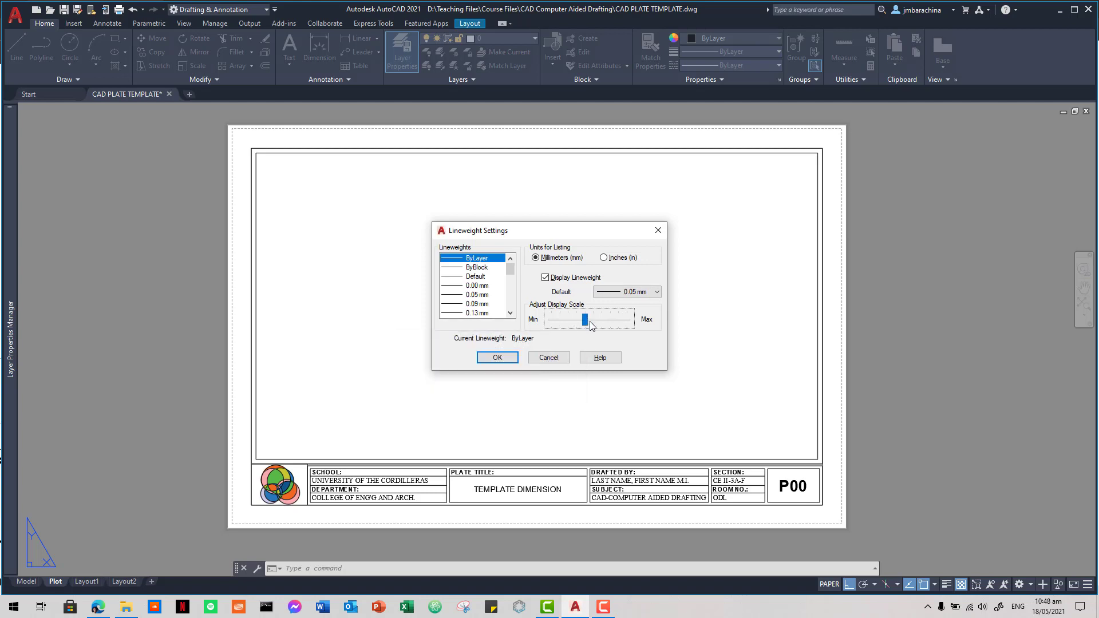
click(498, 358)
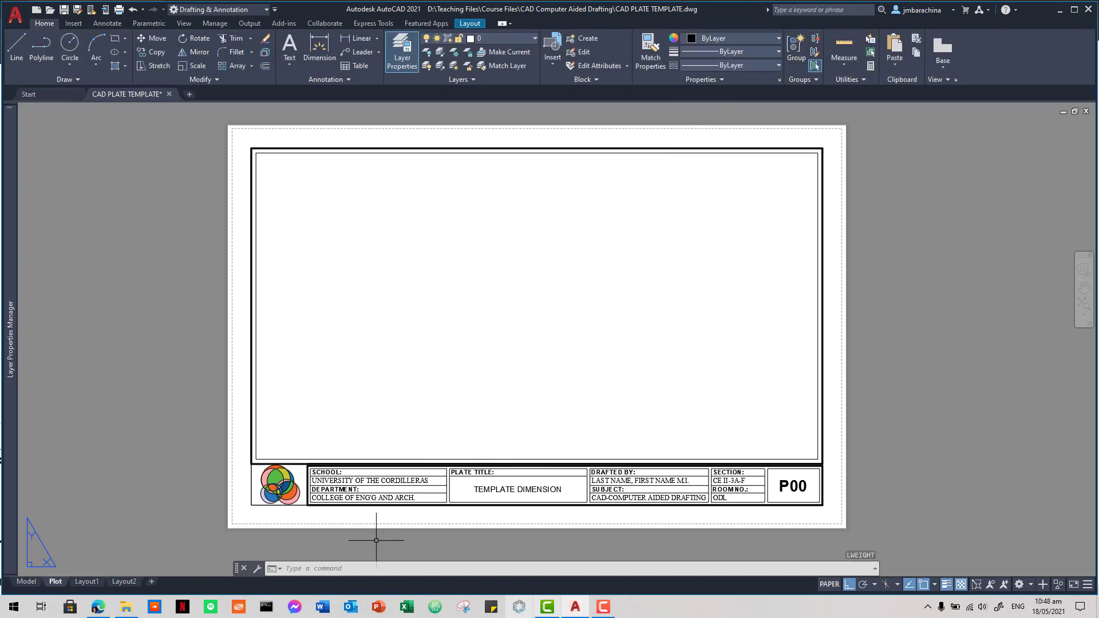
scroll(770, 496, up, 2)
scroll(770, 495, up, 1)
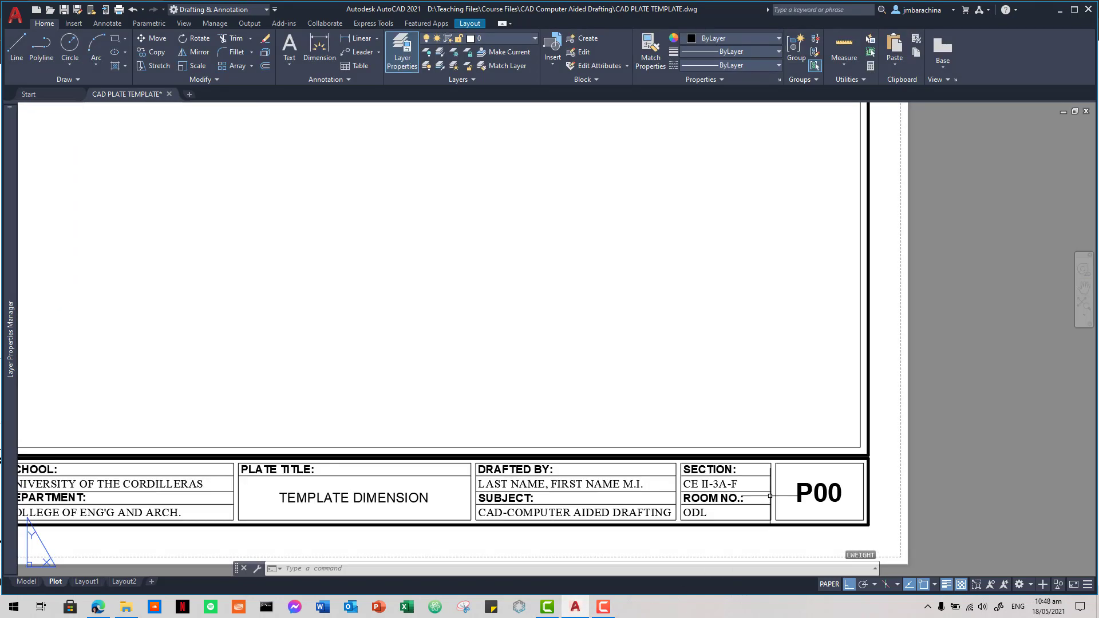
right_click(678, 172)
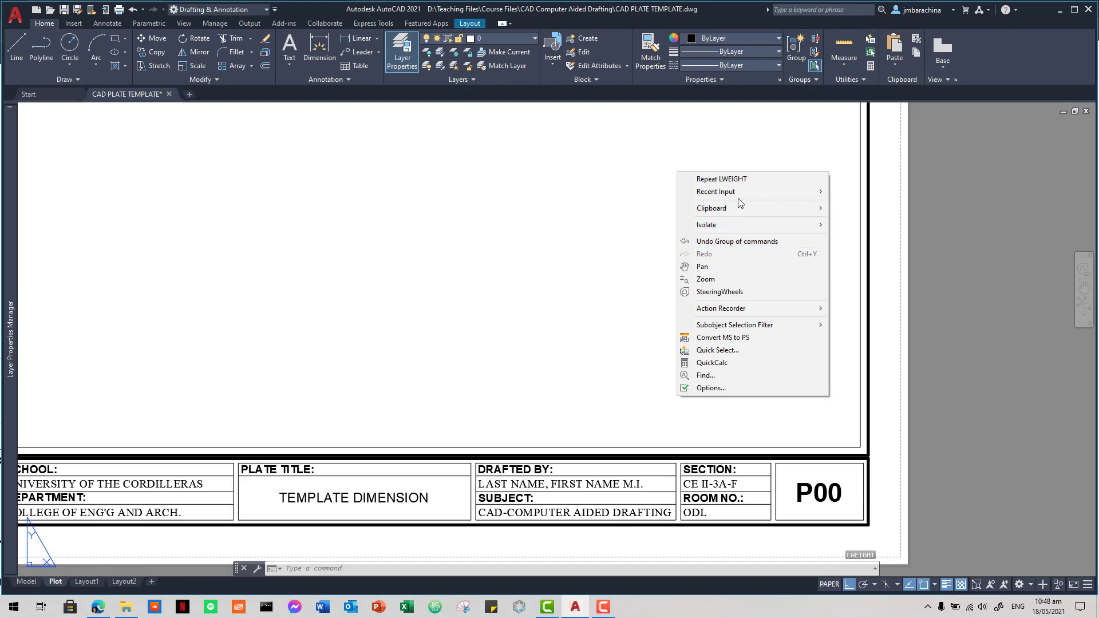
click(596, 244)
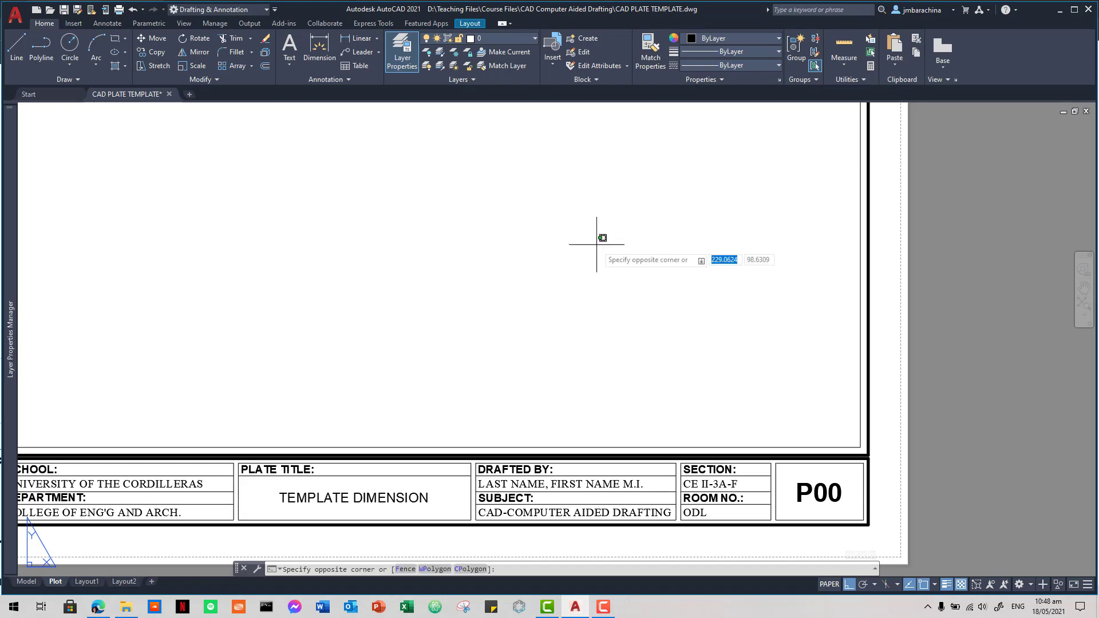
key(Escape)
key(Escape)
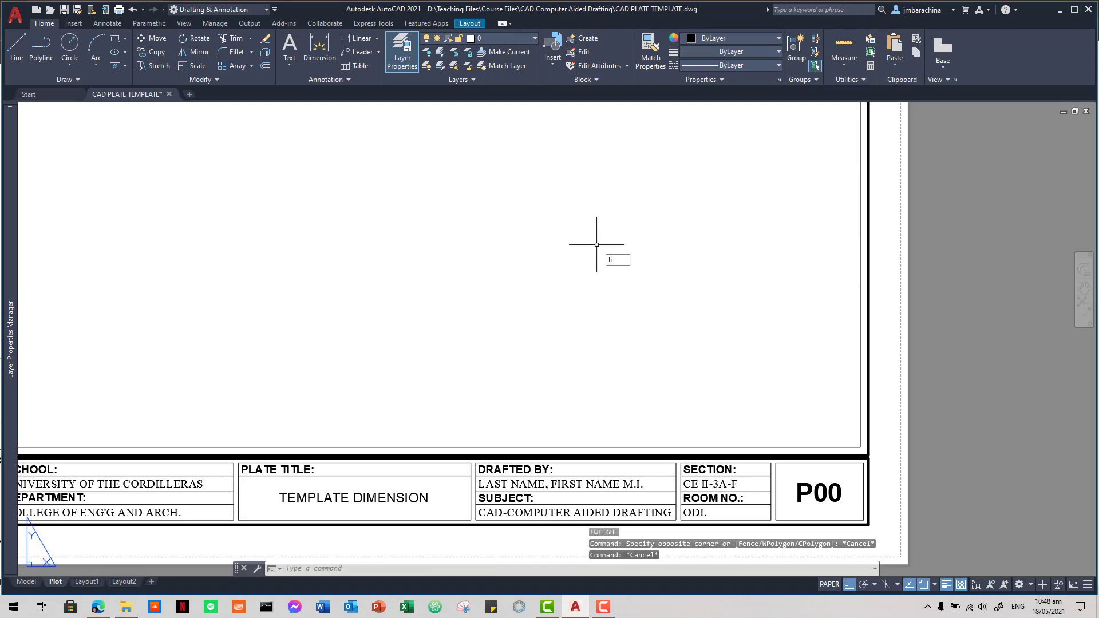
key(Return)
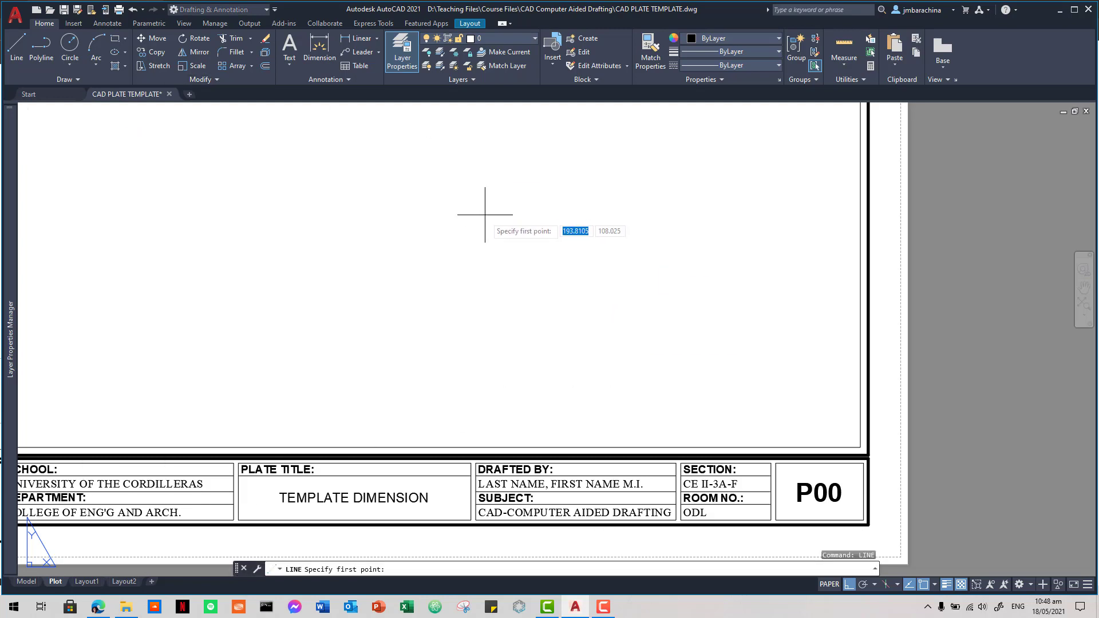
key(Escape)
key(Escape)
key(Escape)
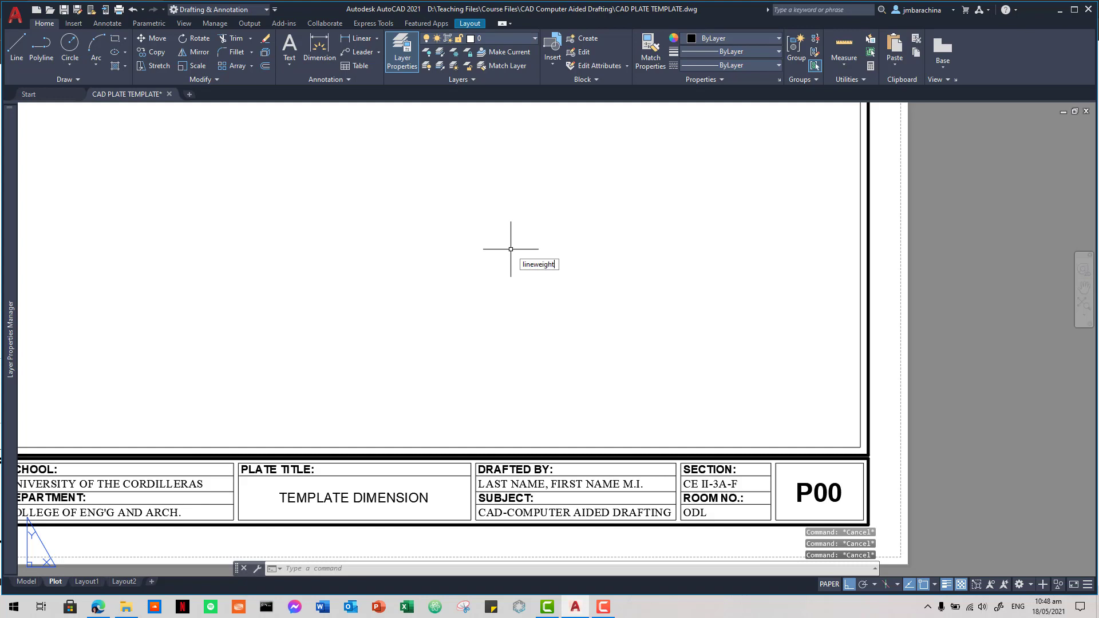
Step: Lower the lineweight display scale by a few notches and regenerate the layout
key(Return)
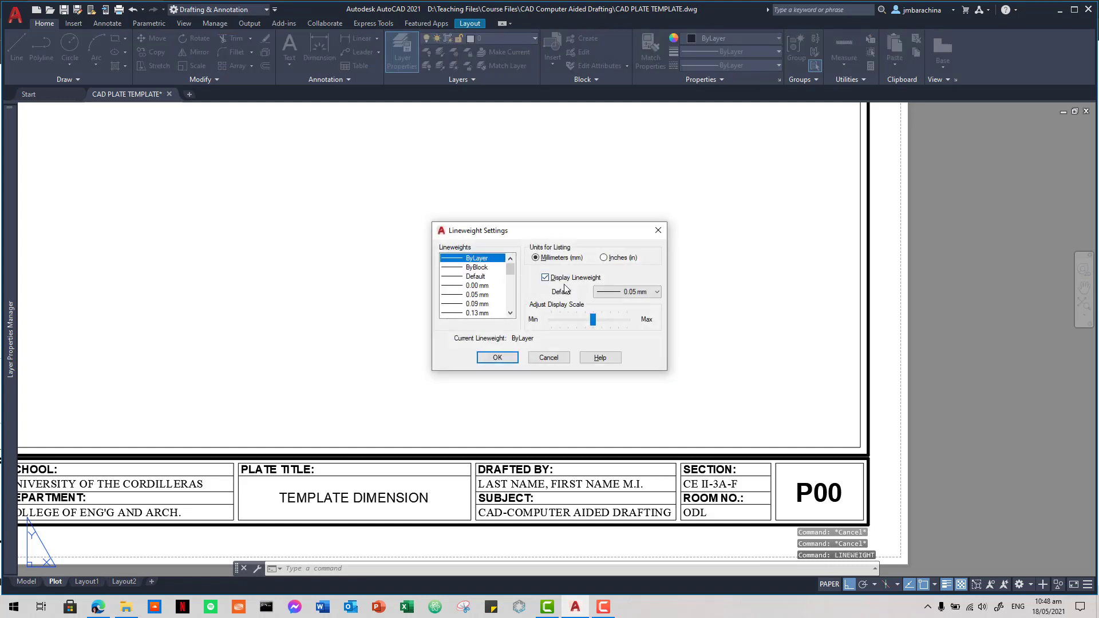
click(577, 322)
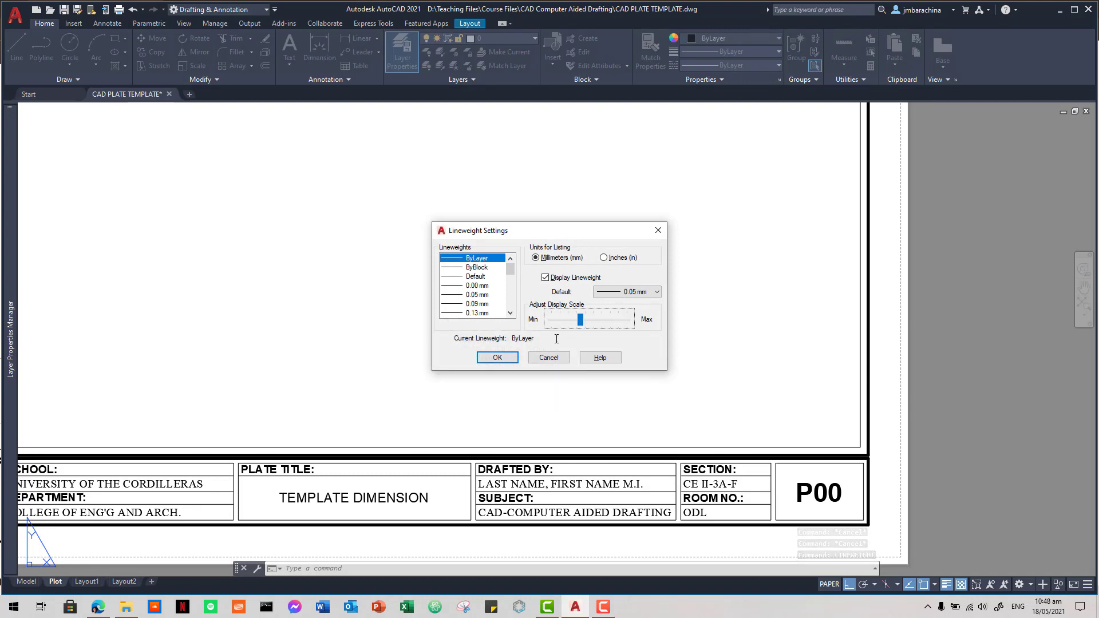
click(497, 357)
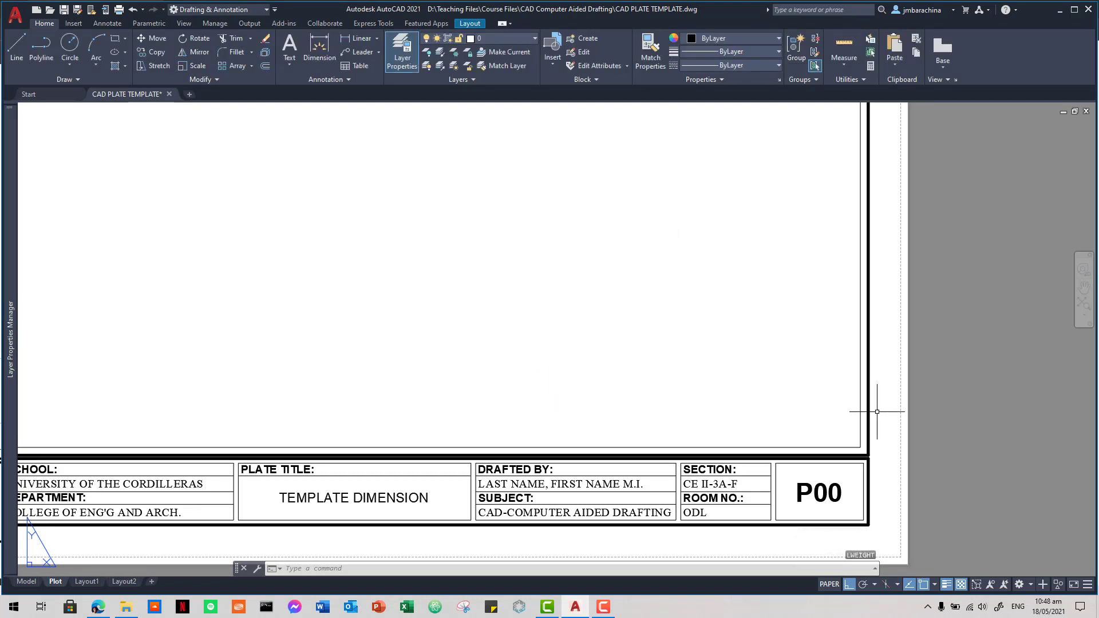
scroll(890, 411, down, 1)
key(Return)
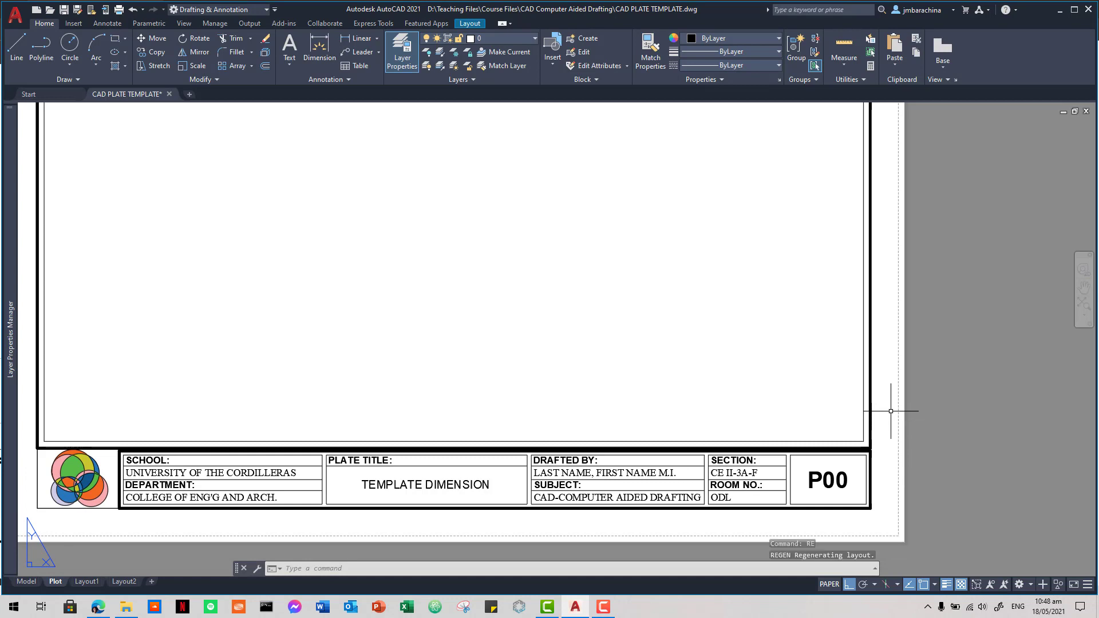
Step: Reduce the lineweight display scale further toward the minimum in the lineweight settings
scroll(884, 415, down, 1)
scroll(883, 416, down, 2)
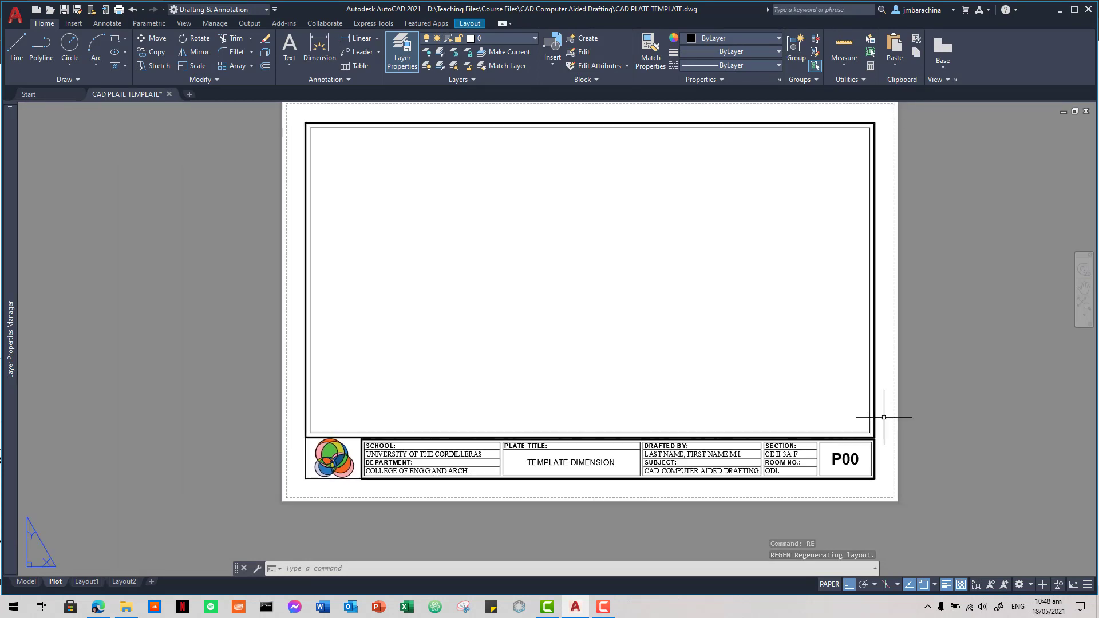
scroll(883, 418, down, 1)
scroll(813, 417, up, 3)
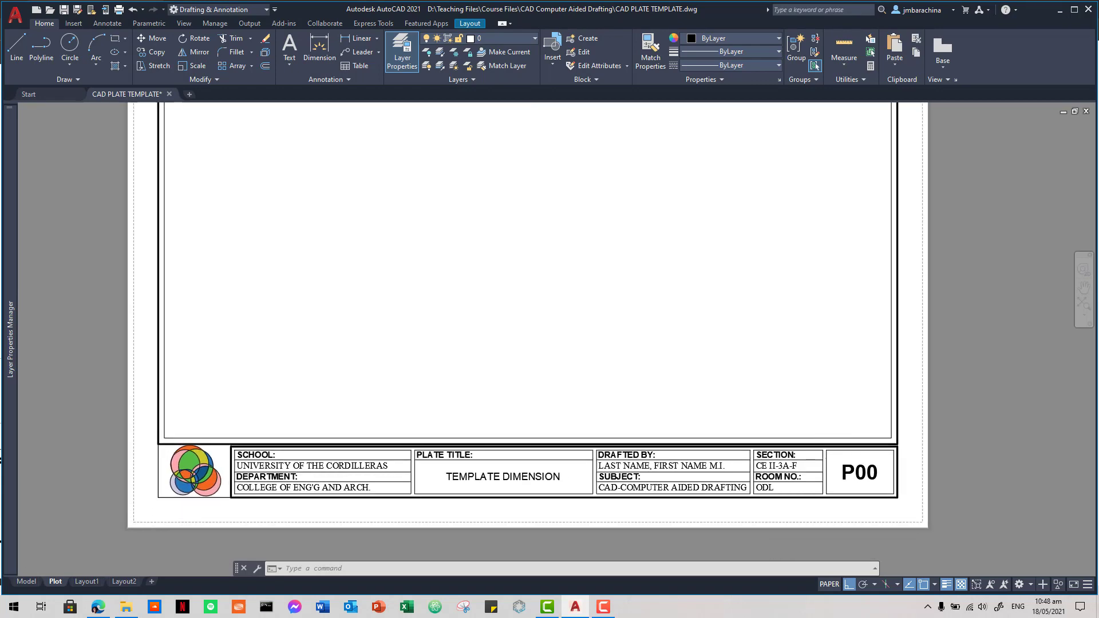
scroll(815, 419, up, 2)
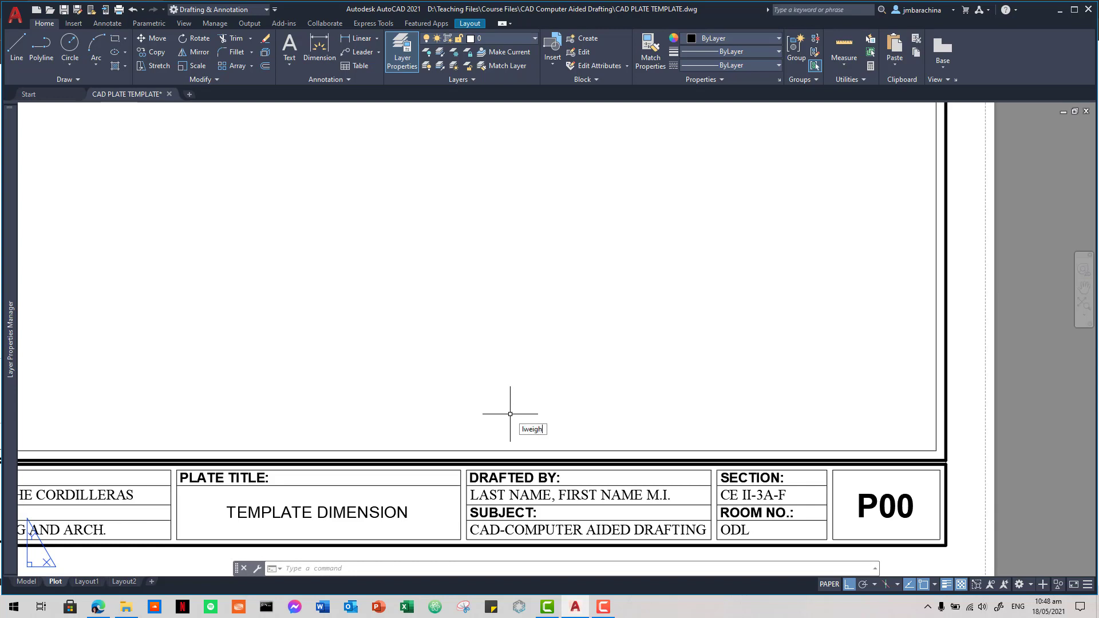
key(Return)
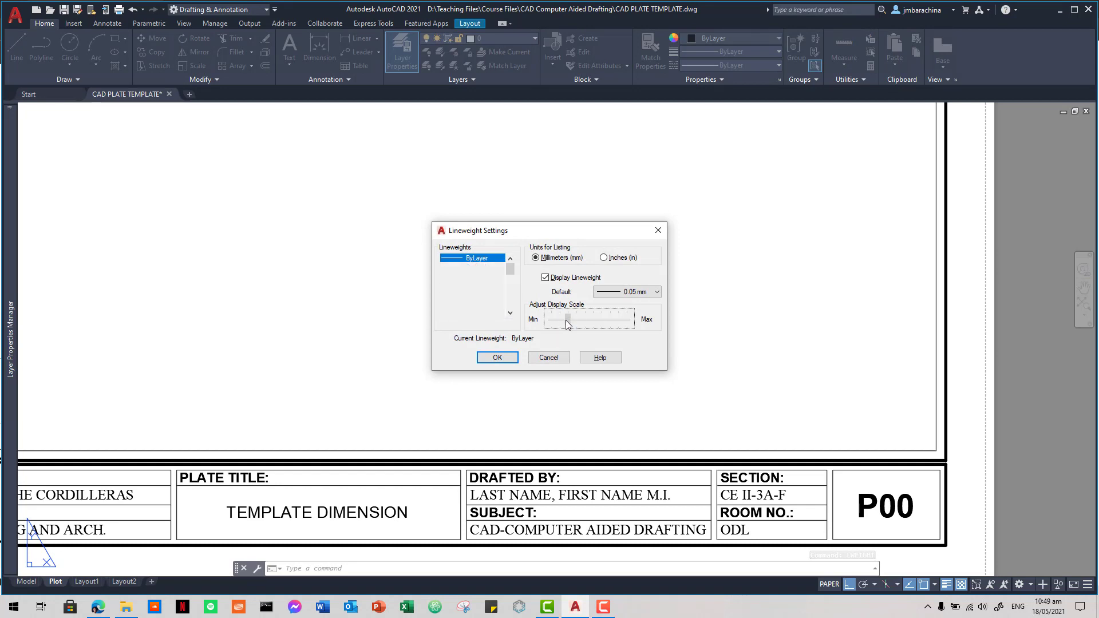
click(504, 357)
Step: Examine how the border and title block line thicknesses look on the plotted sheet, both up close and as a whole
scroll(874, 538, down, 5)
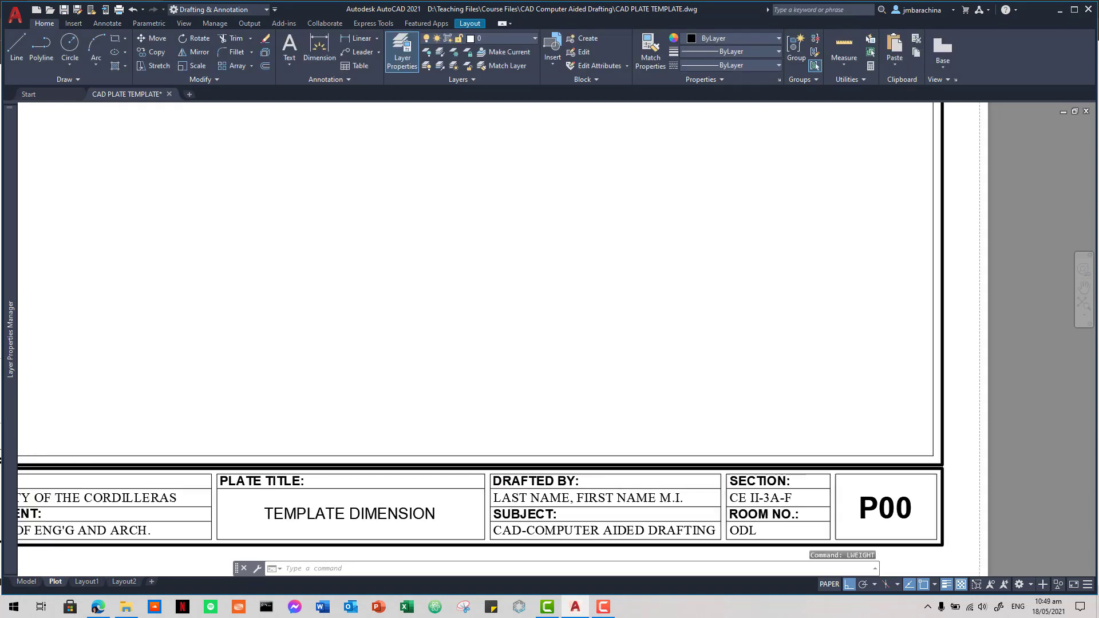
scroll(892, 498, down, 2)
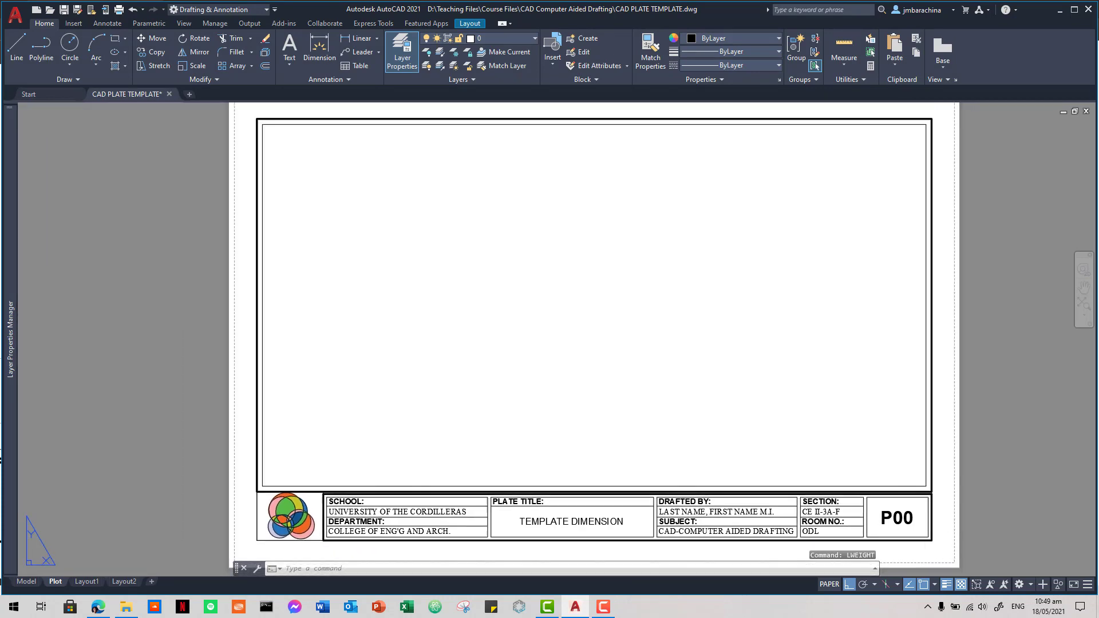
key(Escape)
key(Escape)
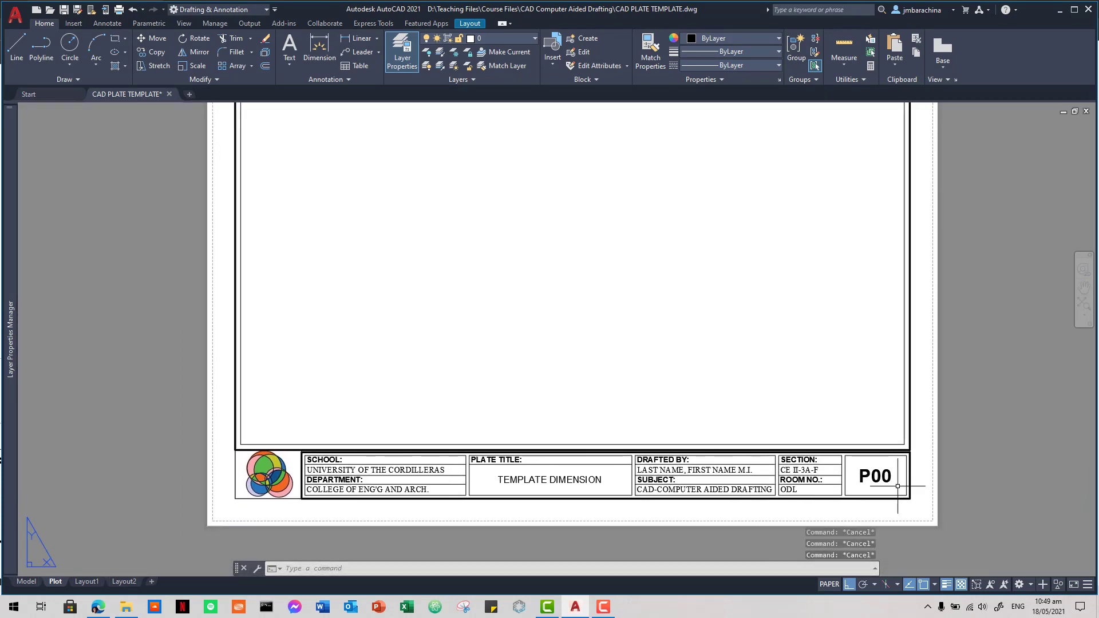
scroll(916, 498, down, 2)
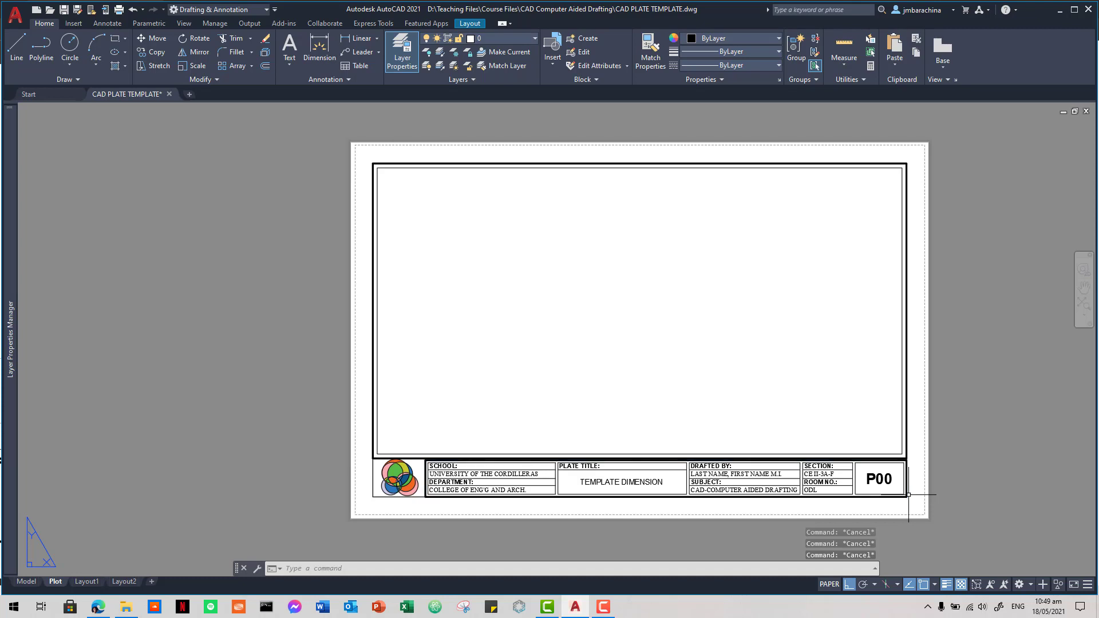
scroll(747, 476, up, 1)
scroll(748, 476, up, 1)
scroll(822, 450, up, 1)
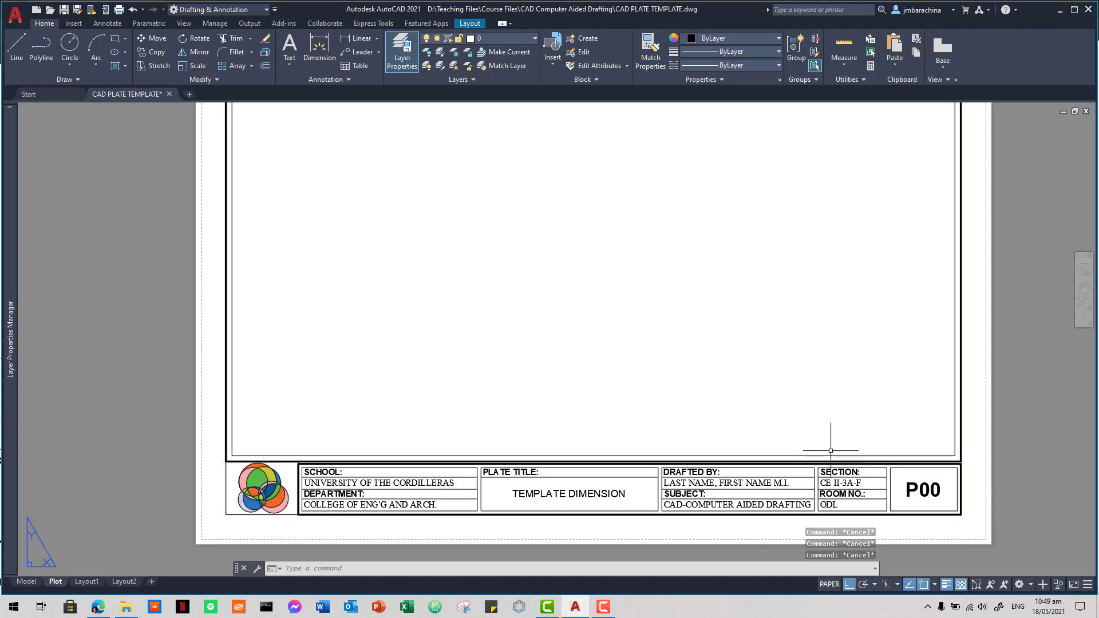
scroll(834, 436, down, 3)
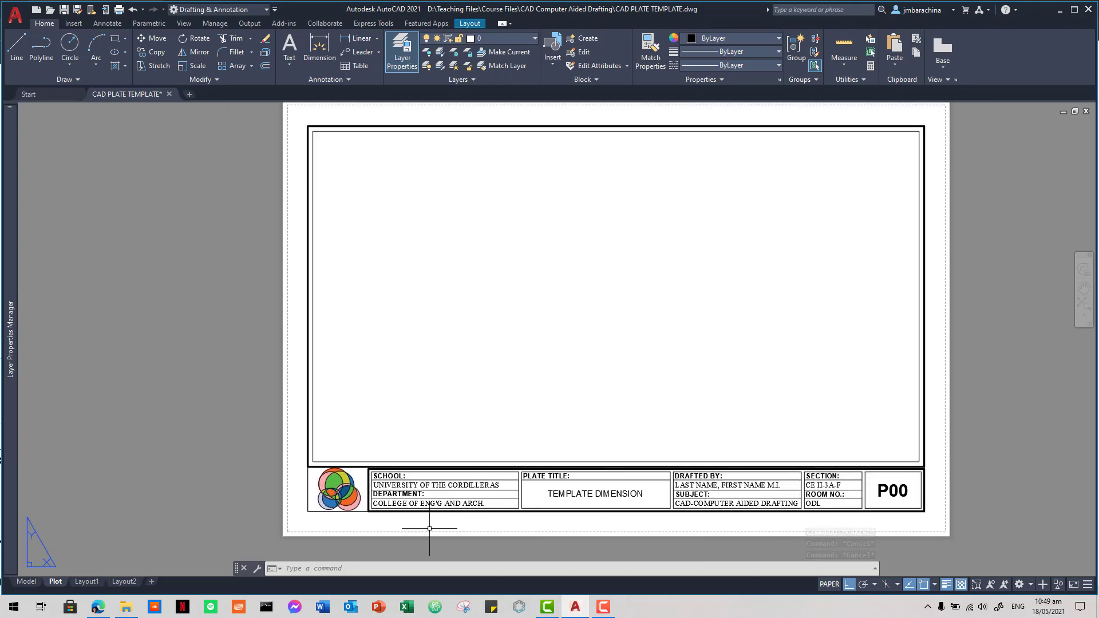
mouse_move(9, 382)
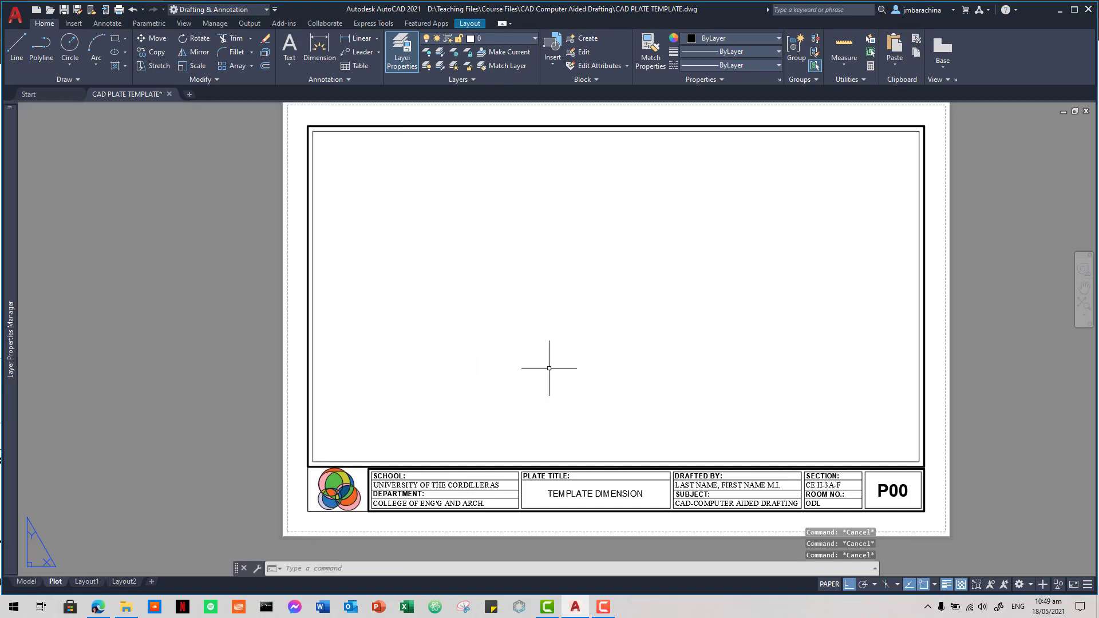
Step: In model space, copy the entire plate template, including its dashed outline and title block, horizontally to the far side of the logo
click(27, 581)
scroll(667, 509, down, 3)
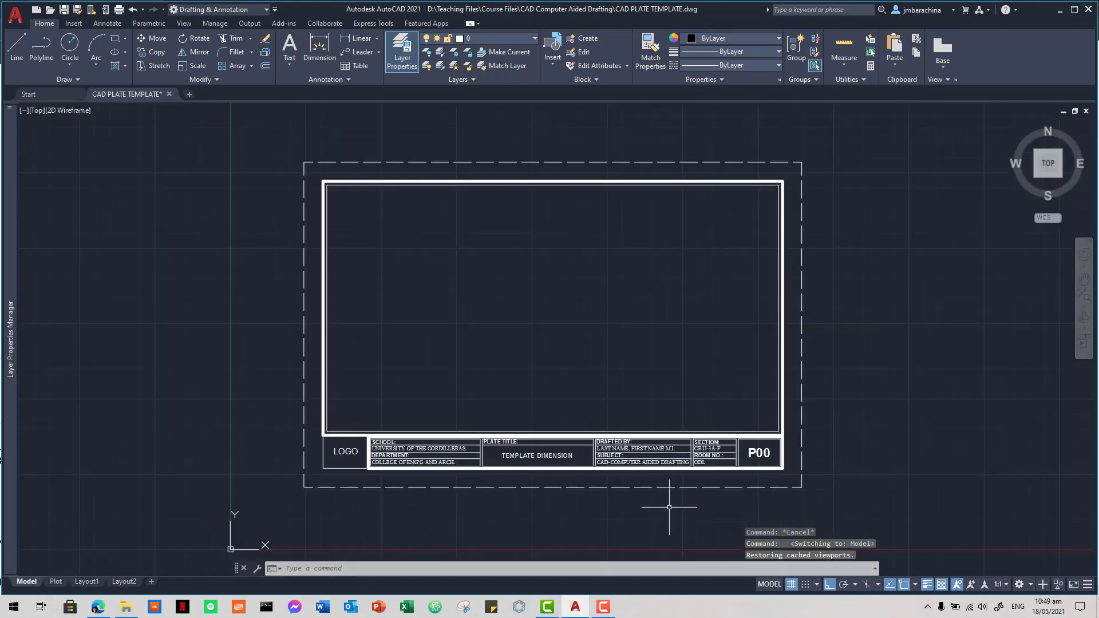
mouse_move(764, 516)
middle_down()
mouse_move(552, 429)
mouse_move(601, 437)
middle_up()
click(603, 433)
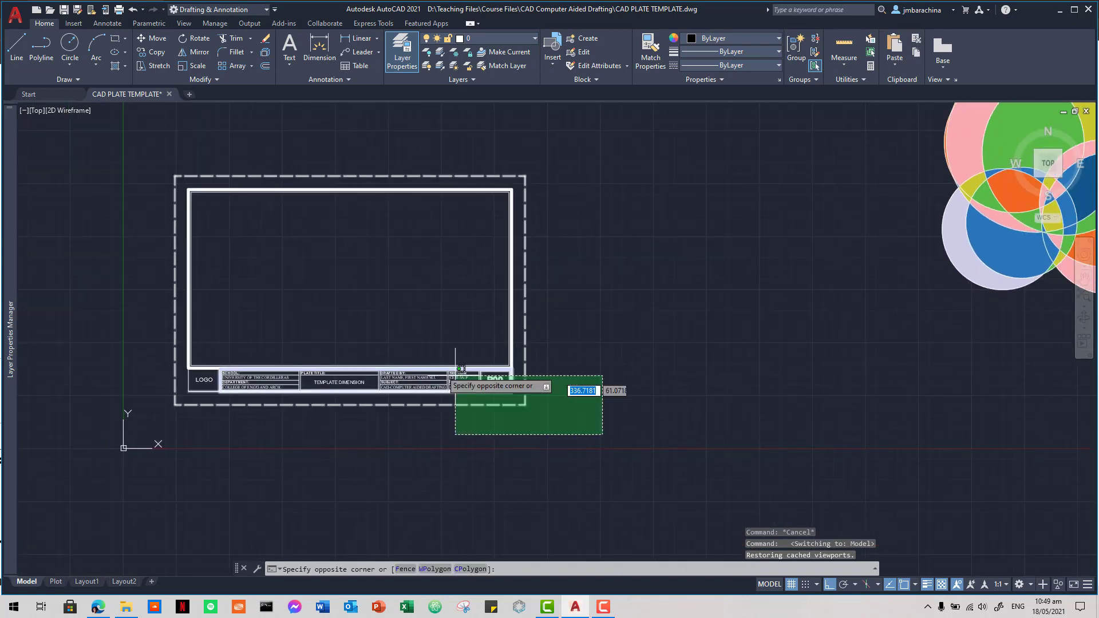
click(137, 173)
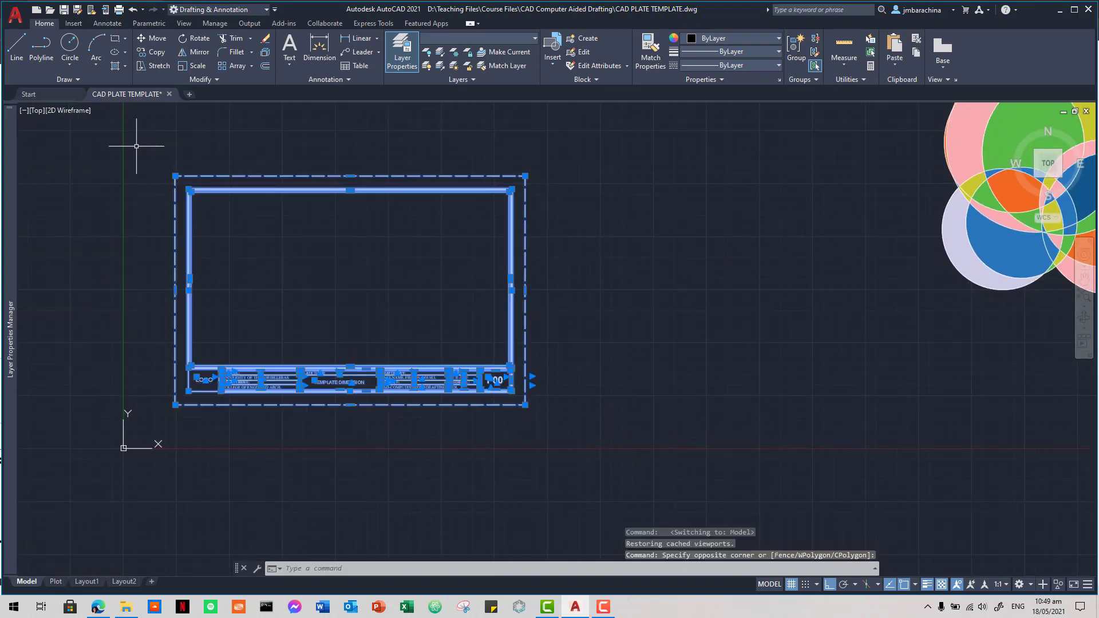
key(Return)
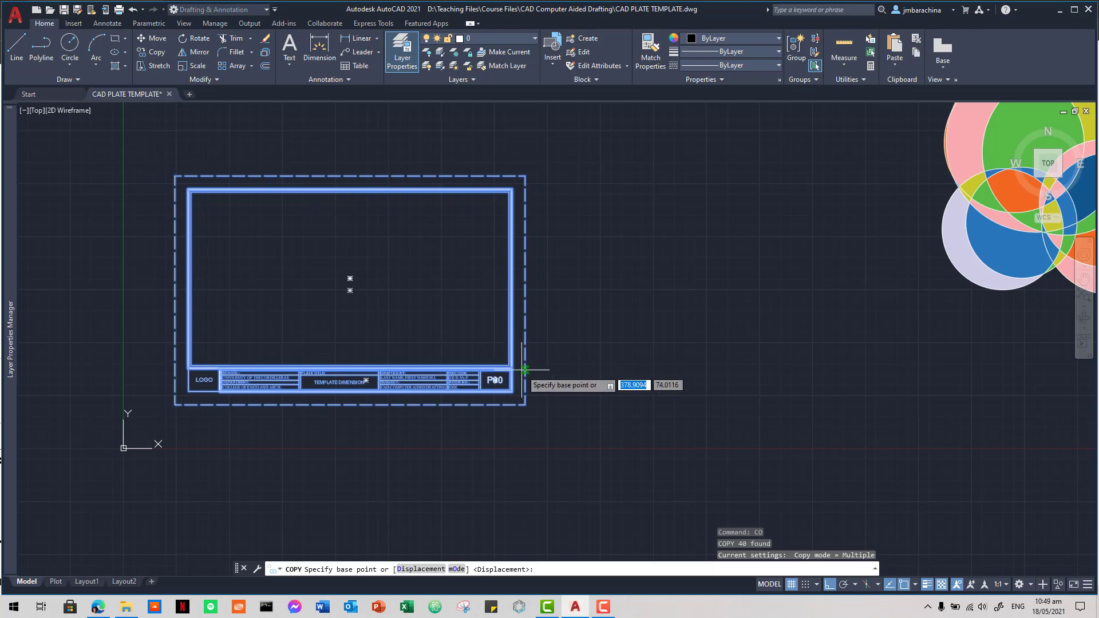
scroll(540, 415, down, 1)
scroll(543, 416, down, 3)
click(532, 408)
scroll(784, 426, down, 2)
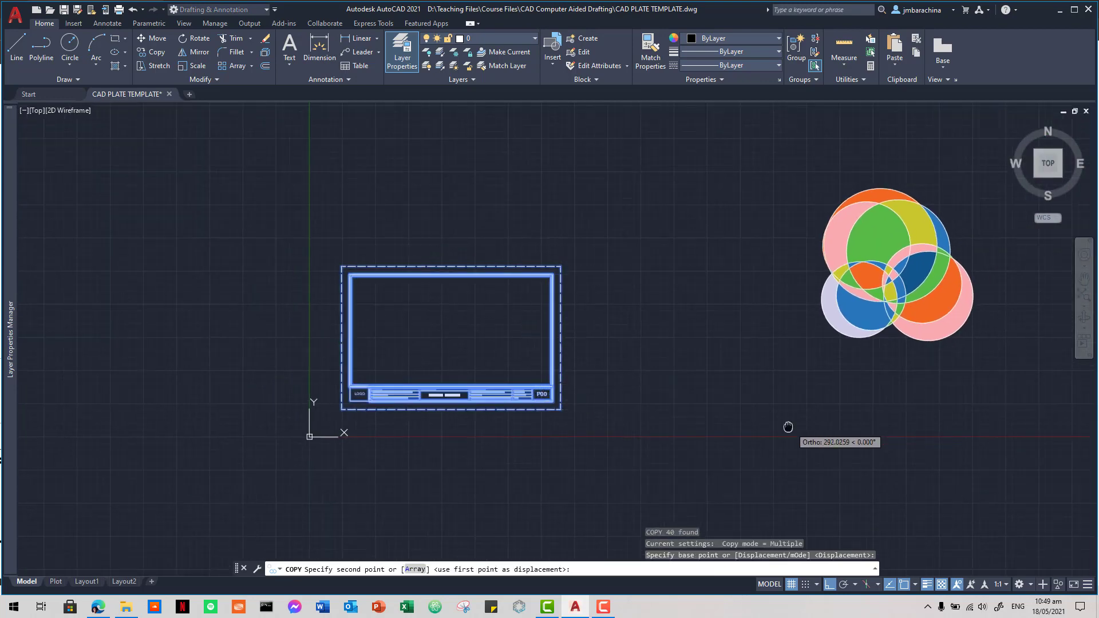
middle_drag(788, 426, 170, 494)
middle_drag(937, 457, 311, 495)
scroll(312, 495, down, 1)
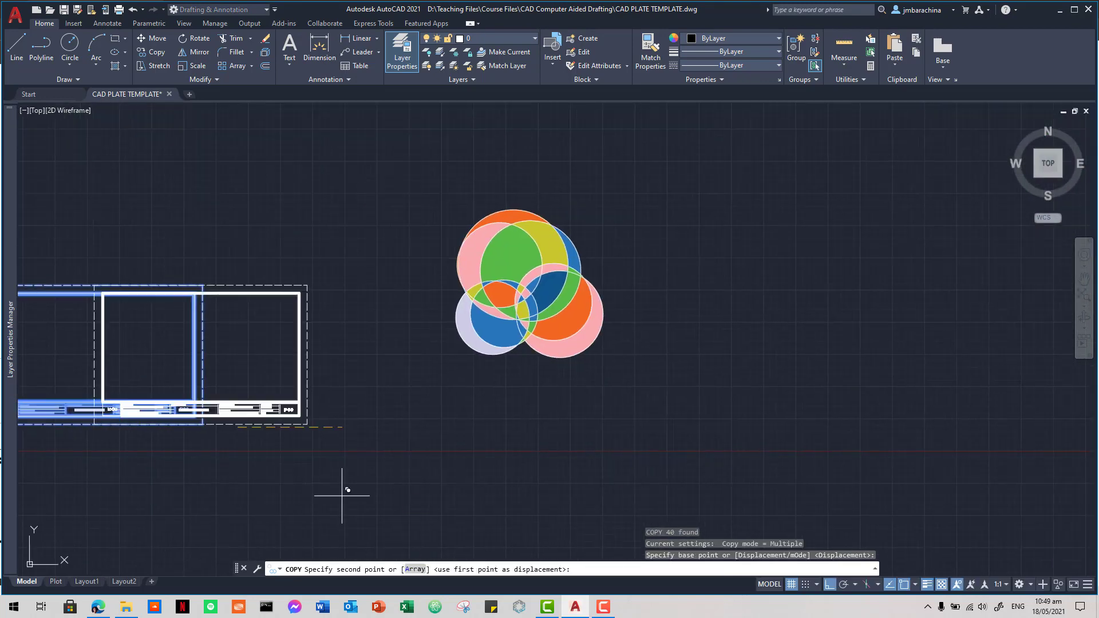
click(999, 459)
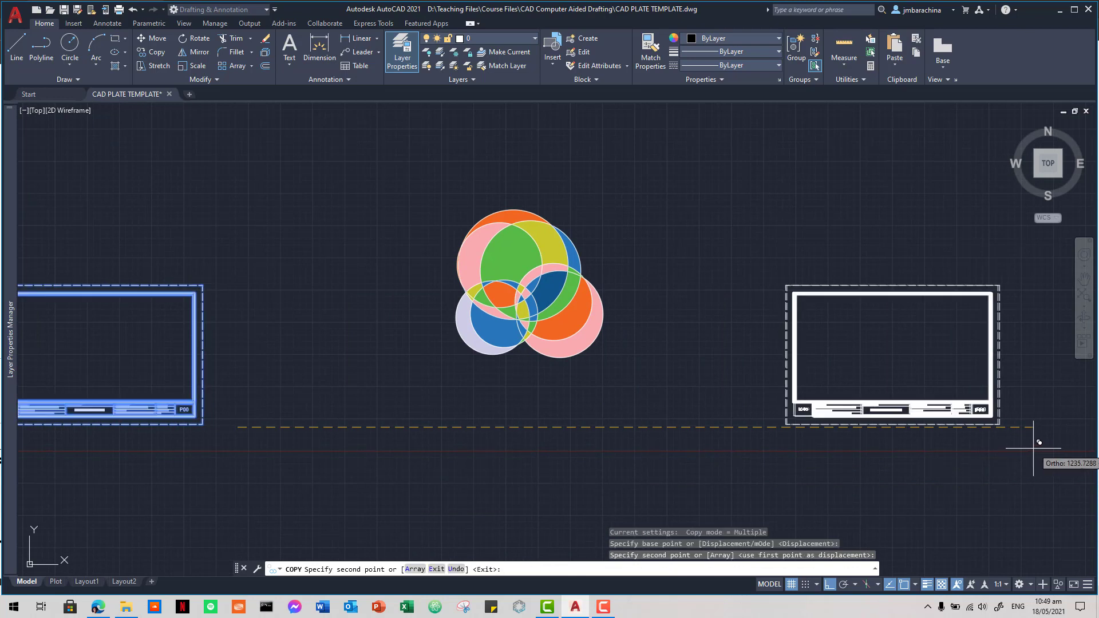
key(Escape)
Step: In the Plot layout, create a rectangular viewport between opposite corners of the inner border of the drawing area
mouse_move(120, 582)
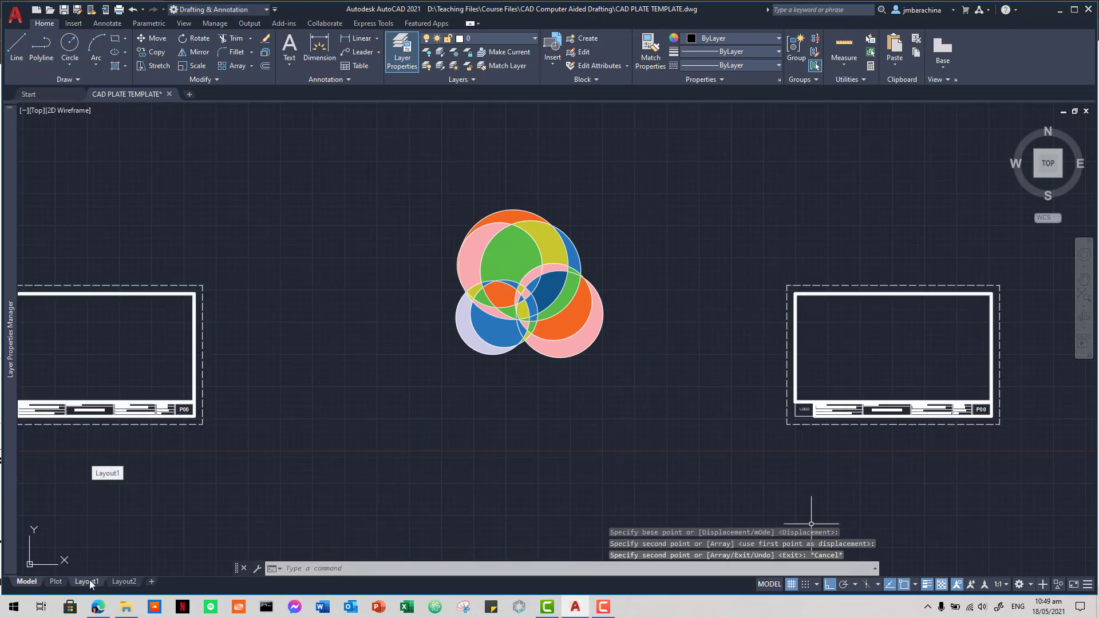
click(56, 581)
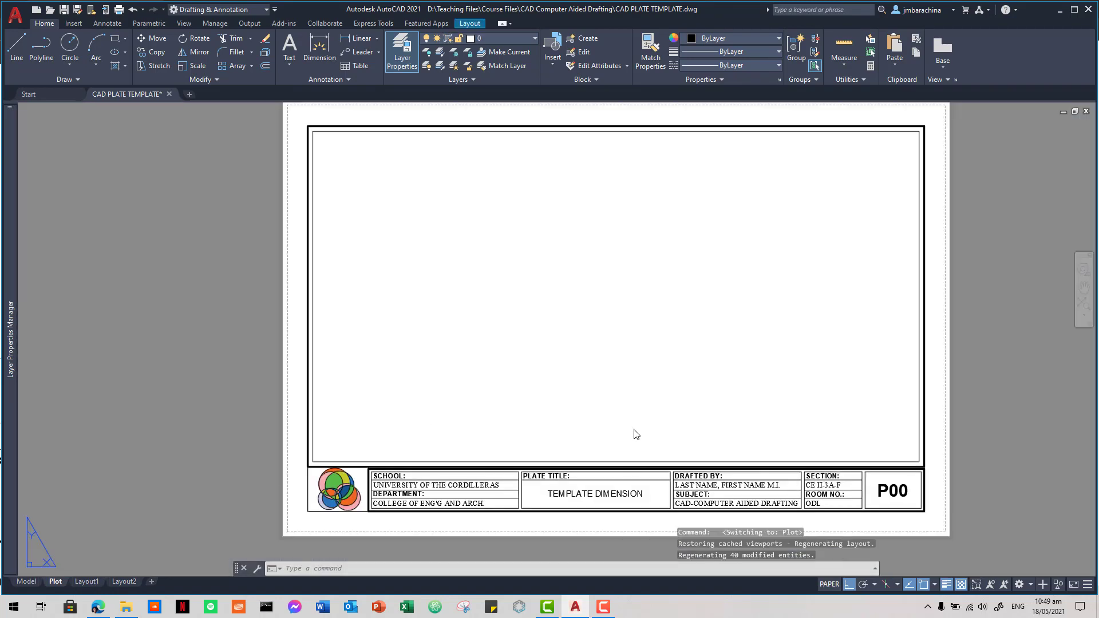
scroll(634, 434, down, 1)
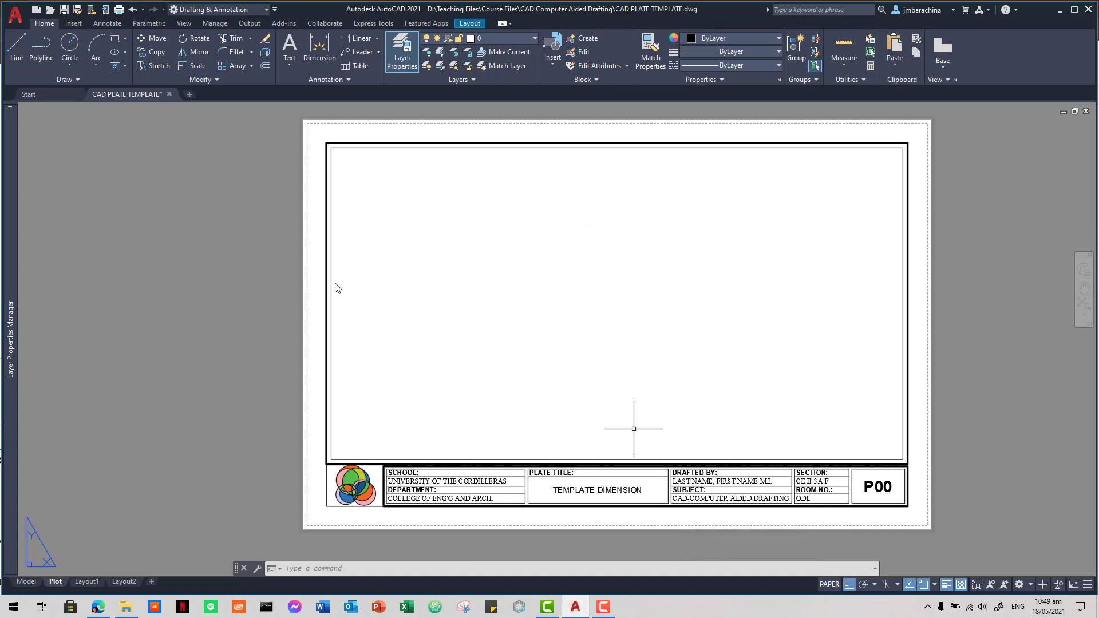
click(319, 269)
key(Escape)
key(Escape)
key(Escape)
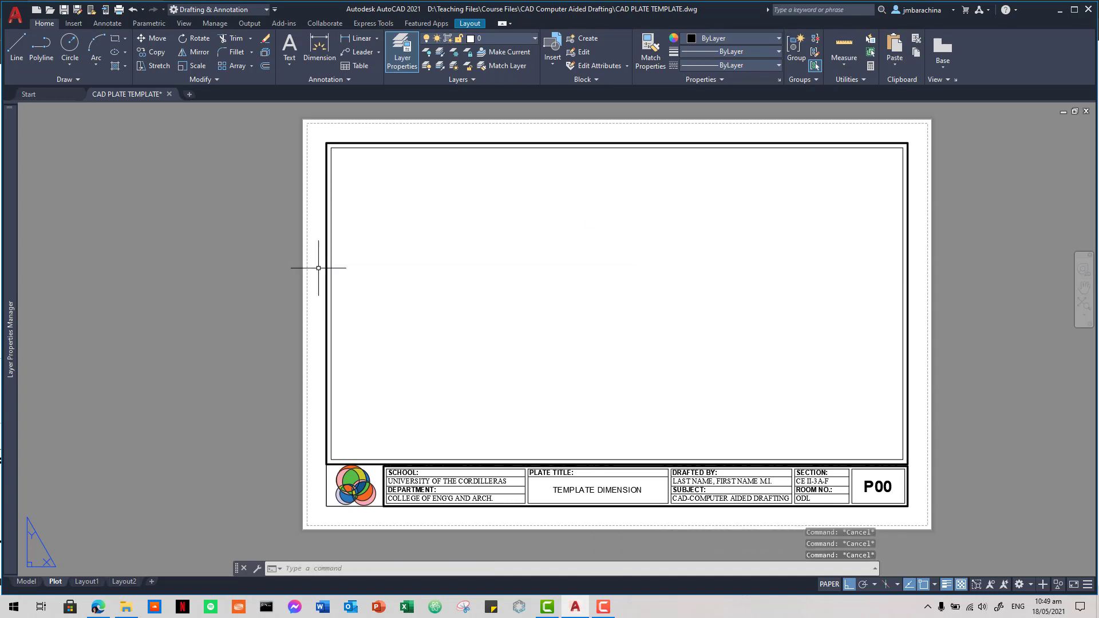
text(mv)
key(Return)
scroll(355, 189, up, 2)
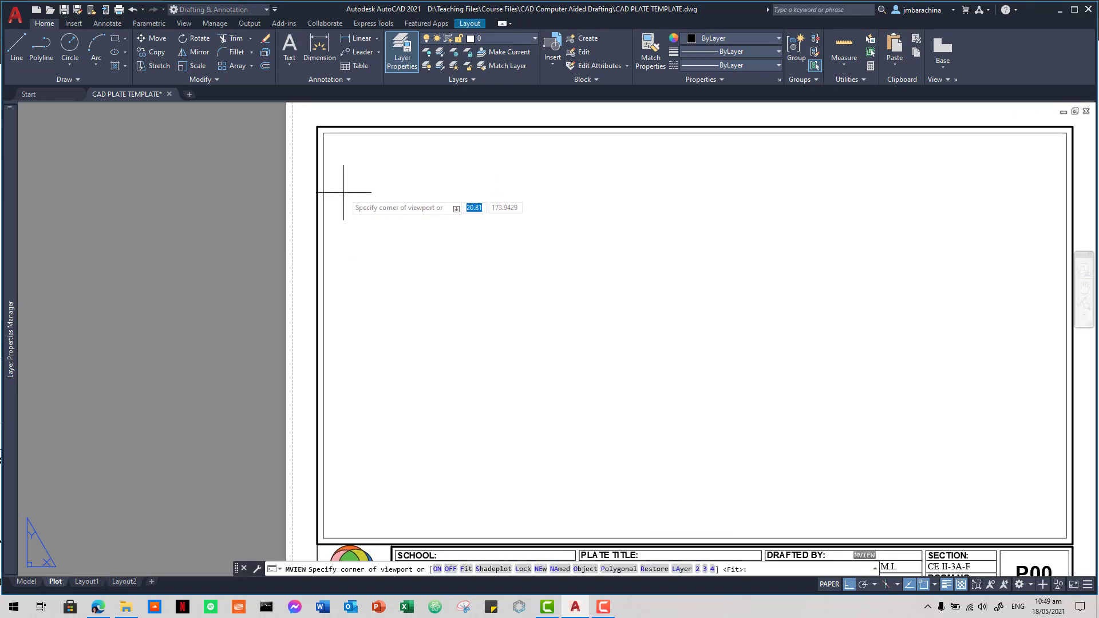
click(323, 131)
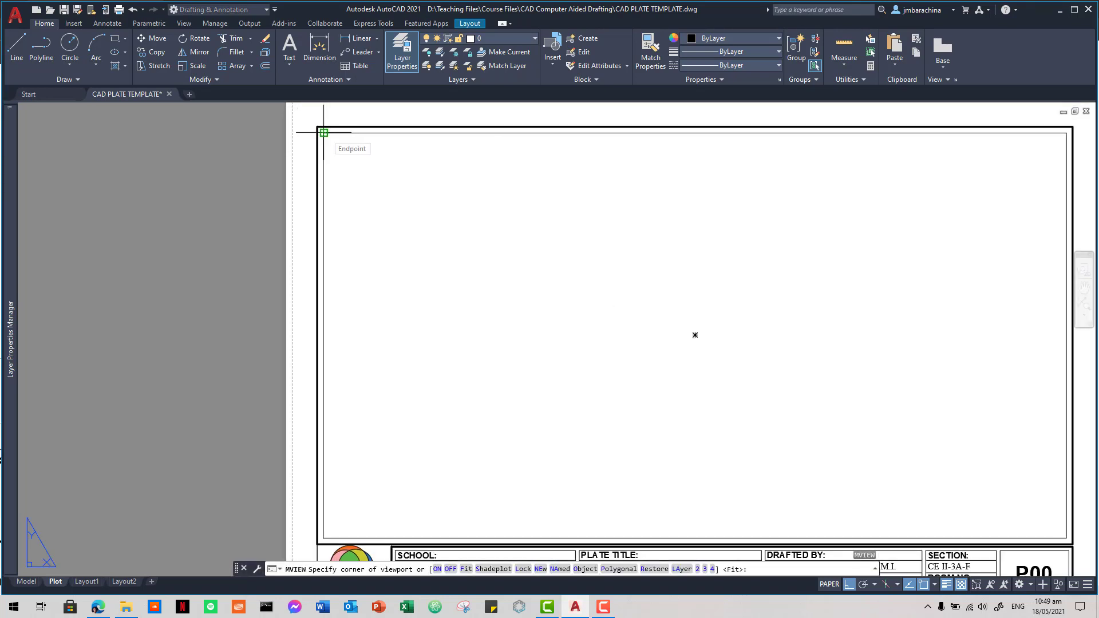
scroll(675, 289, down, 1)
middle_drag(674, 289, 387, 329)
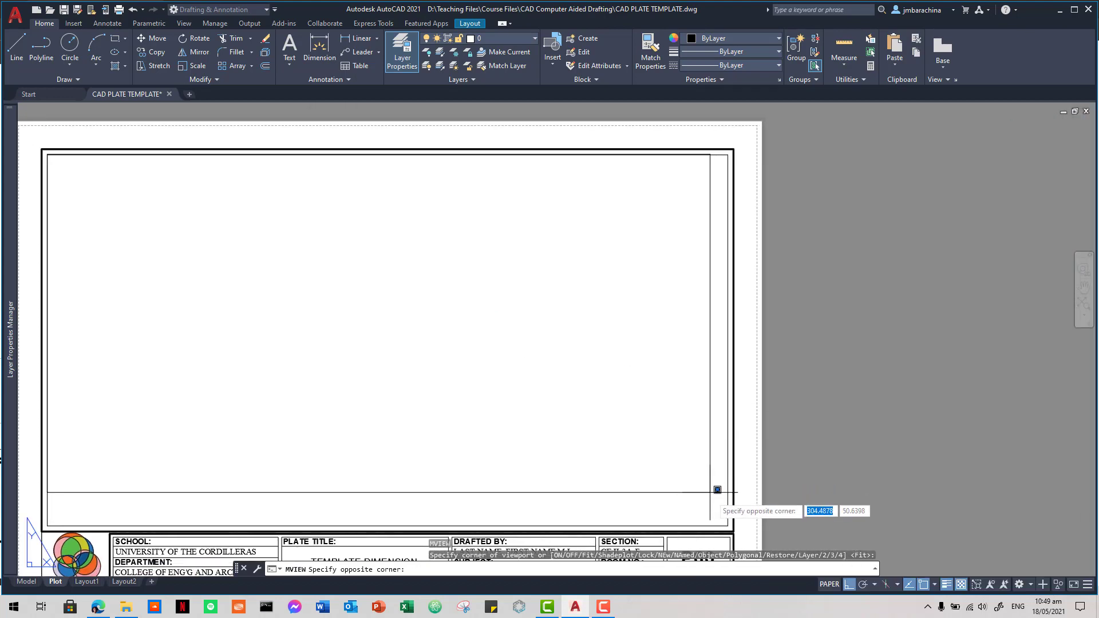
click(733, 518)
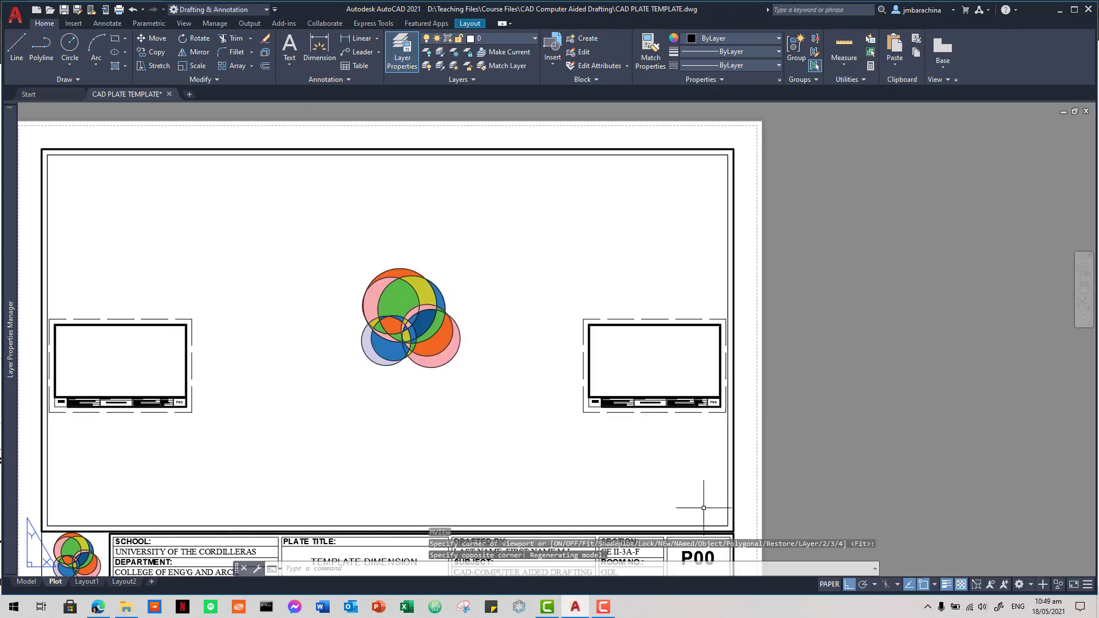
Step: Activate the new viewport and centre the copied plate template in it at a scale of about 0.51
middle_drag(514, 390, 552, 346)
double_click(657, 349)
scroll(544, 334, up, 3)
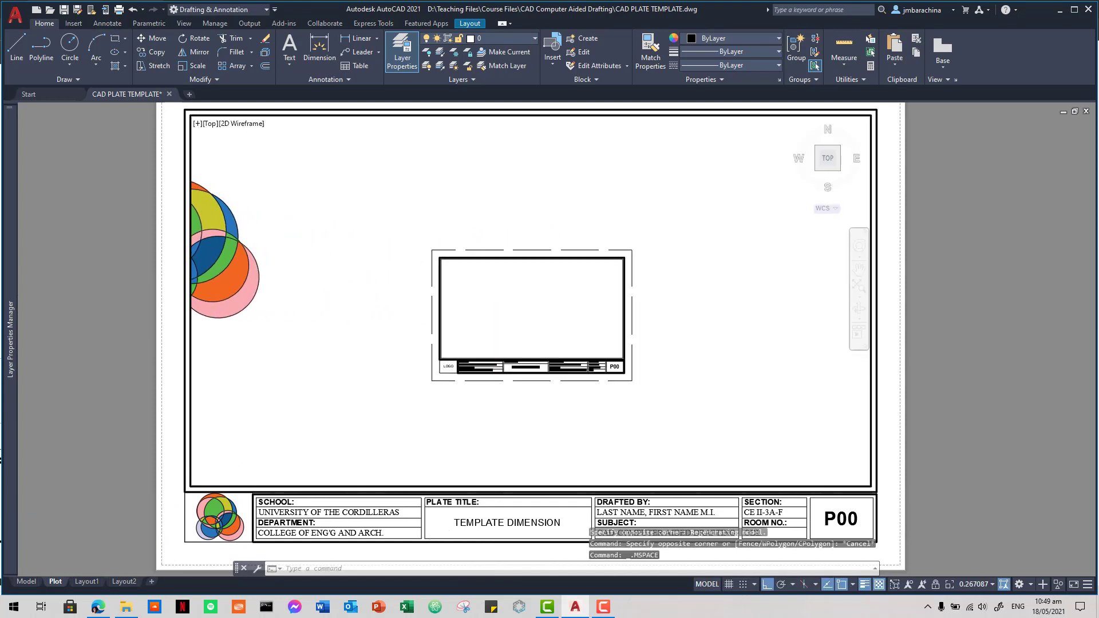
scroll(539, 334, up, 2)
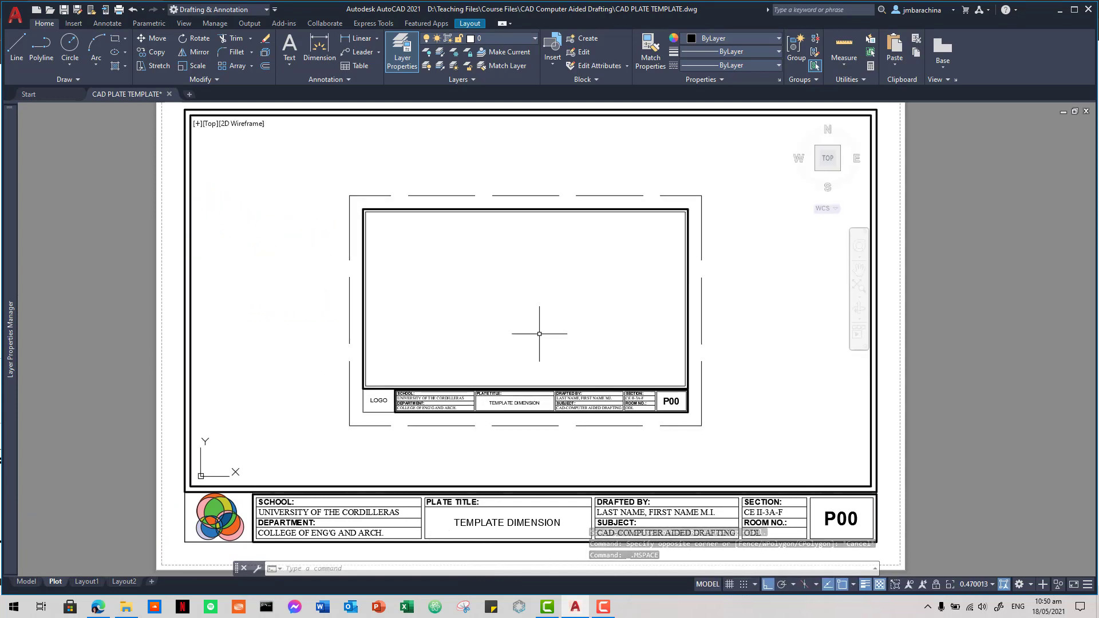
scroll(540, 331, up, 1)
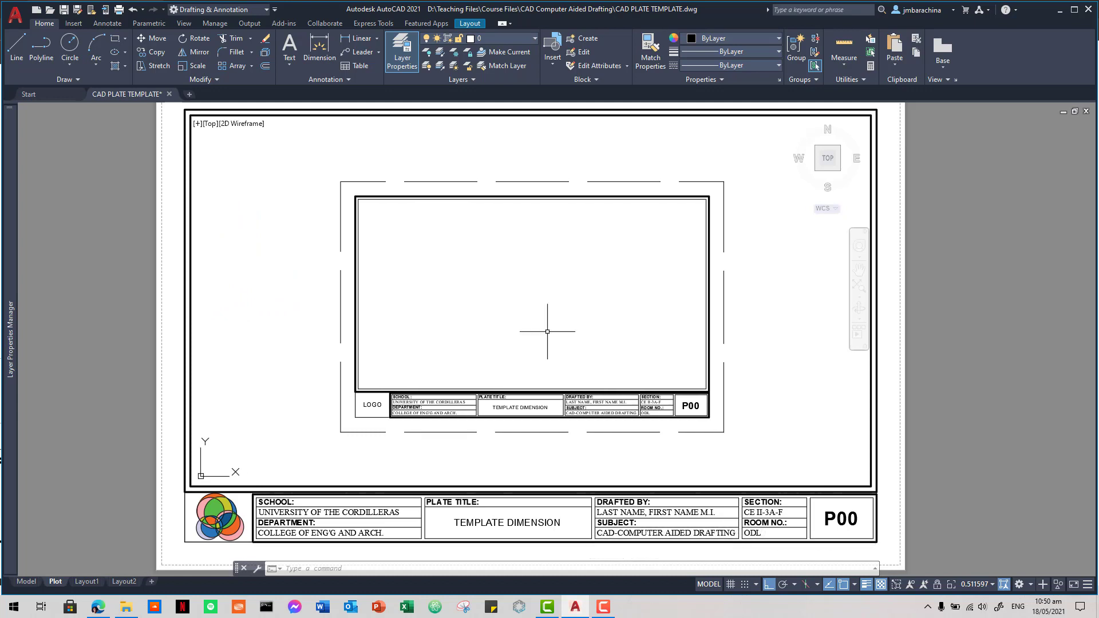
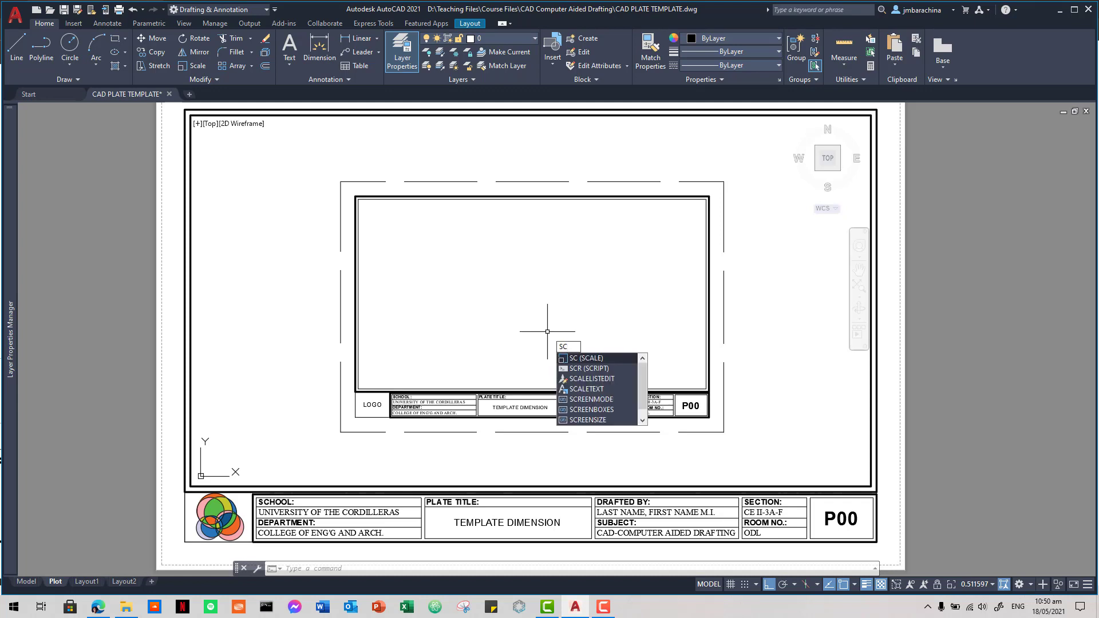
key(Return)
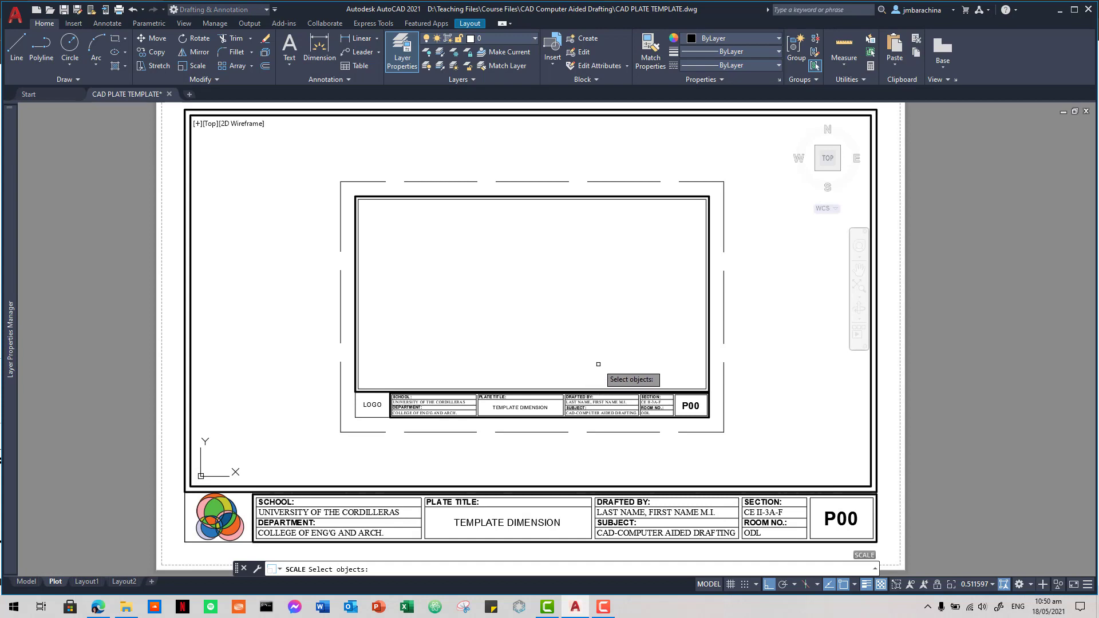
key(Escape)
key(Escape)
key(Escape)
Step: Enlarge the template copy within the viewport to a scale of about 0.61 and return to paper space
scroll(581, 352, up, 3)
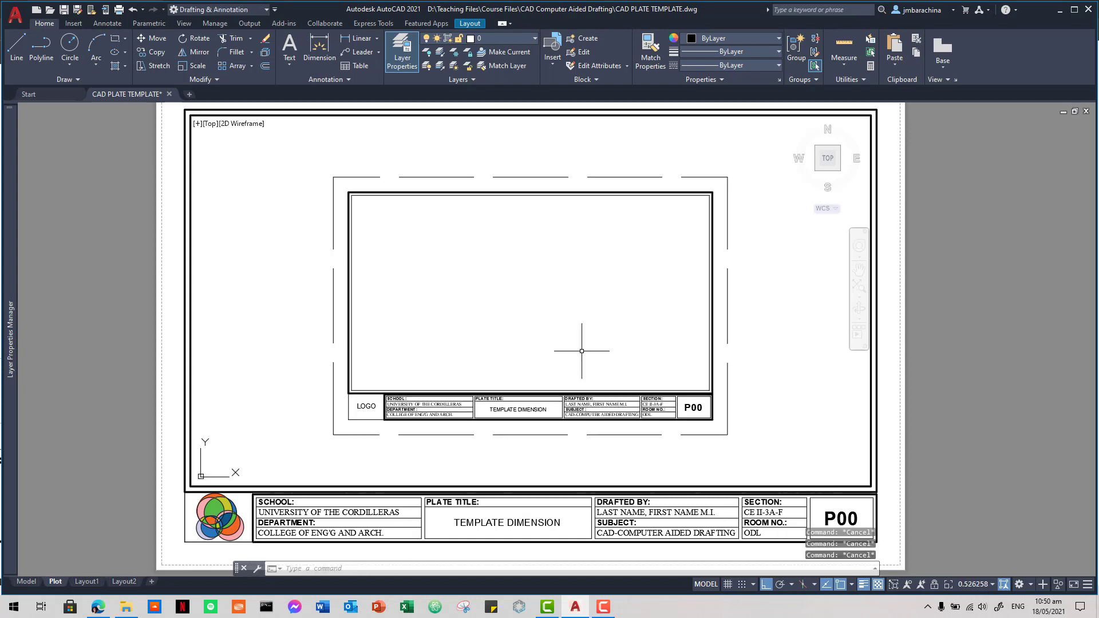
mouse_move(581, 346)
middle_down()
mouse_move(589, 363)
mouse_move(606, 344)
mouse_move(599, 360)
mouse_move(629, 353)
middle_up()
scroll(589, 360, up, 1)
scroll(590, 360, up, 1)
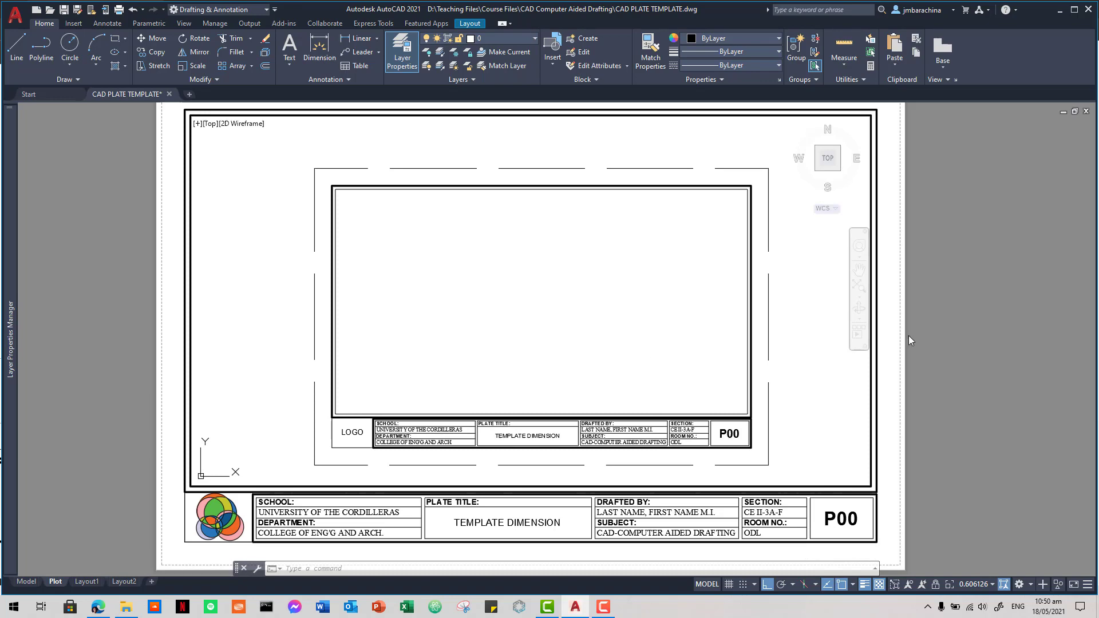
double_click(894, 300)
scroll(889, 360, down, 2)
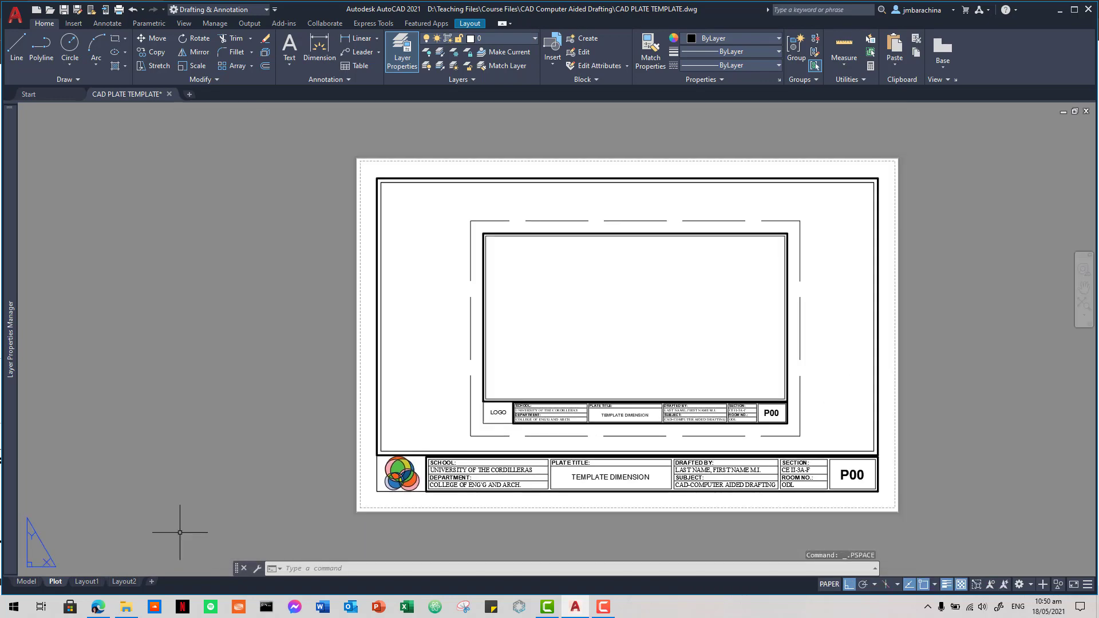
Step: Return to the copied template in model space and make DIM the current layer
click(26, 582)
middle_drag(560, 422, 278, 400)
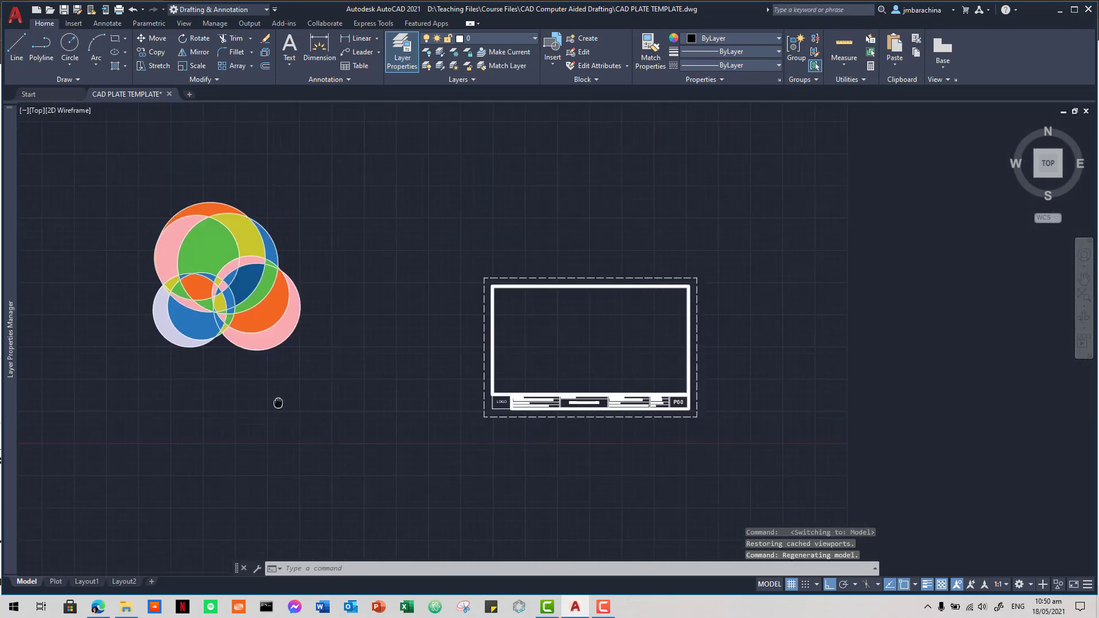
scroll(498, 368, up, 2)
scroll(498, 372, up, 4)
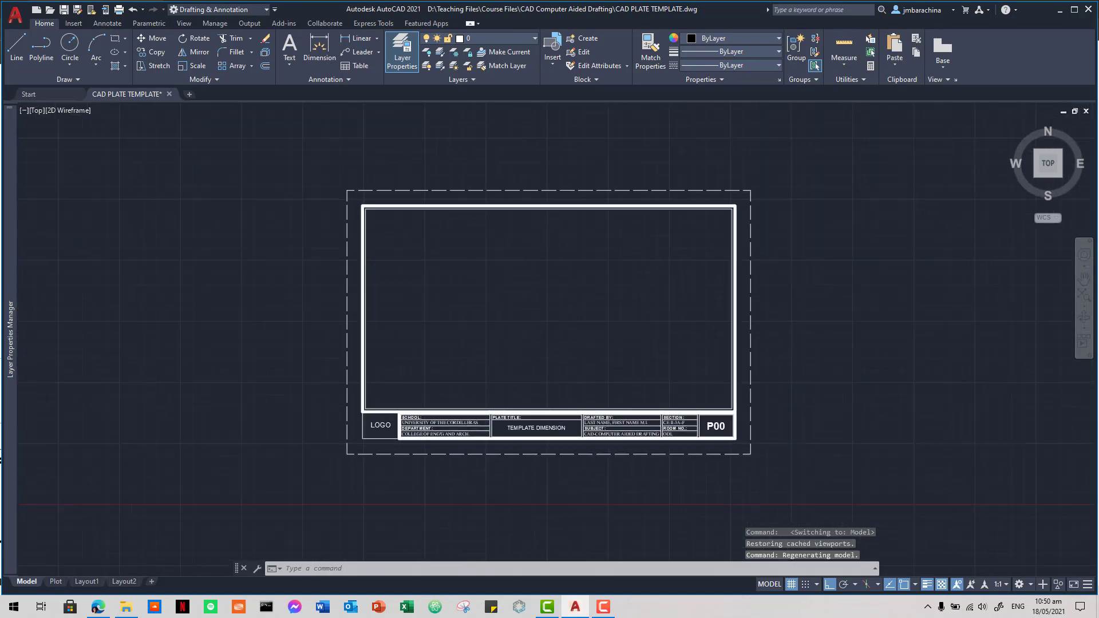
middle_drag(506, 326, 434, 397)
click(503, 38)
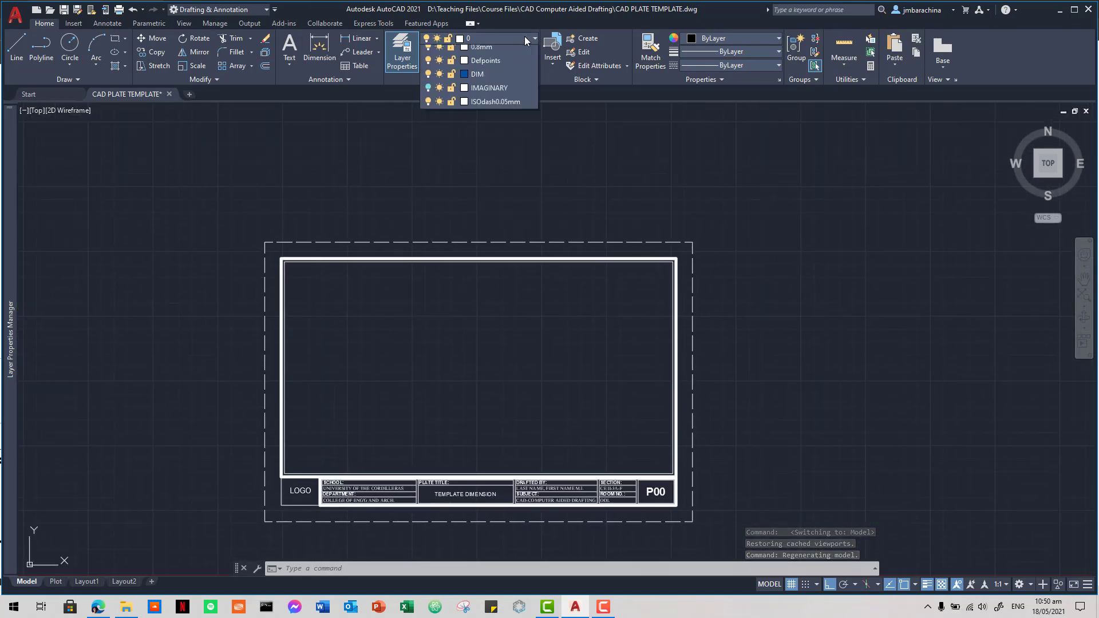
click(495, 95)
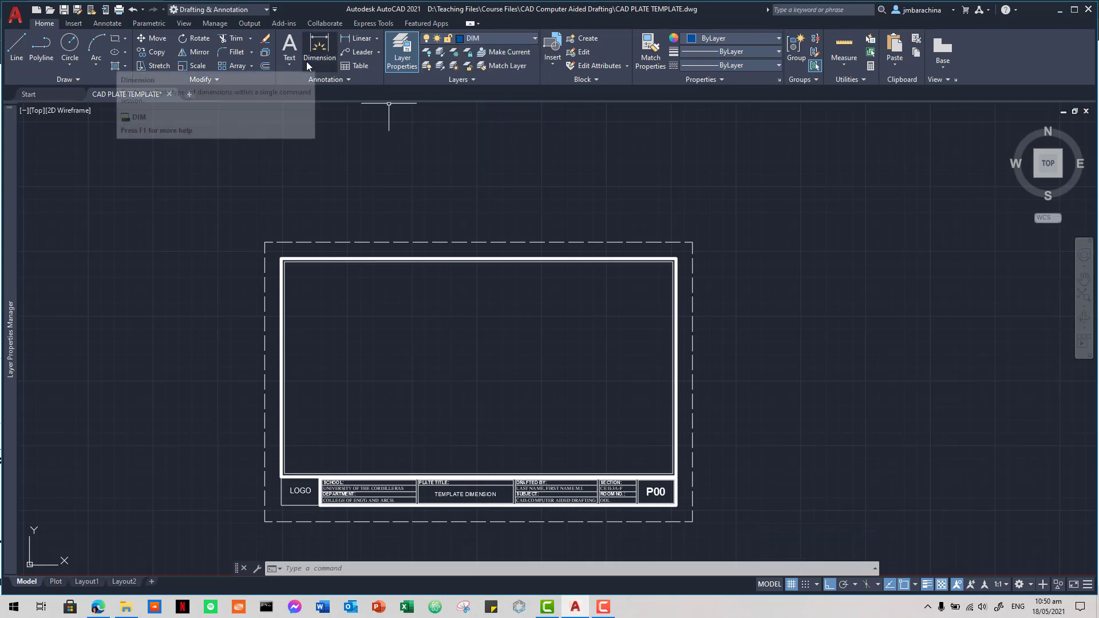
Step: Dimension the horizontal gap between the upper-left corners of the dashed outline and the thick border, placing the dimension above the sheet
click(322, 43)
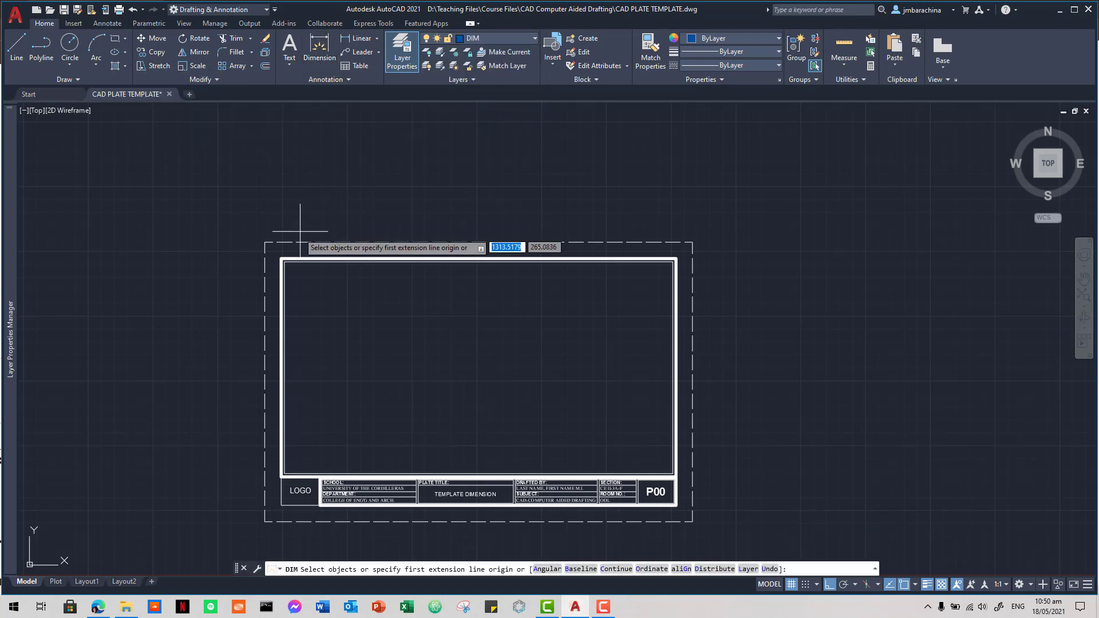
click(264, 242)
scroll(279, 272, up, 3)
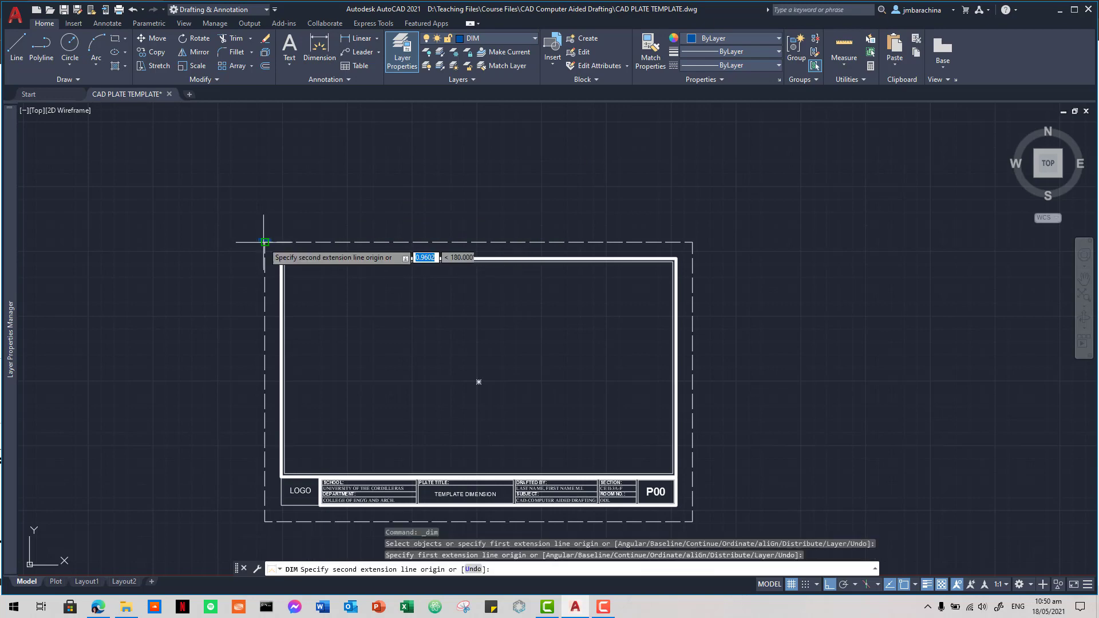
scroll(281, 260, up, 1)
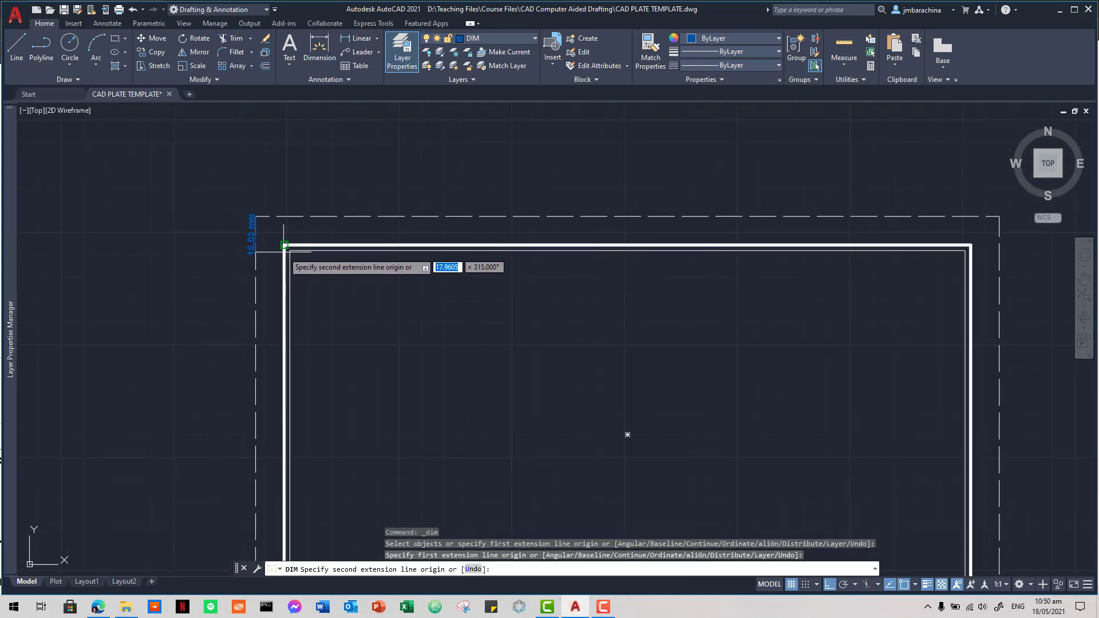
click(284, 245)
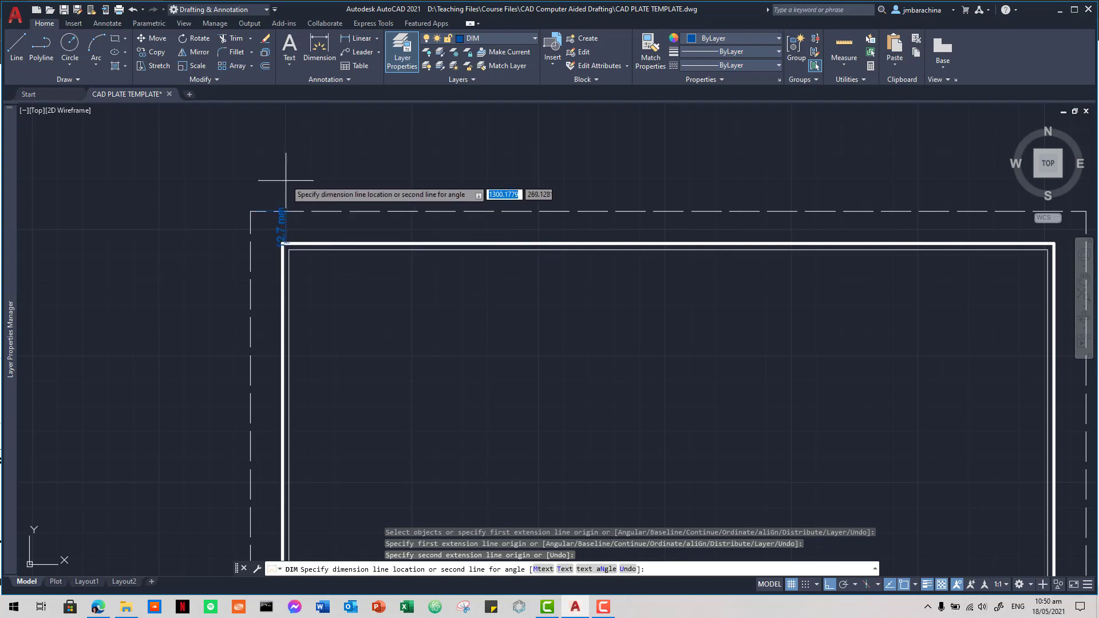
click(279, 166)
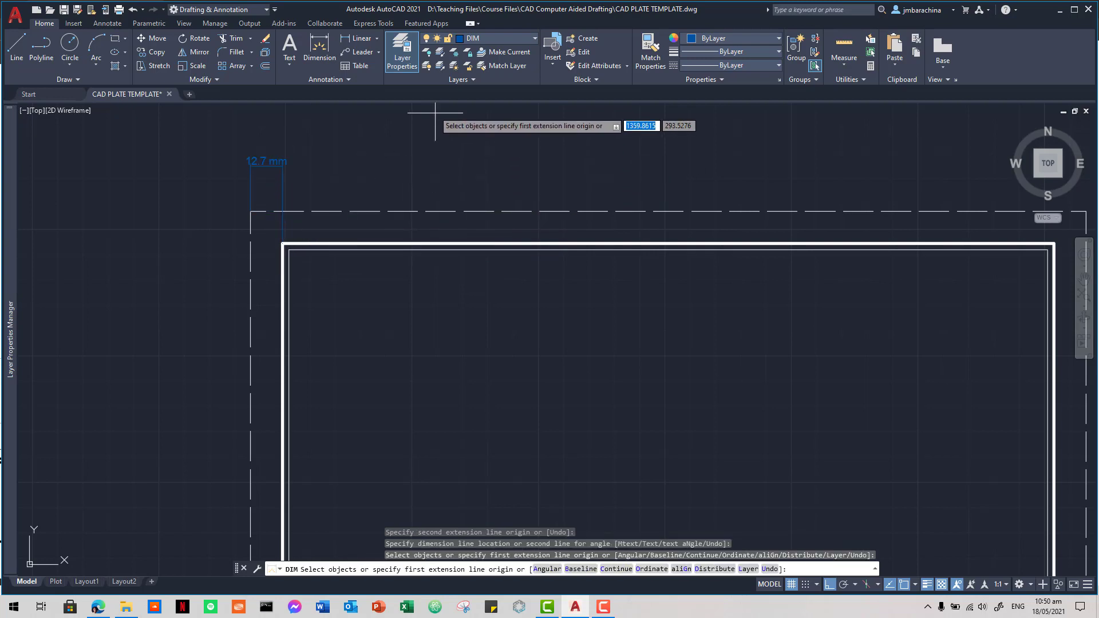
Step: Continue the top dimension chain to the thick border's upper-right corner and the dashed outline's upper-right corner
click(377, 38)
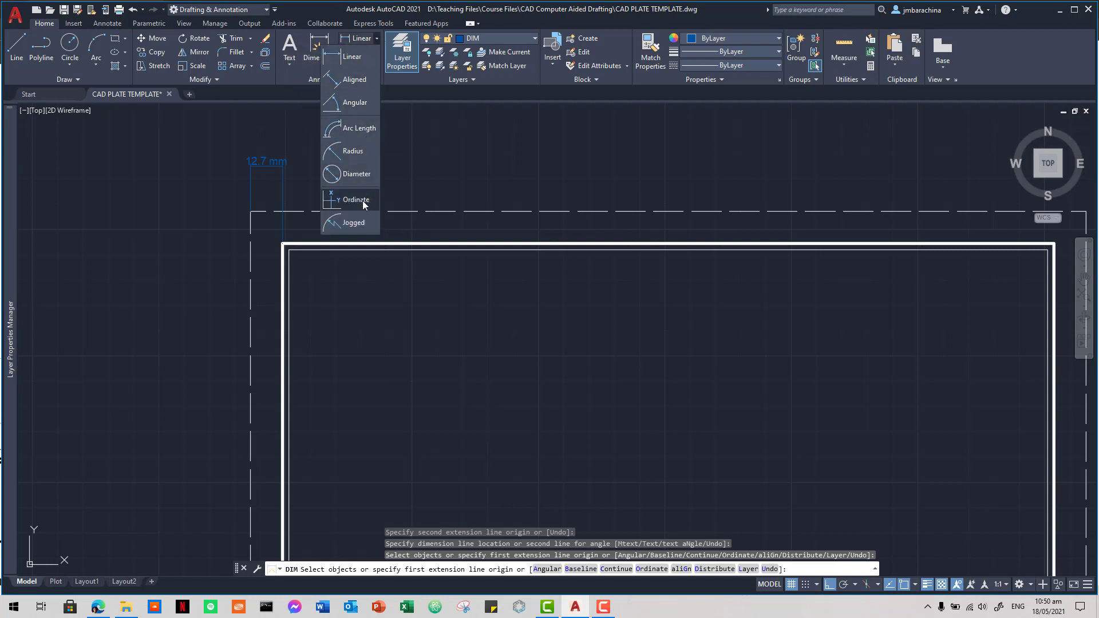
click(120, 23)
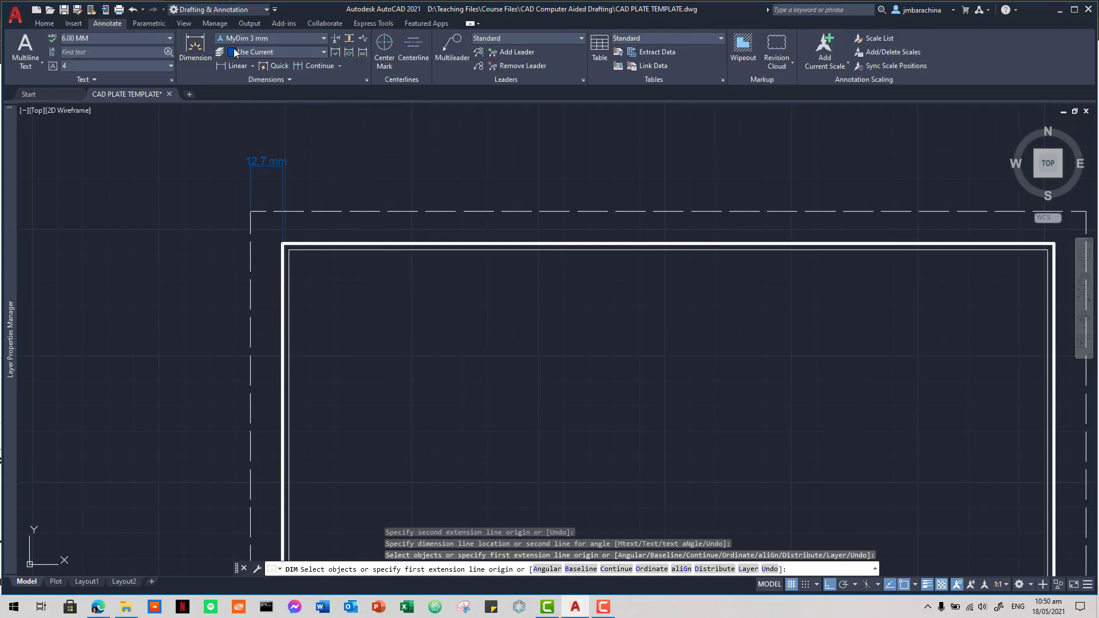
click(315, 66)
scroll(760, 184, down, 2)
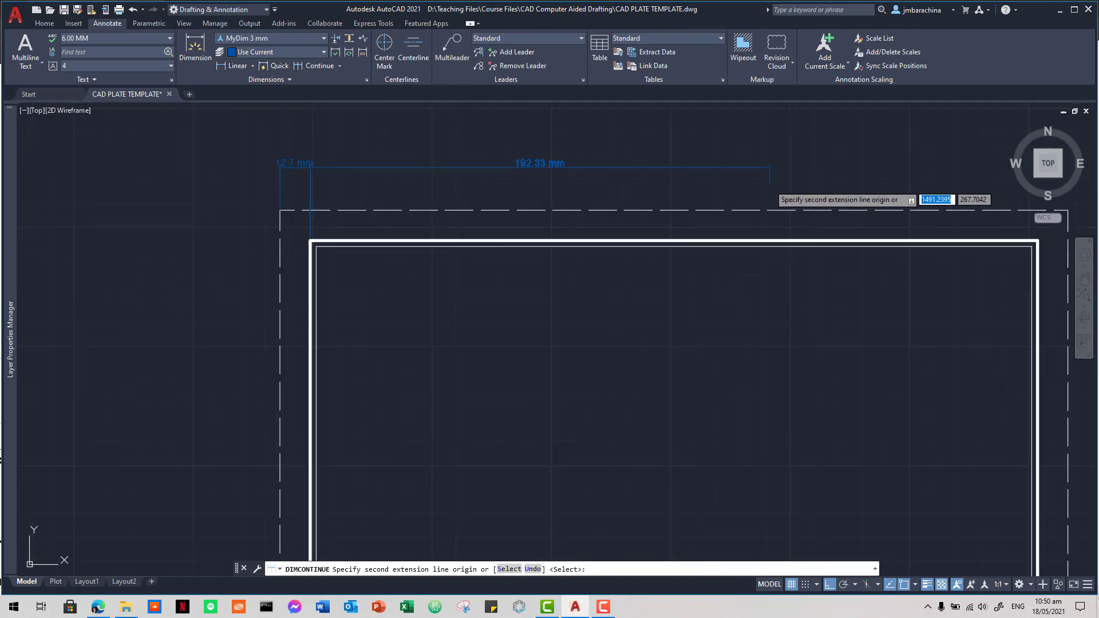
middle_drag(770, 183, 530, 184)
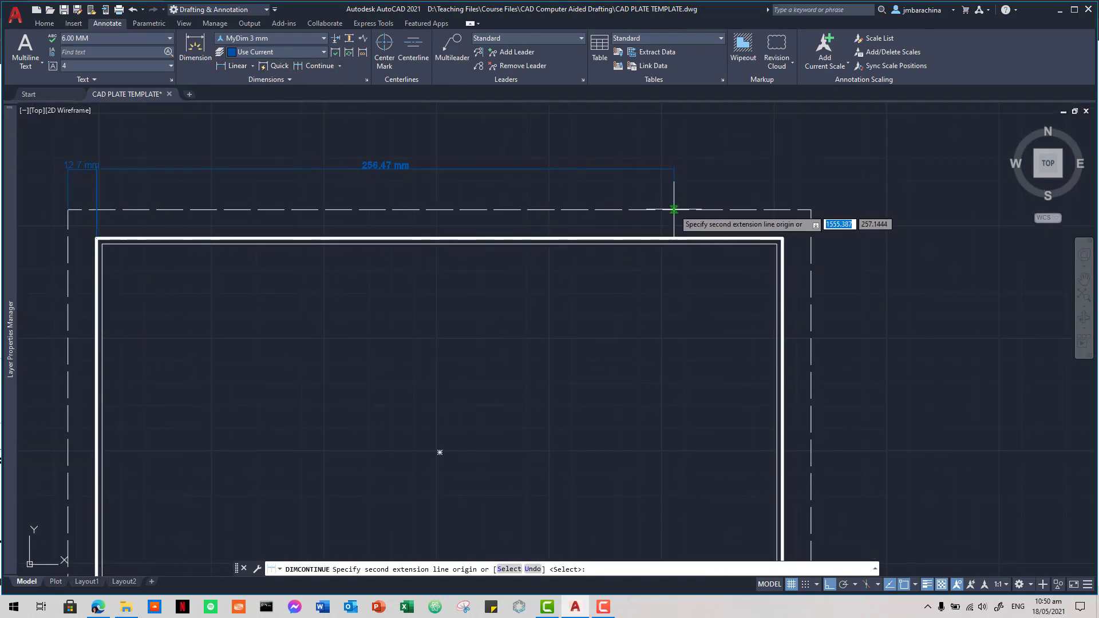
click(782, 238)
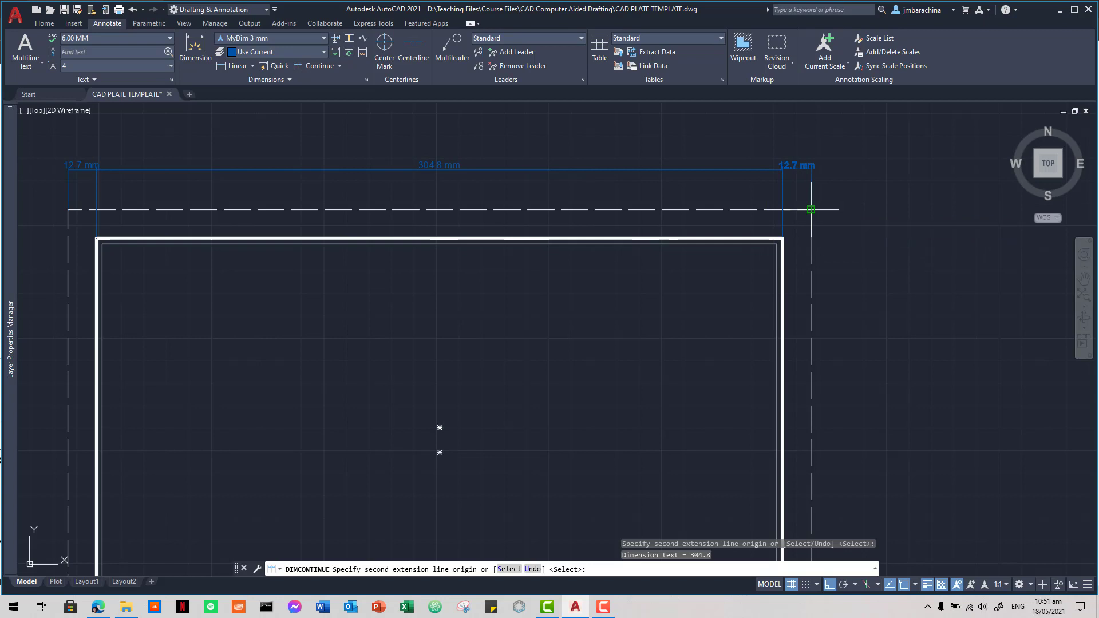
click(810, 210)
scroll(870, 248, down, 1)
middle_drag(870, 249, 824, 199)
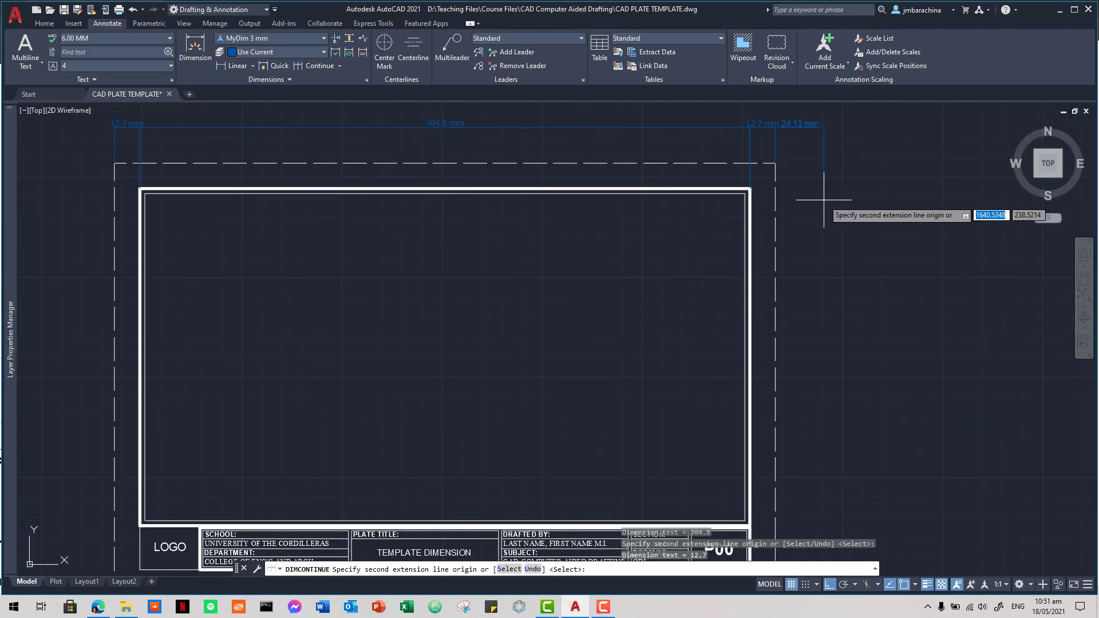
key(Return)
key(Return)
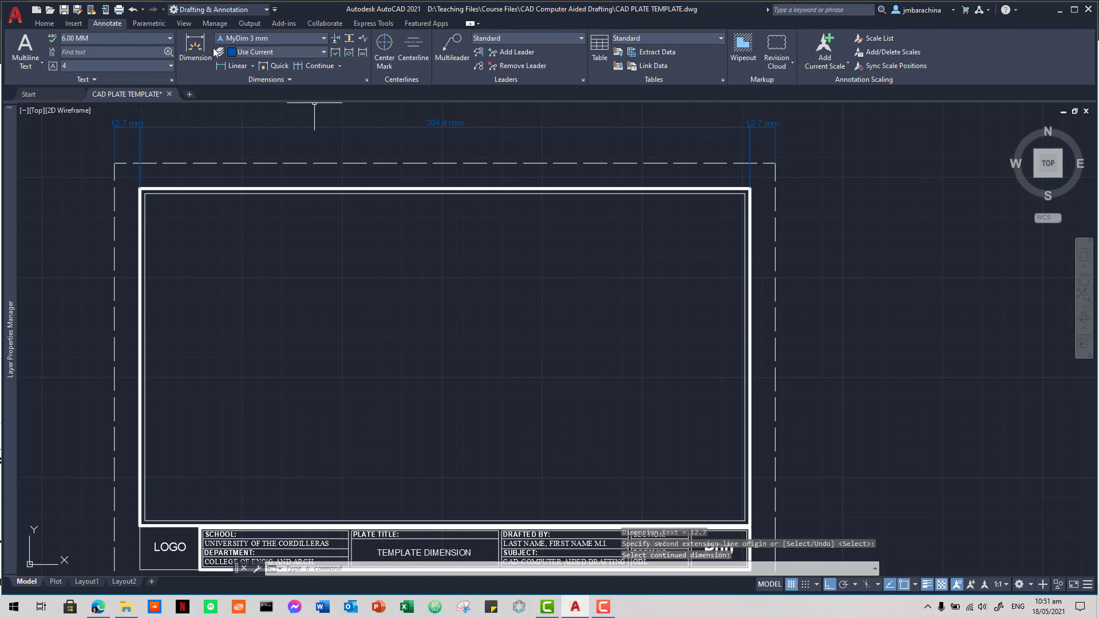
Step: Dimension the vertical gap between the upper-left corners of the dashed outline and the thick border, placing the dimension left of the sheet
middle_drag(220, 290, 530, 288)
scroll(444, 237, up, 1)
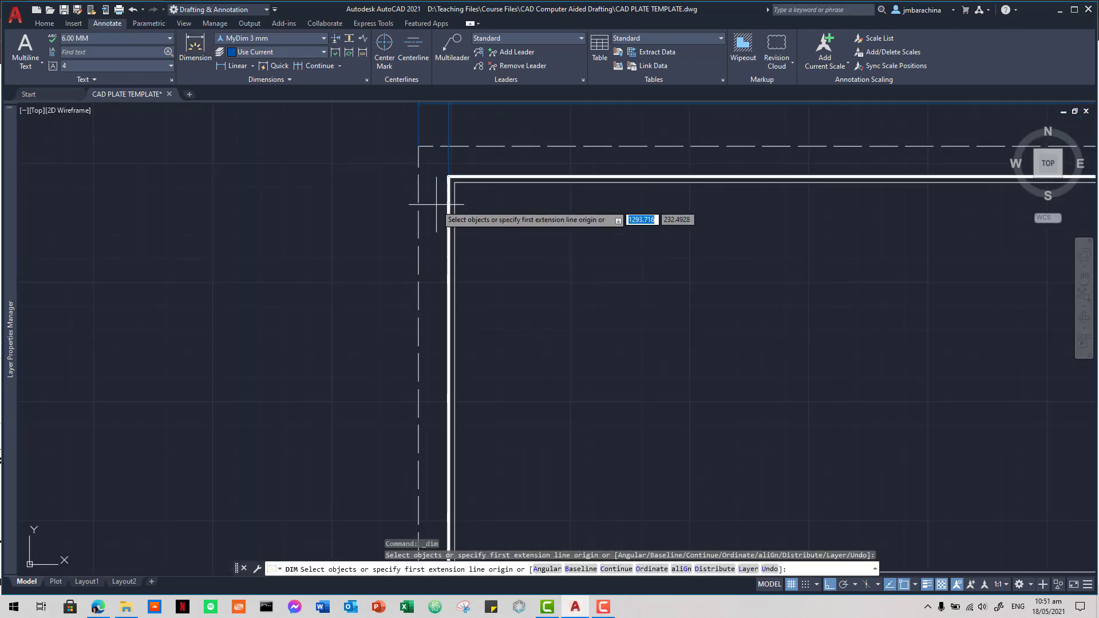
click(418, 143)
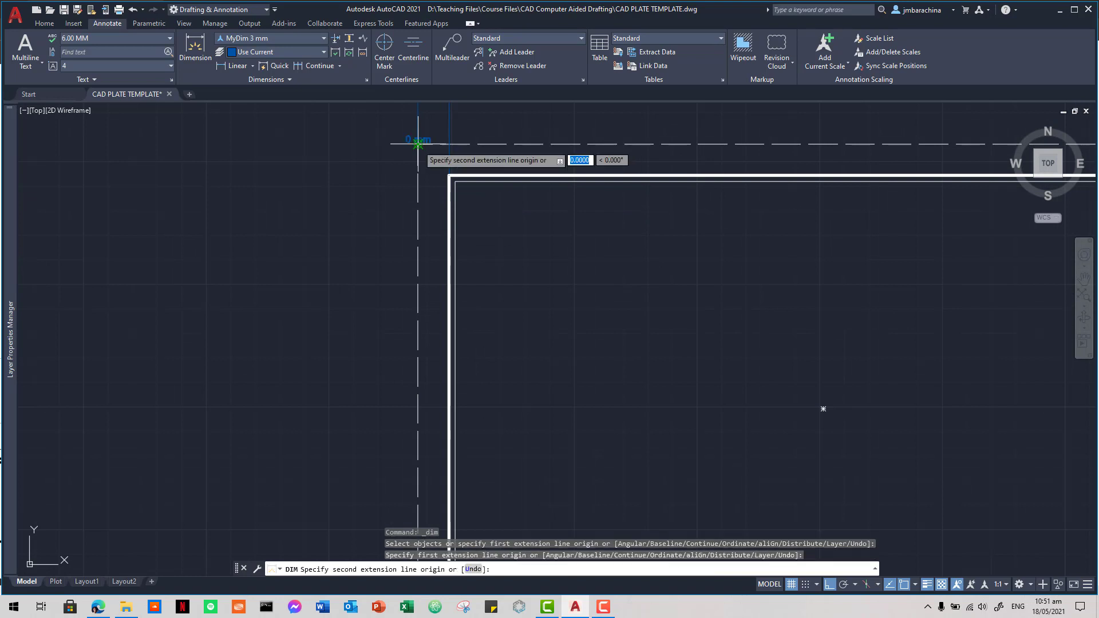
click(449, 175)
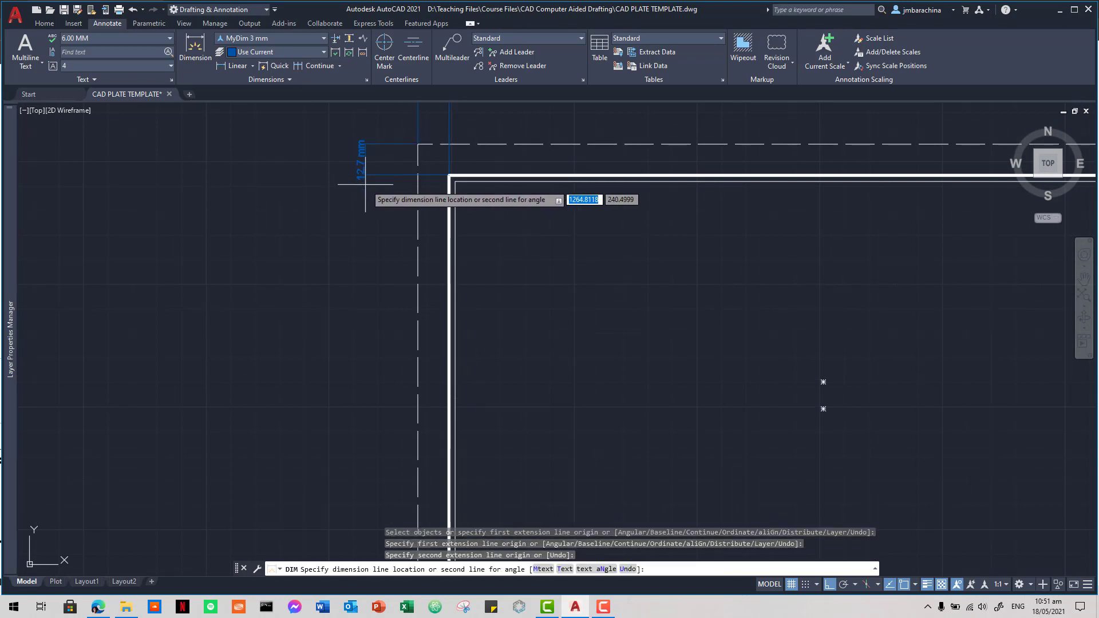
click(369, 157)
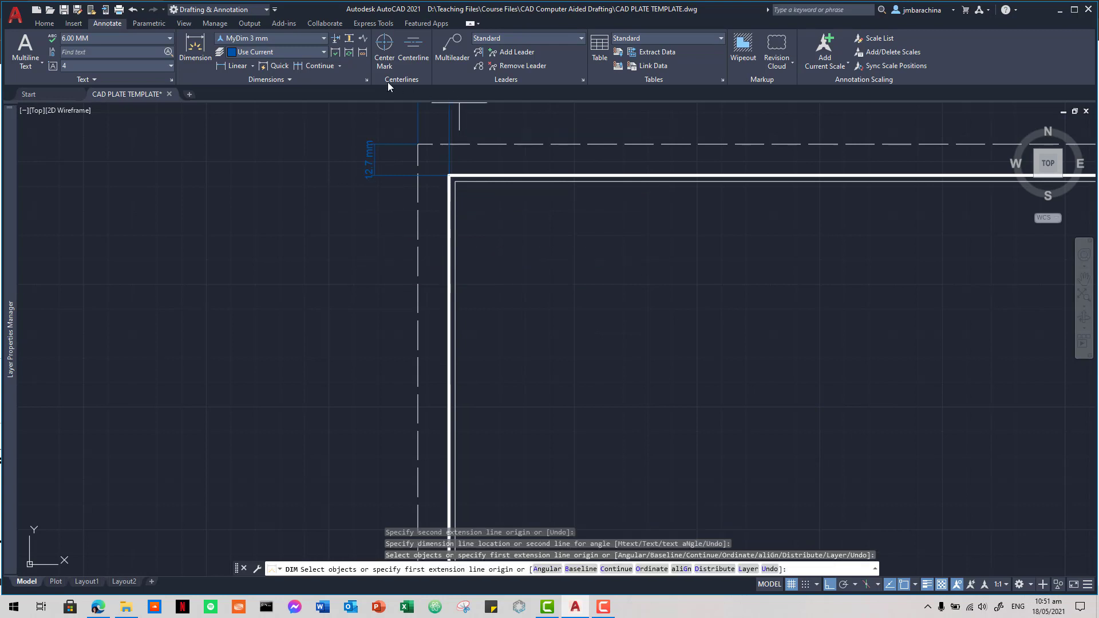
Step: Continue the vertical dimension chain down to the LOGO cell's lower-left corner and the dashed outline's lower-left corner
click(331, 67)
scroll(417, 364, down, 1)
middle_drag(392, 409, 373, 242)
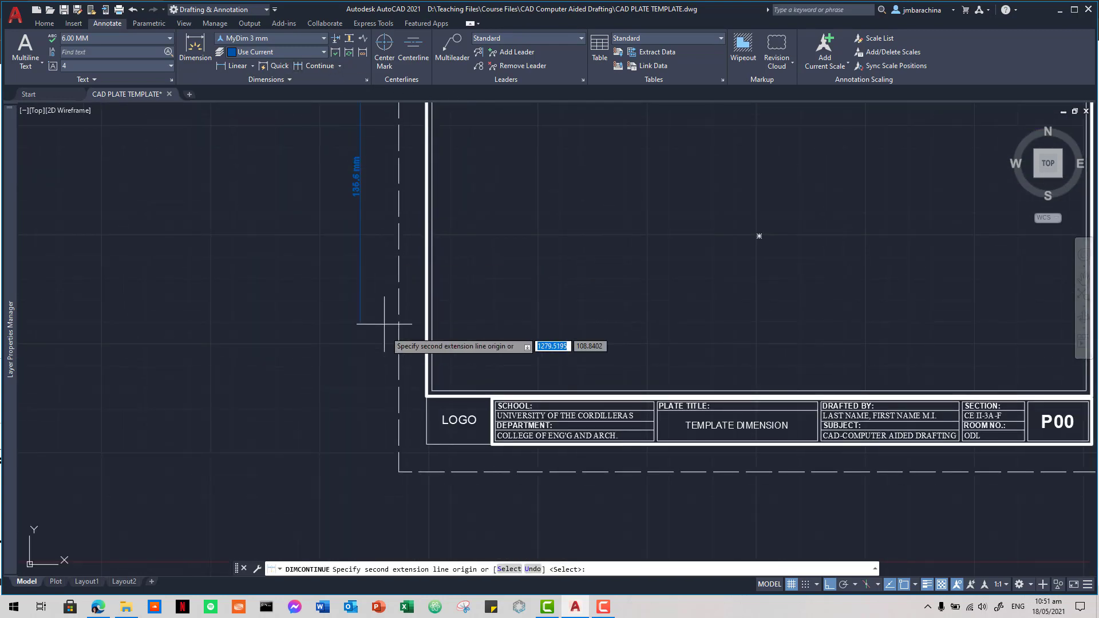
click(425, 444)
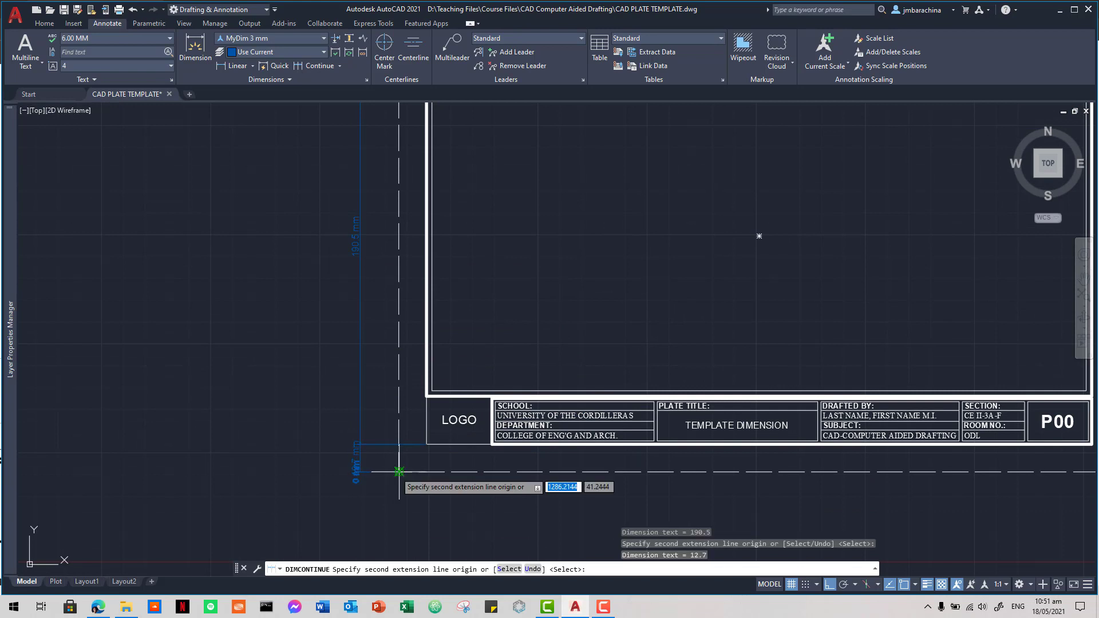
key(Return)
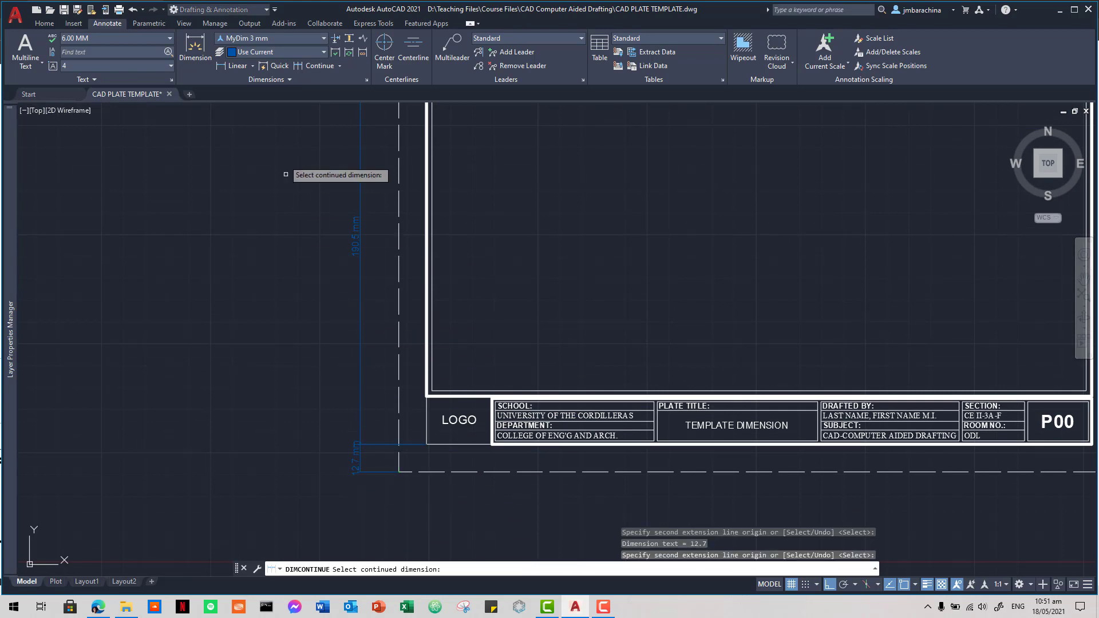
Step: Dimension the width of the LOGO cell, placing the dimension just above the title block
scroll(496, 387, up, 2)
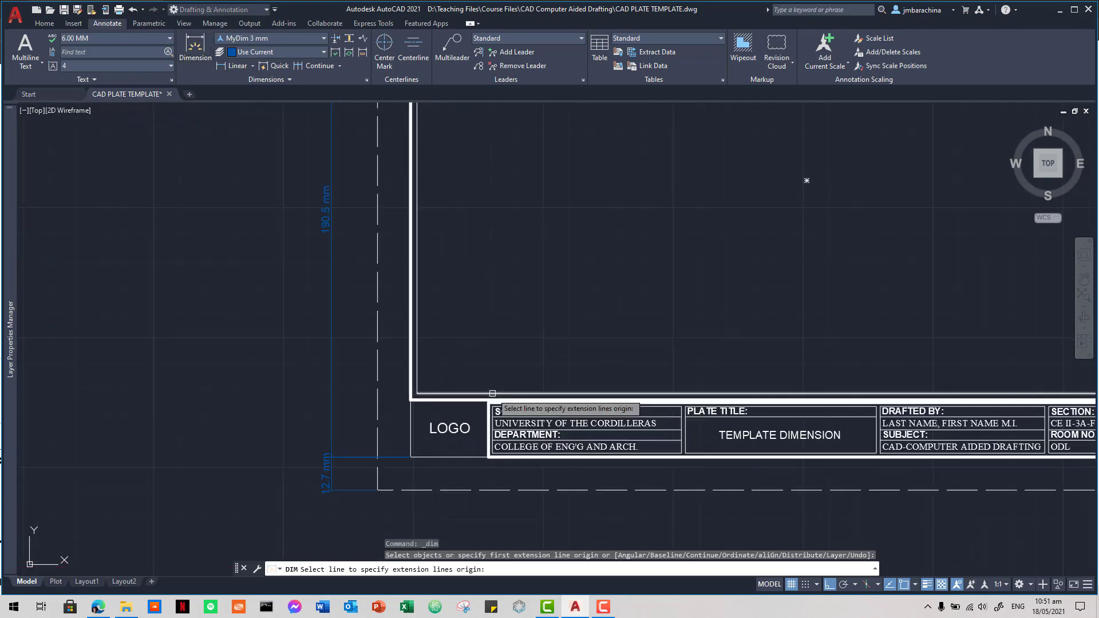
click(391, 401)
scroll(492, 400, up, 1)
scroll(489, 404, up, 2)
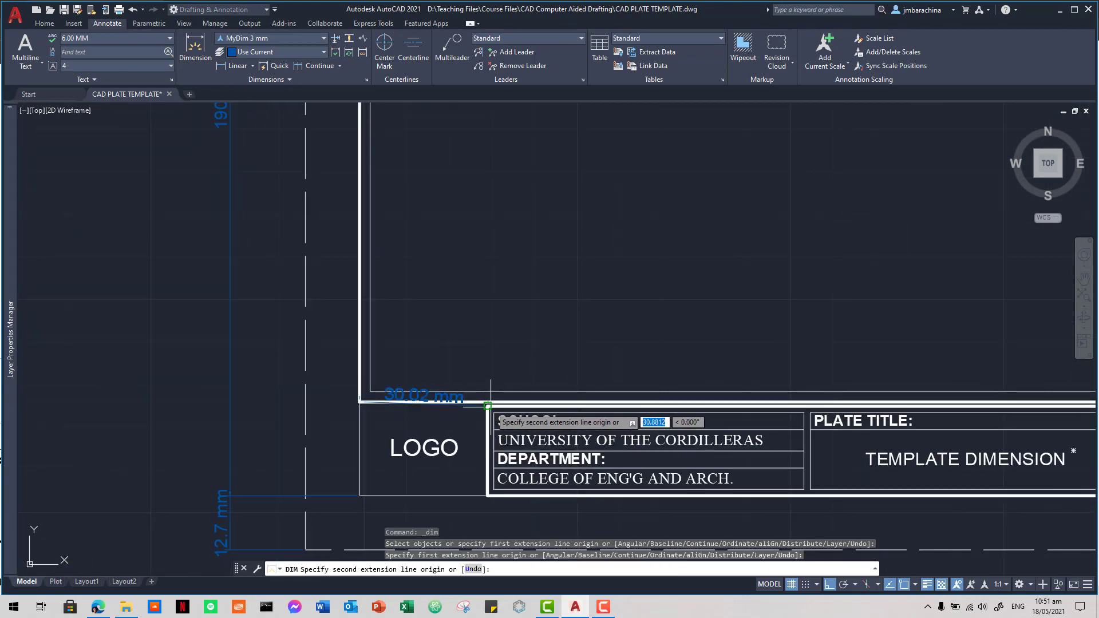
click(487, 406)
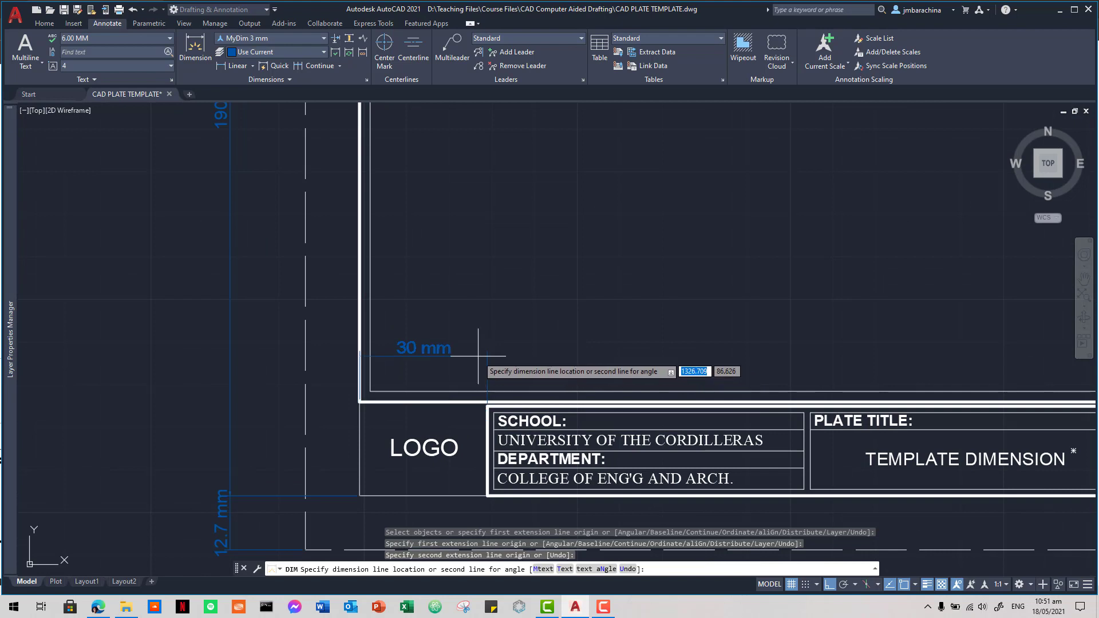
click(478, 356)
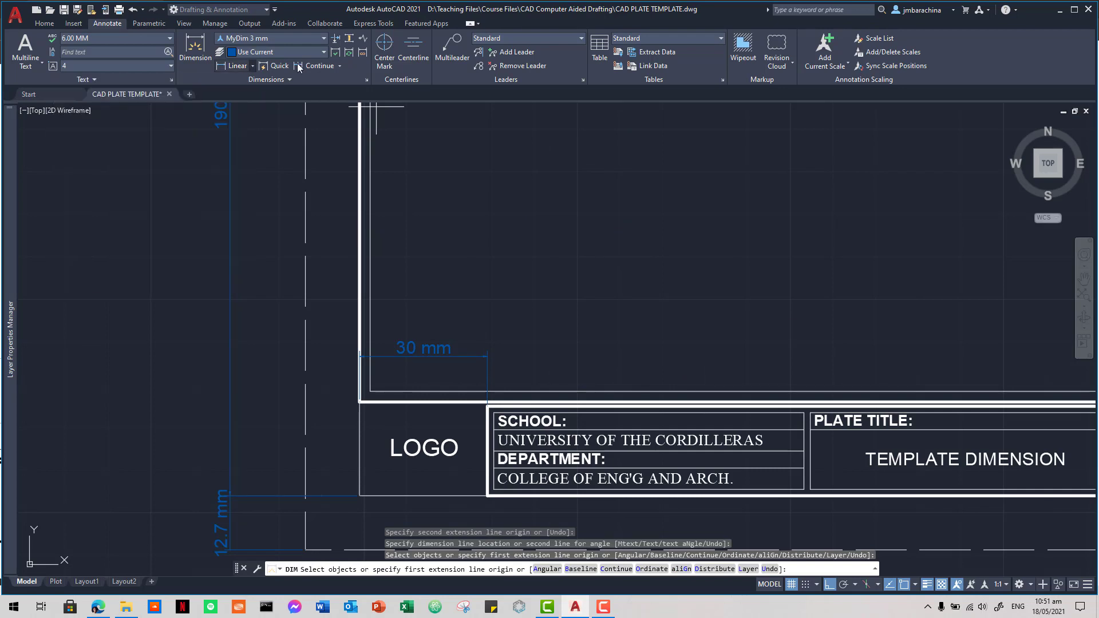
click(322, 67)
middle_drag(749, 429, 418, 413)
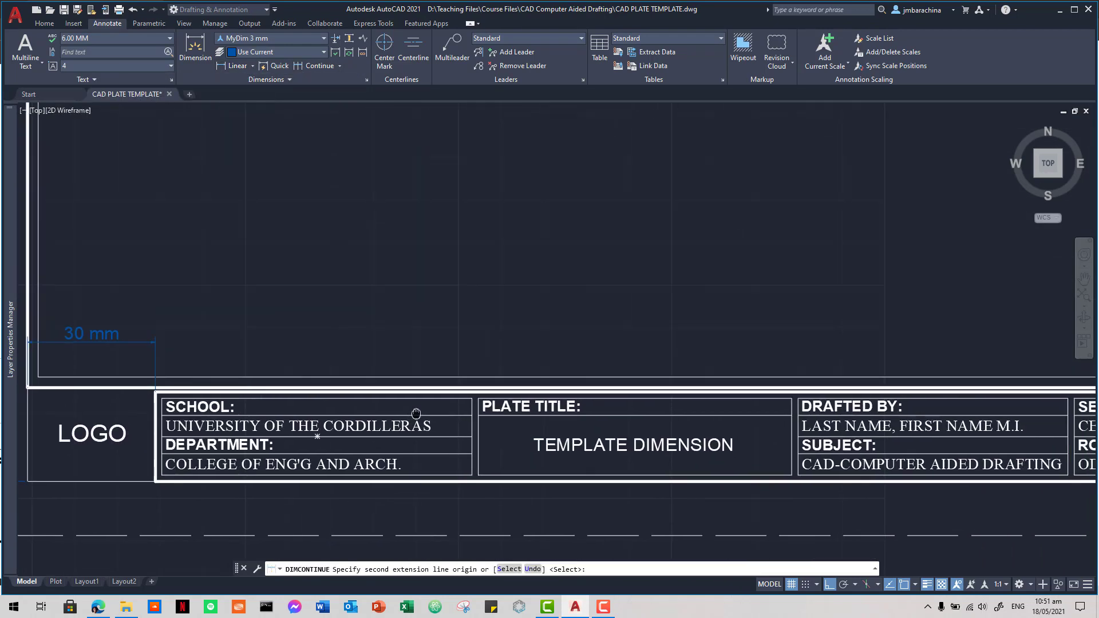
scroll(467, 403, up, 3)
scroll(471, 404, up, 1)
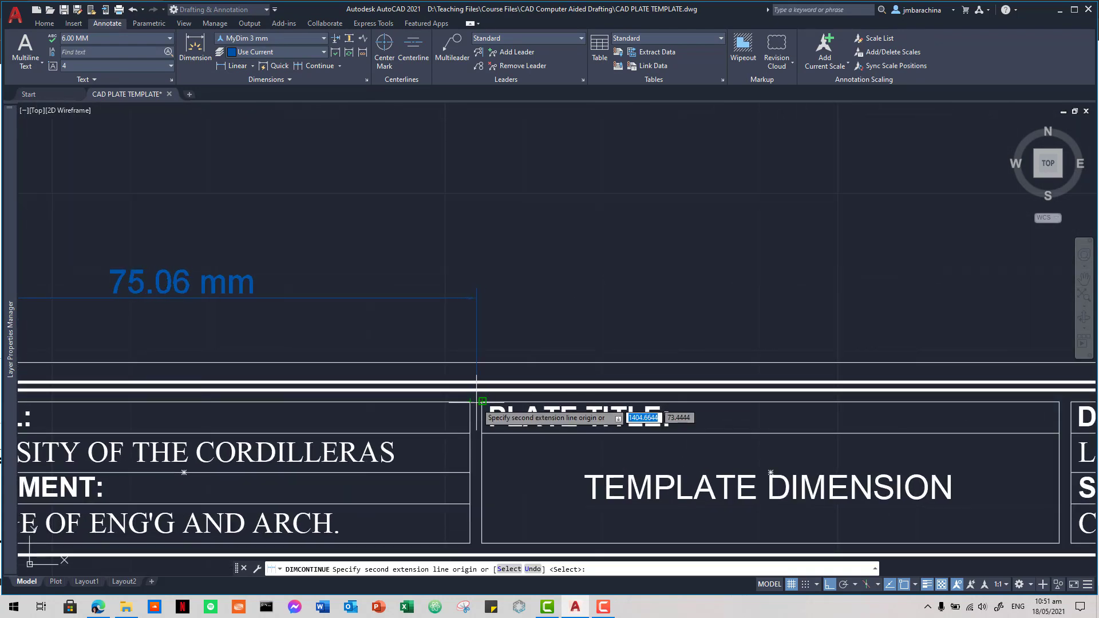
scroll(476, 402, up, 4)
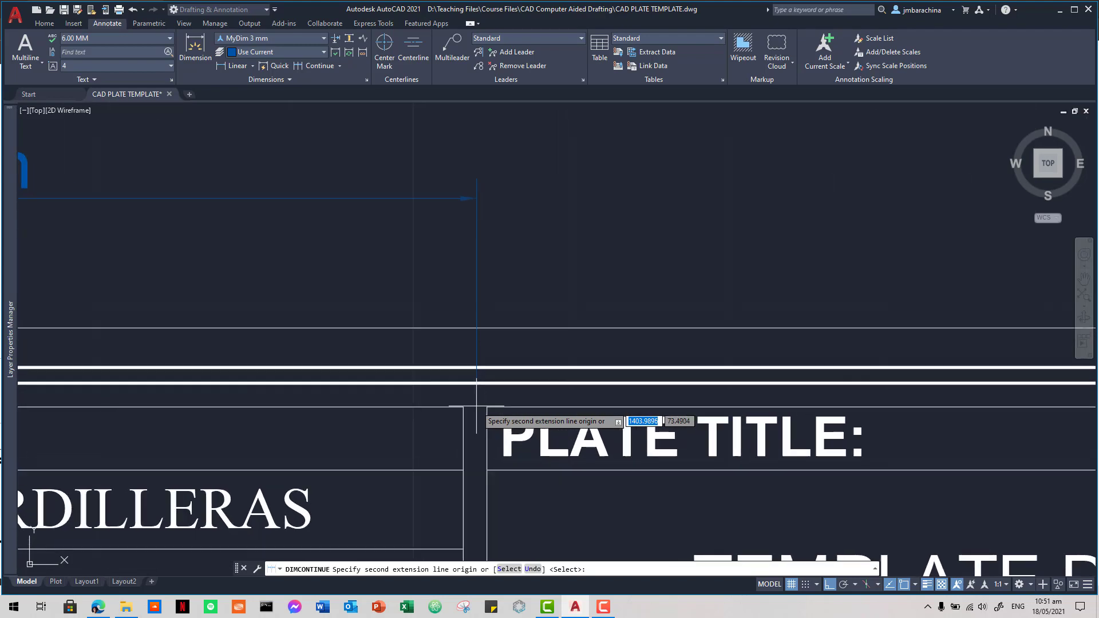
scroll(476, 406, up, 1)
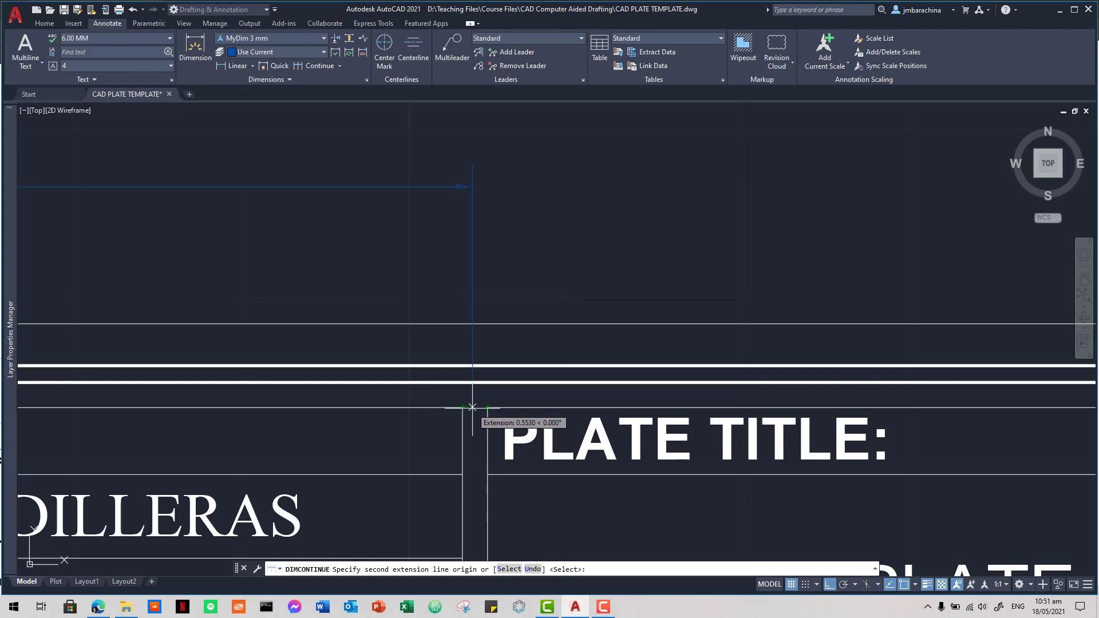
key(Escape)
key(Escape)
key(Escape)
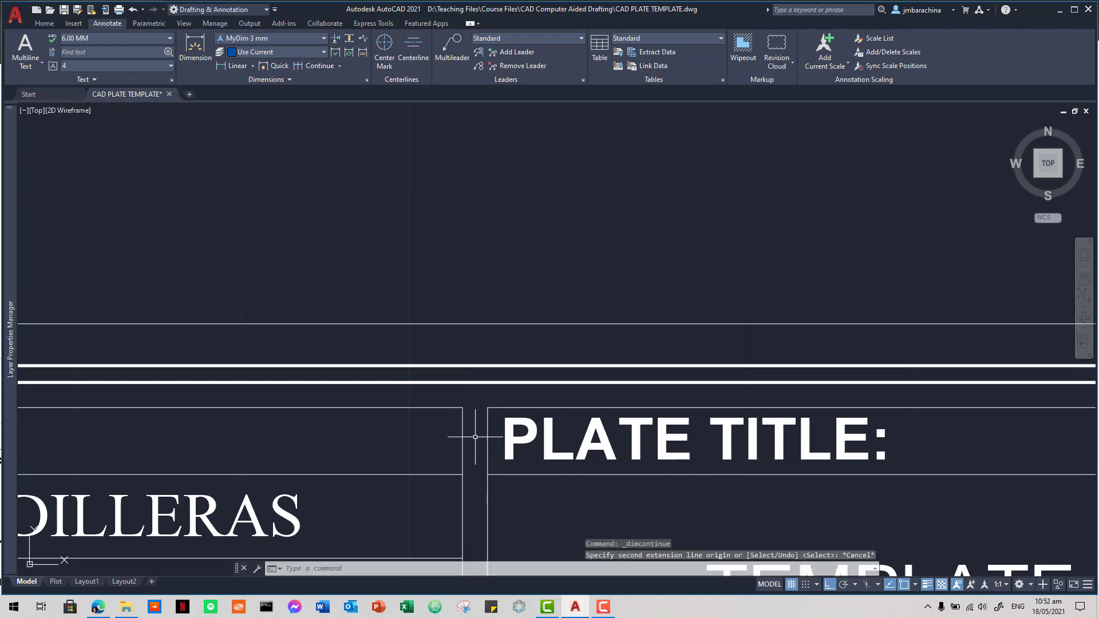
Step: Offset the vertical line on the template's left border 30 mm to the right, in line with the LOGO cell's right edge
scroll(477, 438, down, 3)
scroll(482, 439, down, 5)
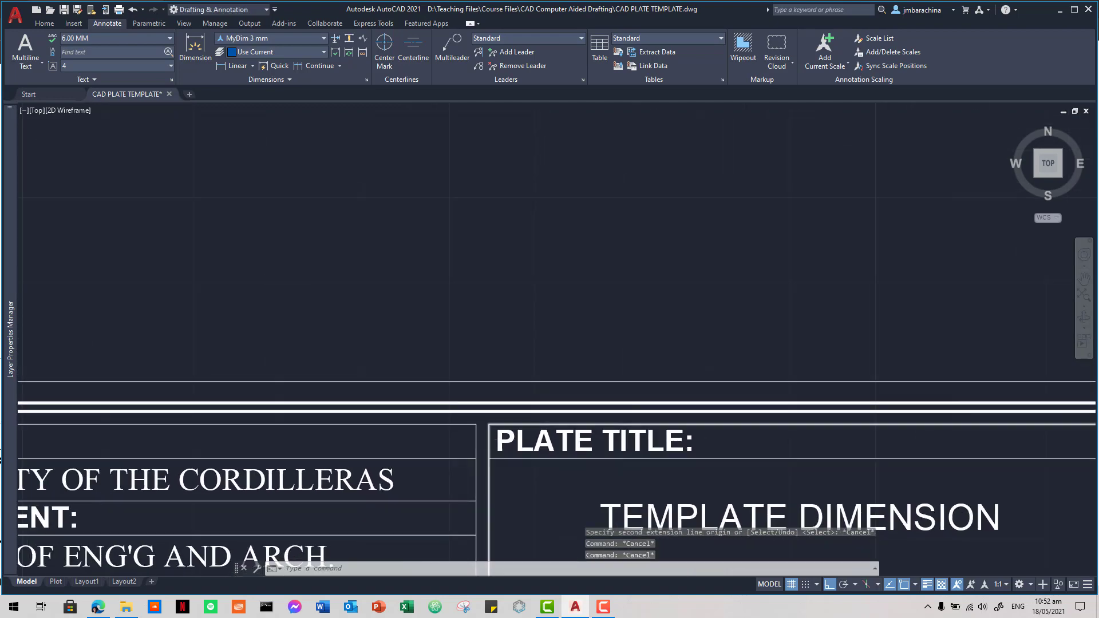
scroll(491, 445, down, 2)
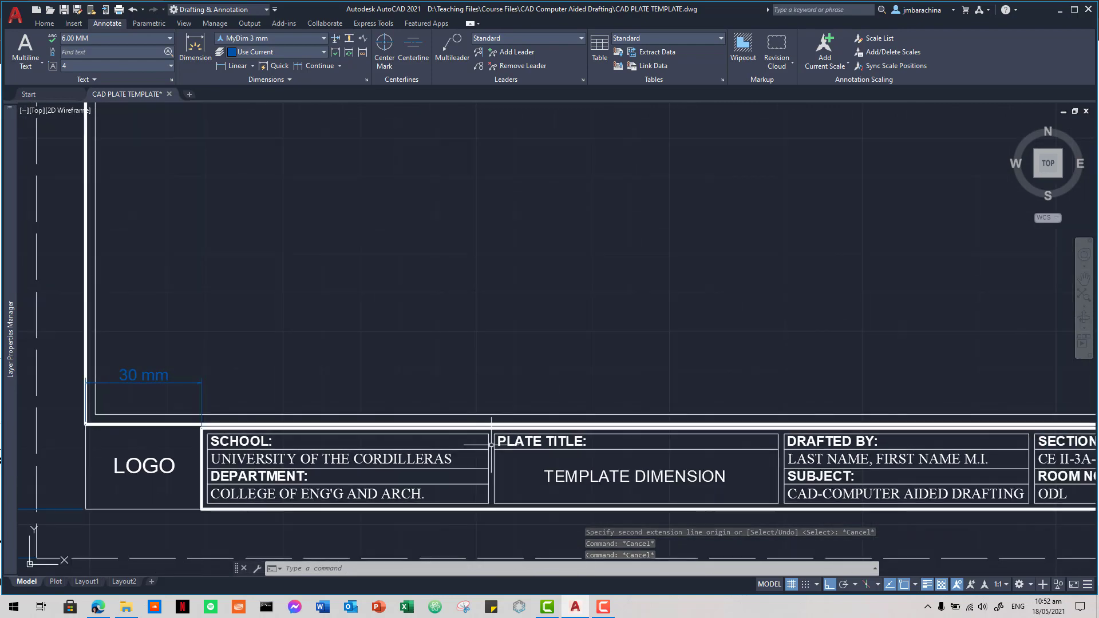
scroll(491, 444, up, 2)
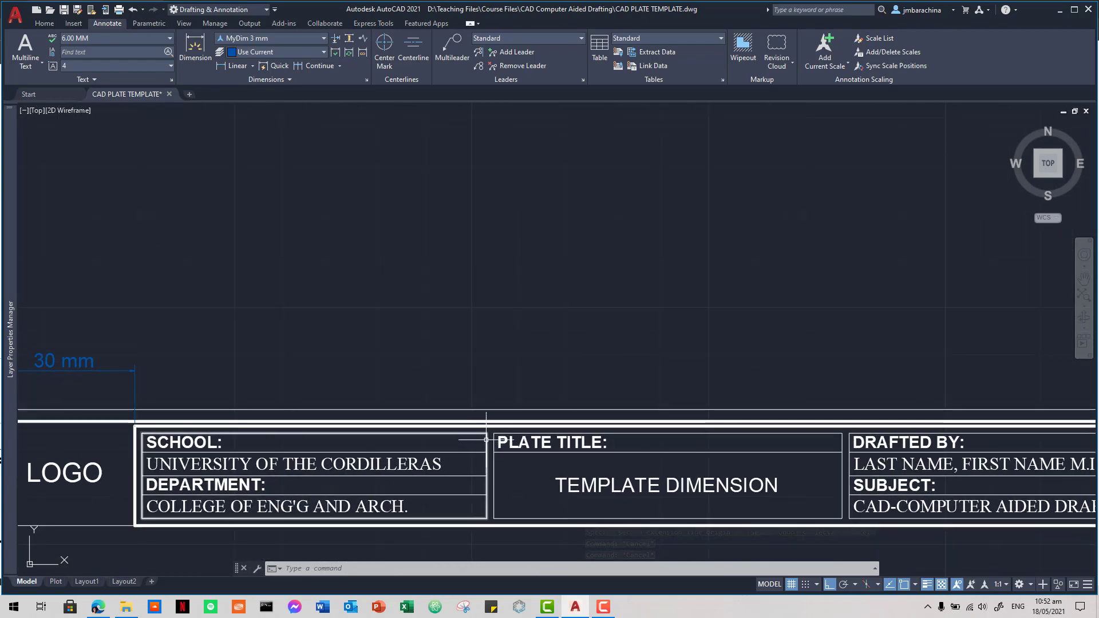
middle_drag(491, 444, 590, 371)
scroll(595, 401, down, 1)
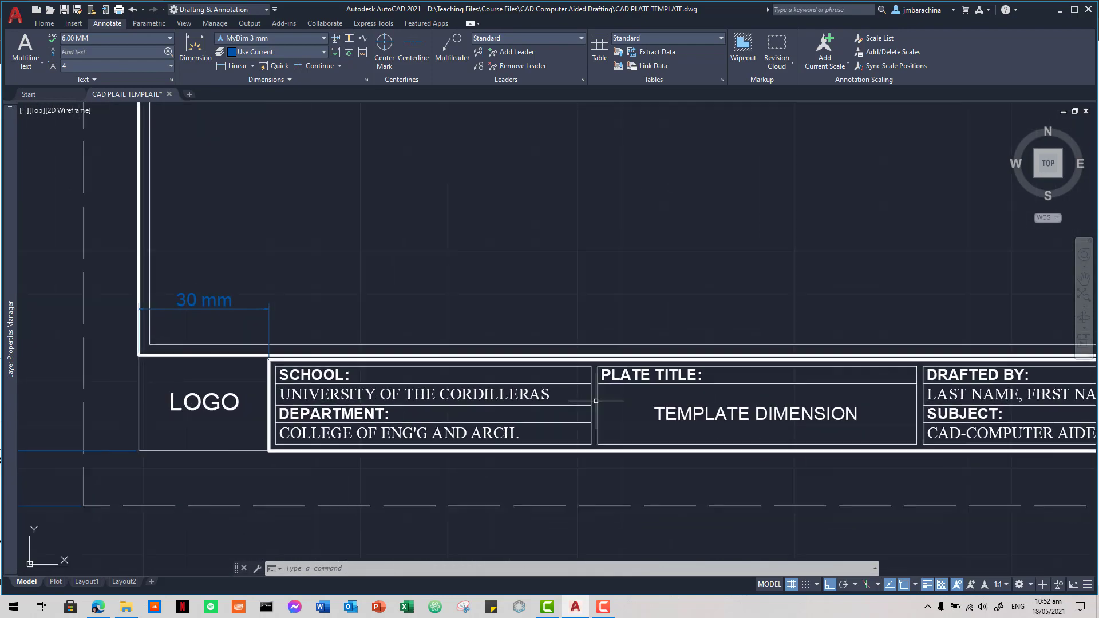
scroll(596, 401, up, 1)
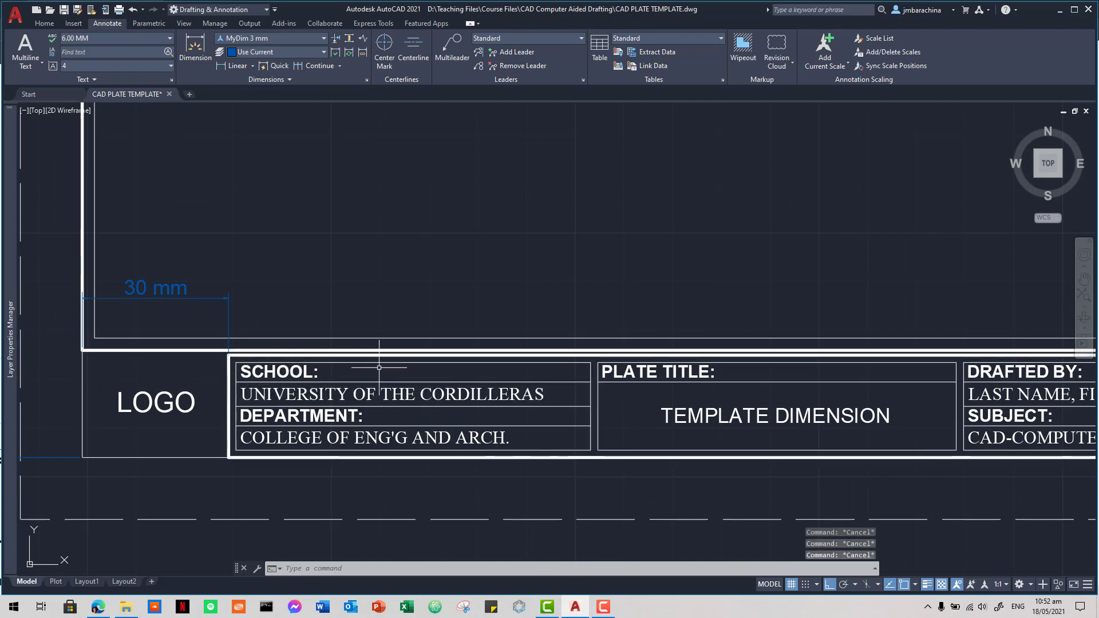
click(100, 371)
click(45, 371)
scroll(160, 417, down, 2)
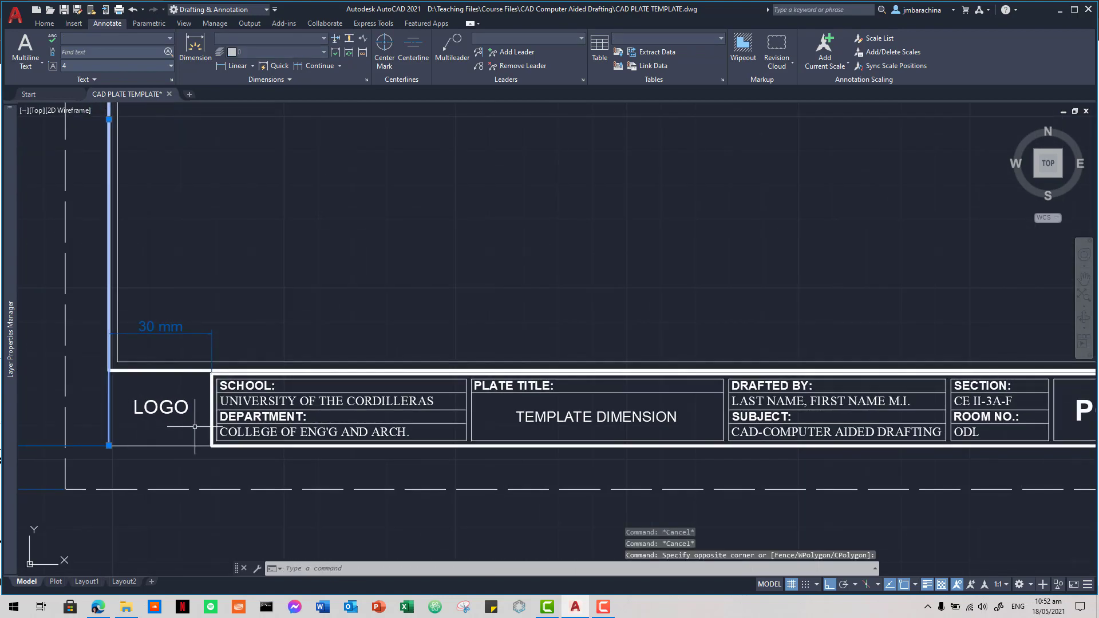
text(o)
key(Return)
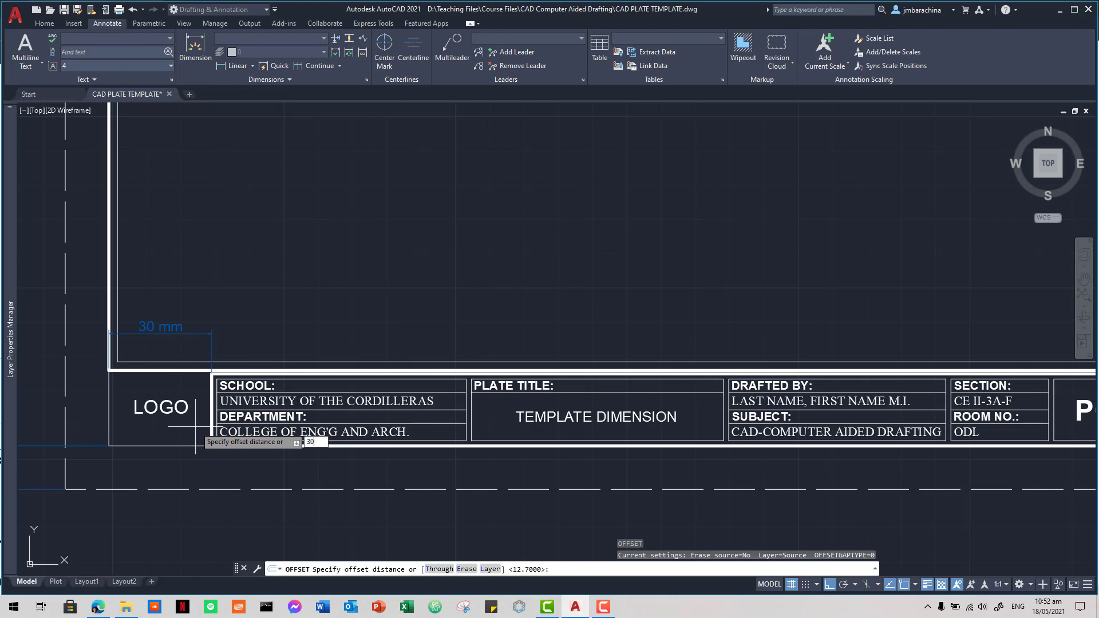
key(Return)
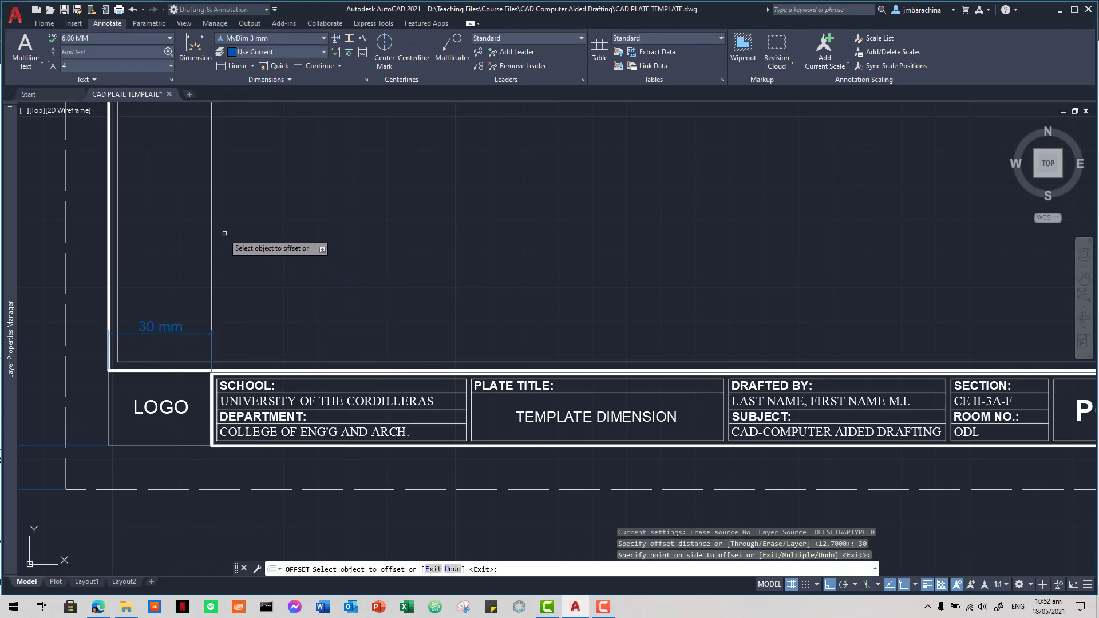
Step: Offset the vertical line at the LOGO cell's right edge 75 mm to the right, and offset that copy another 75 mm right
click(213, 225)
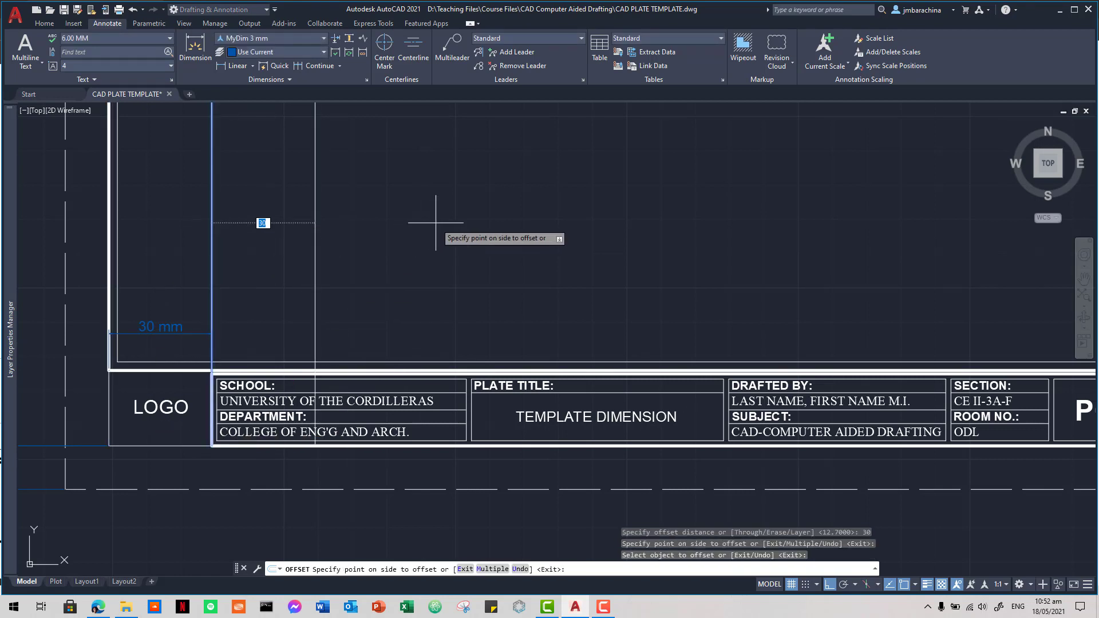
text(7)
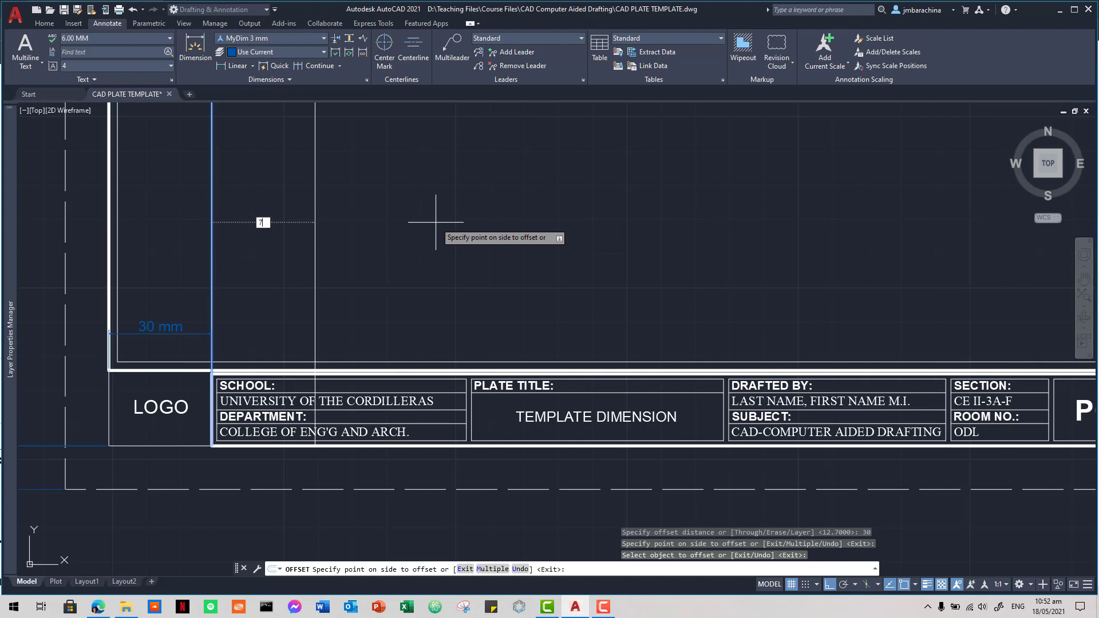
text(5)
key(Return)
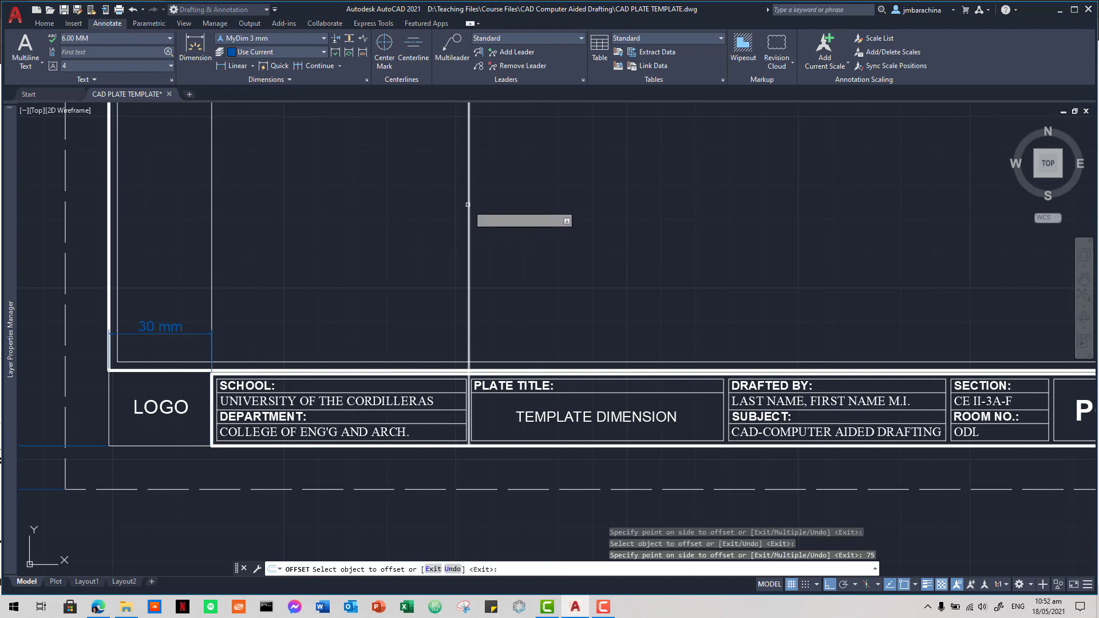
click(469, 212)
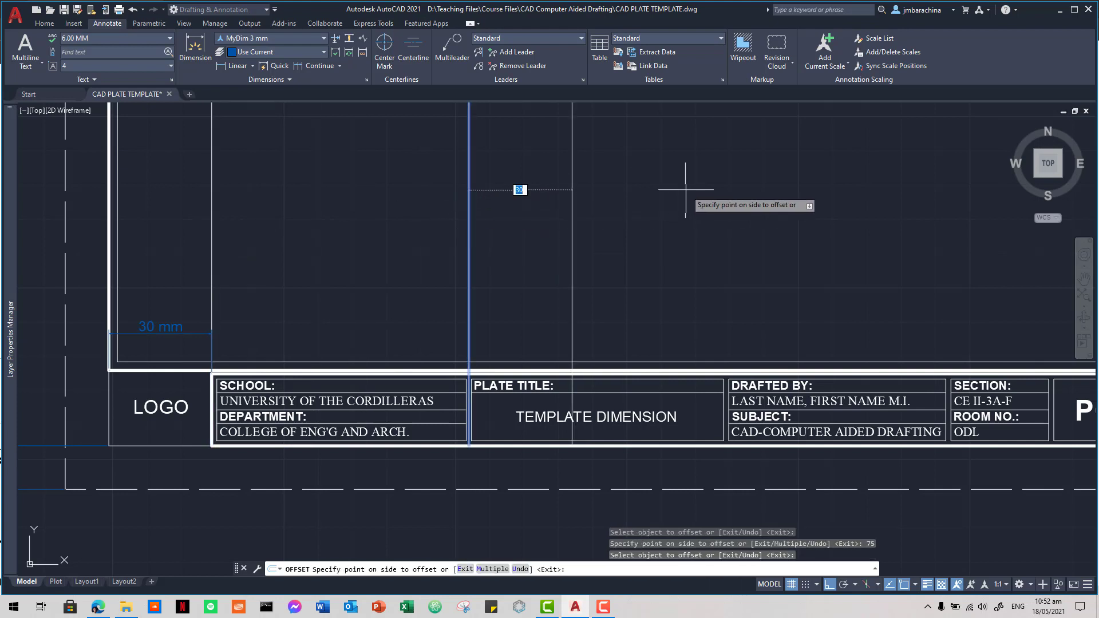
key(Return)
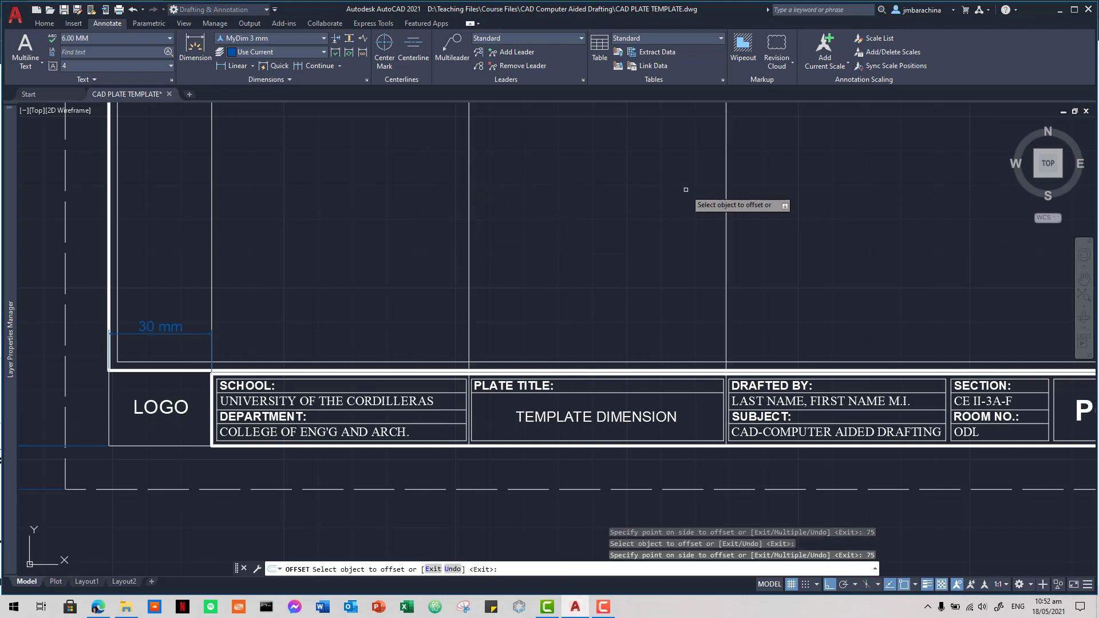
Step: Offset the vertical line on the template's right border 30 mm to the left, and offset that copy another 30 mm left
middle_drag(866, 250, 351, 327)
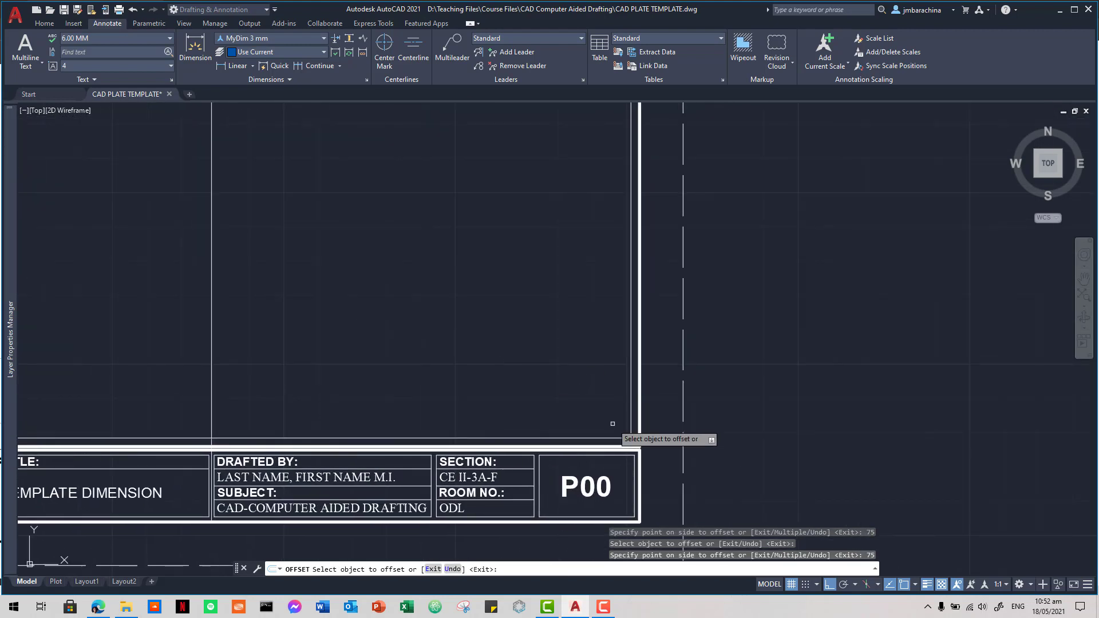
scroll(637, 434, up, 3)
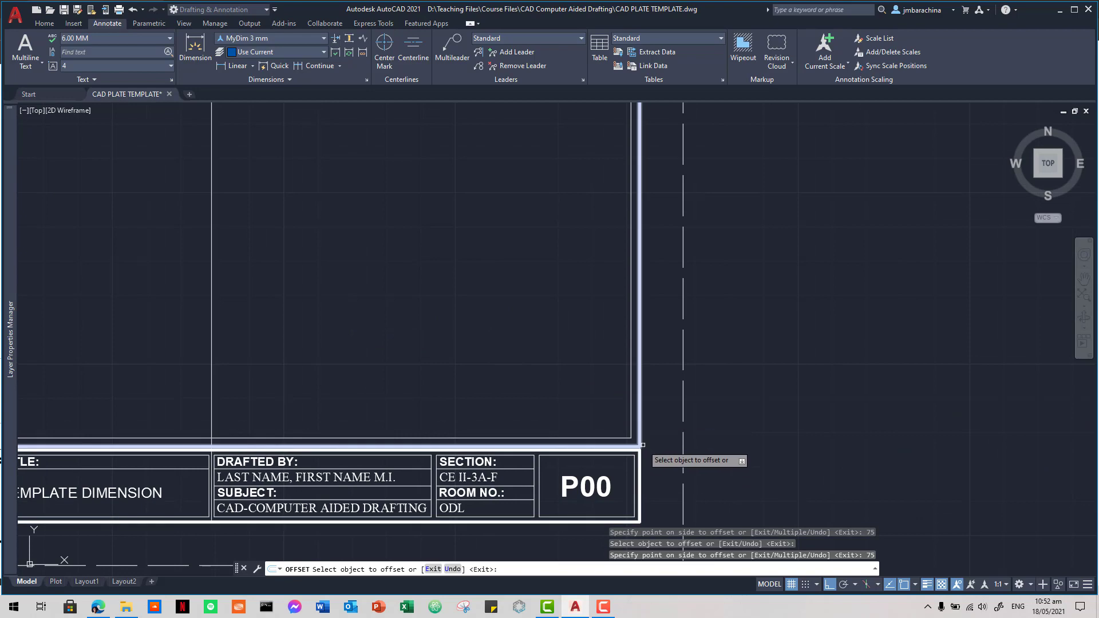
scroll(652, 454, up, 3)
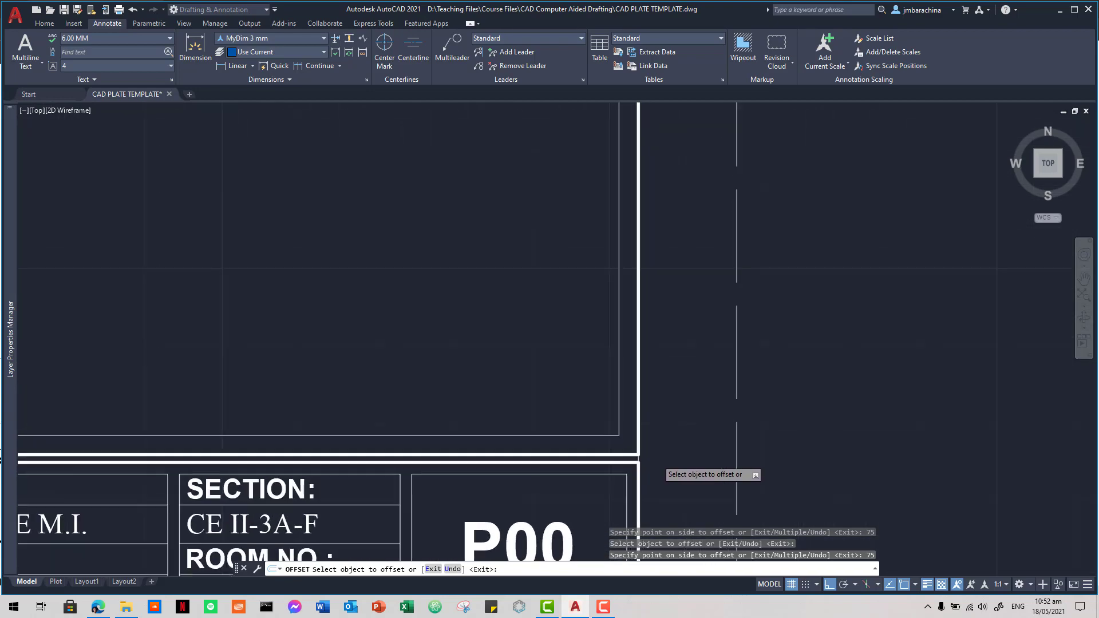
scroll(643, 340, up, 1)
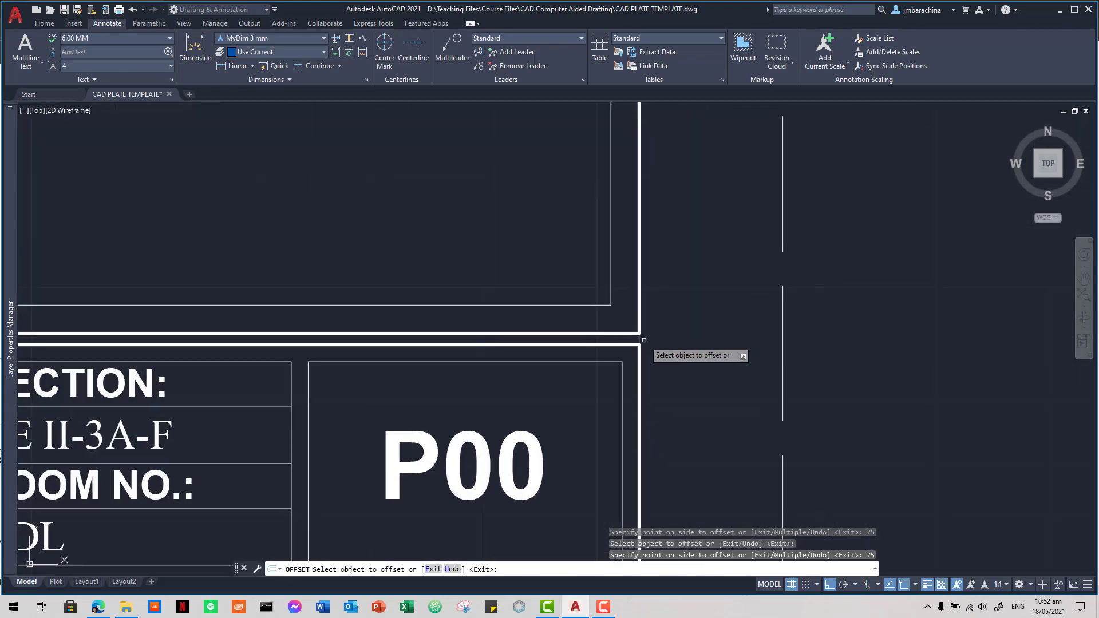
click(638, 337)
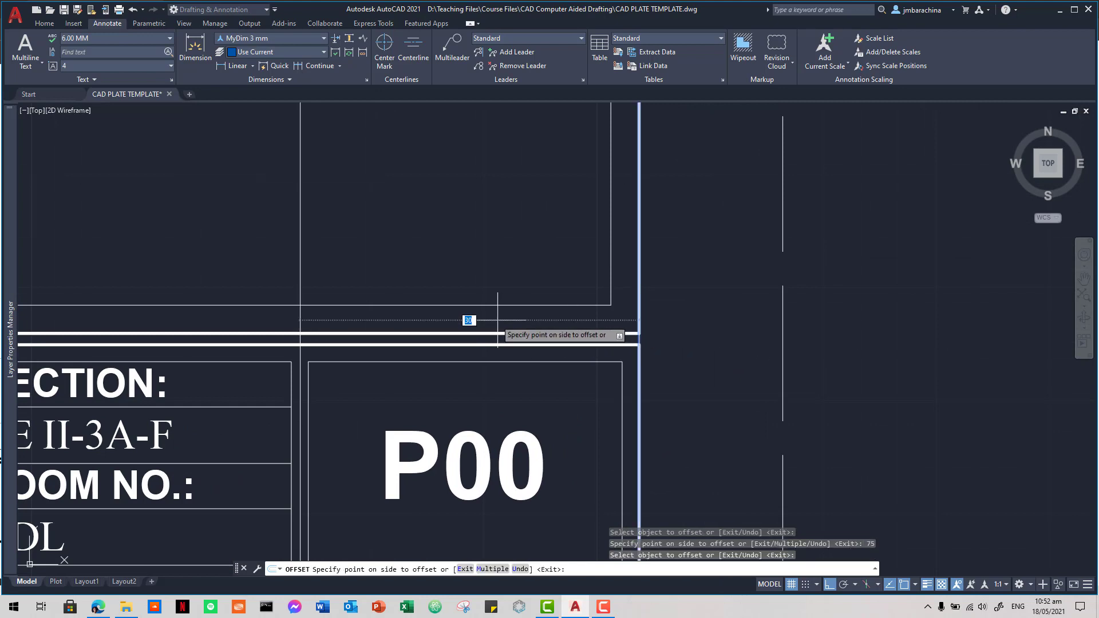
click(435, 257)
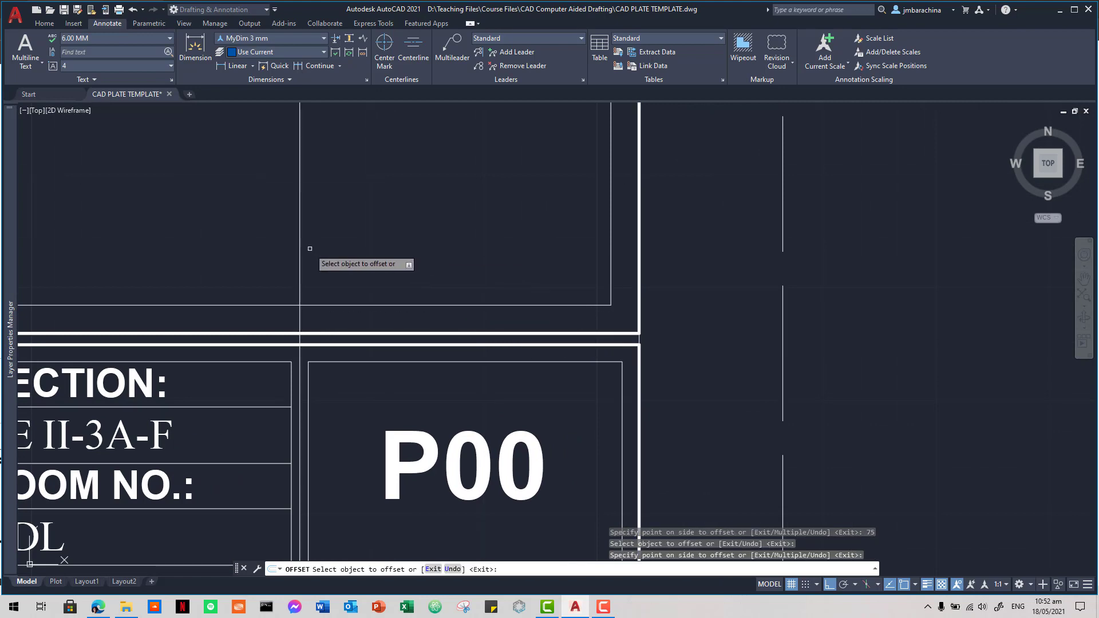
click(299, 241)
middle_drag(235, 238, 717, 229)
click(566, 222)
scroll(550, 271, down, 5)
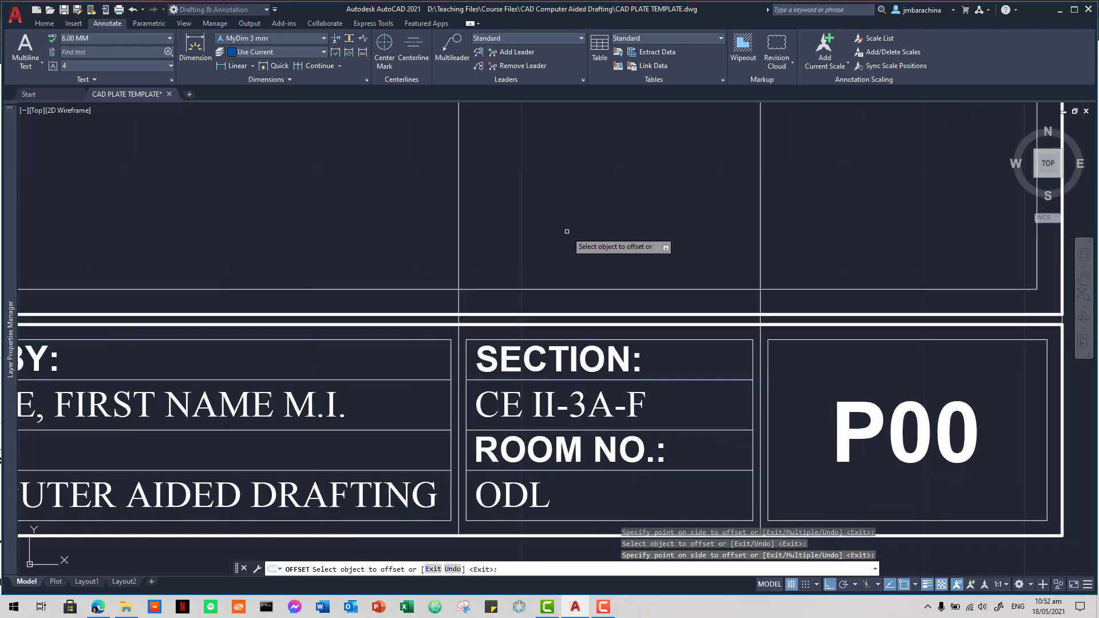
key(Escape)
key(Escape)
Step: Continue the LOGO cell's width dimension to the guide line between the SCHOOL and PLATE TITLE cells
scroll(353, 359, down, 4)
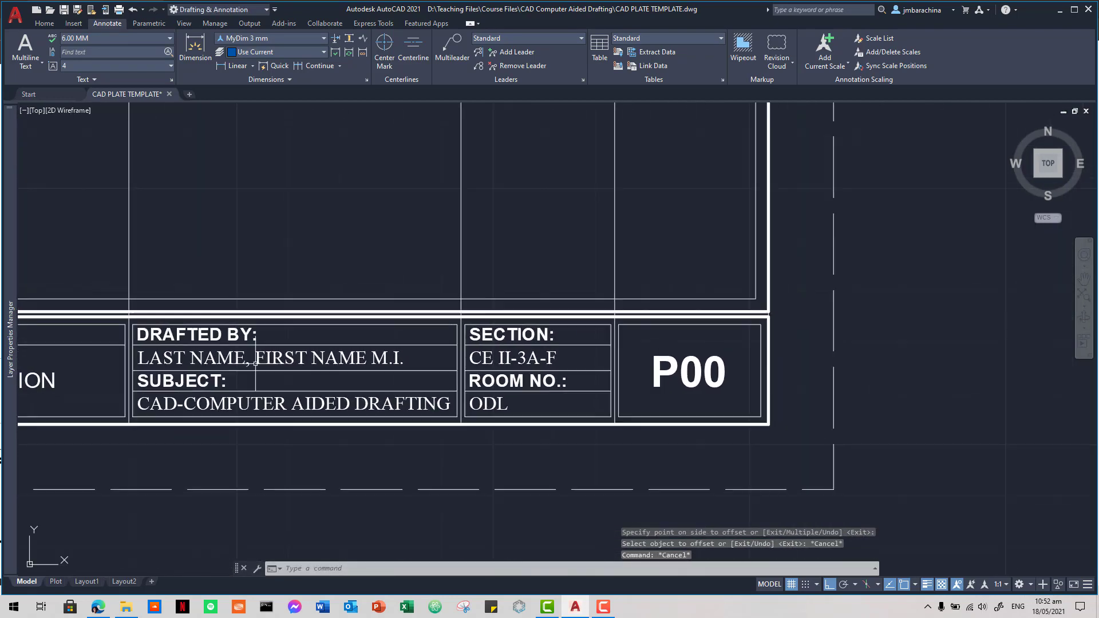
middle_drag(255, 360, 788, 365)
scroll(435, 327, down, 4)
middle_drag(404, 339, 755, 354)
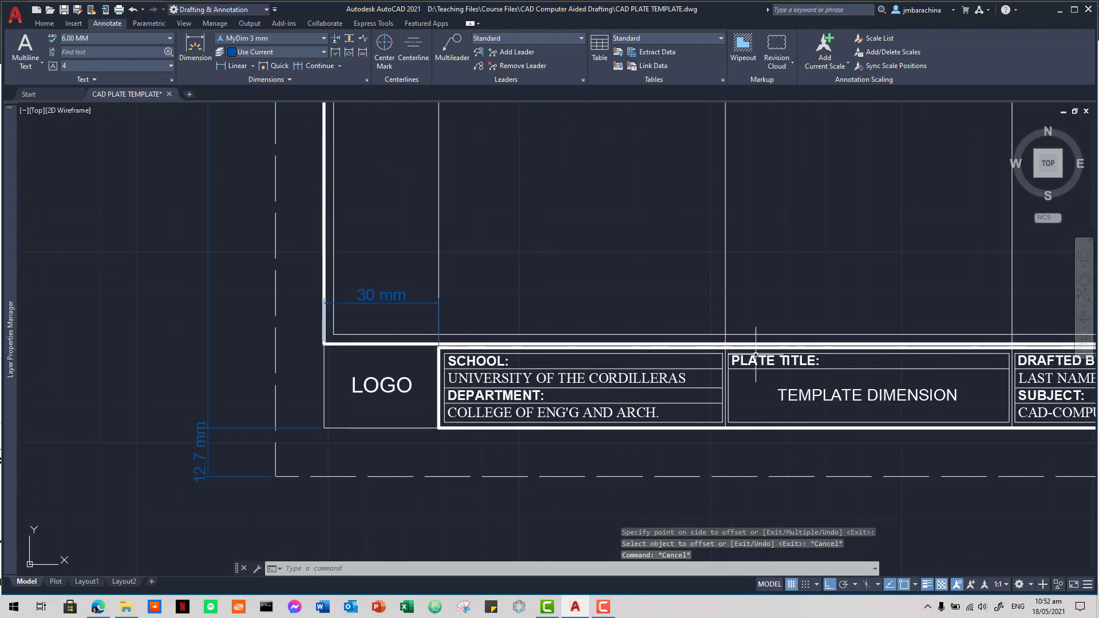
click(429, 307)
click(416, 280)
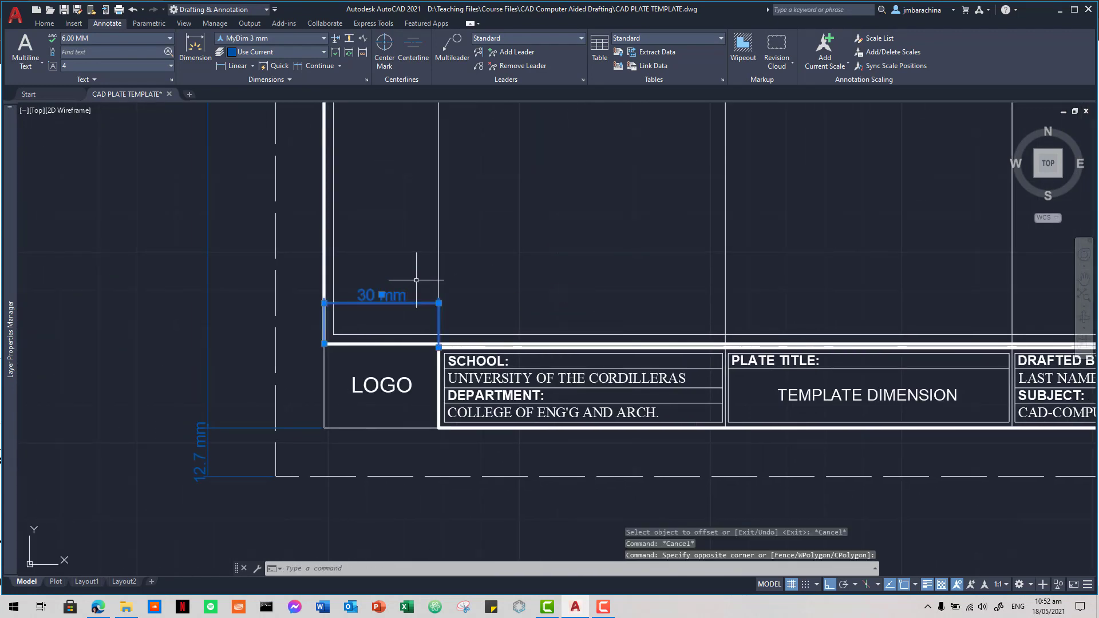
key(Escape)
click(411, 317)
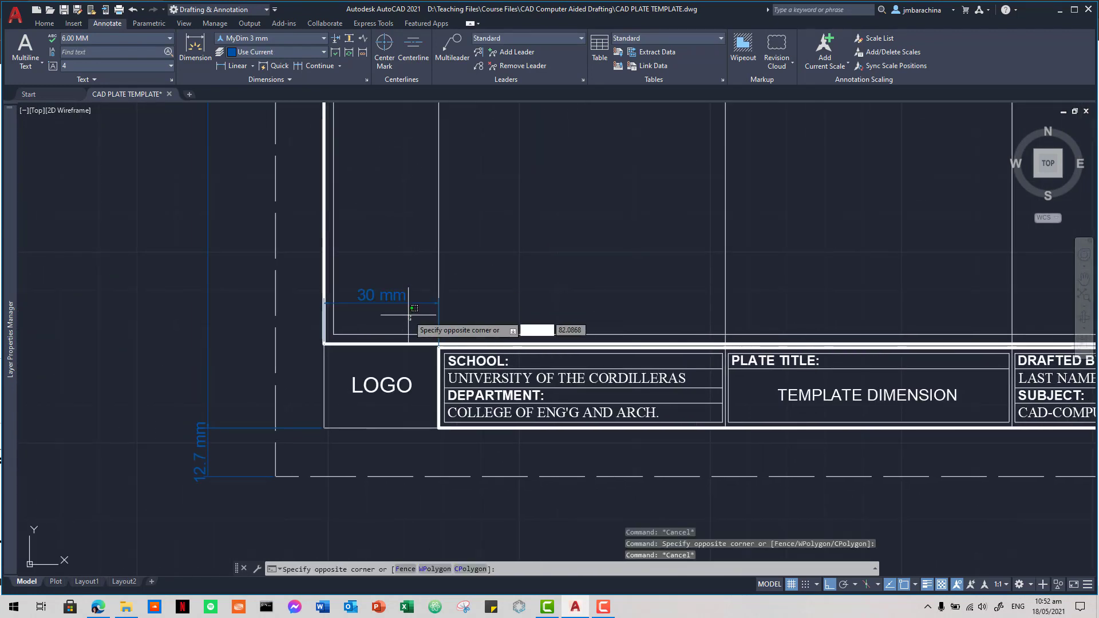
click(380, 279)
click(320, 67)
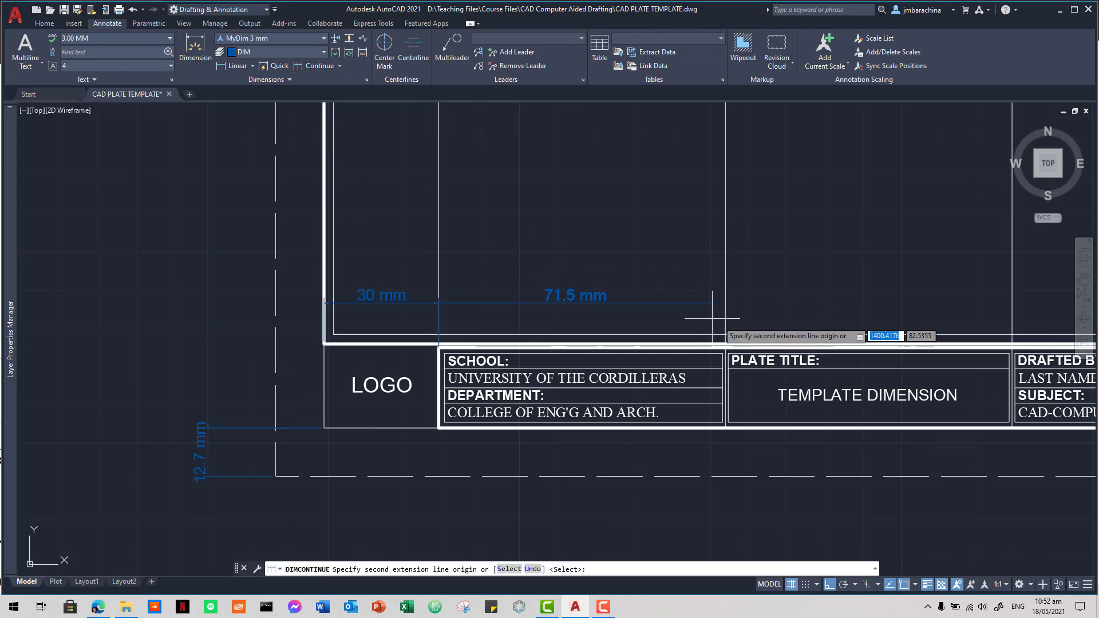
scroll(736, 344, up, 2)
scroll(604, 309, up, 3)
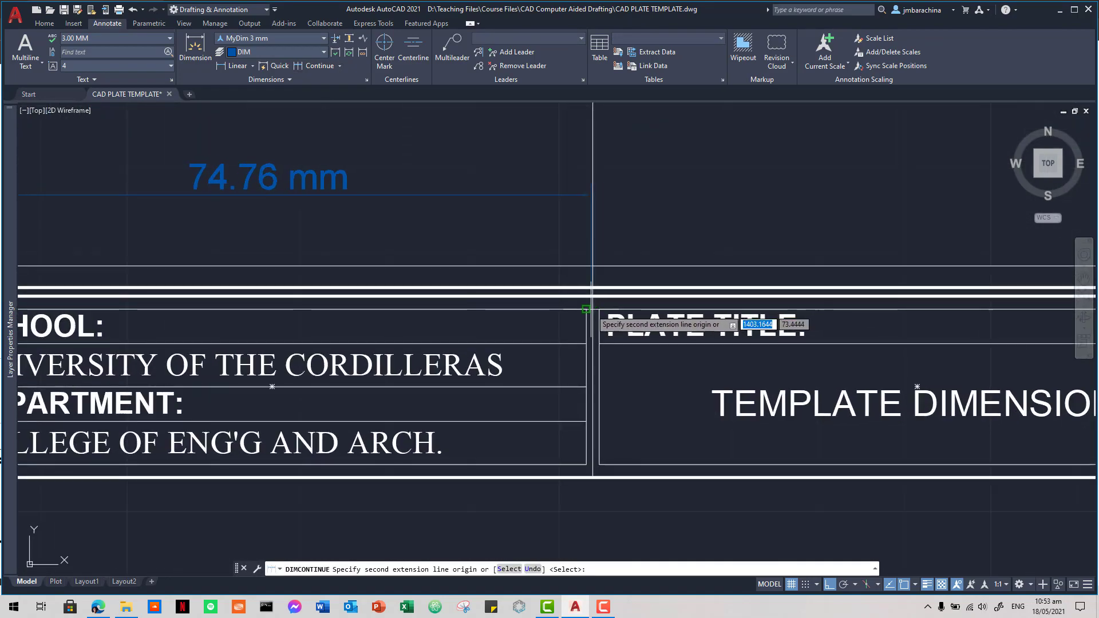
click(592, 309)
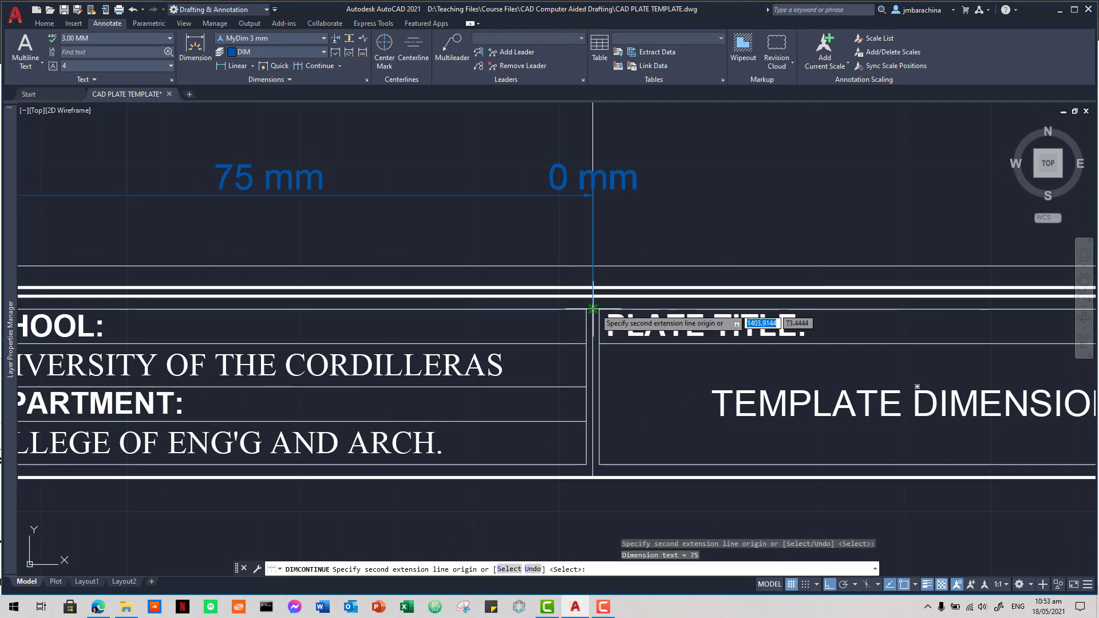
Step: Continue the horizontal dimension chain across the PLATE TITLE and DRAFTED BY cells, ending at the guide line before the SECTION cell
middle_drag(864, 253, 320, 273)
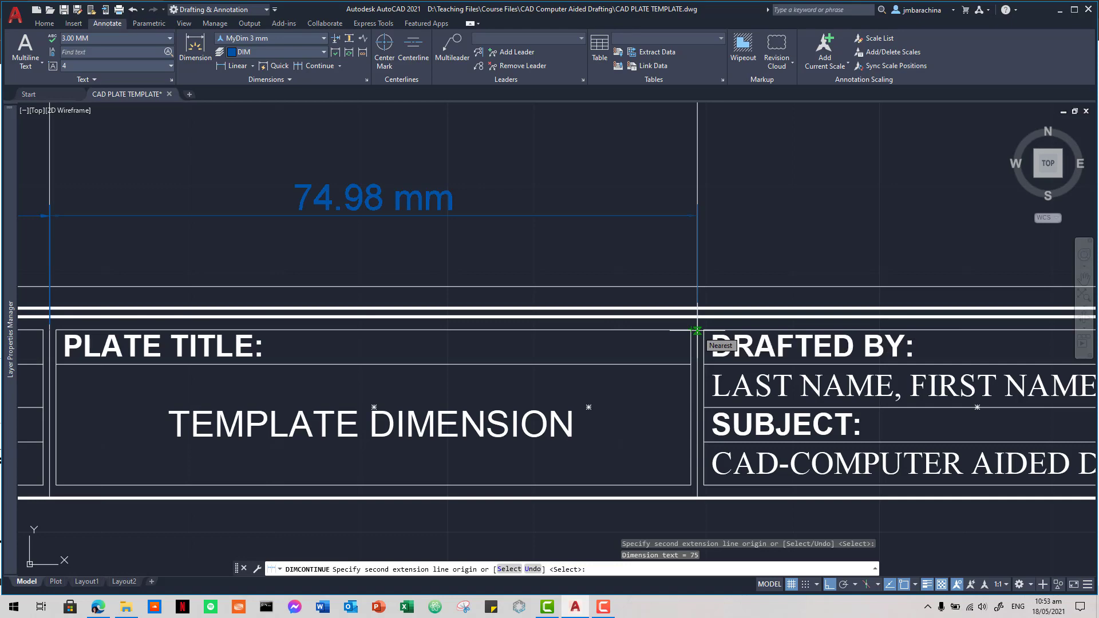
scroll(696, 330, up, 4)
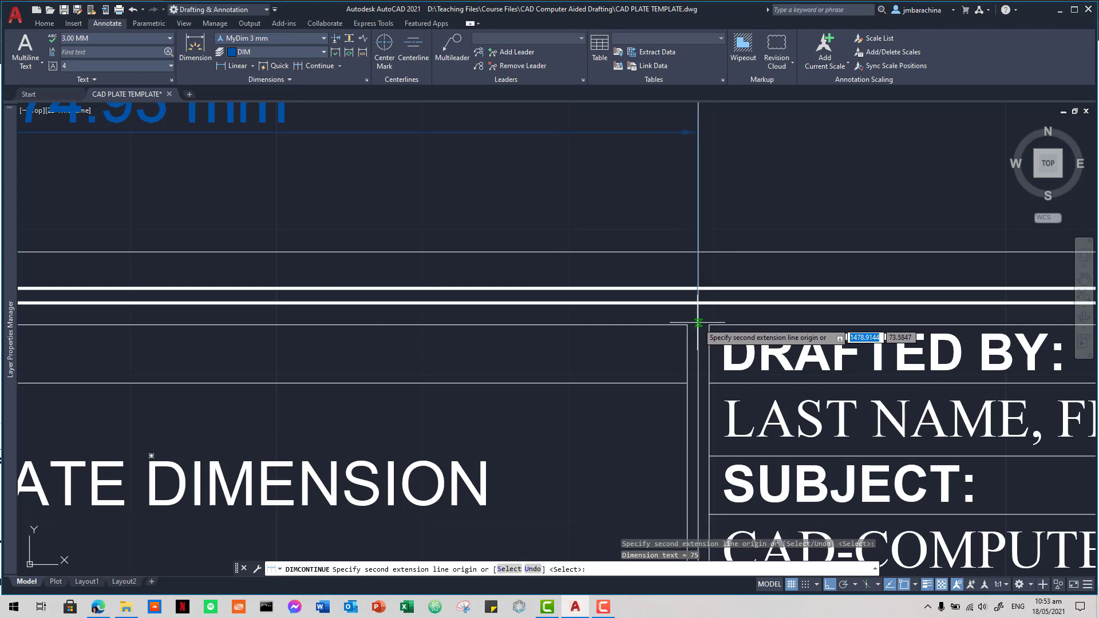
middle_drag(698, 322, 709, 377)
click(709, 377)
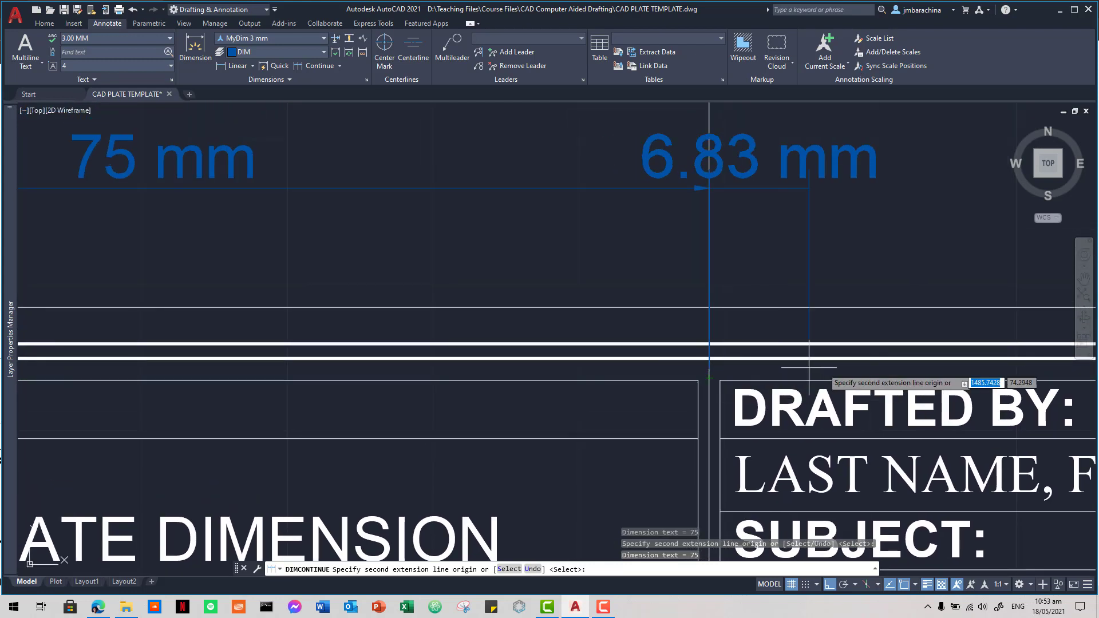
middle_drag(814, 363, 132, 350)
mouse_move(642, 356)
middle_down()
mouse_move(718, 369)
mouse_move(434, 368)
middle_up()
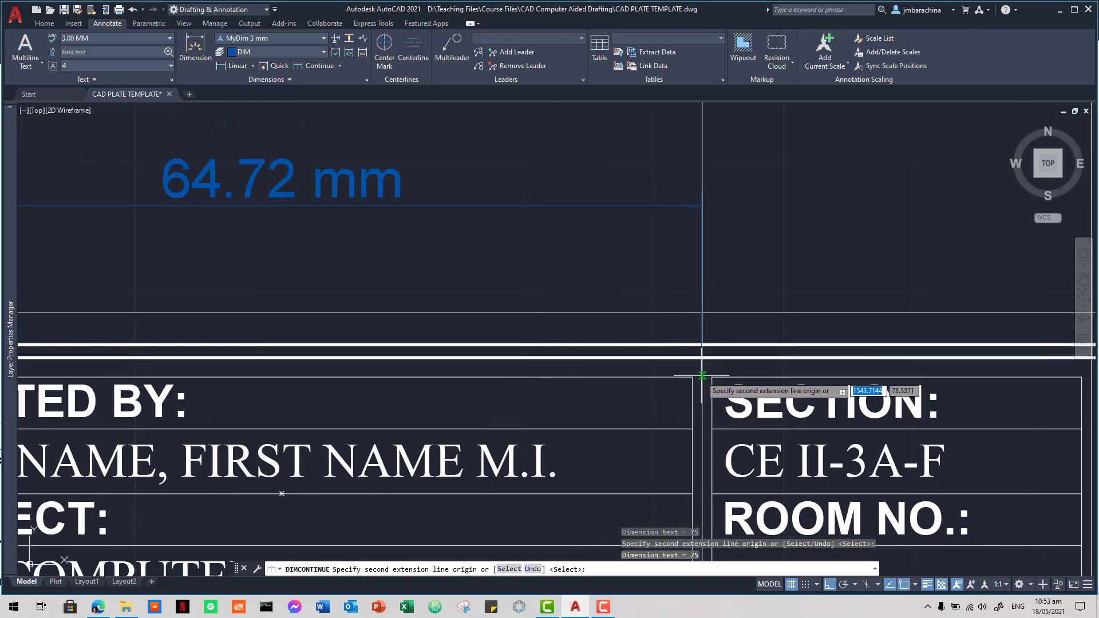
click(702, 377)
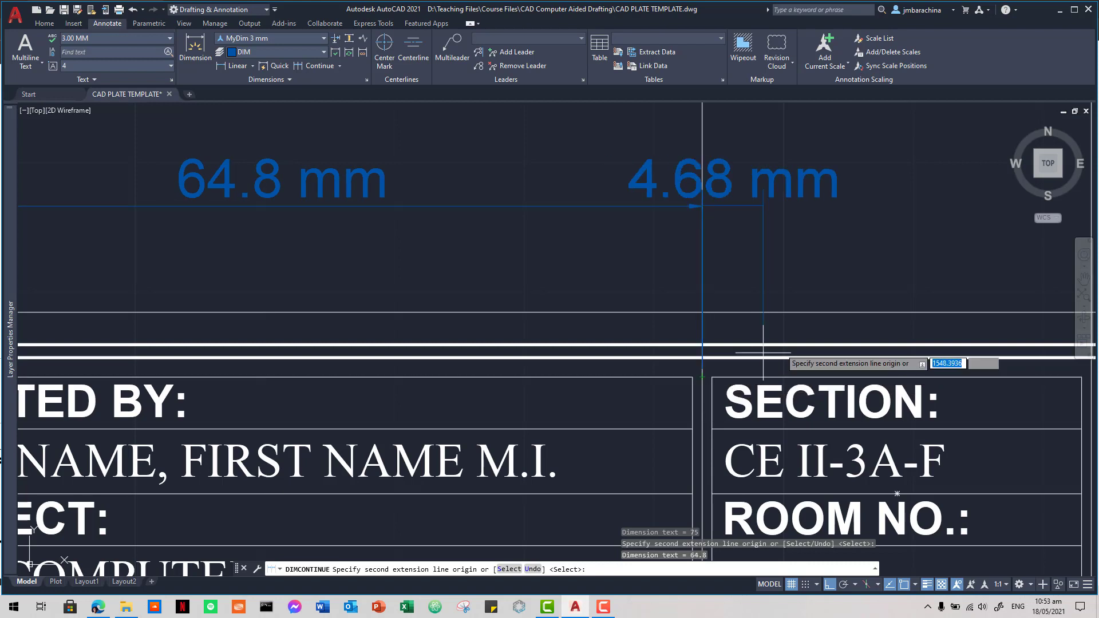
middle_drag(726, 377, 351, 372)
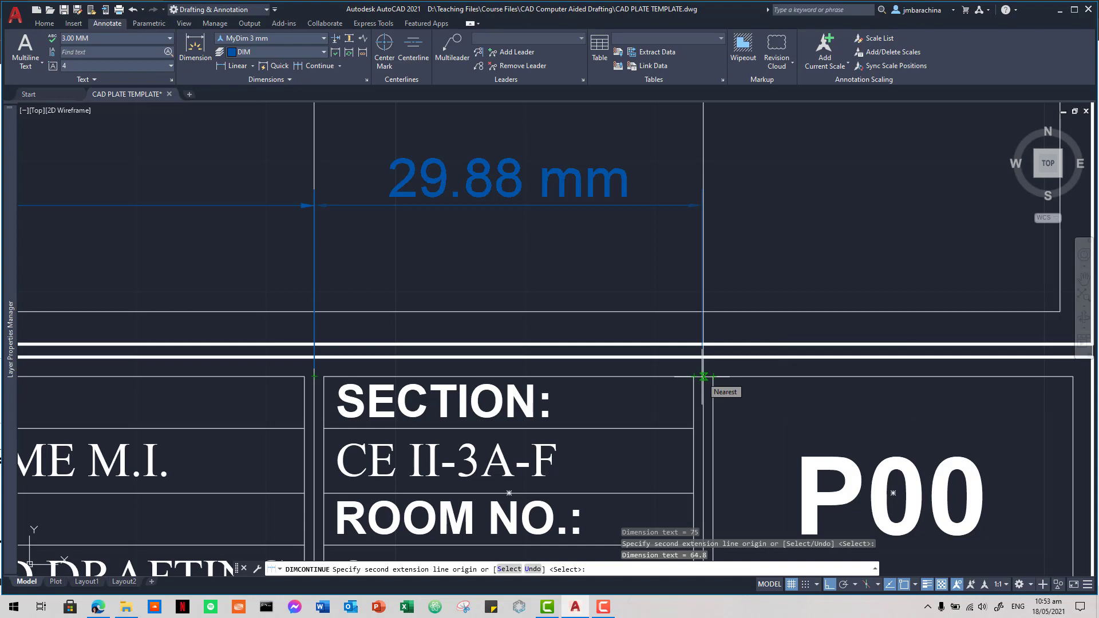
key(Escape)
Step: Add a linear dimension for the P00 cell's width, aligning its dimension line with the existing horizontal chain
click(244, 69)
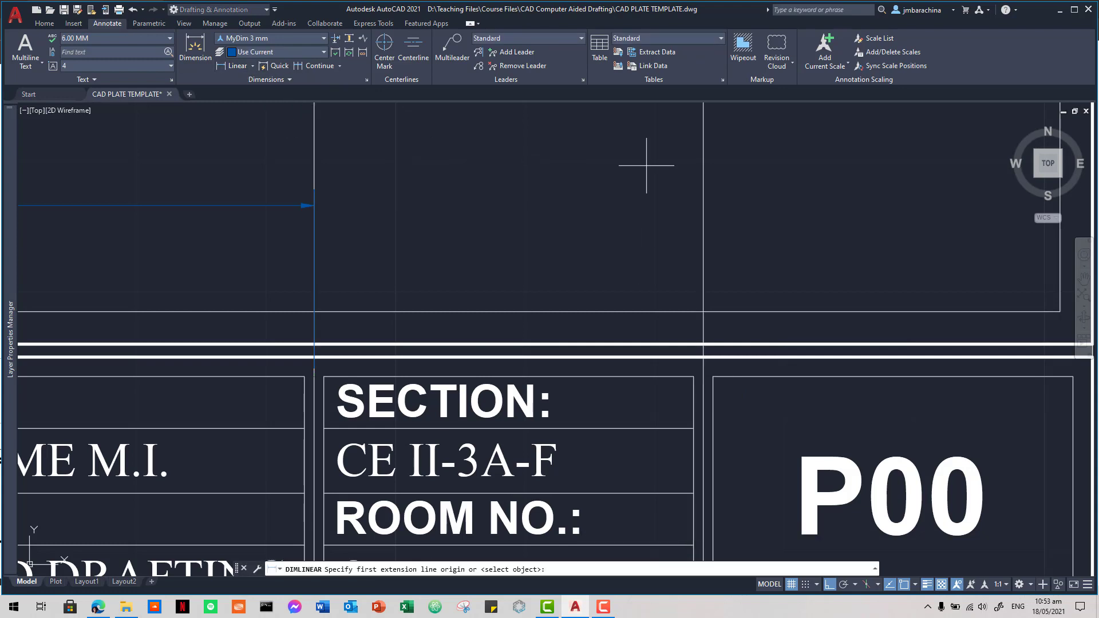
middle_drag(988, 336, 635, 315)
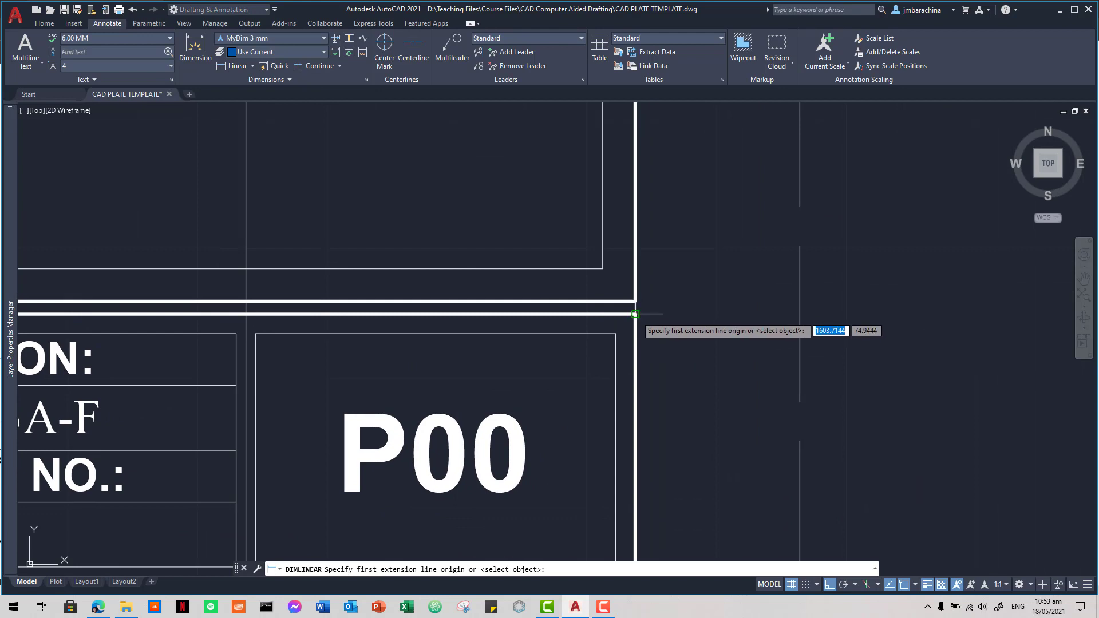
click(634, 314)
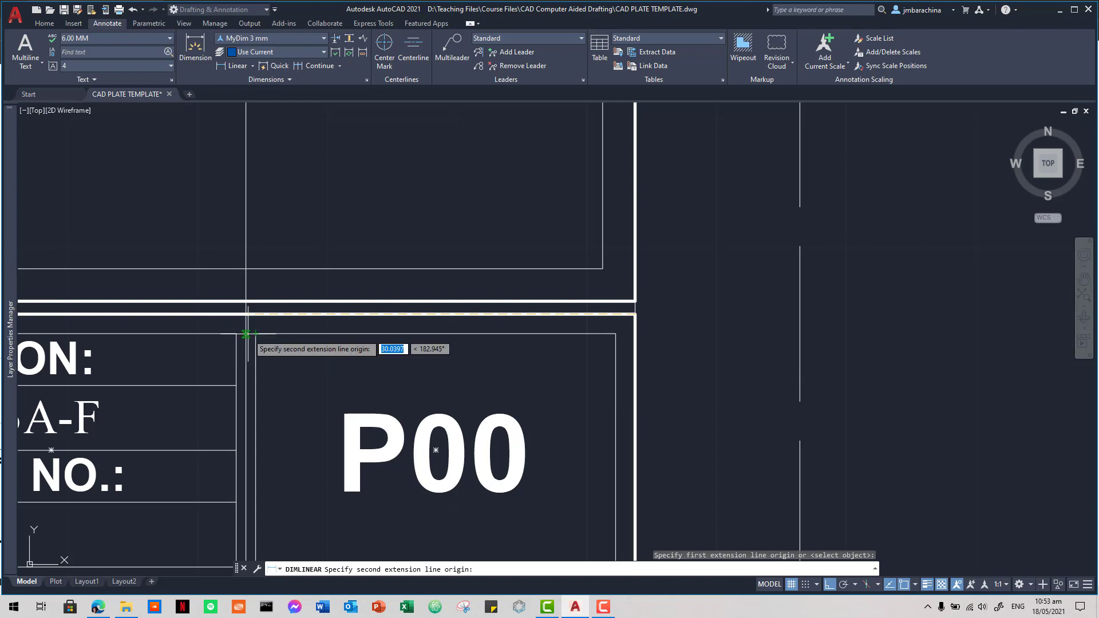
click(246, 334)
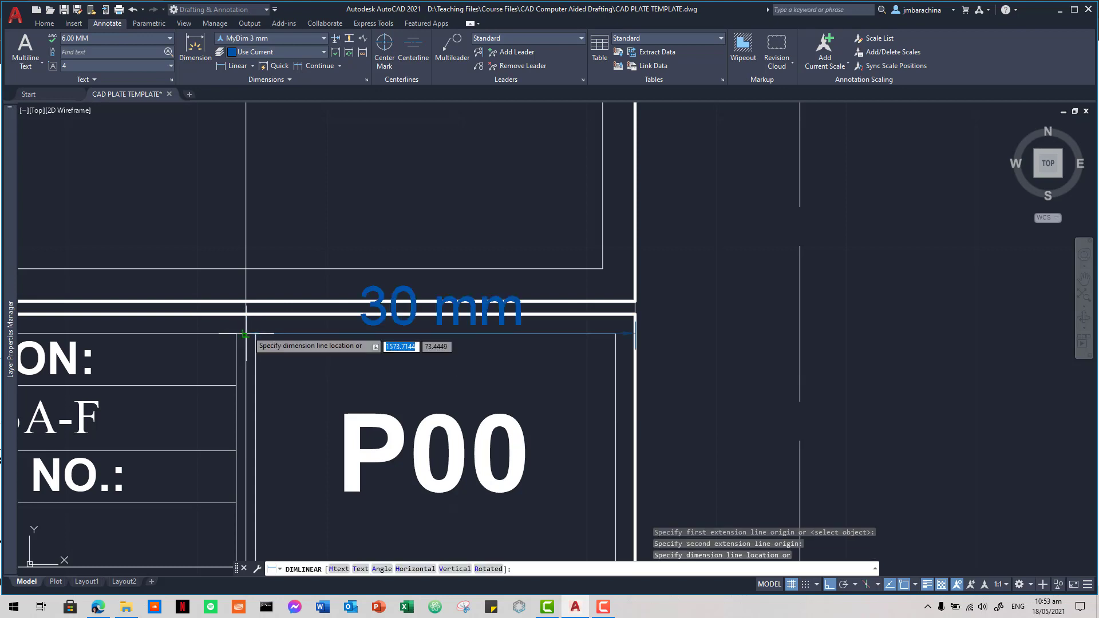
middle_drag(257, 208, 738, 234)
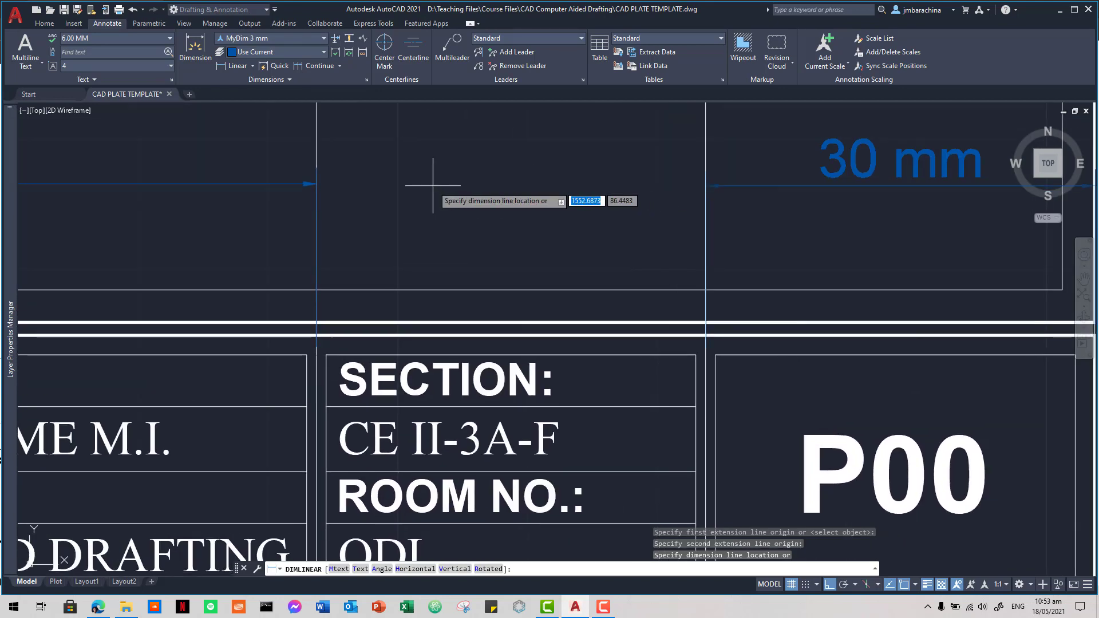
click(317, 183)
Step: Continue the P00 cell's dimension leftward across the SECTION cell to the end of the existing chain
click(315, 65)
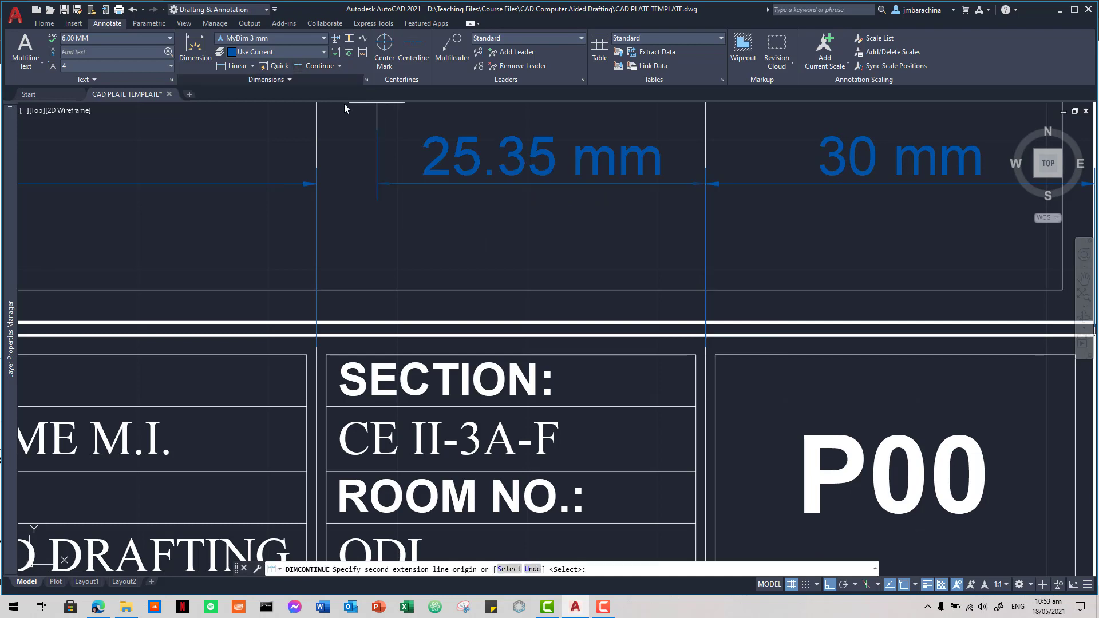
click(316, 355)
key(Escape)
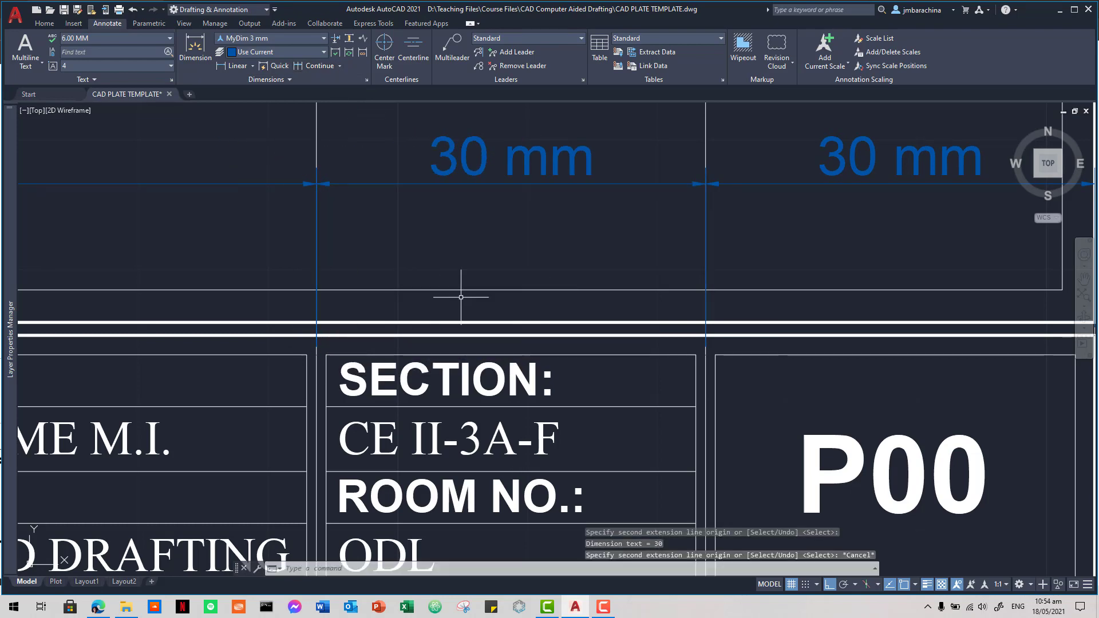
scroll(535, 301, down, 2)
scroll(534, 301, down, 3)
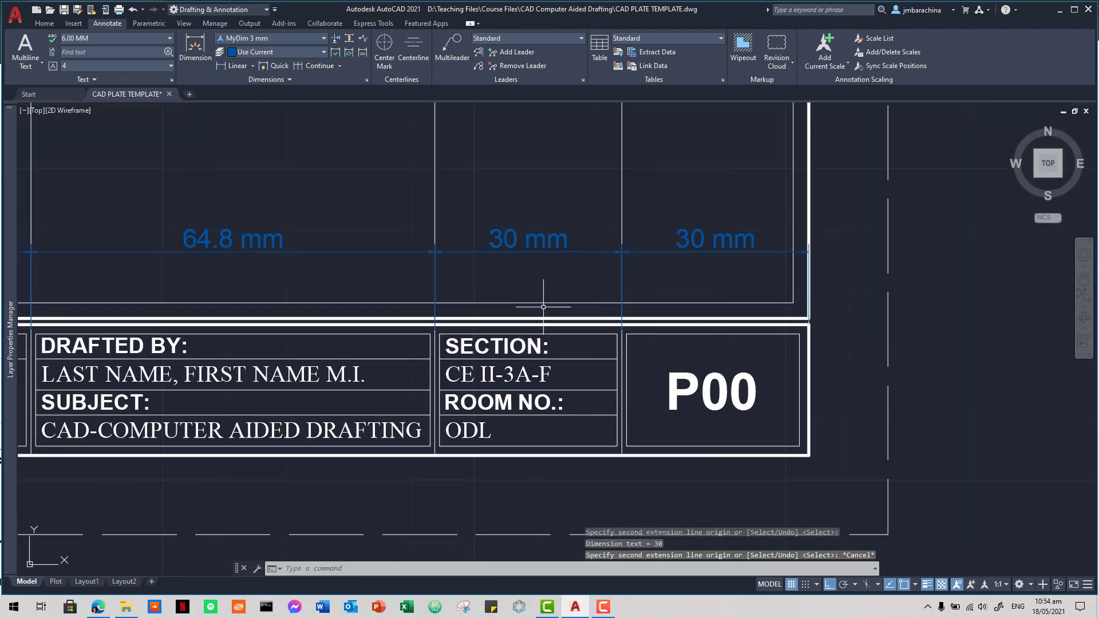
scroll(560, 325, down, 4)
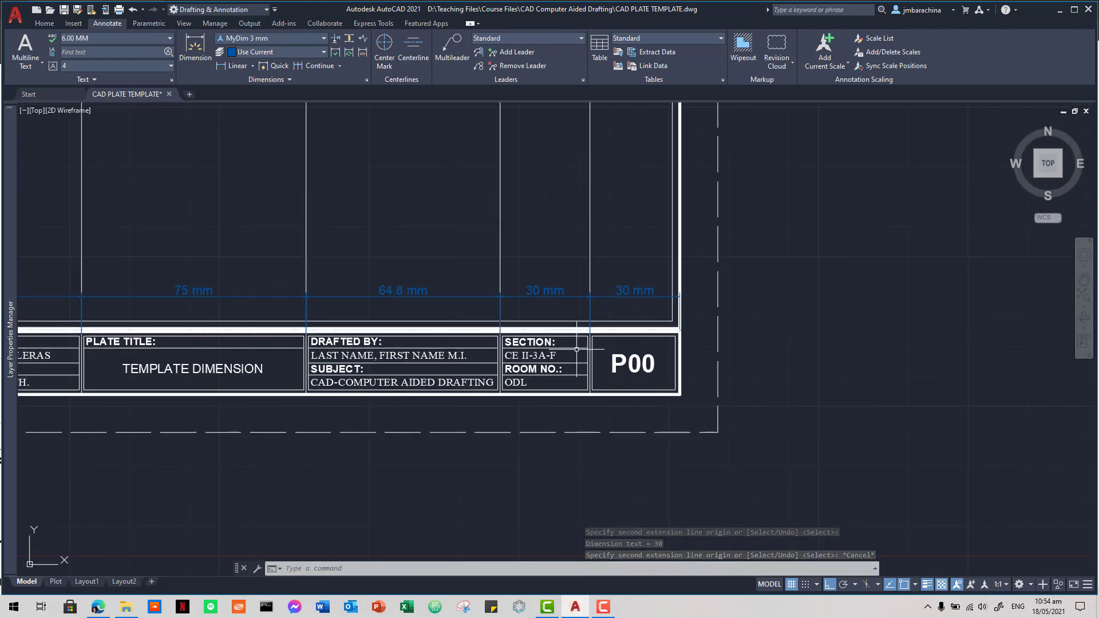
scroll(573, 335, down, 2)
middle_drag(517, 338, 633, 383)
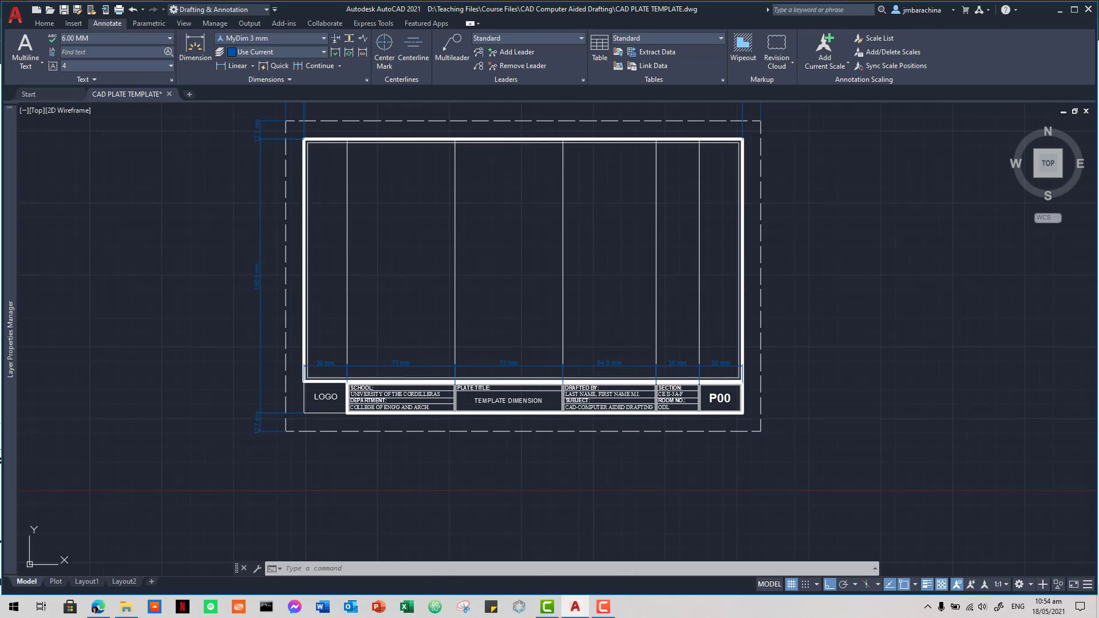
Step: Delete the five vertical guide lines crossing the copied plate's drawing area and title block
key(Escape)
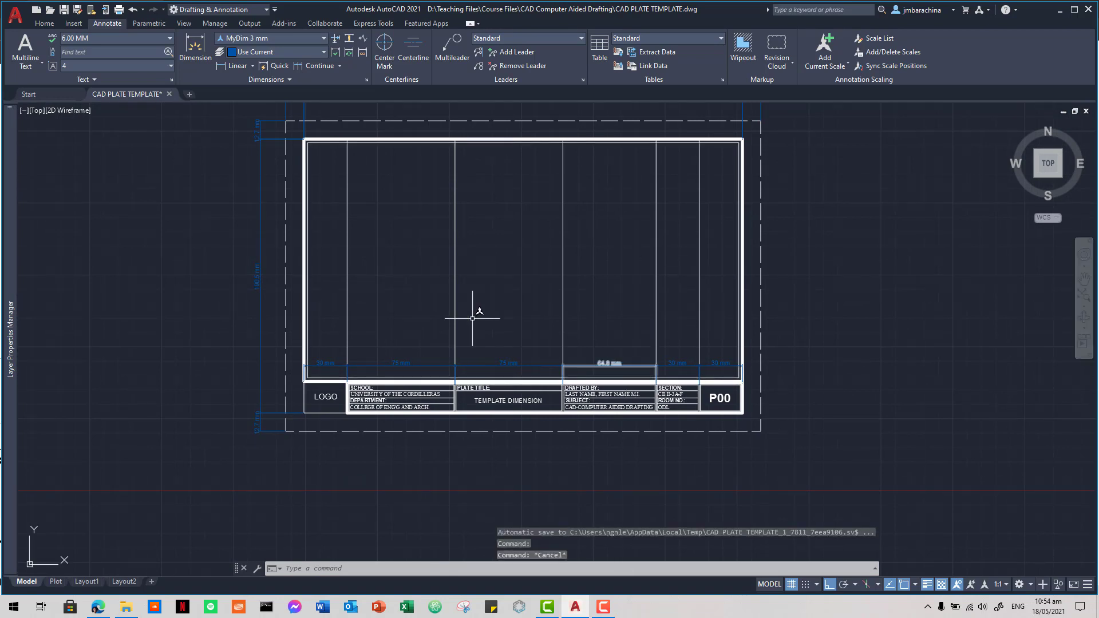
click(719, 285)
click(333, 224)
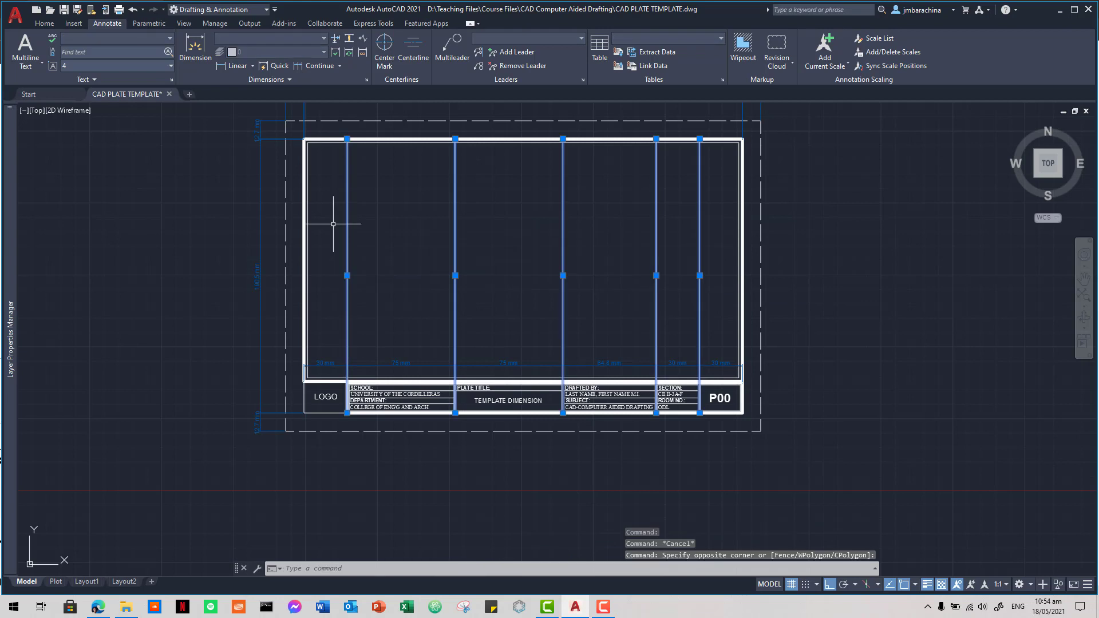
key(Delete)
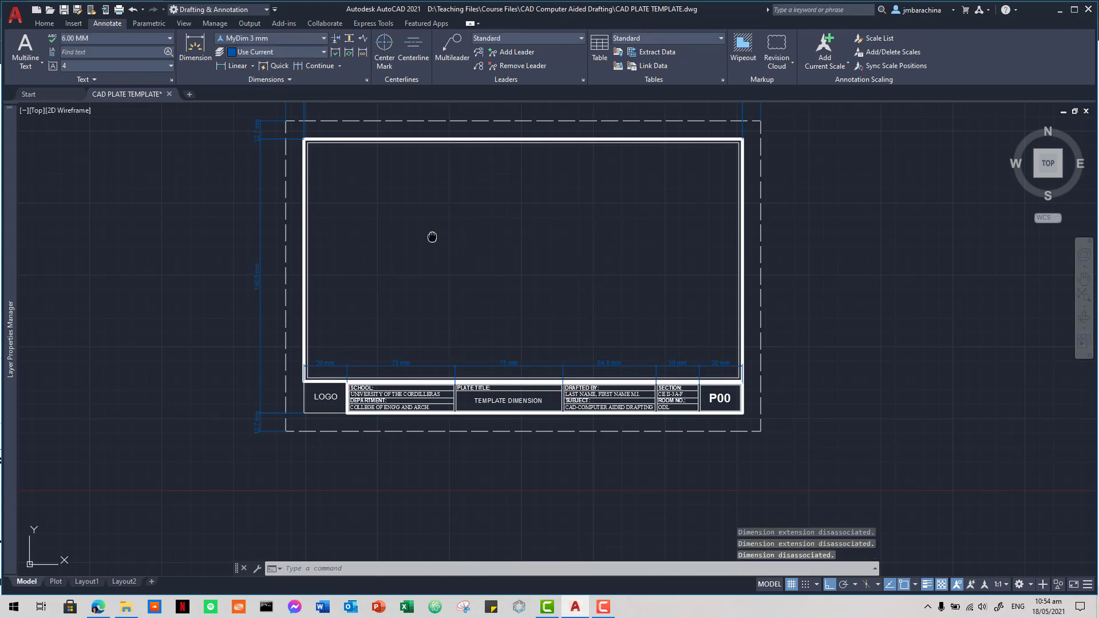
middle_drag(432, 236, 386, 321)
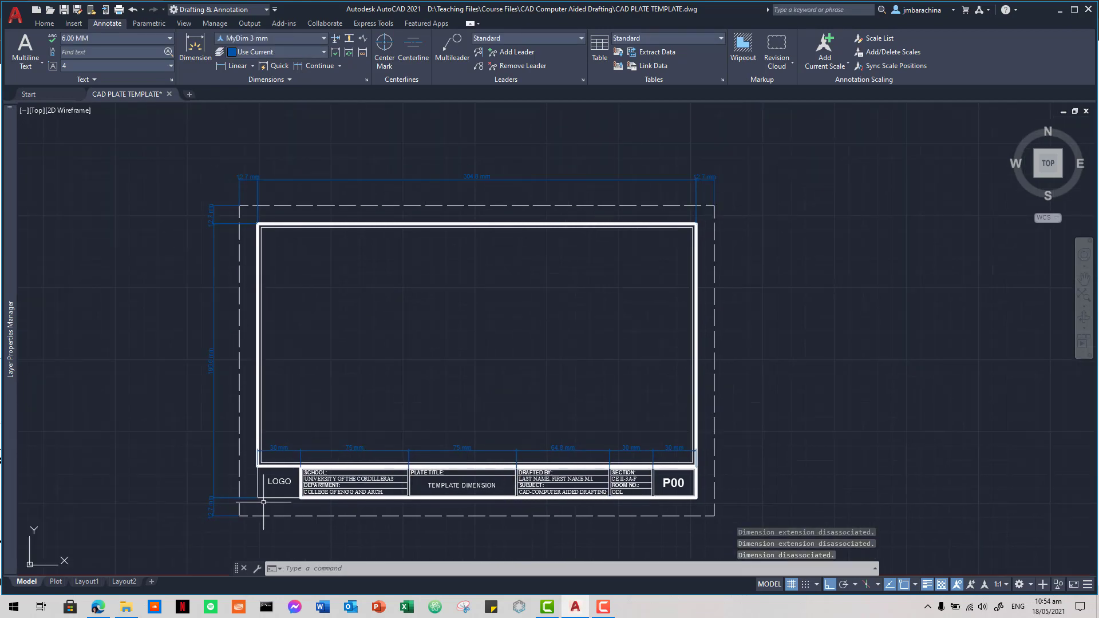
Step: Switch to the Plot layout and examine how the dimensioned plate template sits inside the sheet border
click(56, 582)
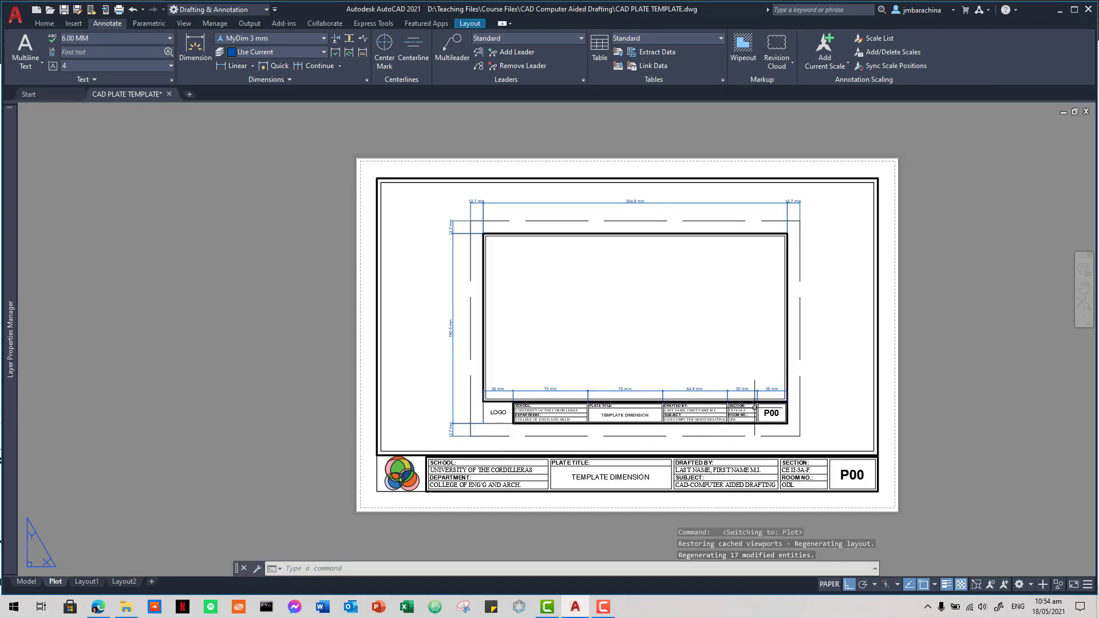
scroll(754, 408, down, 2)
middle_drag(761, 401, 715, 376)
scroll(651, 358, up, 1)
scroll(652, 357, up, 3)
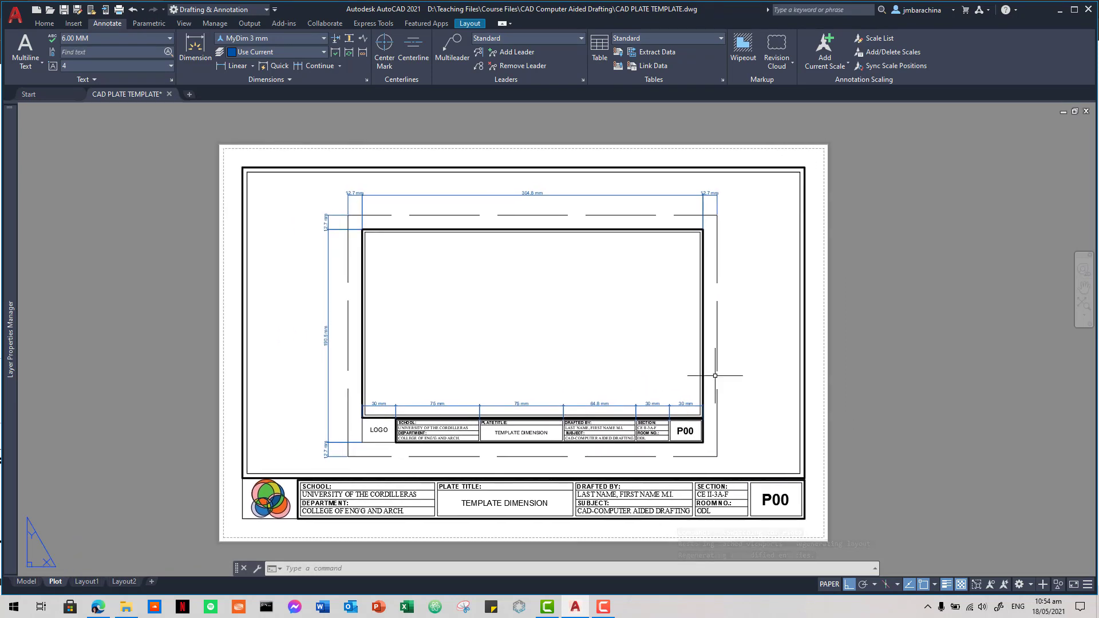
scroll(715, 375, down, 1)
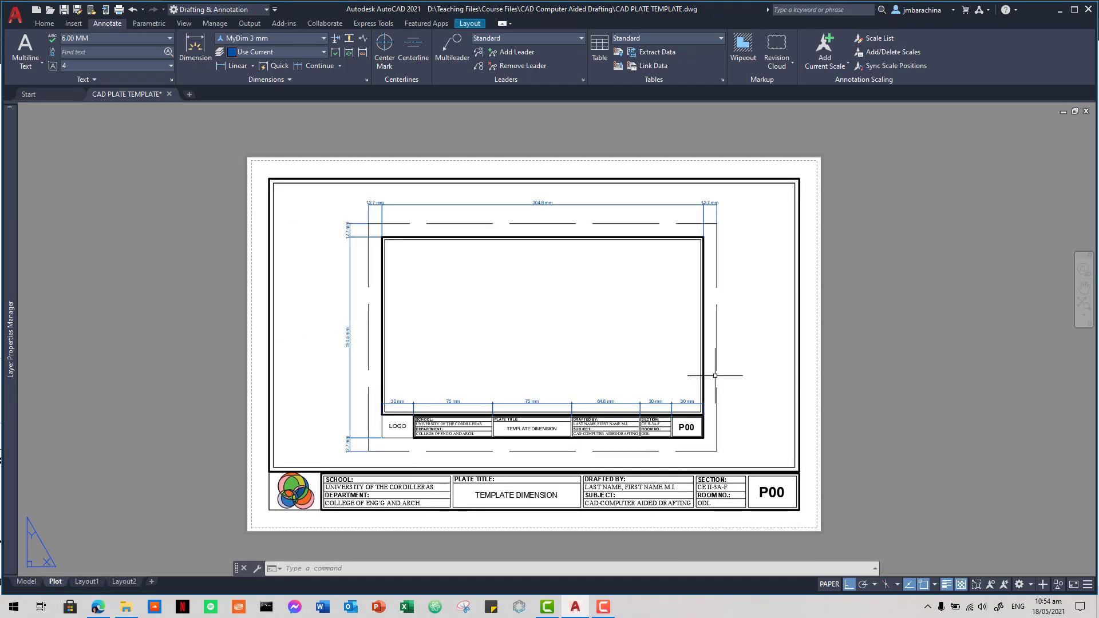
scroll(732, 300, down, 2)
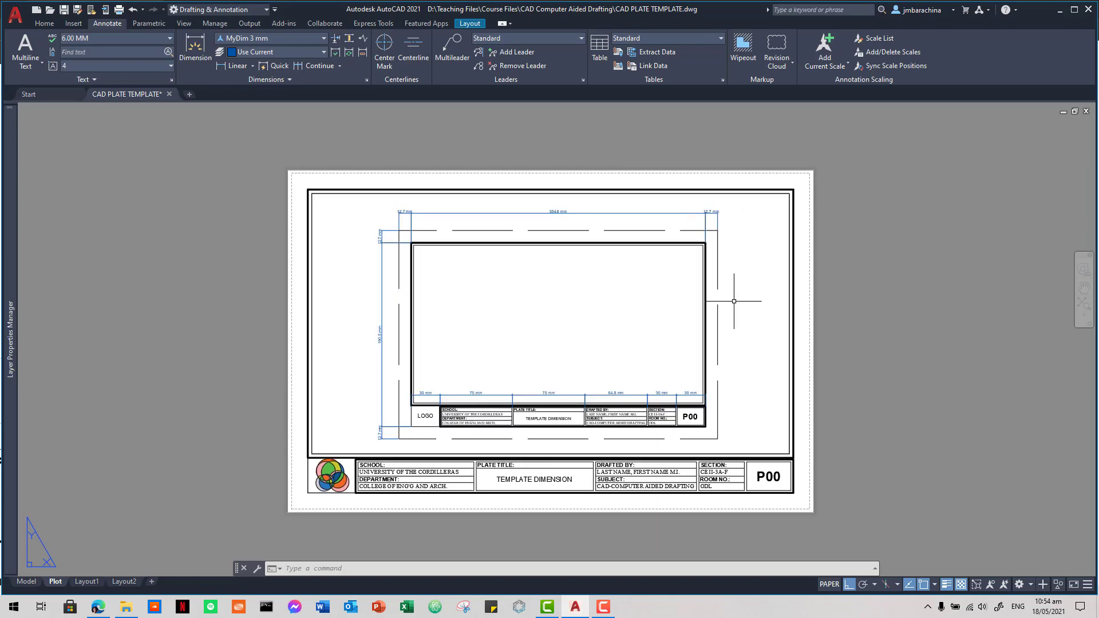
scroll(740, 336, up, 2)
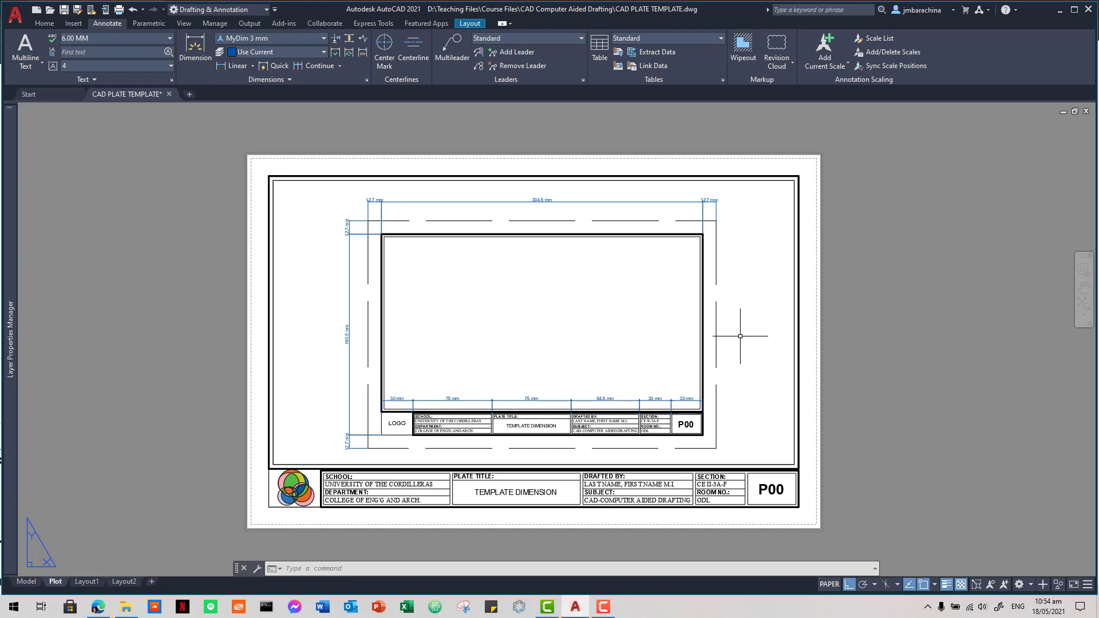
Step: Start plotting the layout as a single sheet and choose DWG To PDF.pc3 as the plotter
text(plot)
key(Return)
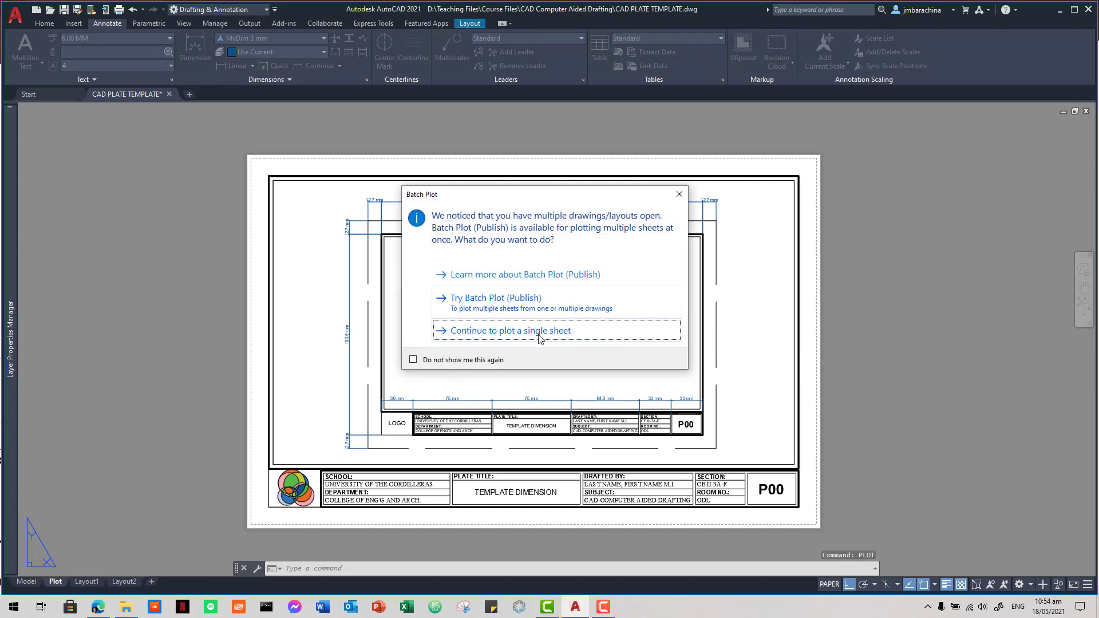
click(540, 338)
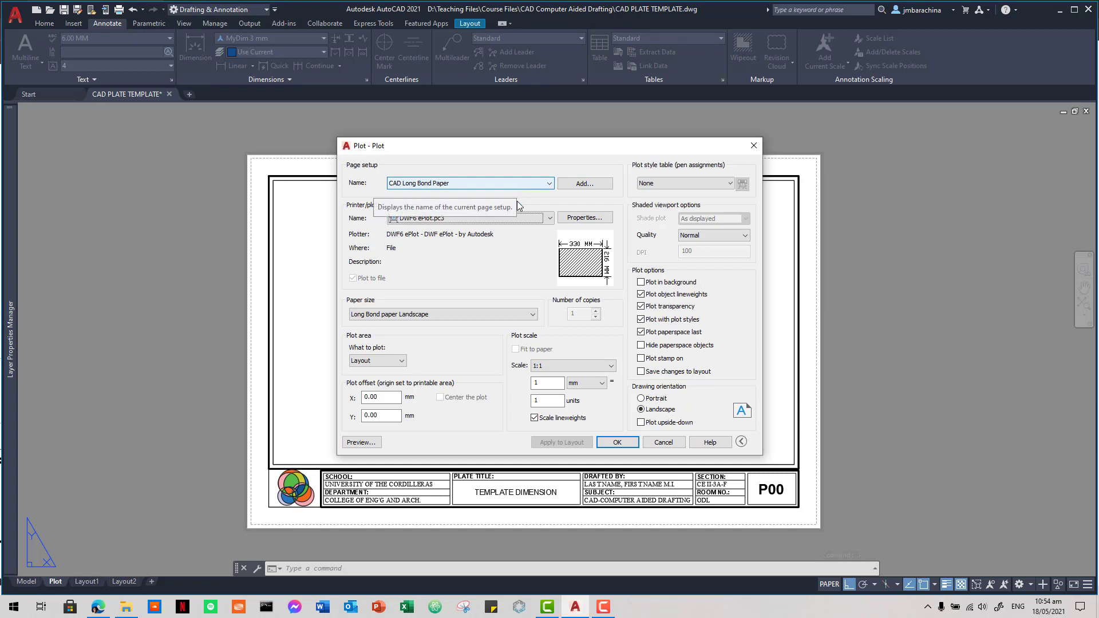
click(523, 217)
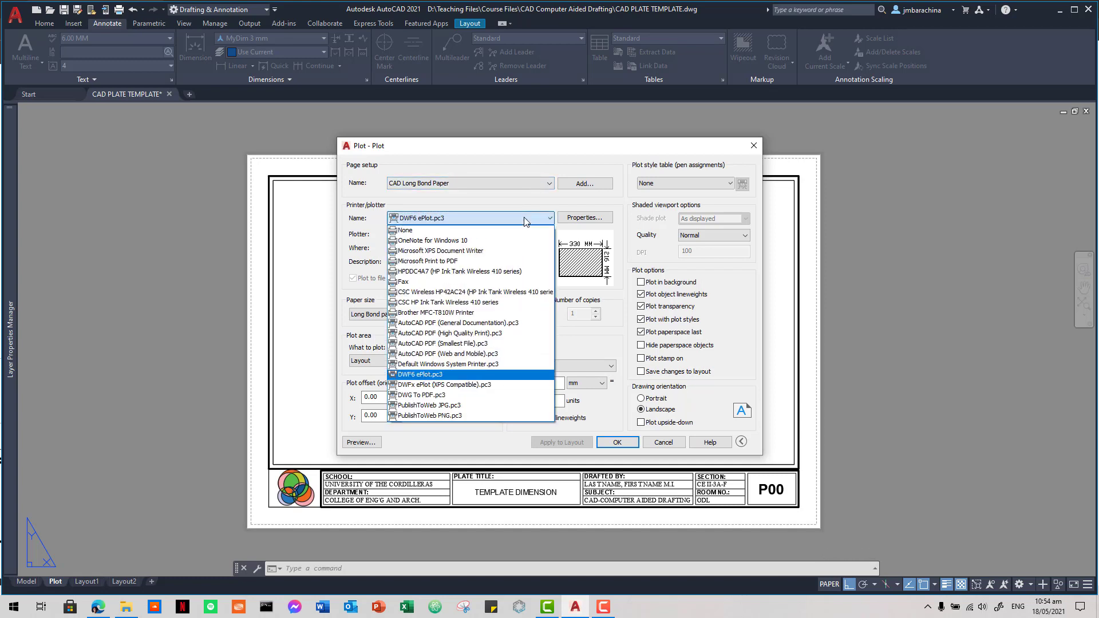
click(468, 396)
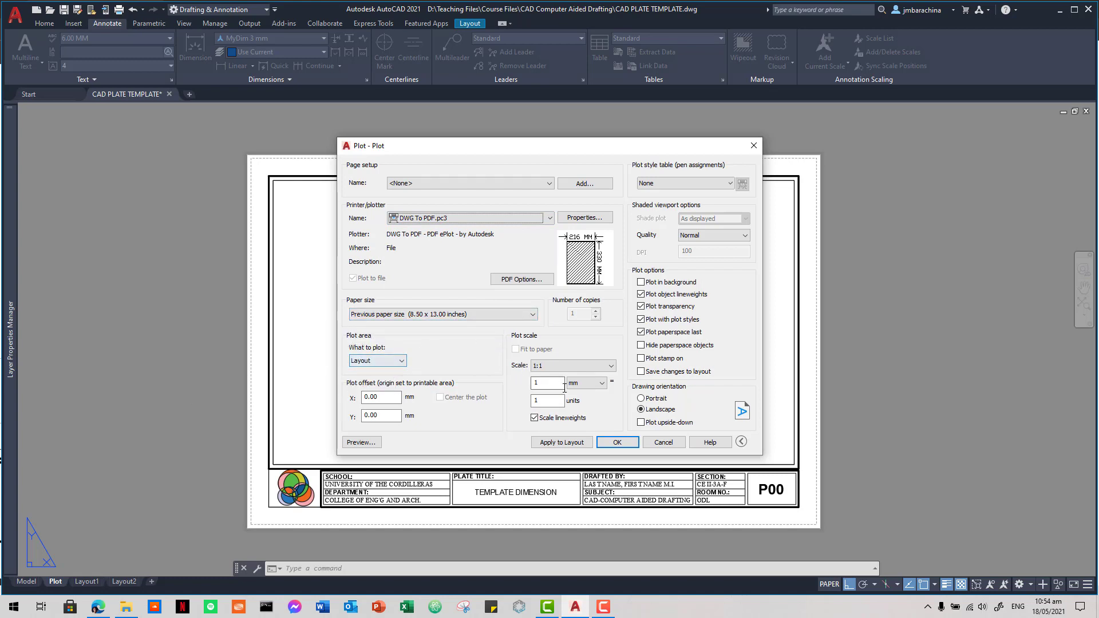
Step: Define the plot area as a window spanning the sheet's outer border, from its upper-left corner to the title block's lower-right corner
click(395, 361)
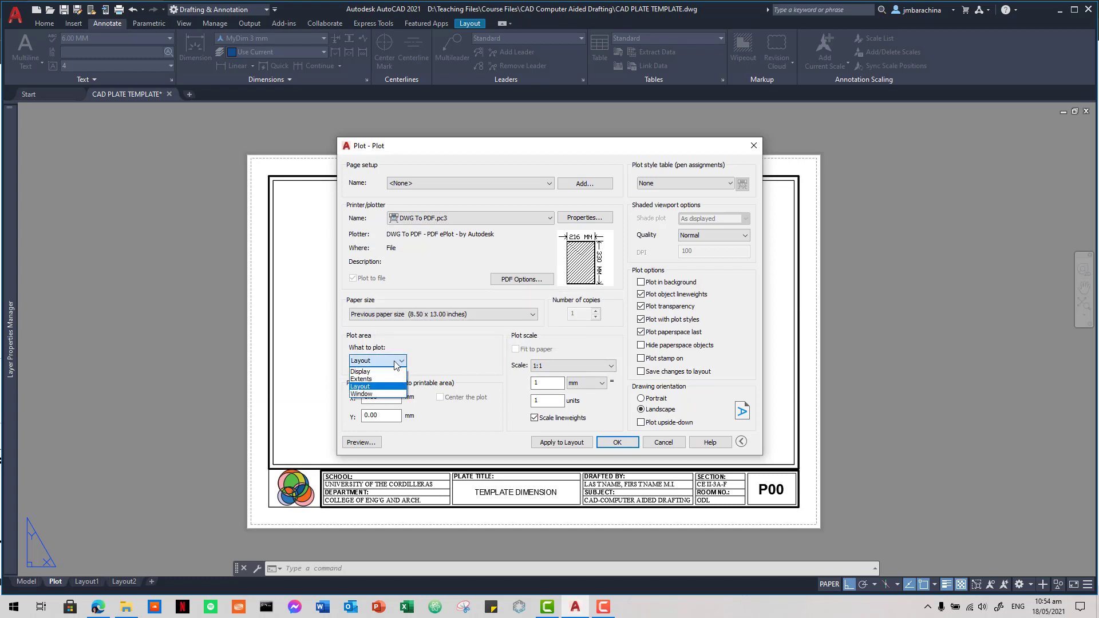
click(378, 393)
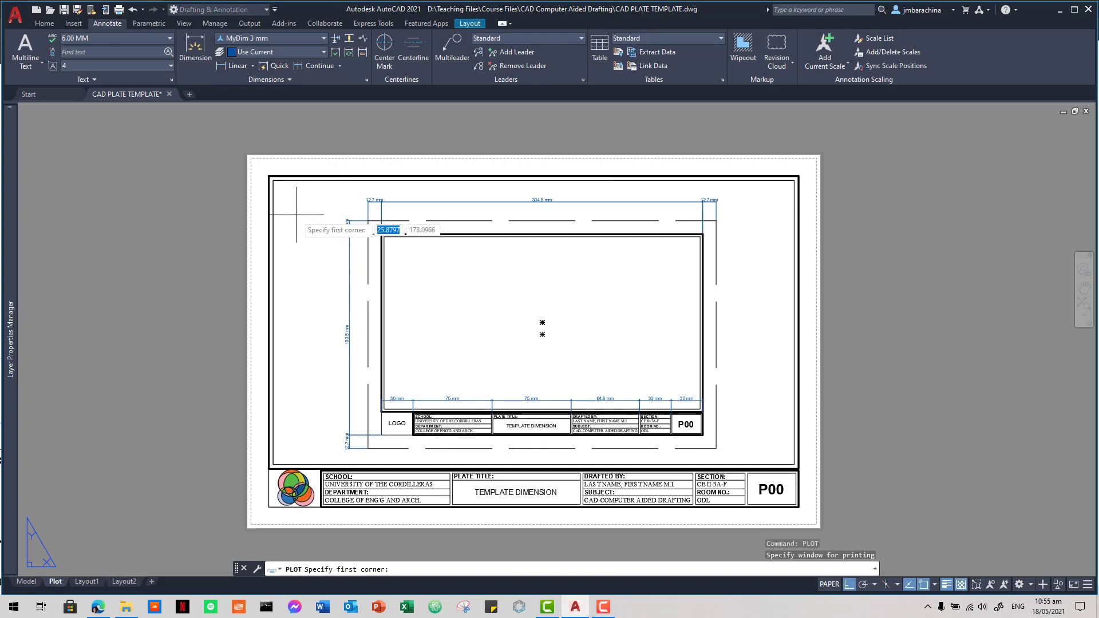
click(274, 179)
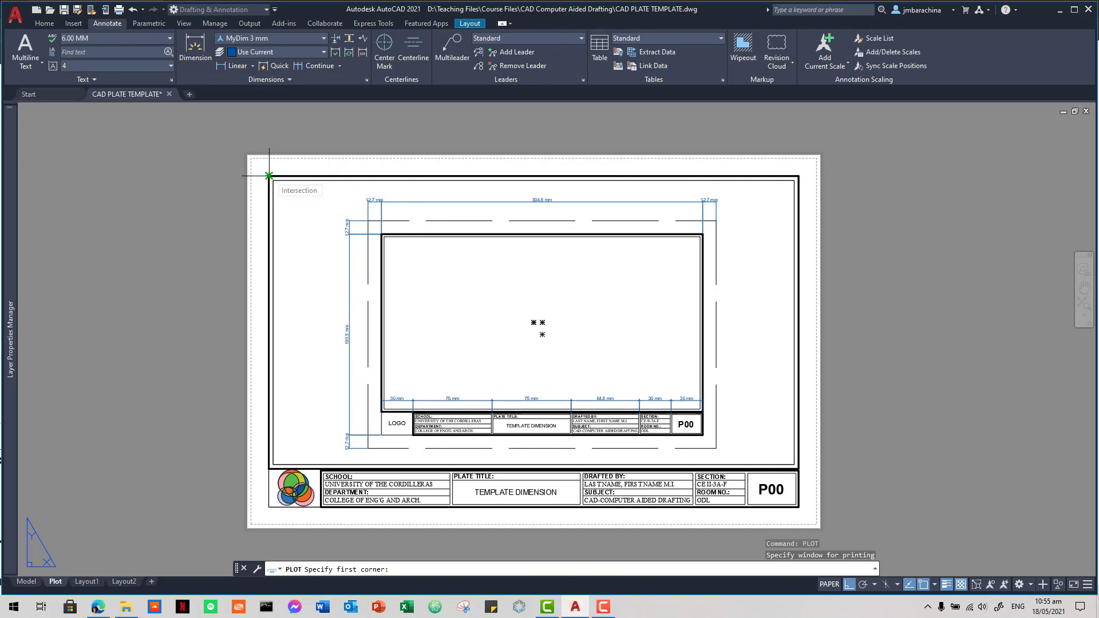
click(804, 507)
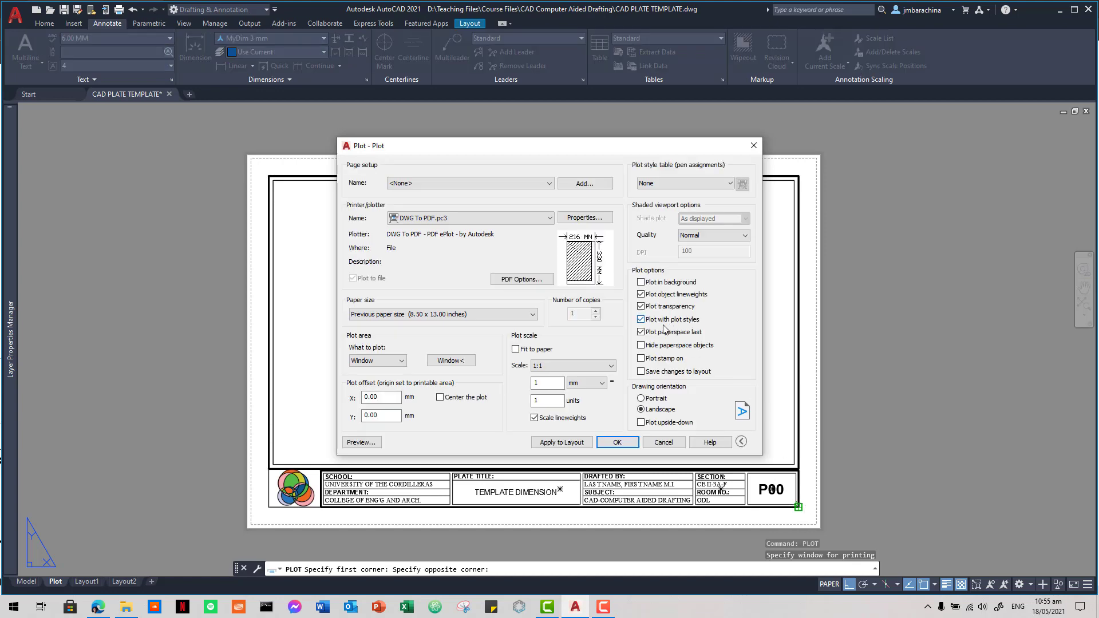
Step: Center the plot on the paper and check the plot preview
click(439, 397)
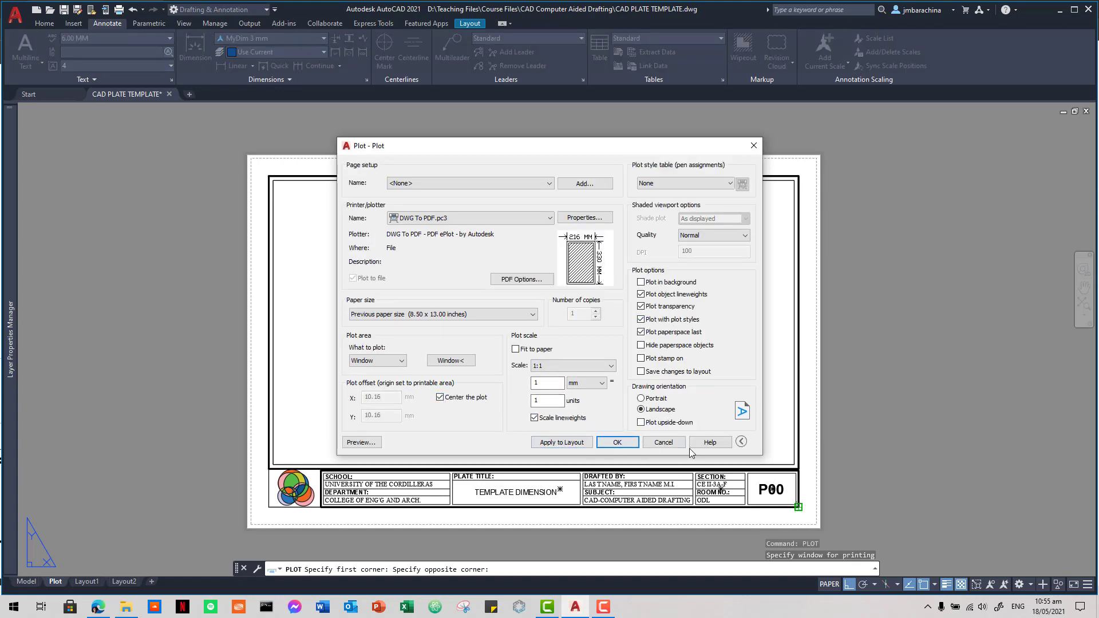
click(375, 444)
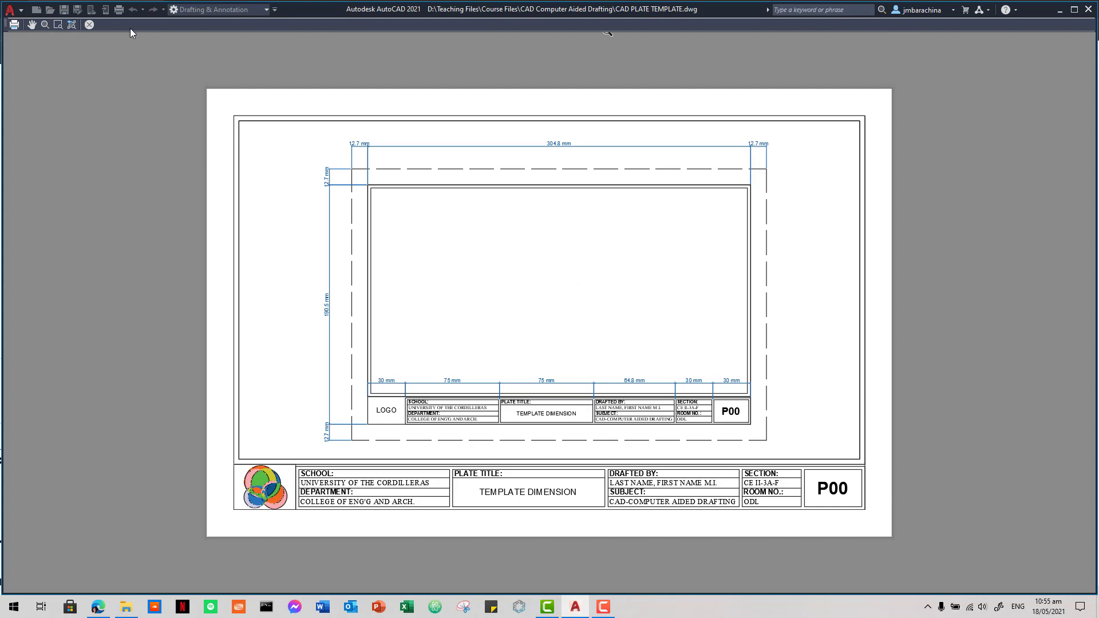
click(88, 25)
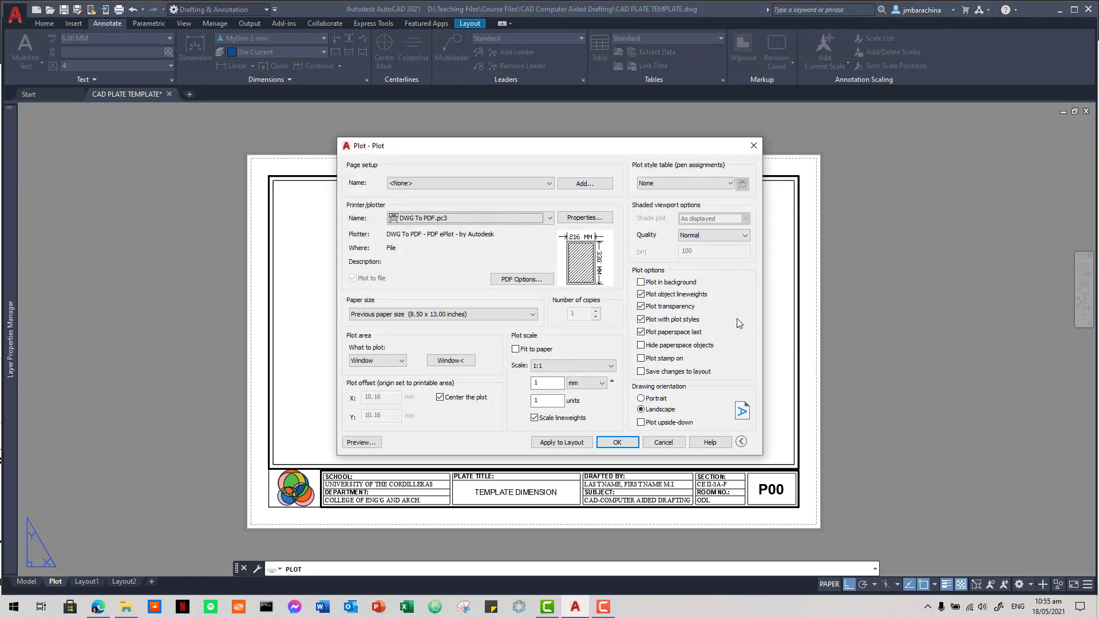
Step: Enable plotting in background, hiding paperspace objects, plot stamp and saving changes to layout, and accept the existing PDF options
click(668, 284)
click(693, 360)
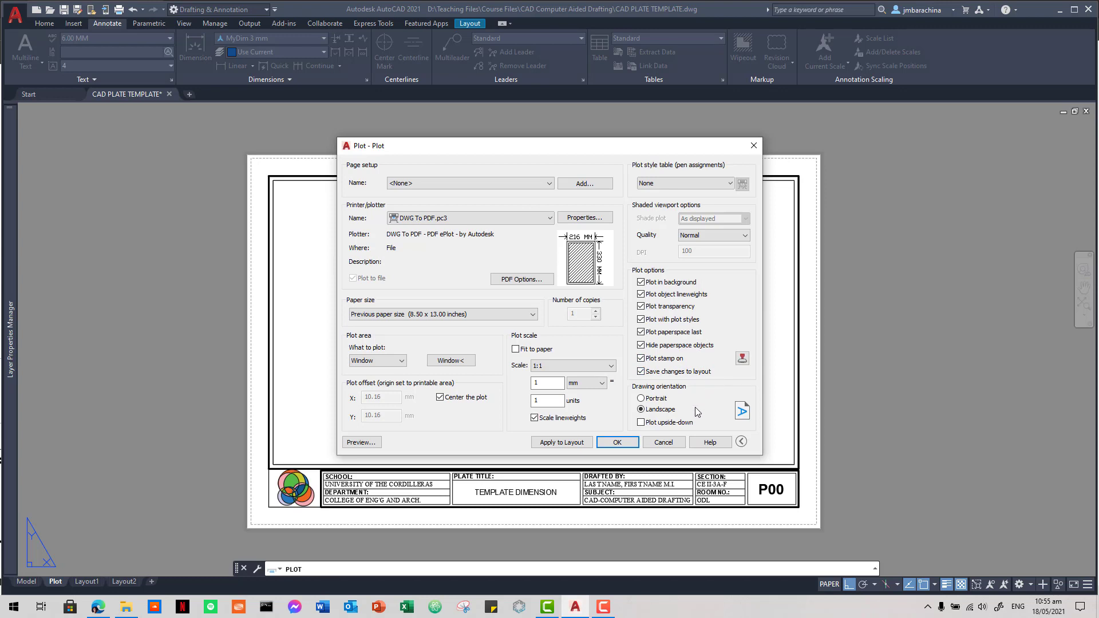
click(521, 279)
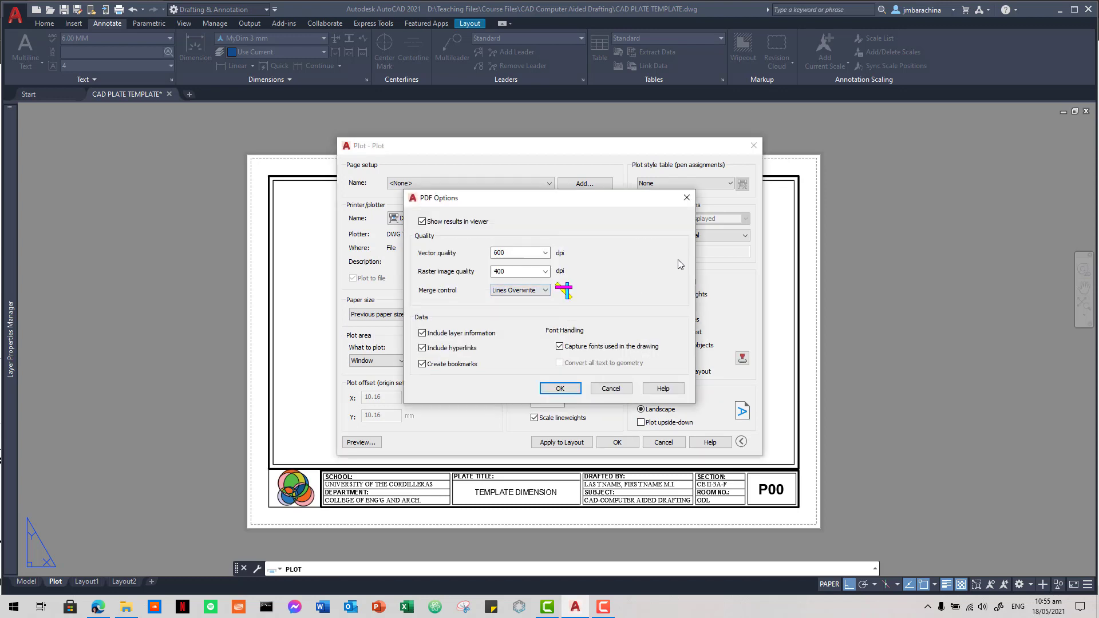
click(573, 393)
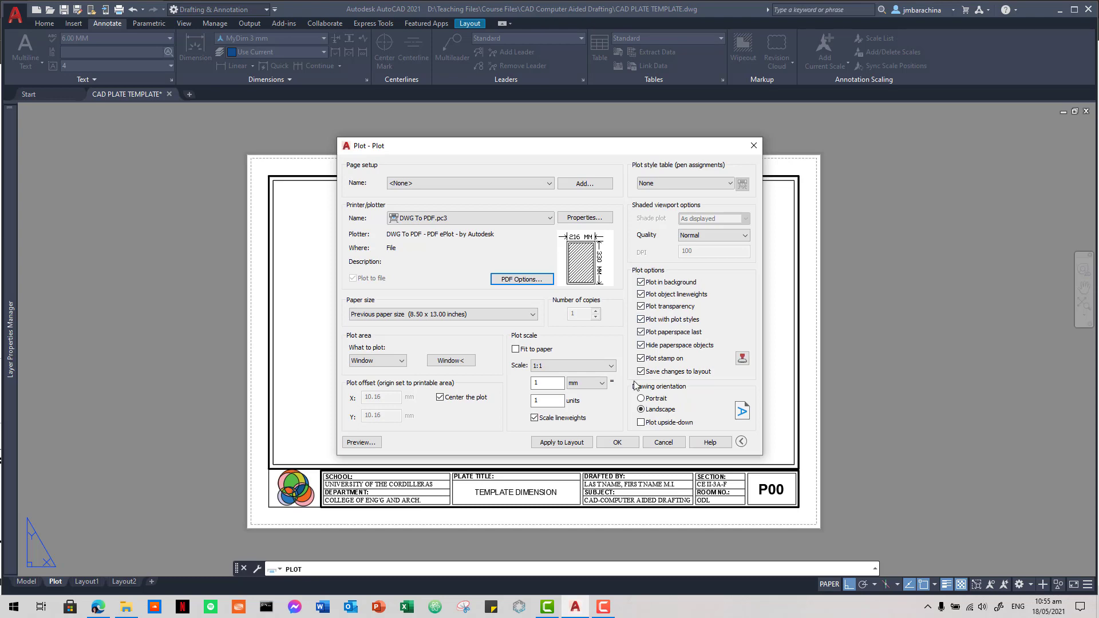
Step: Plot the sheet to CAD PLATE TEMPLATE-Plot.pdf in D:\Teaching Files\Course Files\CAD Computer Aided Drafting
click(611, 446)
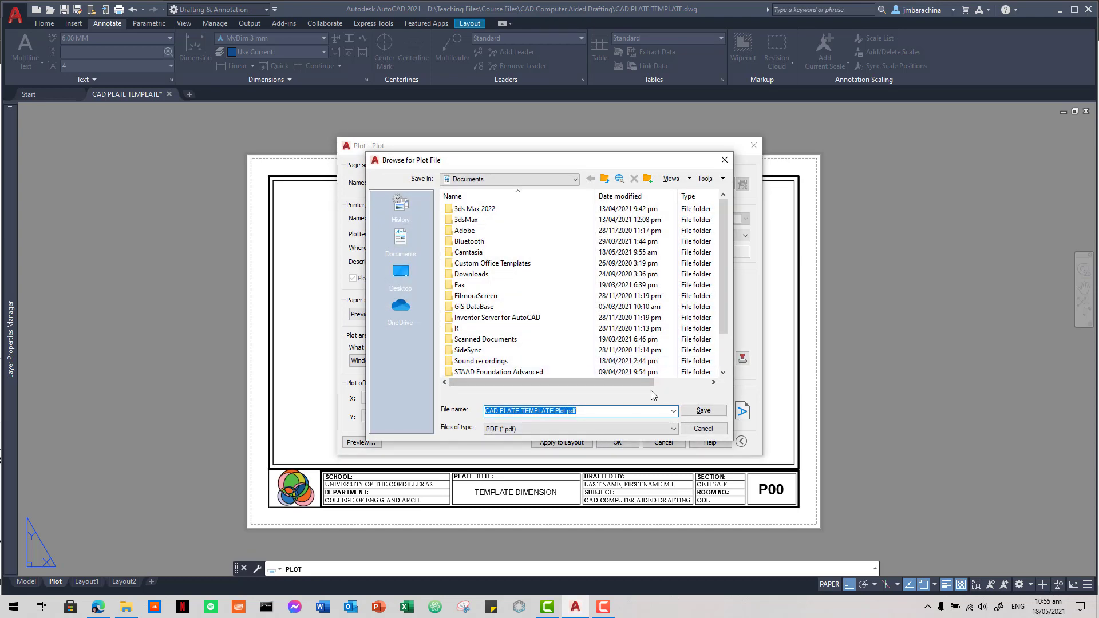
click(515, 179)
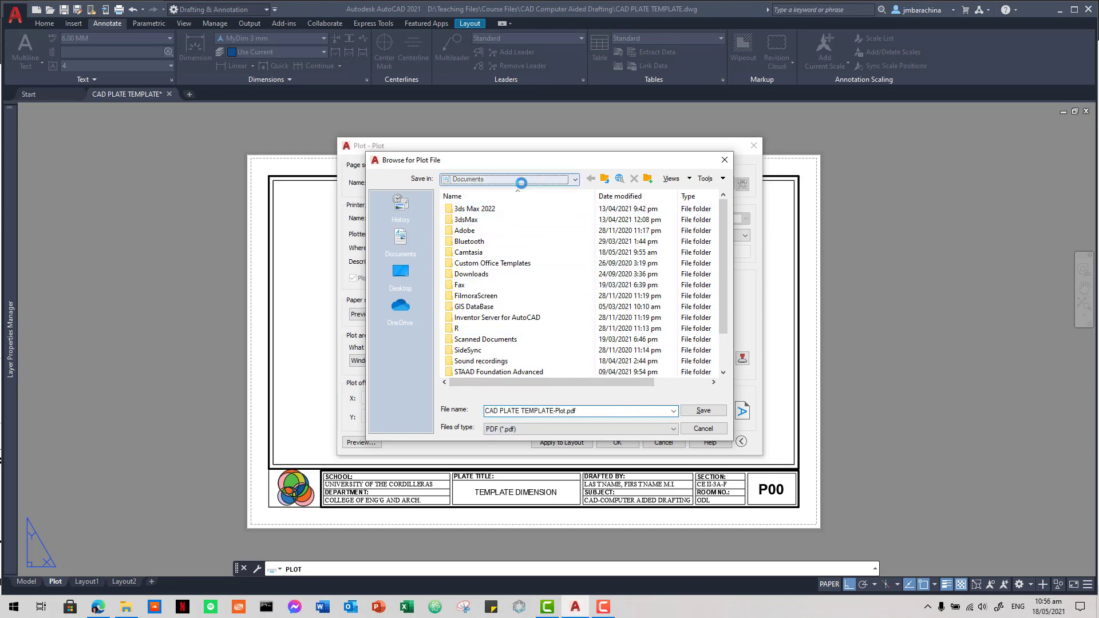
click(512, 200)
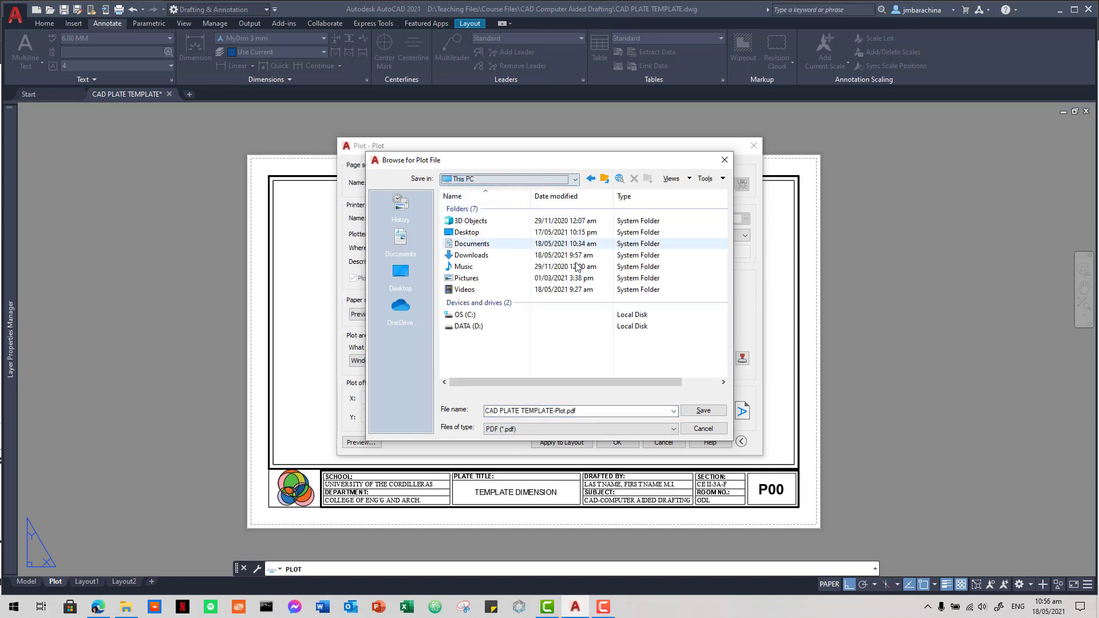
double_click(506, 324)
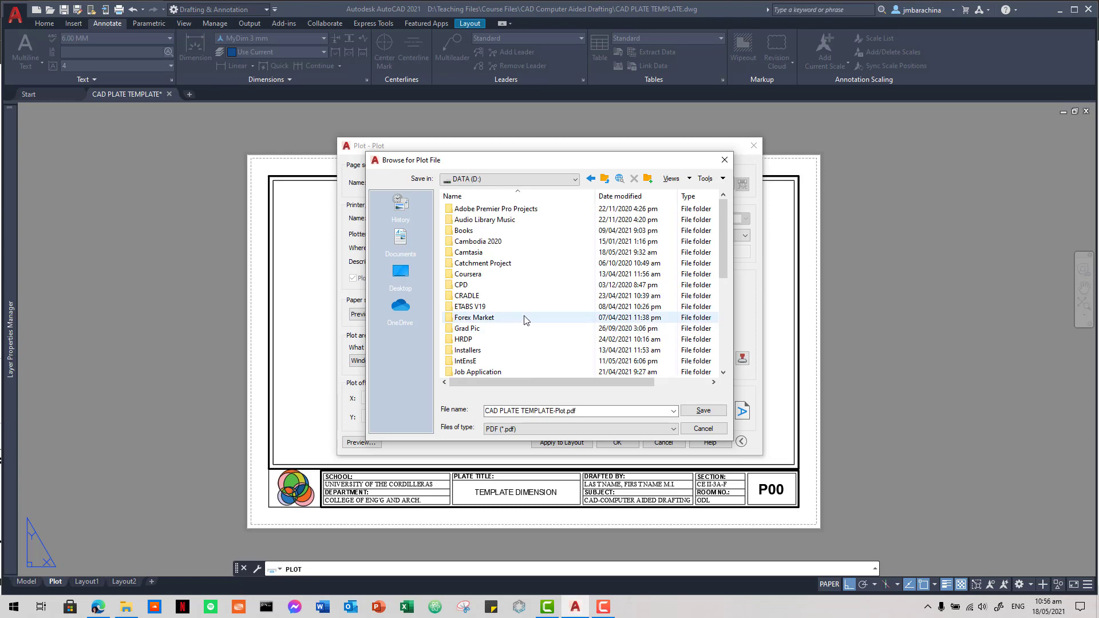
scroll(518, 360, down, 3)
scroll(521, 343, down, 3)
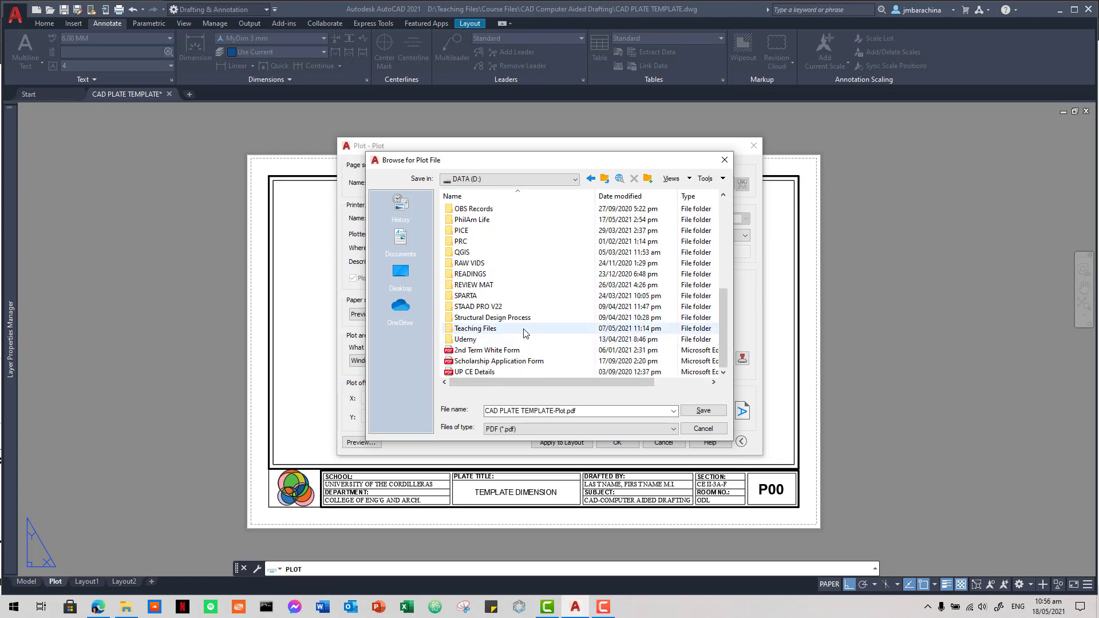
double_click(524, 330)
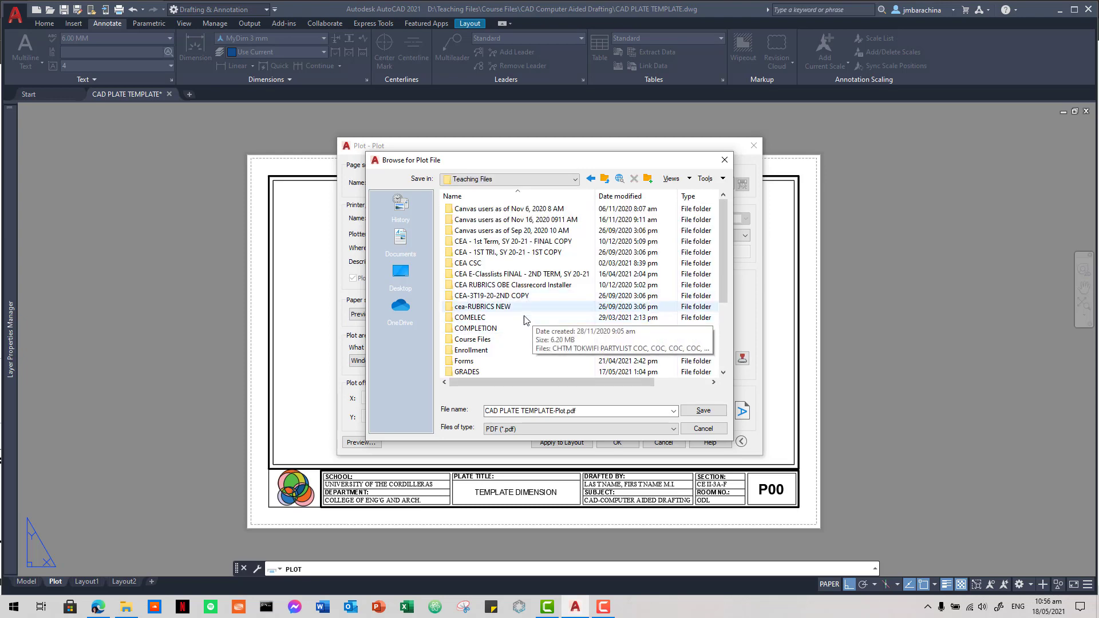
scroll(501, 366, down, 2)
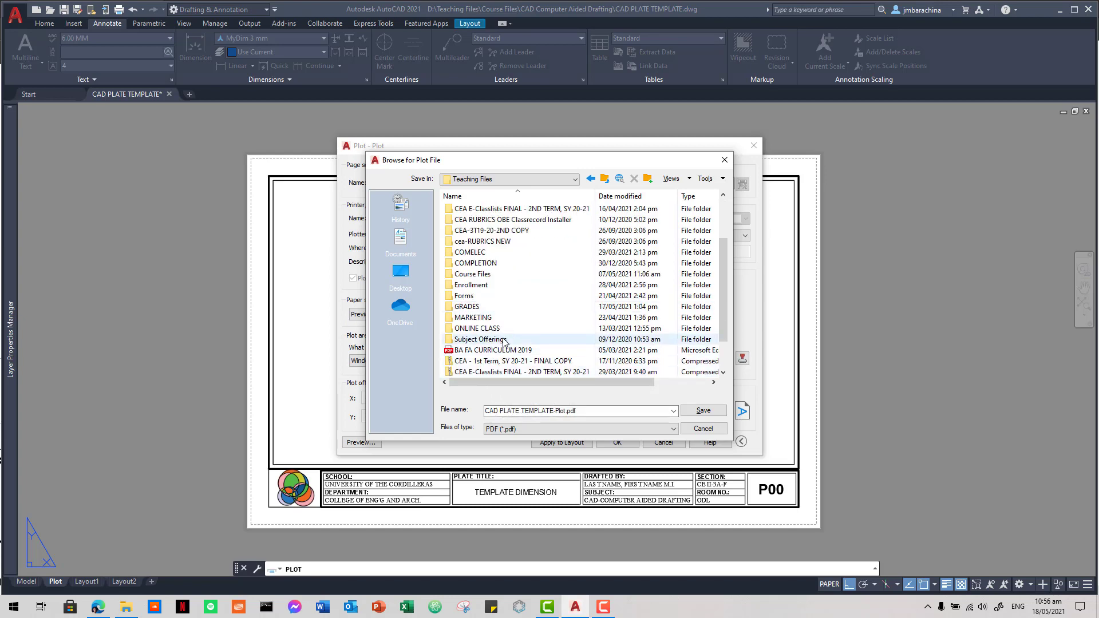
scroll(505, 318, up, 2)
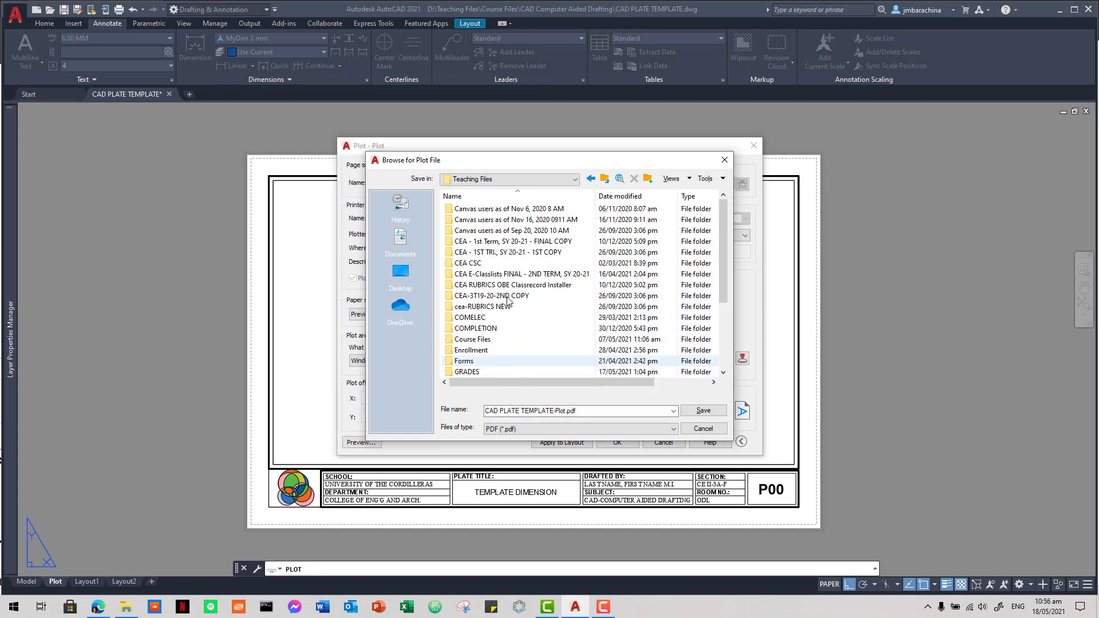
double_click(503, 339)
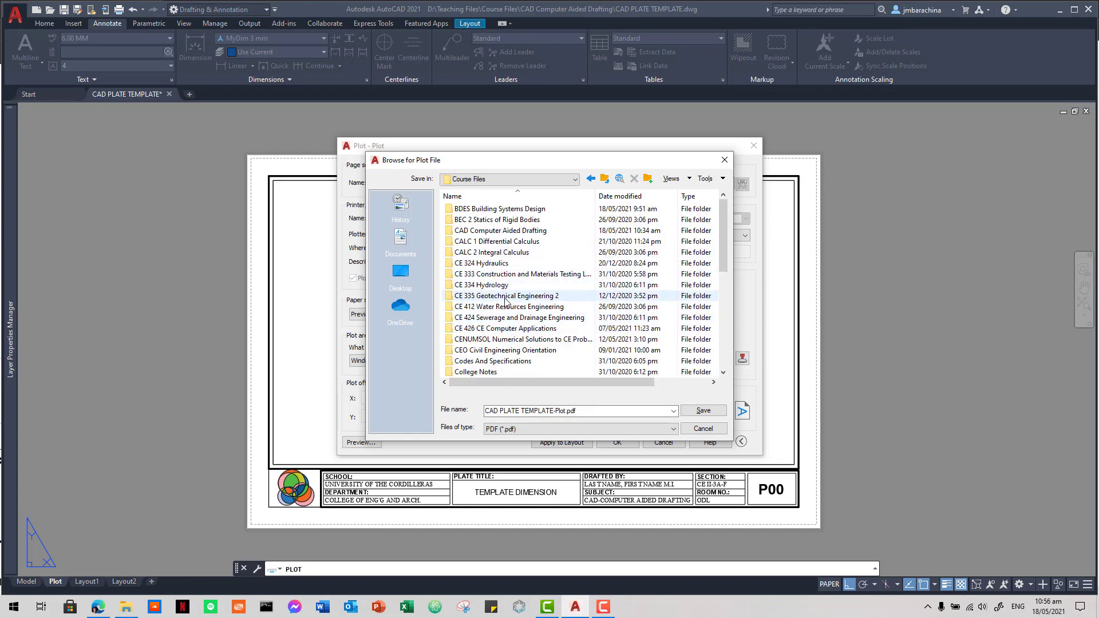
double_click(500, 231)
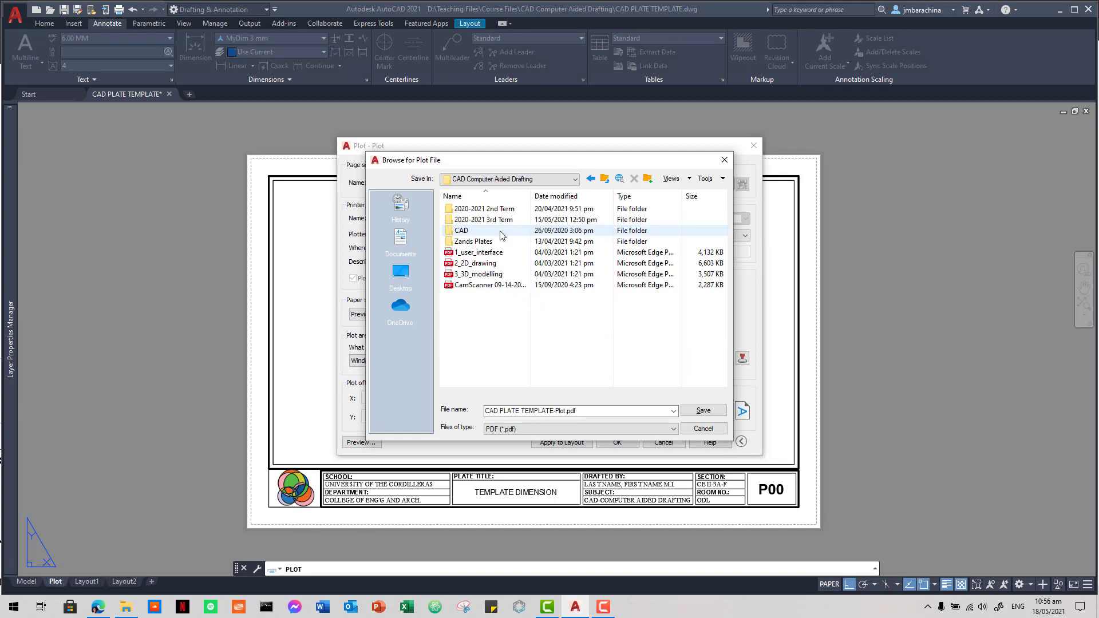
click(703, 410)
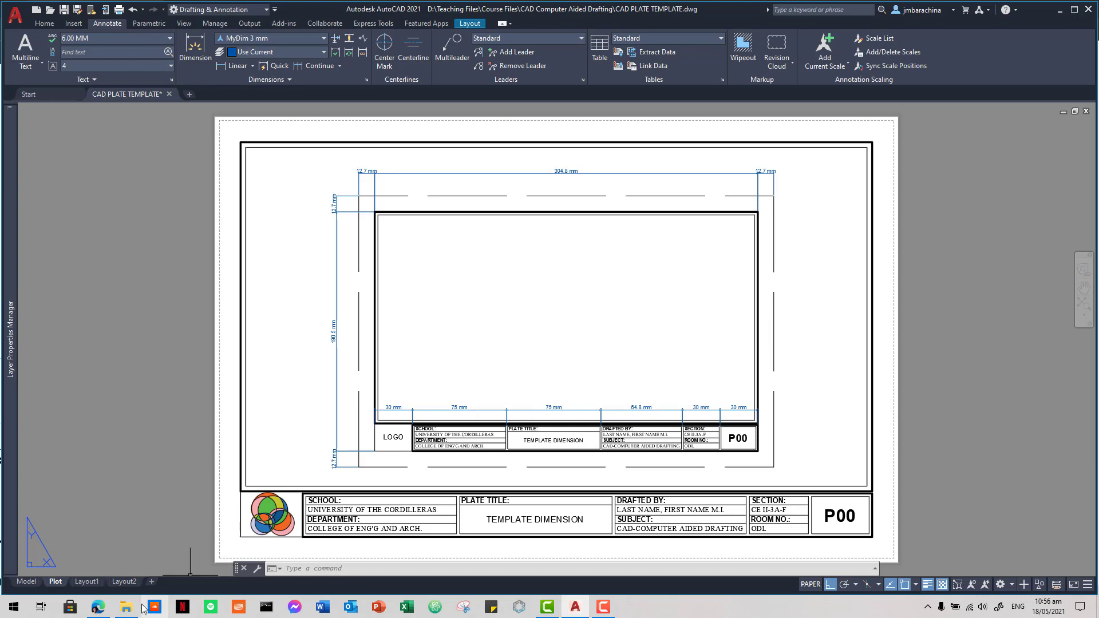
Step: Switch to File Explorer, go up to the CAD Computer Aided Drafting folder and open CAD PLATE TEMPLATE-Plot.pdf
mouse_move(130, 611)
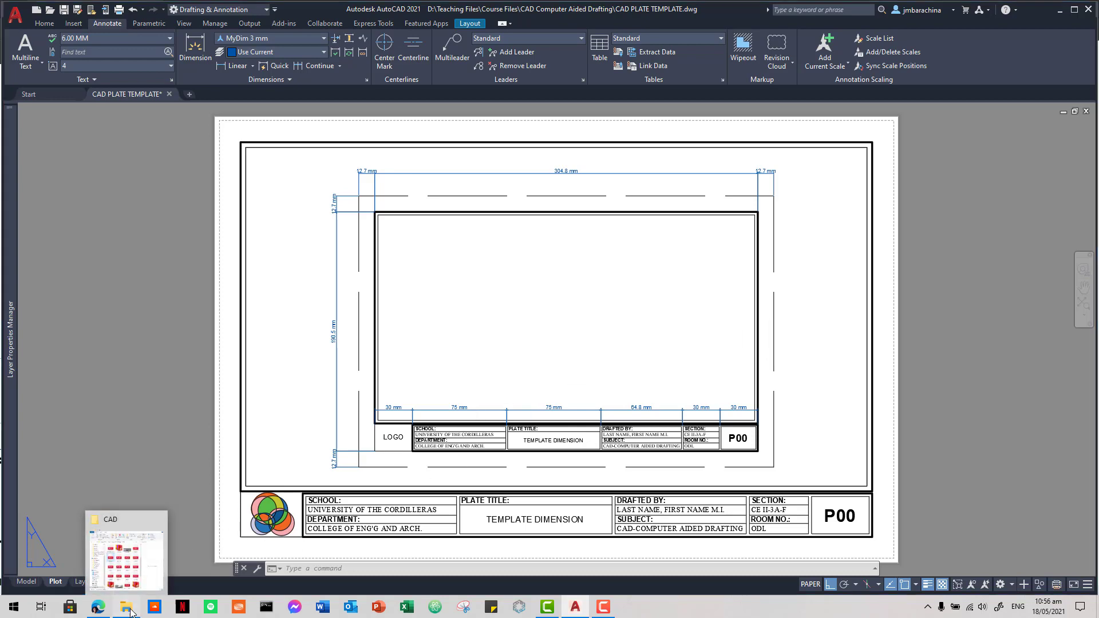
click(126, 552)
scroll(496, 390, up, 5)
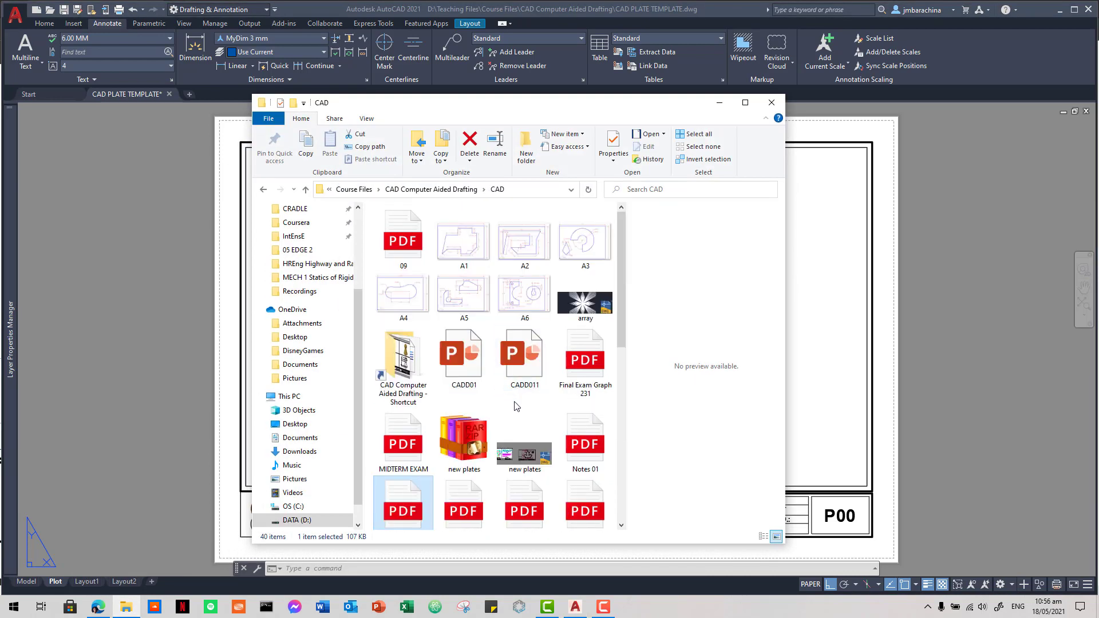
scroll(571, 389, down, 5)
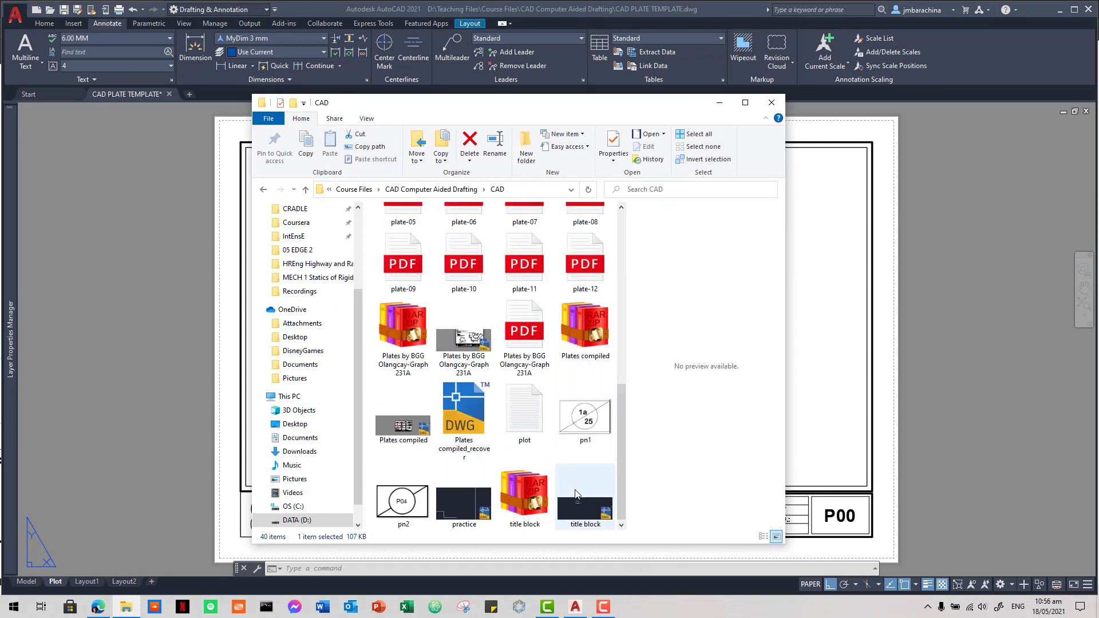
scroll(581, 444, up, 5)
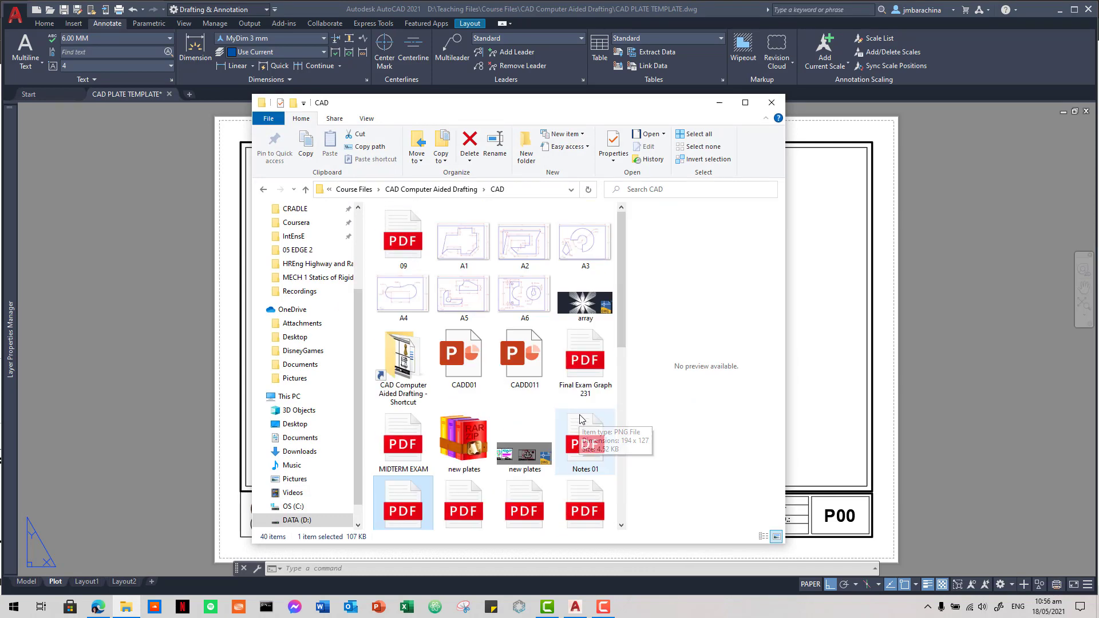
click(440, 189)
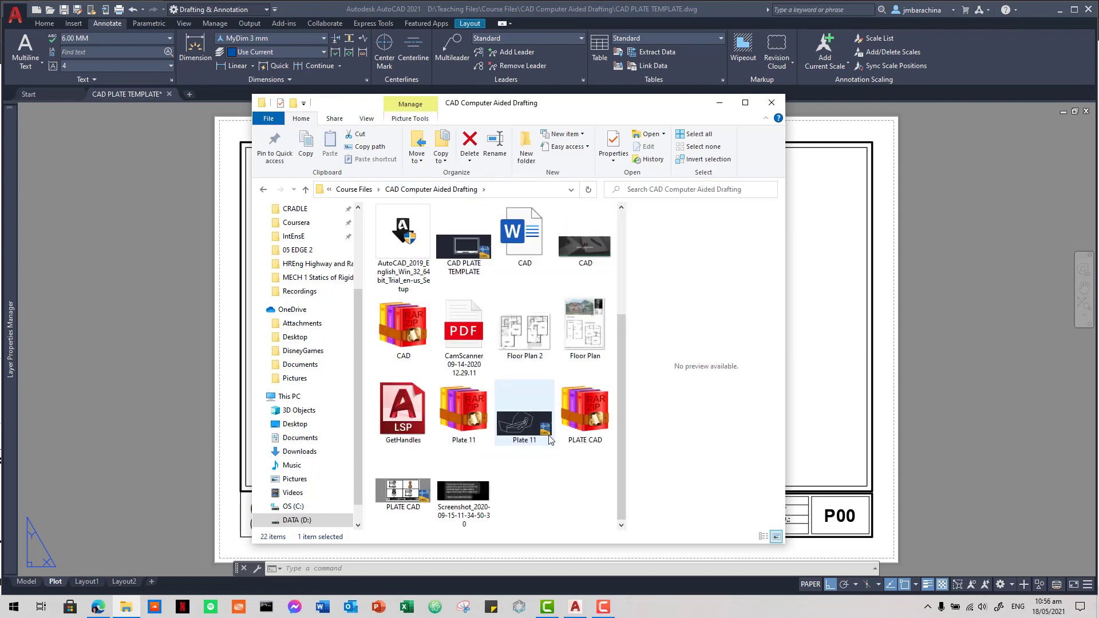
scroll(557, 458, up, 3)
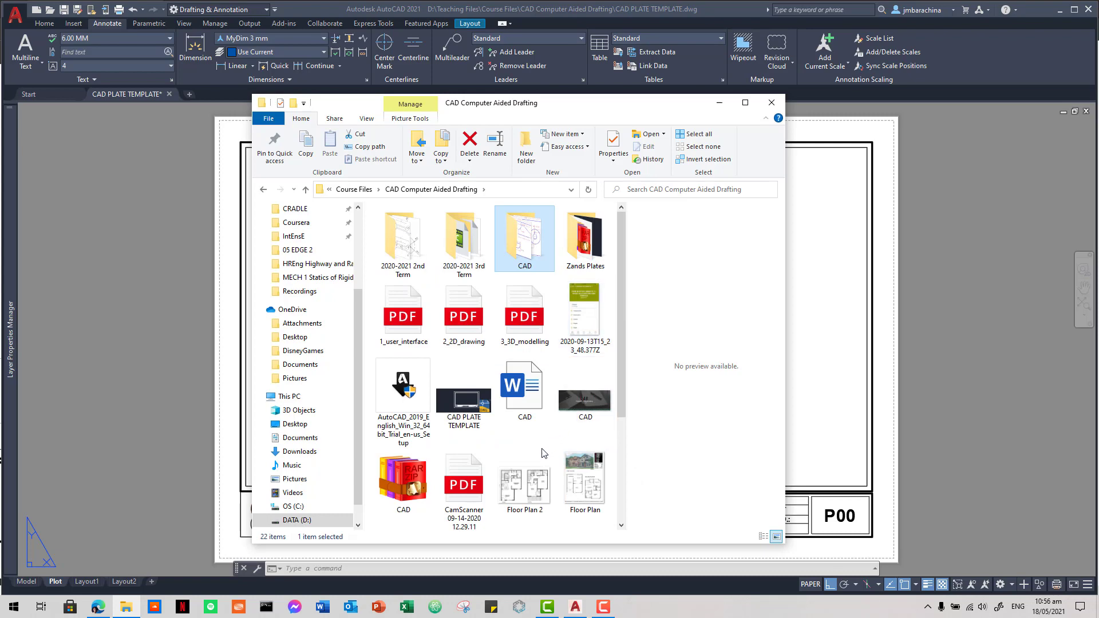
scroll(543, 454, down, 3)
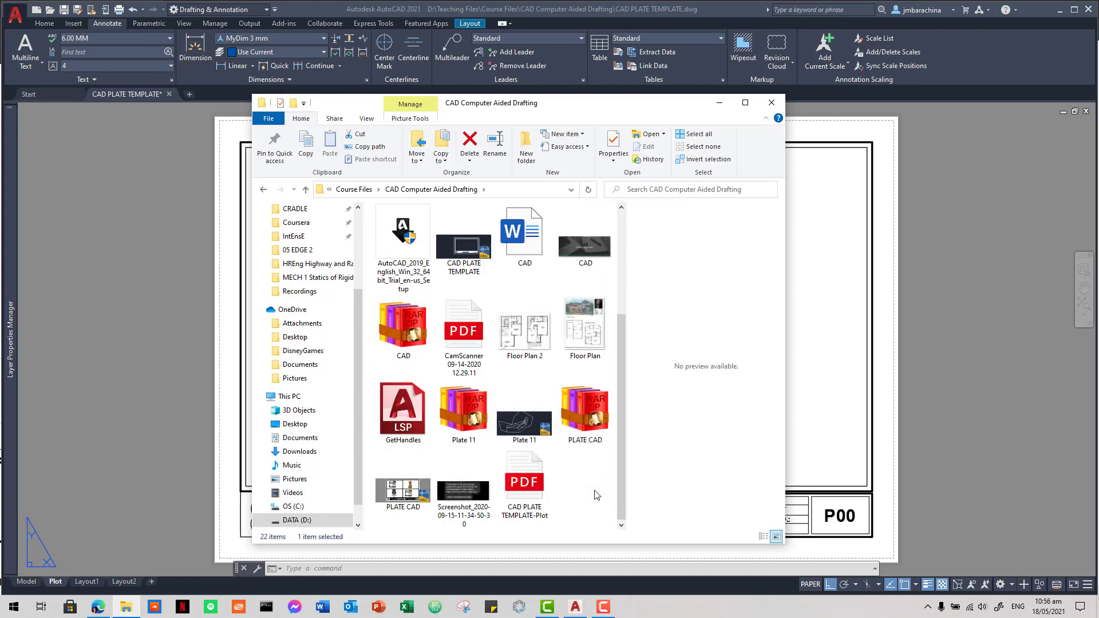
scroll(596, 495, up, 3)
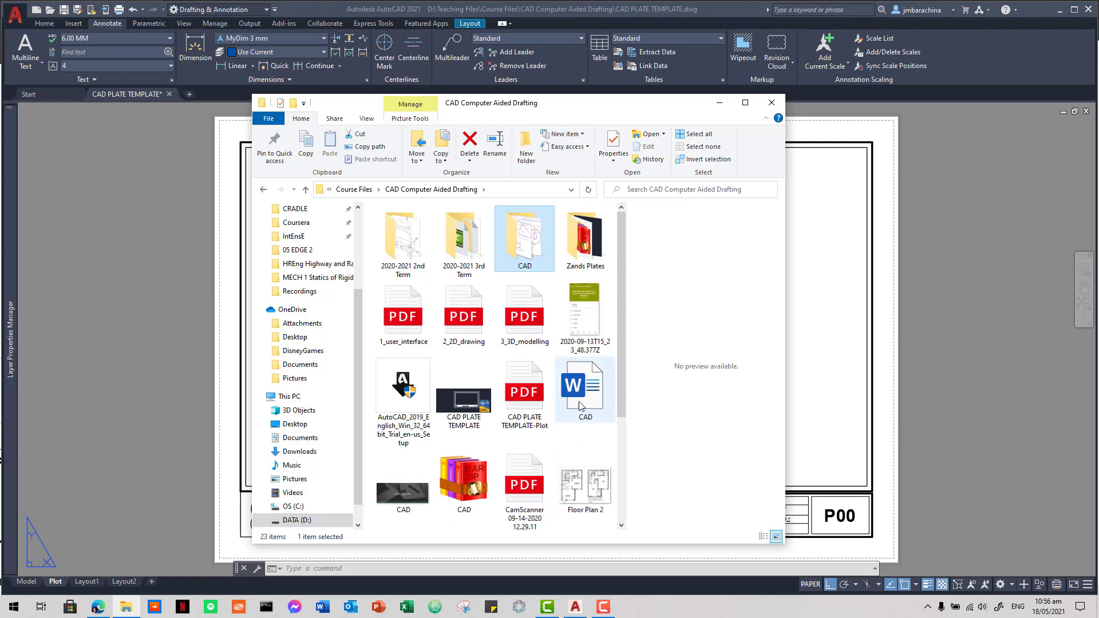
double_click(539, 402)
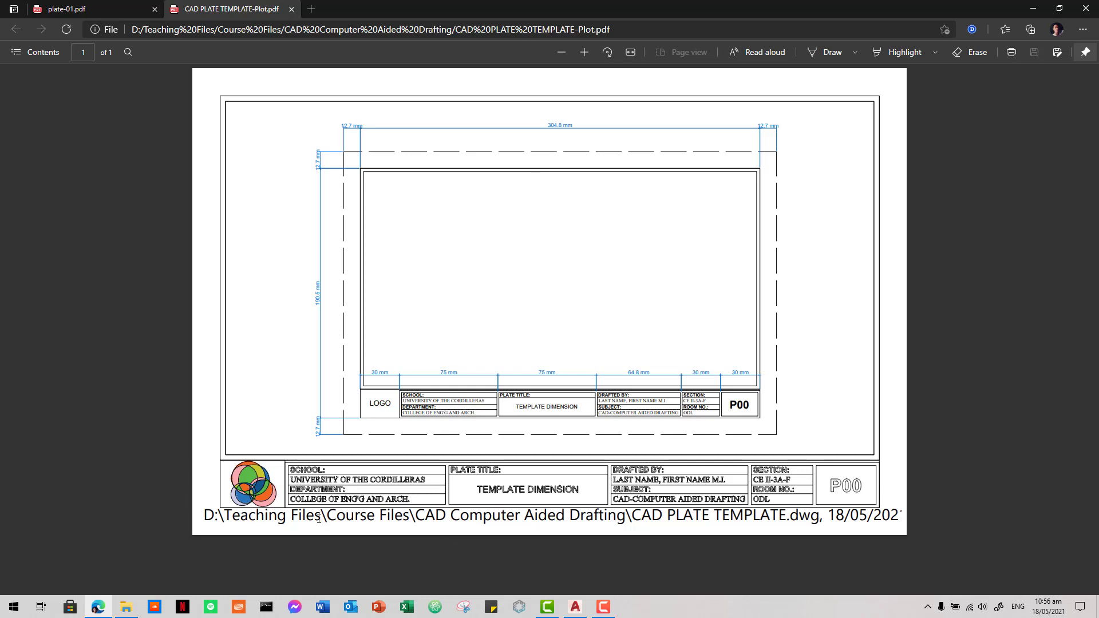
Step: Examine the plot stamp text with the file path beneath the title block in the plotted PDF
drag(204, 515, 320, 516)
click(206, 521)
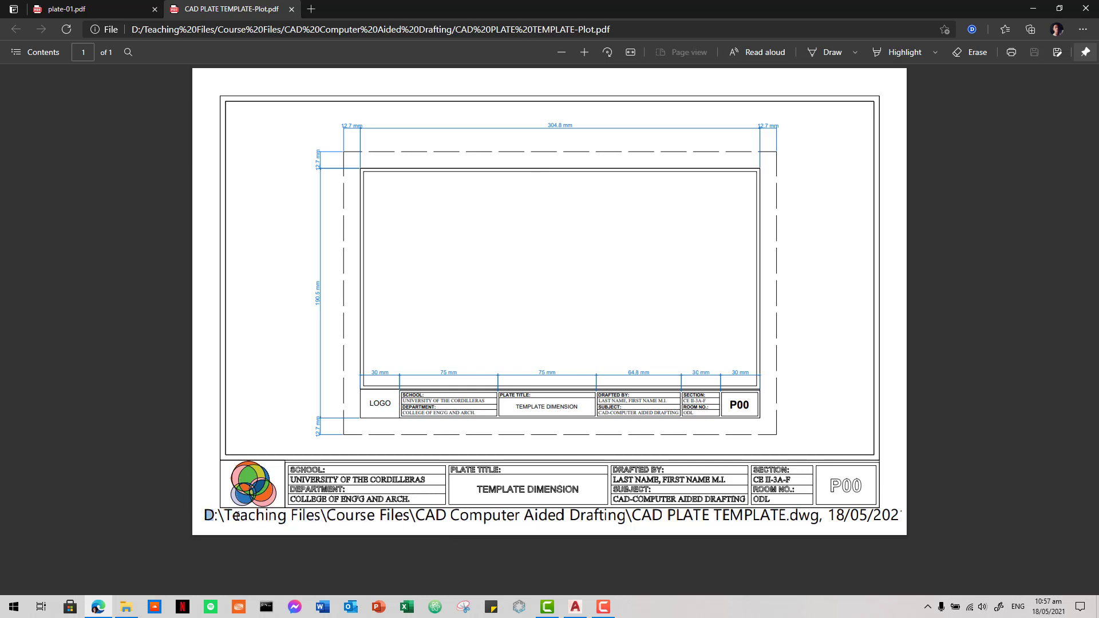
drag(237, 517, 515, 517)
click(353, 514)
Step: Switch to AutoCAD and set up a single-sheet plot with a window from the outer border's upper-left corner to the title block's lower-right corner
click(575, 607)
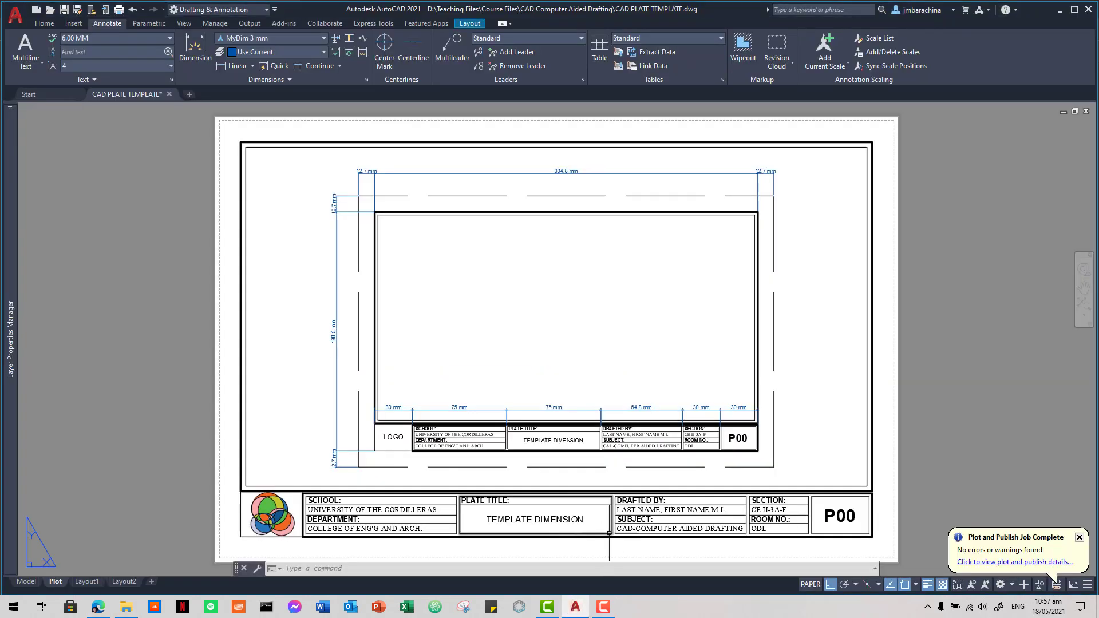
text(PLOT)
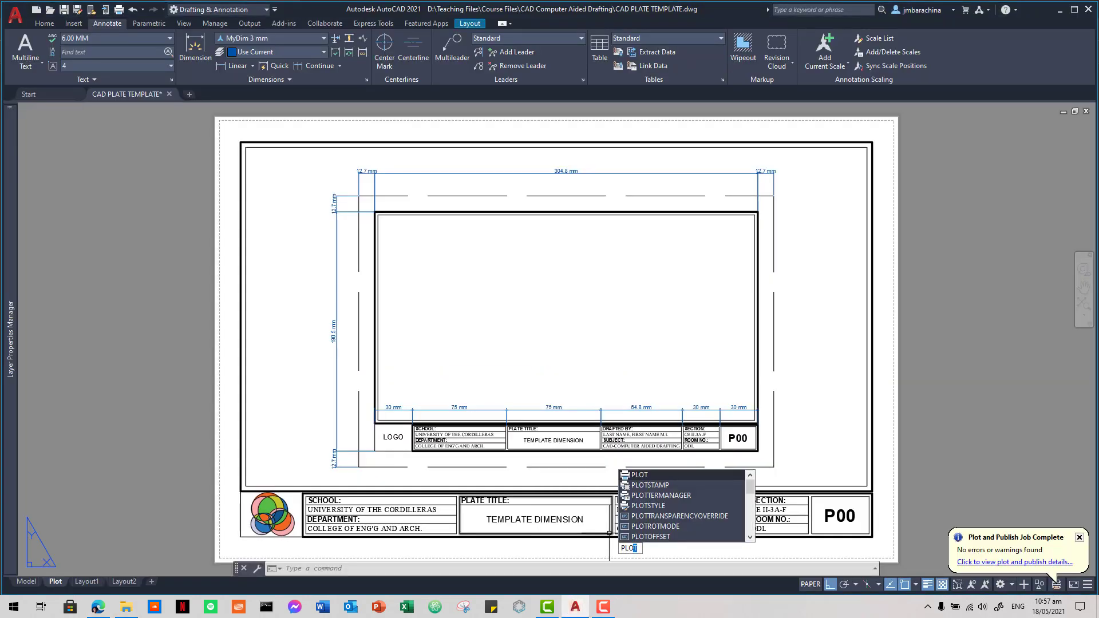
key(Return)
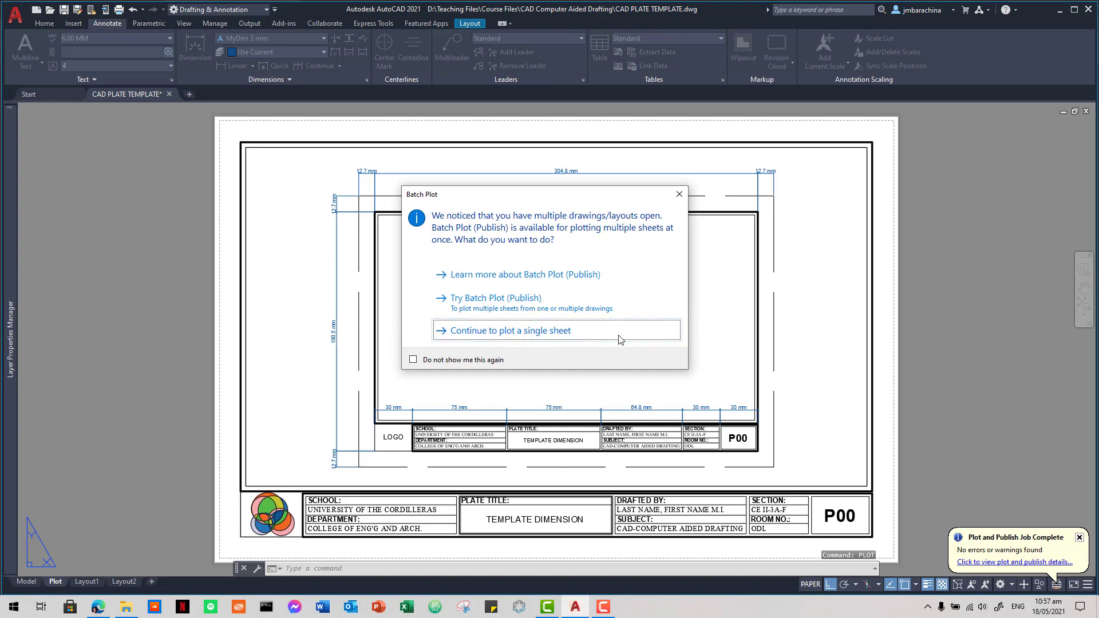
click(619, 339)
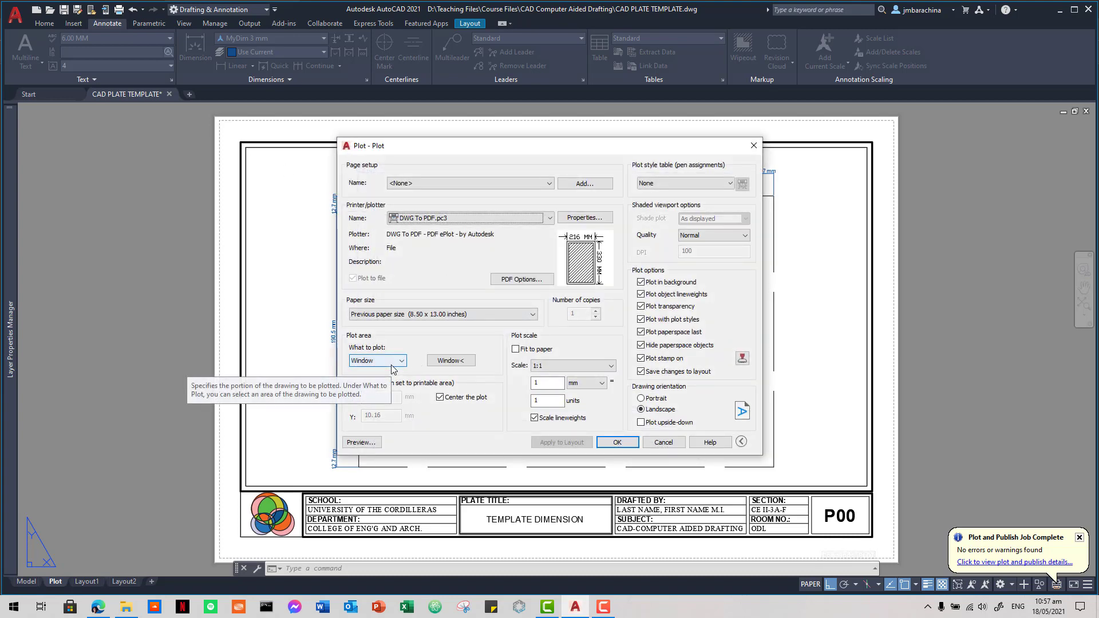
click(451, 362)
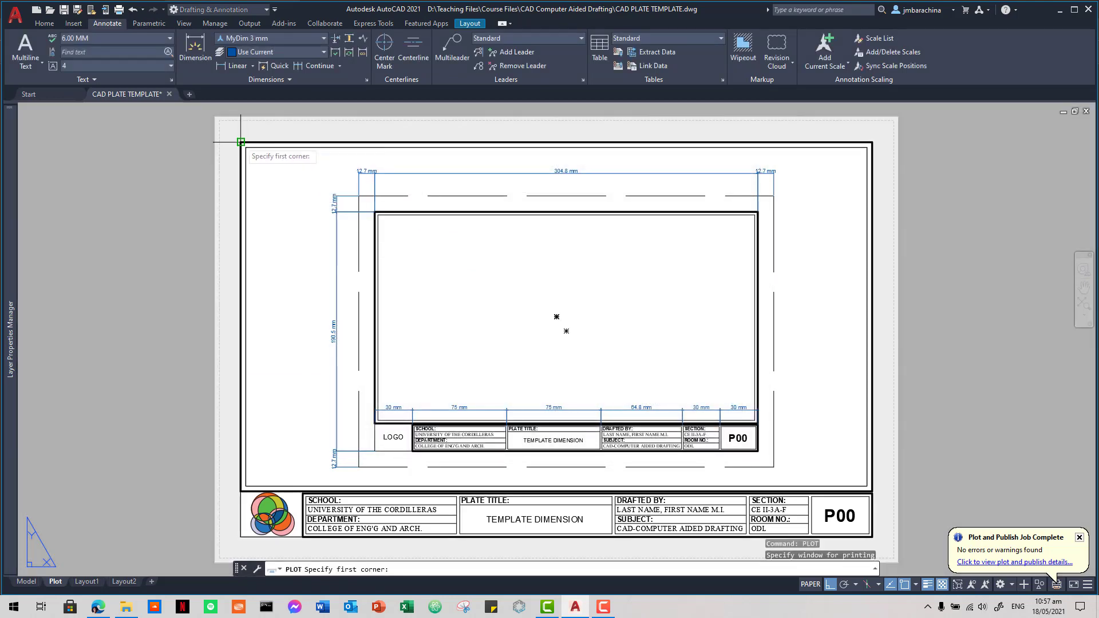
click(240, 141)
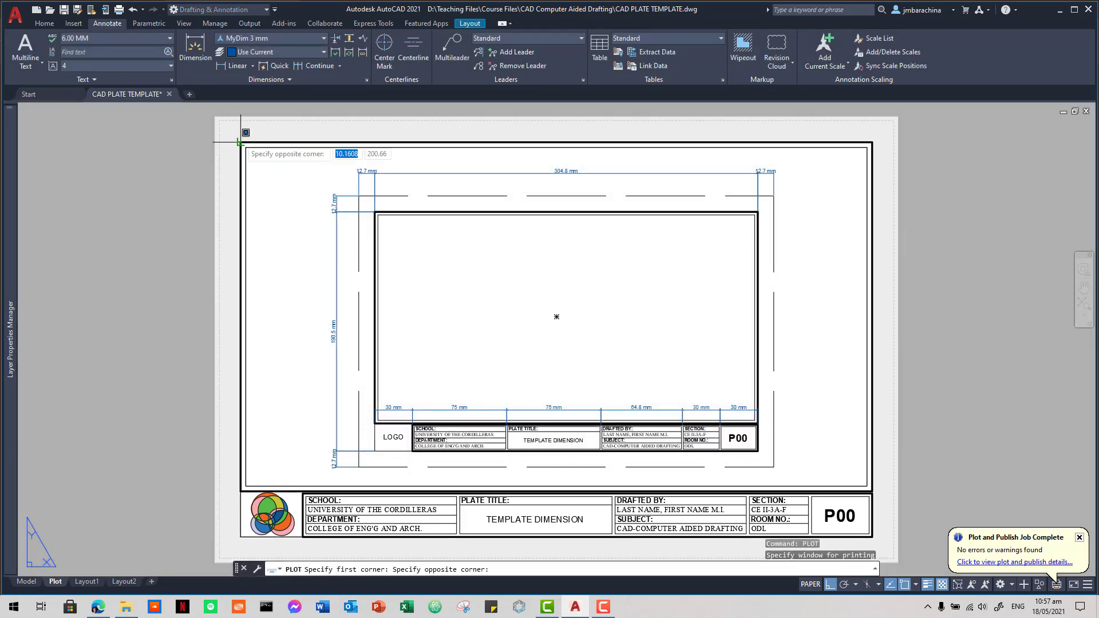
click(871, 536)
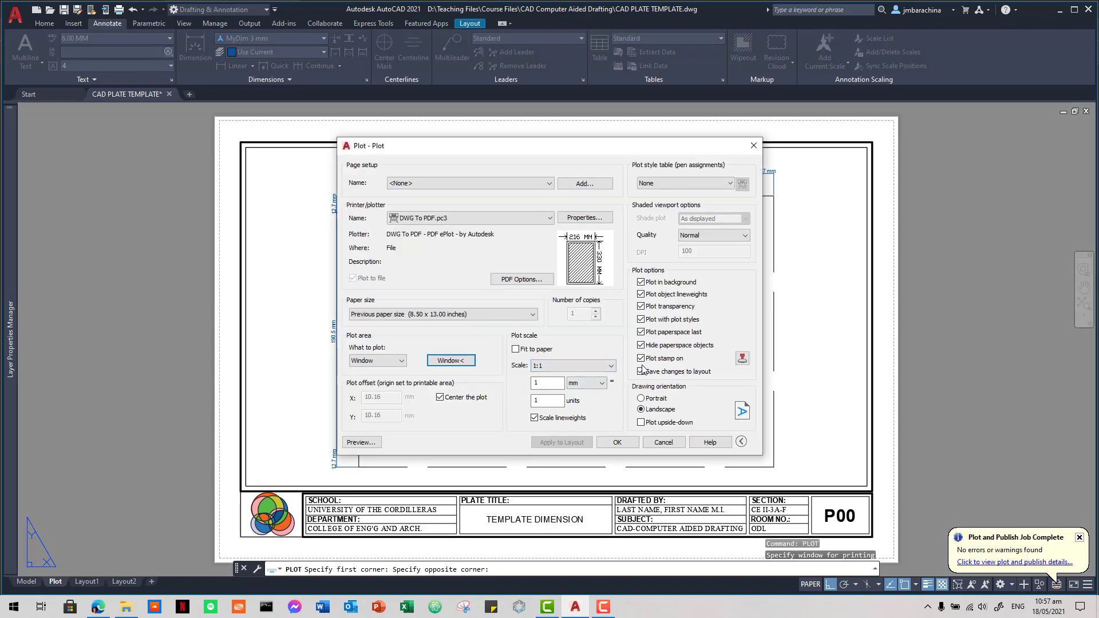
Step: Turn off the plot stamp and plot the sheet to CAD PLATE TEMPLATE-Plot2.pdf in the CAD Computer Aided Drafting folder
click(642, 358)
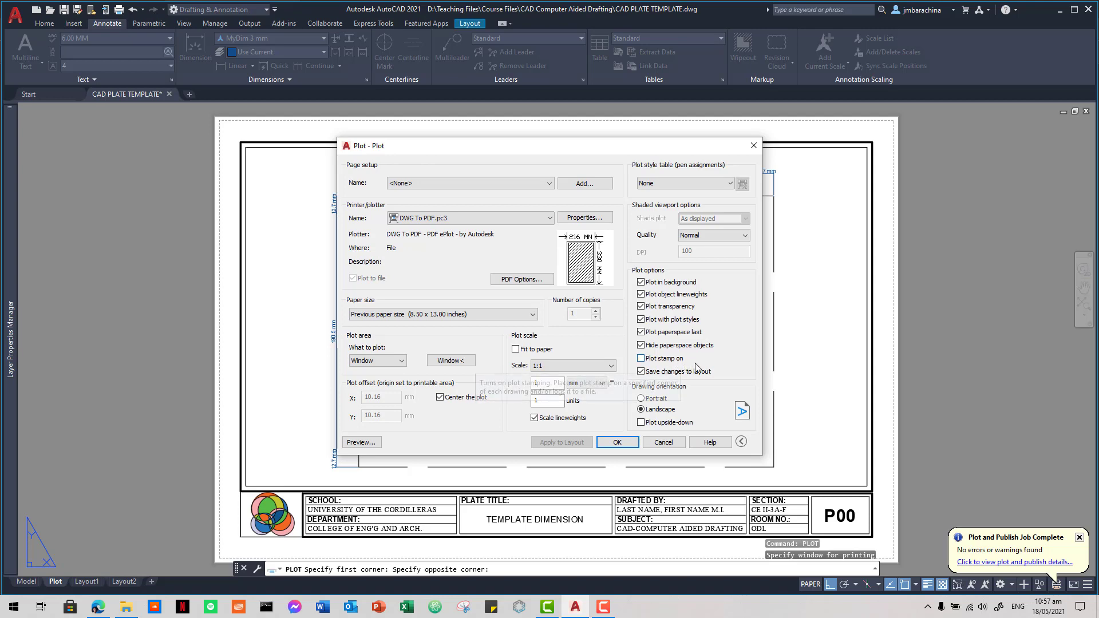
click(633, 443)
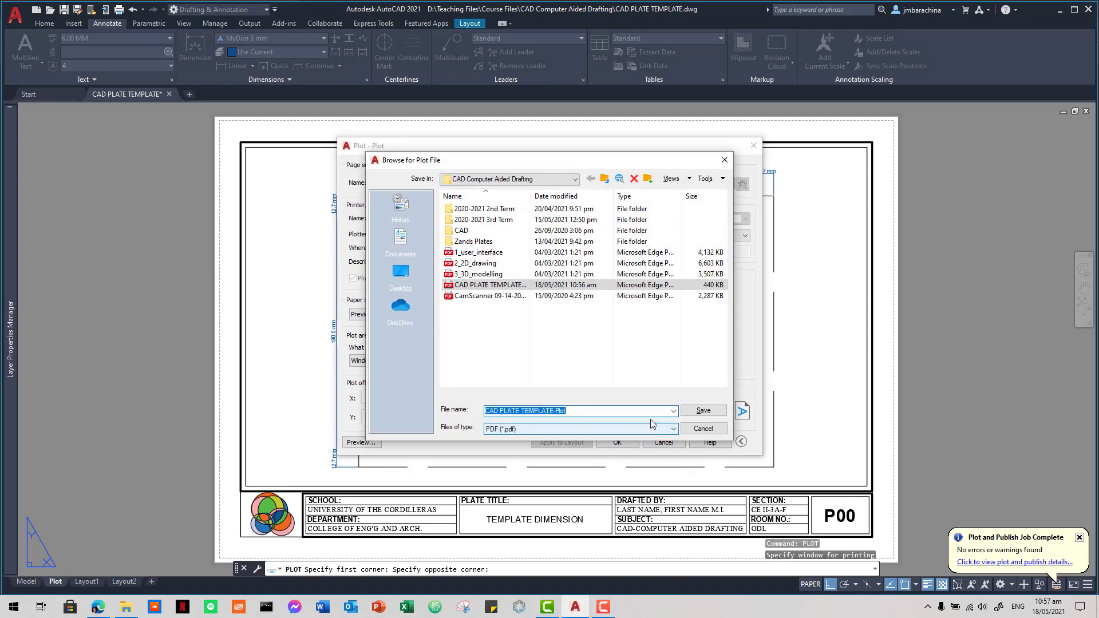
click(649, 414)
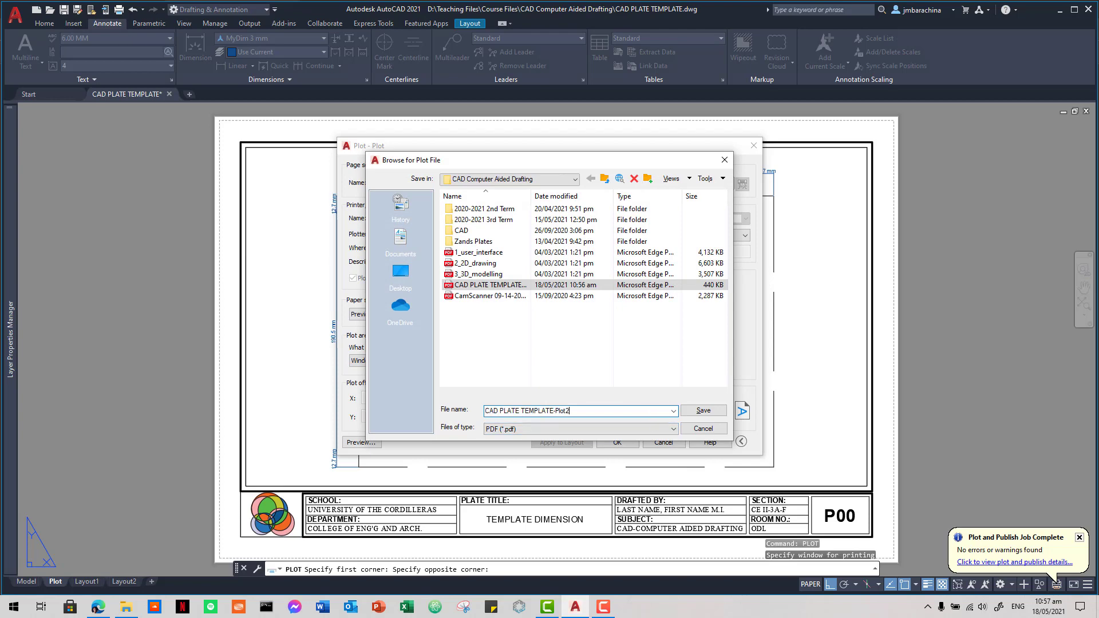
click(703, 410)
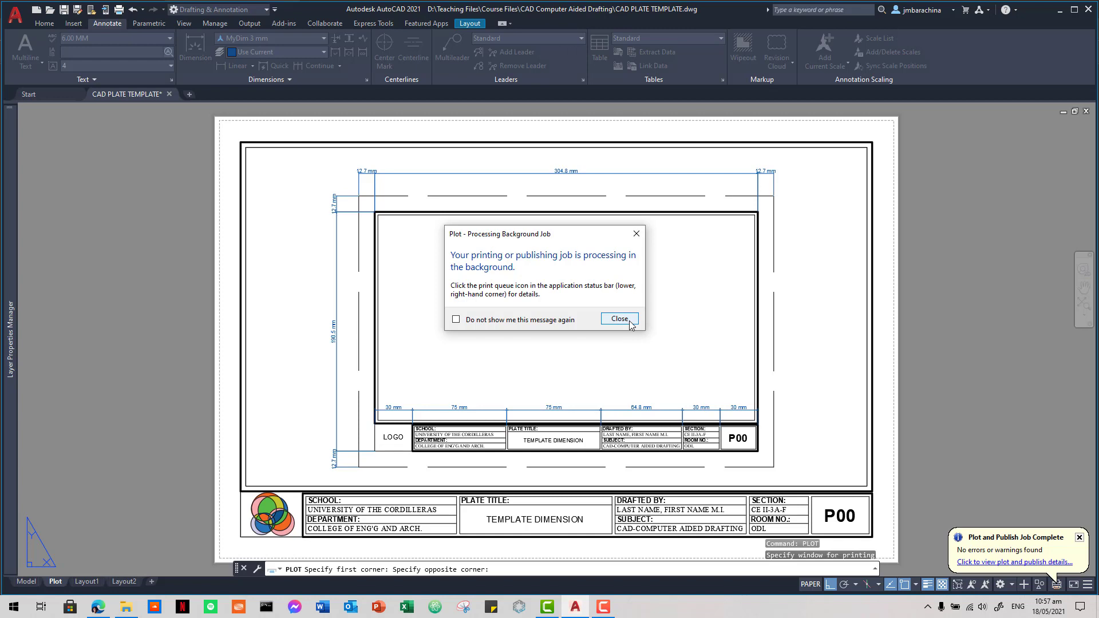
click(619, 319)
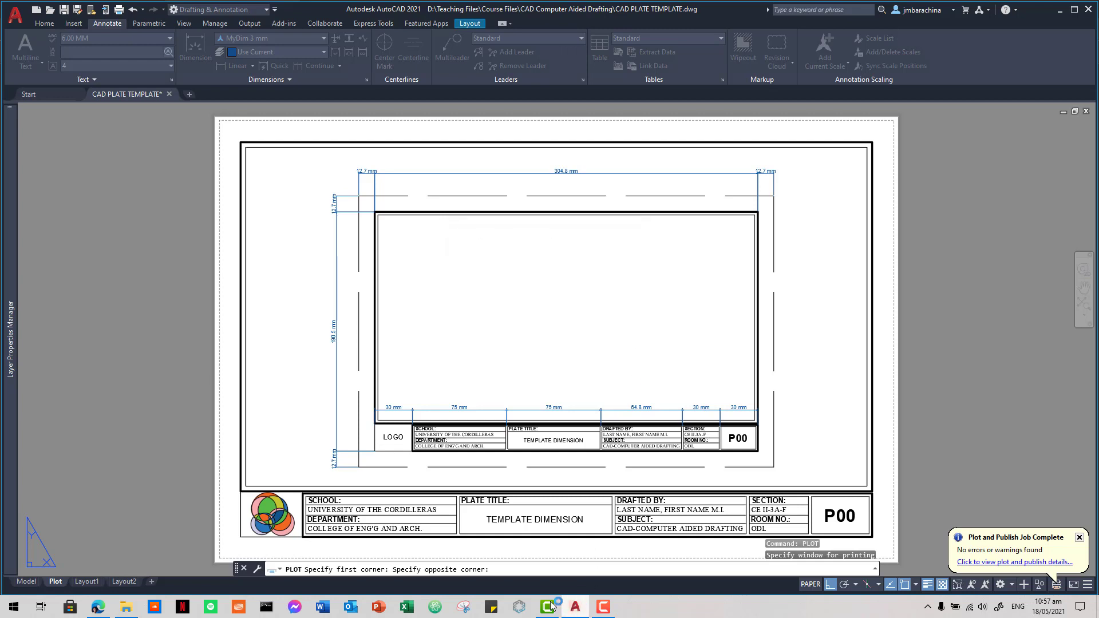
Step: Switch to File Explorer, look for the new PDF in the course folder and refresh the file listing
mouse_move(126, 607)
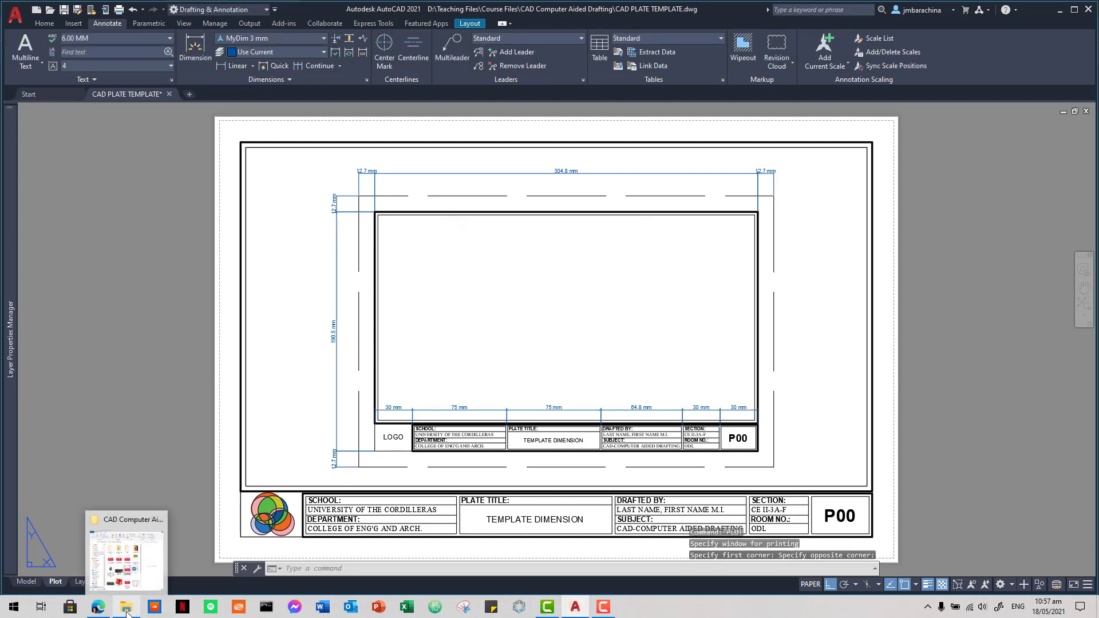
click(129, 549)
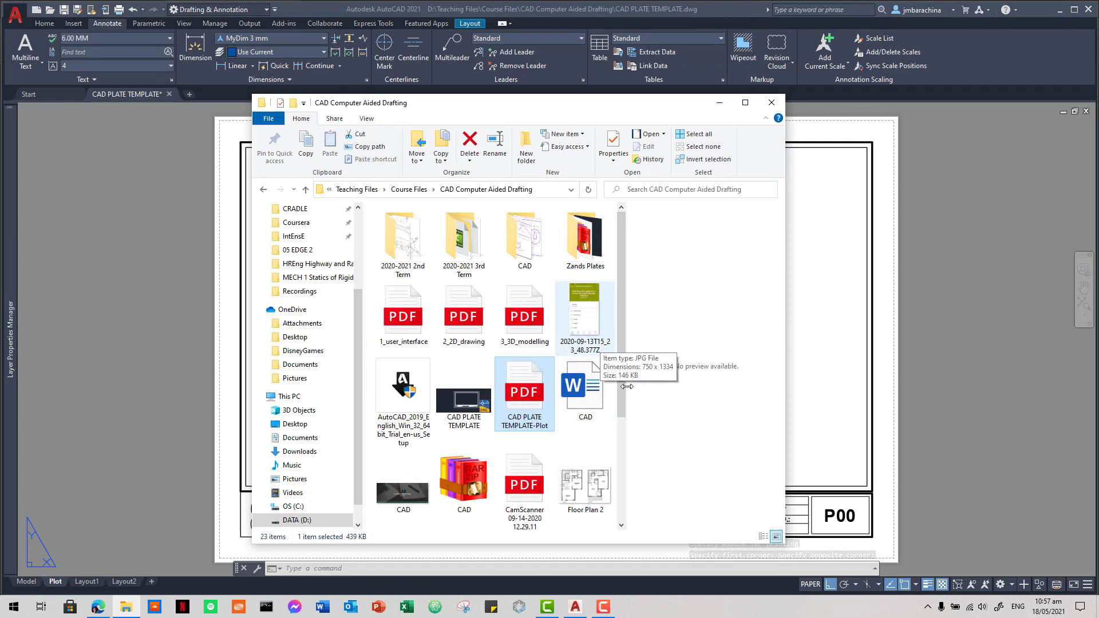
scroll(630, 394, down, 2)
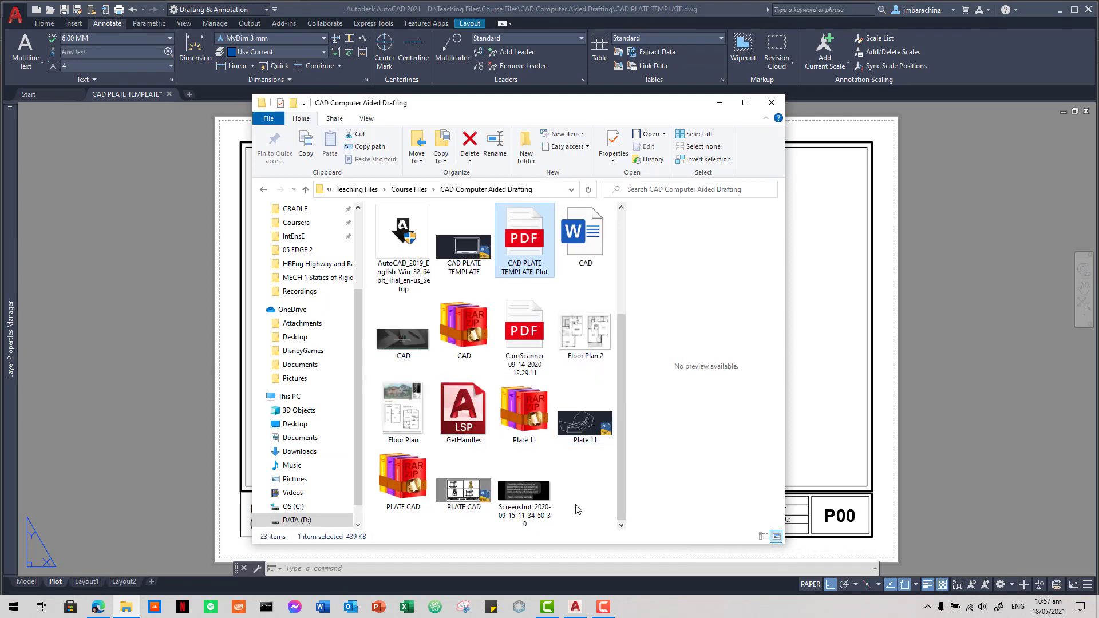
right_click(594, 487)
click(537, 372)
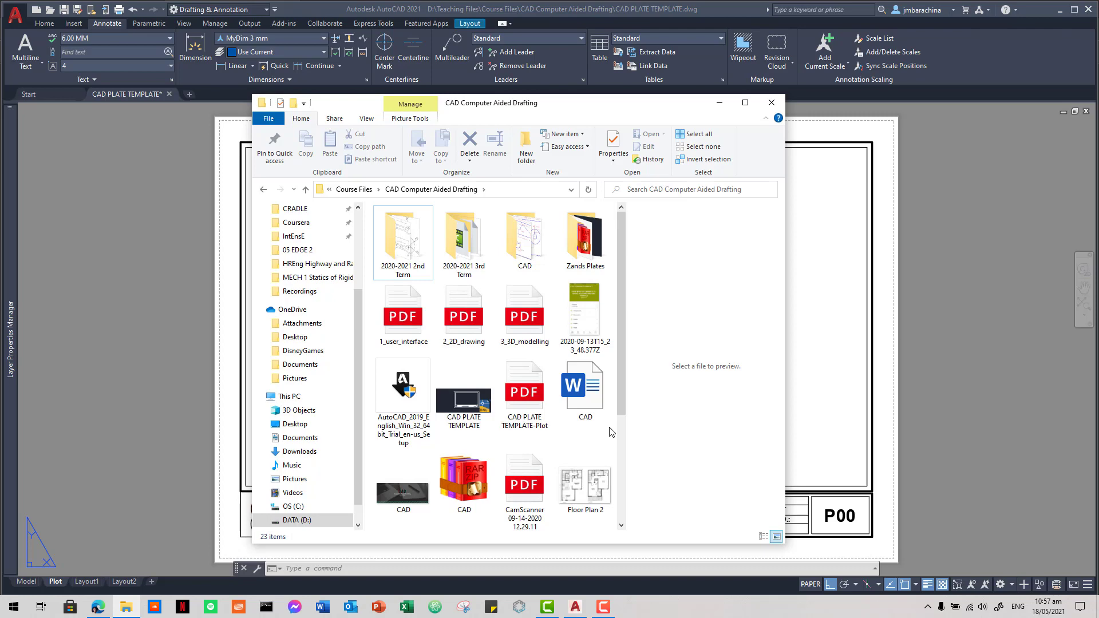
click(811, 379)
scroll(811, 379, down, 2)
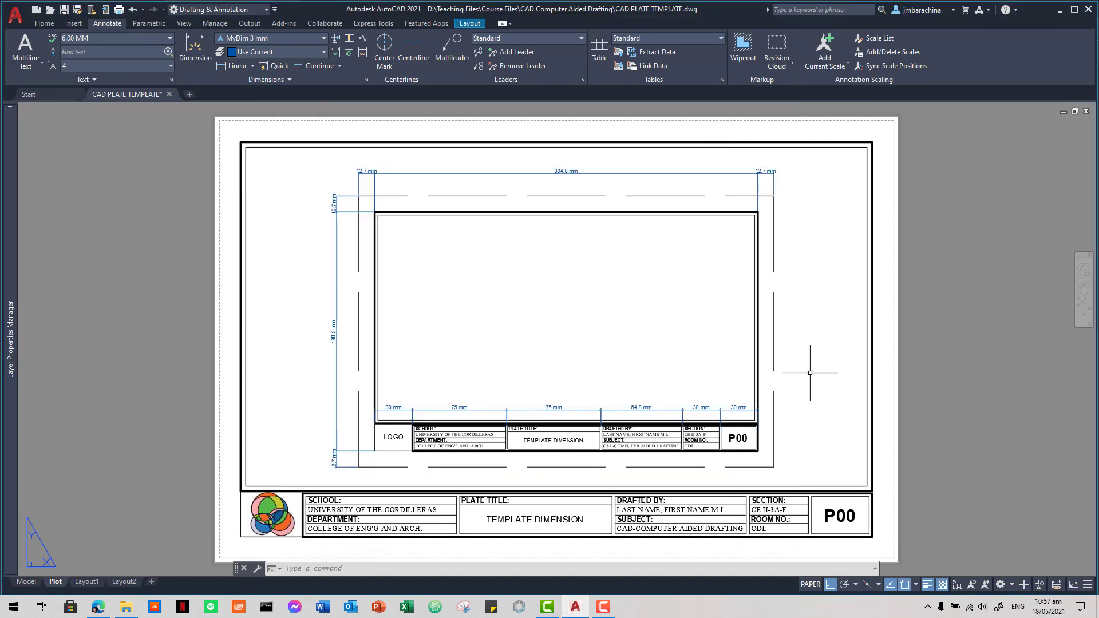
scroll(811, 378, up, 1)
middle_click(784, 356)
middle_click(784, 357)
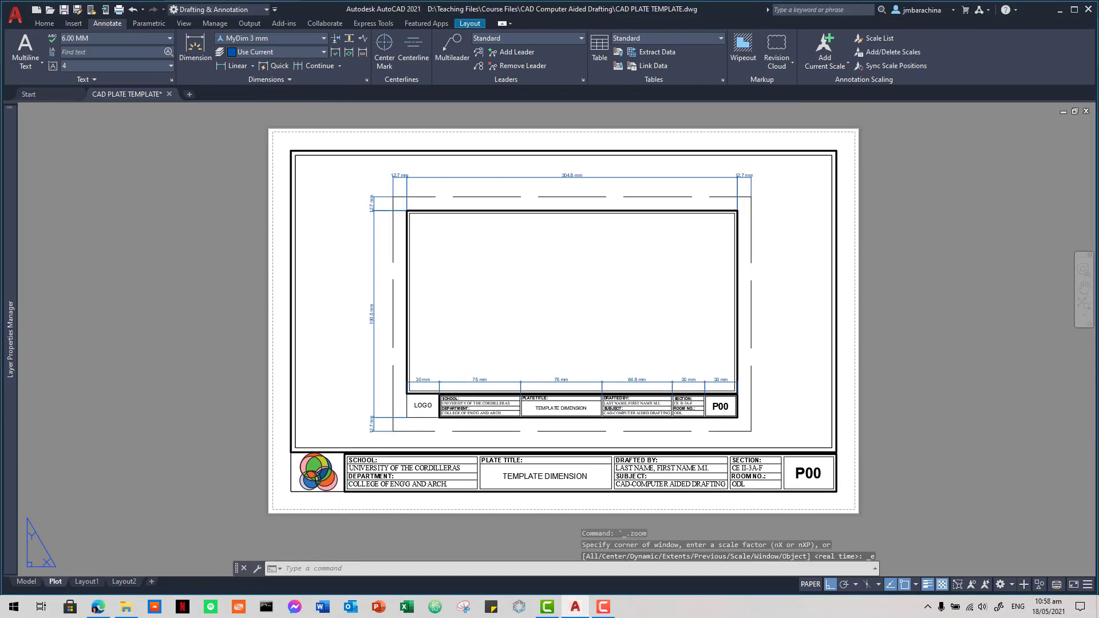
scroll(790, 362, down, 1)
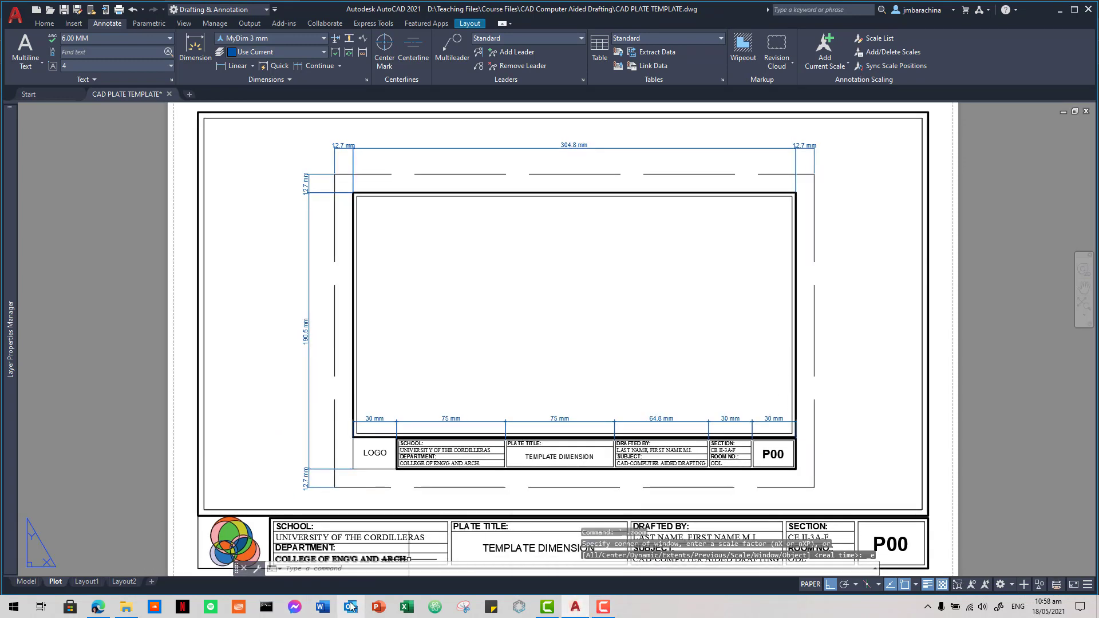
Step: Open CAD PLATE TEMPLATE-Plot2.pdf from the course folder in File Explorer and examine the lettering of both title blocks up close
click(126, 606)
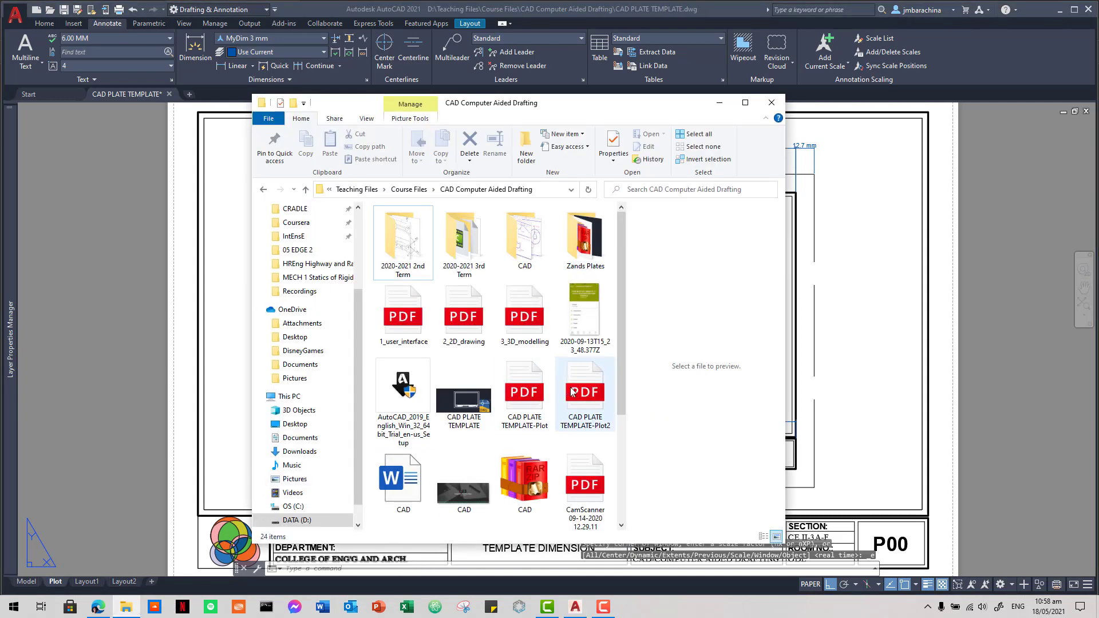
double_click(587, 401)
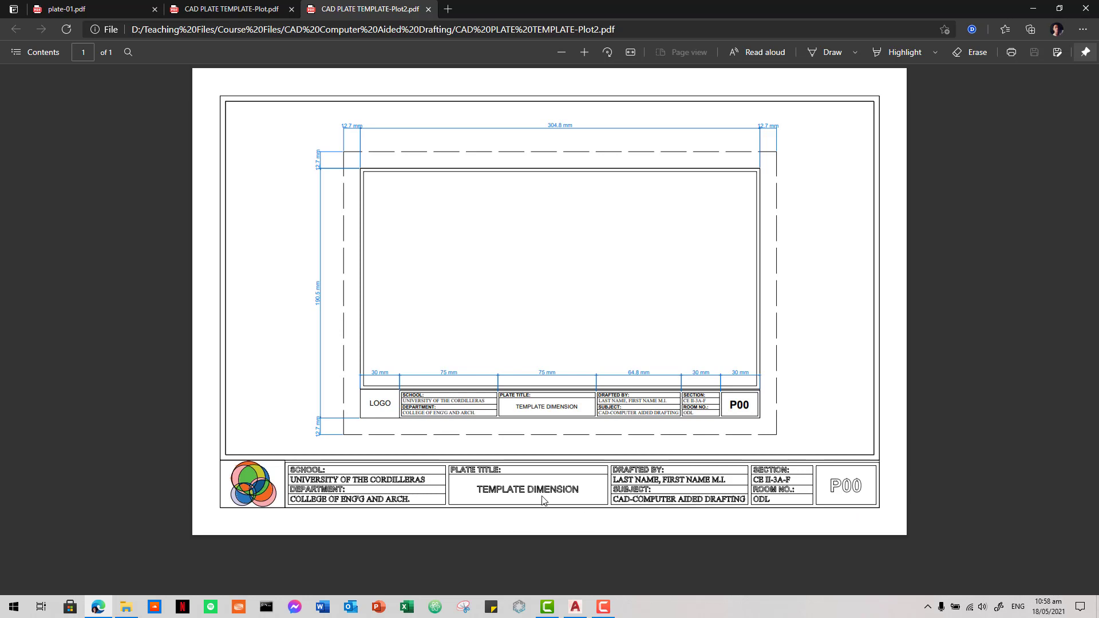
ctrl+scroll(543, 501, up, 3)
ctrl+scroll(543, 512, down, 1)
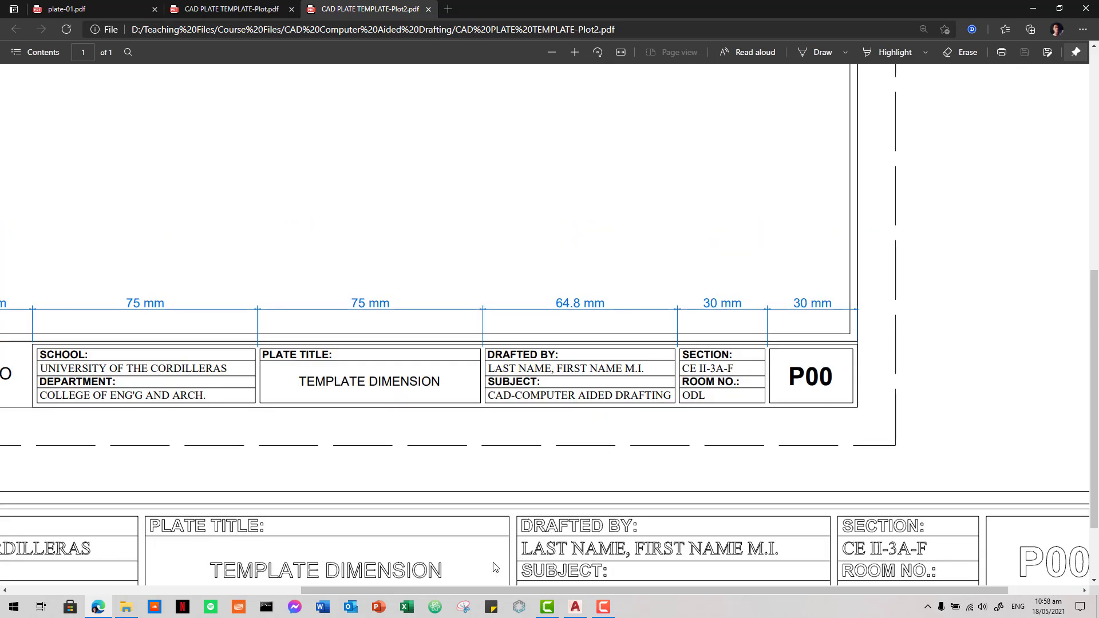
ctrl+scroll(462, 568, down, 3)
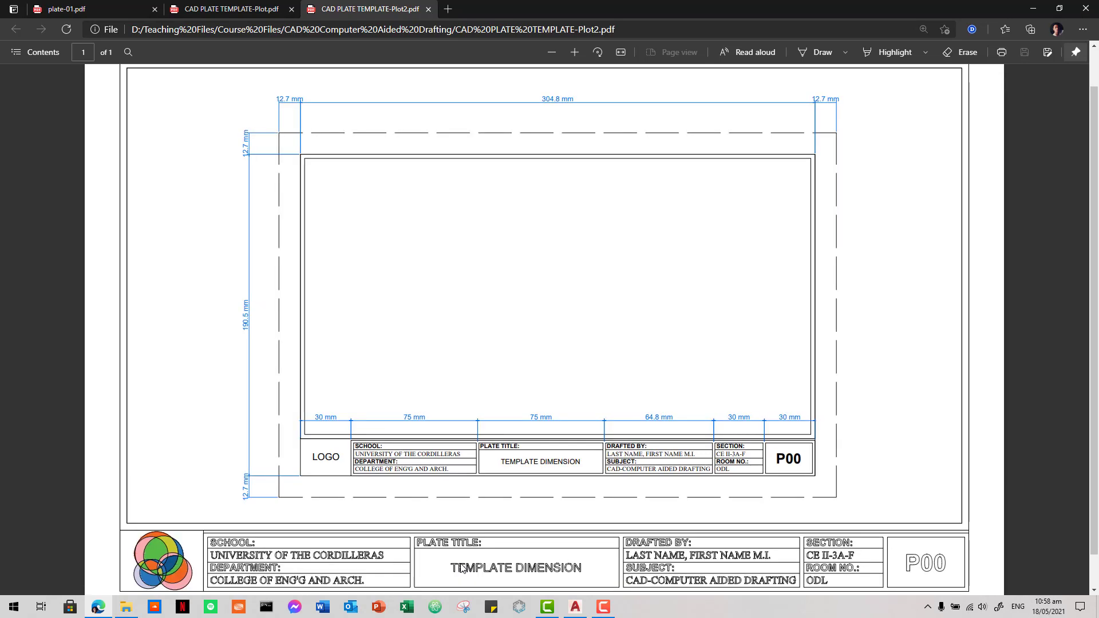
ctrl+scroll(461, 568, up, 2)
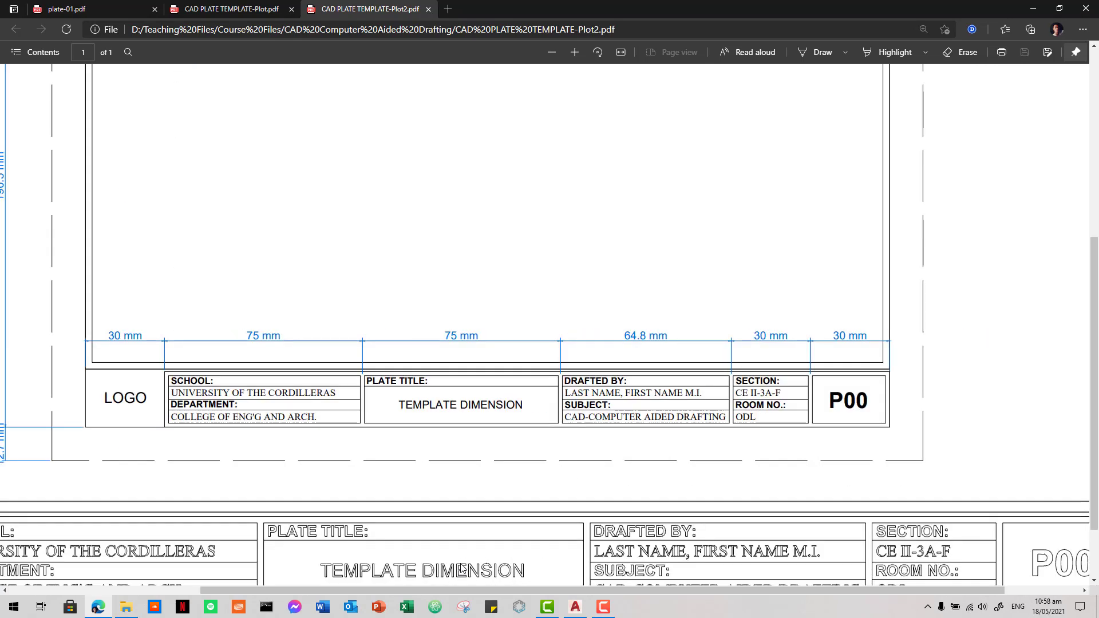
ctrl+scroll(461, 568, down, 3)
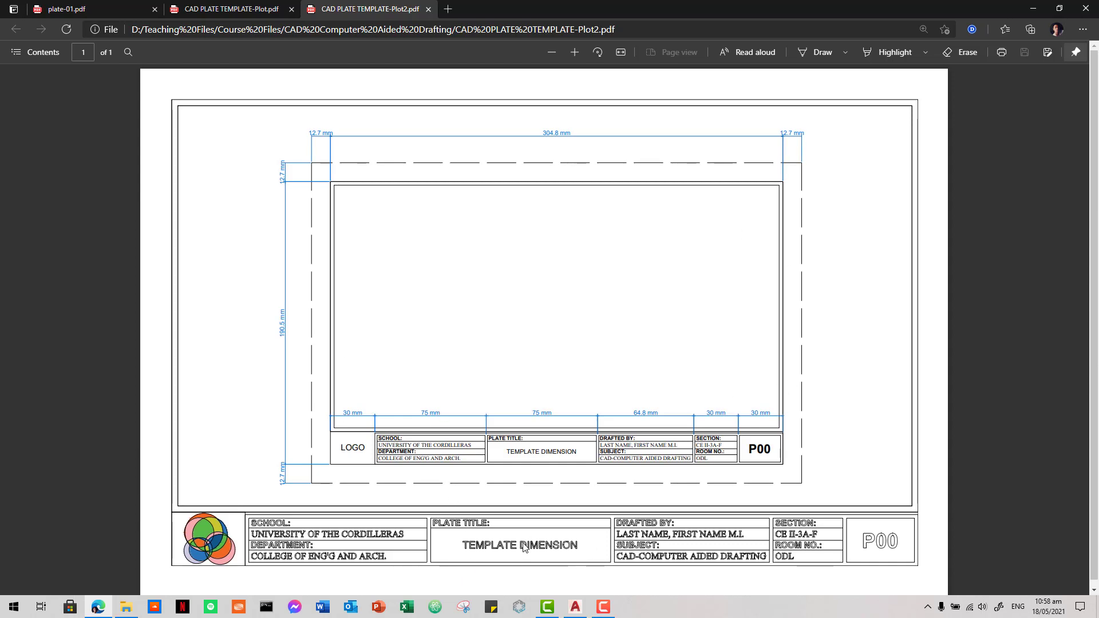
Step: Switch to AutoCAD and examine the lettering of both title blocks in the Plot layout up close and at full-sheet view
click(576, 608)
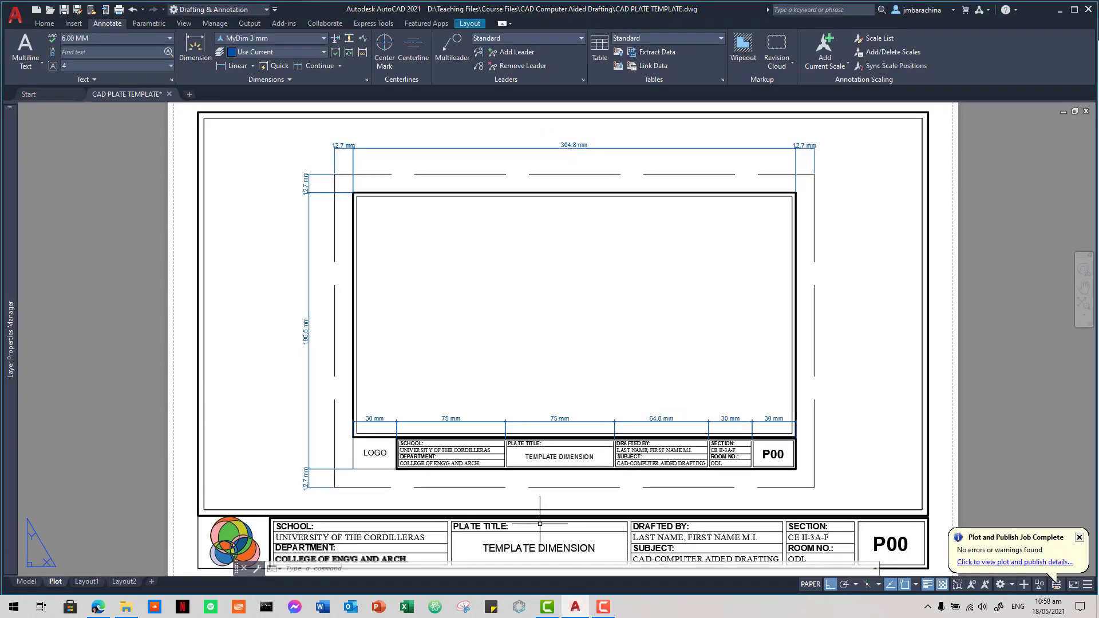
middle_drag(424, 529, 420, 444)
scroll(495, 457, up, 3)
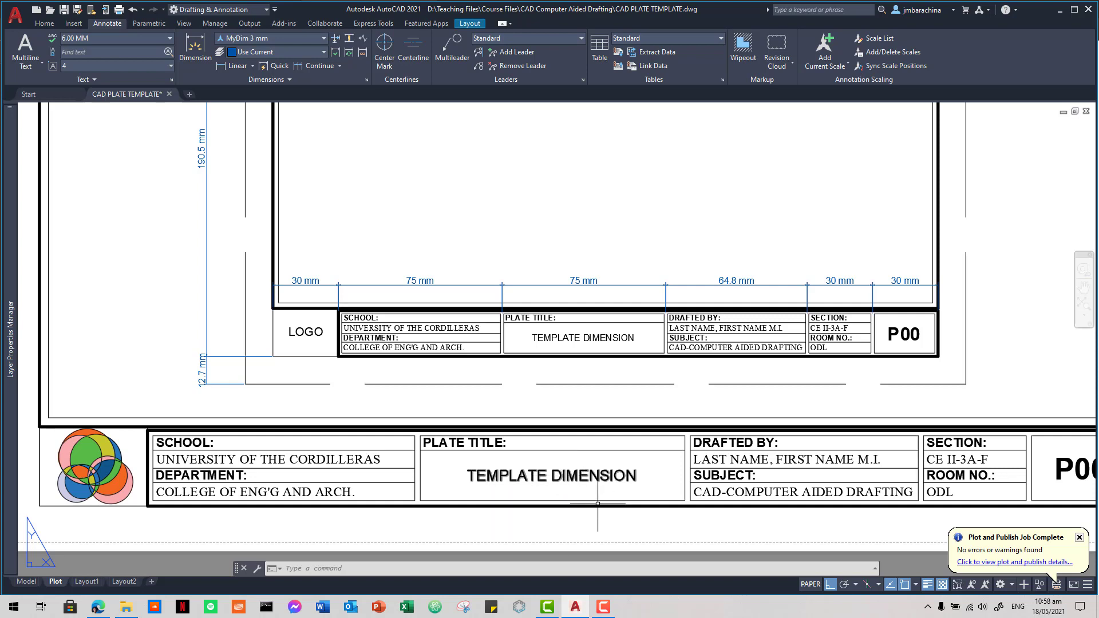
scroll(642, 522, down, 2)
scroll(650, 528, down, 3)
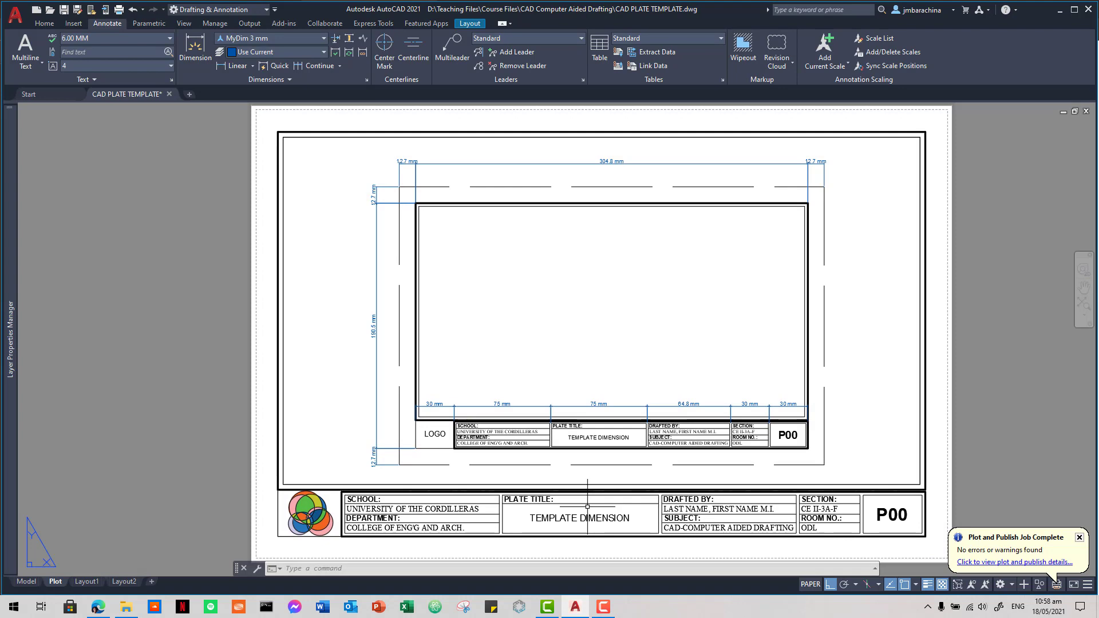
scroll(558, 466, up, 2)
scroll(565, 504, down, 1)
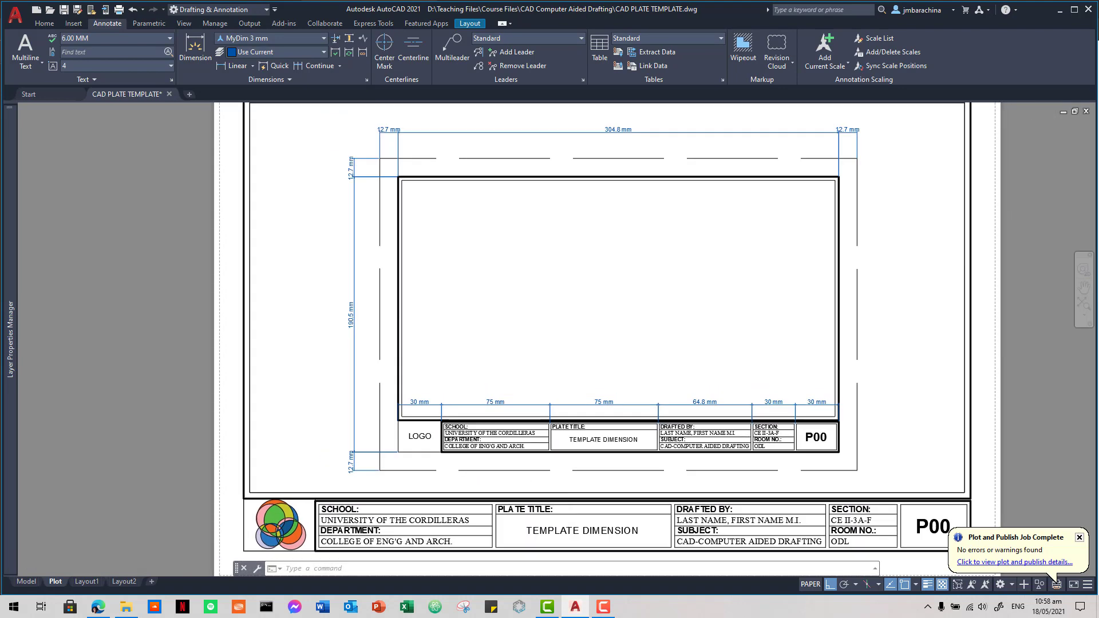
scroll(565, 502, down, 1)
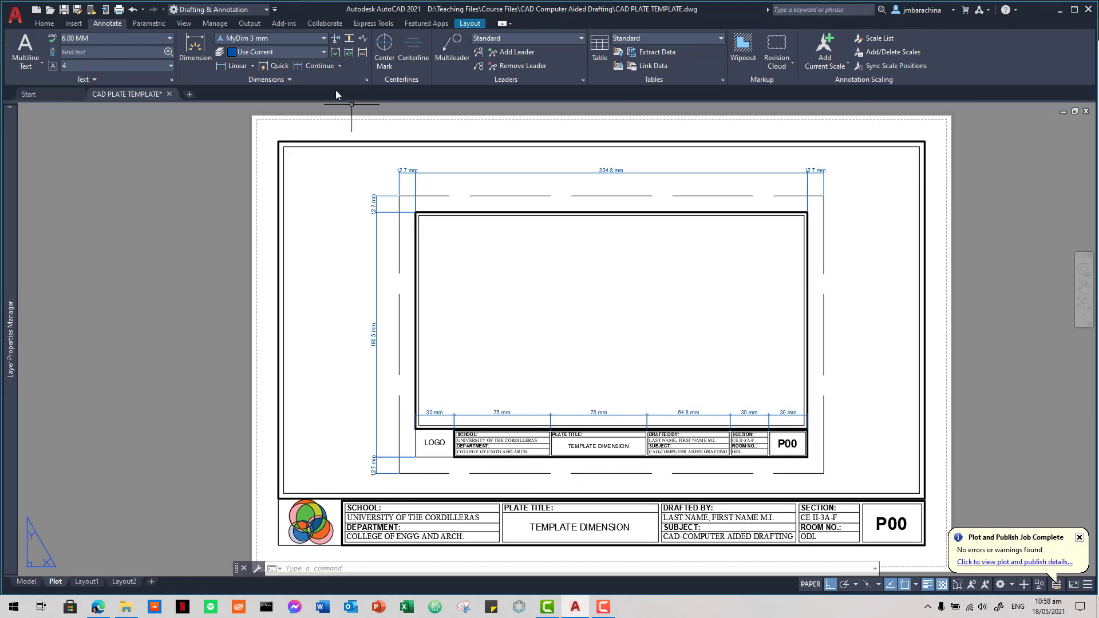
Step: Review the font, style and height settings of the 6.00 MM text style, and close the Text Style dialog without changes
click(129, 79)
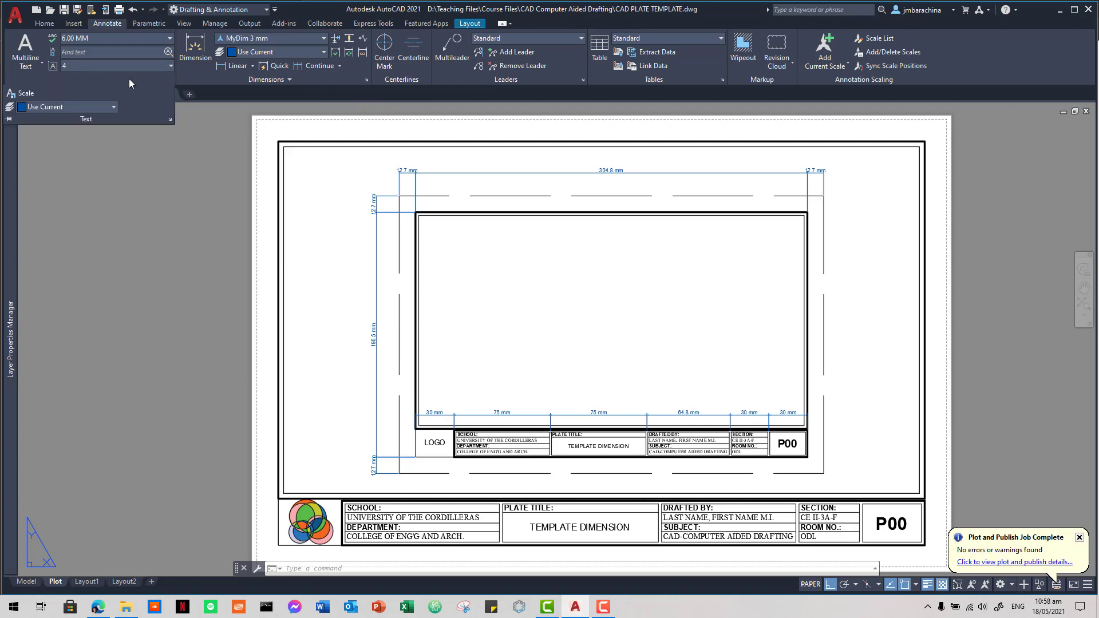
click(135, 37)
click(108, 179)
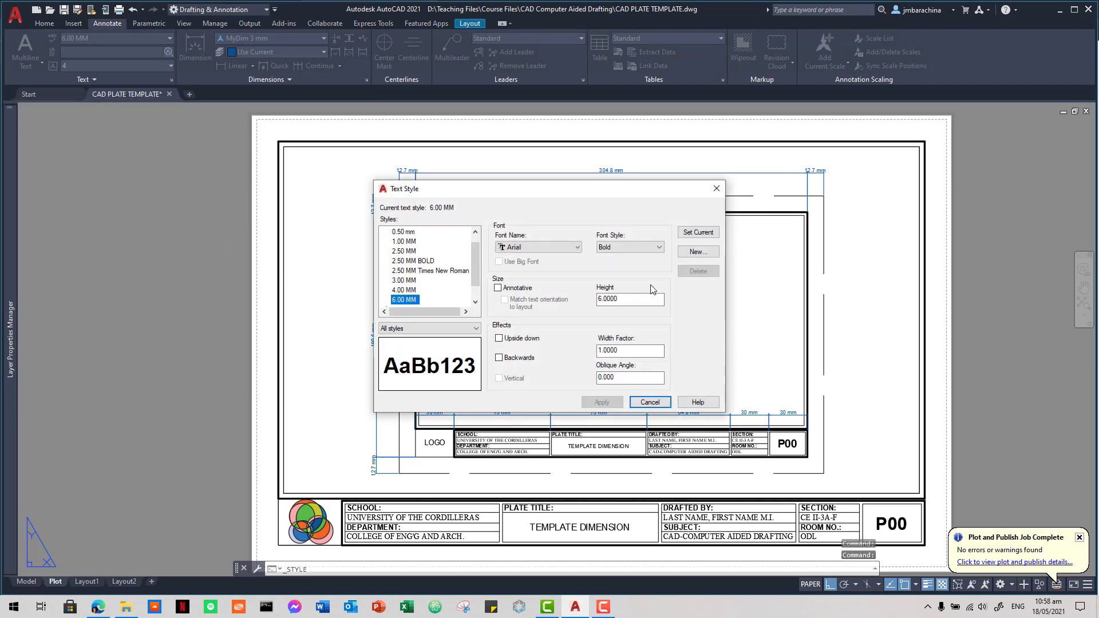
click(656, 403)
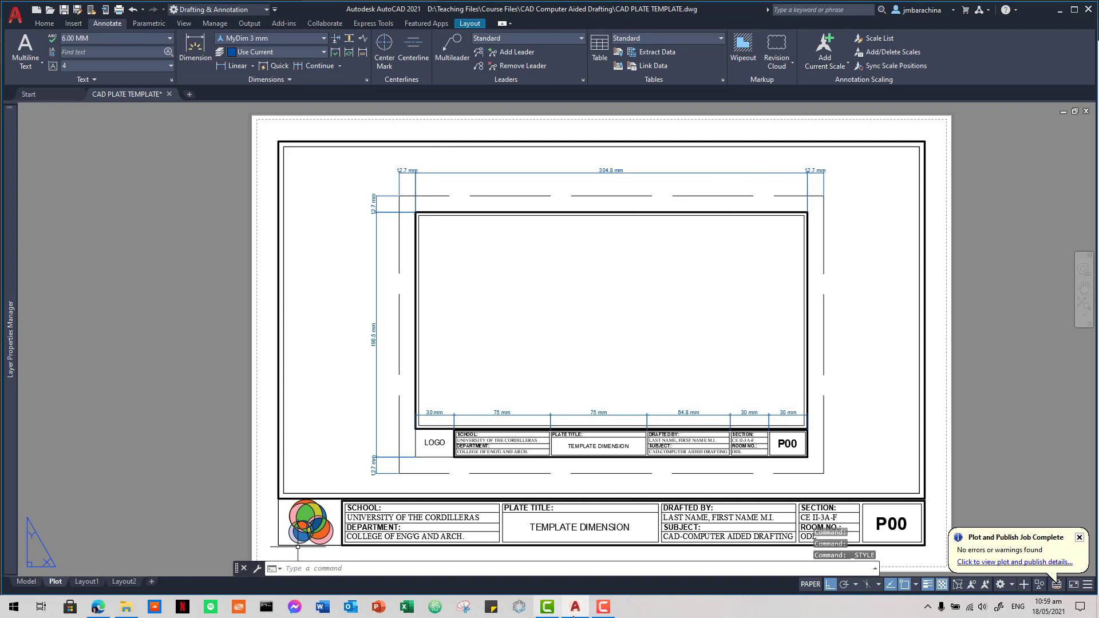